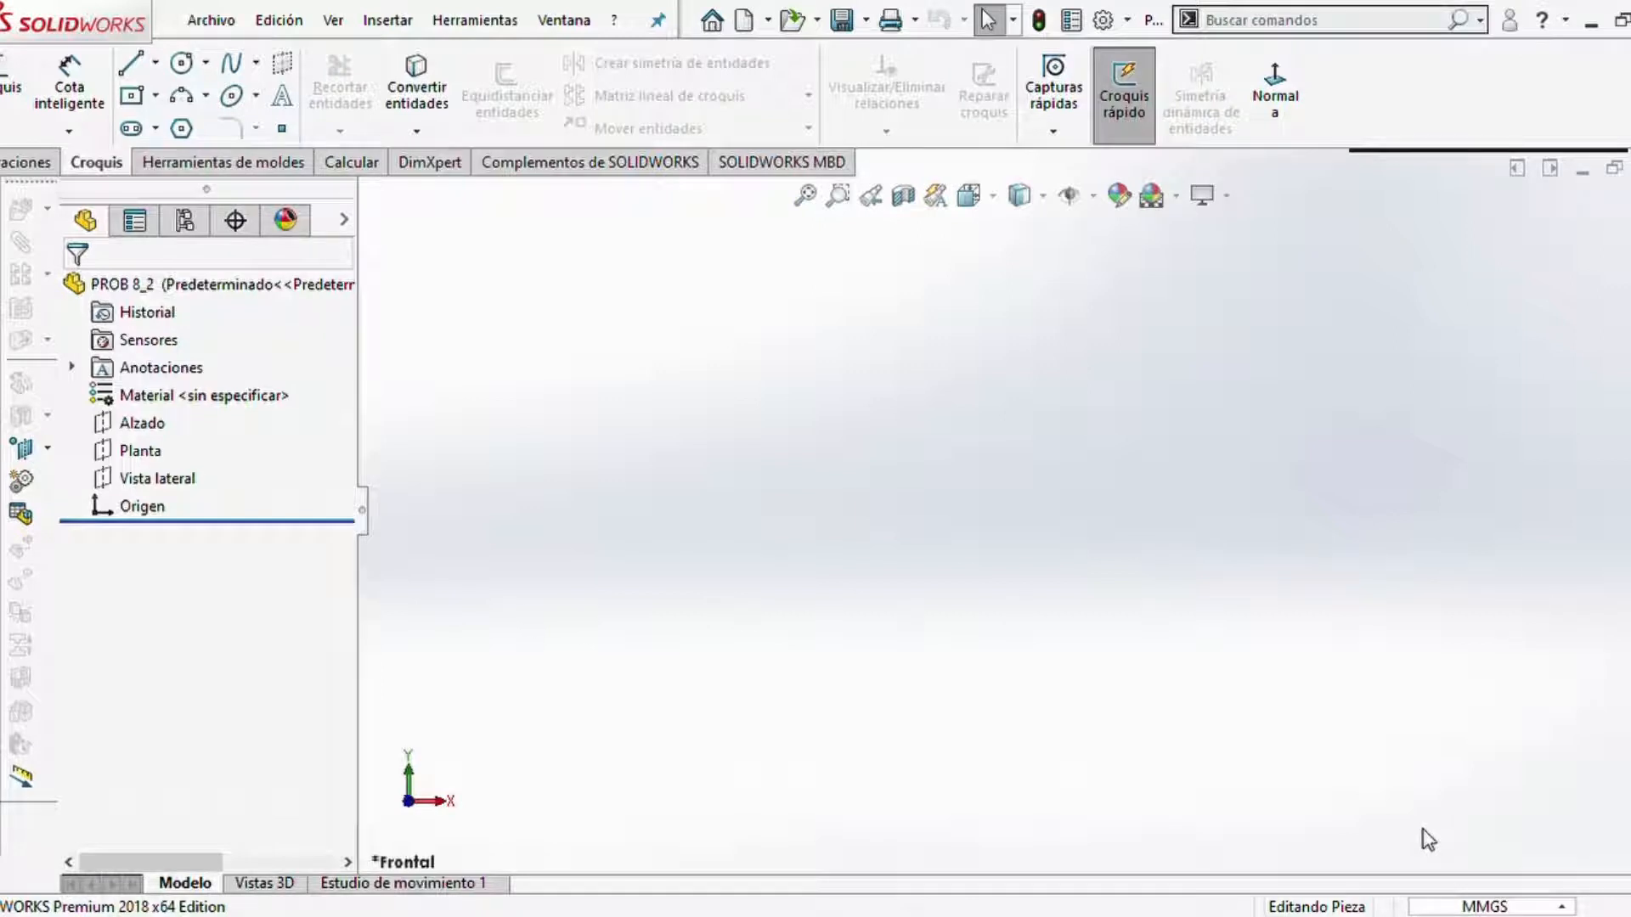
- Open a sketch on the Planta plane and draw a horizontal midpoint line about 4.68 in long, centred on the origin
click(113, 460)
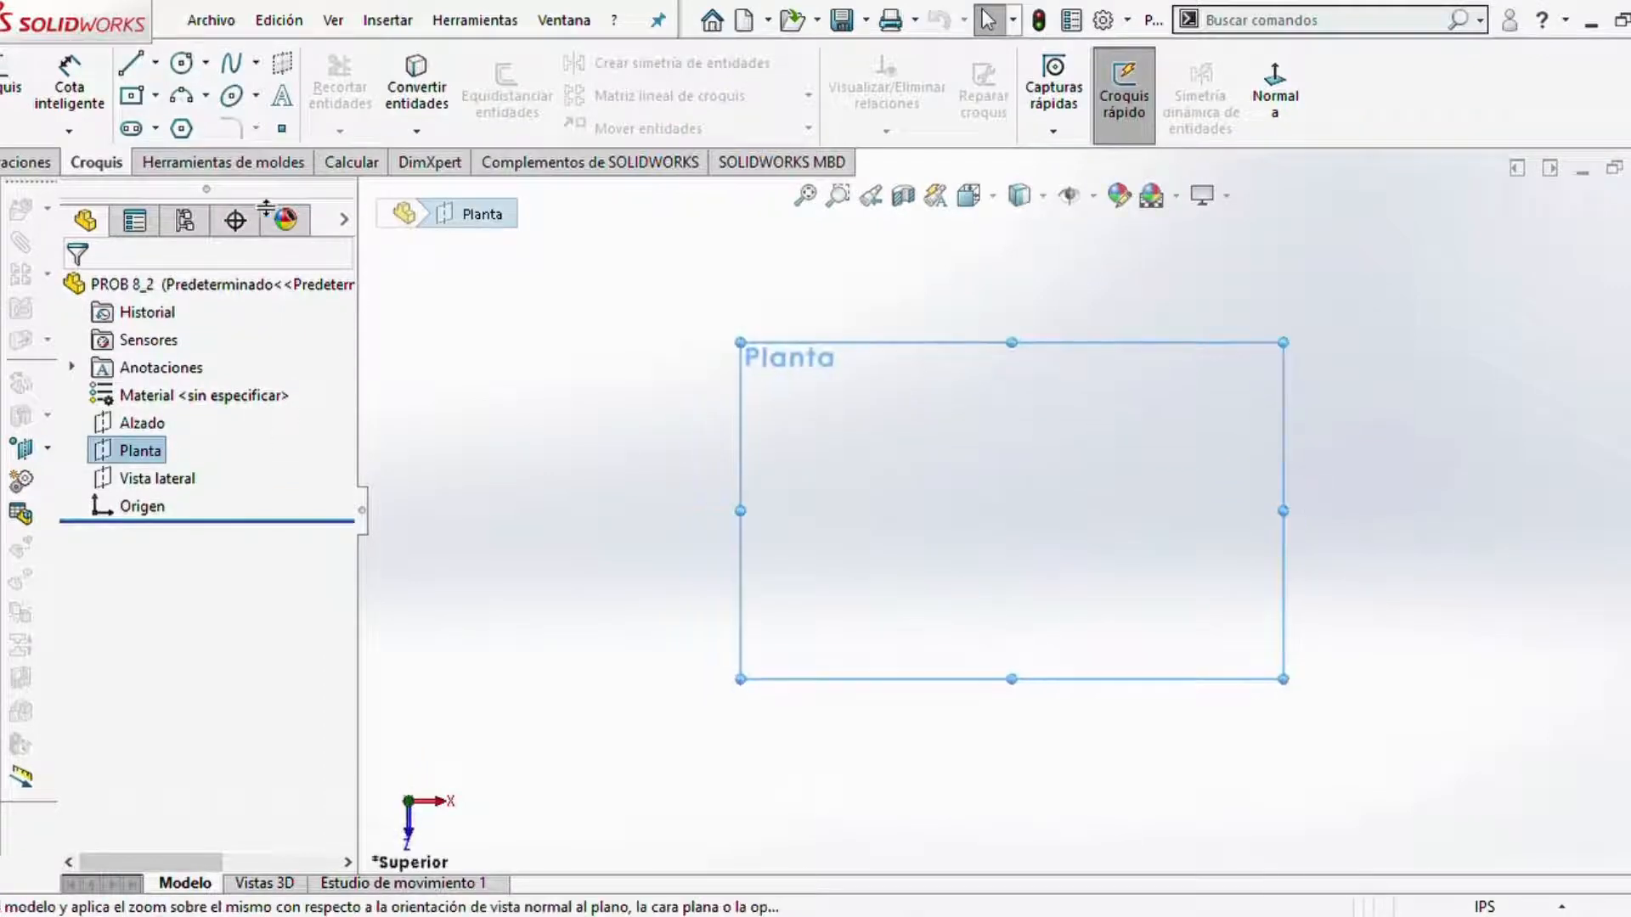
click(14, 94)
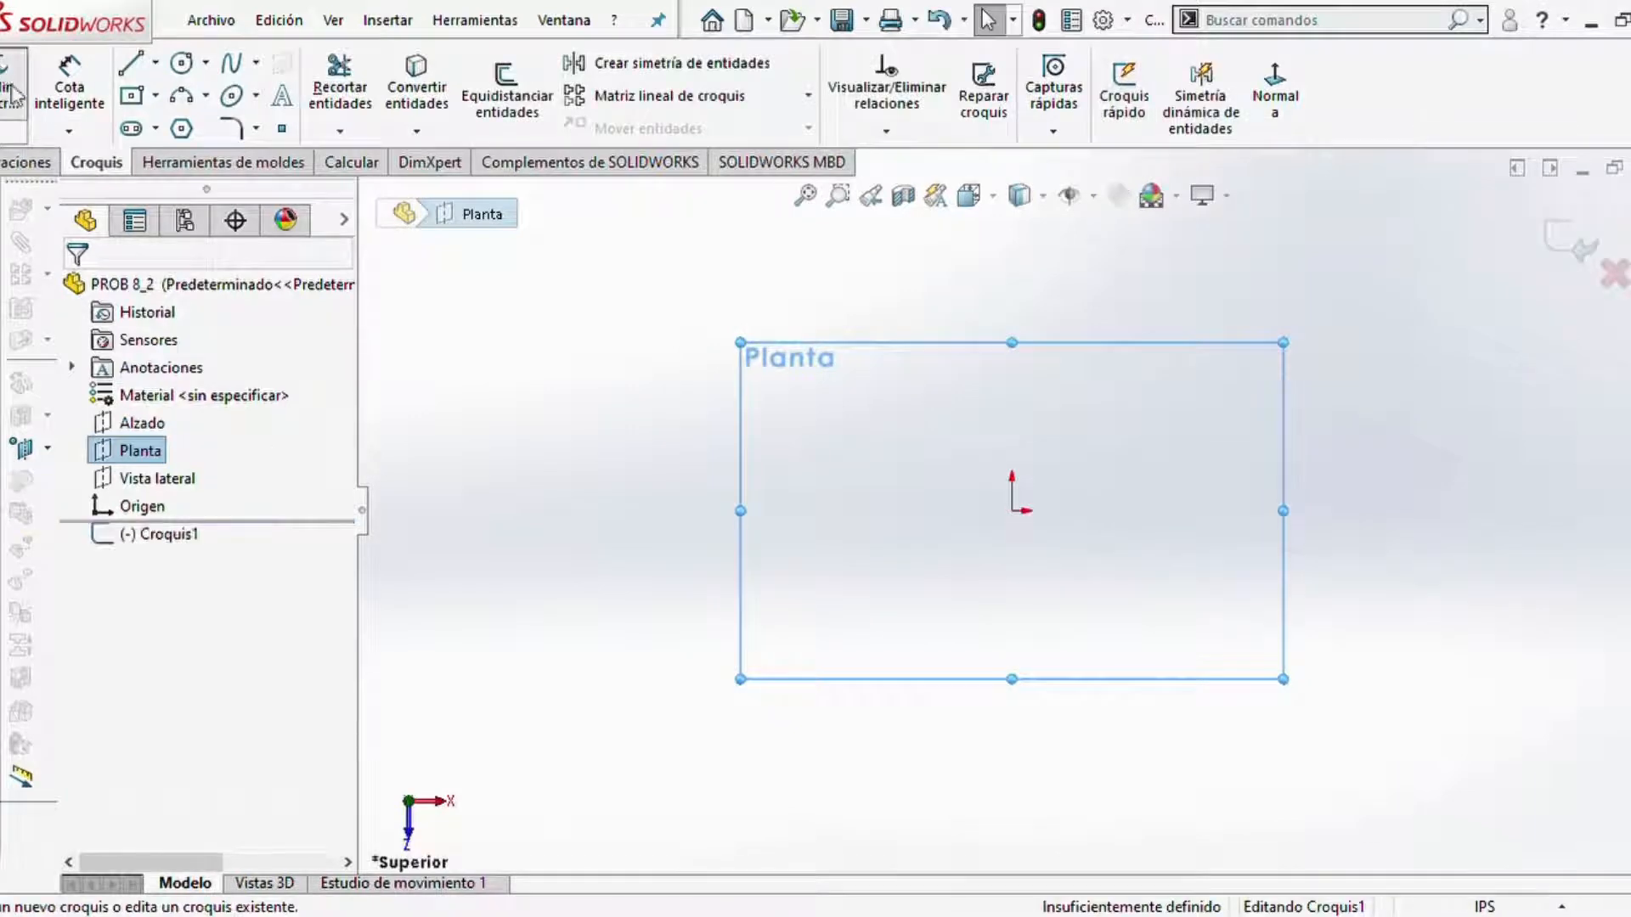
click(159, 63)
click(189, 154)
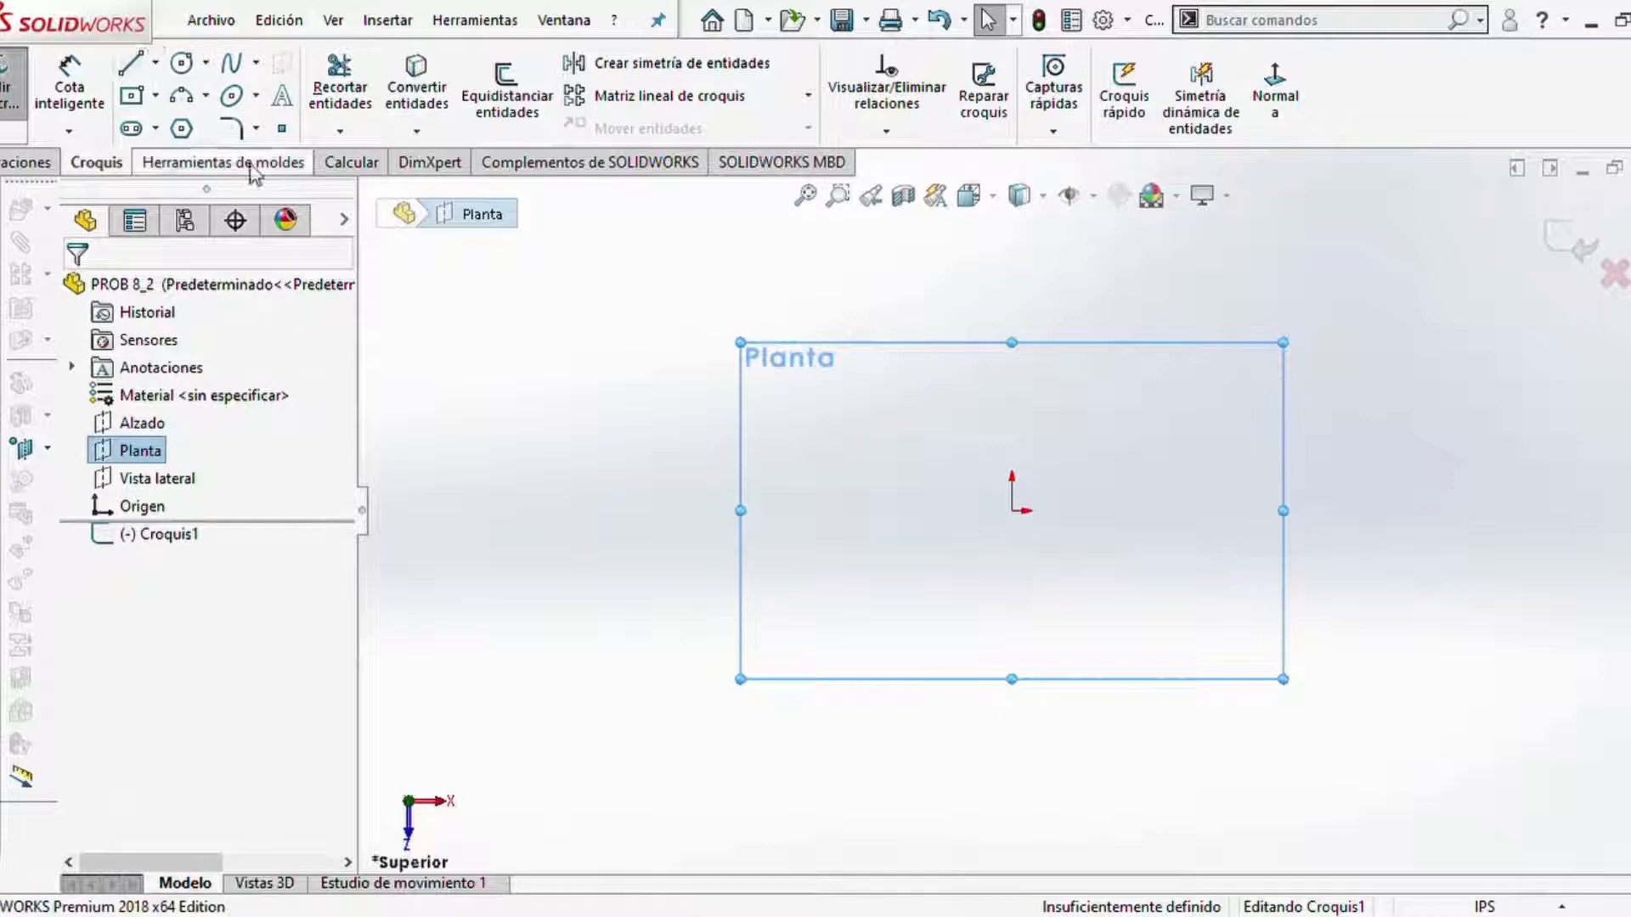
click(1012, 511)
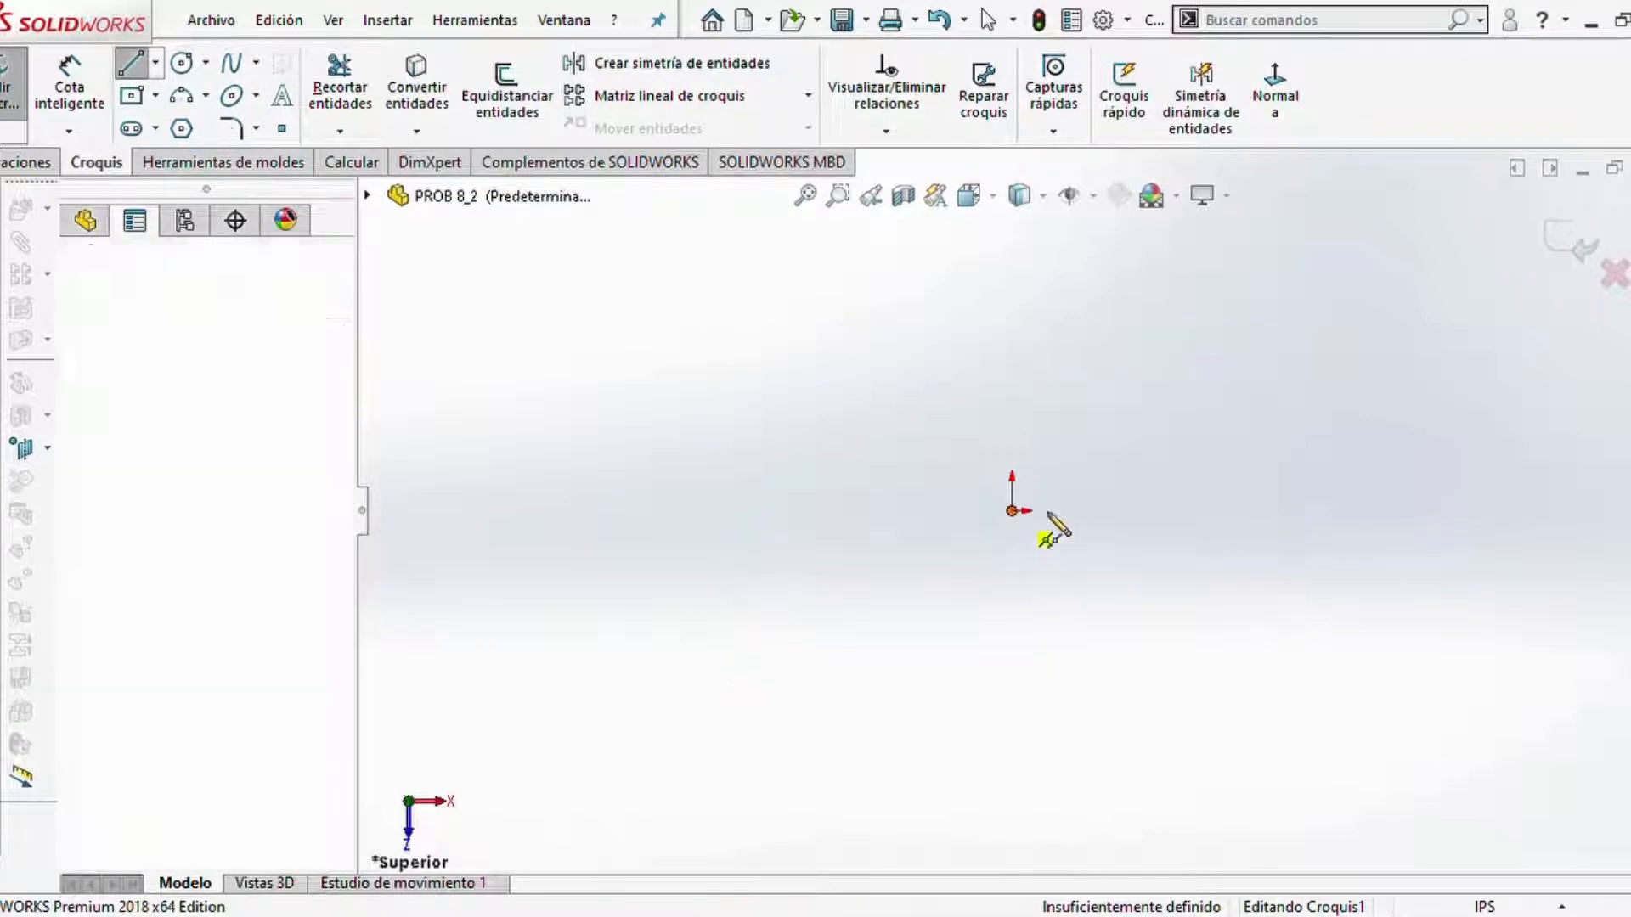
click(1194, 510)
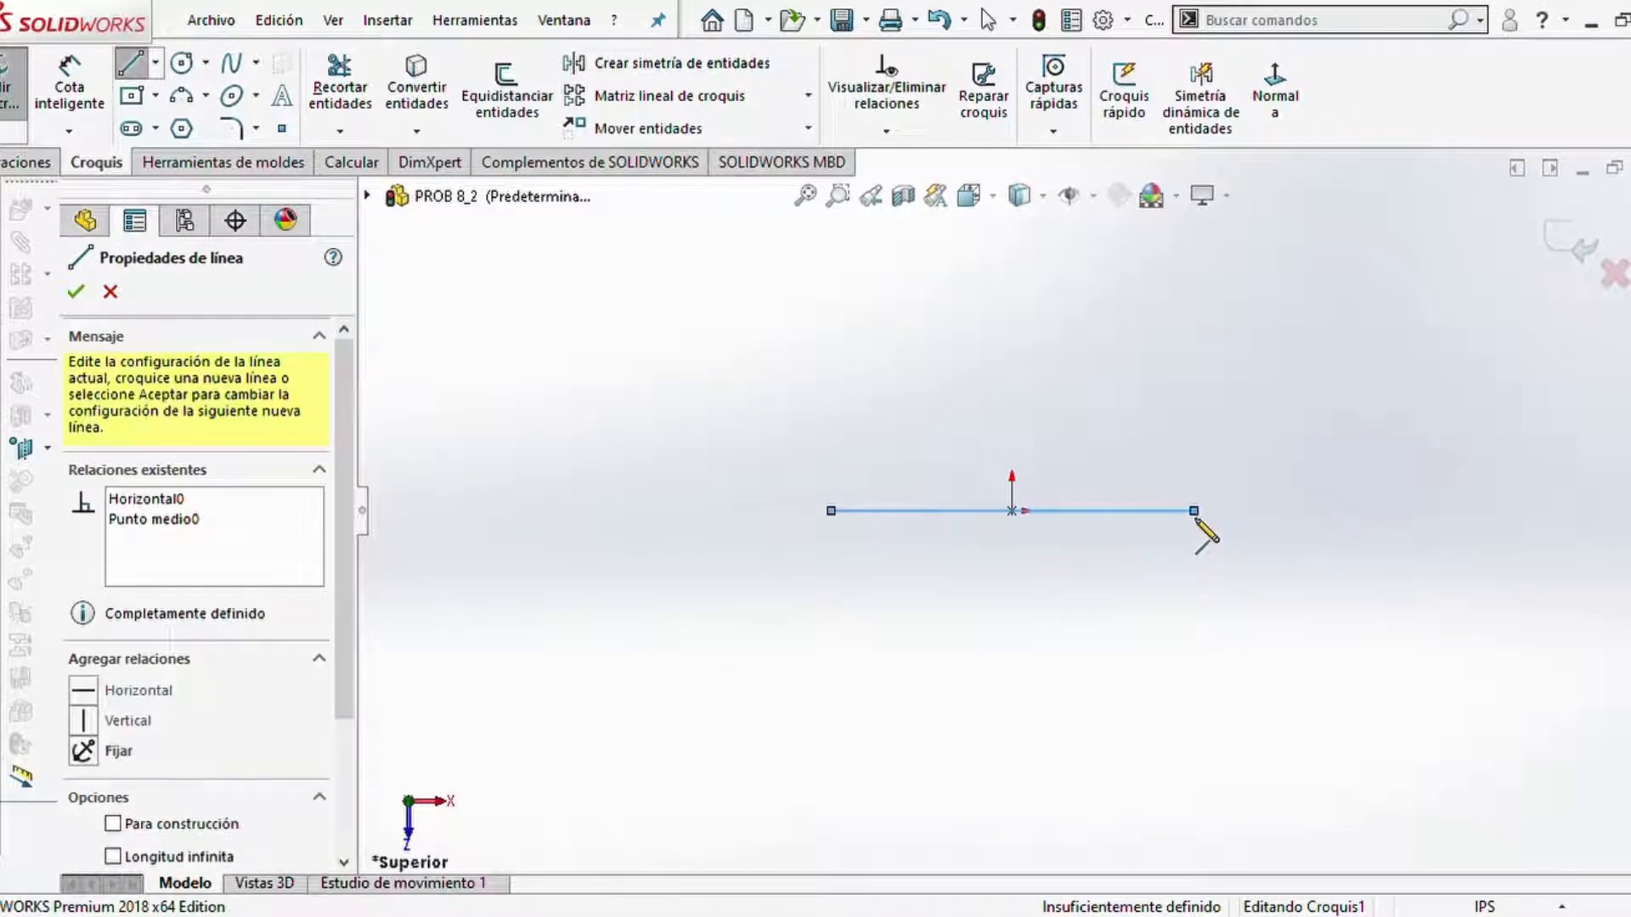
key(Escape)
- Dimension the horizontal line at 1.5 in and move its dimension farther below the line
scroll(1119, 457, down, 3)
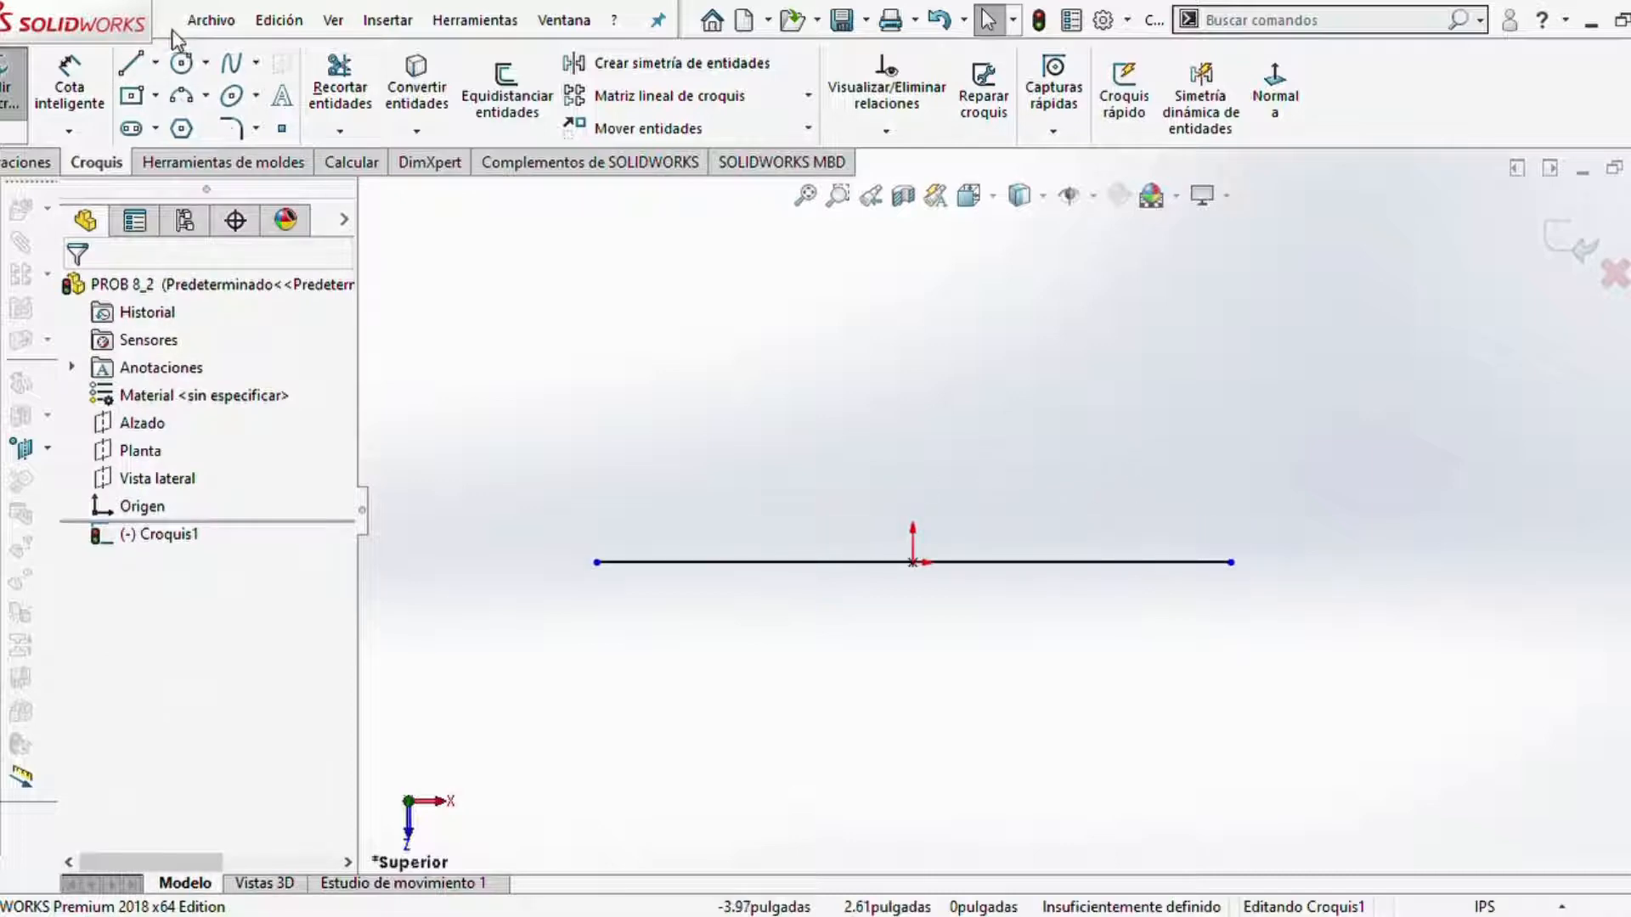
click(79, 82)
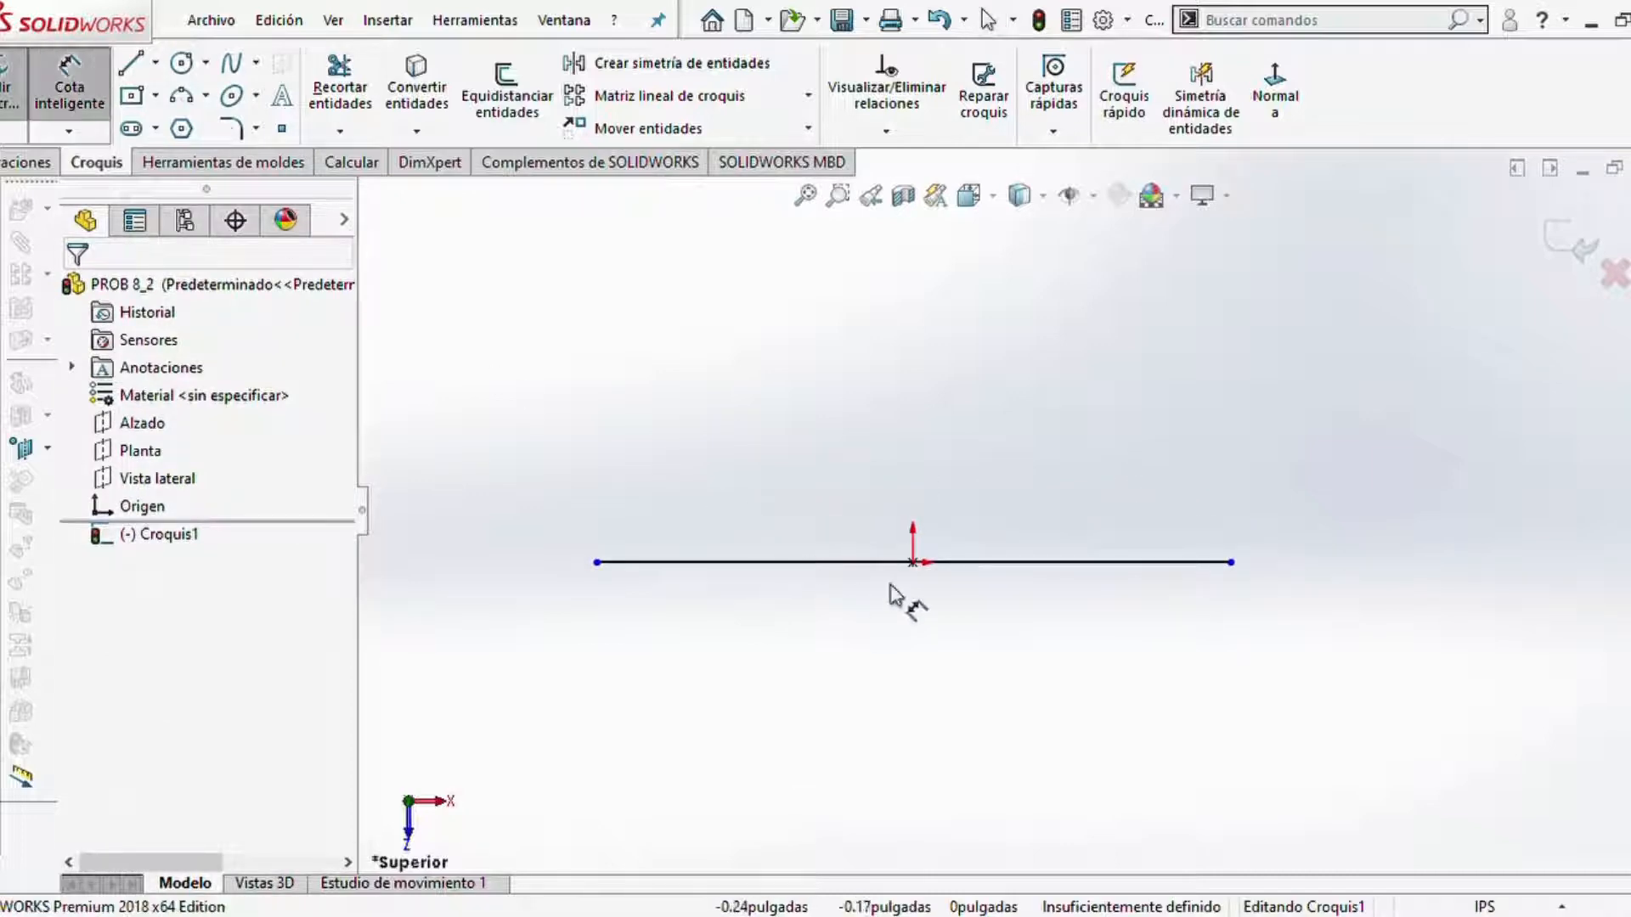
click(1020, 564)
click(973, 697)
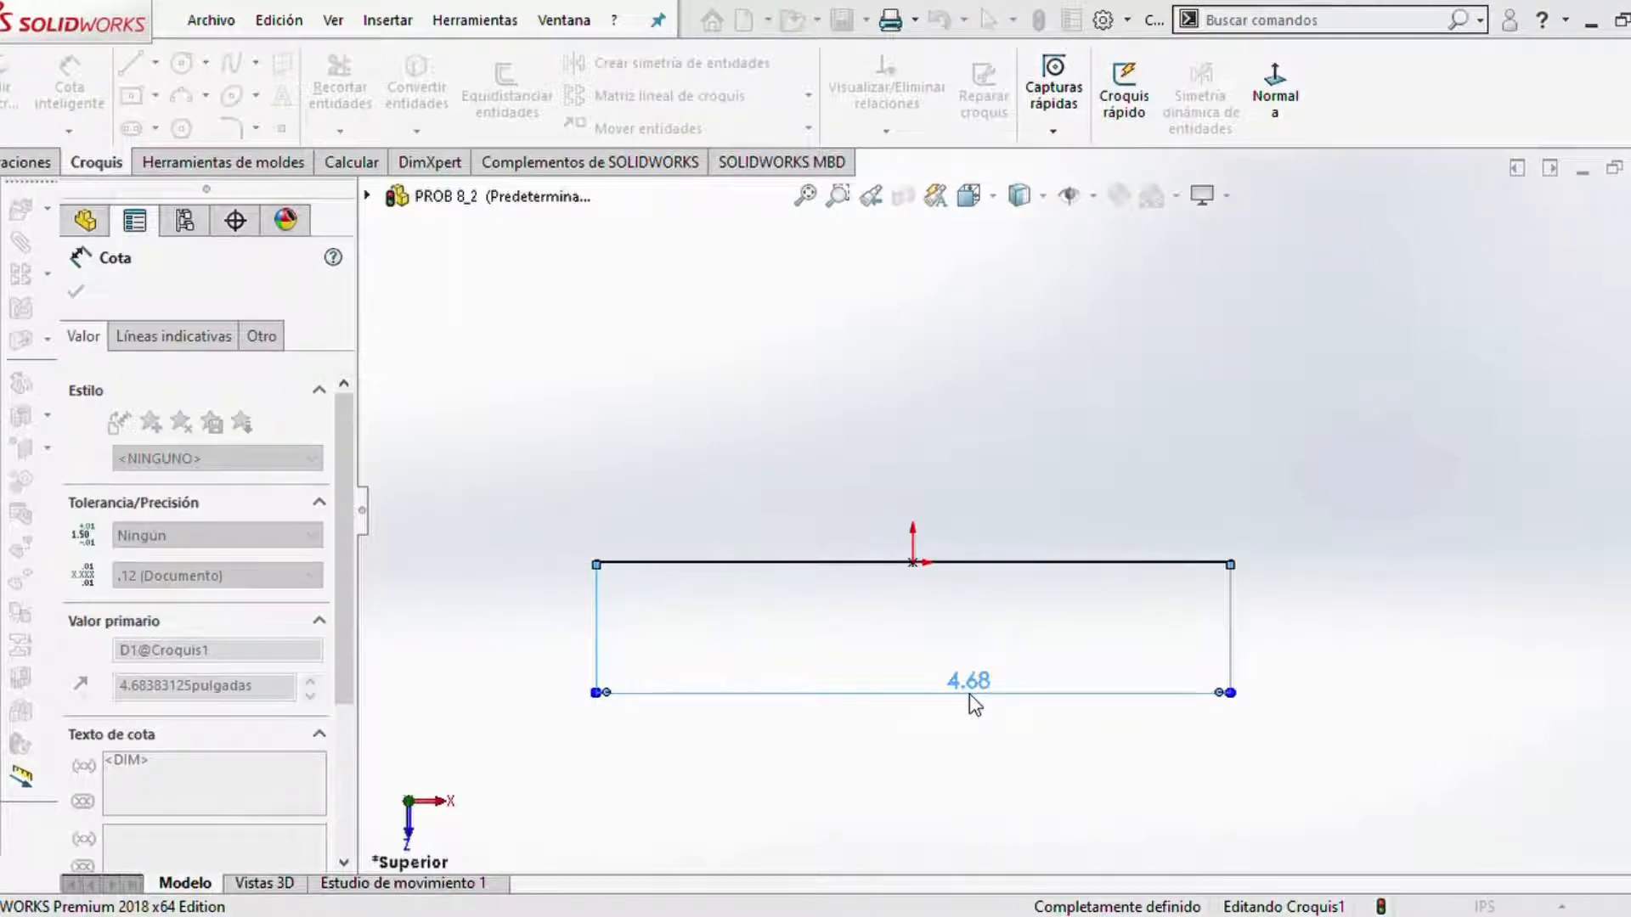
text(1.5)
key(Return)
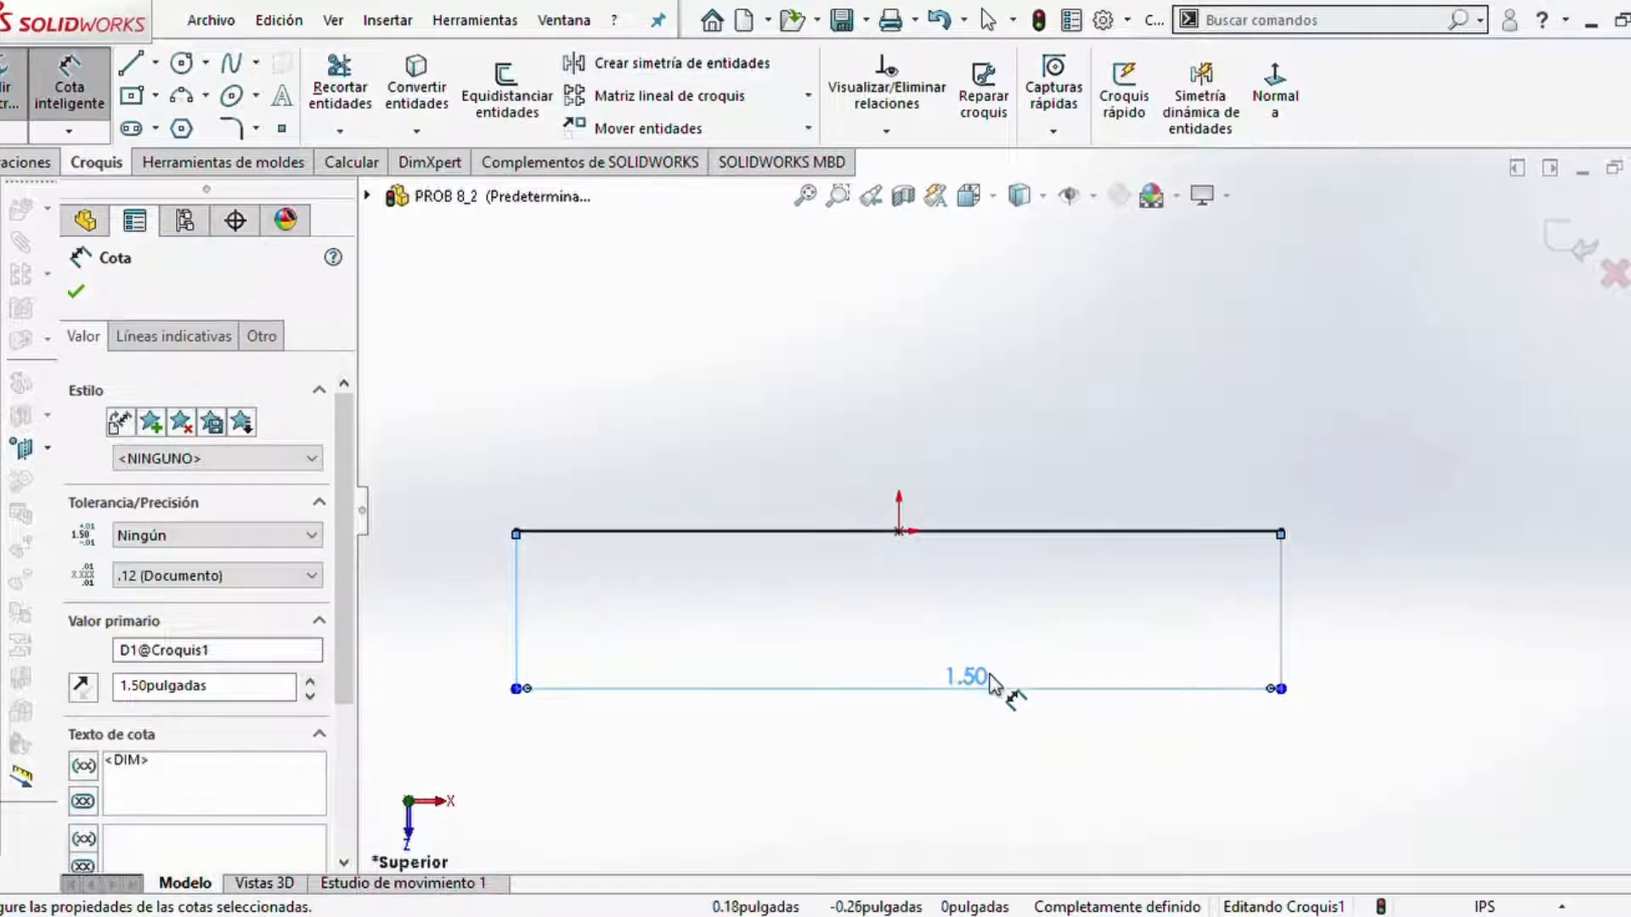
key(Escape)
drag(972, 646, 930, 761)
scroll(913, 426, up, 1)
click(911, 424)
scroll(932, 471, up, 5)
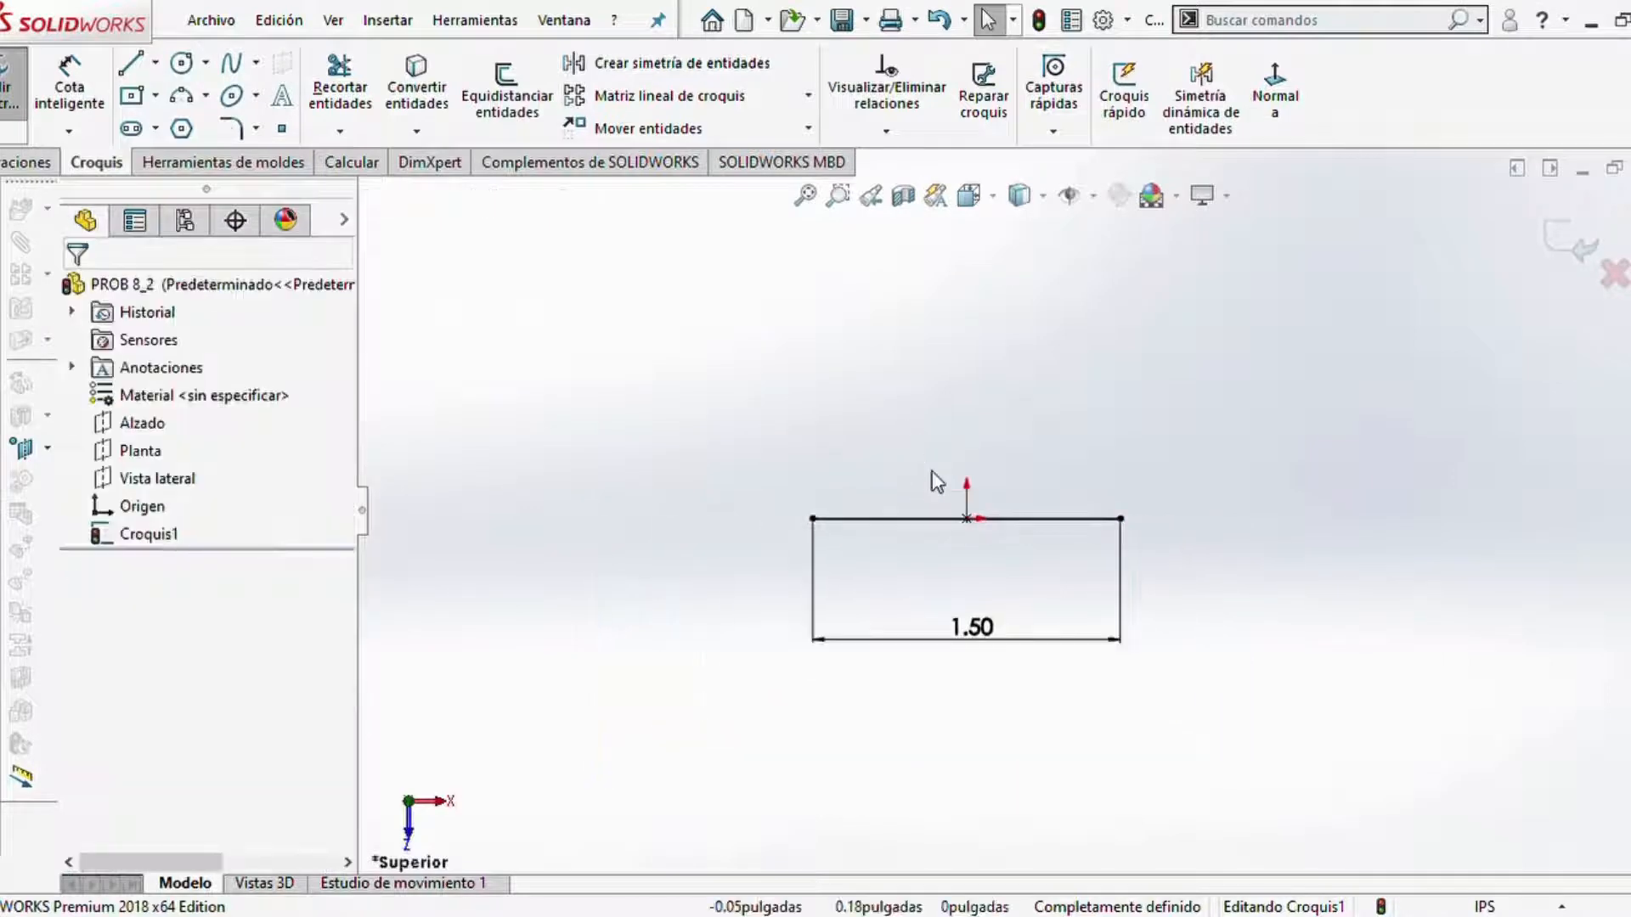
- Draw a three-point arc of about 0.84 in radius from the line's left endpoint, bulging outward and ending above it
scroll(1059, 410, down, 3)
scroll(855, 340, down, 1)
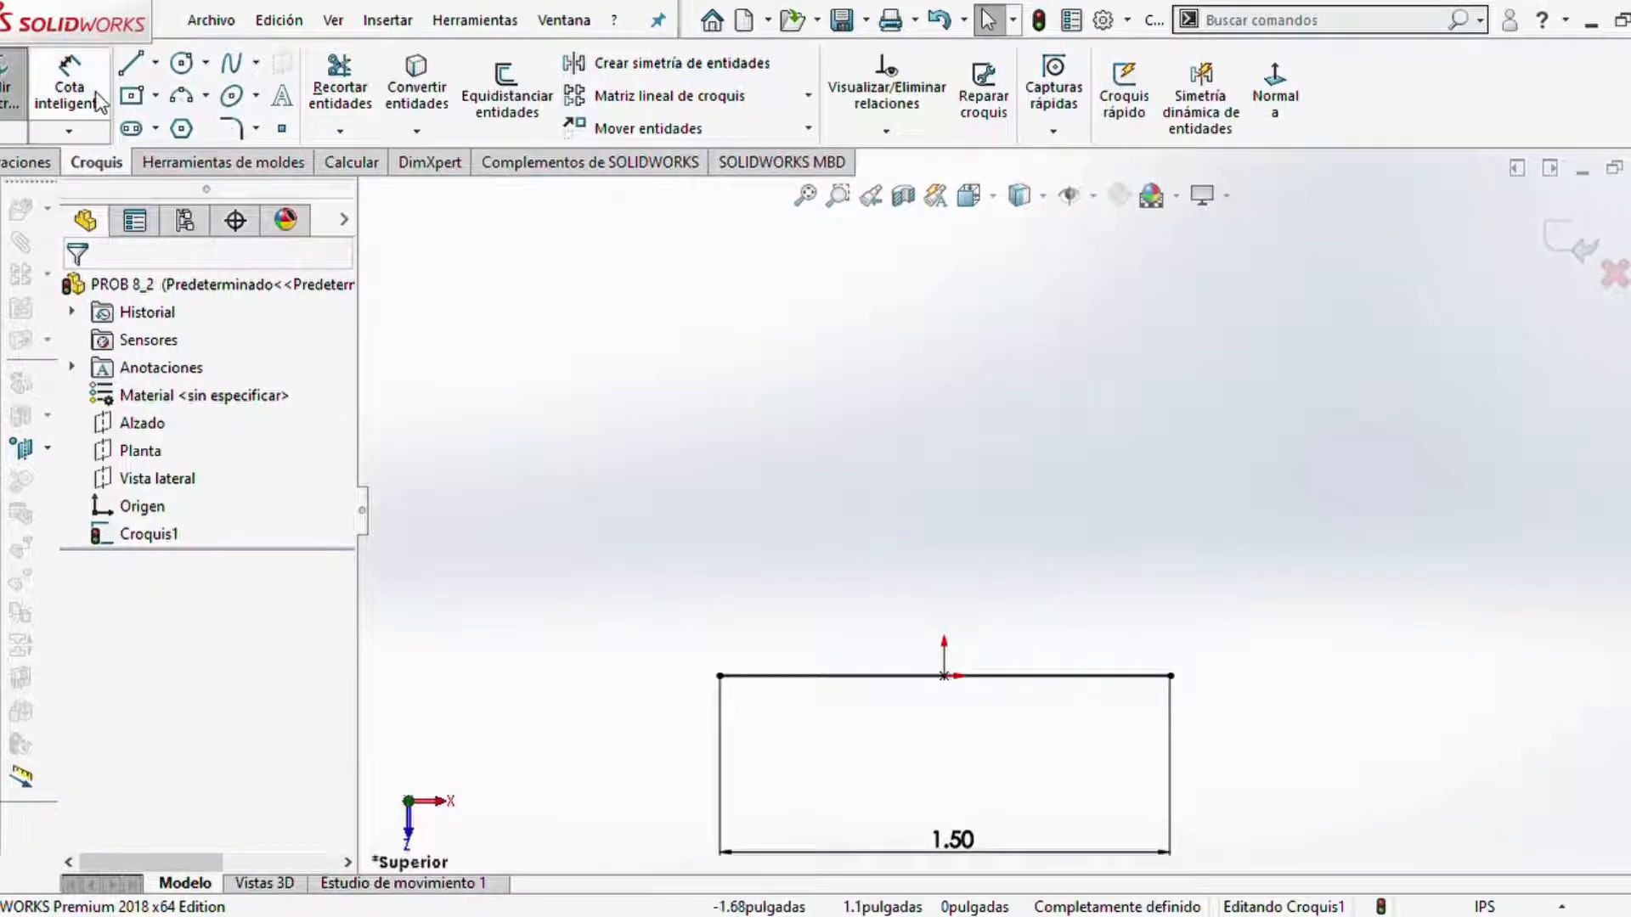
click(190, 109)
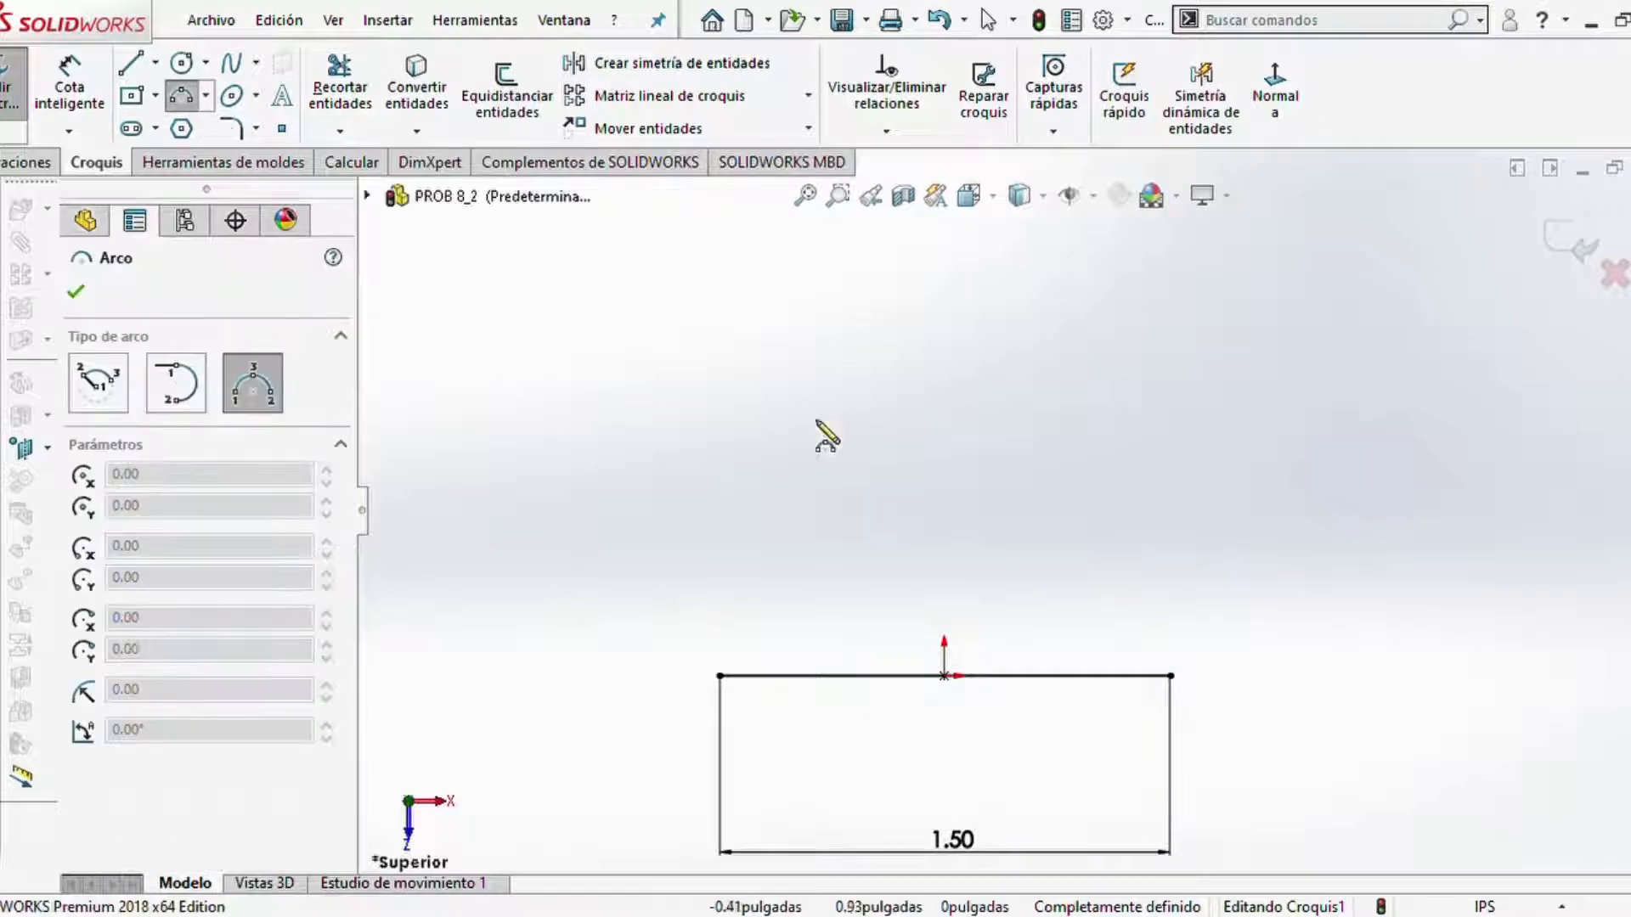
click(721, 677)
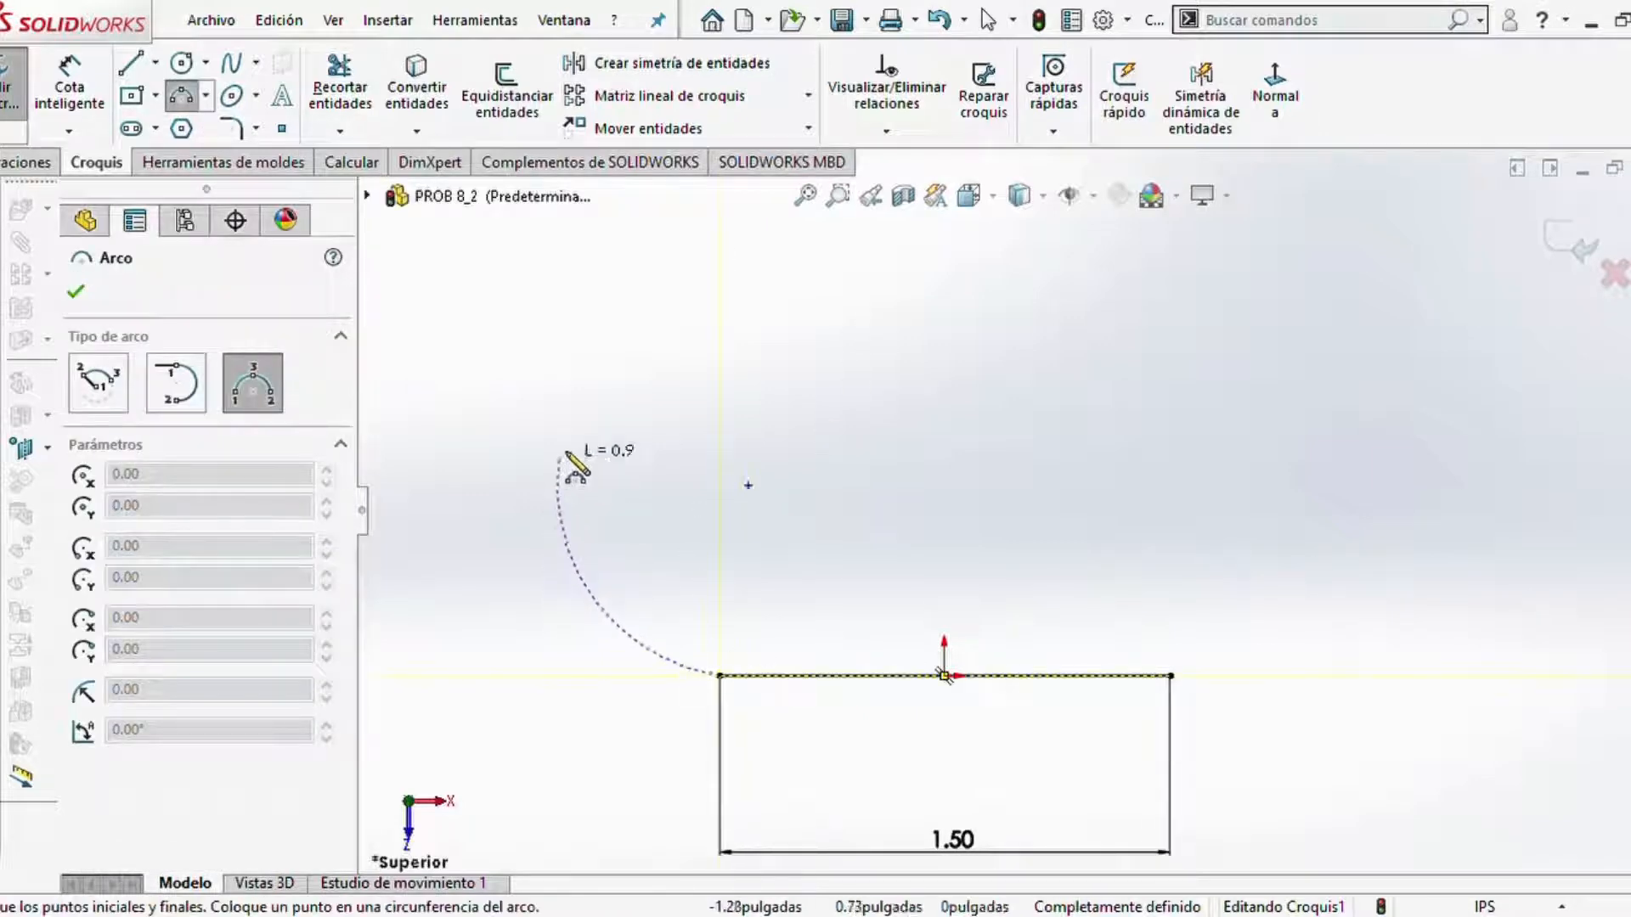
click(565, 359)
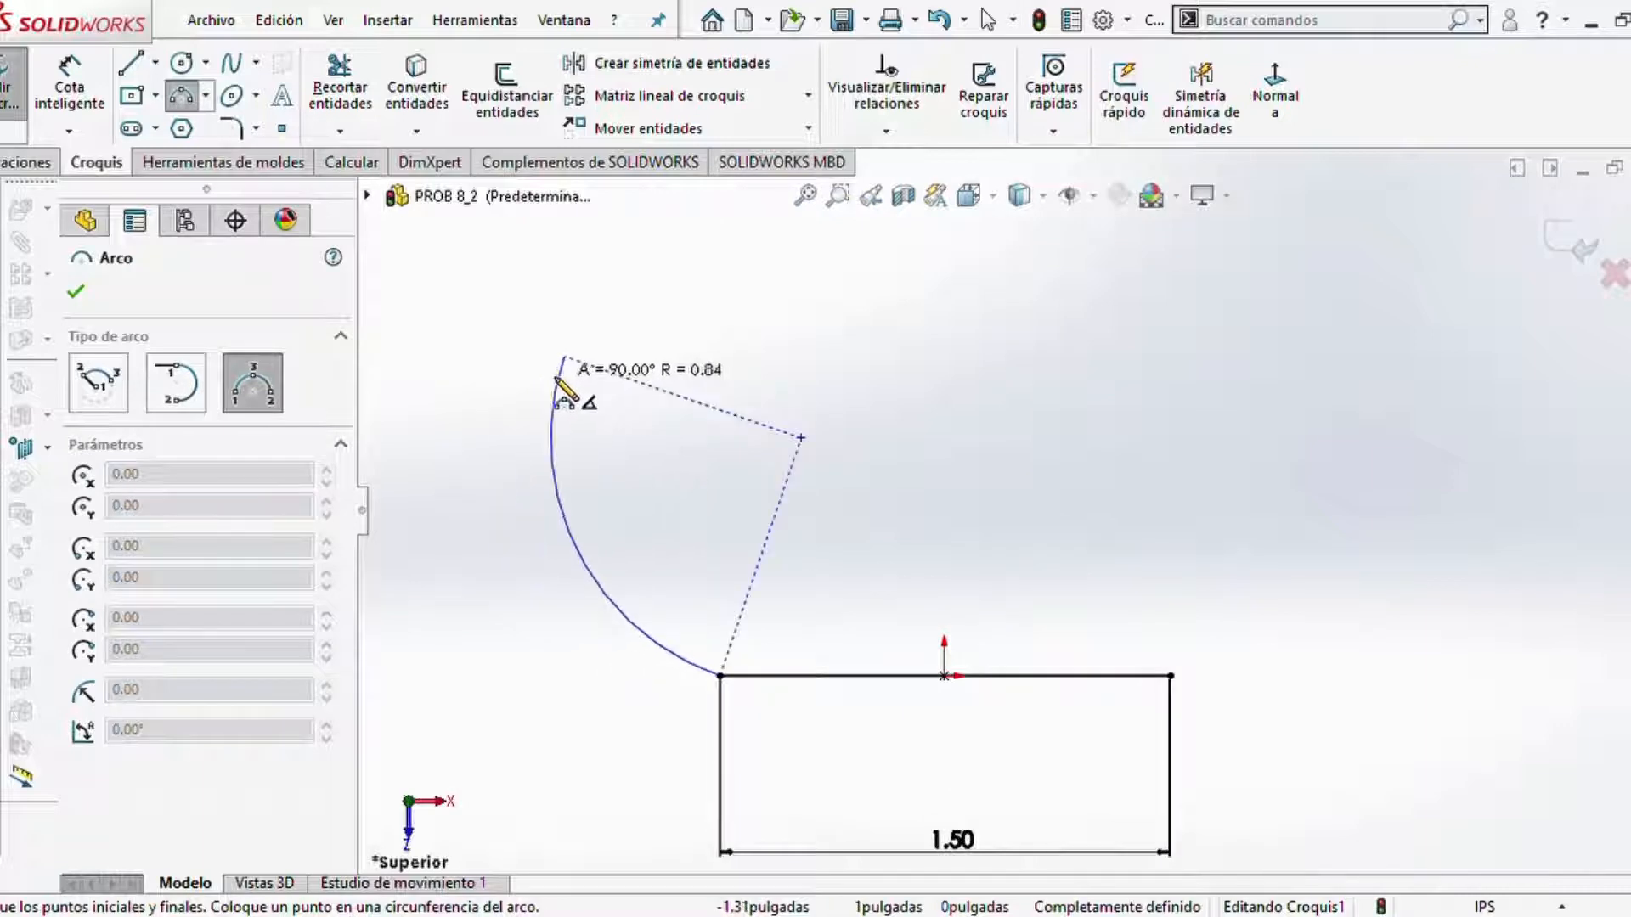
click(561, 382)
key(Escape)
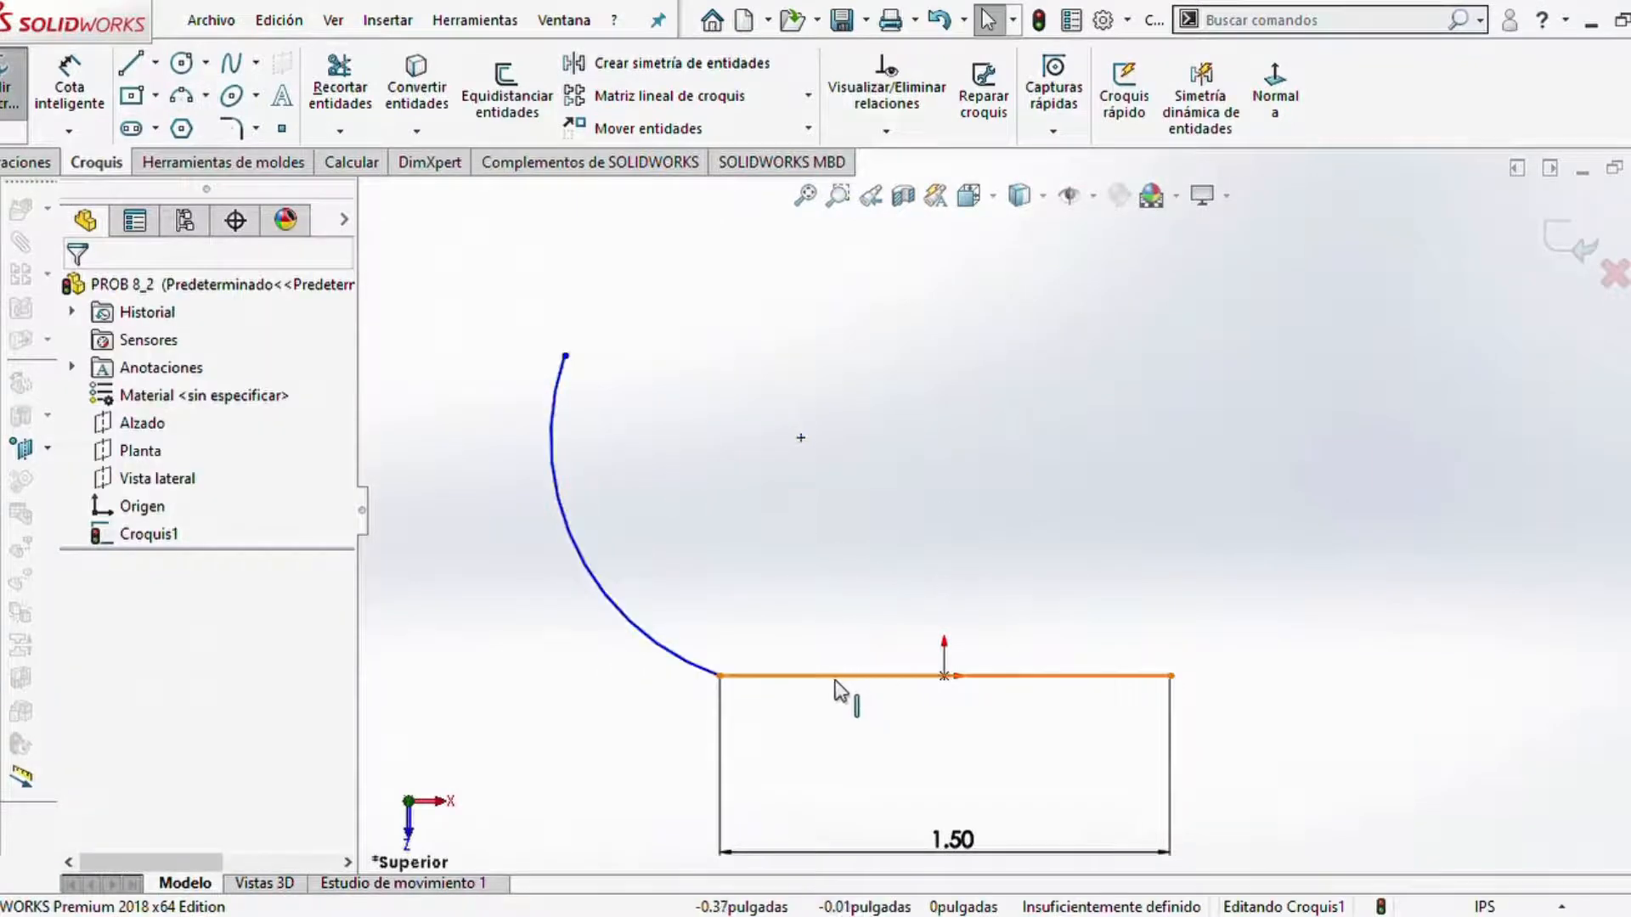
- Make the left arc tangent to the horizontal line
click(837, 680)
click(862, 738)
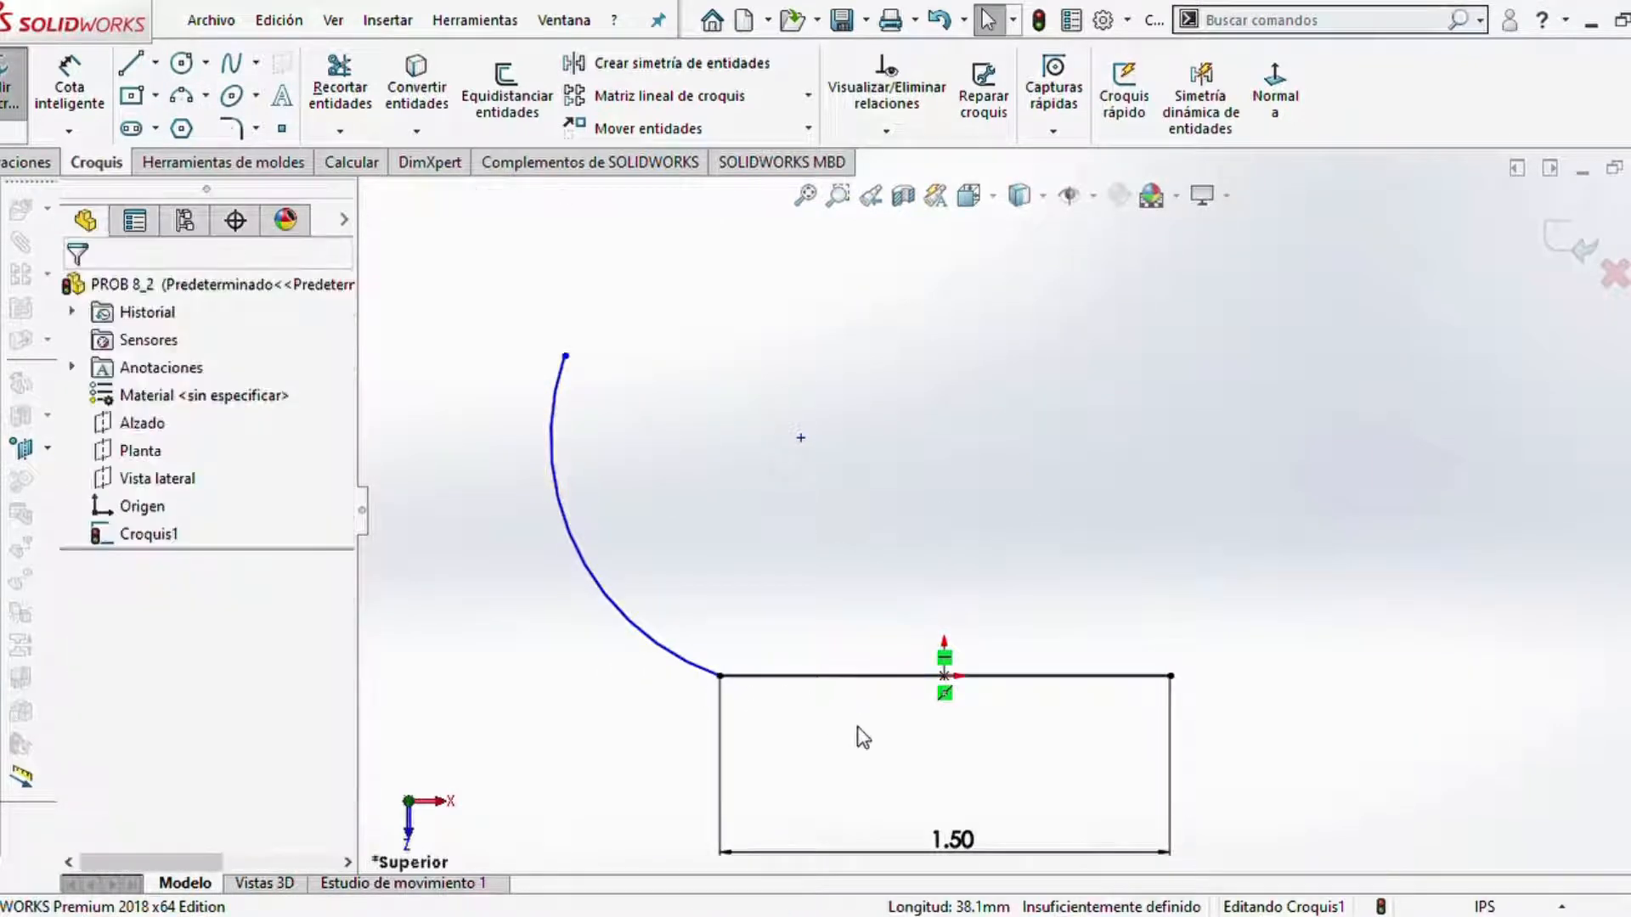
click(829, 677)
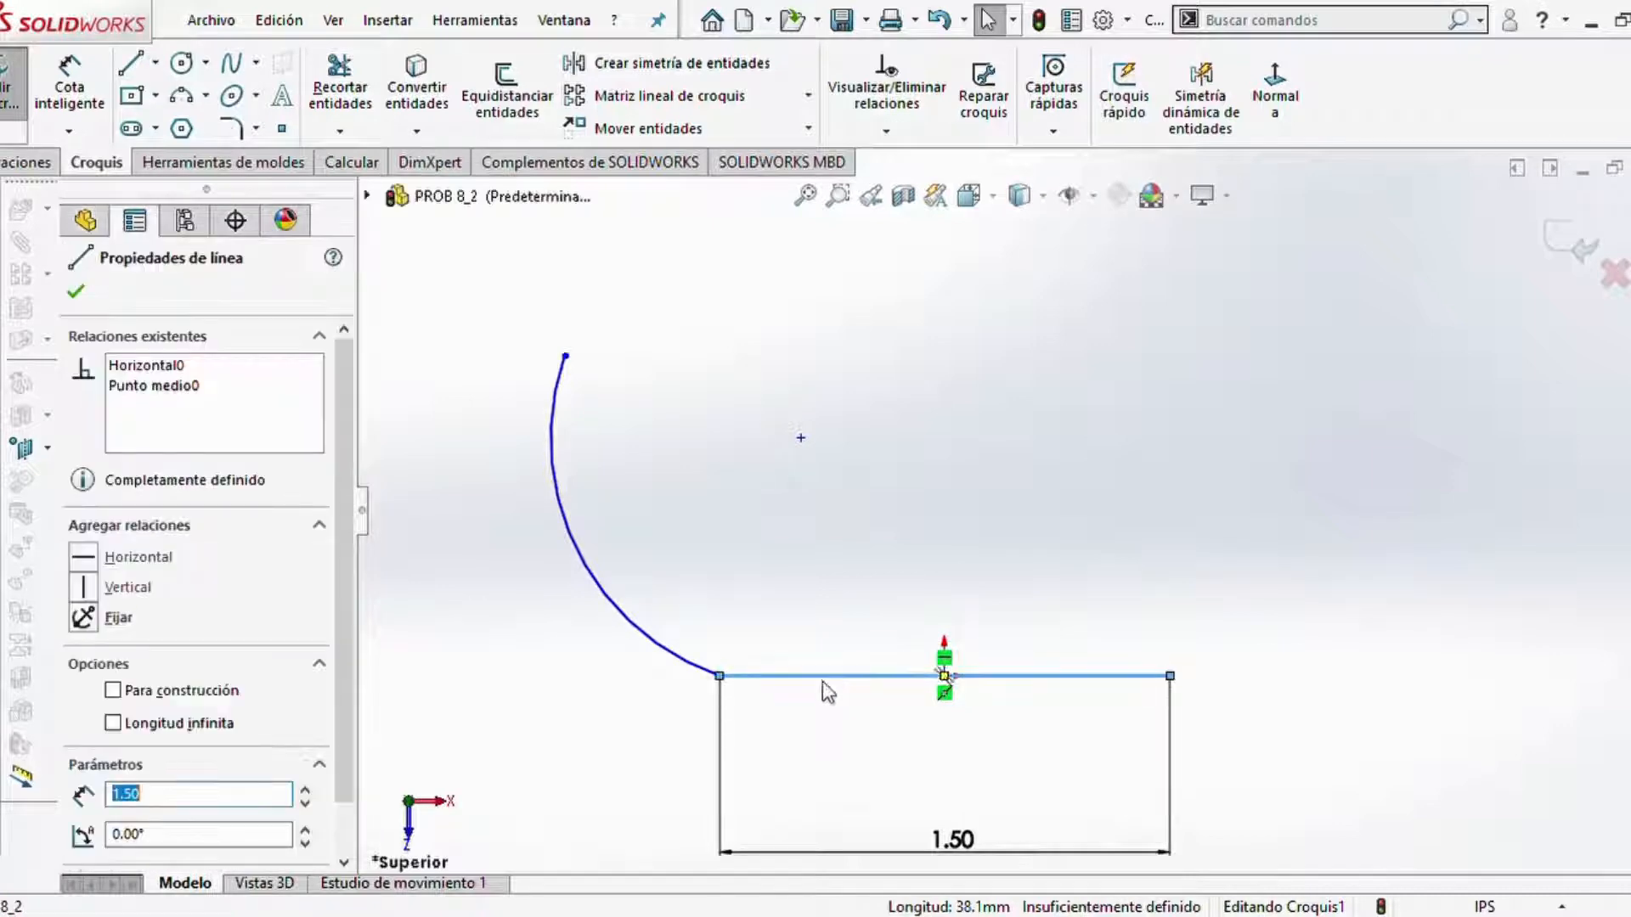
ctrl+click(675, 660)
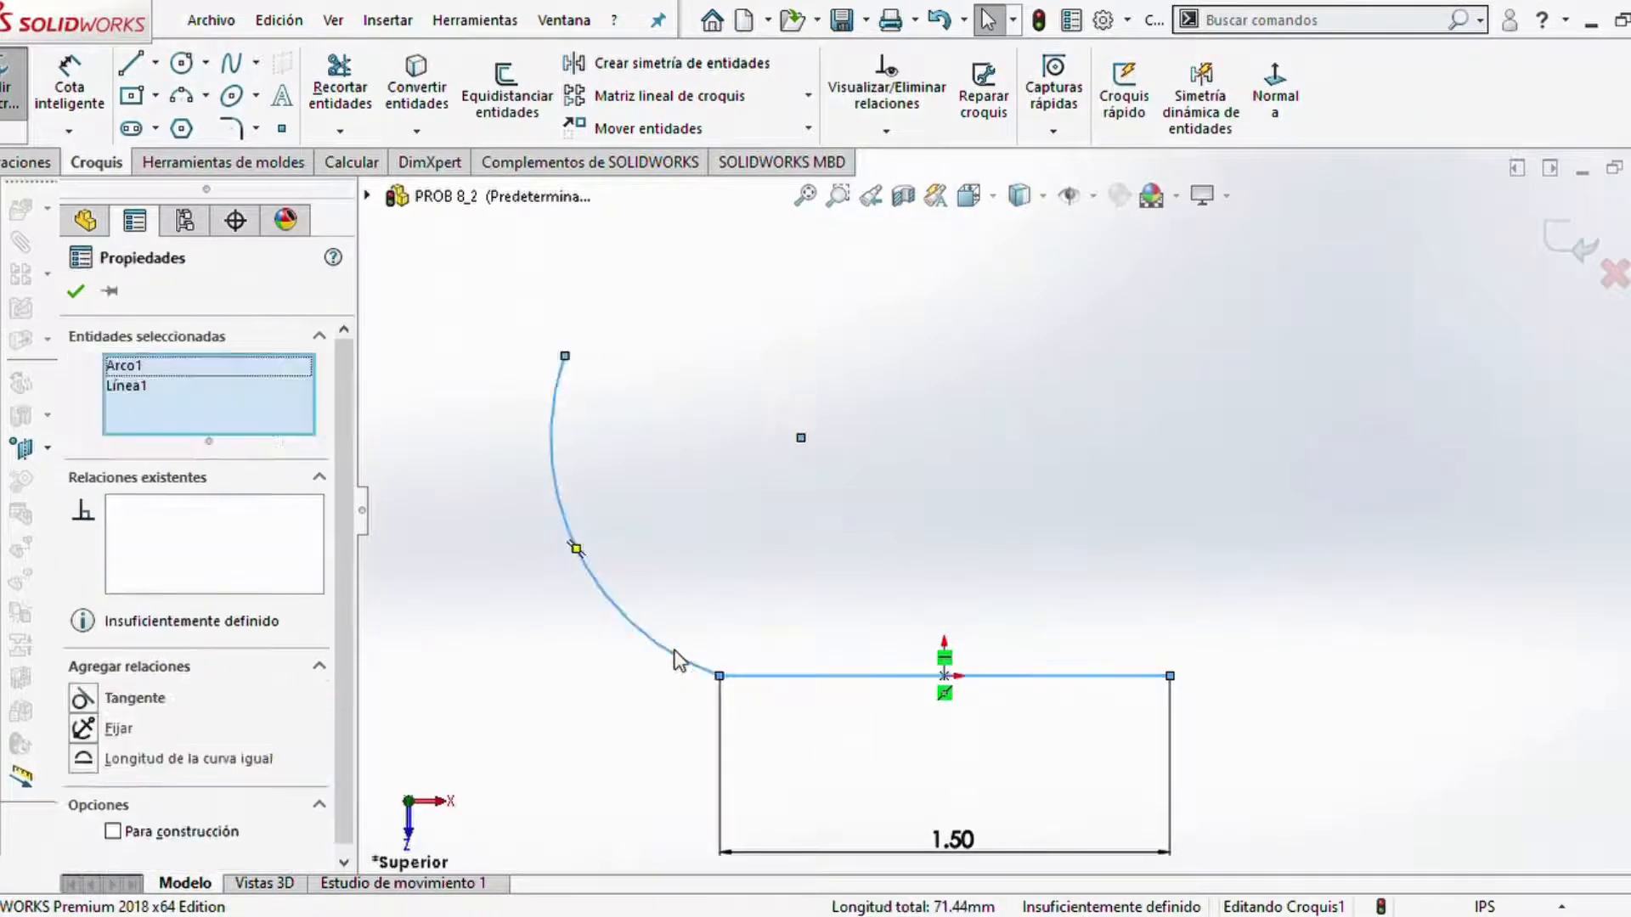
click(82, 700)
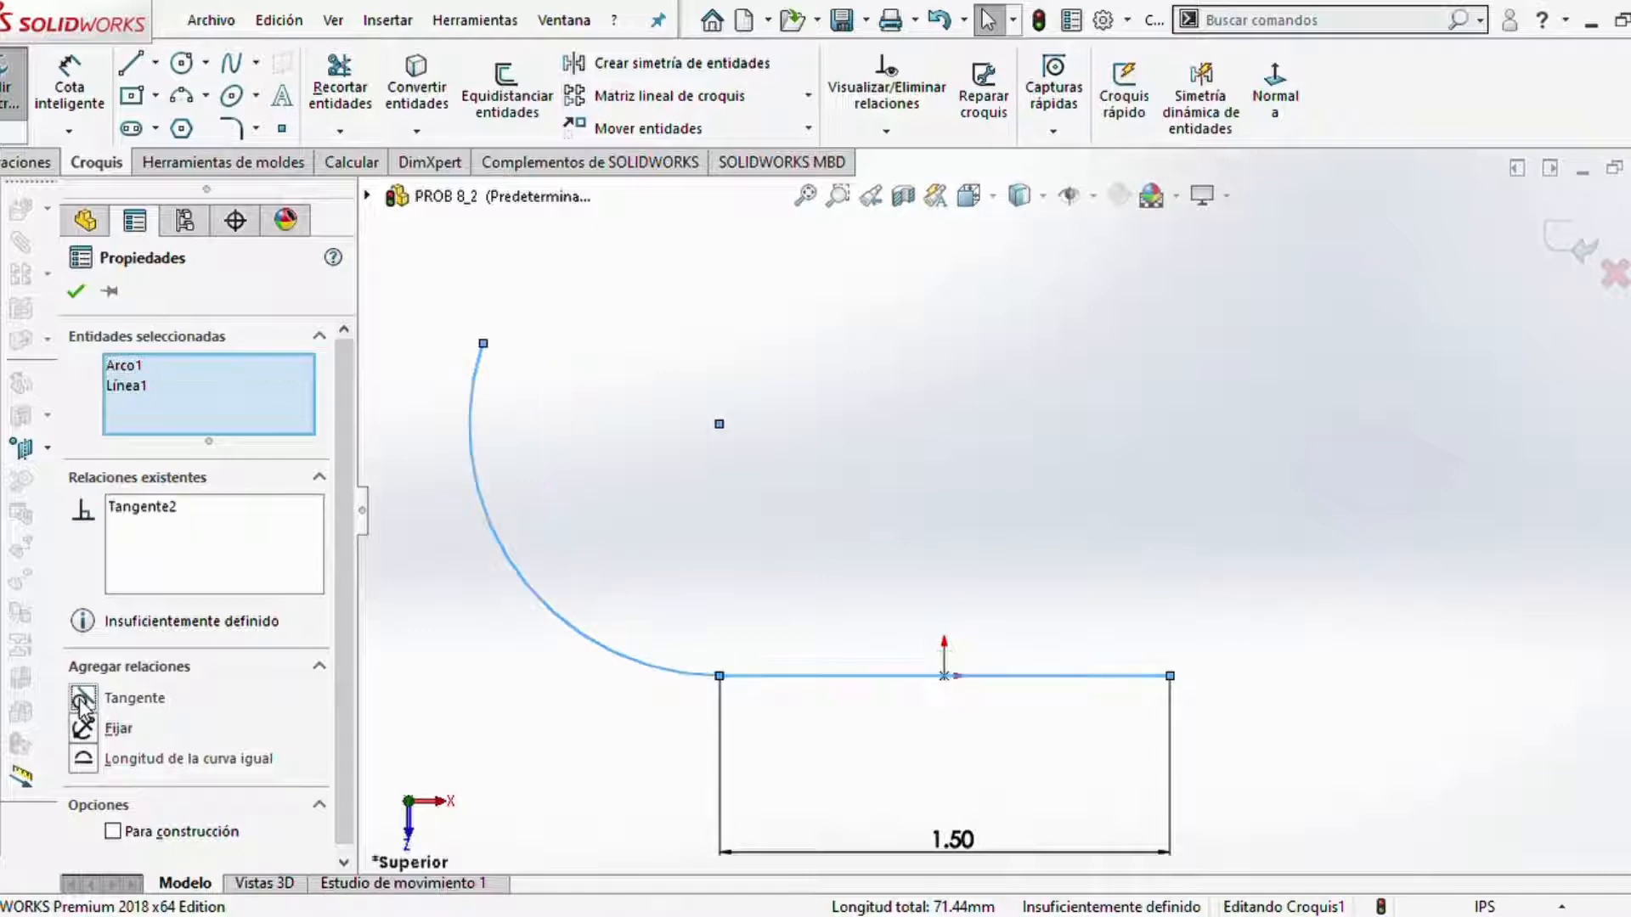
click(75, 291)
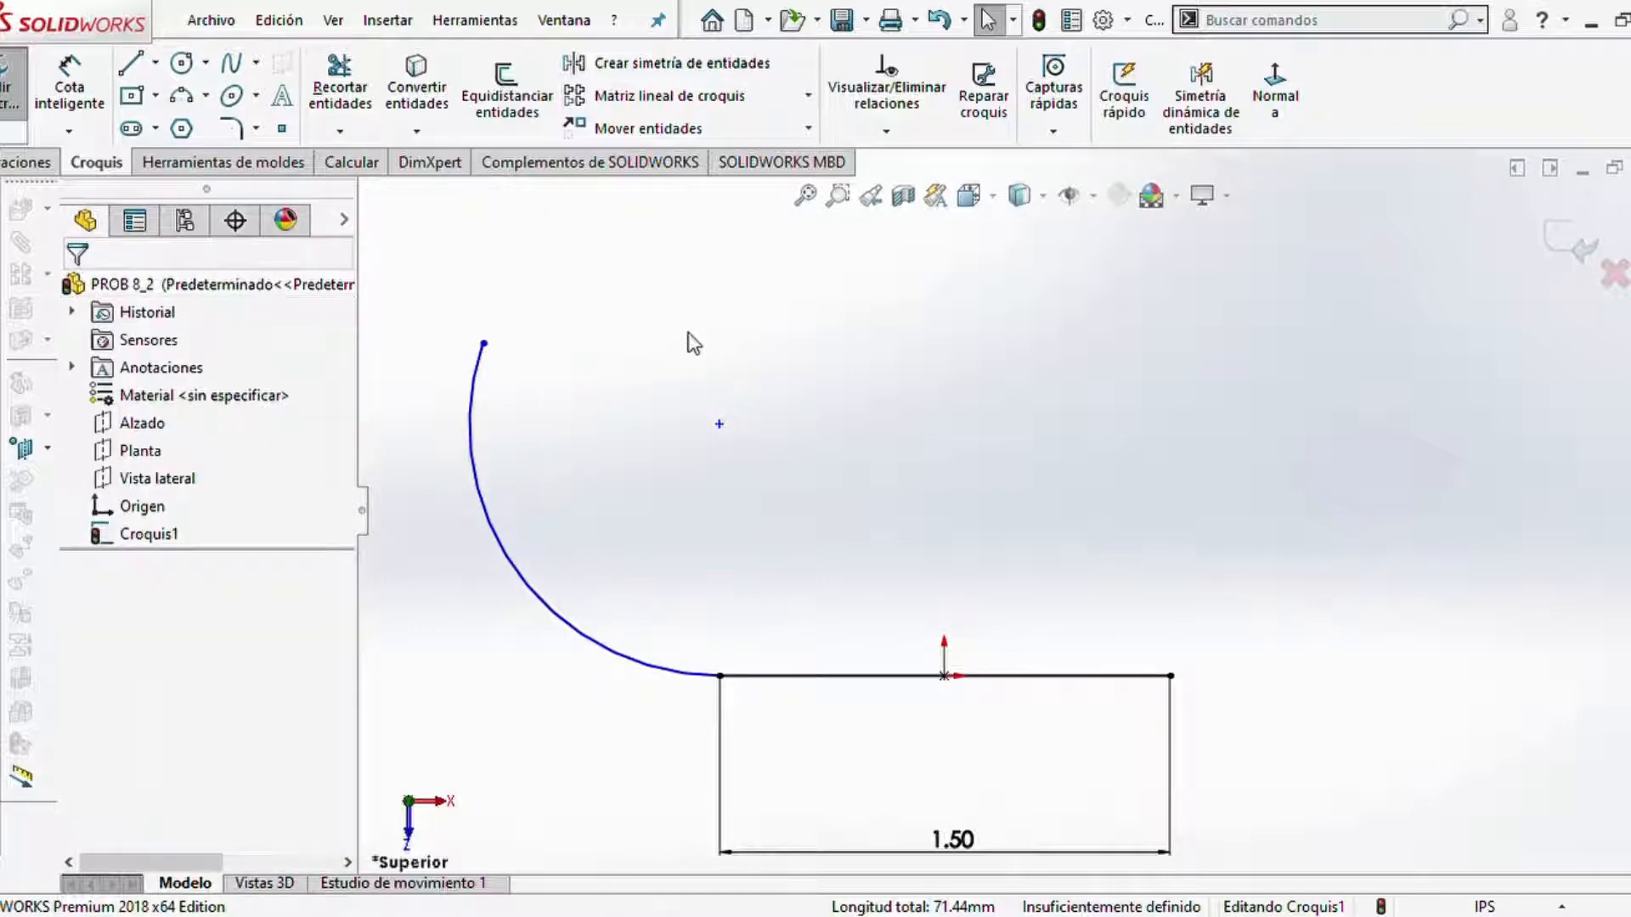
- Dimension the left arc's radius at 1.00 in
click(70, 89)
click(586, 652)
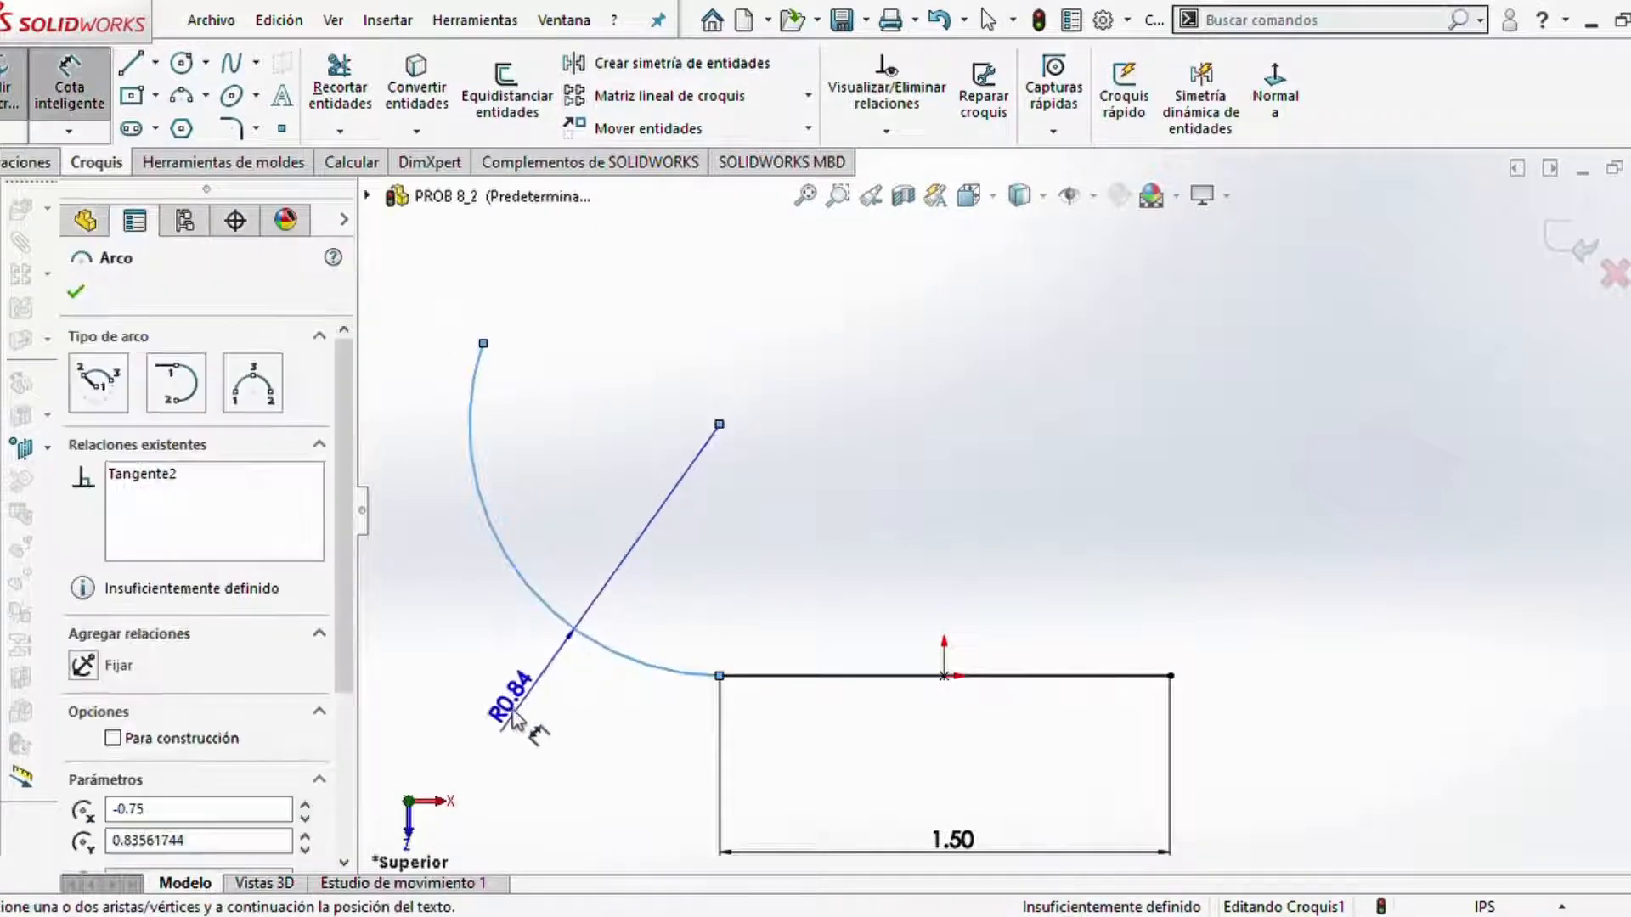
click(473, 709)
text(1.00pulgadas)
key(Return)
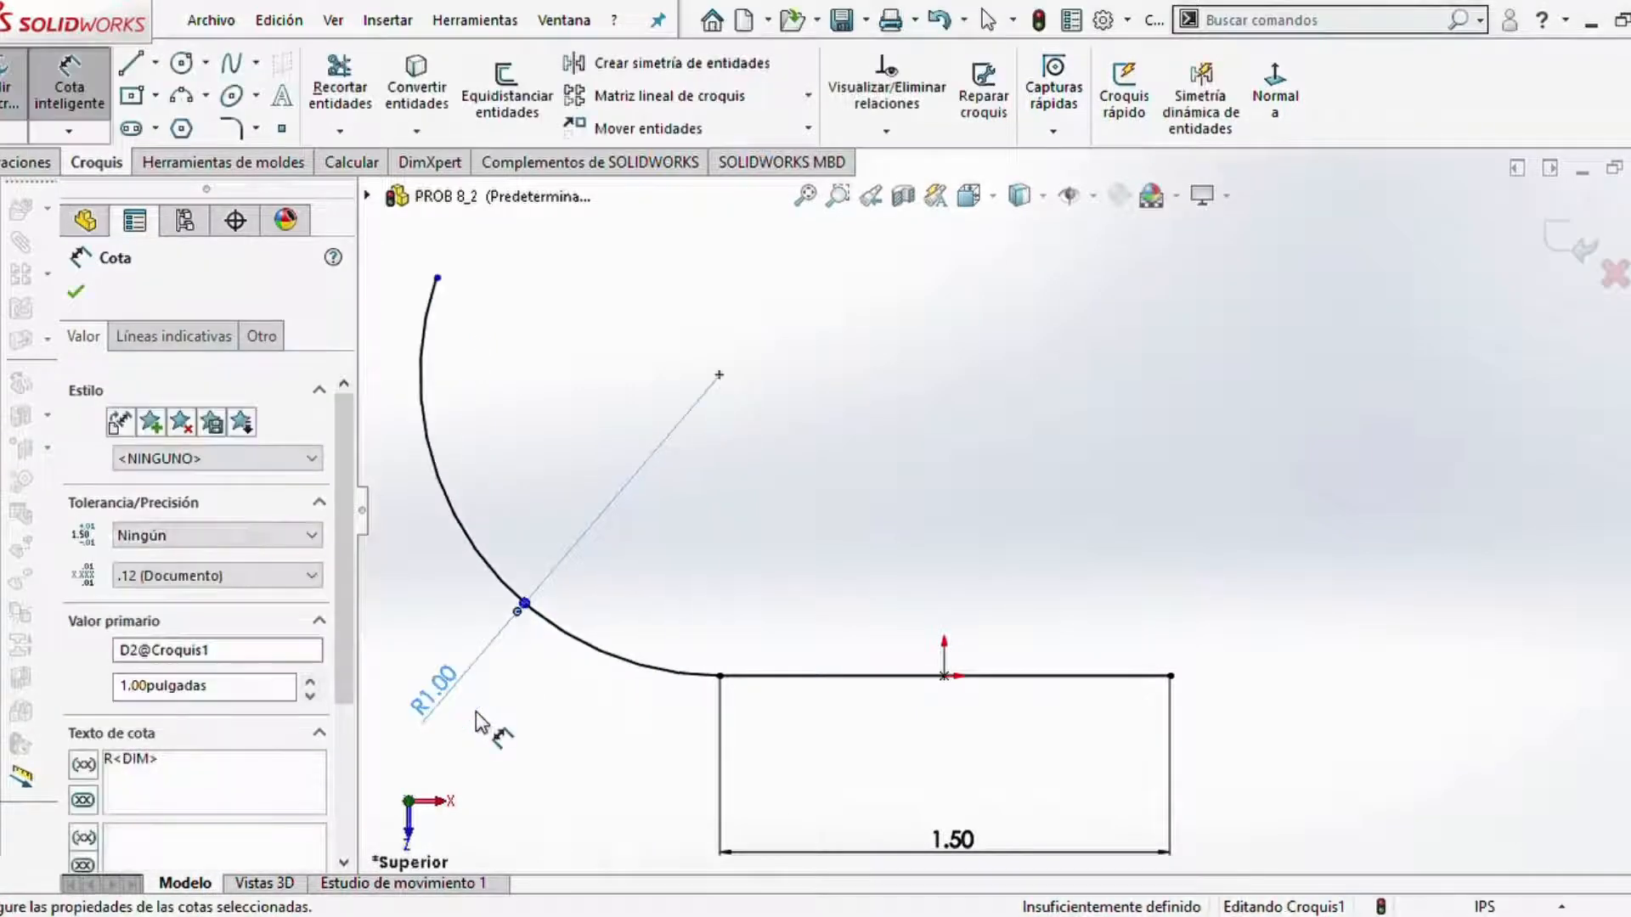
click(78, 291)
key(Escape)
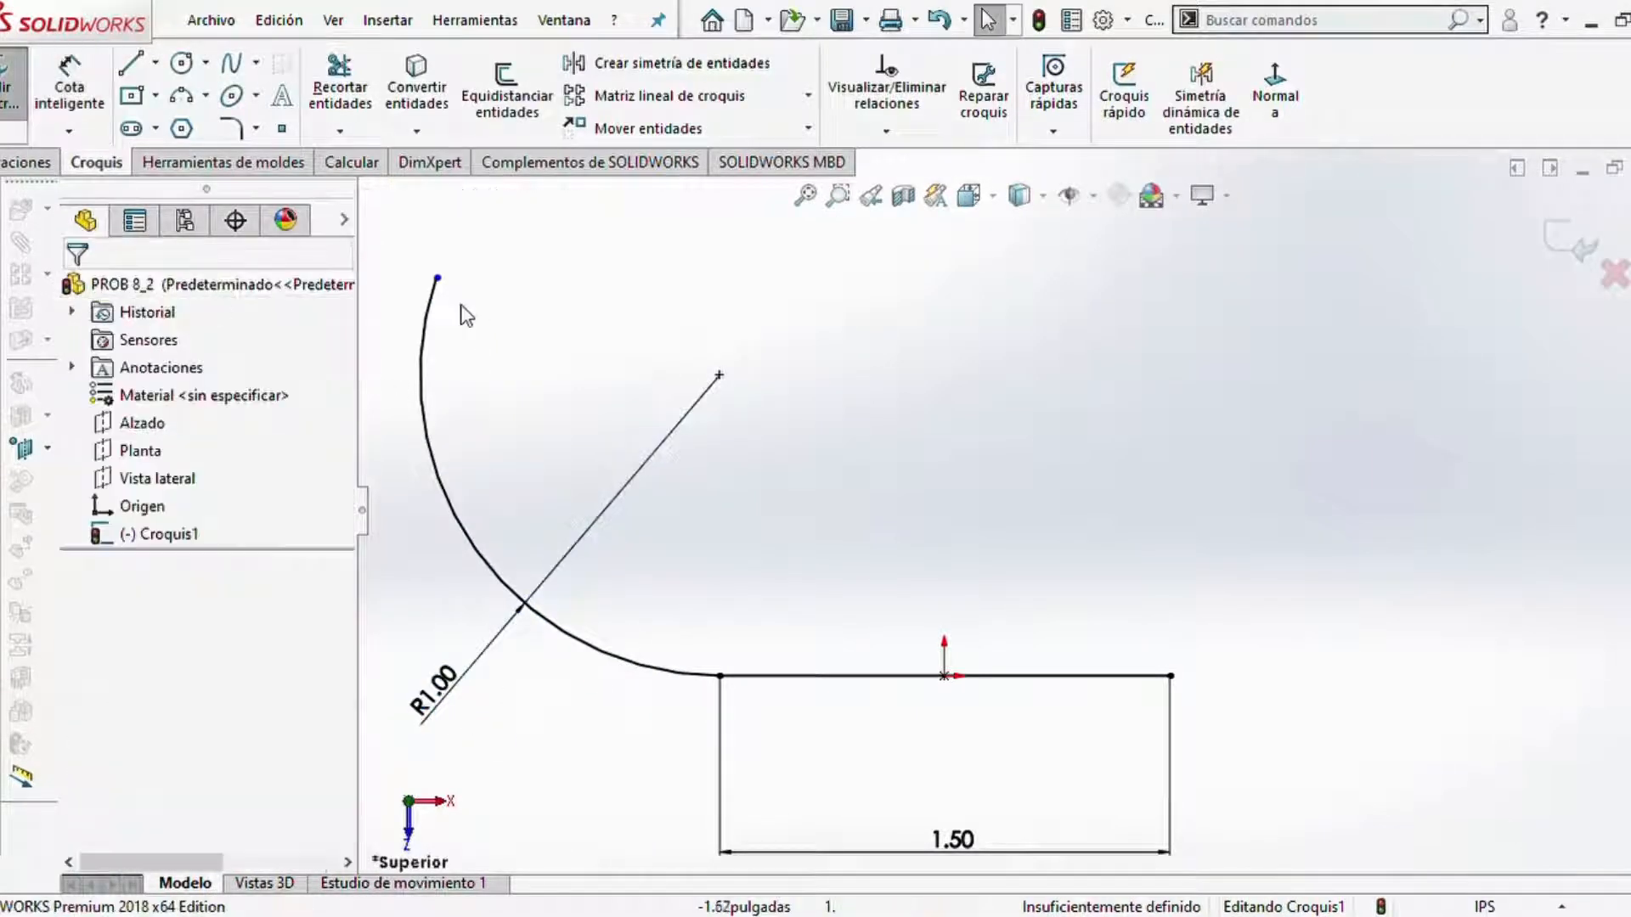
- Draw a three-point arc of about 0.74 in radius from the line's right endpoint, bulging outward and ending level with the left arc's end
click(181, 95)
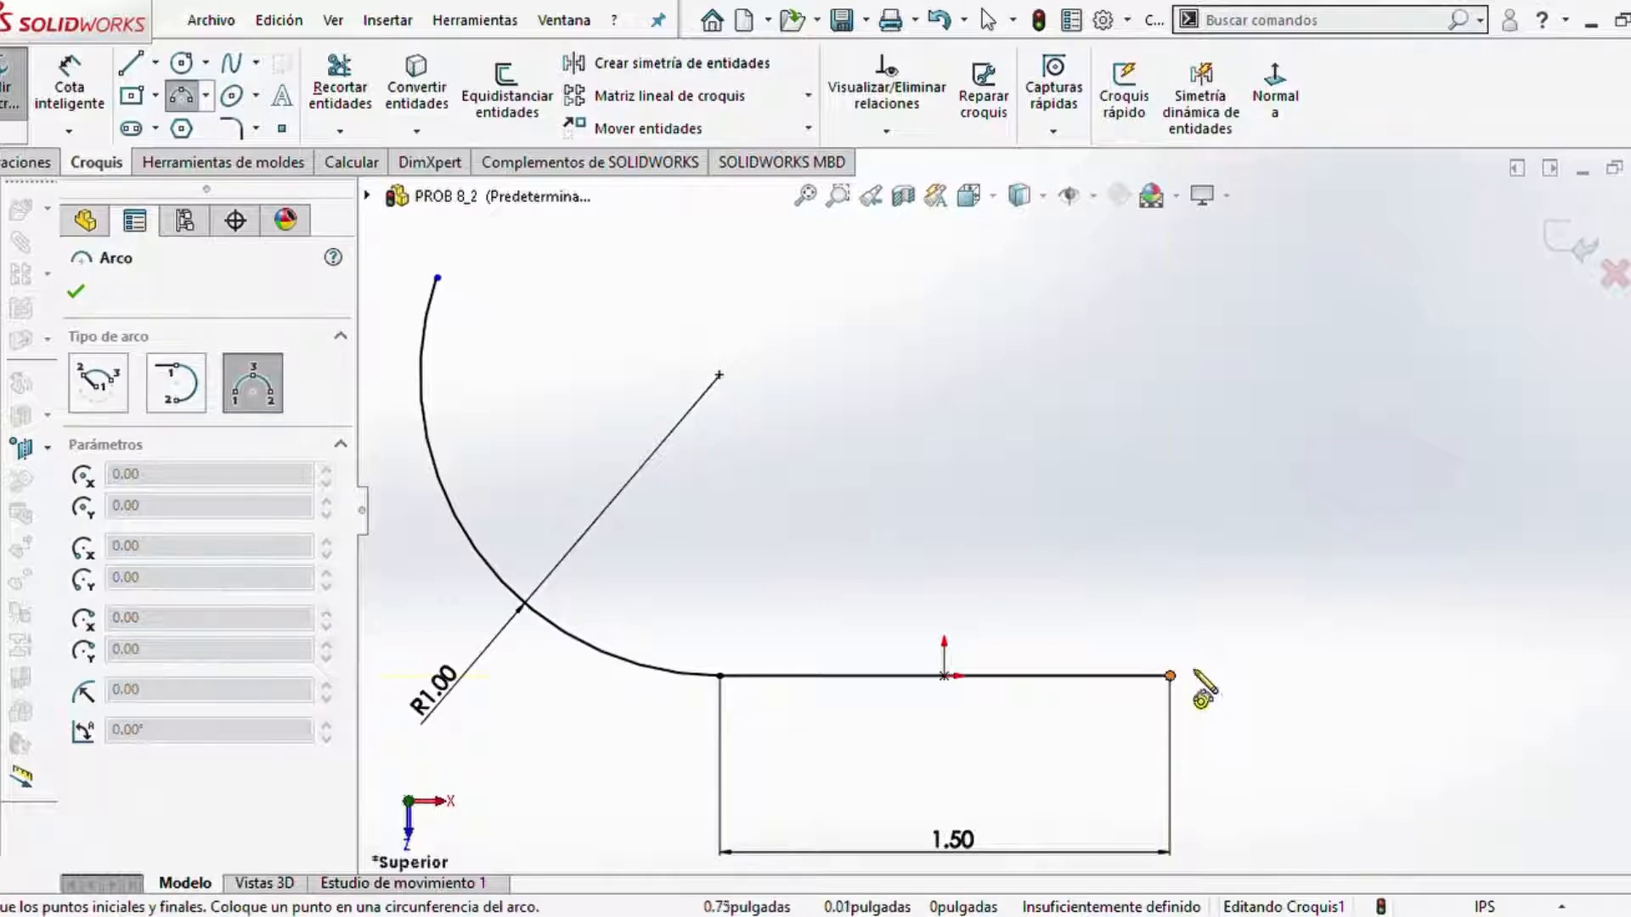
click(1170, 677)
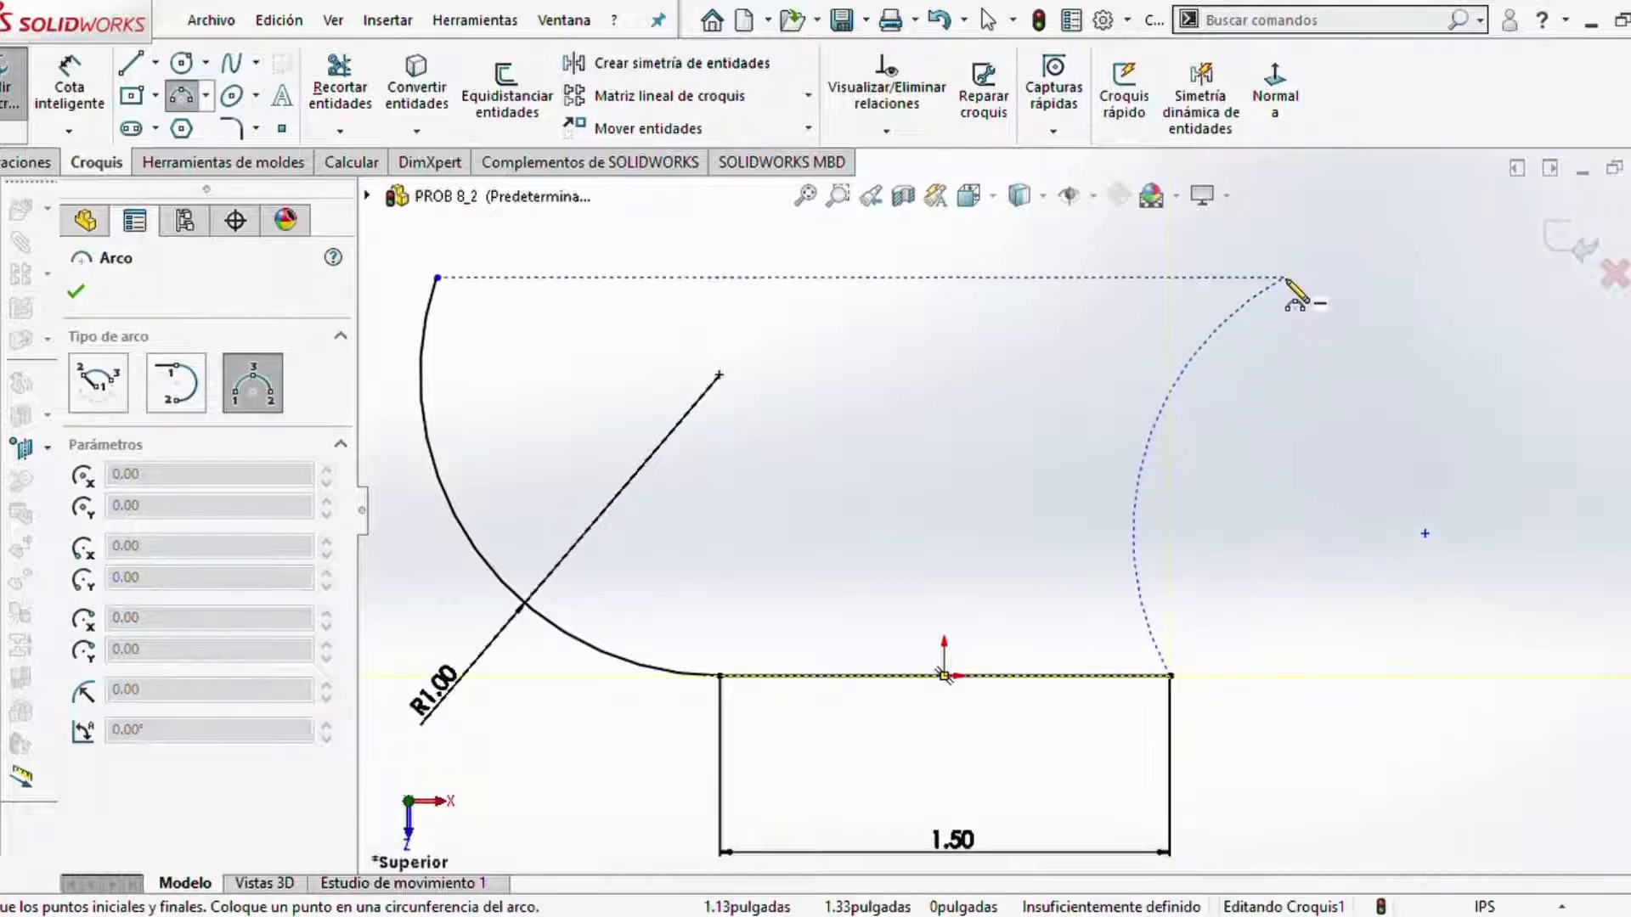
click(1286, 278)
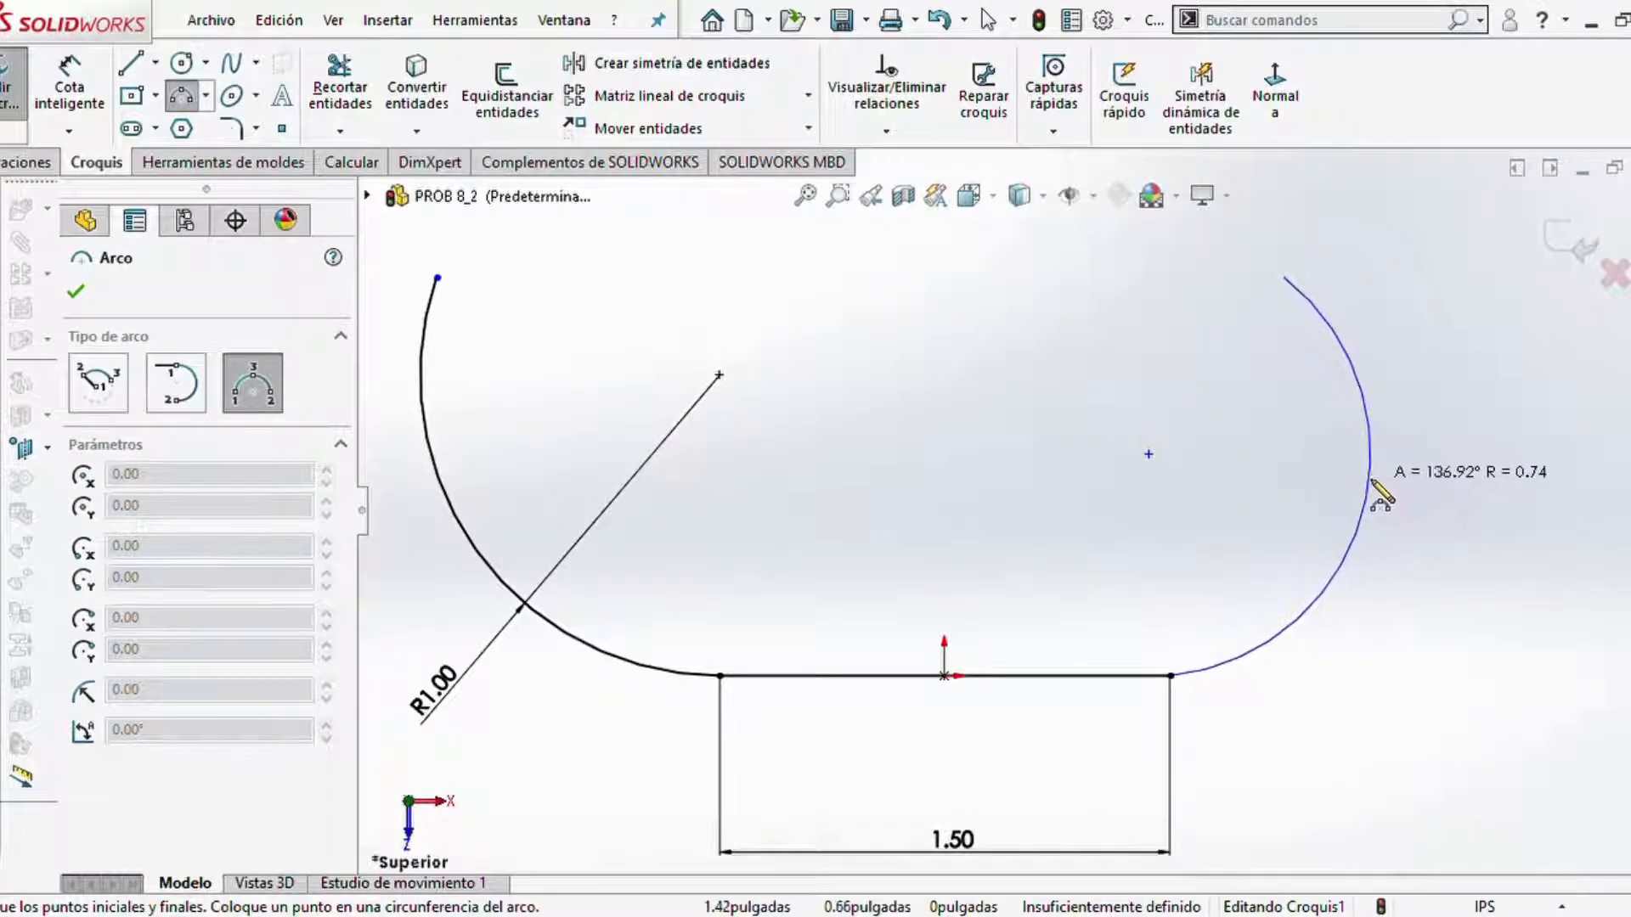
click(1377, 492)
key(Escape)
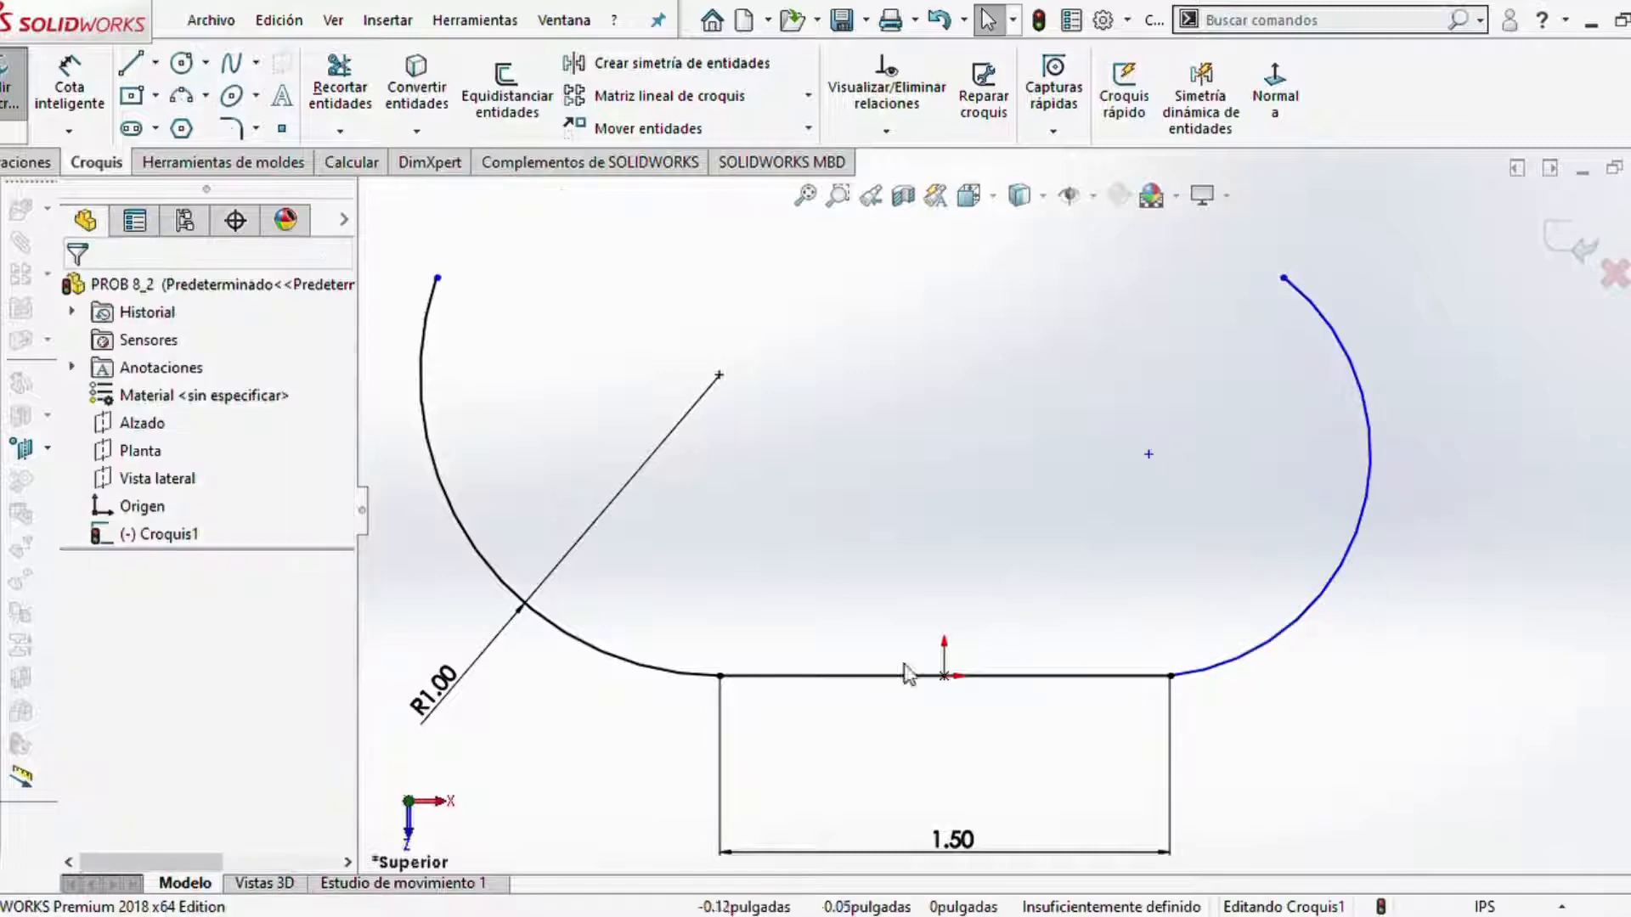
- Make the right arc tangent to the horizontal line
click(1136, 676)
ctrl+click(1216, 664)
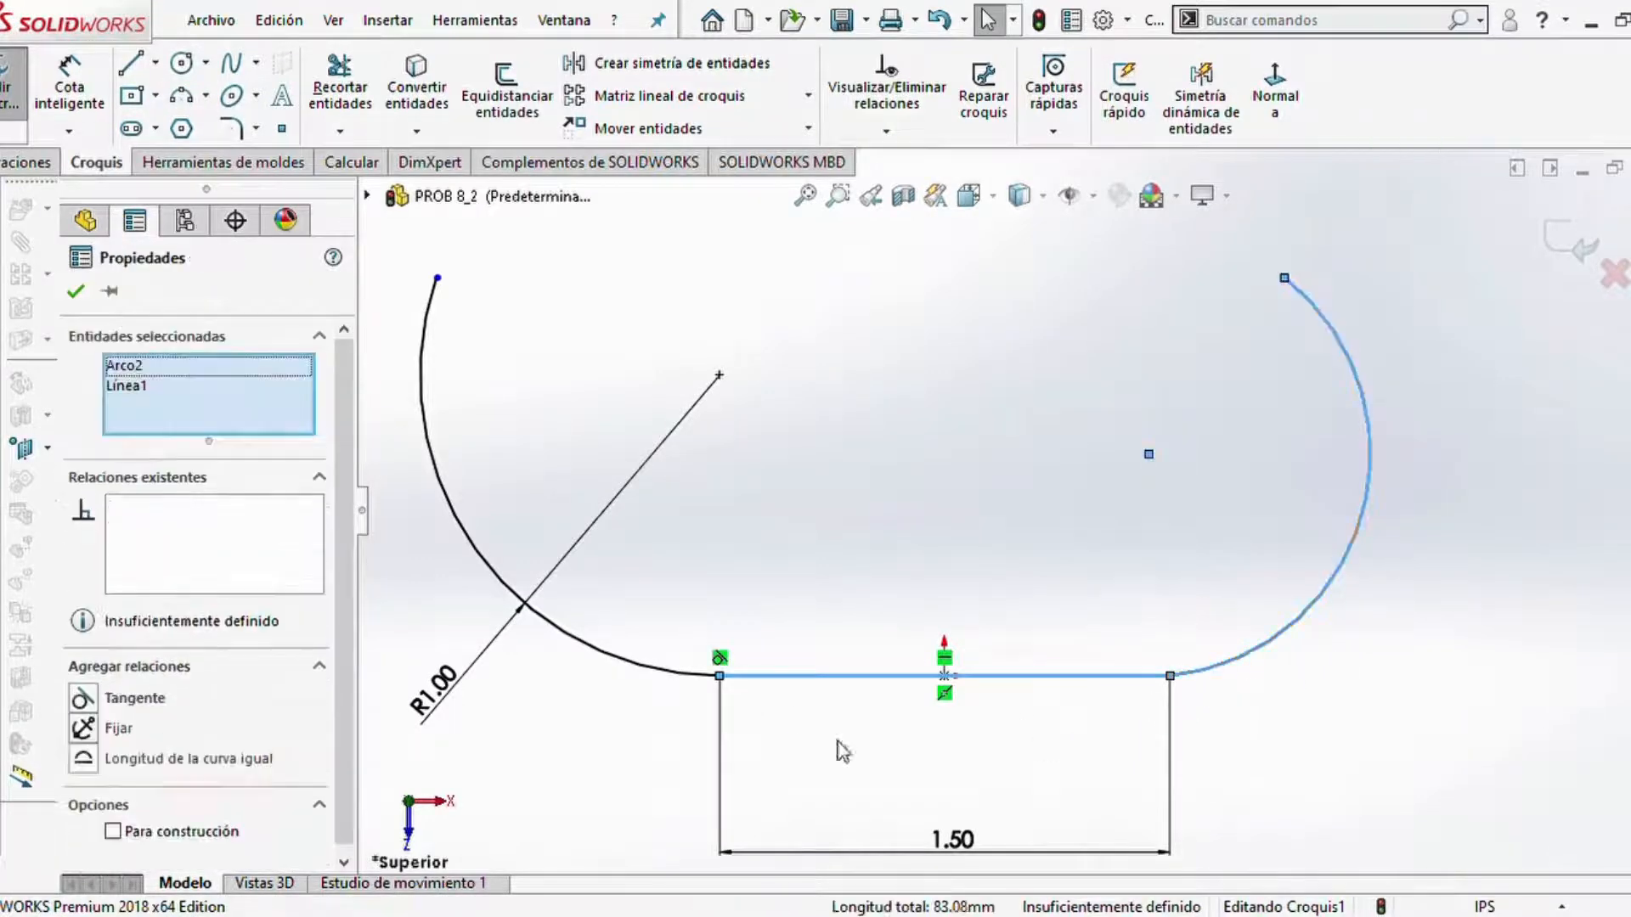
click(89, 698)
click(75, 291)
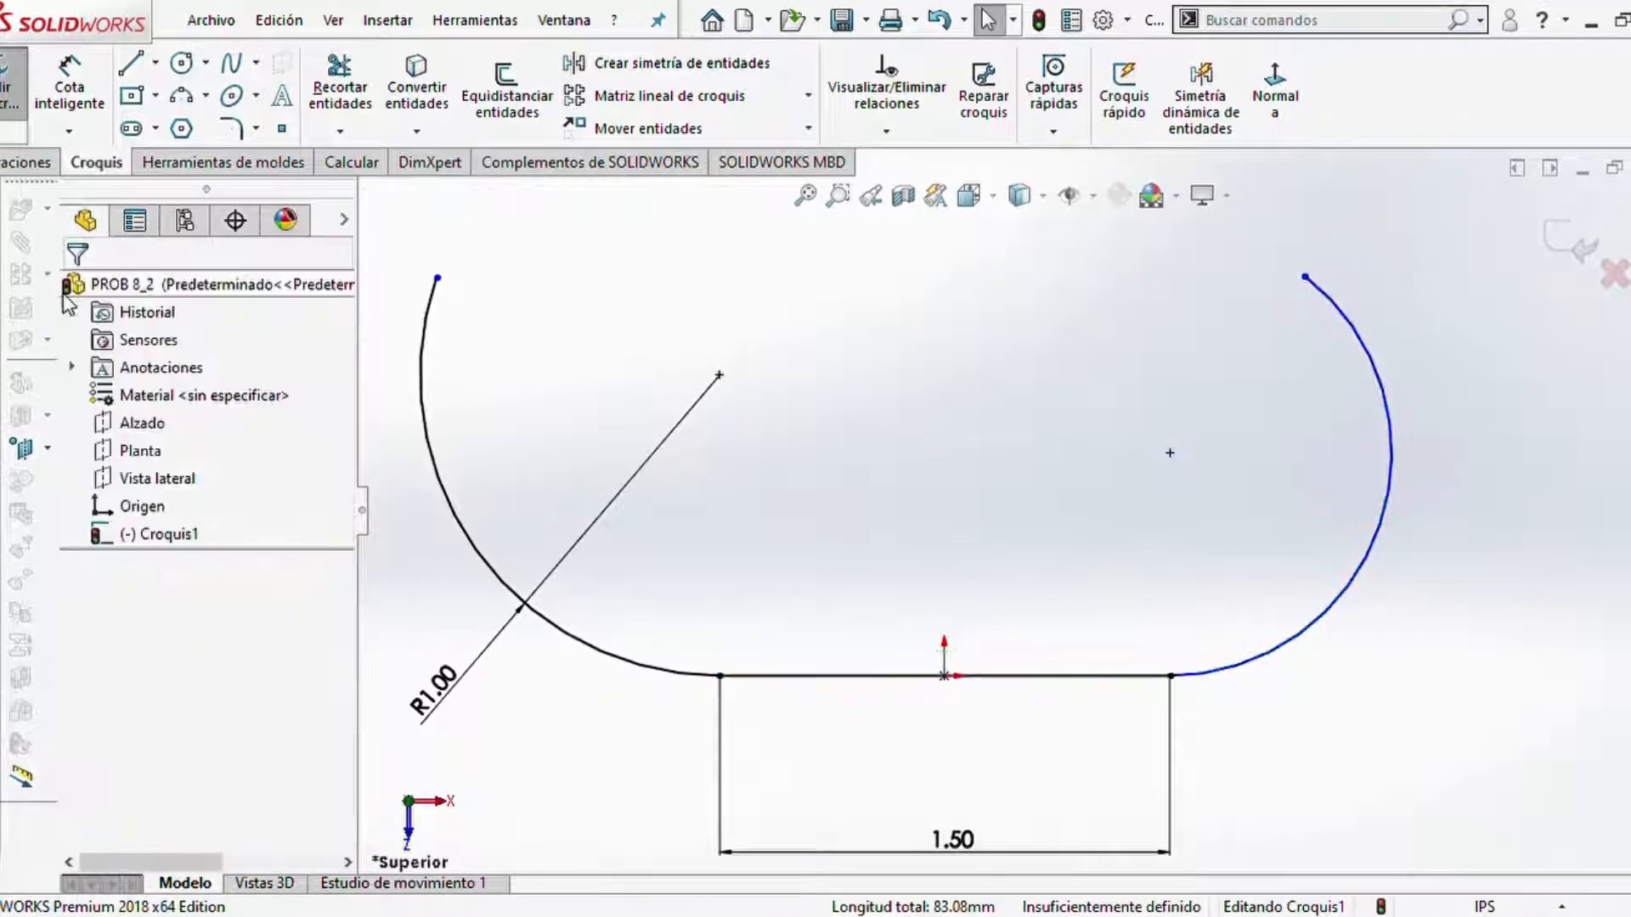
- Apply an Equal relation between the left and right arcs
click(618, 669)
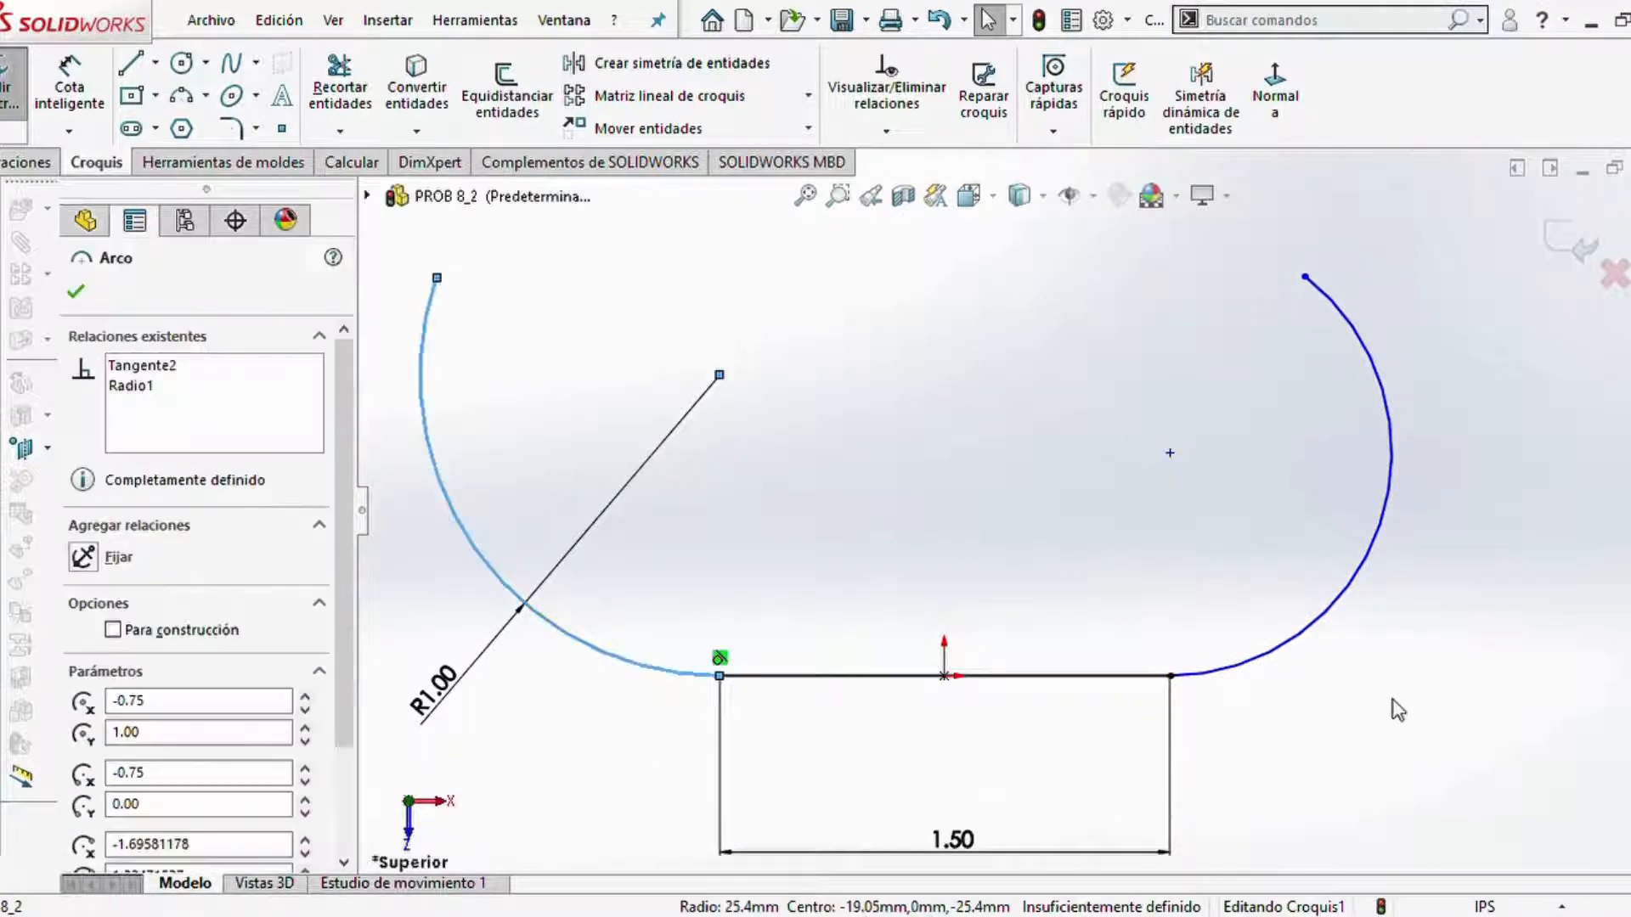
ctrl+click(1308, 641)
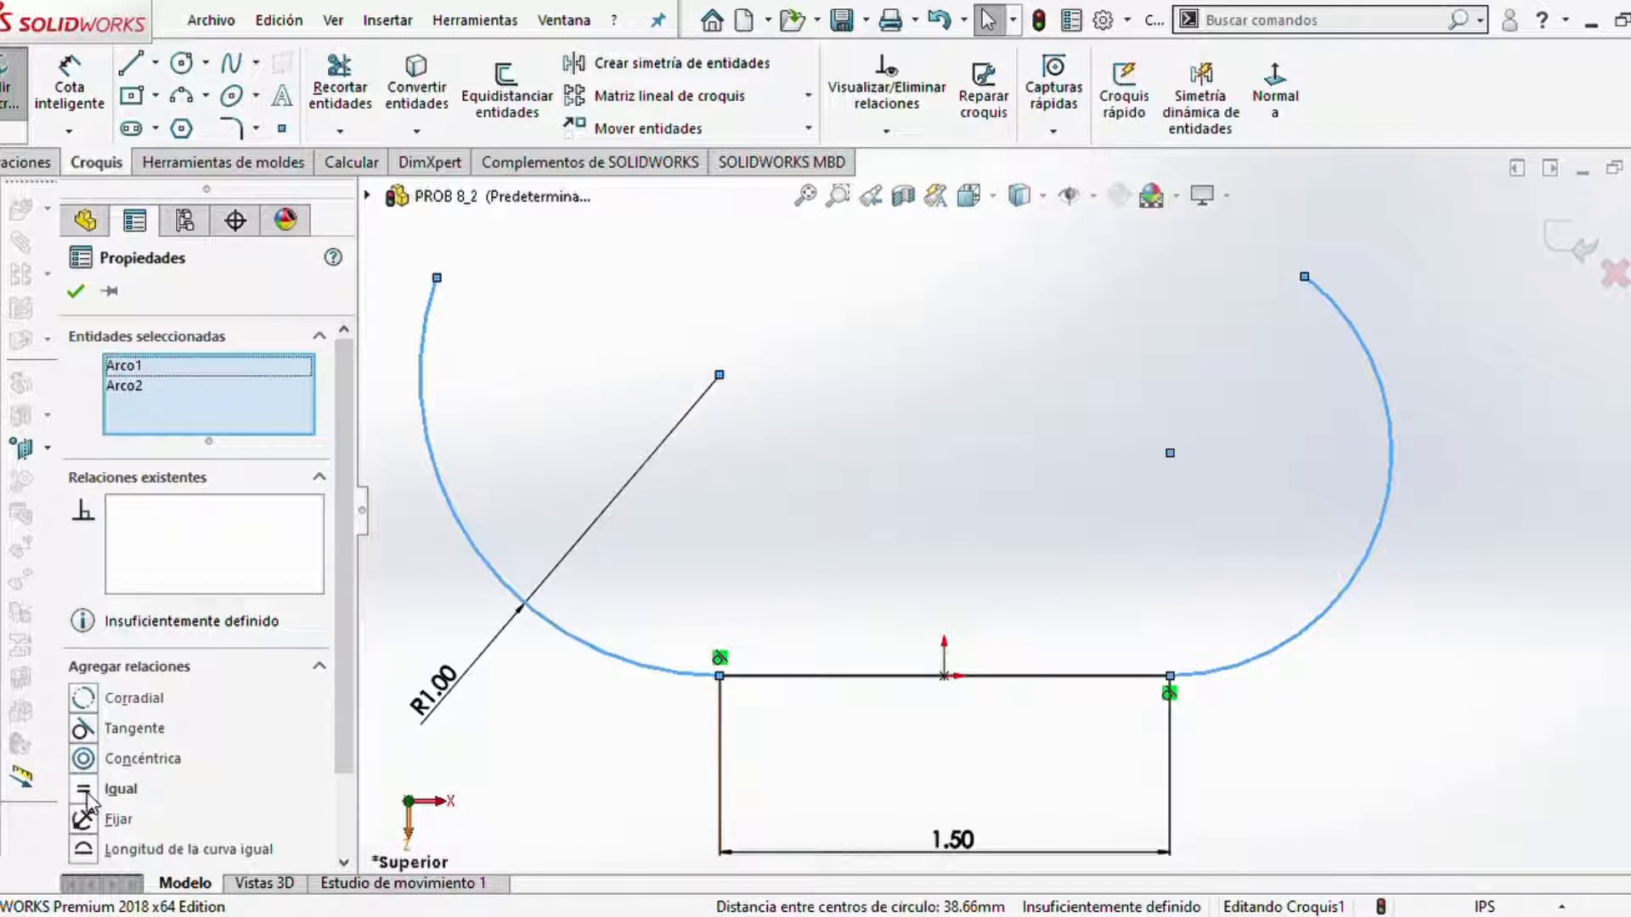
click(84, 789)
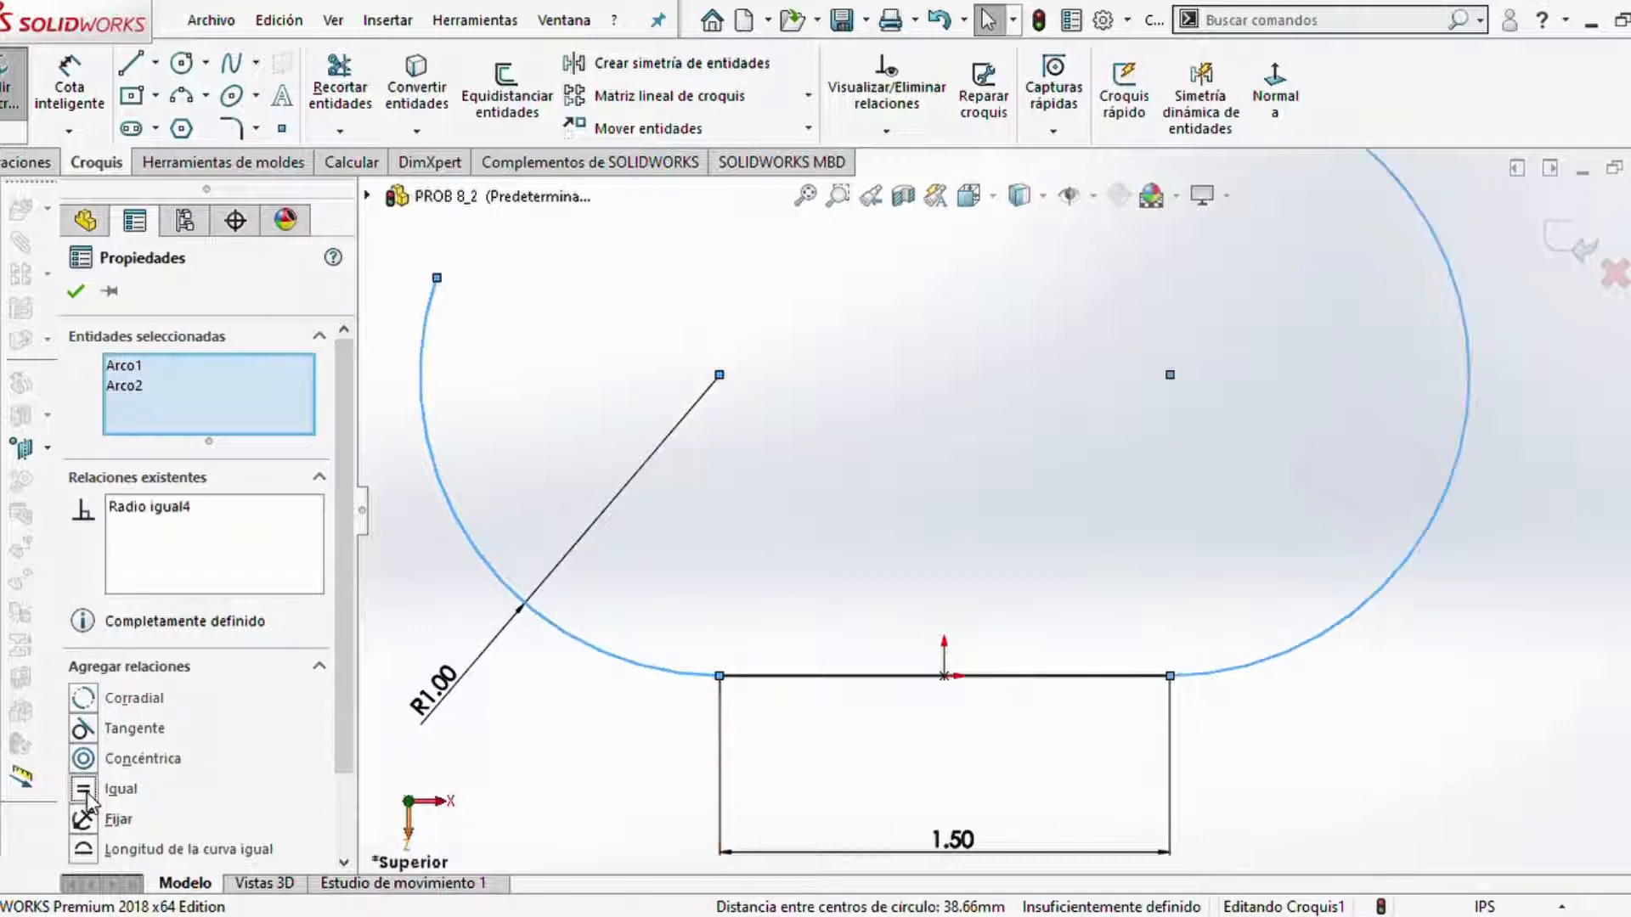
click(81, 304)
- Shorten the right arc by moving its free endpoint down to about the height of the left arc's free end
scroll(969, 610, up, 3)
scroll(1165, 381, down, 2)
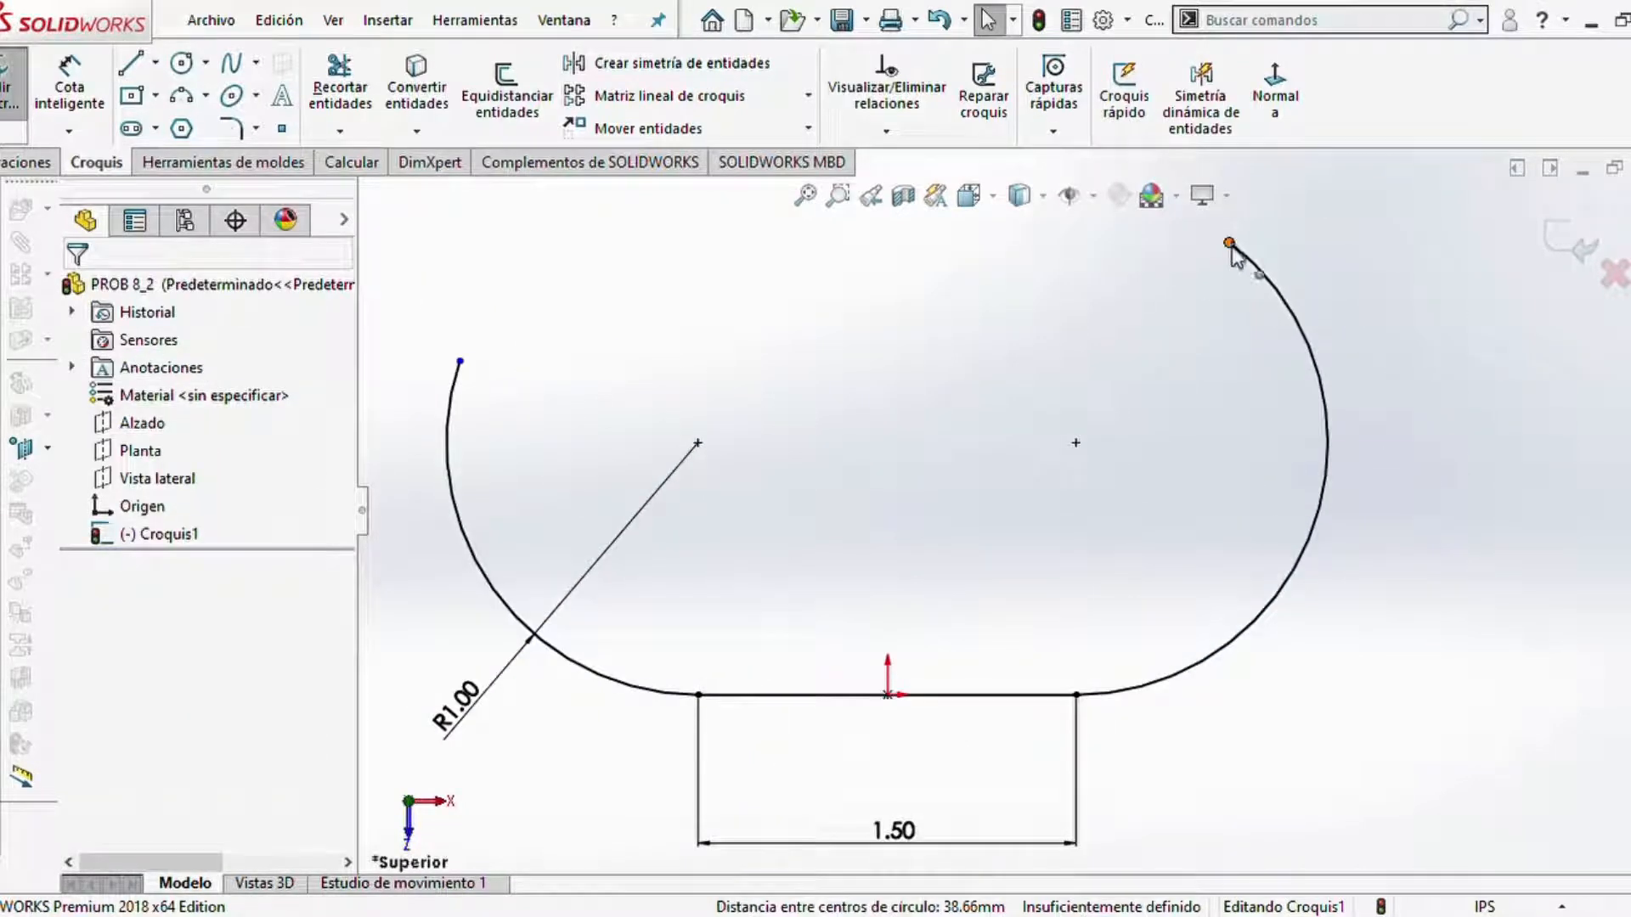
drag(1231, 245, 1316, 362)
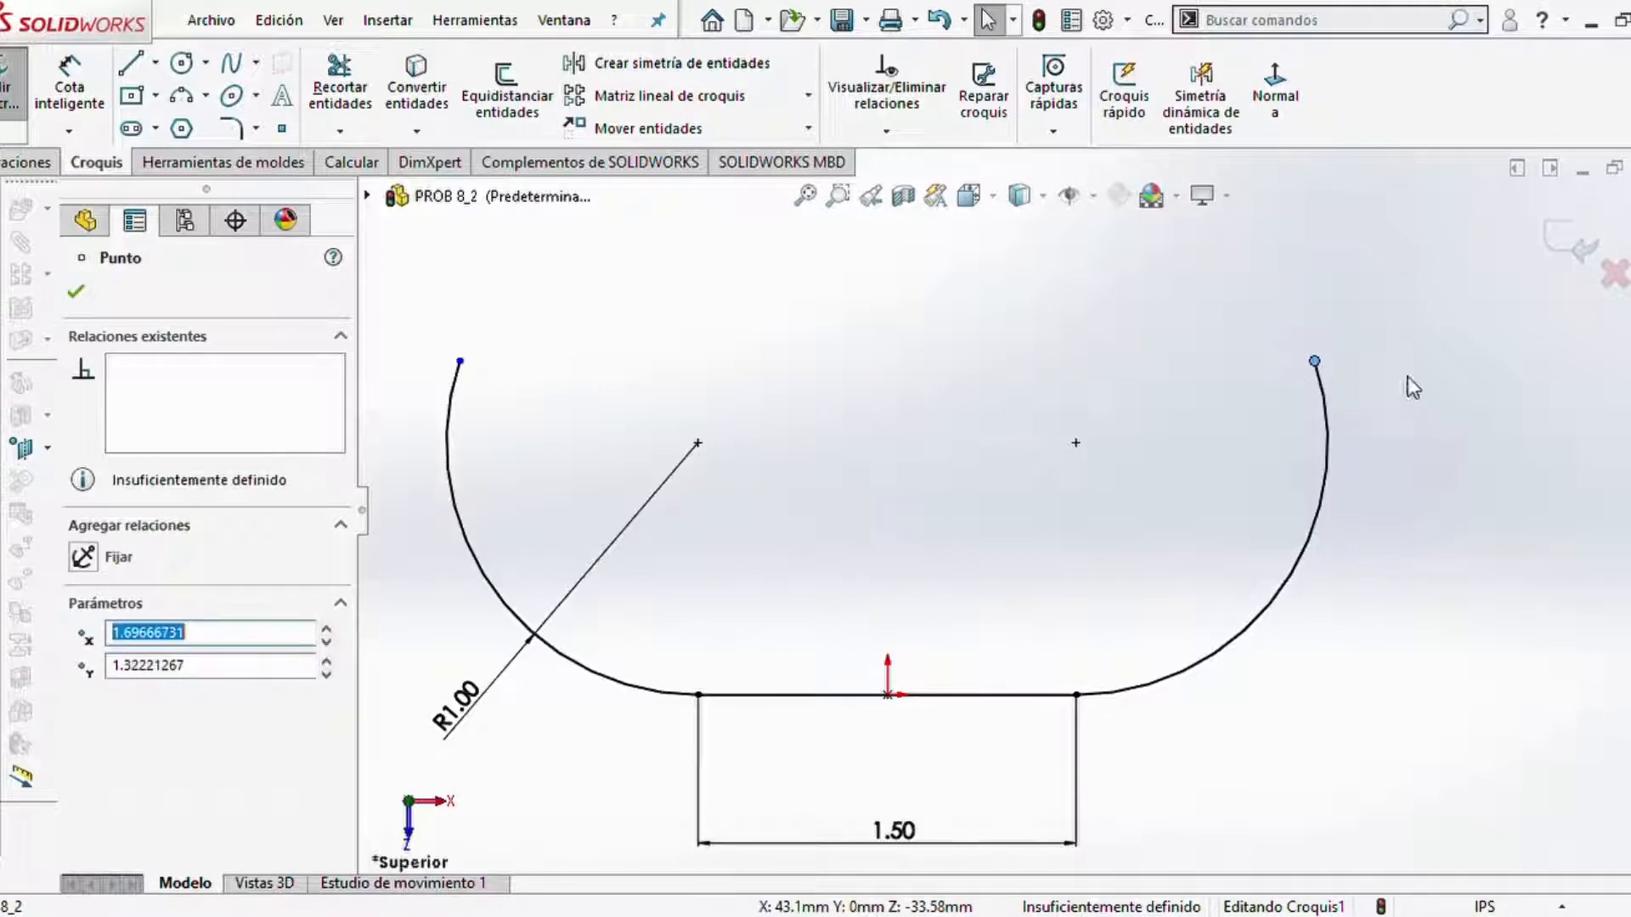
click(1413, 387)
scroll(1312, 565, up, 3)
scroll(977, 387, down, 2)
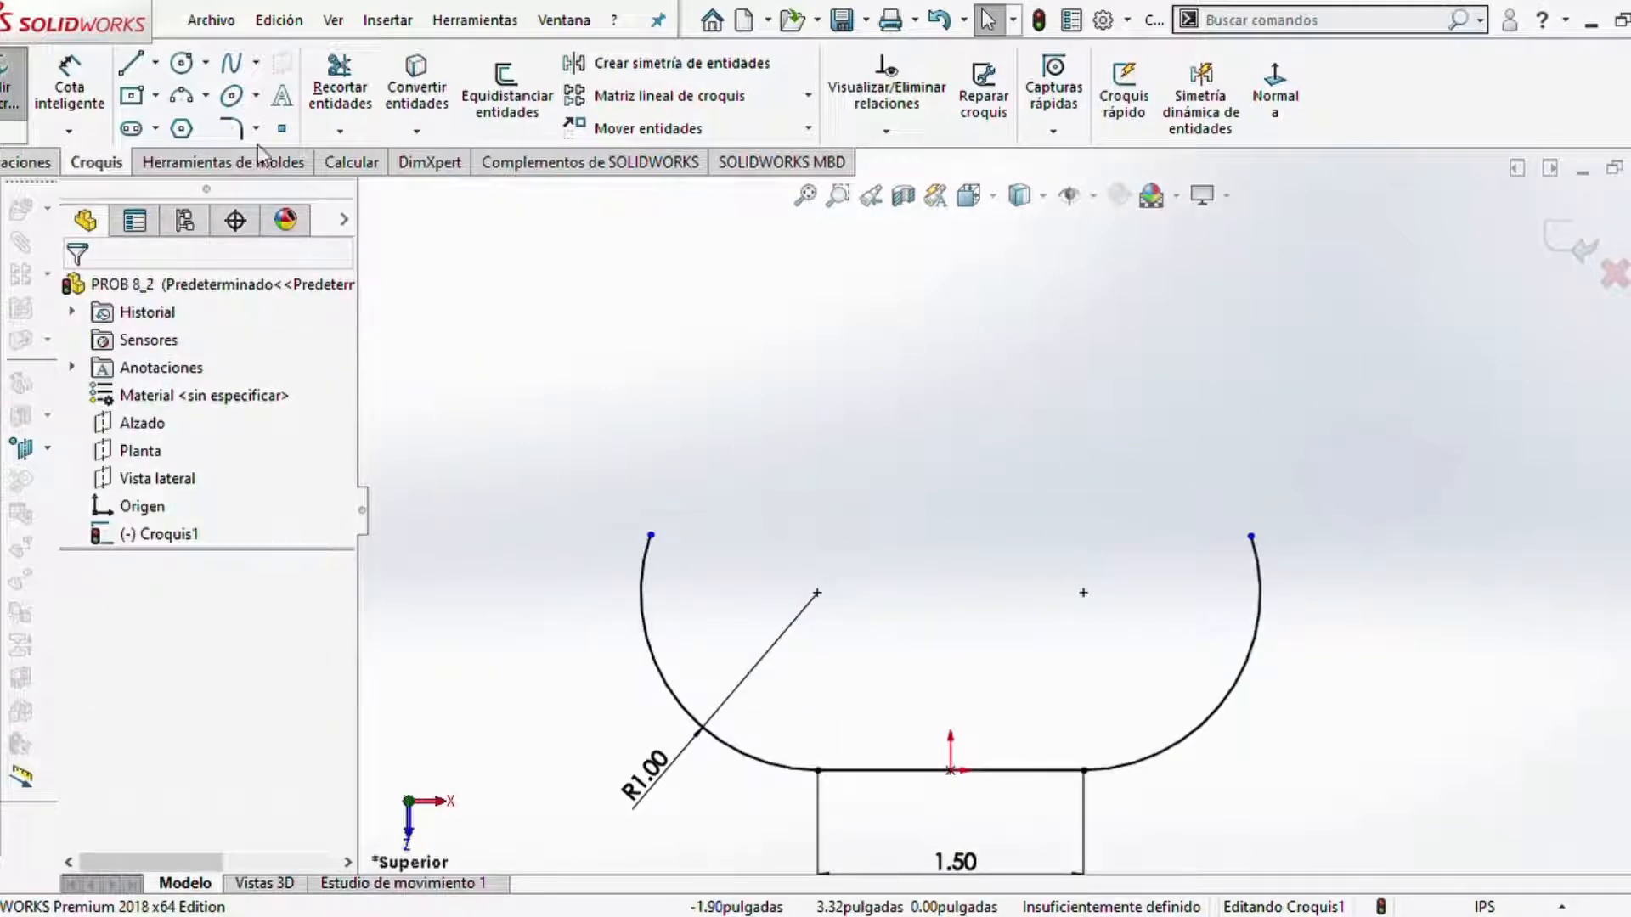
- Draw two circles centred on the left and right arc centres, about 0.46 in and 0.53 in radius respectively
click(200, 65)
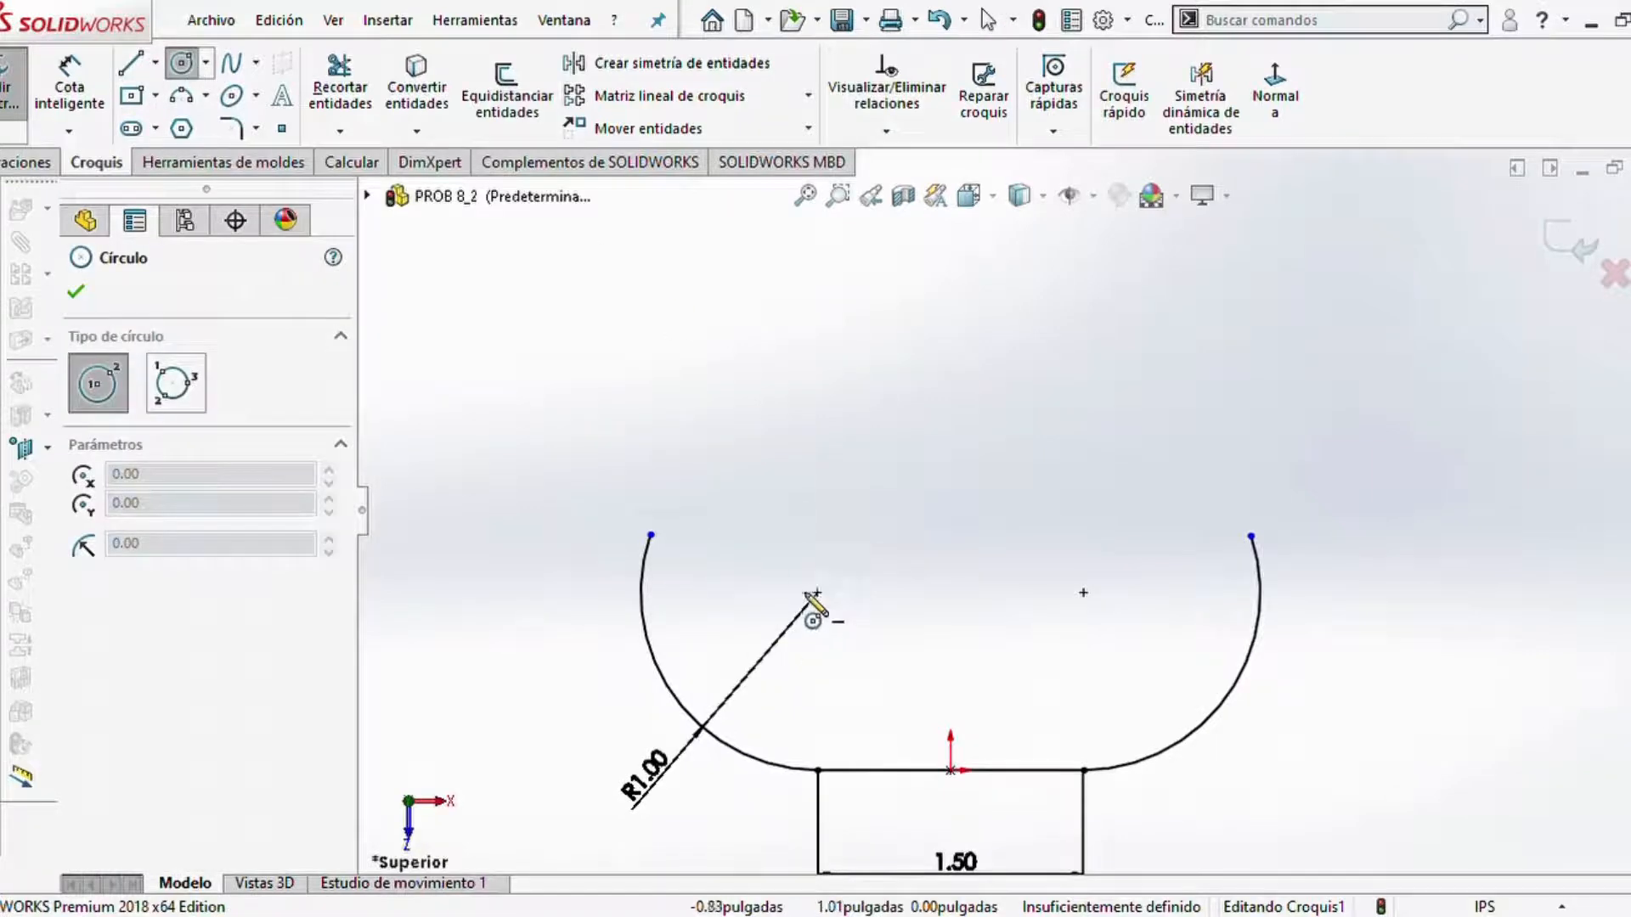
click(818, 593)
click(860, 661)
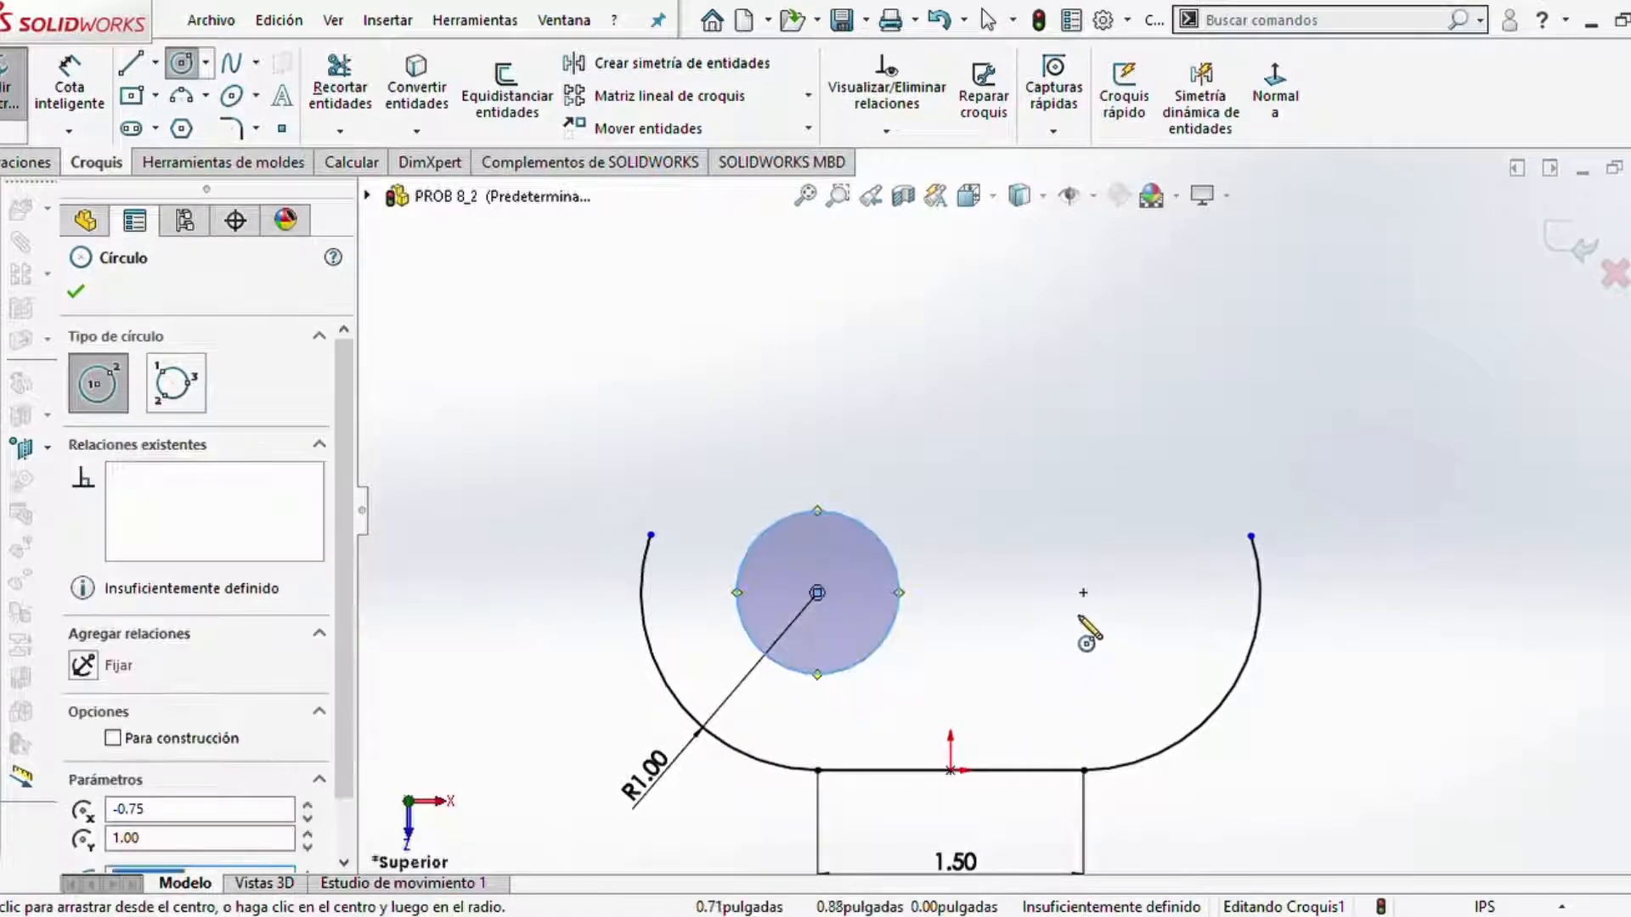
click(1083, 592)
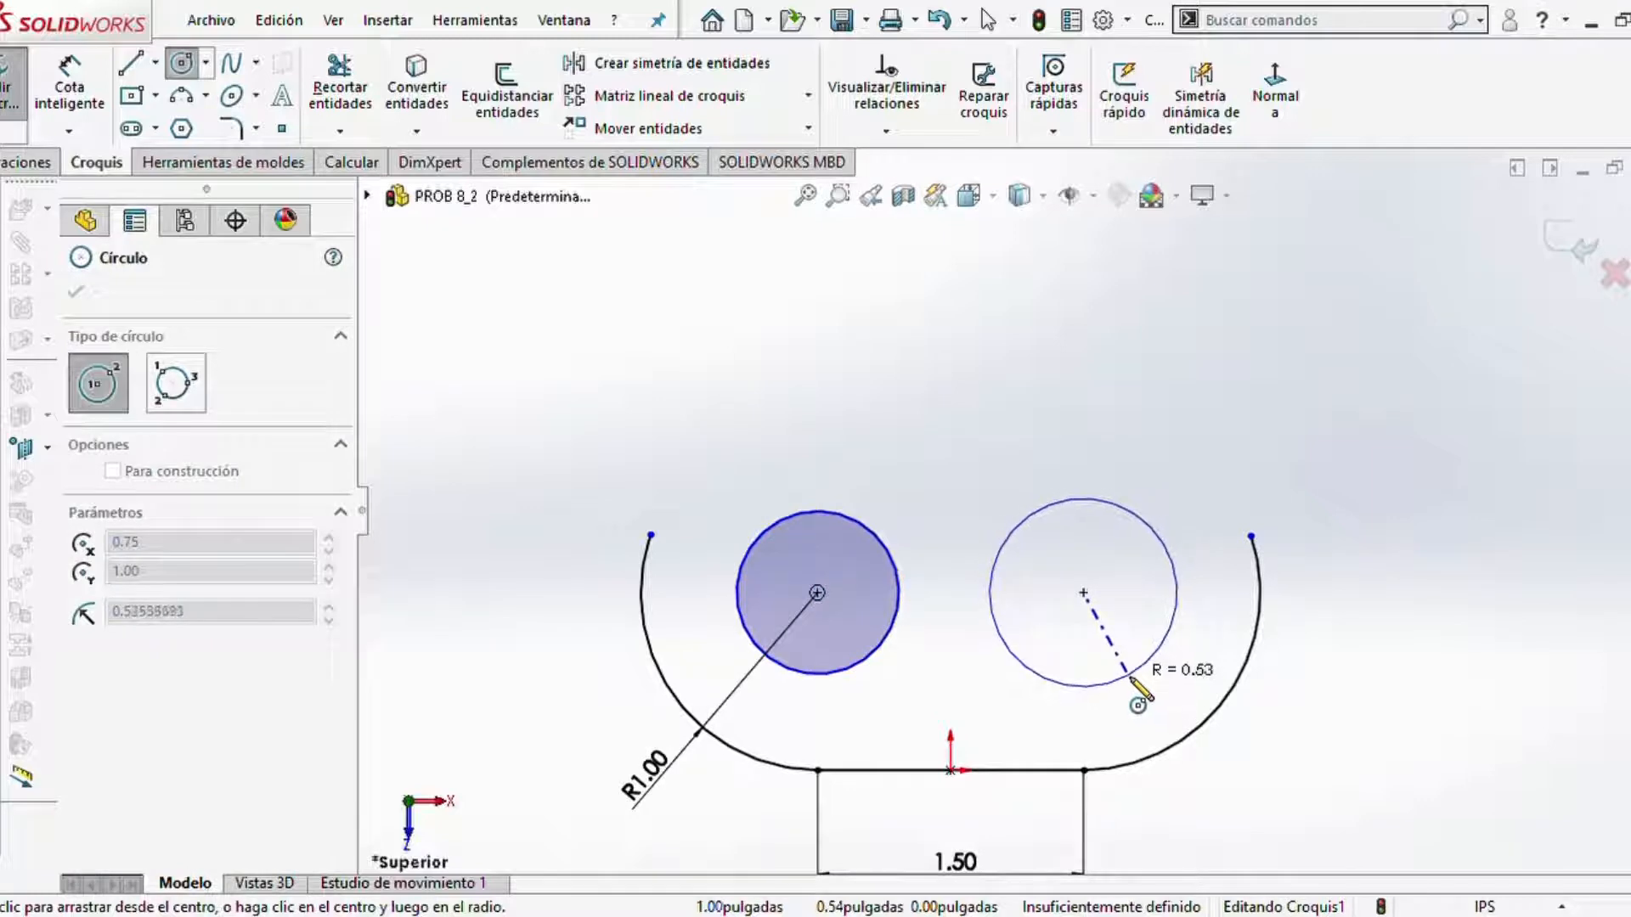
click(1131, 680)
key(Escape)
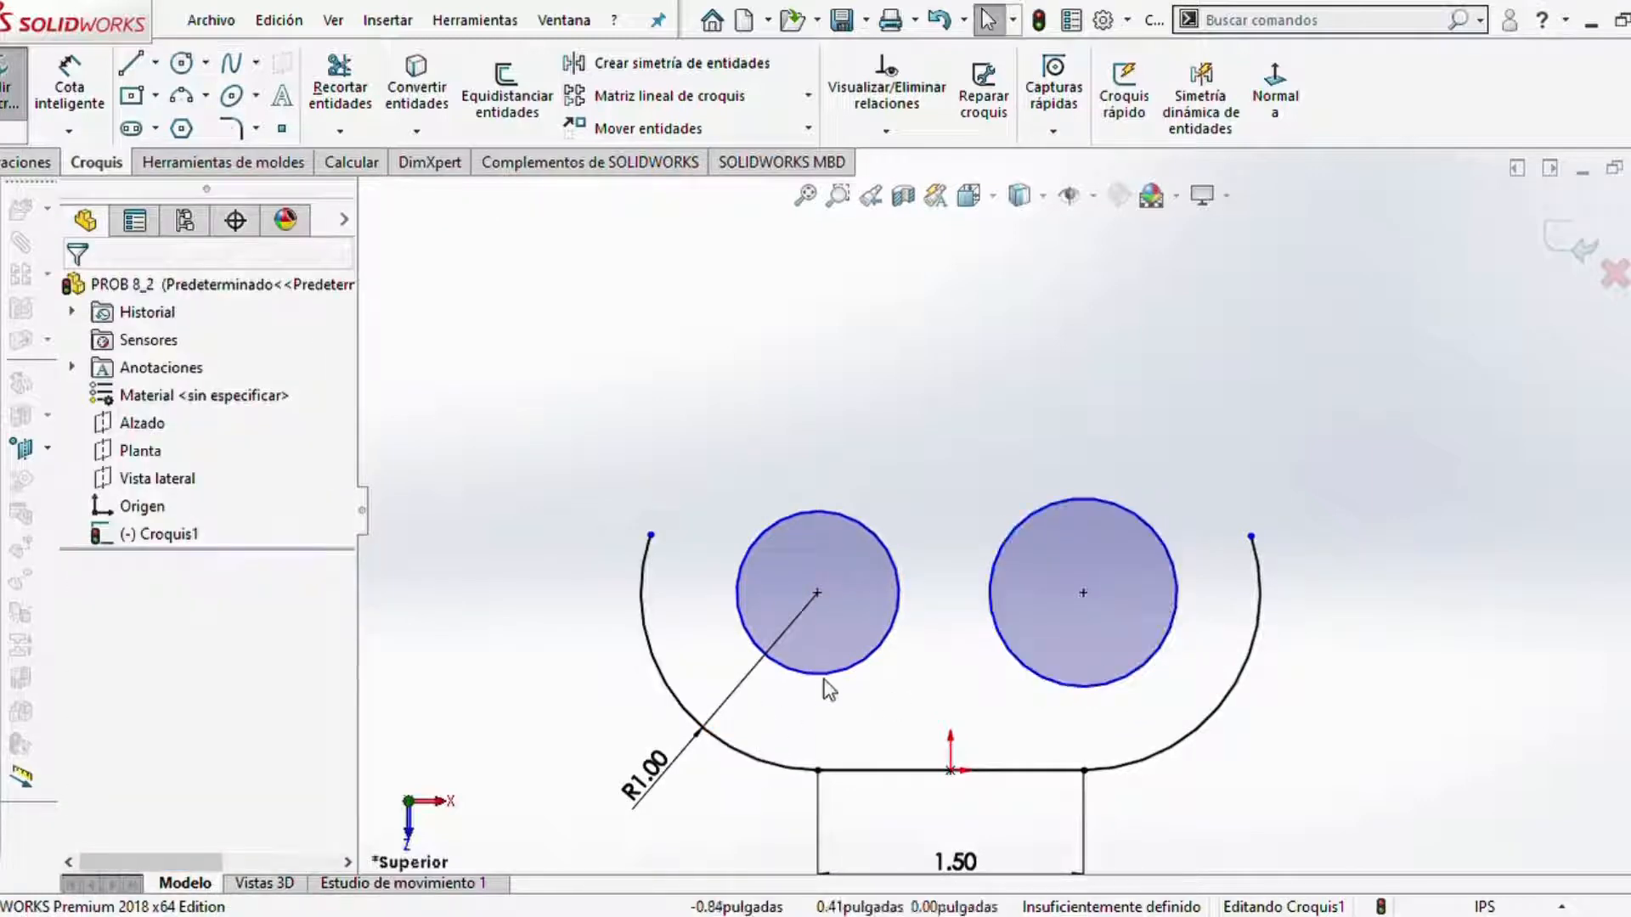
- Dimension the left circle's diameter as 0.88 in
click(94, 110)
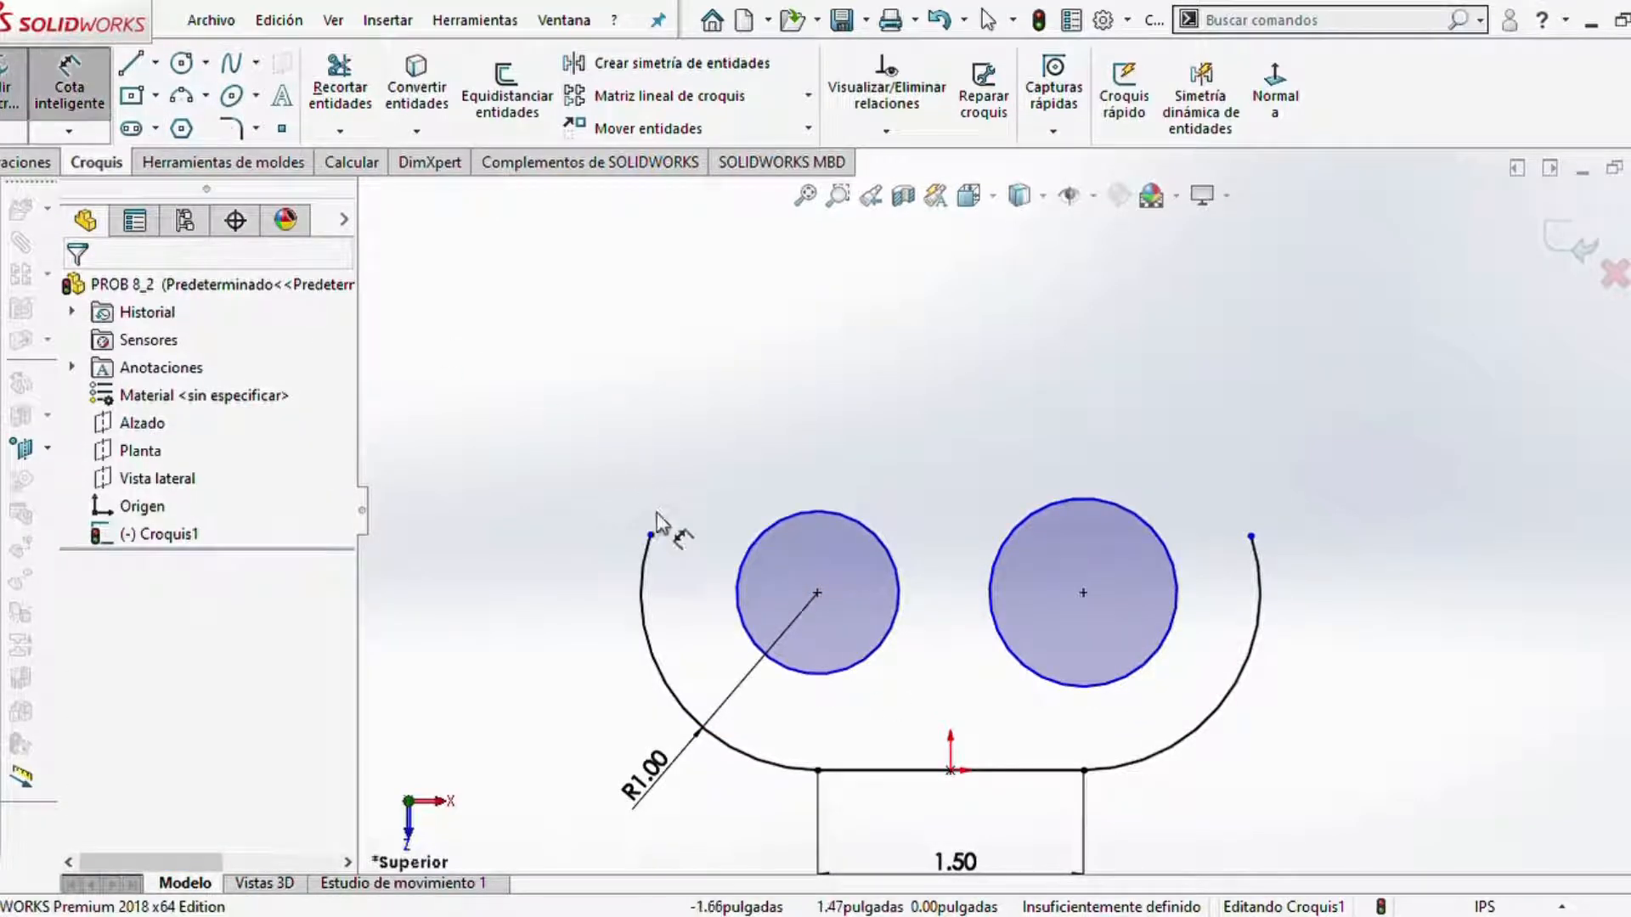
click(737, 582)
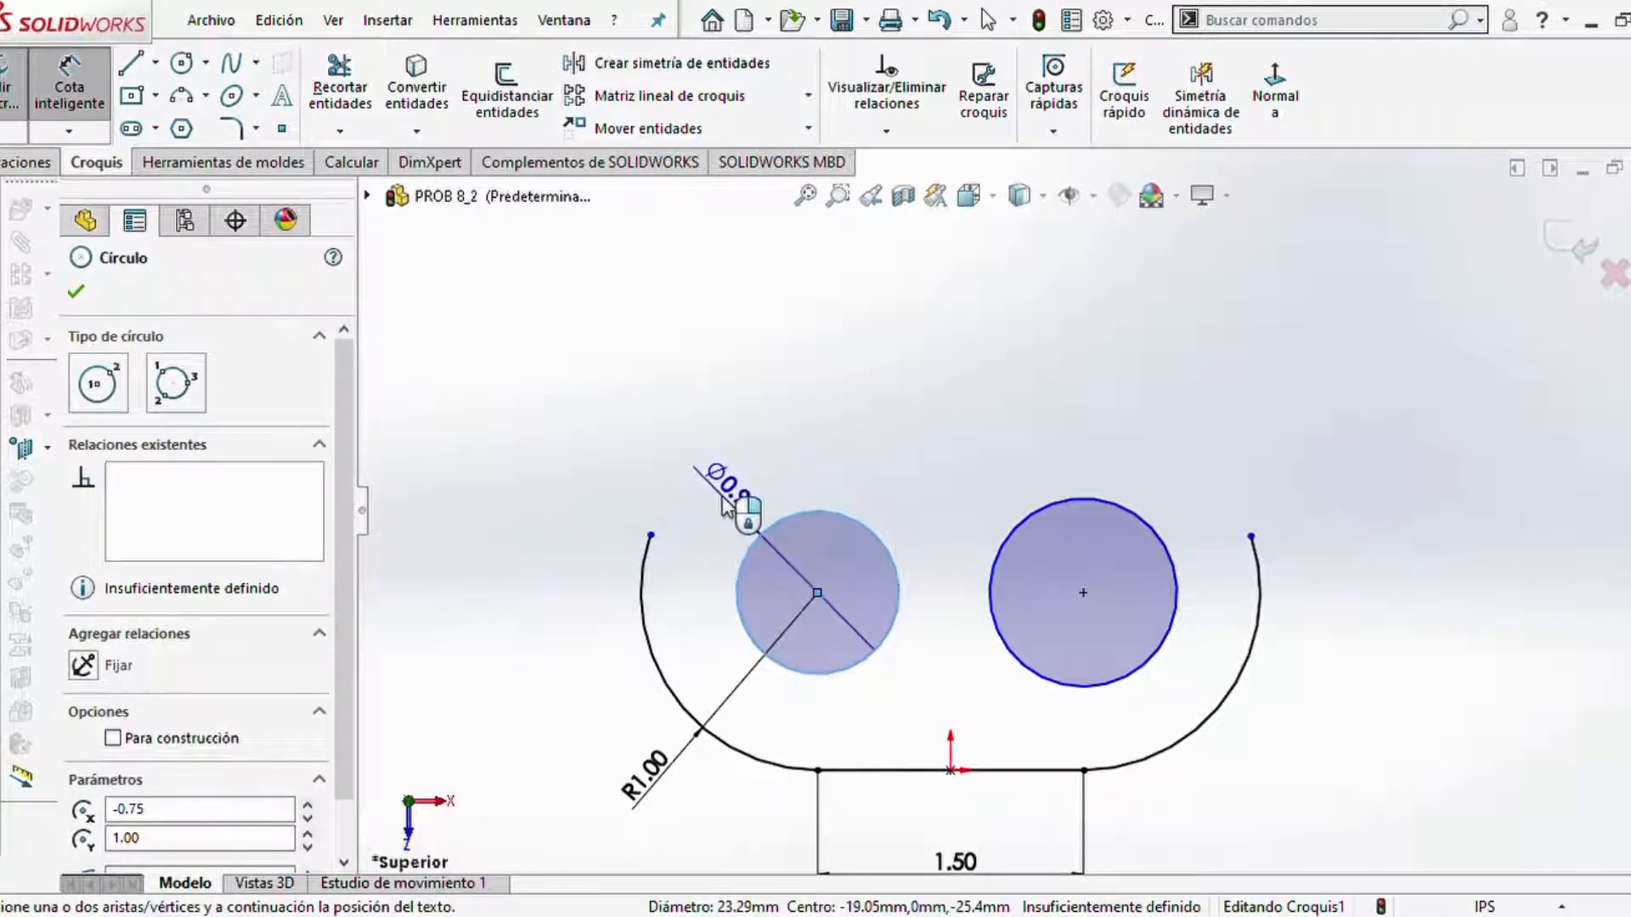
click(724, 501)
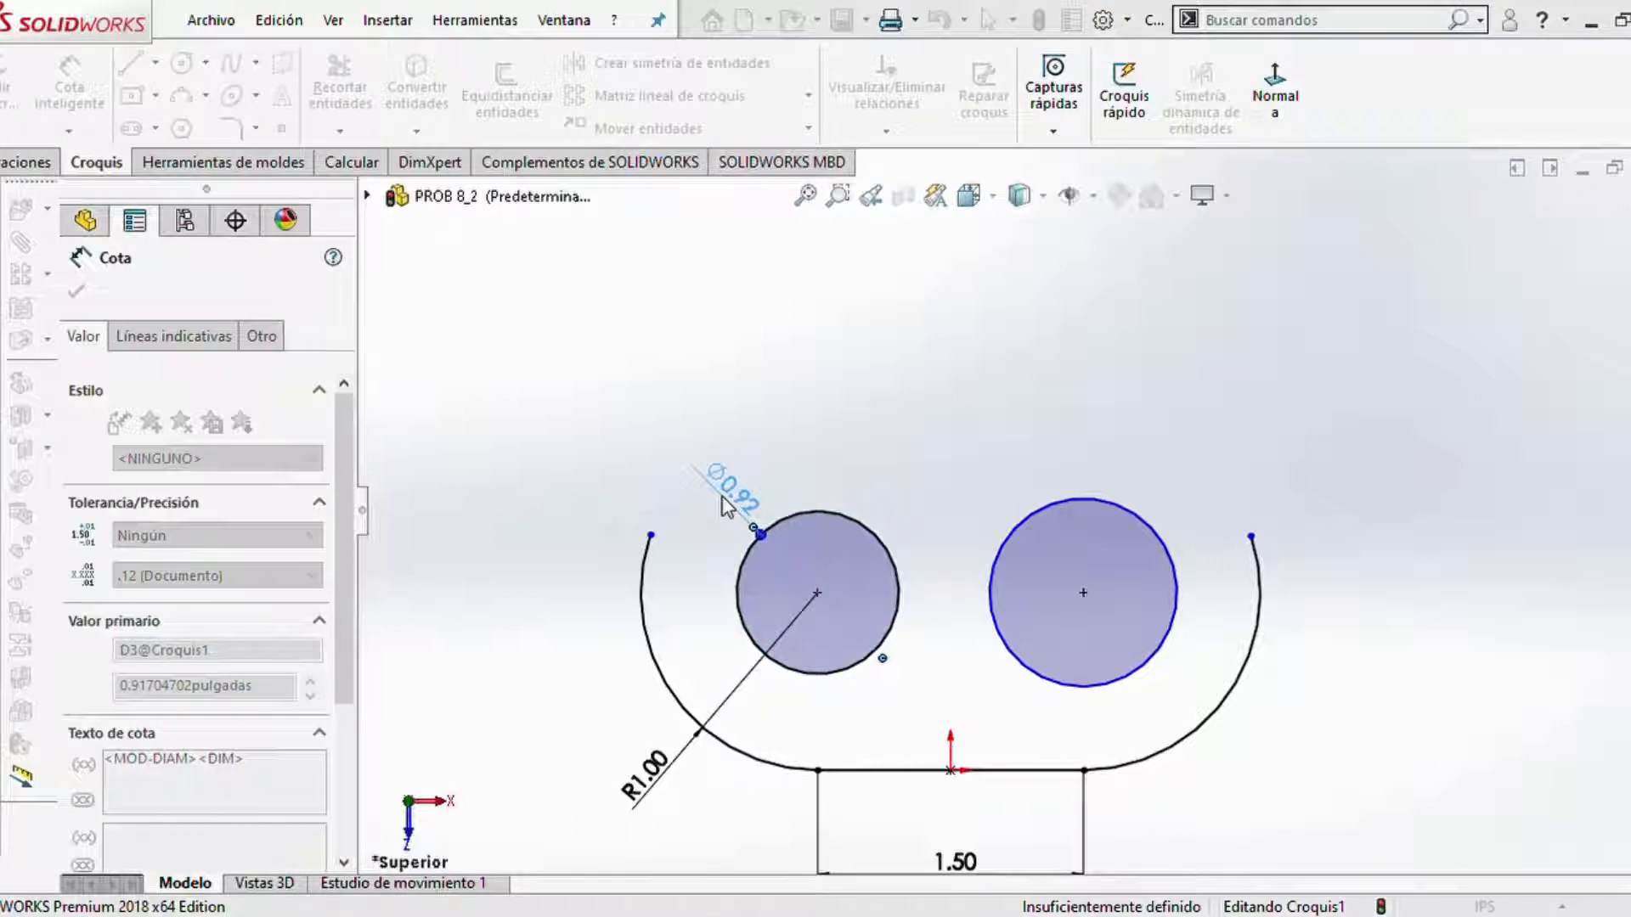
key(Return)
key(Escape)
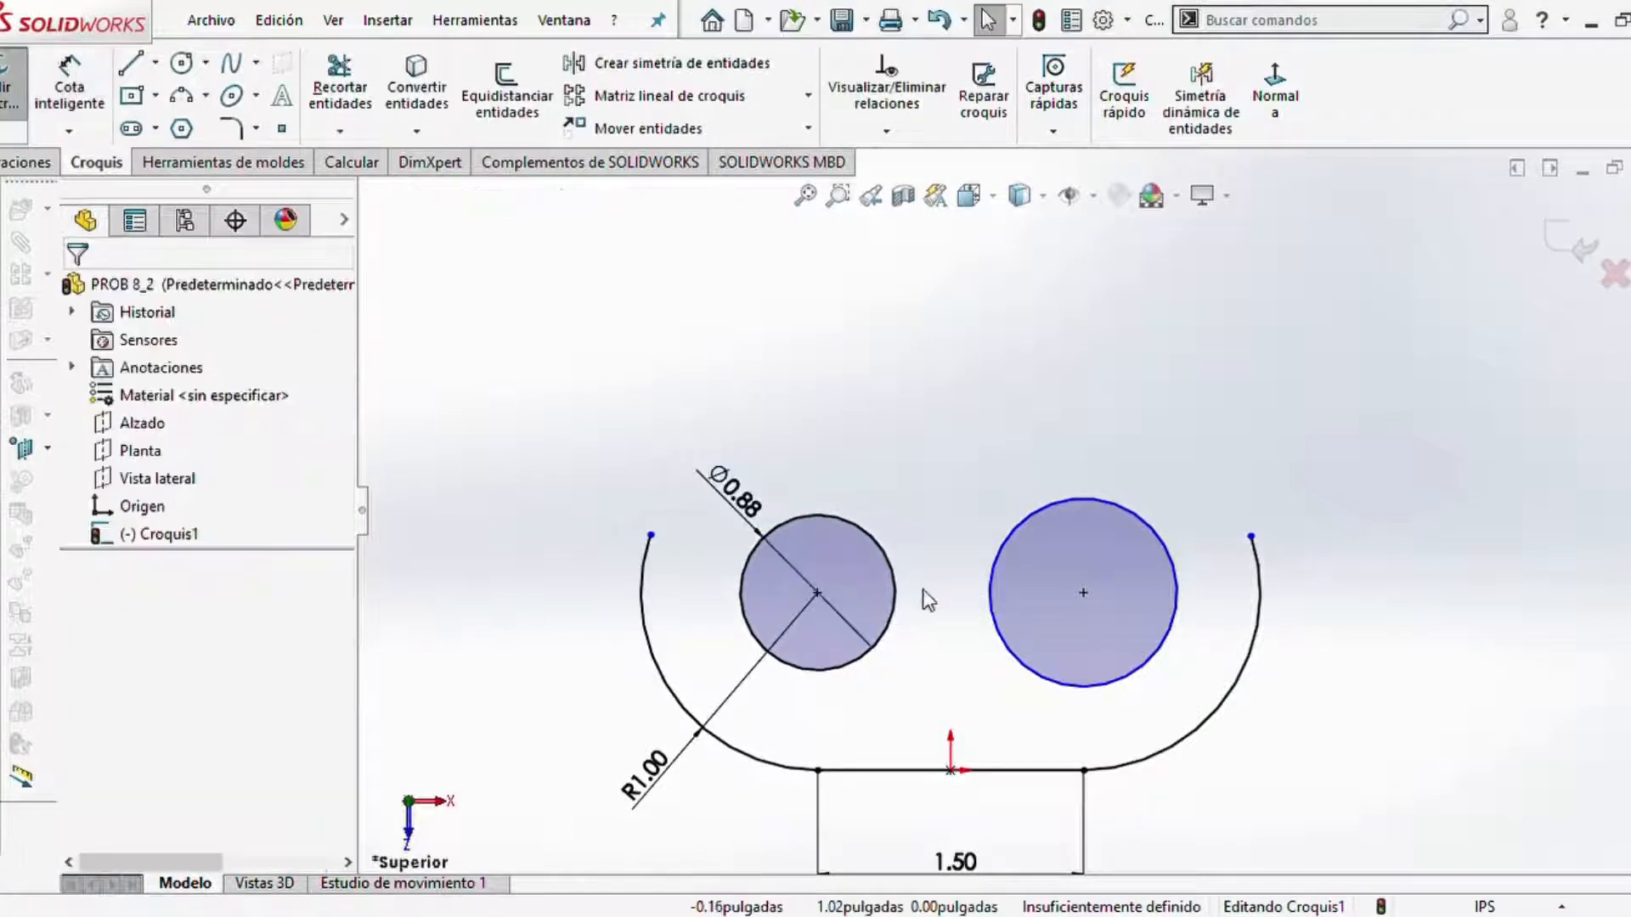
- Apply an Equal relation between the left and right circles
click(894, 603)
ctrl+click(1047, 686)
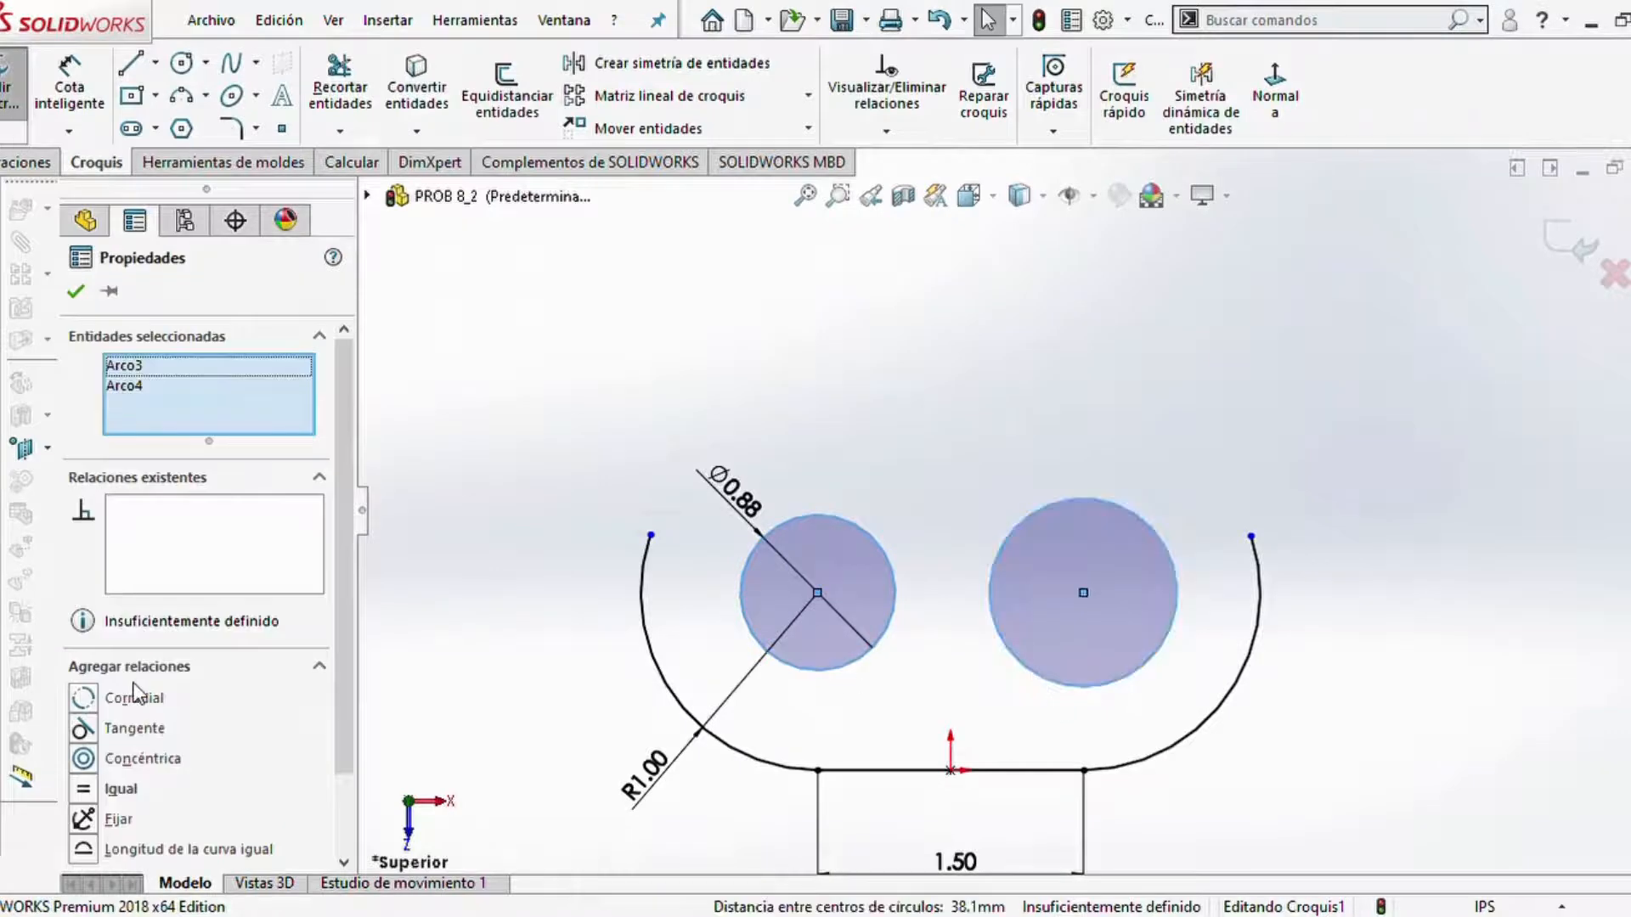
click(83, 789)
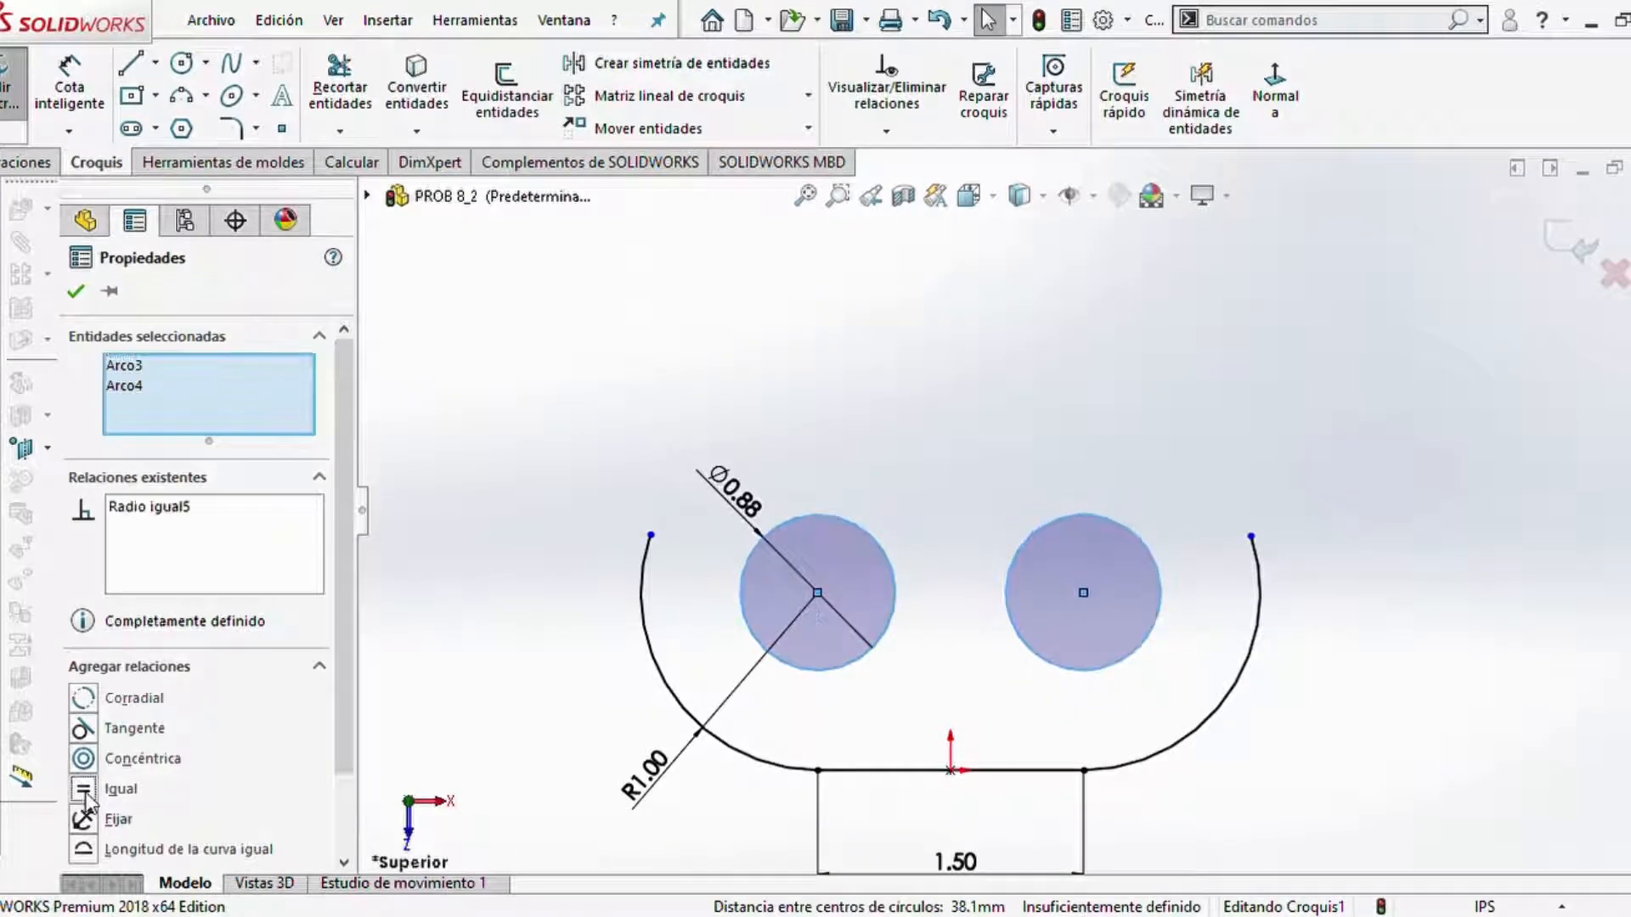
click(78, 293)
- Draw two horizontal lines joining the circles, one between their top quadrant points and one between their bottom quadrant points
scroll(997, 366, up, 2)
scroll(1002, 365, down, 1)
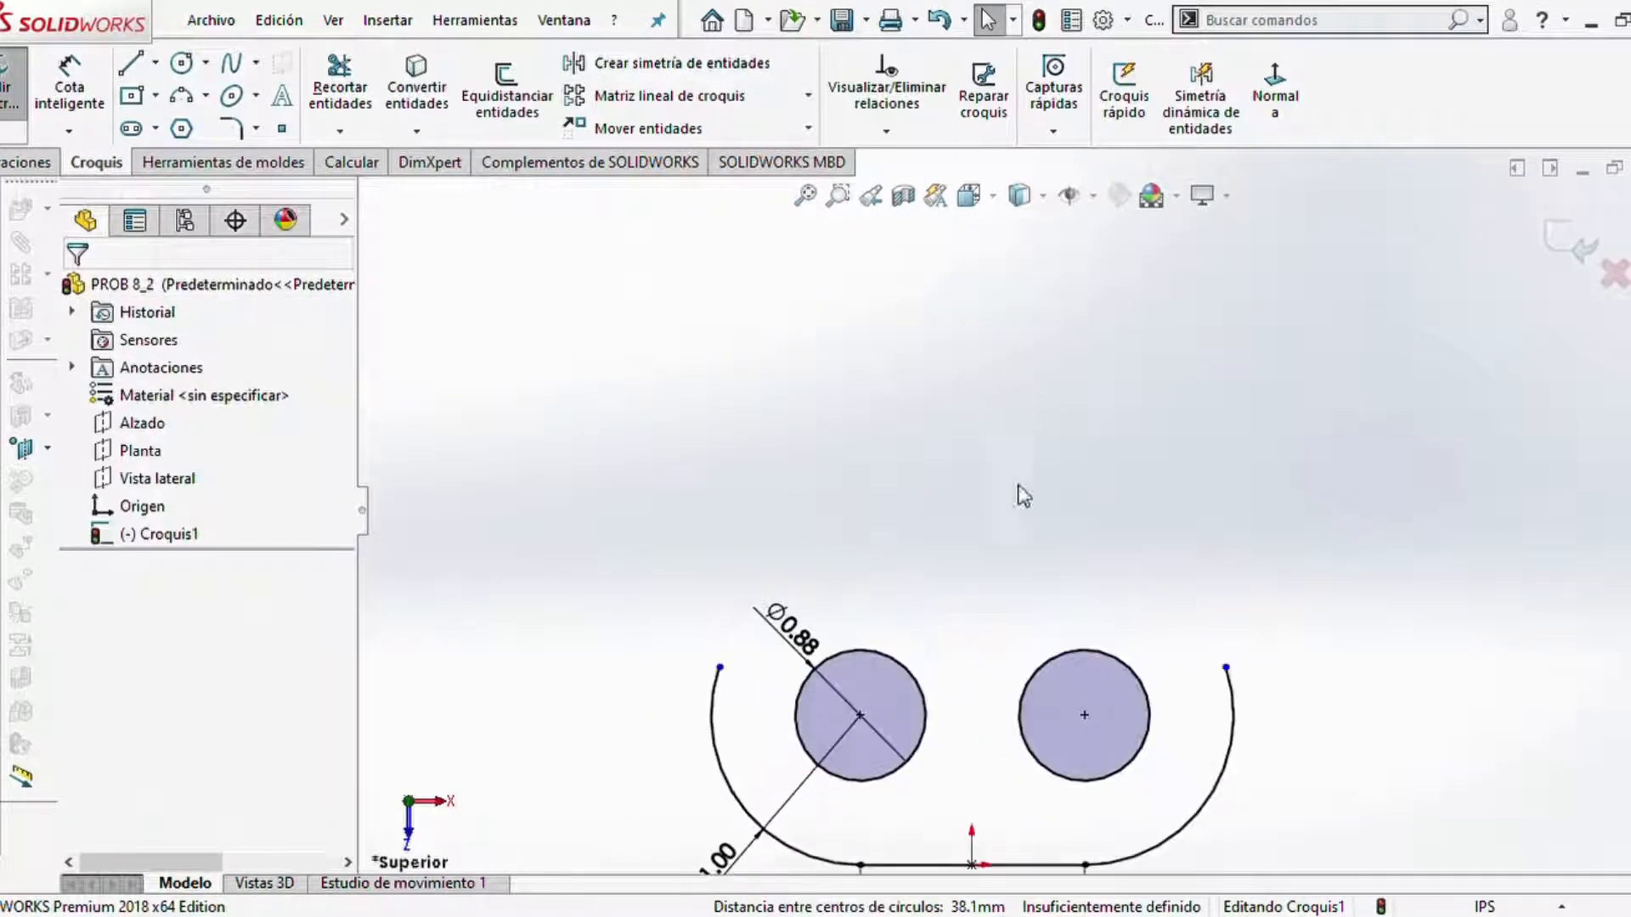
scroll(1214, 776, up, 1)
scroll(1207, 775, down, 3)
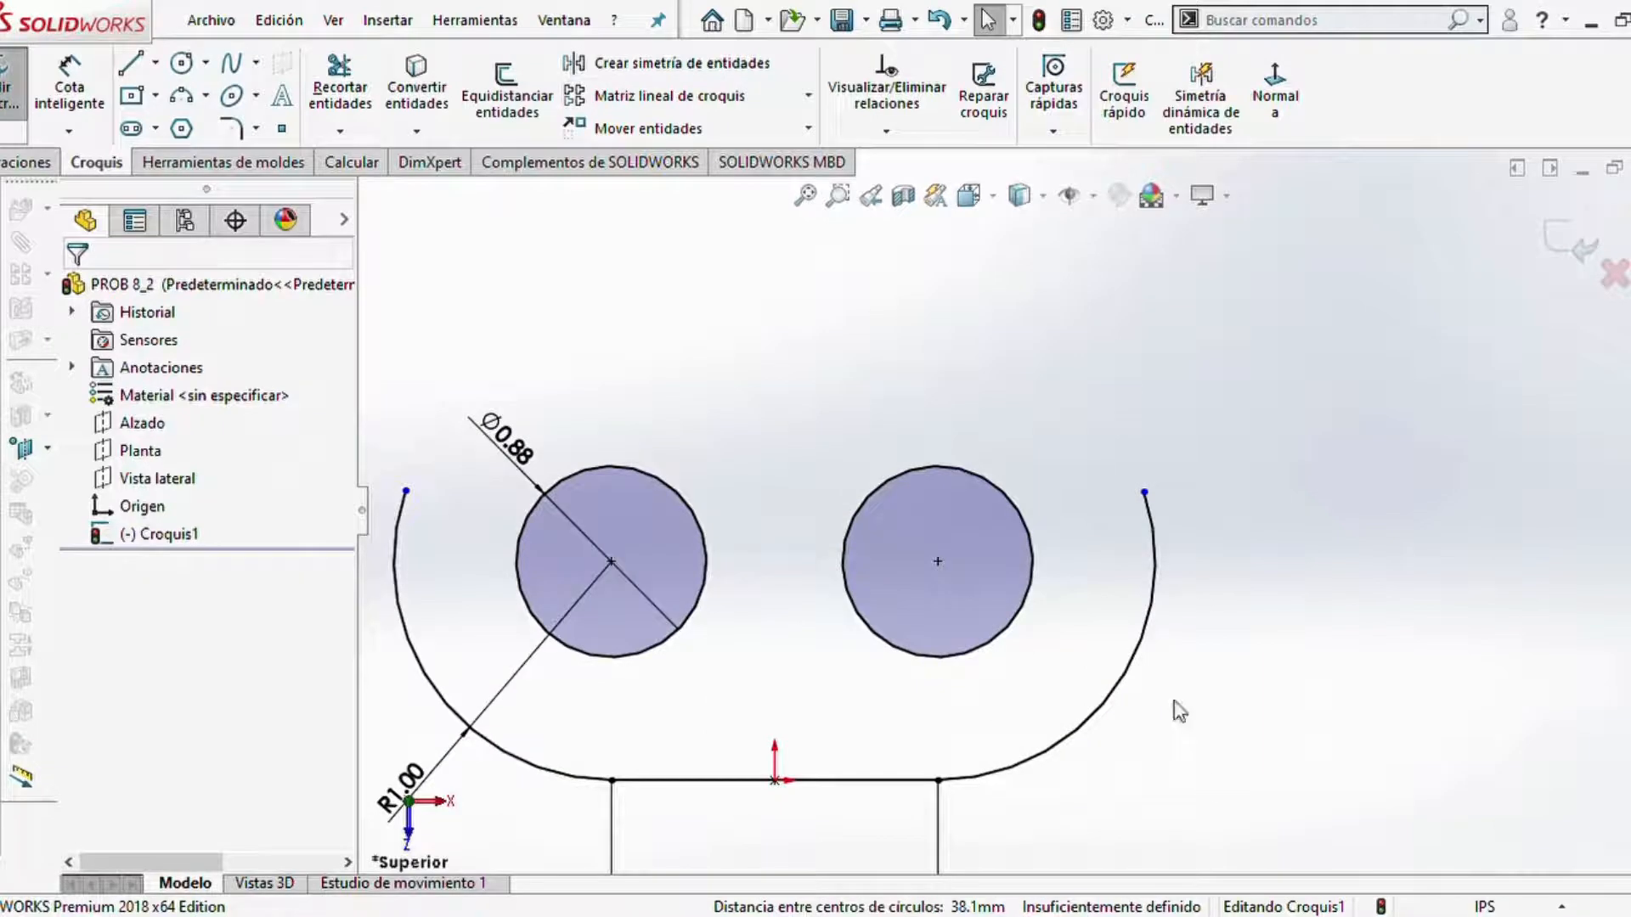
click(138, 70)
click(612, 467)
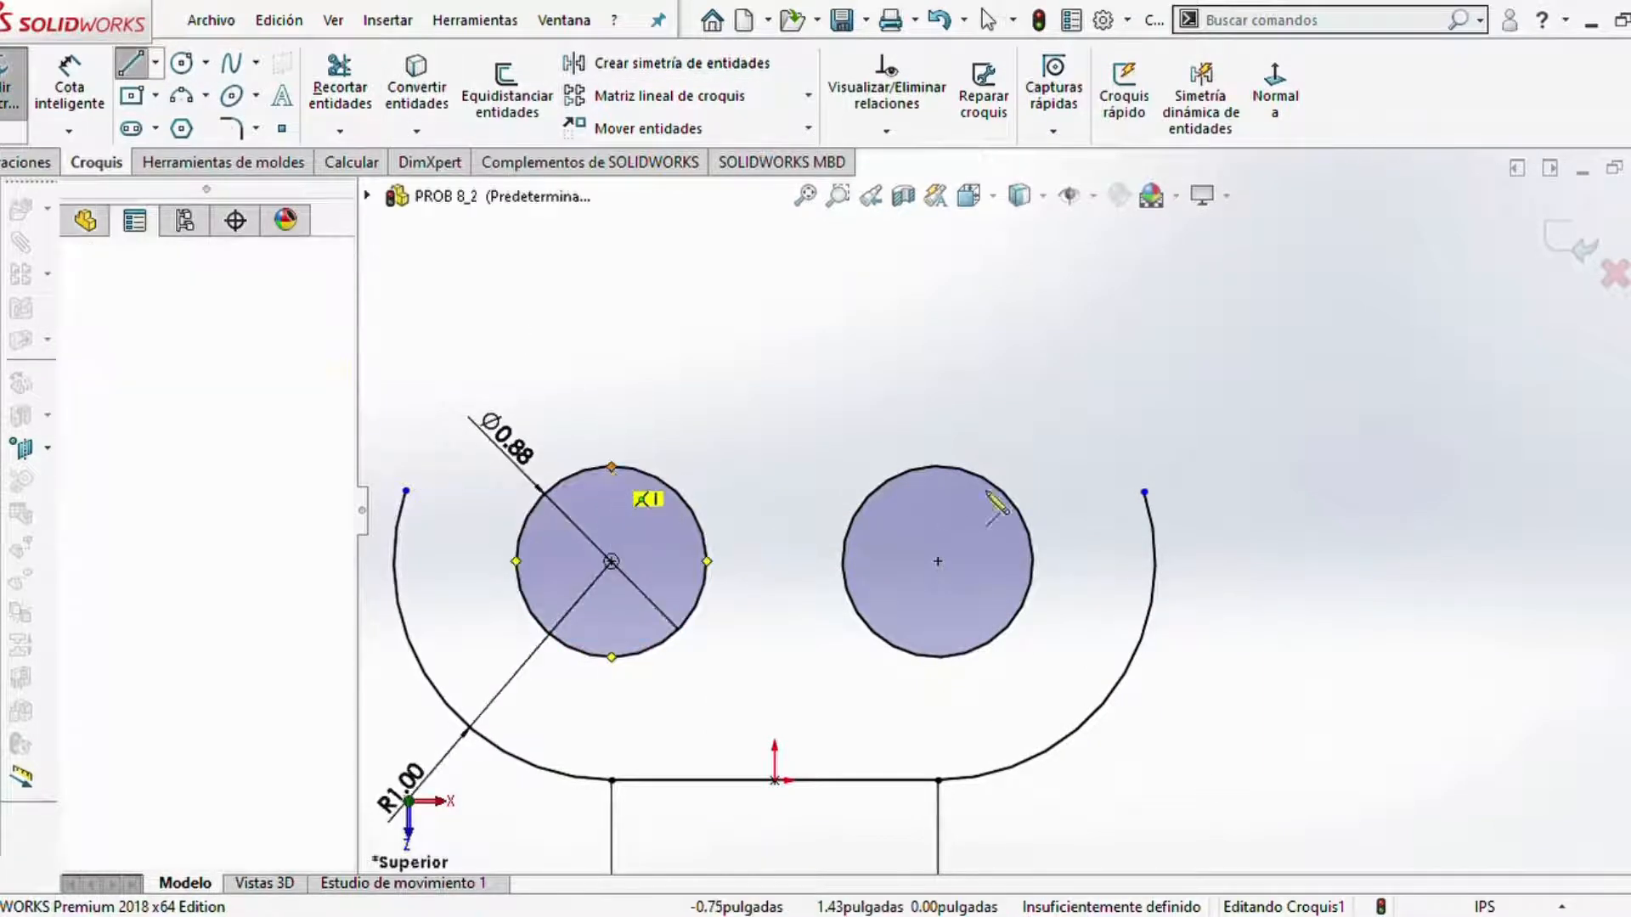
click(939, 466)
key(Escape)
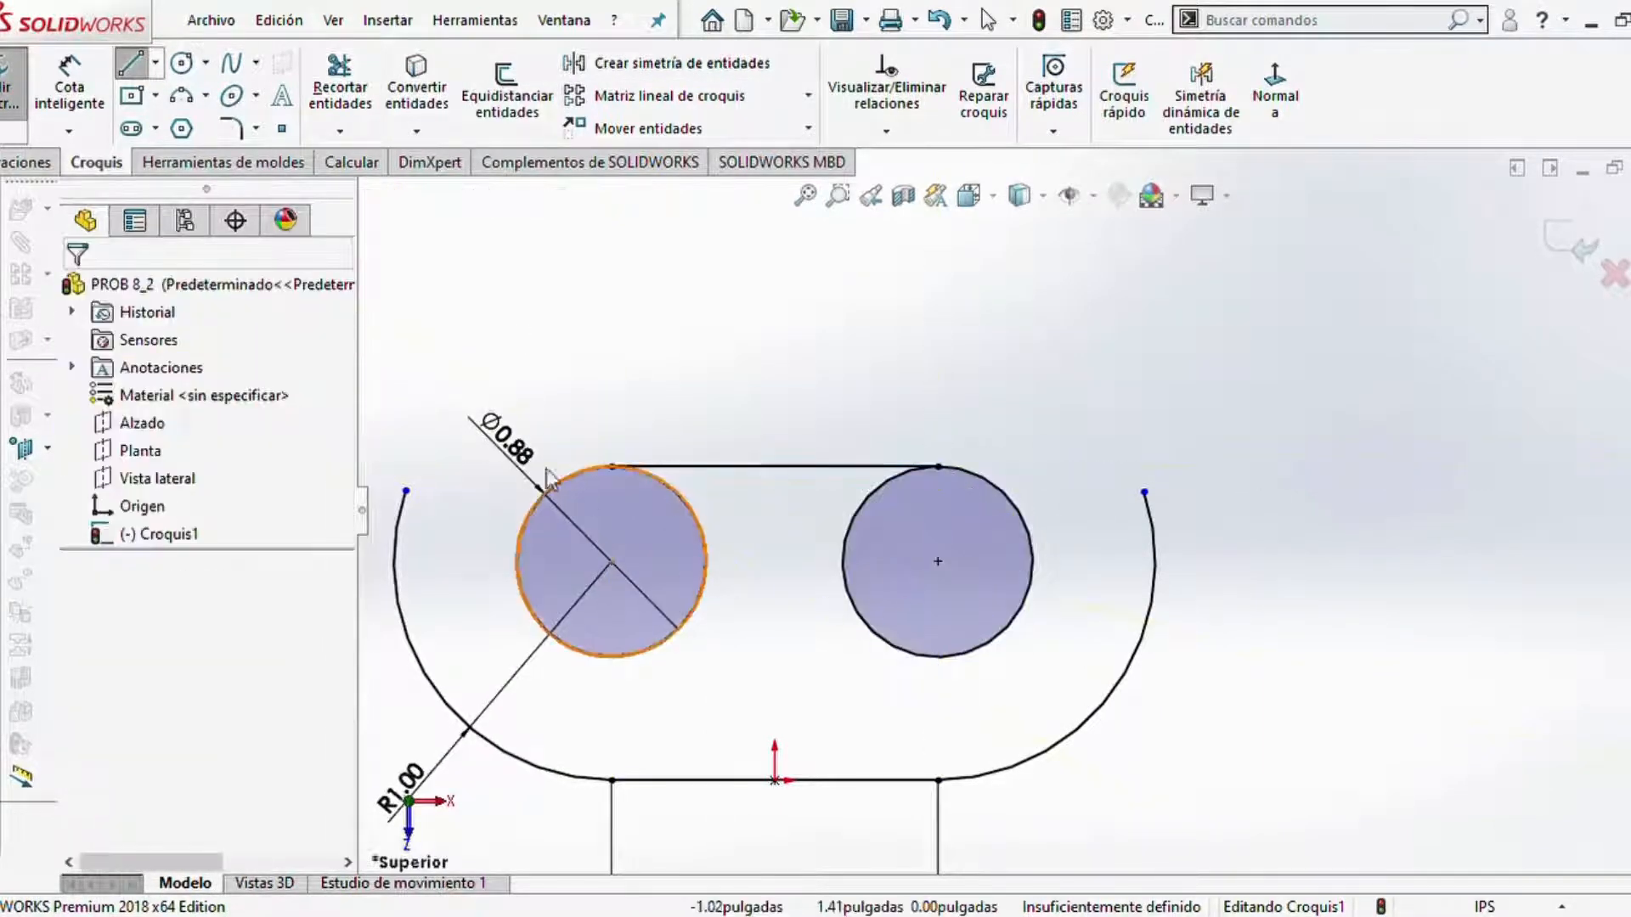
click(132, 62)
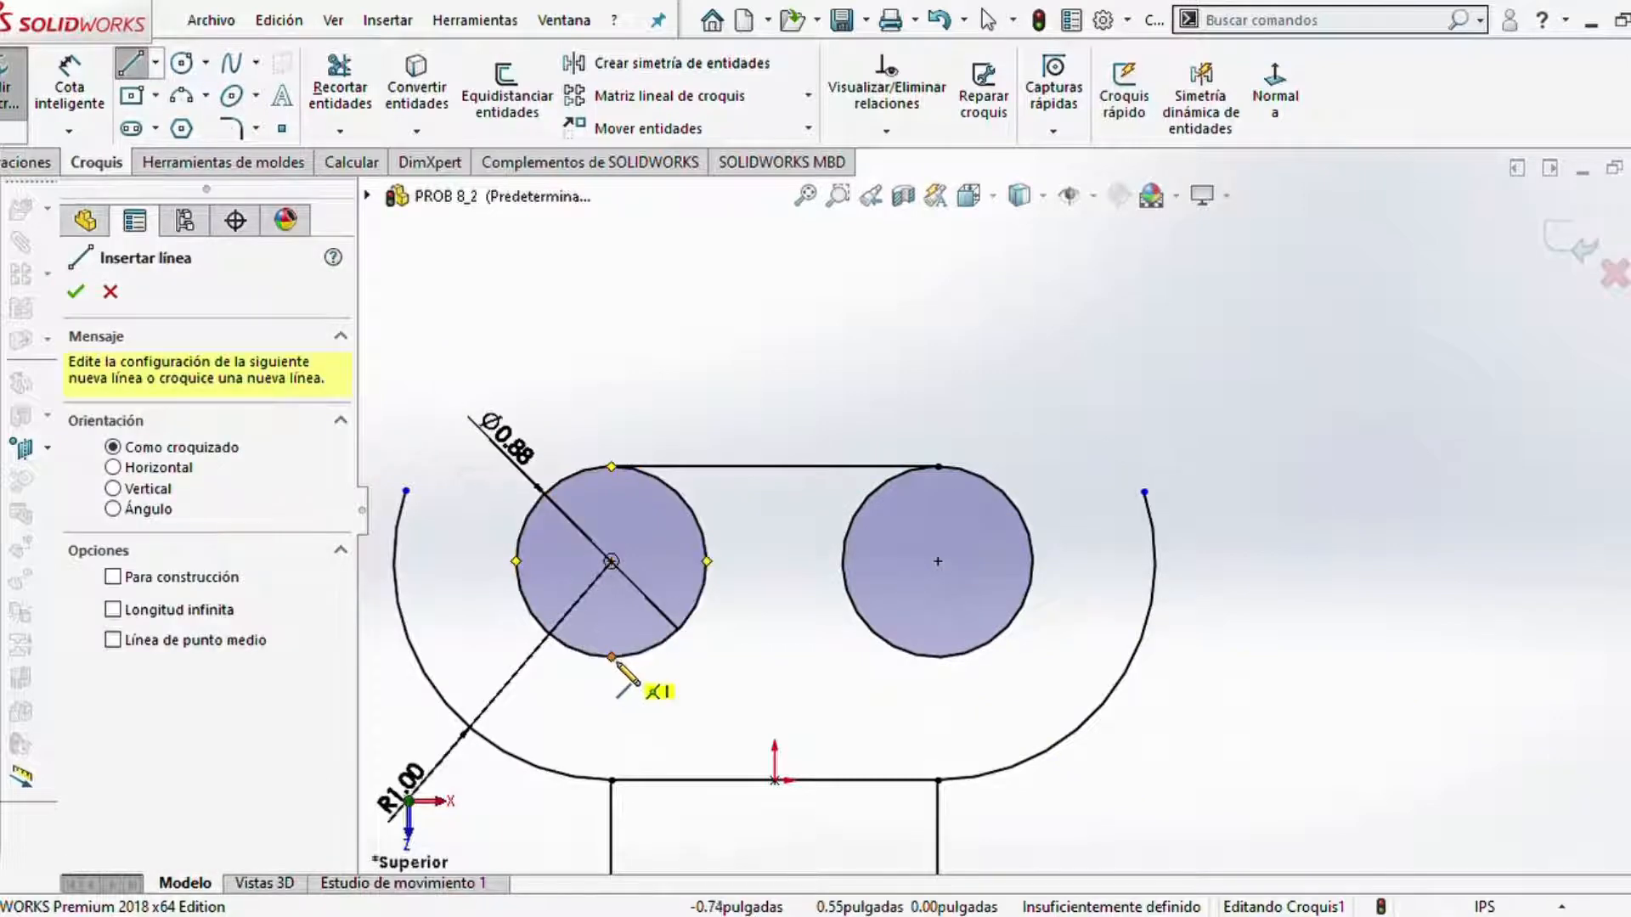
click(613, 658)
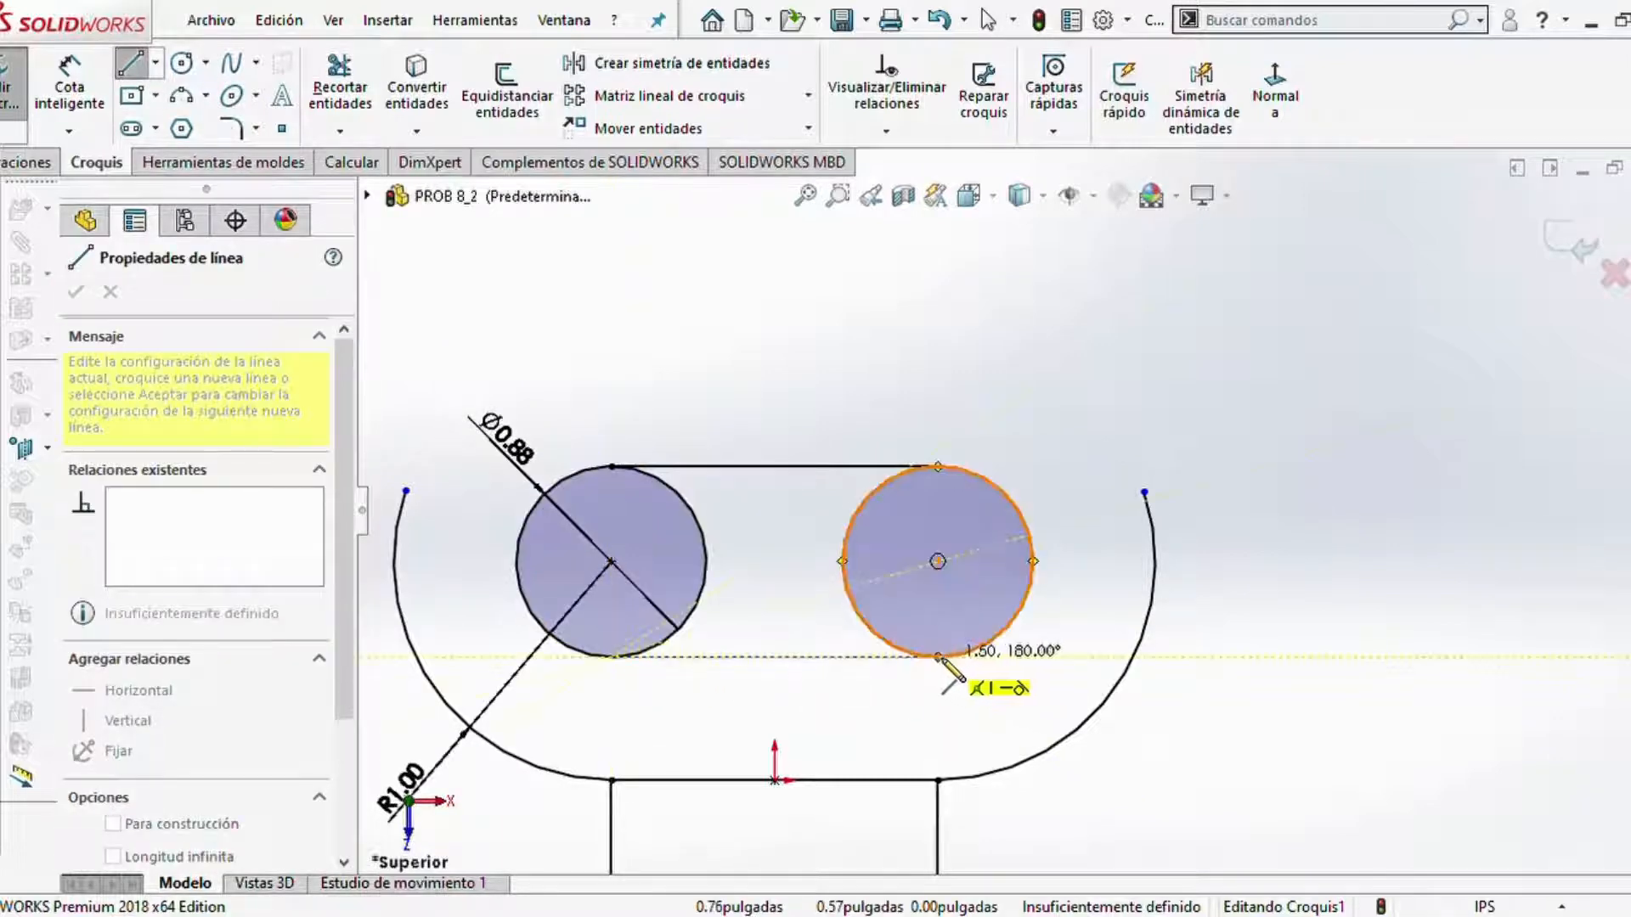
click(939, 657)
key(Escape)
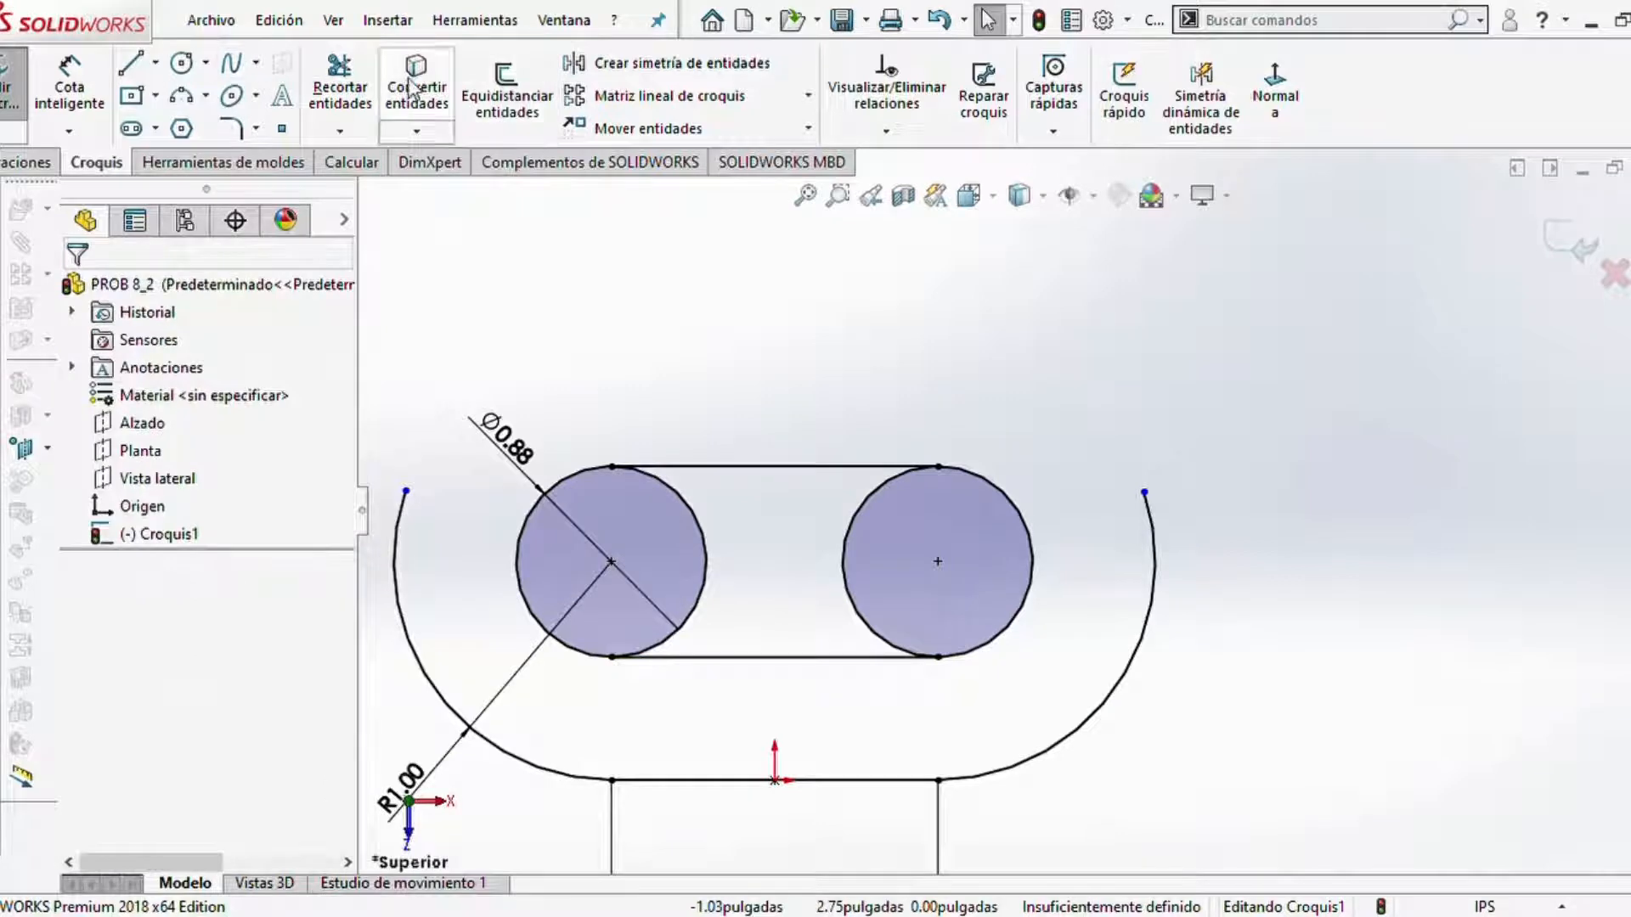
- Trim away the inner halves of both circles to leave a closed slot outline
click(339, 85)
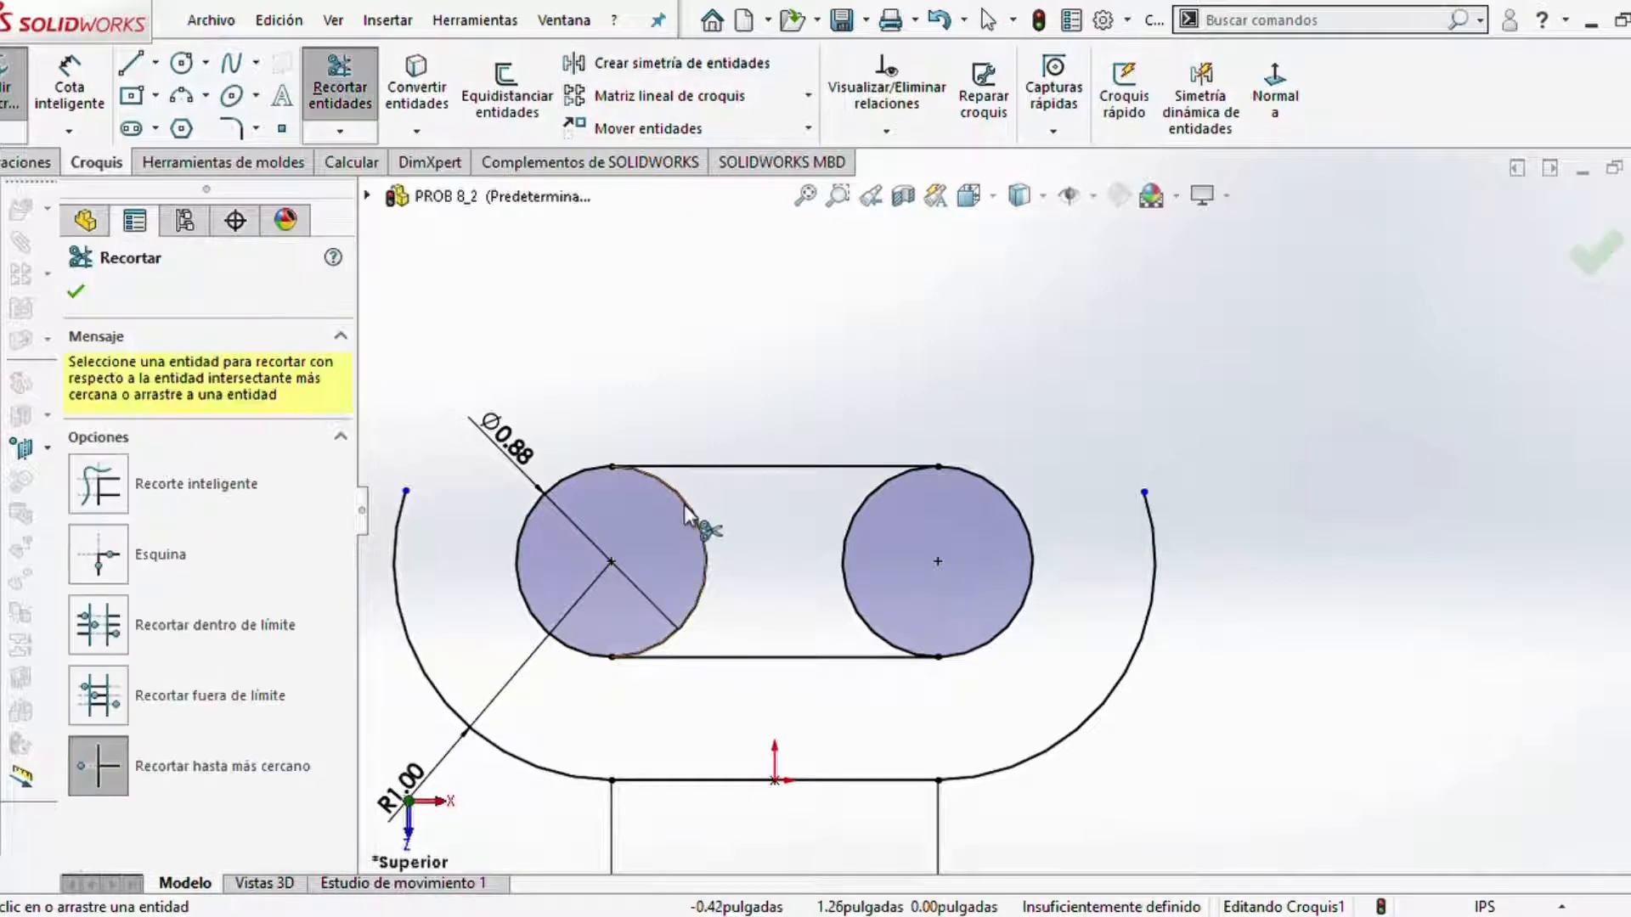
scroll(671, 484, down, 3)
click(725, 497)
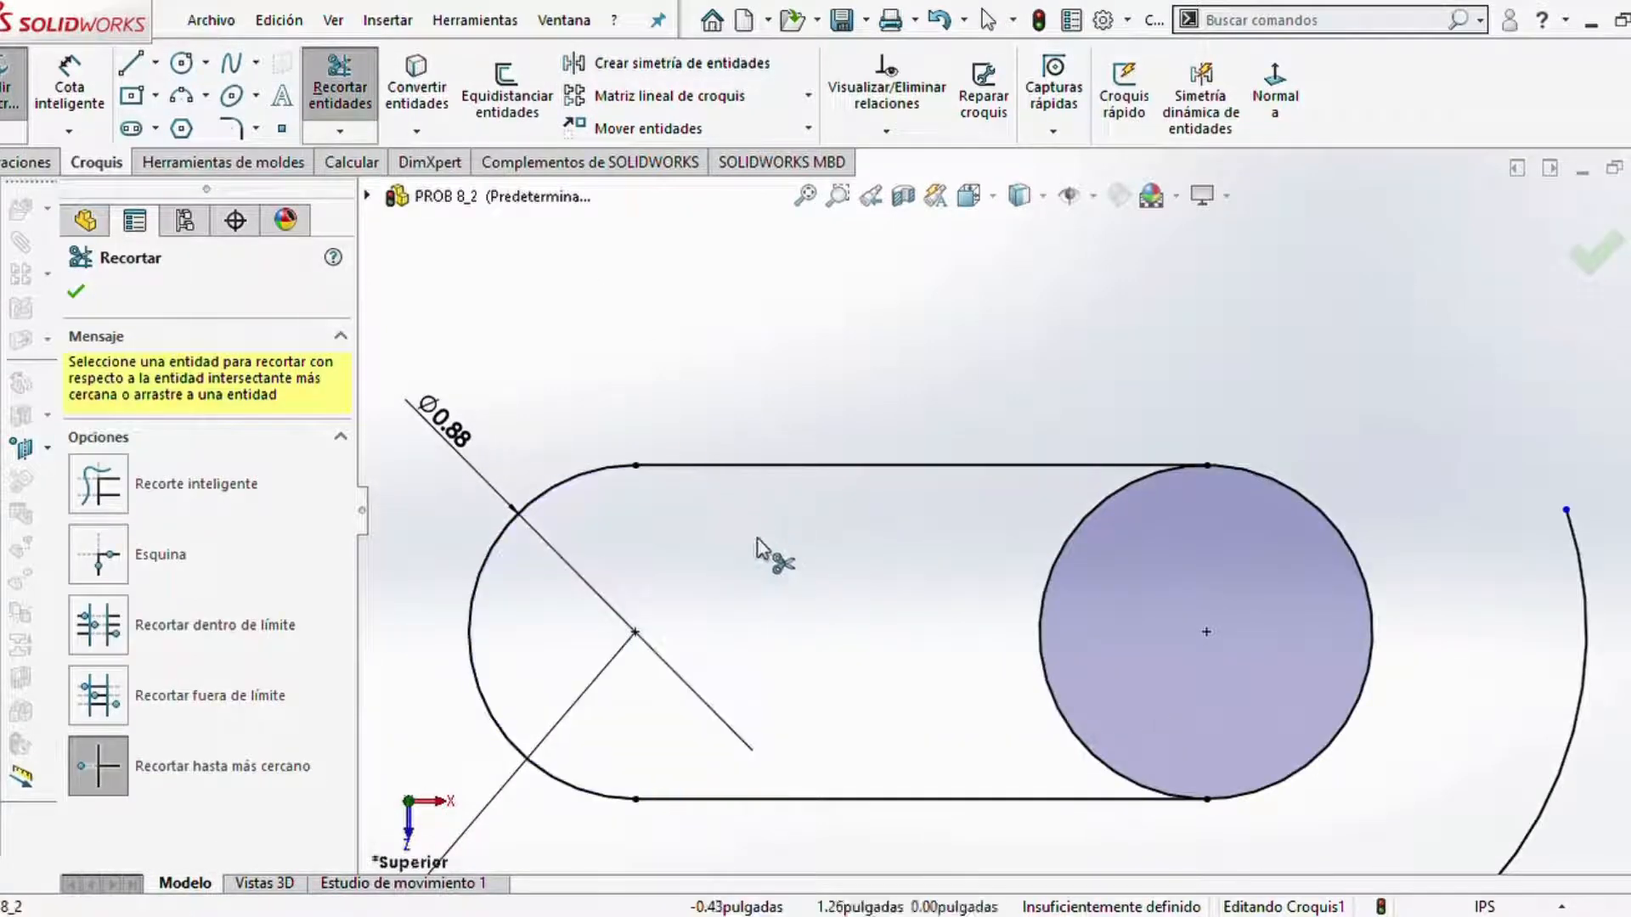
click(1121, 484)
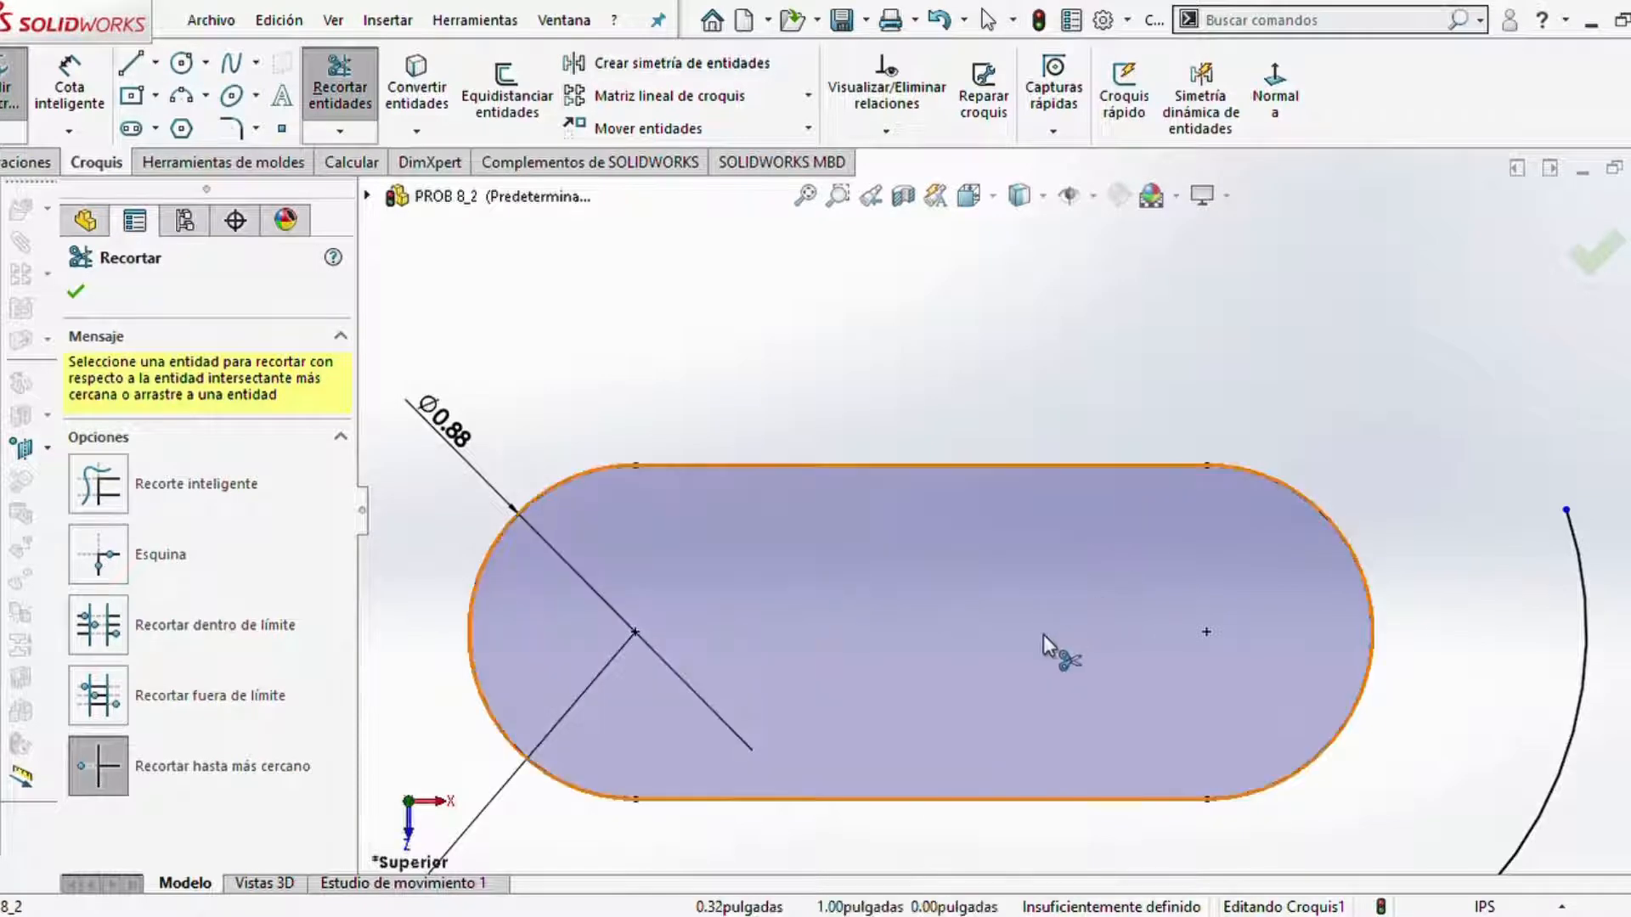
scroll(1071, 641, up, 5)
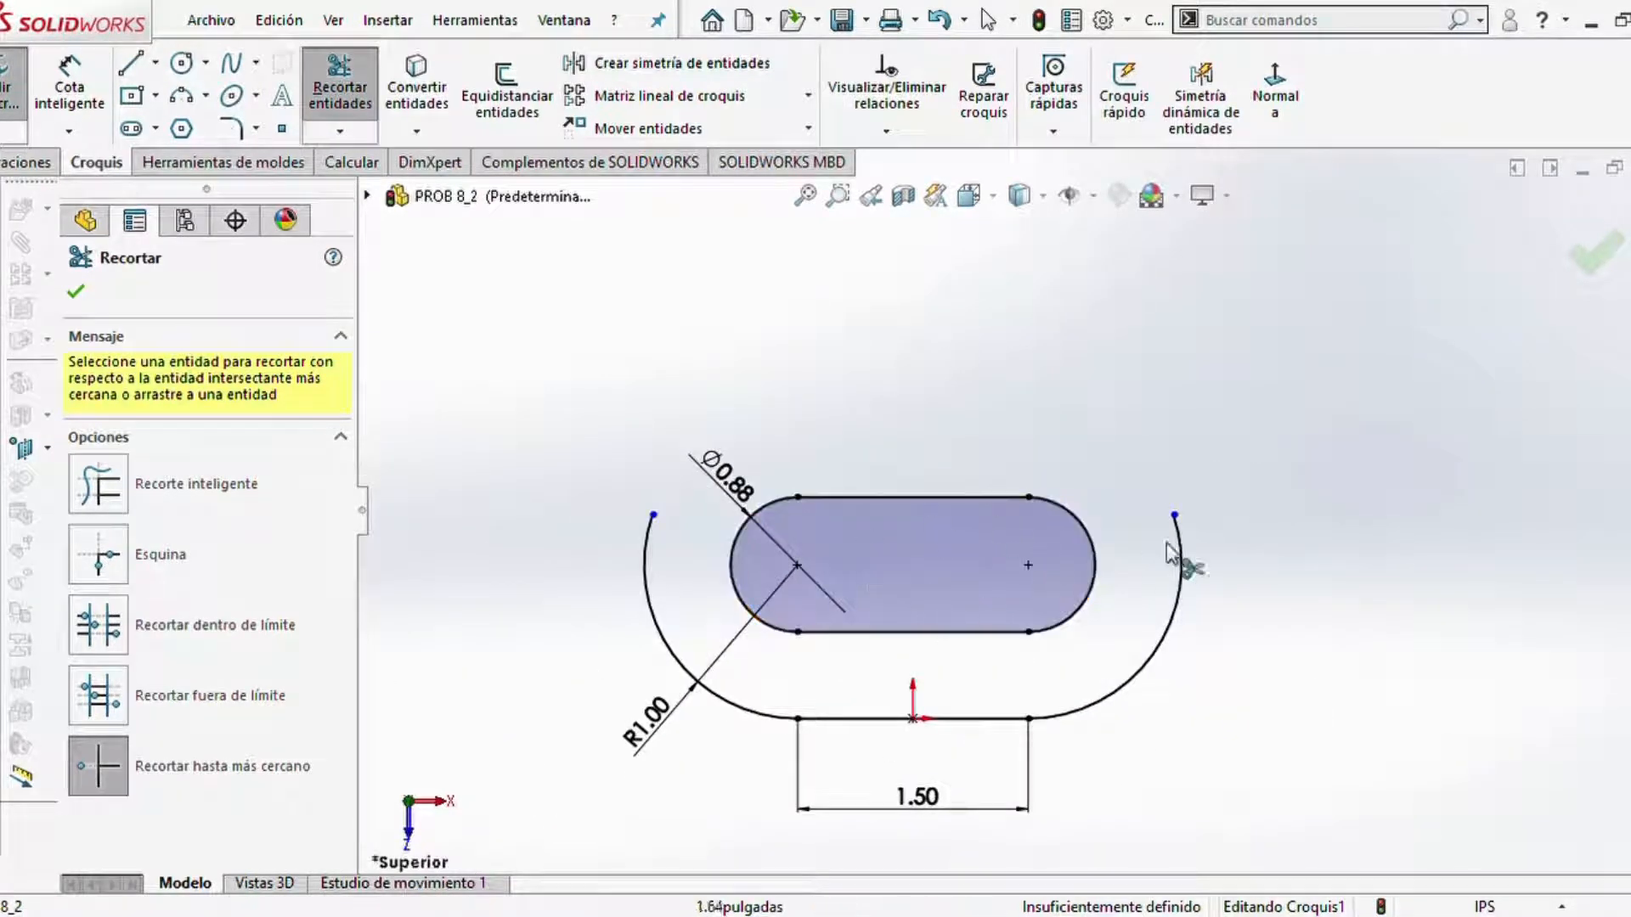
click(67, 298)
- Reposition the 0.88 in diameter dimension so its text sits inside the slot's left end
scroll(1054, 417, up, 3)
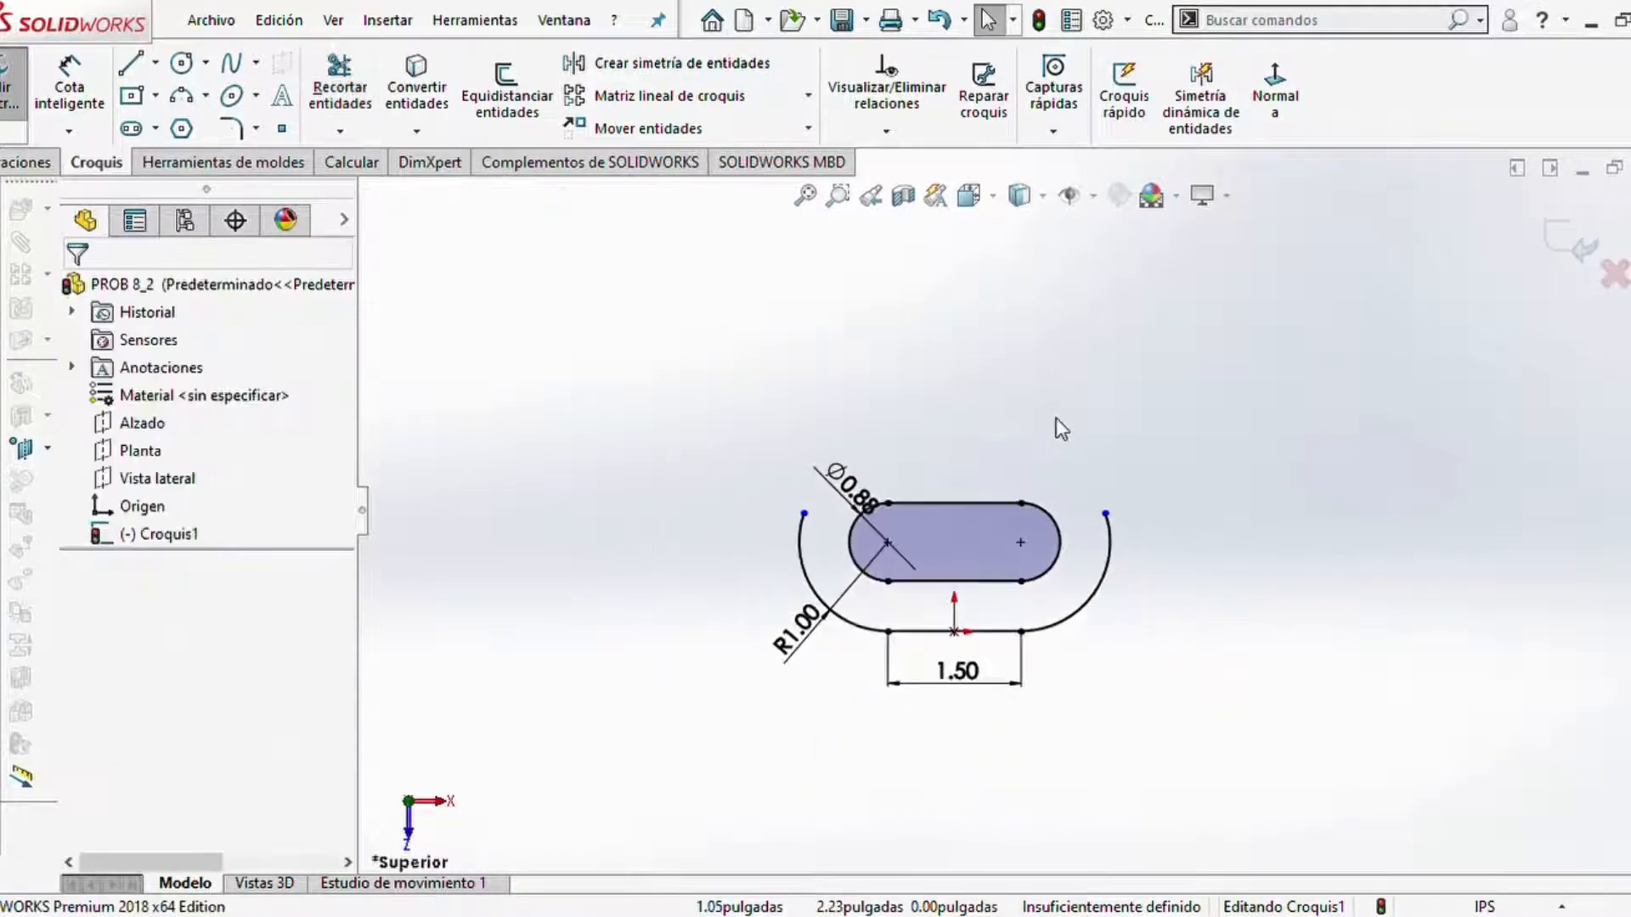
scroll(1056, 418, down, 1)
scroll(1303, 503, down, 1)
mouse_move(675, 525)
mouse_down()
mouse_move(657, 562)
mouse_move(695, 578)
mouse_up()
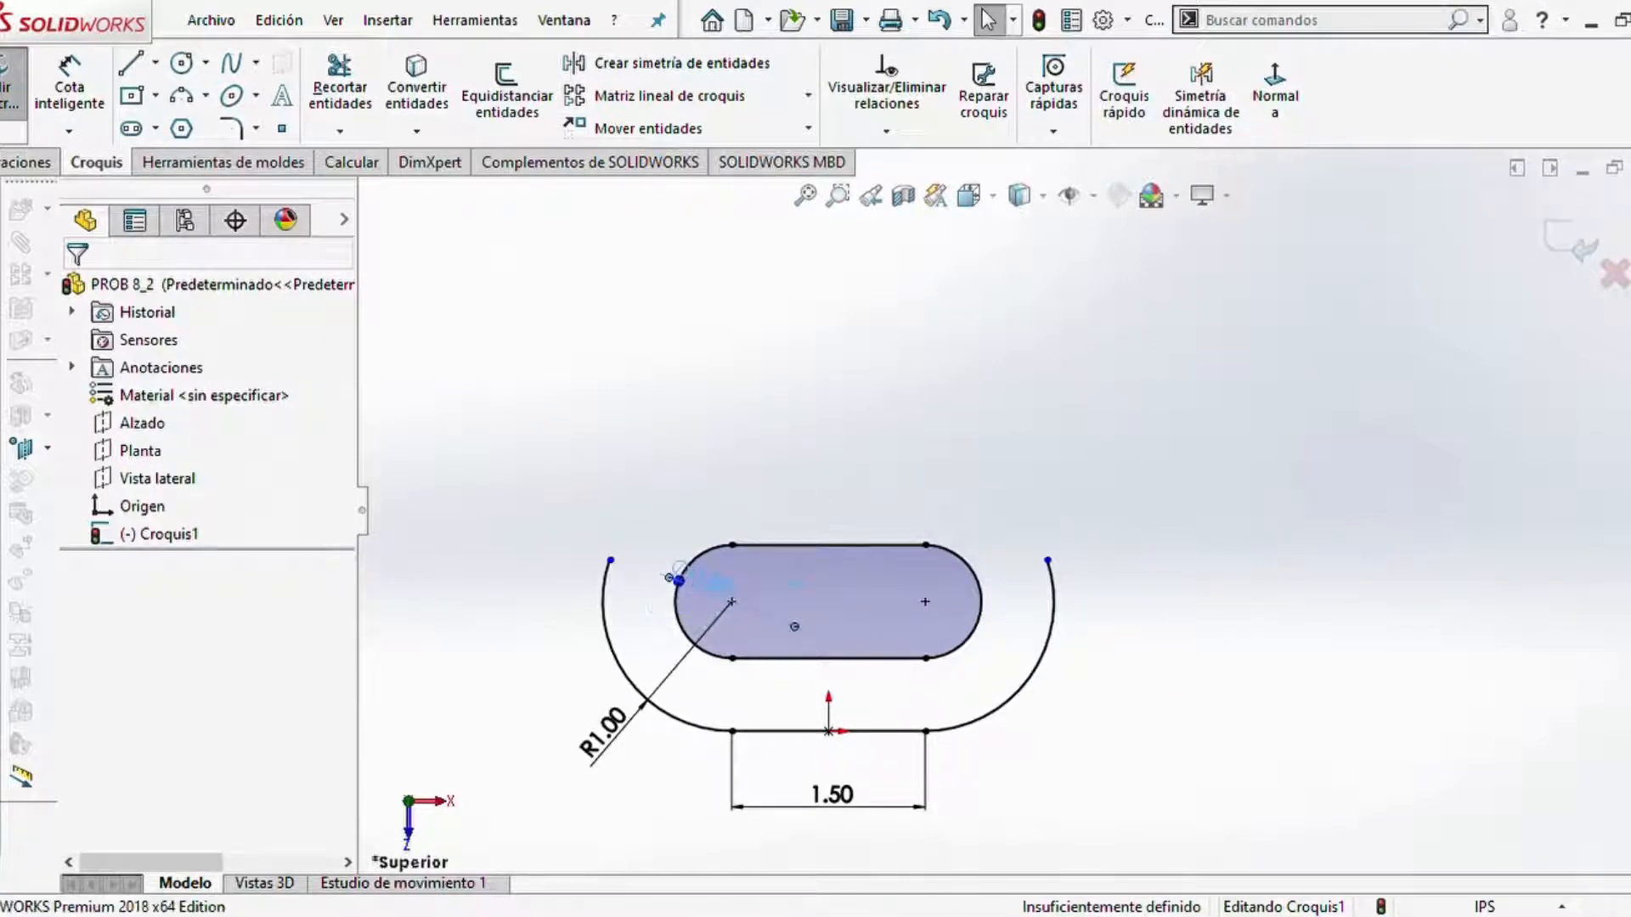
click(822, 430)
- Draw a horizontal construction line from the left arc's centre outward to the left, past the outer arc
scroll(844, 467, up, 1)
scroll(817, 534, down, 3)
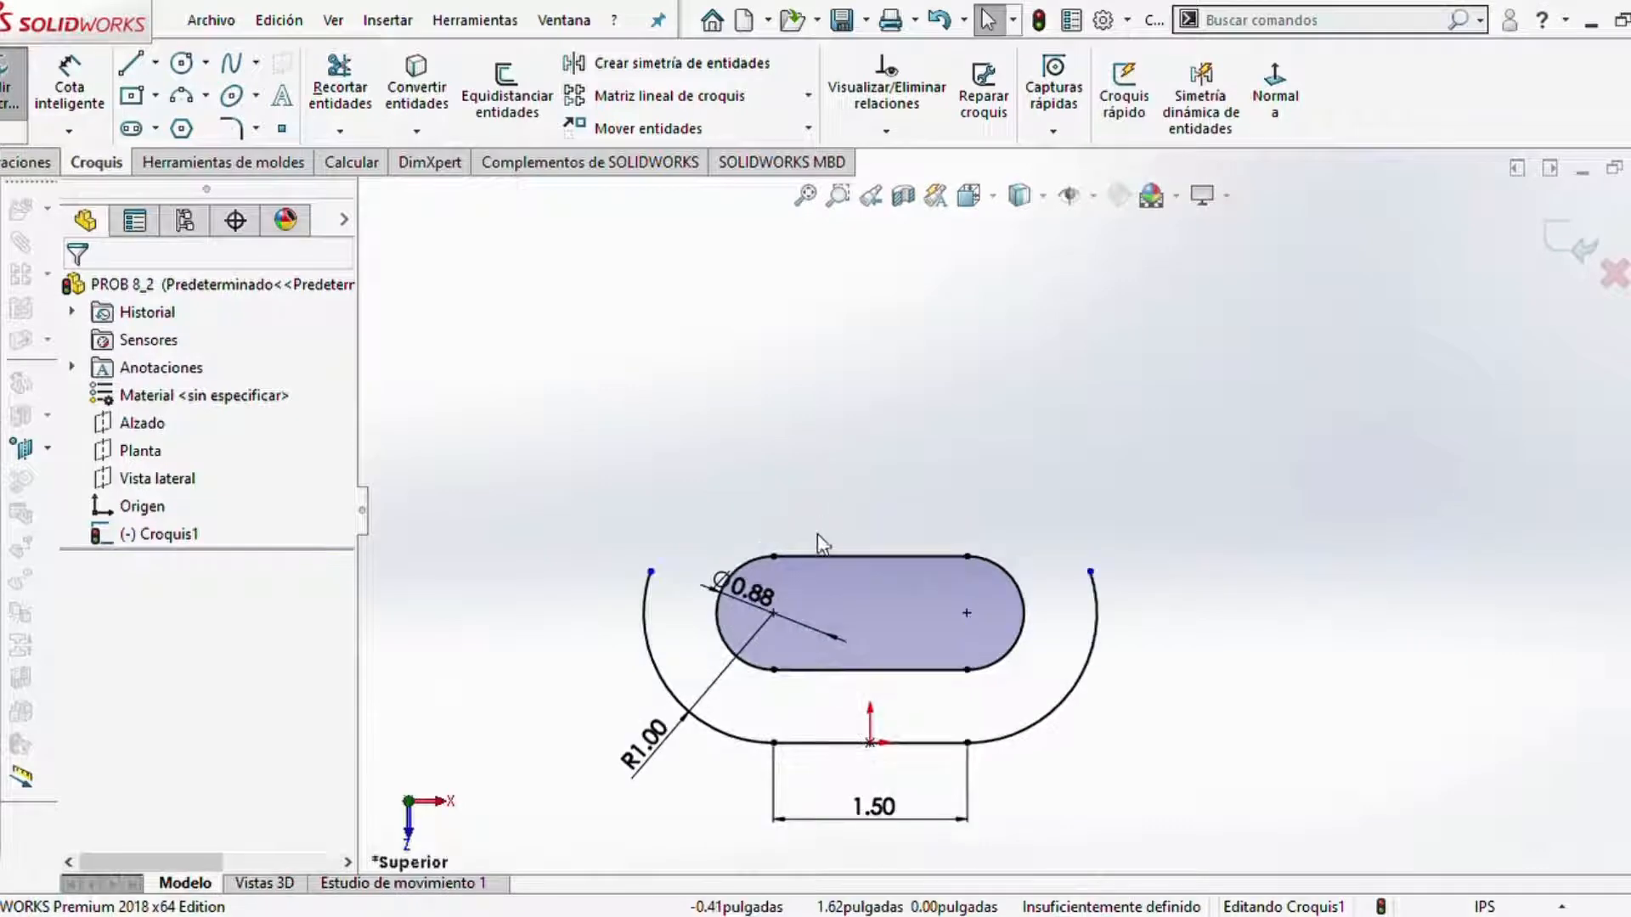
click(206, 64)
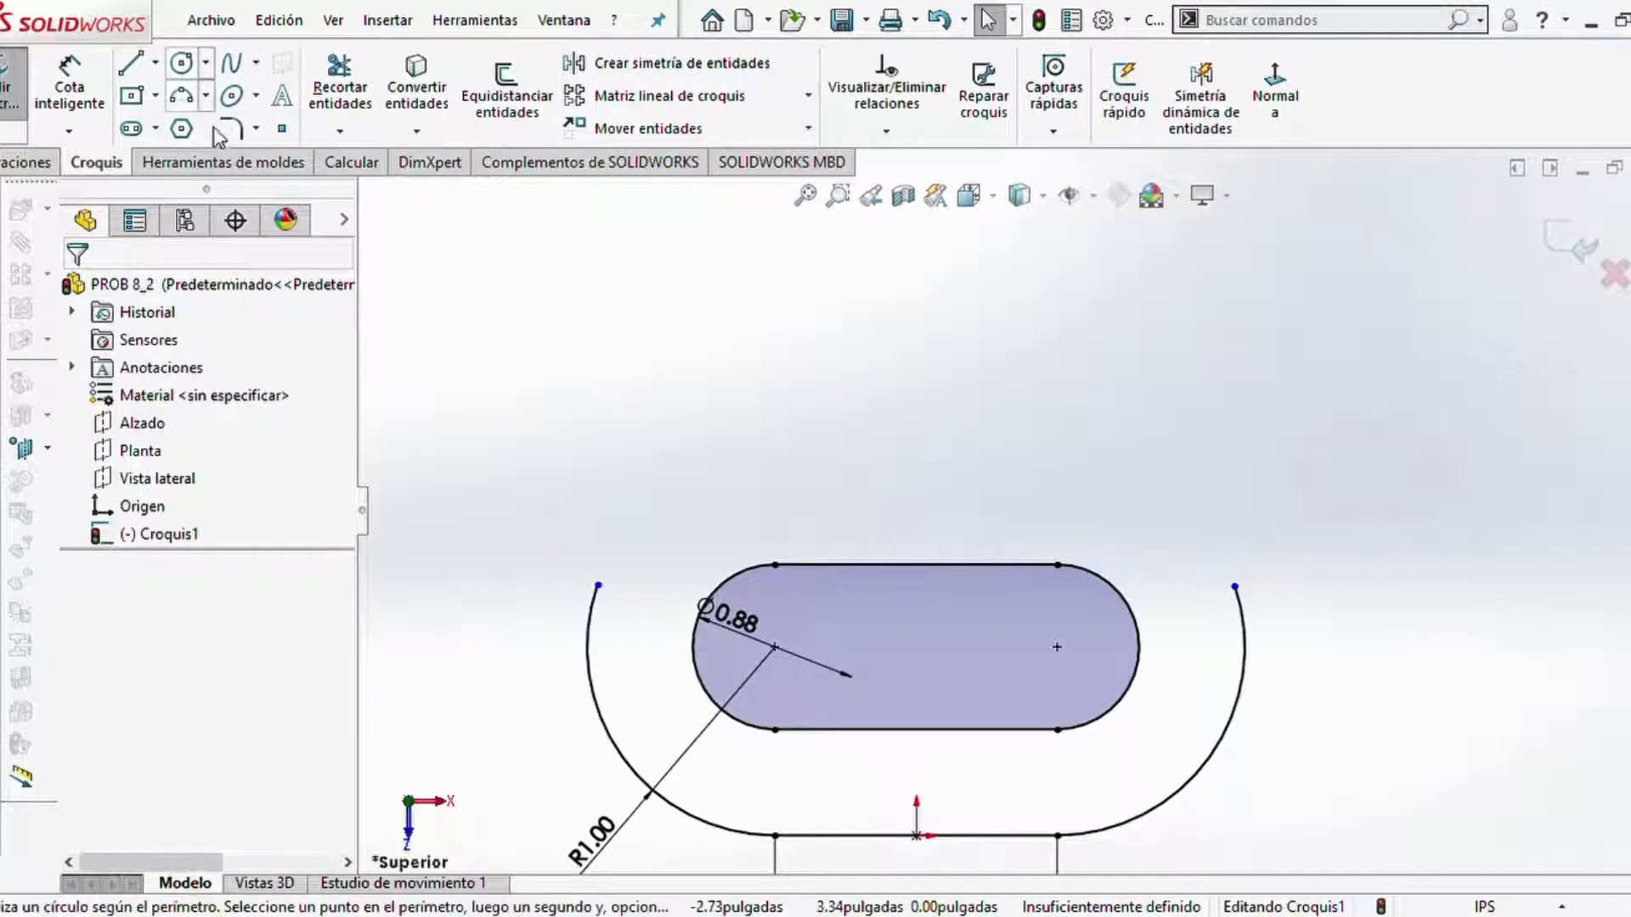
click(156, 64)
click(162, 124)
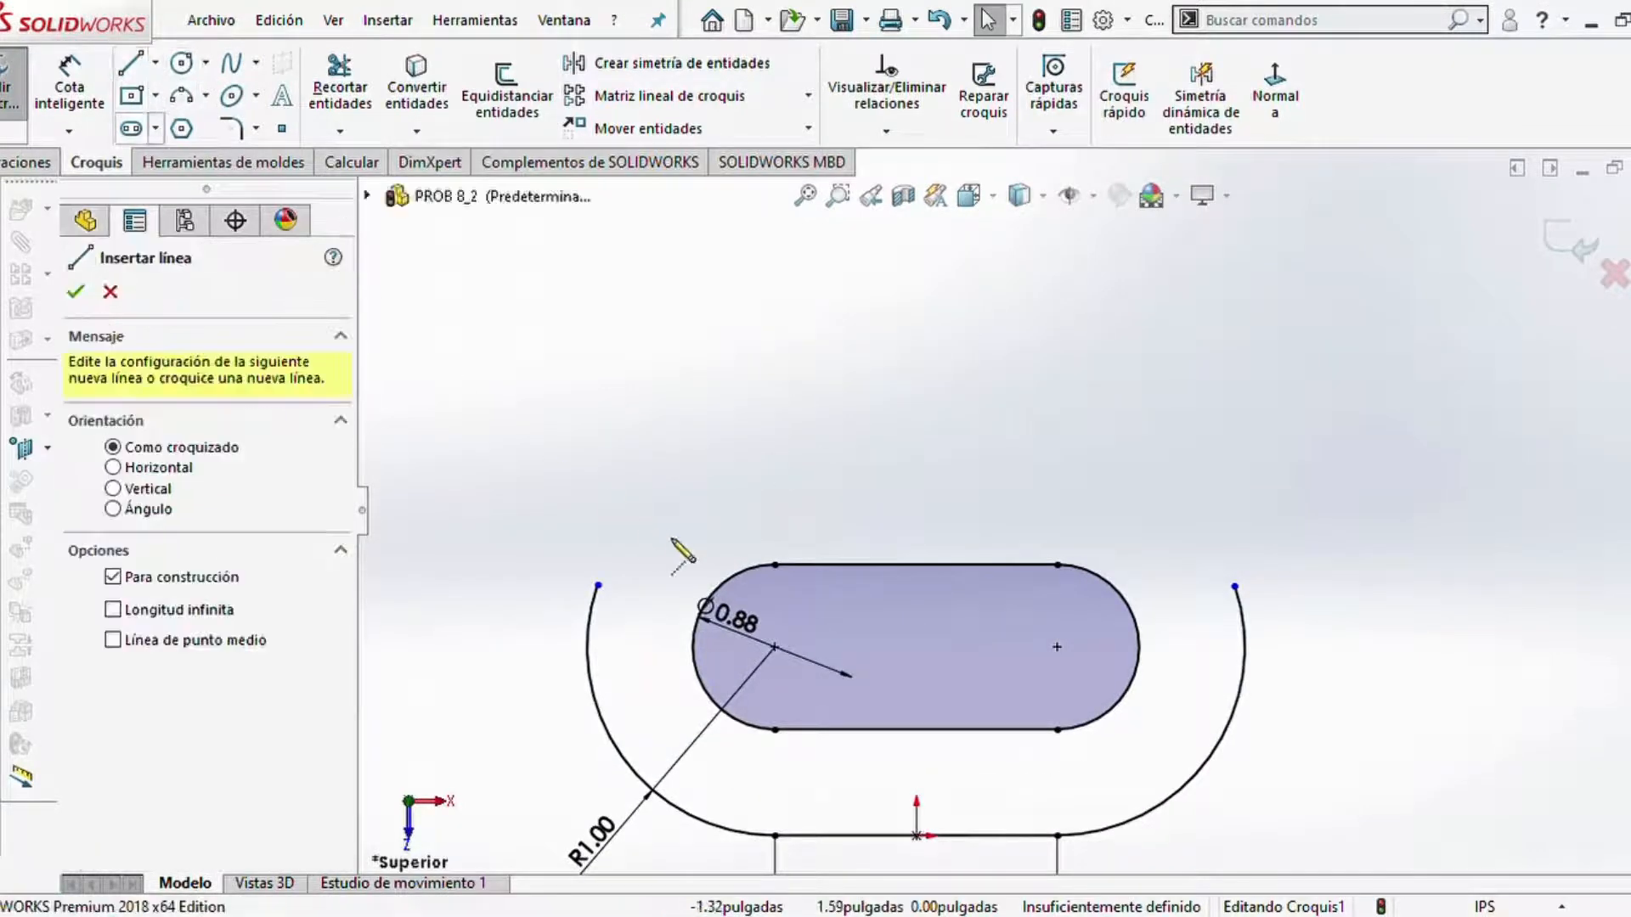
click(774, 648)
scroll(514, 658, up, 2)
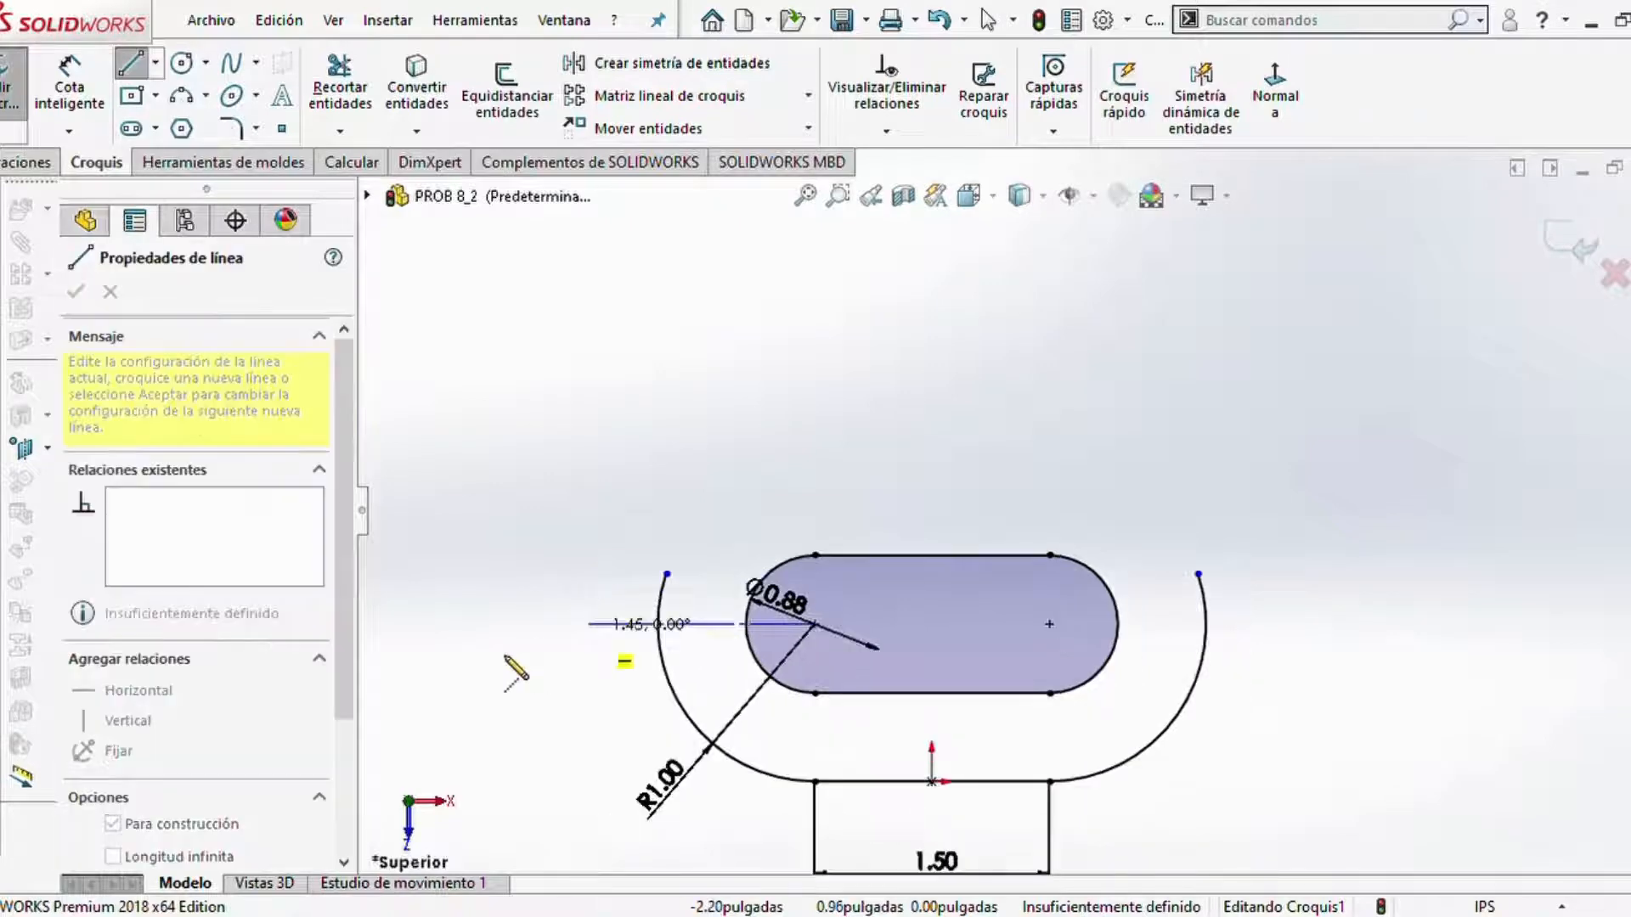
click(465, 624)
key(Escape)
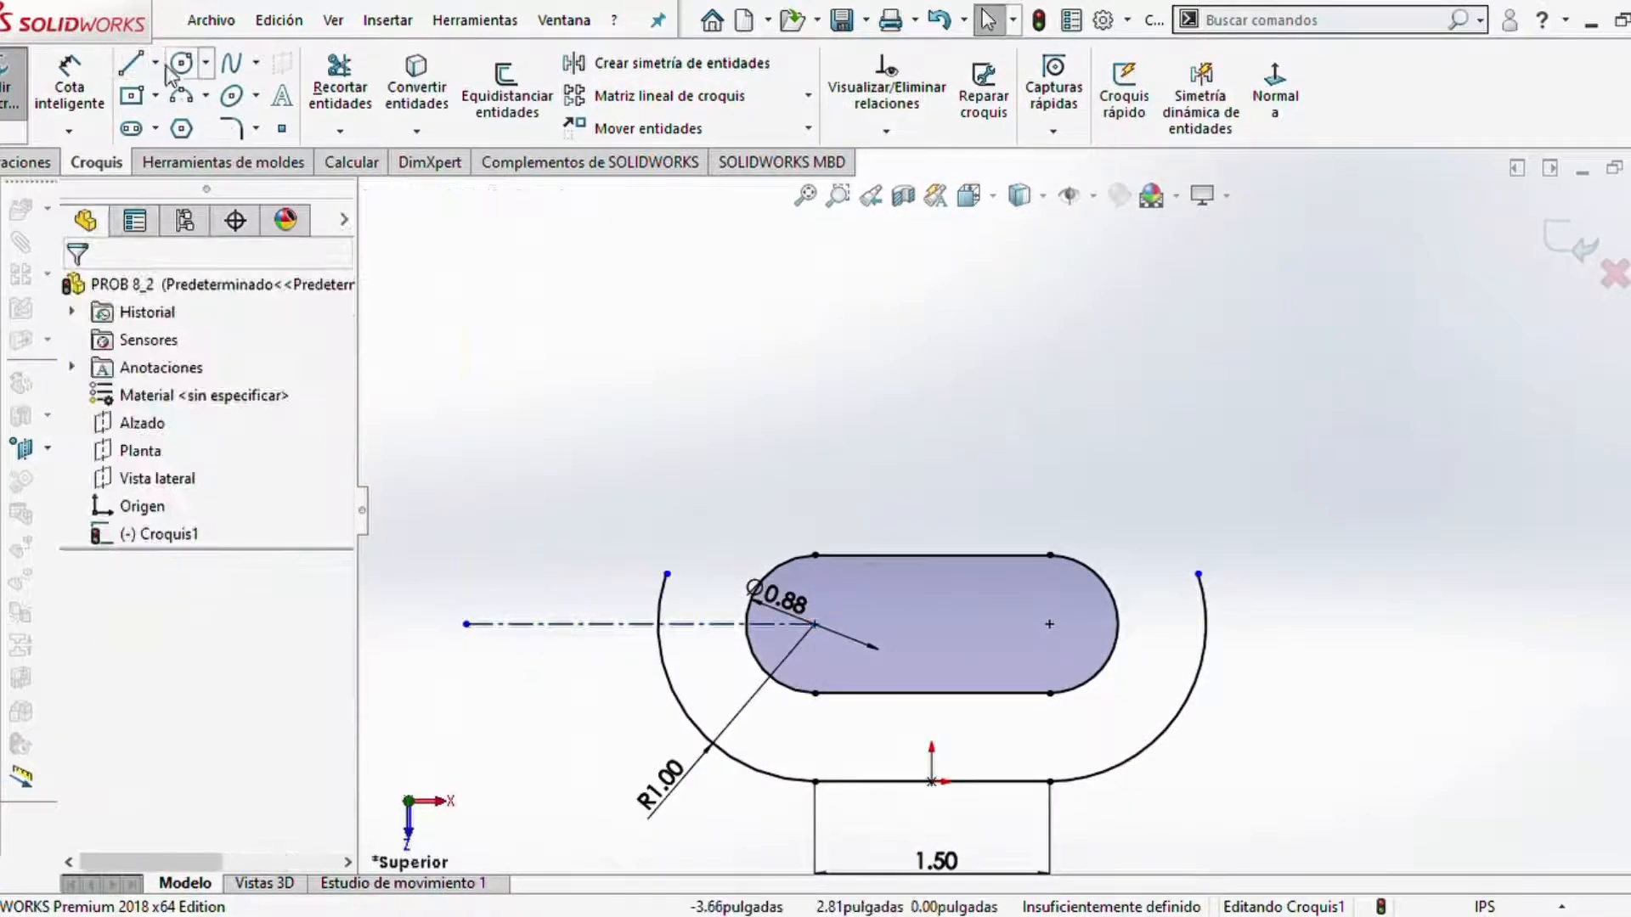
- Draw an inclined construction line about 2.6 in long from the left arc's centre toward the upper left
click(170, 68)
key(Escape)
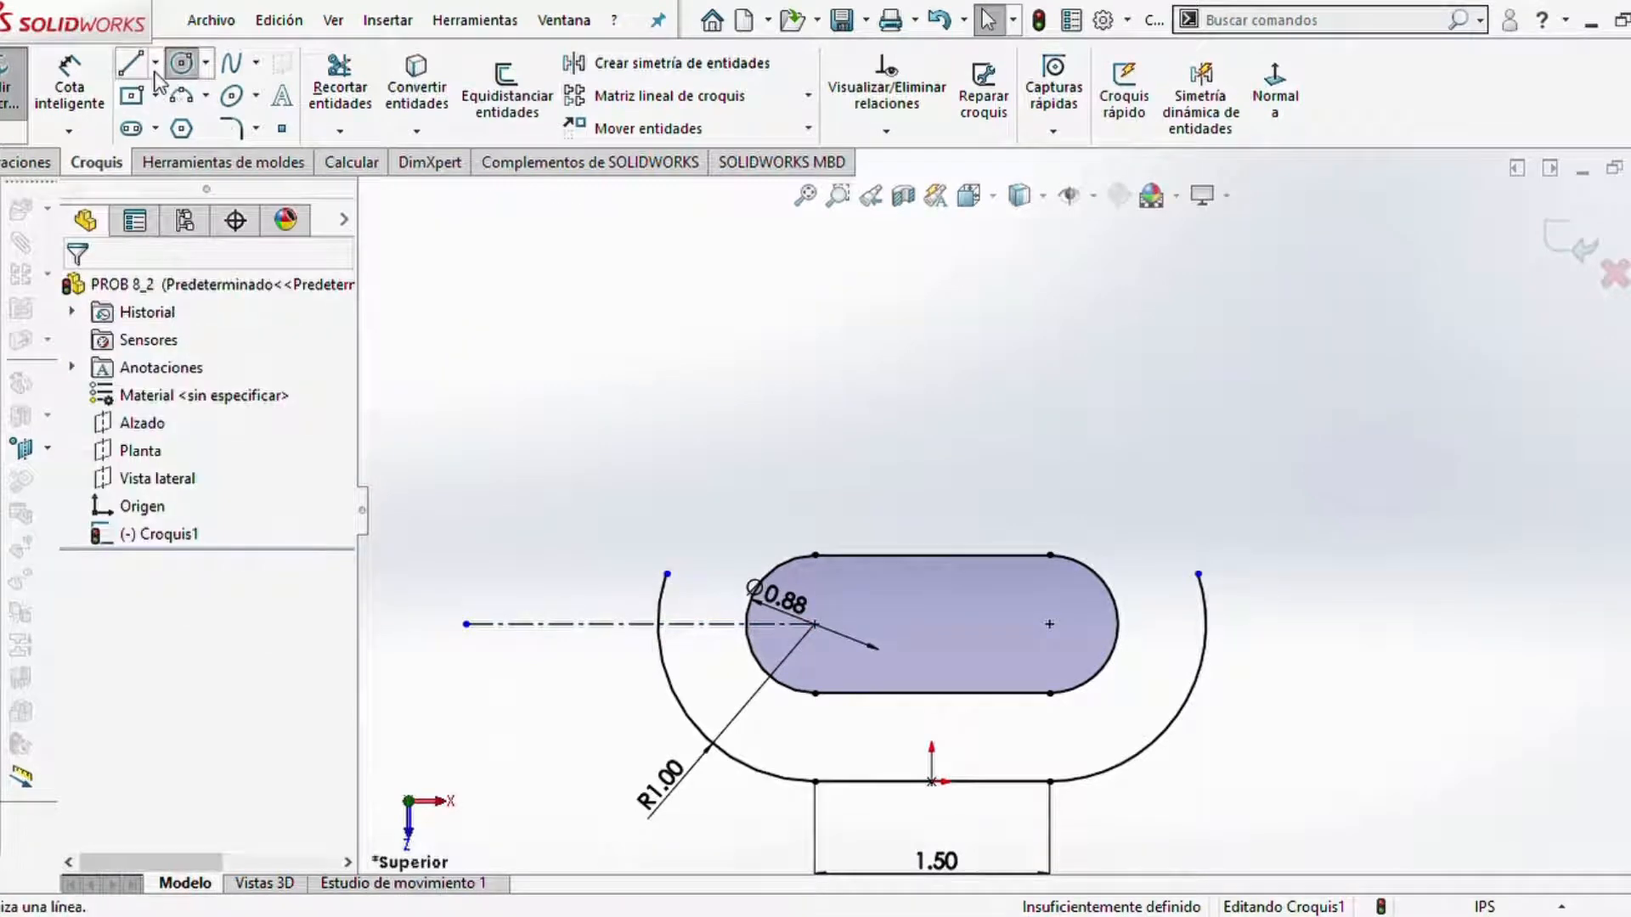
click(155, 72)
click(374, 217)
click(155, 68)
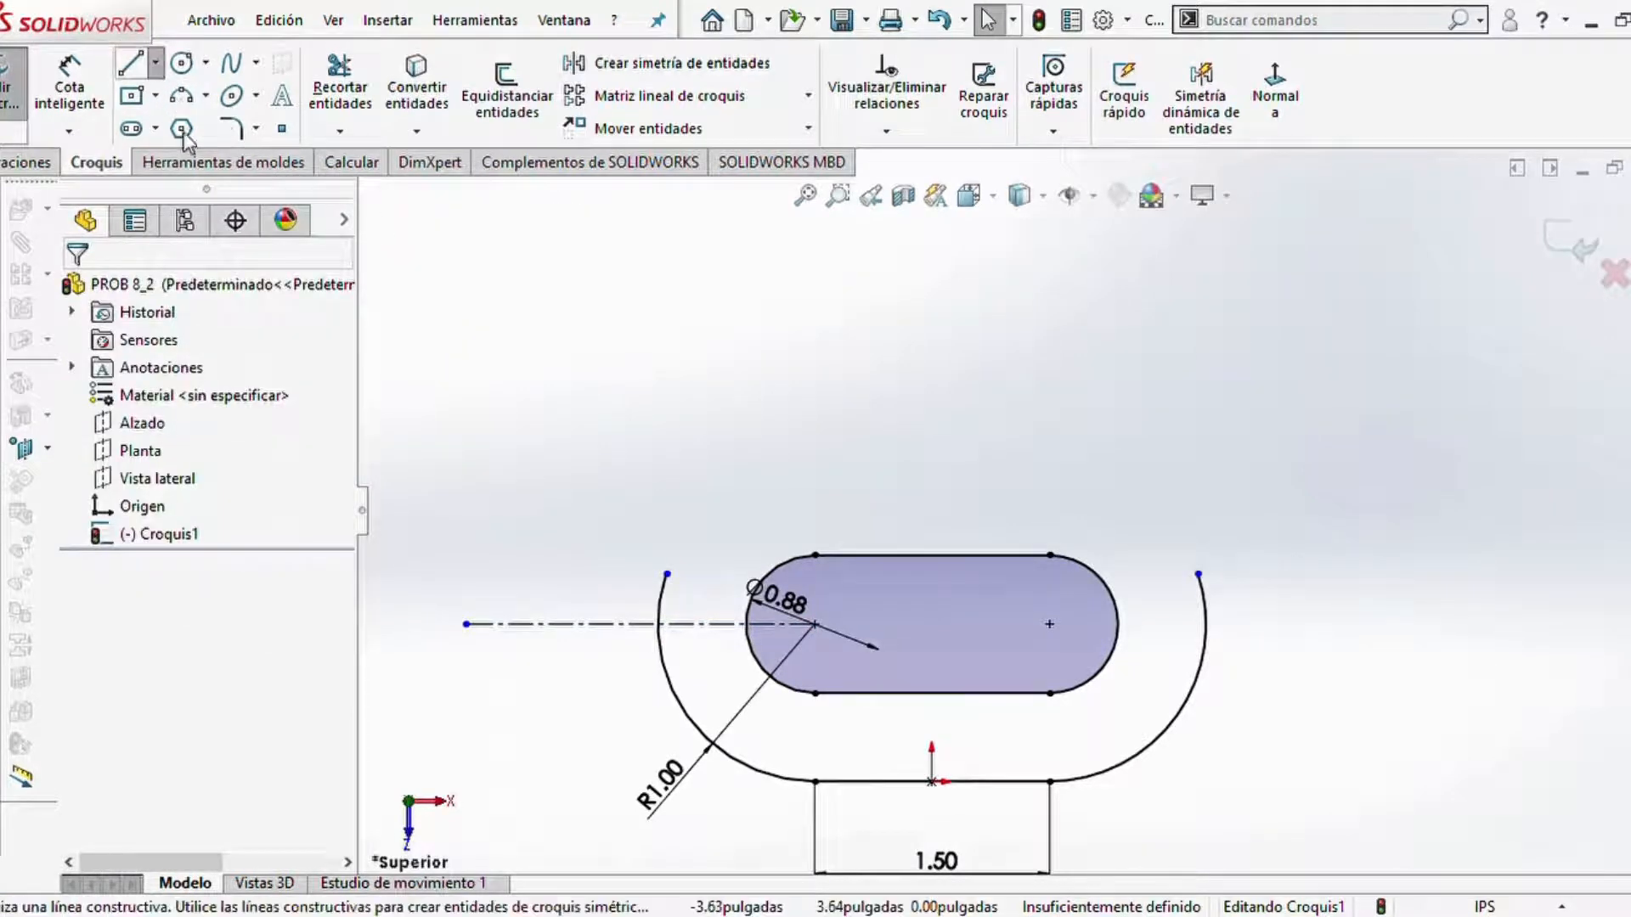
click(185, 139)
click(814, 624)
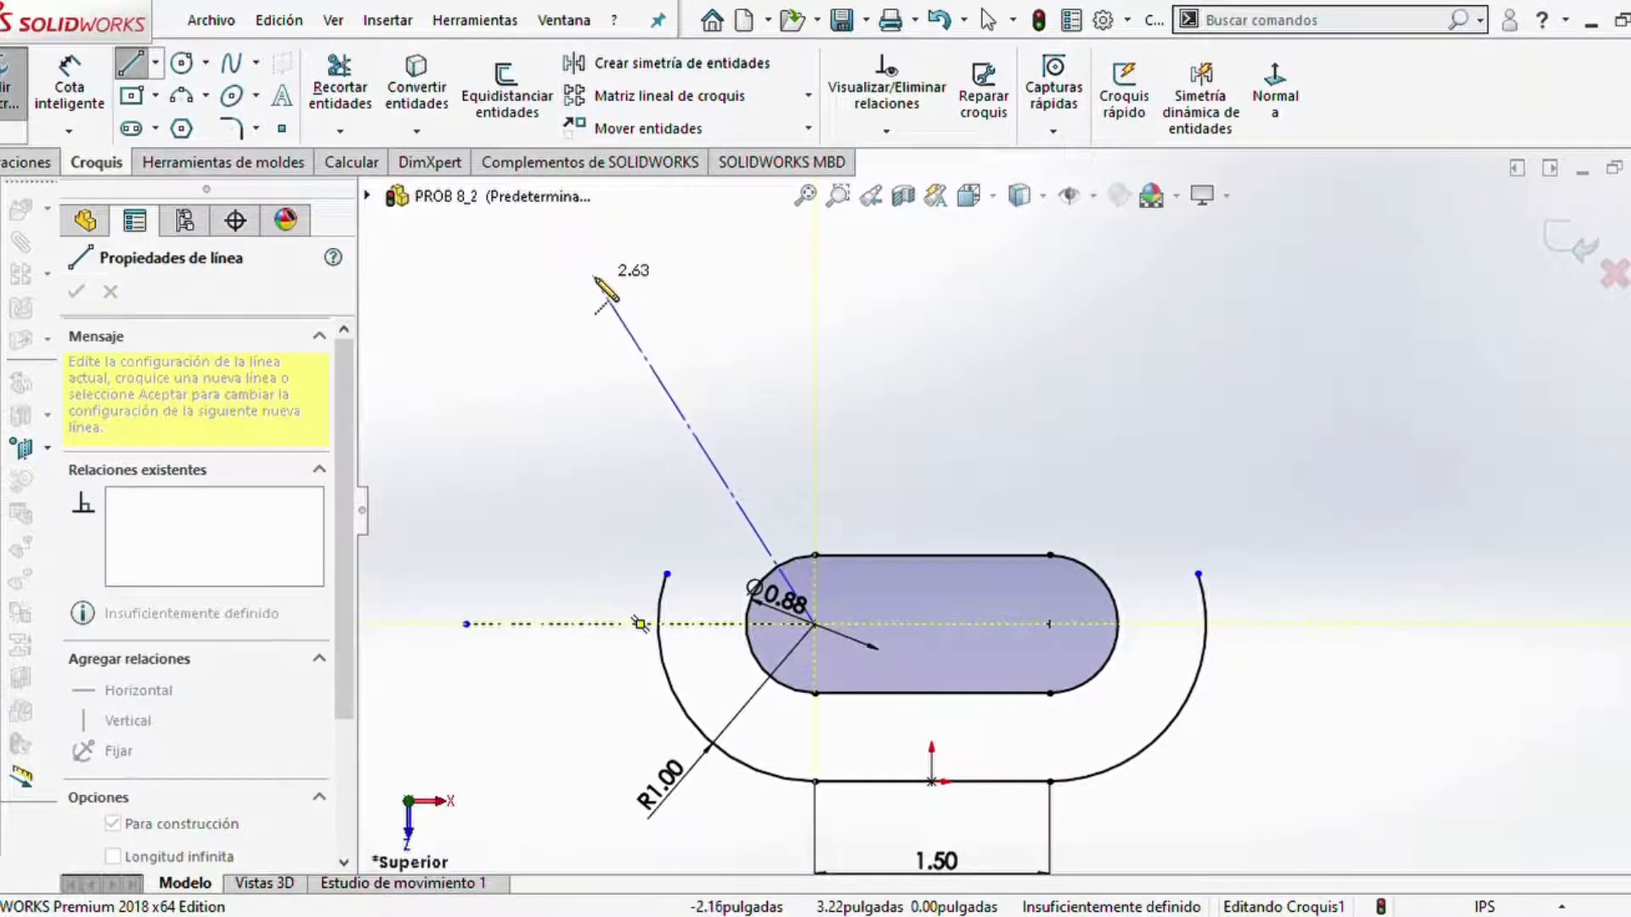
click(593, 273)
key(Escape)
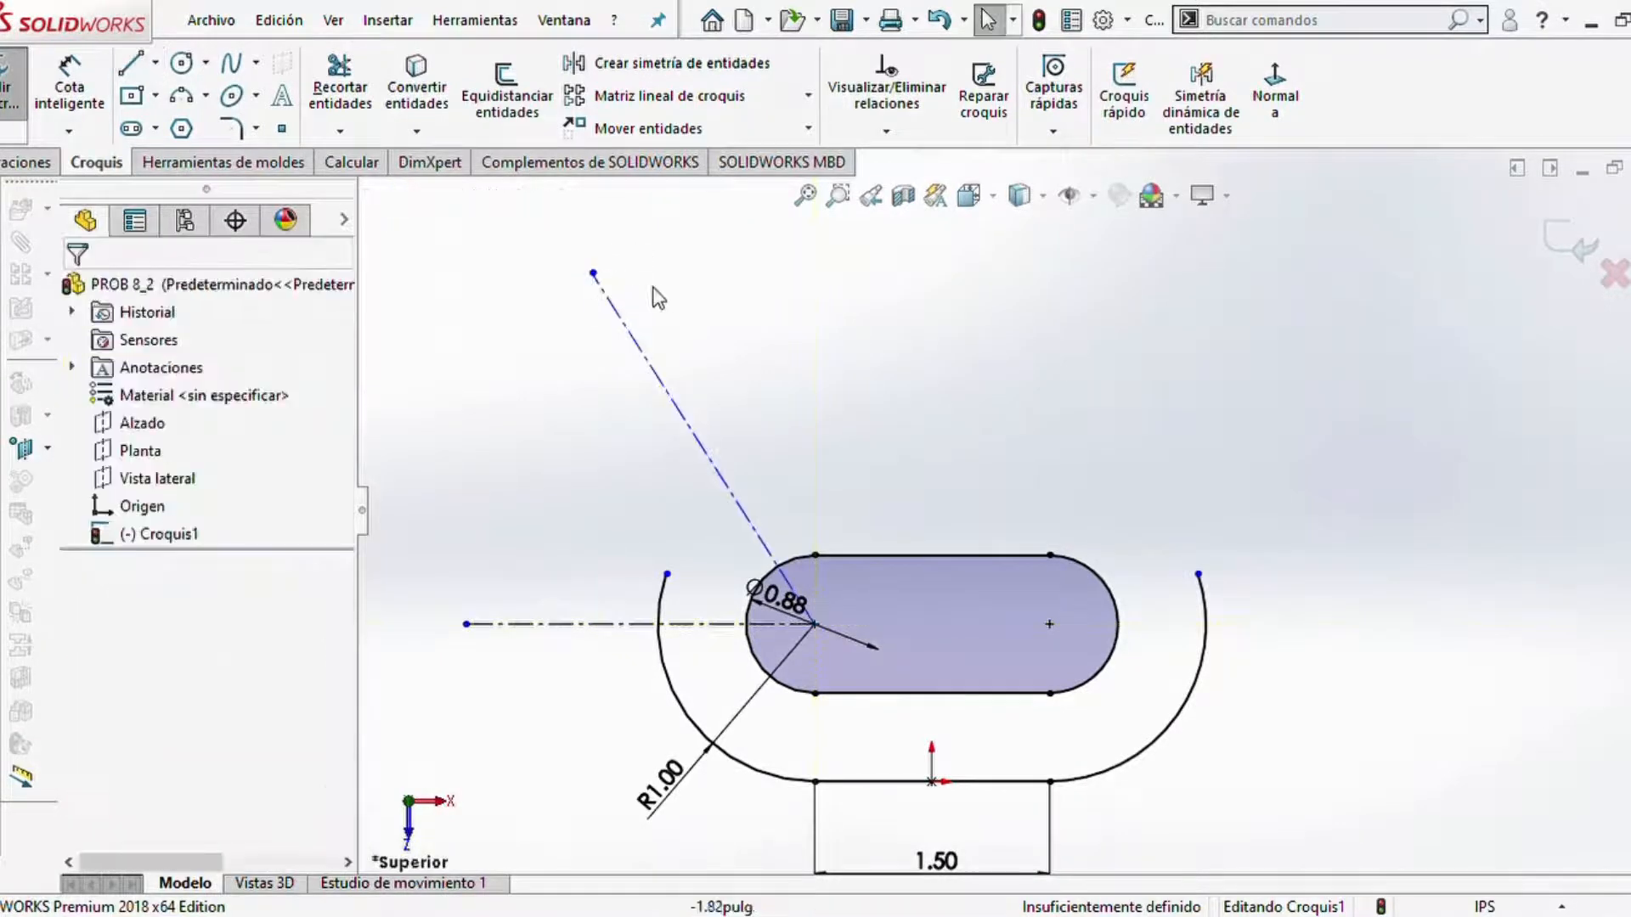
- Draw a vertical construction line from the origin upward through the slot, ending higher than the inclined construction line
click(157, 63)
click(185, 138)
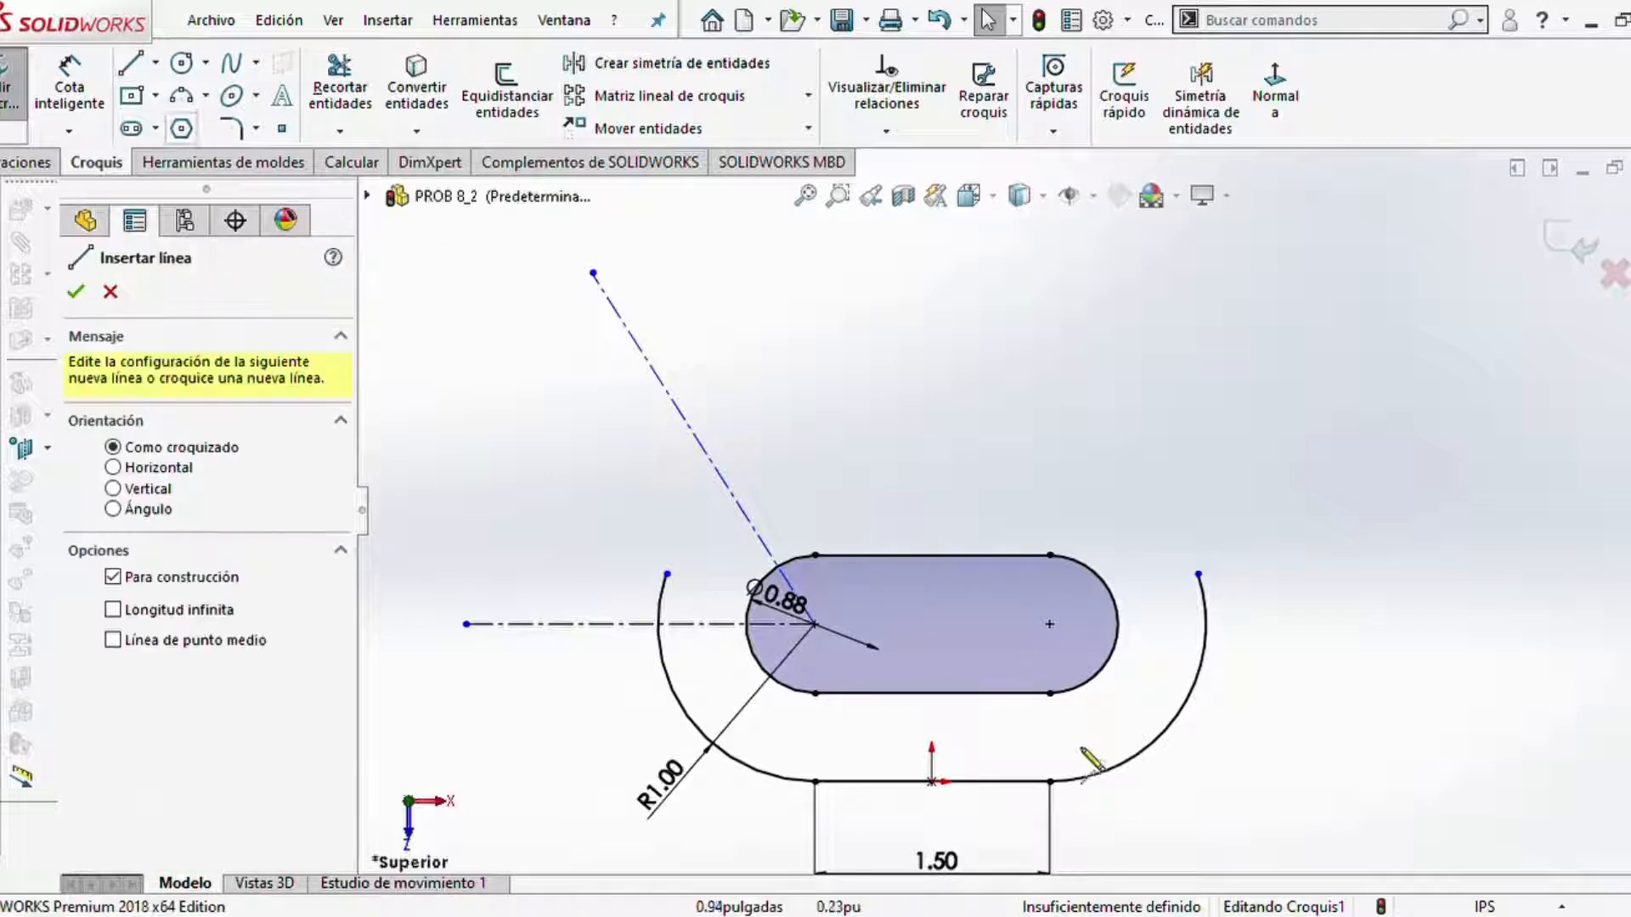
click(932, 781)
scroll(989, 501, up, 1)
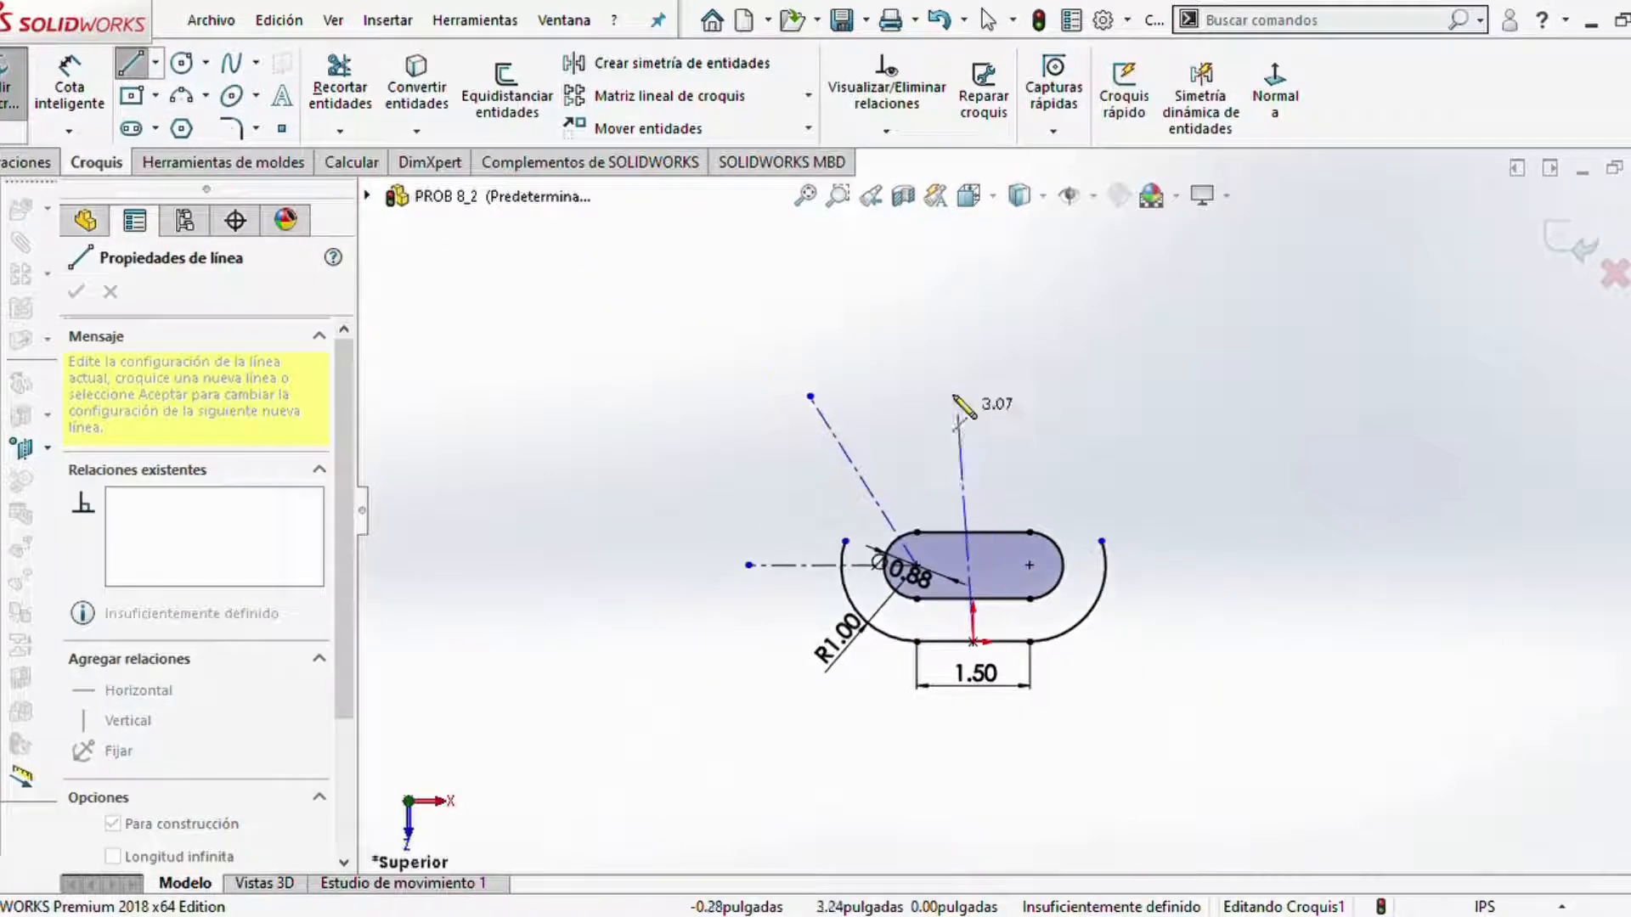
click(974, 299)
key(Escape)
key(Escape)
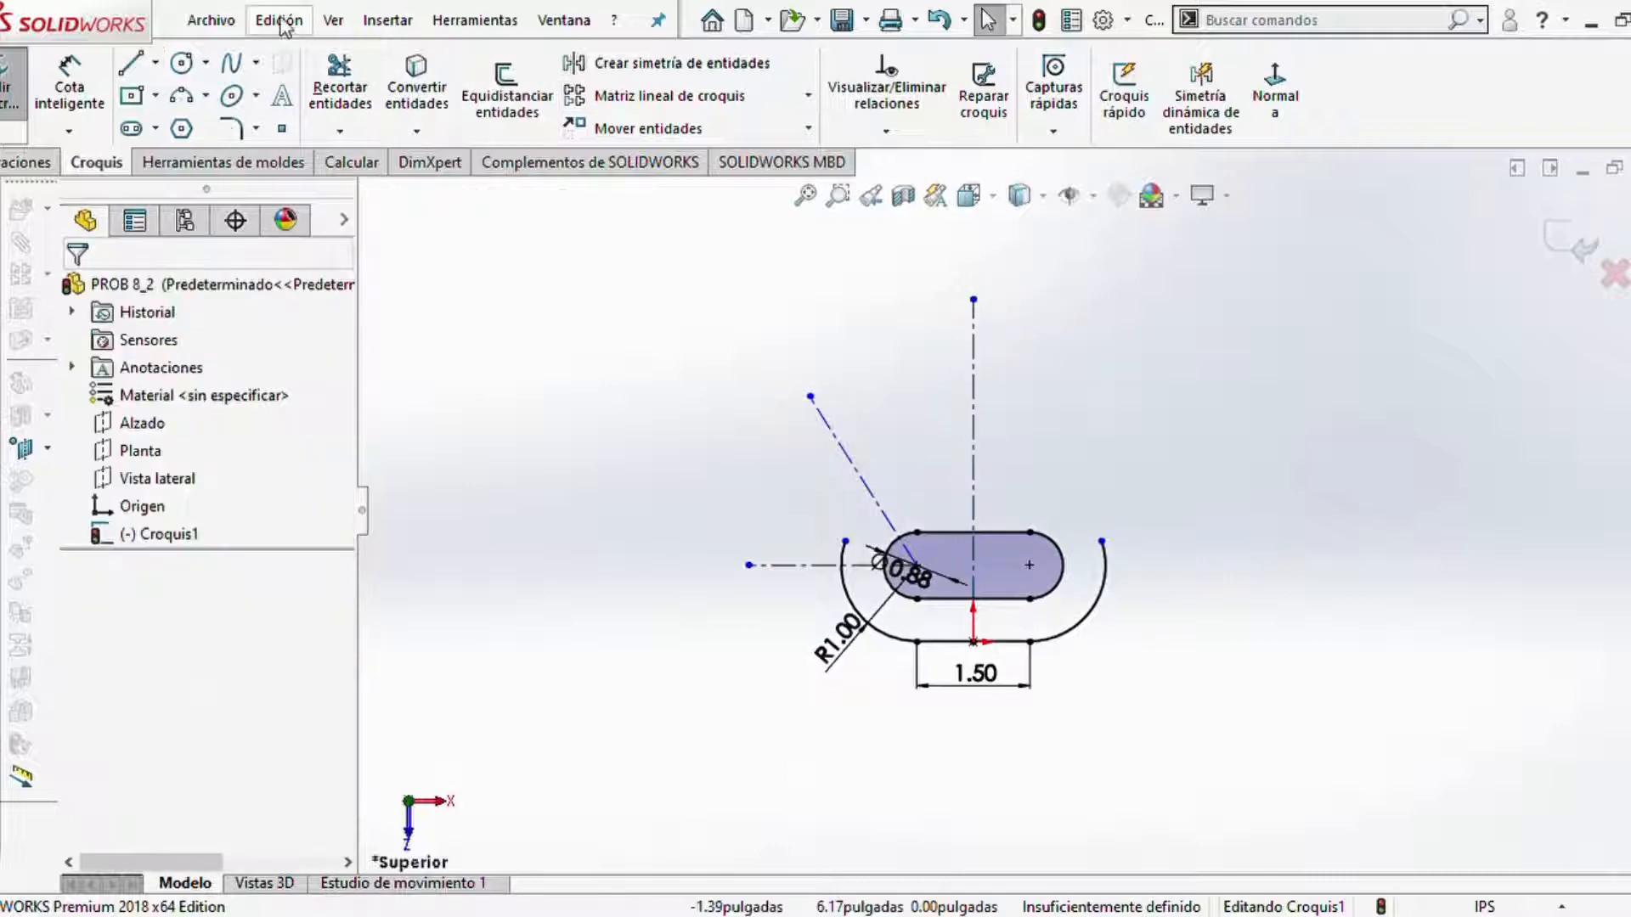
- Draw an inclined construction line about 5.18 in long from the origin toward the upper right
click(157, 64)
click(168, 120)
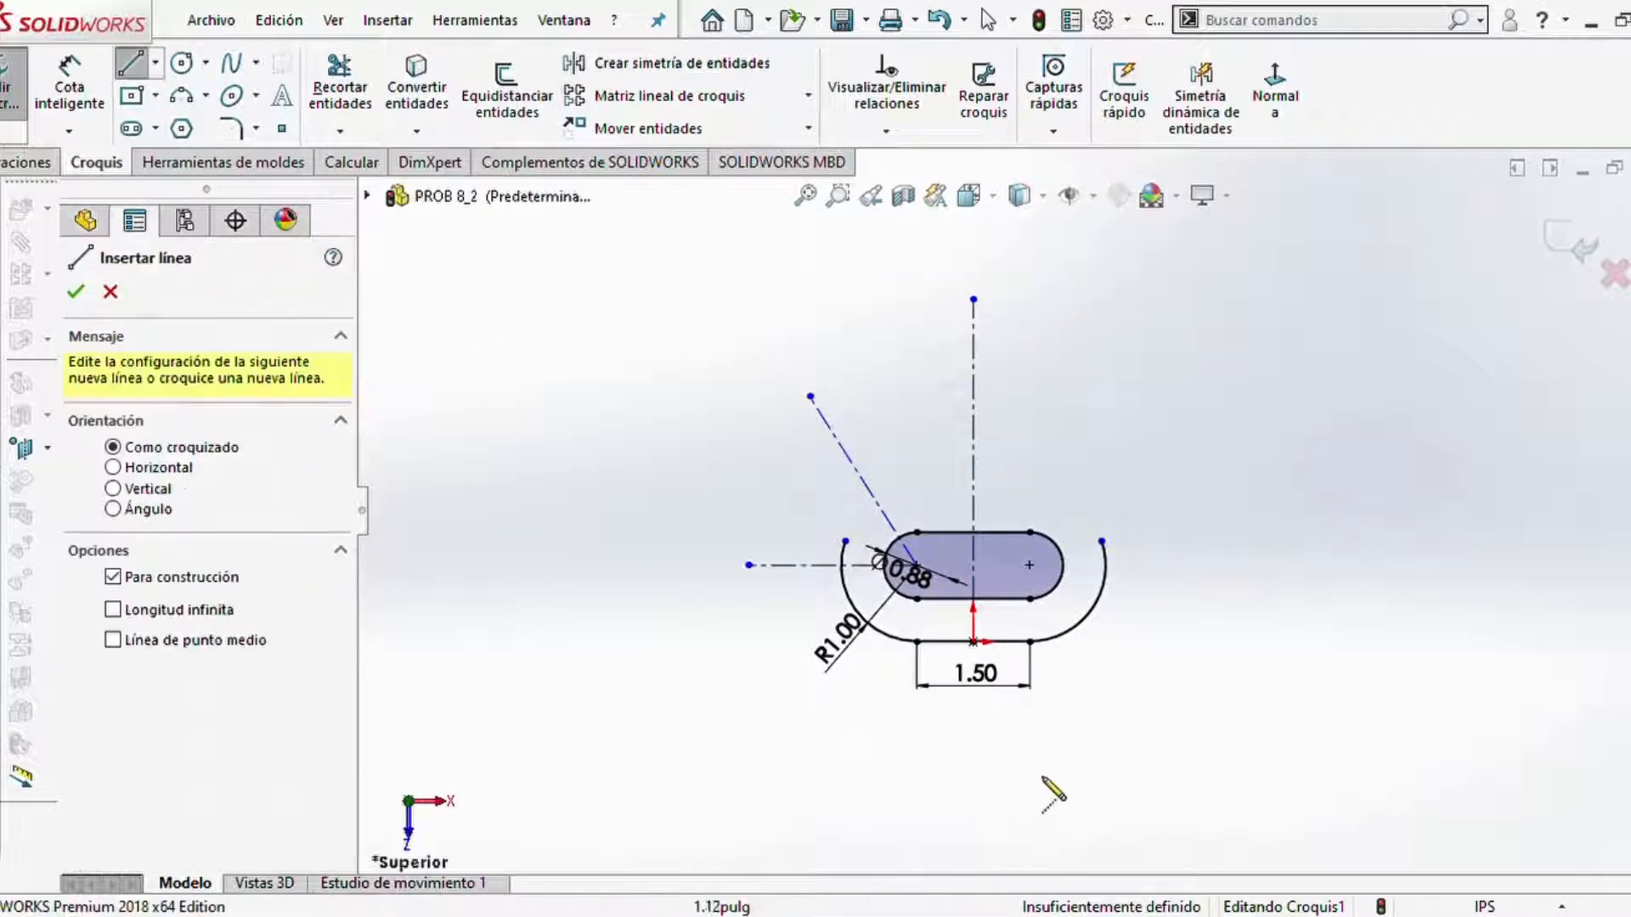
click(974, 642)
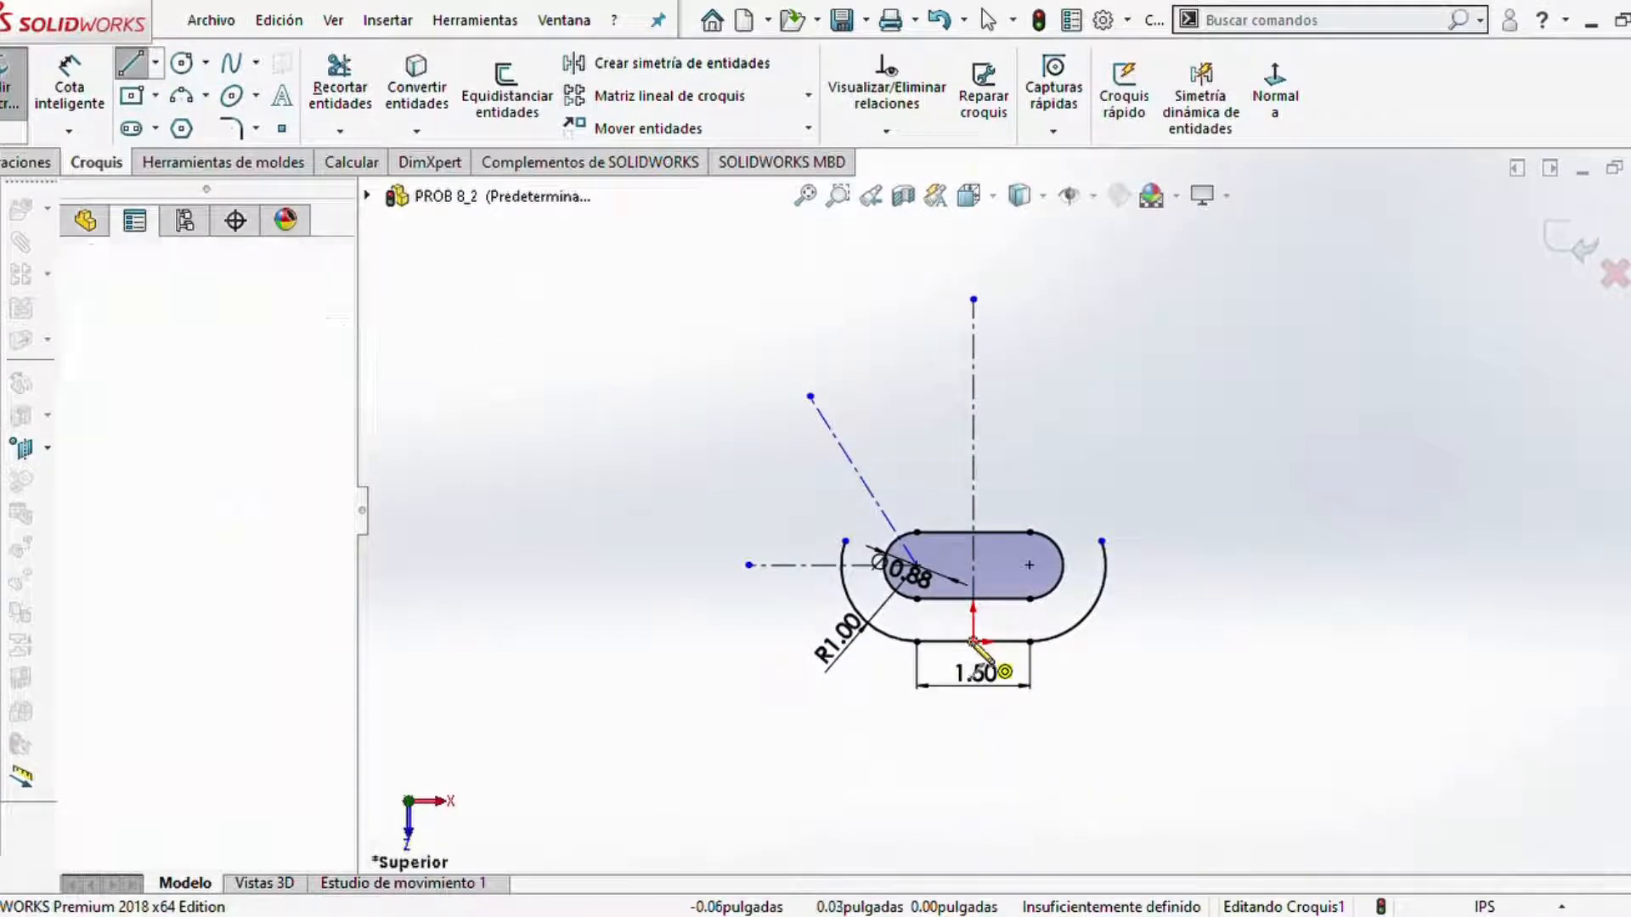
click(1201, 322)
key(Escape)
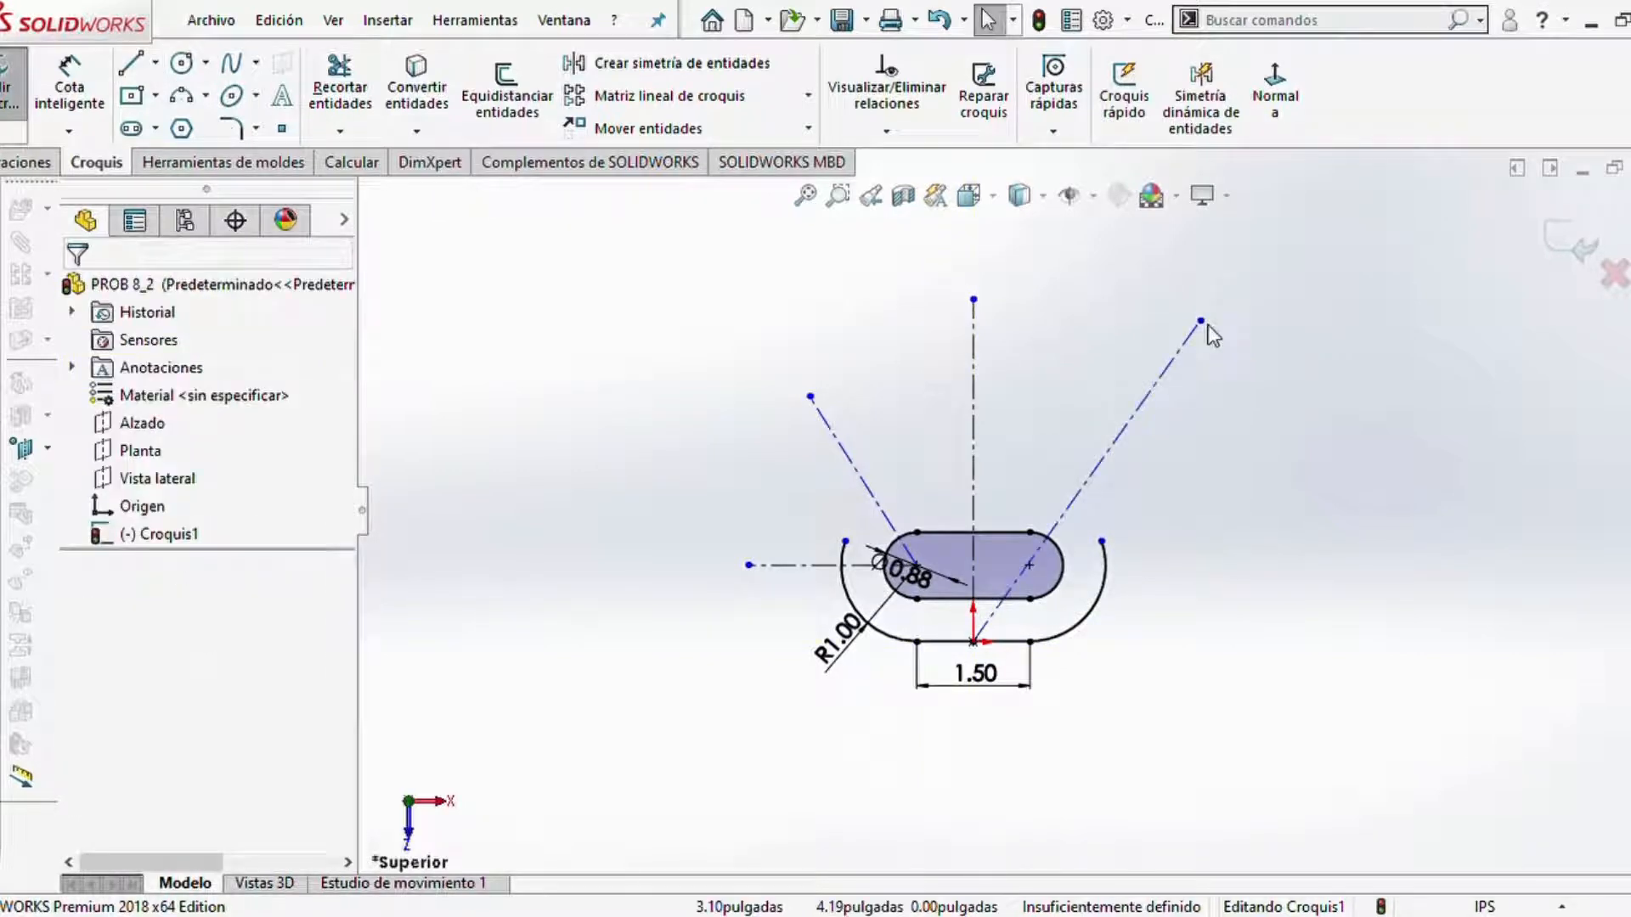
- Dimension the angle between the horizontal and inclined construction lines at the left arc's centre as 60°
click(94, 74)
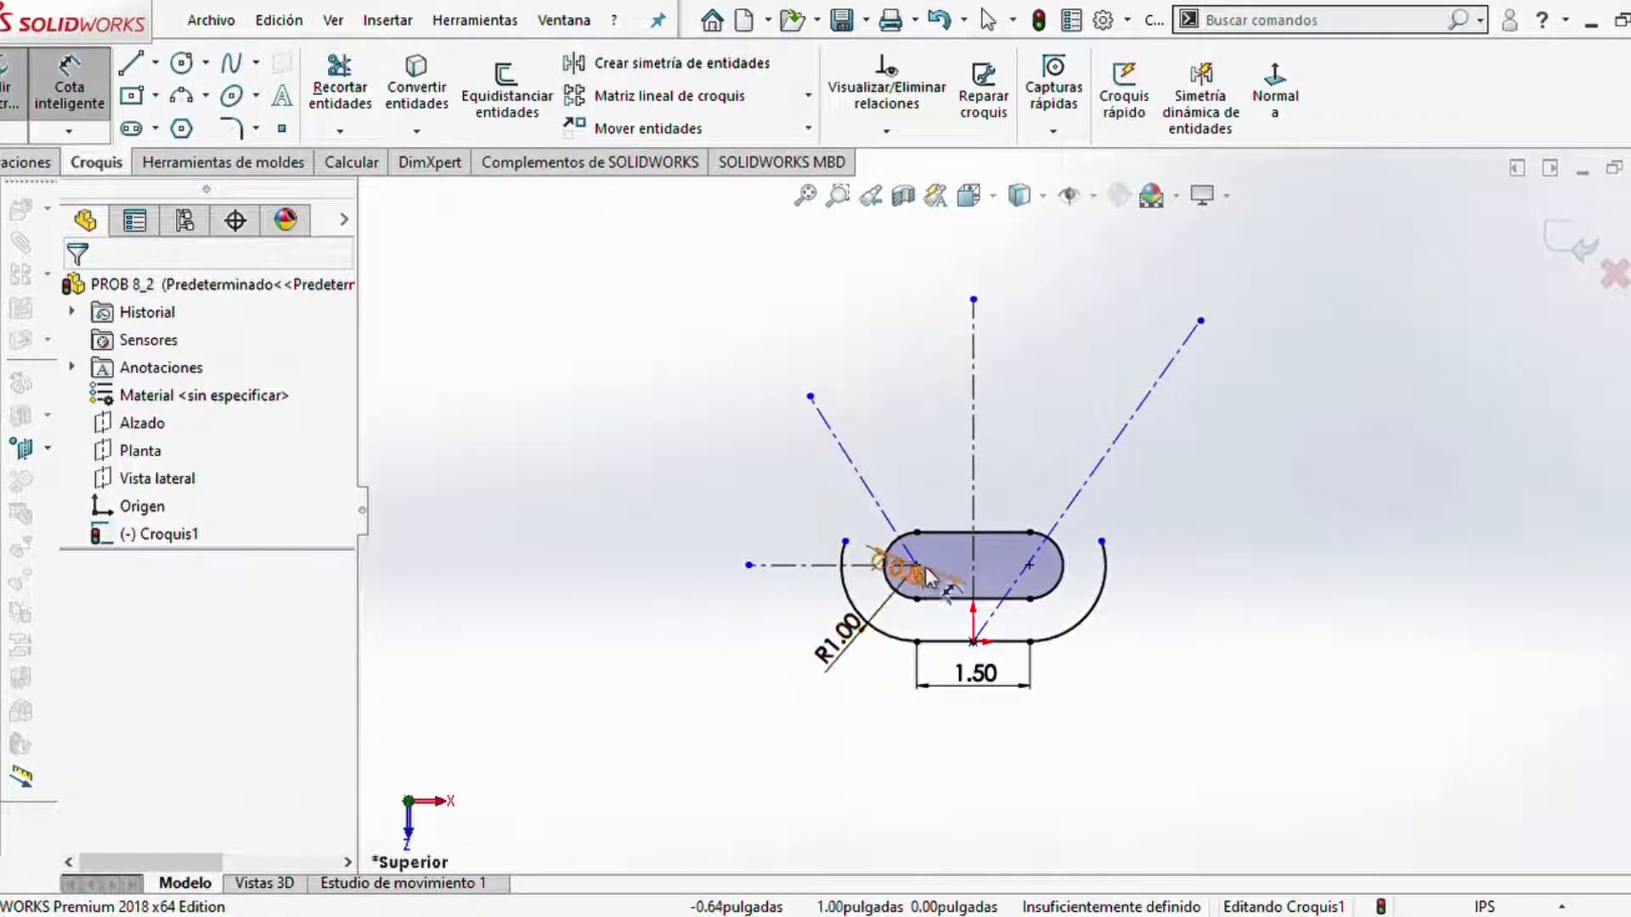
scroll(932, 552, down, 3)
scroll(939, 505, down, 1)
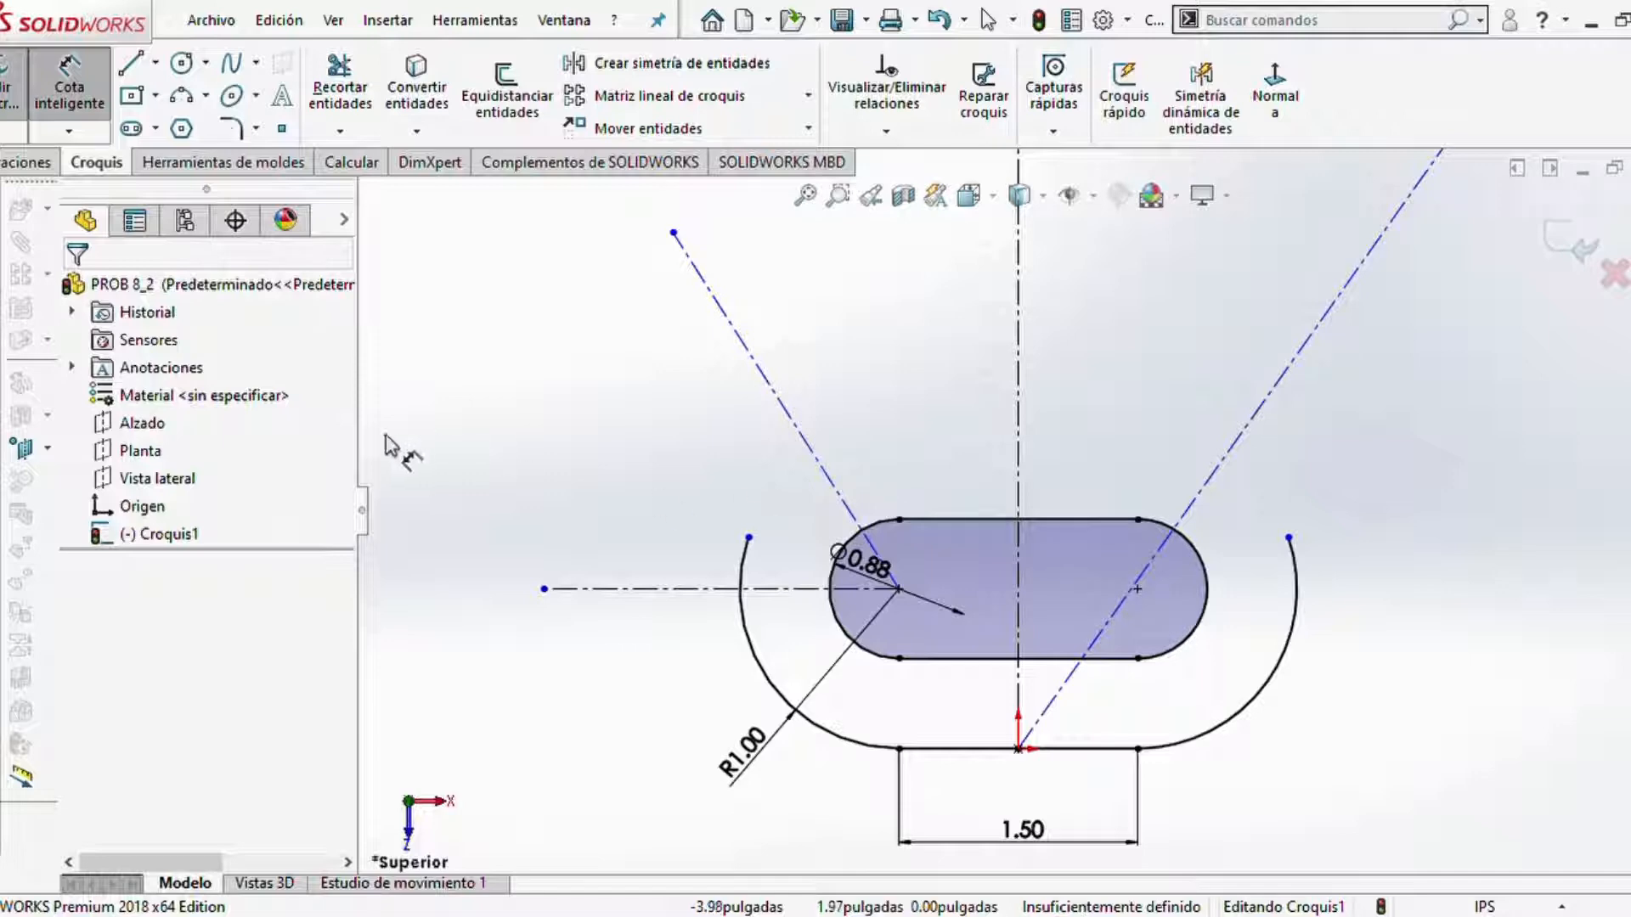
click(626, 589)
click(774, 401)
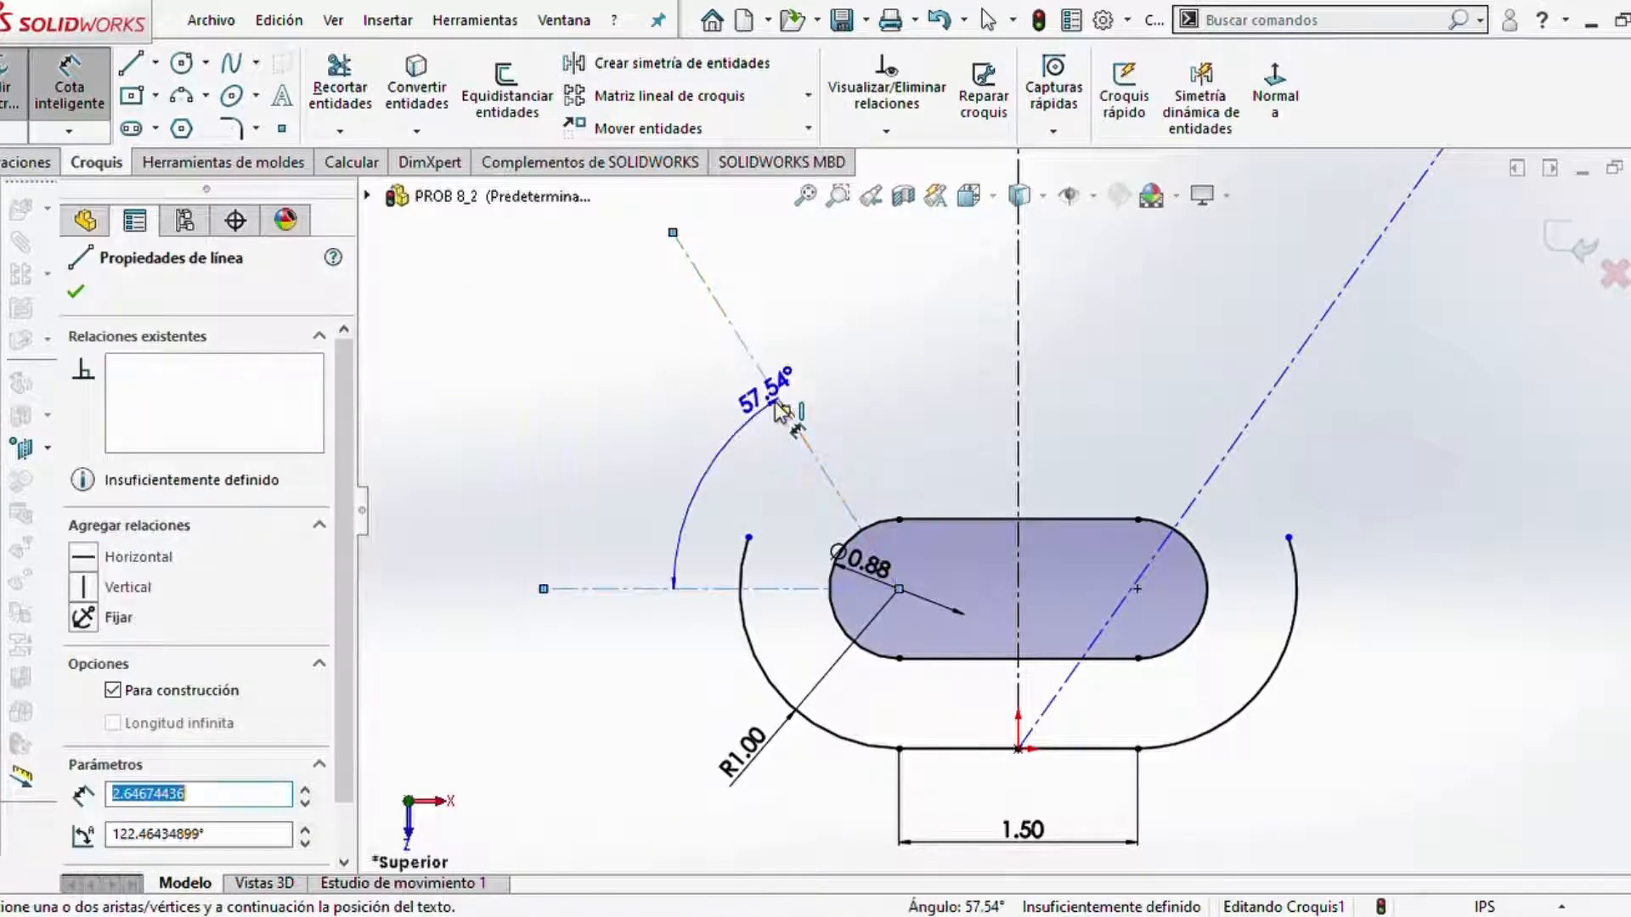
click(691, 500)
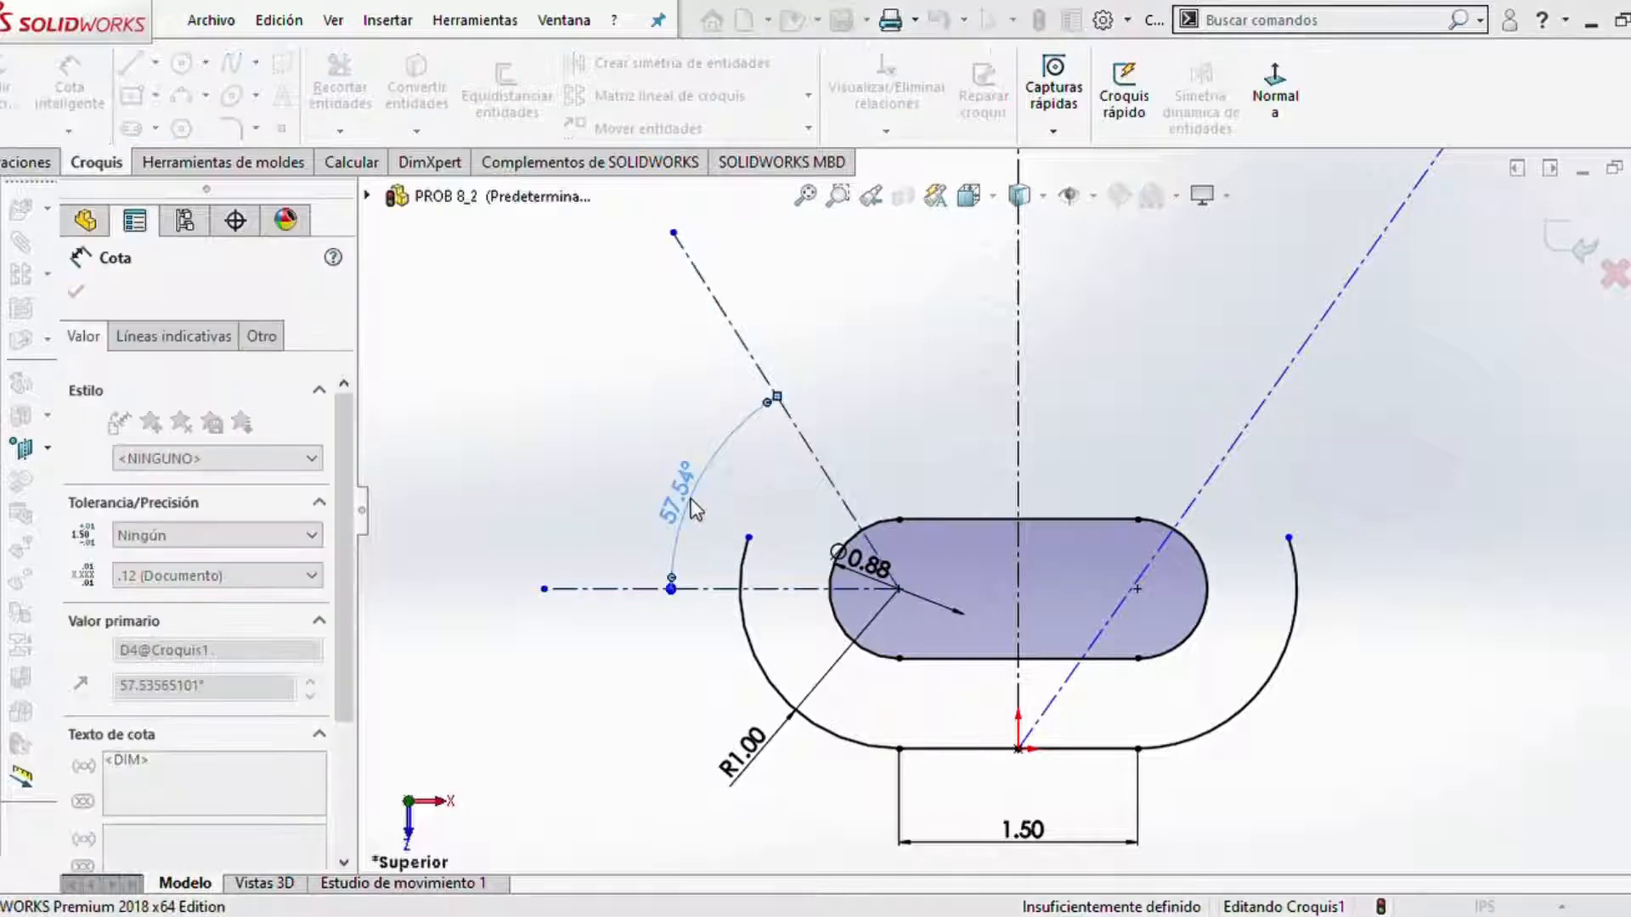
text(60)
key(Return)
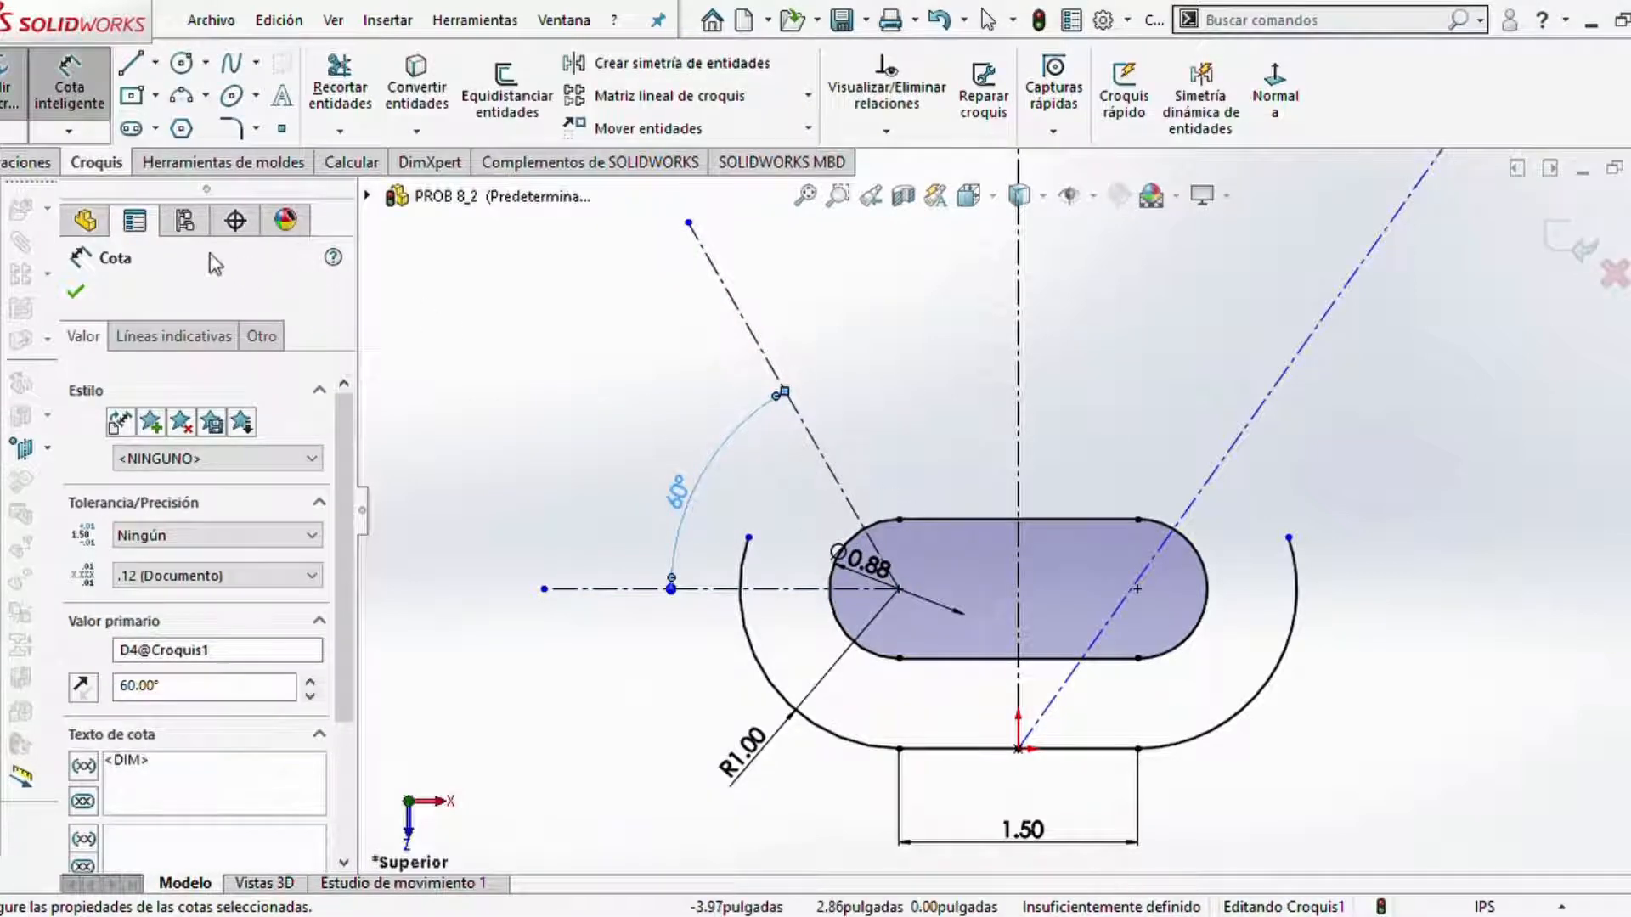
scroll(1191, 415, up, 1)
scroll(1189, 415, down, 1)
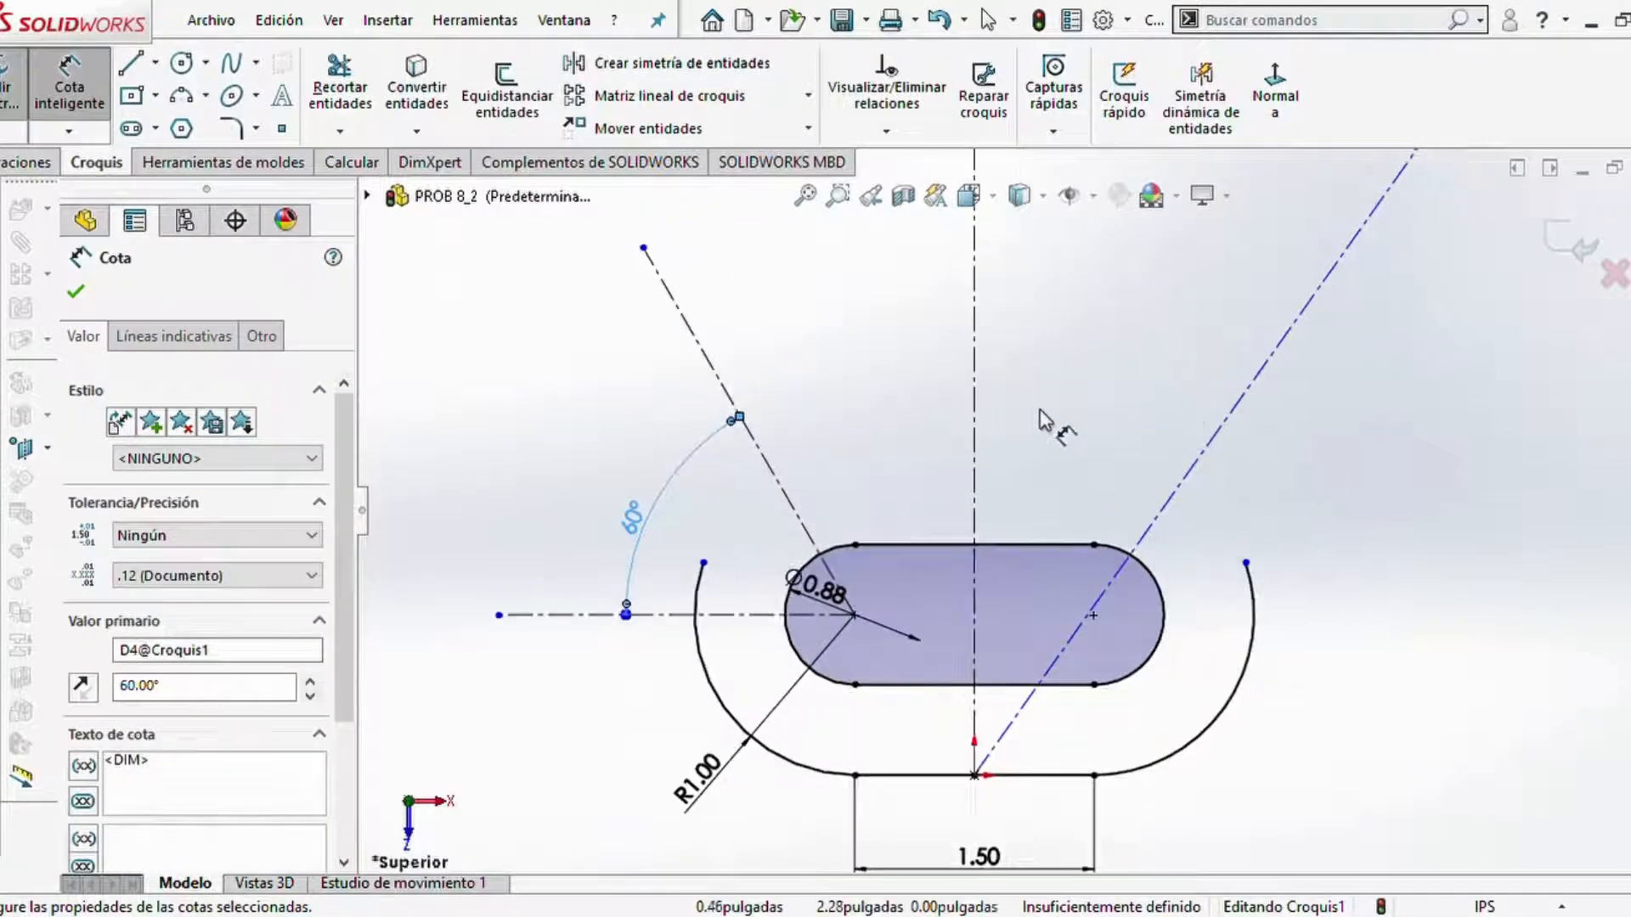
key(Escape)
click(1212, 444)
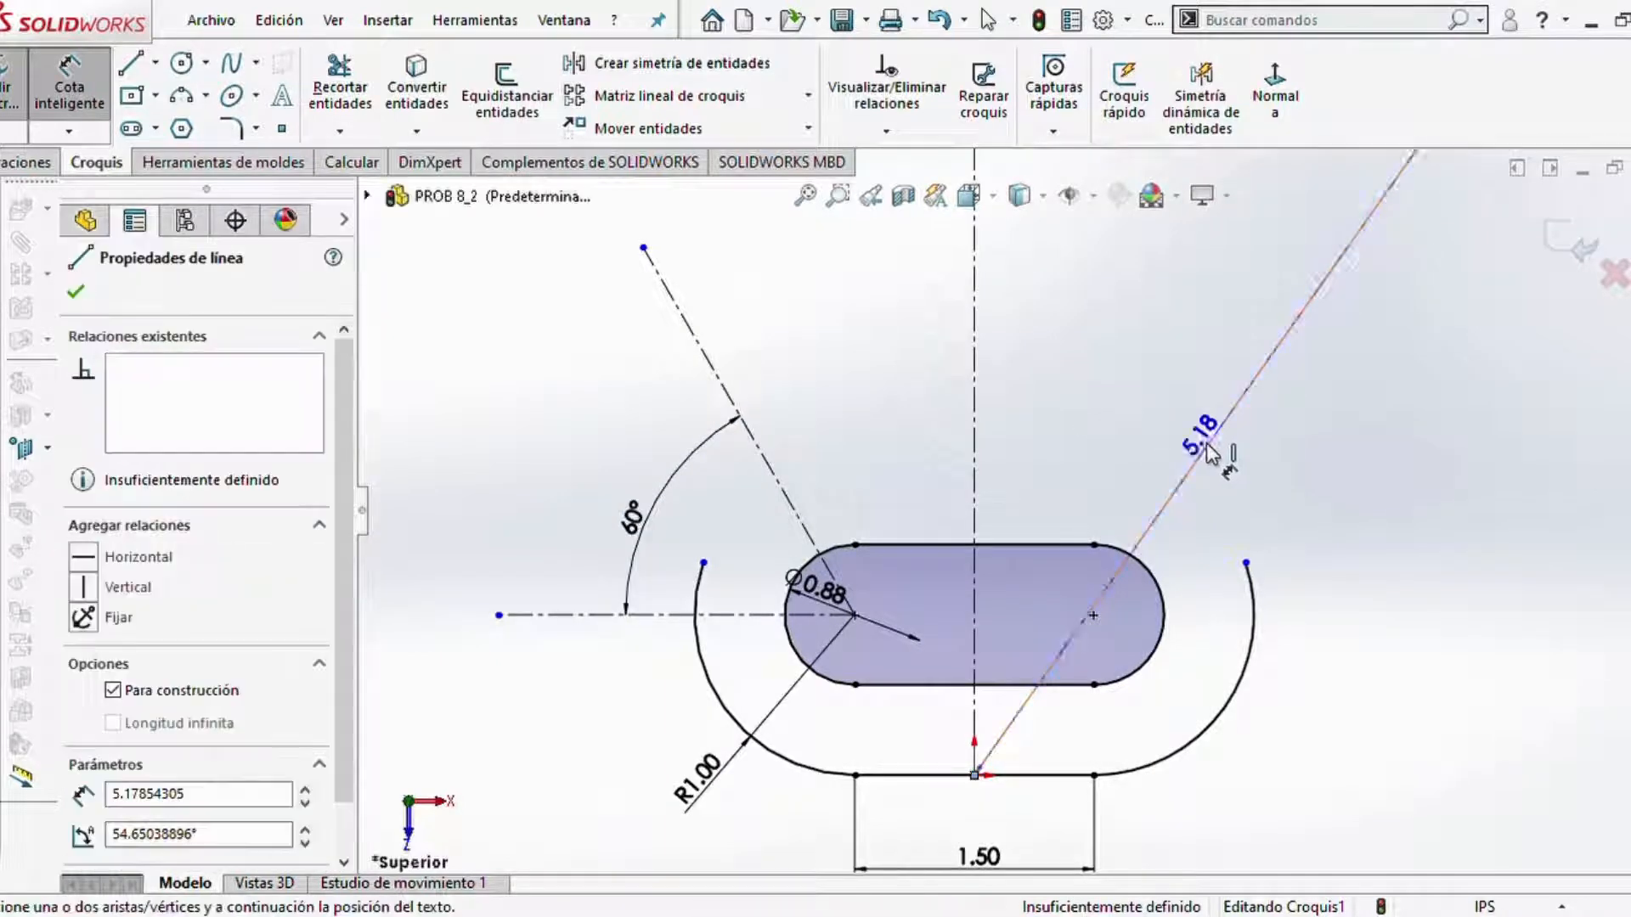
key(Escape)
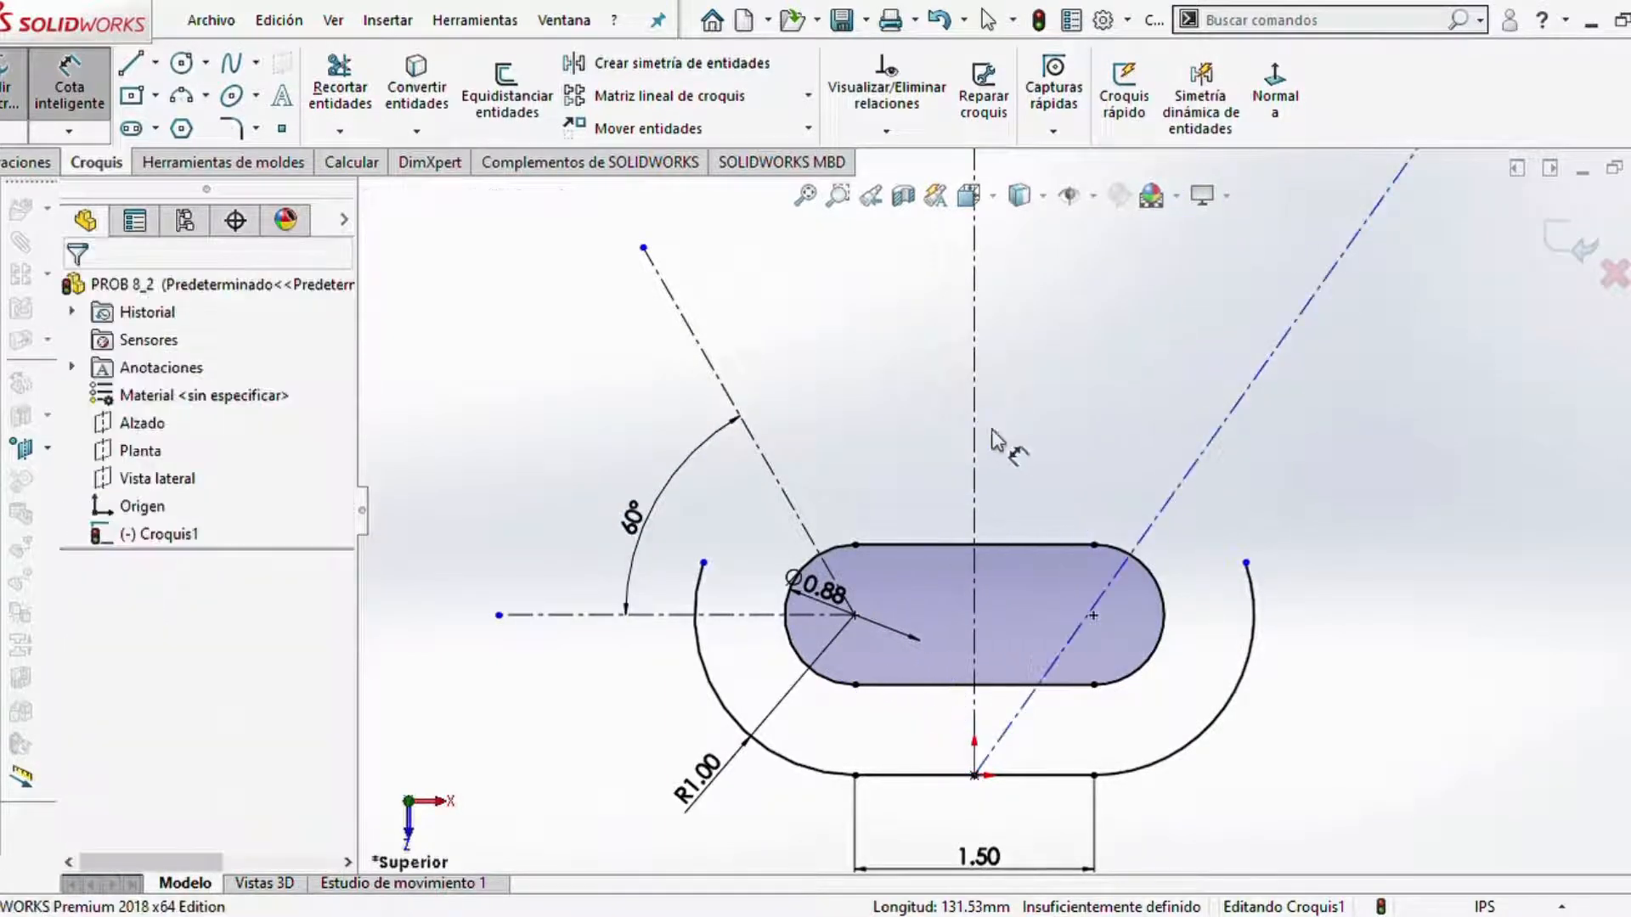
key(Escape)
- Dimension the angle between the vertical construction line and the inclined line from the origin as 30°
click(69, 89)
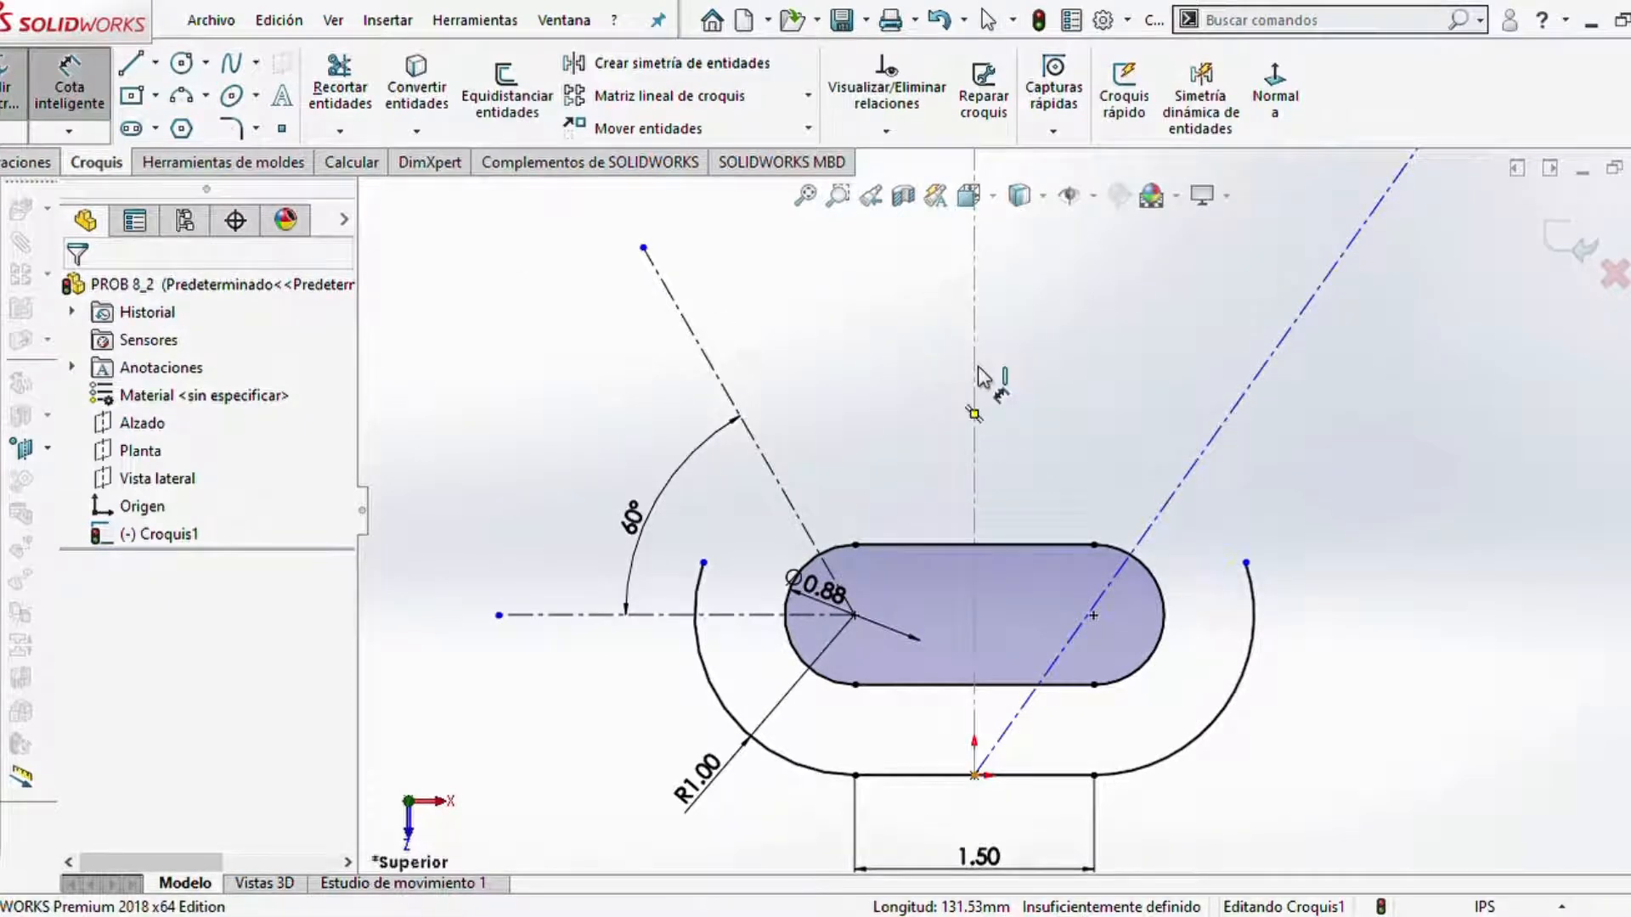
click(975, 406)
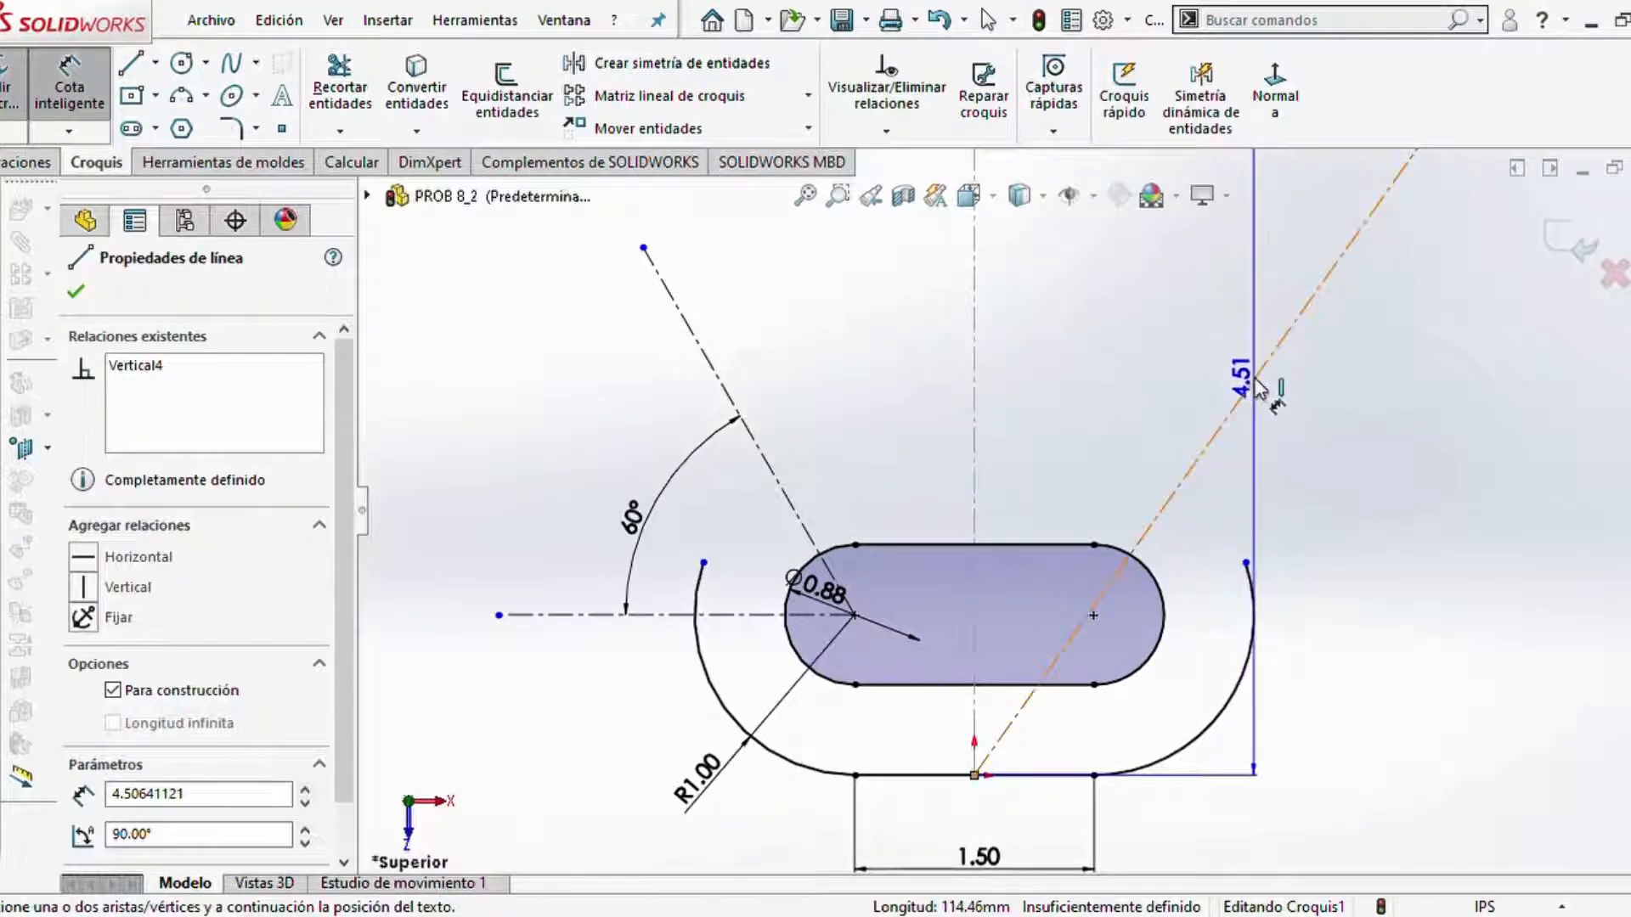
click(1252, 384)
click(1057, 398)
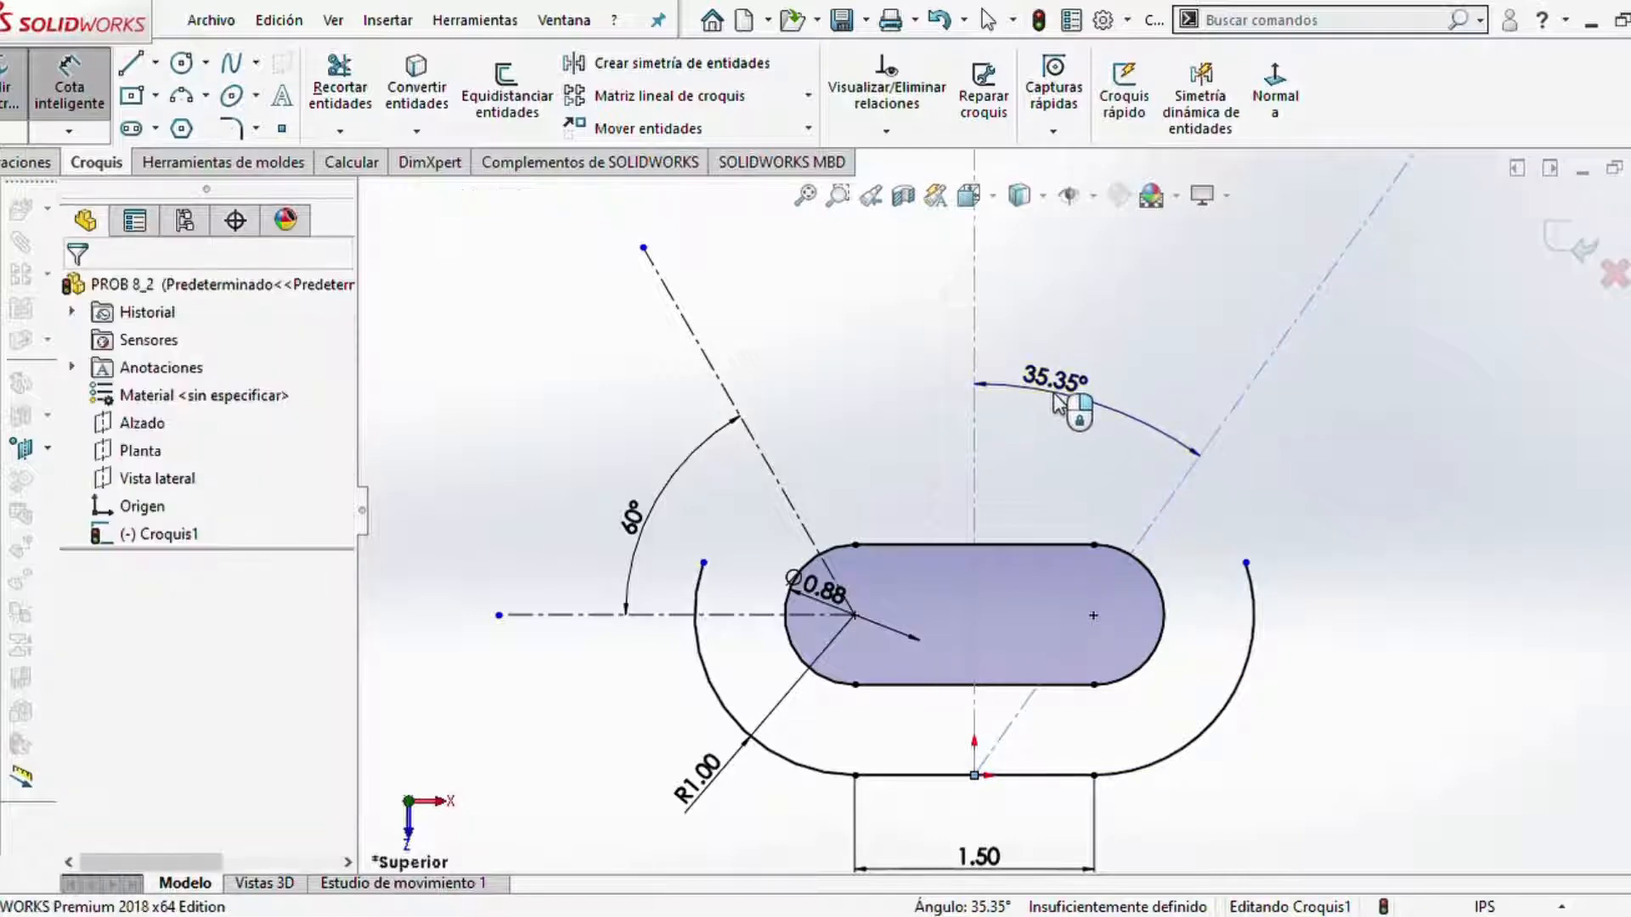
text(30)
key(Return)
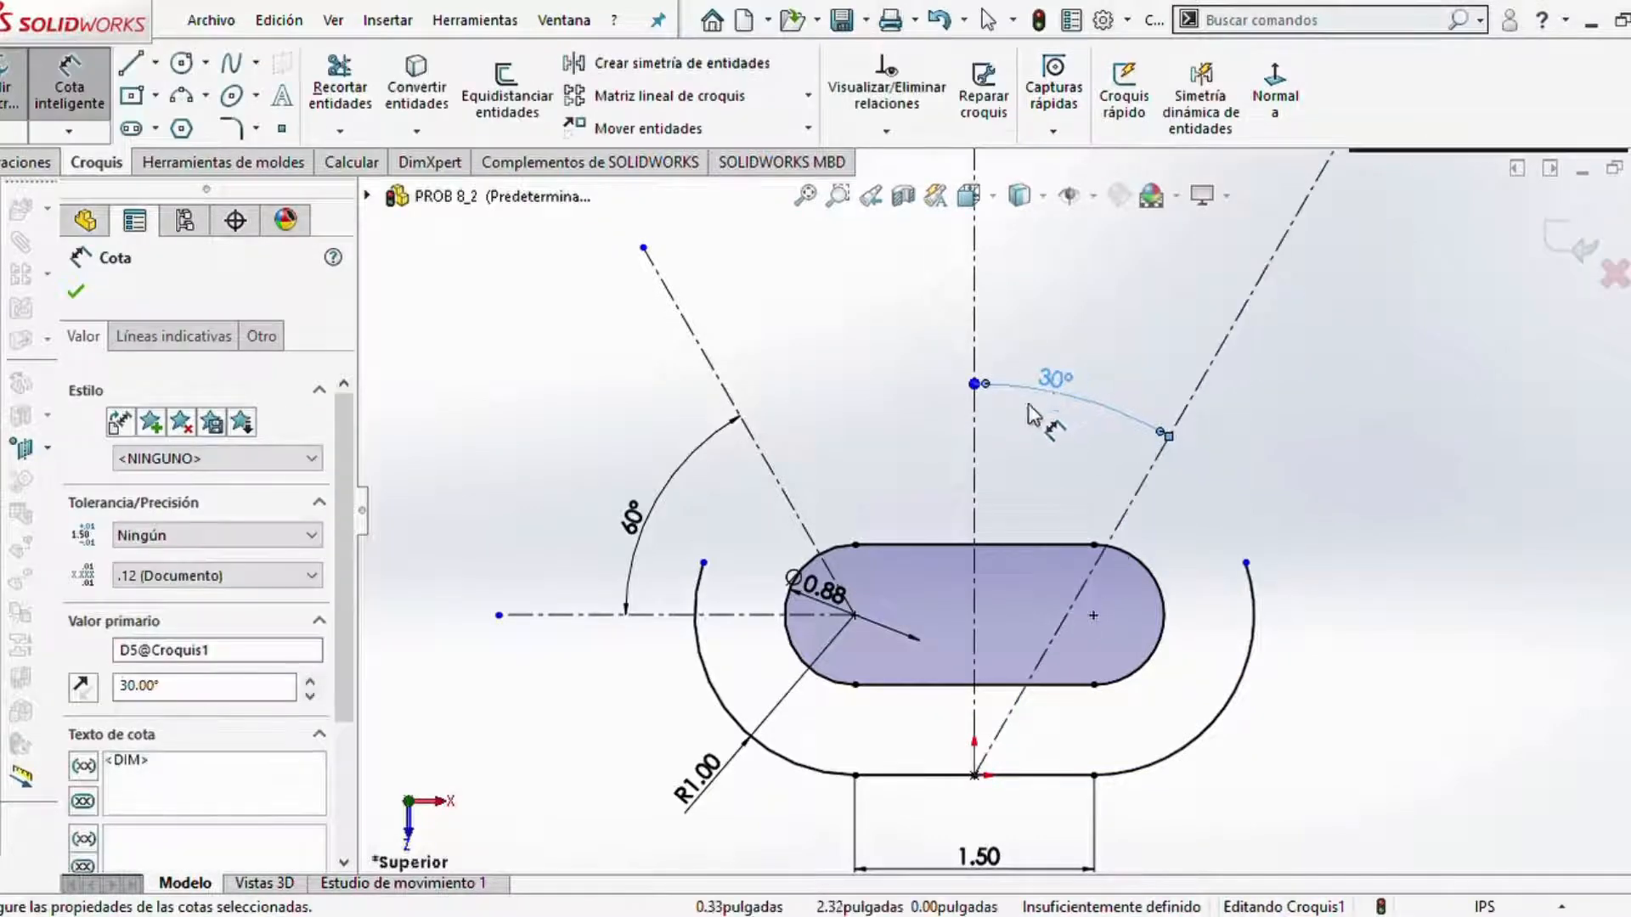
- Stretch the left inclined and horizontal construction lines outward from their free ends, ending the horizontal one at about X -3.68 in
scroll(1059, 399, up, 5)
scroll(1091, 409, down, 3)
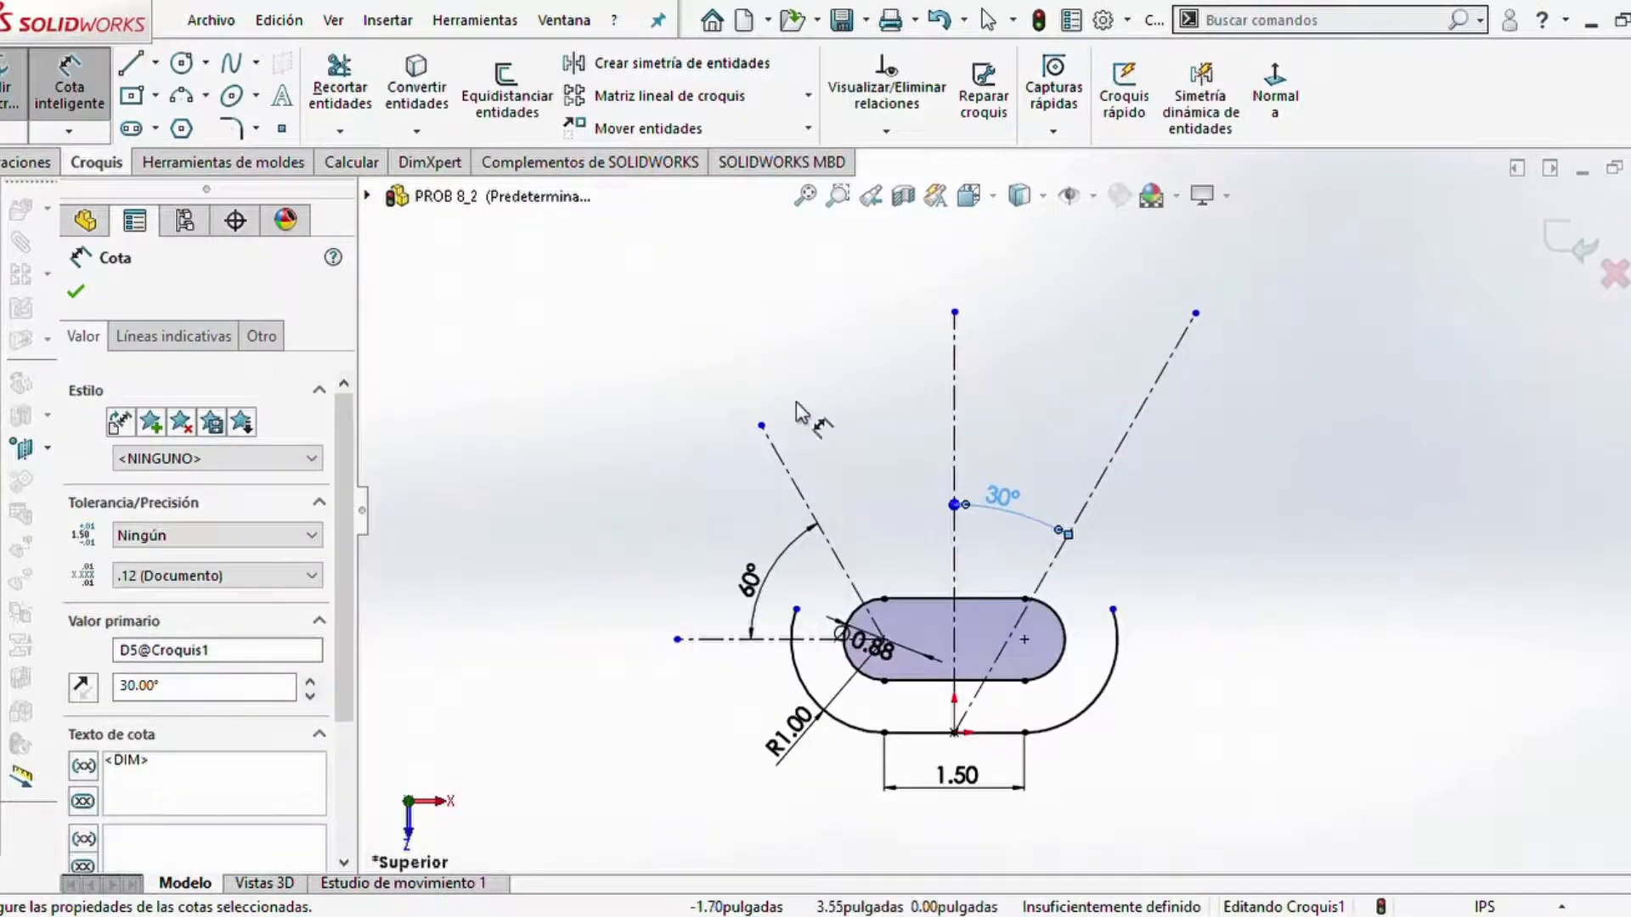
key(Escape)
drag(760, 427, 713, 390)
drag(677, 639, 612, 639)
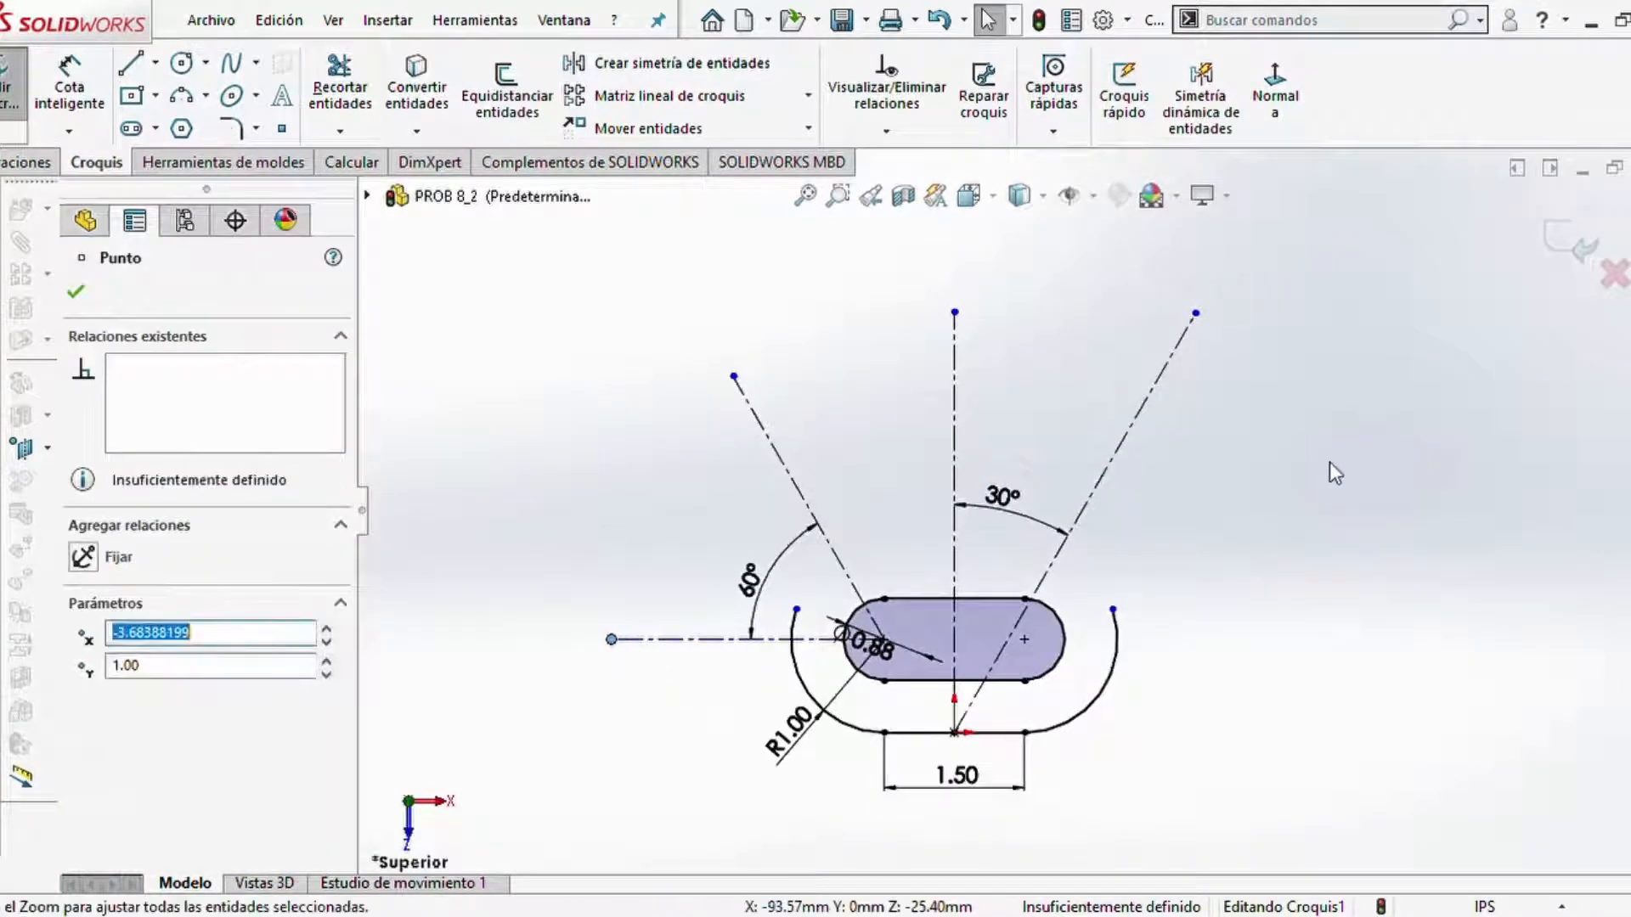
click(1319, 480)
scroll(1319, 484, down, 1)
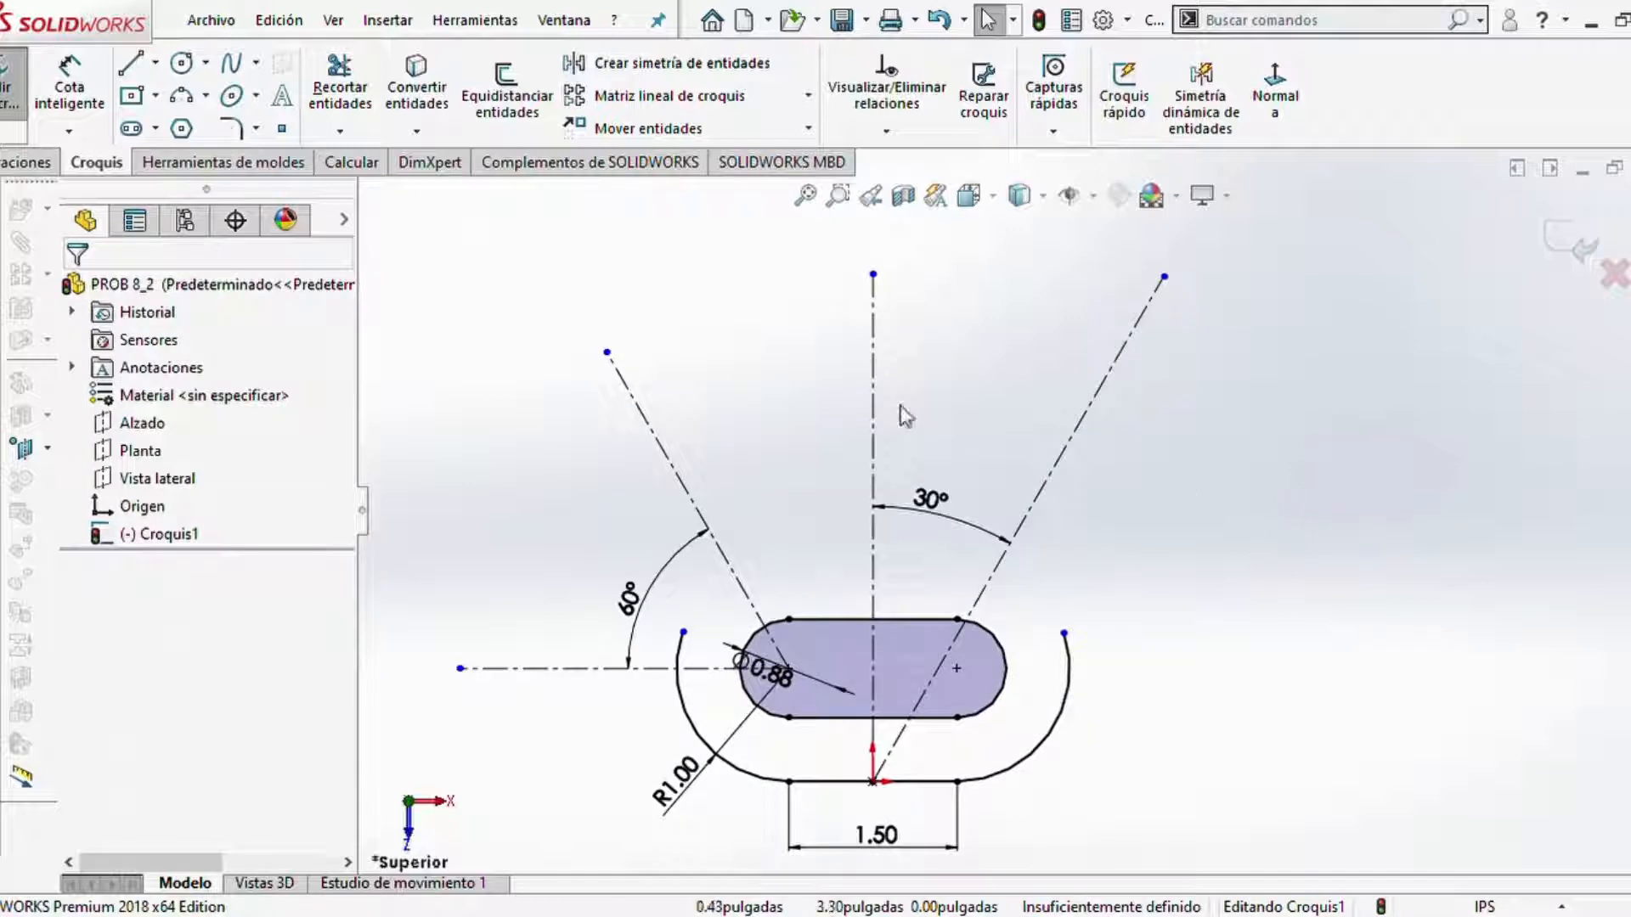
- Draw a circle about 7.25 in in diameter centred on the origin, crossing all the construction lines
click(187, 64)
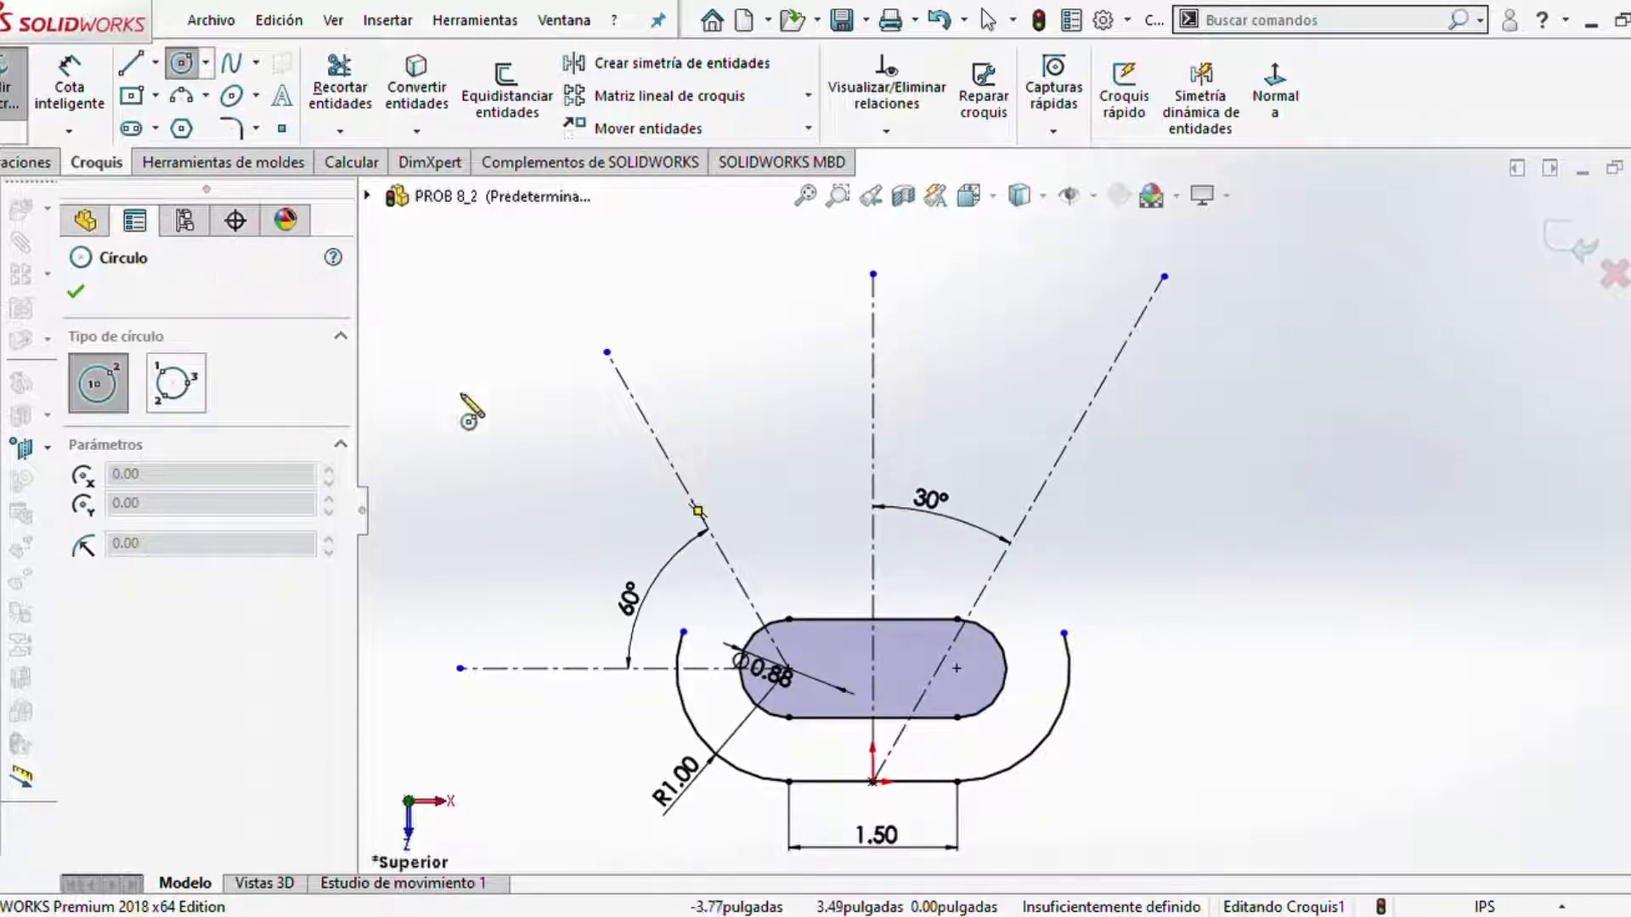
key(Escape)
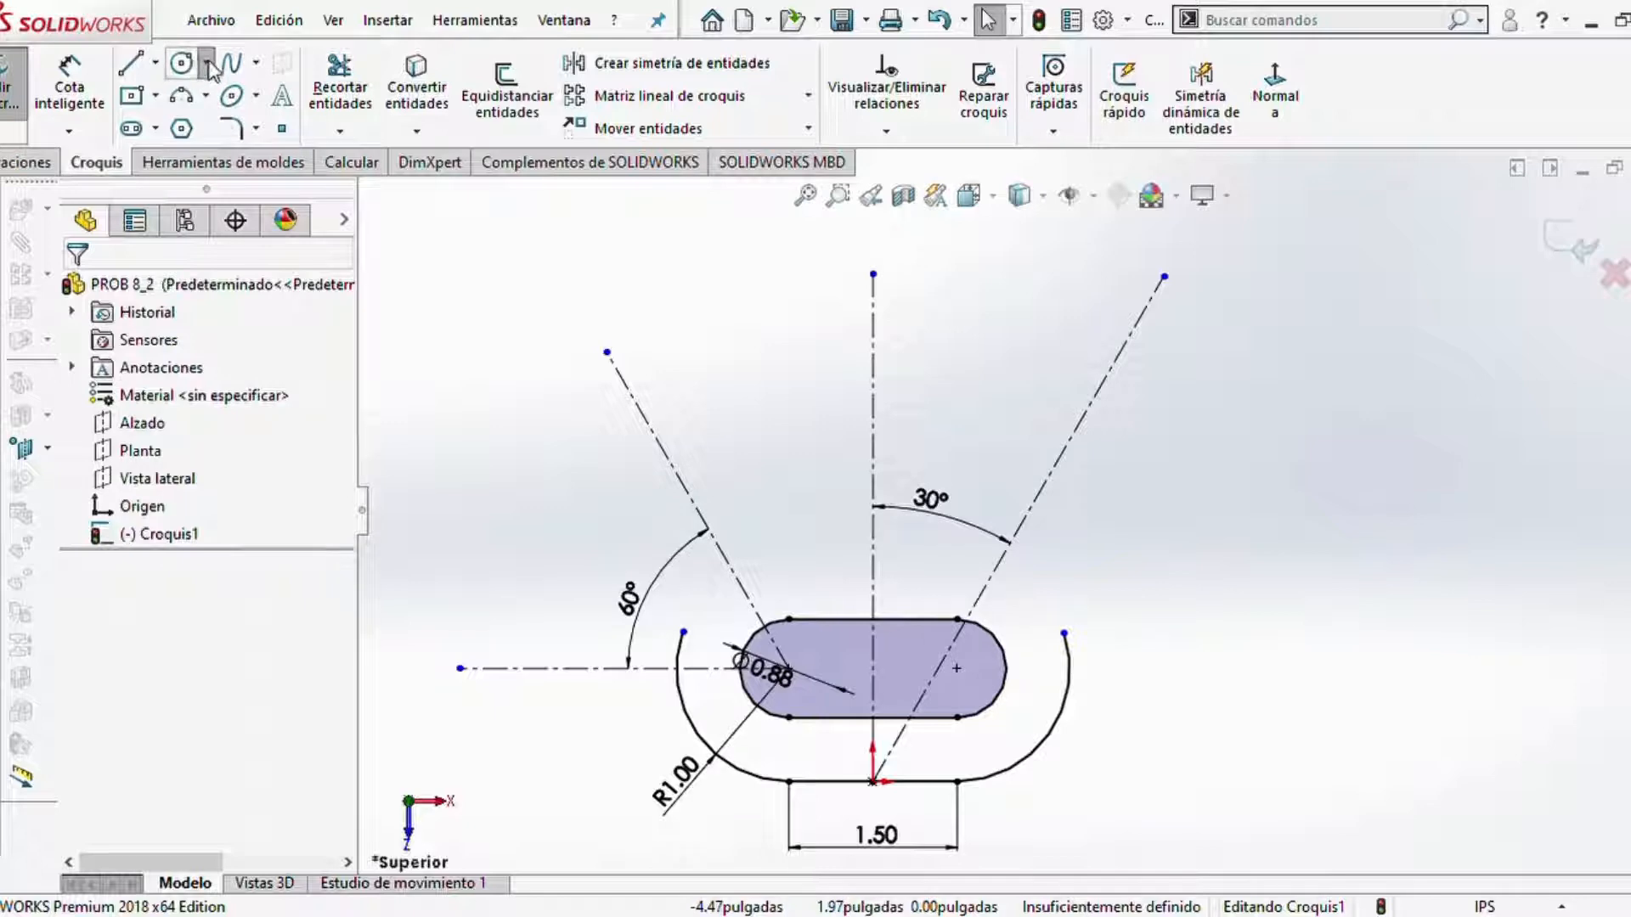
click(181, 62)
click(872, 780)
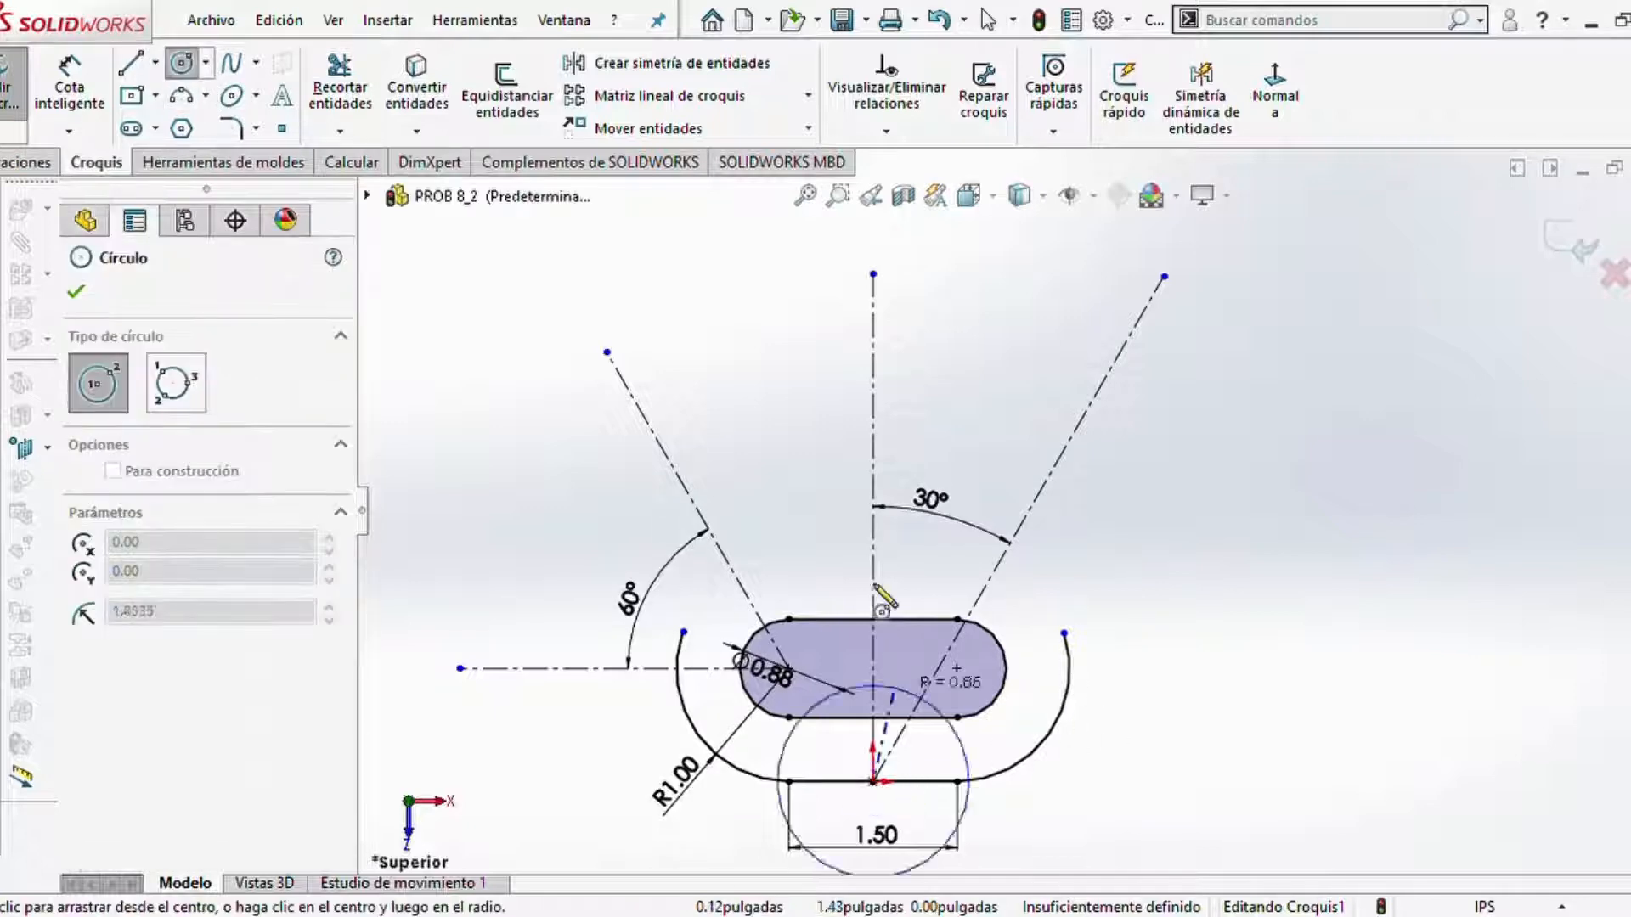
click(873, 372)
key(Escape)
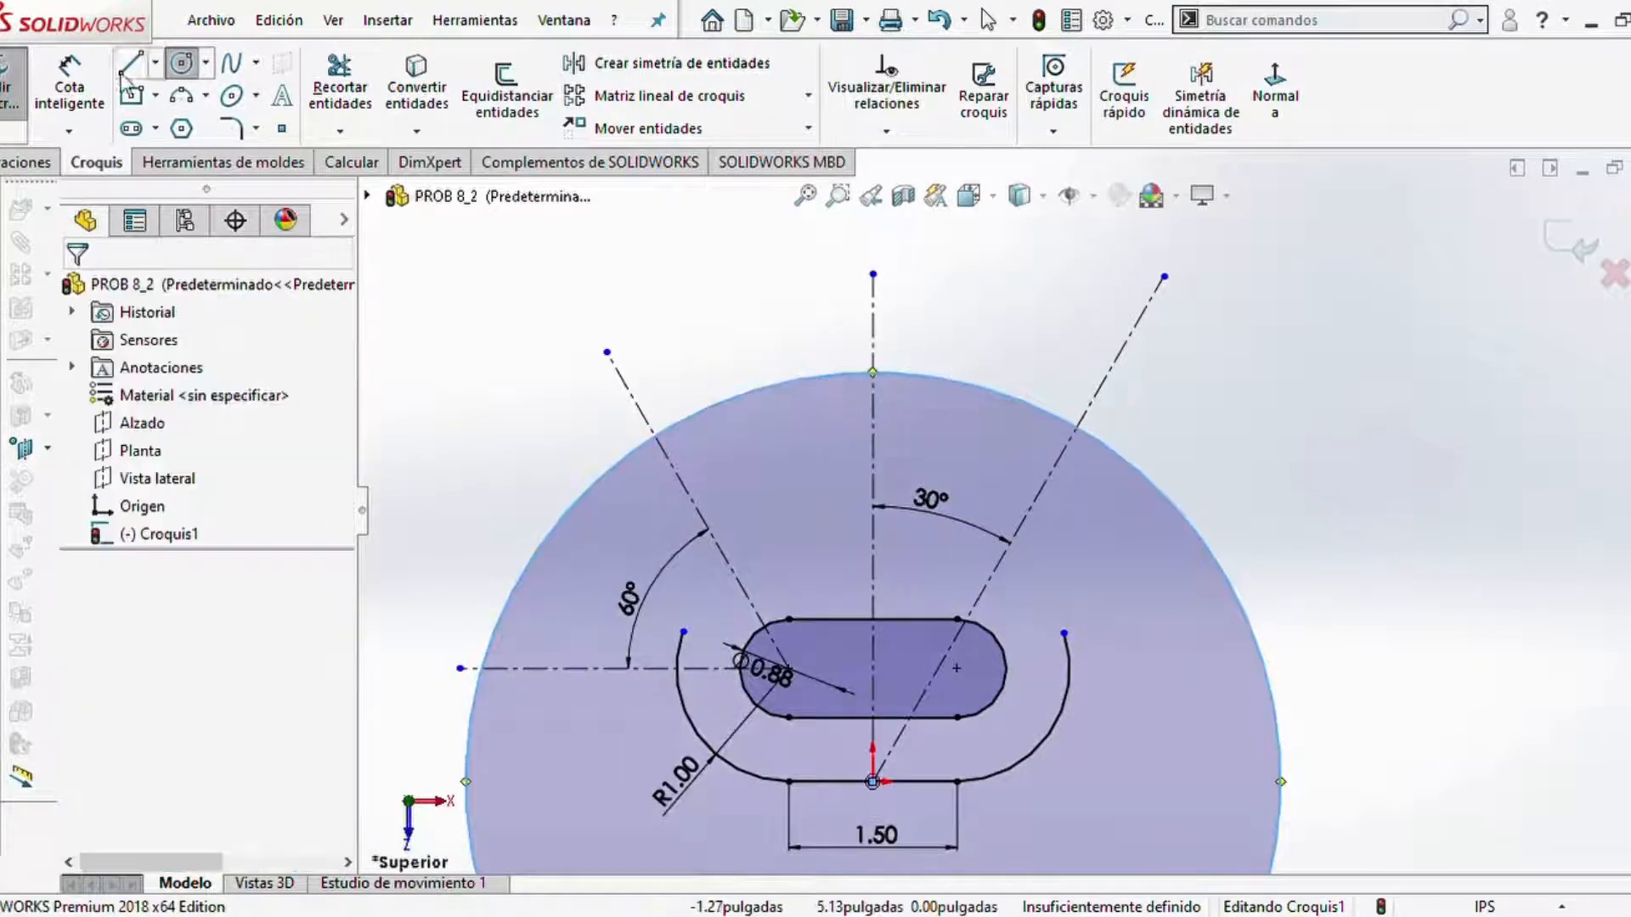
- Dimension the large circle centred on the origin with a diameter of 7.5 in
click(70, 85)
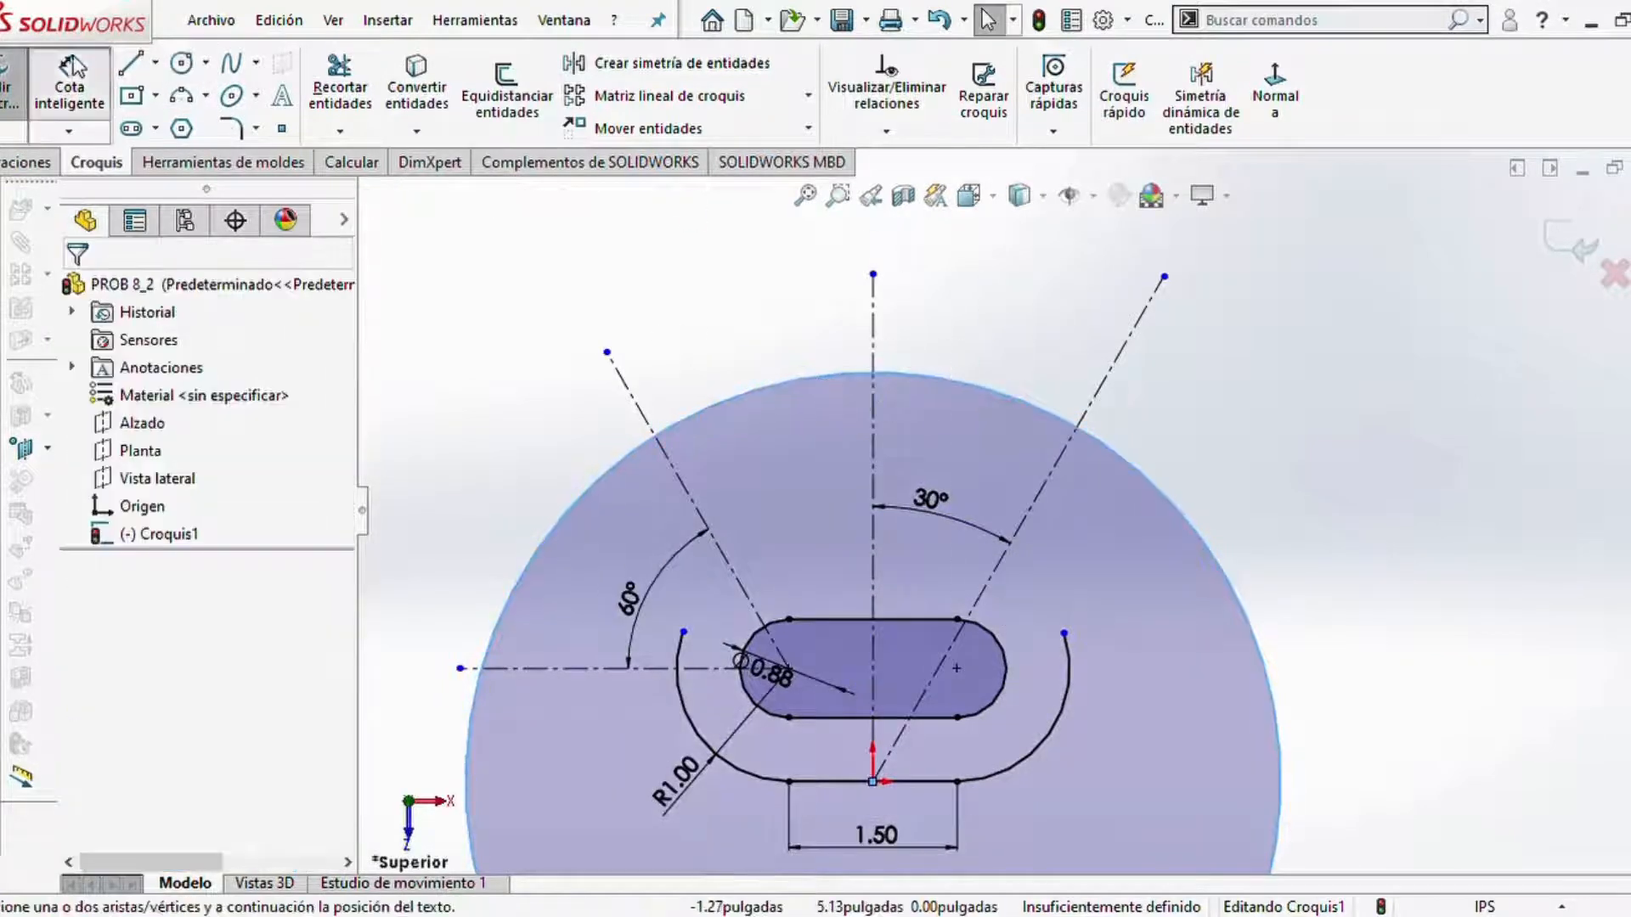
click(1230, 581)
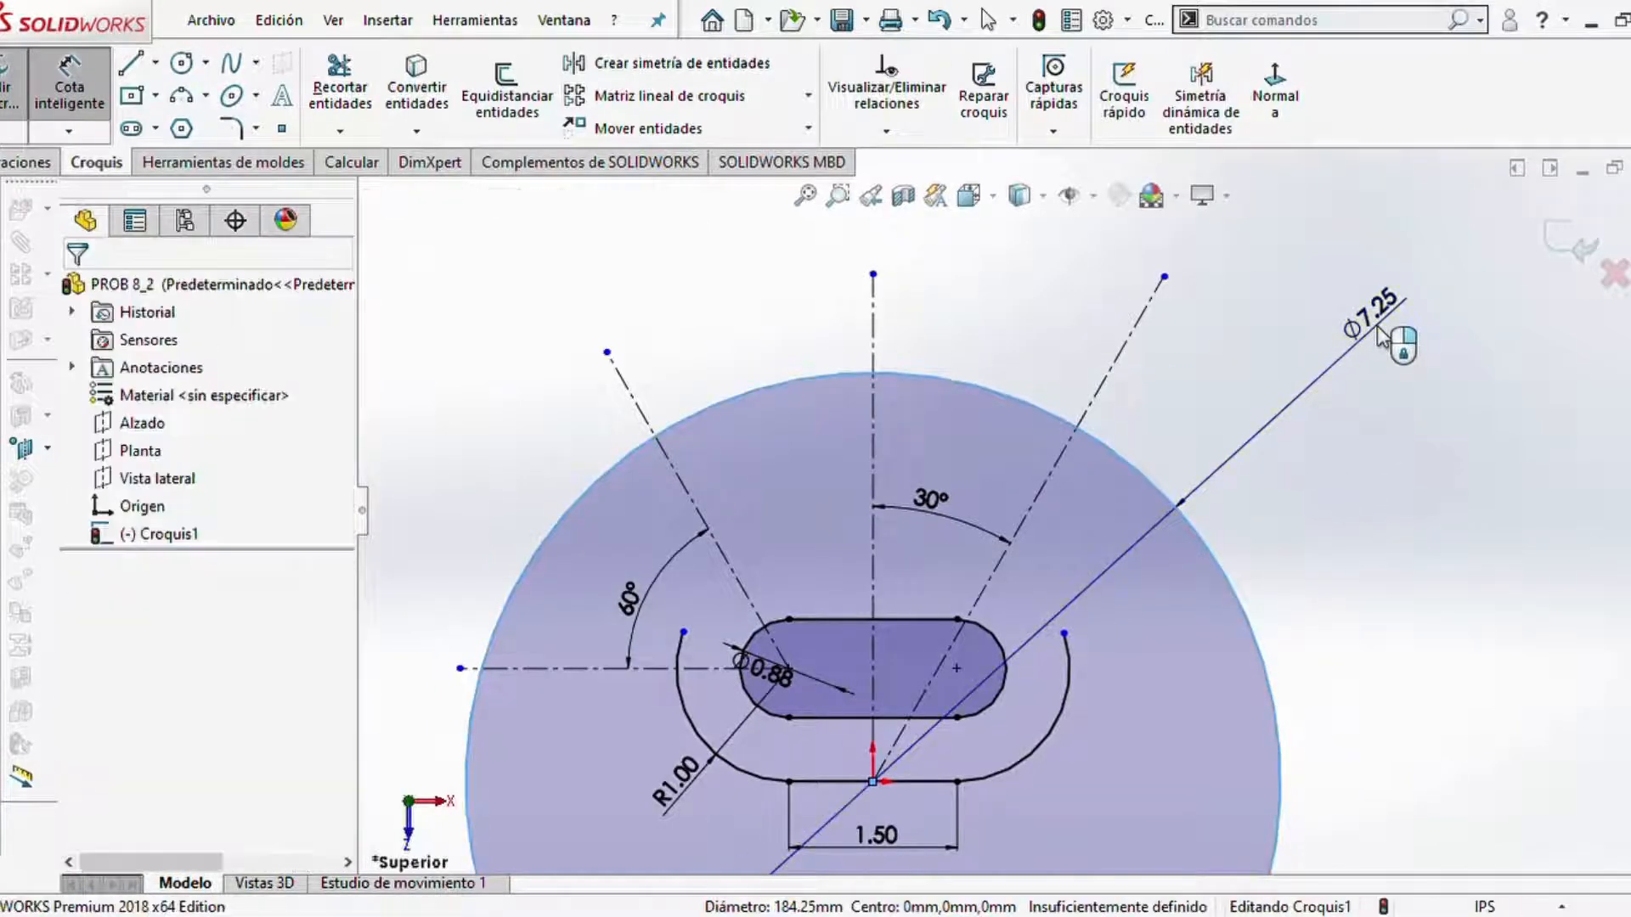
click(1378, 330)
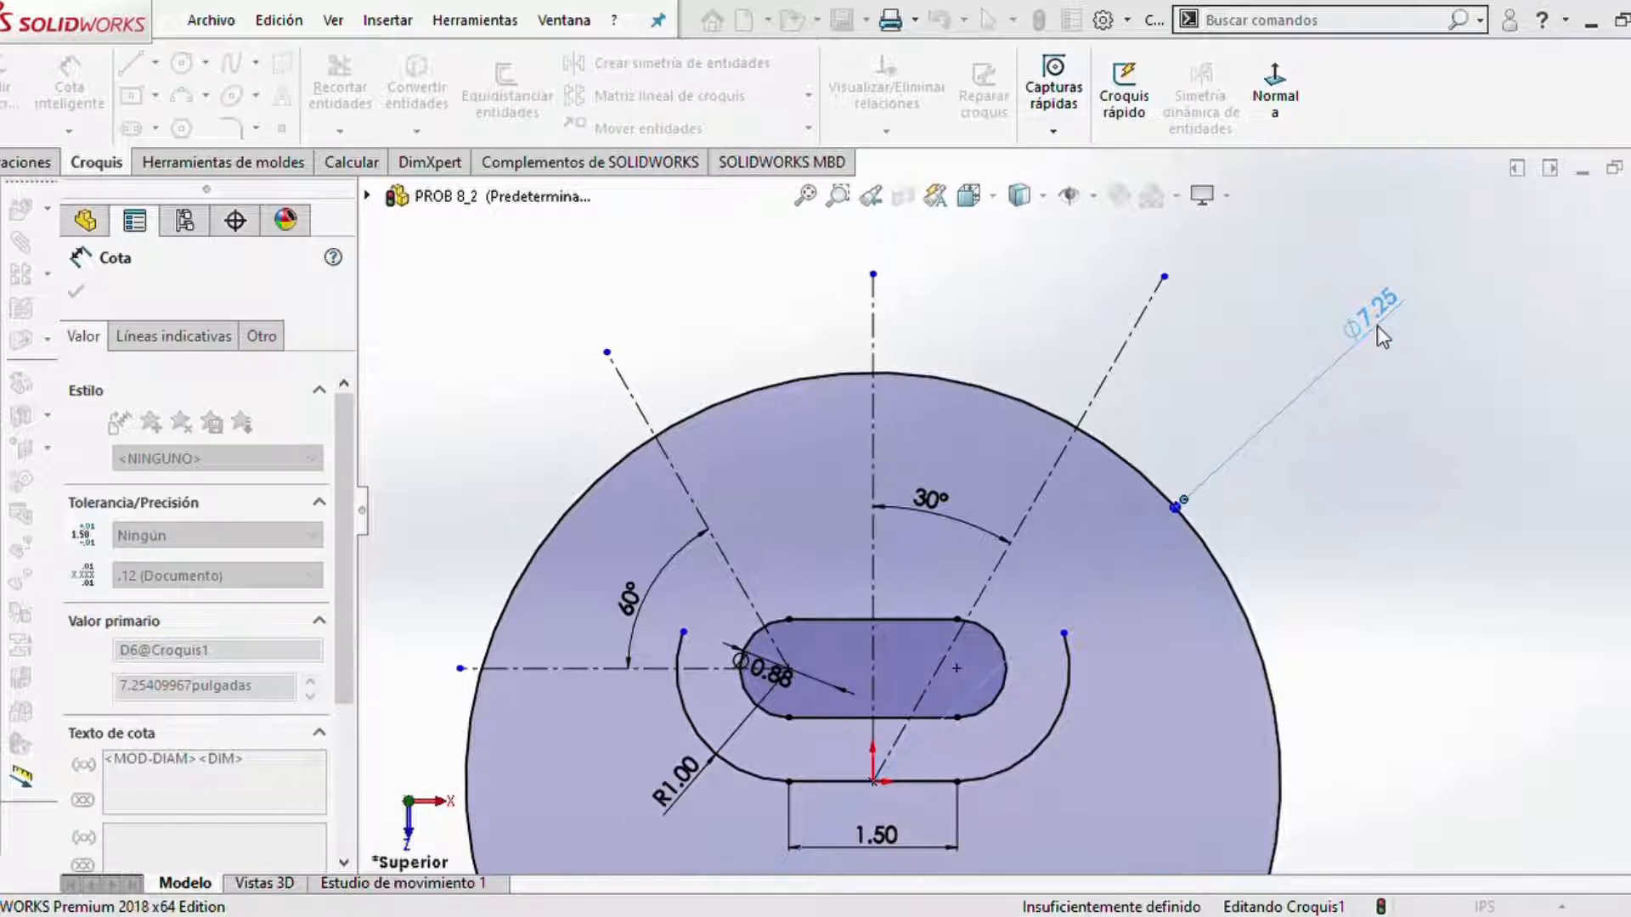
text(7.5)
key(Return)
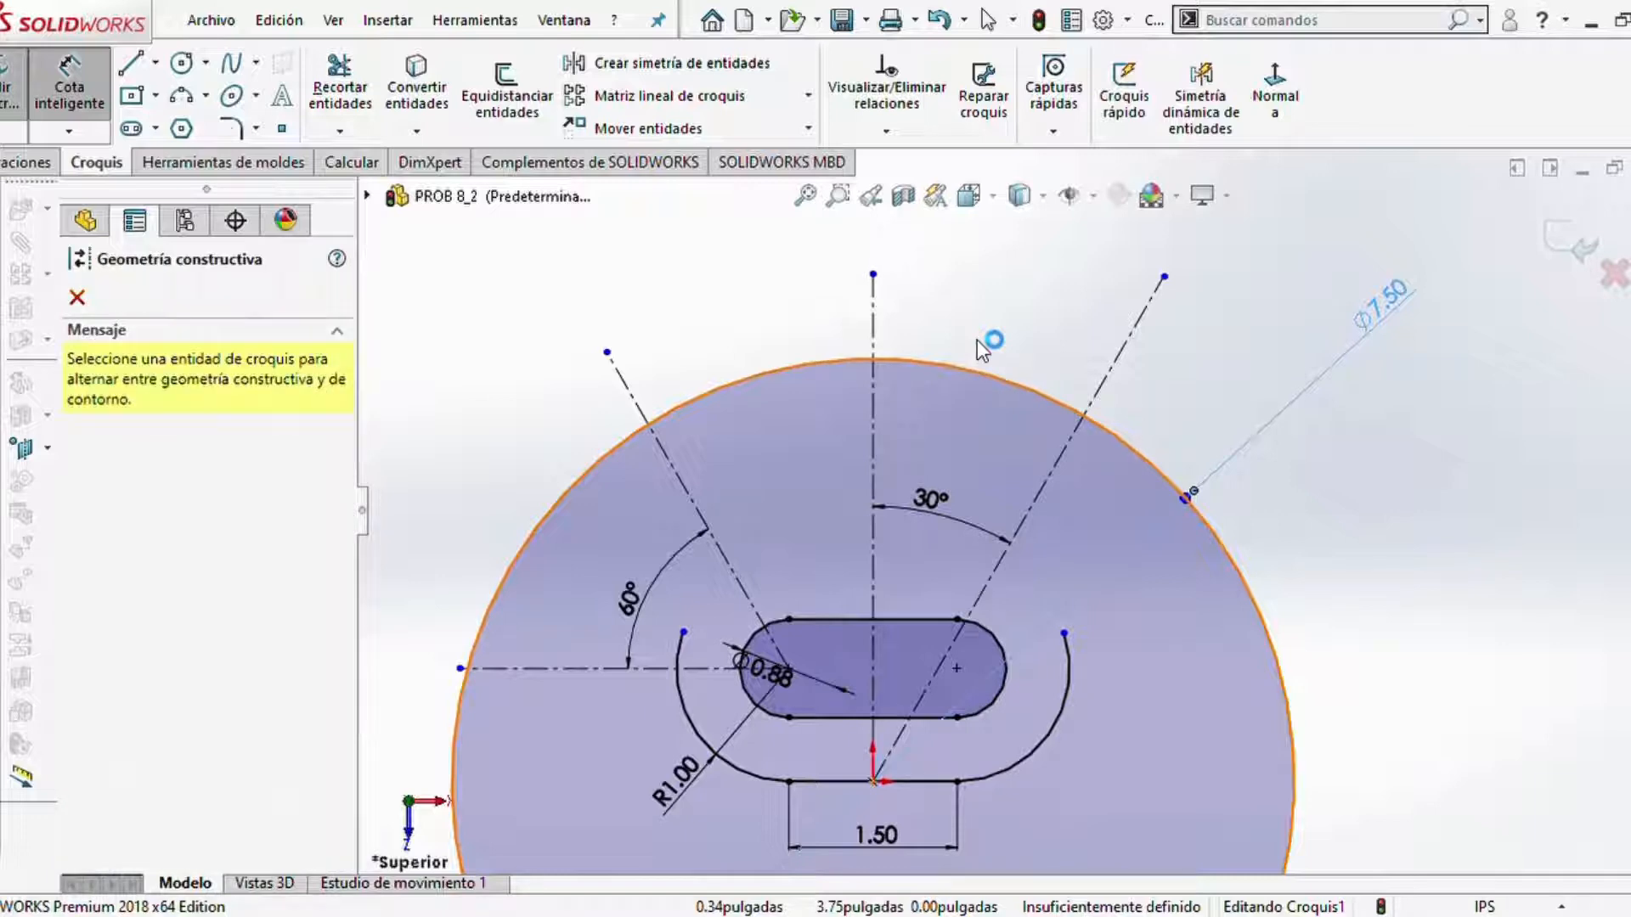
- Convert the 7.50 in diameter circle to construction geometry
click(77, 299)
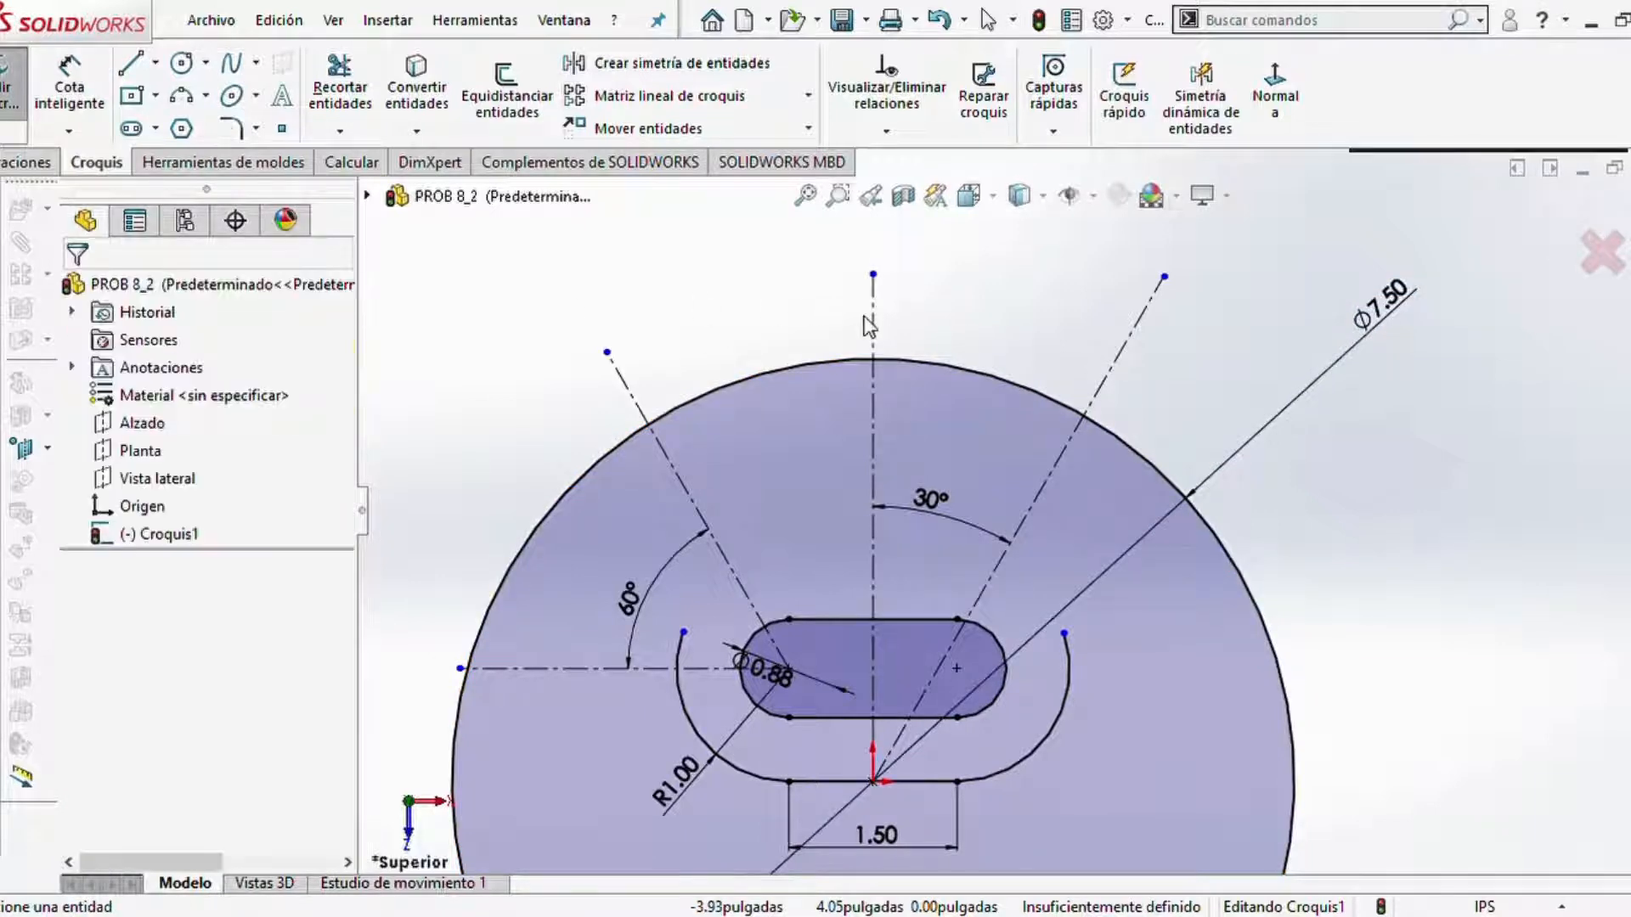
click(947, 365)
click(999, 352)
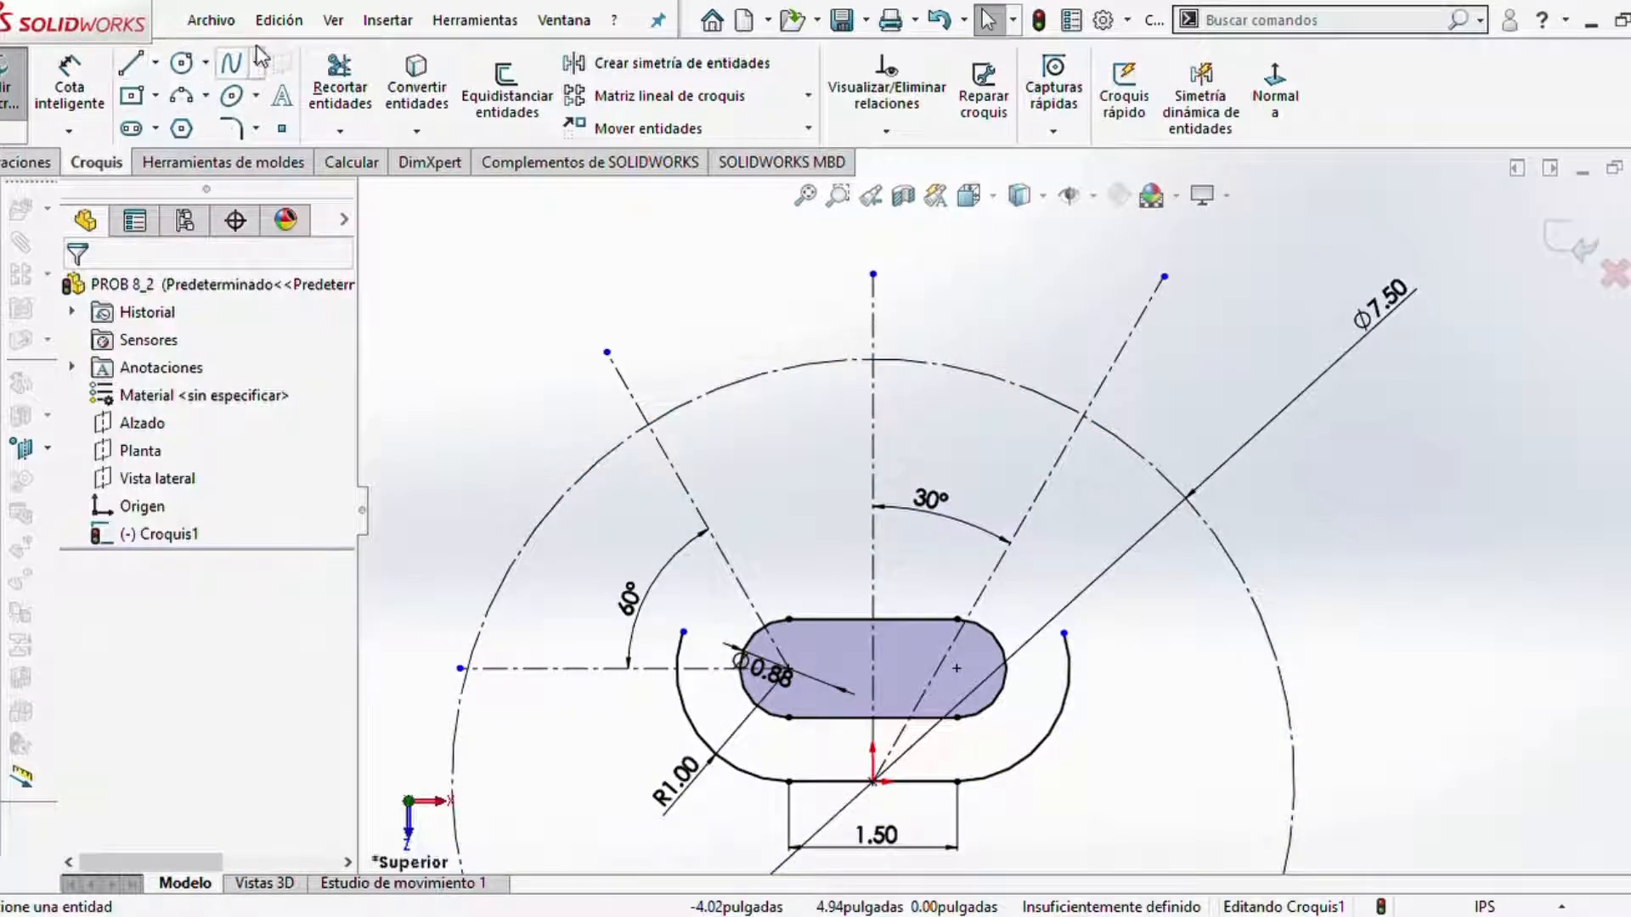
- Draw a small circle centred where the 60° construction line crosses the large construction circle
click(181, 62)
scroll(629, 378, down, 3)
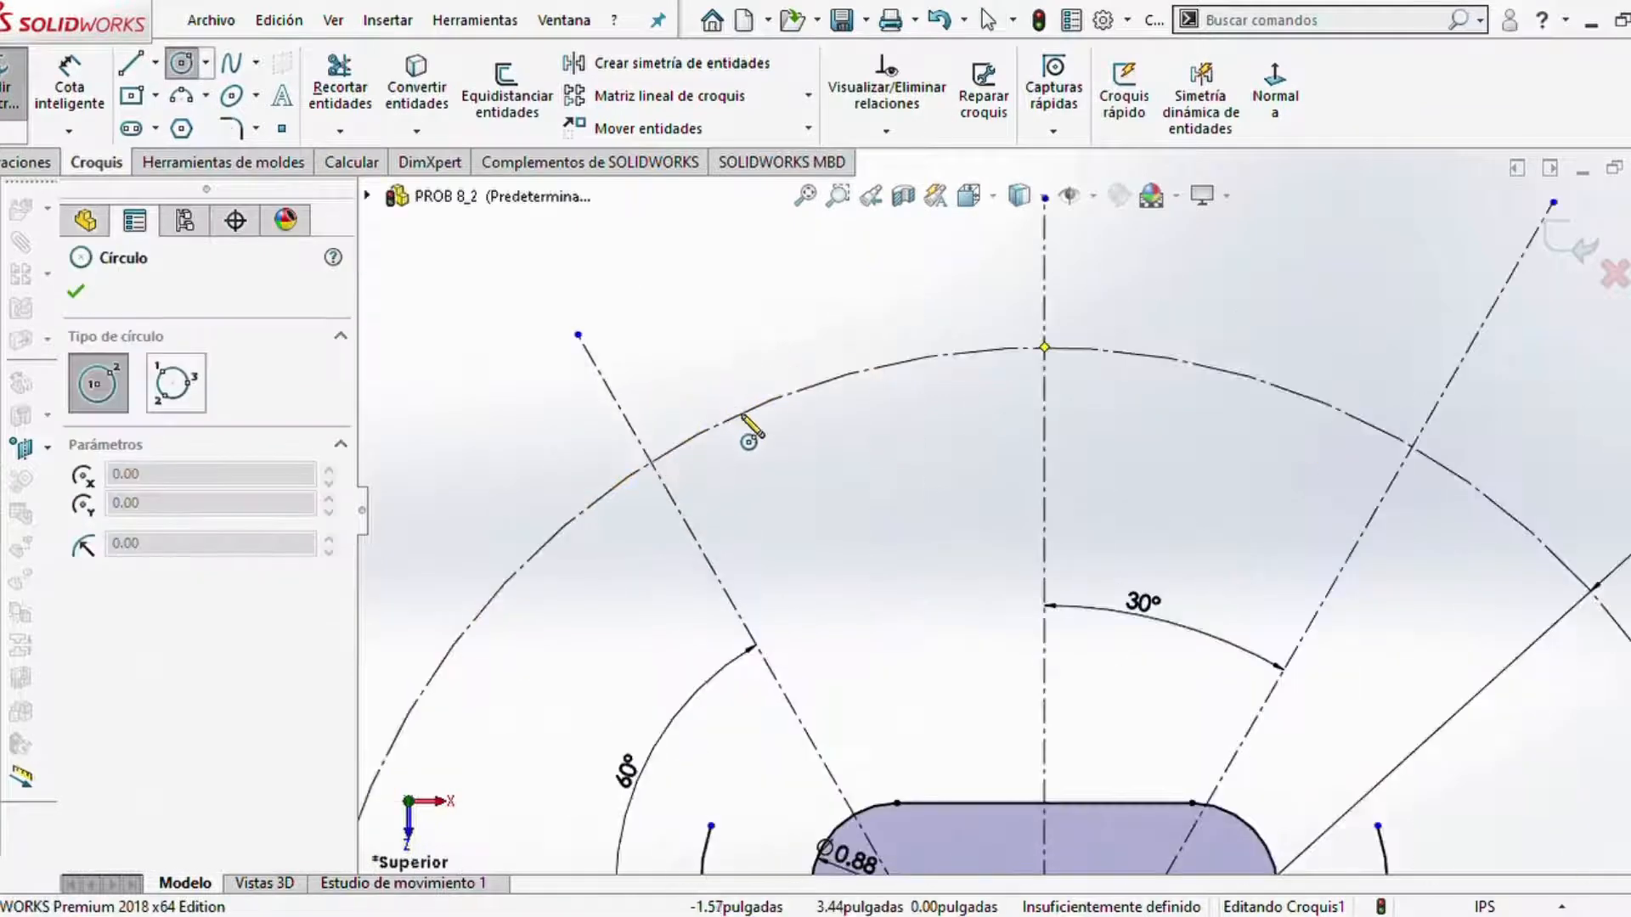
scroll(658, 384, down, 2)
click(649, 462)
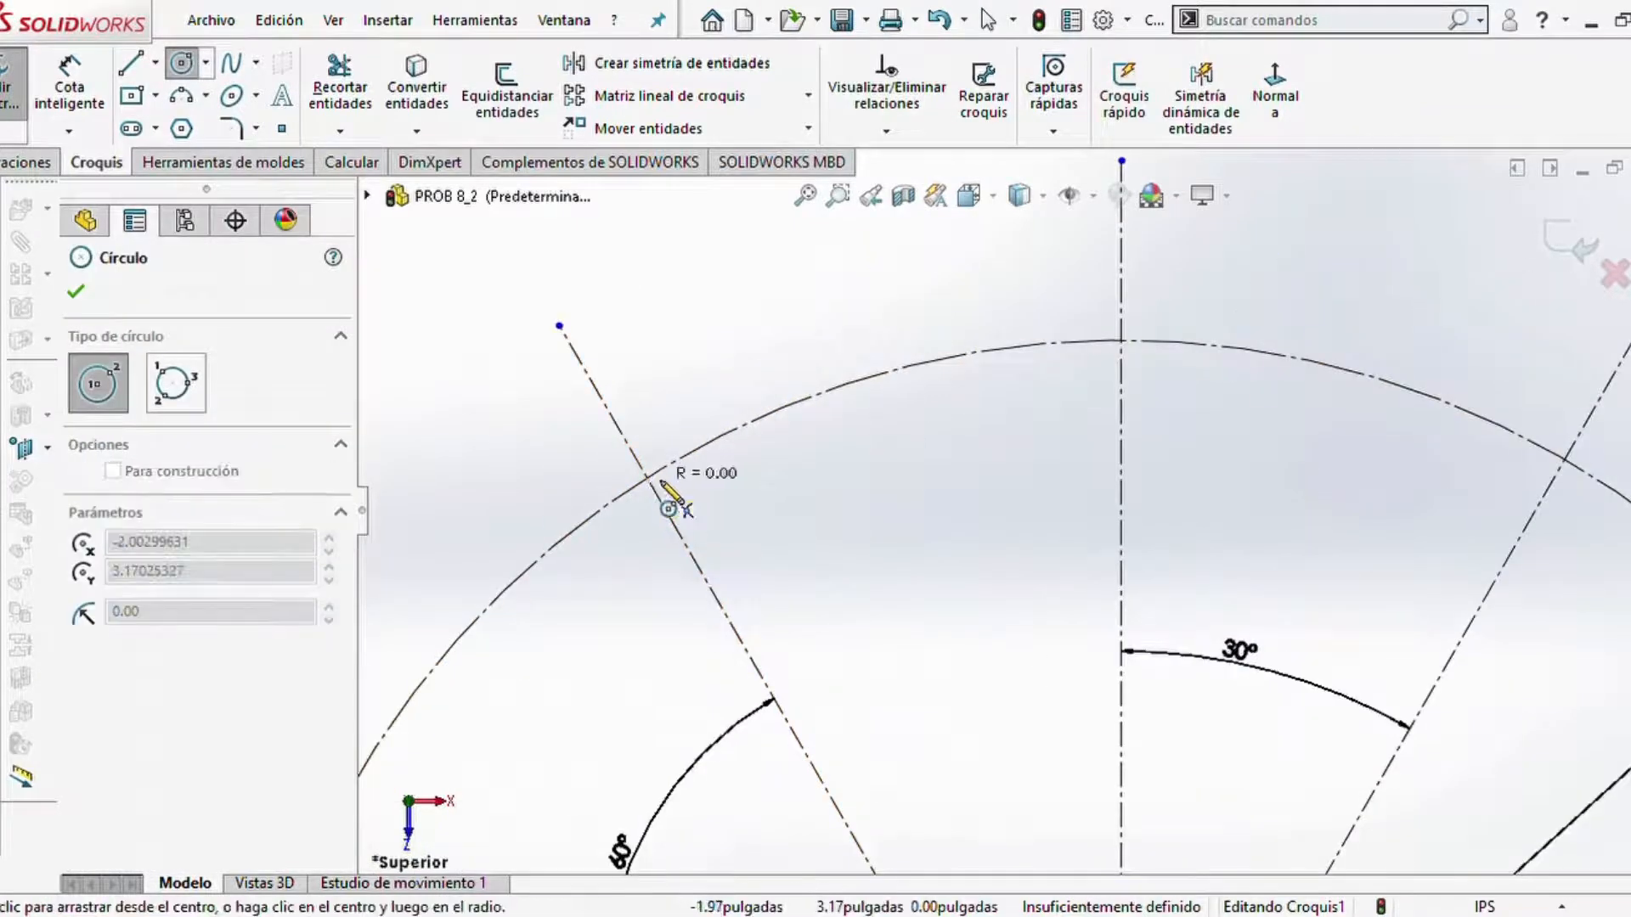
click(710, 556)
key(Escape)
- Examine the existing relations between the small circle's centre point and the large construction circle
scroll(685, 425, down, 5)
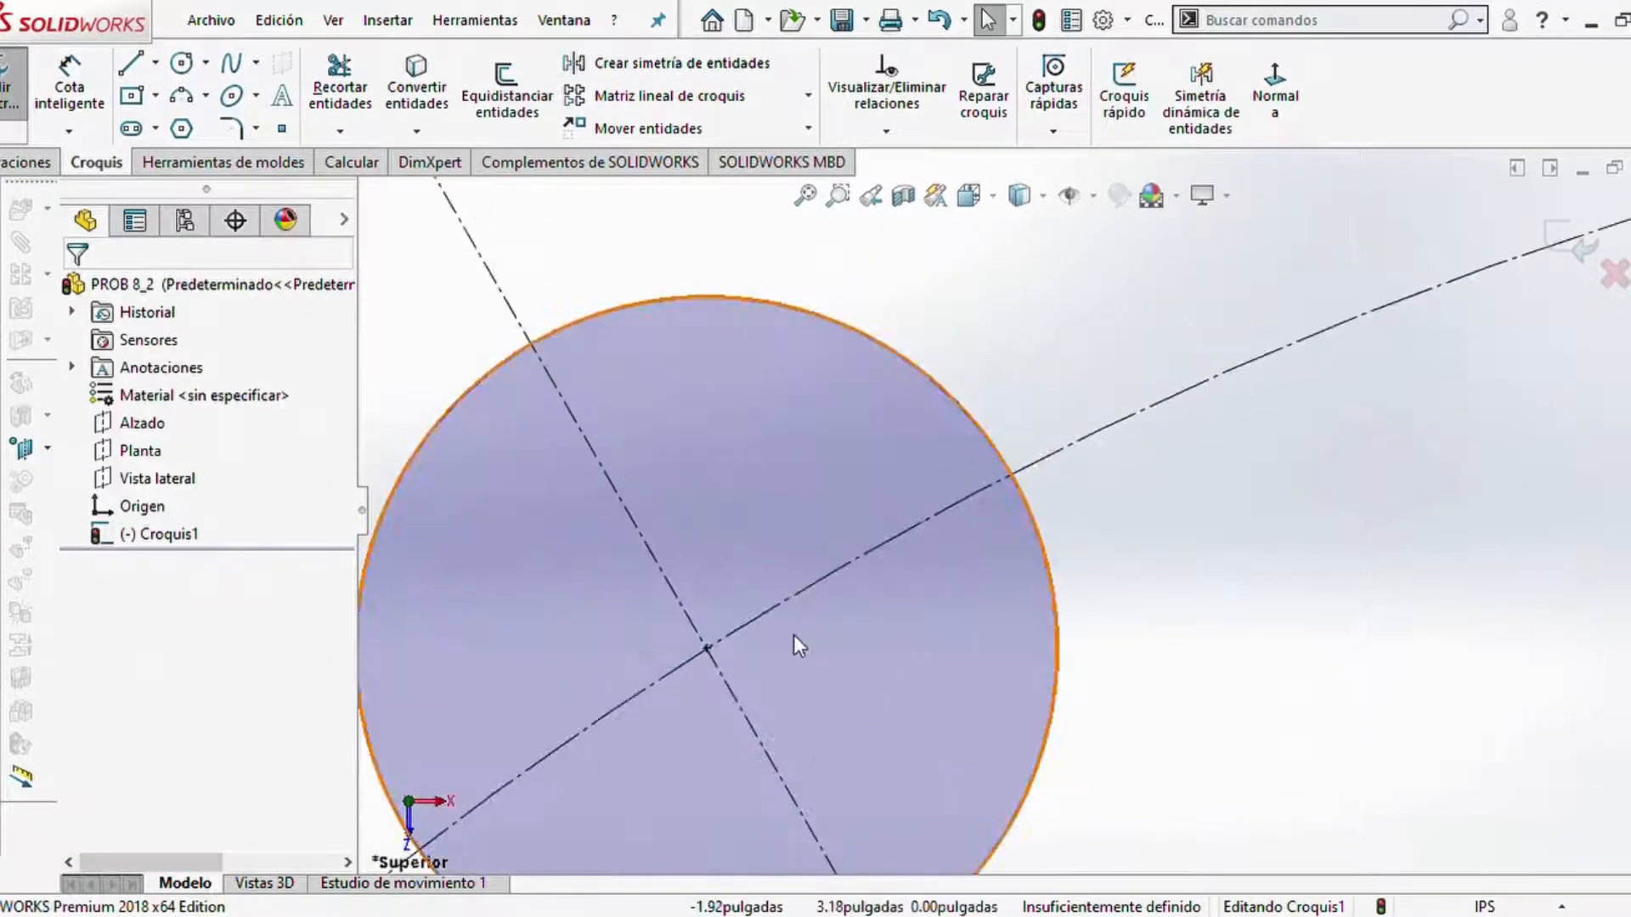
click(771, 611)
ctrl+click(710, 650)
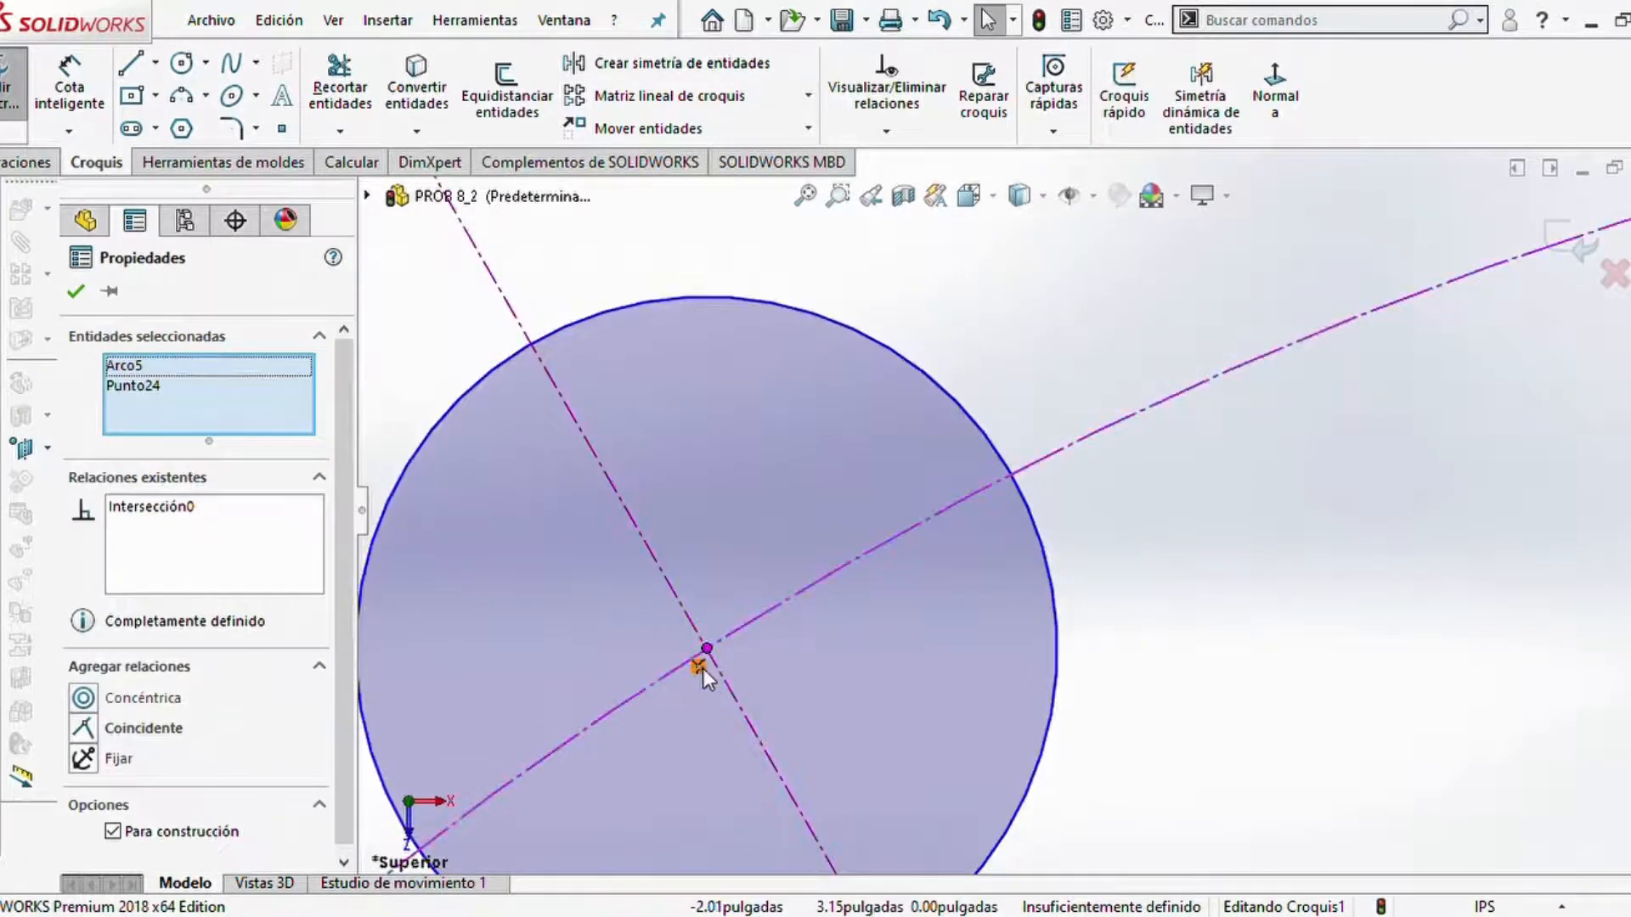
click(699, 666)
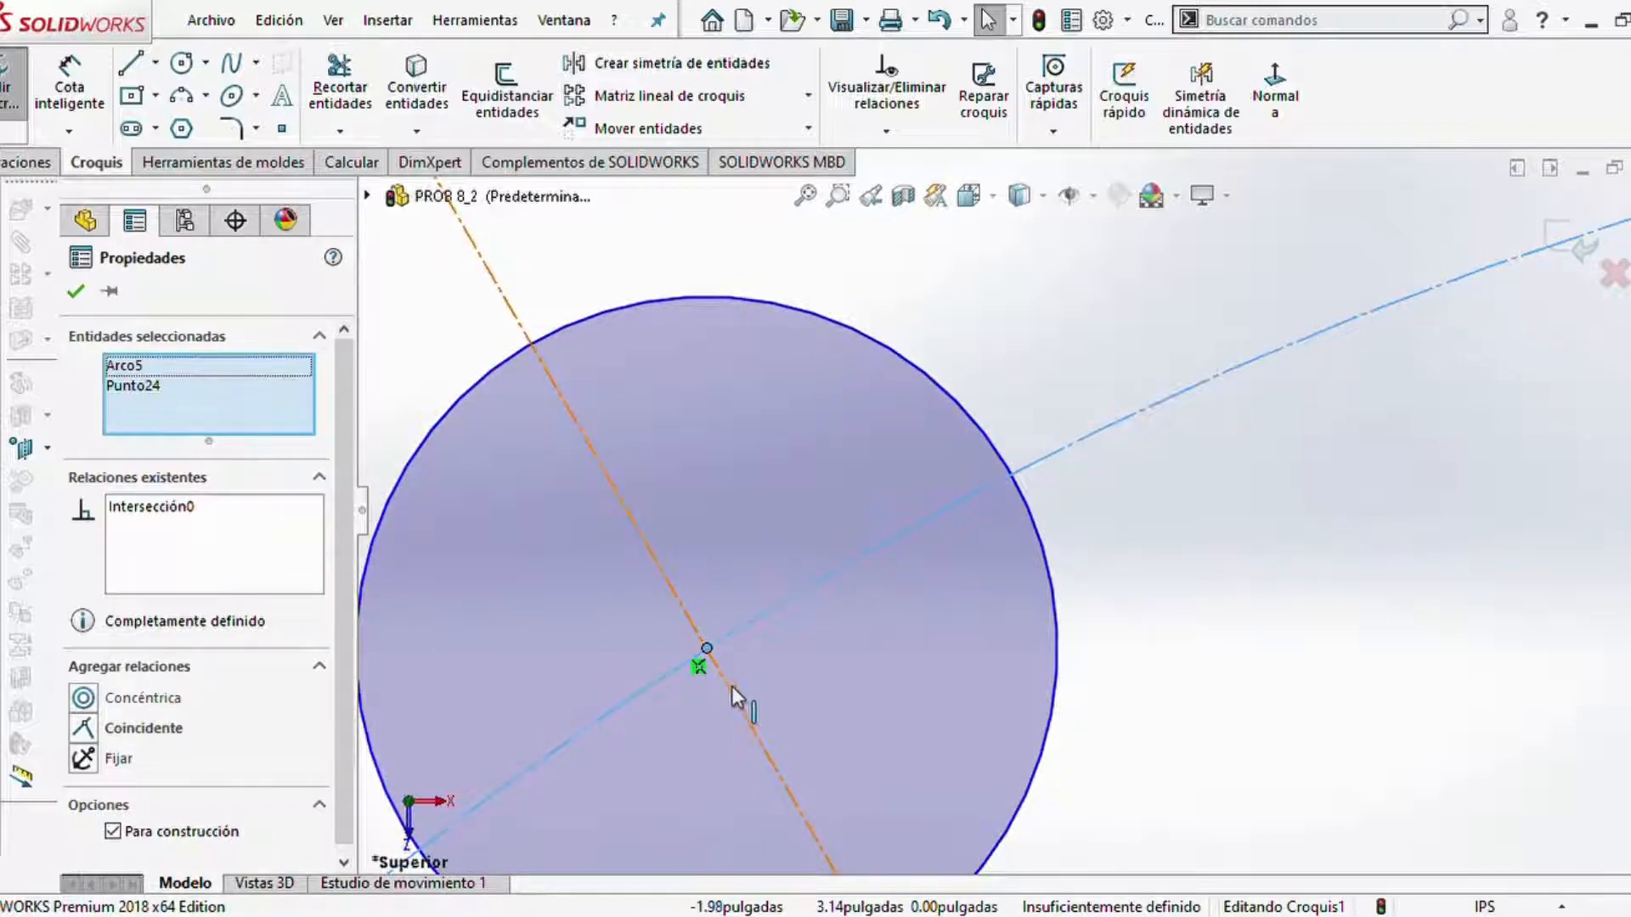
click(1116, 520)
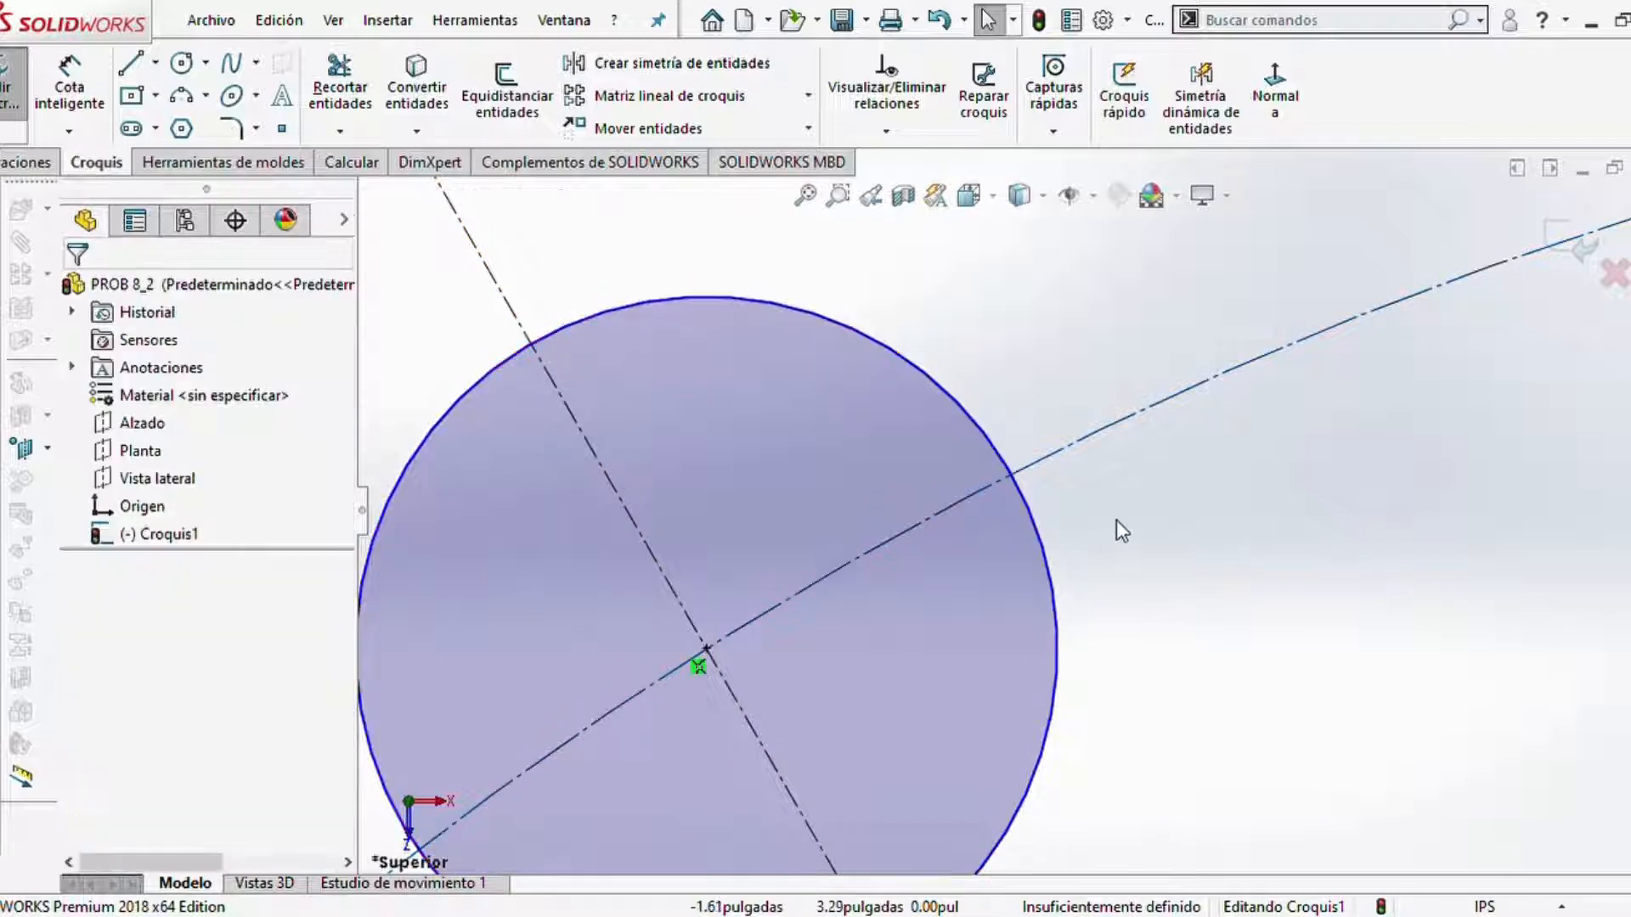
click(1119, 428)
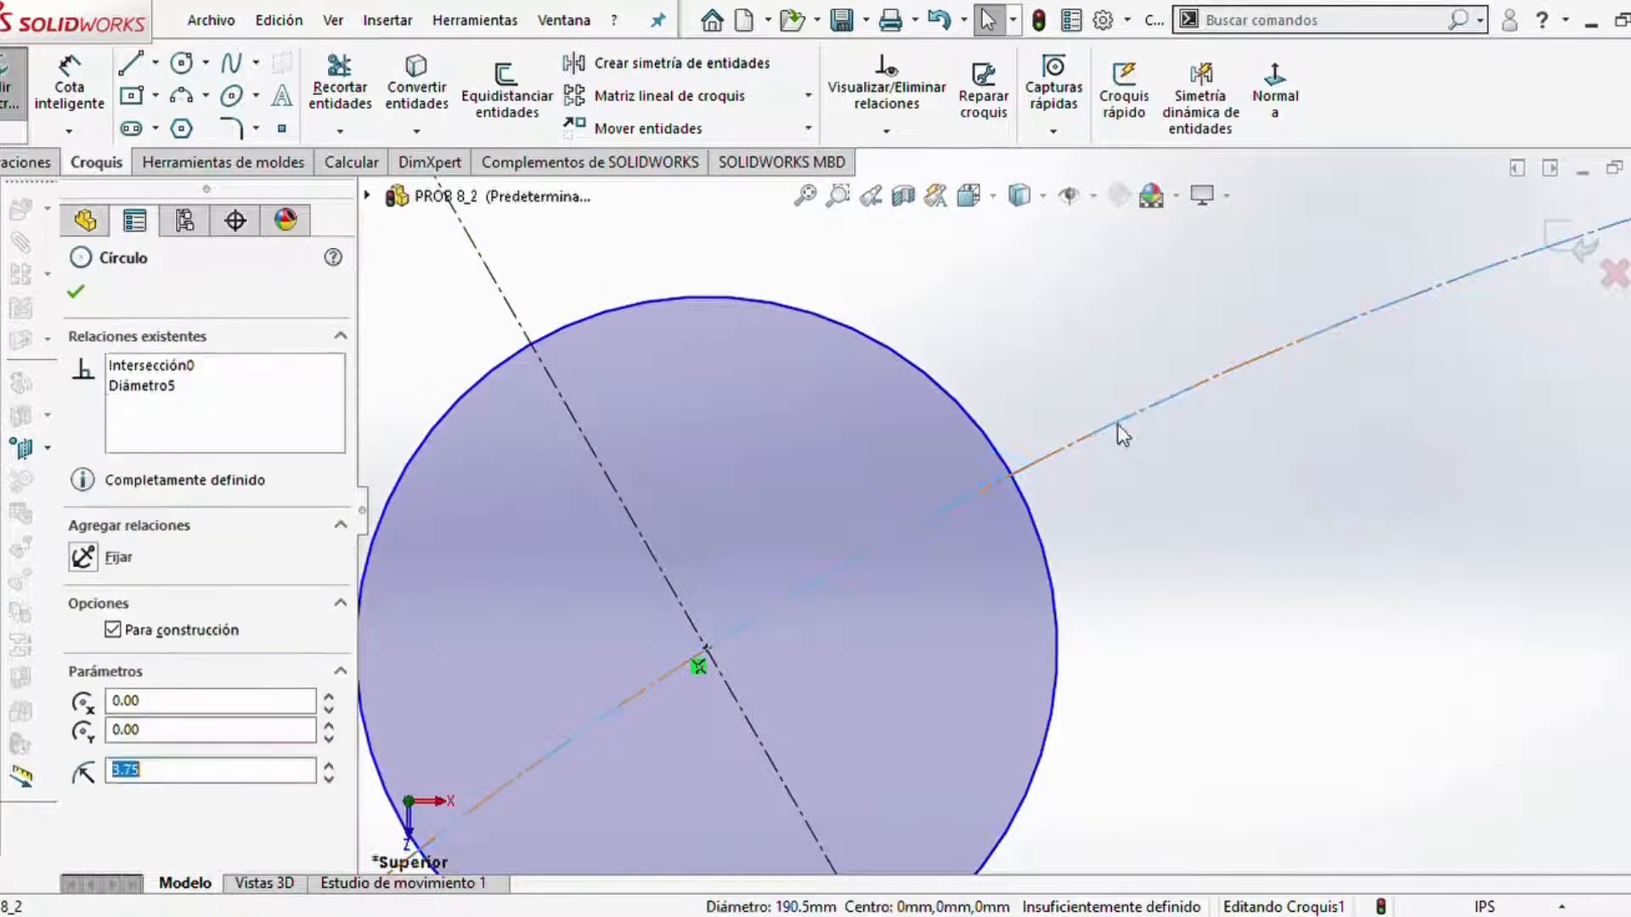
- Make the small circle's centre point on the 60° construction line coincident with the 7.50 in construction circle
ctrl+click(706, 650)
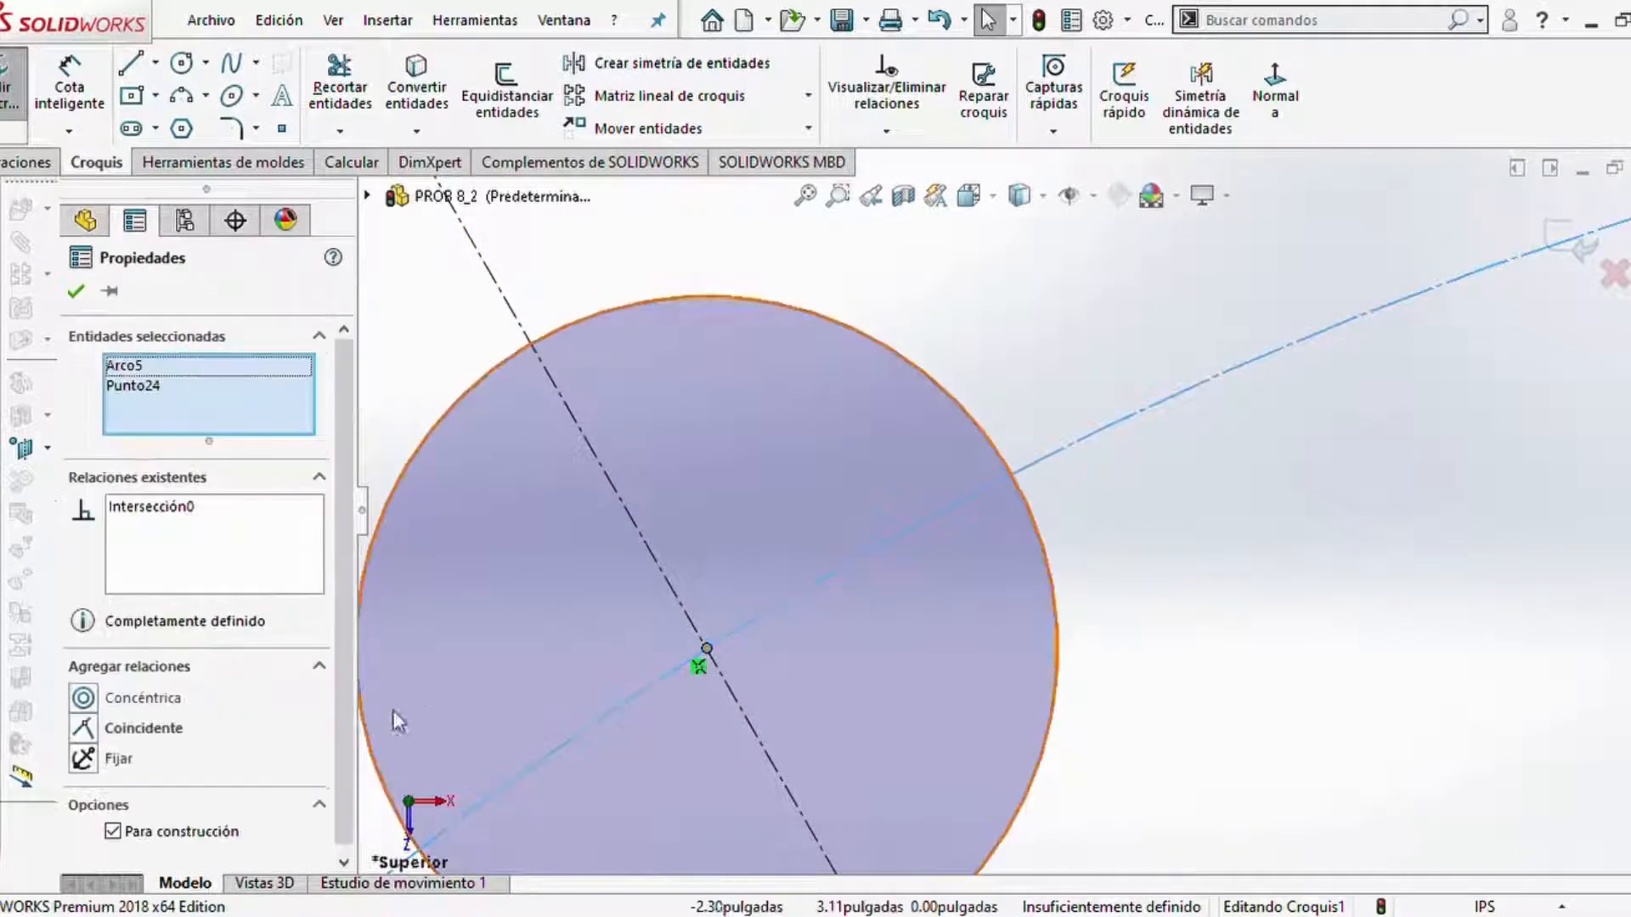
click(85, 731)
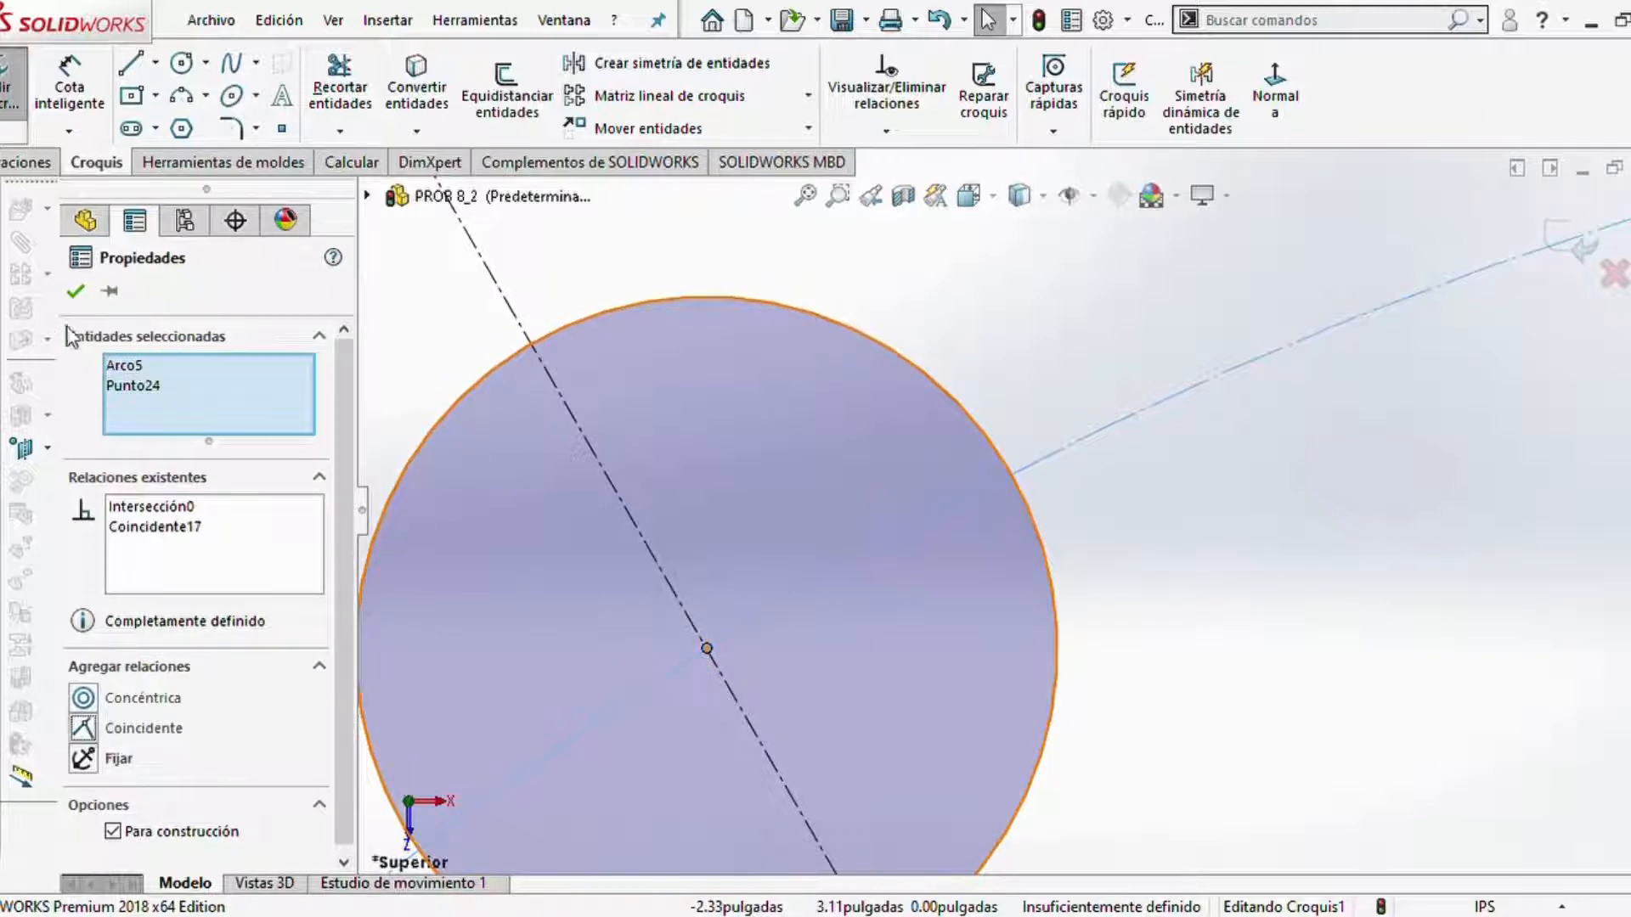
click(76, 291)
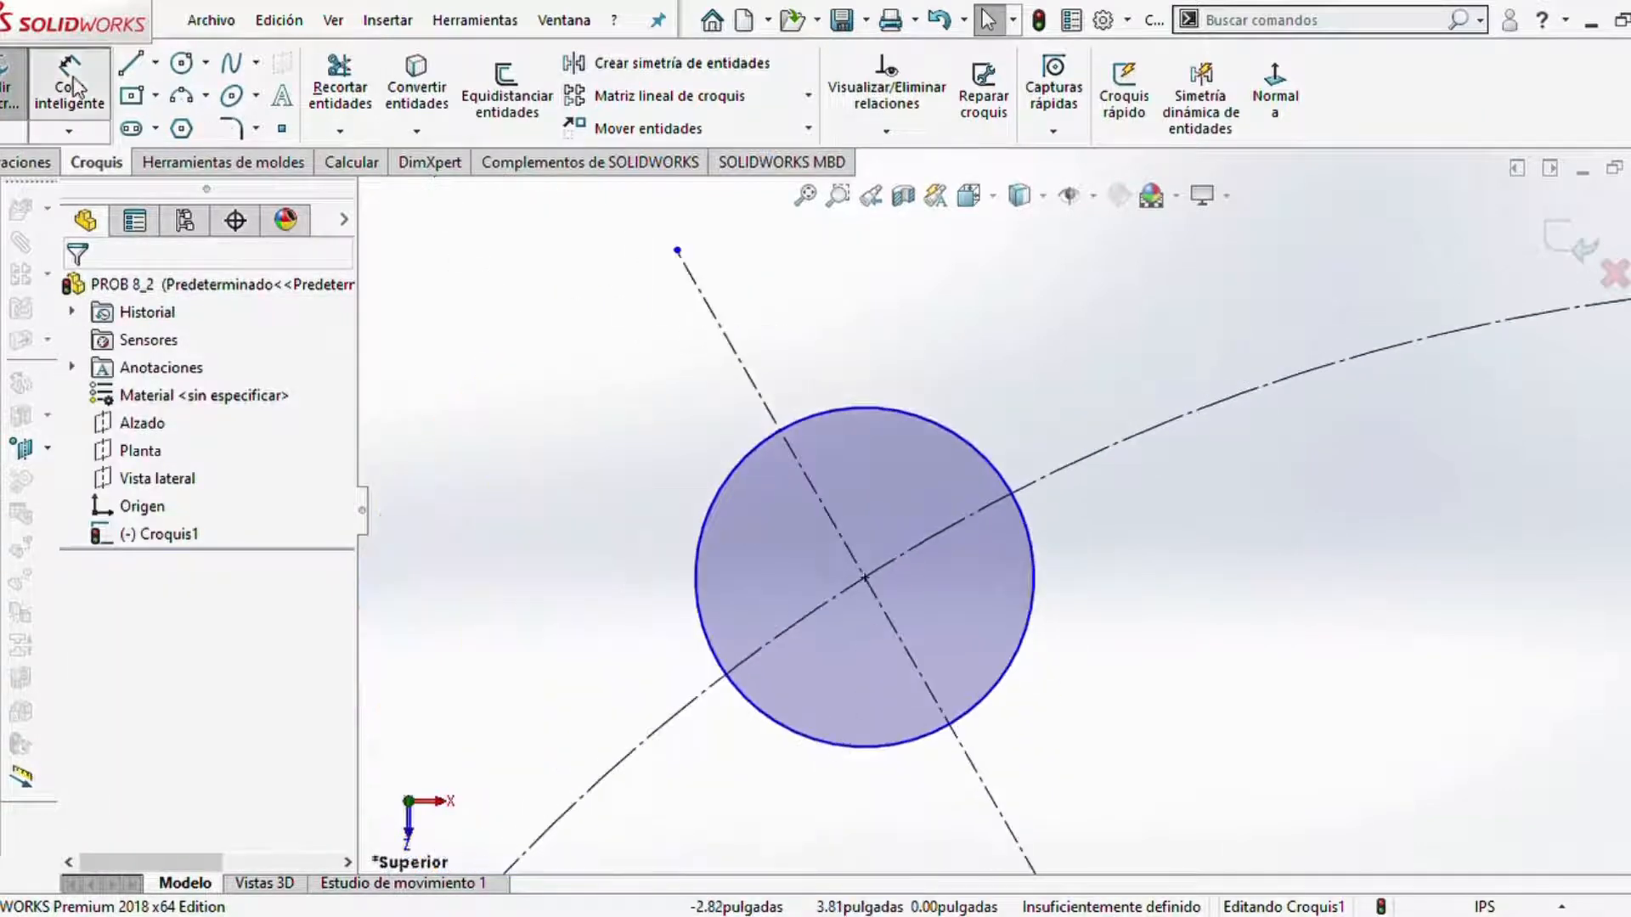
- Dimension the small circle on the 60° construction line with a diameter of 1 in
click(69, 85)
click(725, 475)
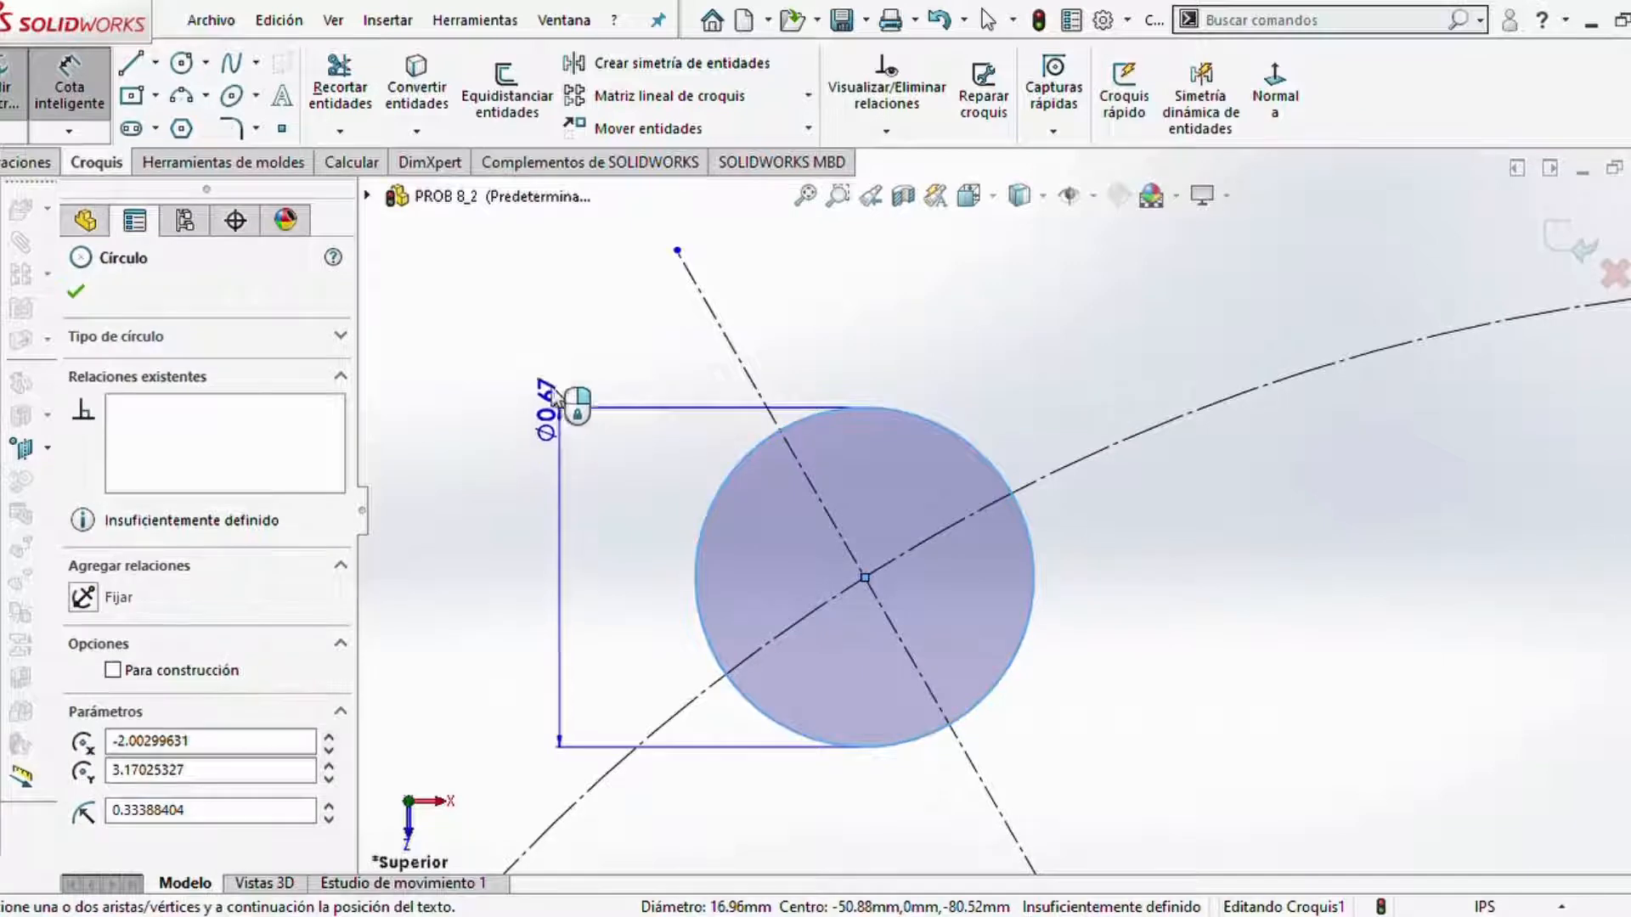
click(536, 364)
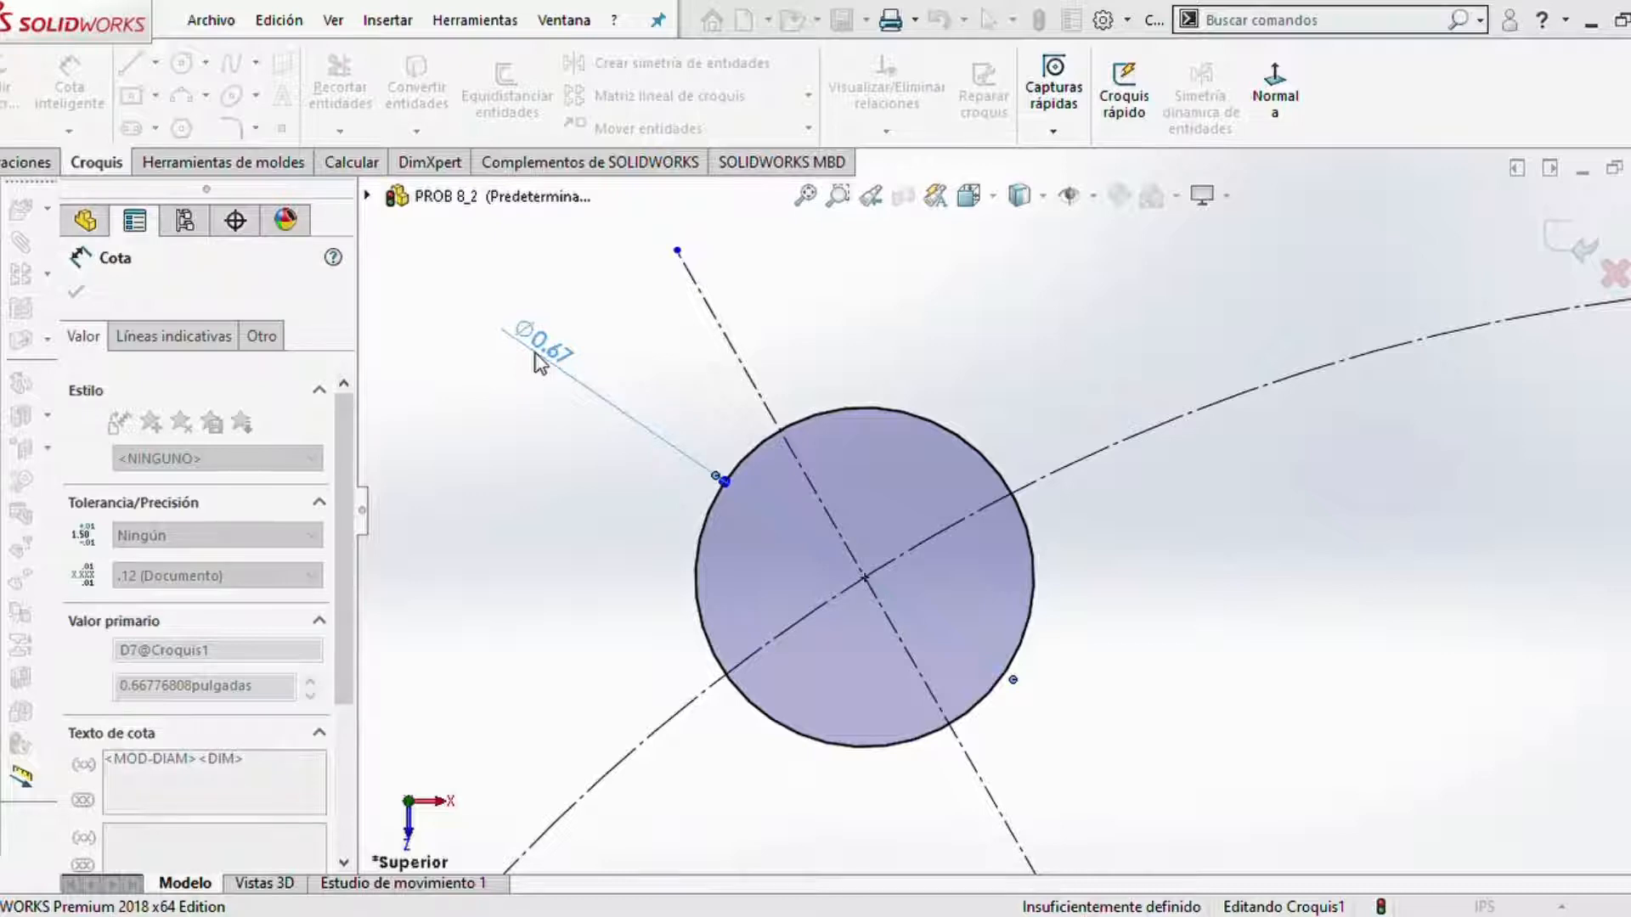
text(1)
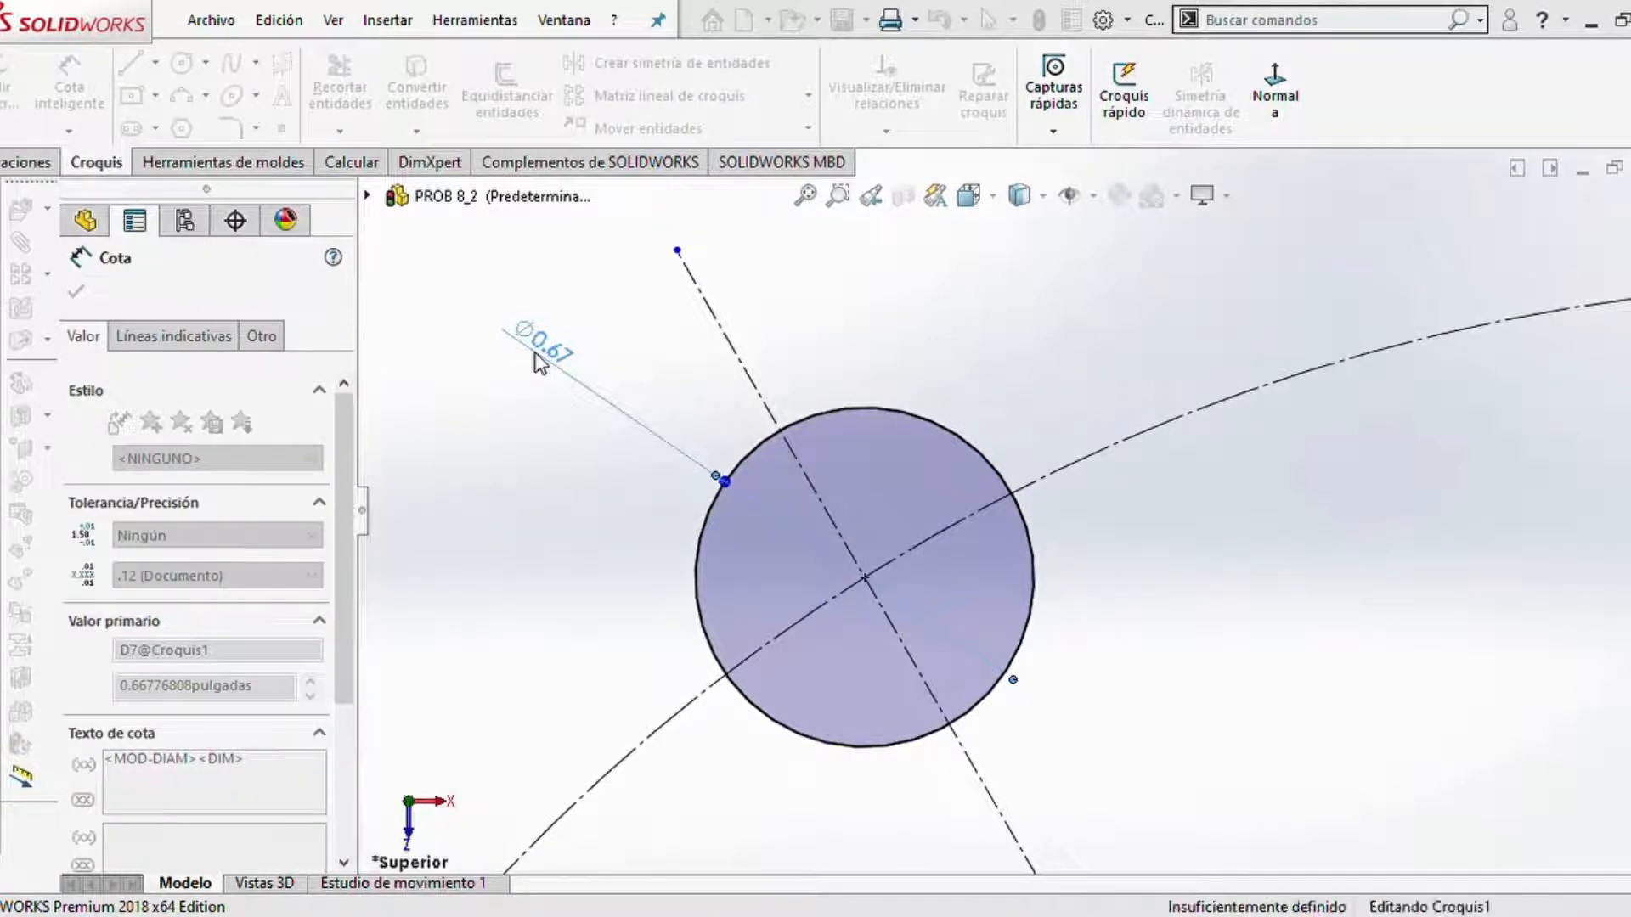
key(Return)
- Draw a second small circle centred where the 30° construction line crosses the 7.50 in construction circle
scroll(1291, 400, up, 7)
scroll(1415, 450, up, 3)
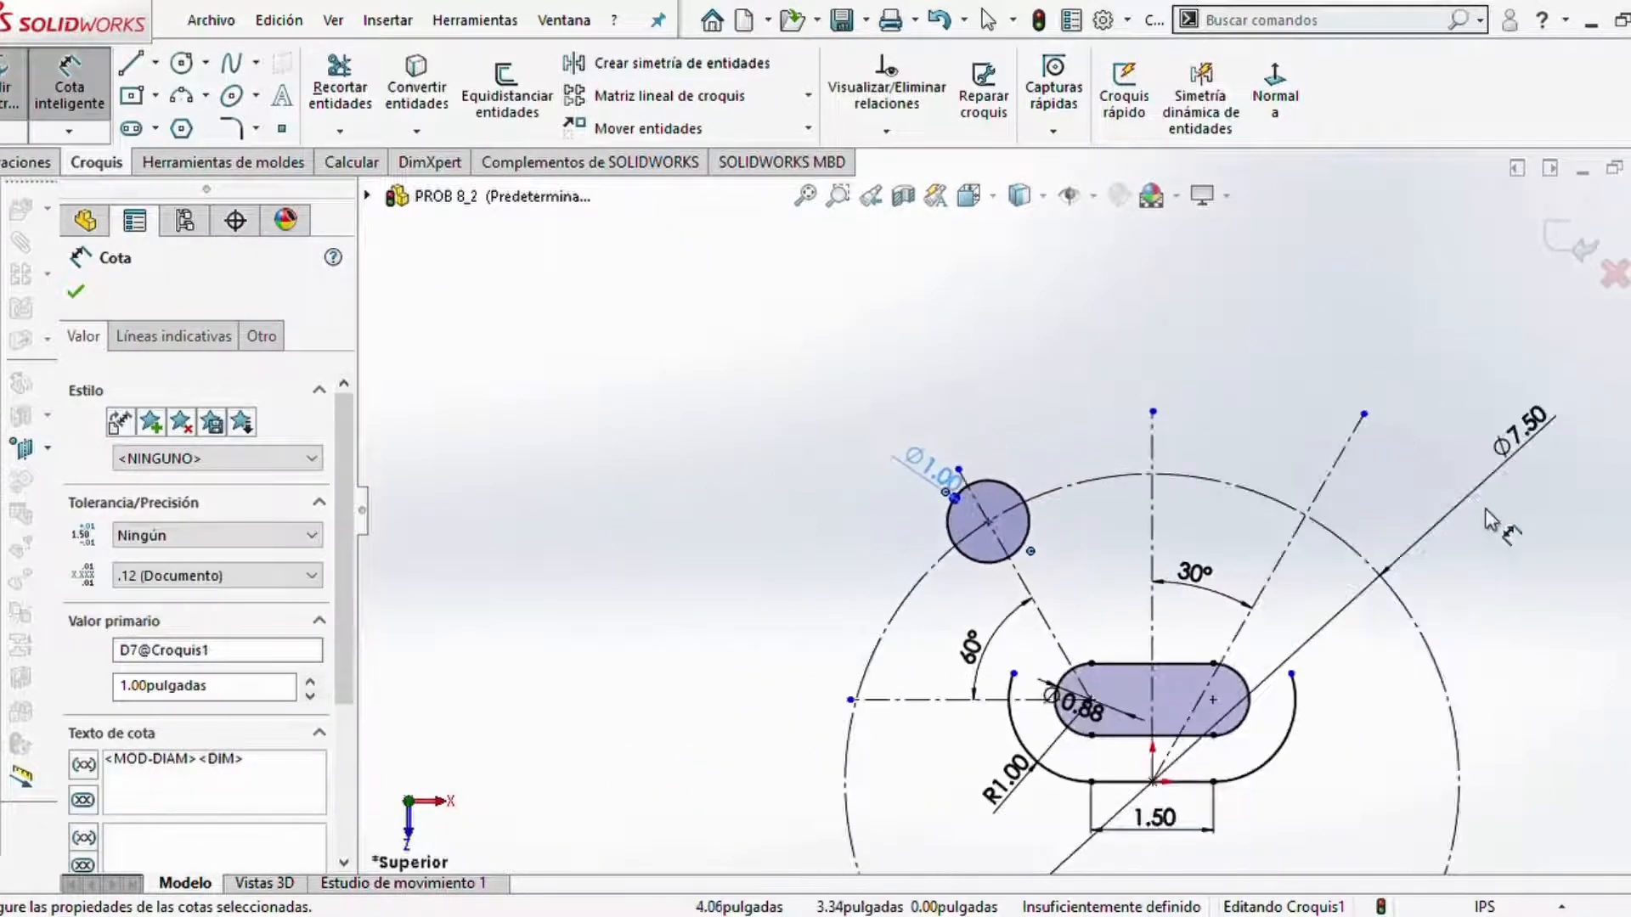
scroll(1495, 514, down, 5)
click(180, 63)
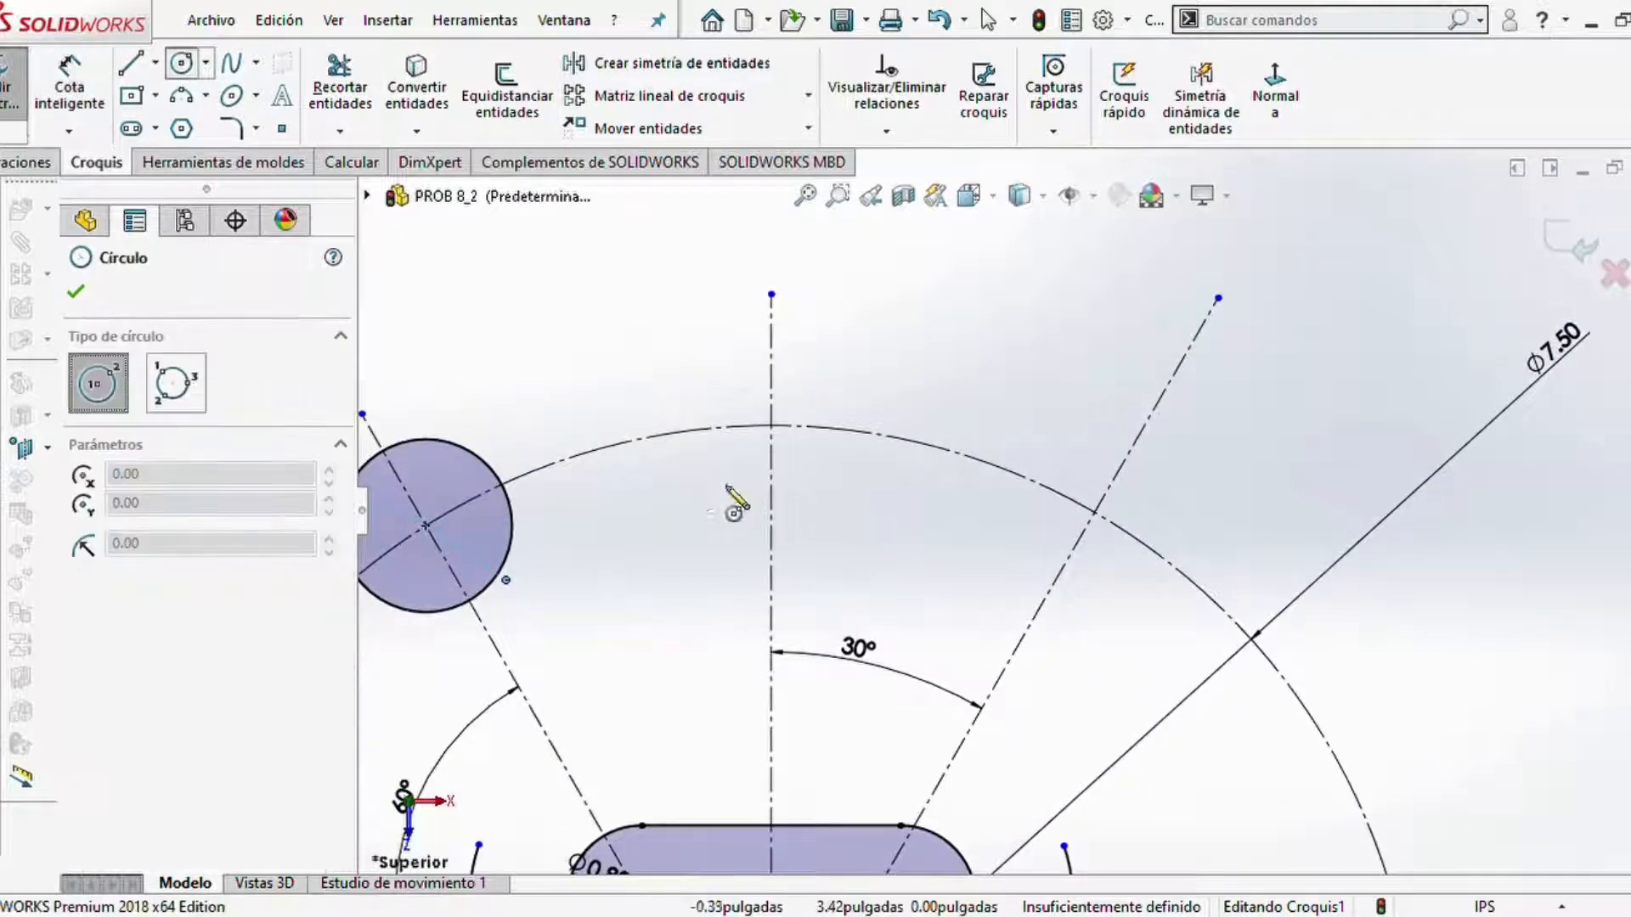
click(1095, 513)
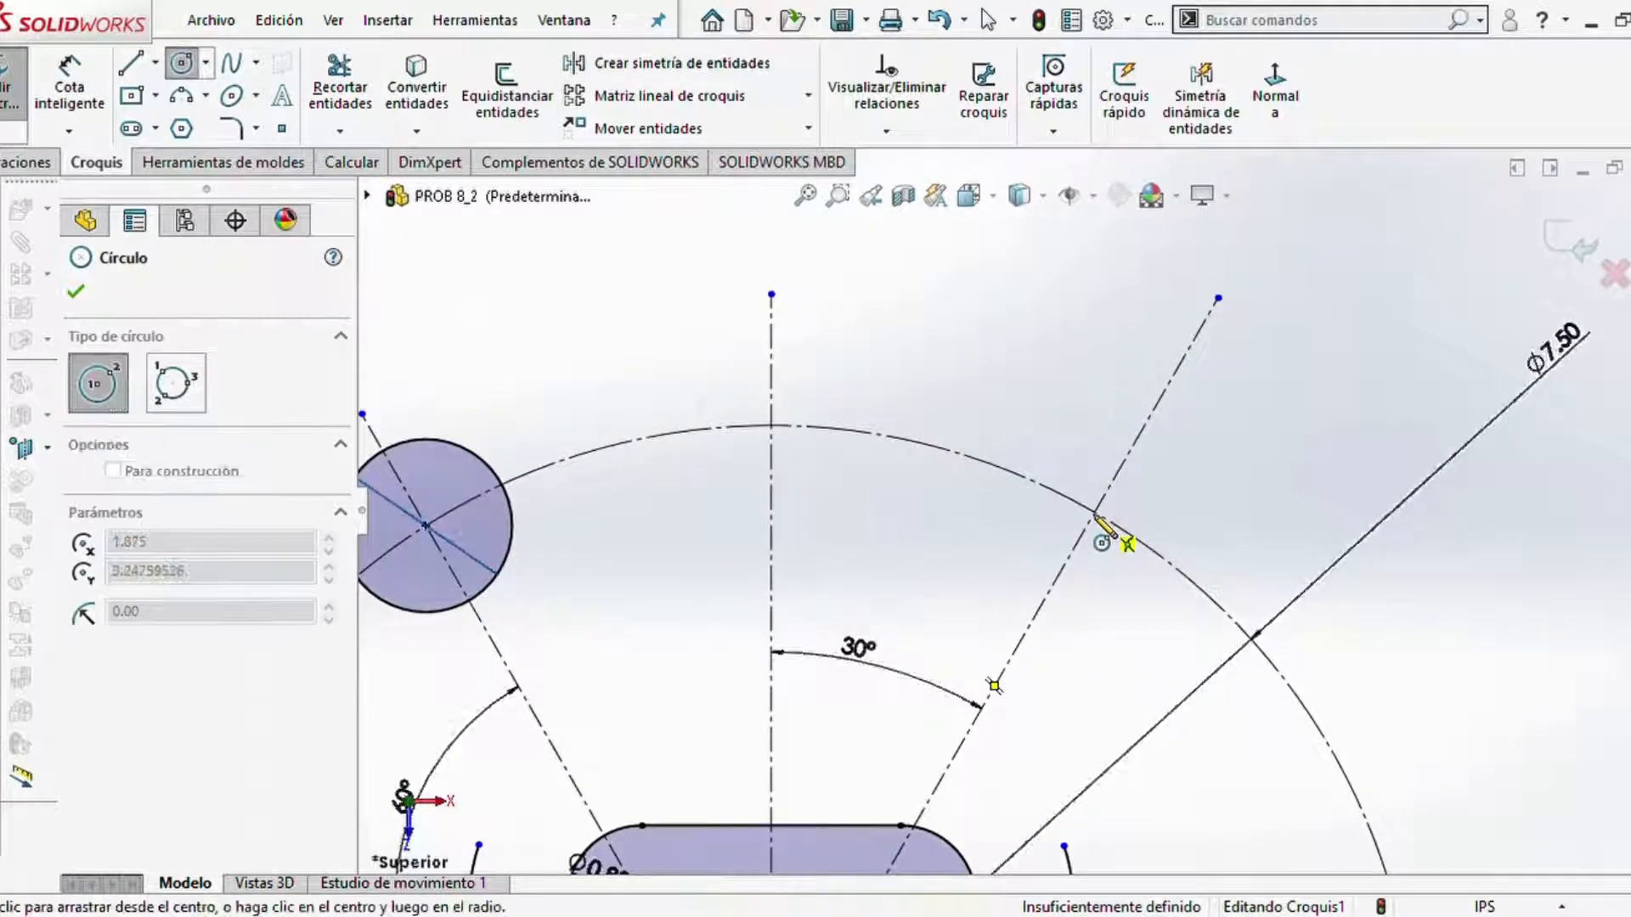
click(1137, 565)
key(Escape)
- Make the second small circle's centre point coincident with the 7.50 in construction circle
scroll(1240, 455, down, 2)
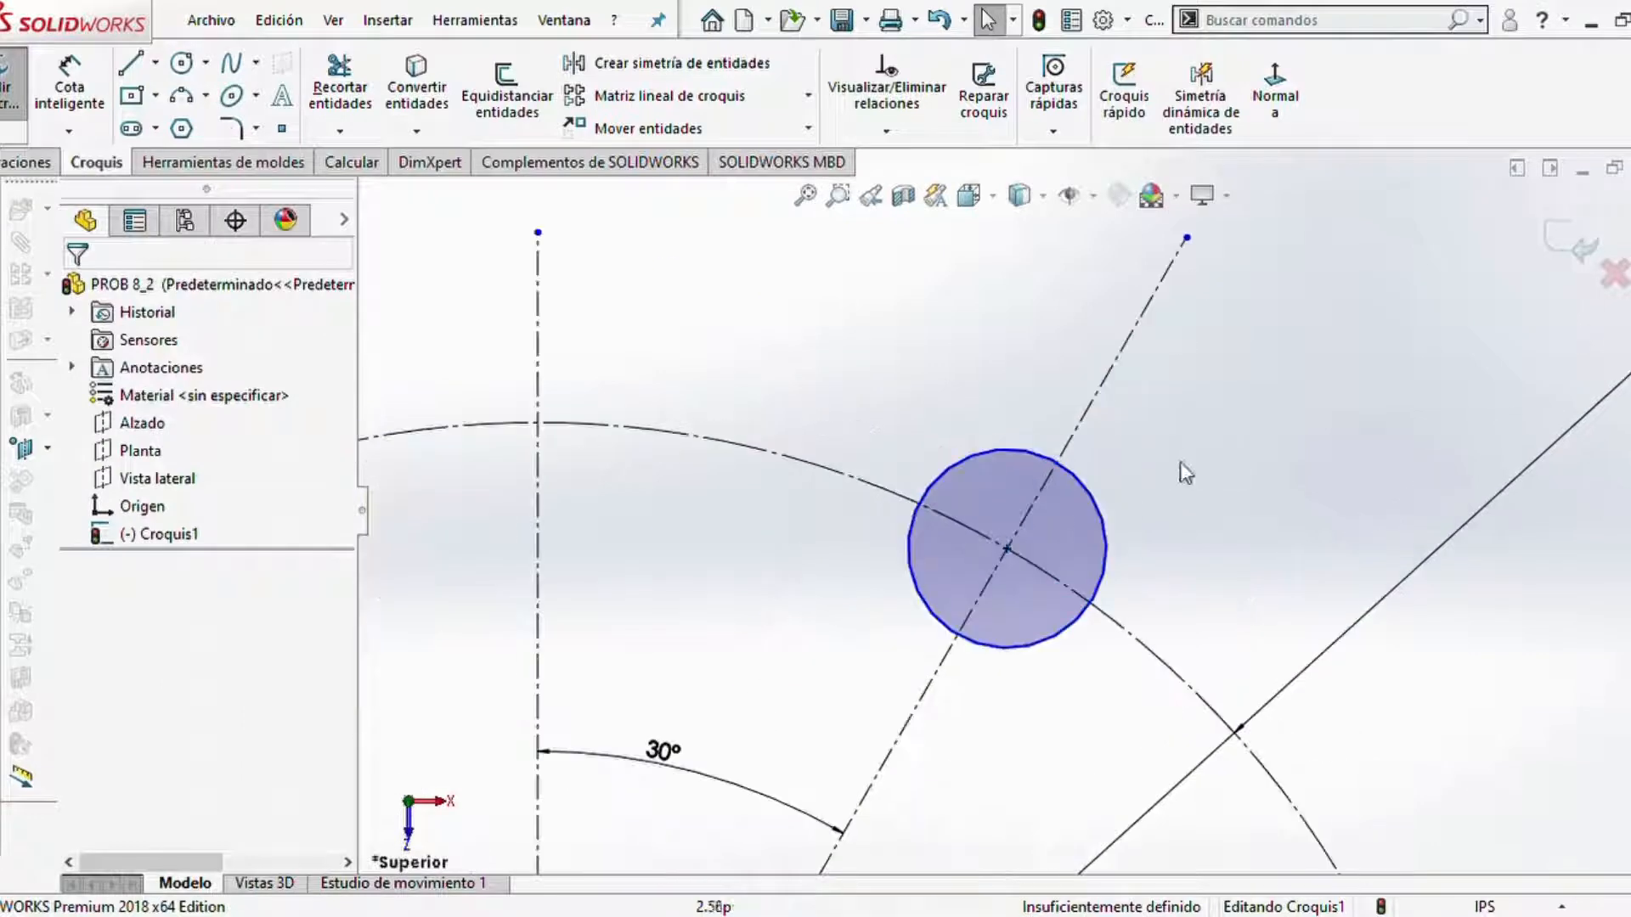
click(1064, 584)
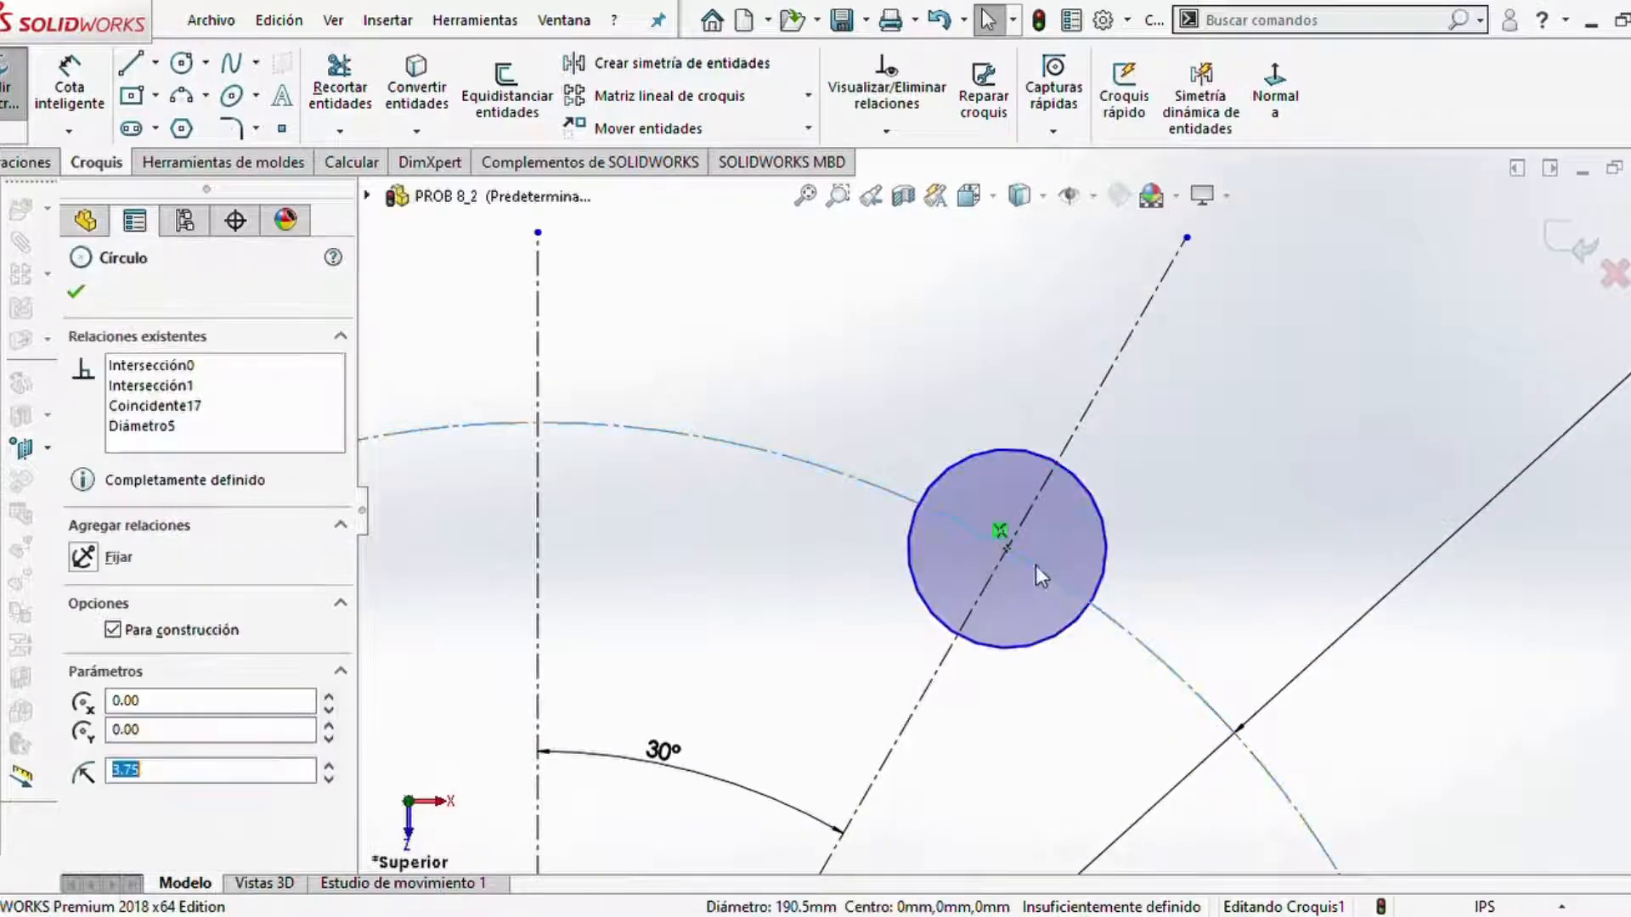
ctrl+click(1007, 549)
click(110, 729)
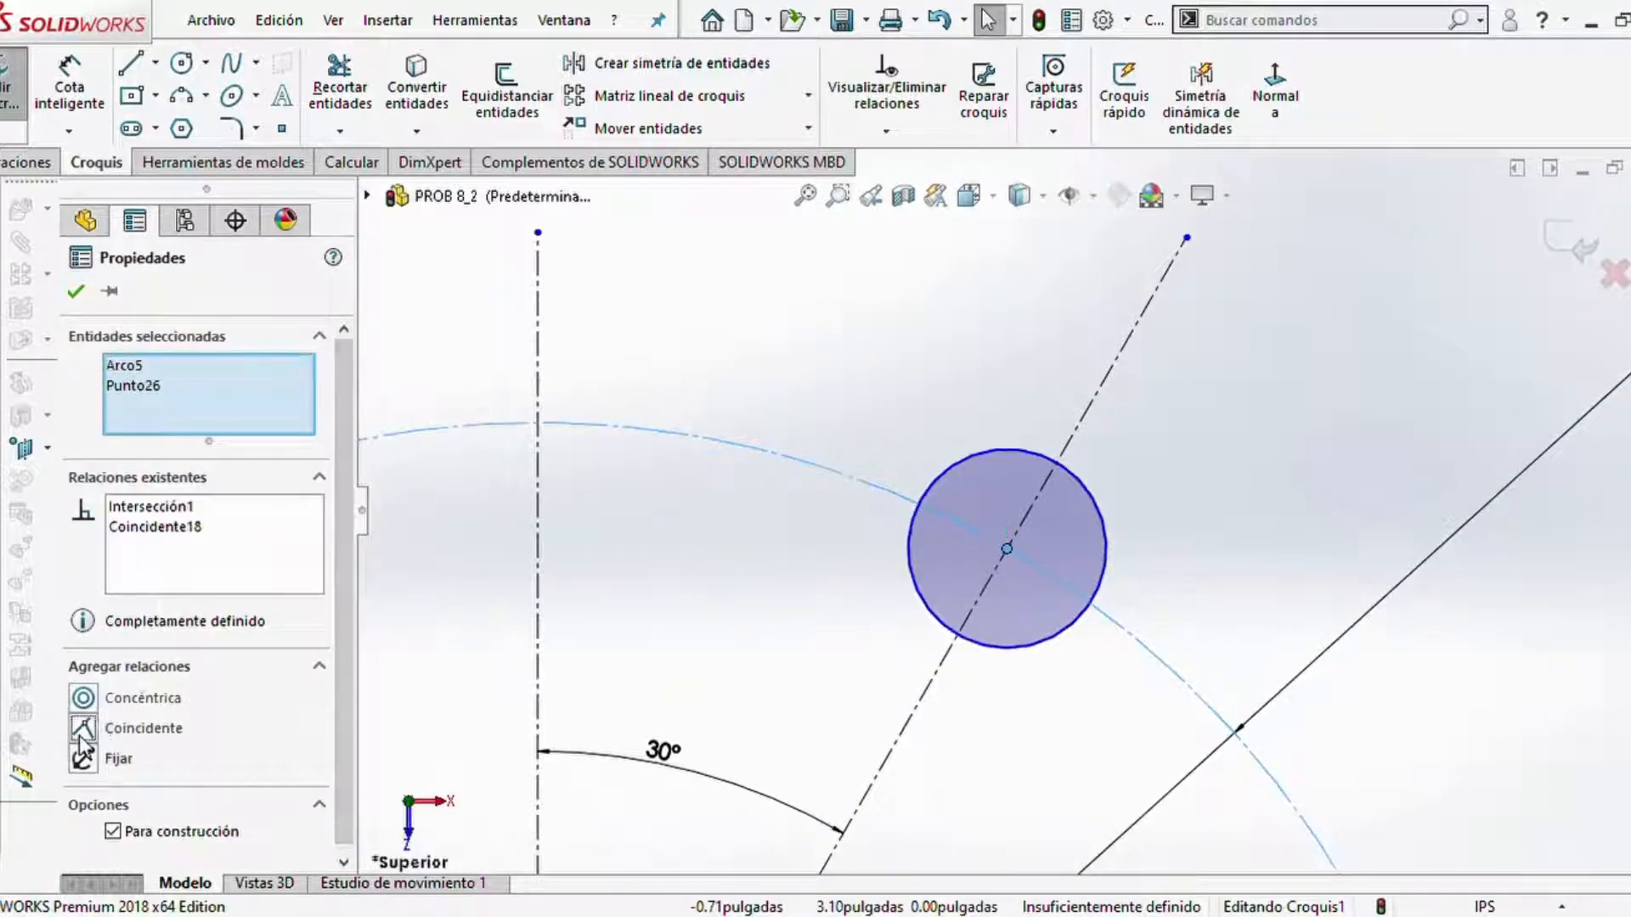
click(760, 533)
- Add an Equal relation between the 1.00 in circle and the small circle on the 30° construction line
scroll(759, 531, up, 3)
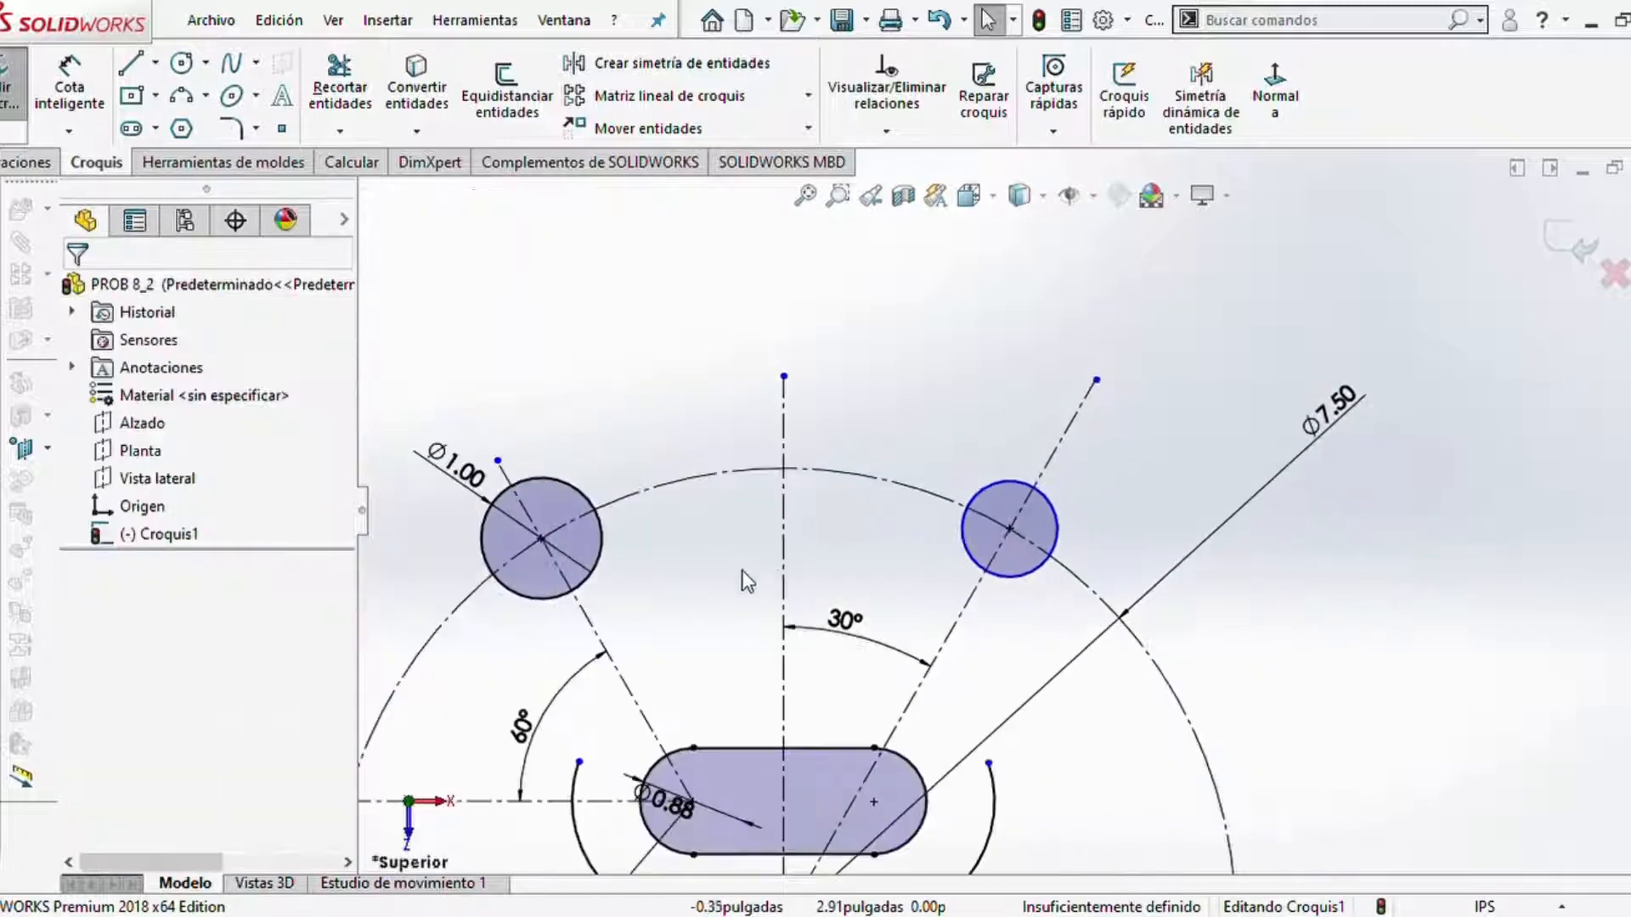
click(588, 591)
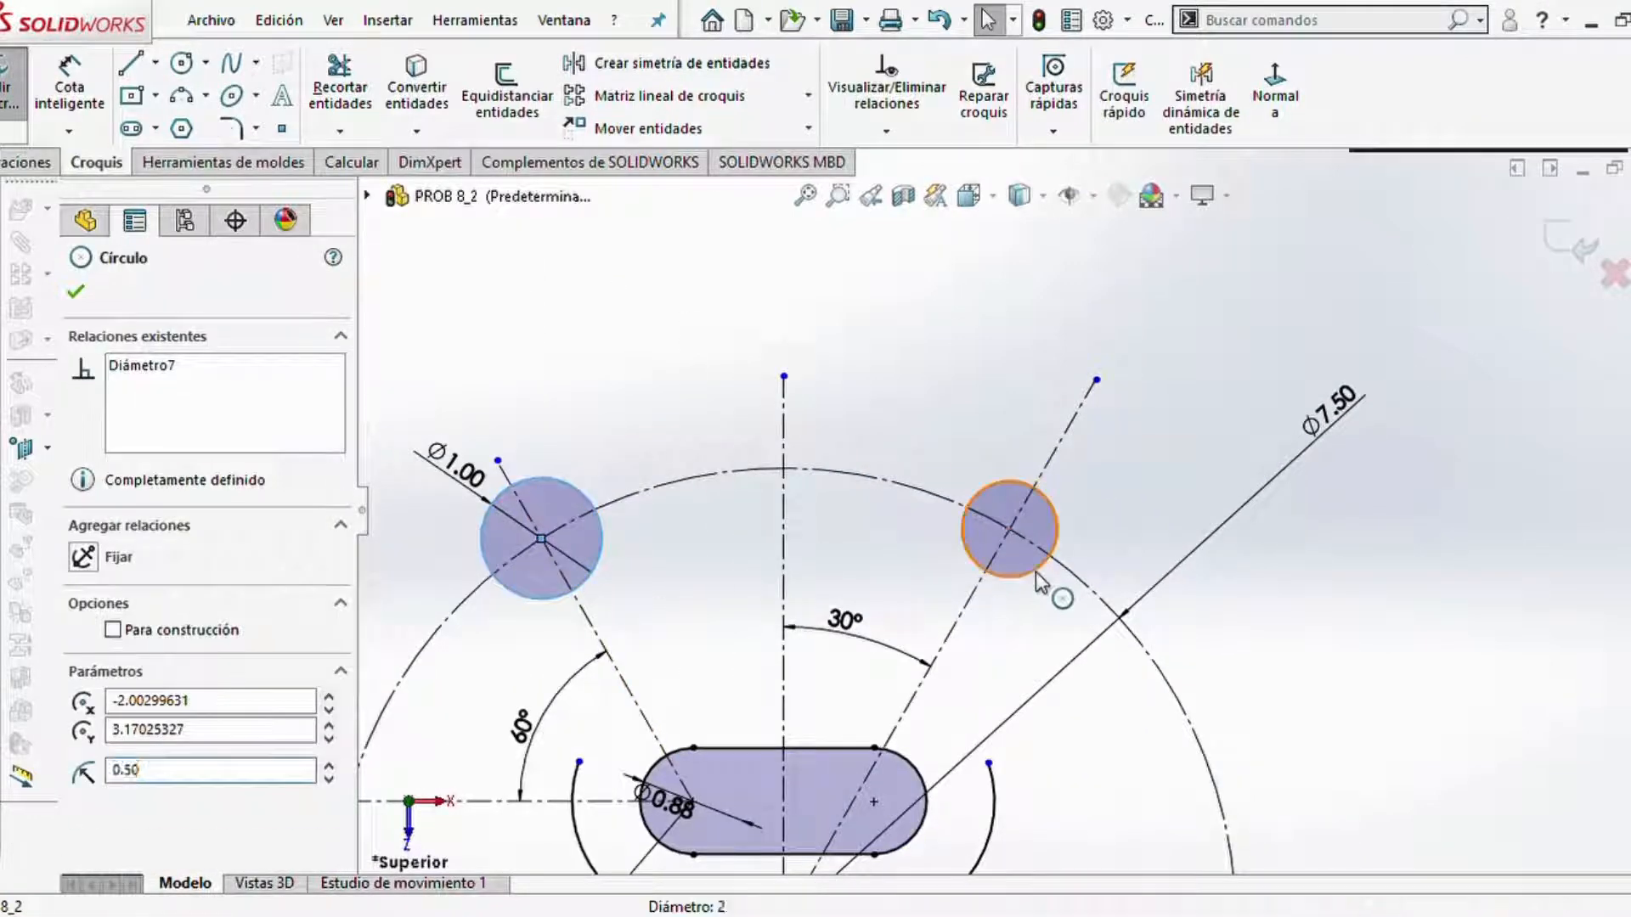
ctrl+click(1024, 574)
click(83, 789)
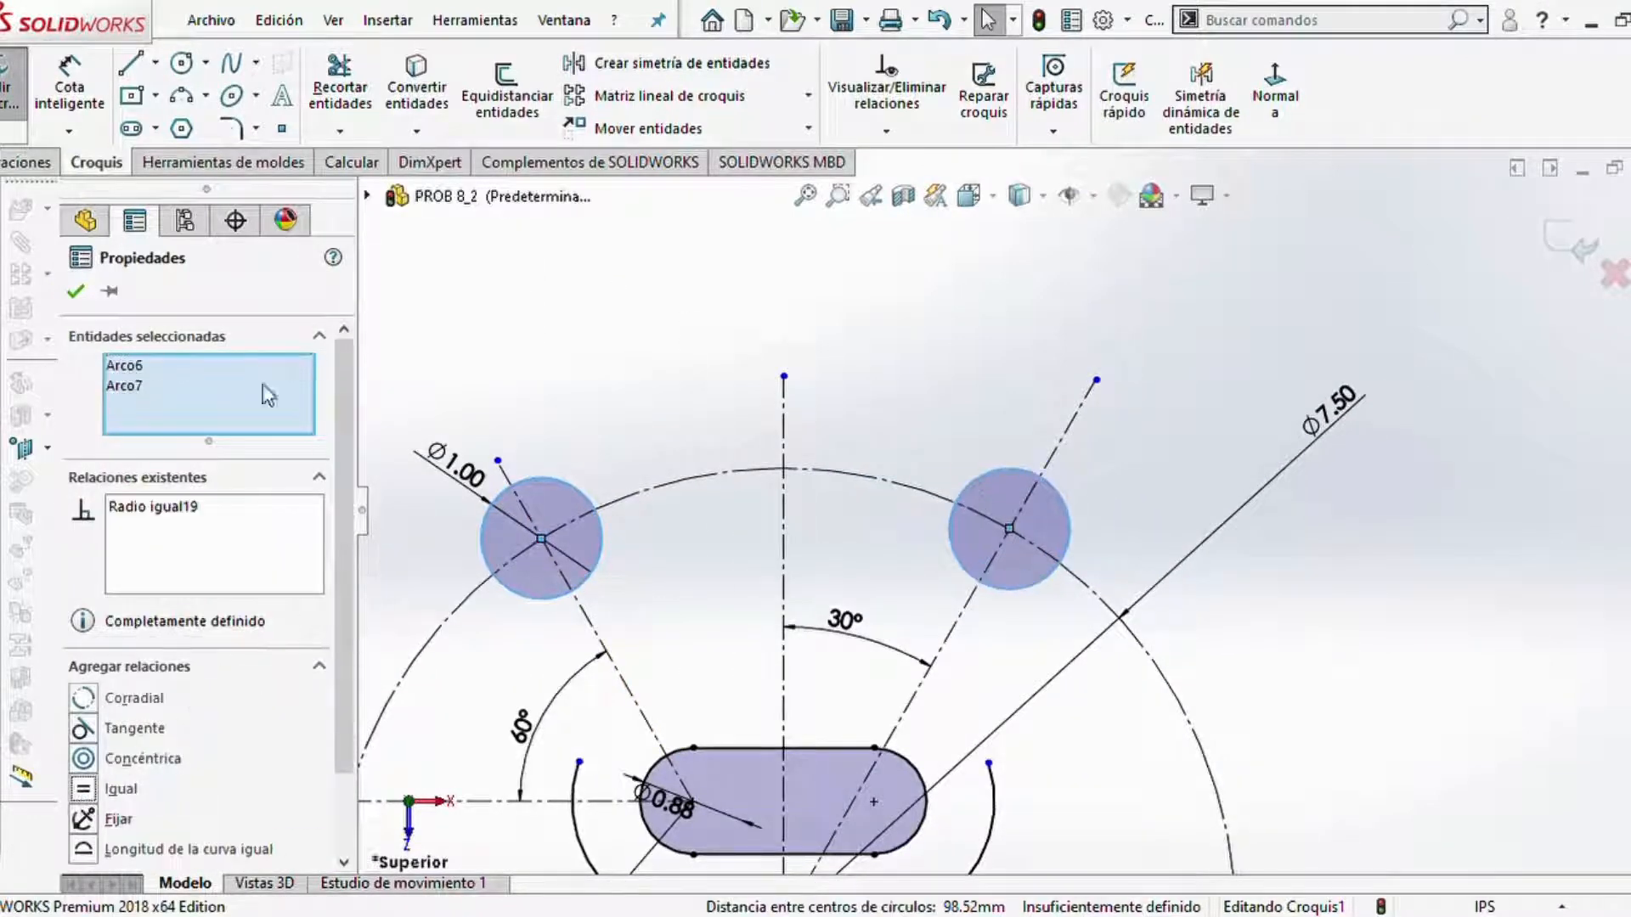
click(75, 291)
- Draw a three-point arc above the construction circle, with its endpoints on the outer edges of the two small circles
scroll(1011, 501, up, 2)
scroll(1037, 401, down, 1)
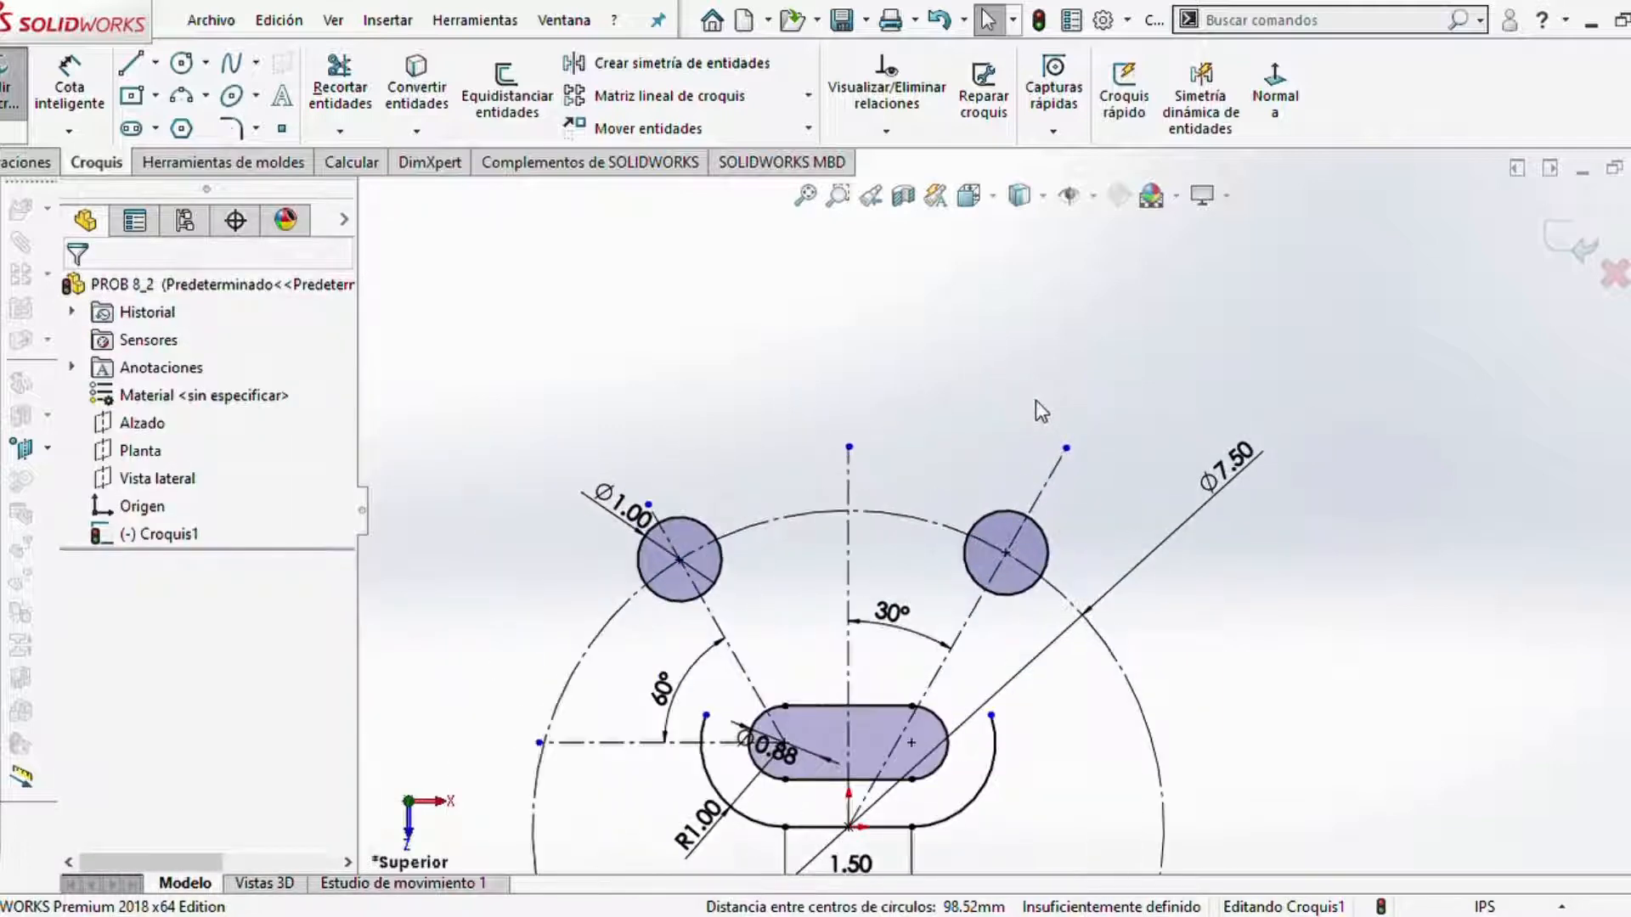
scroll(859, 720, down, 1)
scroll(973, 595, down, 1)
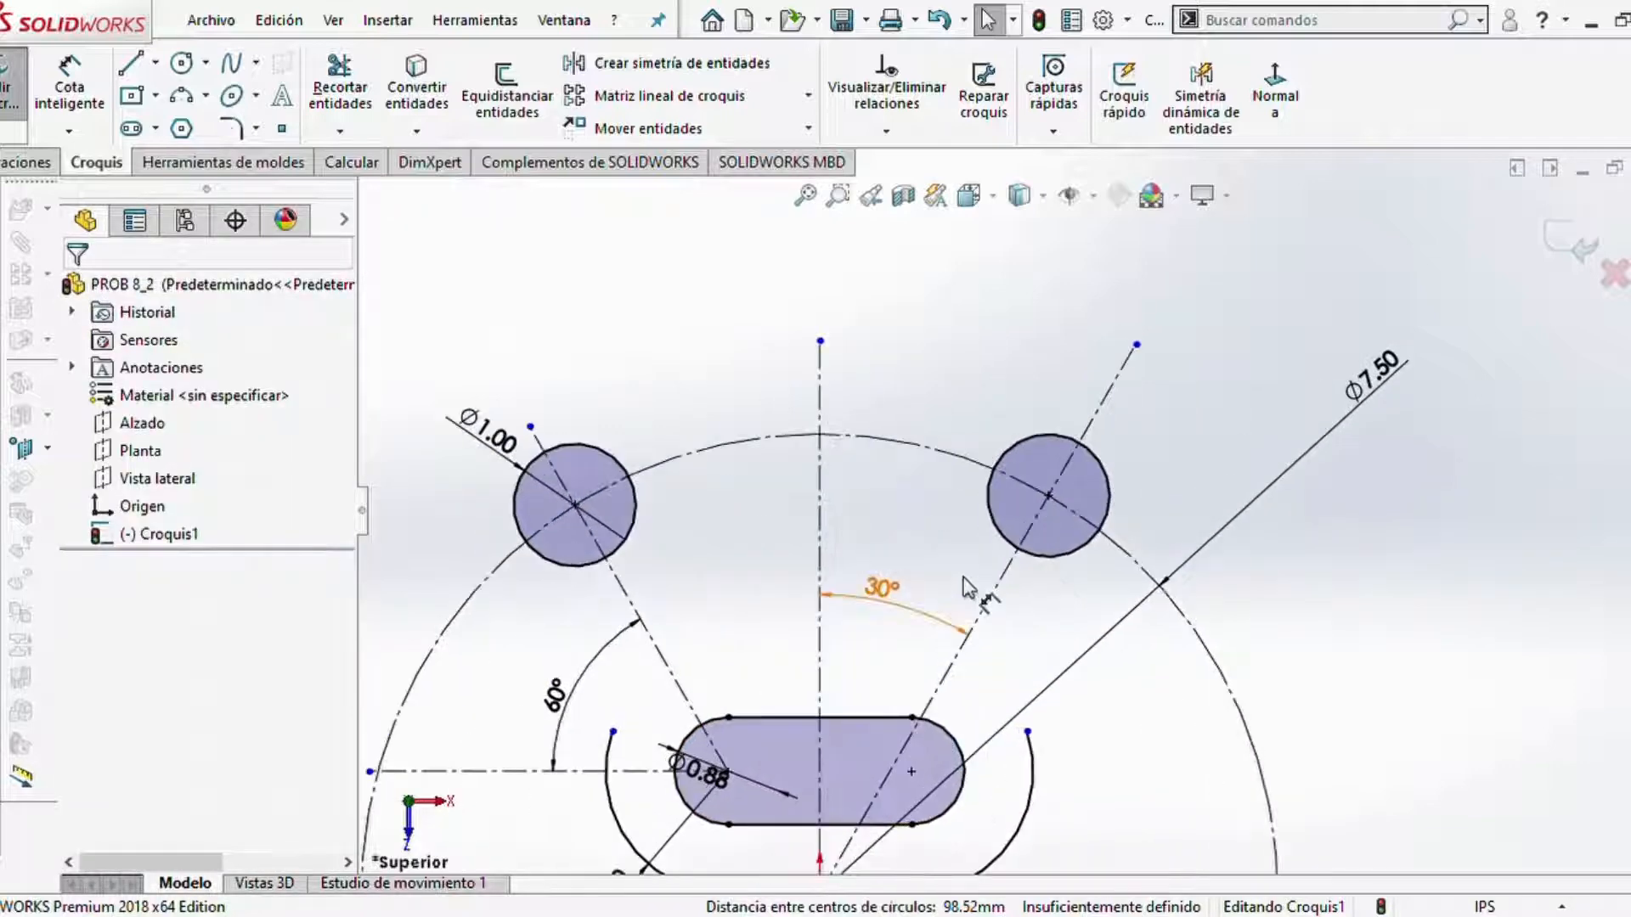
scroll(685, 495, down, 2)
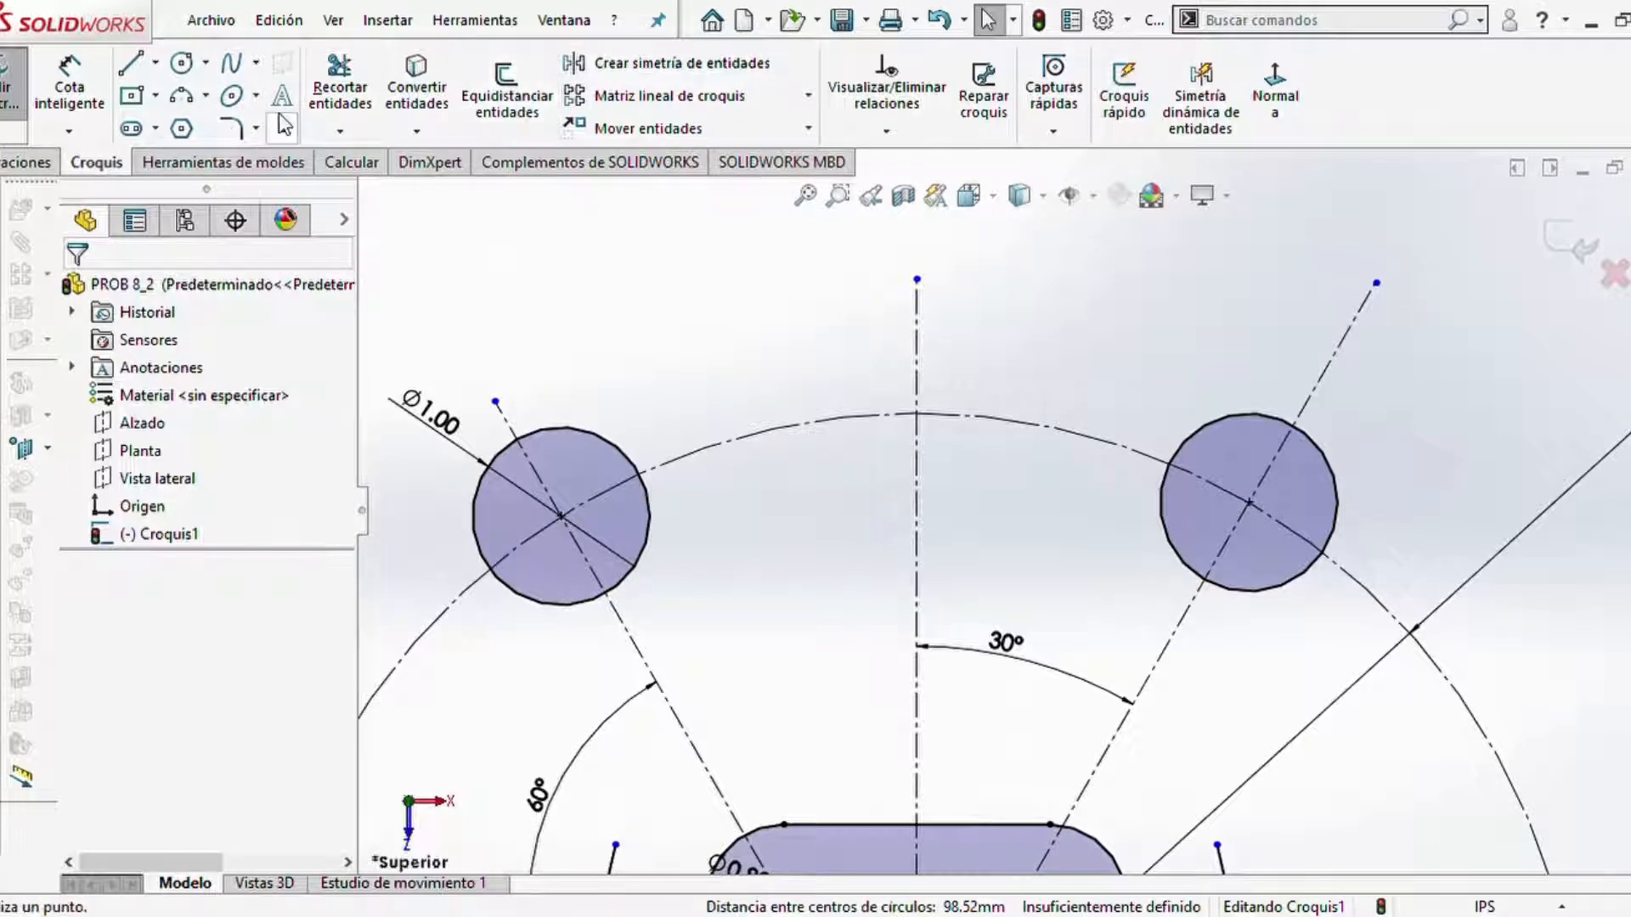
click(181, 95)
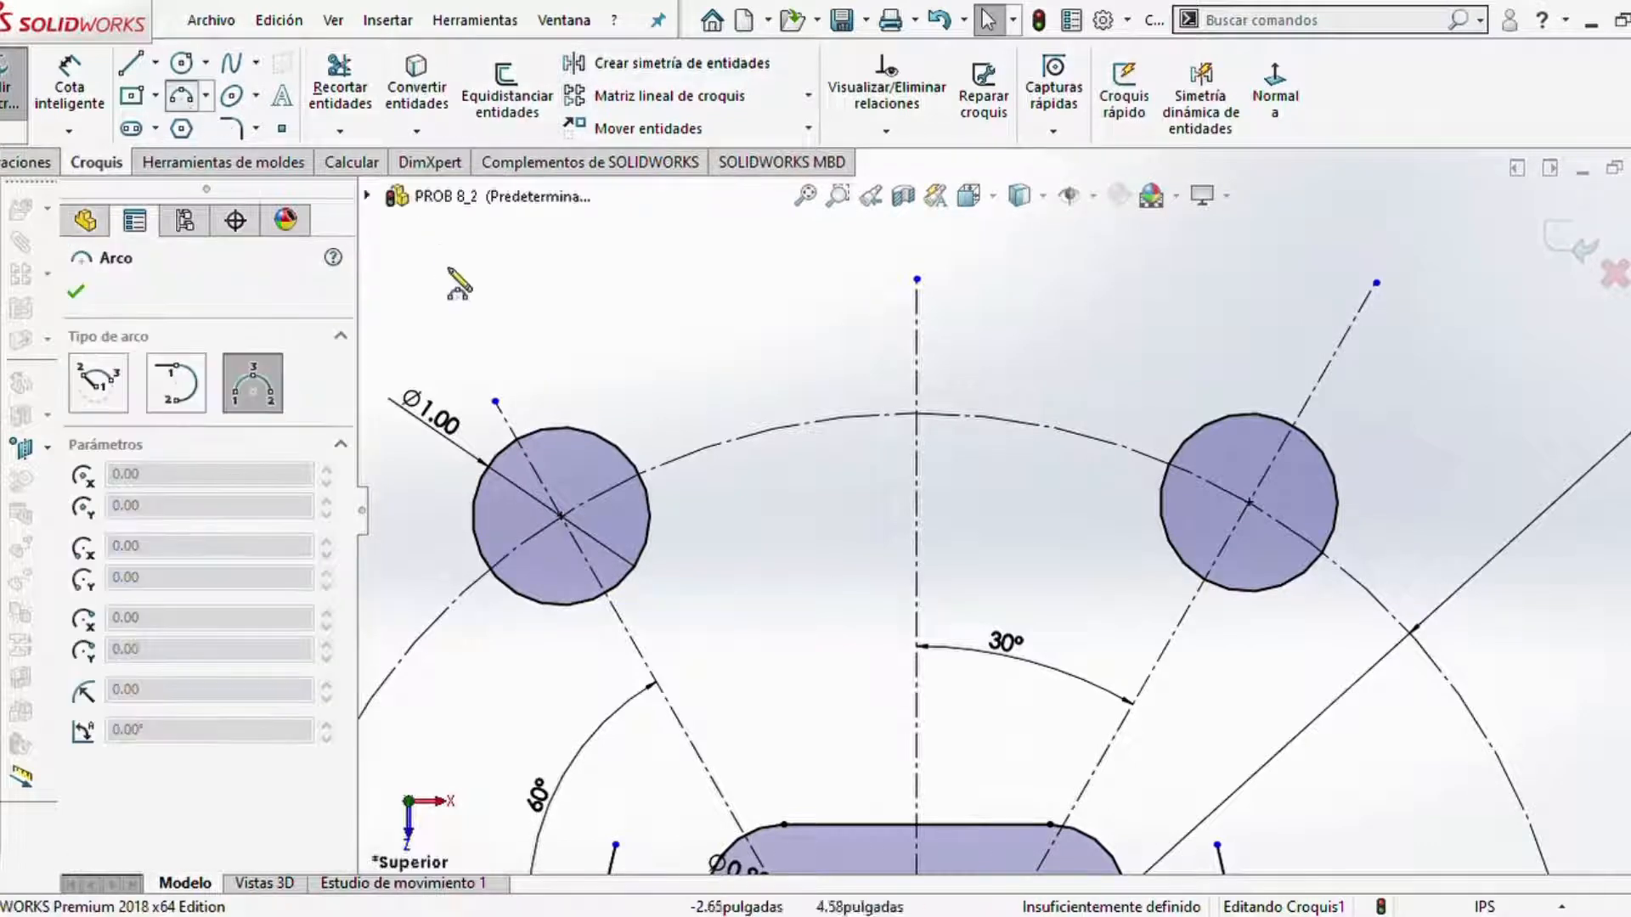
click(530, 437)
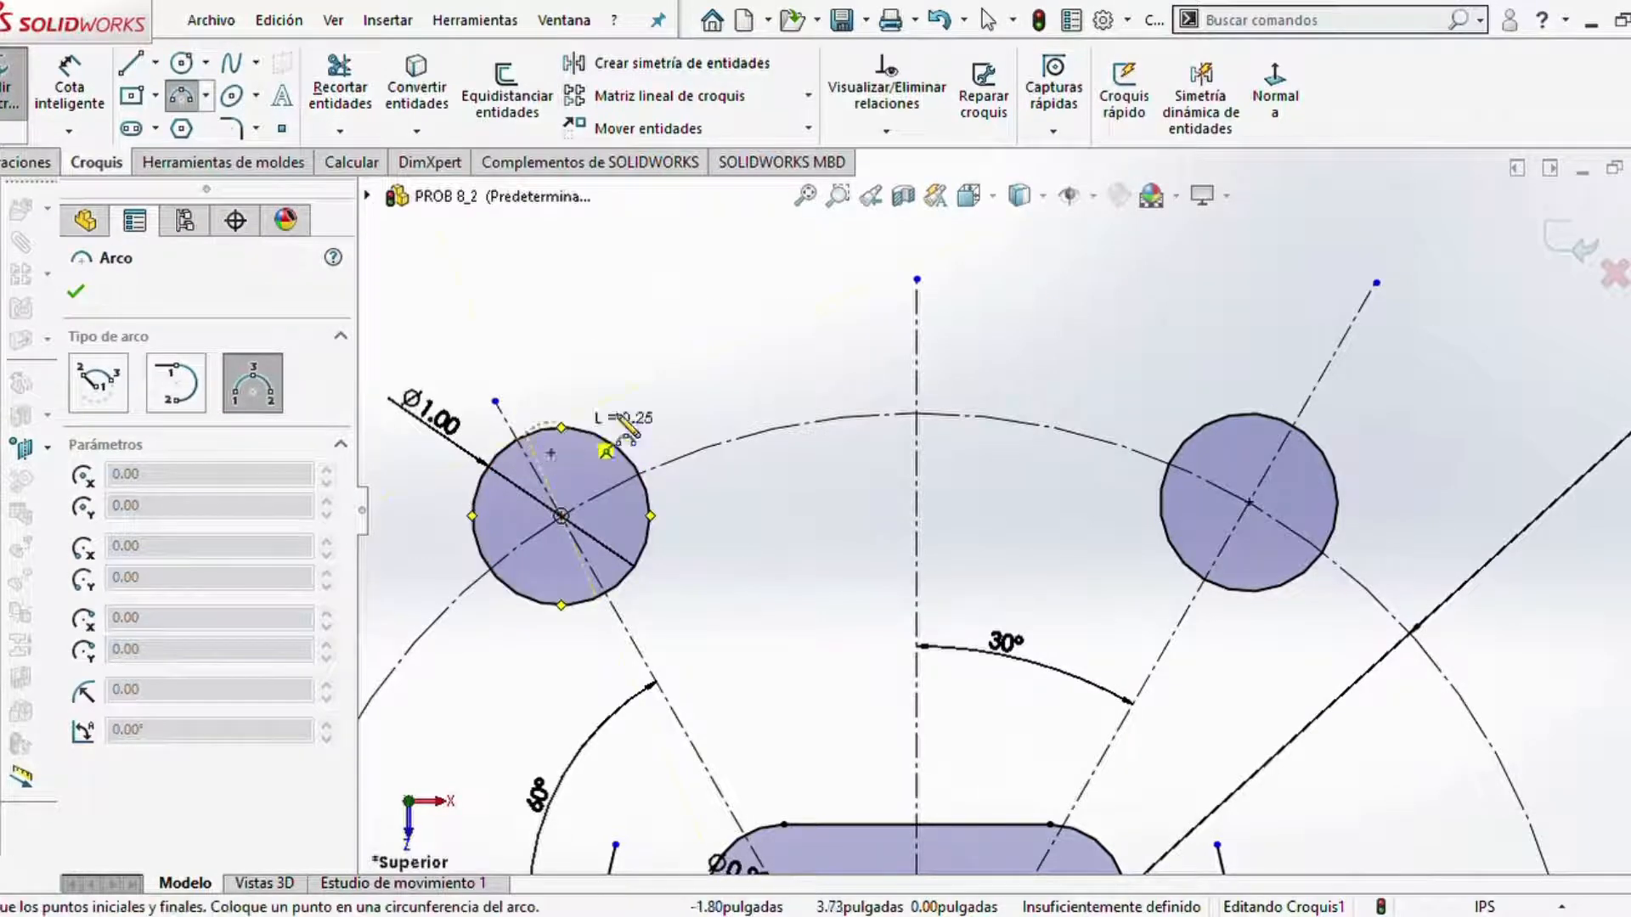
click(1334, 470)
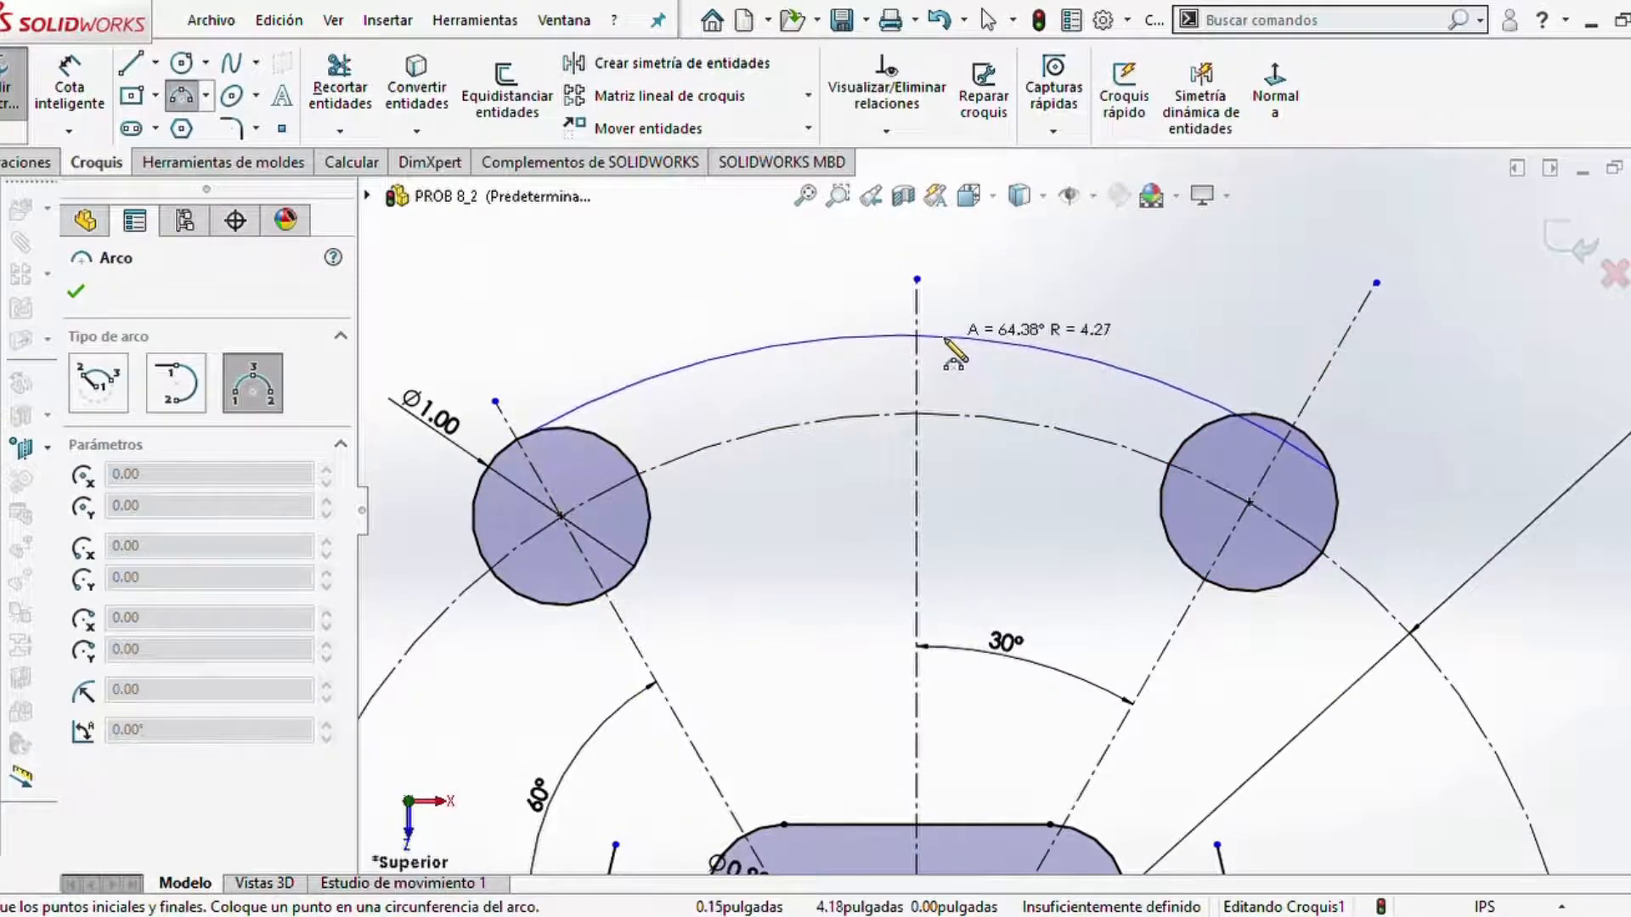
click(978, 324)
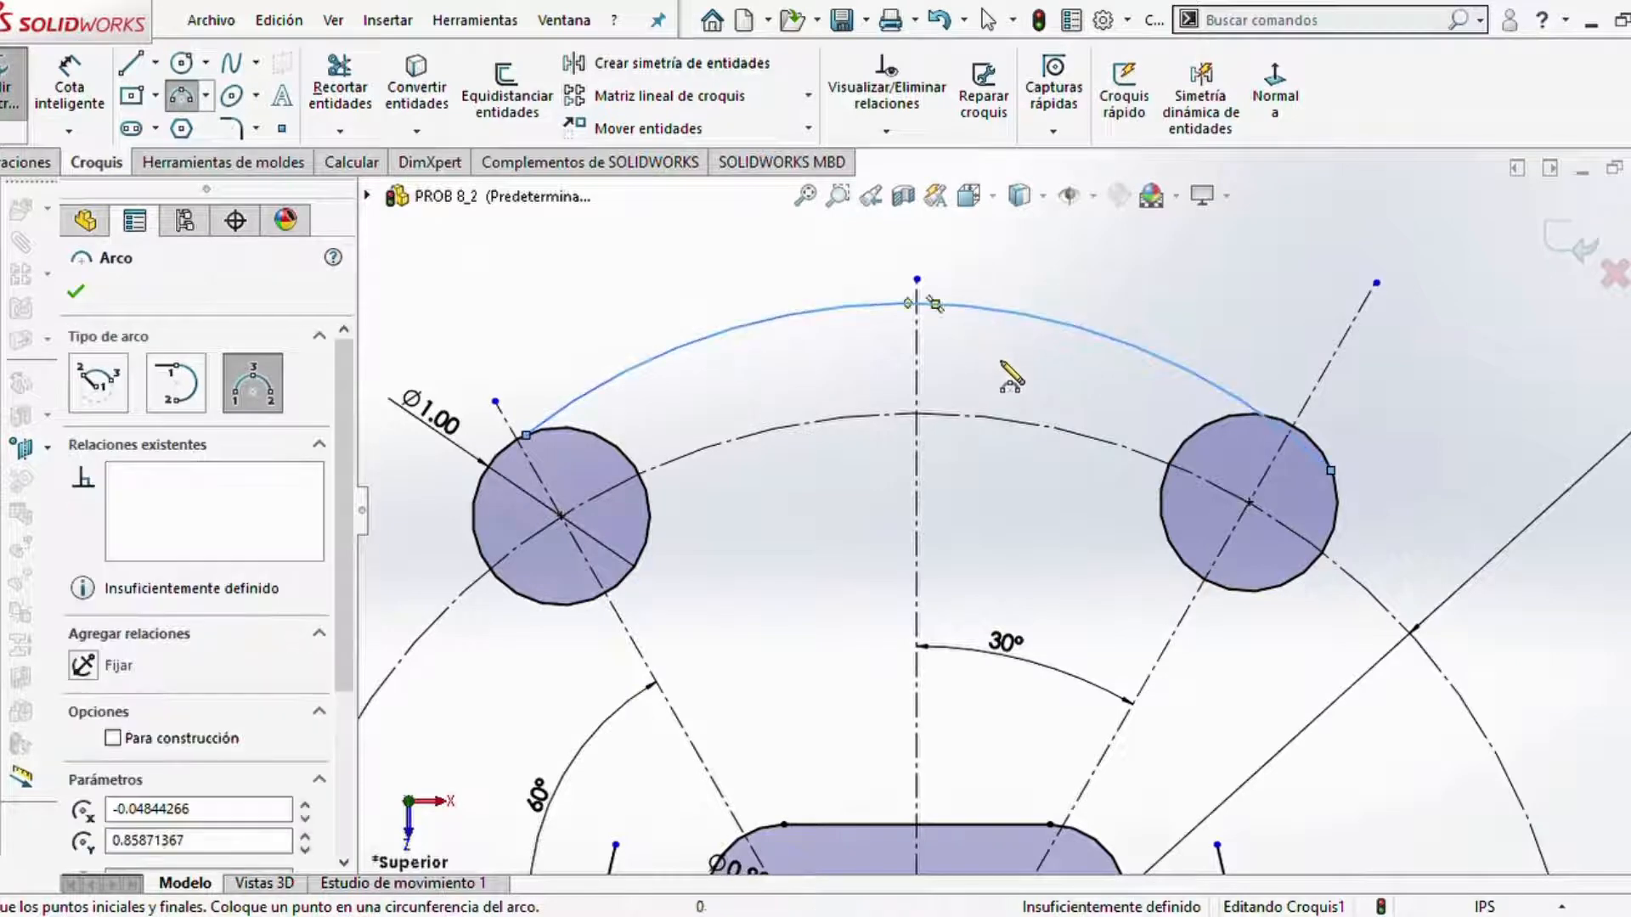
key(Escape)
key(Escape)
- Make the new upper arc tangent to the small circle on the 60° construction line
scroll(637, 440, down, 3)
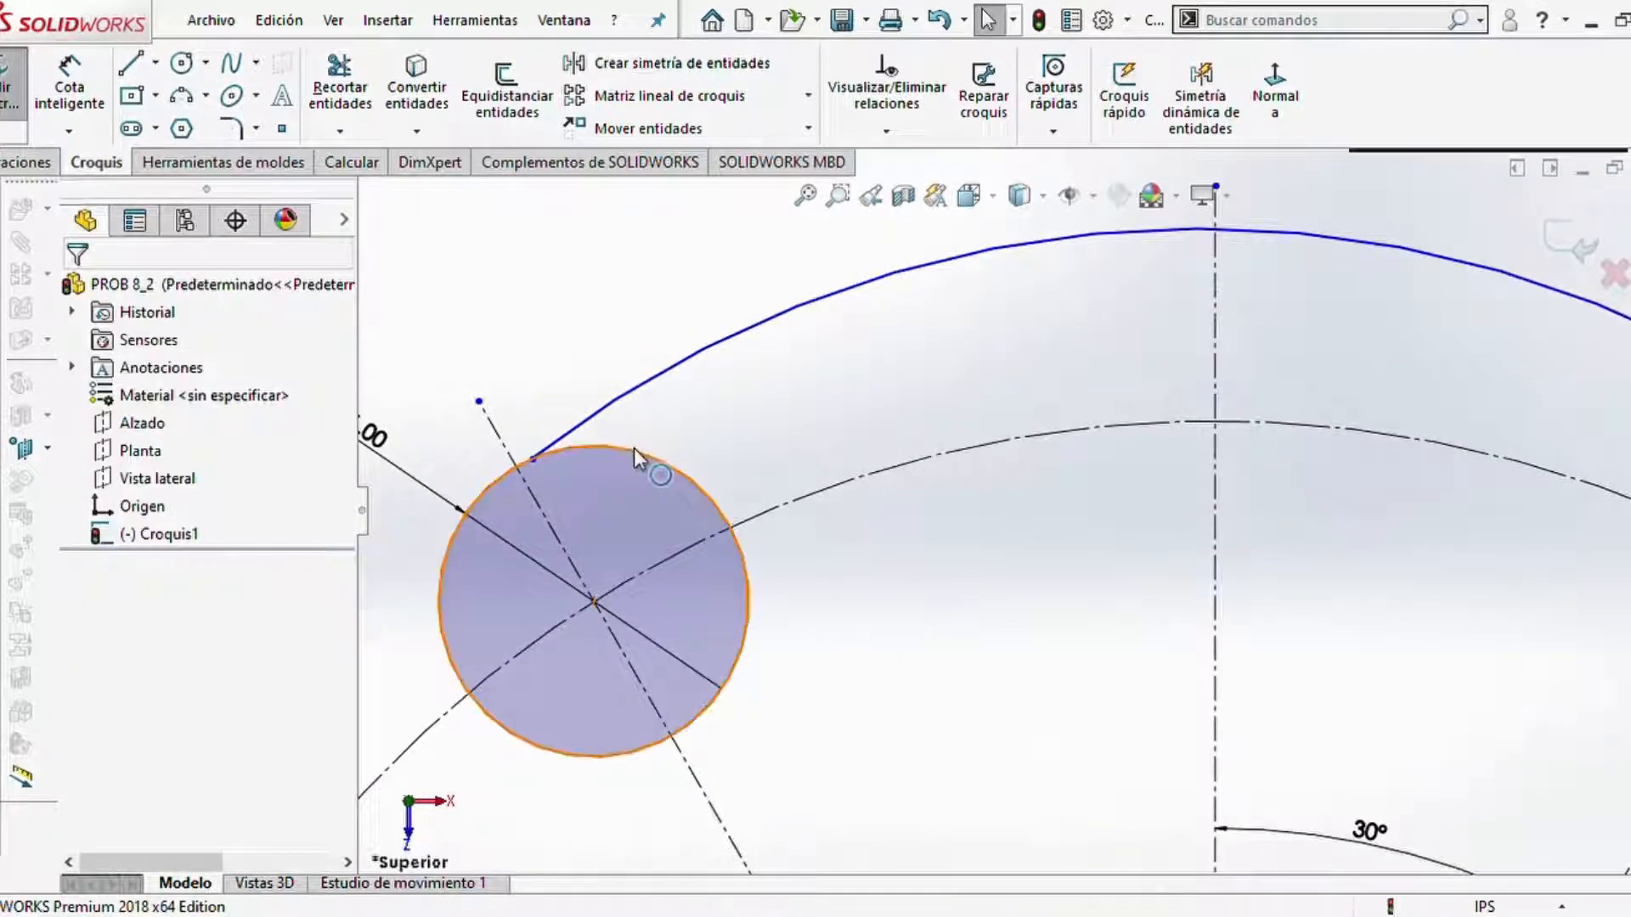
click(634, 447)
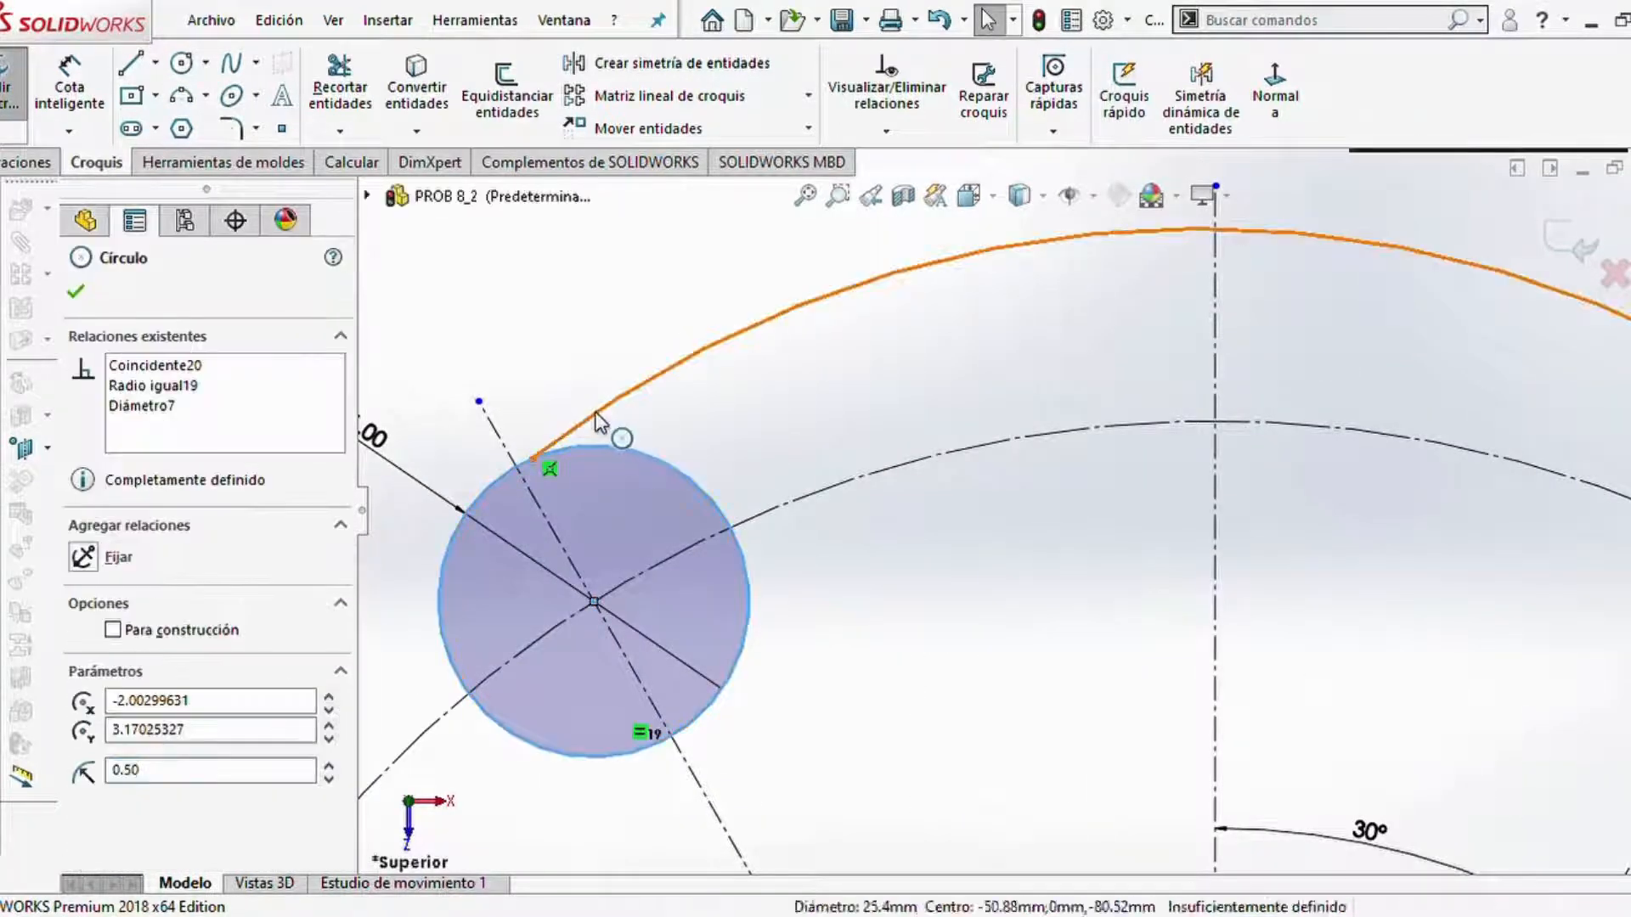
ctrl+click(597, 416)
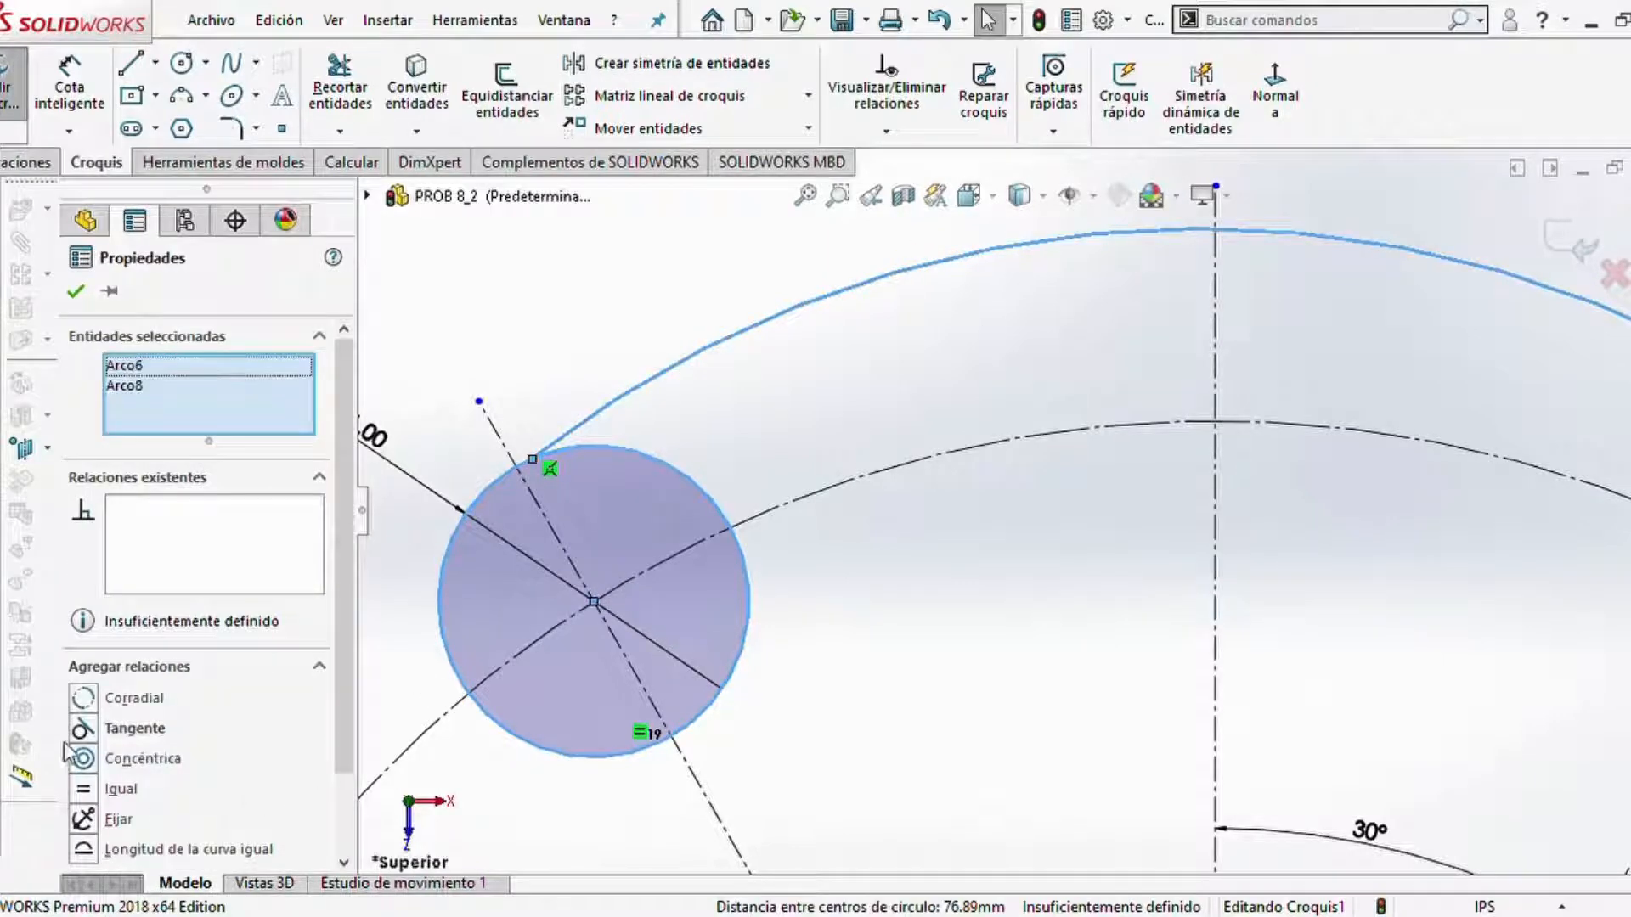
click(83, 731)
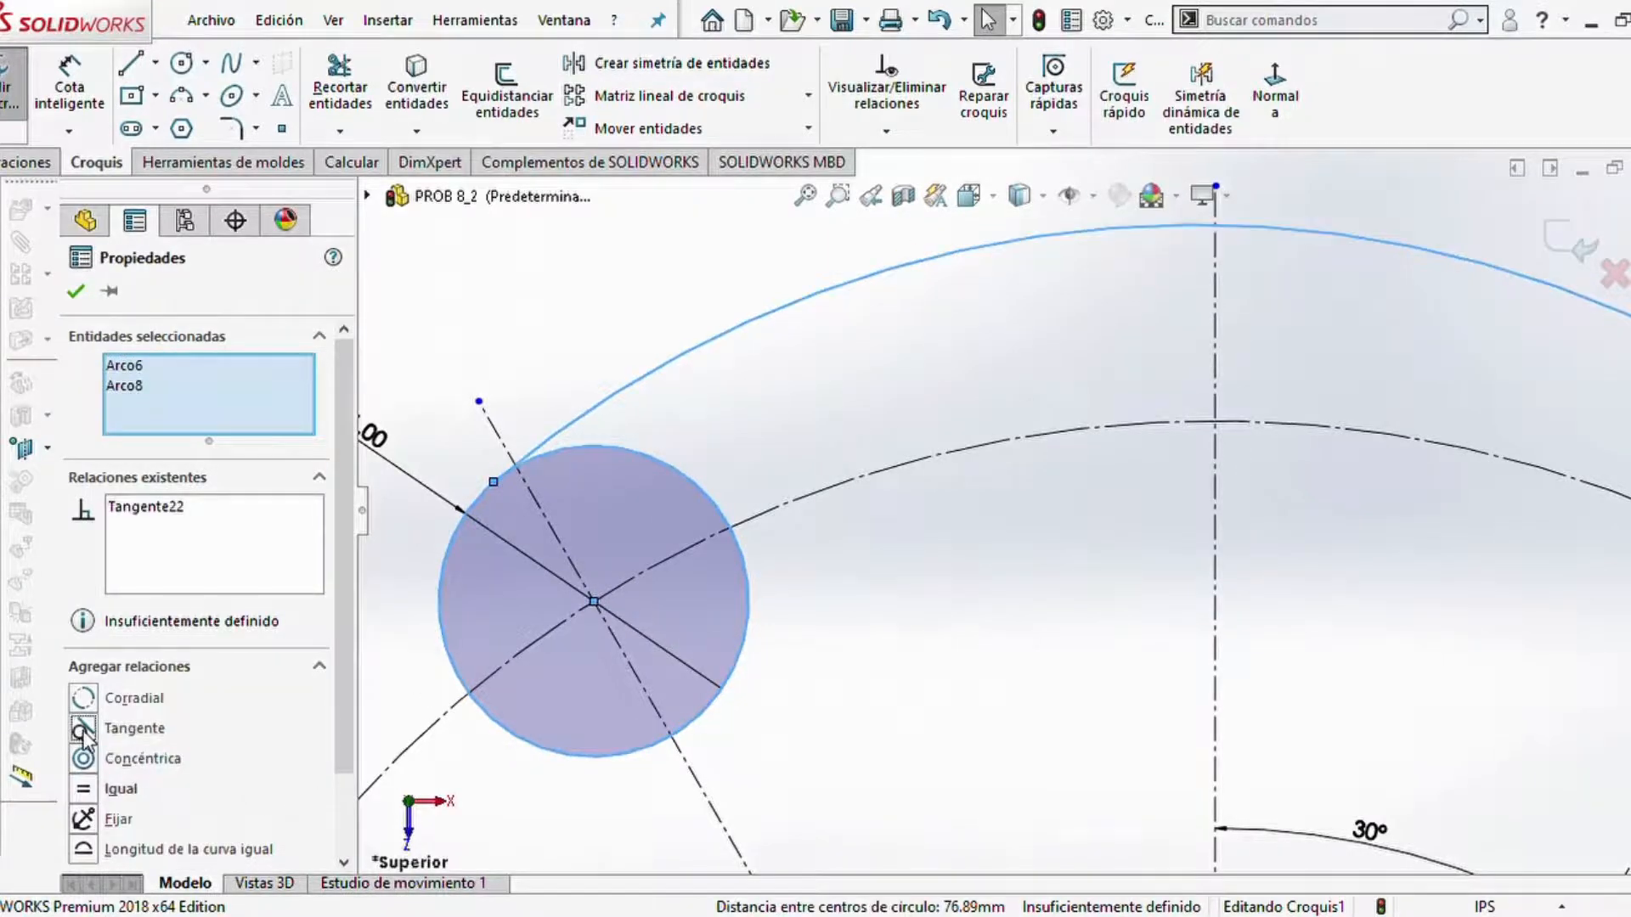
click(78, 297)
- Make the upper arc tangent to the small circle on the 30° construction line
scroll(1527, 693, up, 3)
scroll(1625, 433, down, 3)
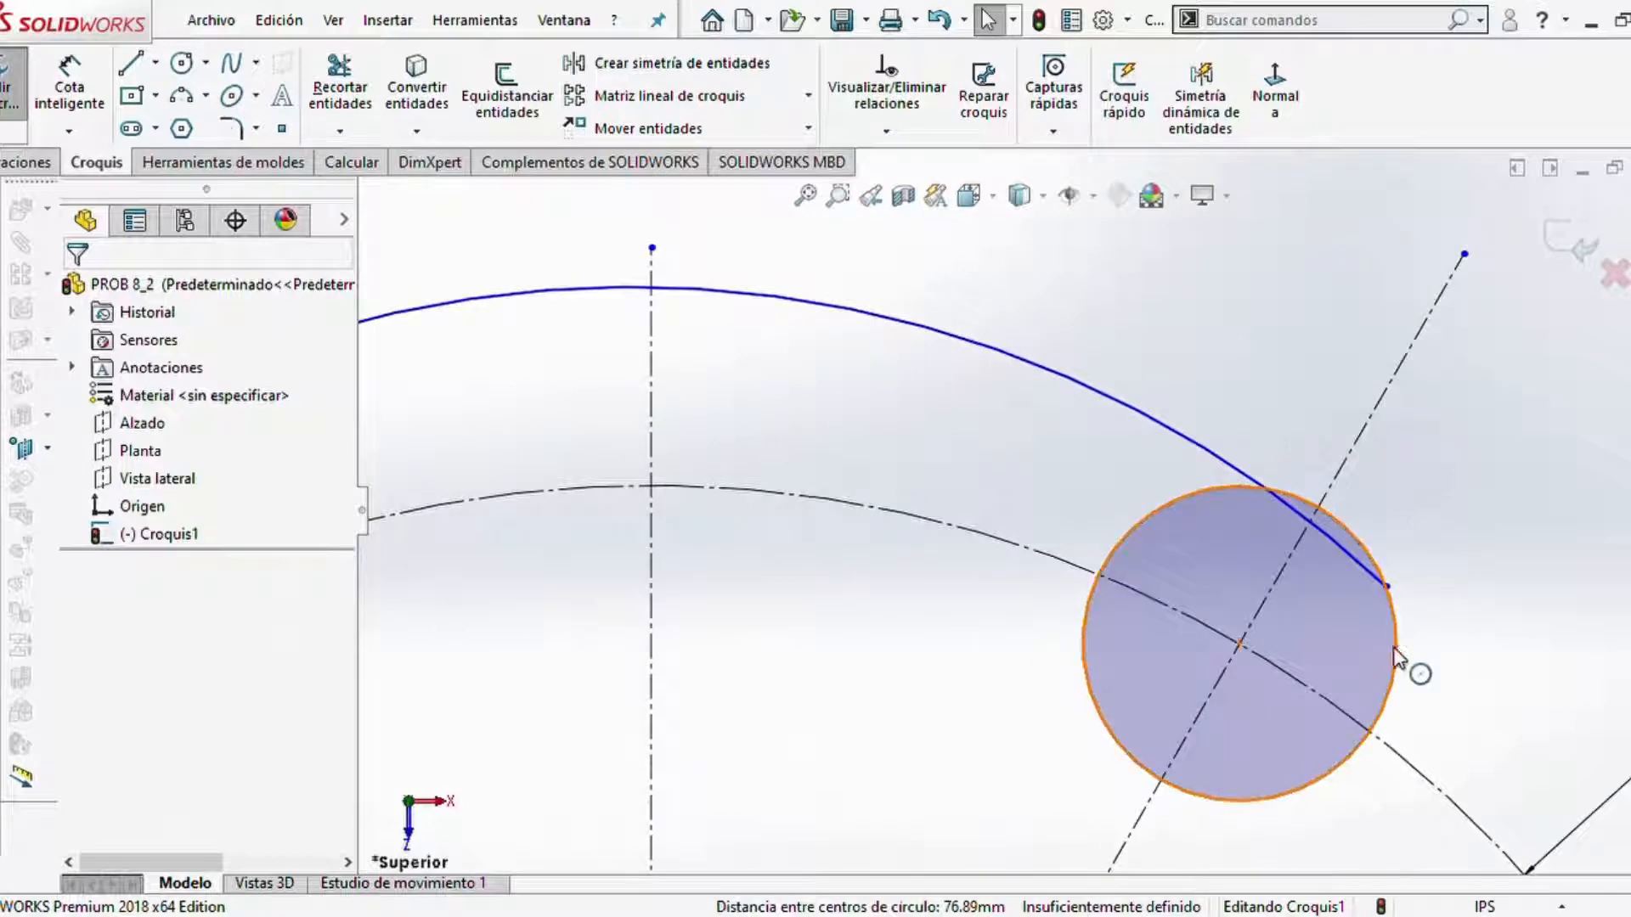
click(1395, 657)
ctrl+click(1210, 457)
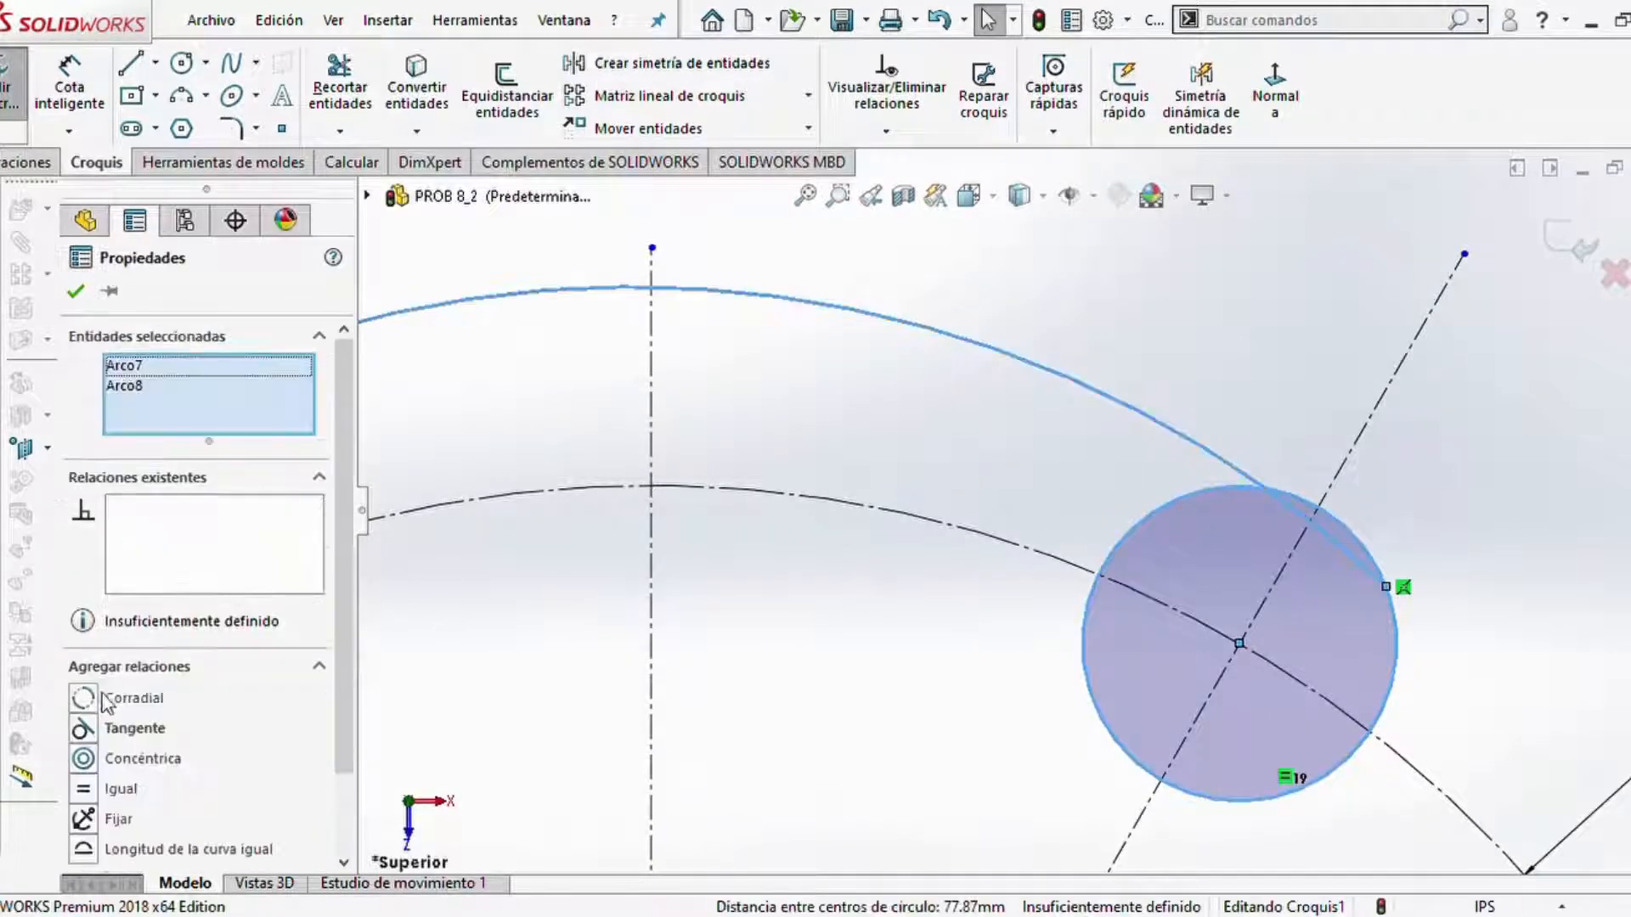
click(82, 731)
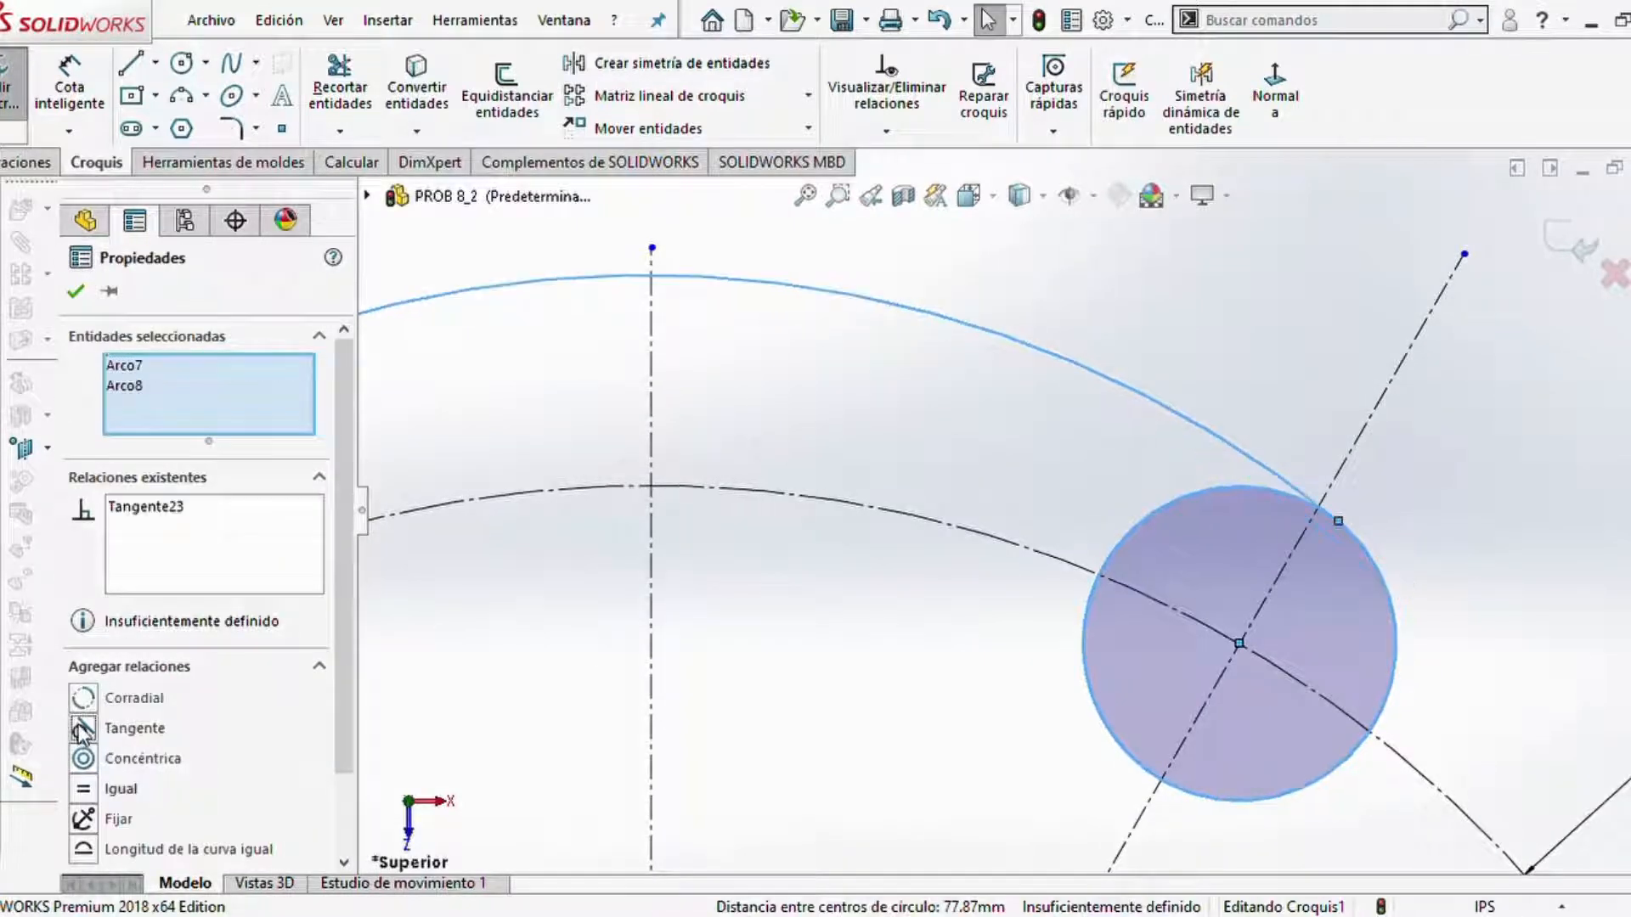
click(76, 294)
- Add an Equal relation between the upper arc and the 7.50 in construction circle
scroll(748, 543, up, 4)
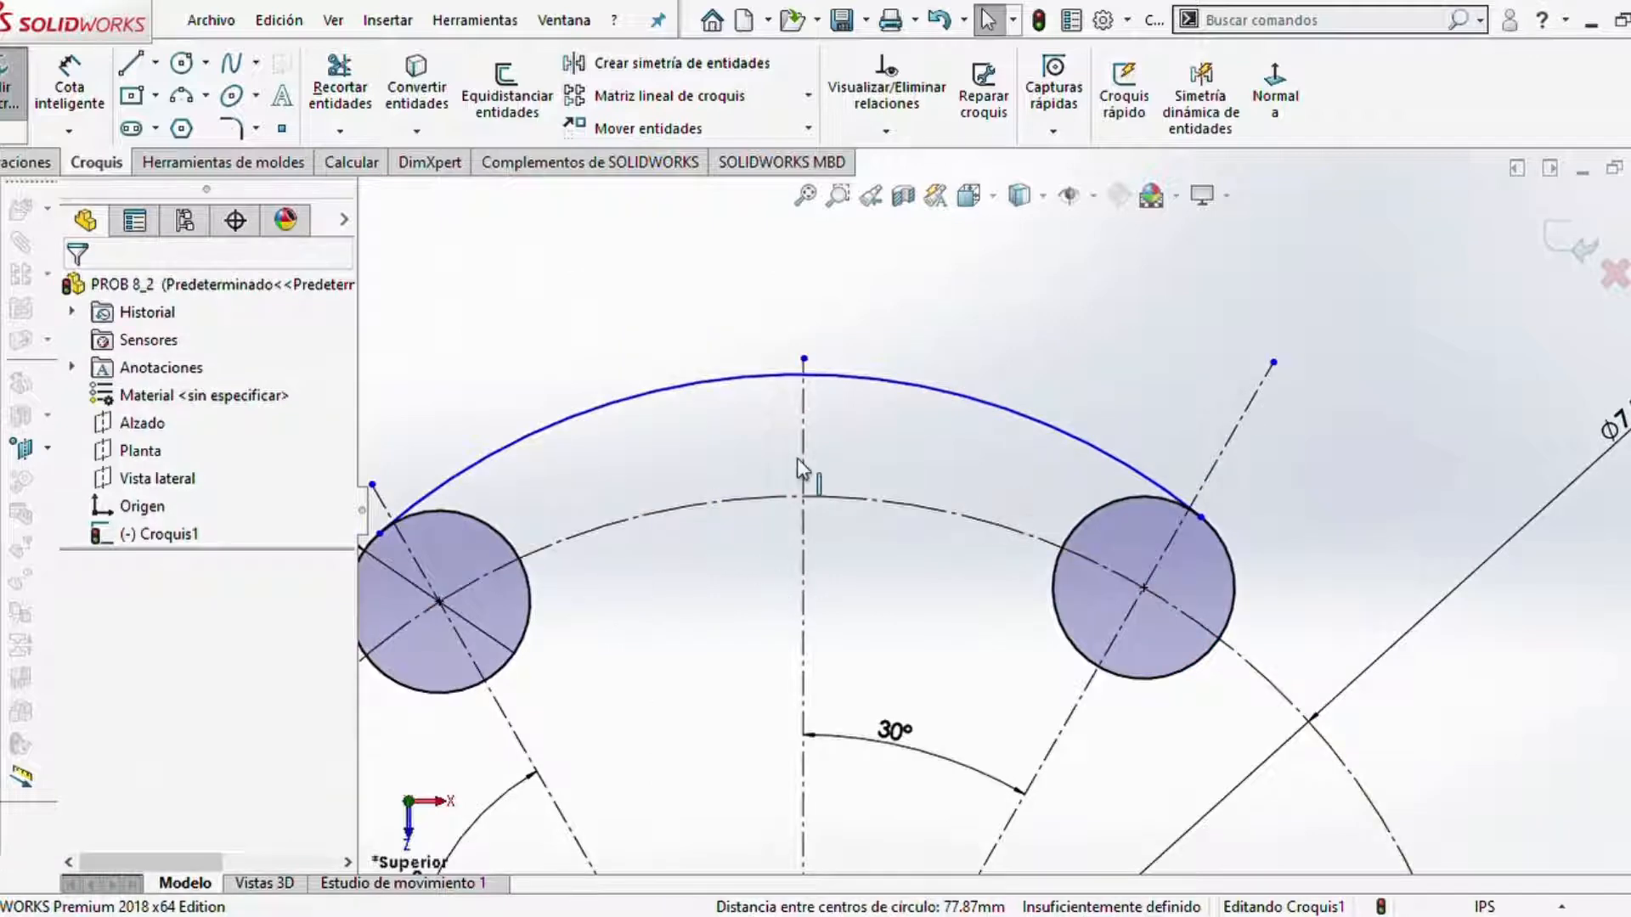
click(727, 496)
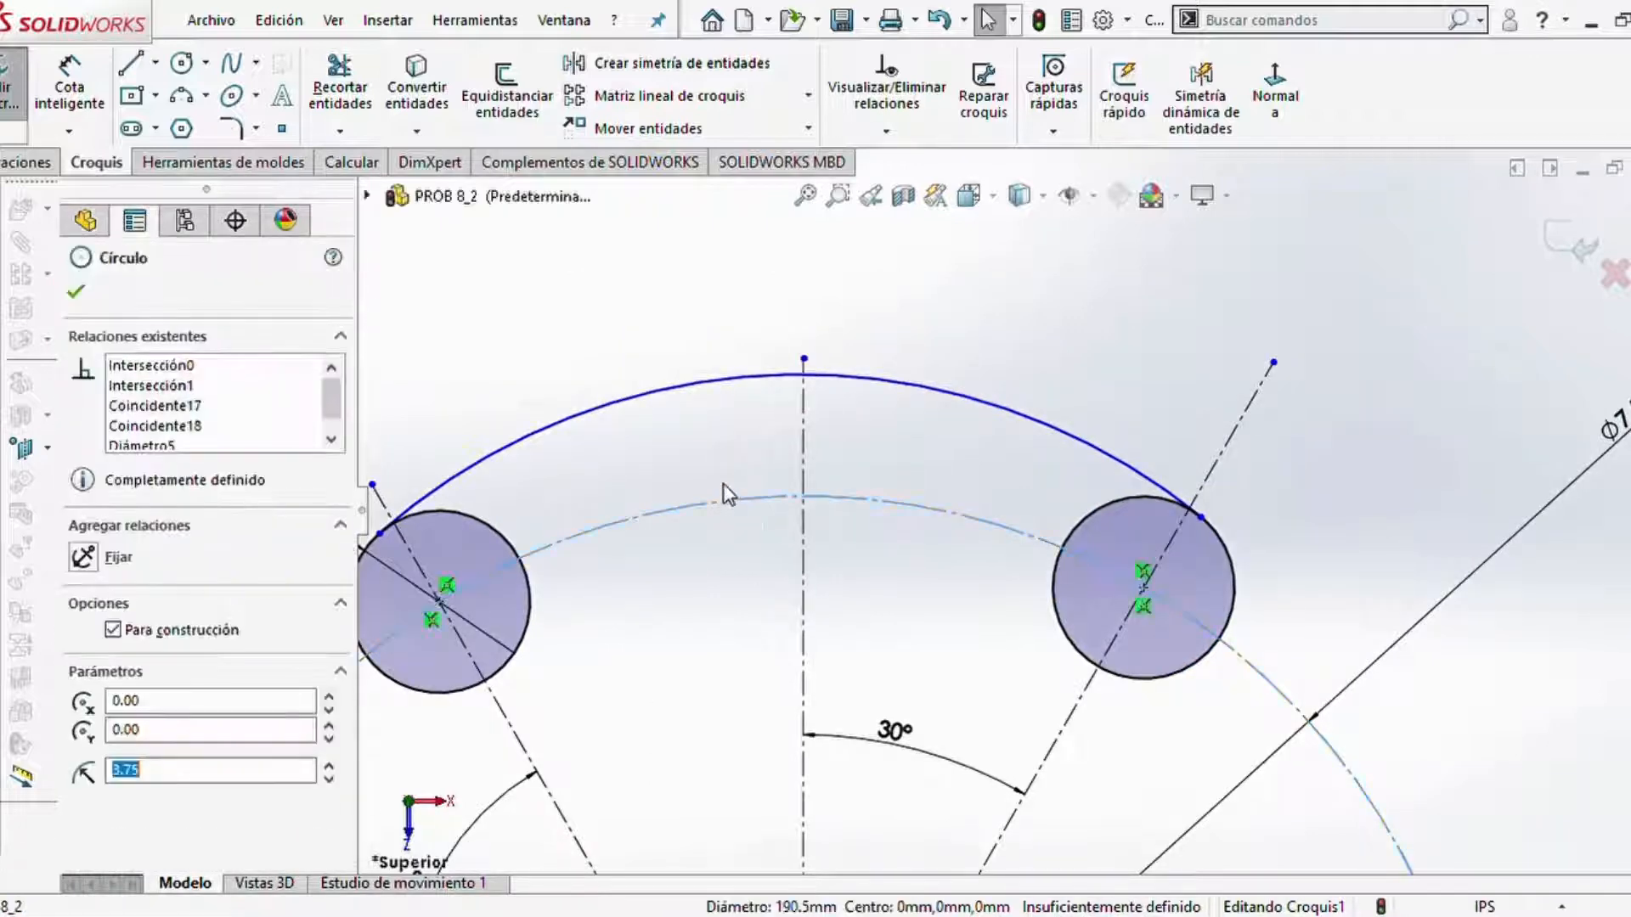
click(713, 548)
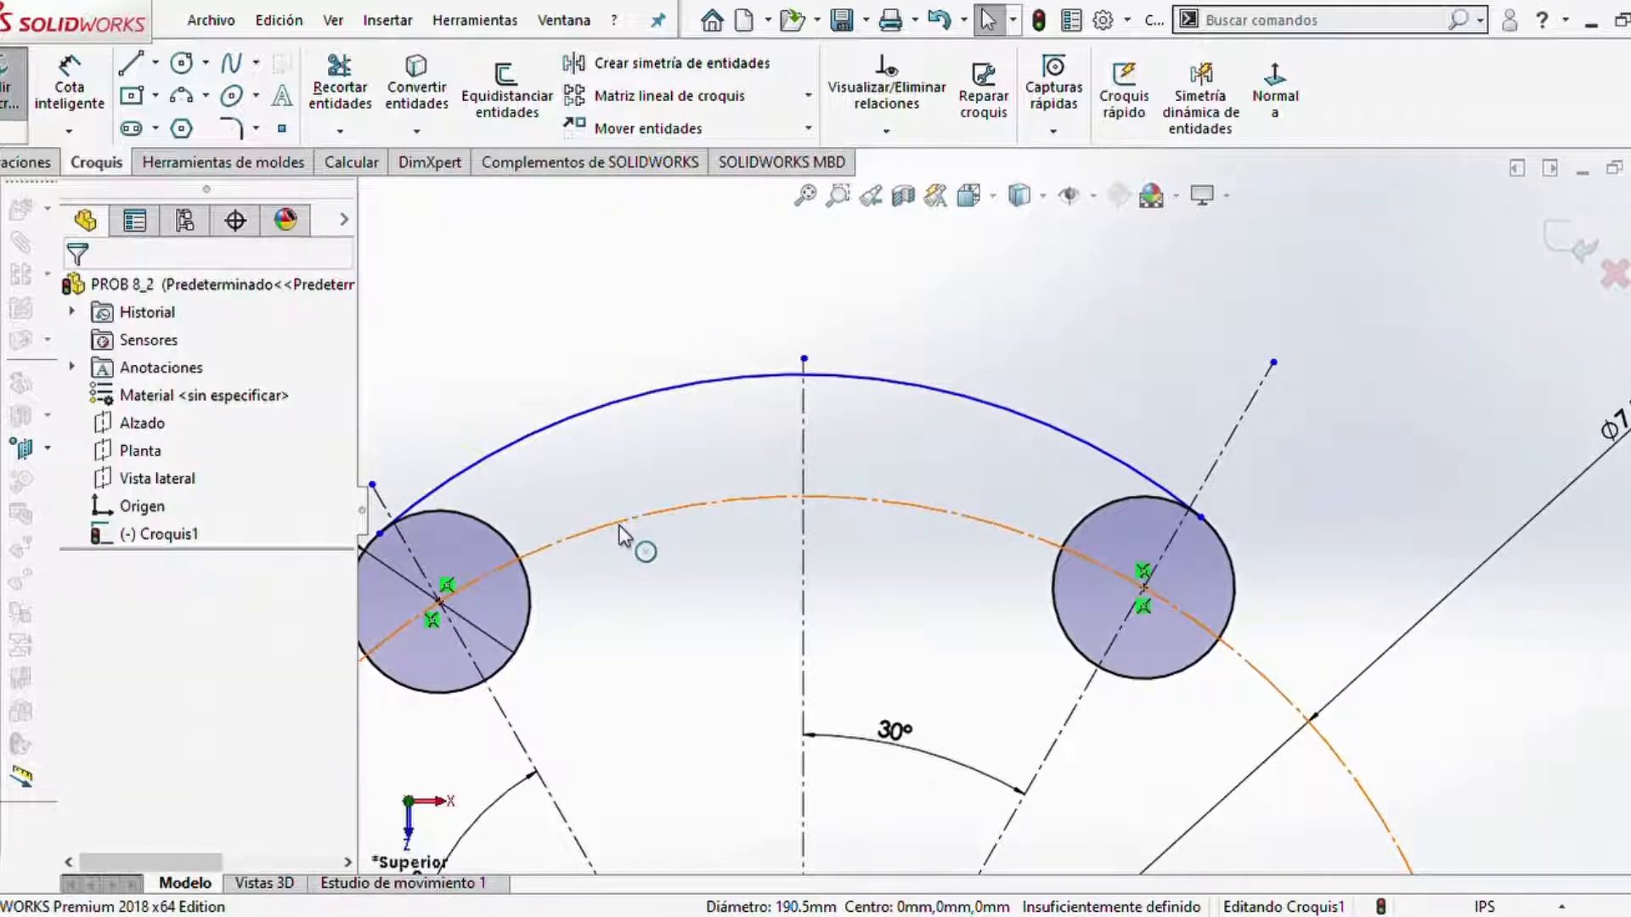
click(619, 525)
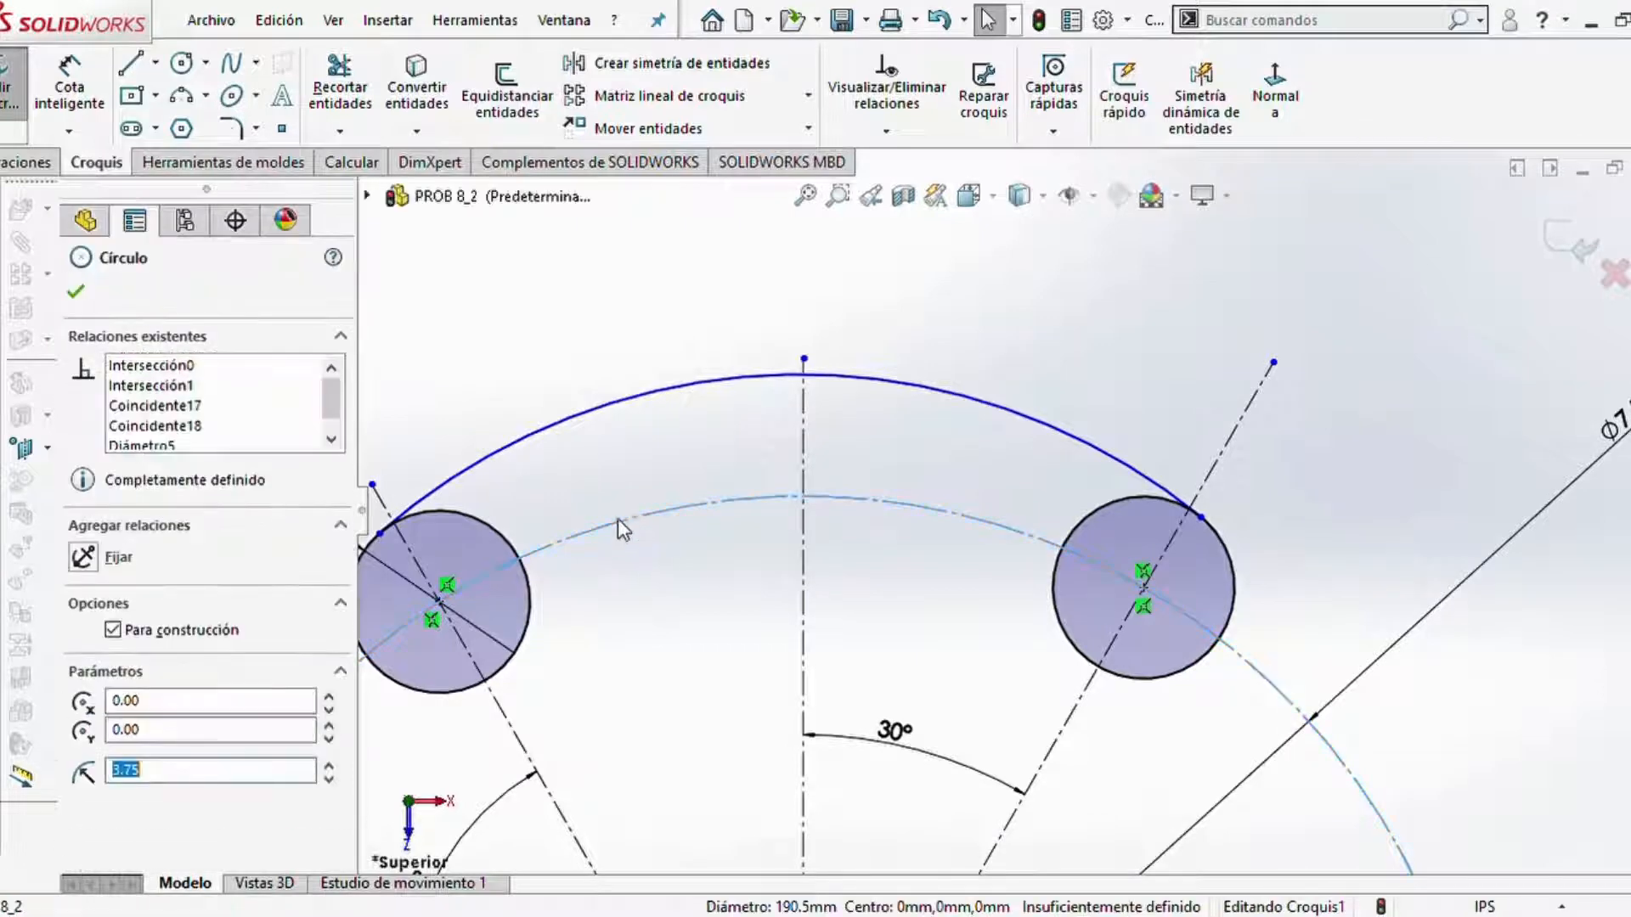
ctrl+click(566, 432)
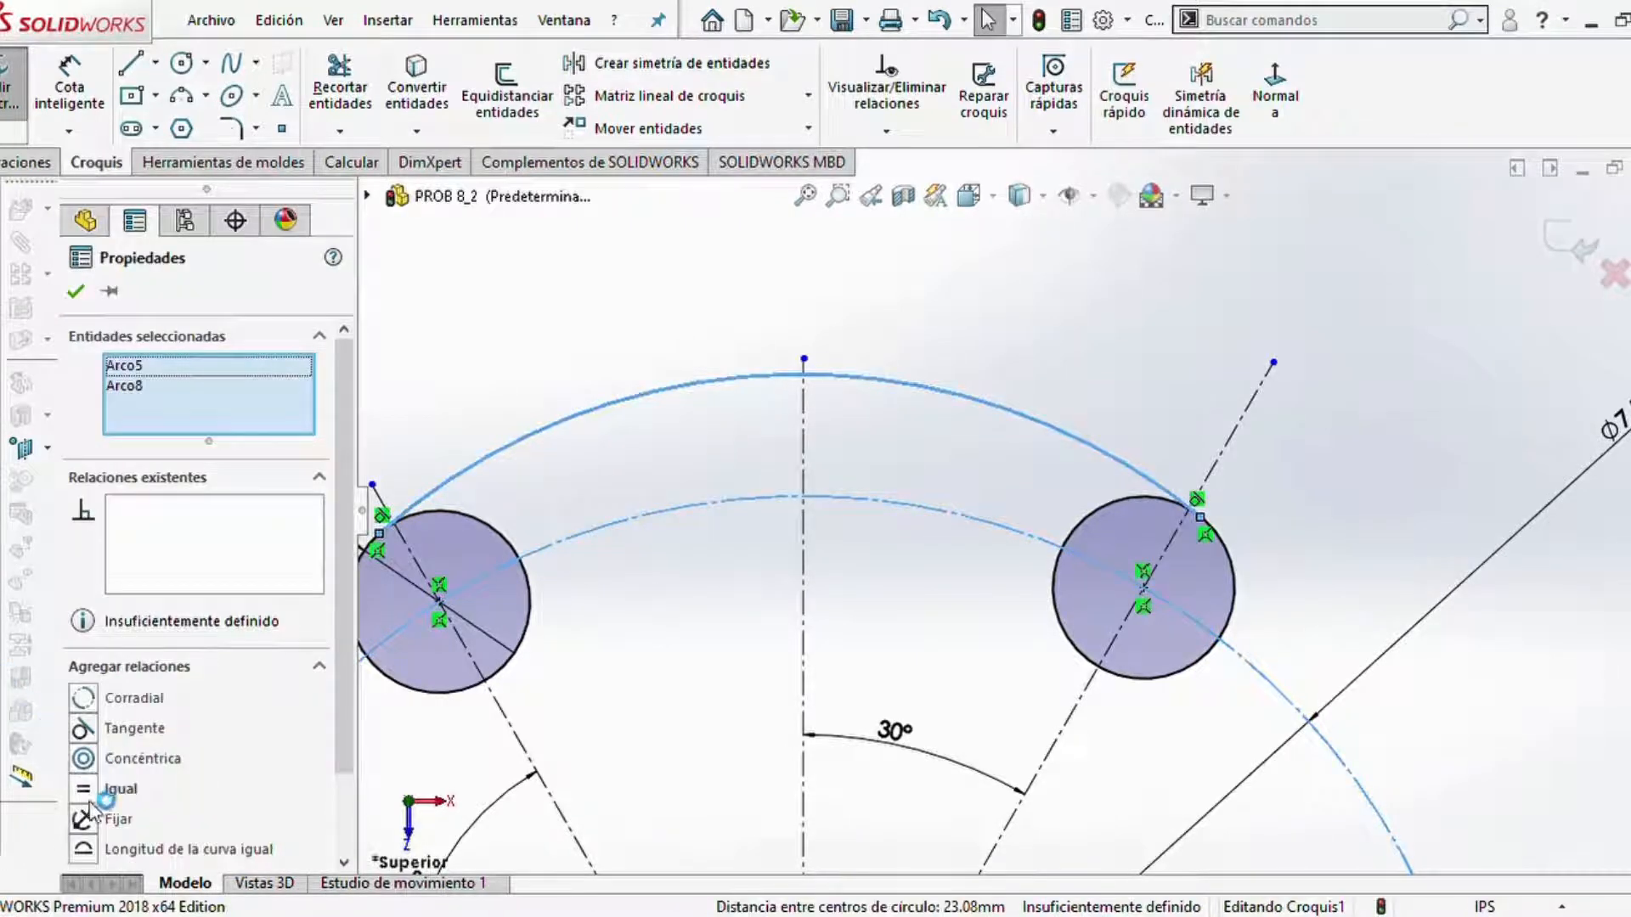
click(74, 293)
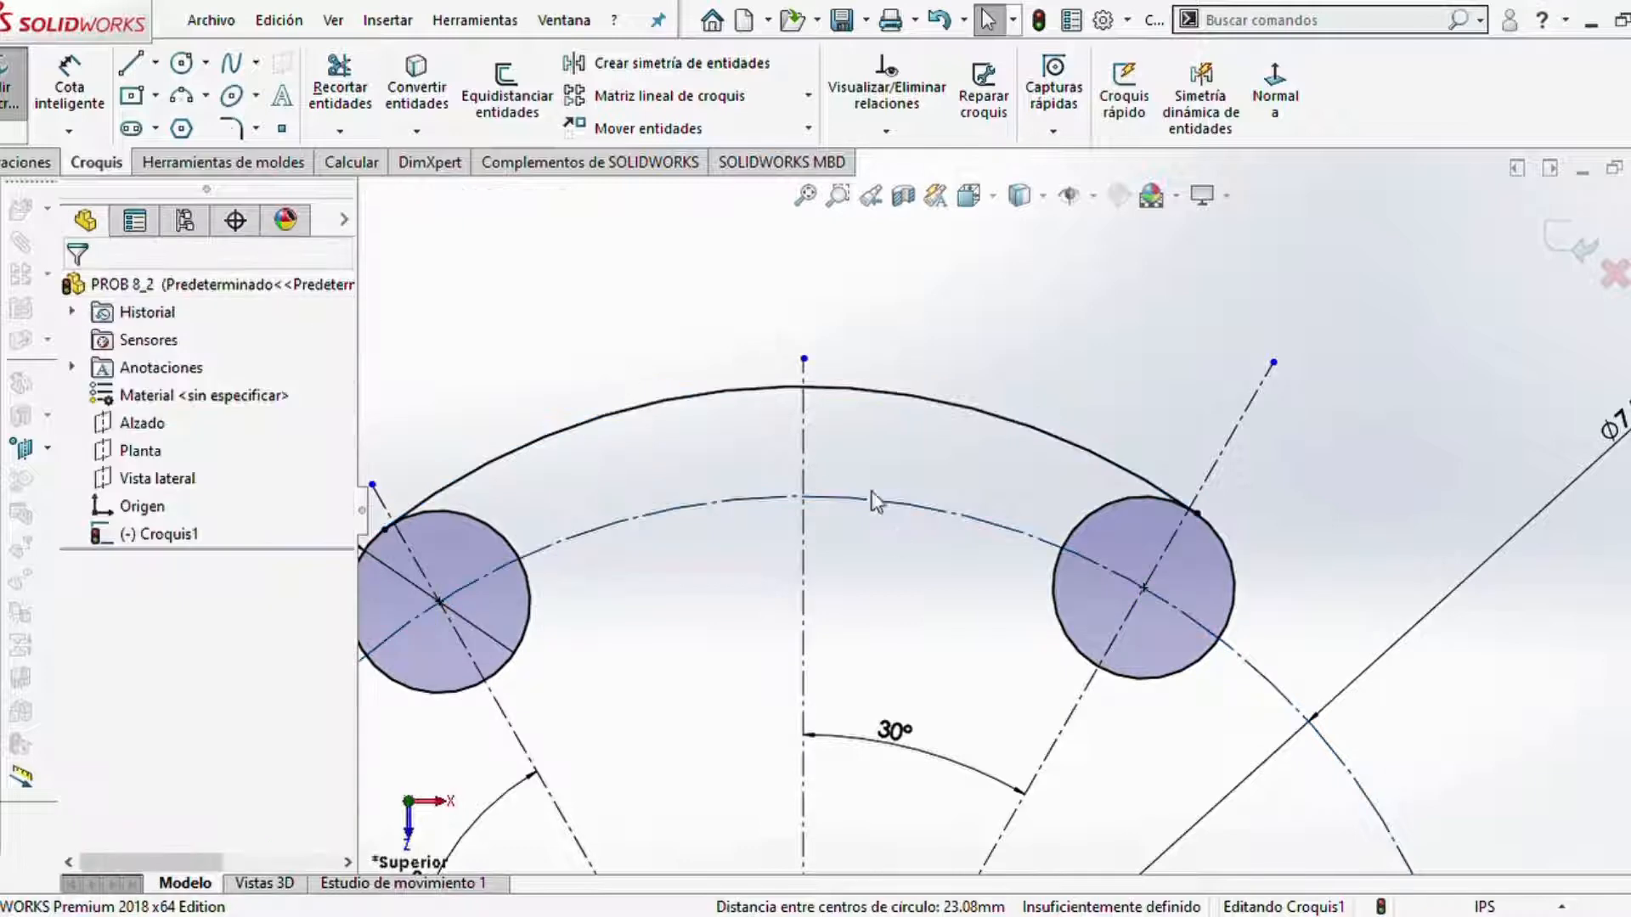
- Draw a three-point arc of about 2.70 in radius below the upper arc, joining the lower edges of the two small circles
scroll(904, 559, down, 2)
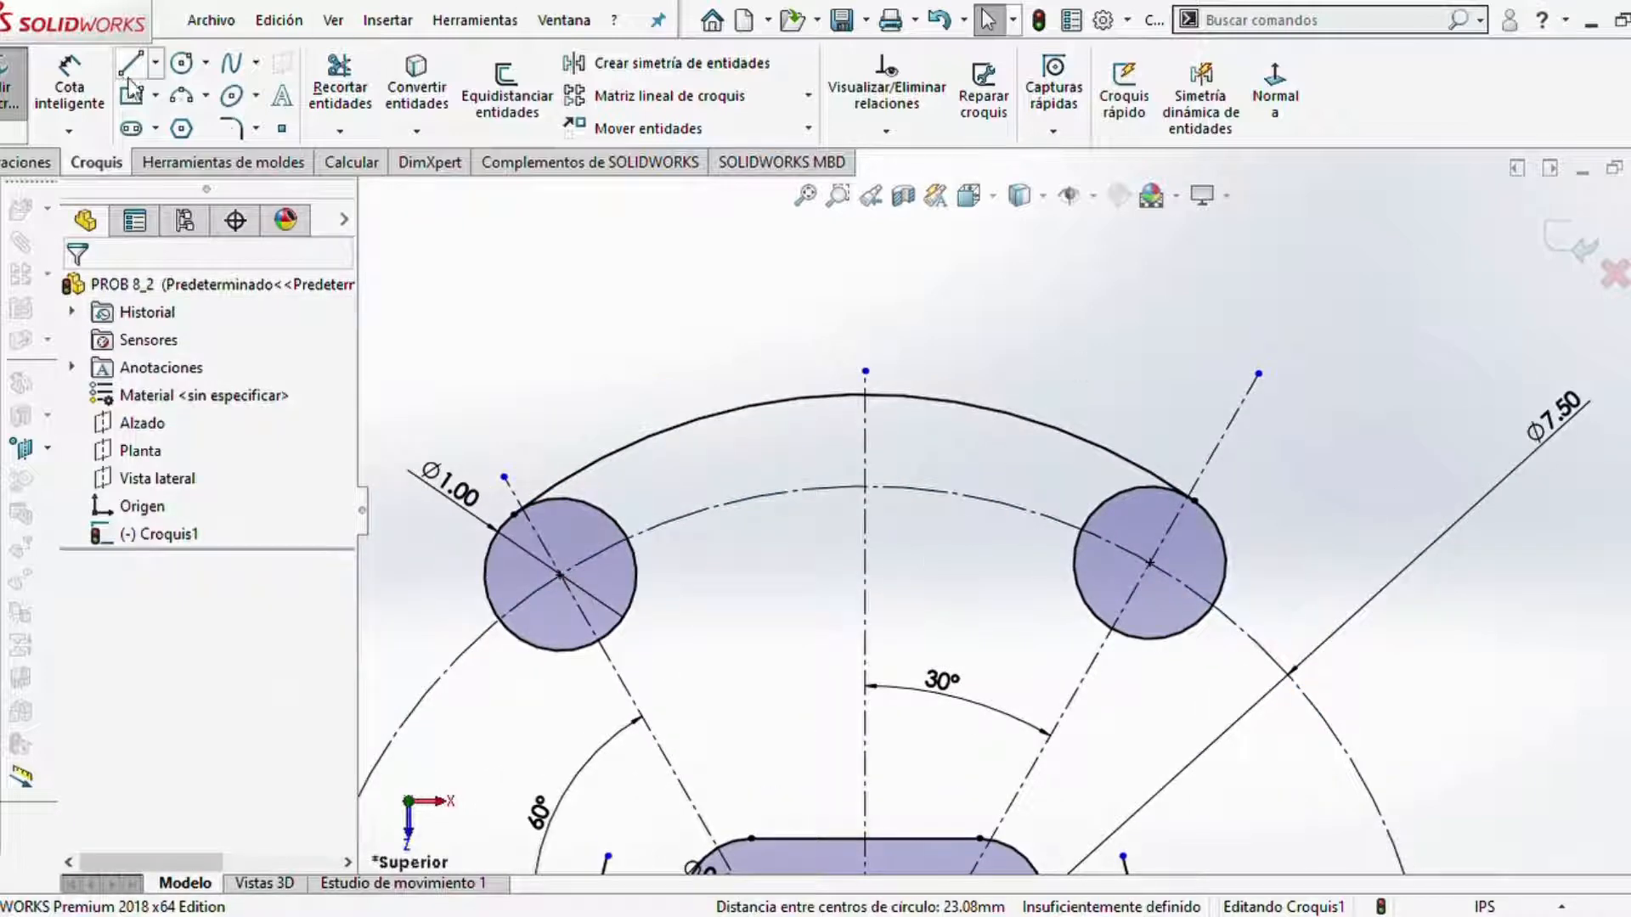
click(181, 95)
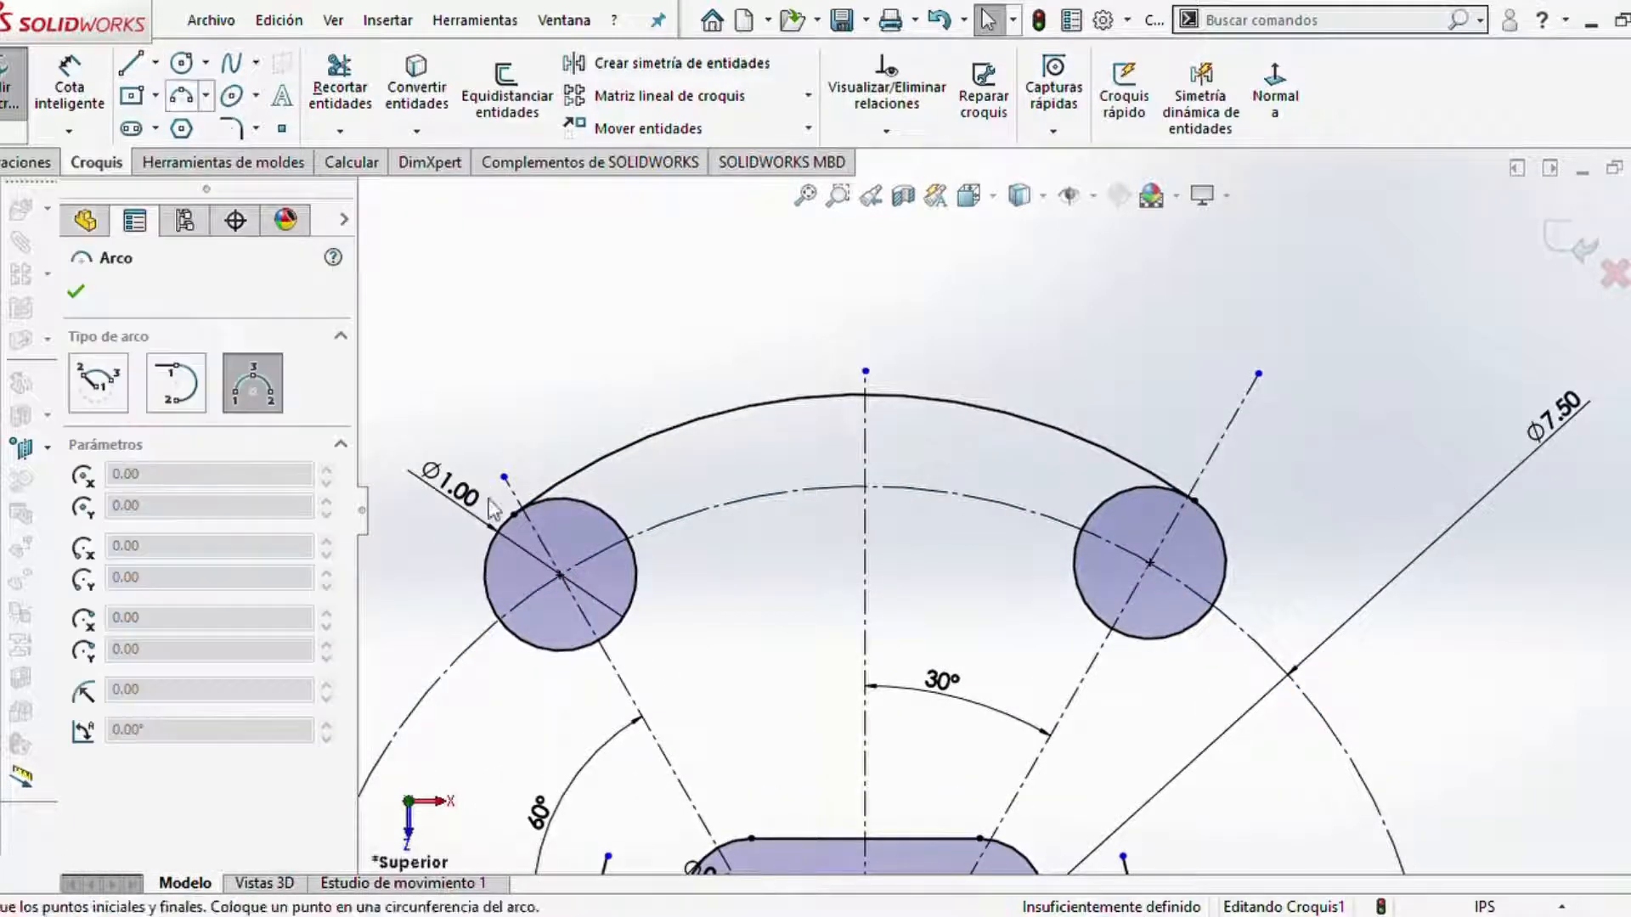
click(589, 651)
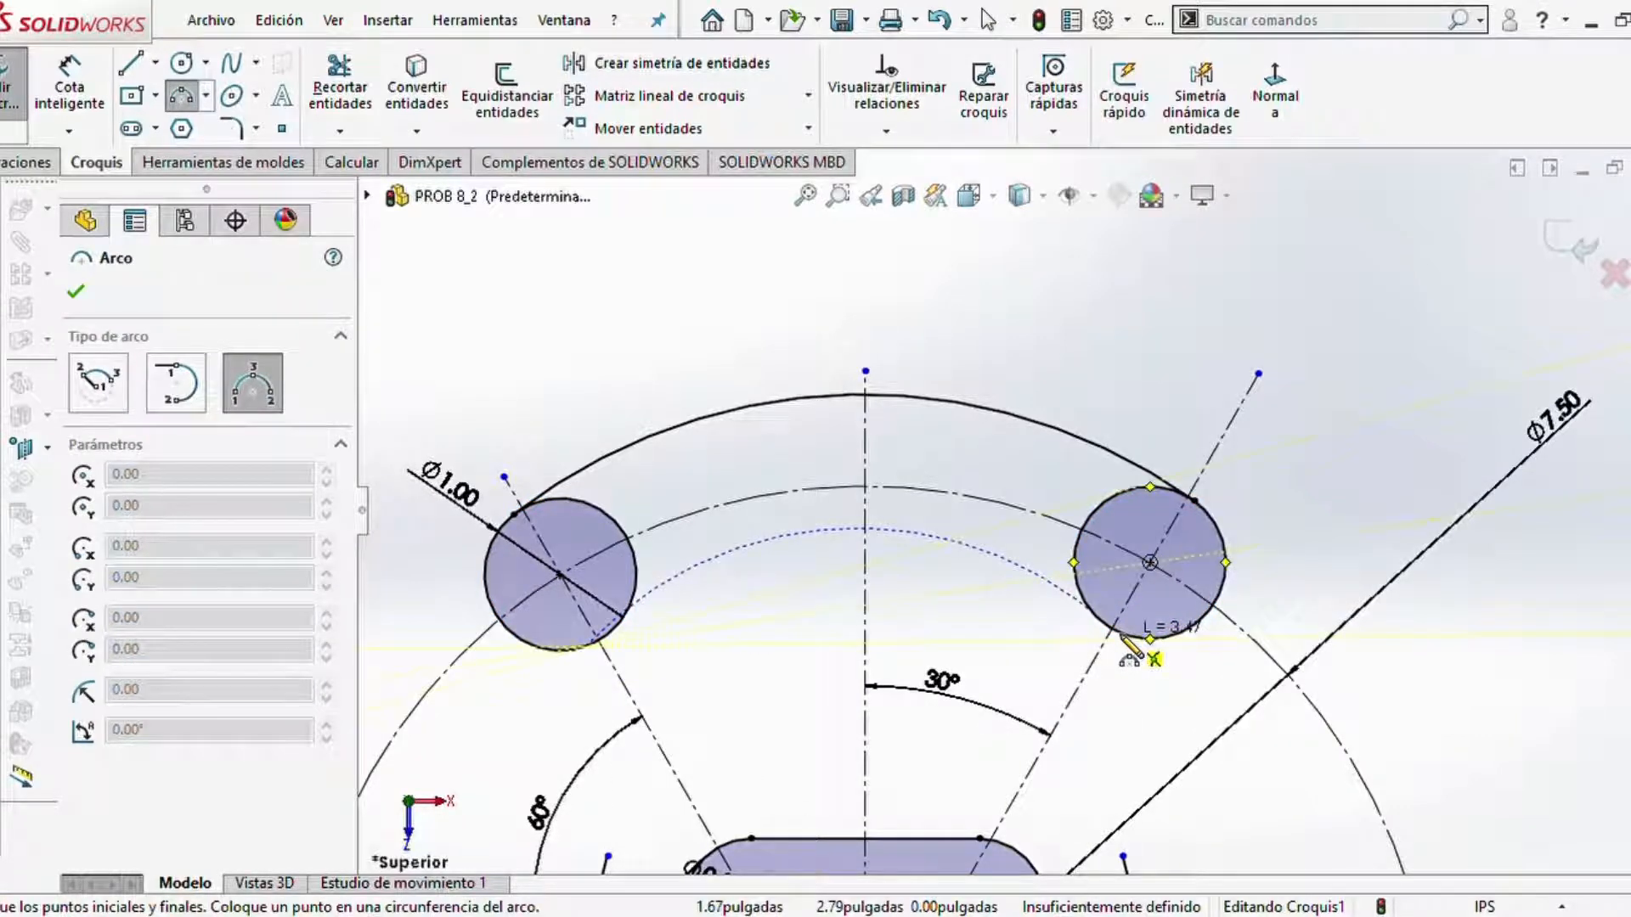
click(1126, 639)
click(901, 551)
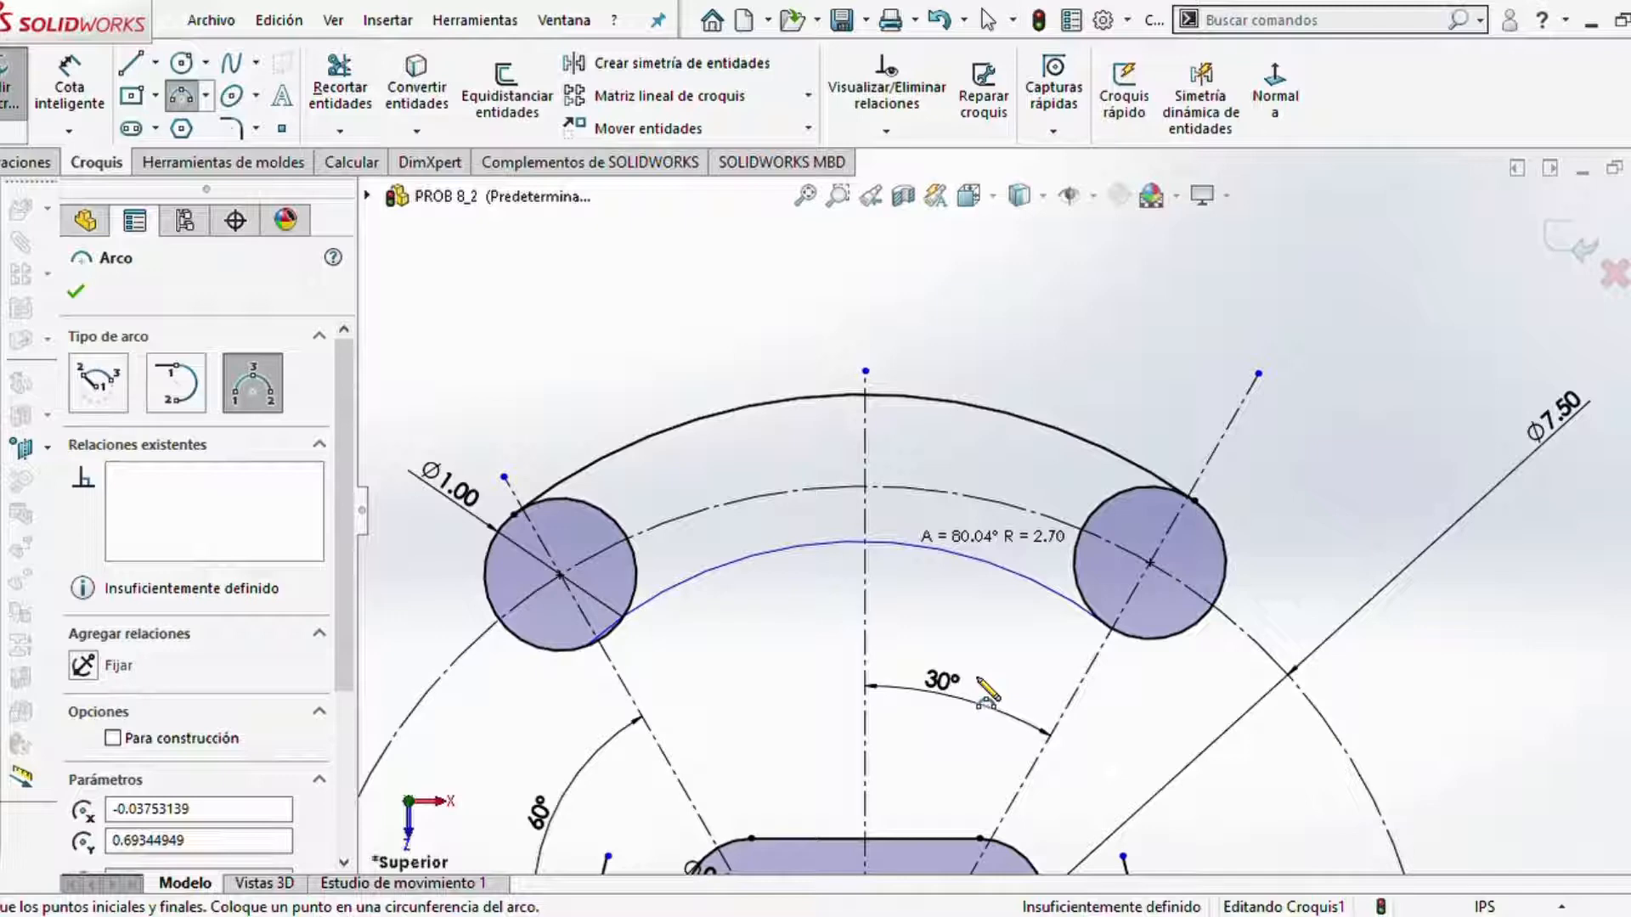
key(Escape)
scroll(977, 678, down, 1)
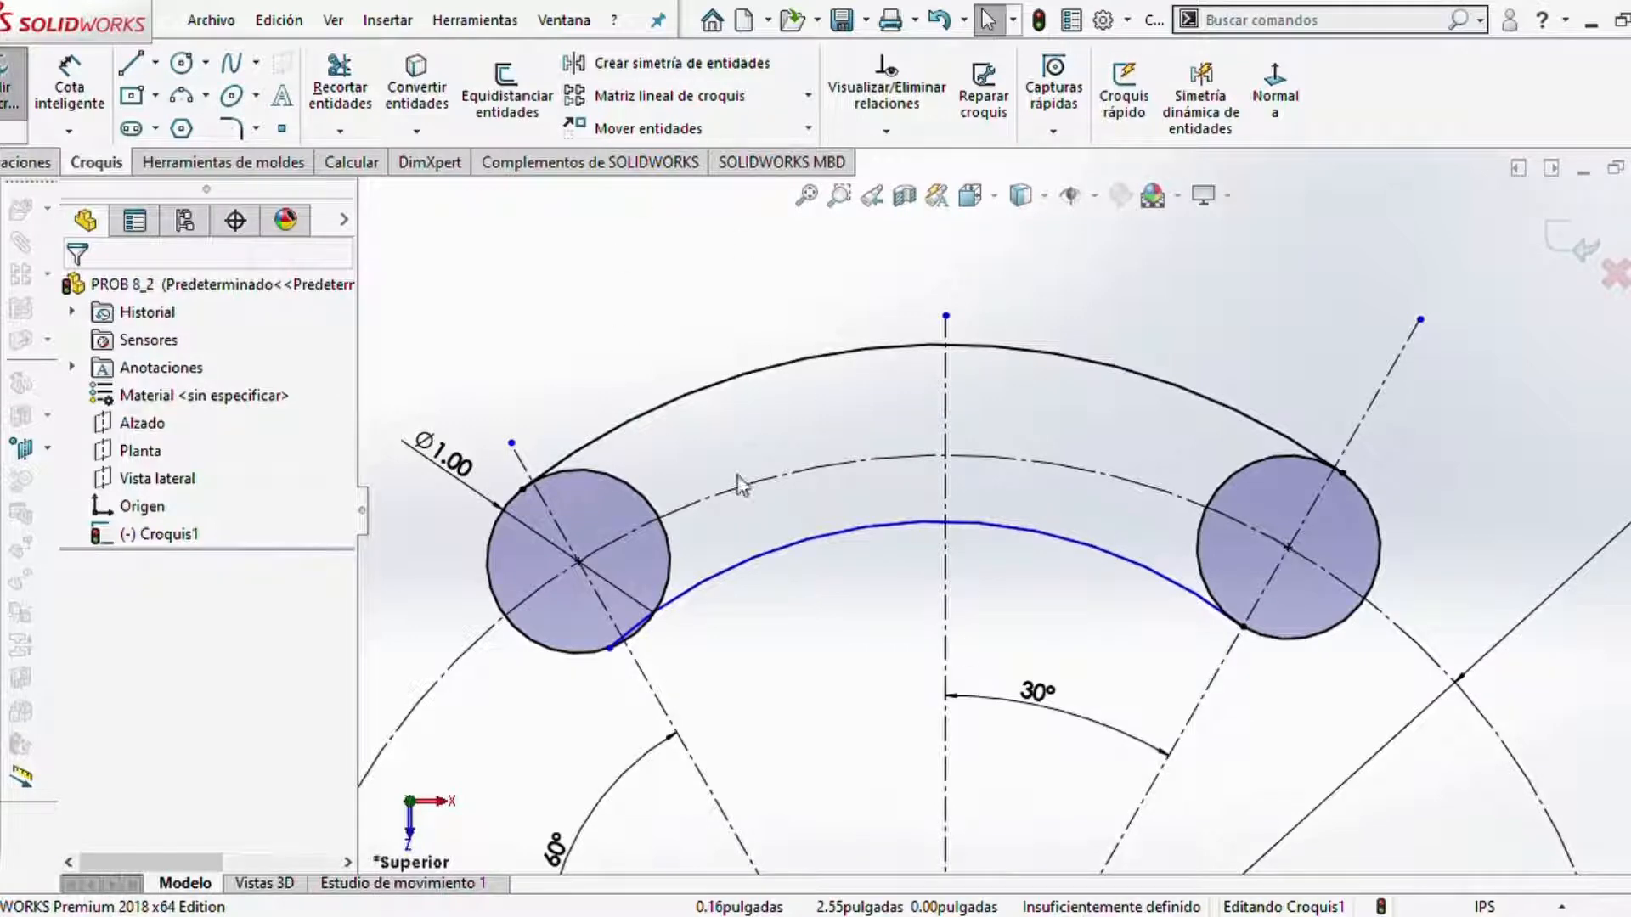
- Make the new lower arc tangent to the small circle on the 60° construction line
scroll(755, 637, down, 2)
scroll(891, 627, up, 1)
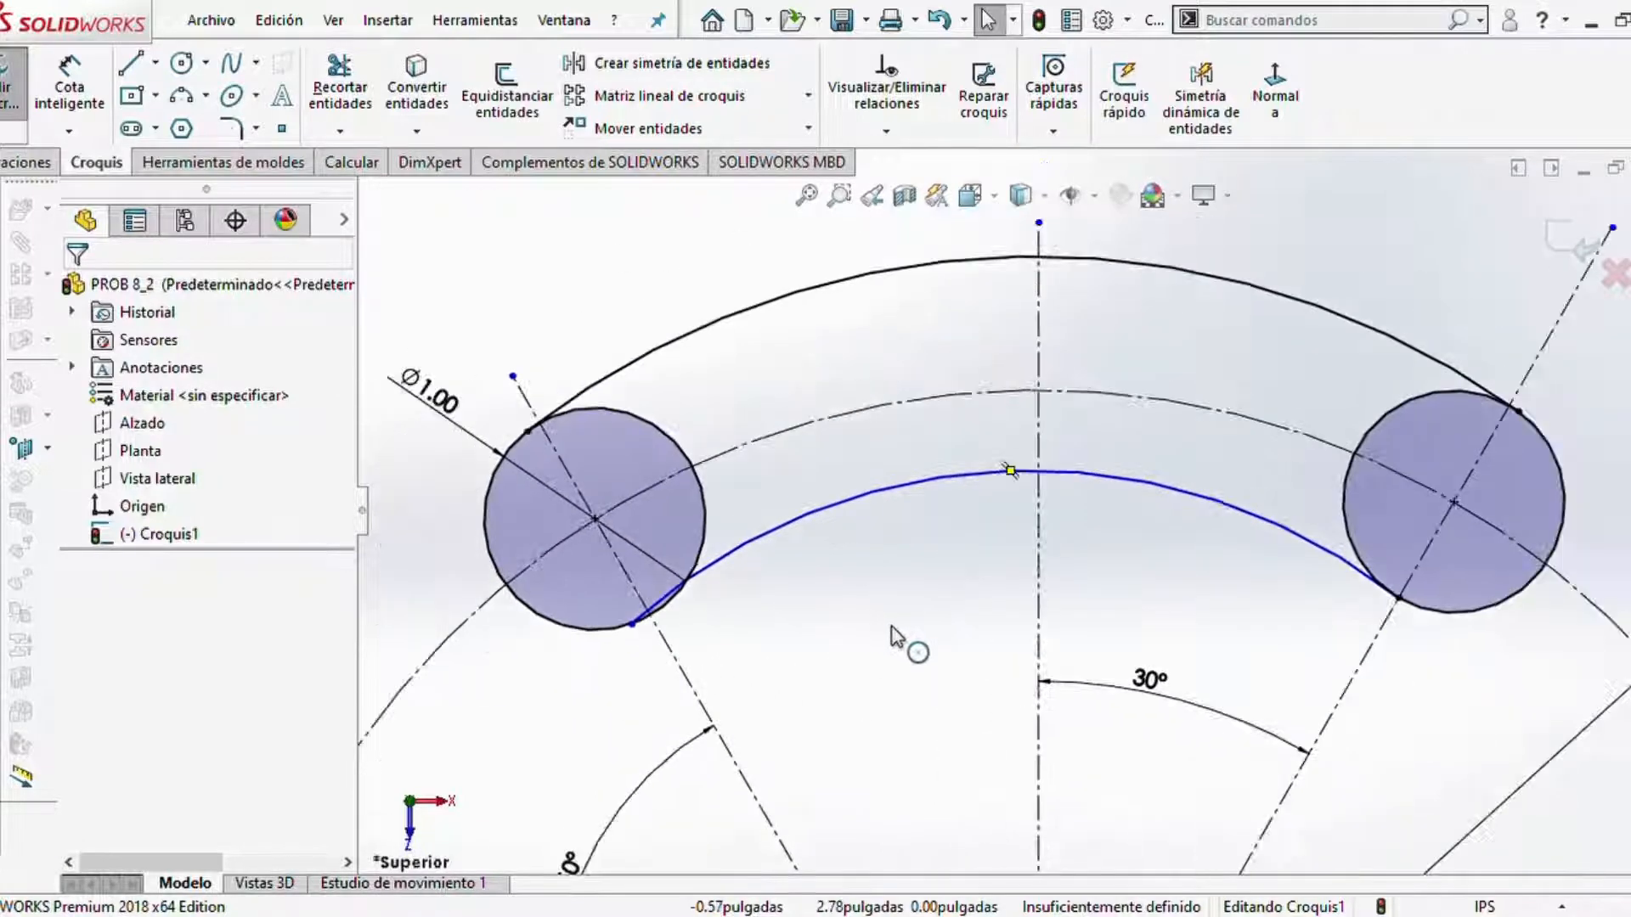
click(705, 521)
click(762, 549)
ctrl+click(763, 550)
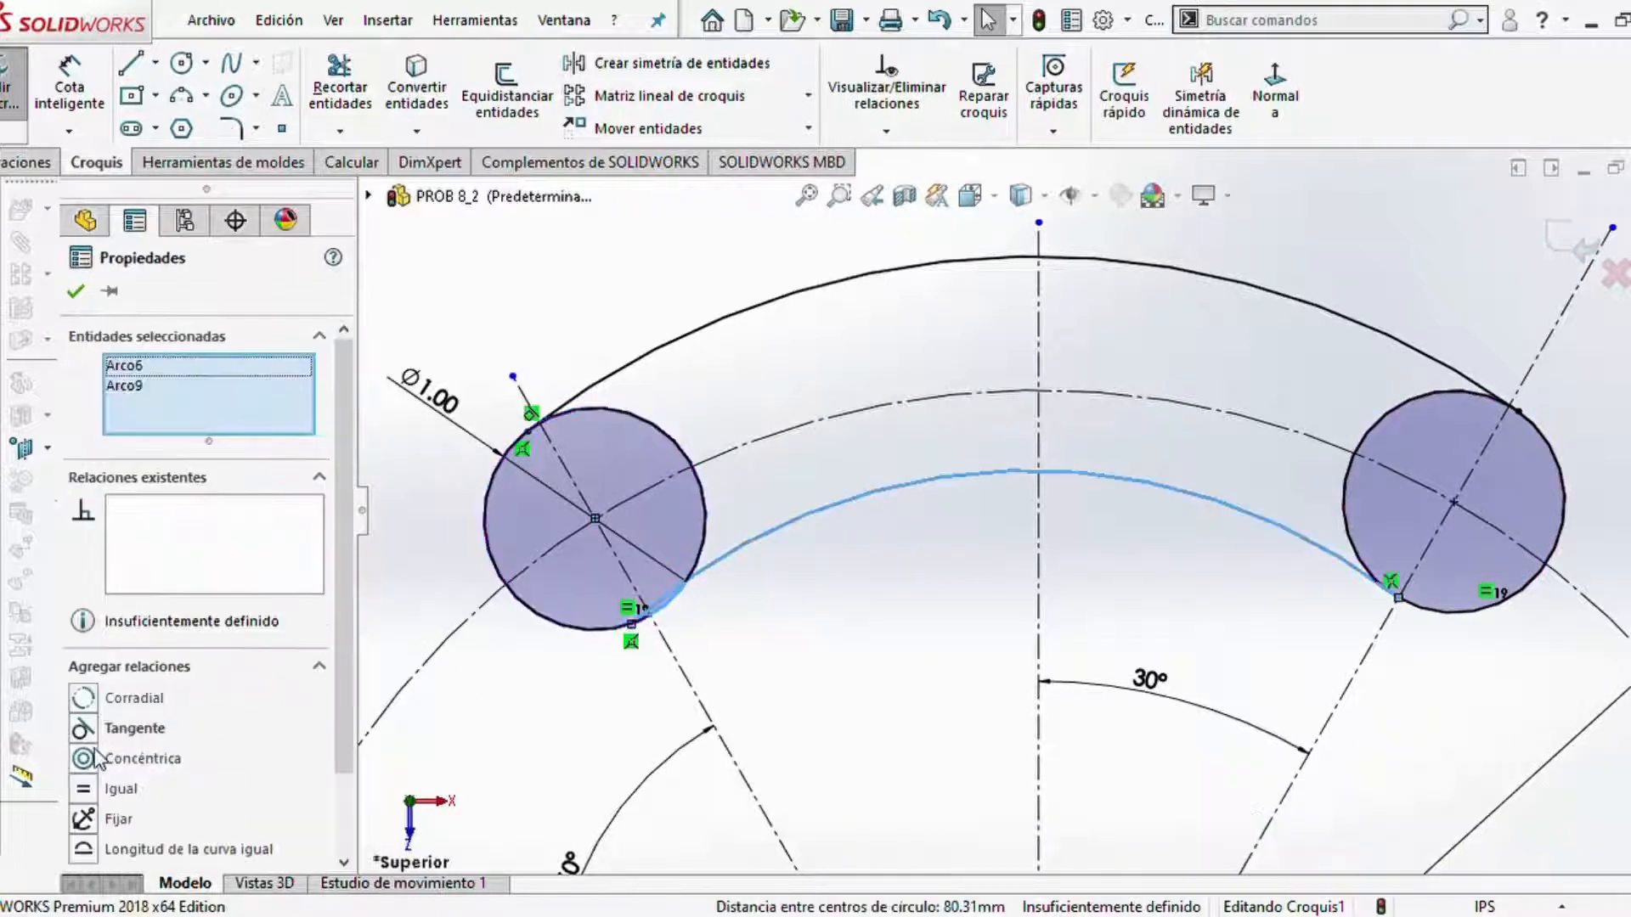
click(103, 721)
click(75, 291)
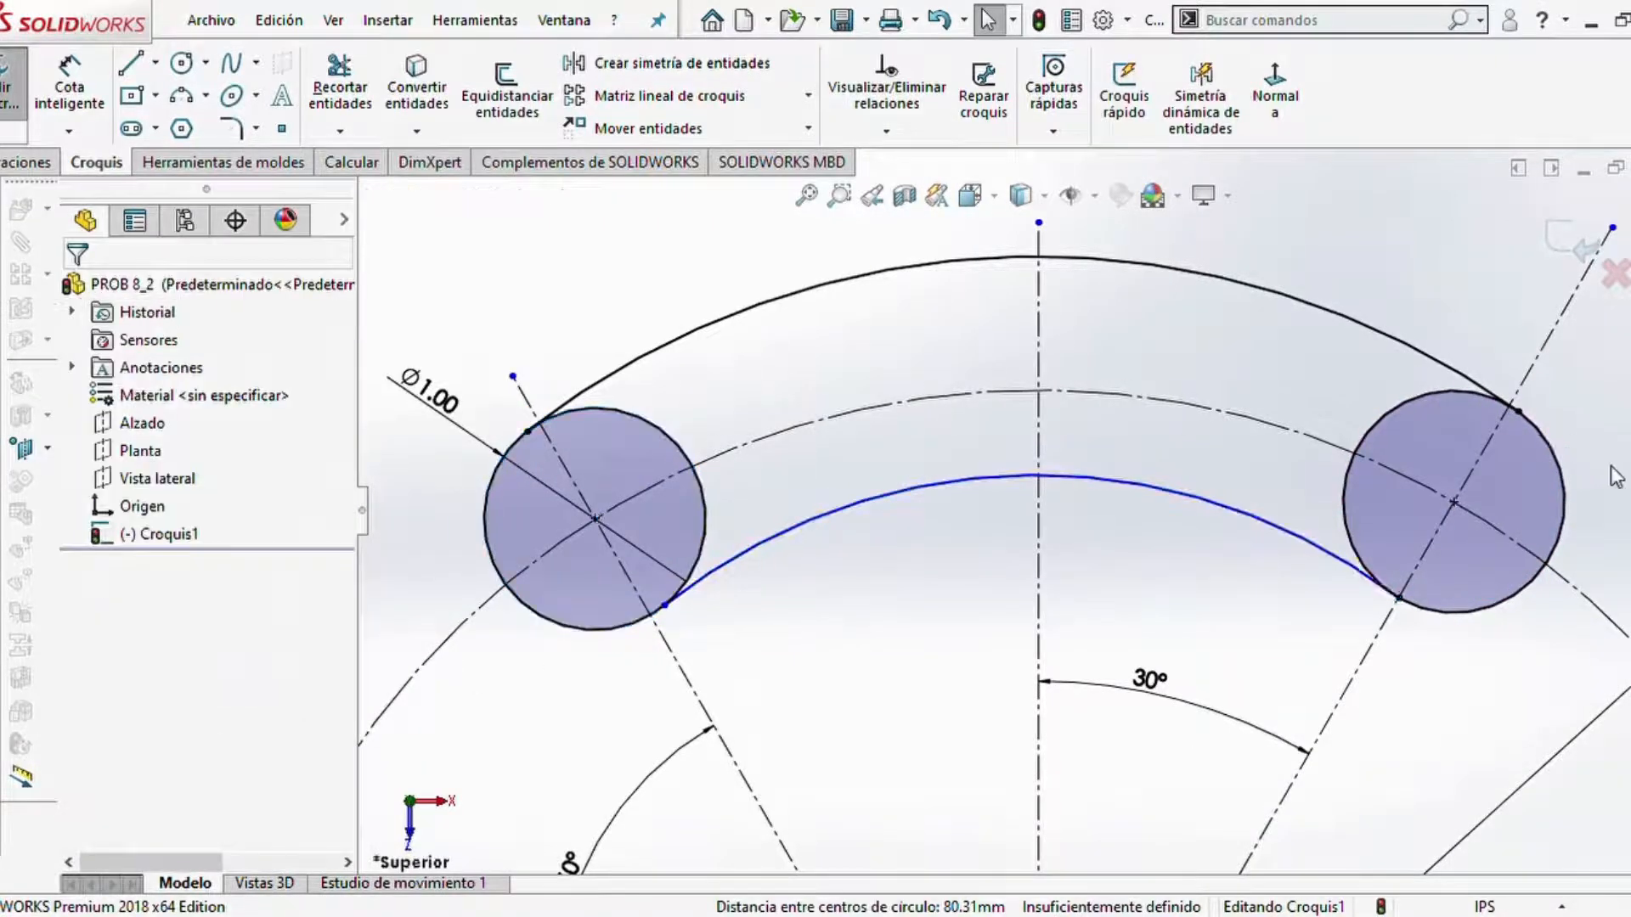
- Make the lower arc tangent to the small circle on the 30° construction line
click(1477, 610)
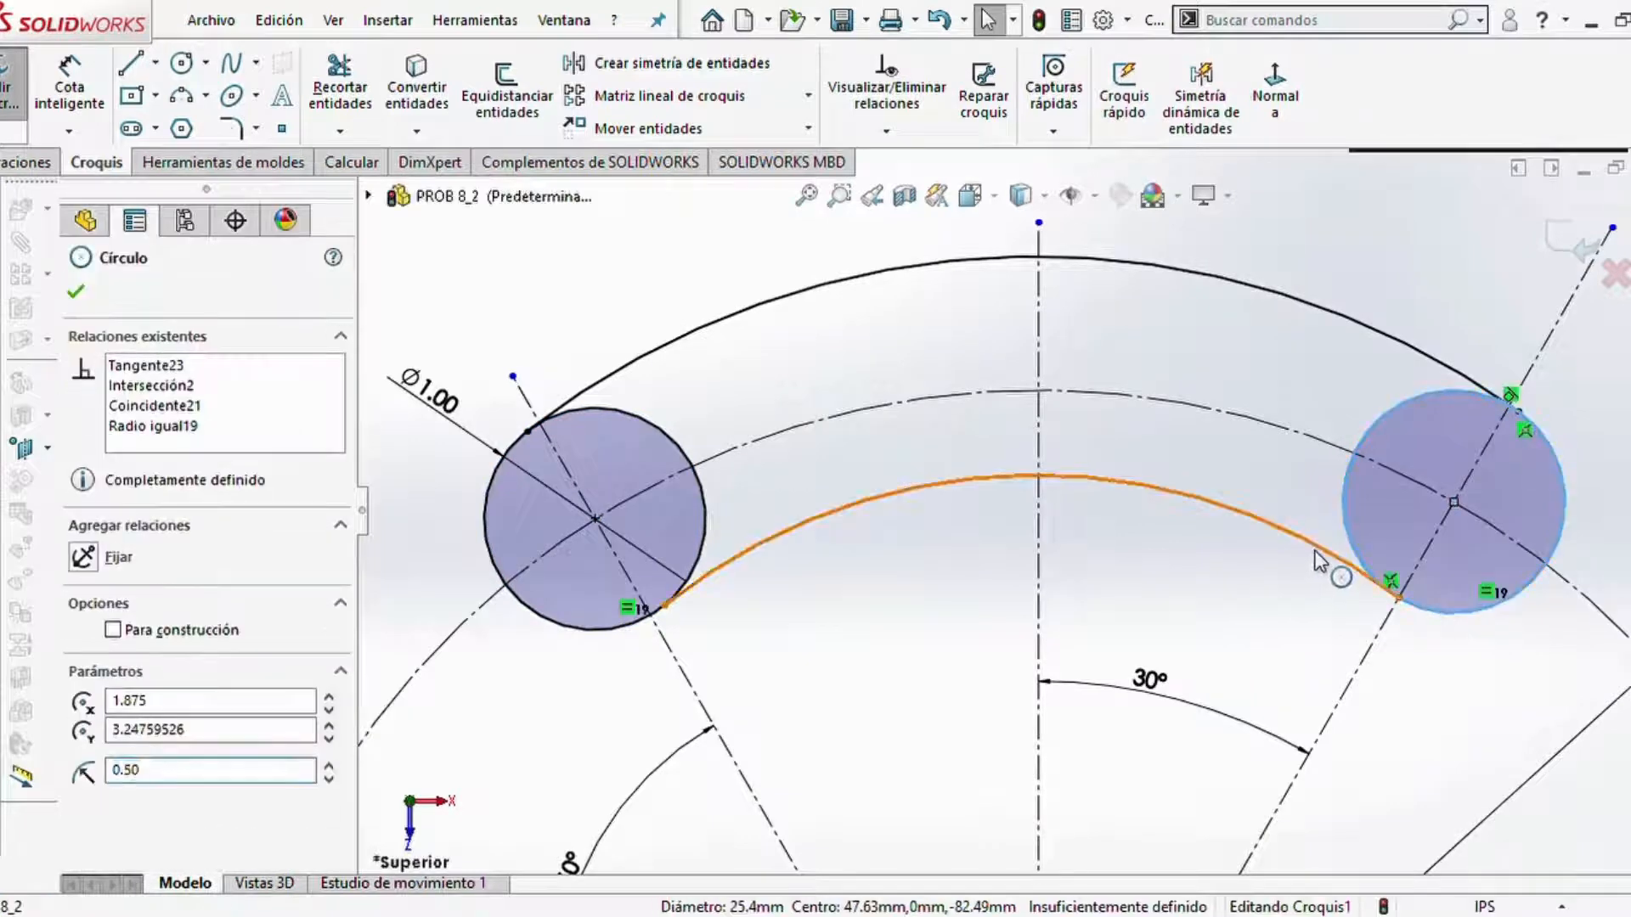
ctrl+click(1340, 563)
click(98, 731)
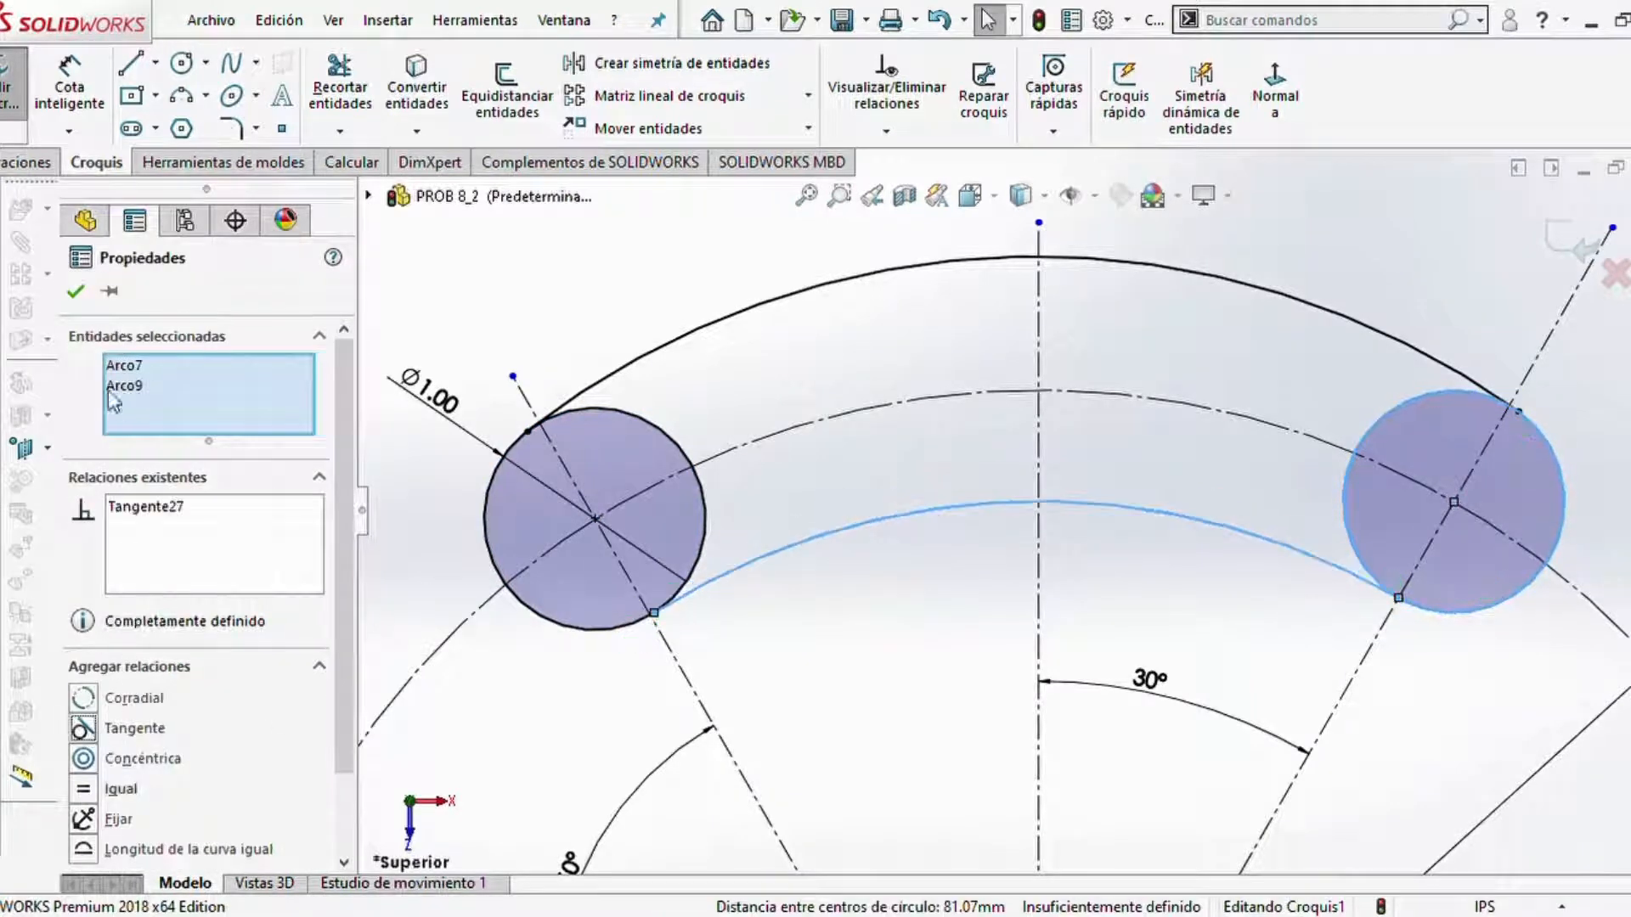
click(75, 291)
- Trim the inner portions of both small circles between the upper and lower arcs, keeping their outer ends
scroll(1037, 603, up, 3)
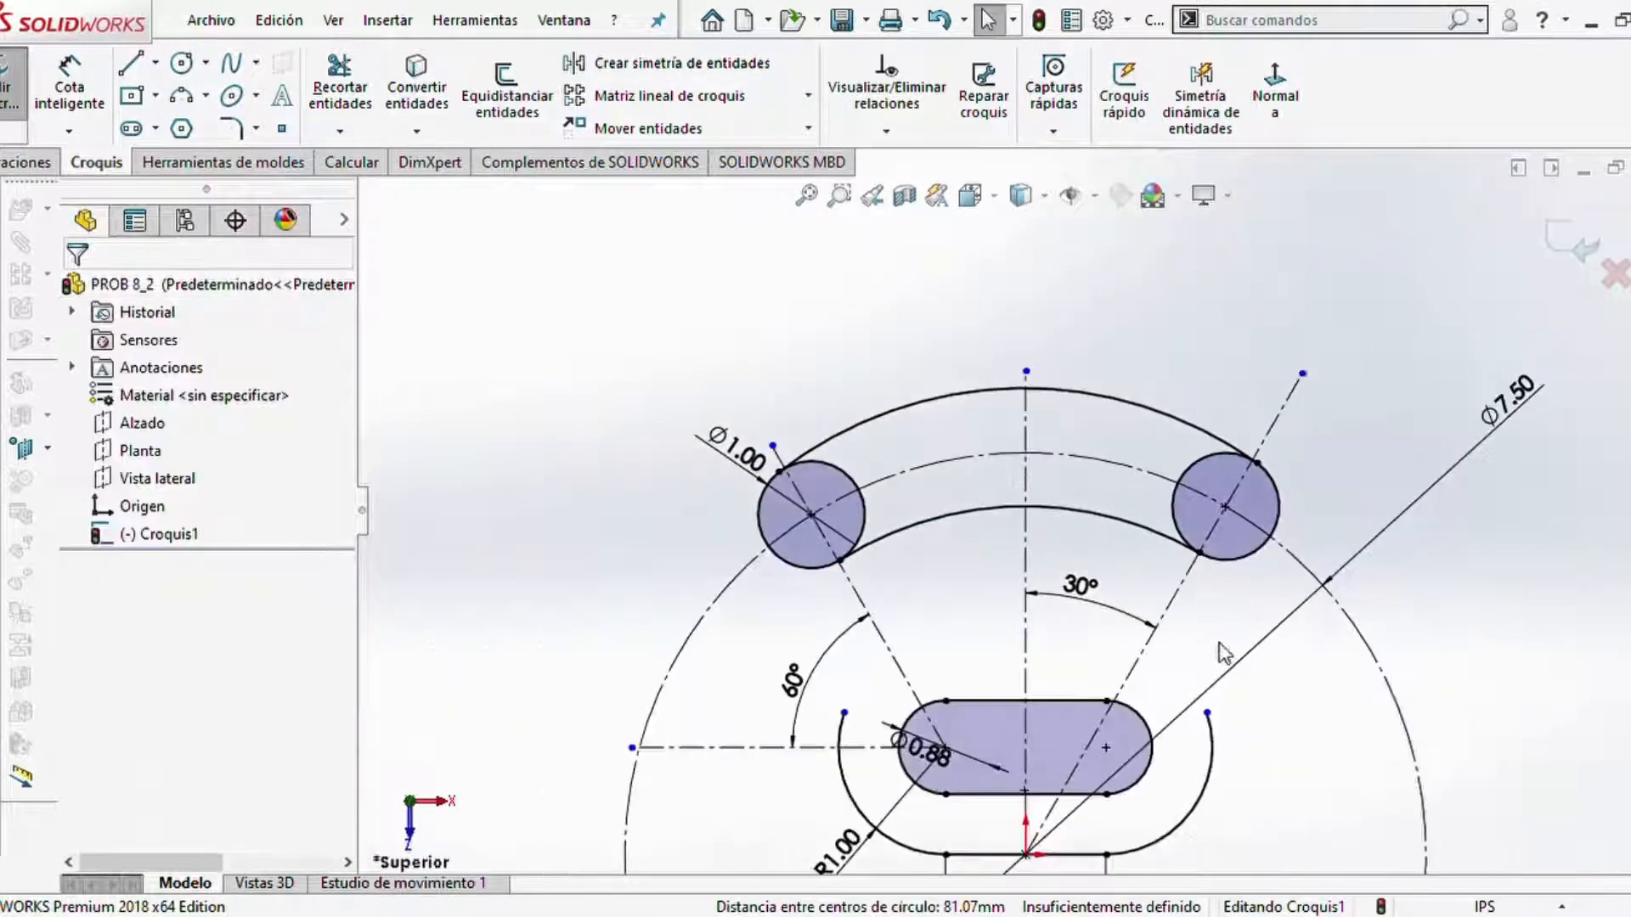
scroll(1185, 421, down, 2)
scroll(985, 411, up, 2)
scroll(985, 411, down, 1)
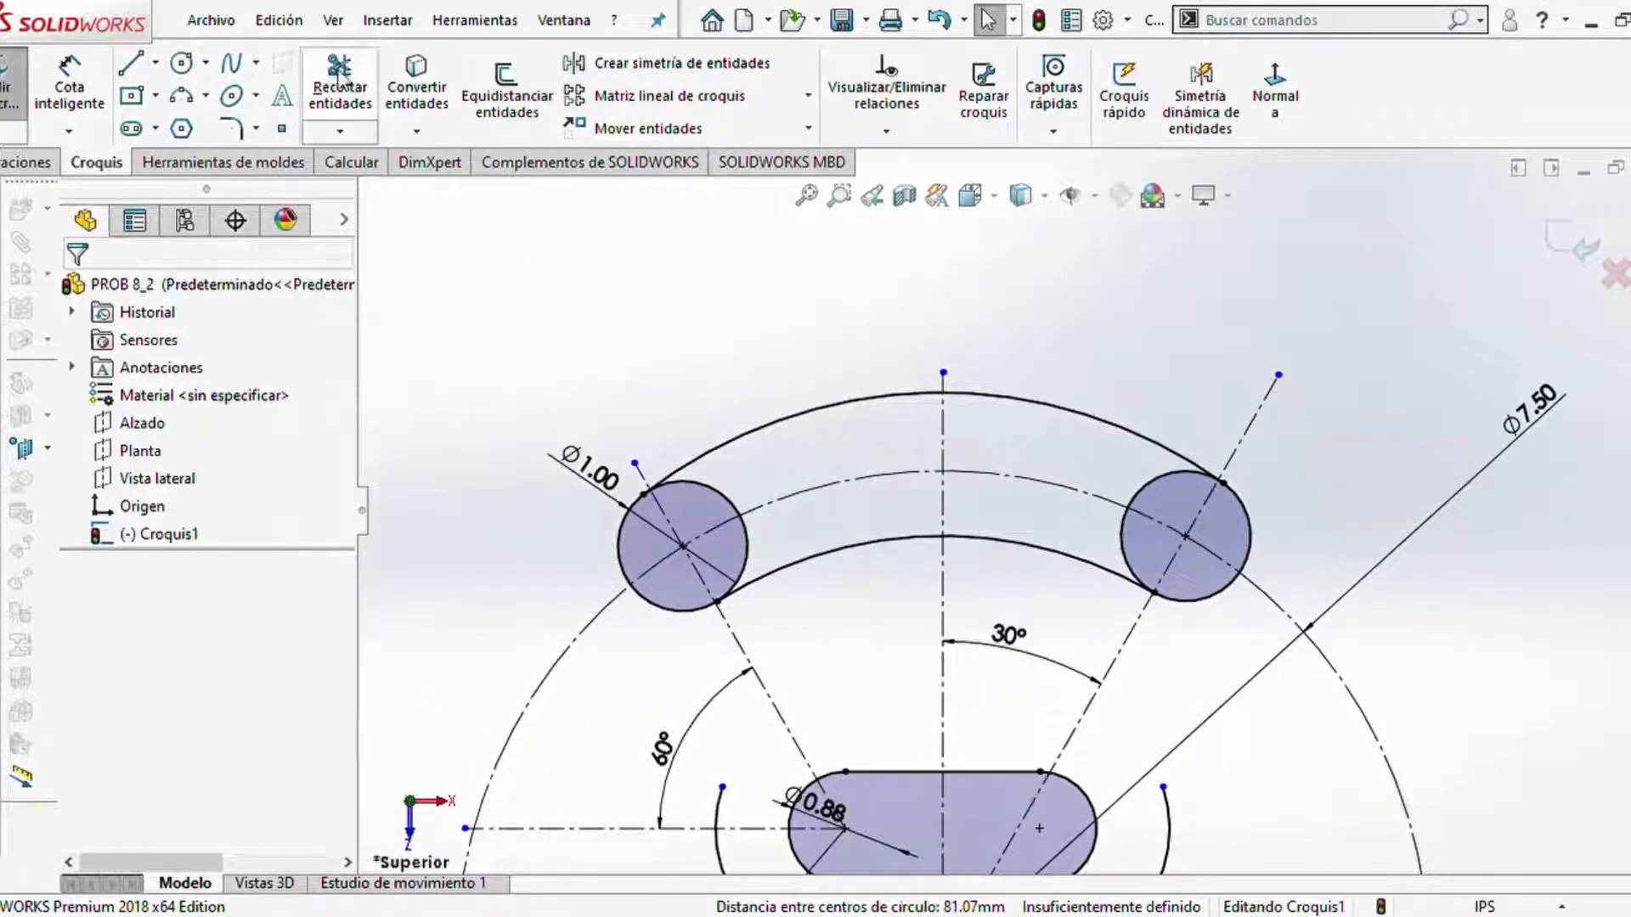
click(339, 82)
click(697, 493)
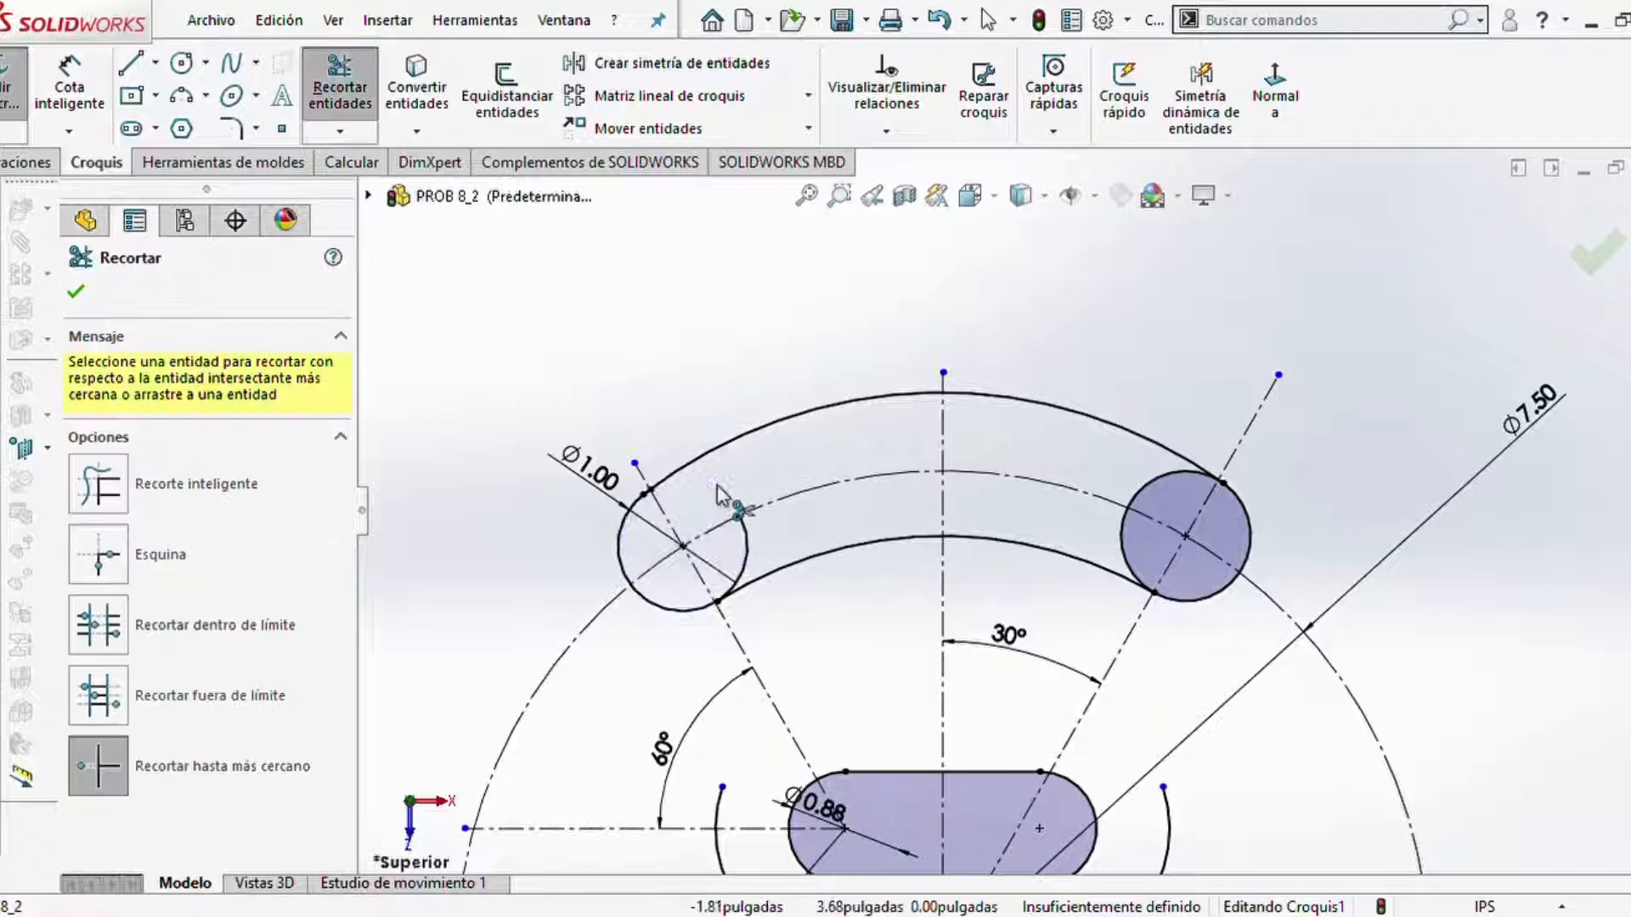
click(744, 544)
scroll(1189, 476, down, 4)
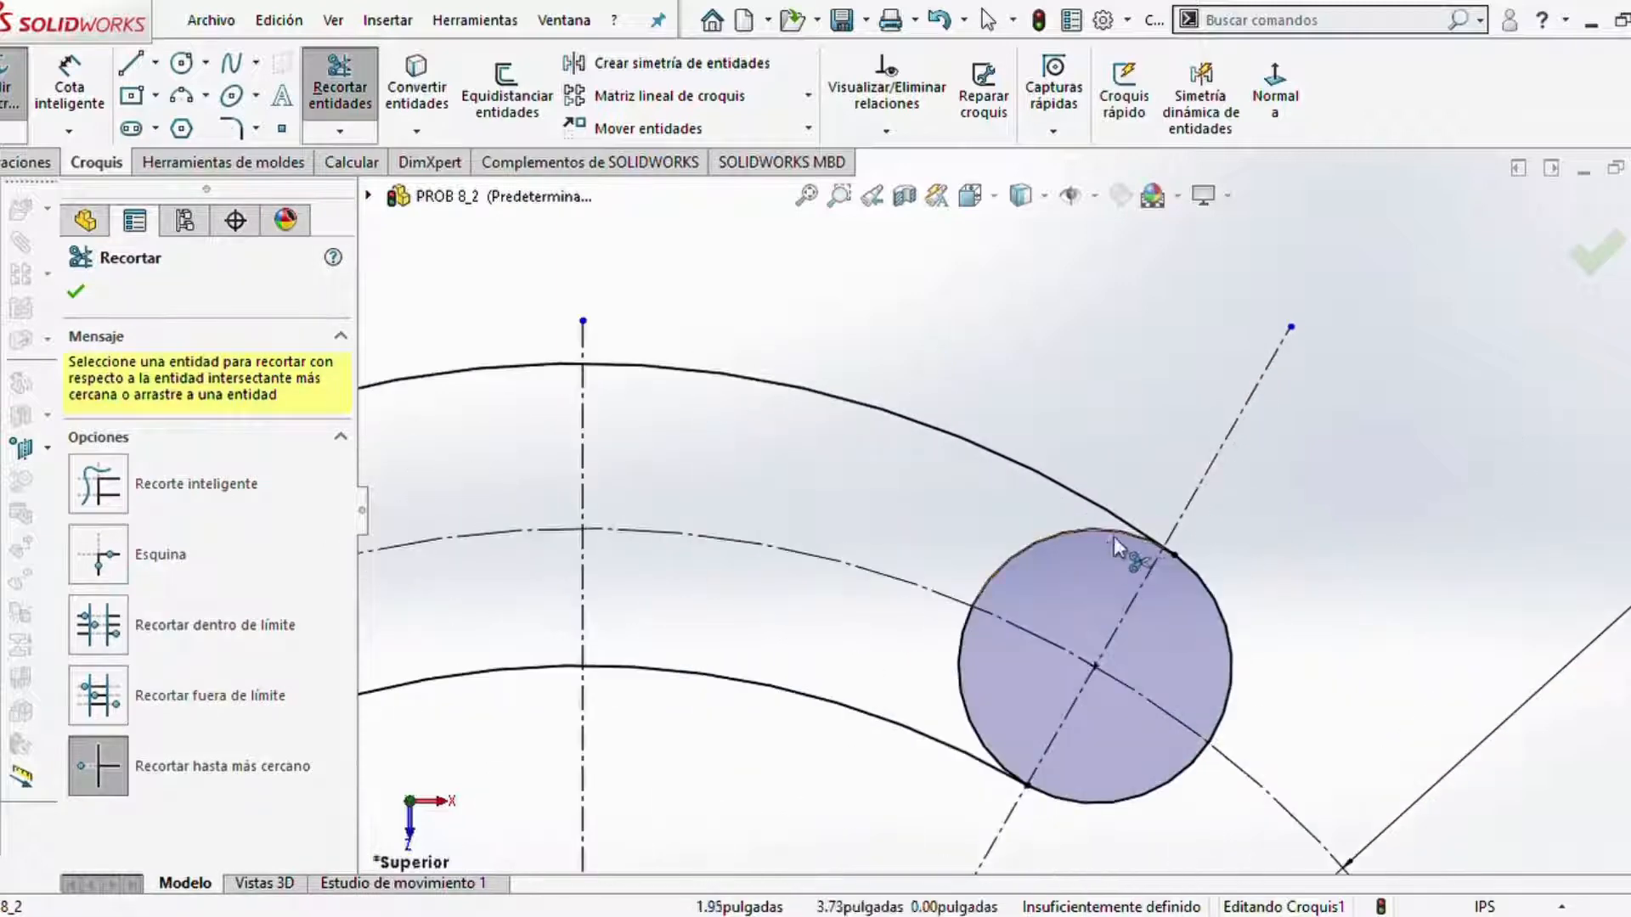
click(1118, 536)
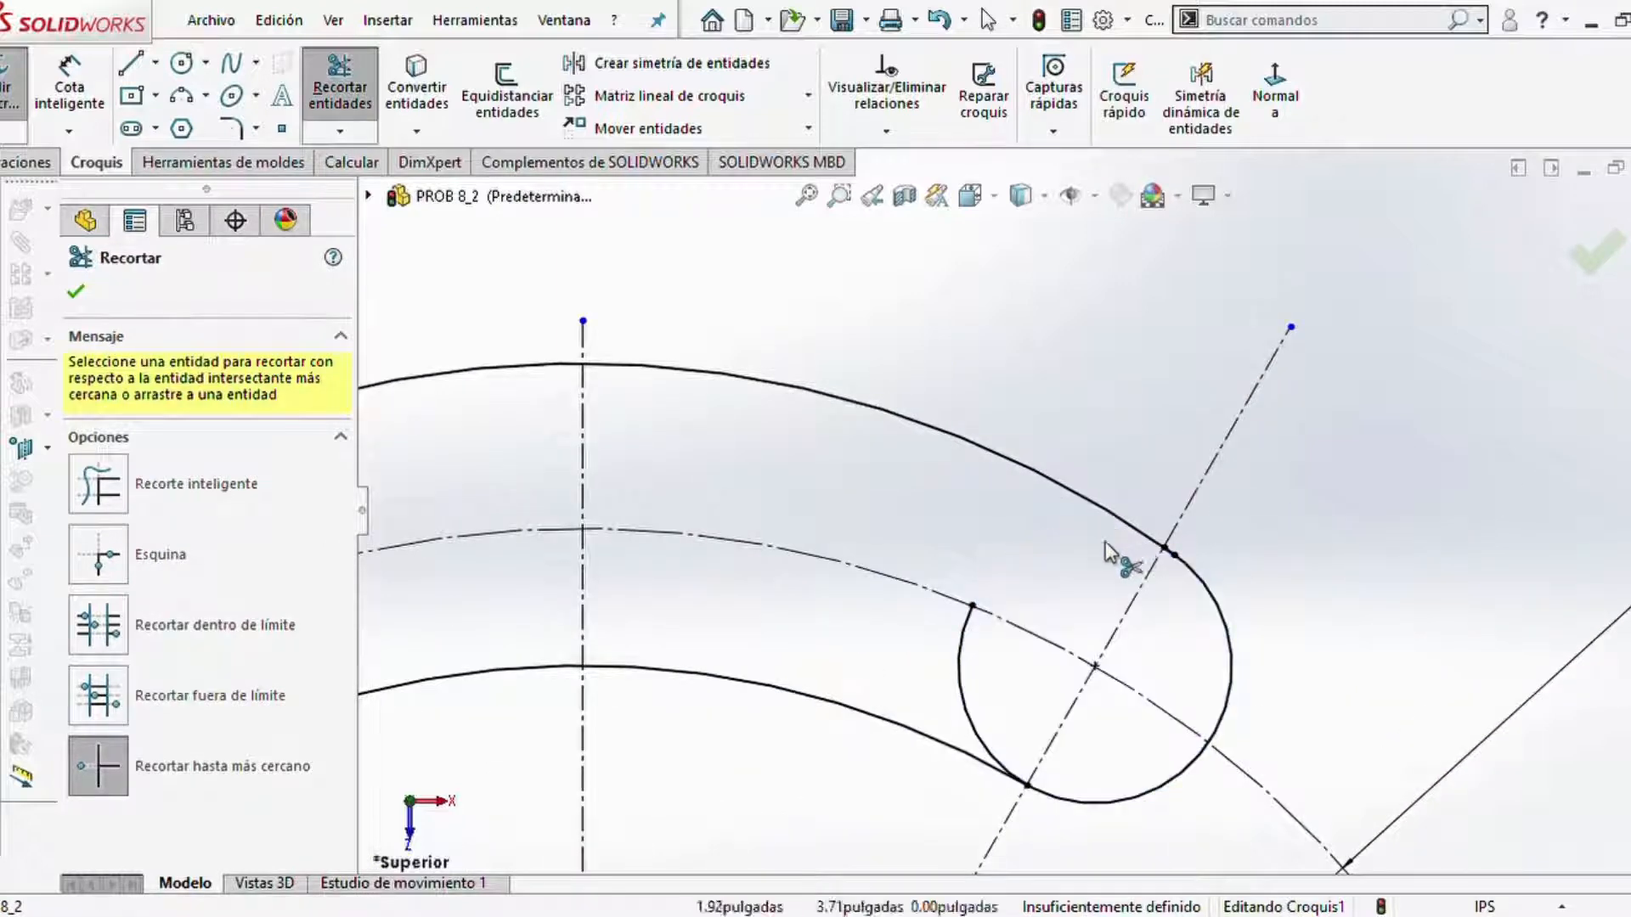
click(963, 659)
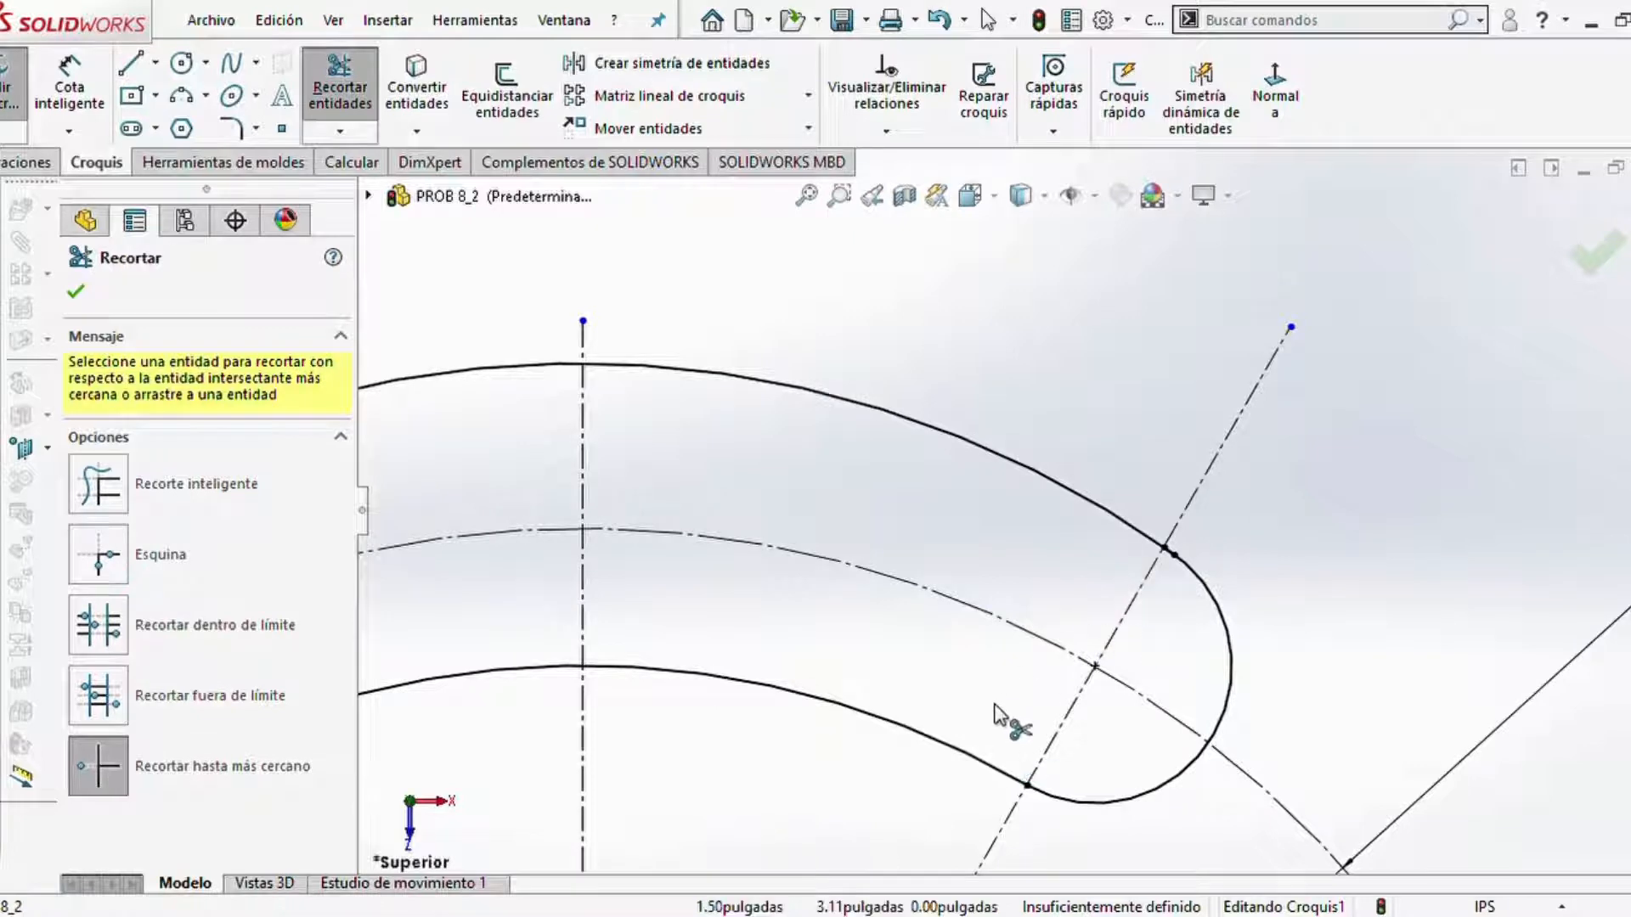
- Trim the leftover circle sliver beneath the upper arc where it meets the 60° construction line
scroll(996, 715, up, 3)
scroll(474, 680, up, 3)
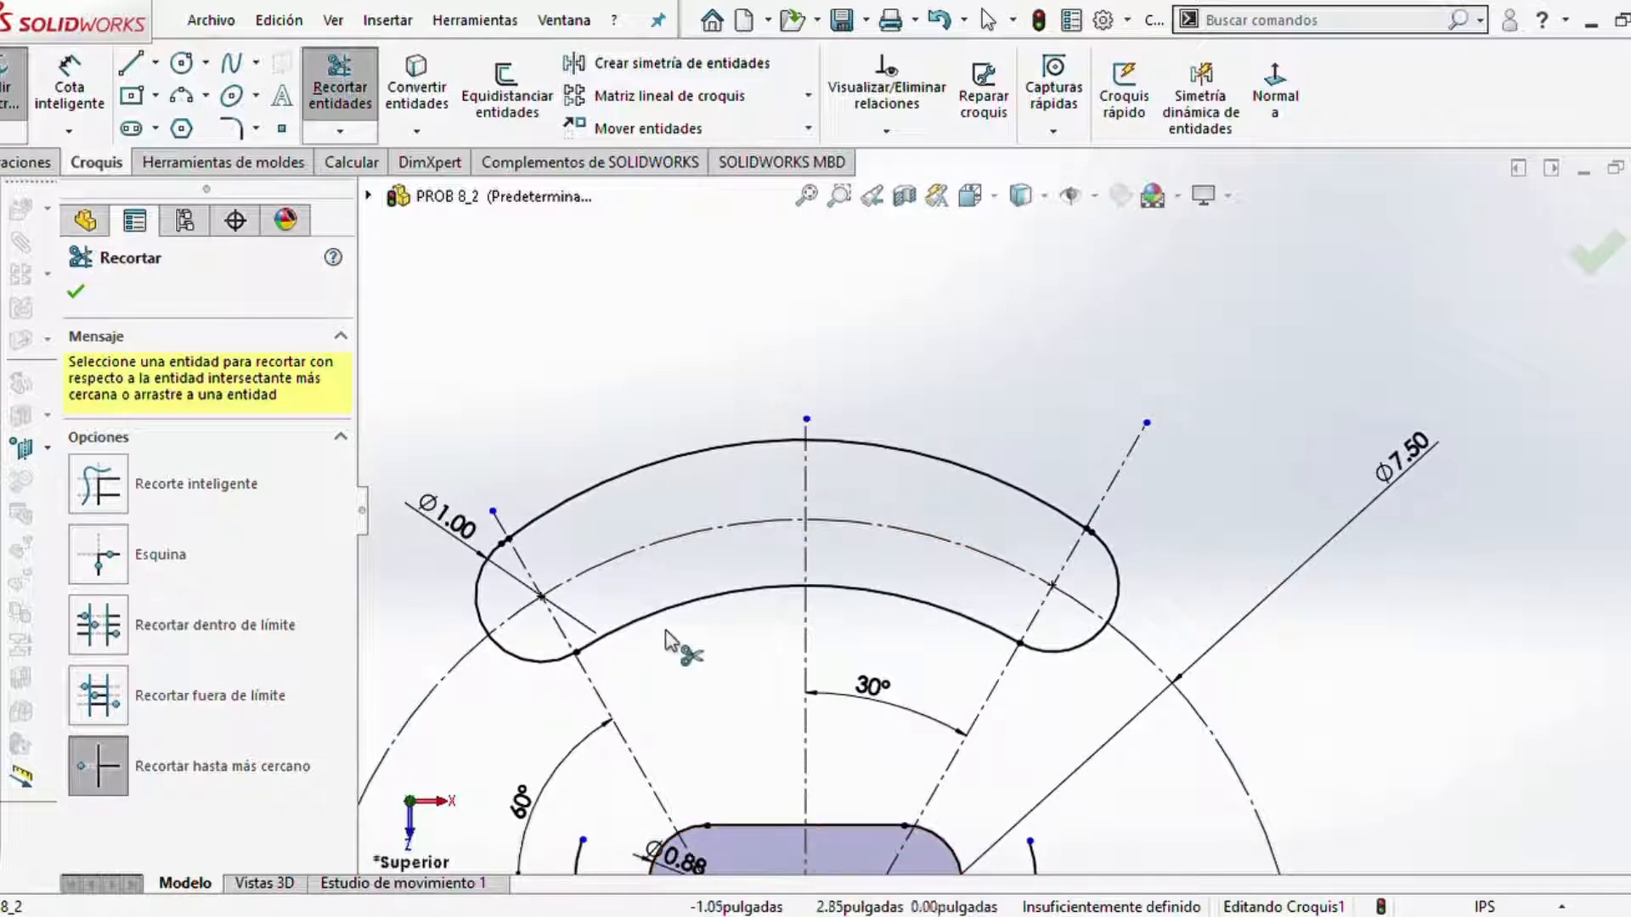
scroll(554, 545, down, 2)
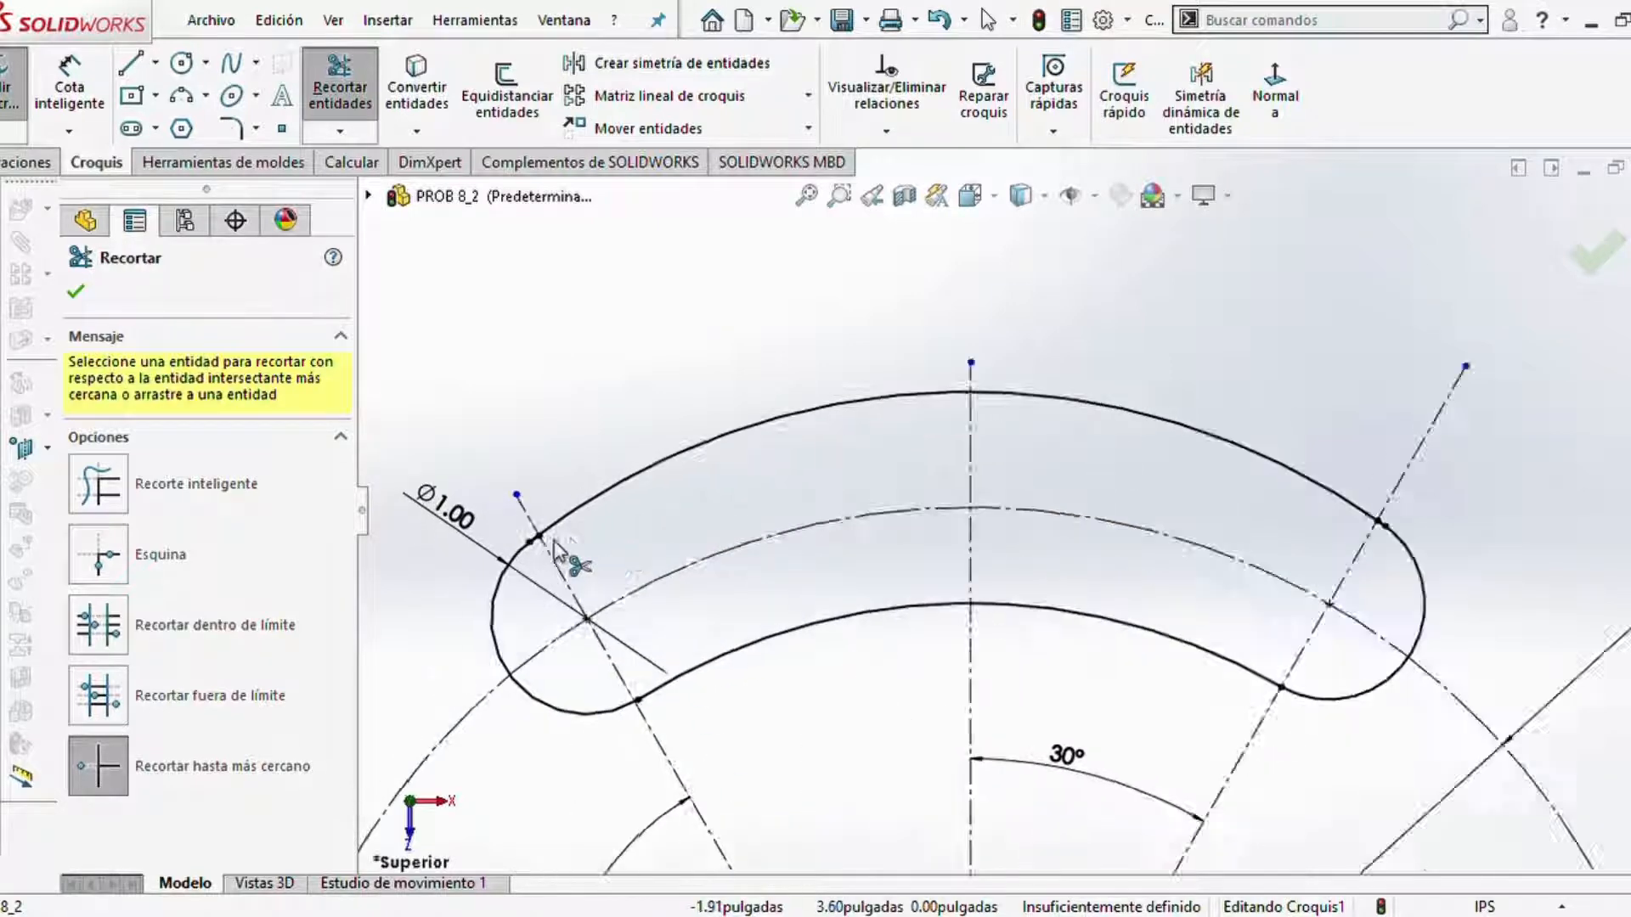
scroll(561, 552, down, 5)
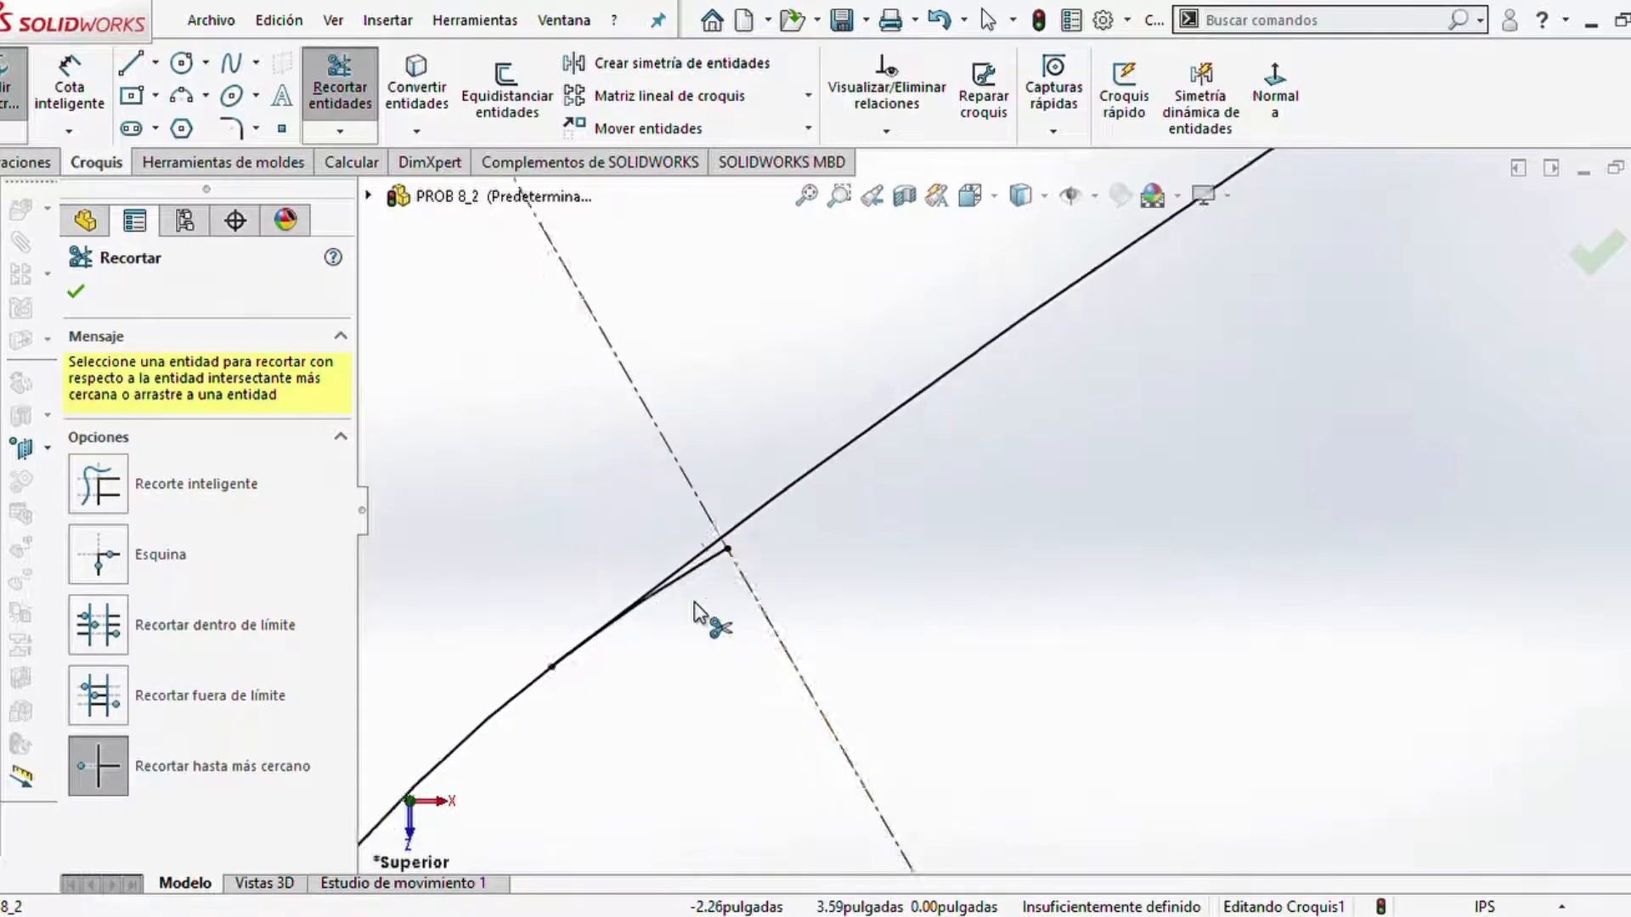
scroll(695, 601, down, 3)
click(757, 527)
scroll(1134, 642, up, 1)
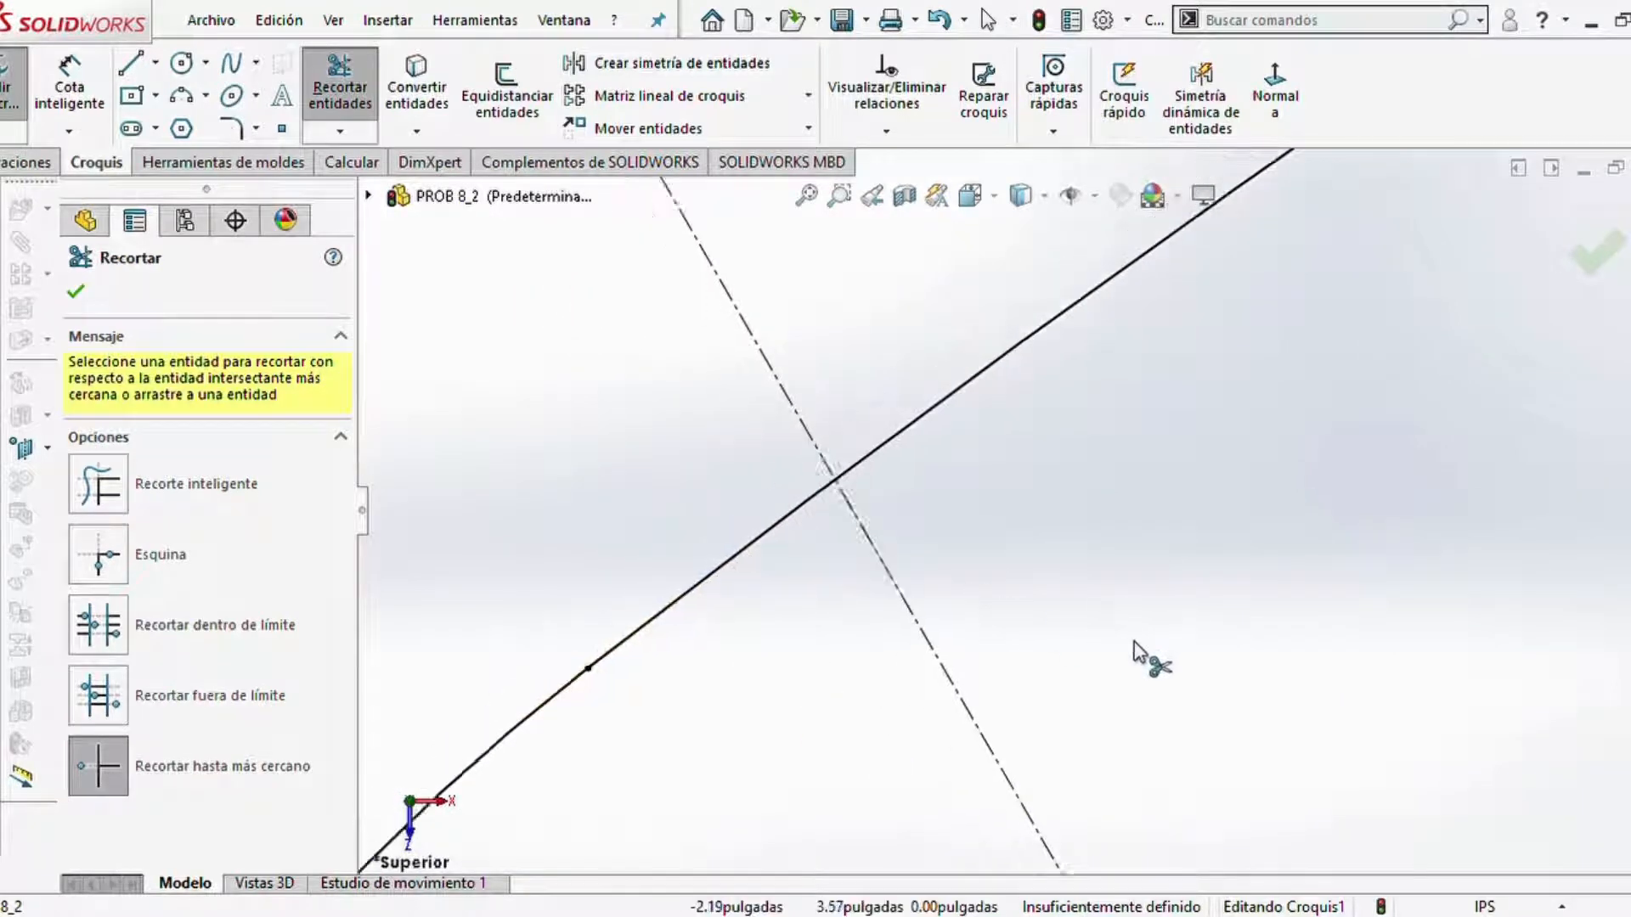
- Trim the leftover circle sliver beneath the upper arc at the 30° construction line and finish trimming
scroll(1318, 680, up, 6)
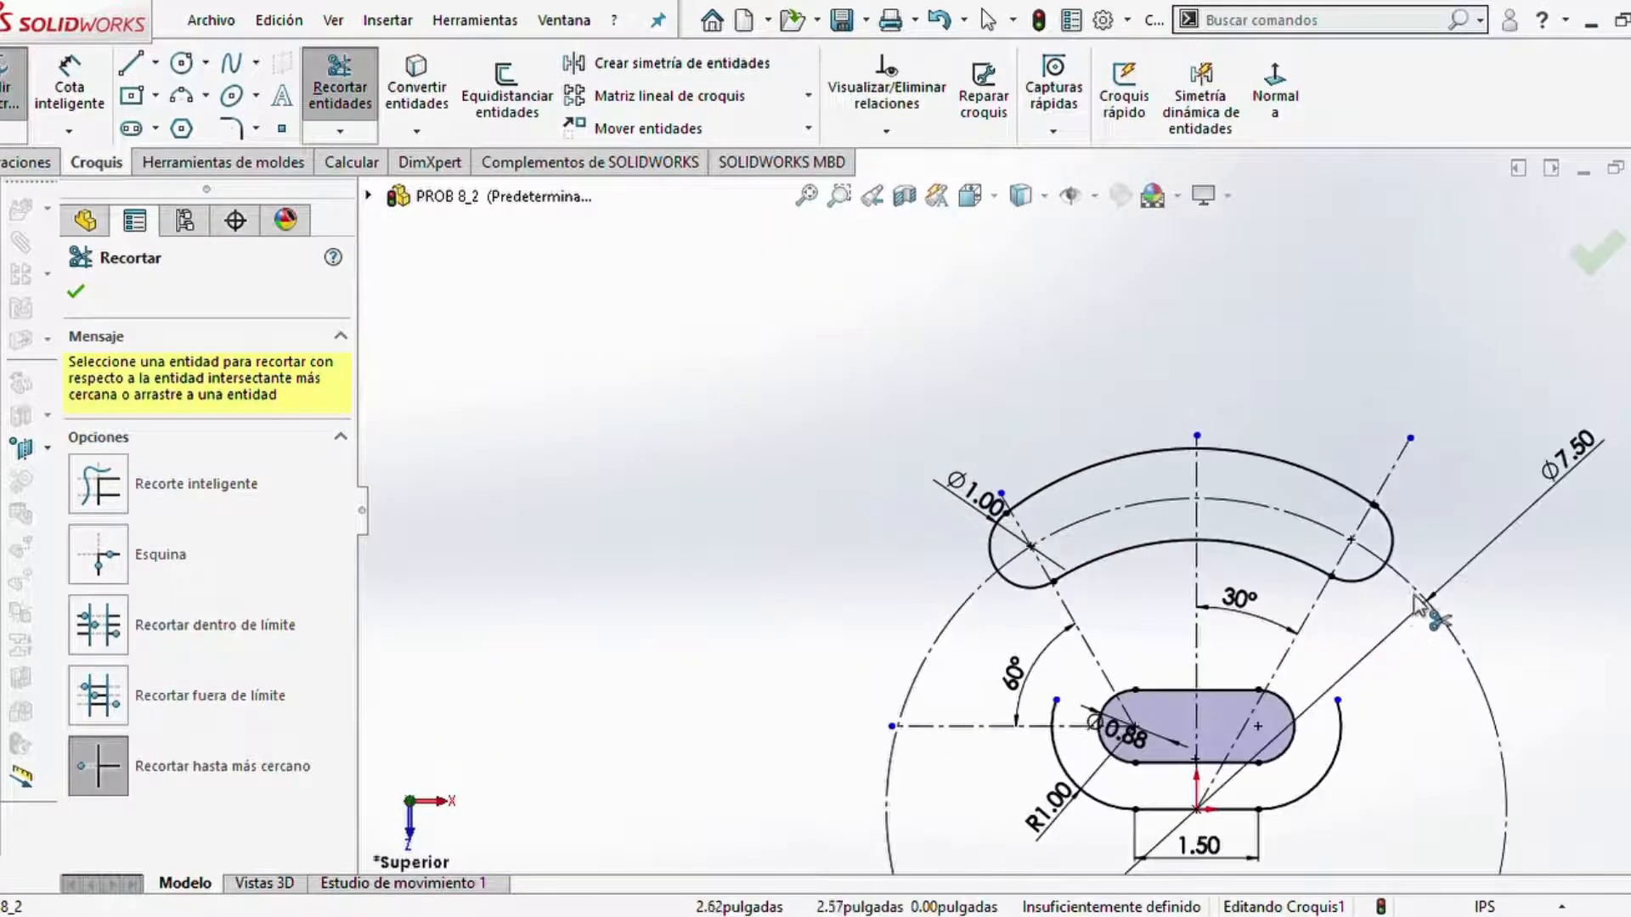
scroll(1417, 605, down, 8)
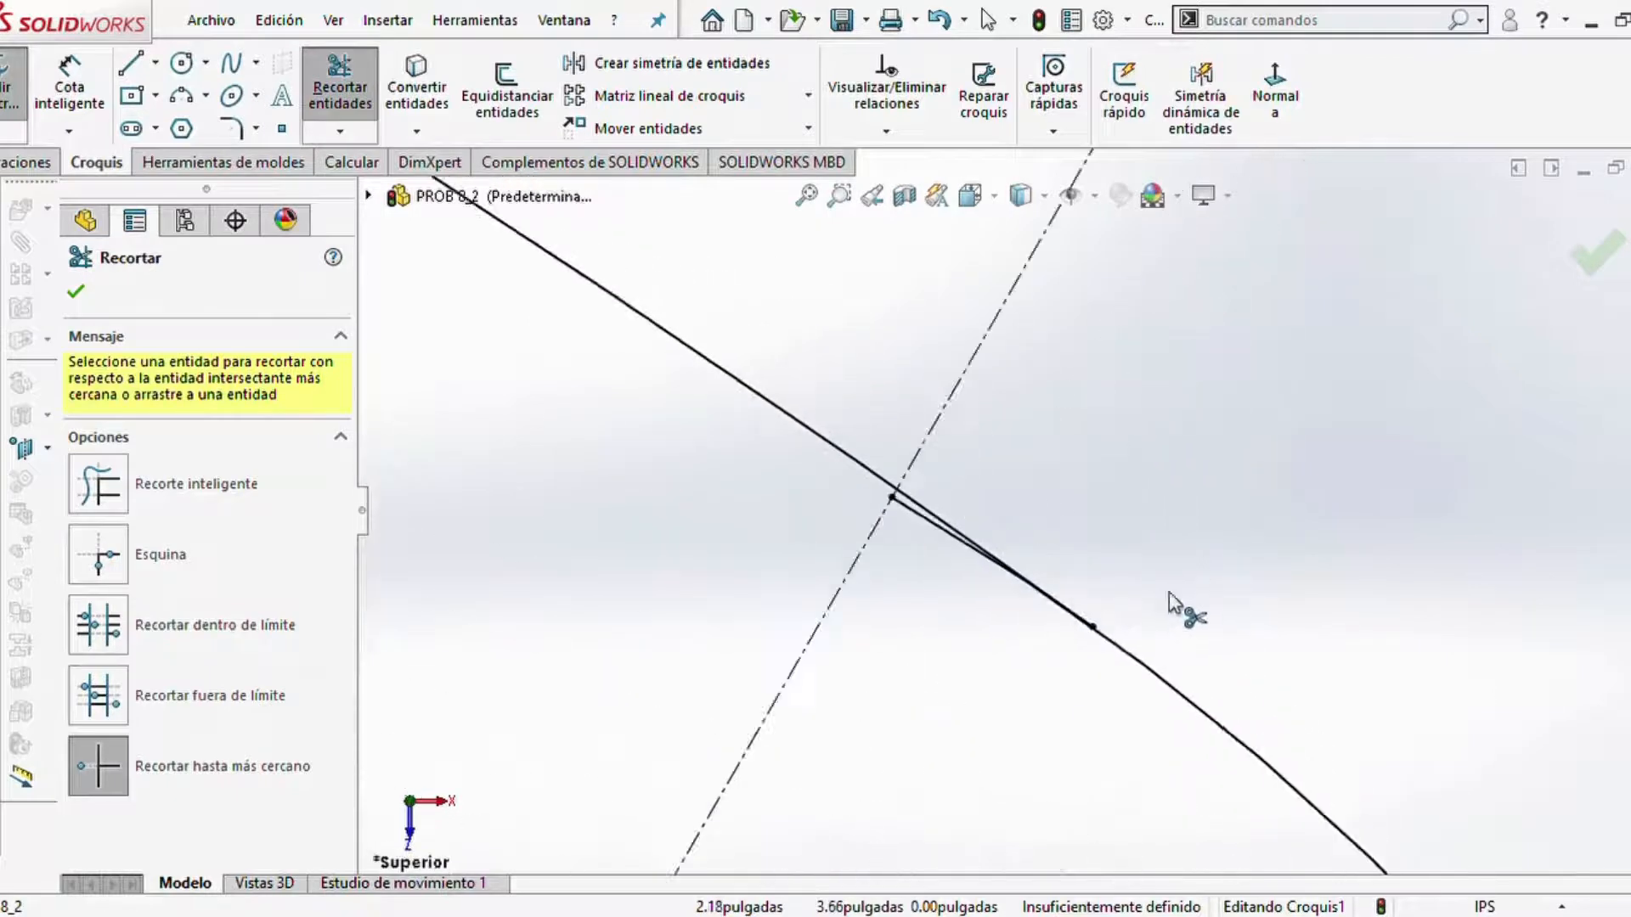
scroll(1005, 593, down, 5)
click(828, 370)
scroll(802, 578, up, 5)
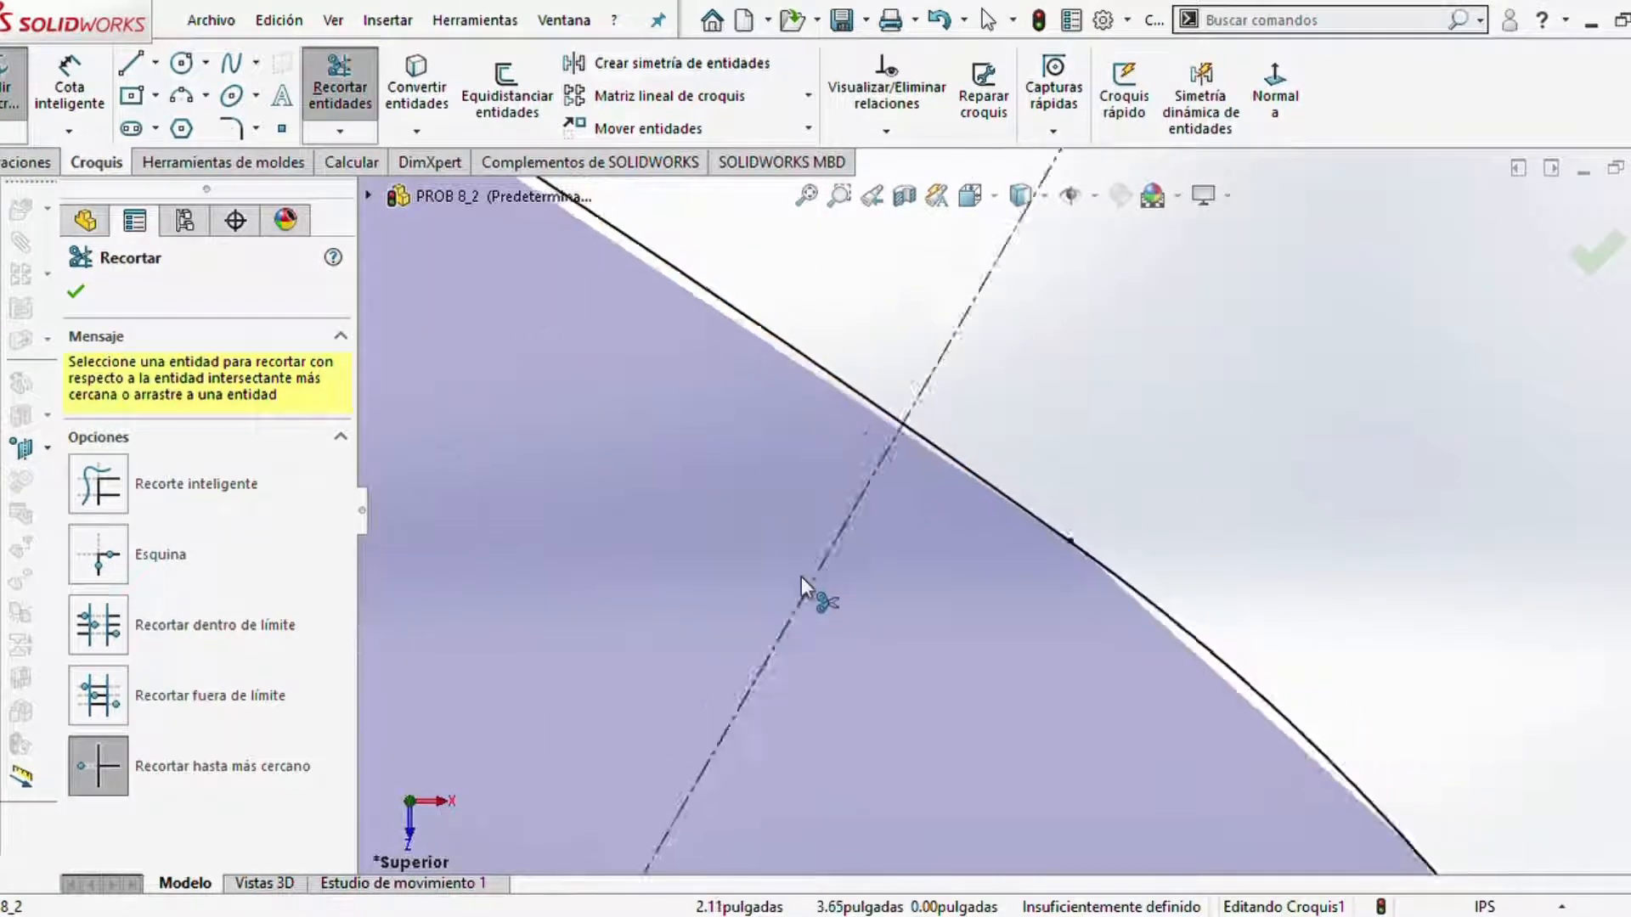
scroll(802, 578, up, 10)
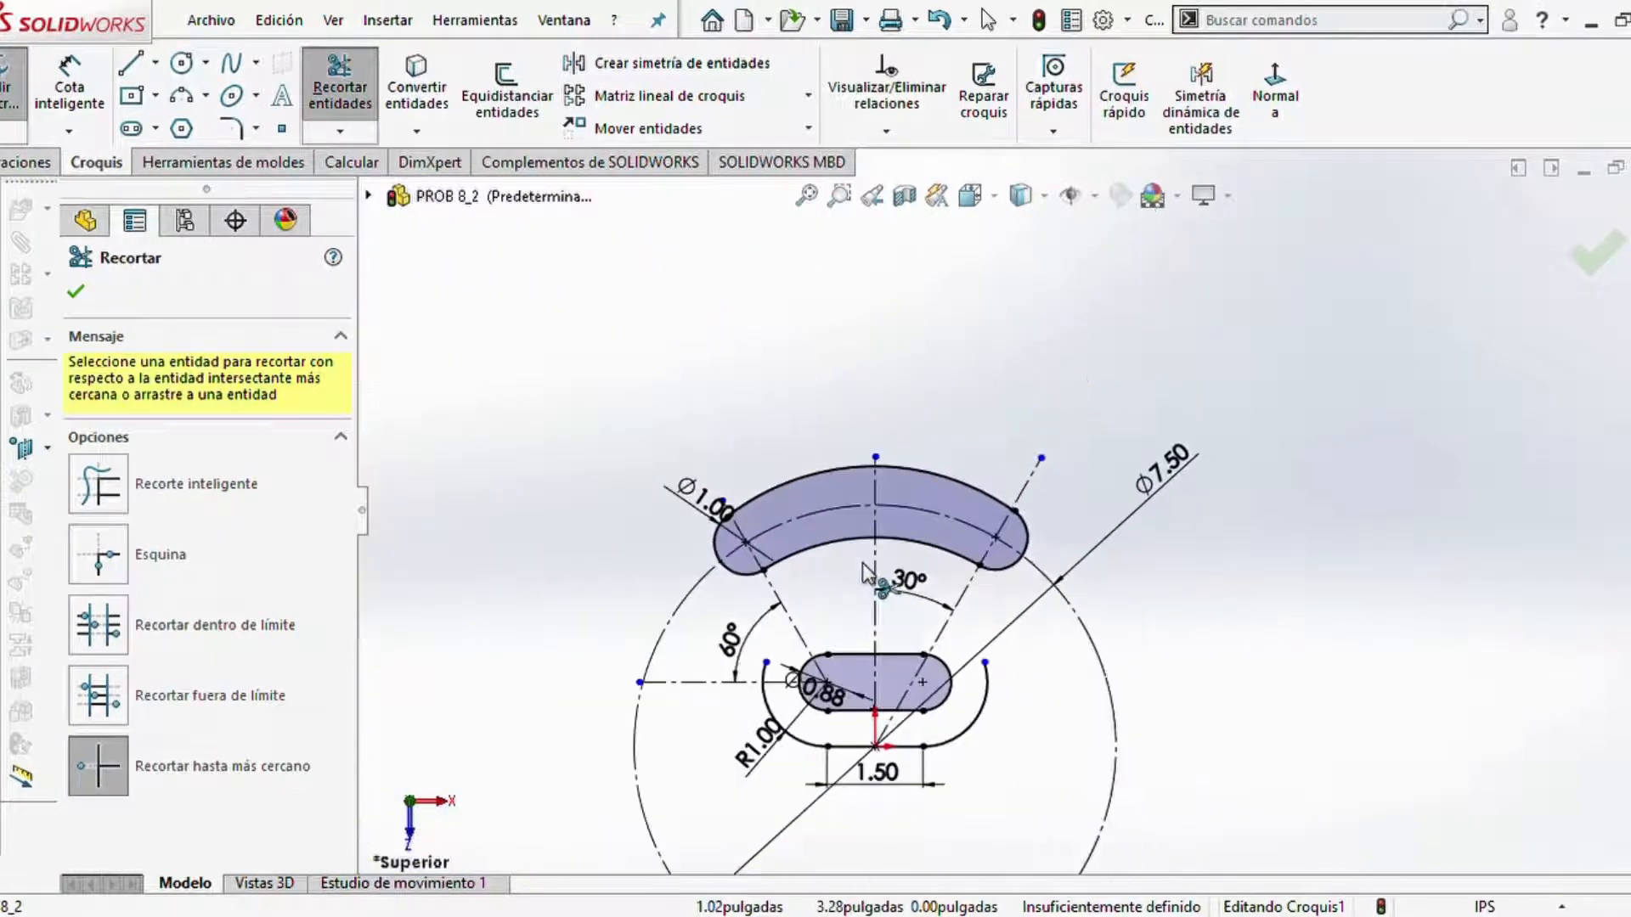
scroll(990, 502, up, 1)
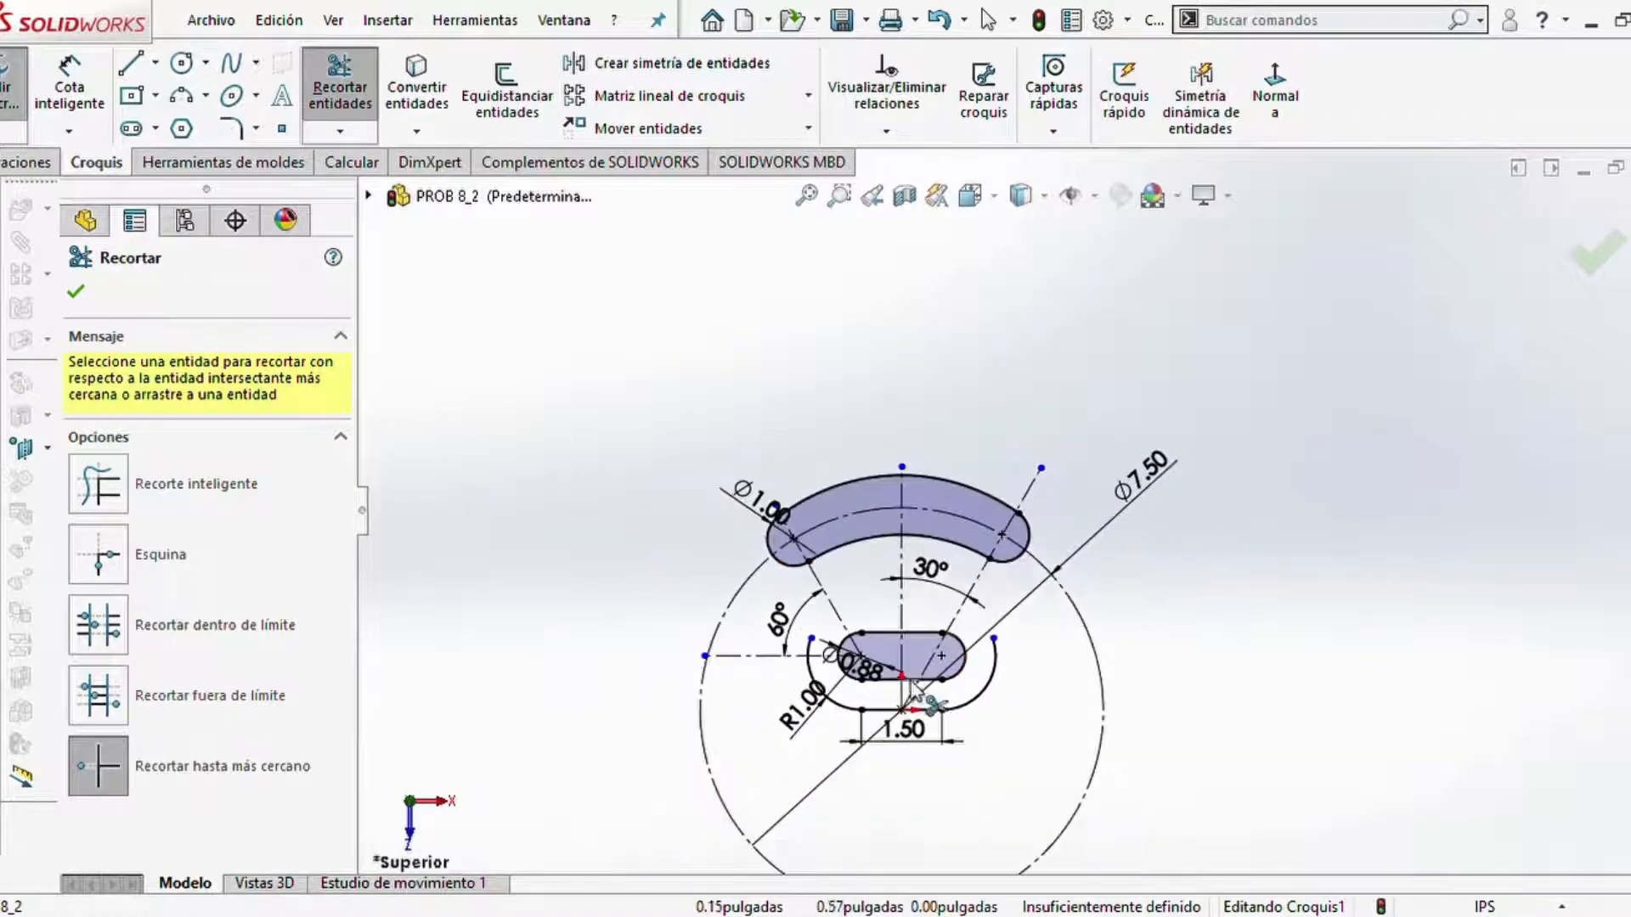
scroll(970, 501, down, 5)
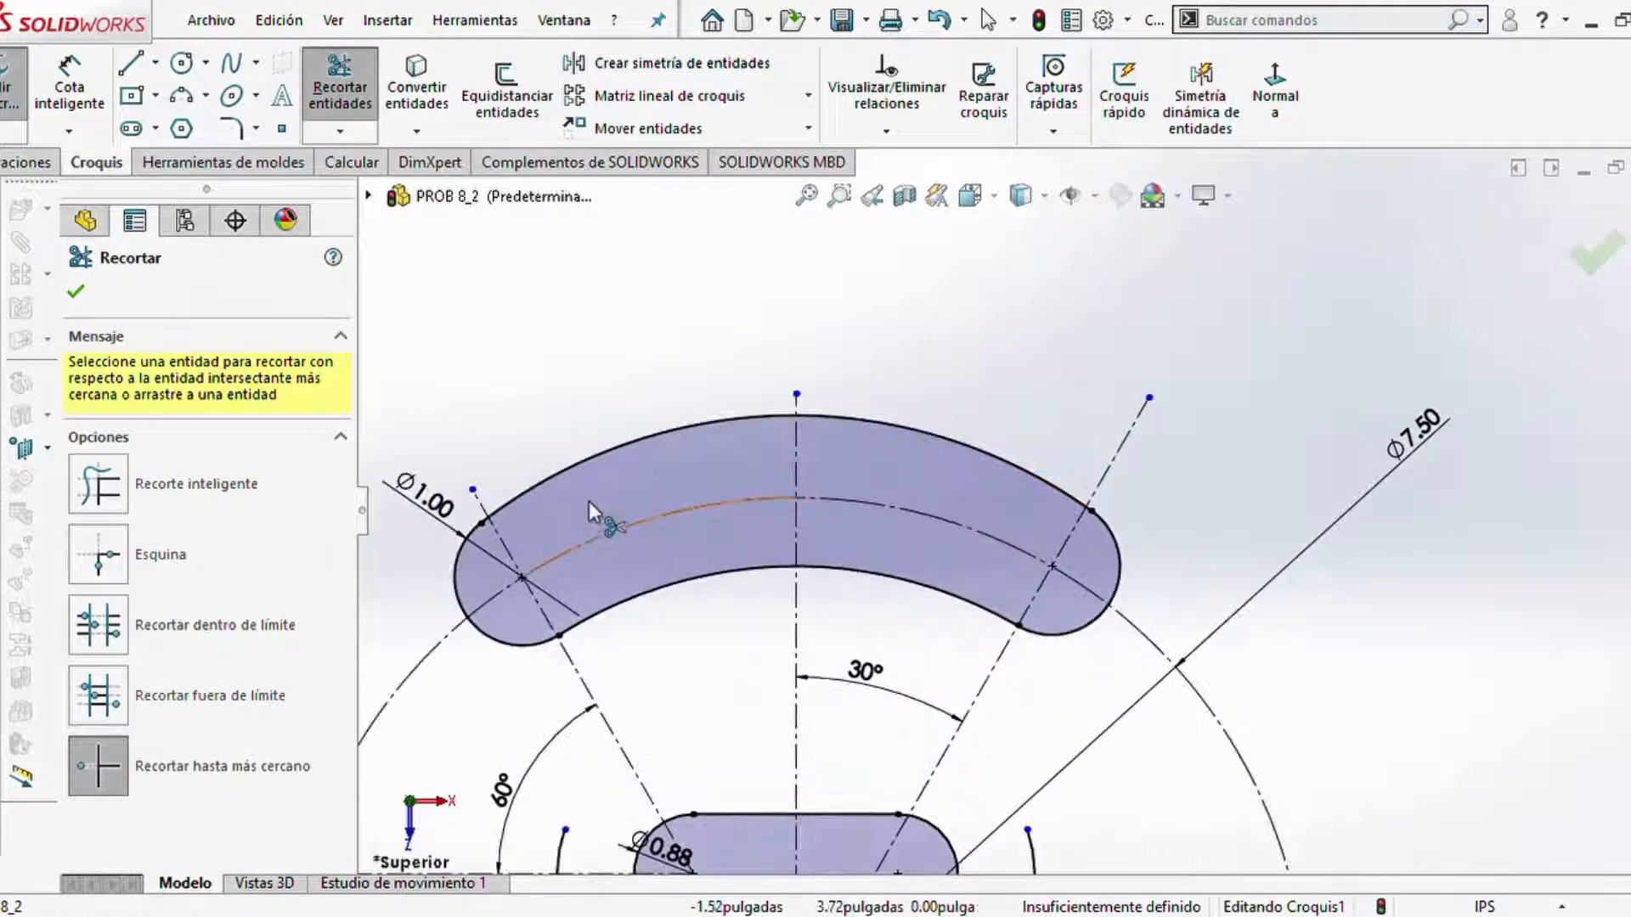
click(77, 298)
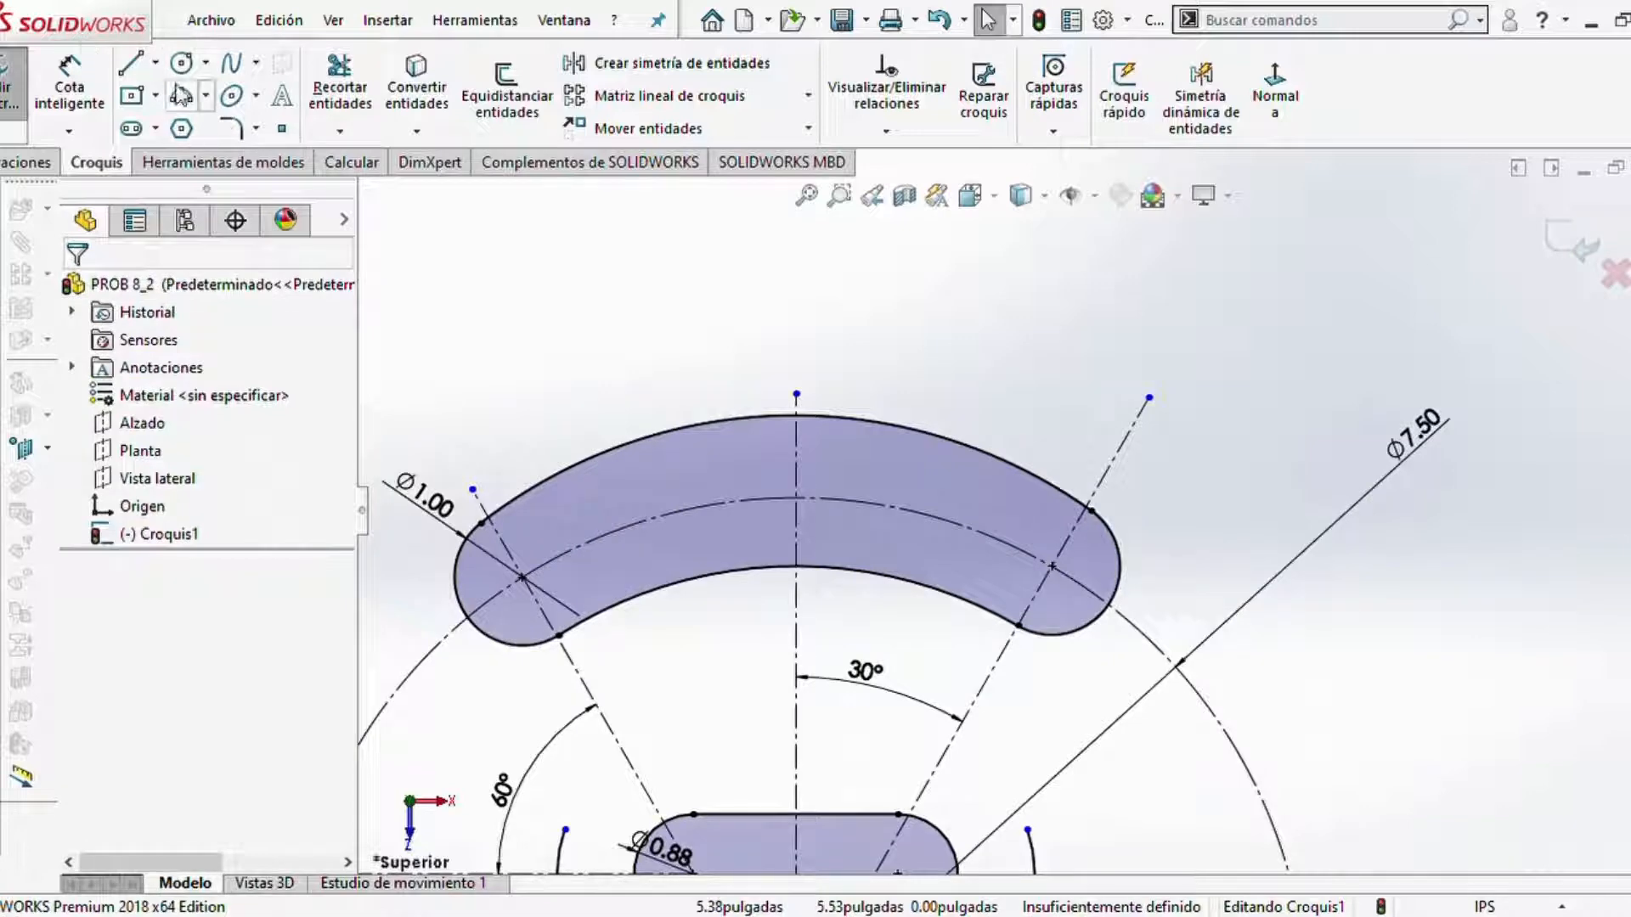
- Draw a construction line about 5.82 in long from the origin through the curved slot, between the 60° and vertical construction lines
click(155, 66)
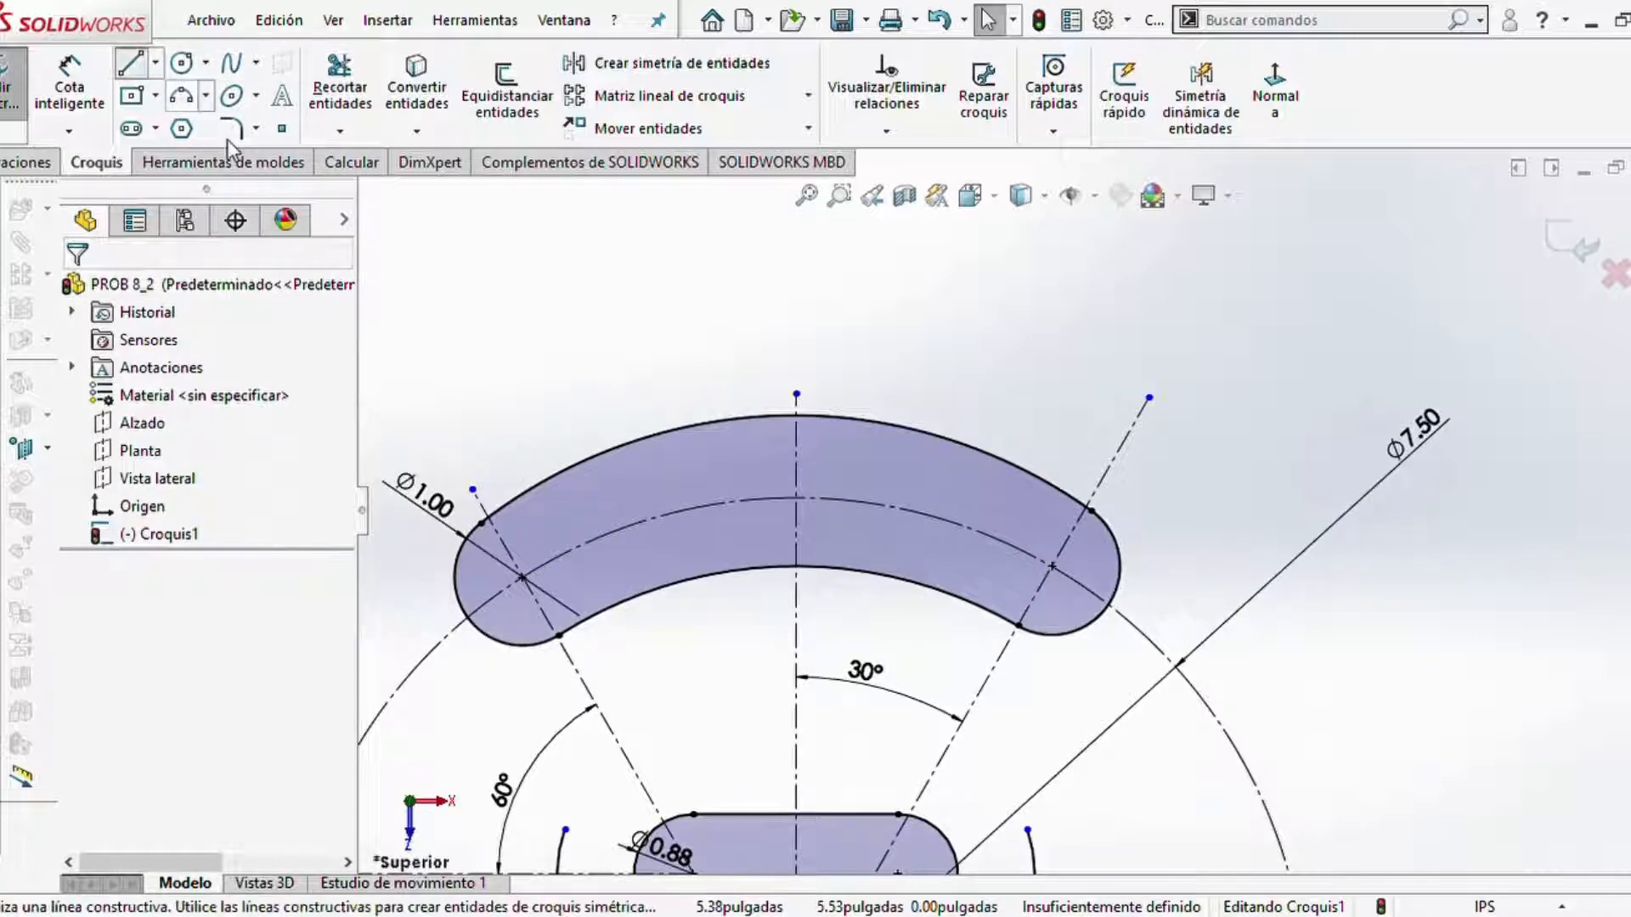
click(235, 145)
scroll(667, 557, up, 3)
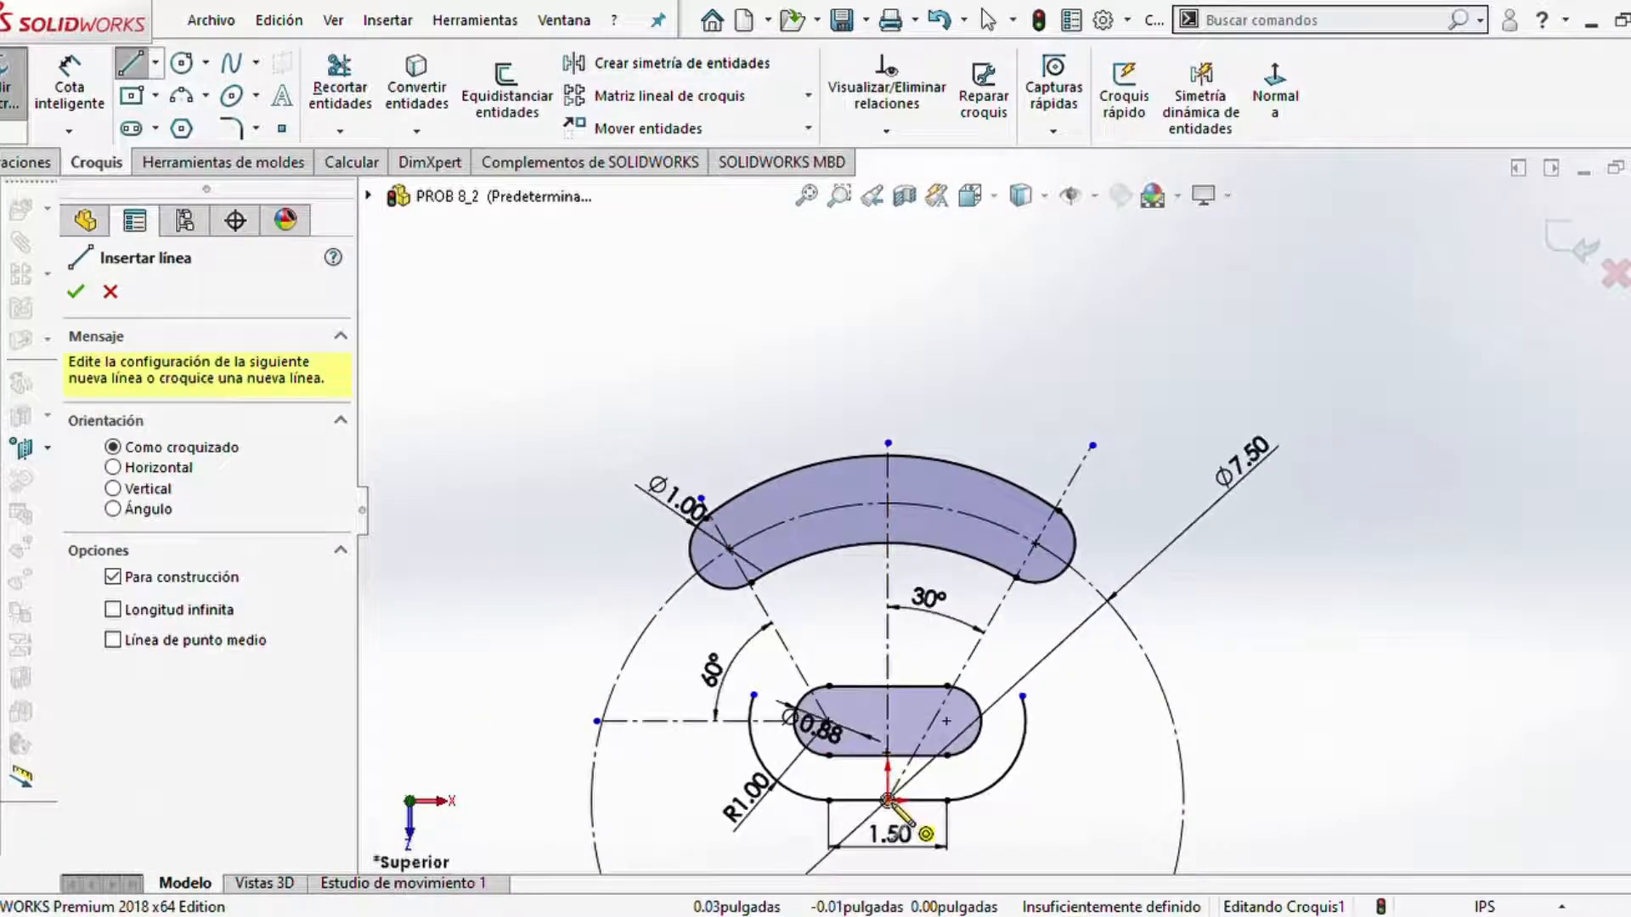
click(887, 798)
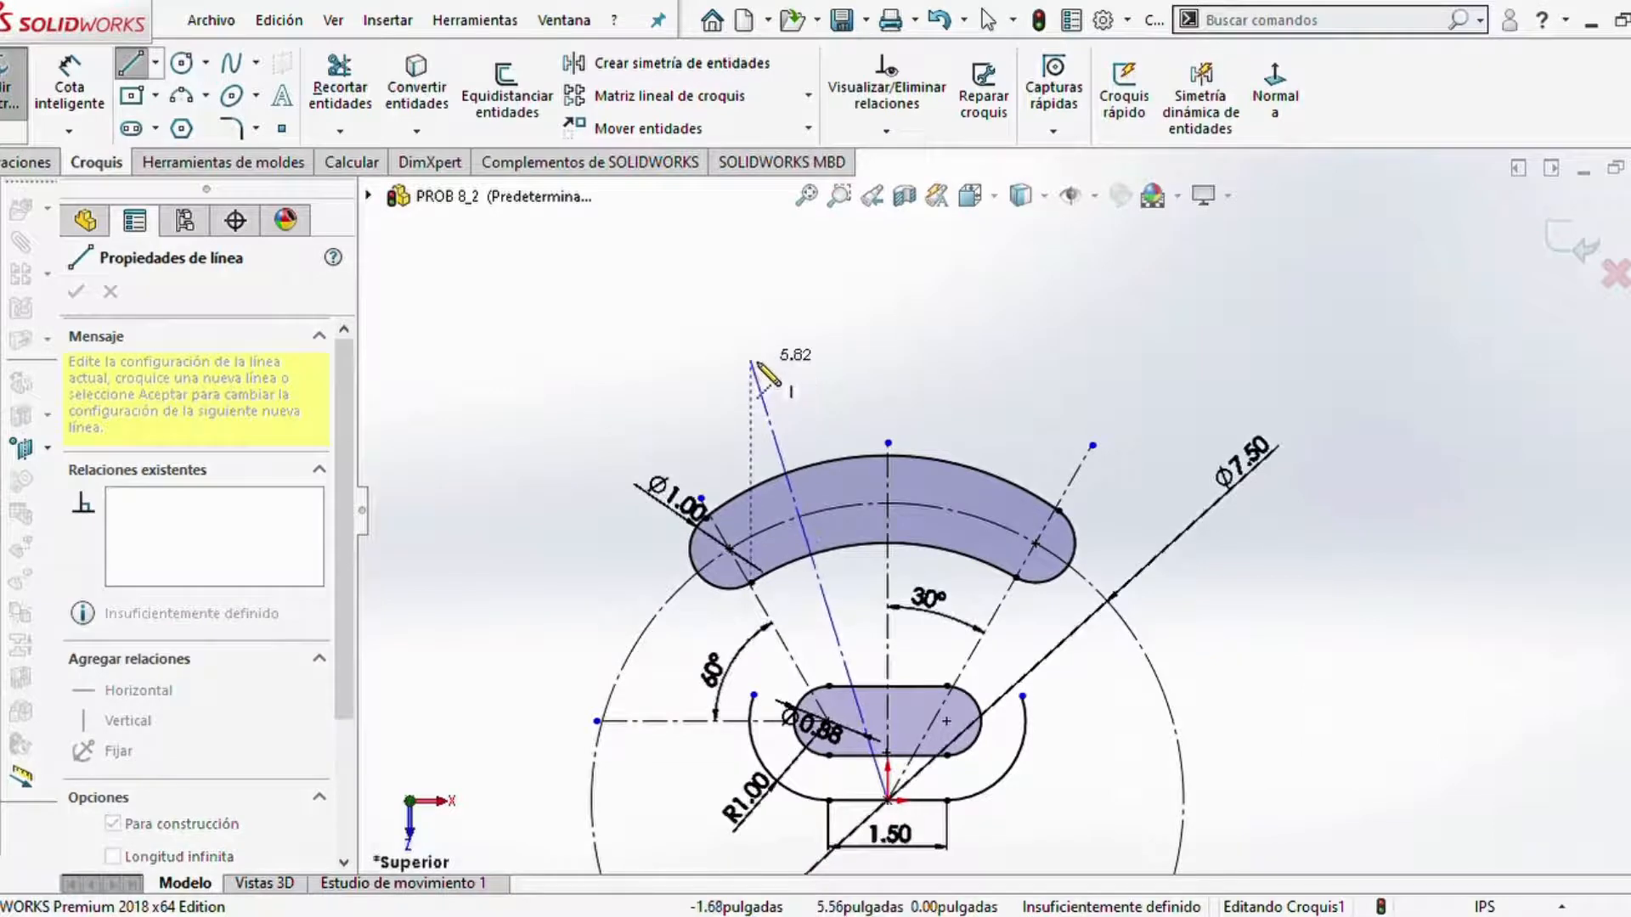
double_click(756, 364)
key(Escape)
- Dimension the angle between the new construction line and the vertical construction line as 15°
scroll(830, 426, down, 3)
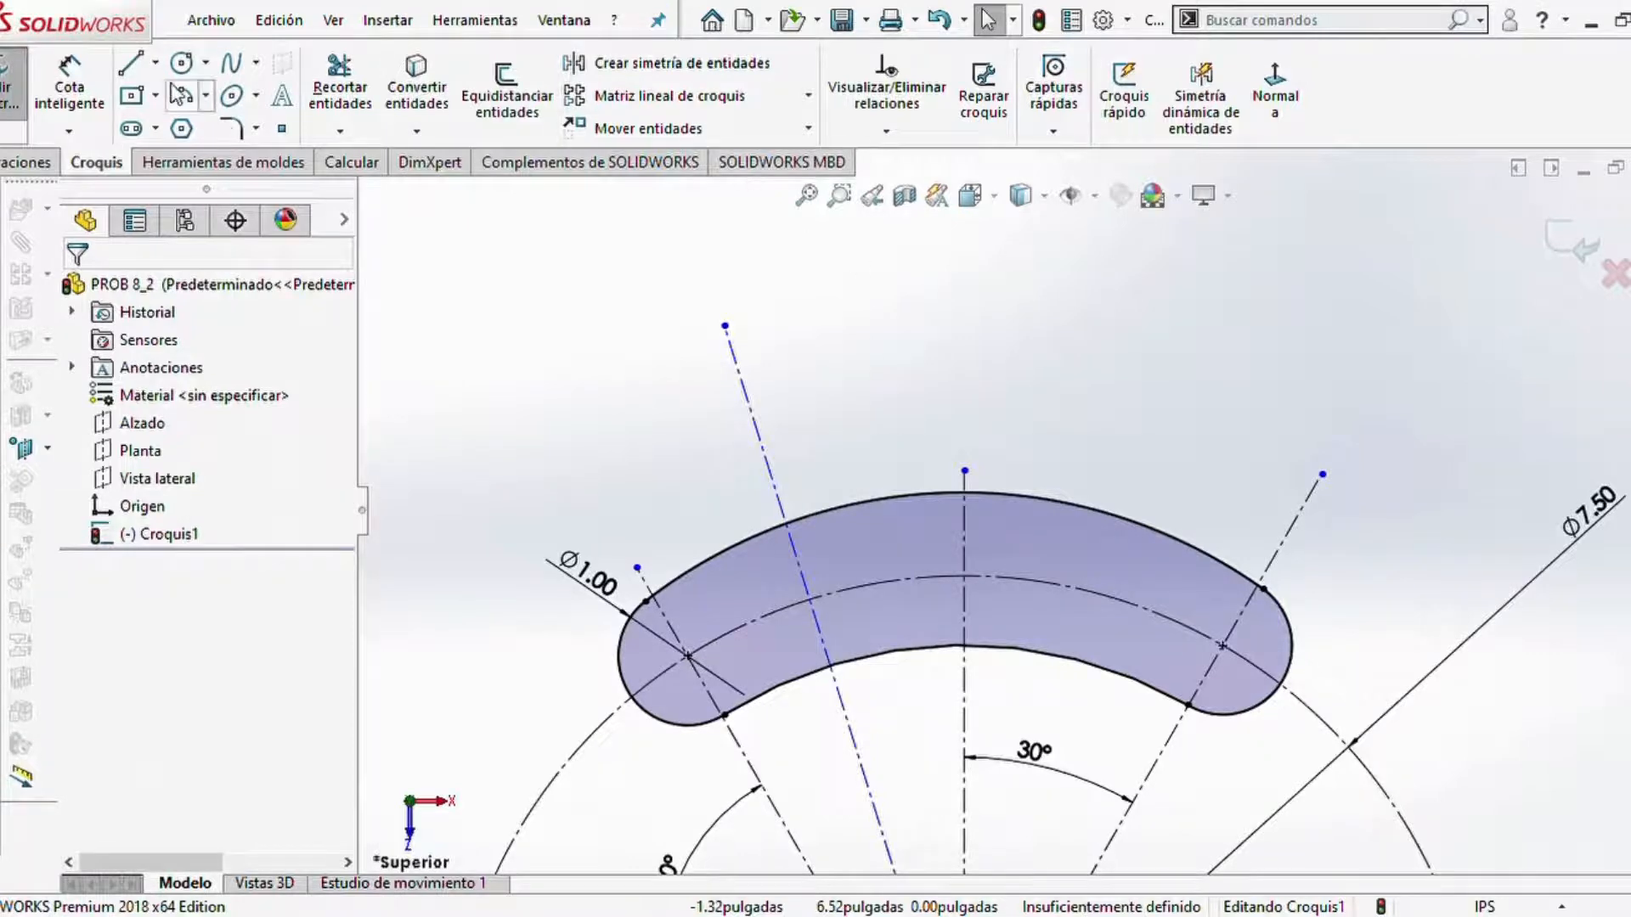
click(70, 85)
click(963, 523)
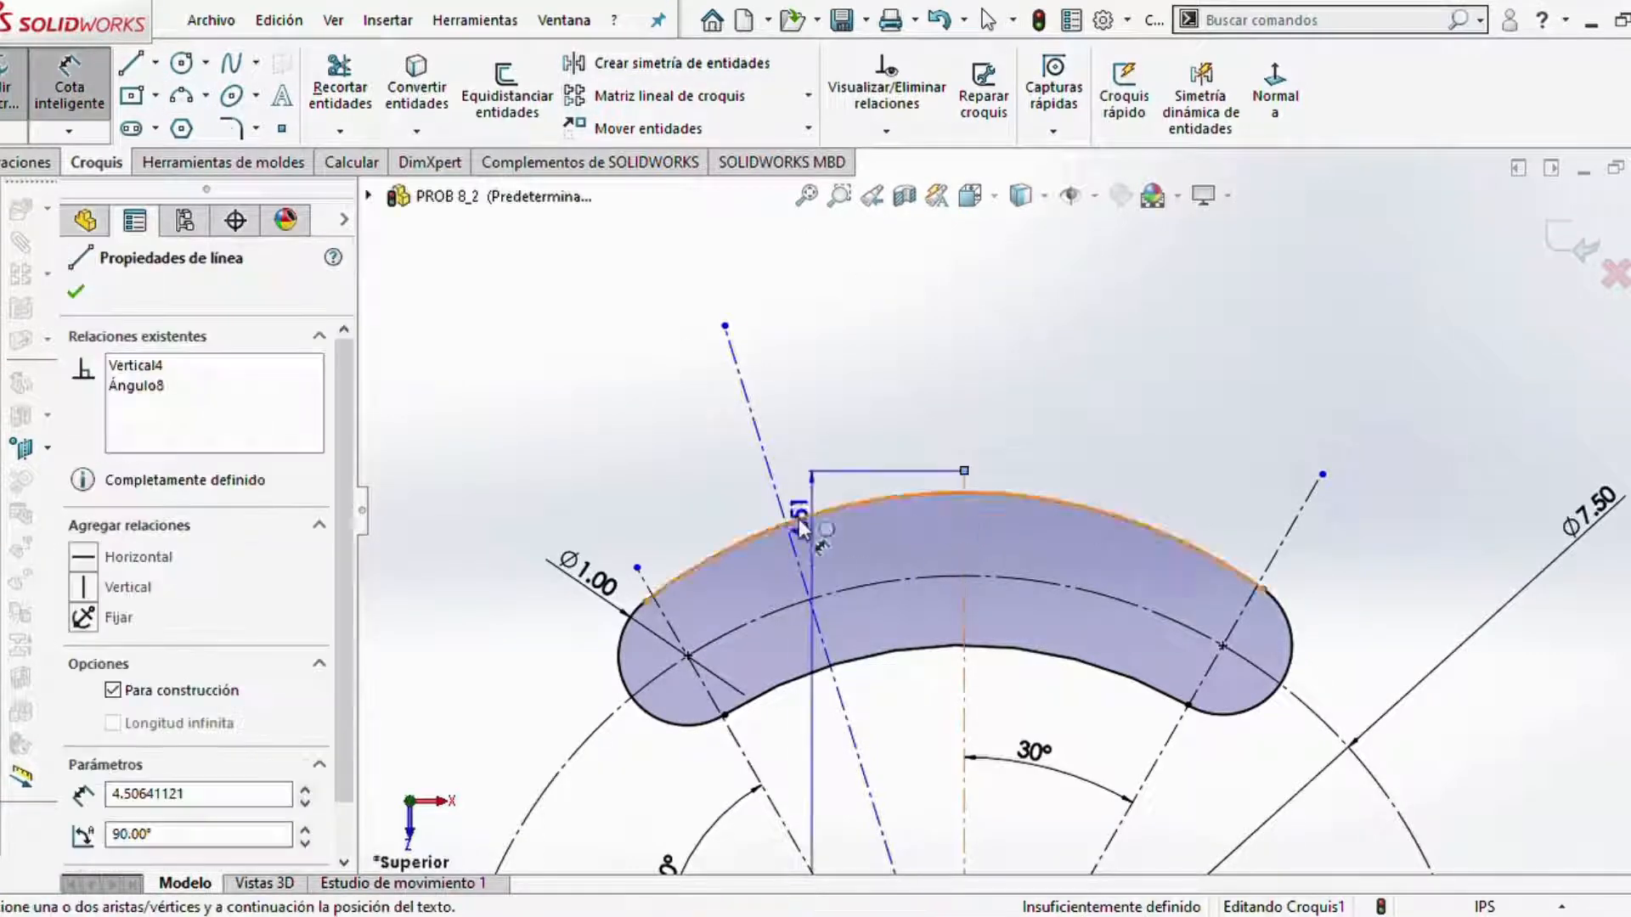
click(799, 561)
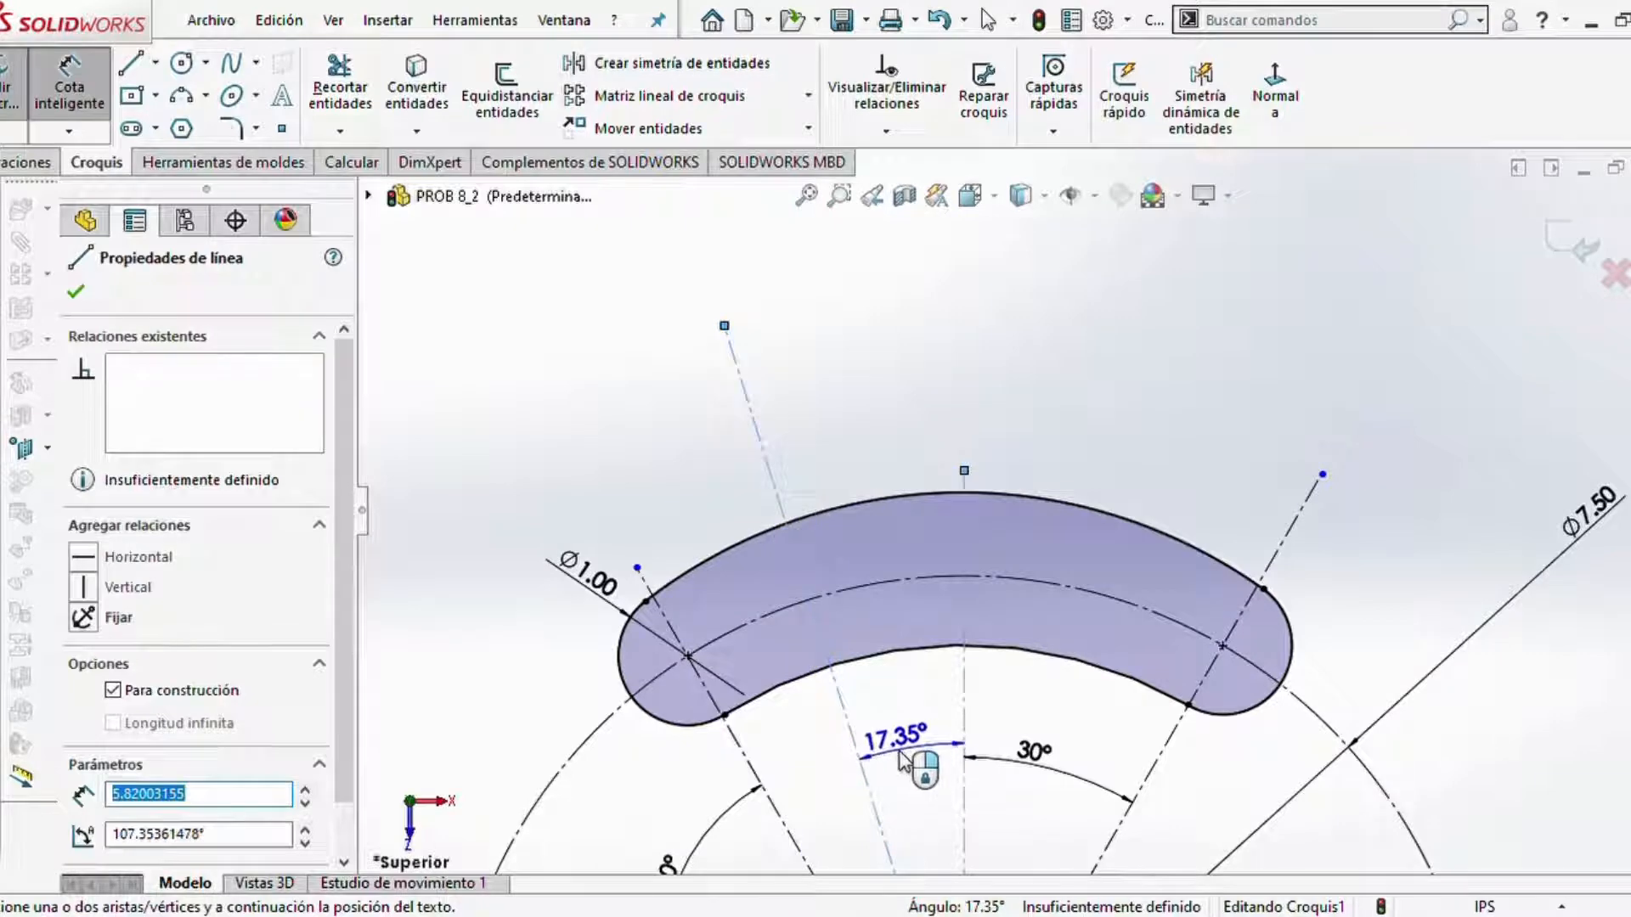
click(907, 773)
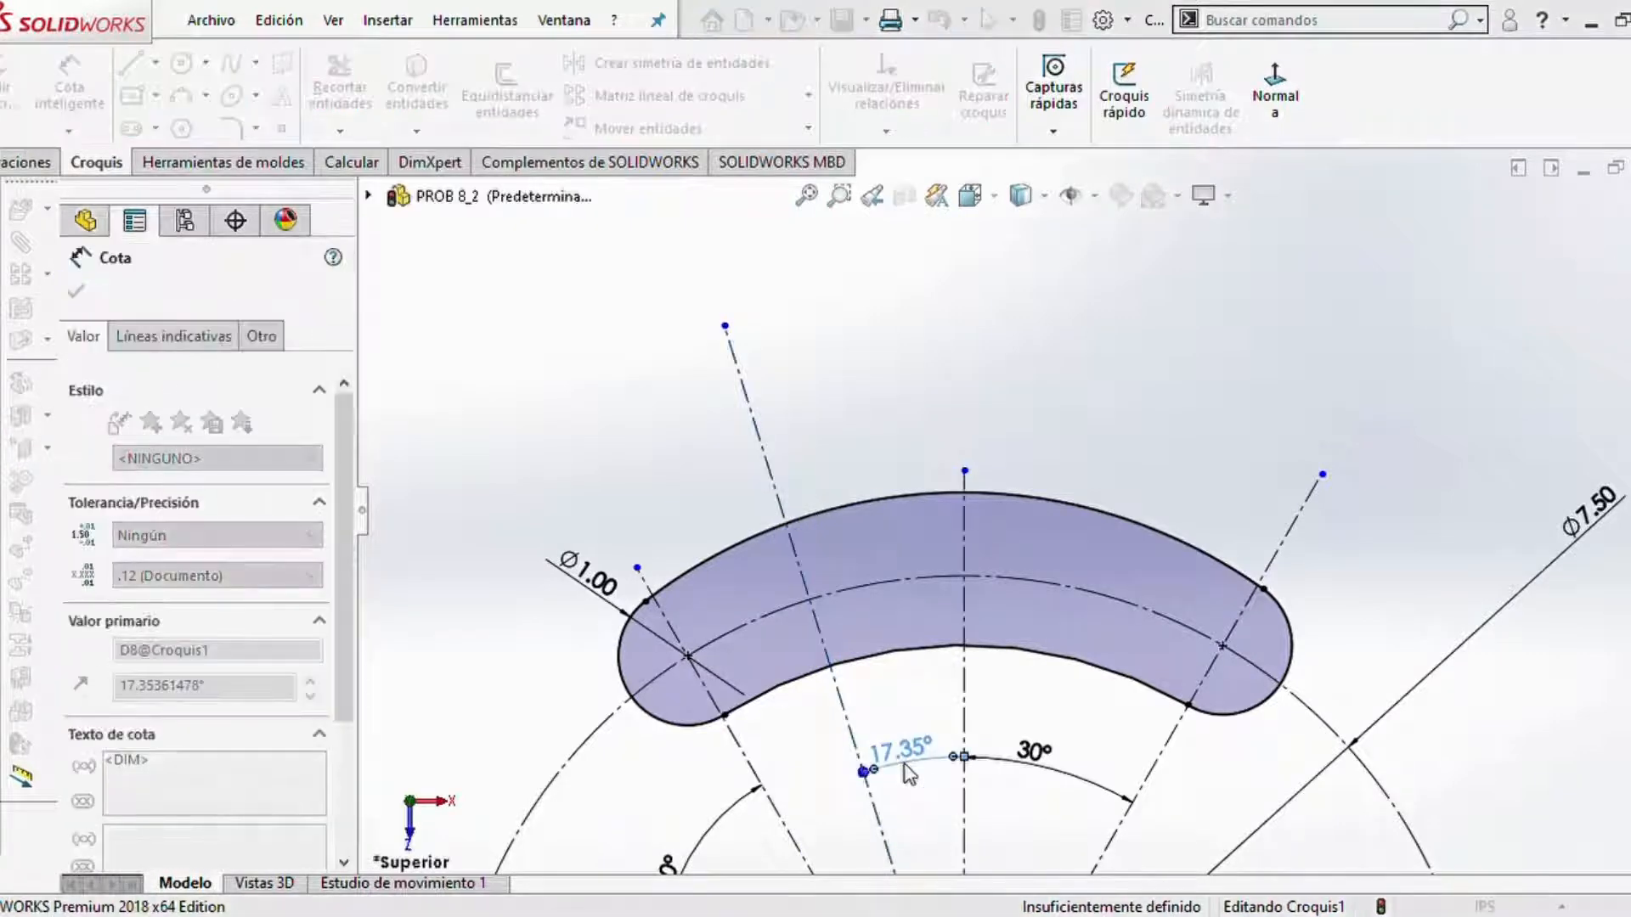
text(15)
key(Return)
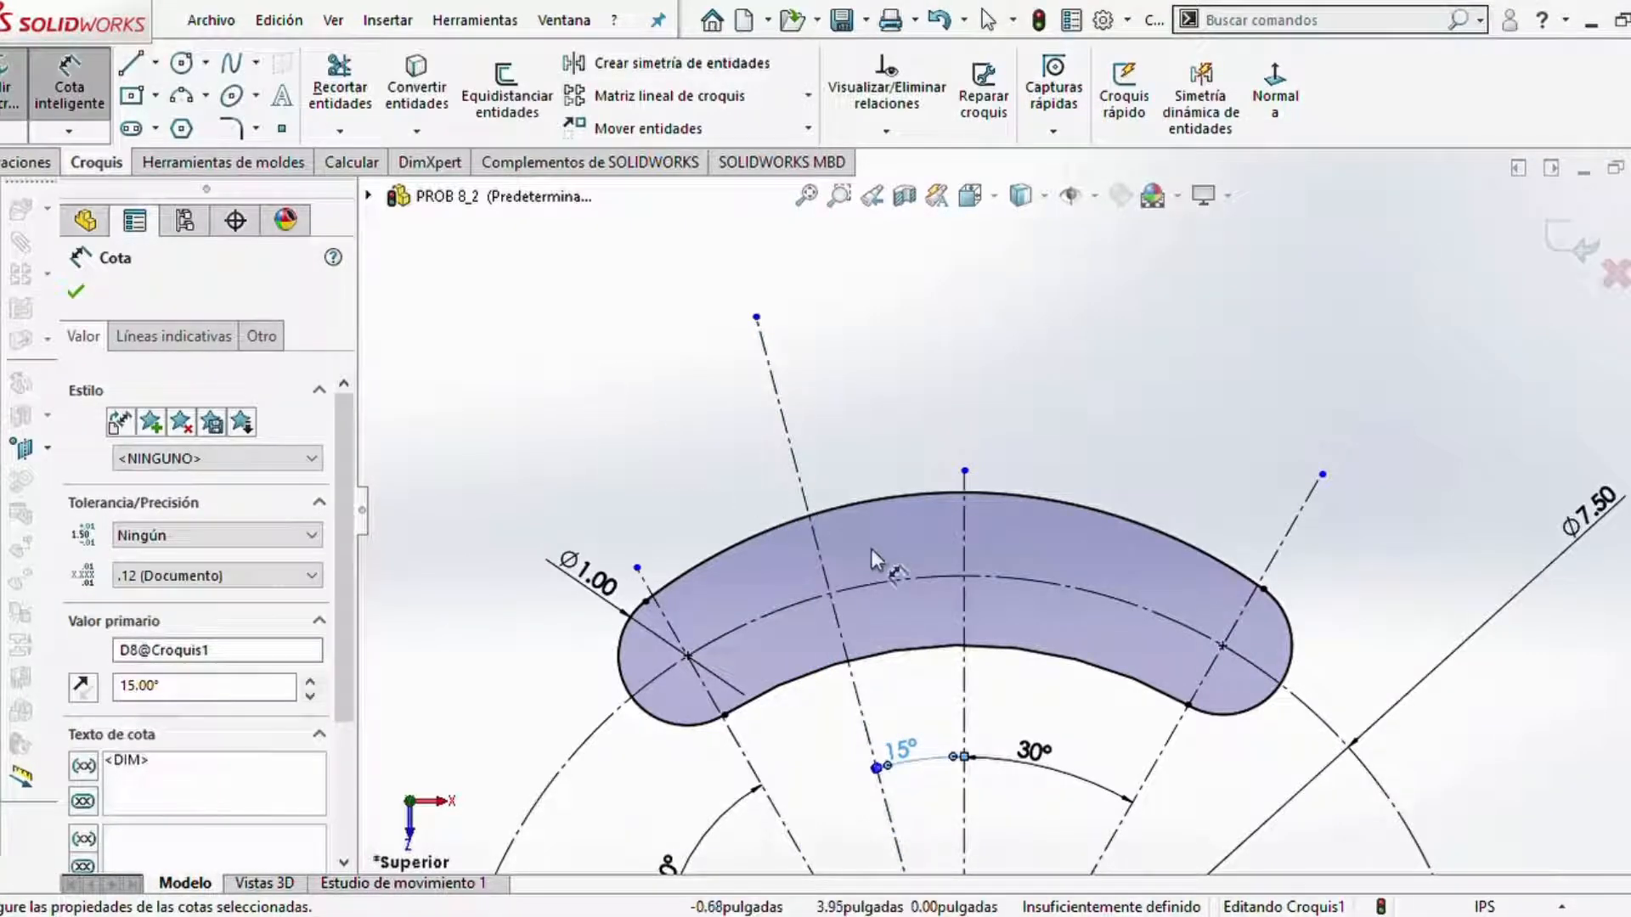
- Draw a circle about 5.39 in in radius centred on the origin and convert it to construction geometry
key(Escape)
scroll(986, 713, up, 1)
scroll(988, 720, up, 2)
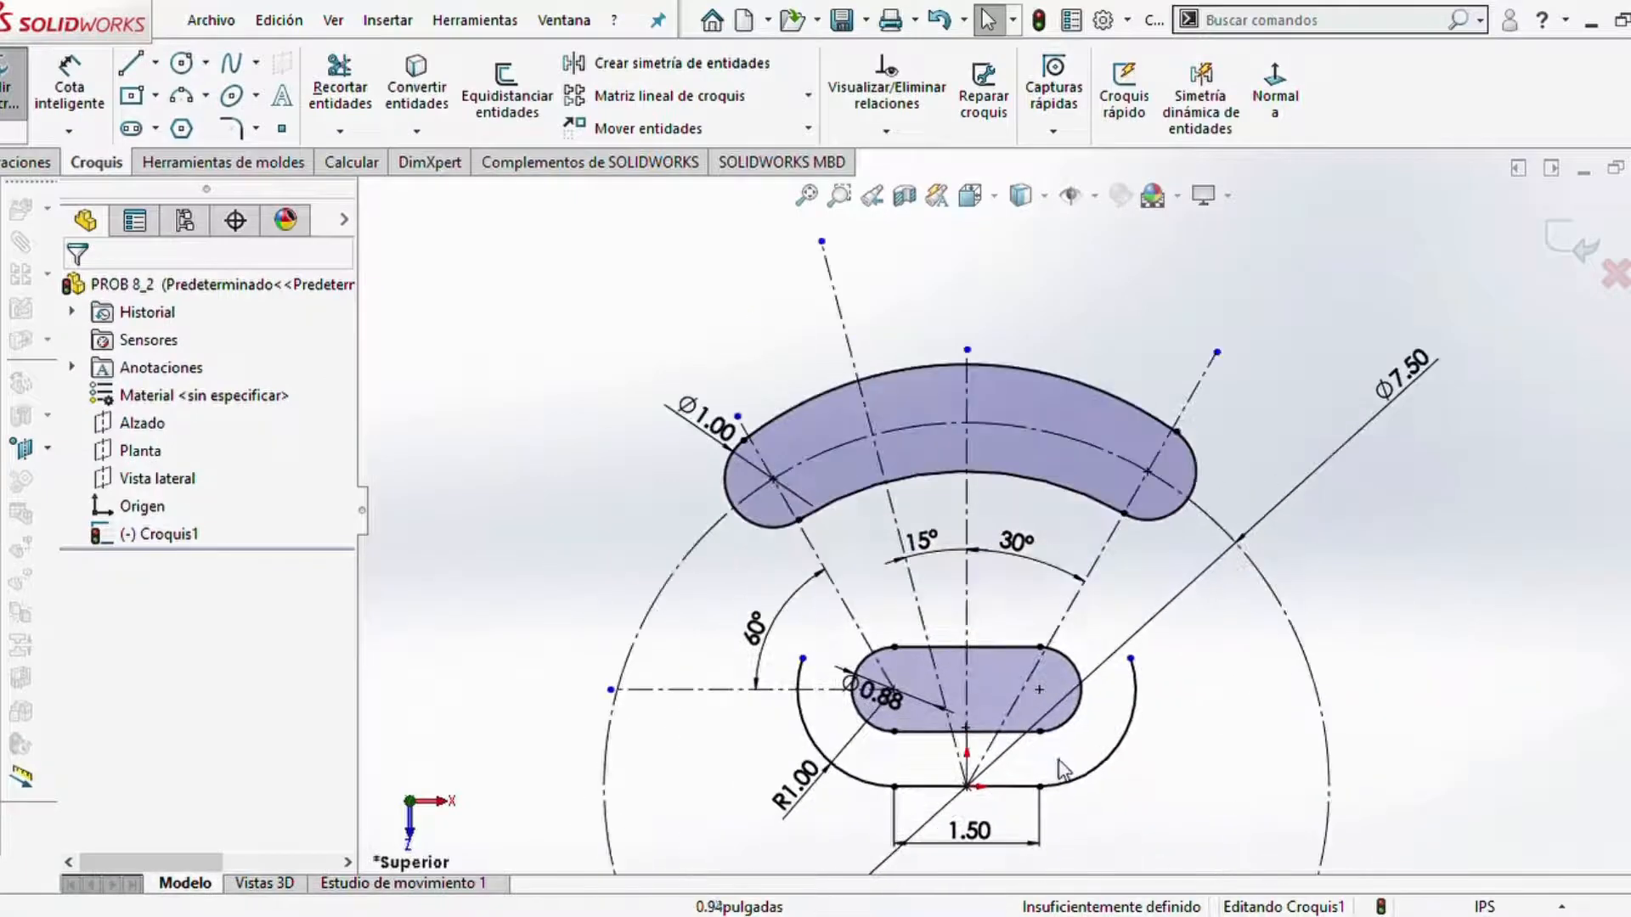
click(181, 62)
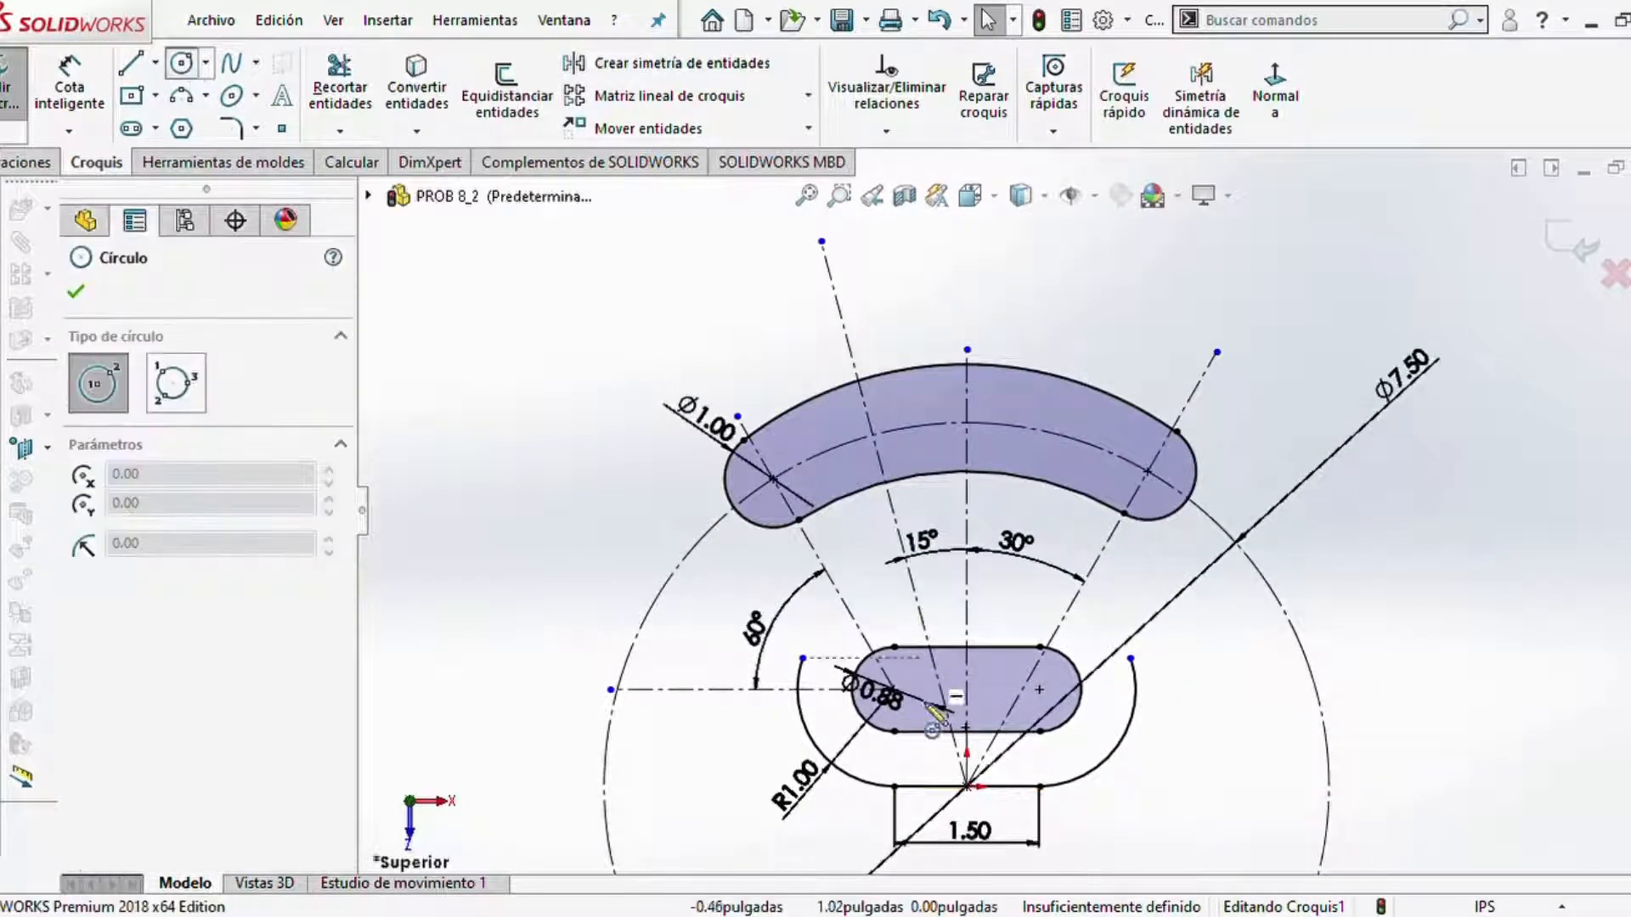
click(967, 785)
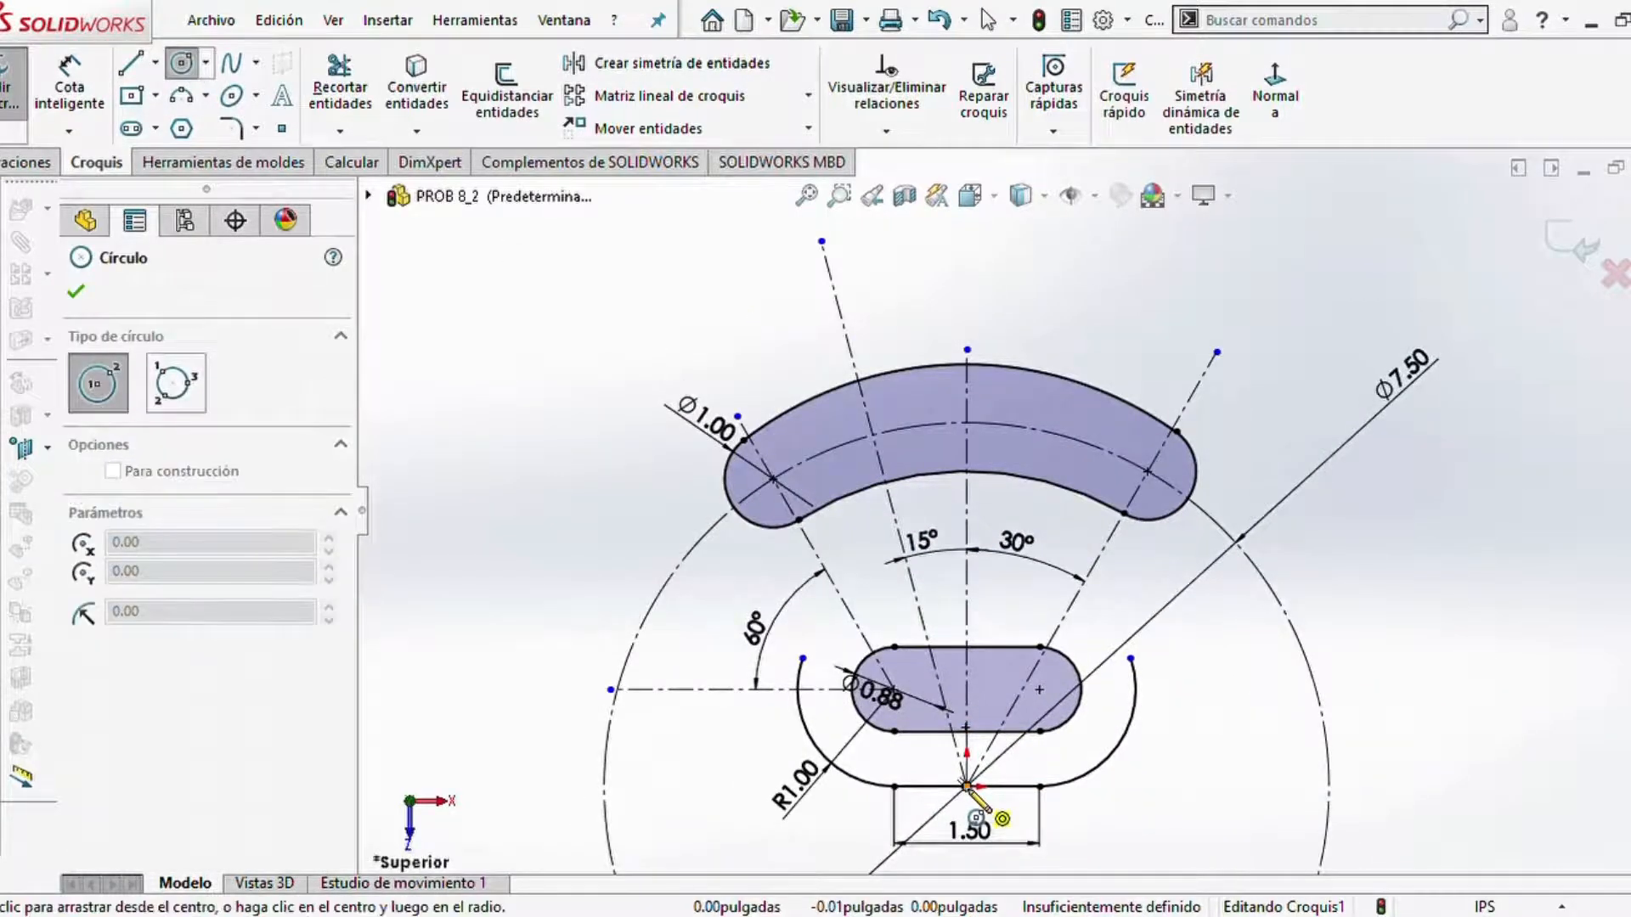
click(835, 286)
key(Escape)
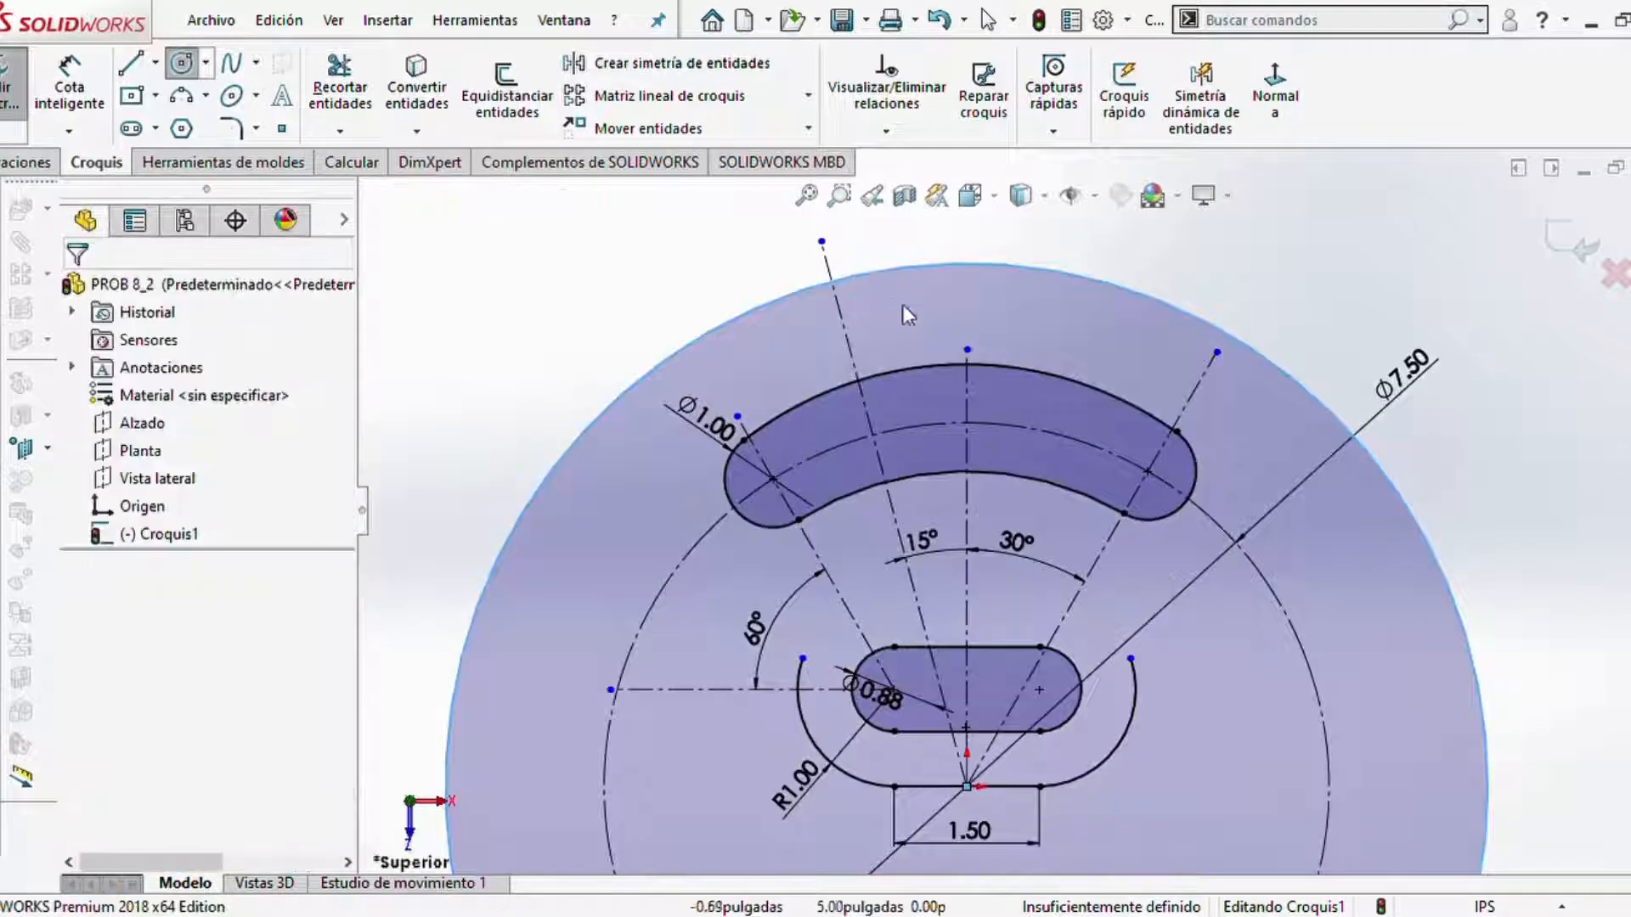
click(994, 265)
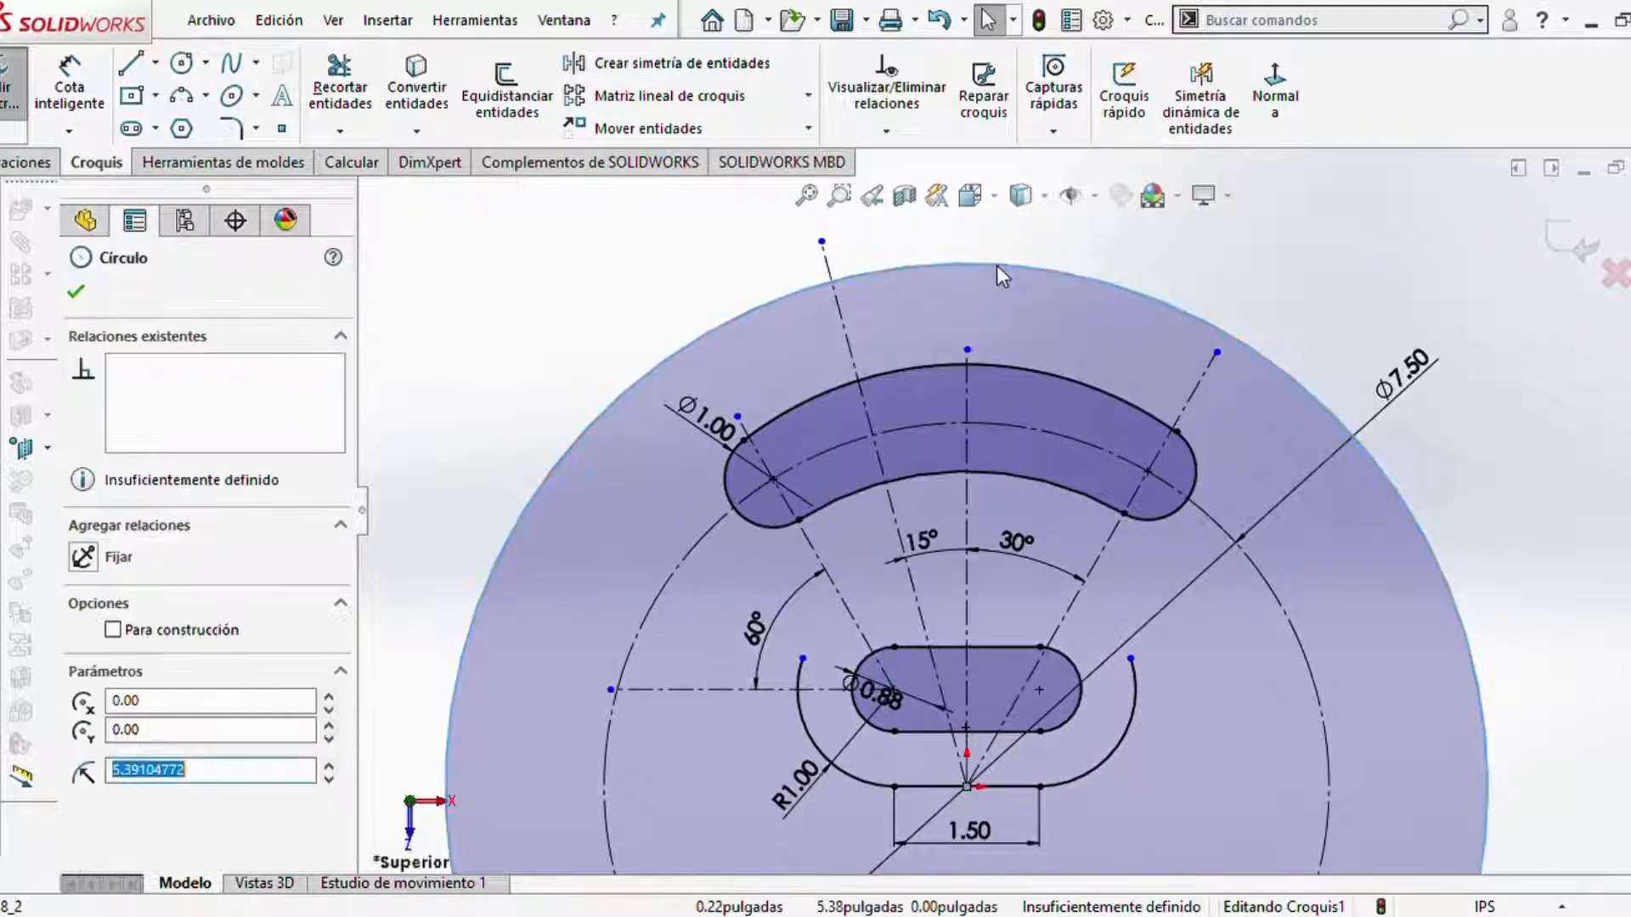
click(1063, 246)
- Dimension the new outer construction circle's diameter as 10 in
scroll(1098, 277, down, 3)
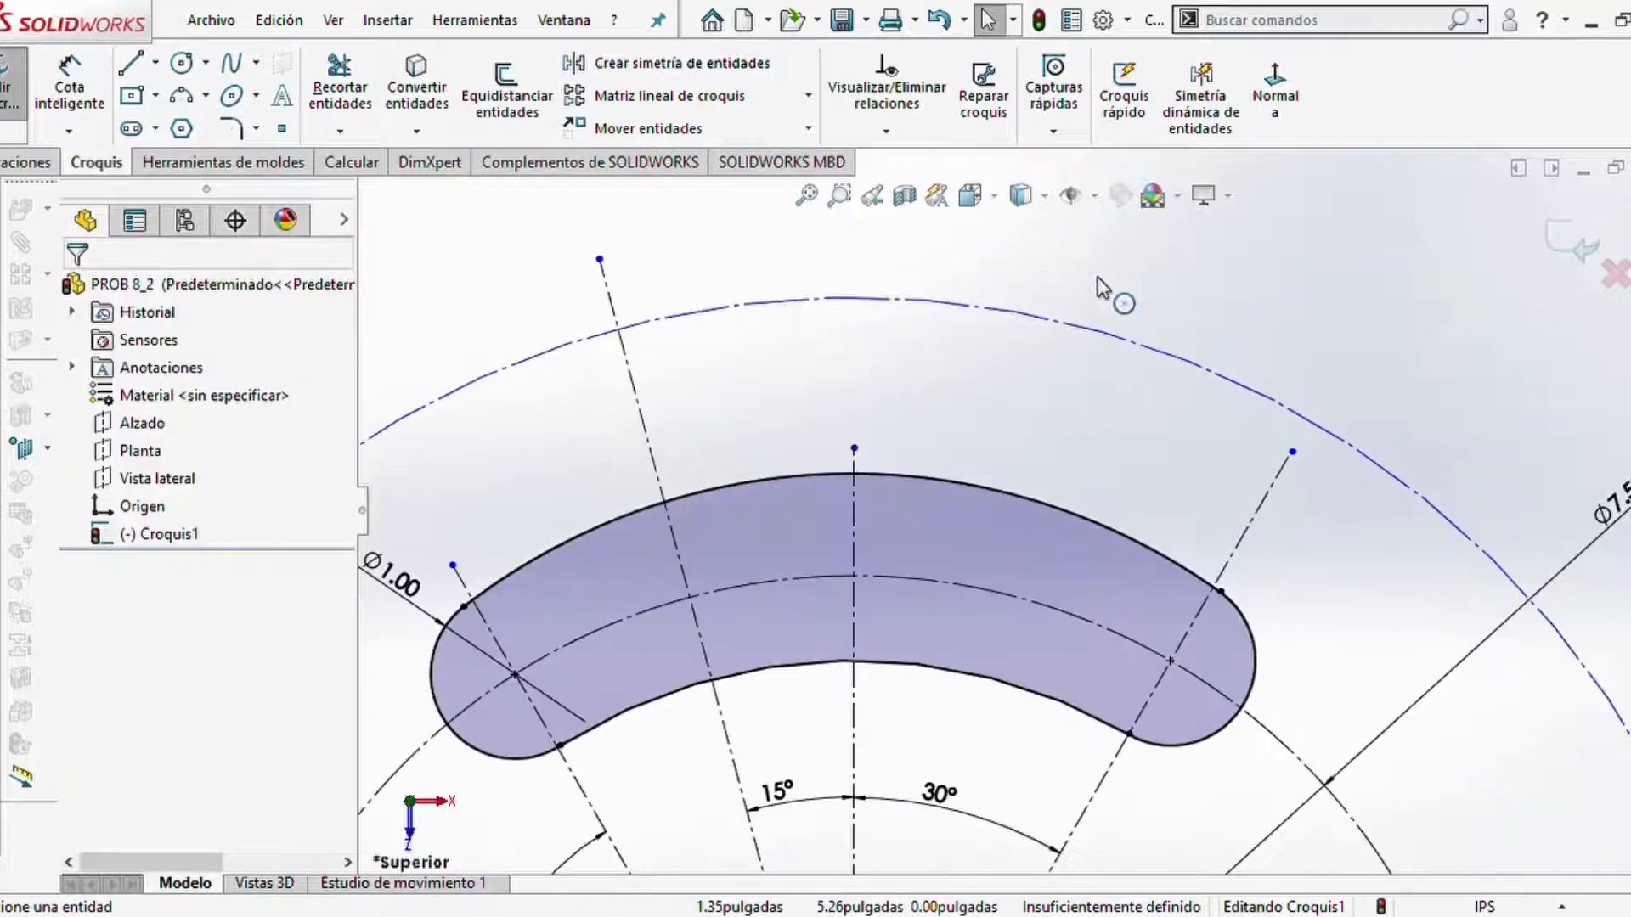
click(81, 94)
scroll(1500, 692, up, 4)
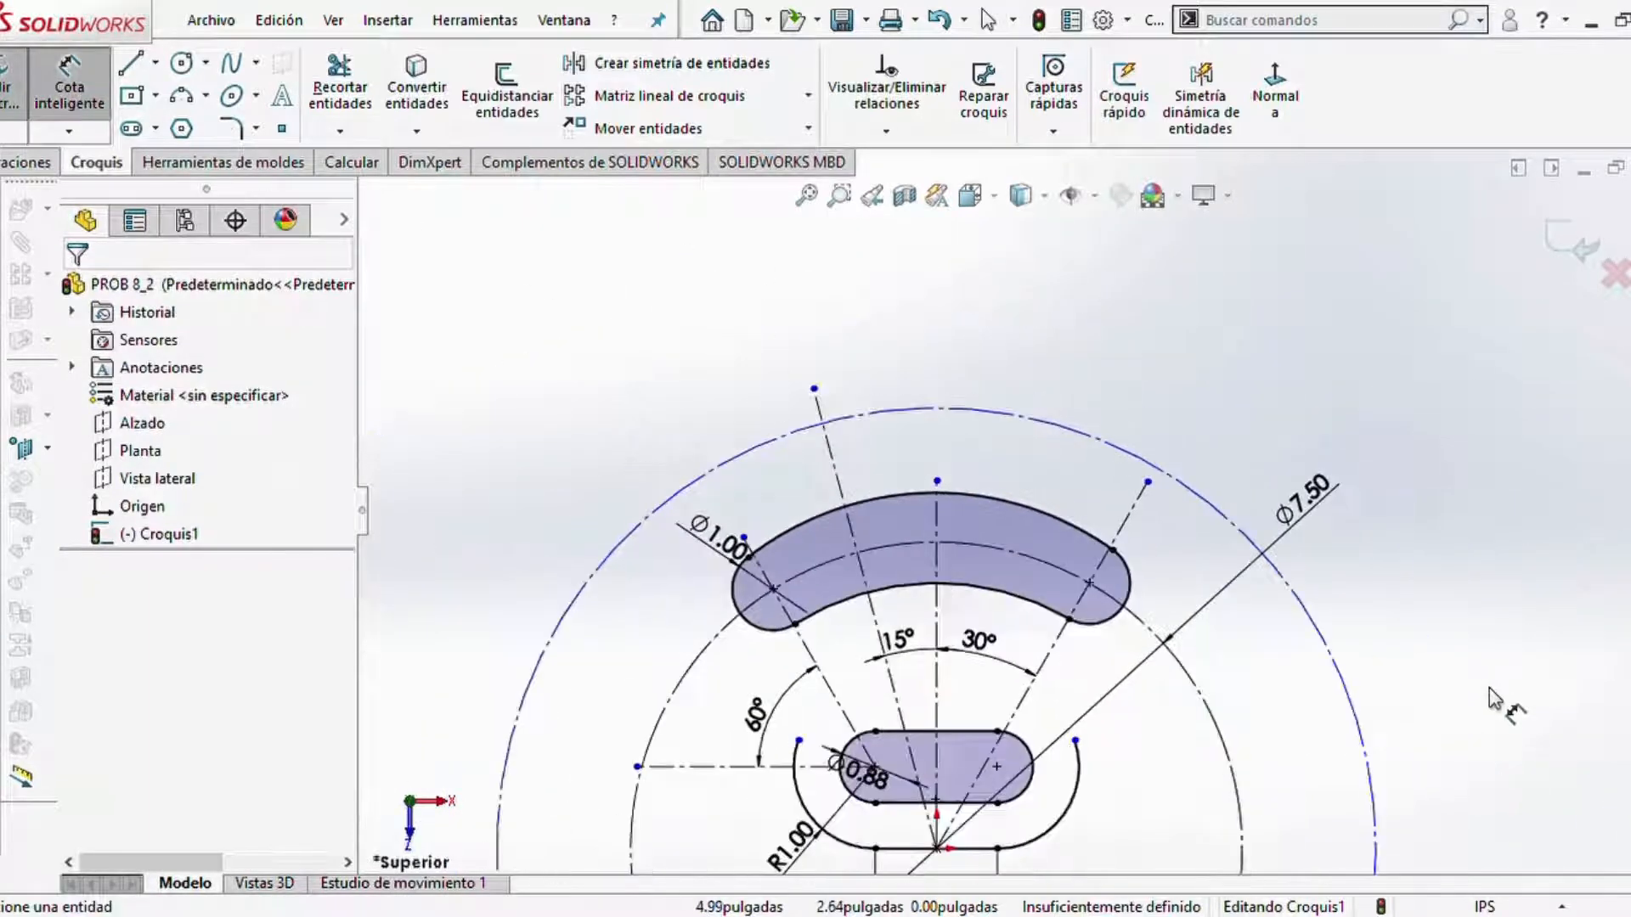
click(1297, 677)
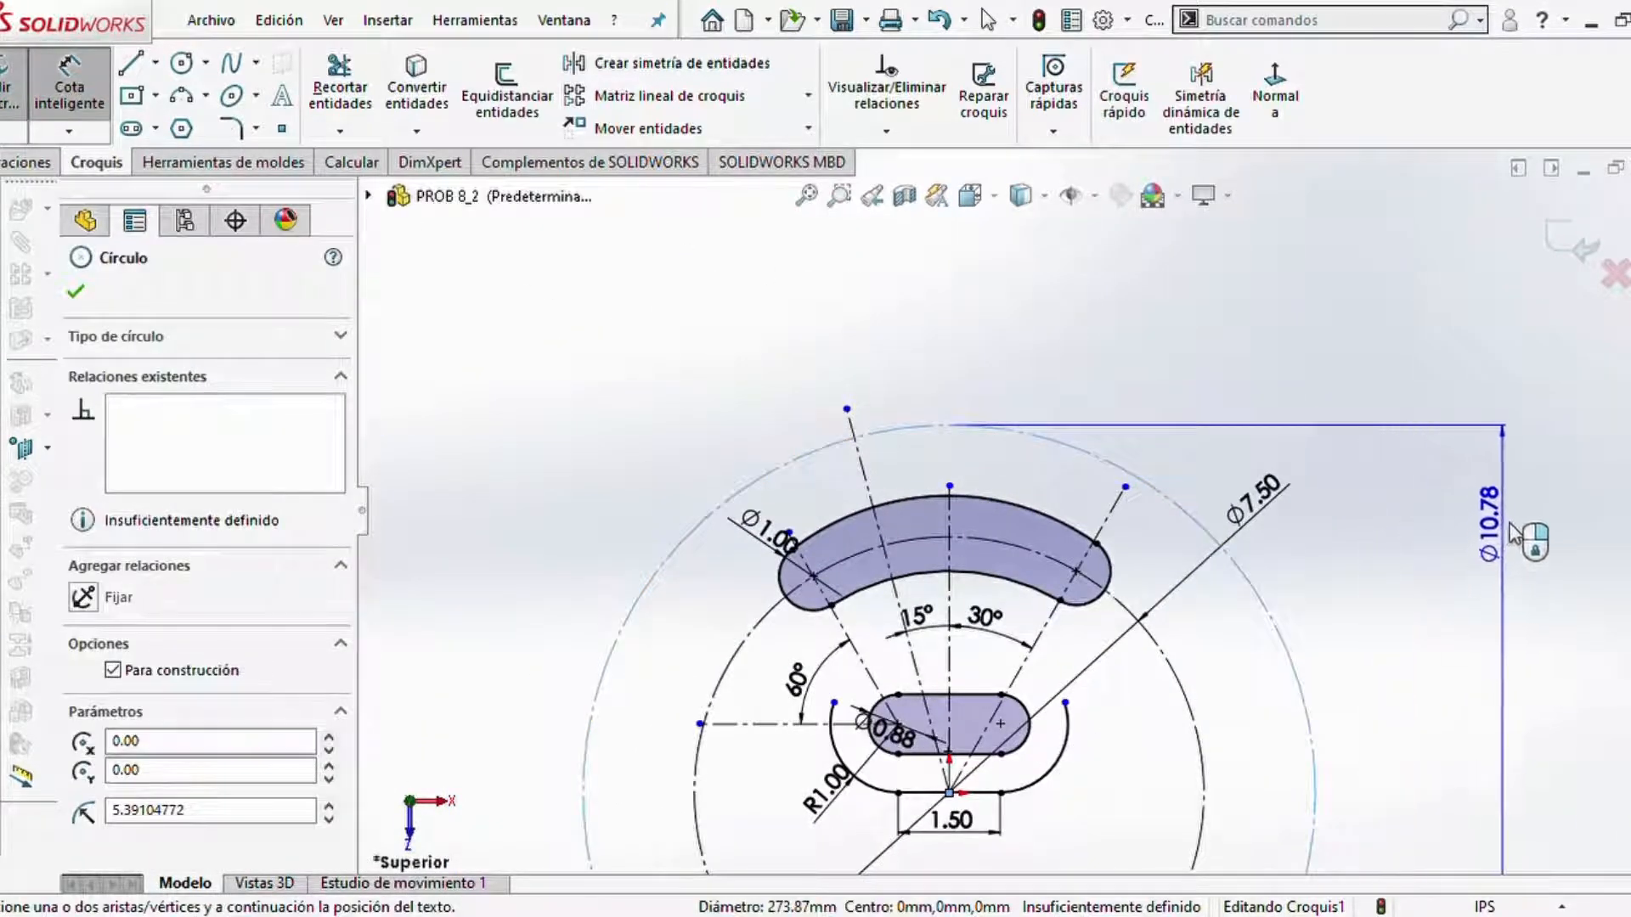
click(1497, 399)
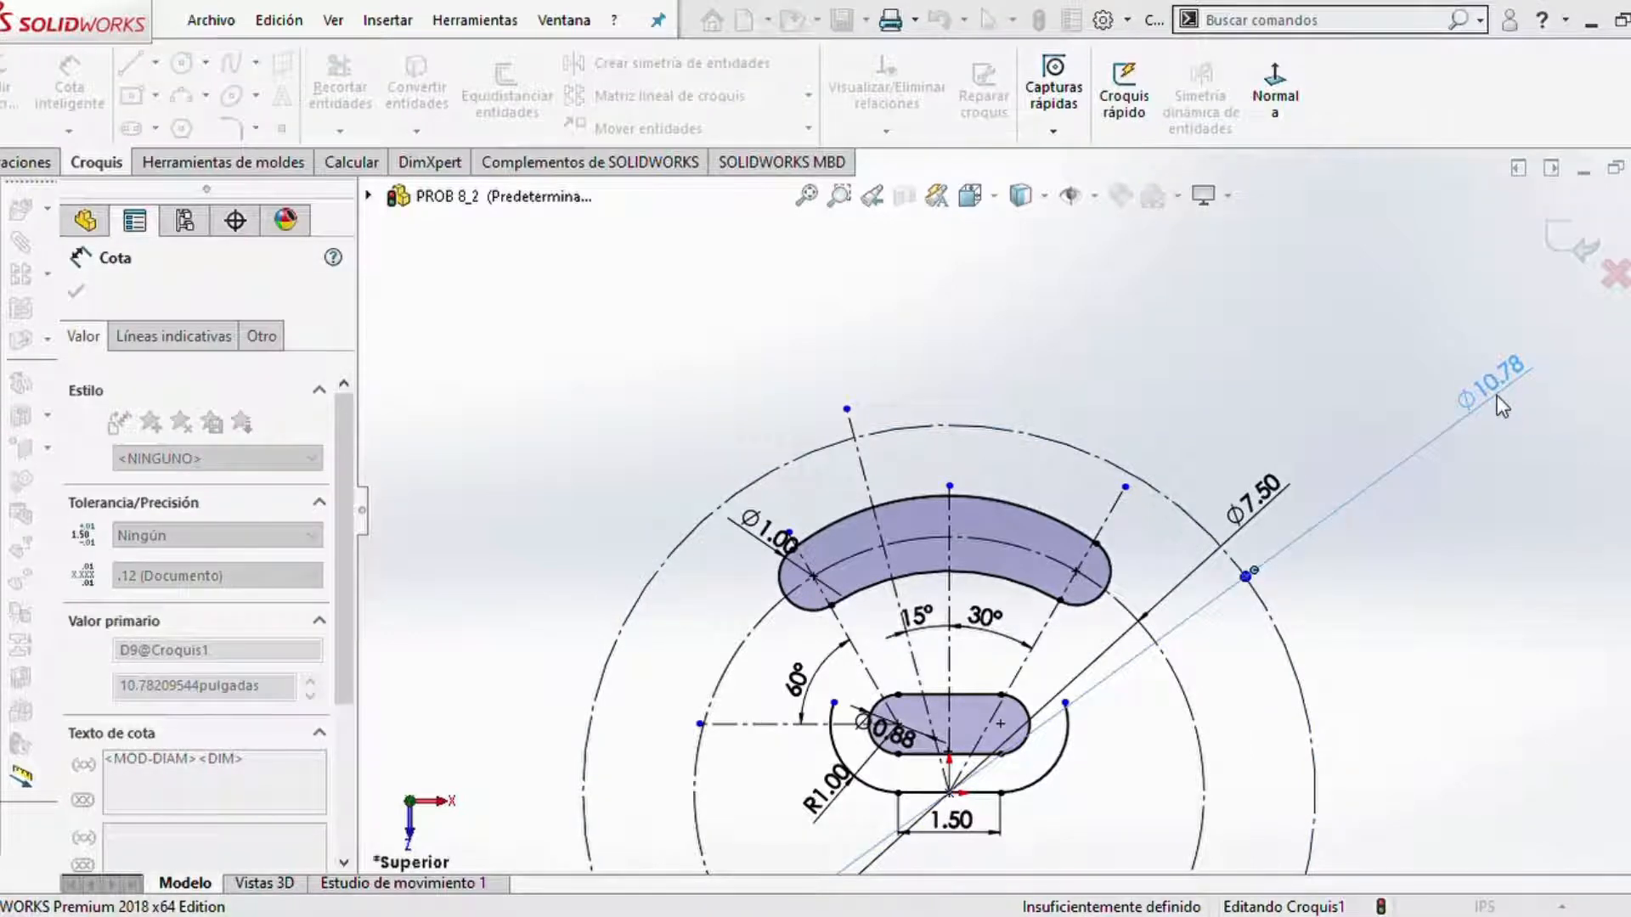
text(10)
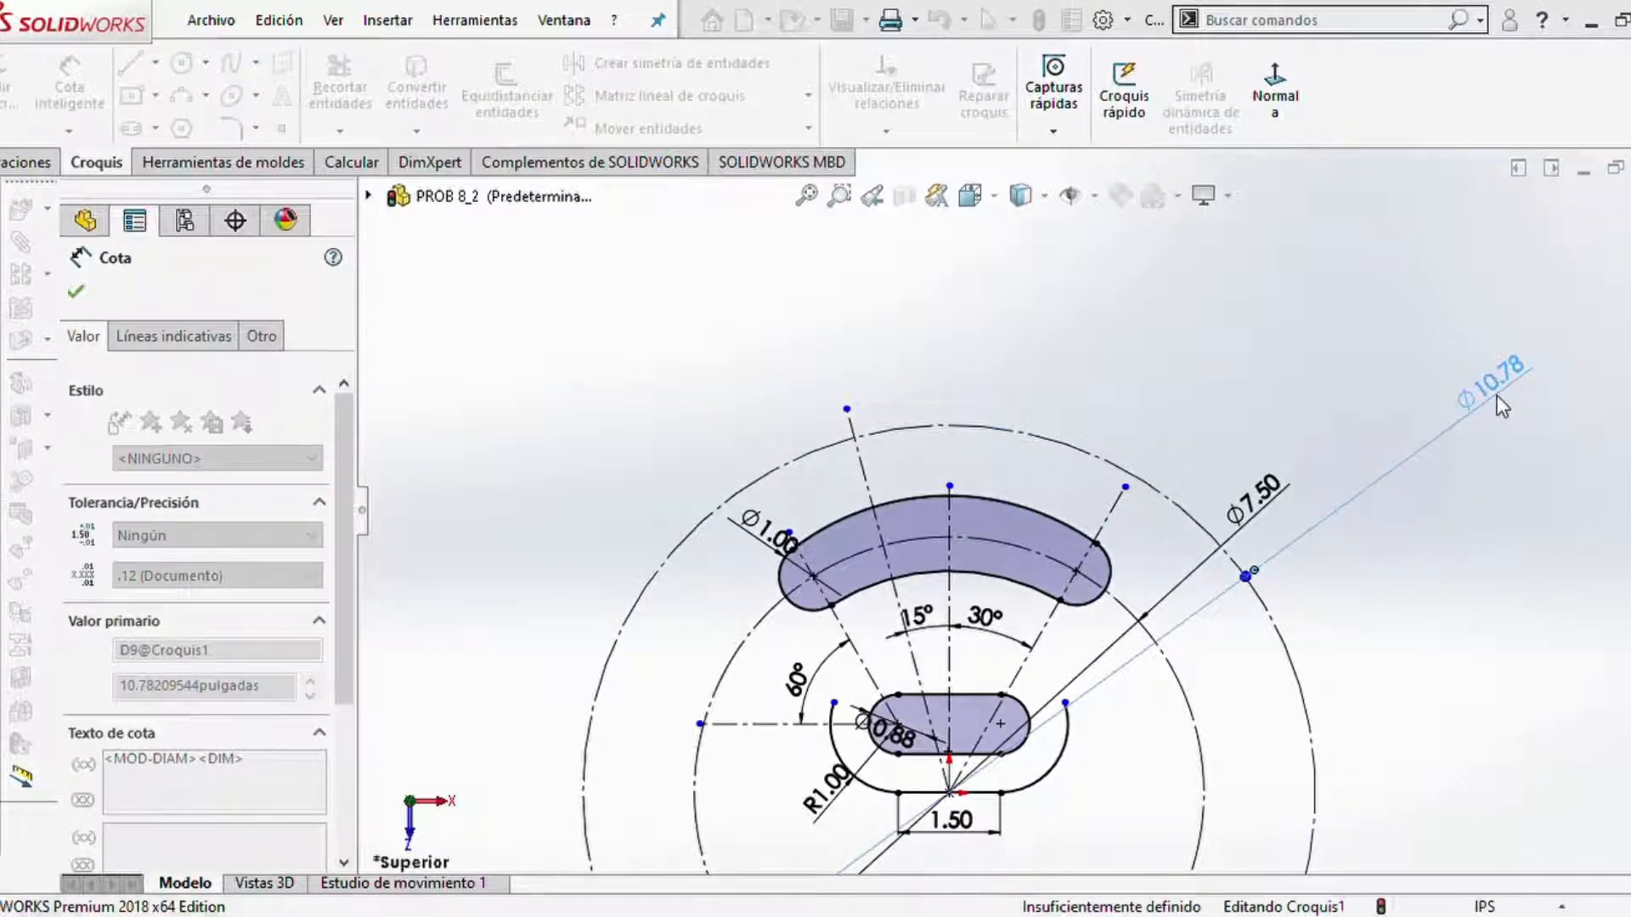
key(Return)
- Draw a circle about 0.49 in in diameter centred where the 15° construction line crosses the 10 in construction circle
scroll(977, 463, down, 3)
scroll(850, 463, down, 3)
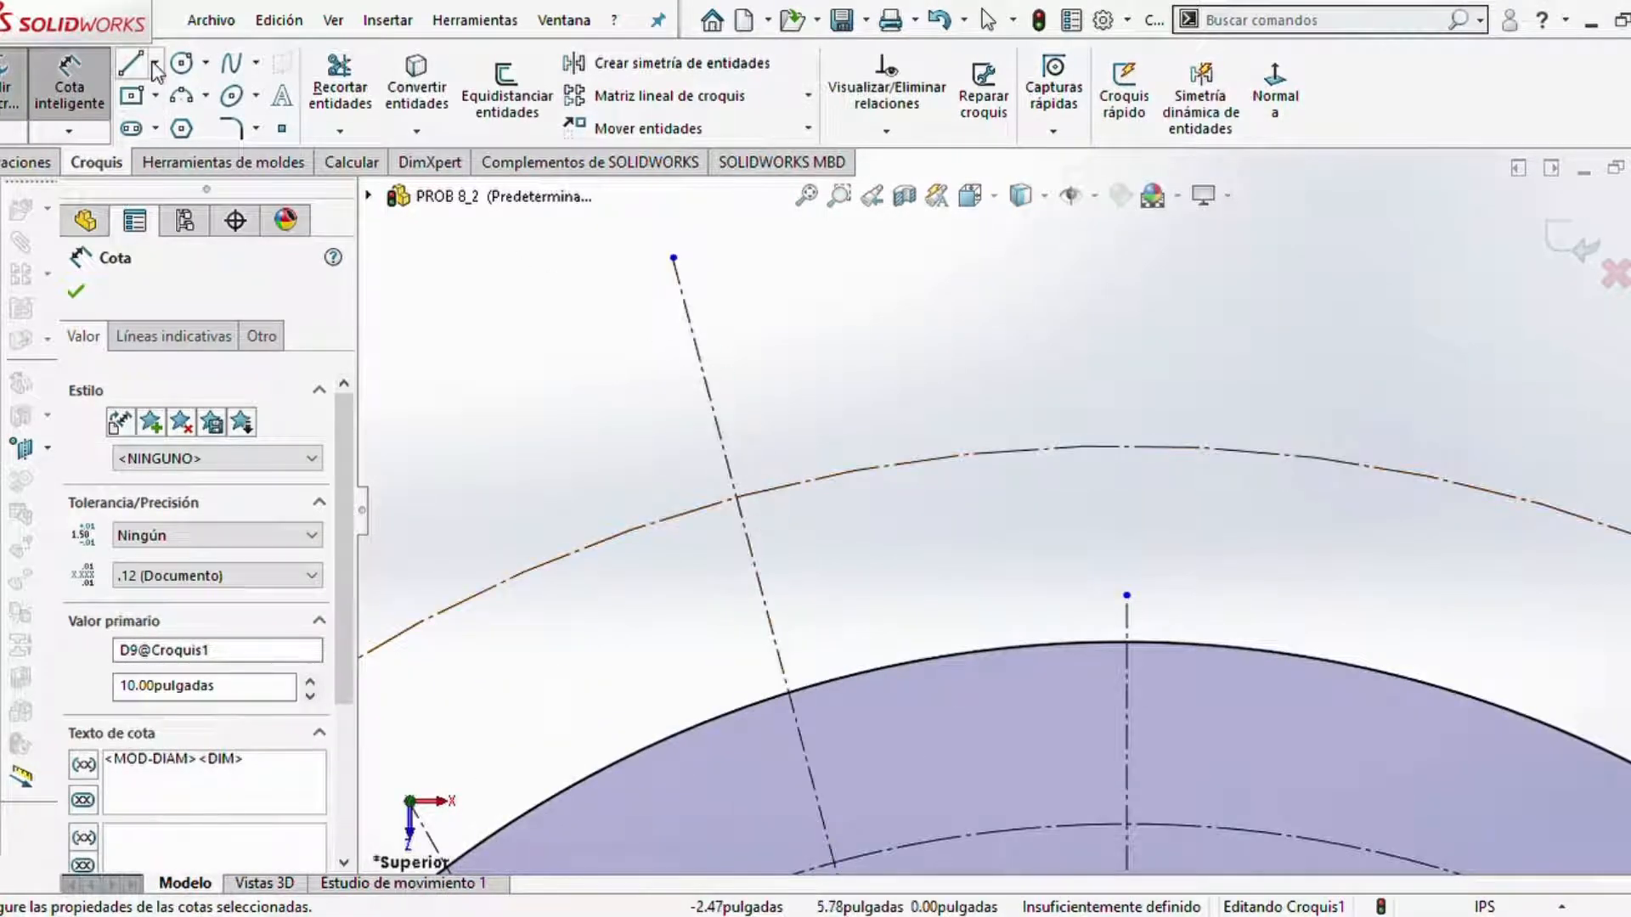
click(181, 64)
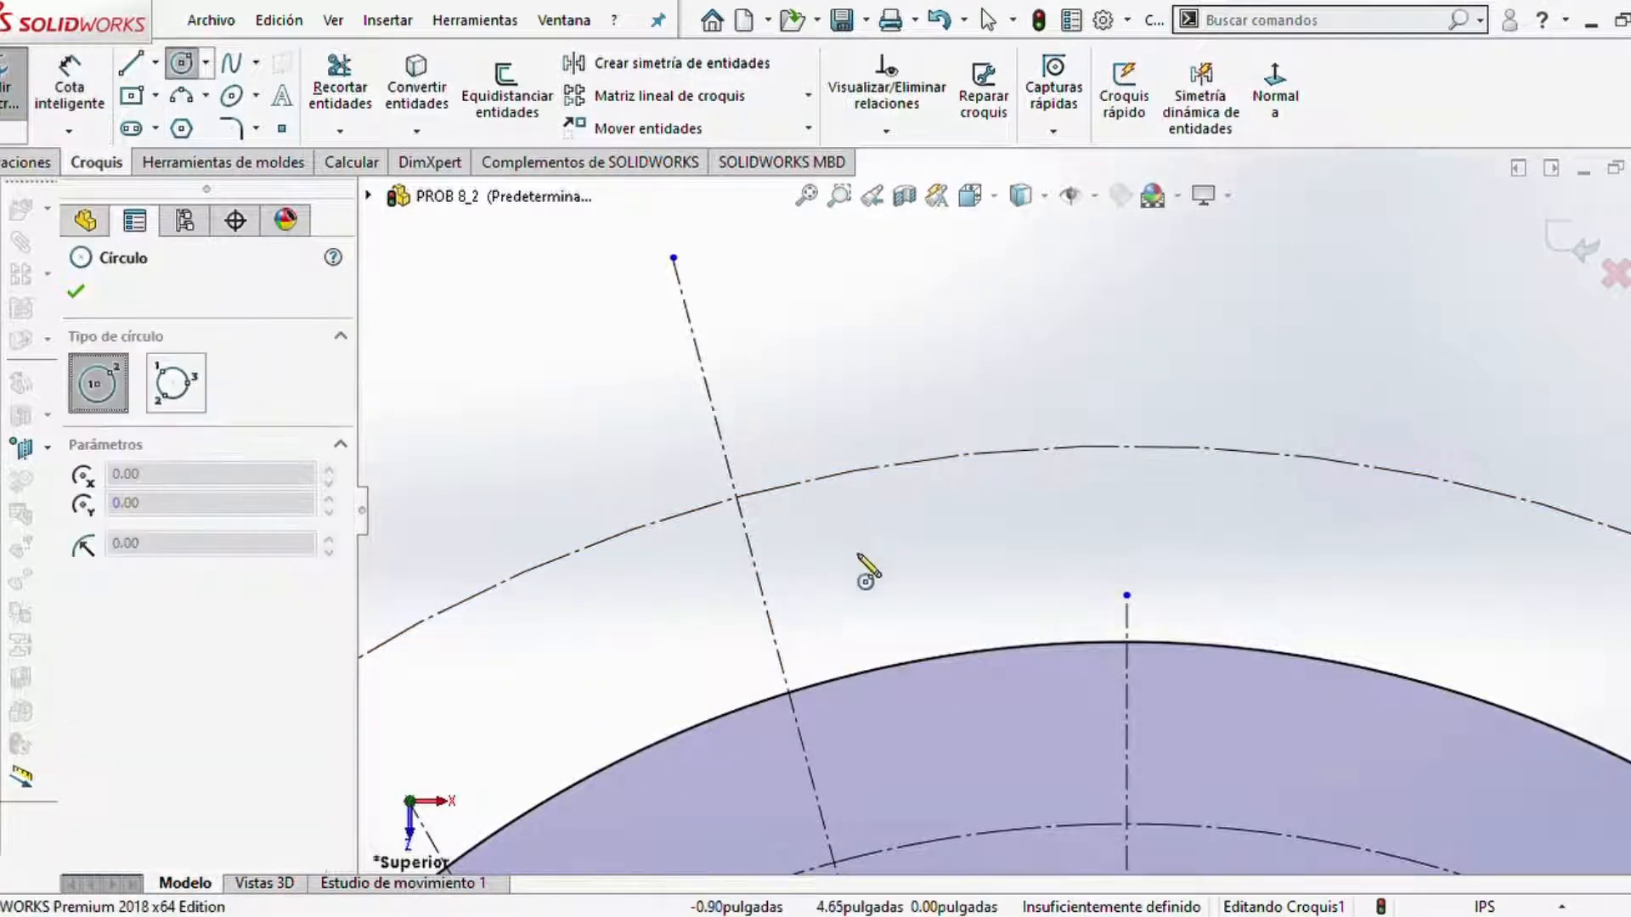
click(737, 498)
click(787, 569)
key(Escape)
- Make the small circle's centre coincident with the 10 in construction circle
scroll(817, 548, down, 4)
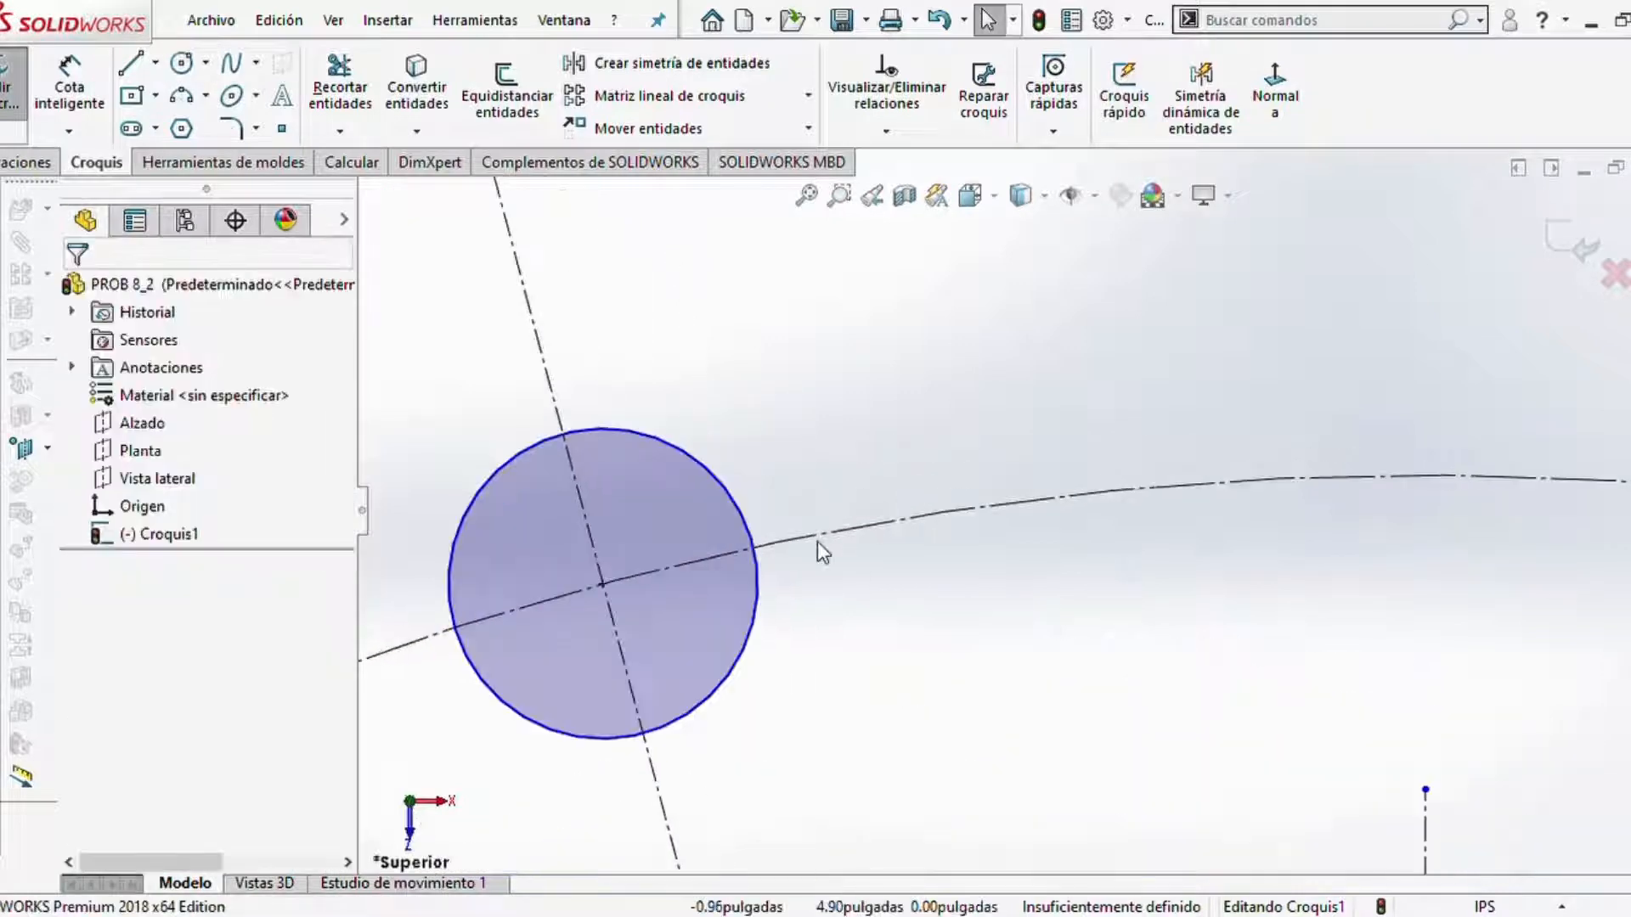
click(824, 535)
ctrl+click(602, 584)
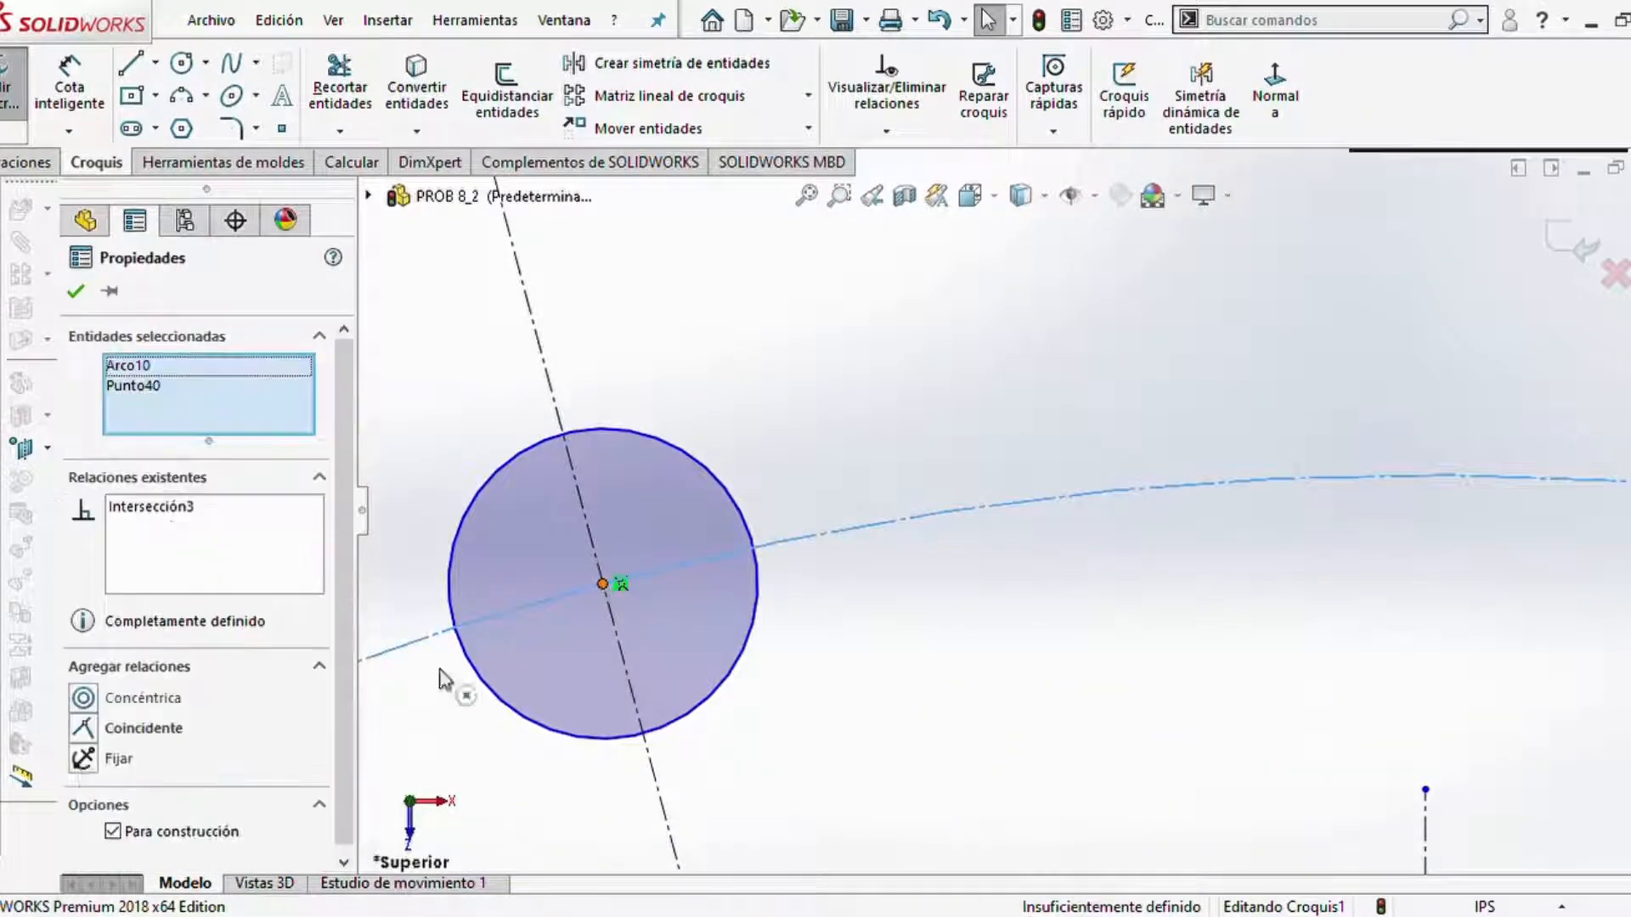
click(85, 728)
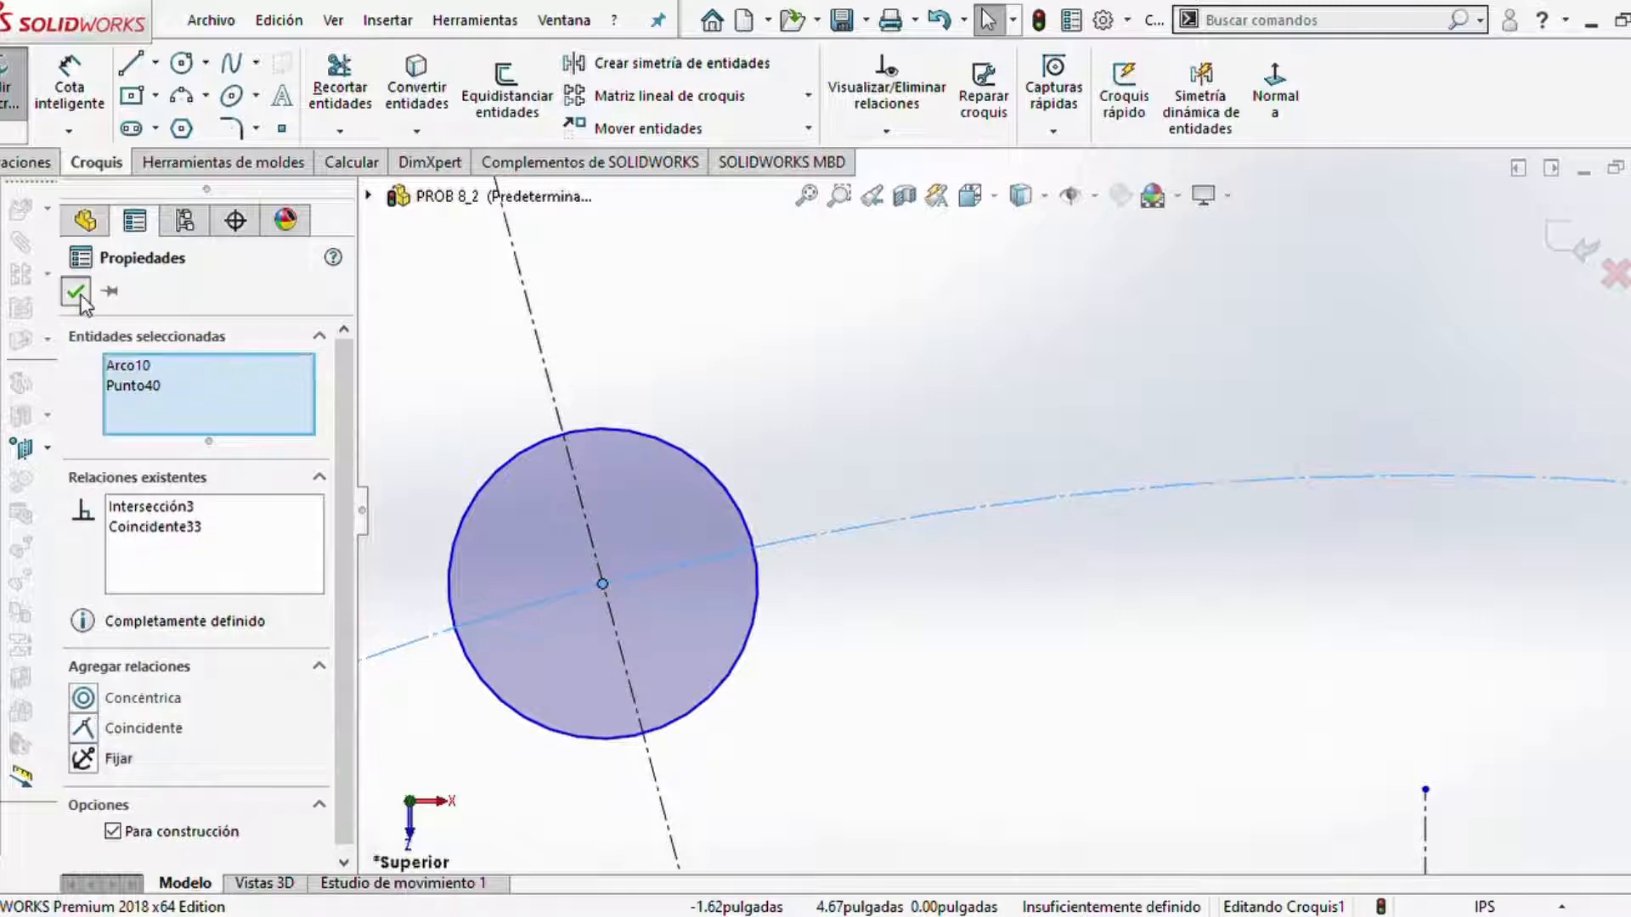
click(75, 292)
- Dimension the diameter of the small circle on the 15° construction line as 0.625 in
click(69, 90)
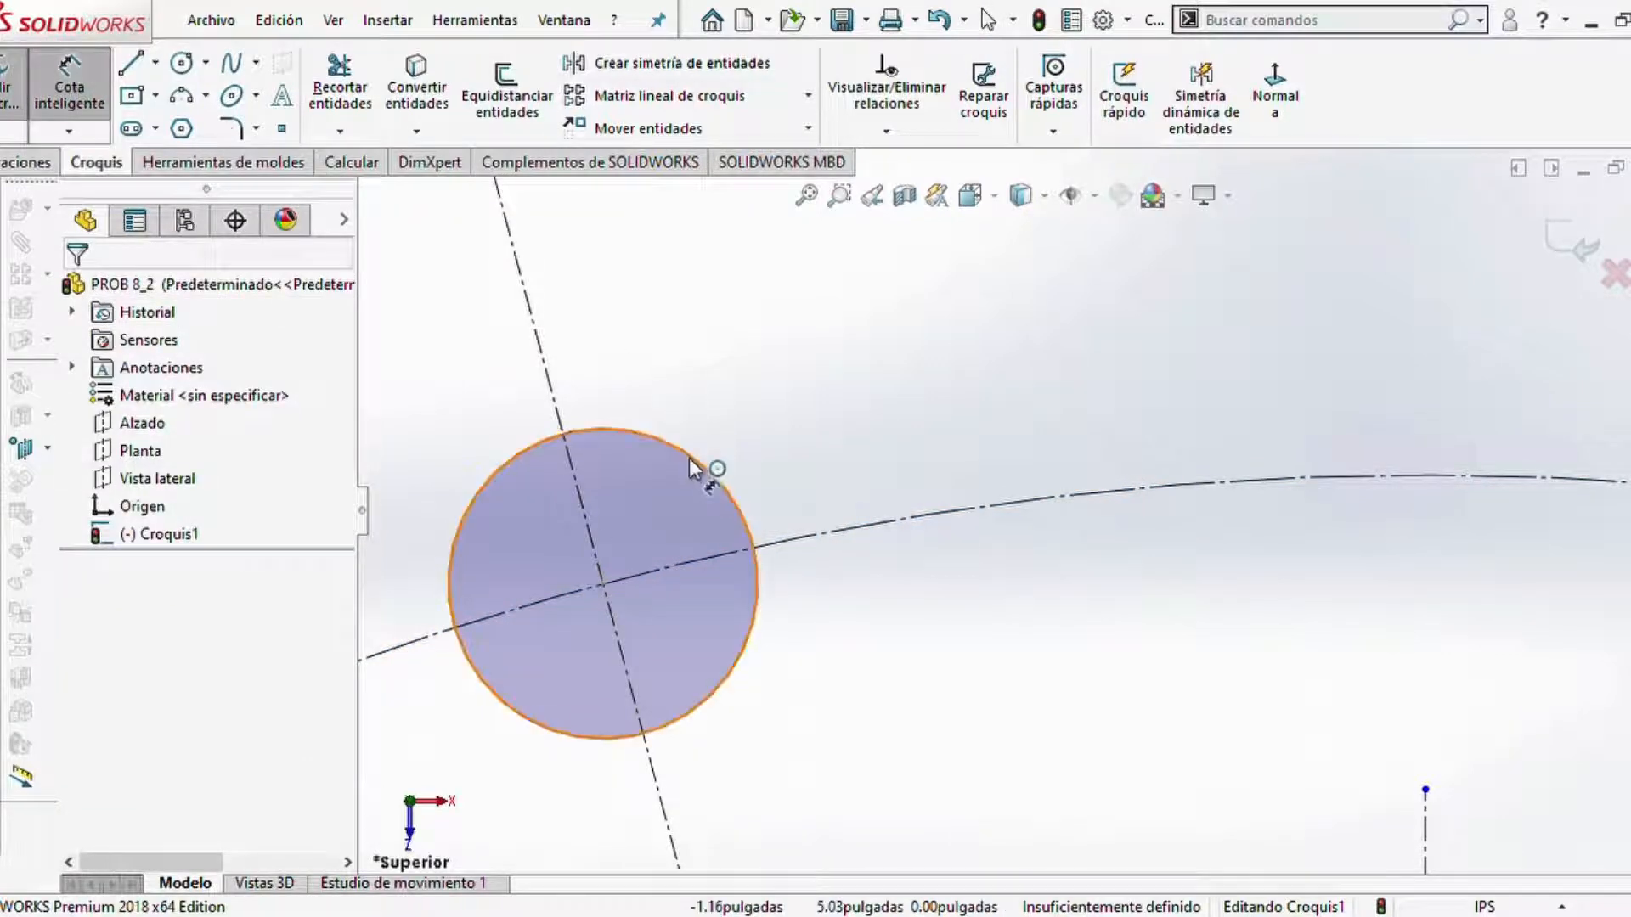
click(692, 465)
click(845, 387)
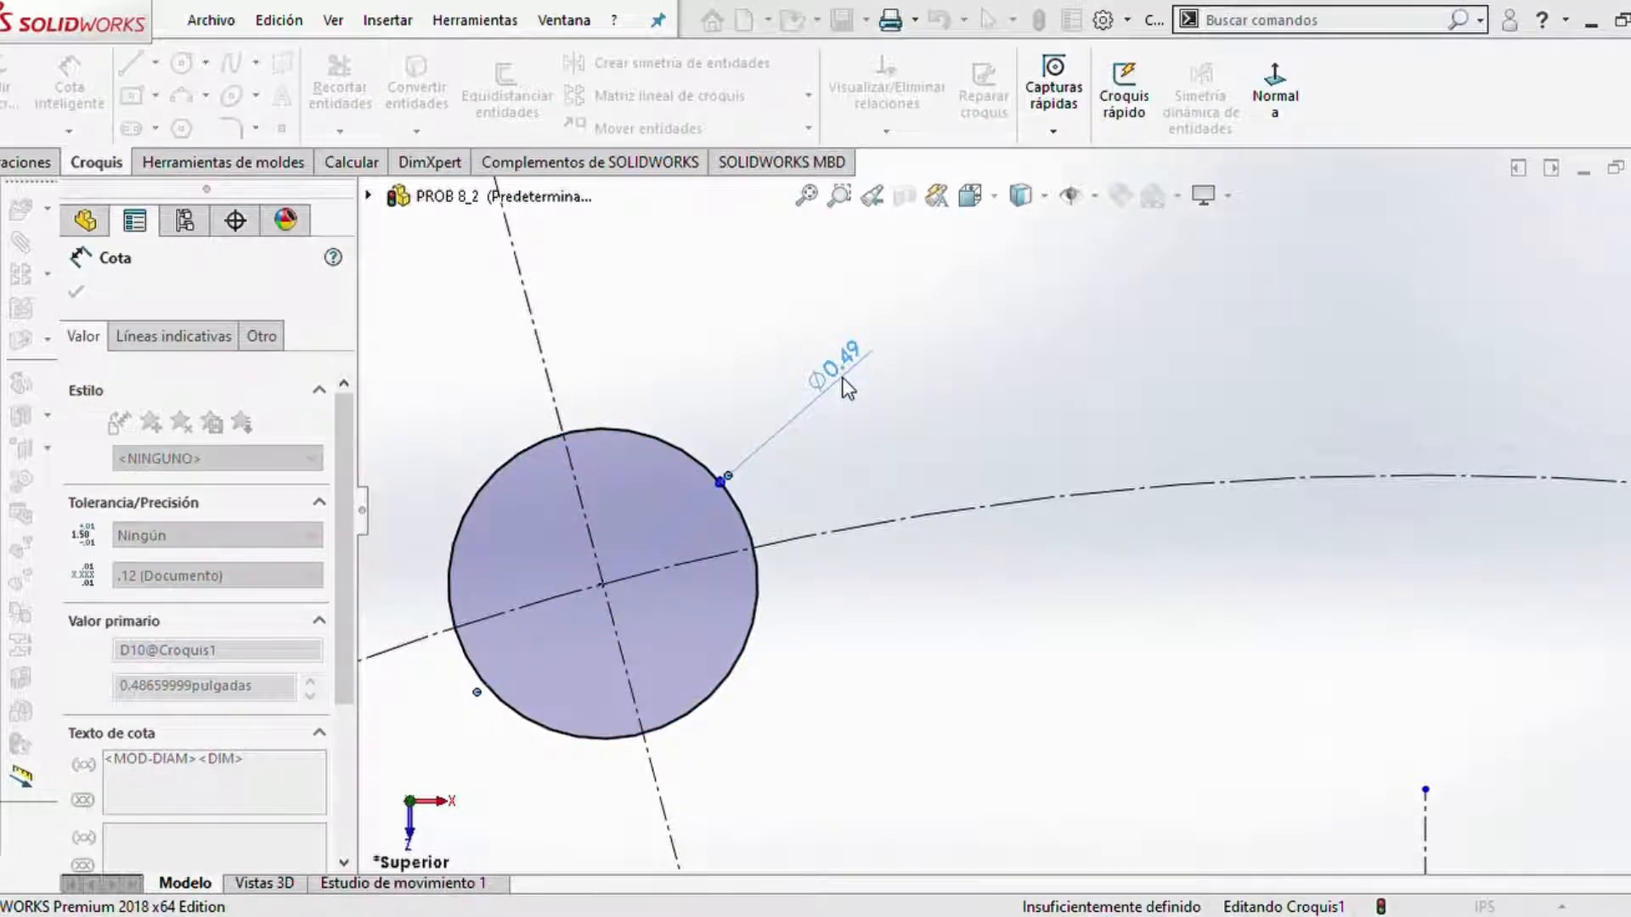
key(Return)
- Draw a concentric circle about 1.08 in in diameter around the 0.625 in circle
scroll(841, 472, up, 5)
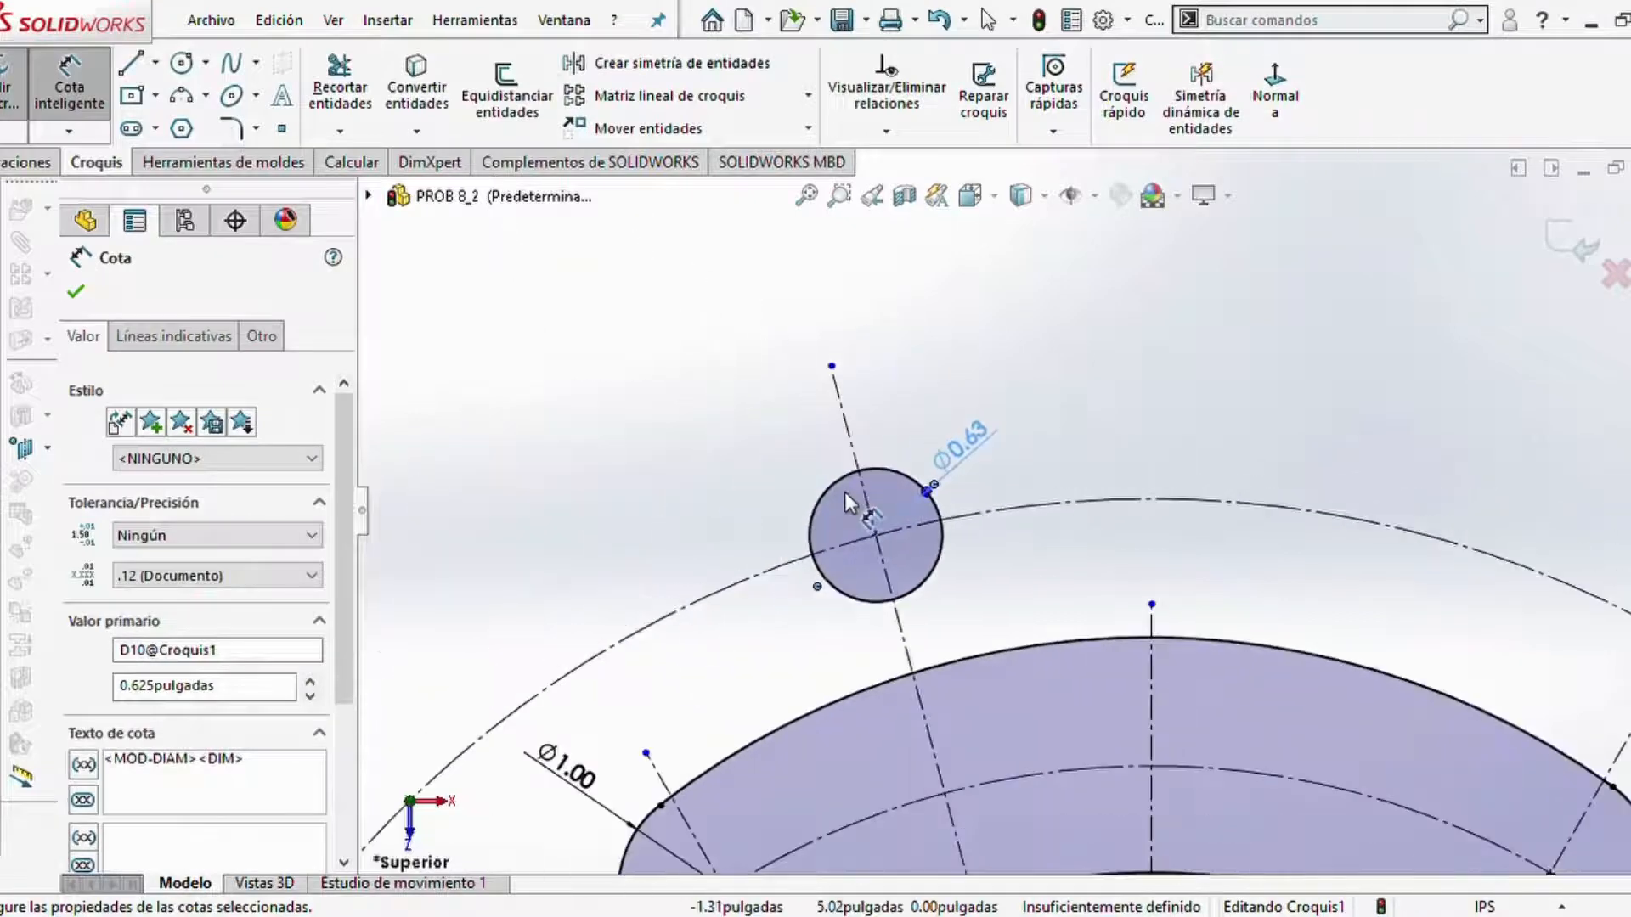
scroll(1181, 560, up, 3)
scroll(1186, 444, down, 3)
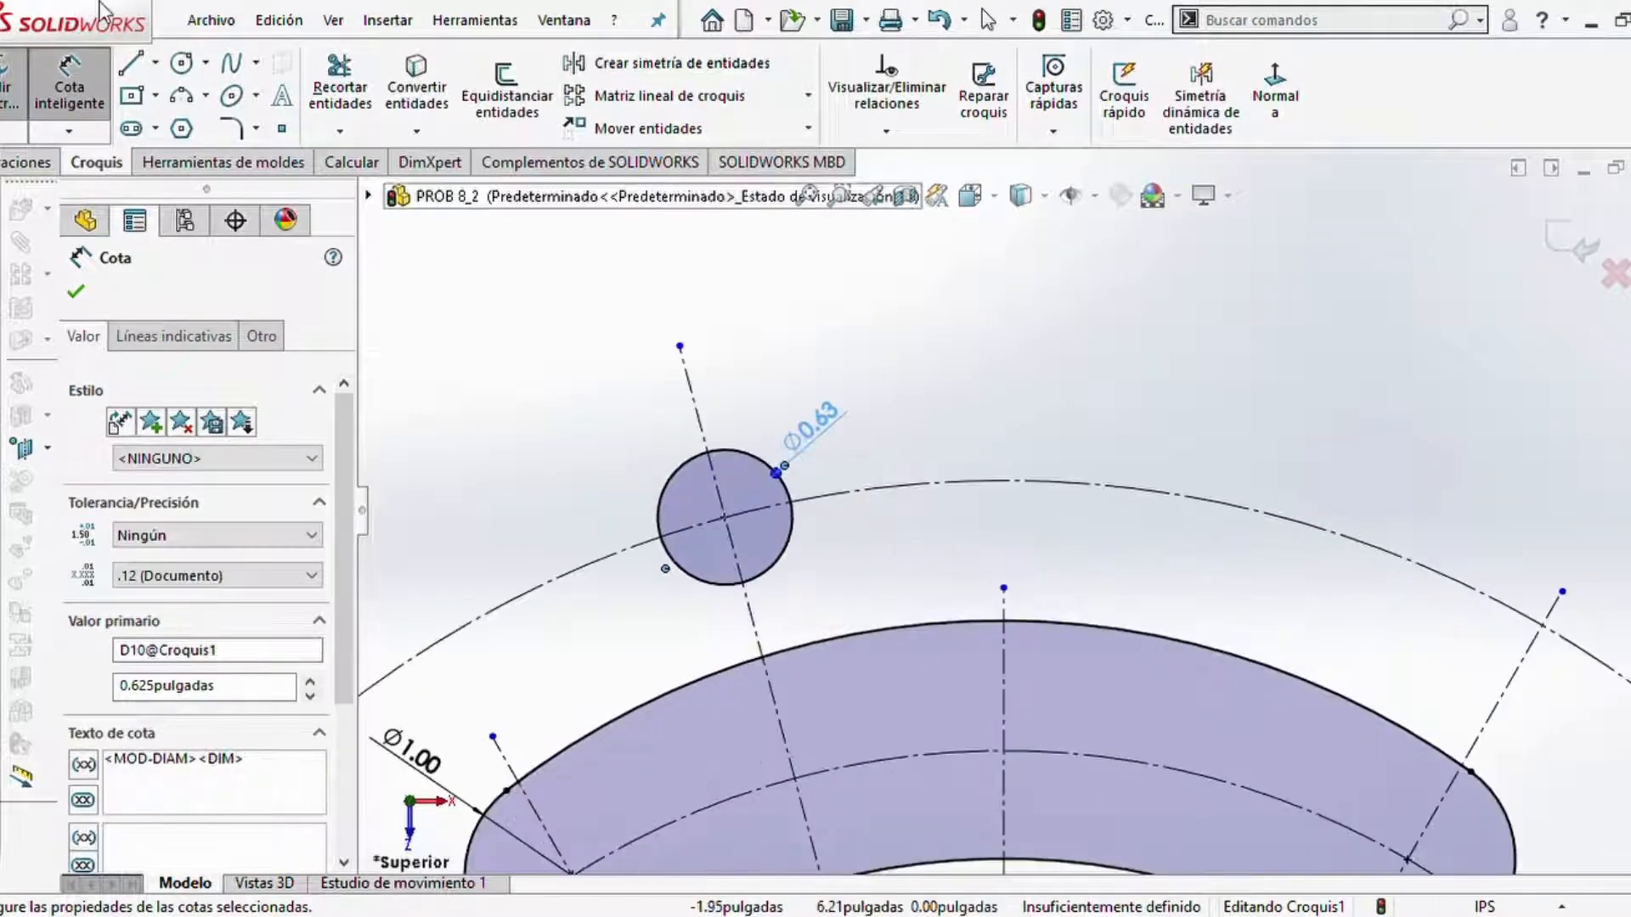
click(181, 62)
click(724, 516)
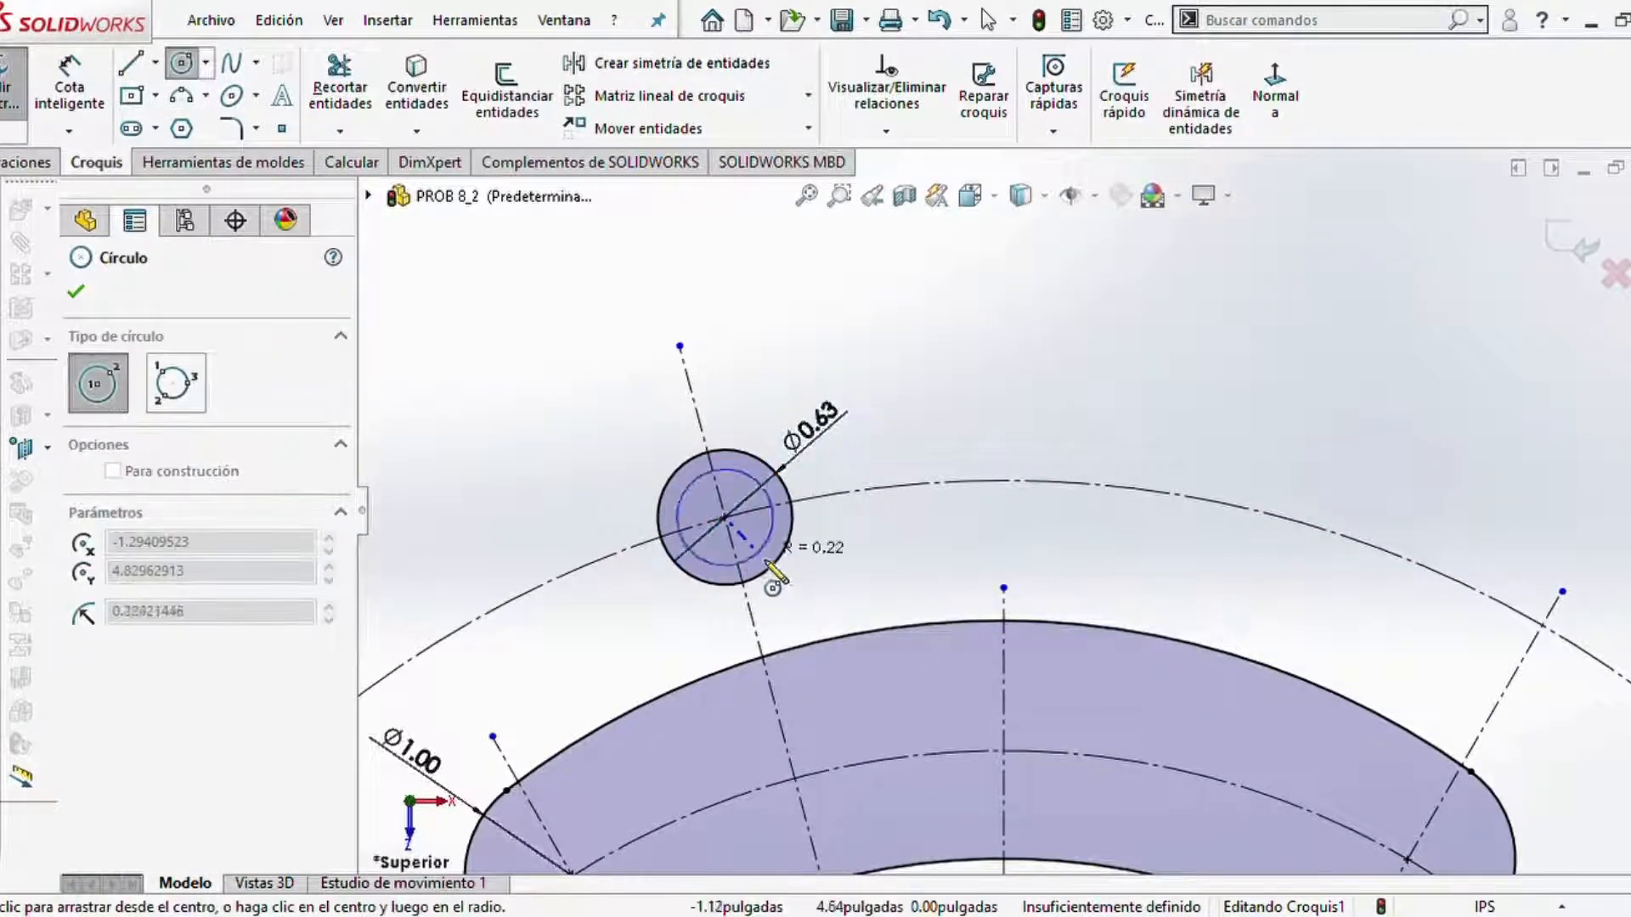
click(809, 600)
key(Escape)
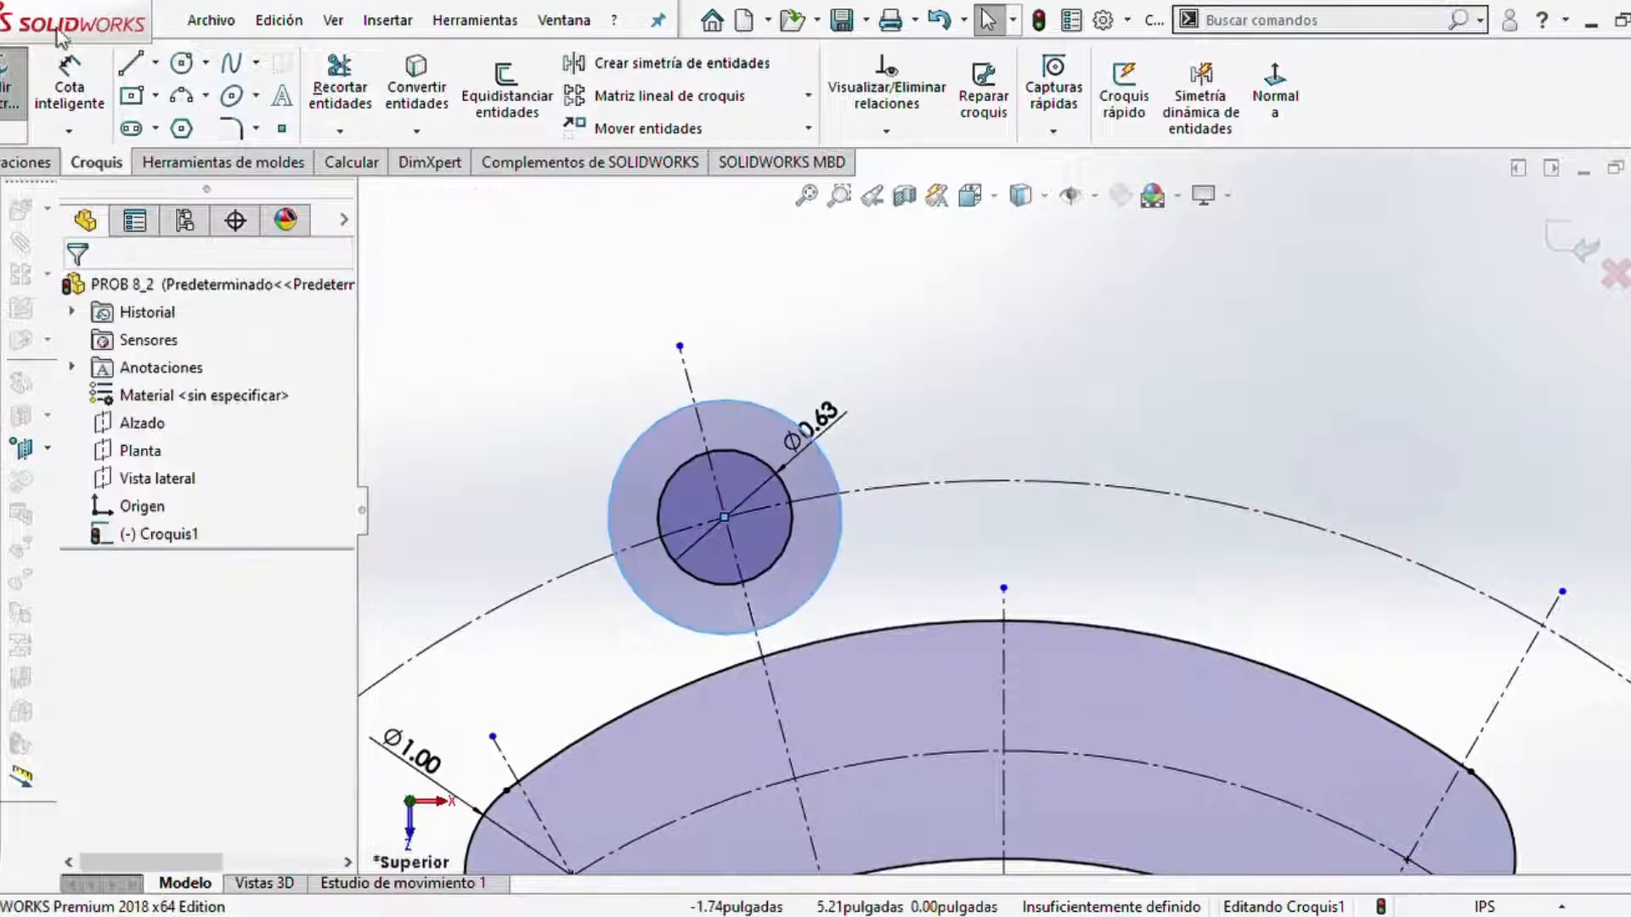
- Dimension the concentric outer circle's diameter as 1.25 in
click(69, 87)
click(839, 486)
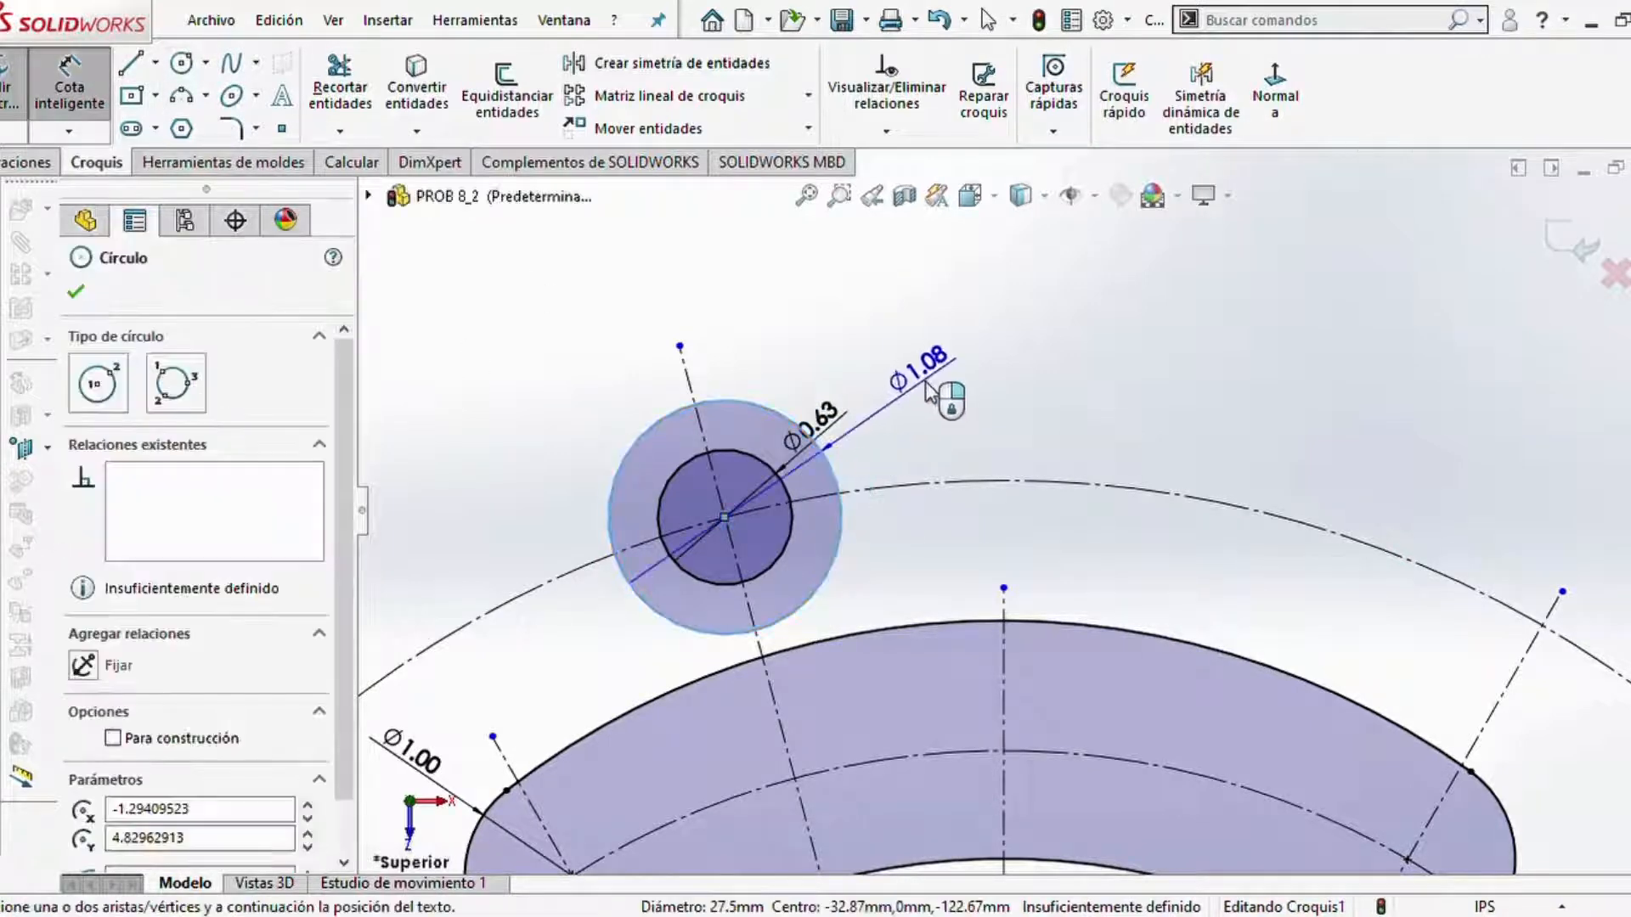
click(947, 395)
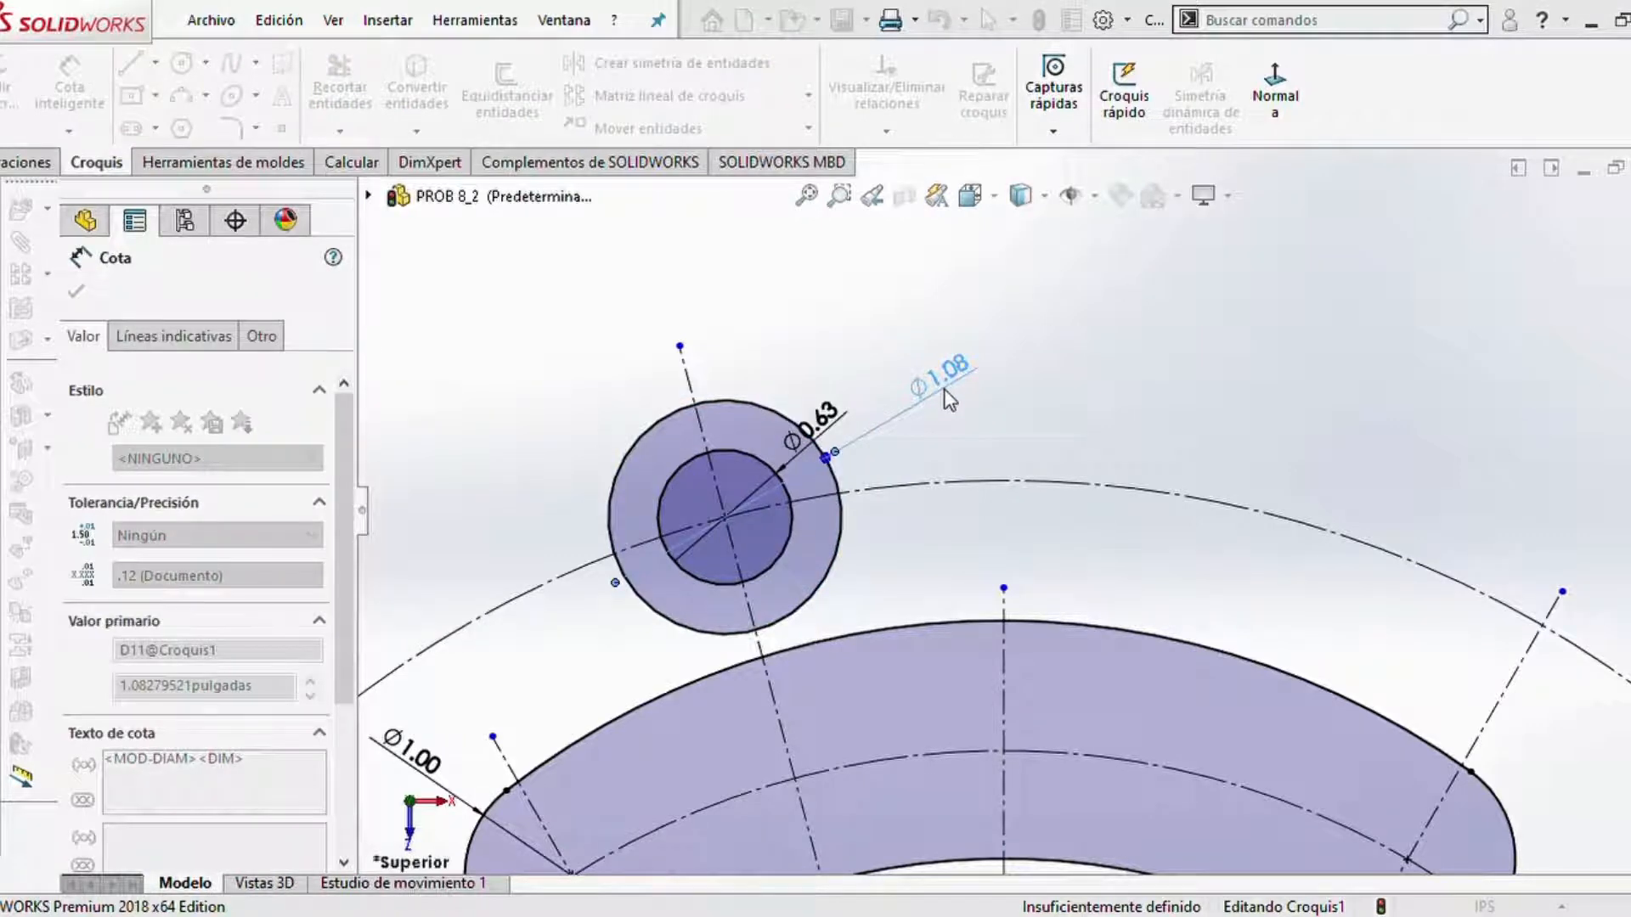
text(1.25)
key(Return)
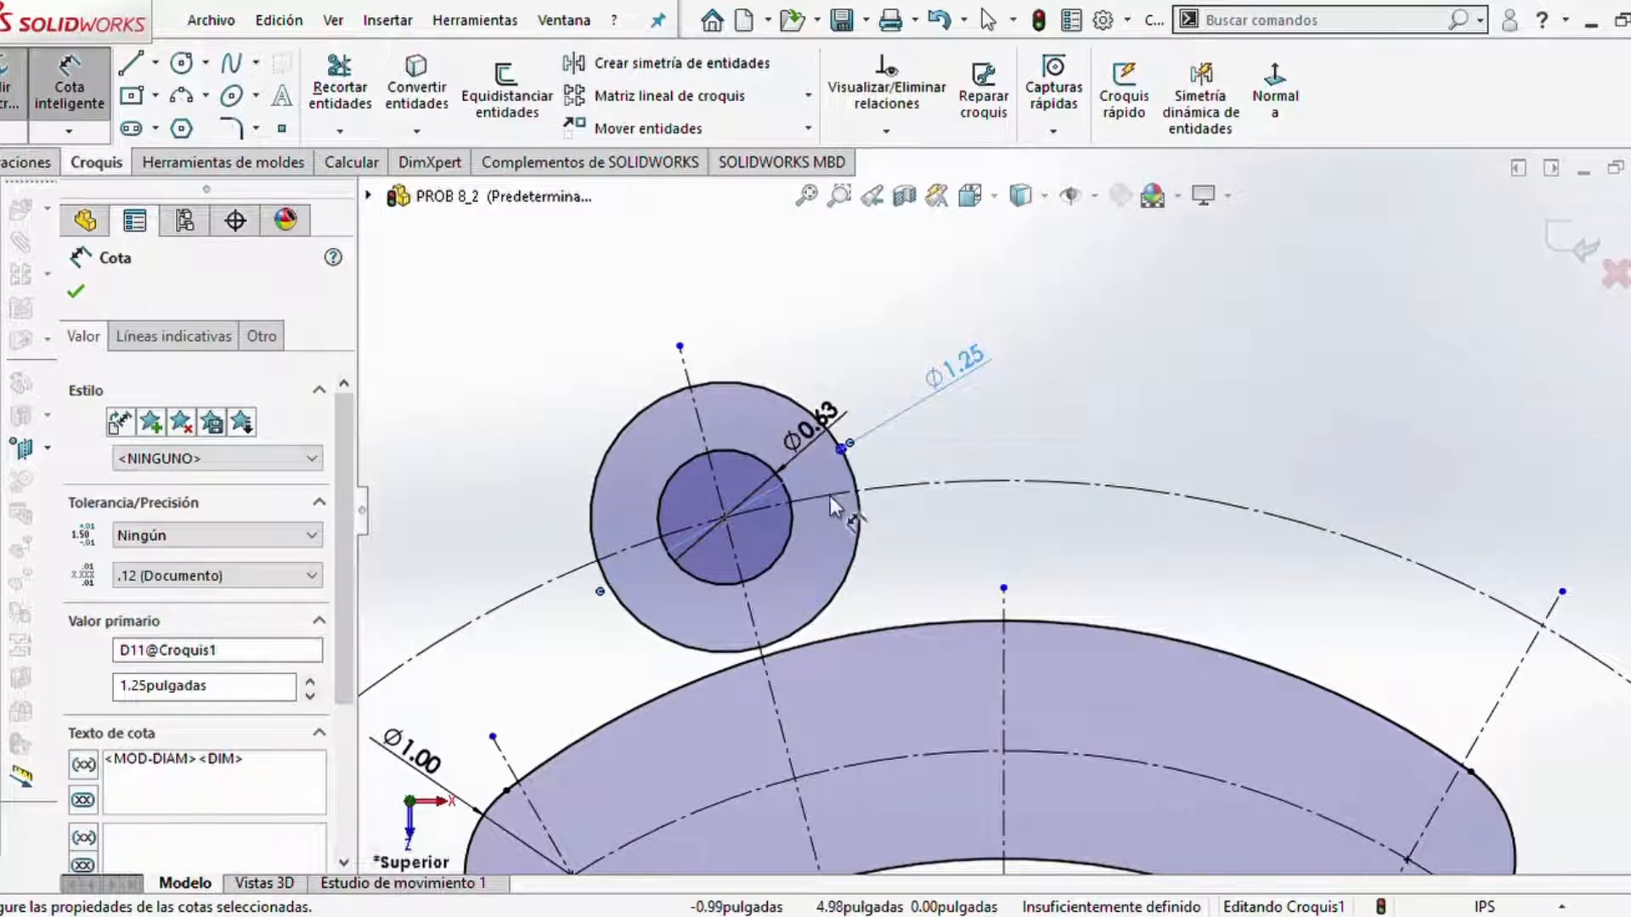
- Draw a circle around each end of the curved slot, centred on its end arc, the left one about 1.68 in in diameter
scroll(1014, 508, up, 6)
scroll(1193, 649, down, 3)
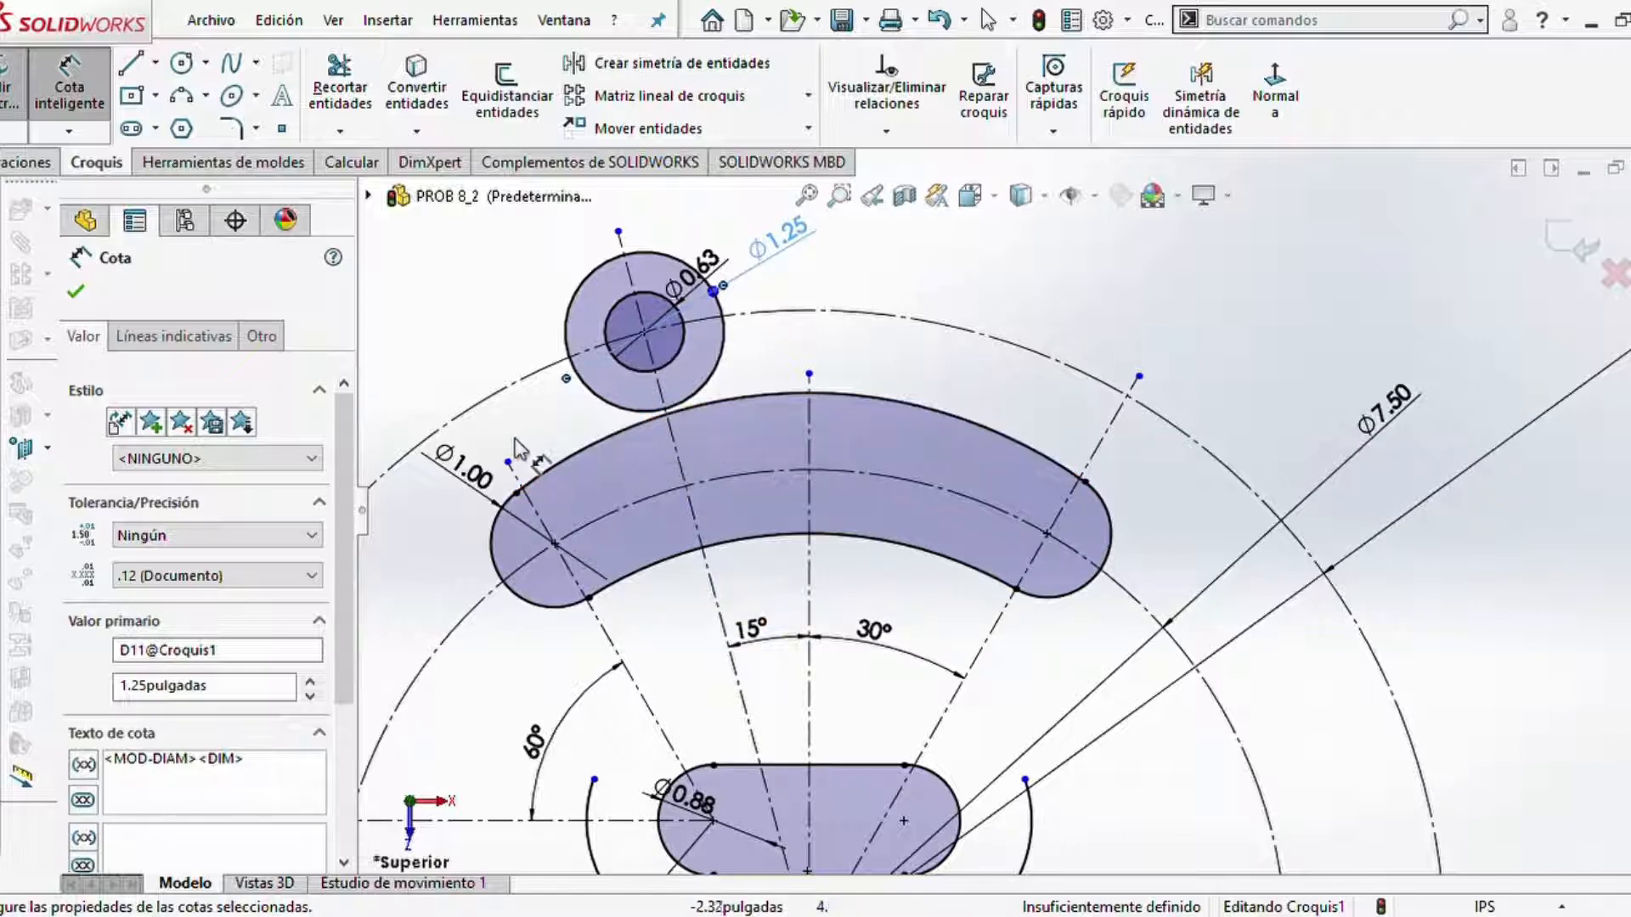
click(181, 62)
click(554, 543)
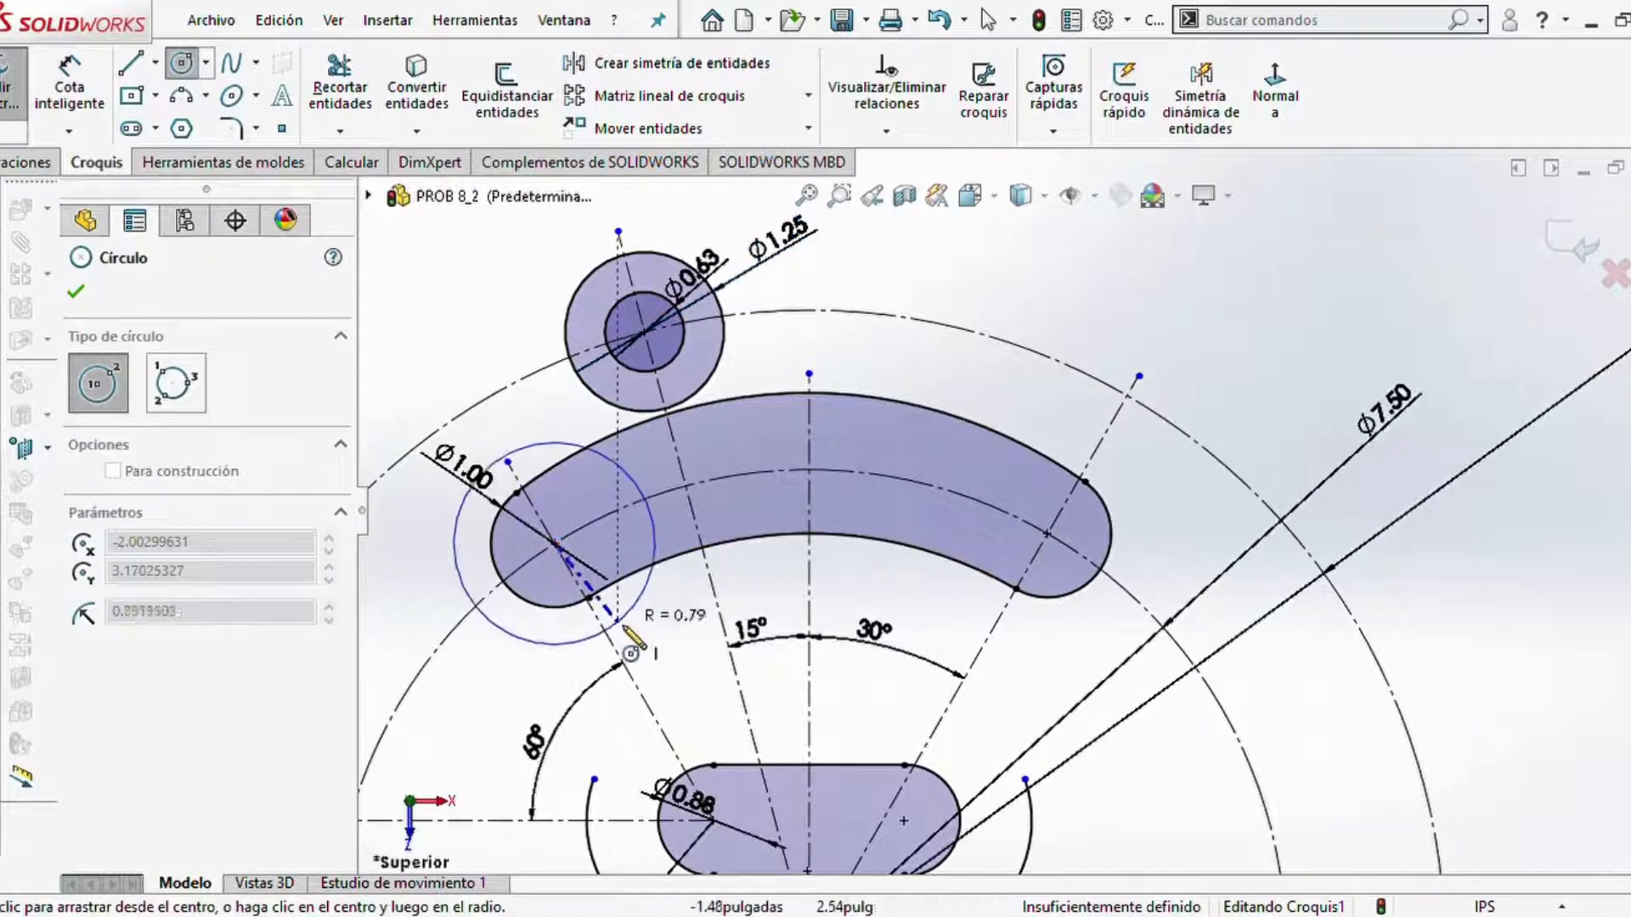
click(597, 639)
click(1048, 534)
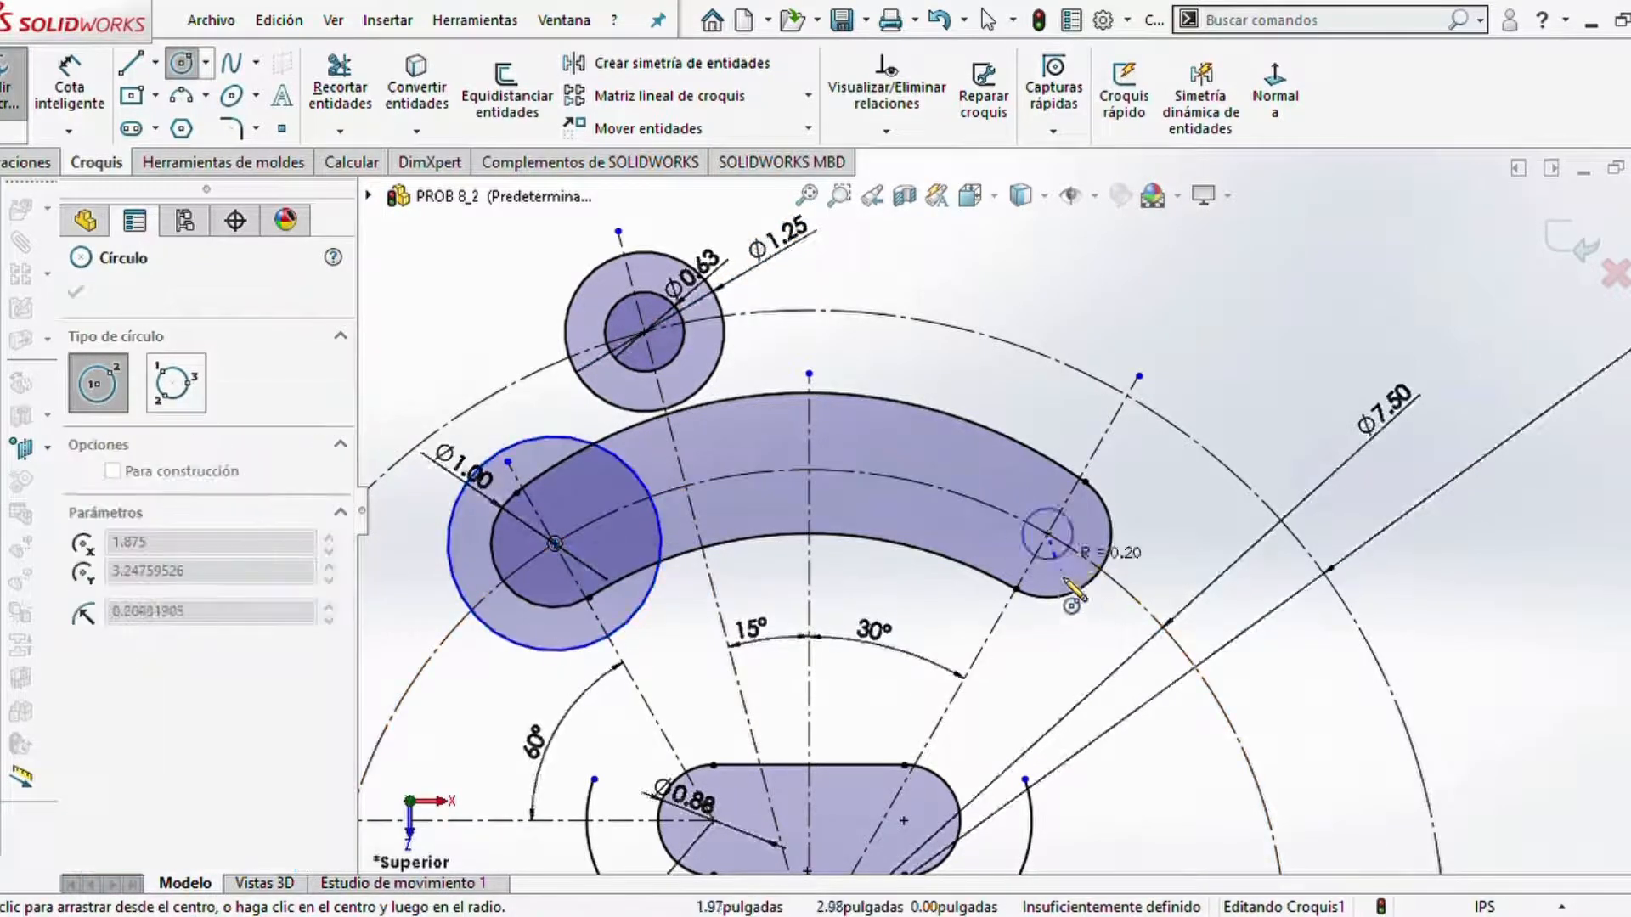
click(1123, 613)
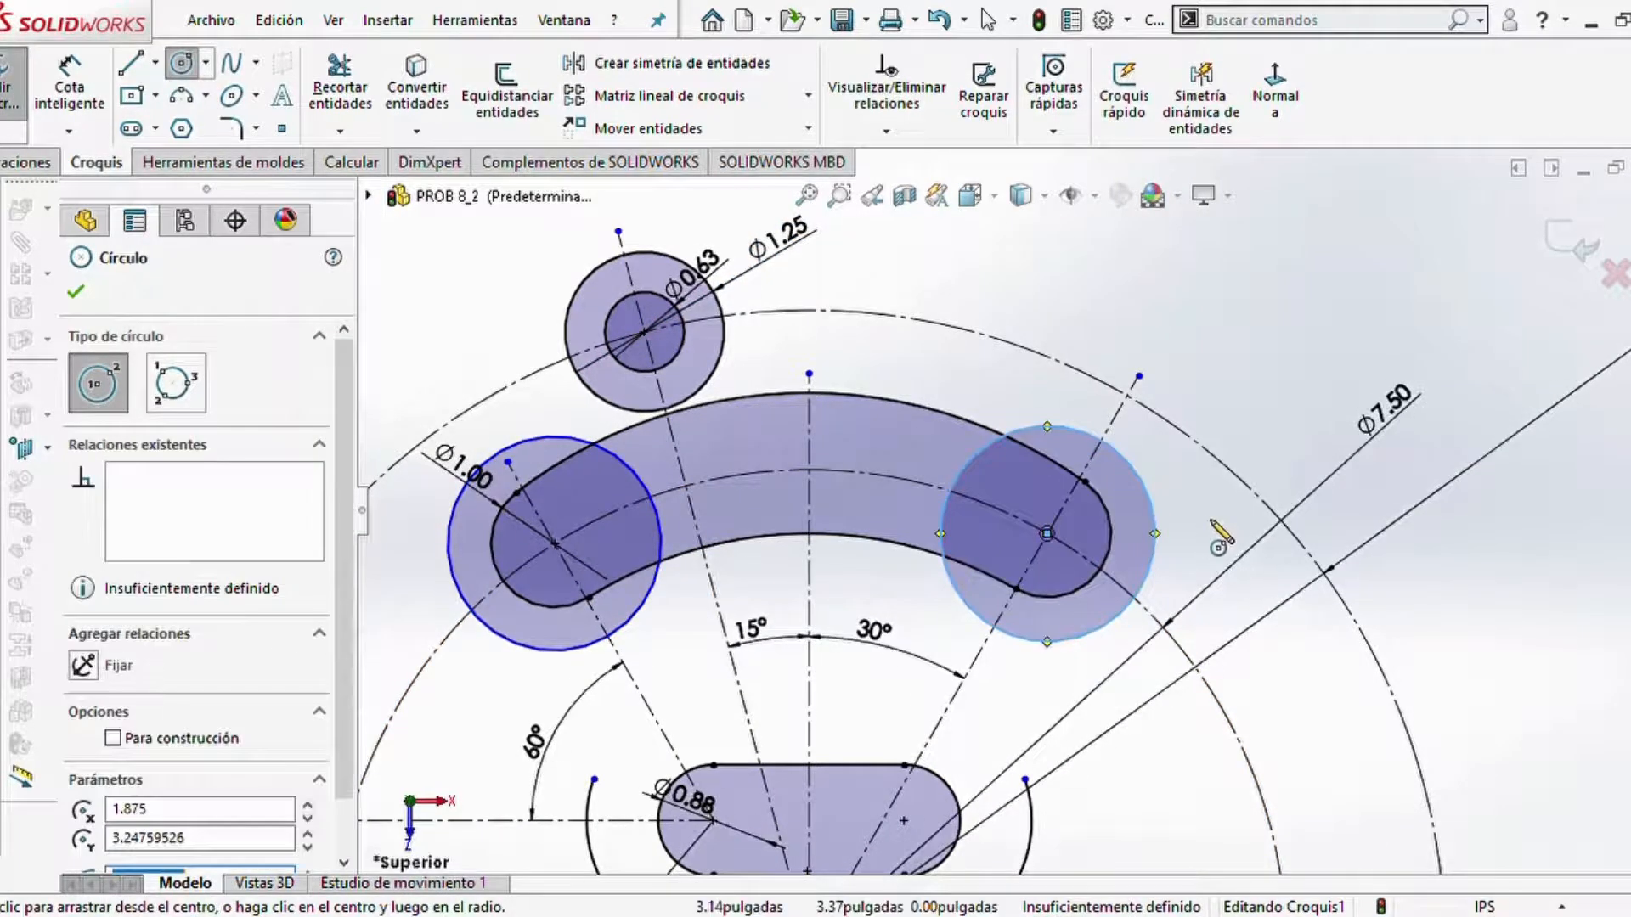
key(Escape)
- Dimension the diameter of the circle around the curved slot's left end as 2 in
scroll(595, 492, down, 3)
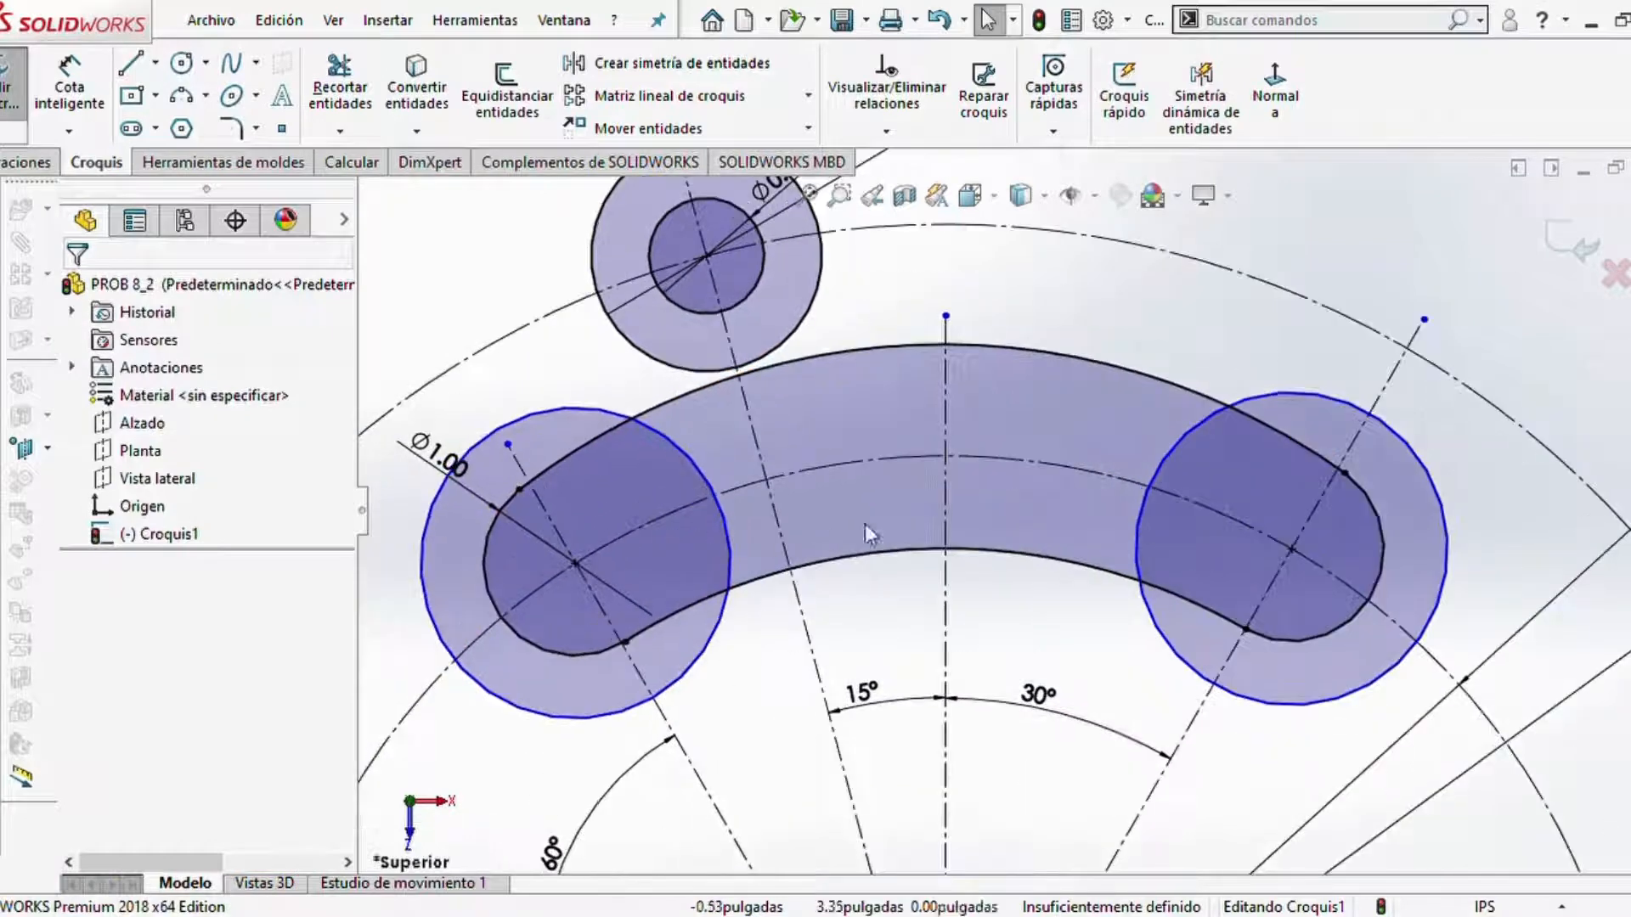
click(70, 85)
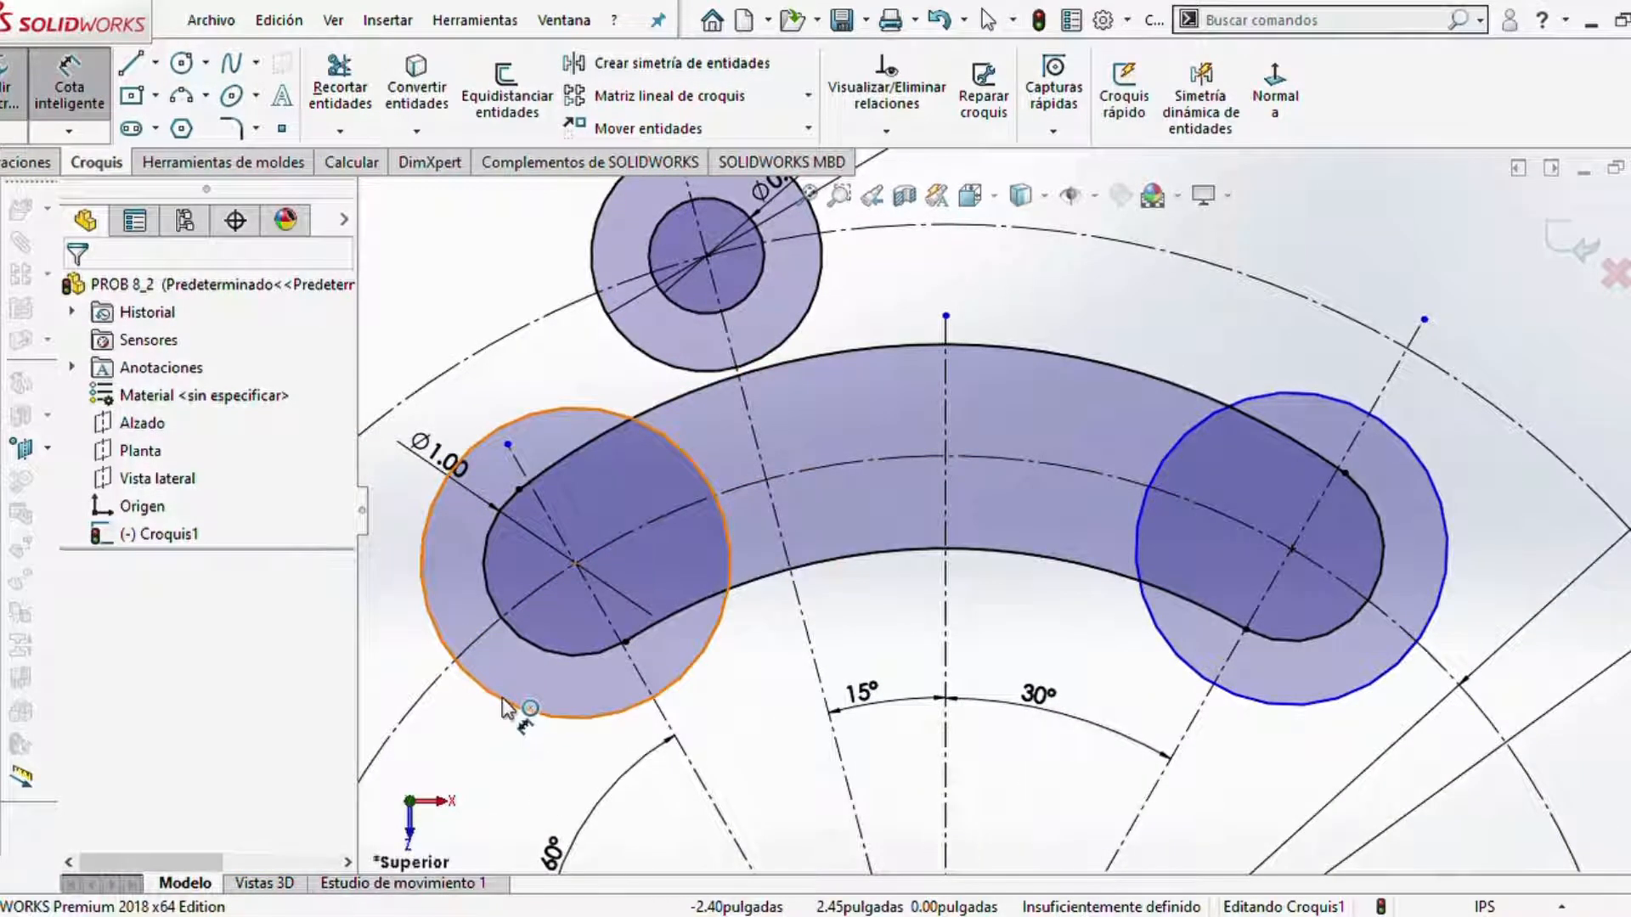
click(503, 700)
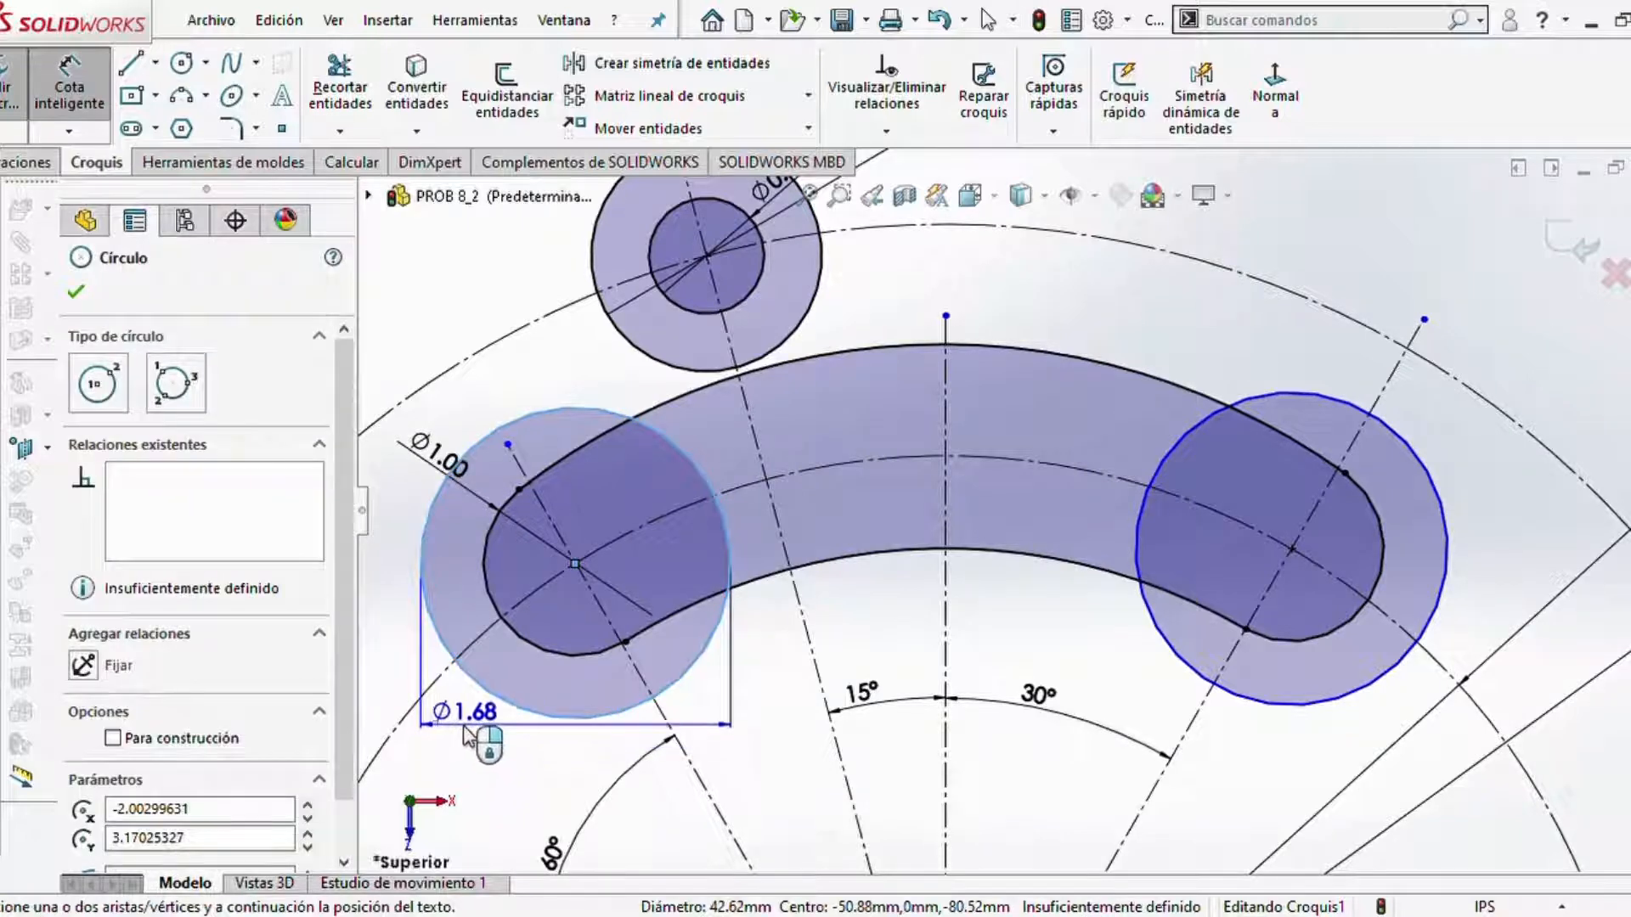
scroll(456, 744, up, 2)
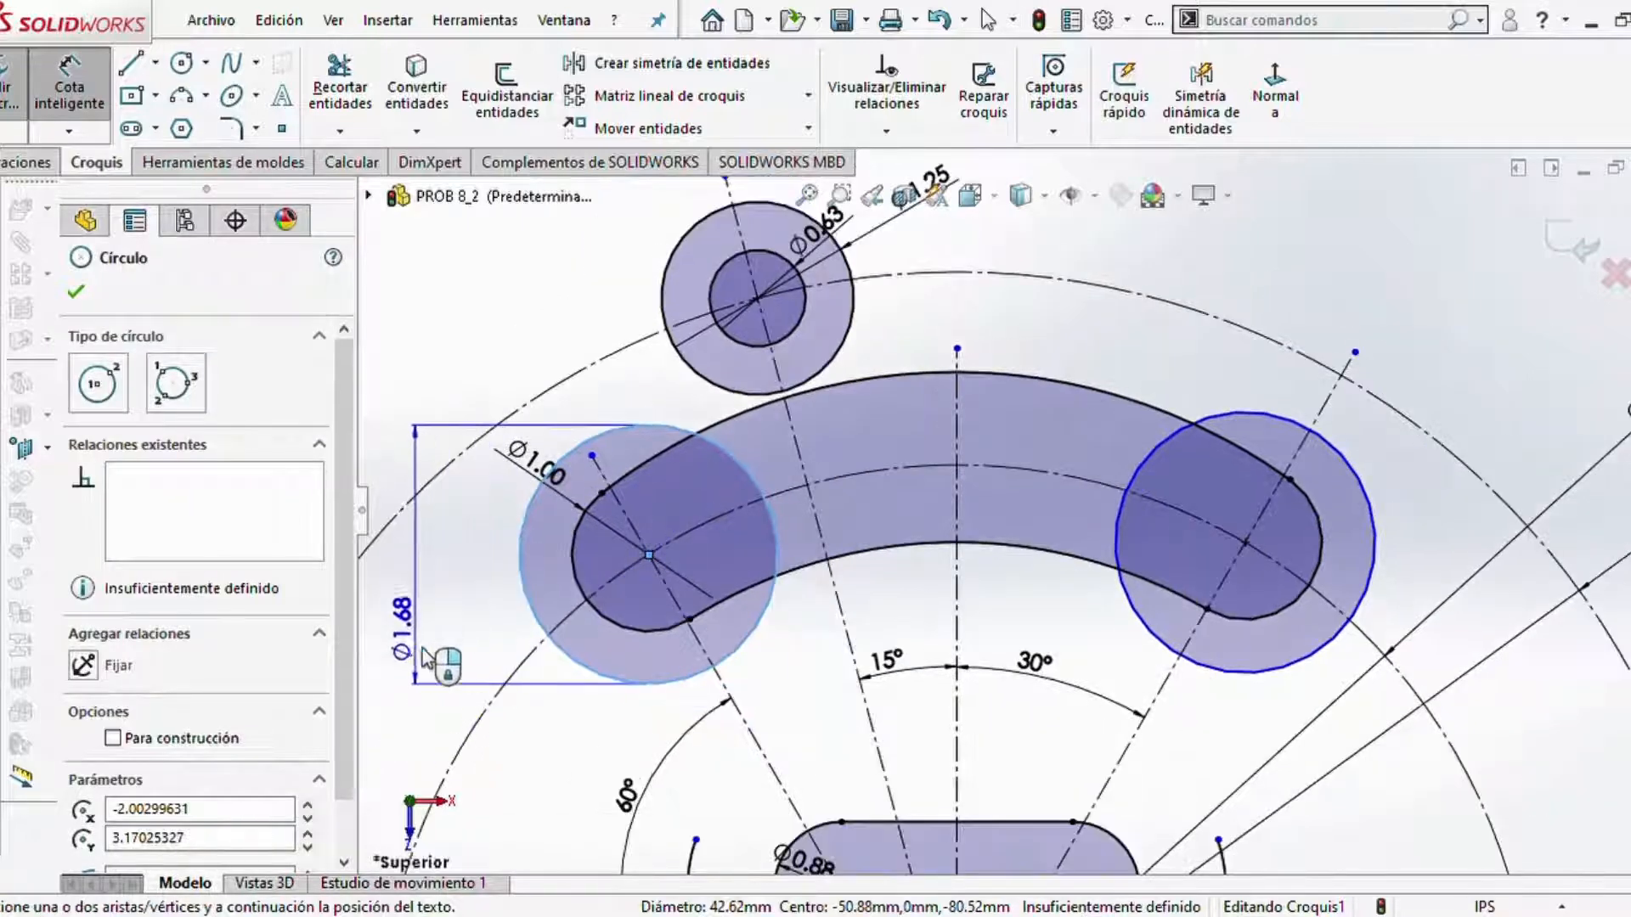
click(451, 692)
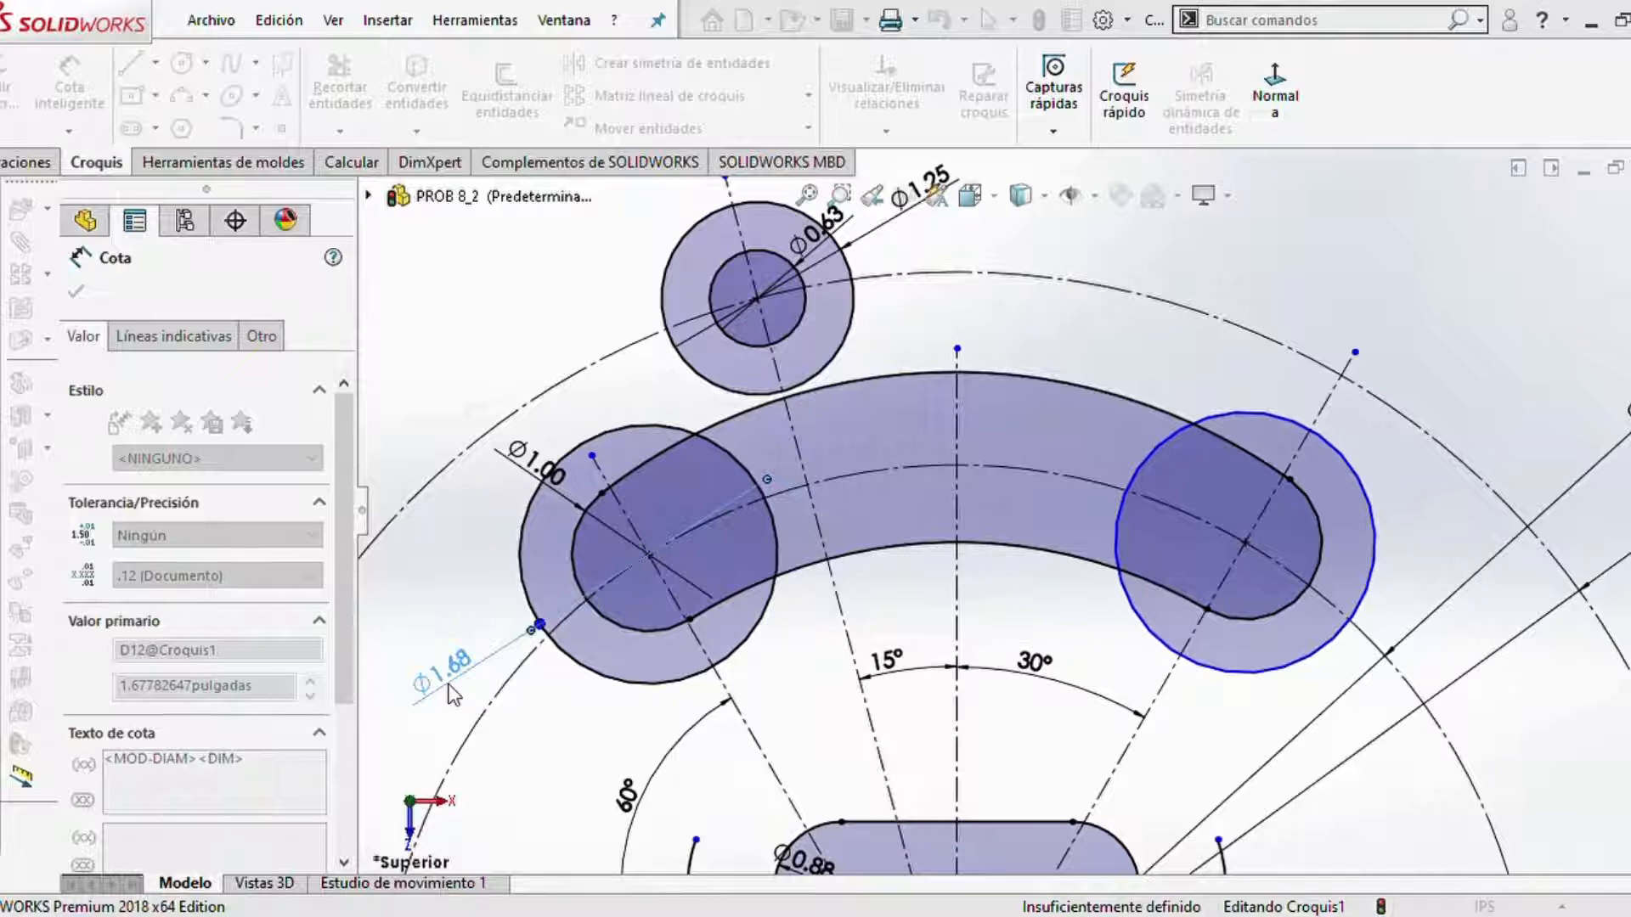
text(2)
key(Return)
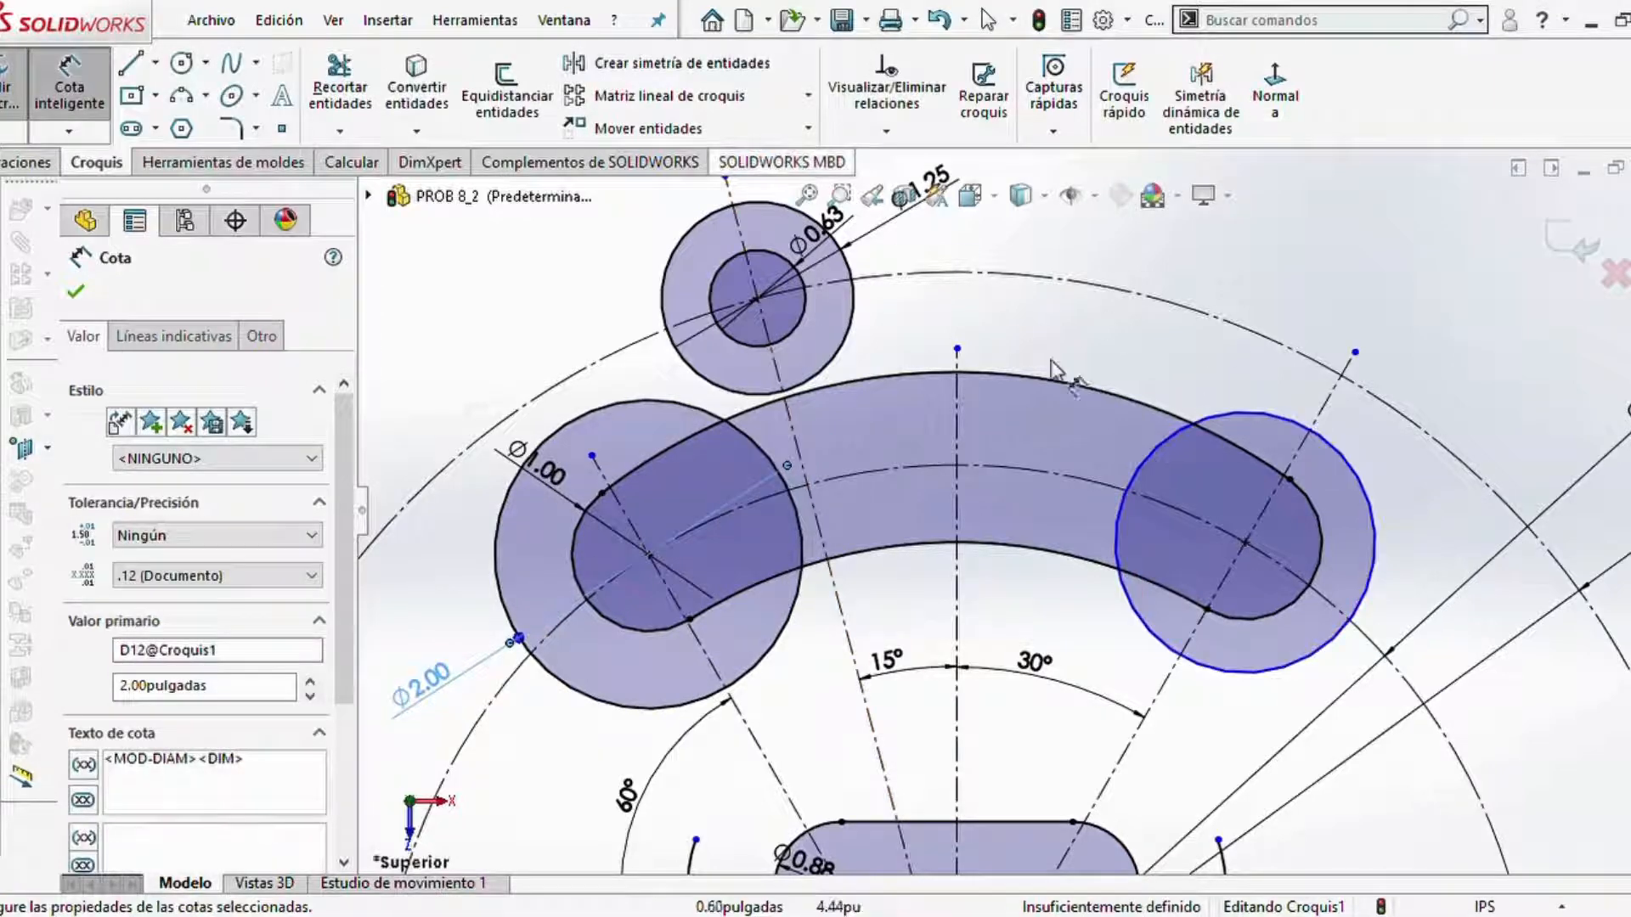
key(Escape)
- Make the circle around the curved slot's right end equal to the 2 in circle around its left end
click(690, 406)
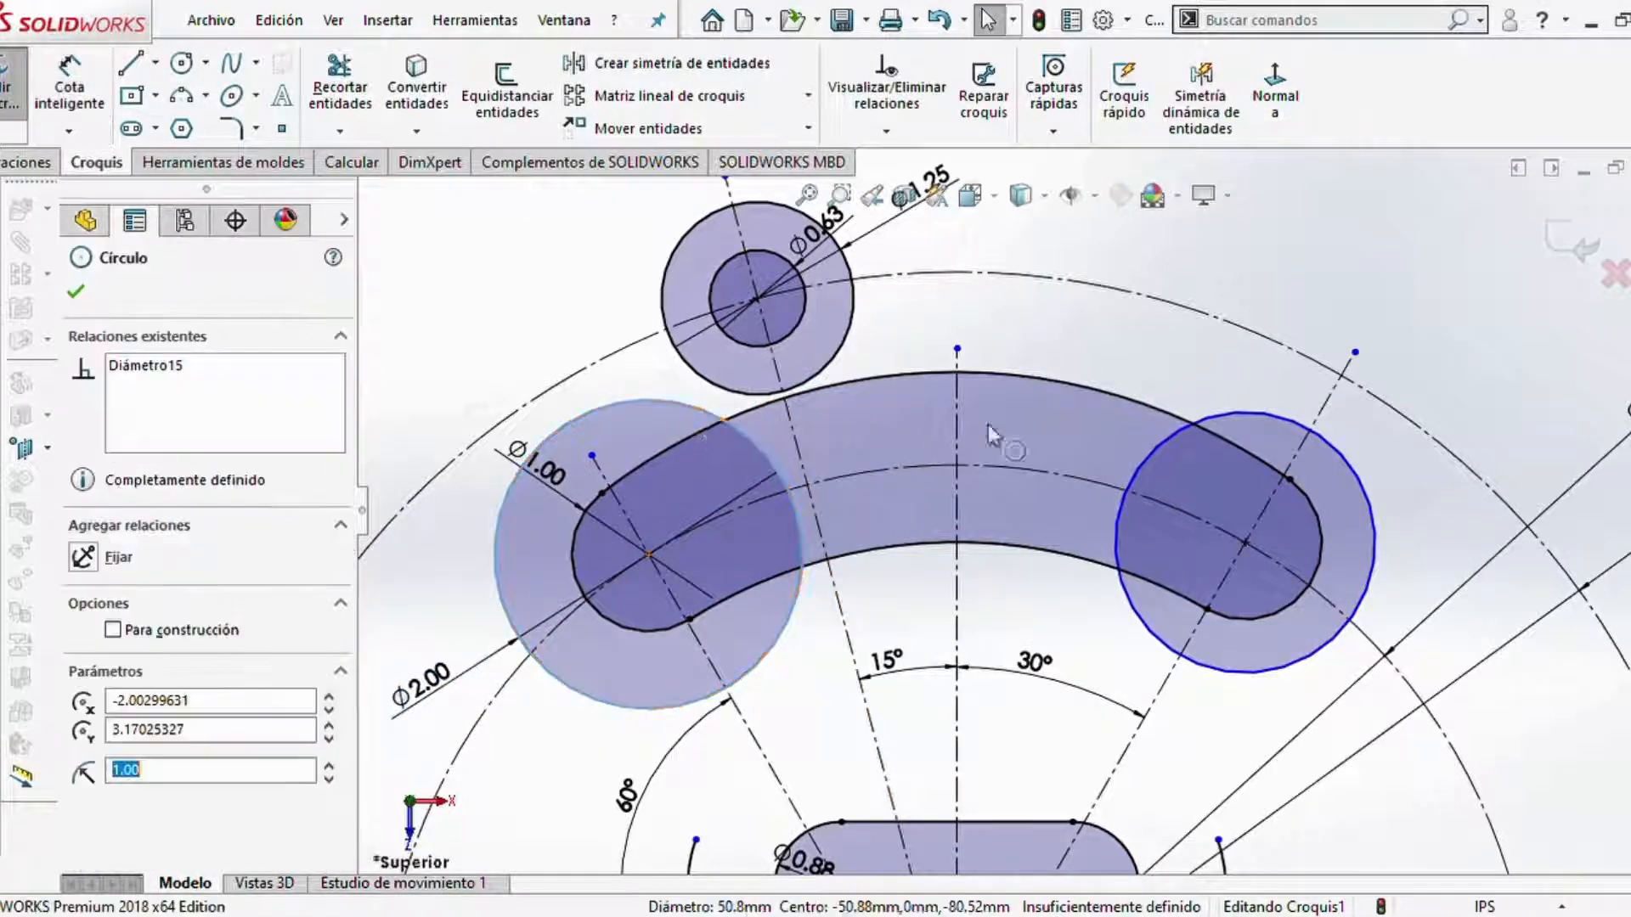
ctrl+click(1251, 413)
click(83, 789)
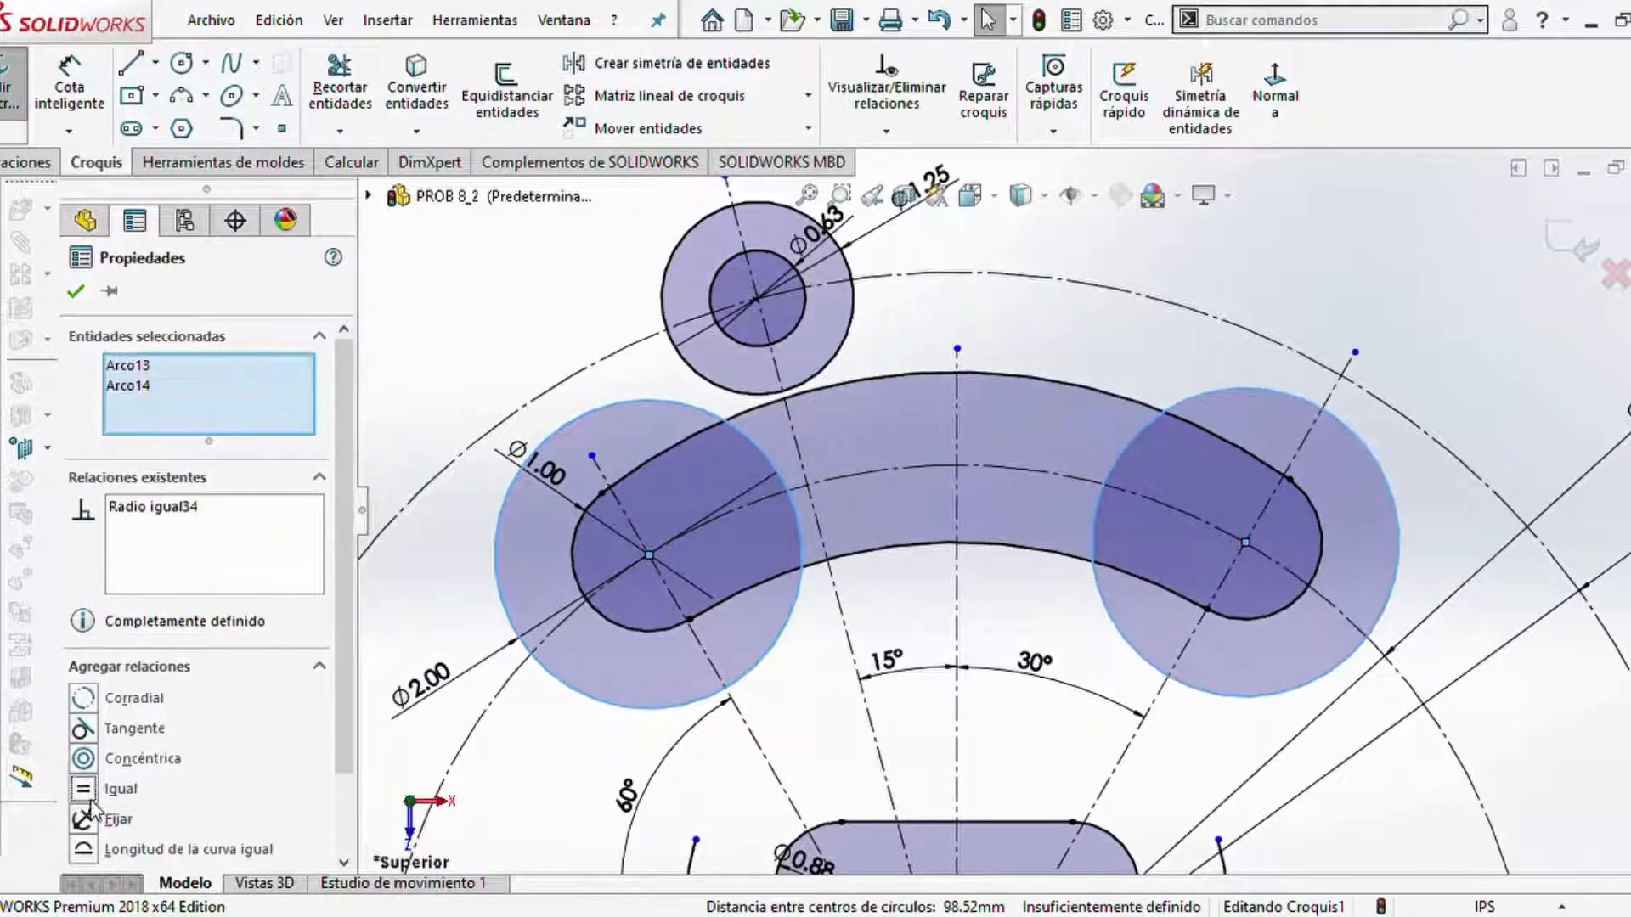
click(76, 291)
- Draw a three-point arc with a radius of about 1.7 in from the left R1.00 arc to the underside of the left 2 in circle
scroll(1211, 476, up, 5)
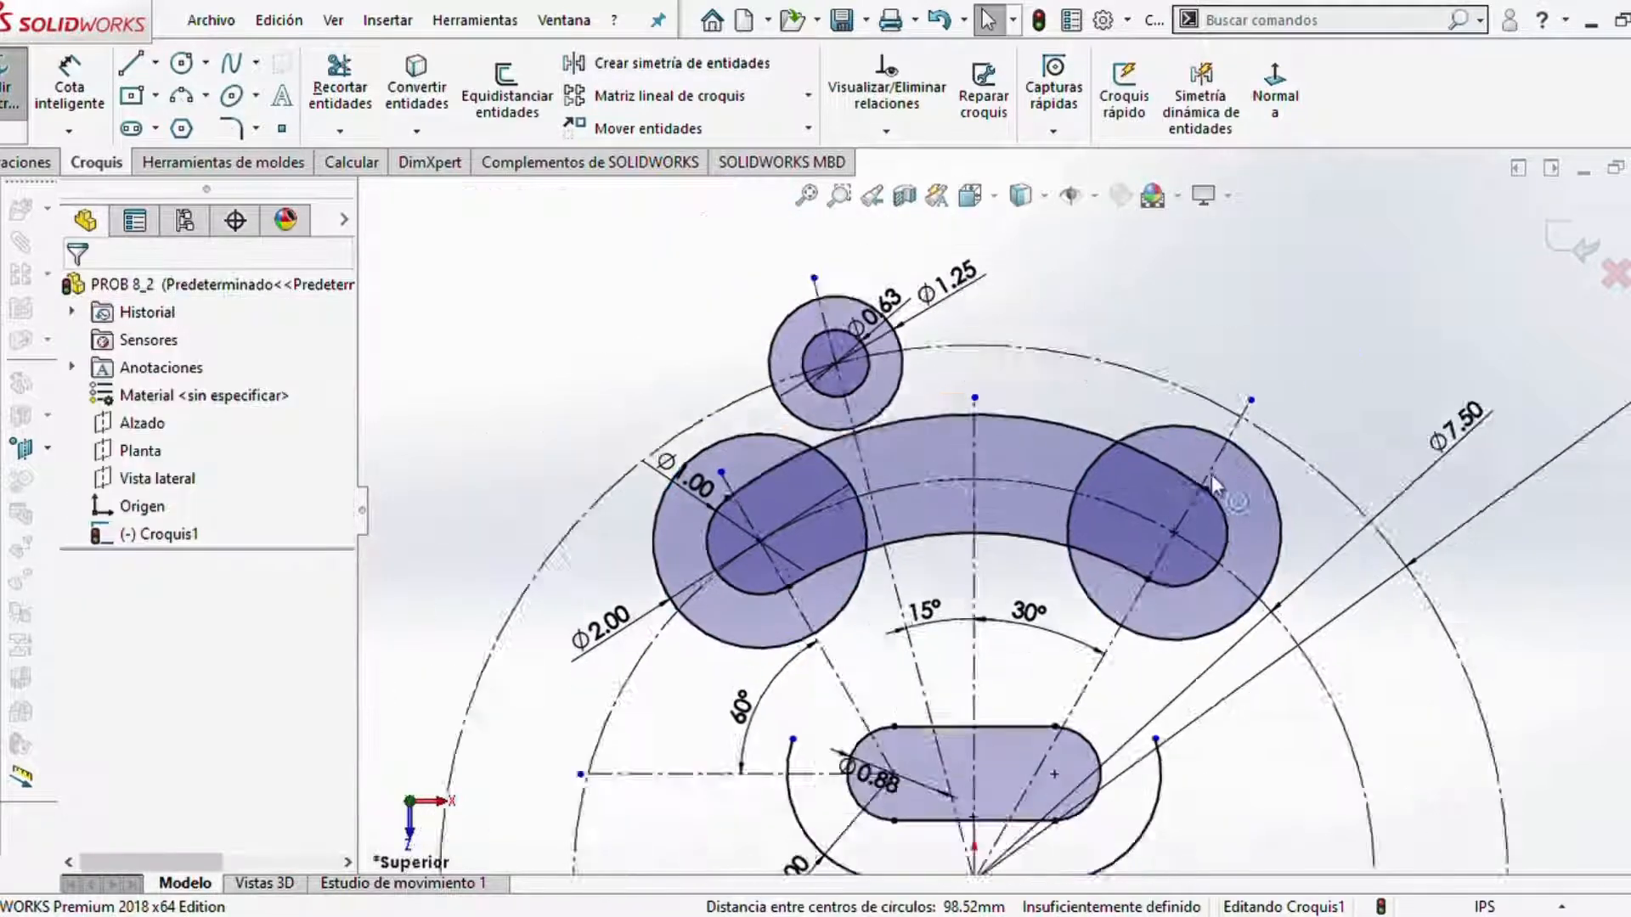
scroll(1224, 556, down, 3)
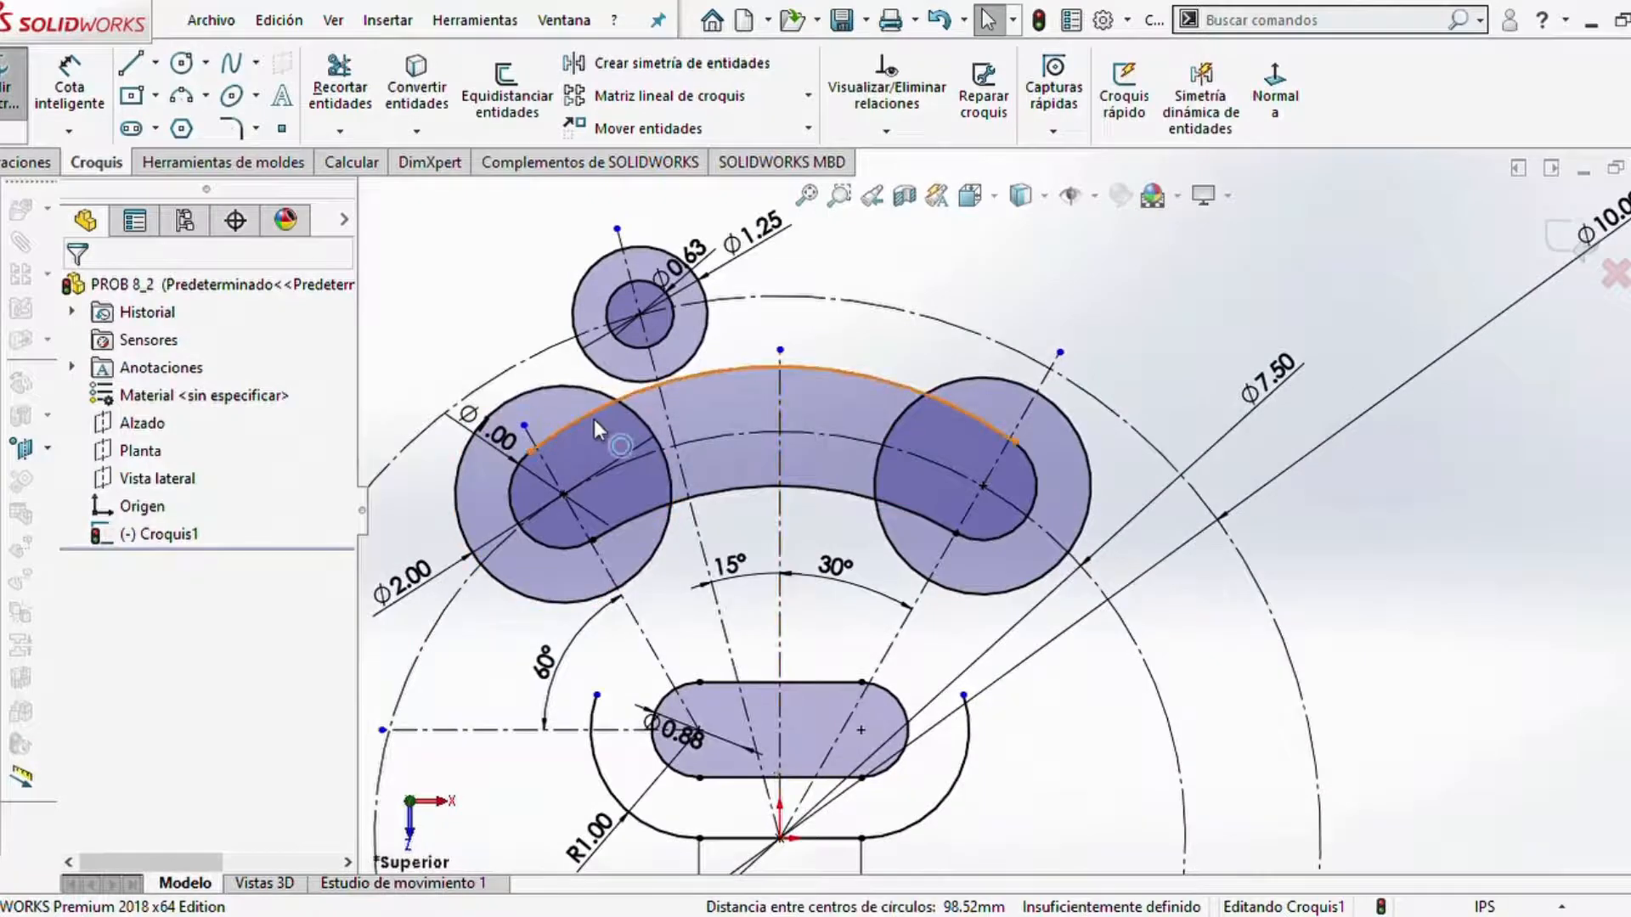
scroll(758, 539, down, 2)
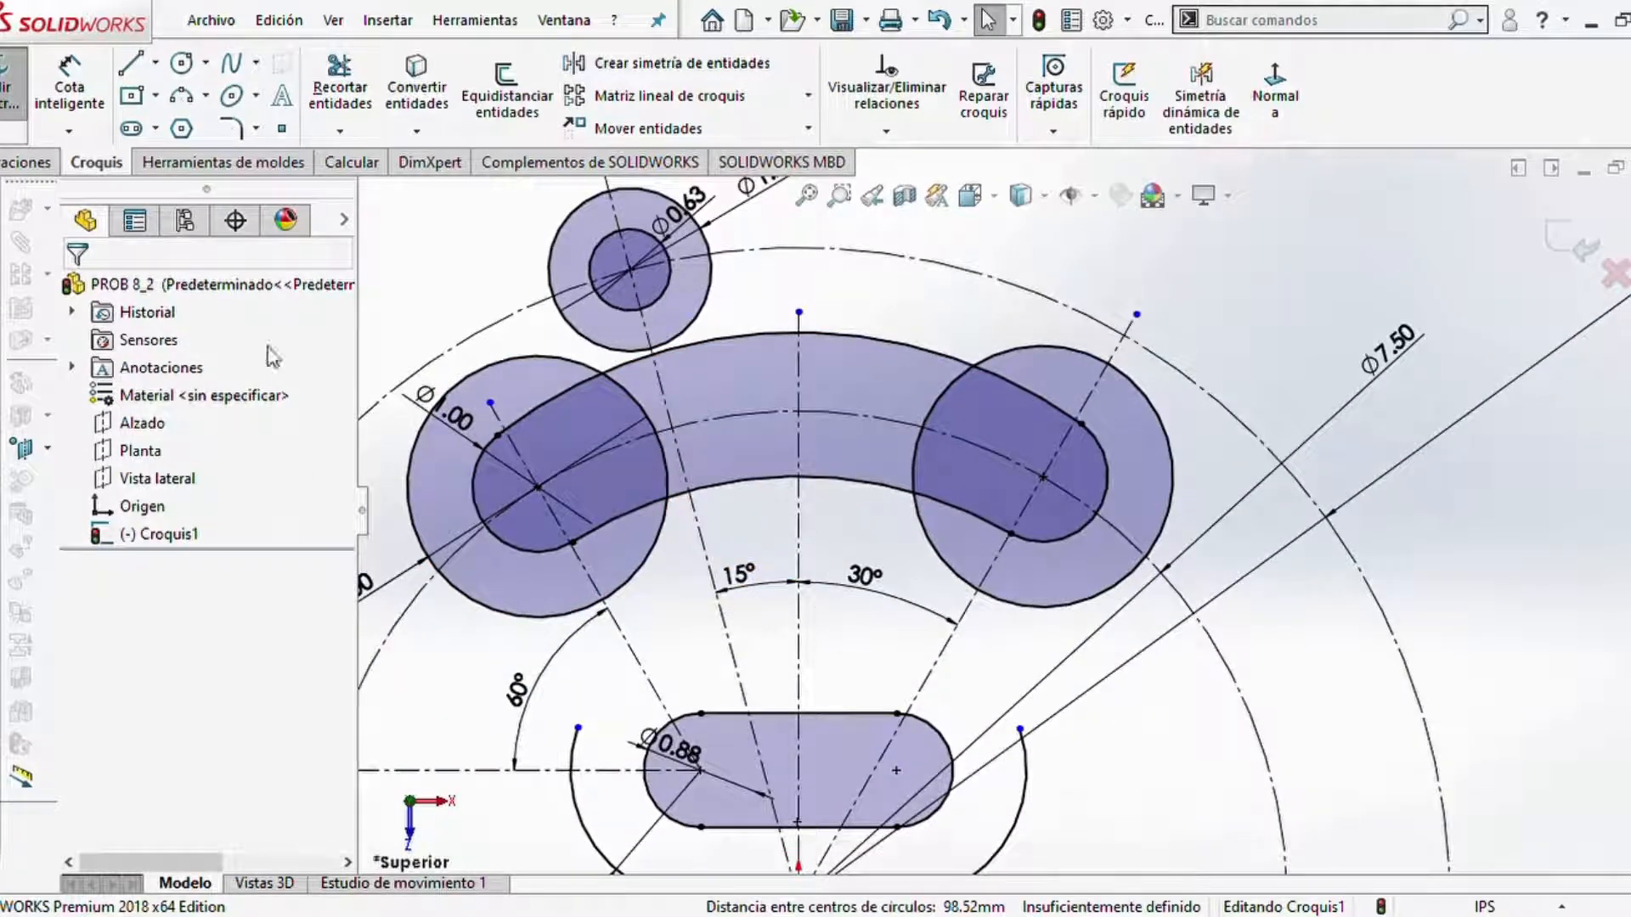
click(192, 97)
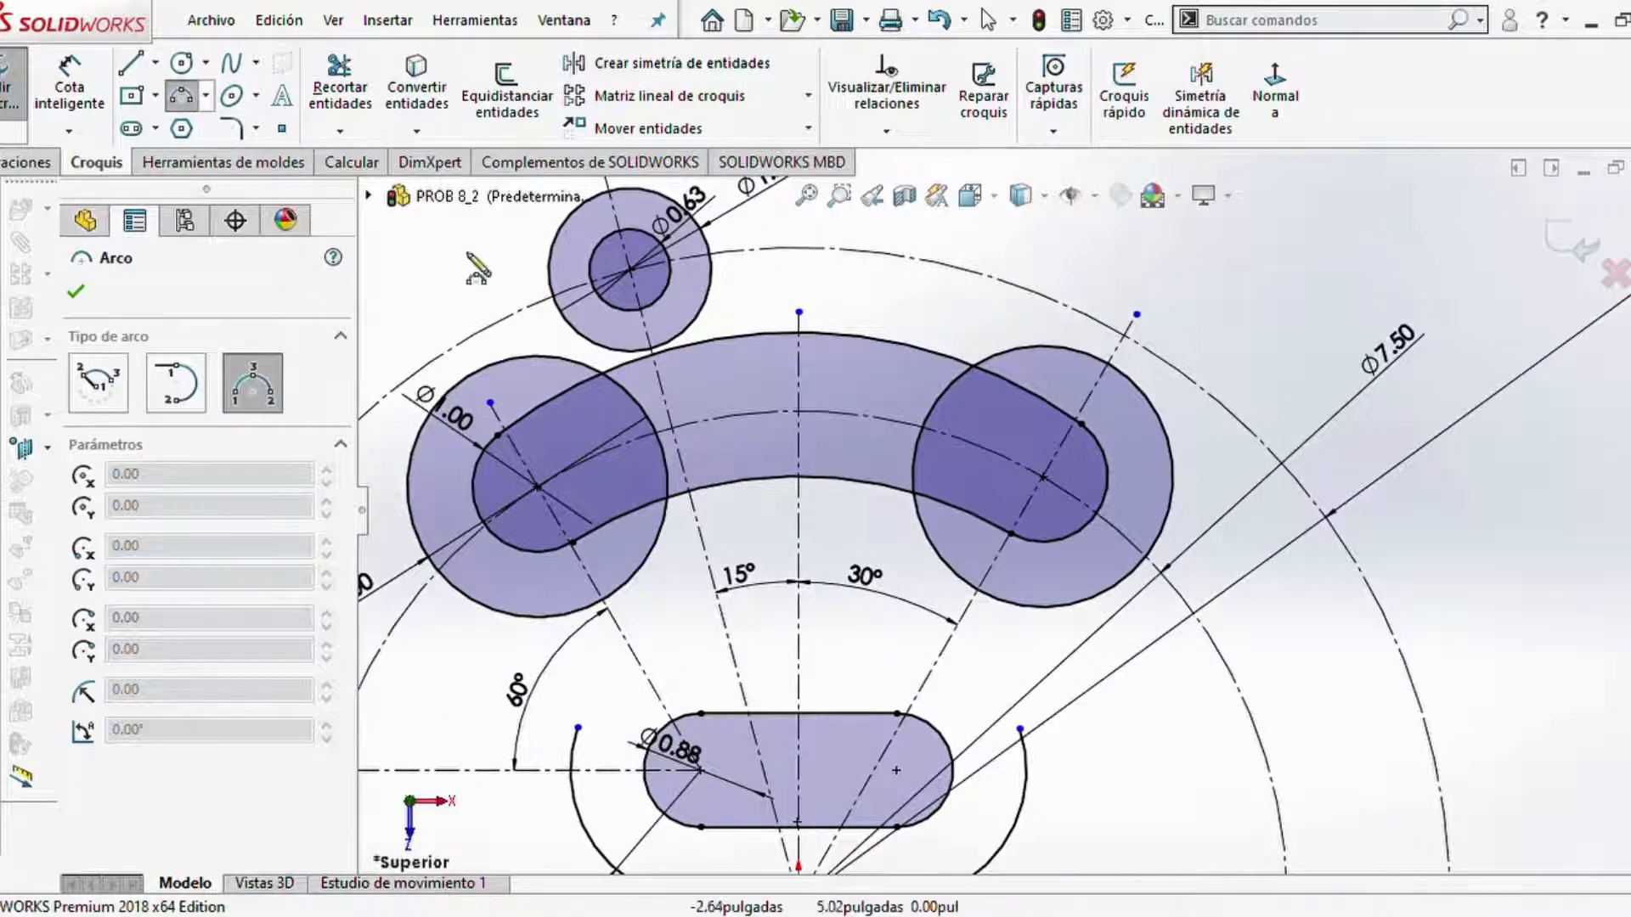
click(571, 770)
click(487, 606)
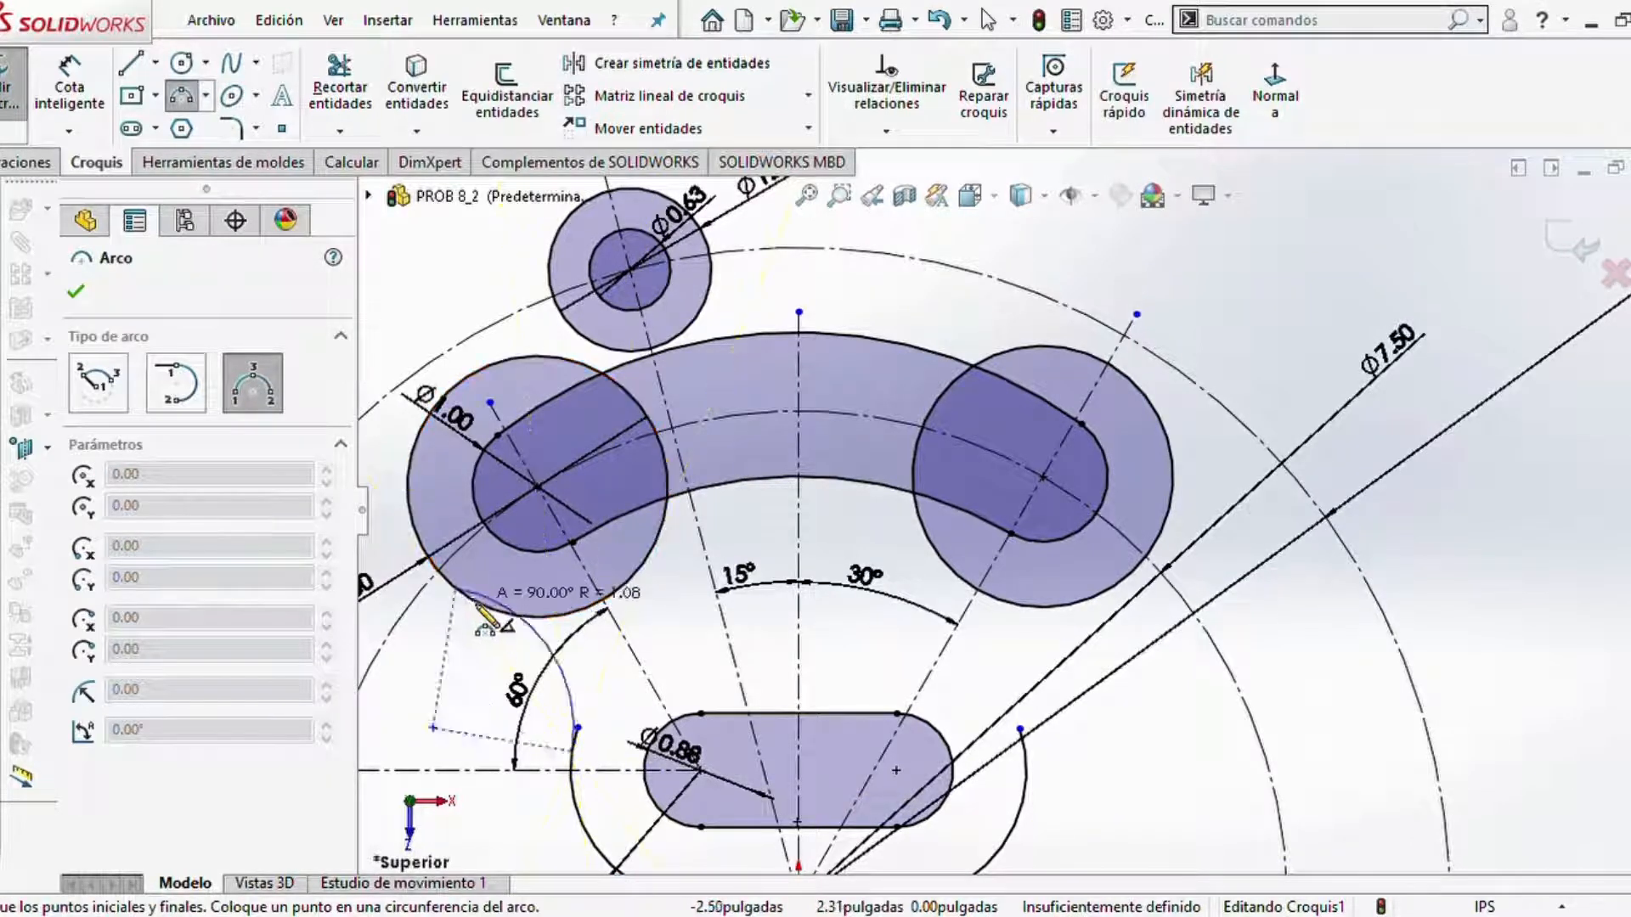
click(523, 646)
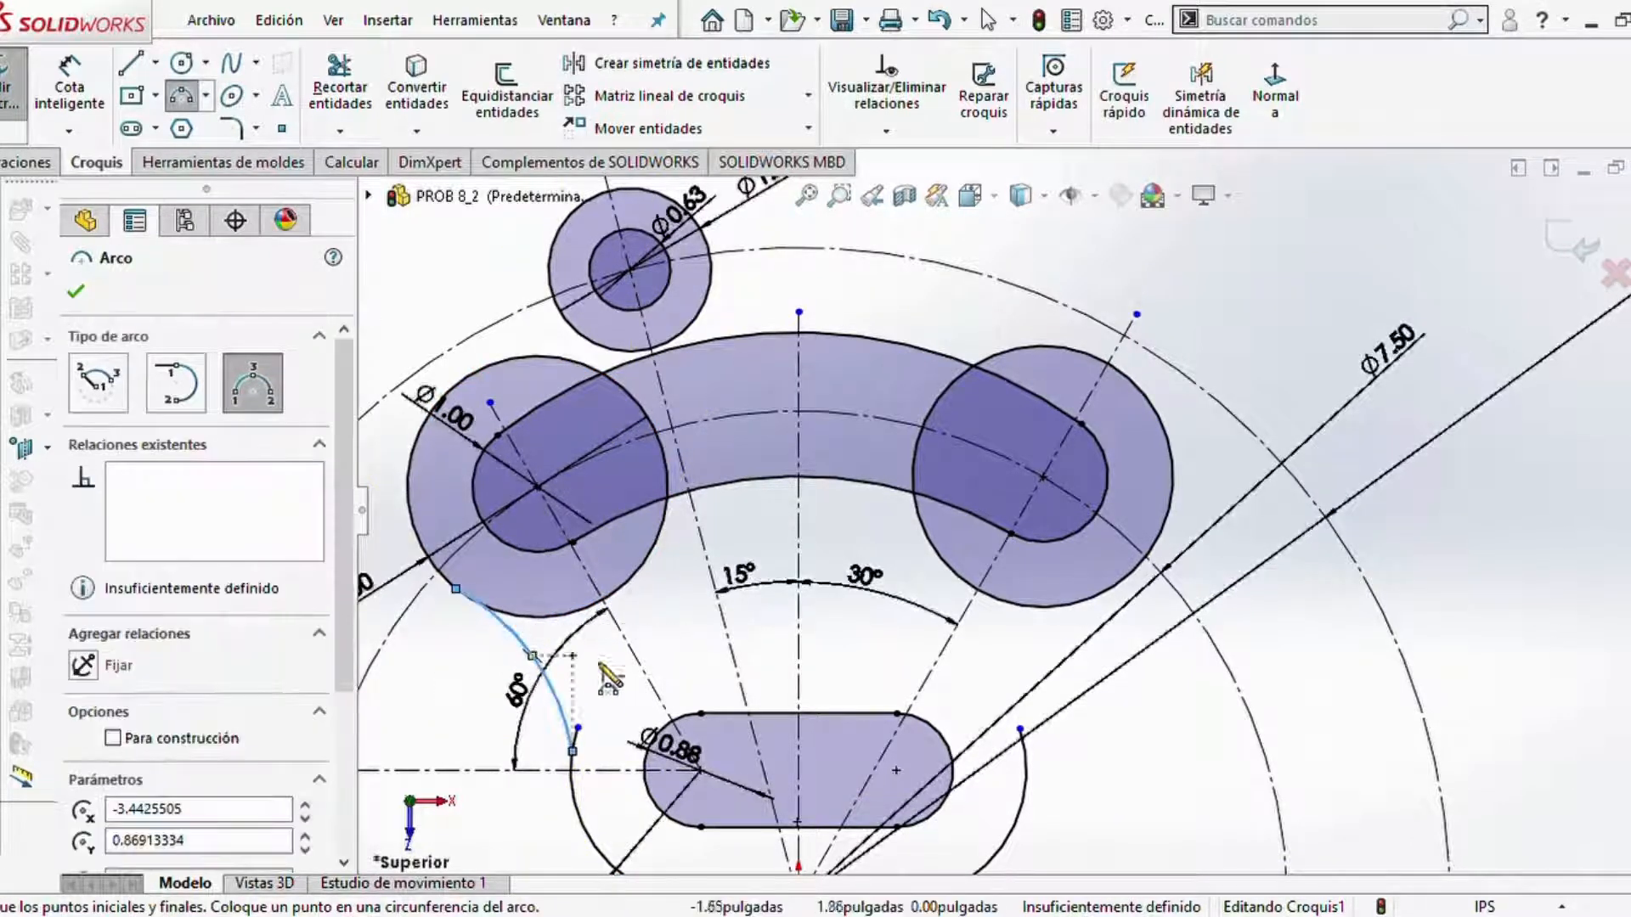
key(Escape)
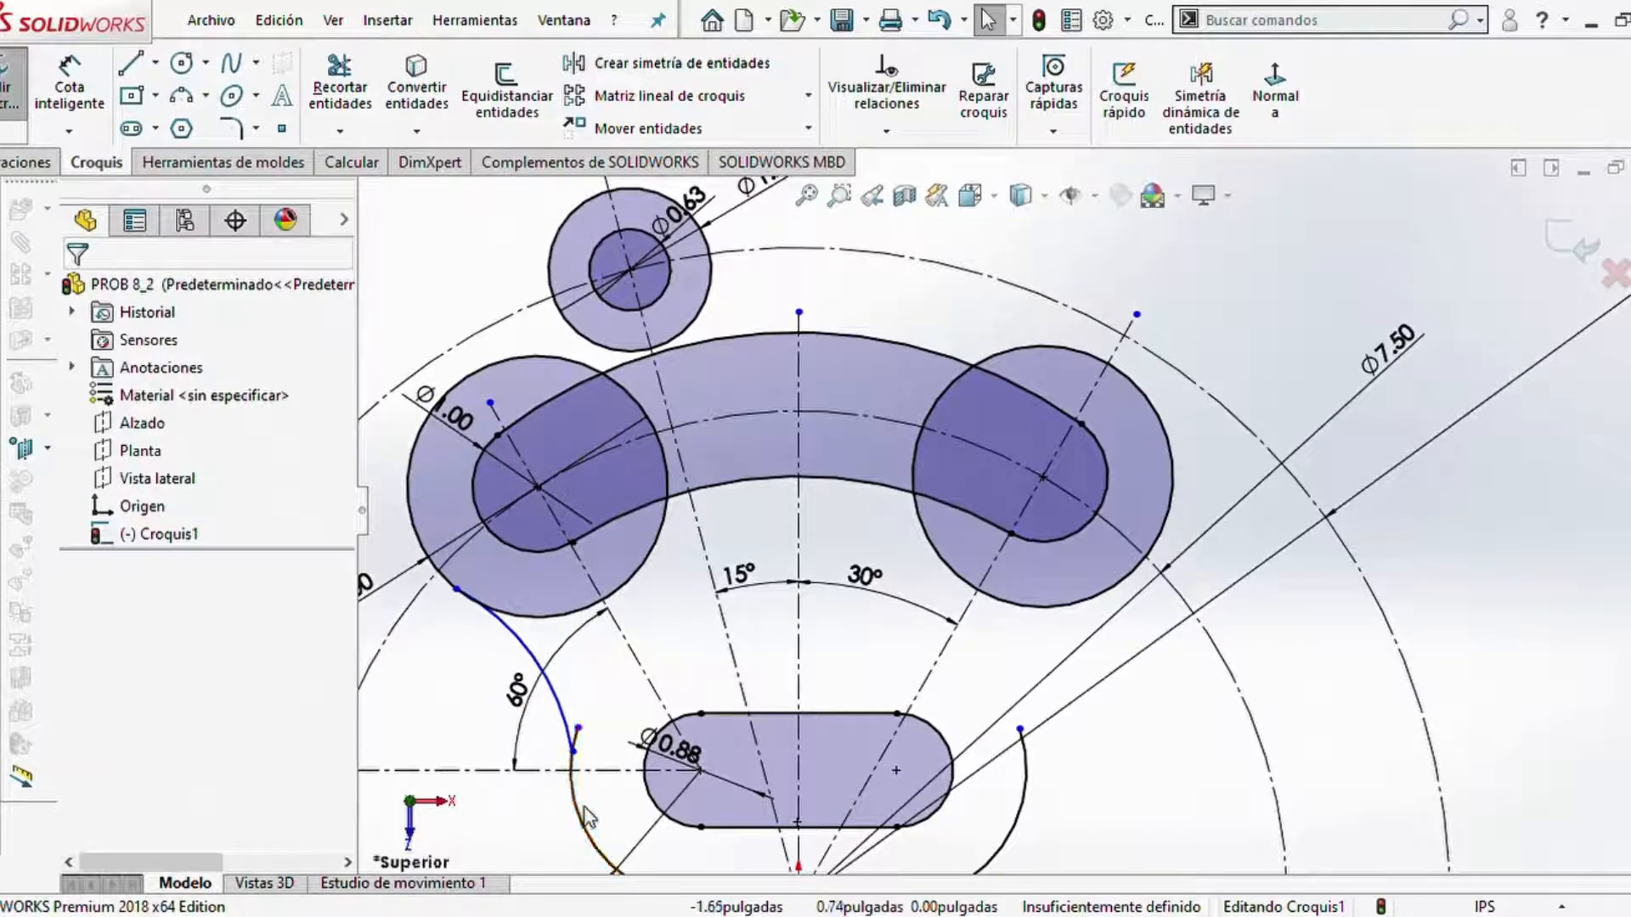
- Make the new connecting arc tangent to both the left R1.00 arc and the left 2 in circle
click(561, 712)
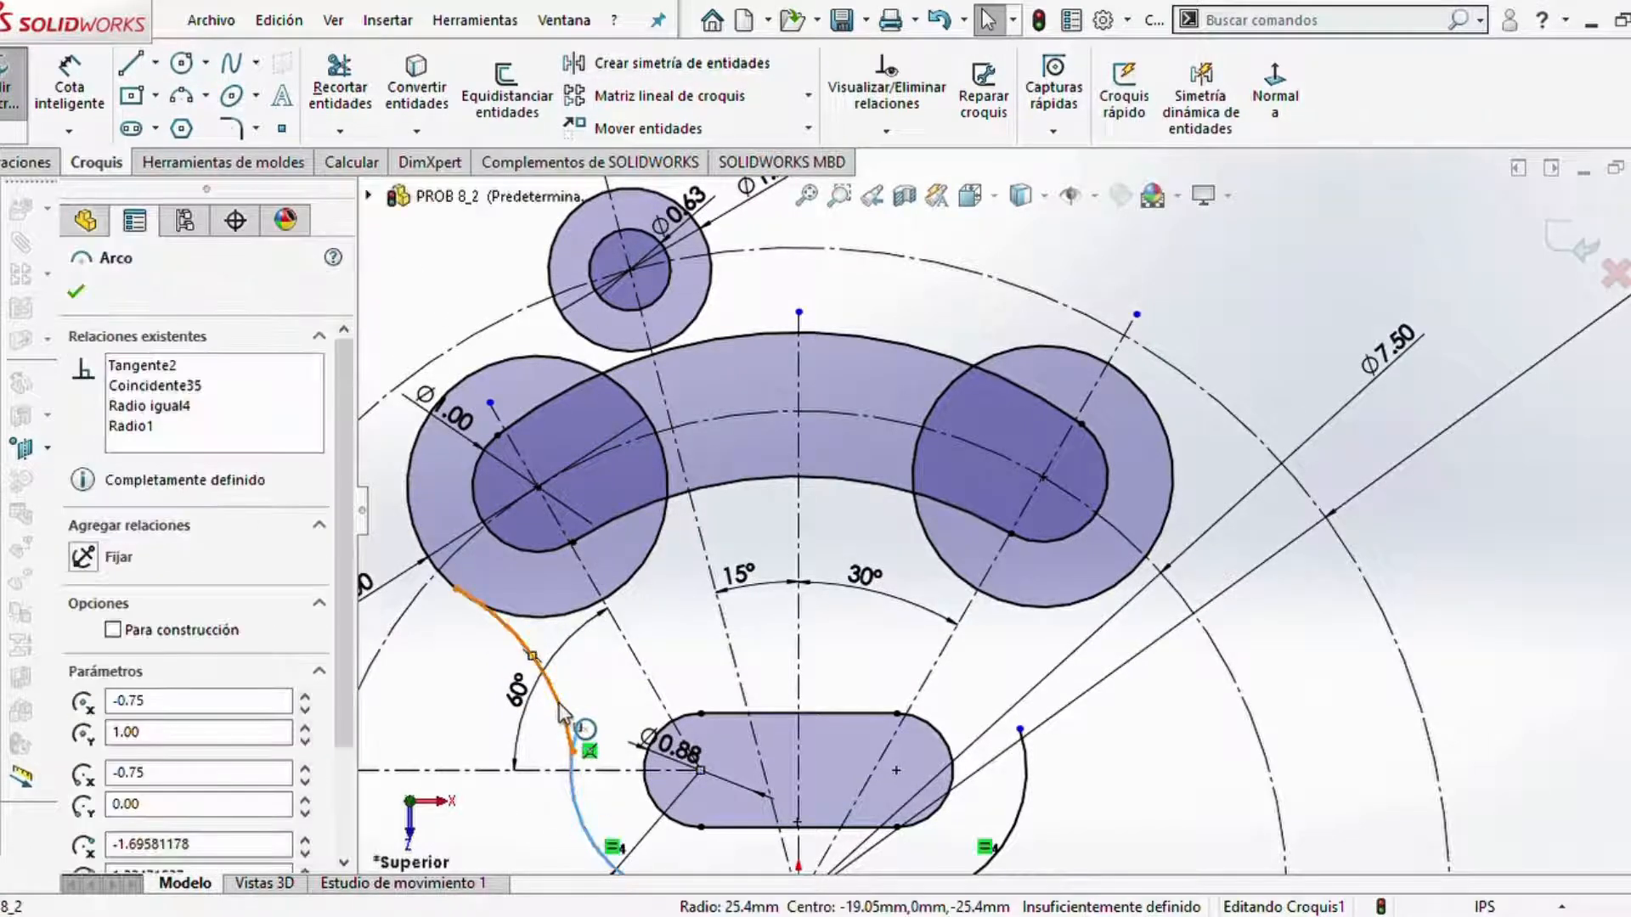
ctrl+click(560, 712)
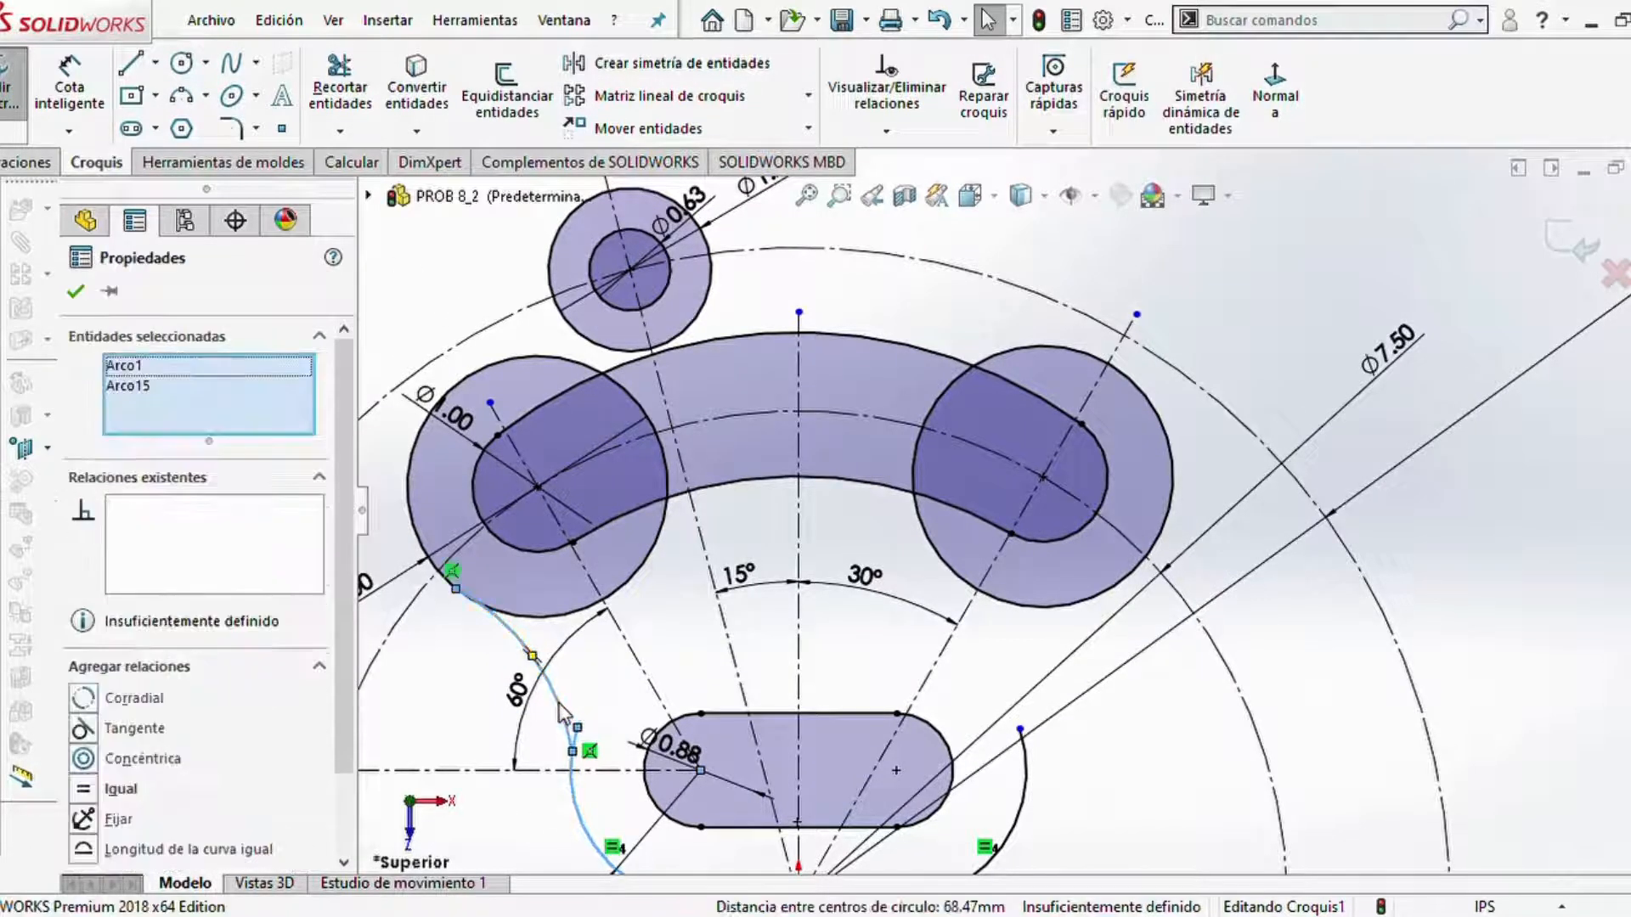
click(101, 730)
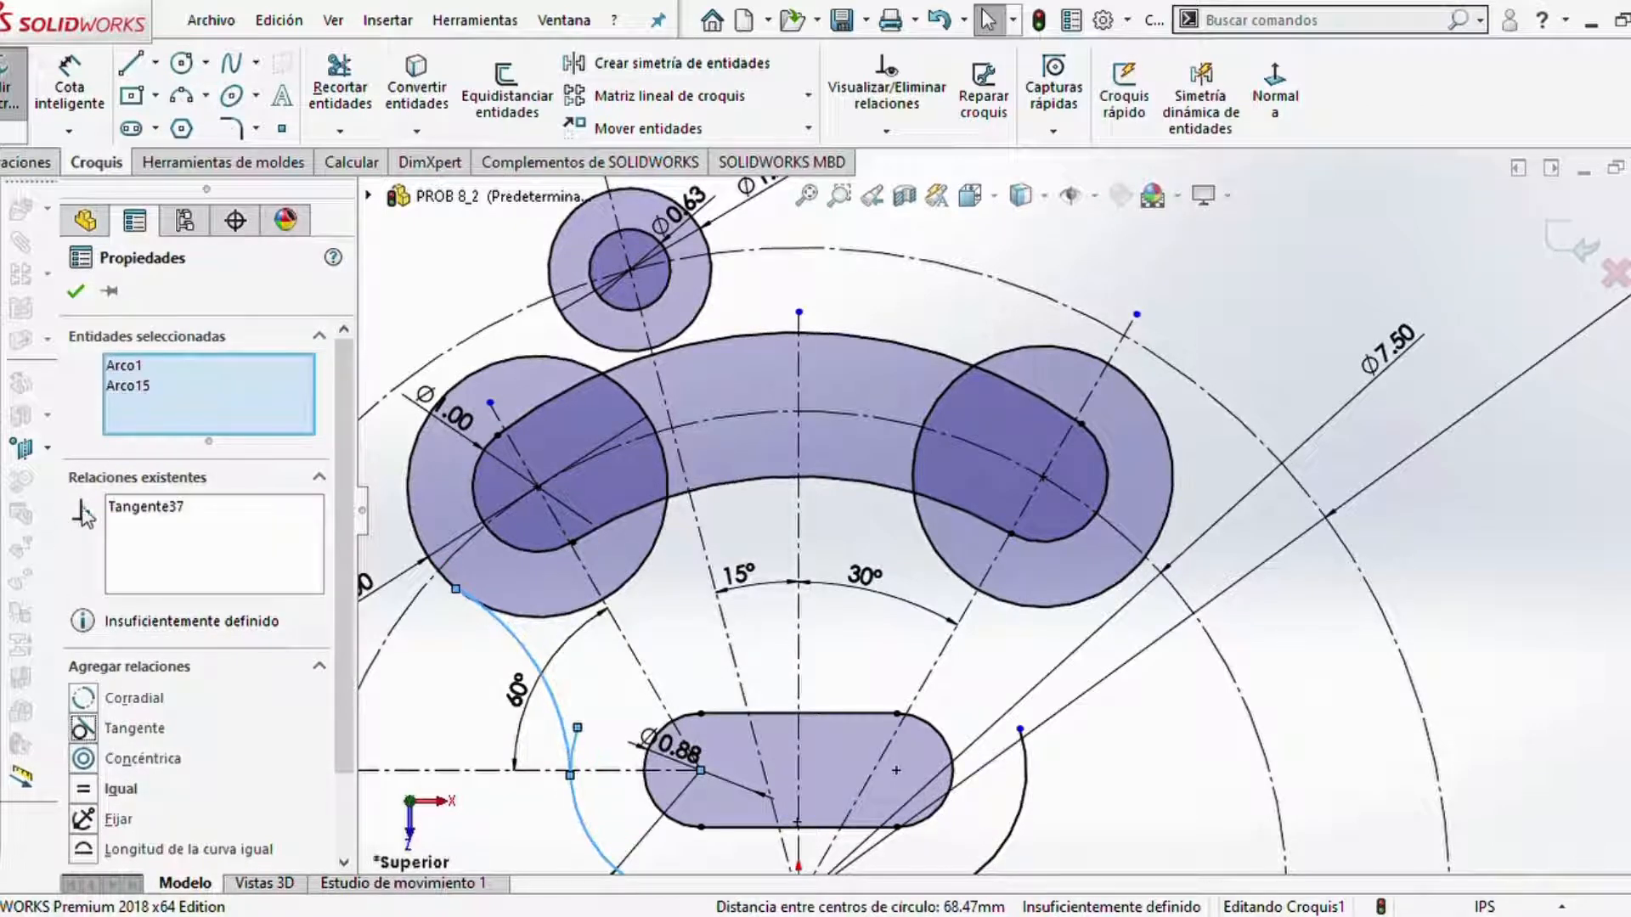
click(77, 291)
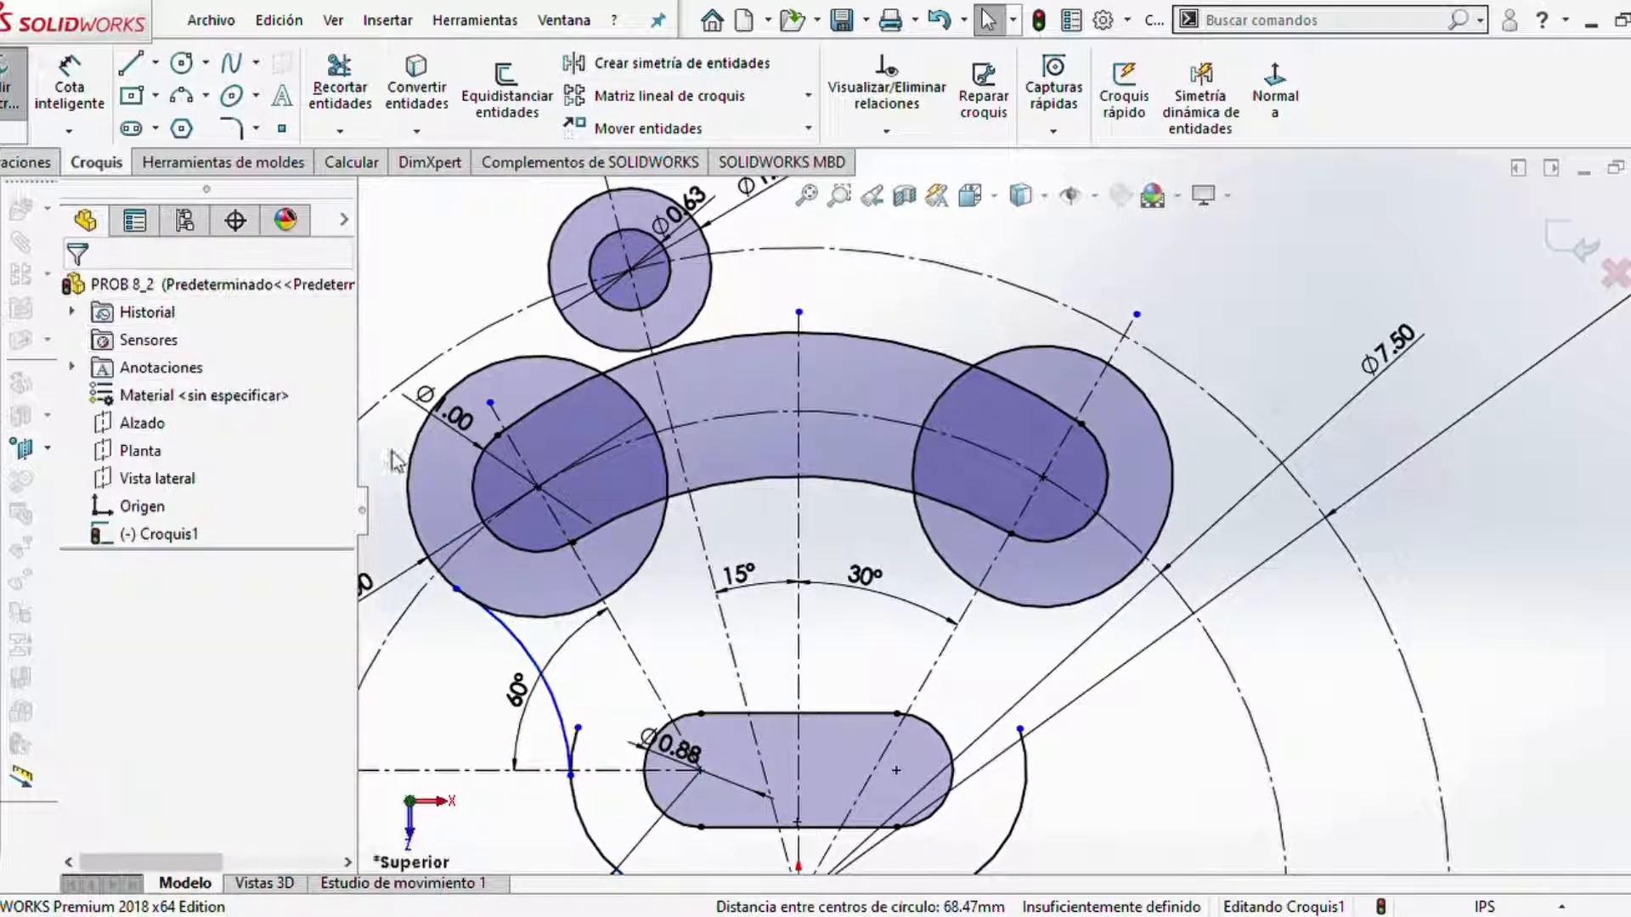
click(437, 570)
ctrl+click(522, 671)
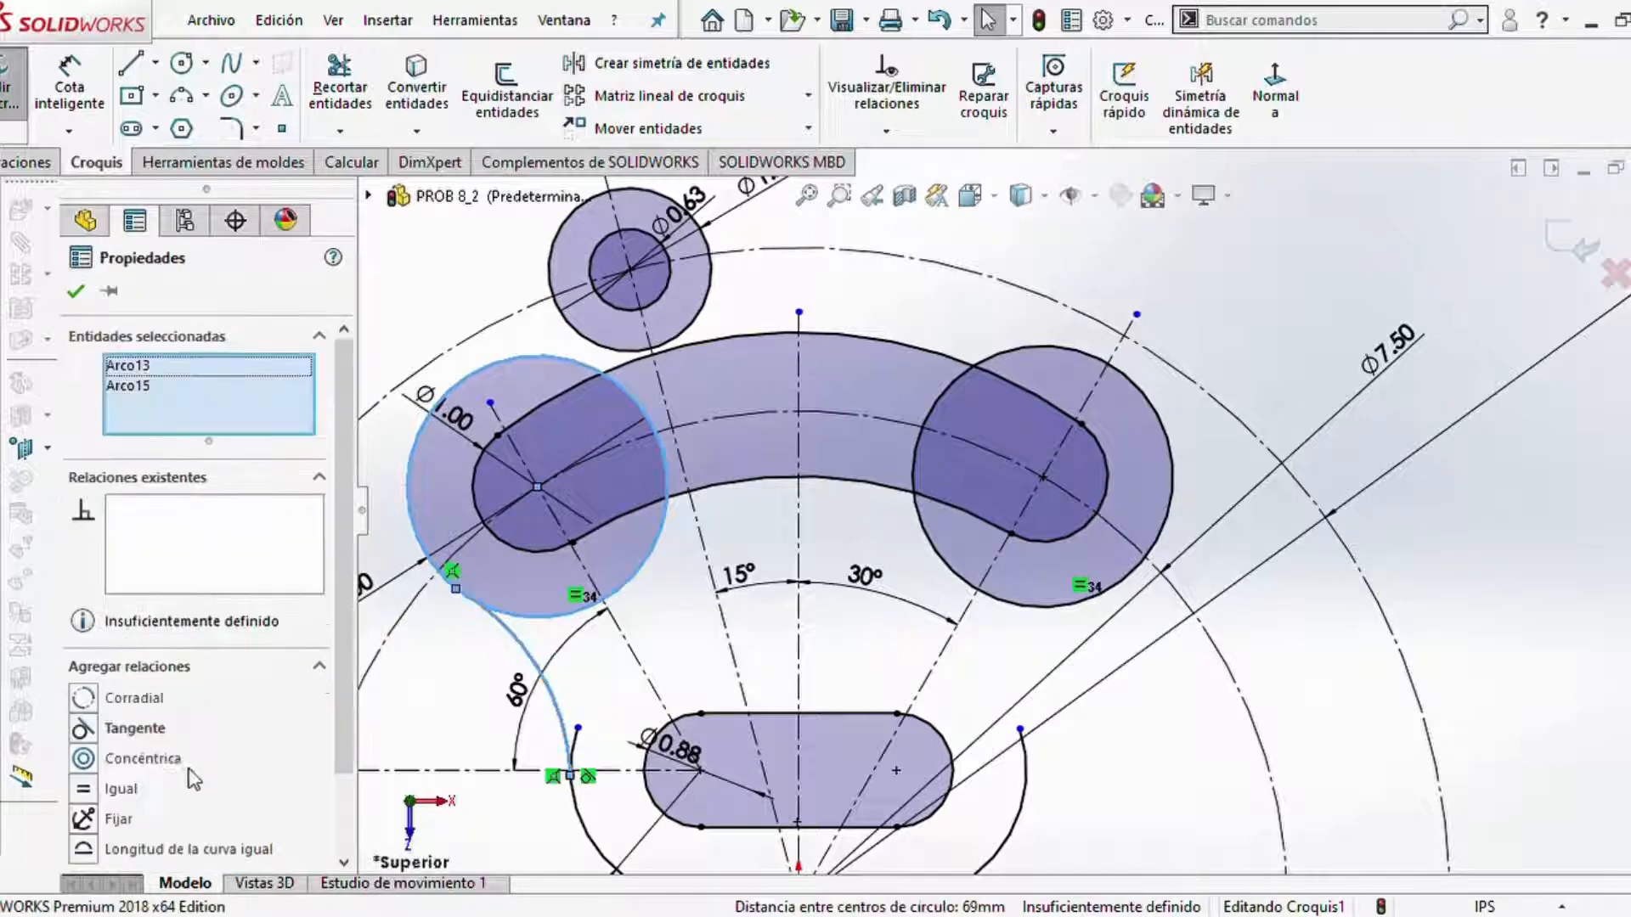
click(85, 729)
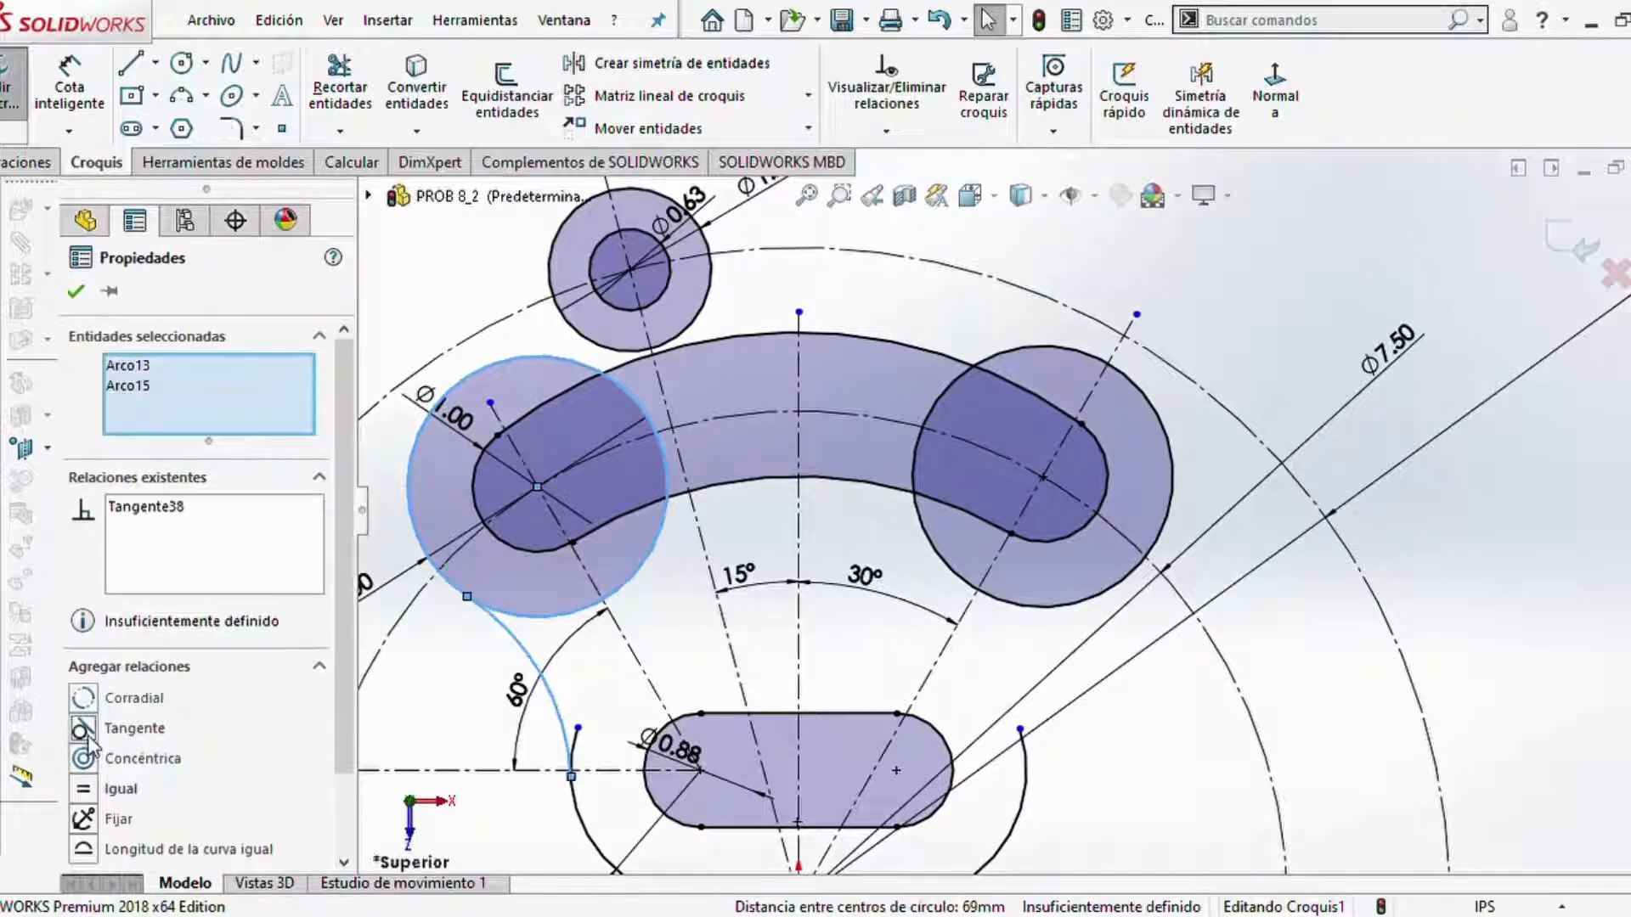
click(76, 293)
- Dimension the radius of the arc joining the R1.00 arc and the left 2 in circle as 1.1875 in
click(70, 89)
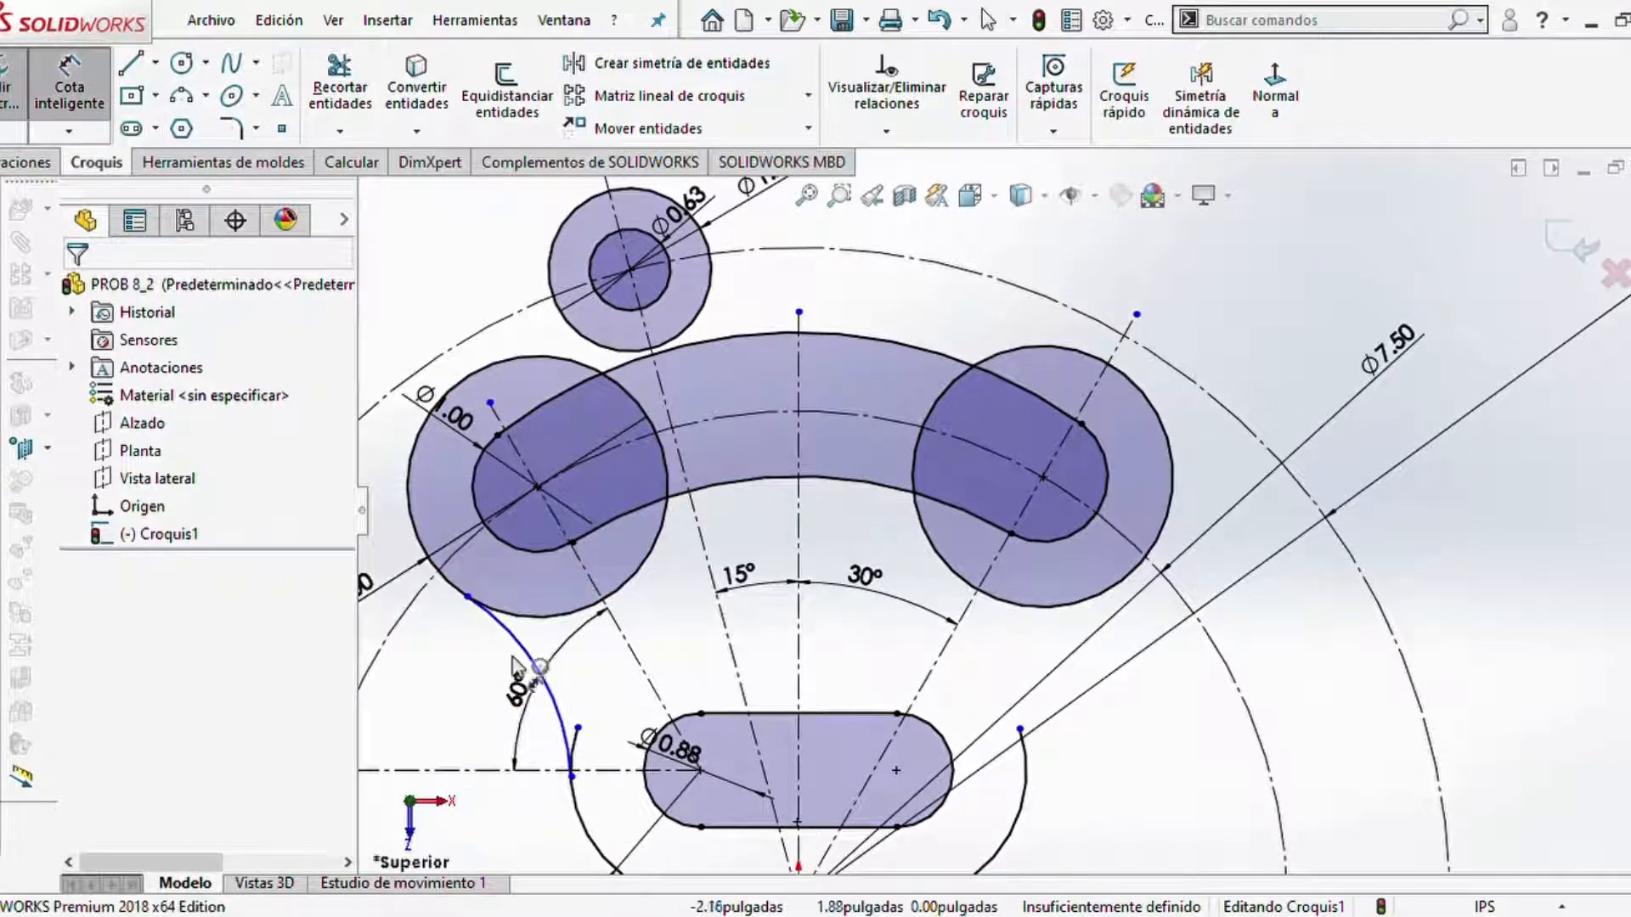
click(515, 654)
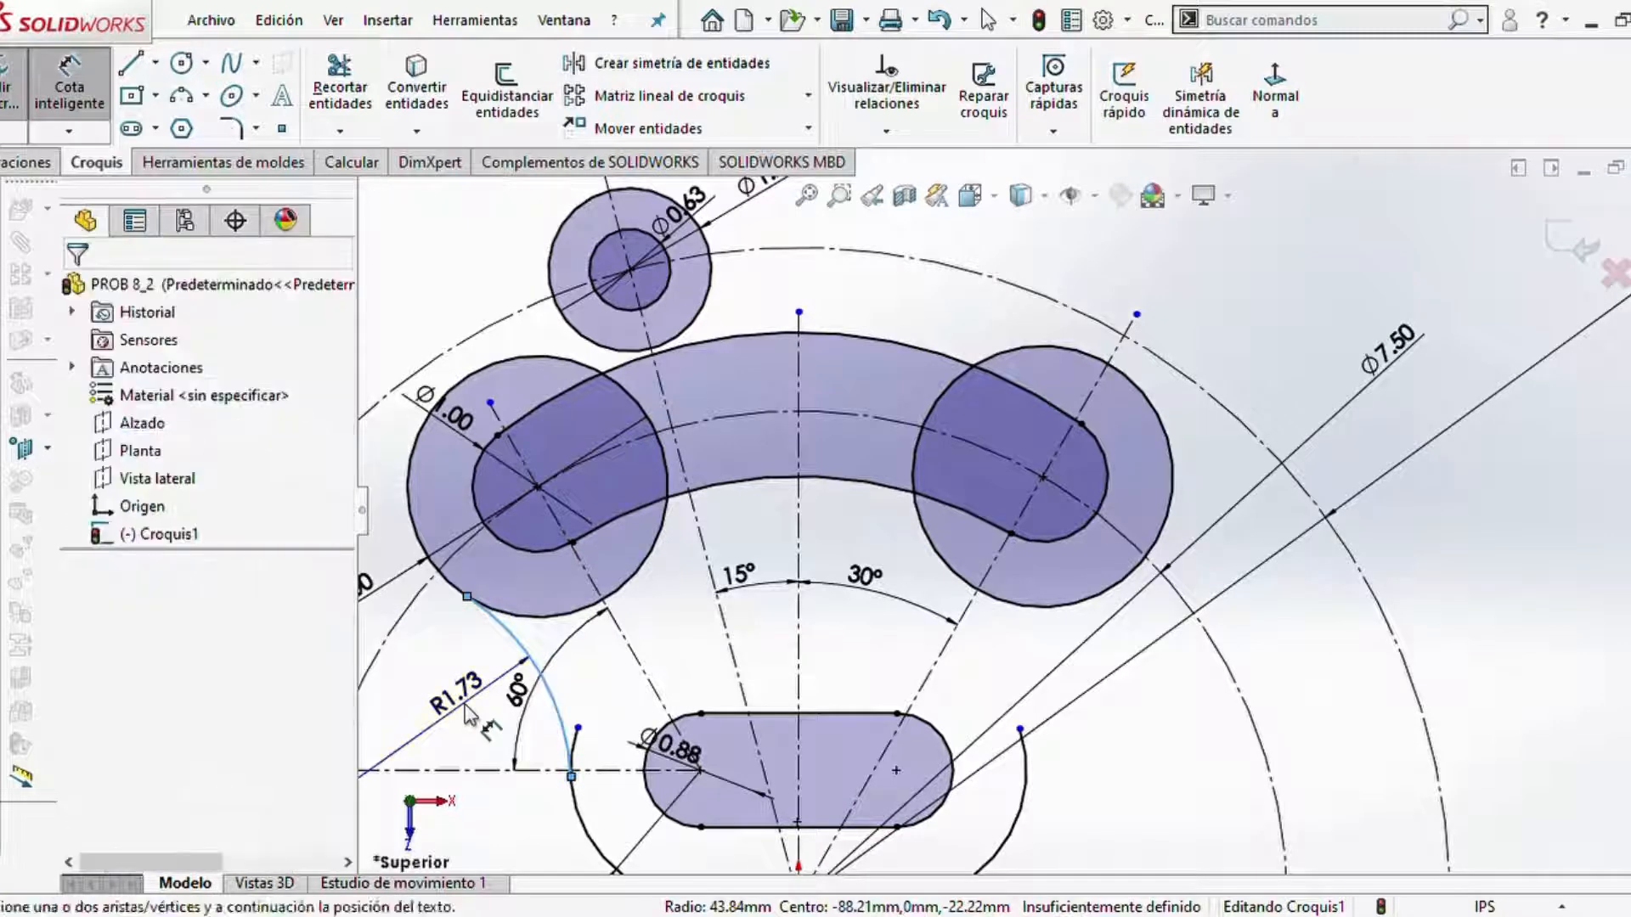
click(469, 716)
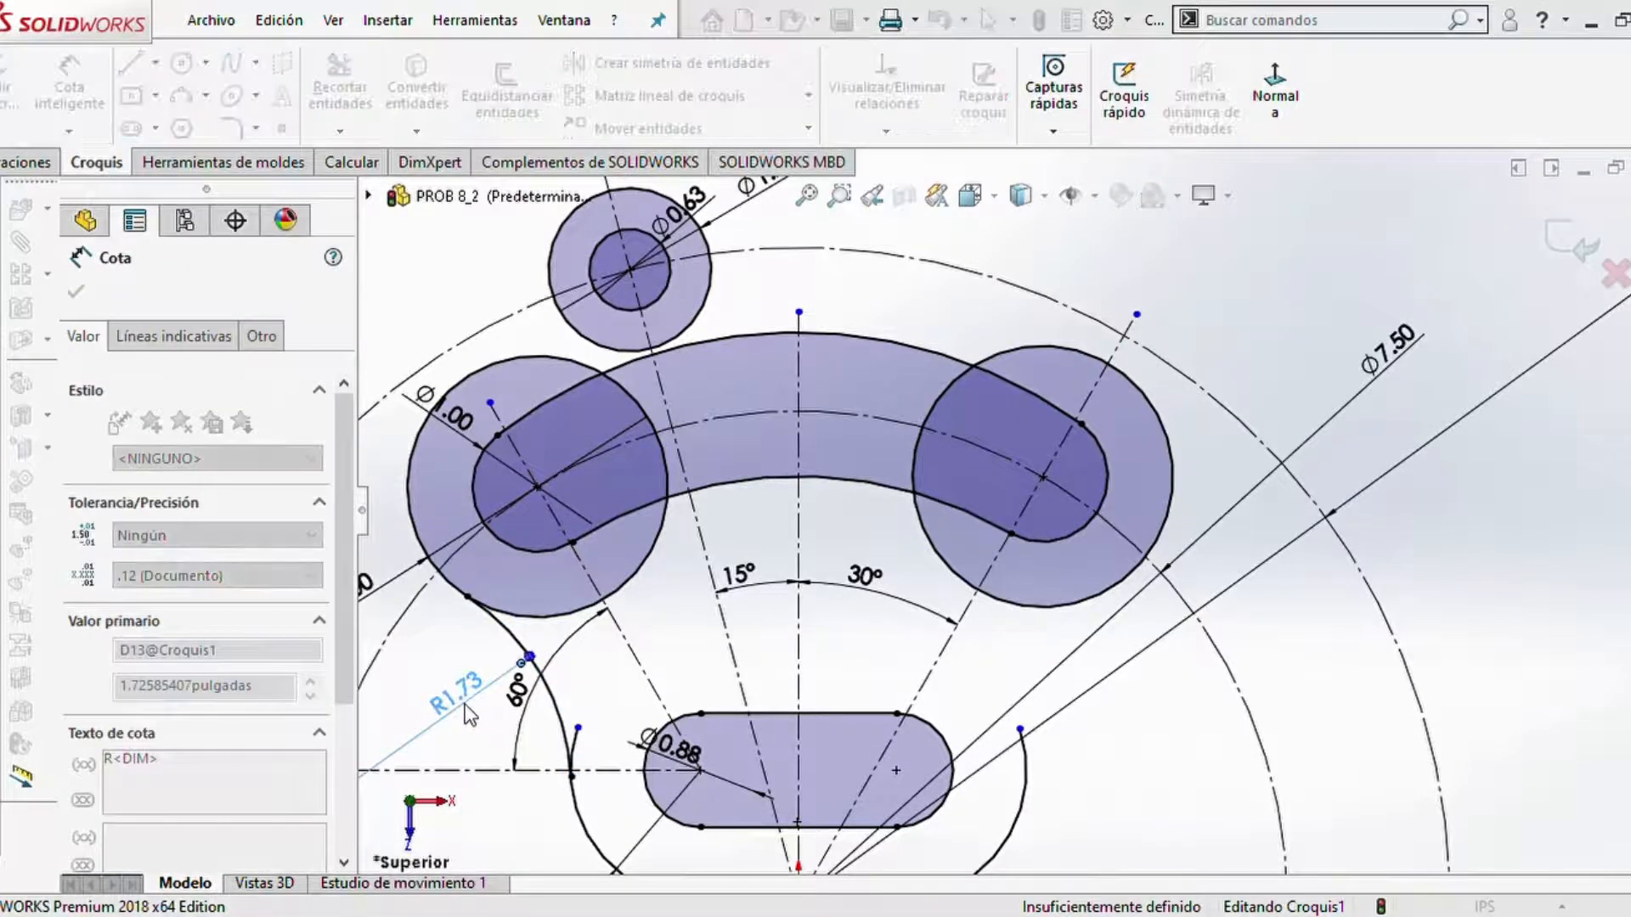
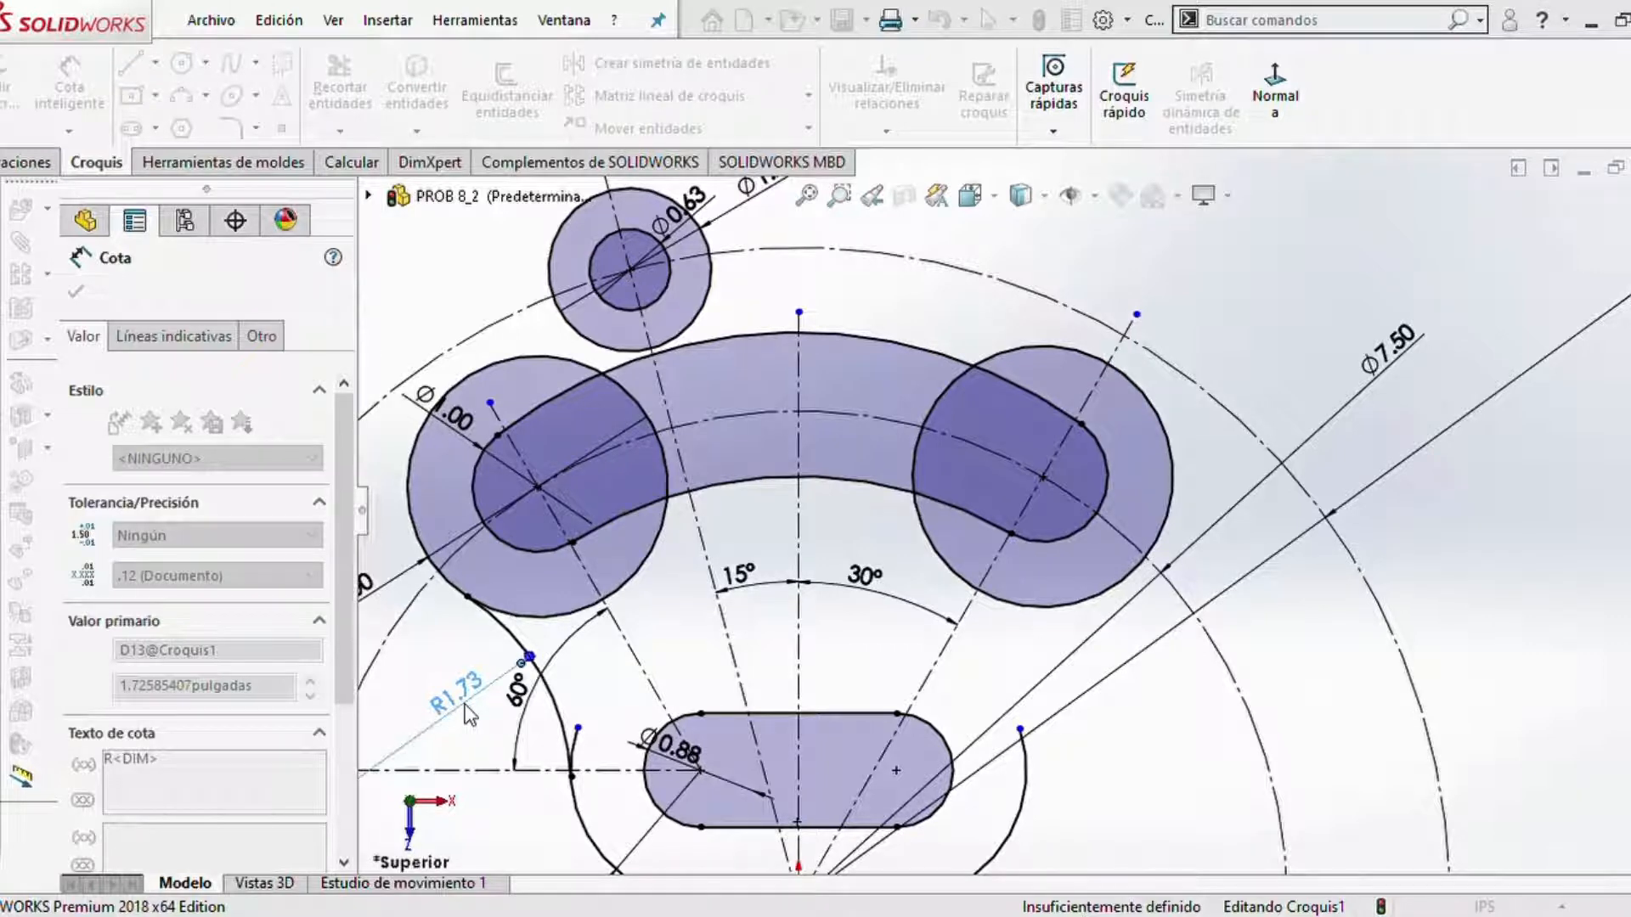
- Trim the leftover end of the left R1.00 arc beyond its tangent point with the 1.1875 in arc
scroll(585, 705, down, 2)
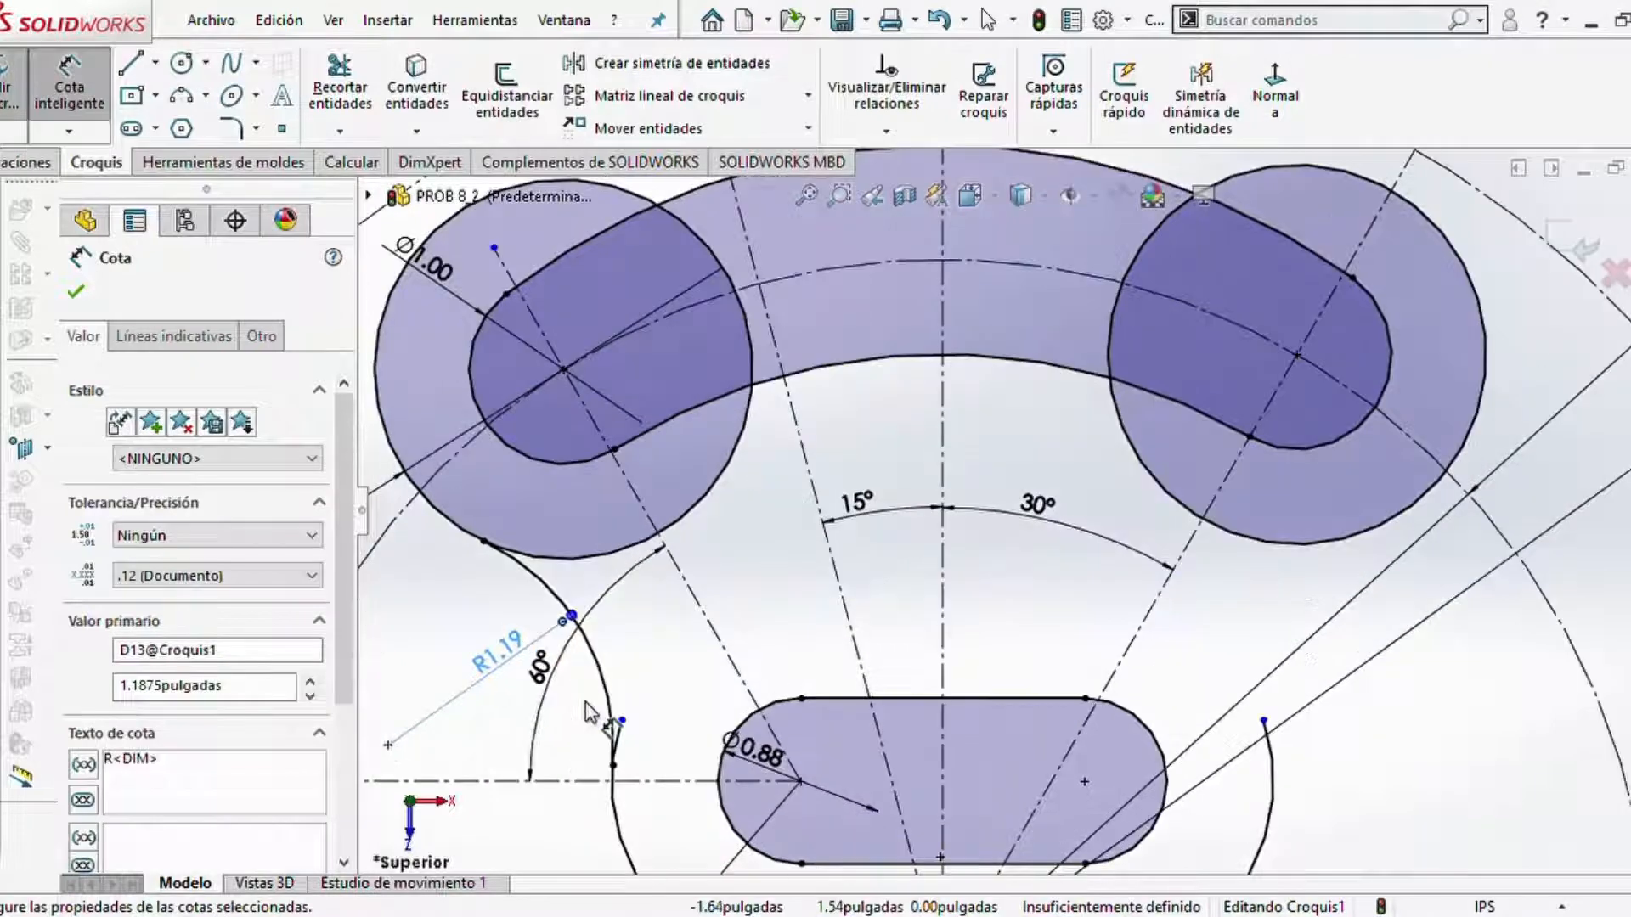
click(340, 85)
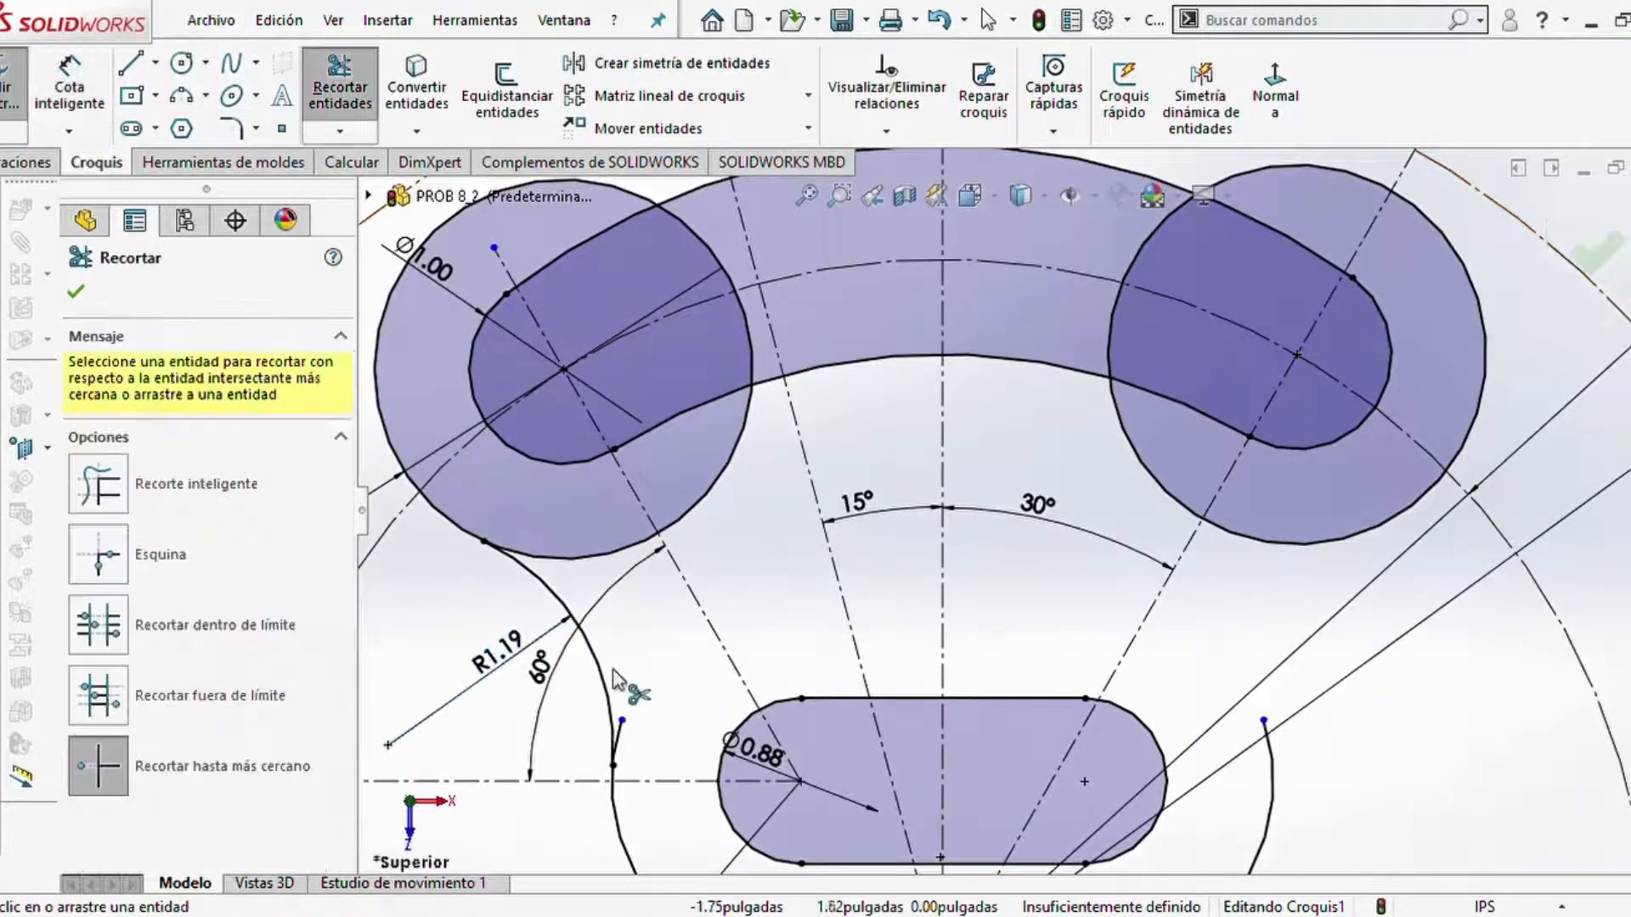
click(622, 739)
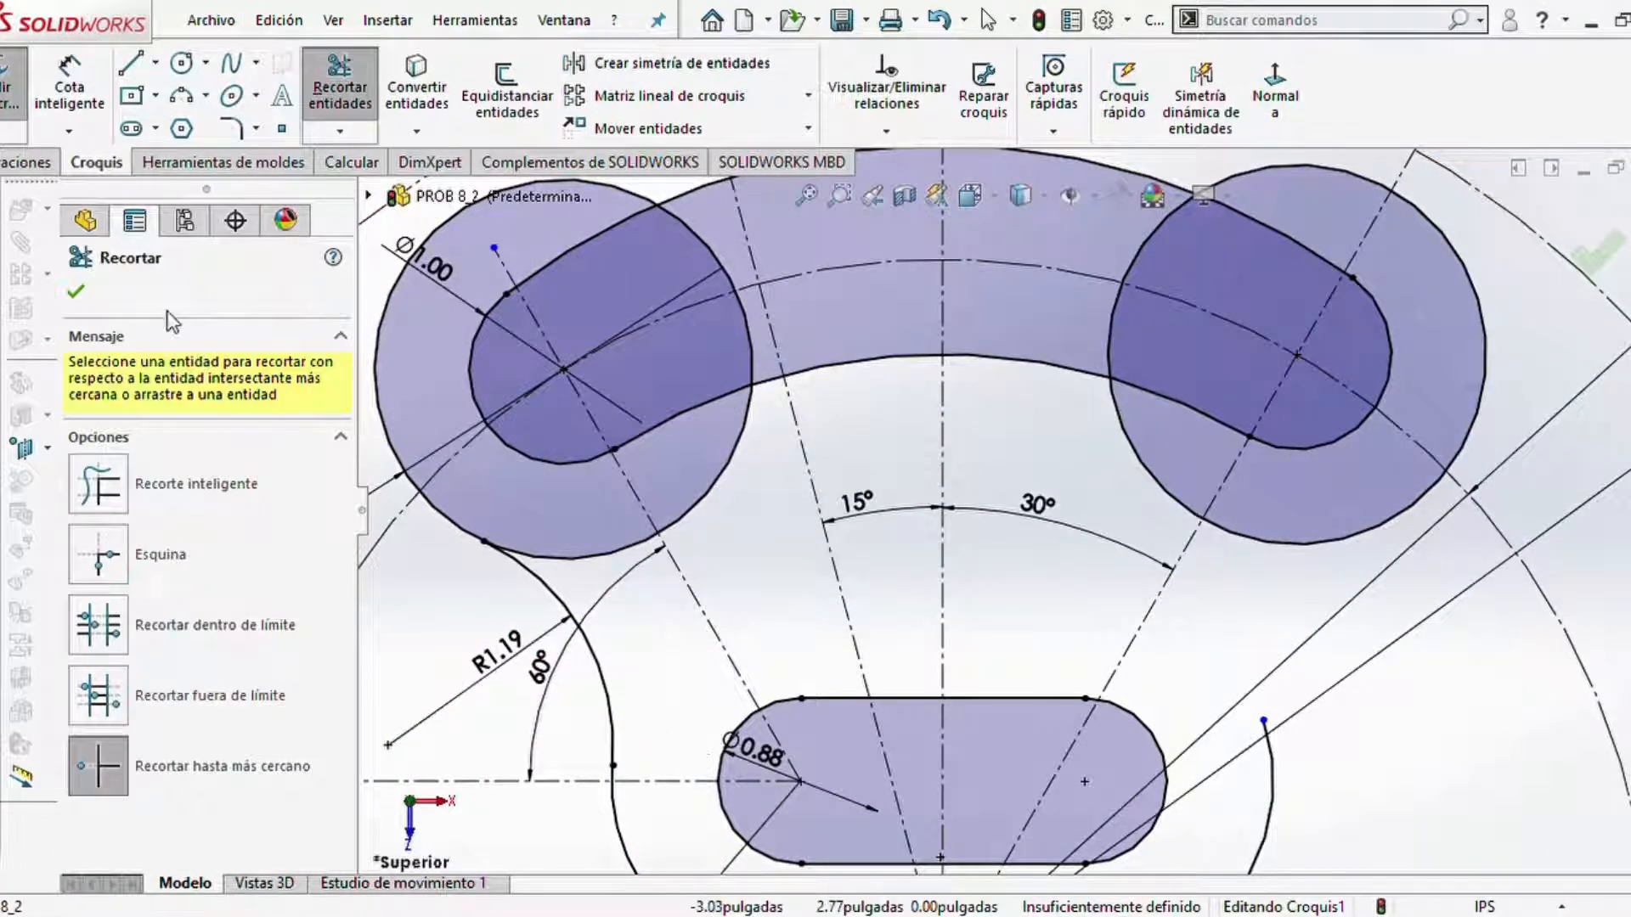
click(330, 98)
- Draw a three-point arc with a radius of about 2.9 in from the top of the left 2 in circle to the 1.25 in circle's left side
scroll(999, 628, up, 5)
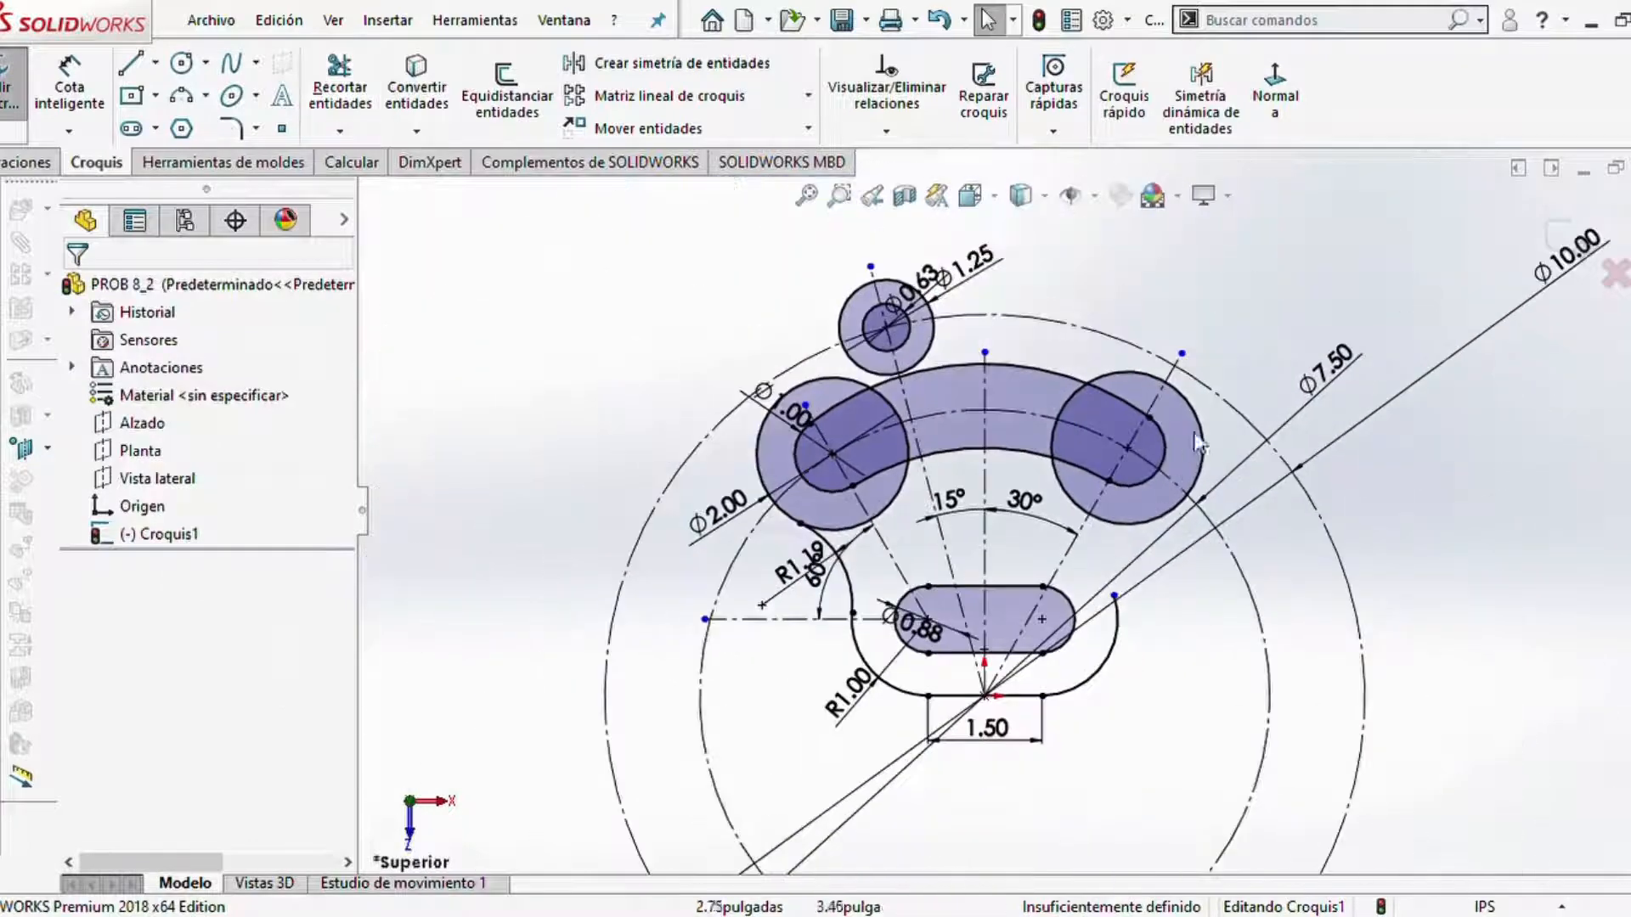
scroll(1191, 424, down, 1)
scroll(1156, 230, down, 2)
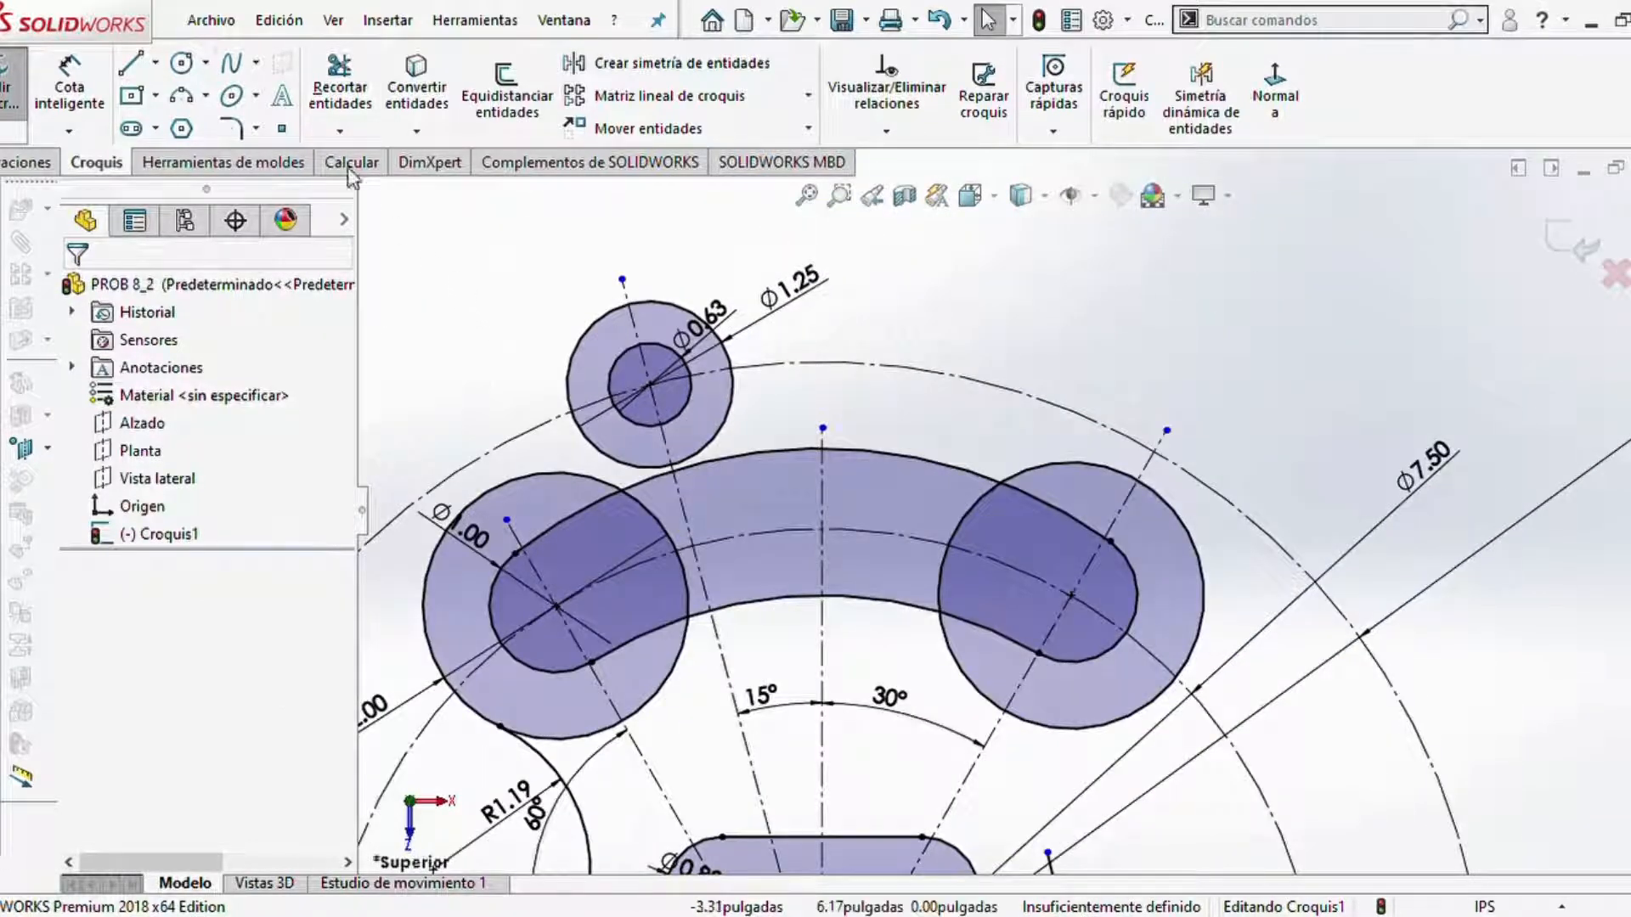
click(189, 97)
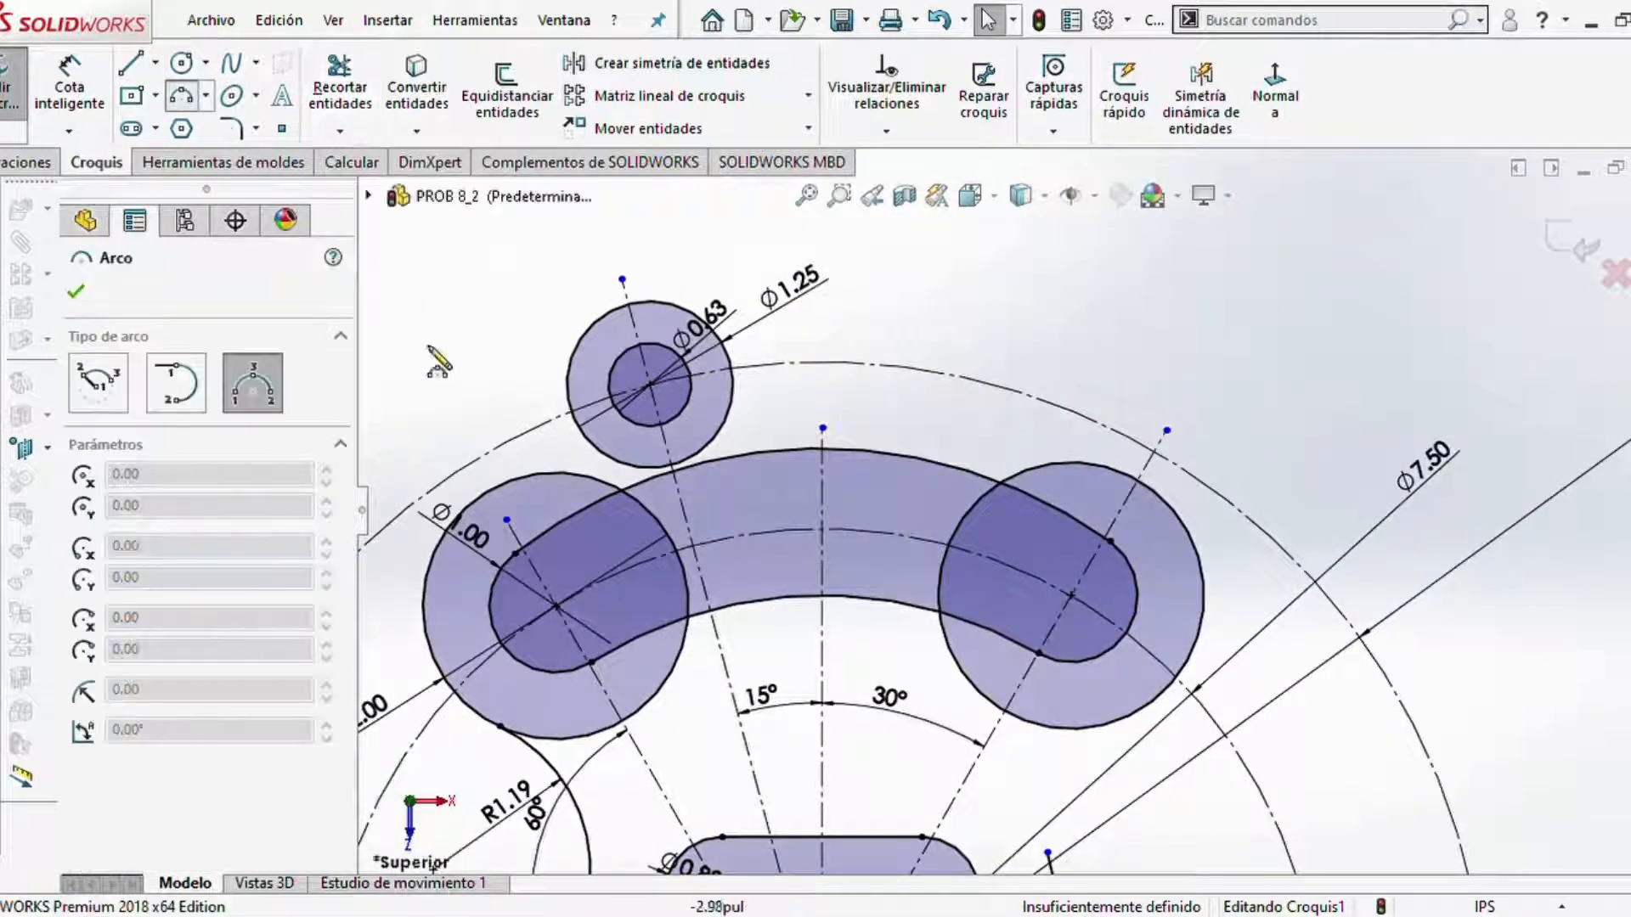
click(474, 491)
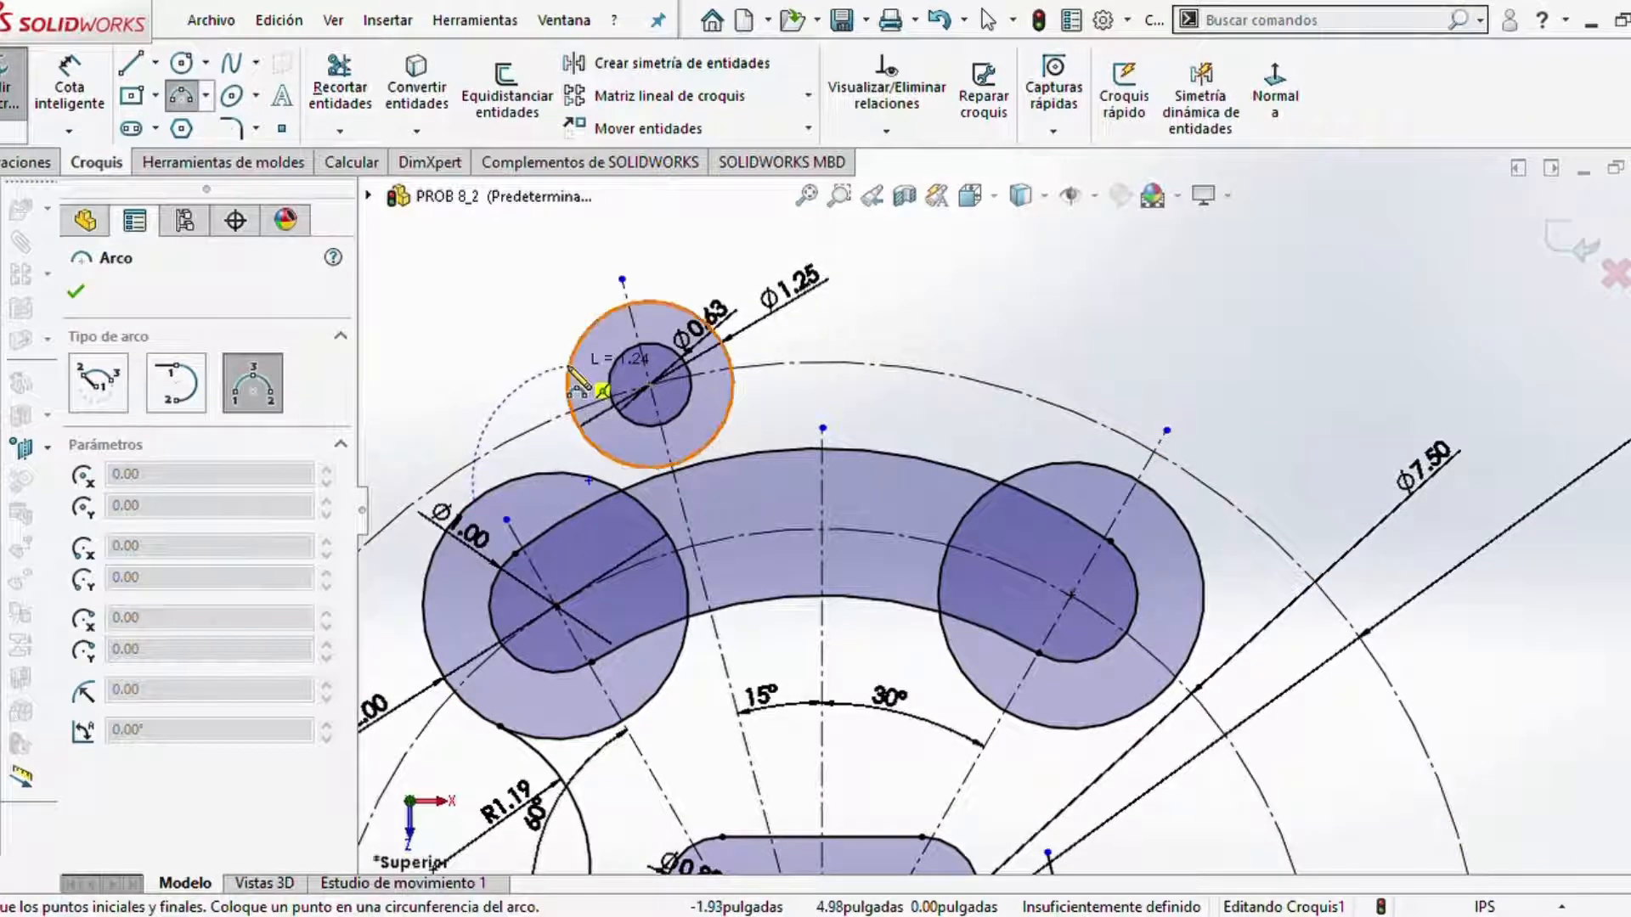
click(569, 362)
click(541, 429)
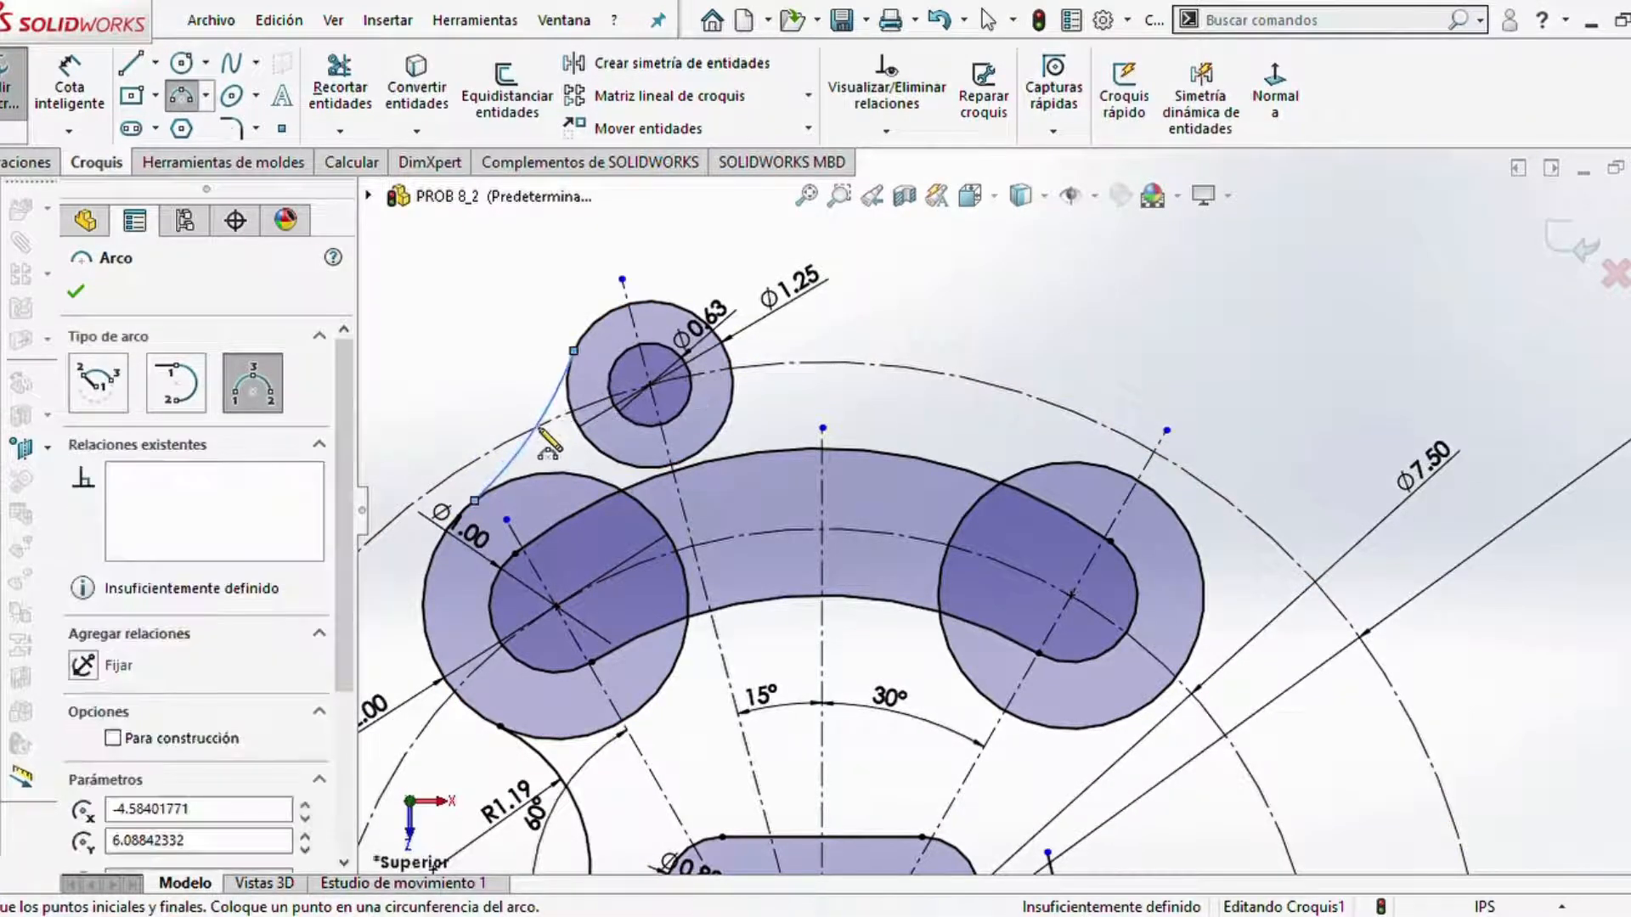
key(Escape)
- Make the upper connecting arc tangent to both the left 2 in circle and the 1.25 in circle
click(515, 476)
ctrl+click(502, 465)
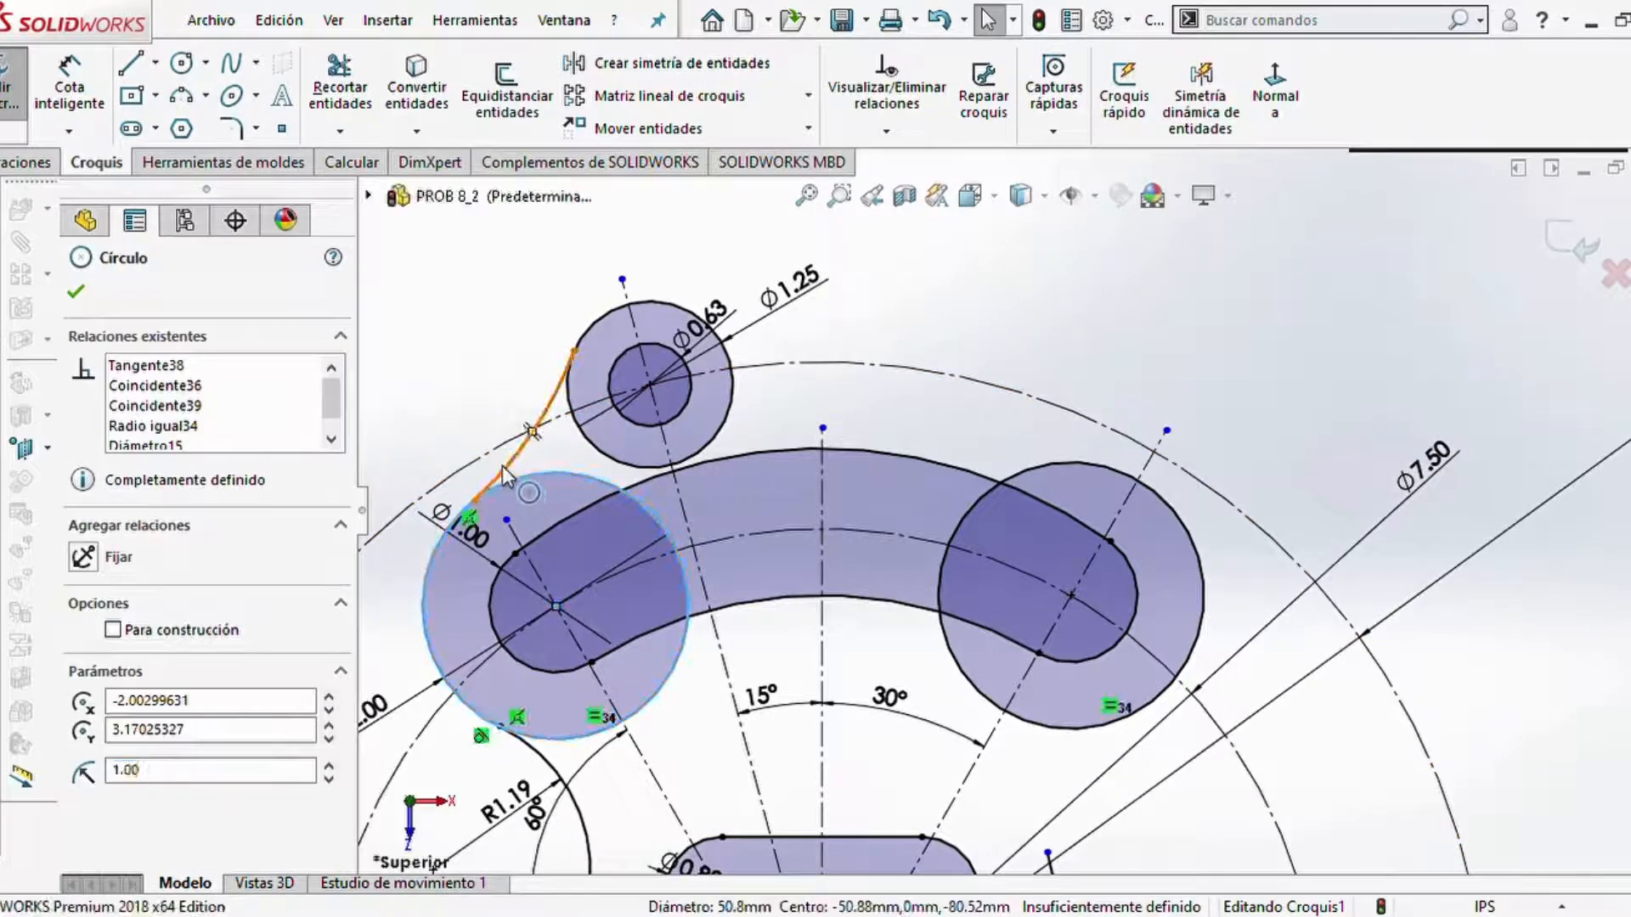
click(85, 731)
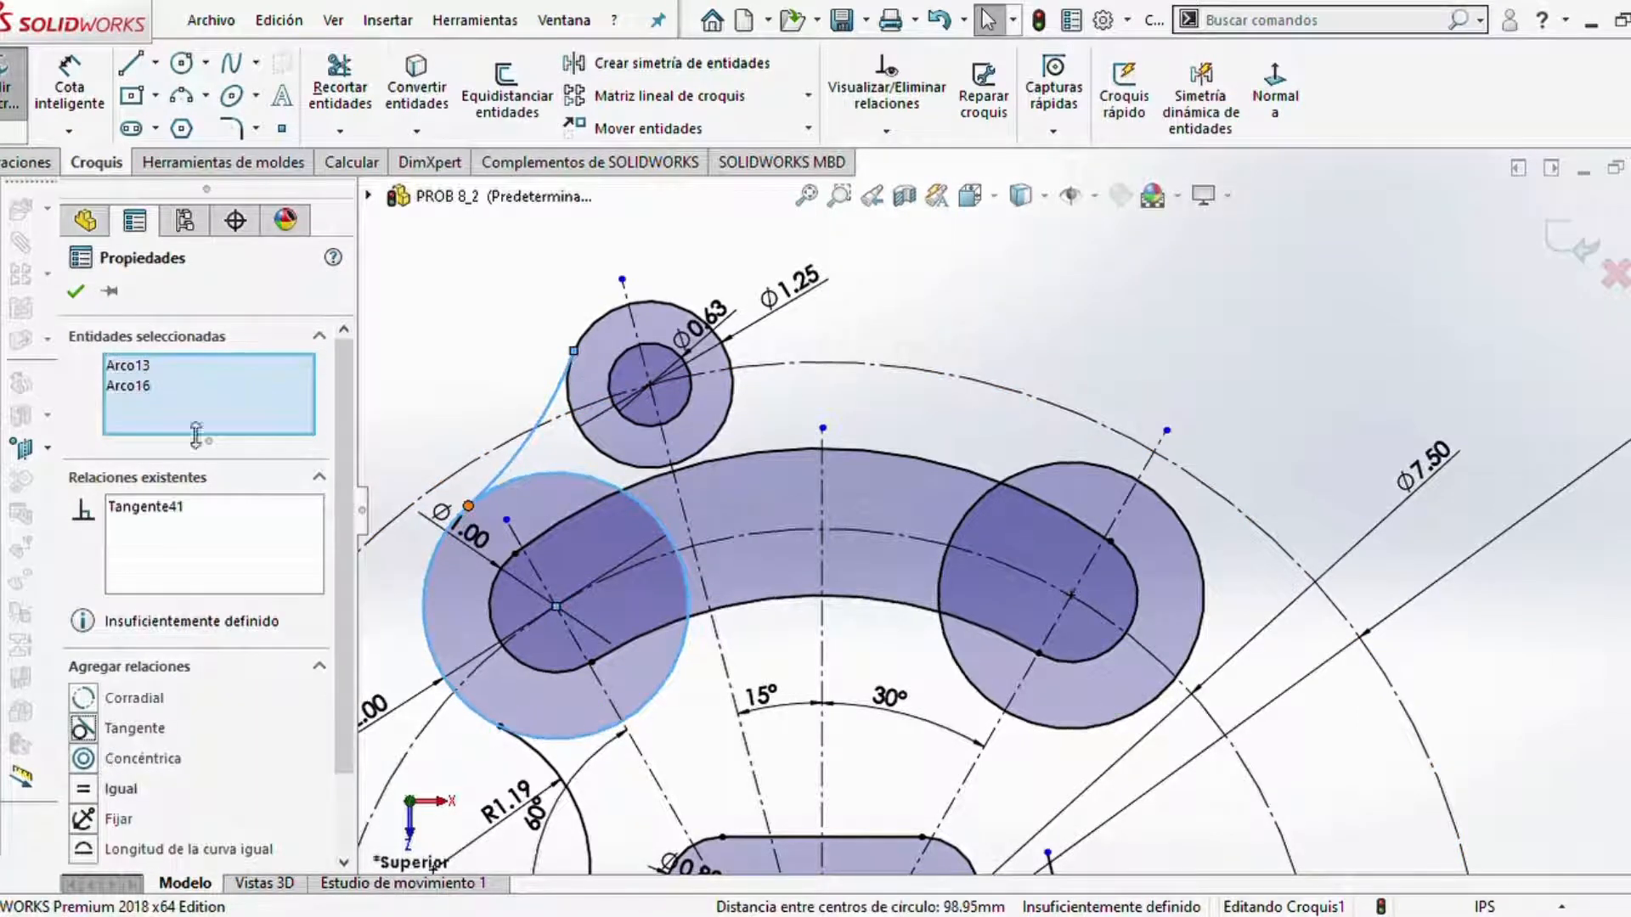
click(79, 292)
click(594, 325)
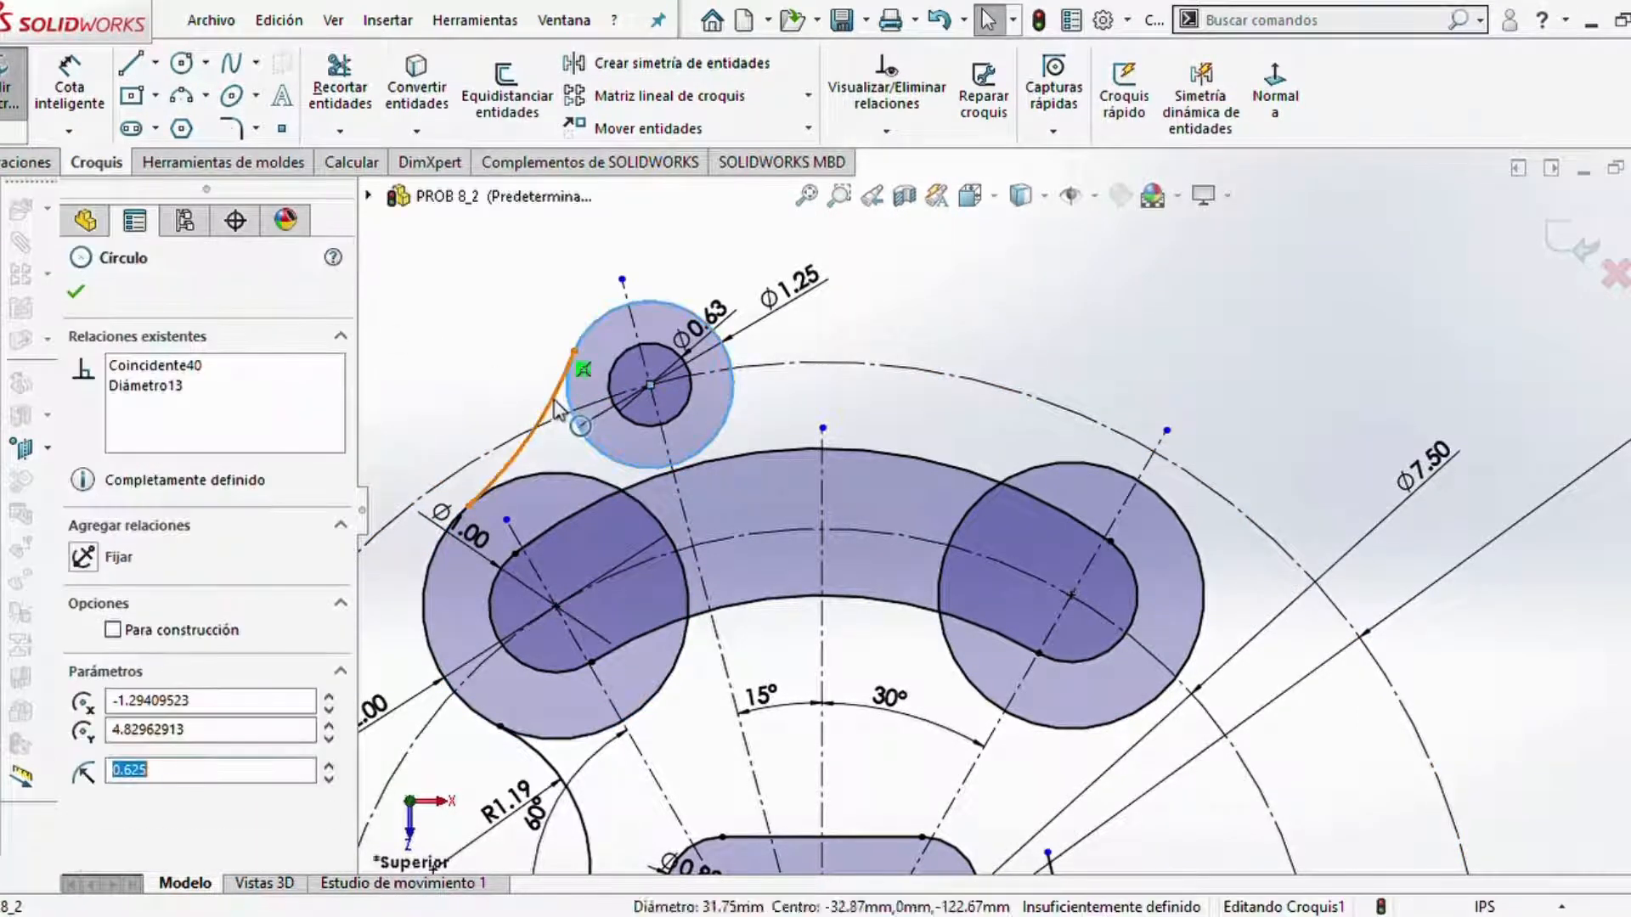
ctrl+click(552, 403)
click(85, 730)
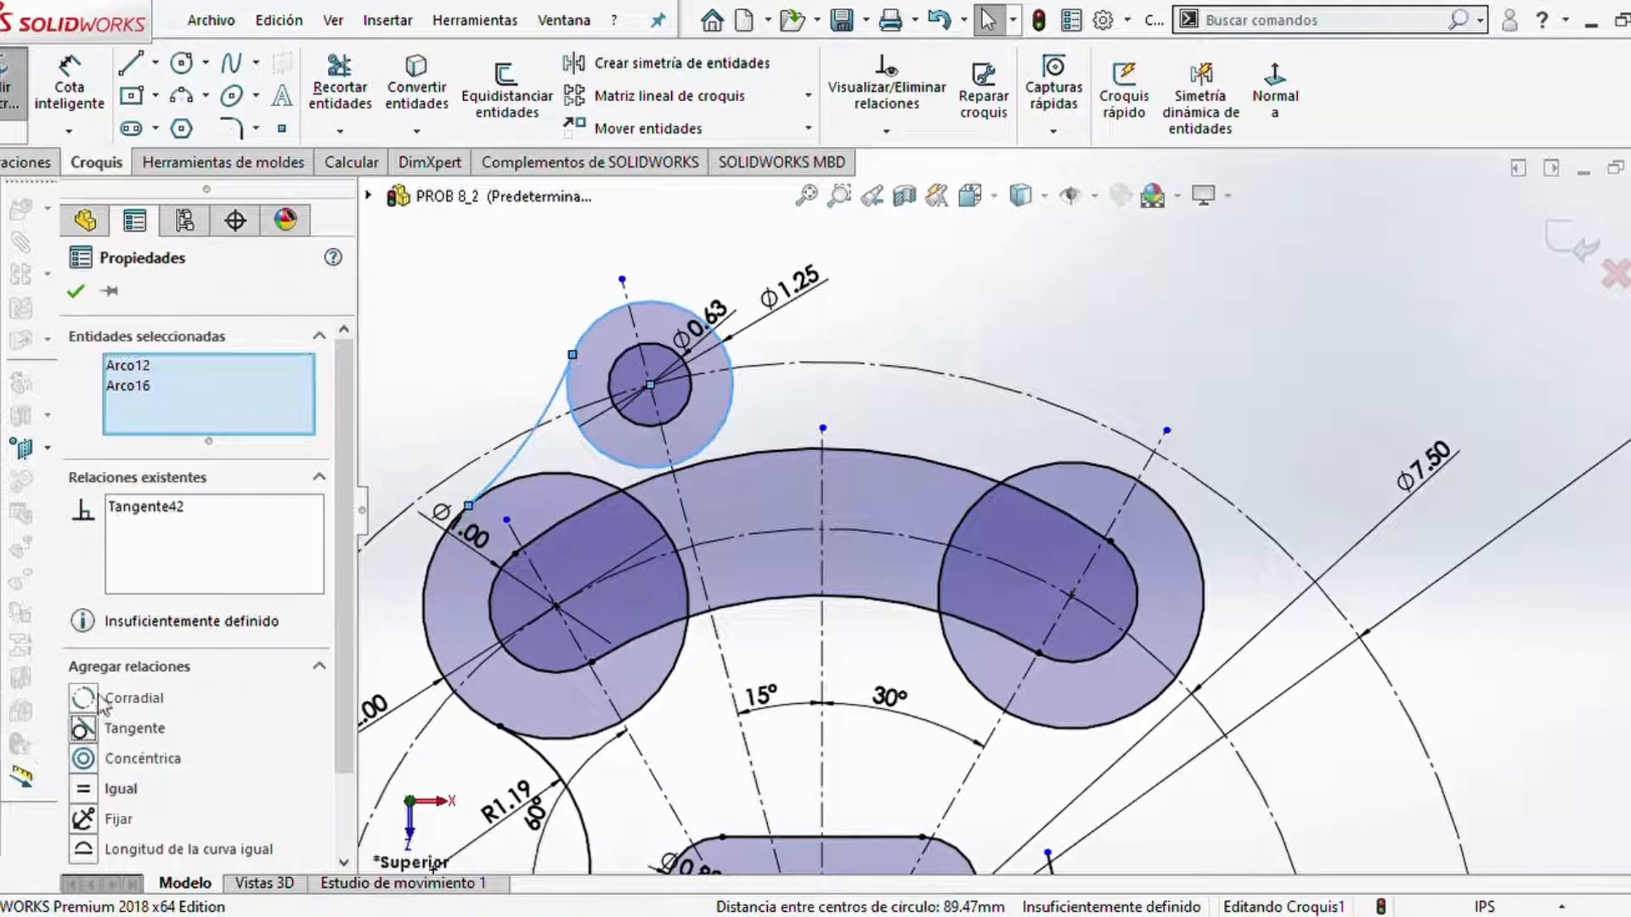
click(76, 291)
- Dimension the radius of the arc joining the left 2 in circle and the 1.25 in circle as 0.875 in
click(70, 90)
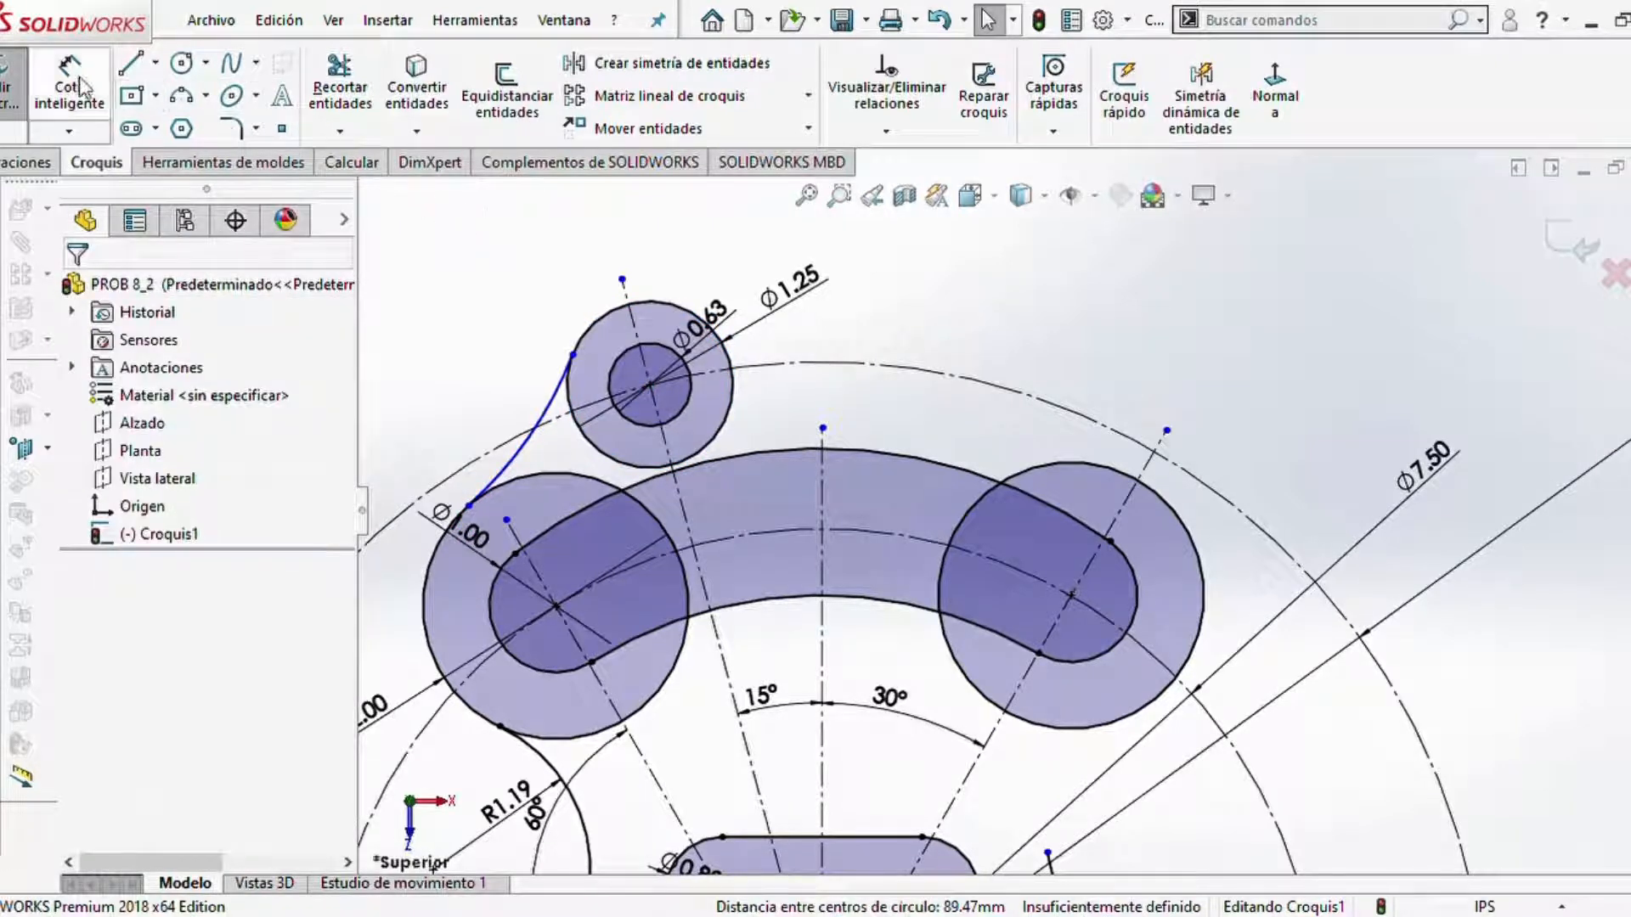
click(522, 443)
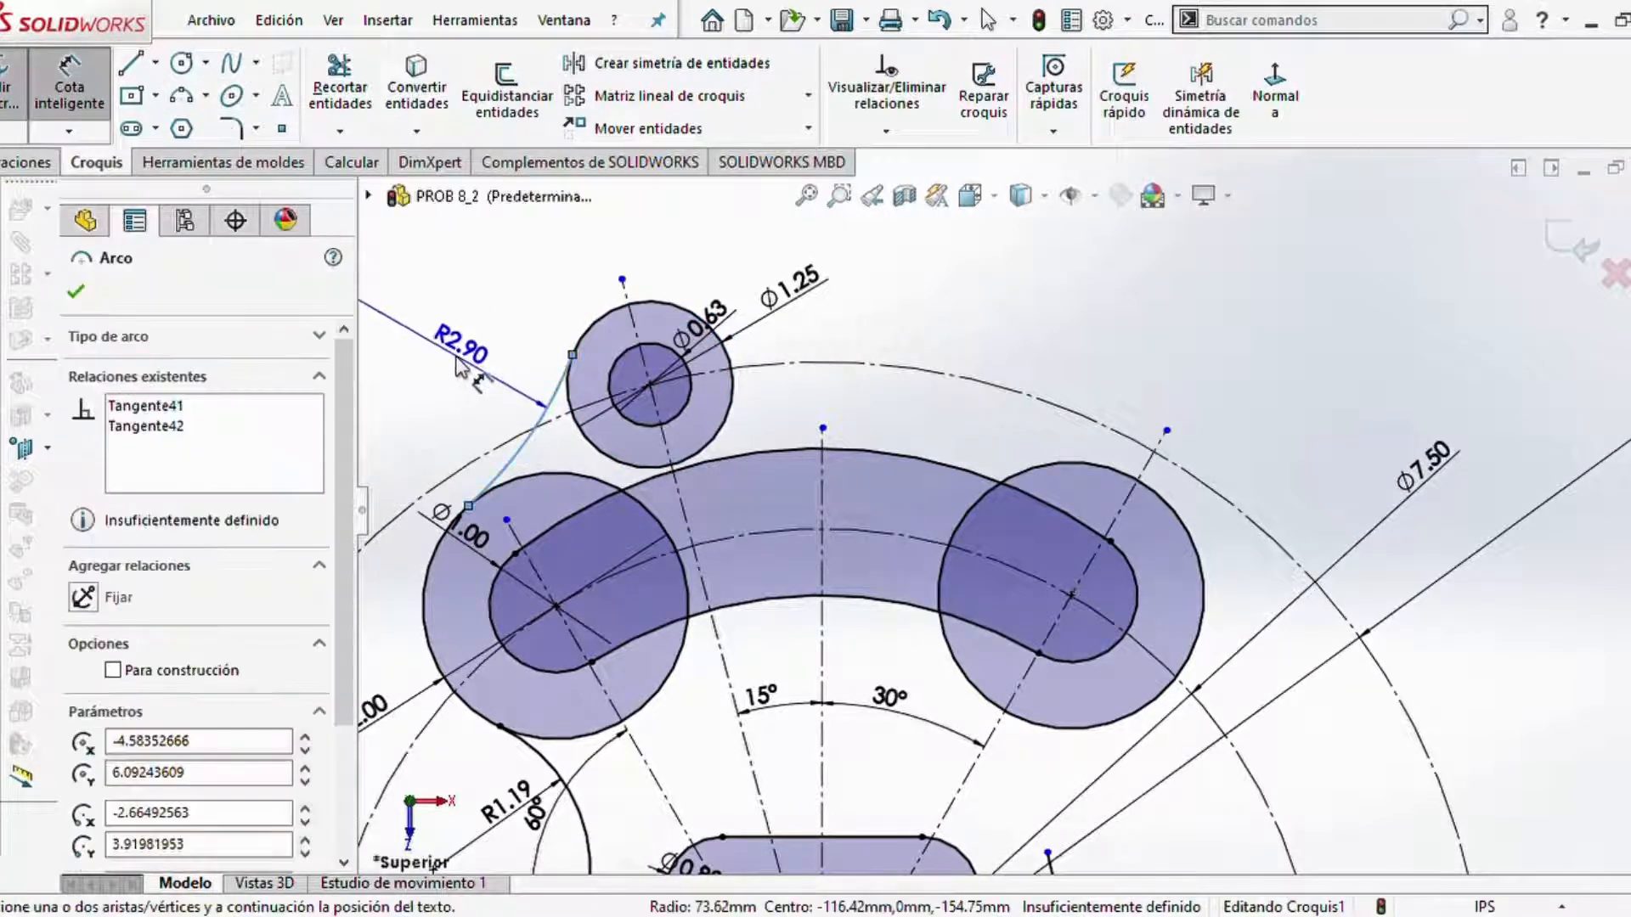
click(459, 366)
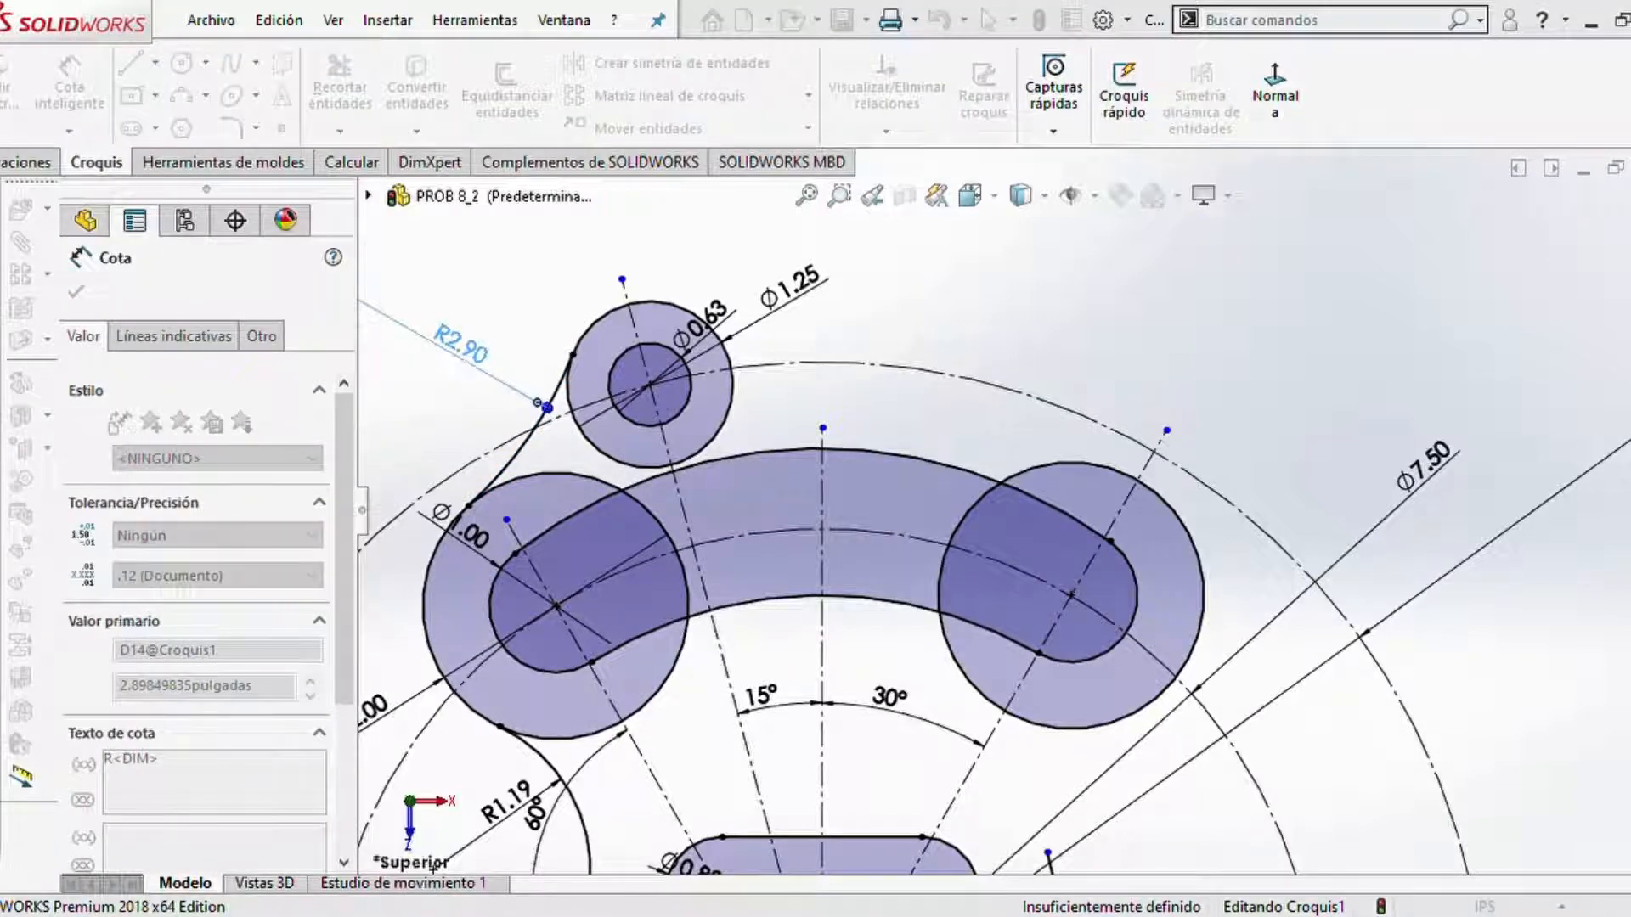
key(Return)
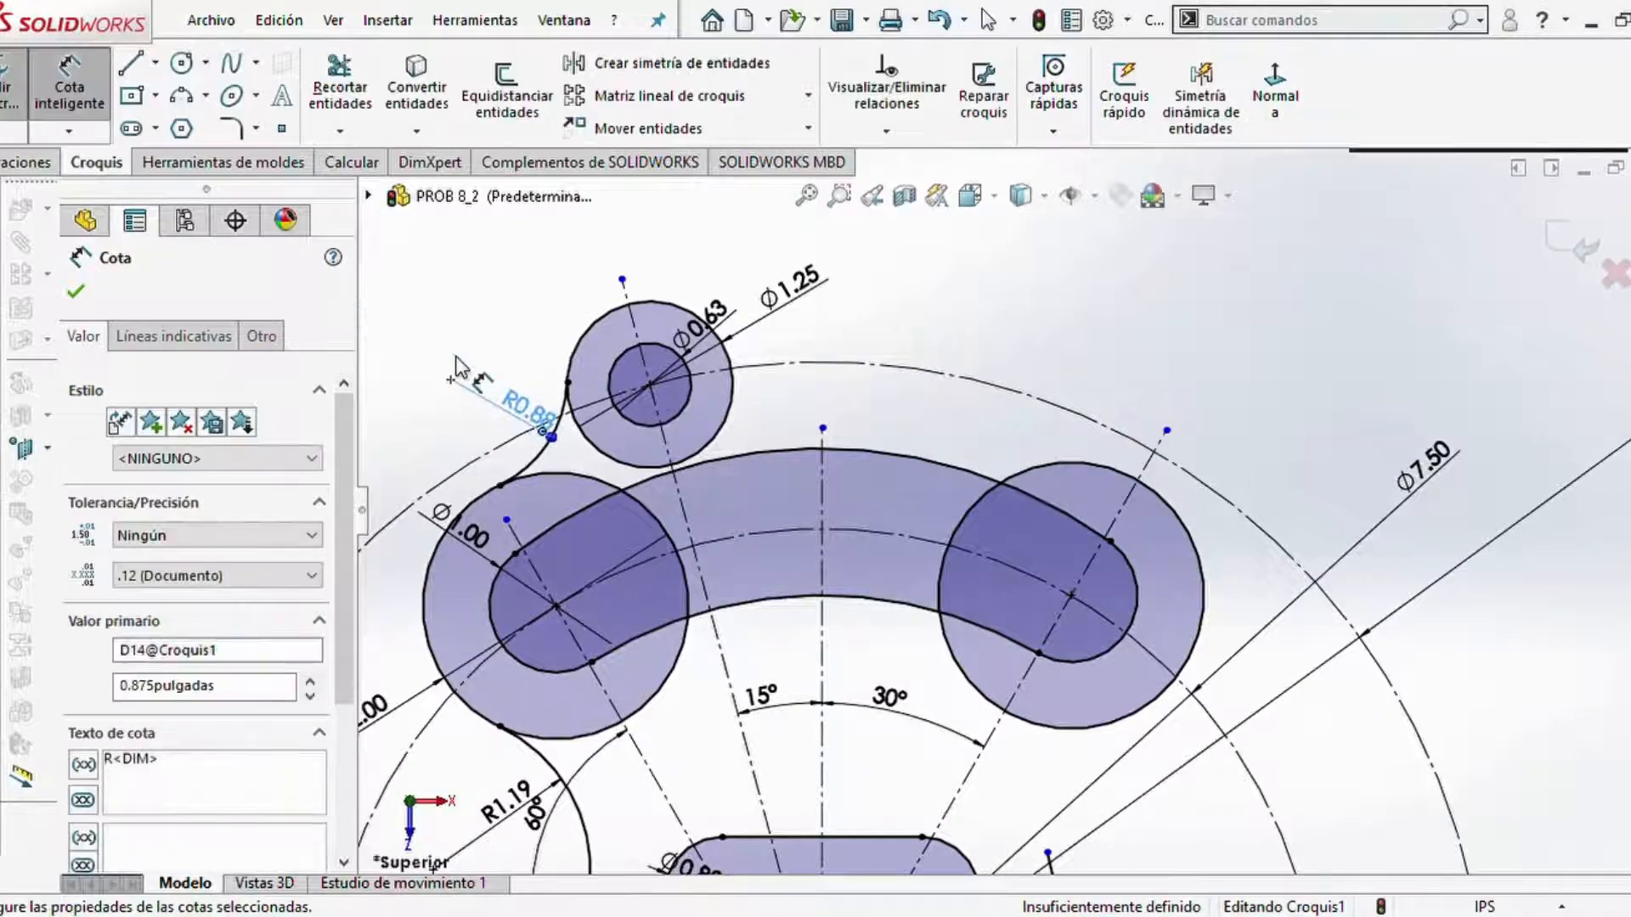
- Draw a straight line about 2.51 in long from the right 2 in circle's outer side, tangent to the lower-right R1.00 arc
scroll(615, 407, up, 4)
scroll(884, 478, down, 7)
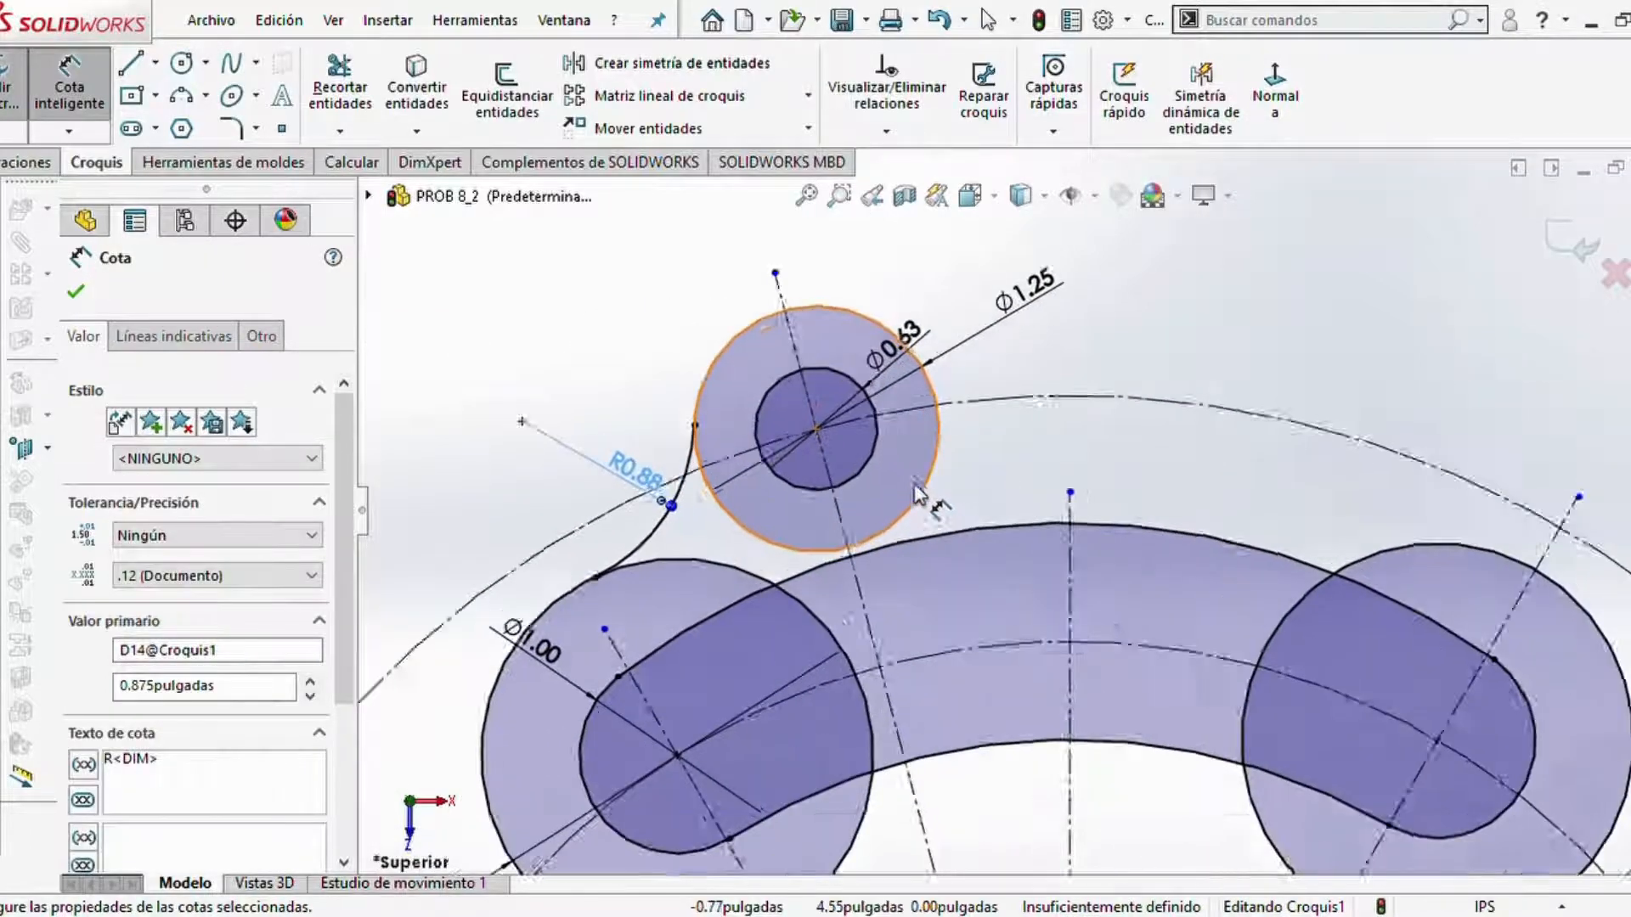
scroll(1038, 614, up, 5)
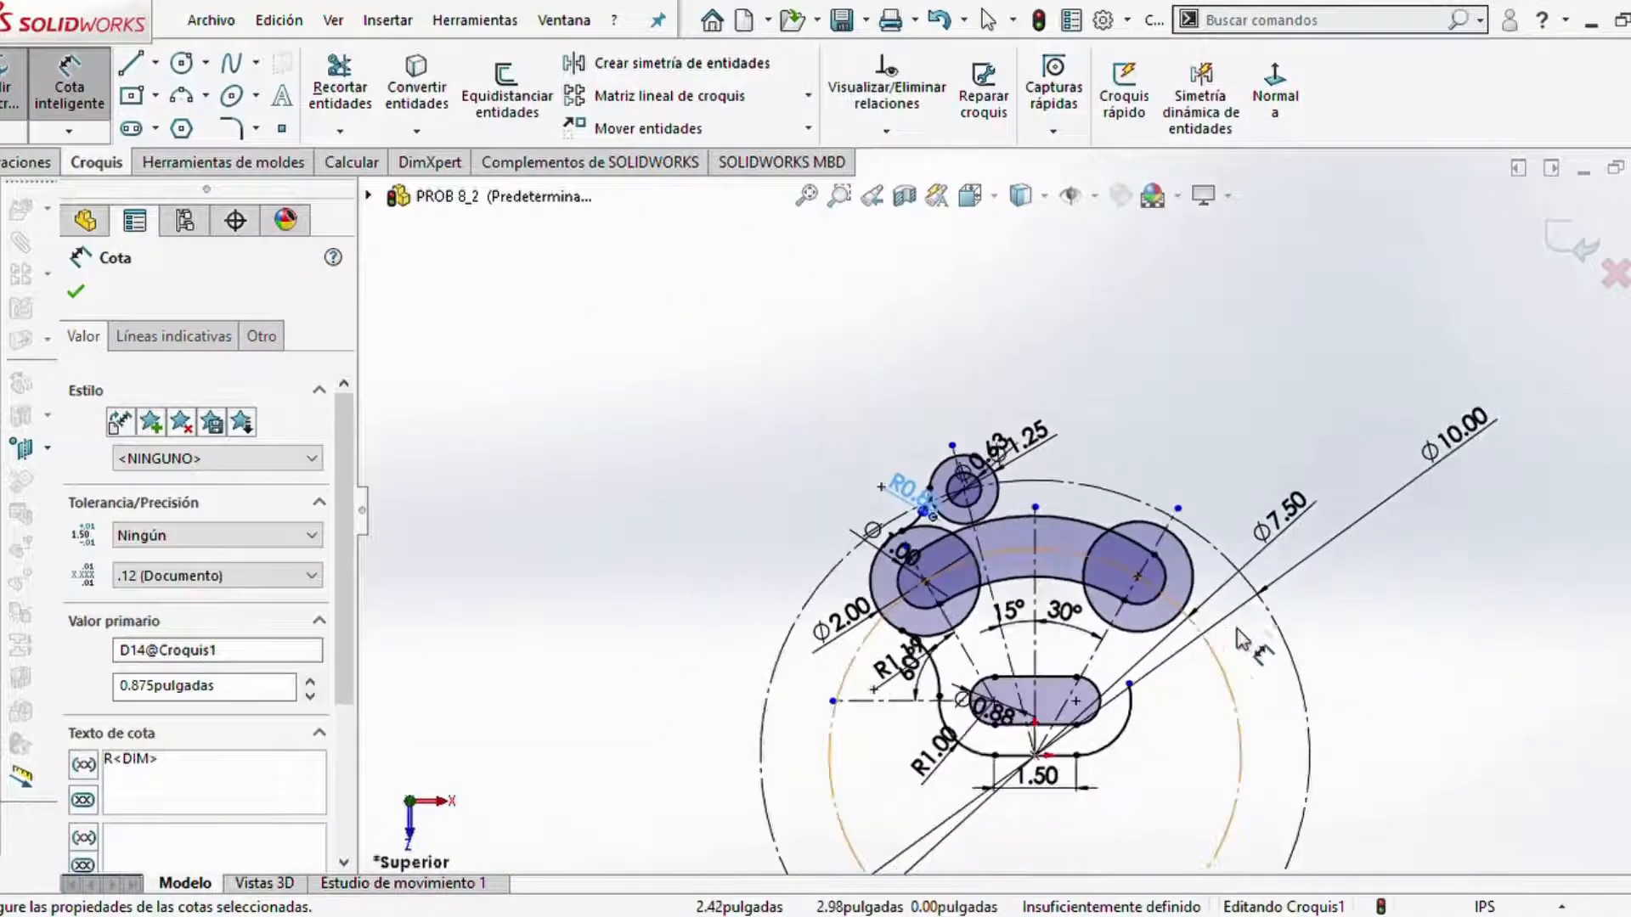
scroll(986, 544, down, 5)
scroll(985, 544, up, 4)
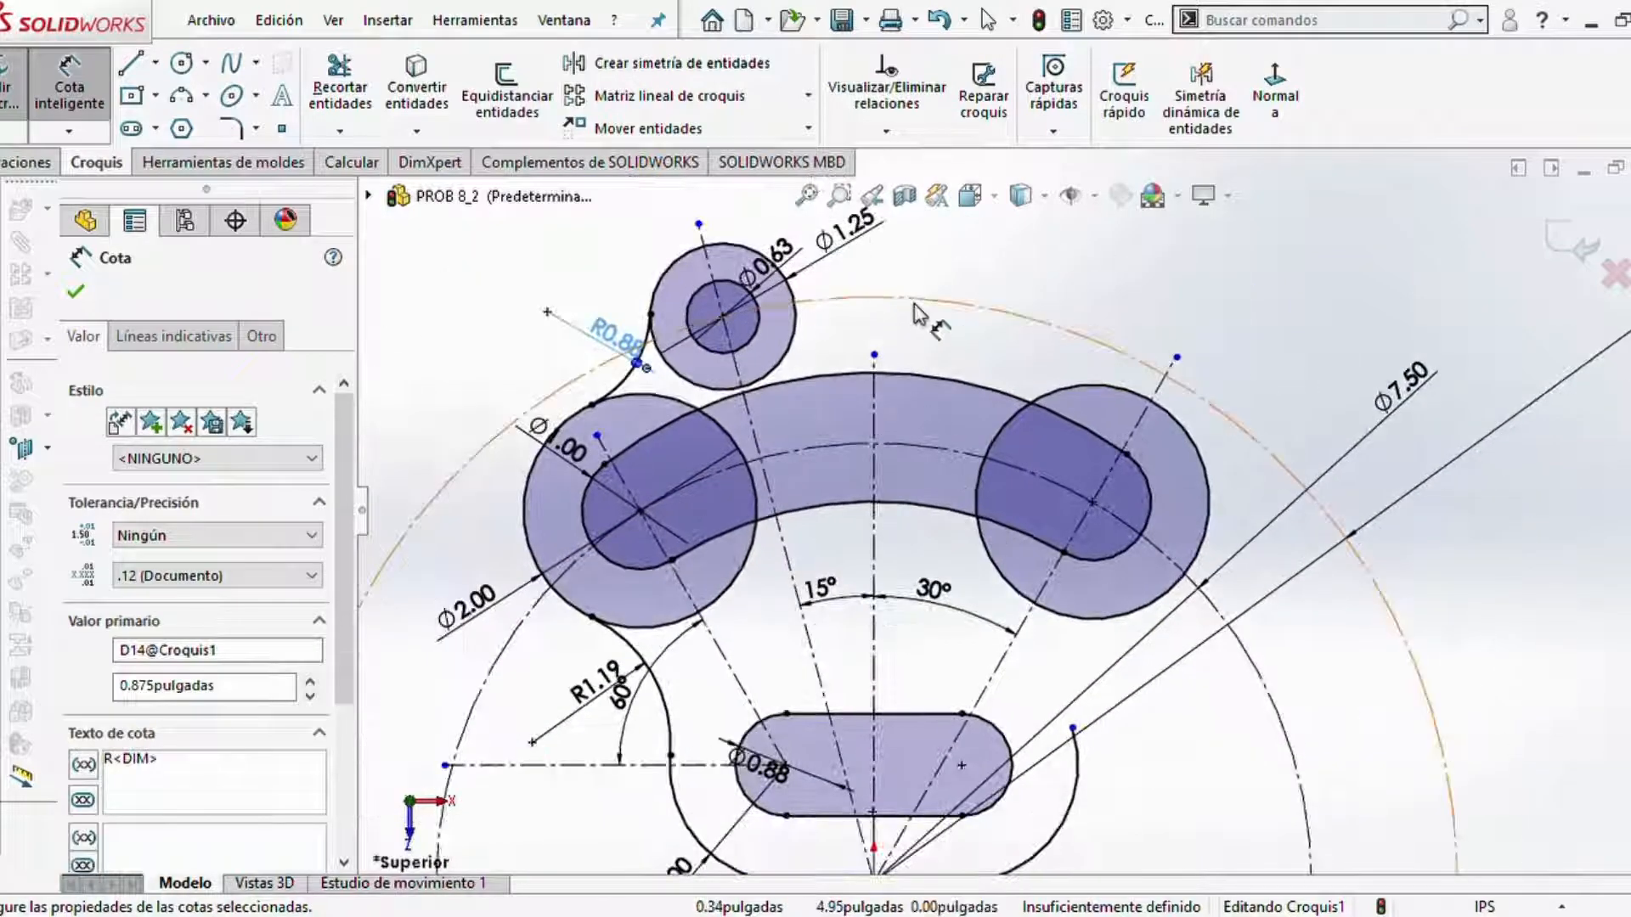
scroll(920, 306, down, 2)
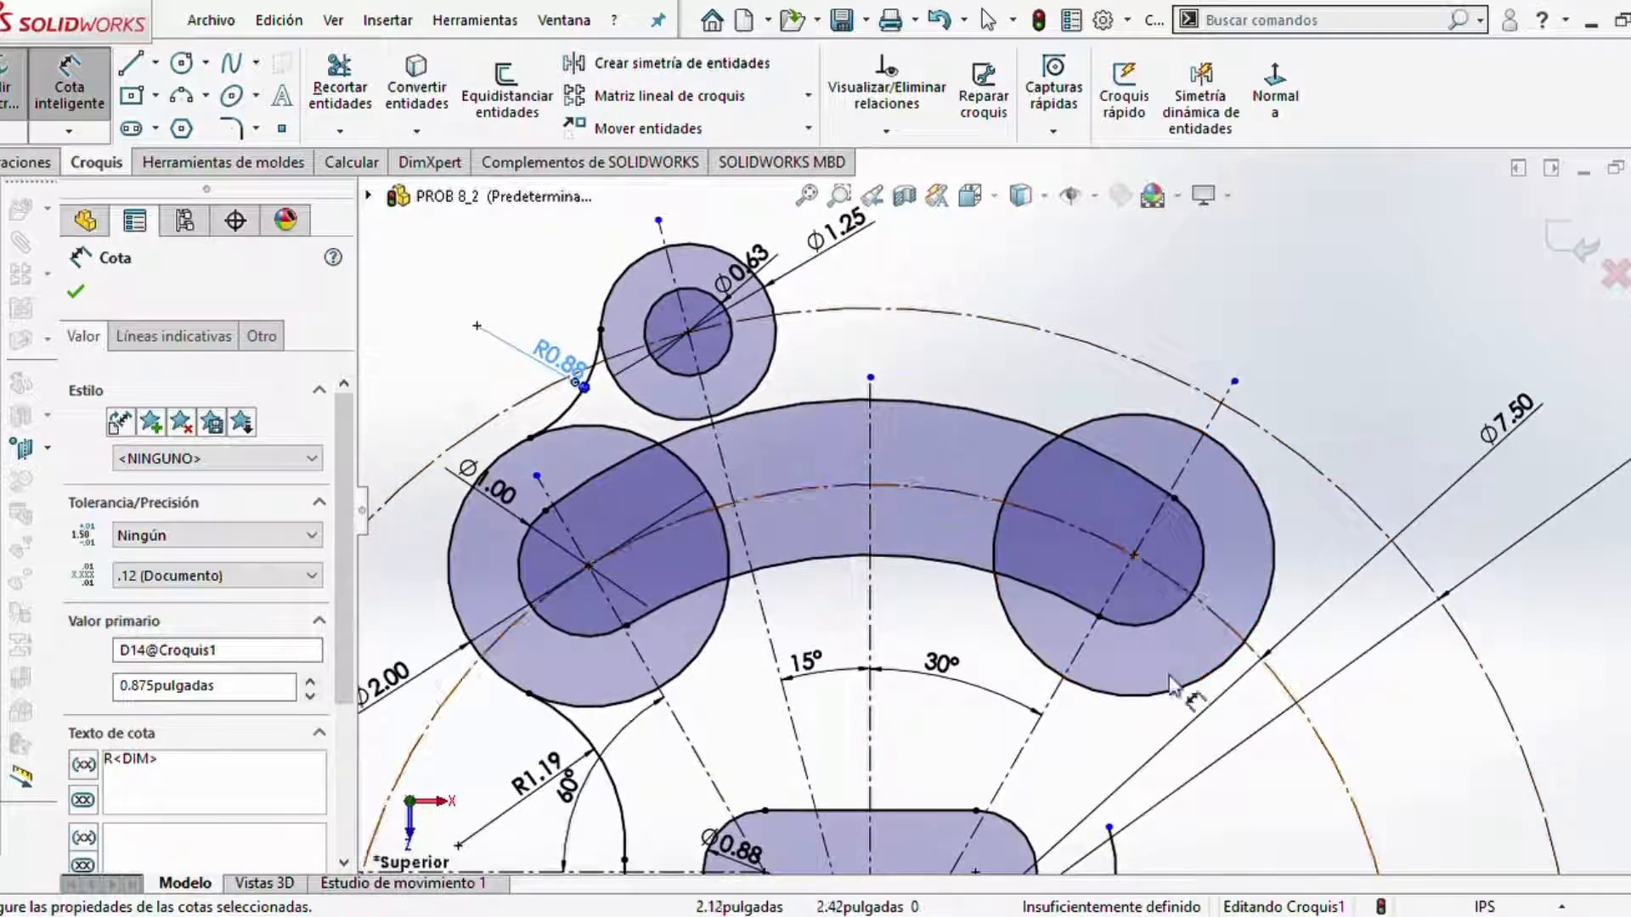
scroll(1096, 697, up, 4)
scroll(1095, 697, down, 2)
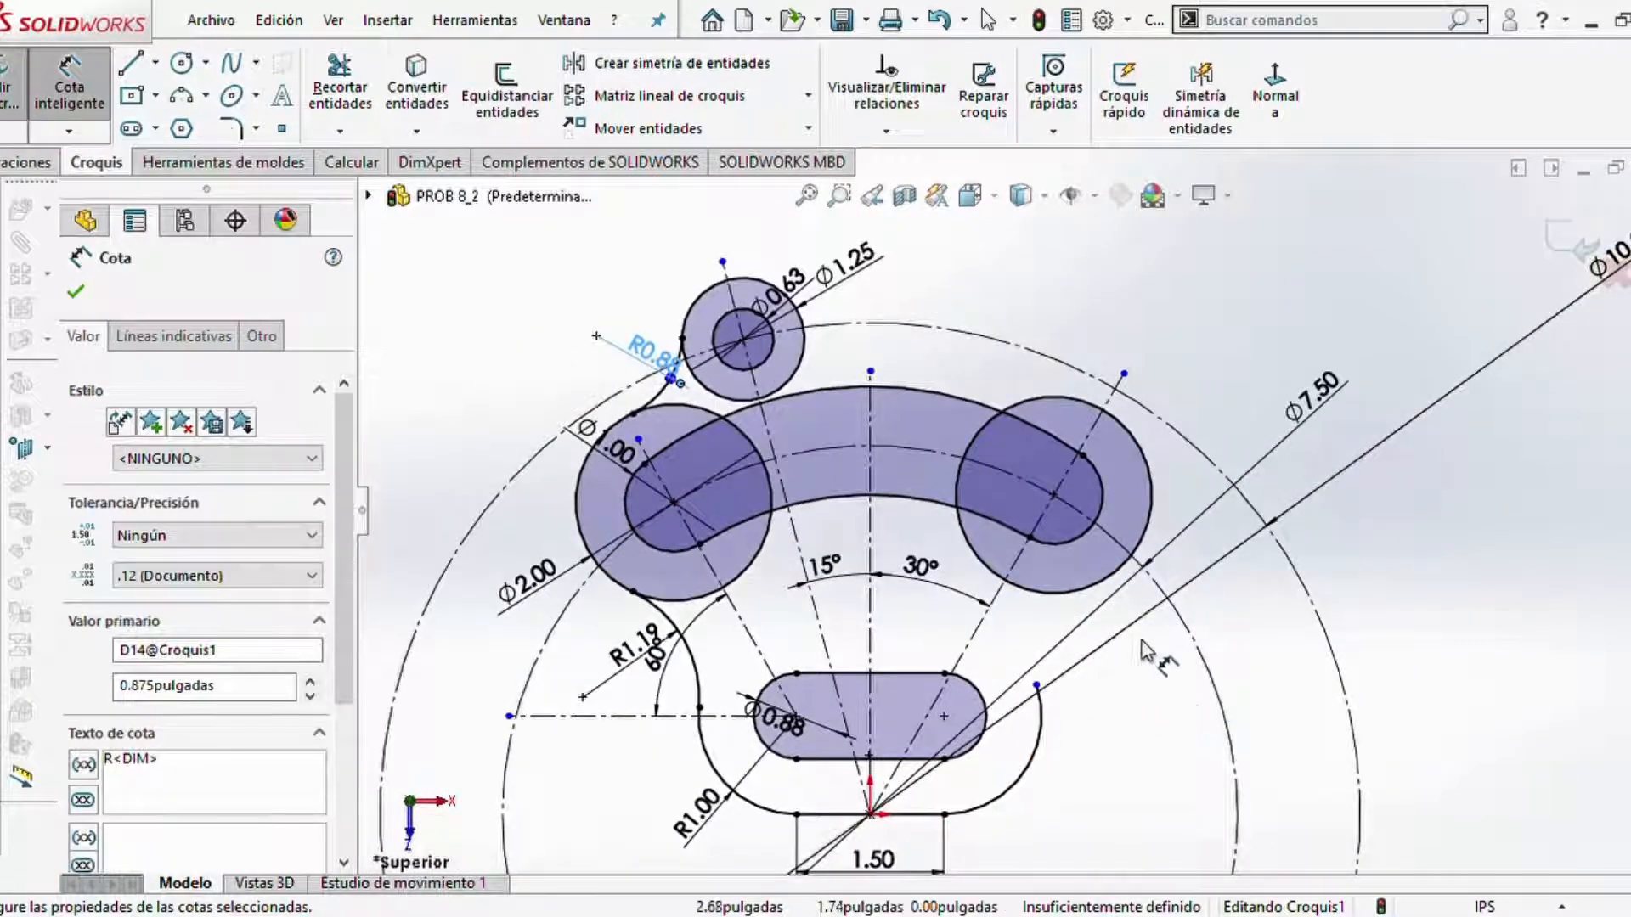
click(142, 66)
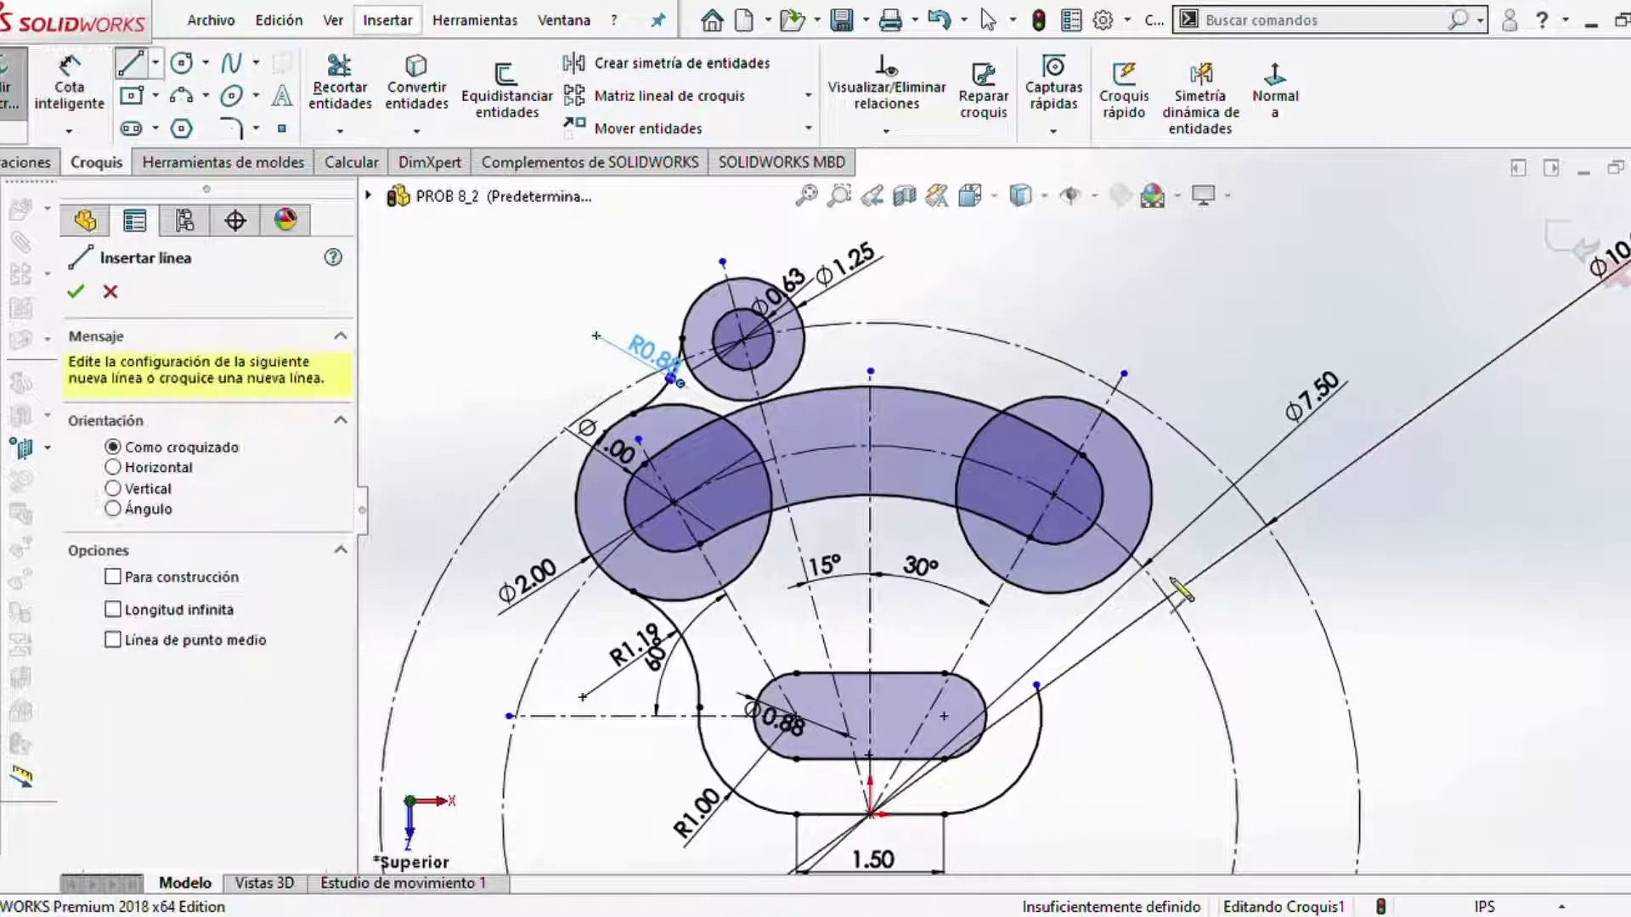
click(1143, 548)
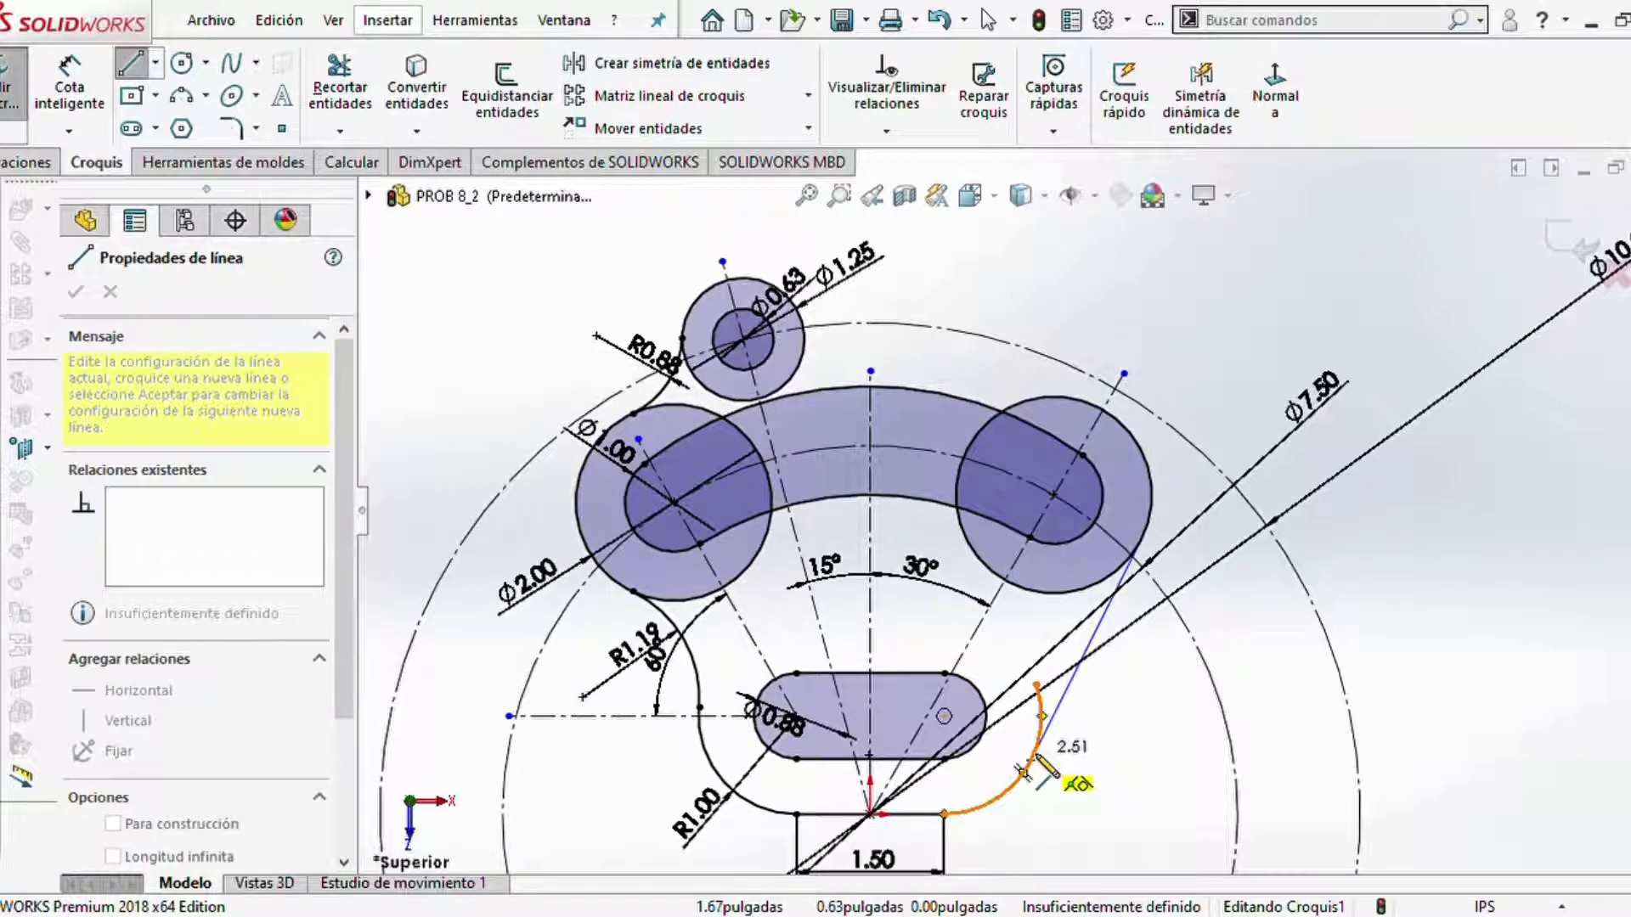
click(1034, 761)
key(Escape)
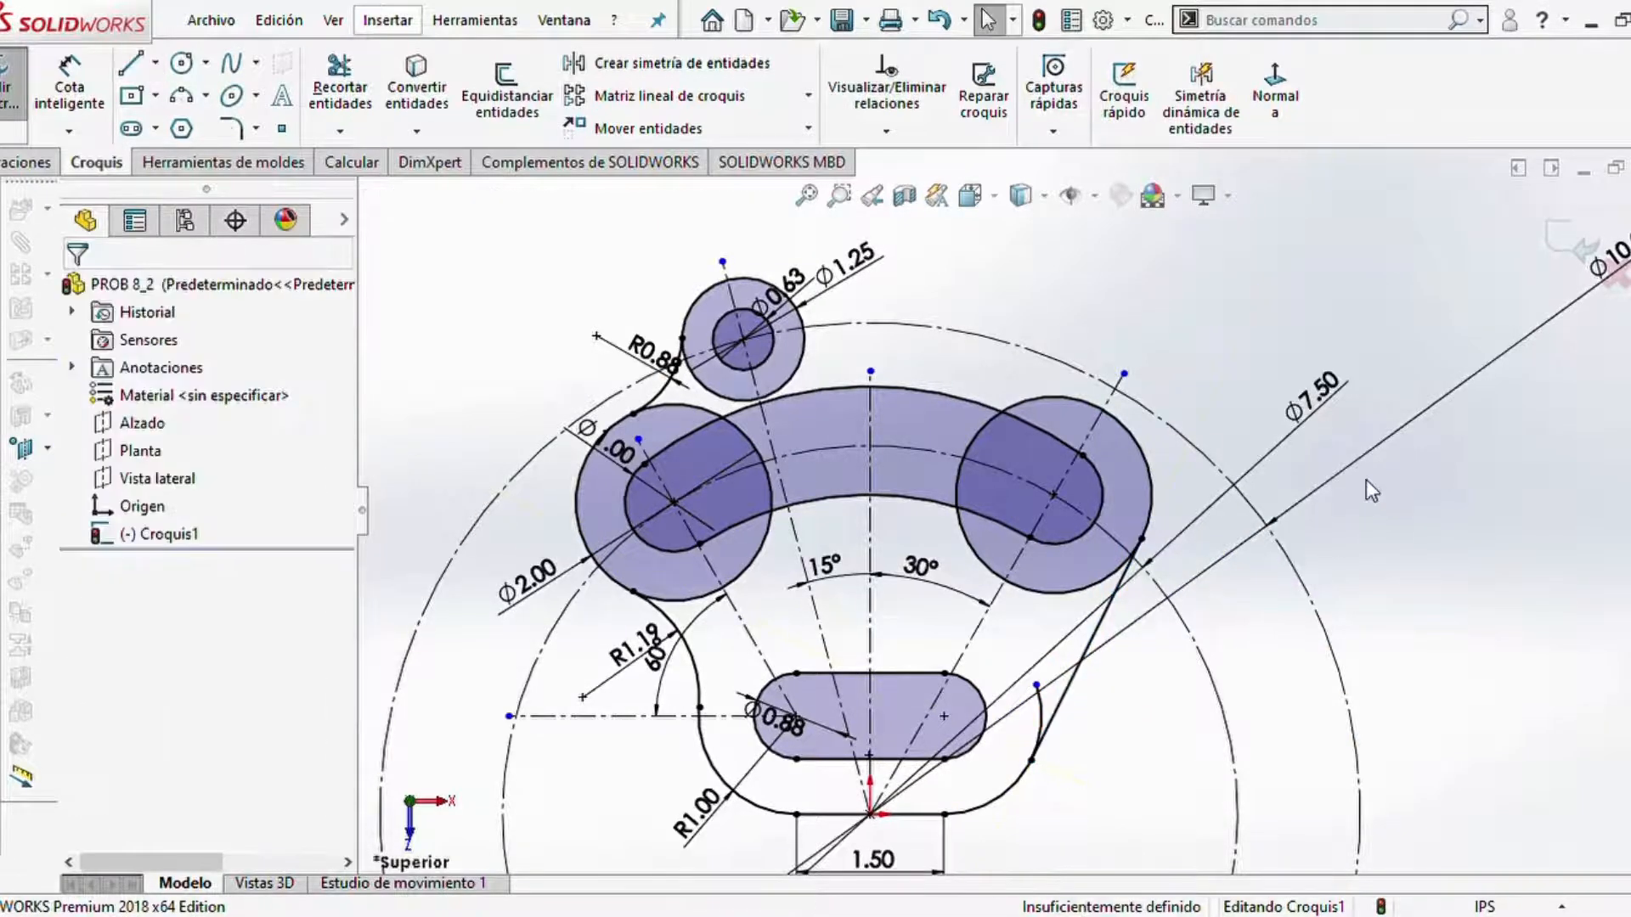
- Trim the leftover end of the right R1.00 arc beyond its tangent point with the straight line
click(1149, 497)
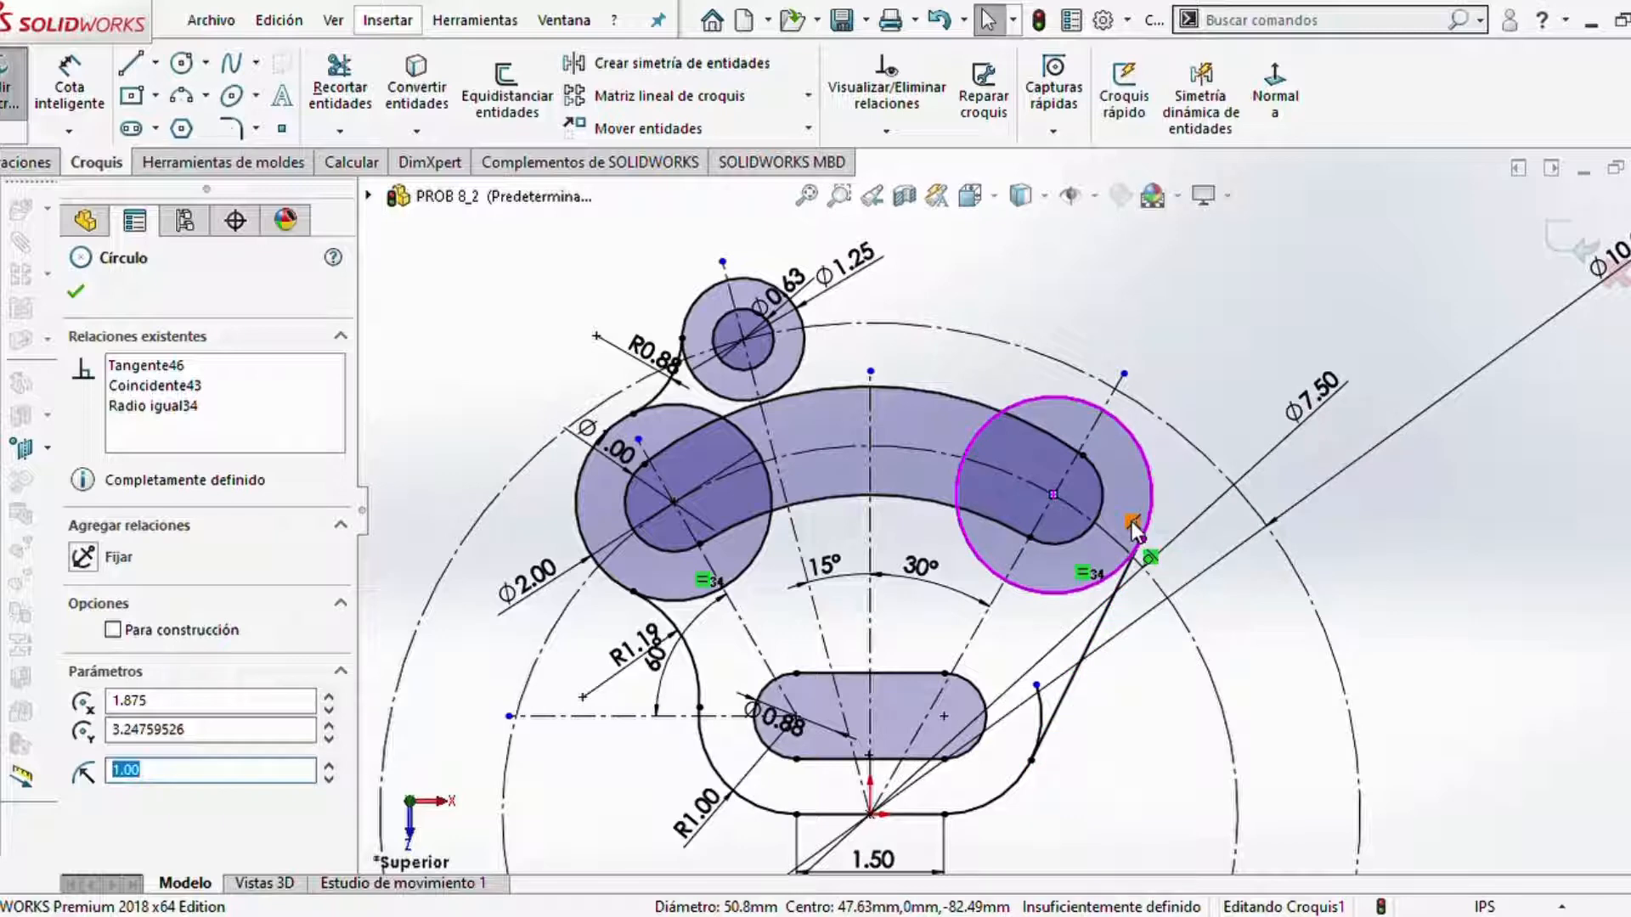
click(1161, 777)
scroll(1130, 737, down, 3)
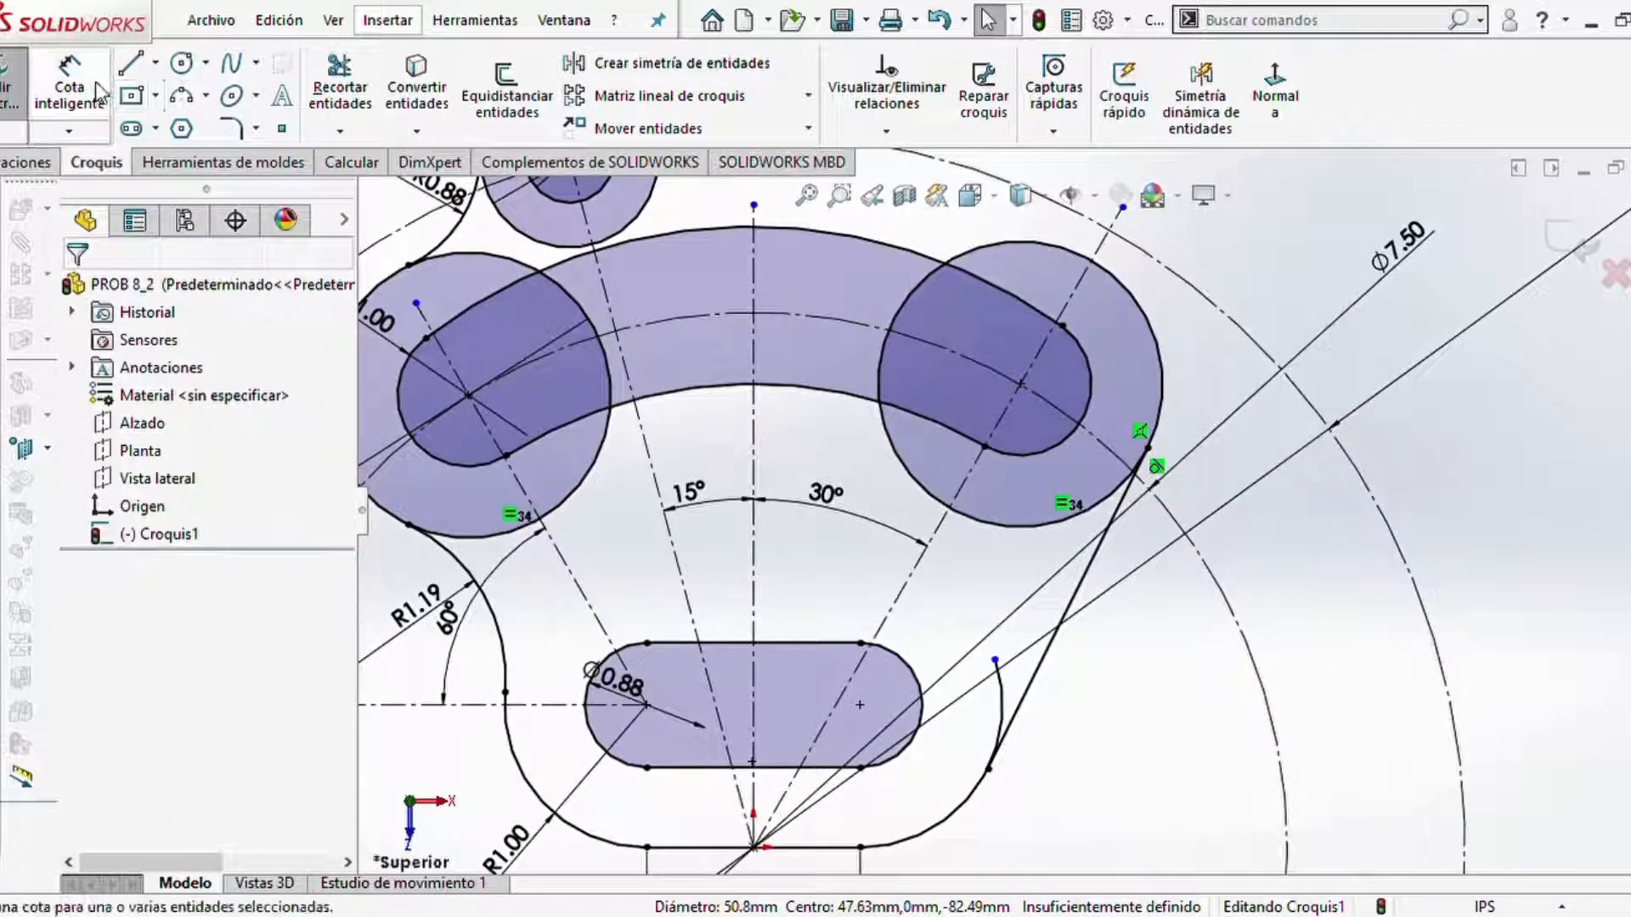
click(338, 84)
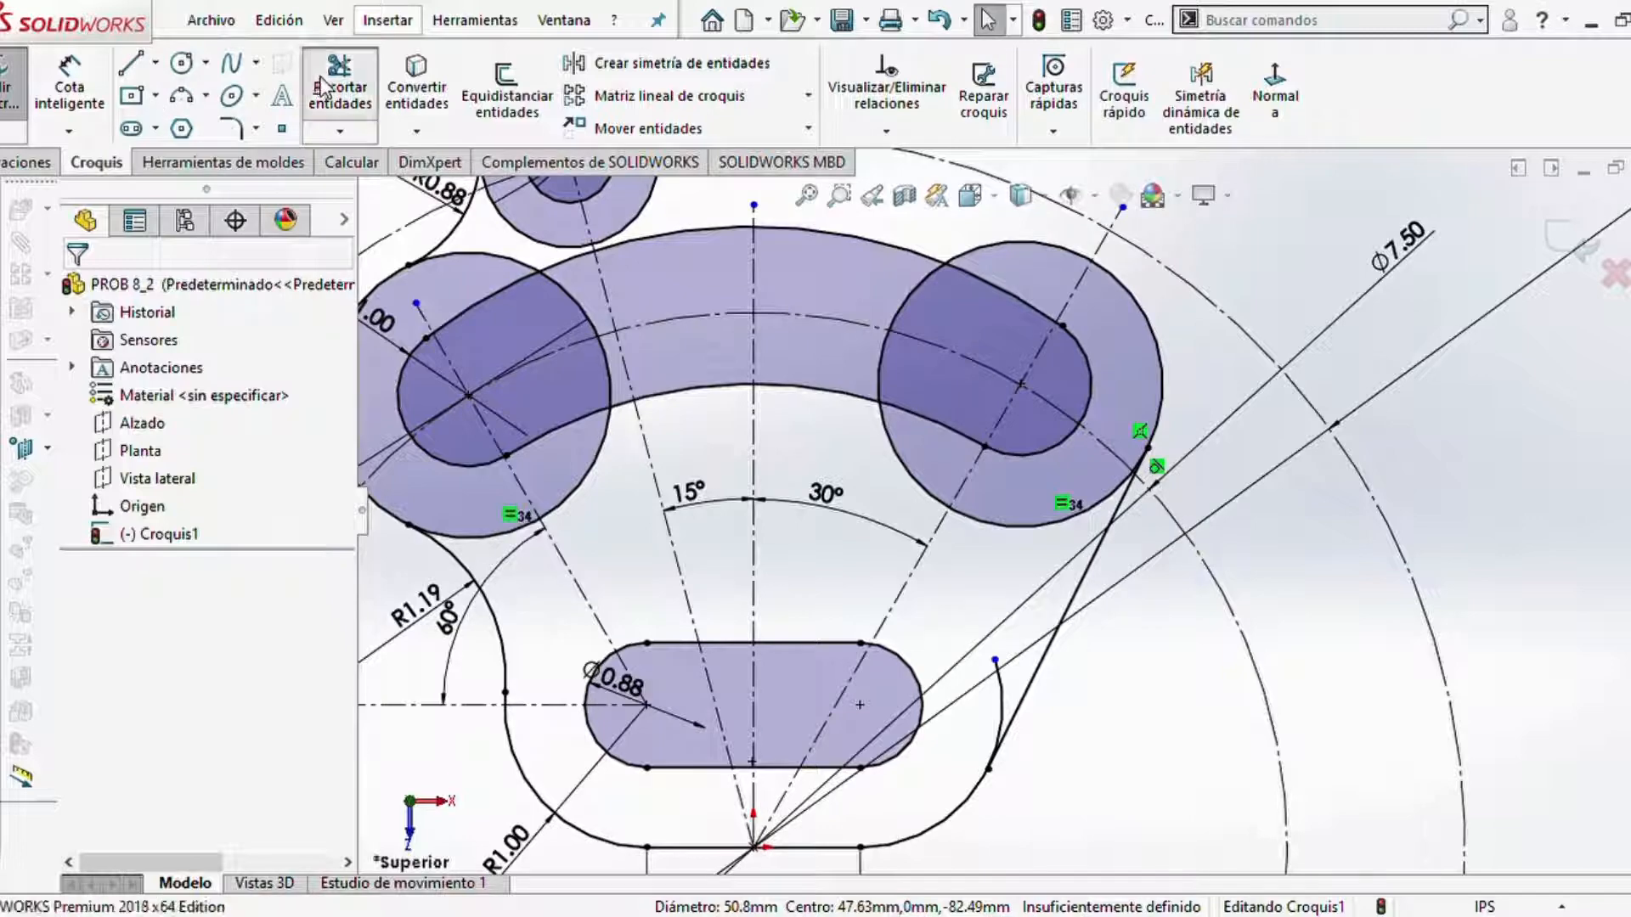
click(997, 677)
scroll(934, 663, up, 3)
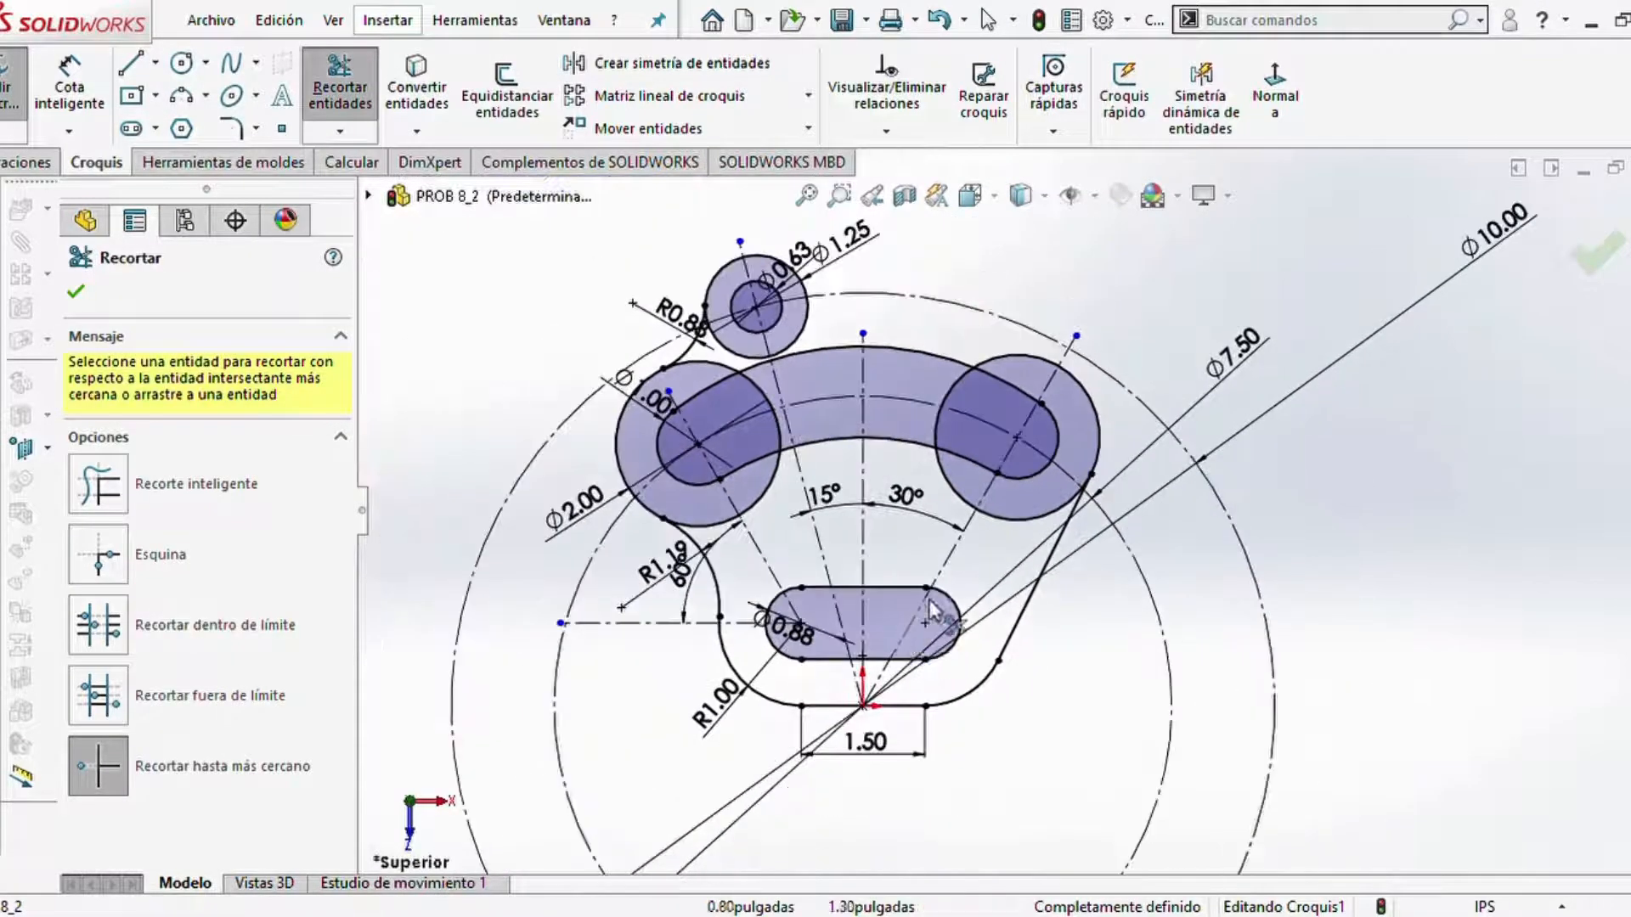
scroll(829, 379, down, 3)
scroll(829, 378, up, 3)
scroll(943, 274, down, 3)
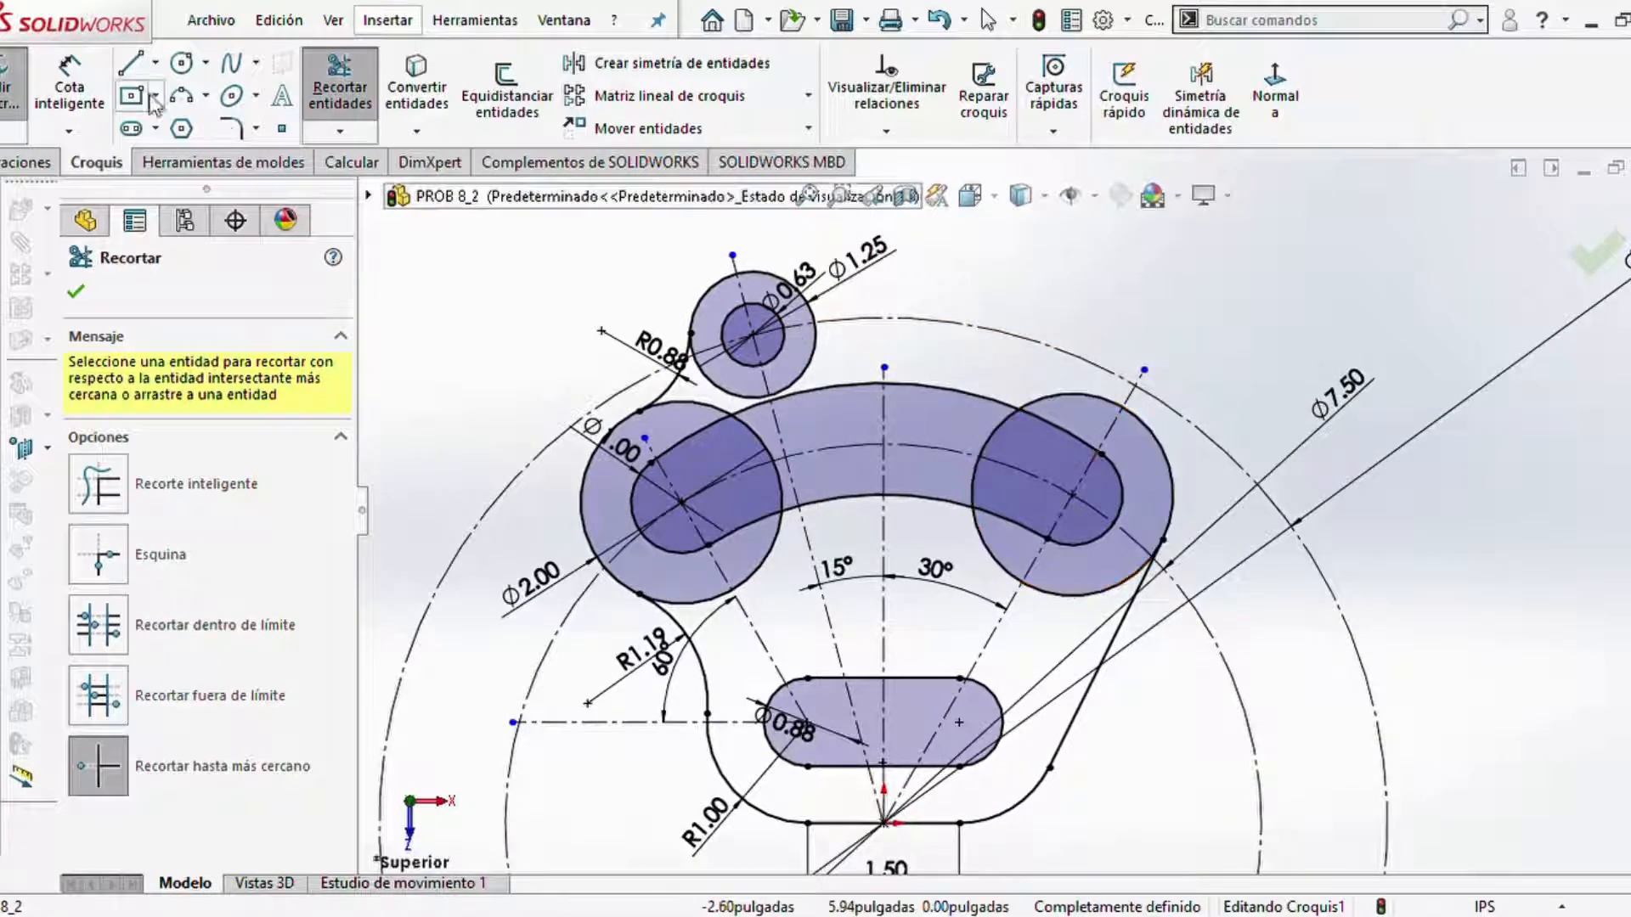
key(Escape)
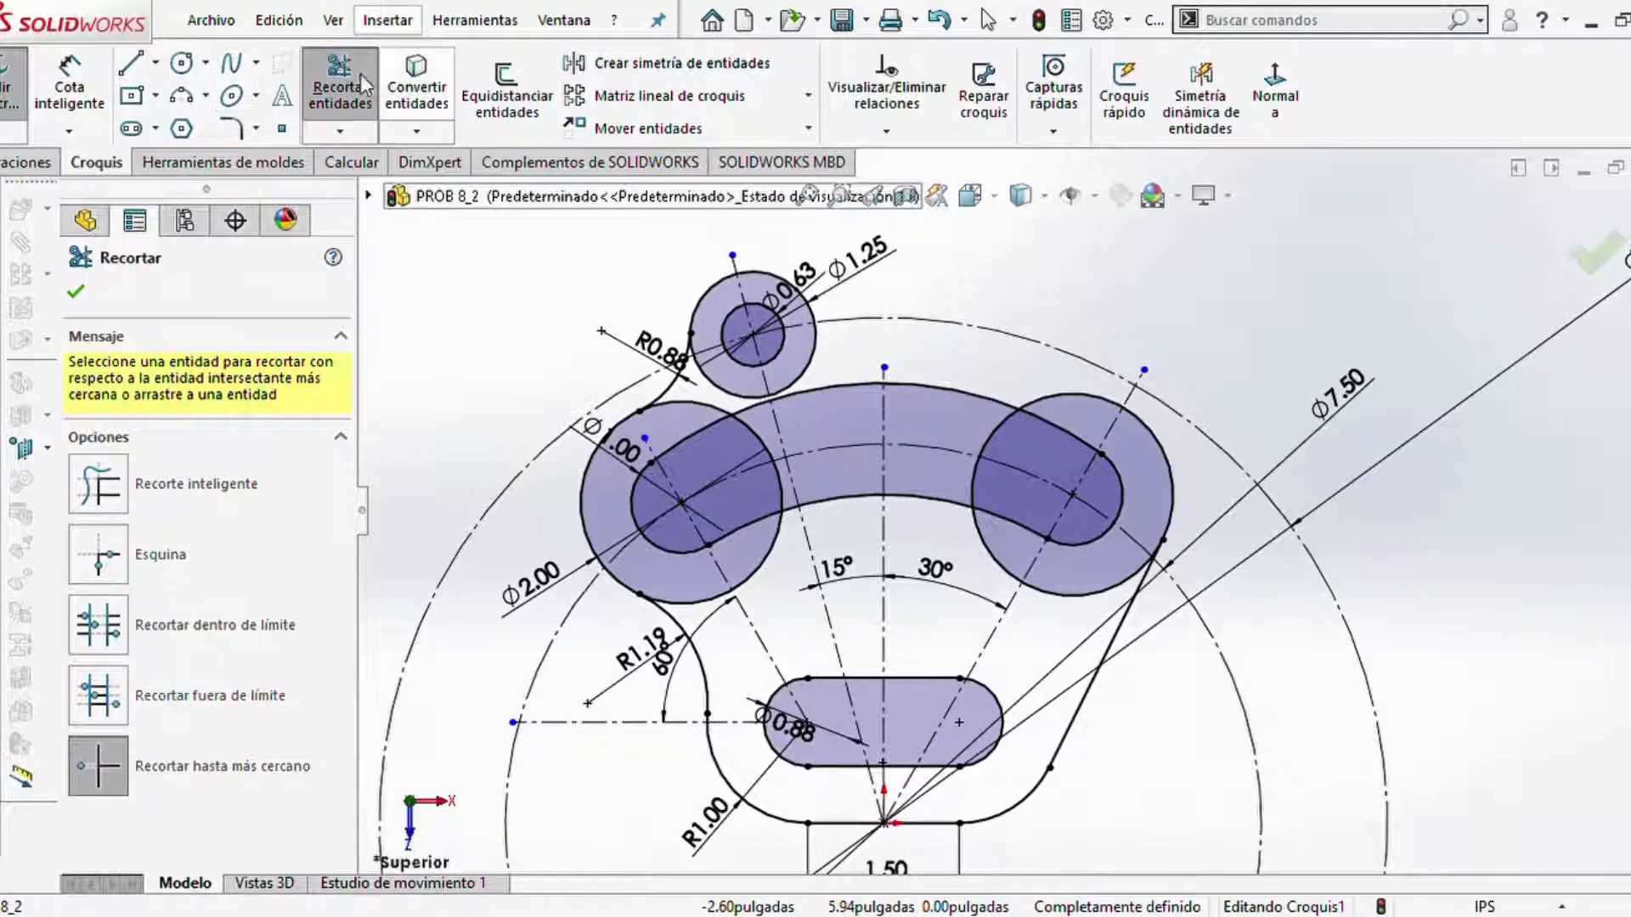
click(182, 100)
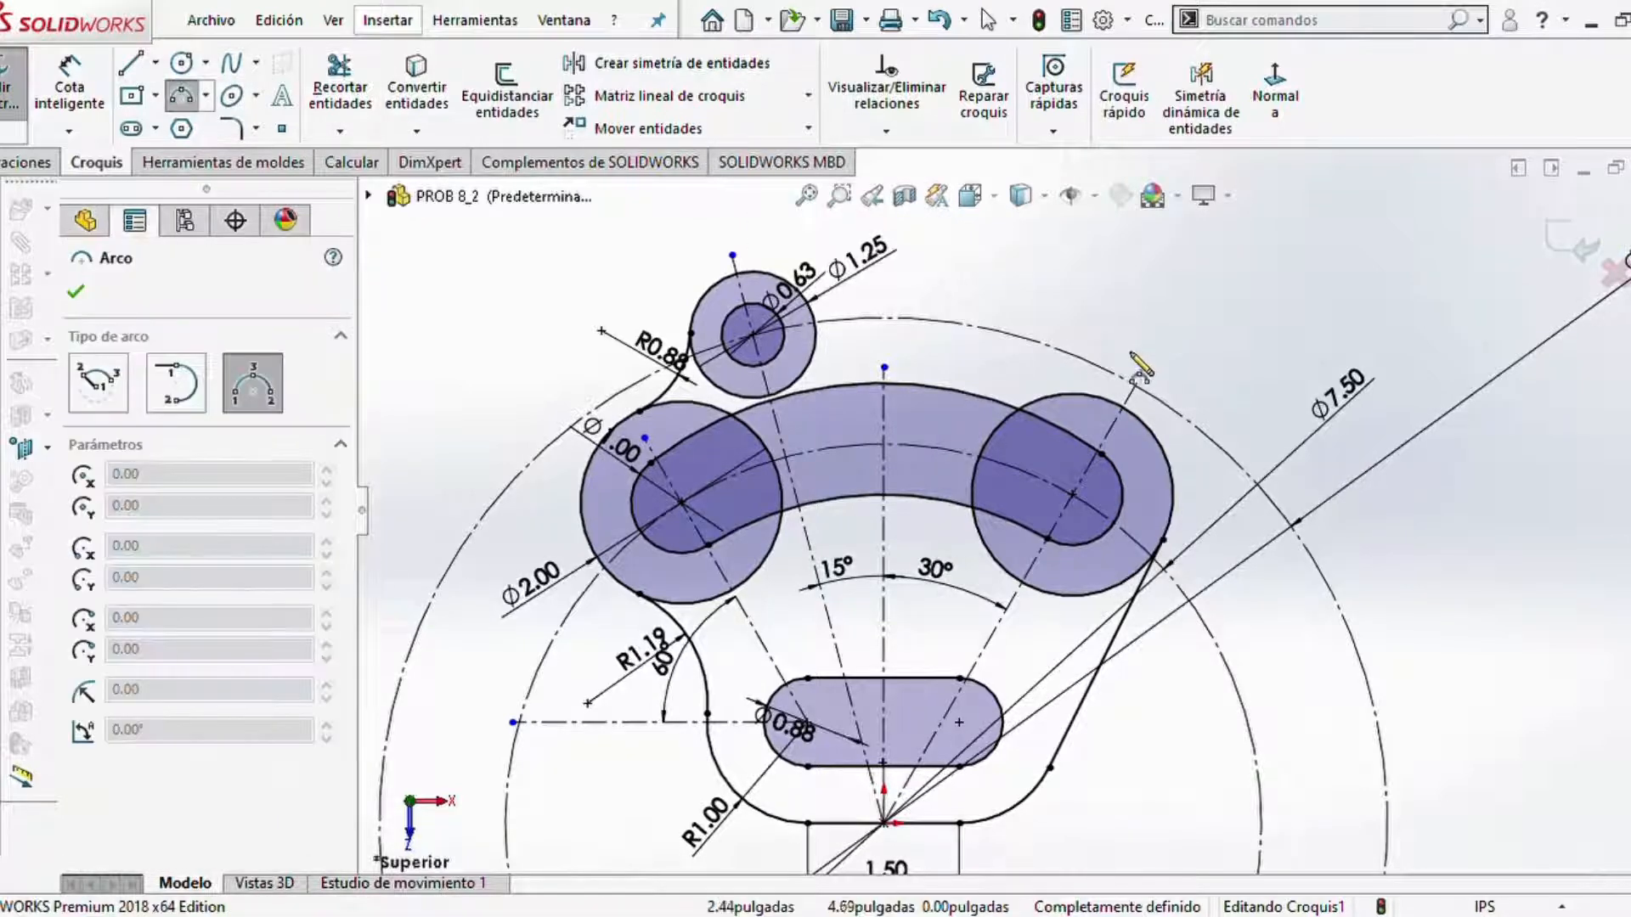
scroll(820, 308, down, 4)
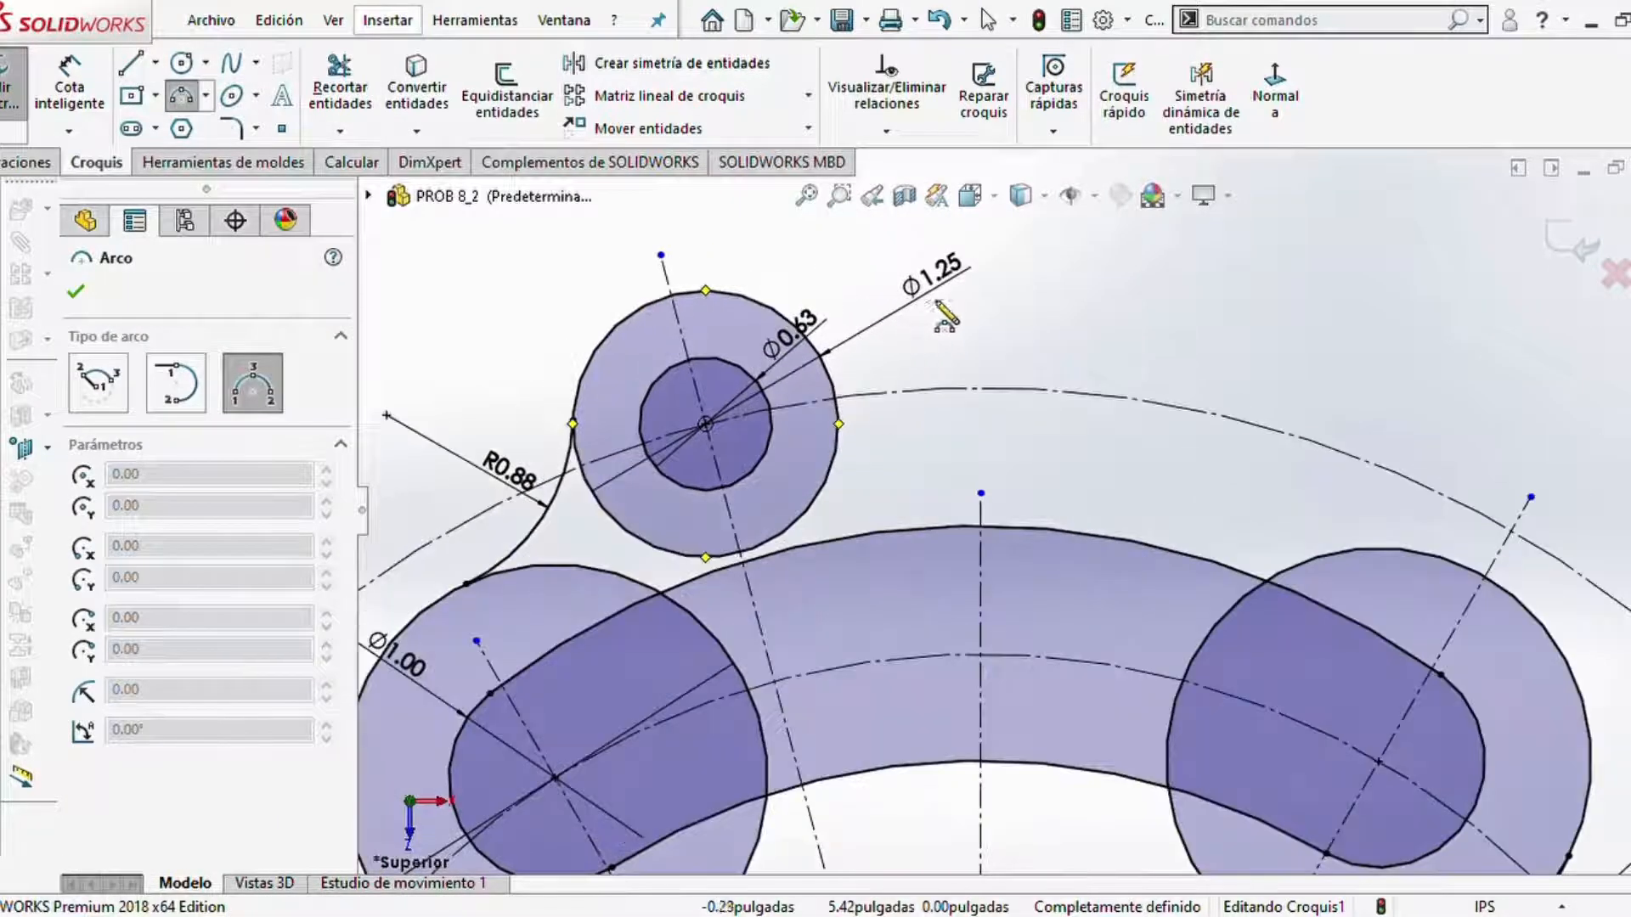
key(Escape)
scroll(1123, 459, up, 2)
scroll(1123, 460, up, 4)
scroll(1193, 593, down, 2)
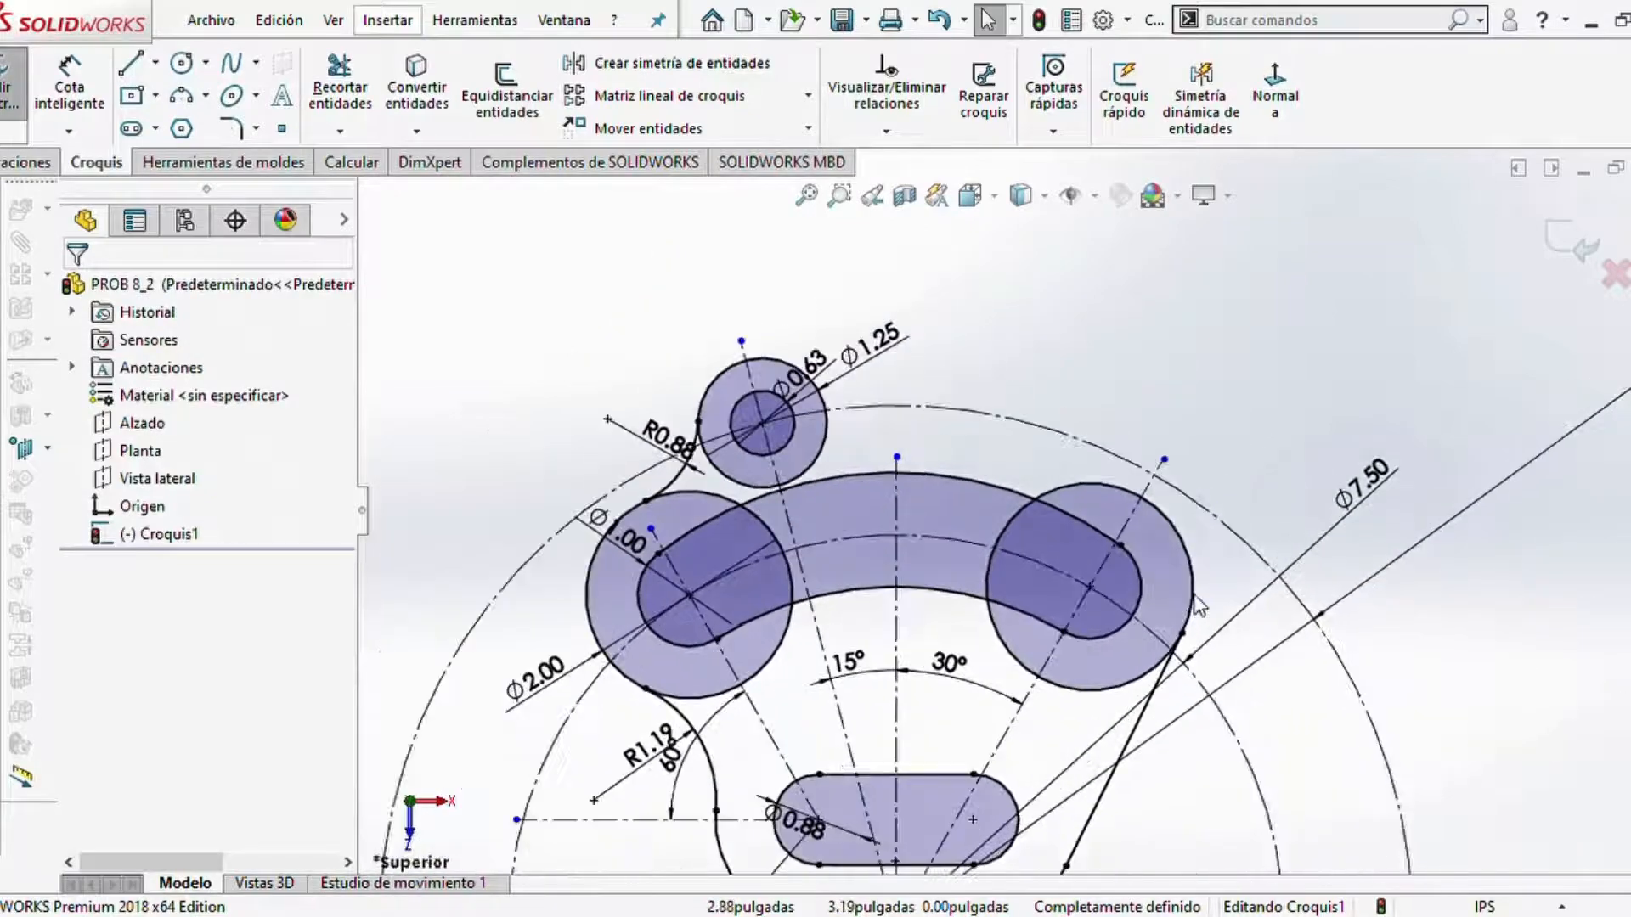
scroll(1193, 682, up, 2)
scroll(1192, 682, down, 2)
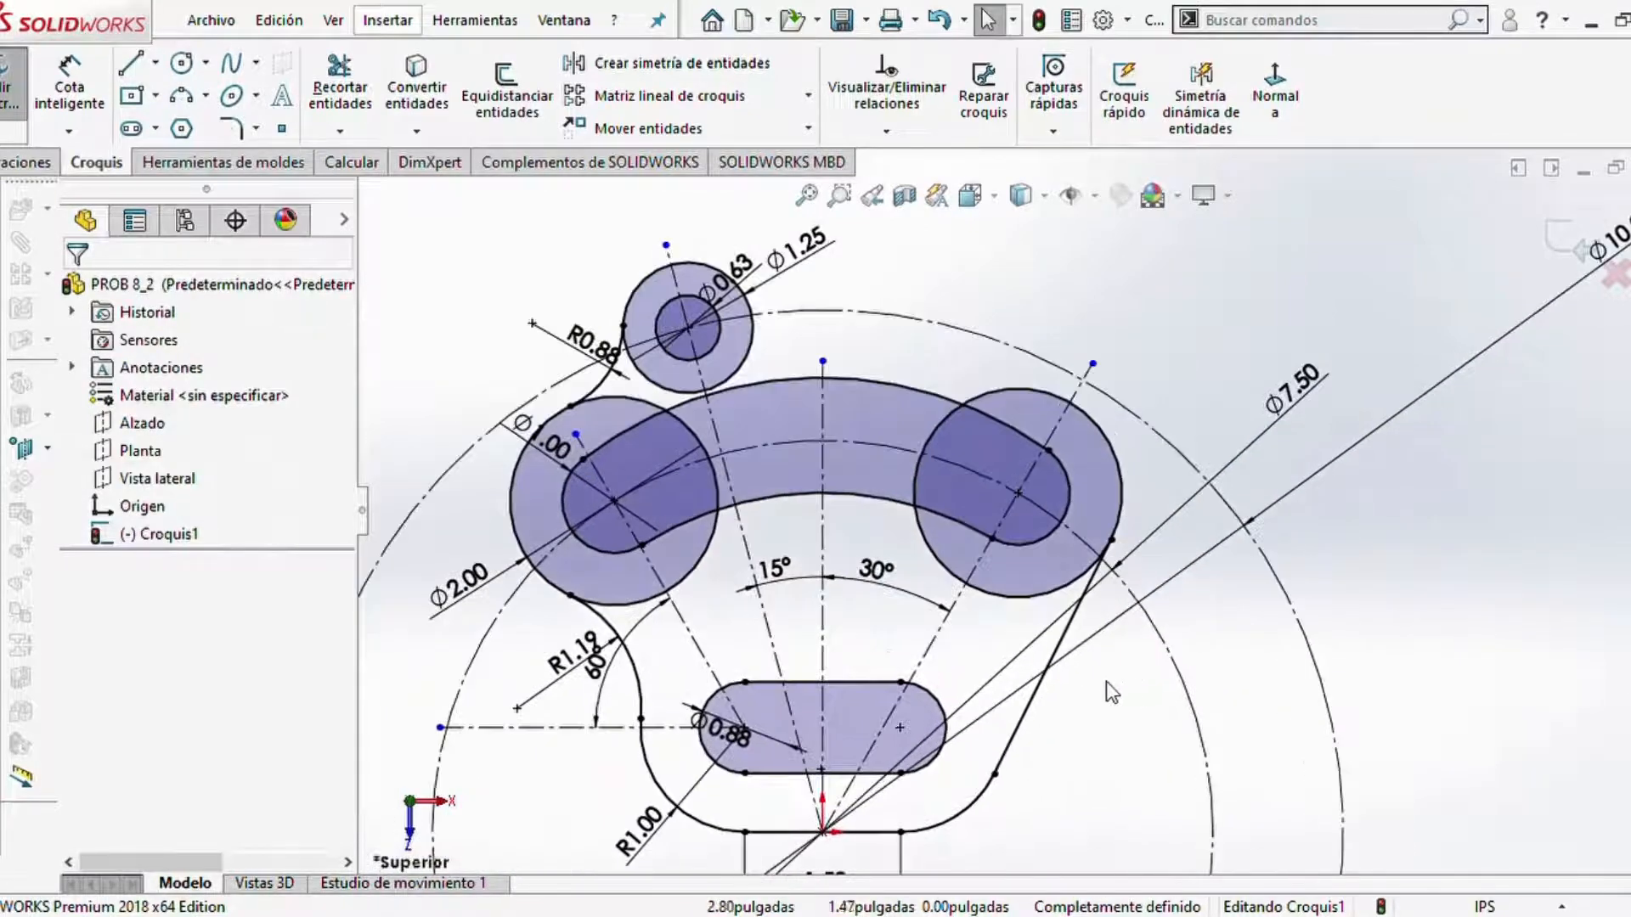
click(181, 62)
click(809, 830)
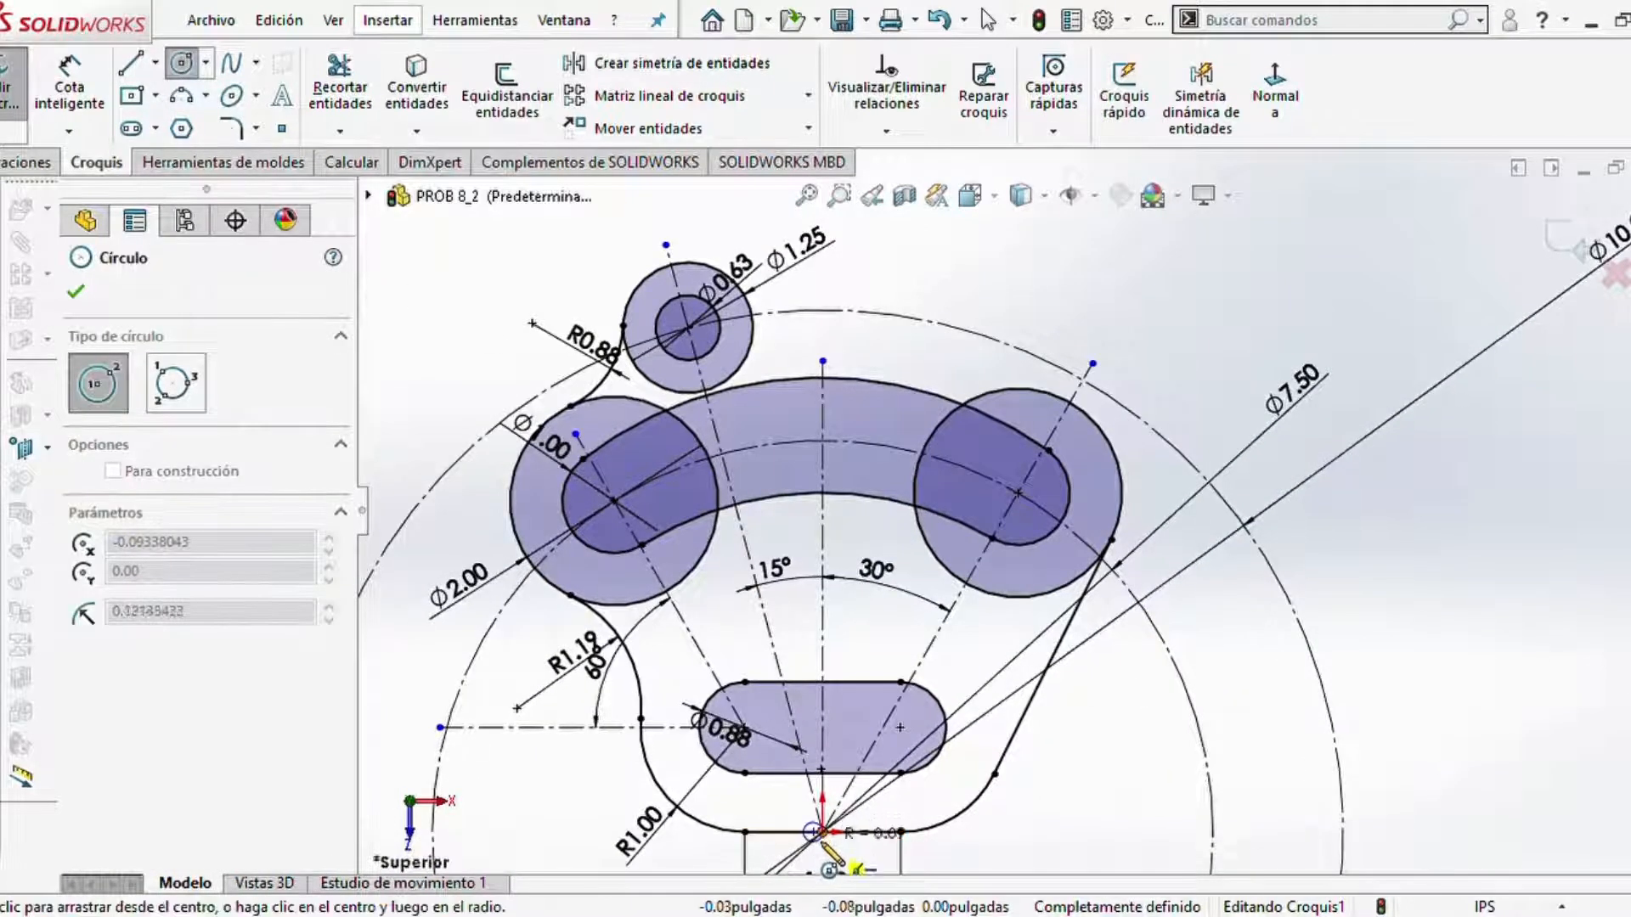
key(Escape)
- Draw a circle about 9.5 in in diameter centred on the origin and tangent to the outer side of the right 2 in circle
click(182, 62)
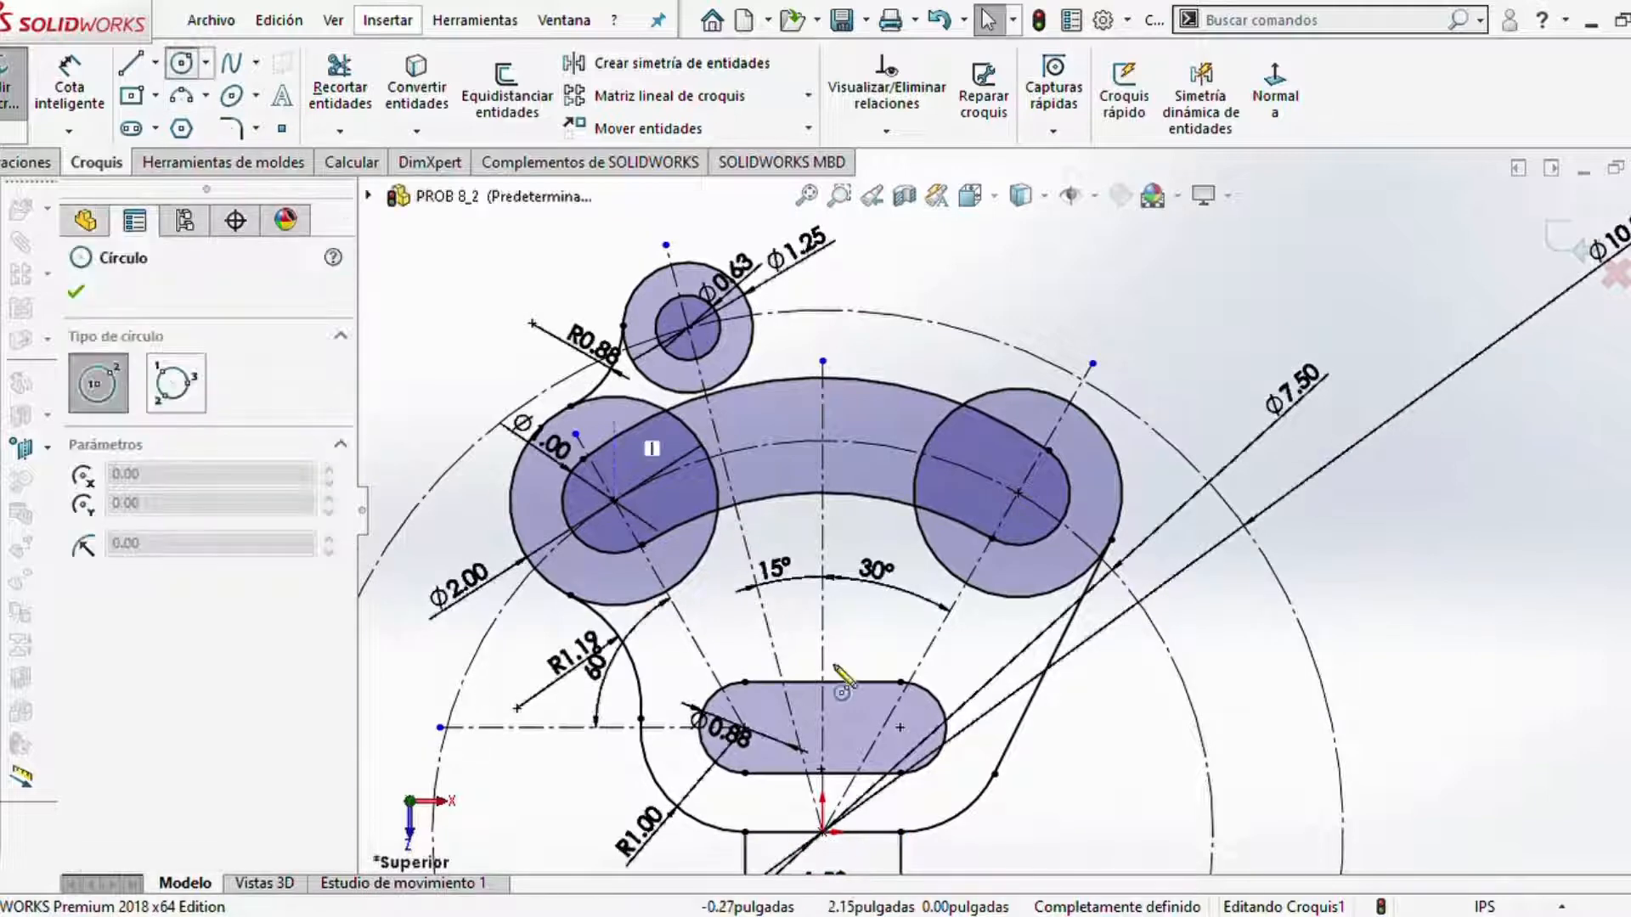
click(822, 831)
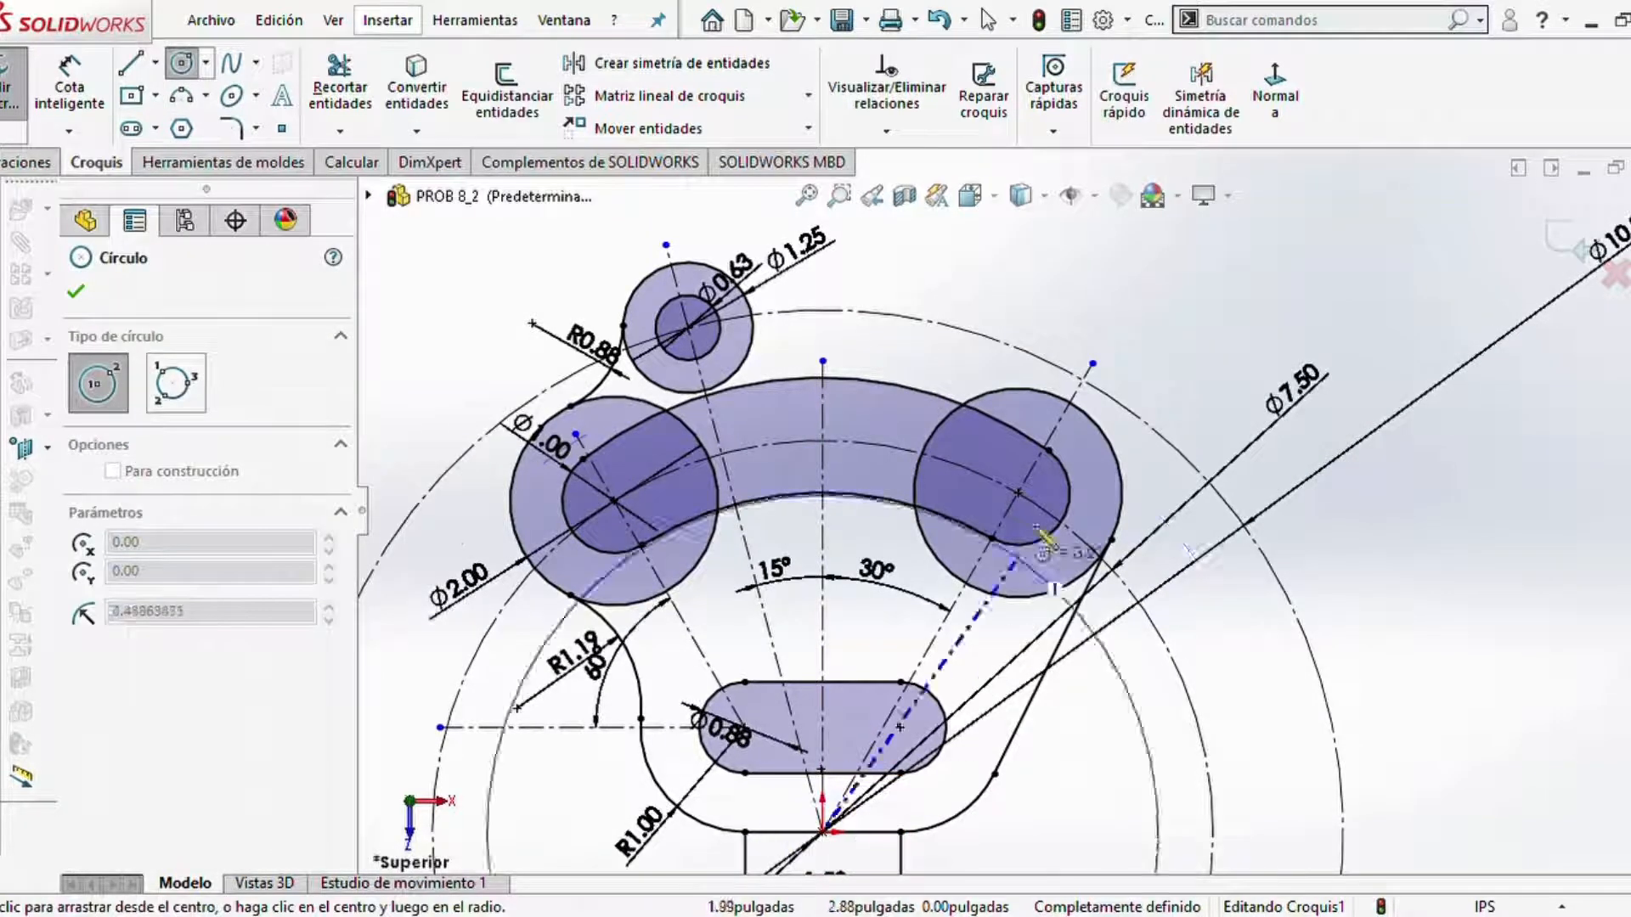
click(1062, 406)
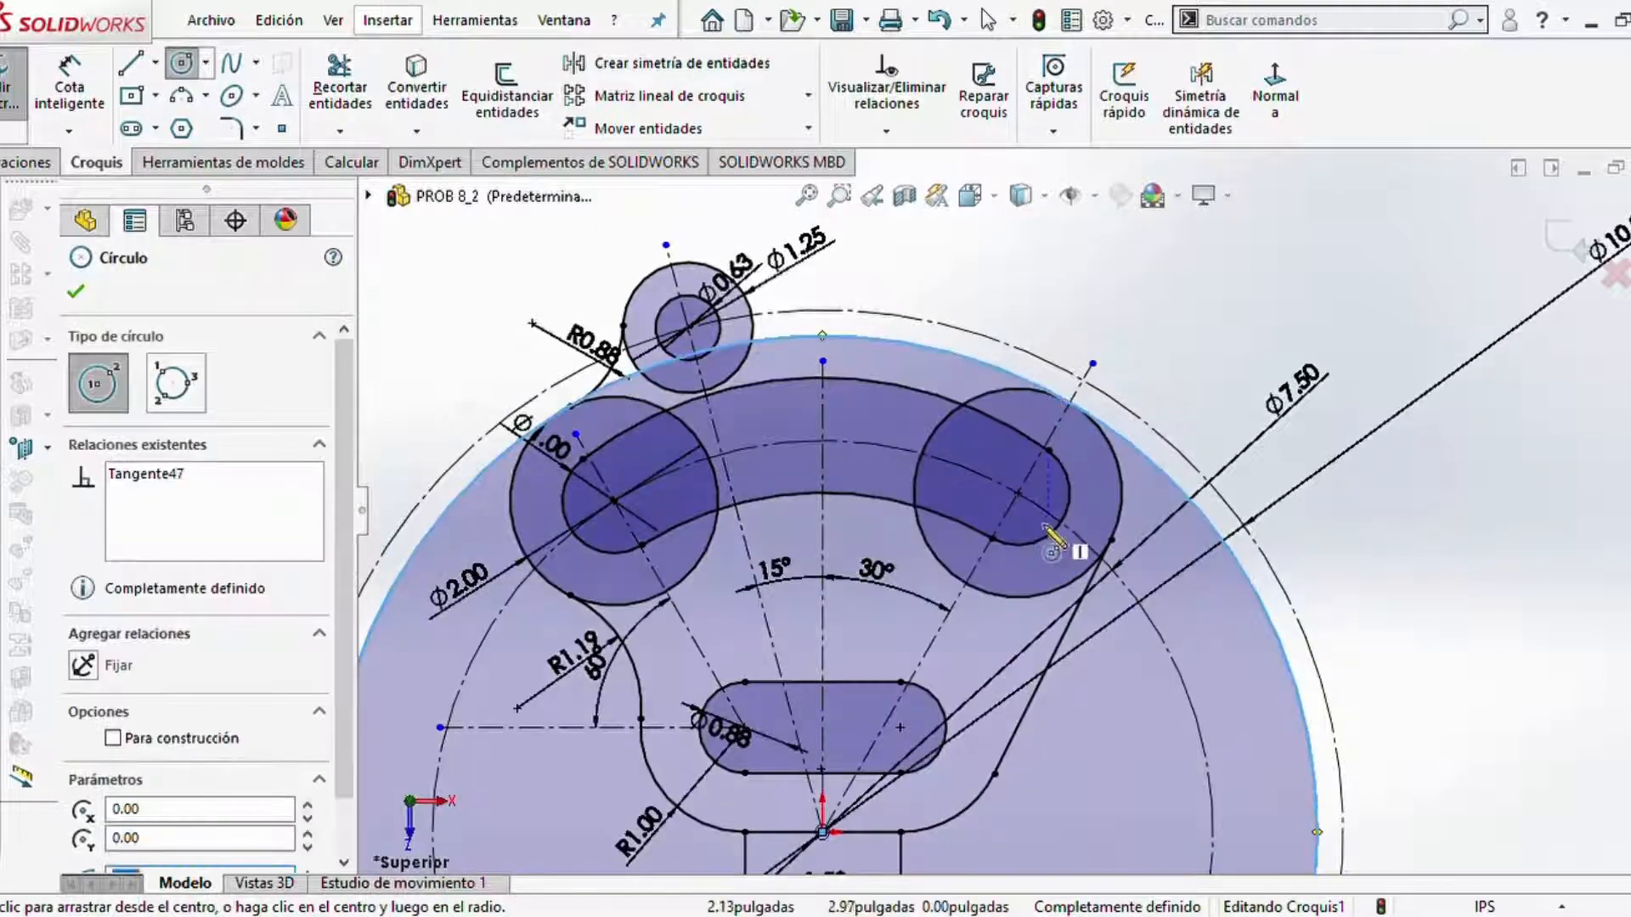
key(Escape)
- Draw a three-point arc from the right side of the 1.25 in circle to the top of the large origin-centred circle
scroll(783, 385, up, 1)
scroll(797, 380, down, 3)
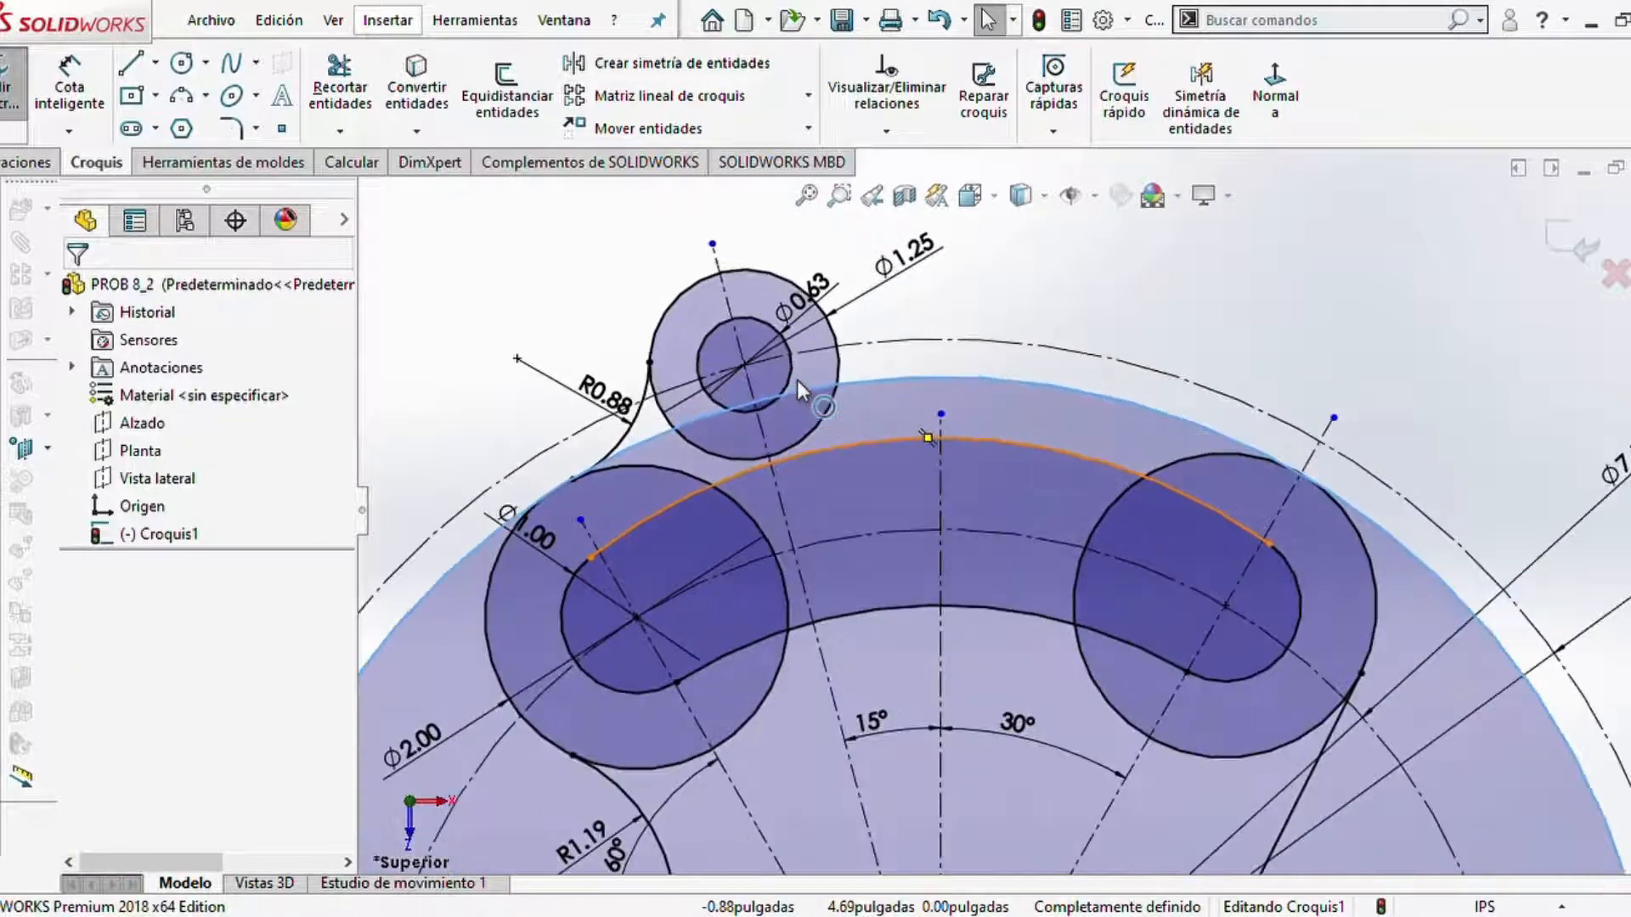
scroll(797, 380, down, 1)
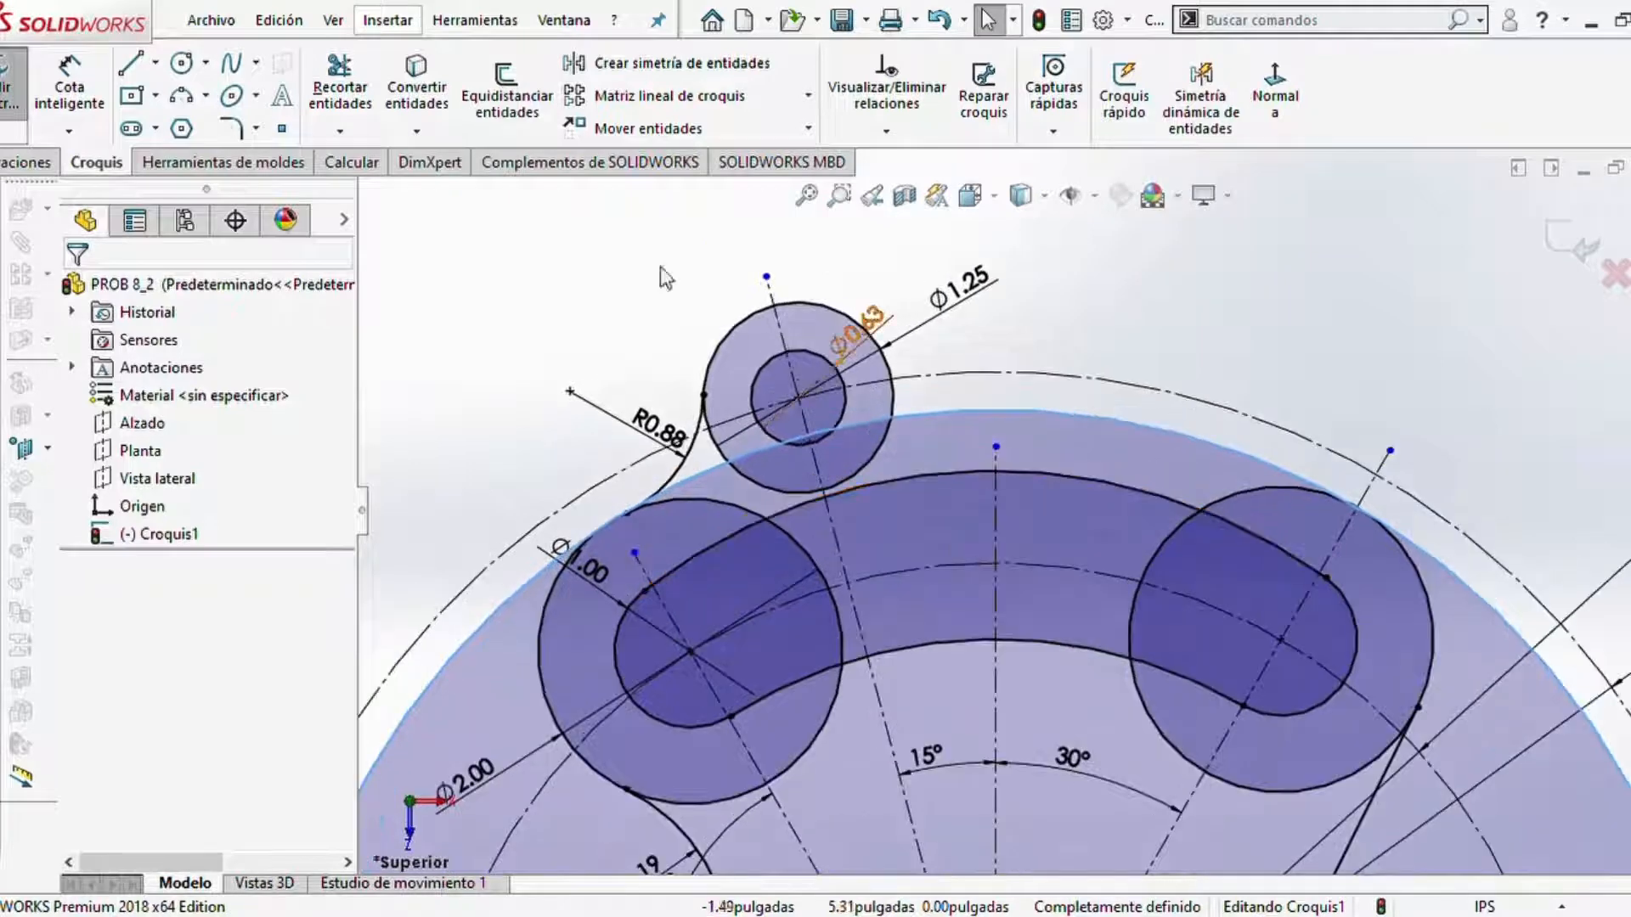
click(181, 95)
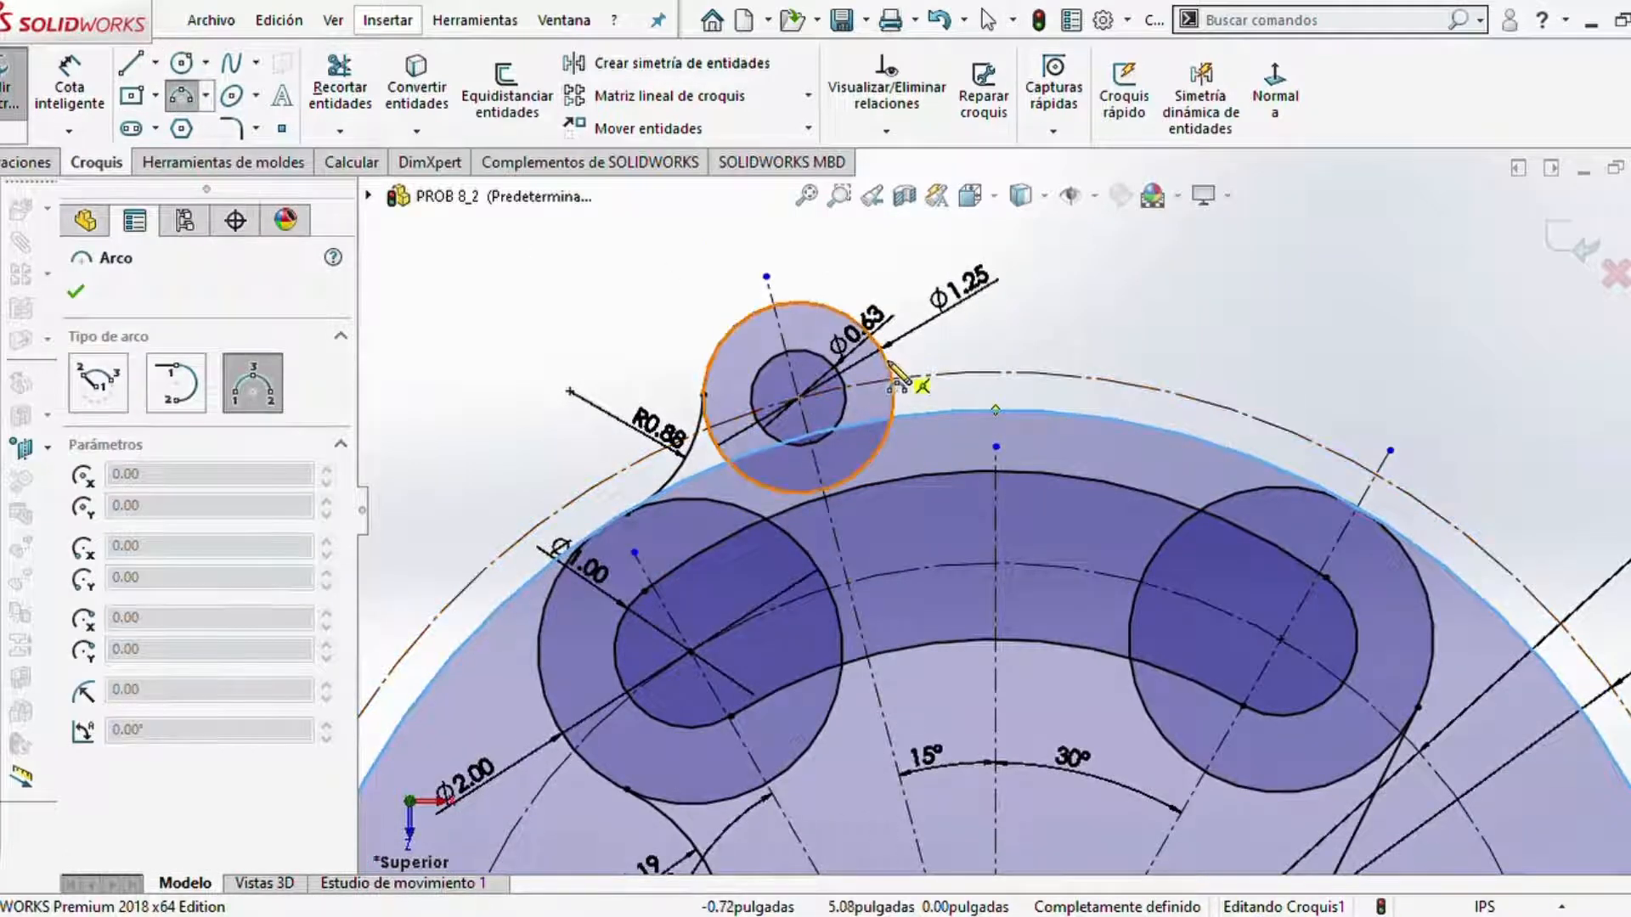
click(894, 397)
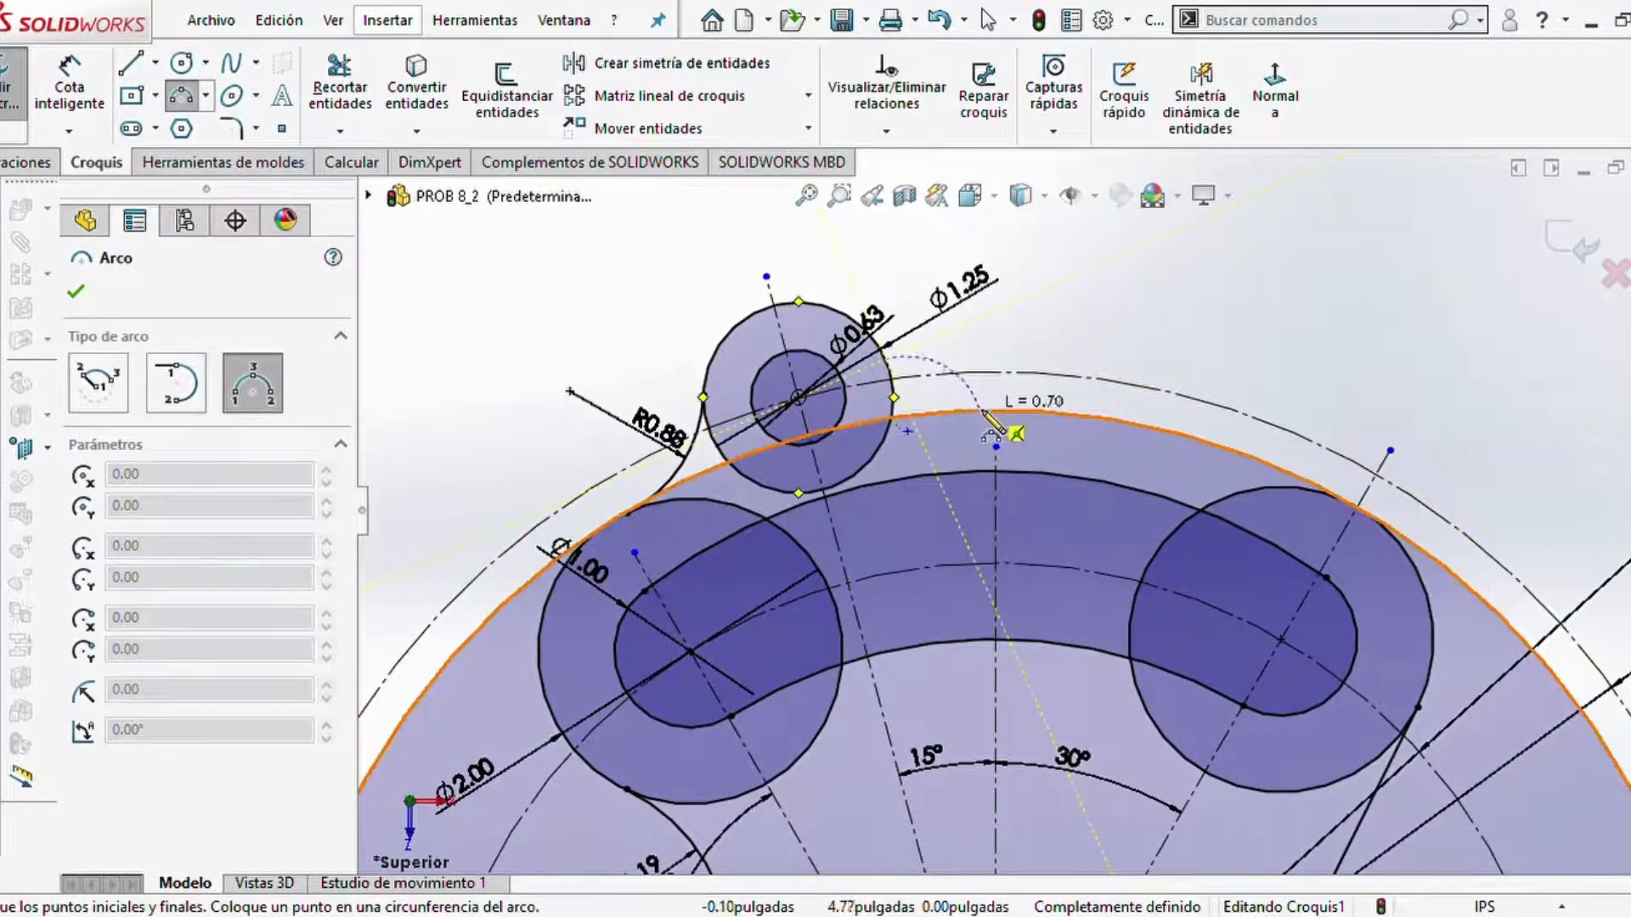
click(1032, 412)
click(957, 406)
key(Escape)
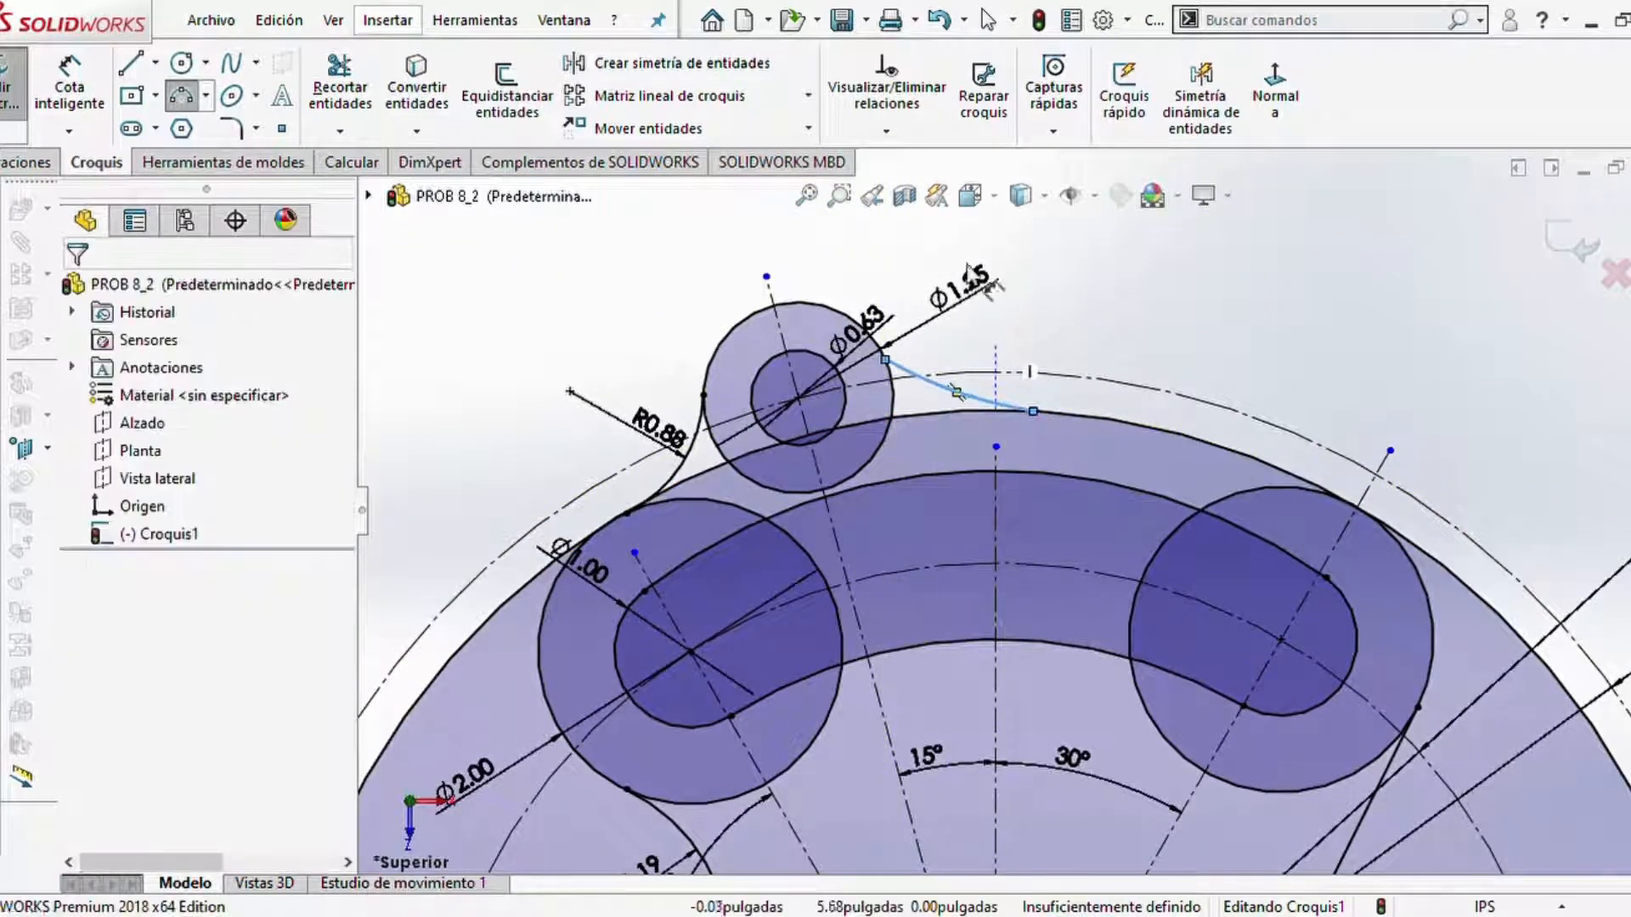
- Make the new connecting arc tangent to both the 1.25 in circle and the large origin-centred circle
scroll(959, 405, down, 1)
scroll(957, 407, down, 2)
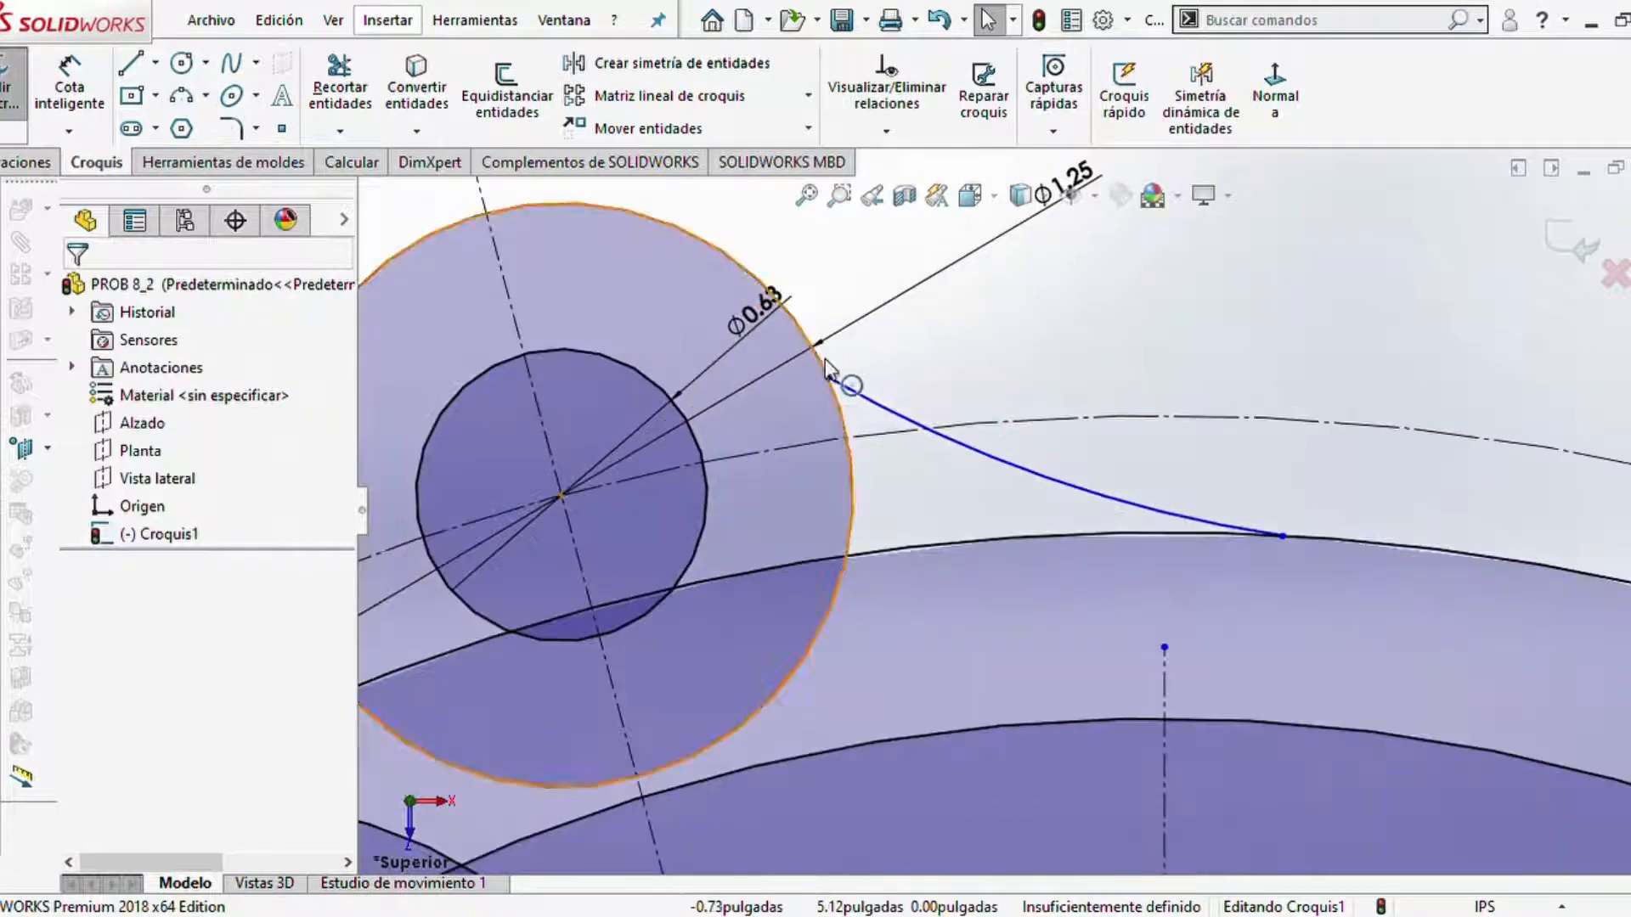
click(841, 381)
click(894, 418)
ctrl+click(630, 595)
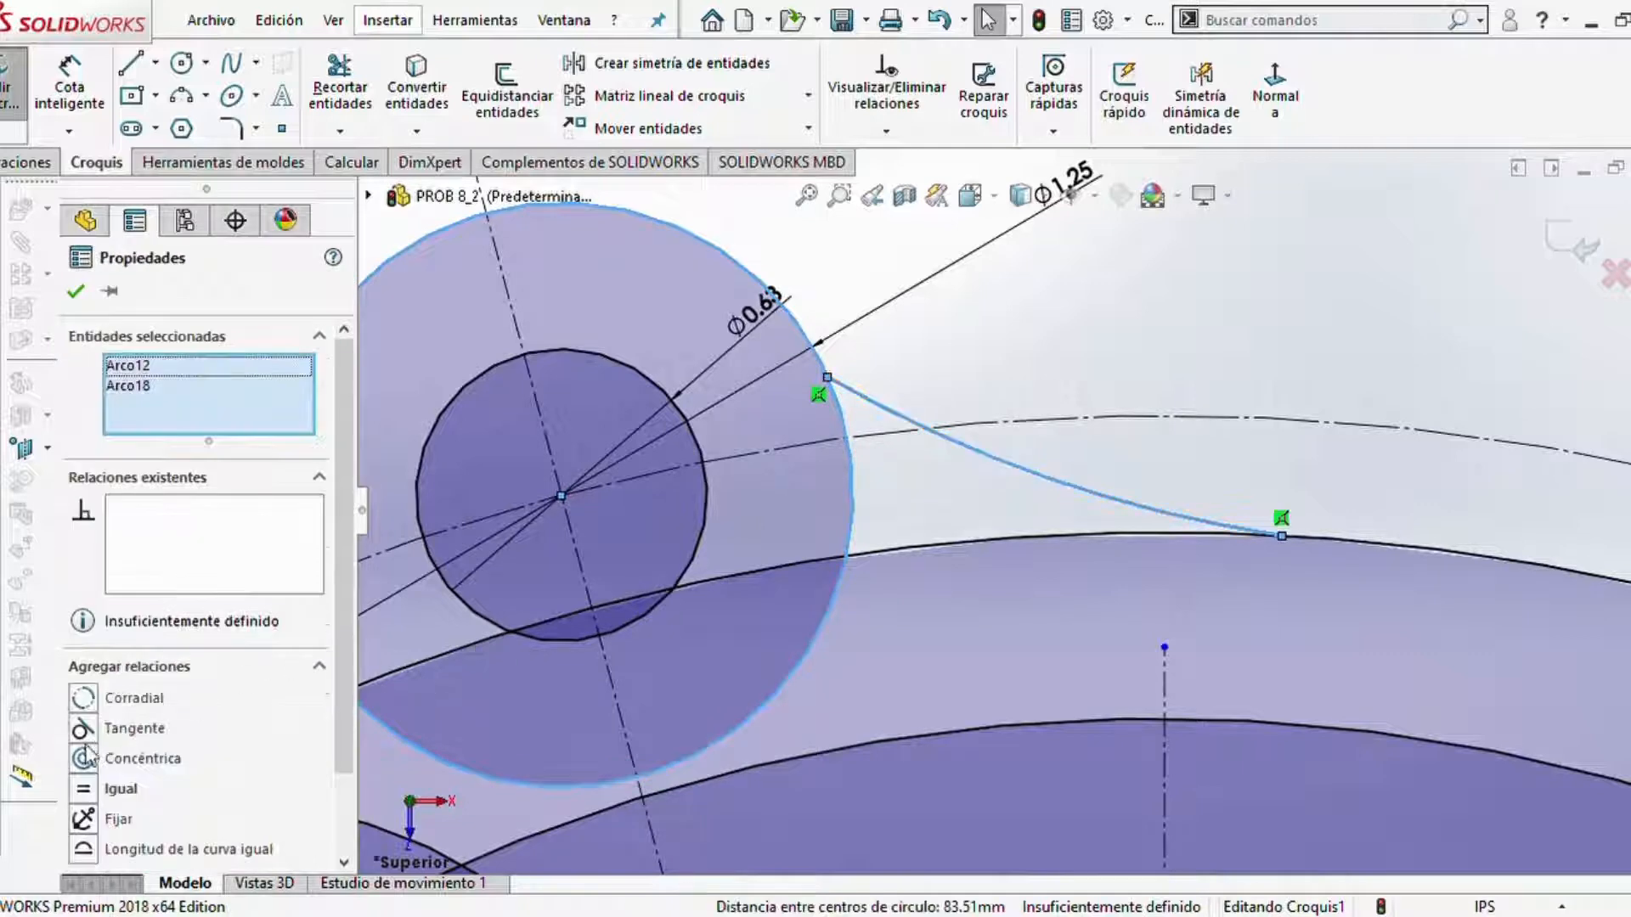
click(83, 728)
click(77, 295)
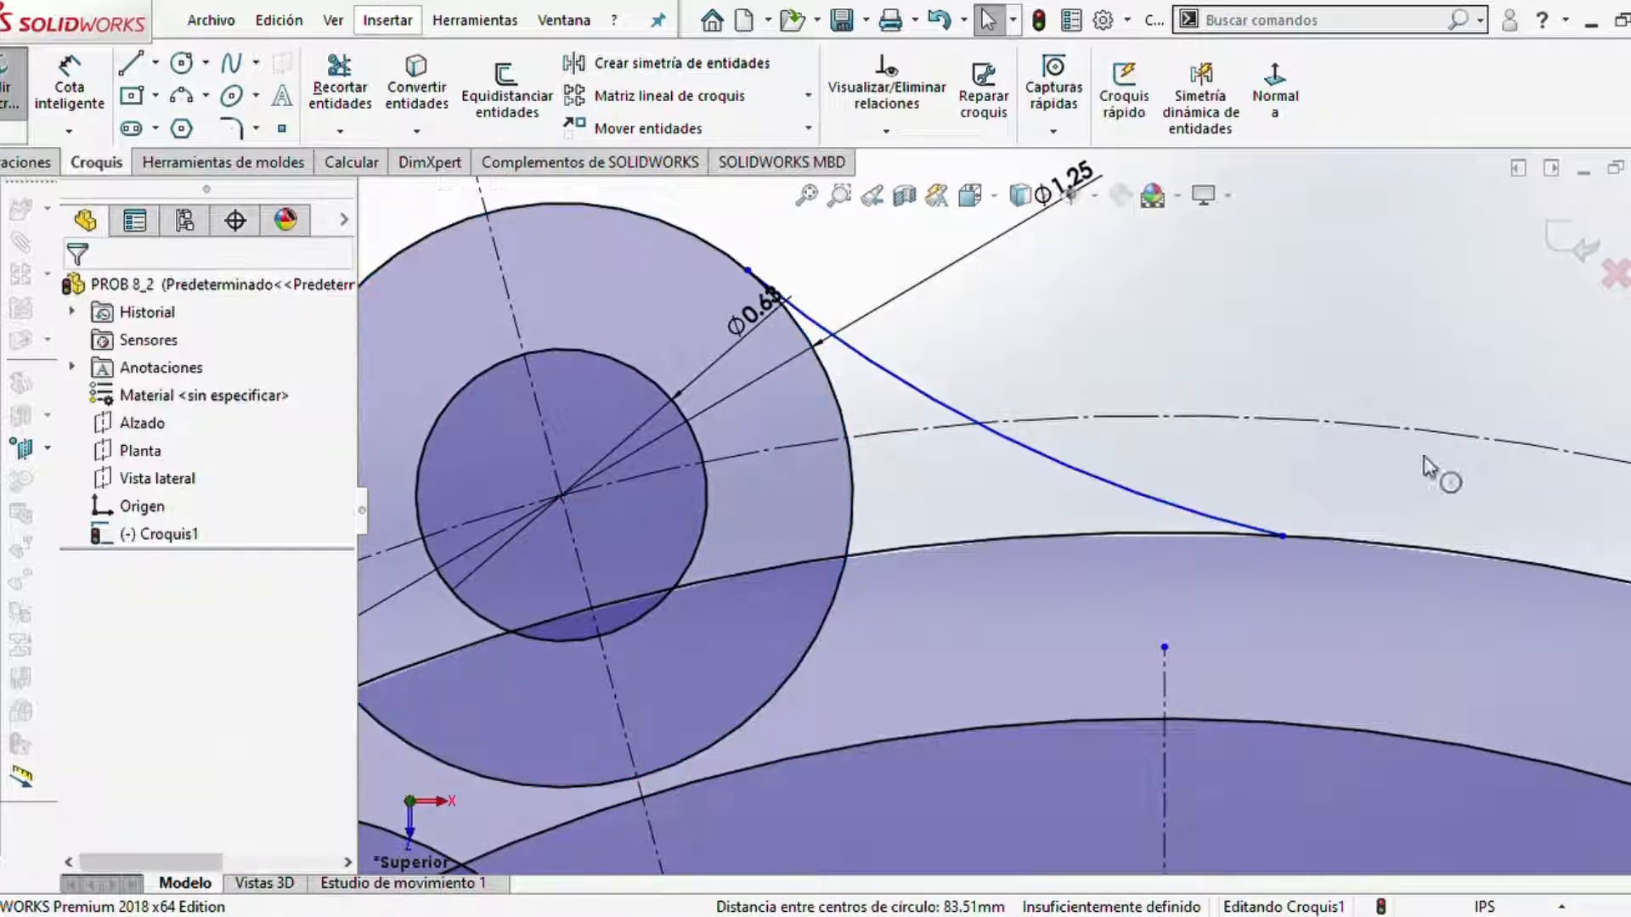
click(1479, 554)
ctrl+click(1213, 523)
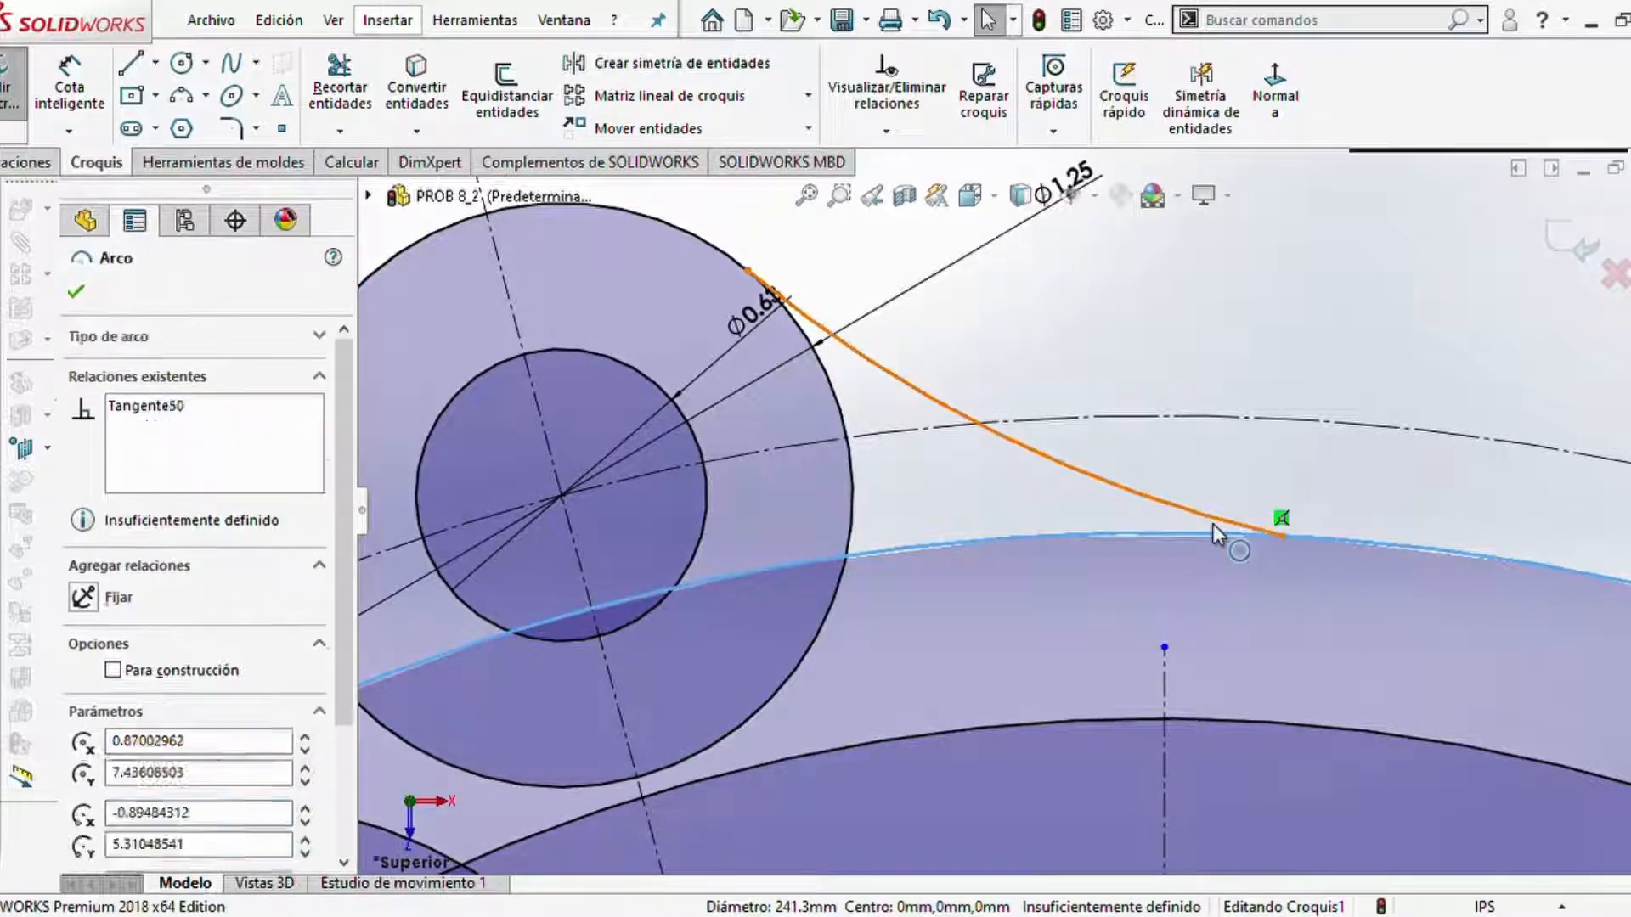
click(81, 733)
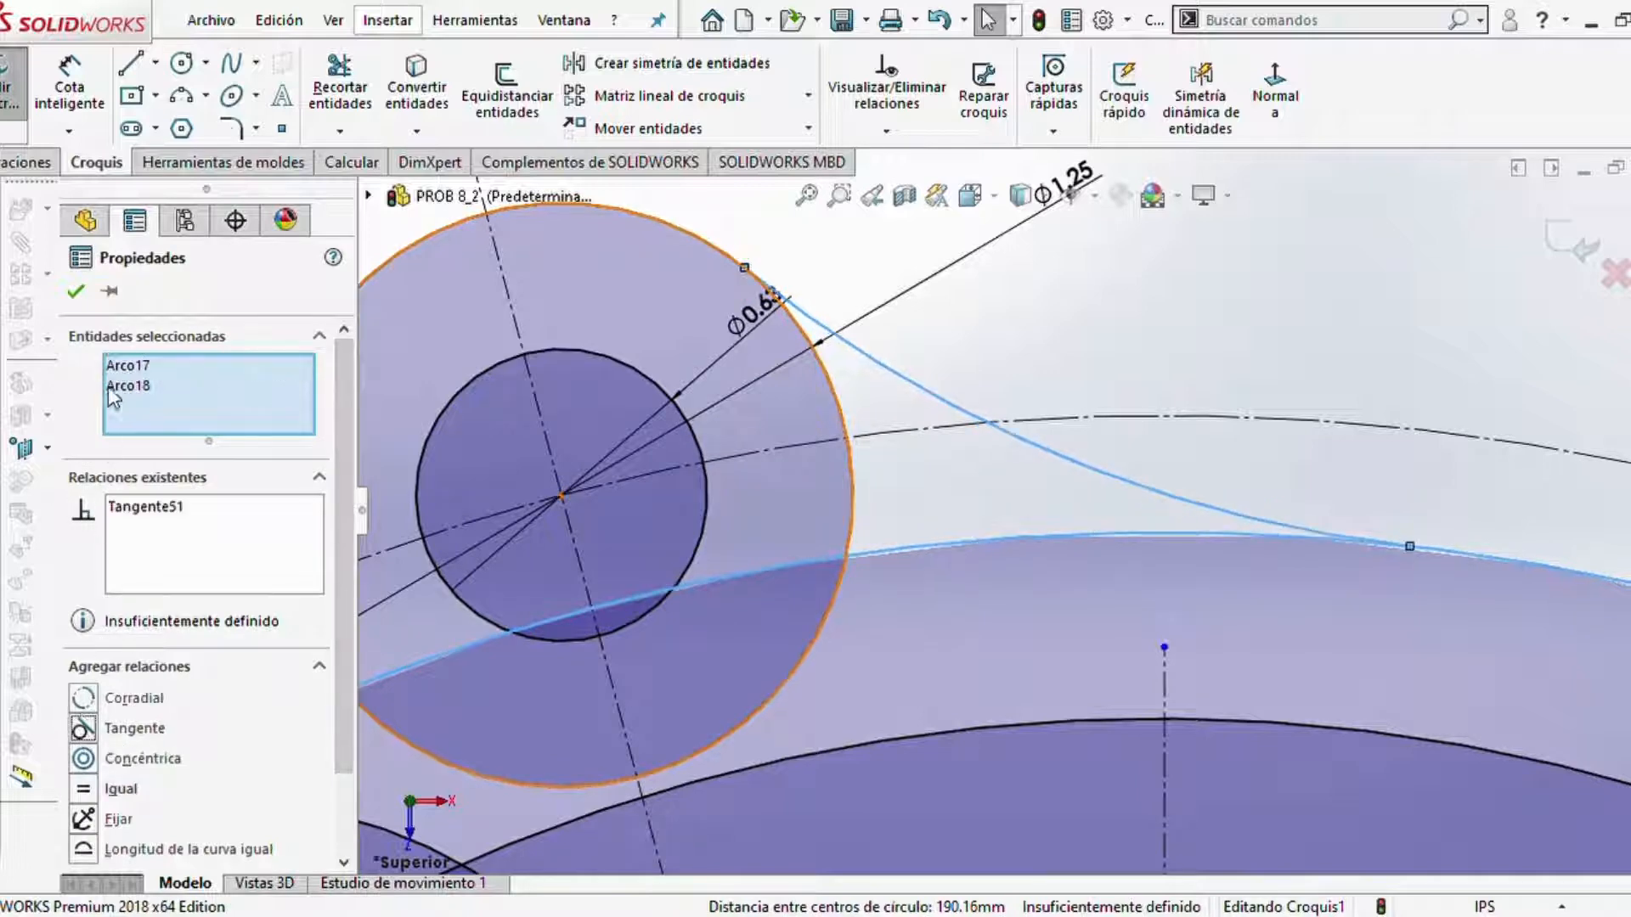
click(75, 291)
- Dimension the connecting arc between the 1.25 in circle and the large circle with a radius of 1.25 in
scroll(790, 555, up, 5)
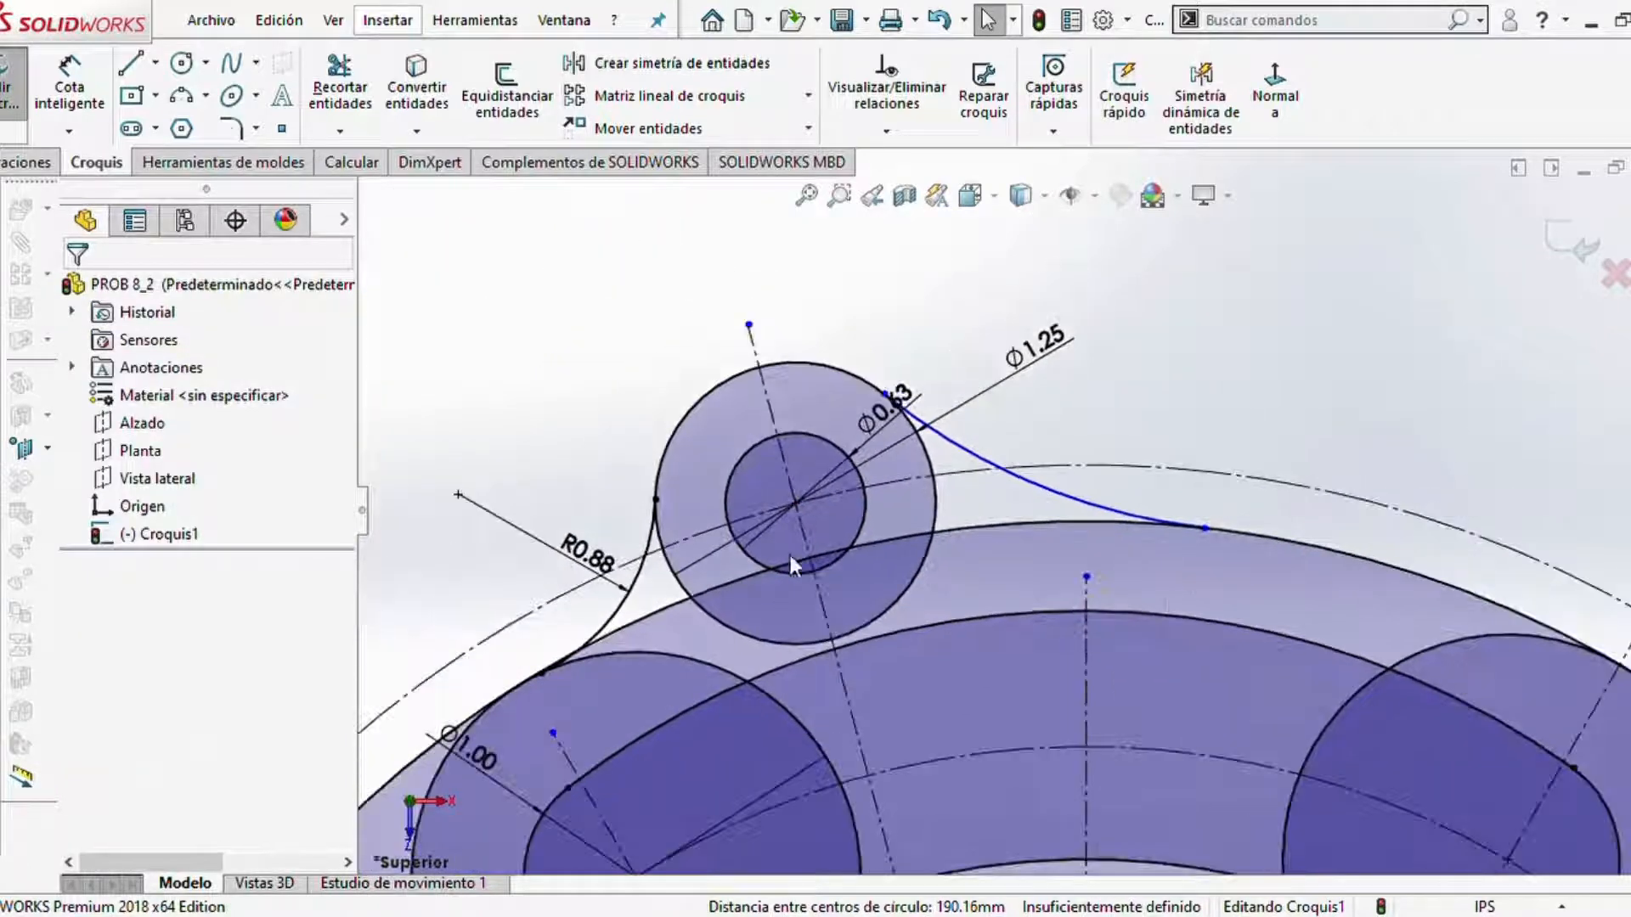
scroll(1185, 612, up, 1)
scroll(1185, 610, up, 3)
scroll(767, 564, down, 3)
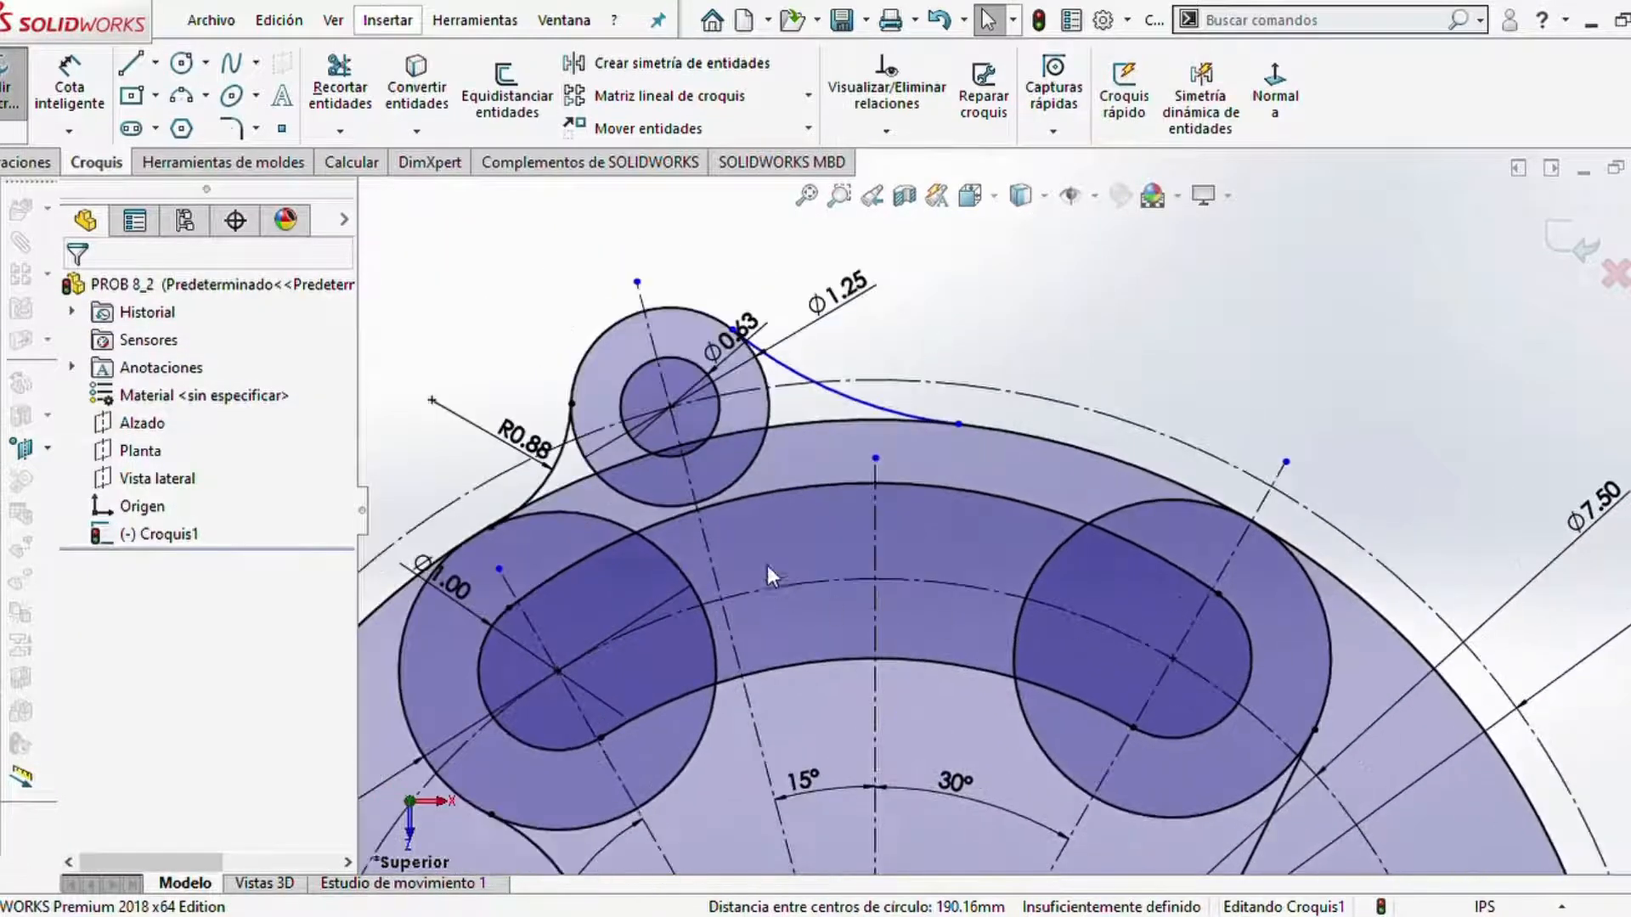
scroll(812, 510, down, 2)
click(70, 89)
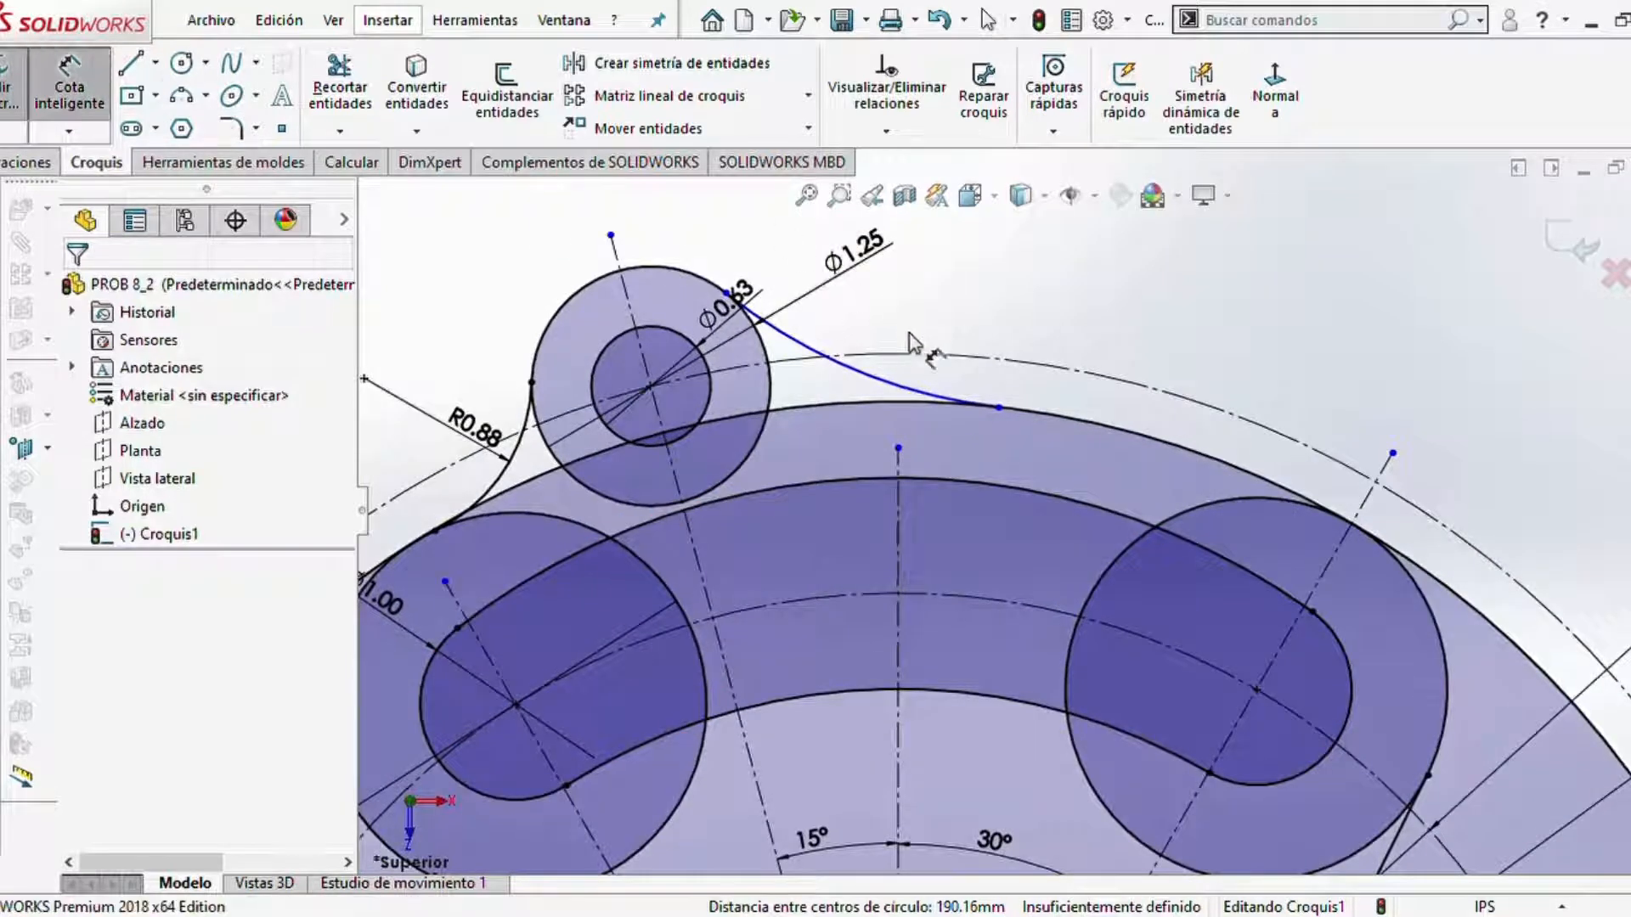
click(849, 374)
click(909, 289)
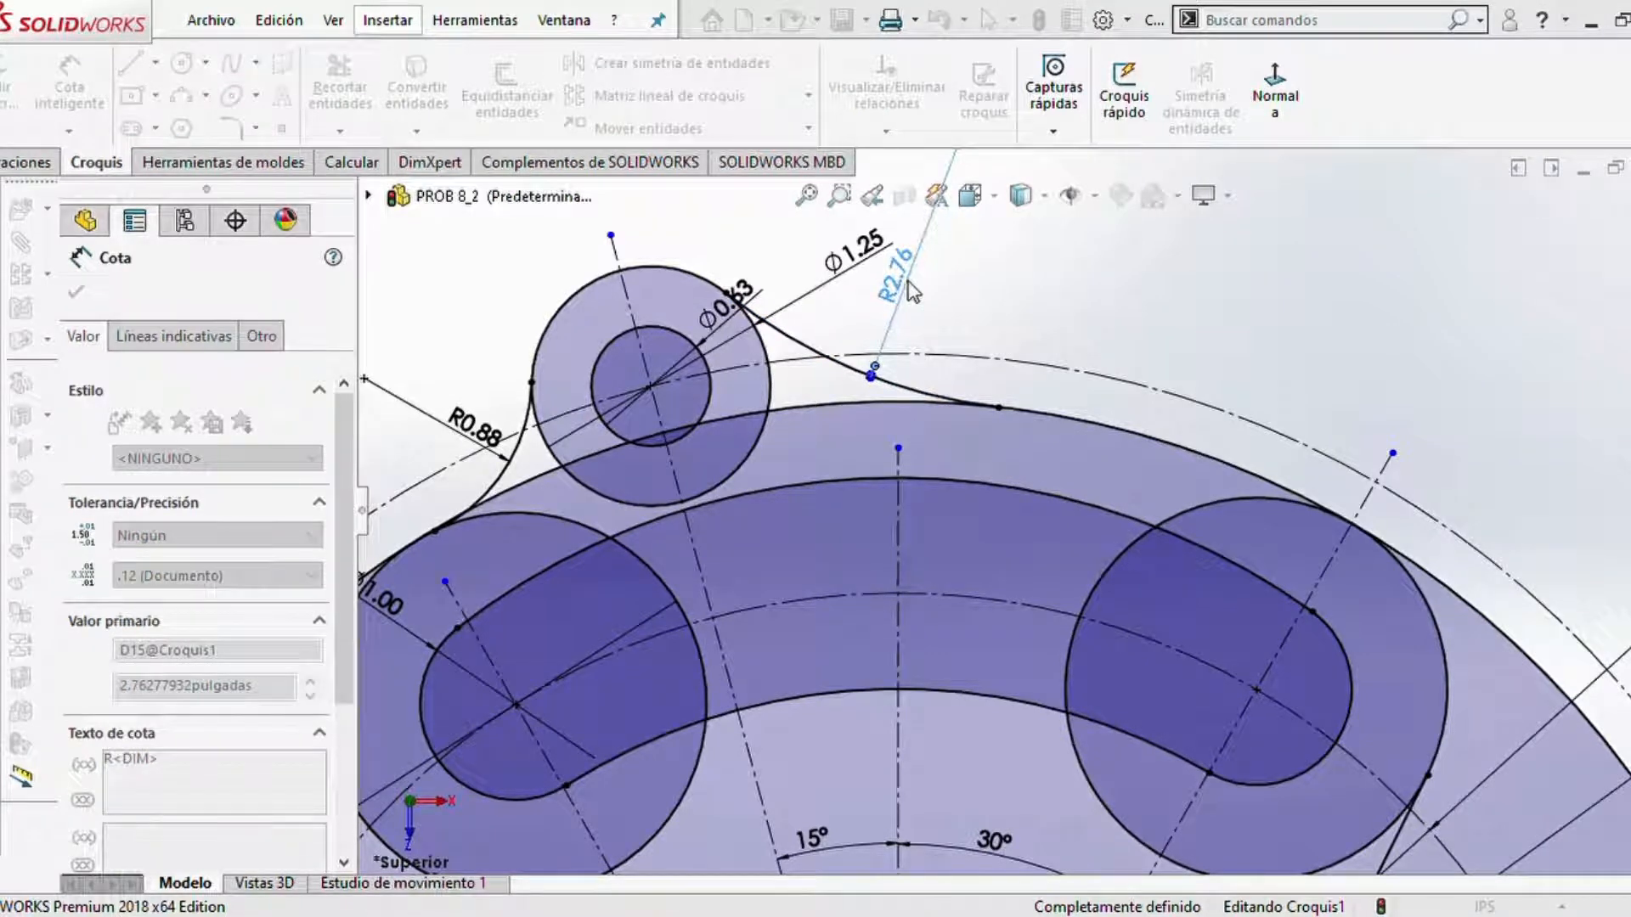
key(Return)
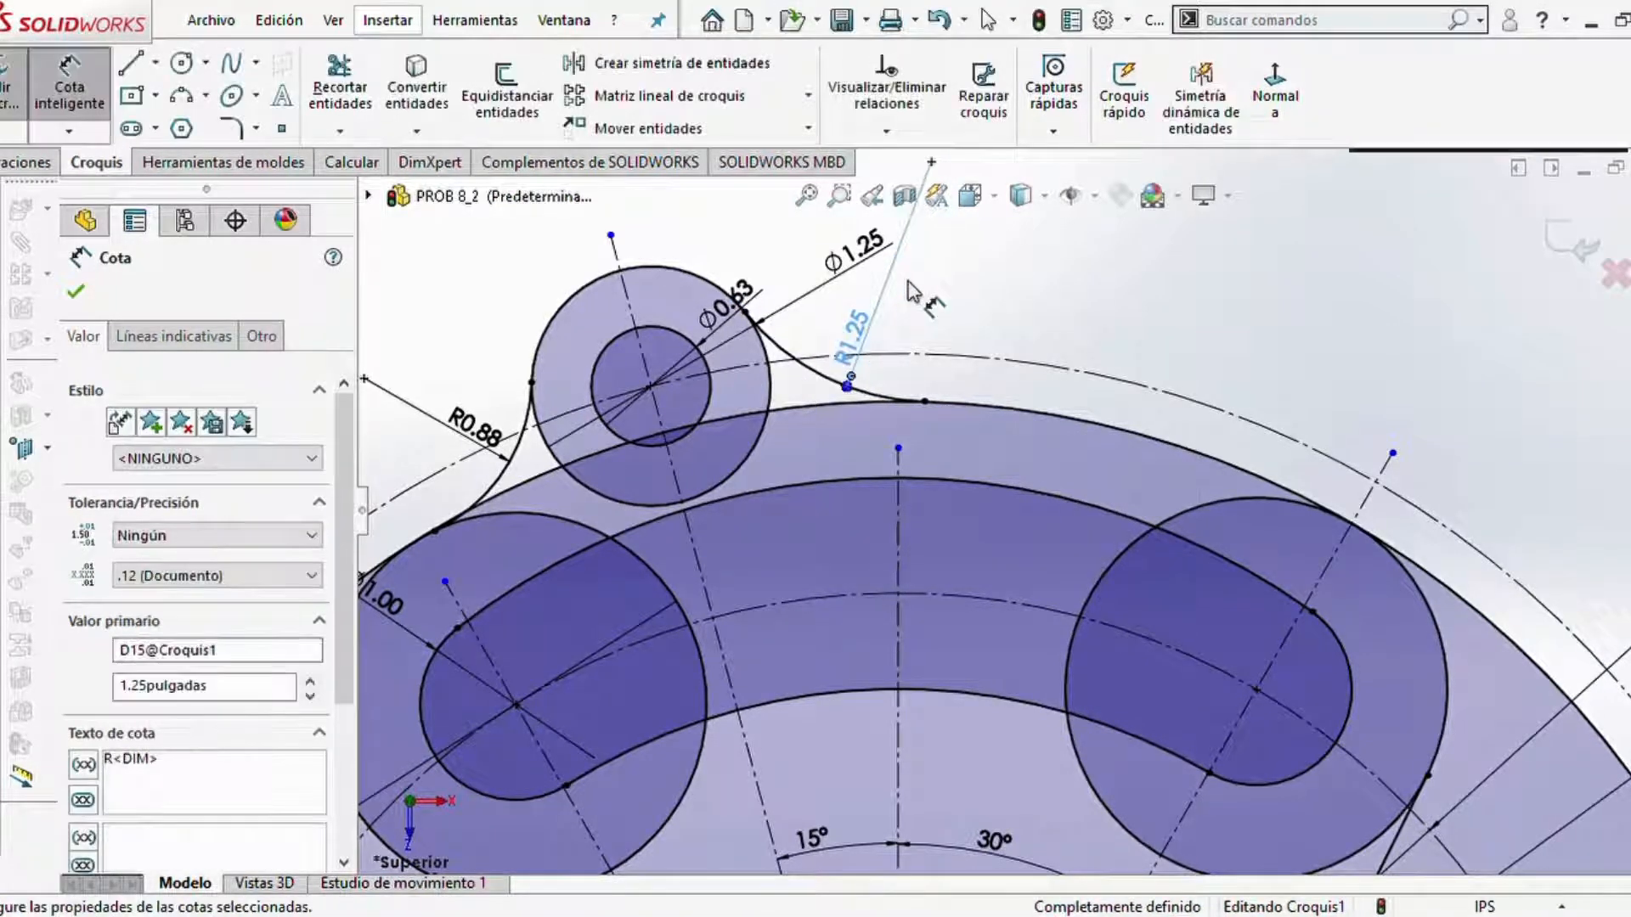
click(74, 295)
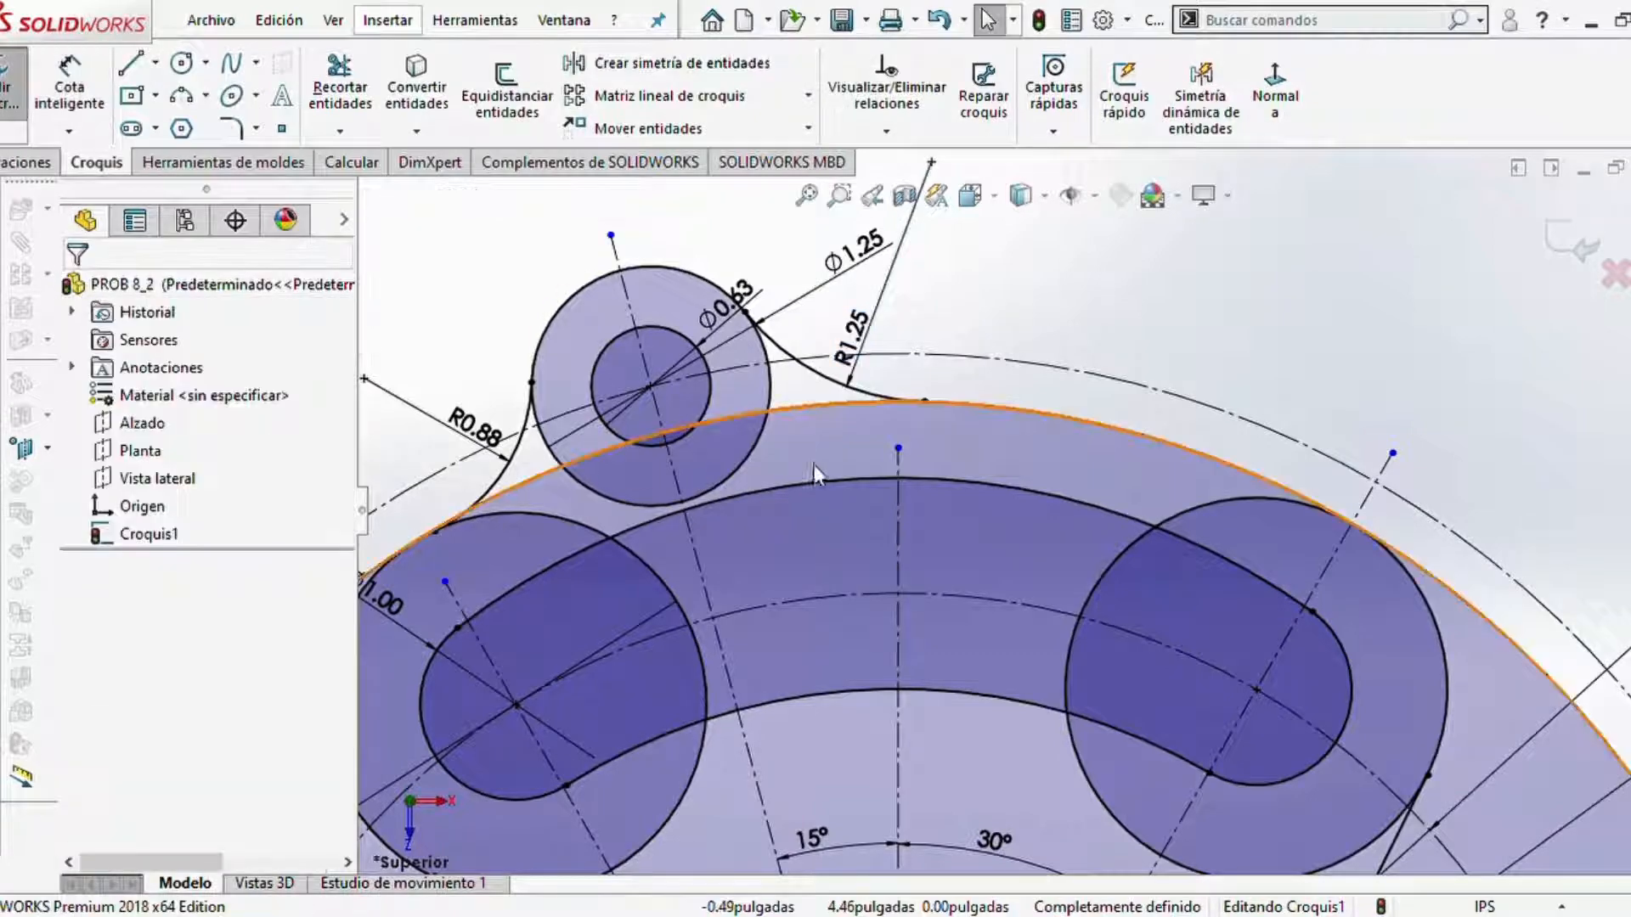
- Trim the large origin-centred circle's segments between the R1.25 arc and the left R0.88 arc, including those crossing the boss circles
scroll(814, 465, up, 6)
scroll(988, 673, up, 5)
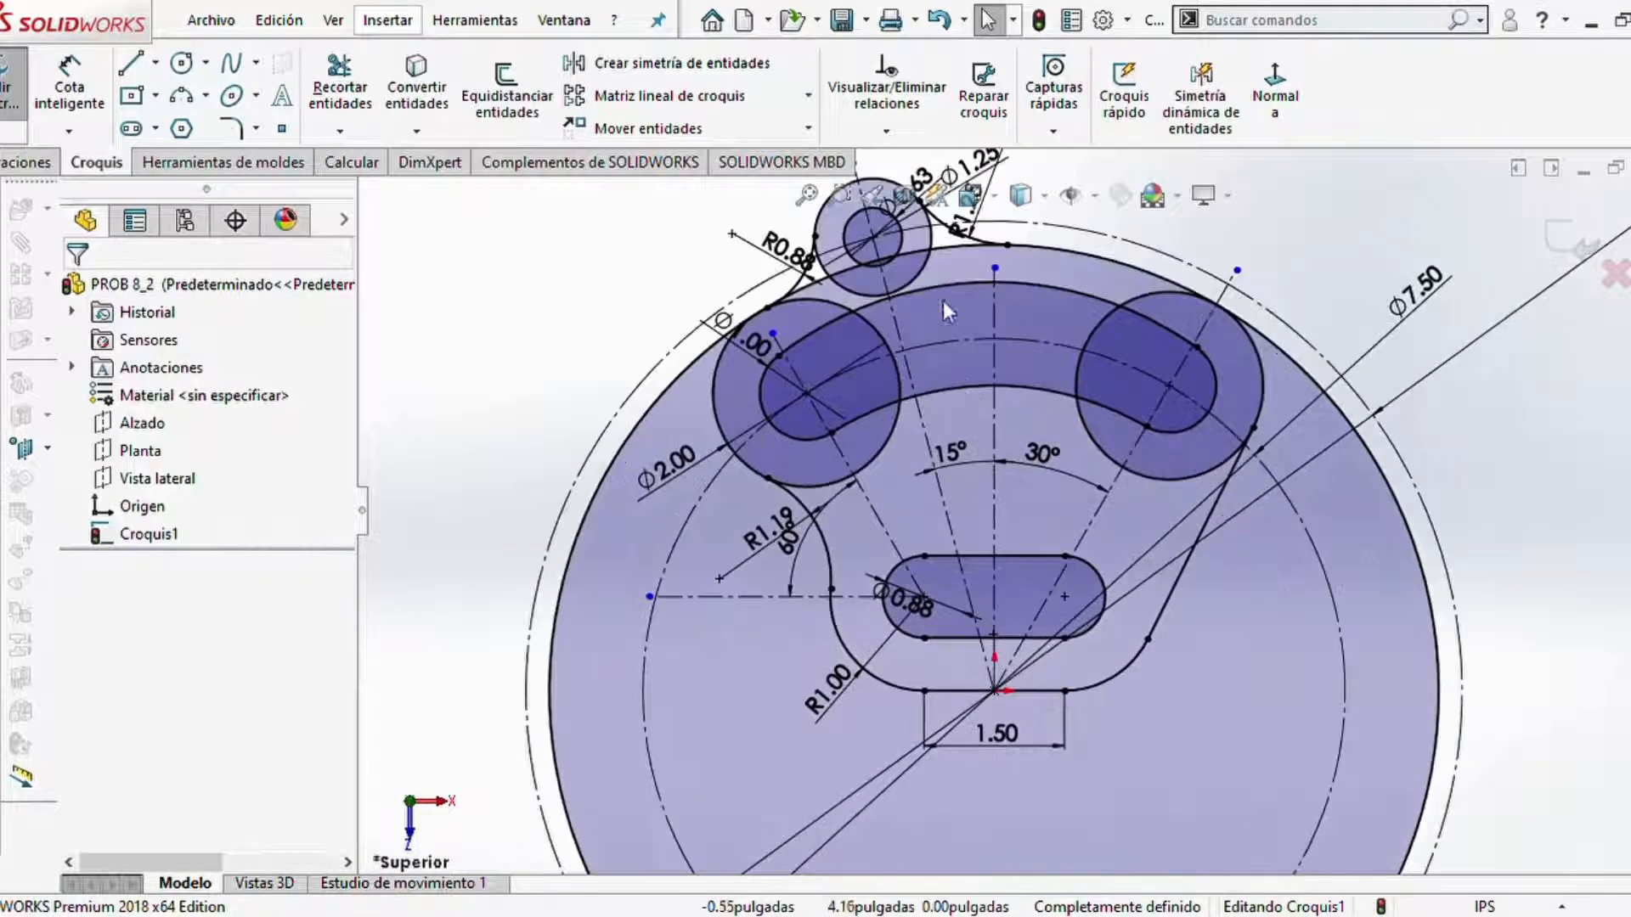
click(340, 93)
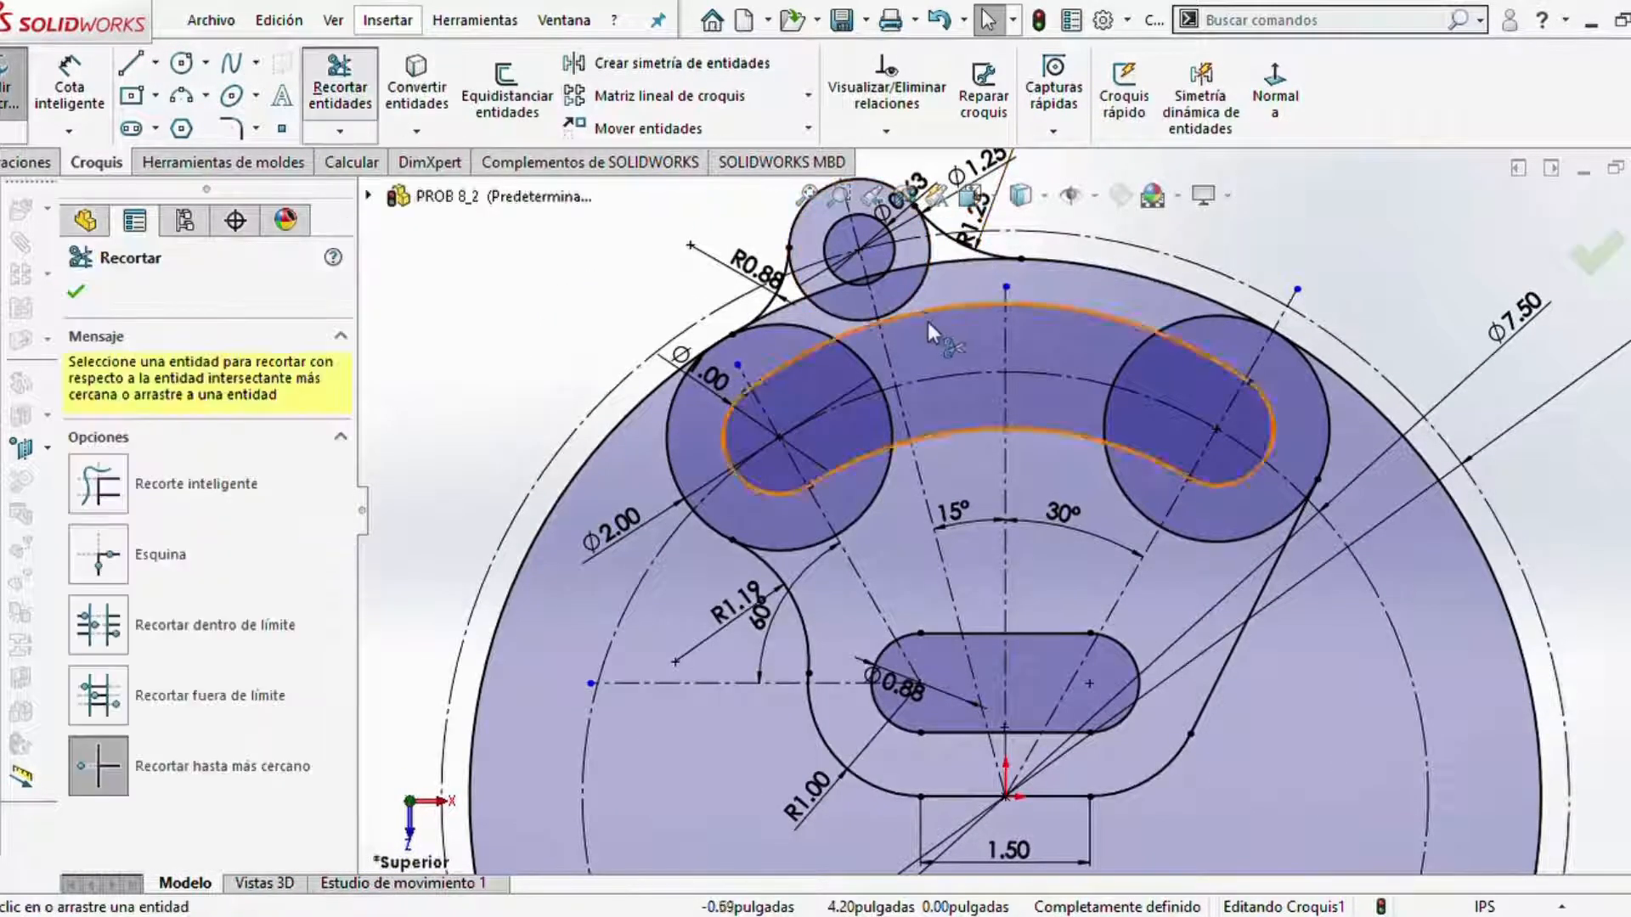
scroll(994, 333, up, 4)
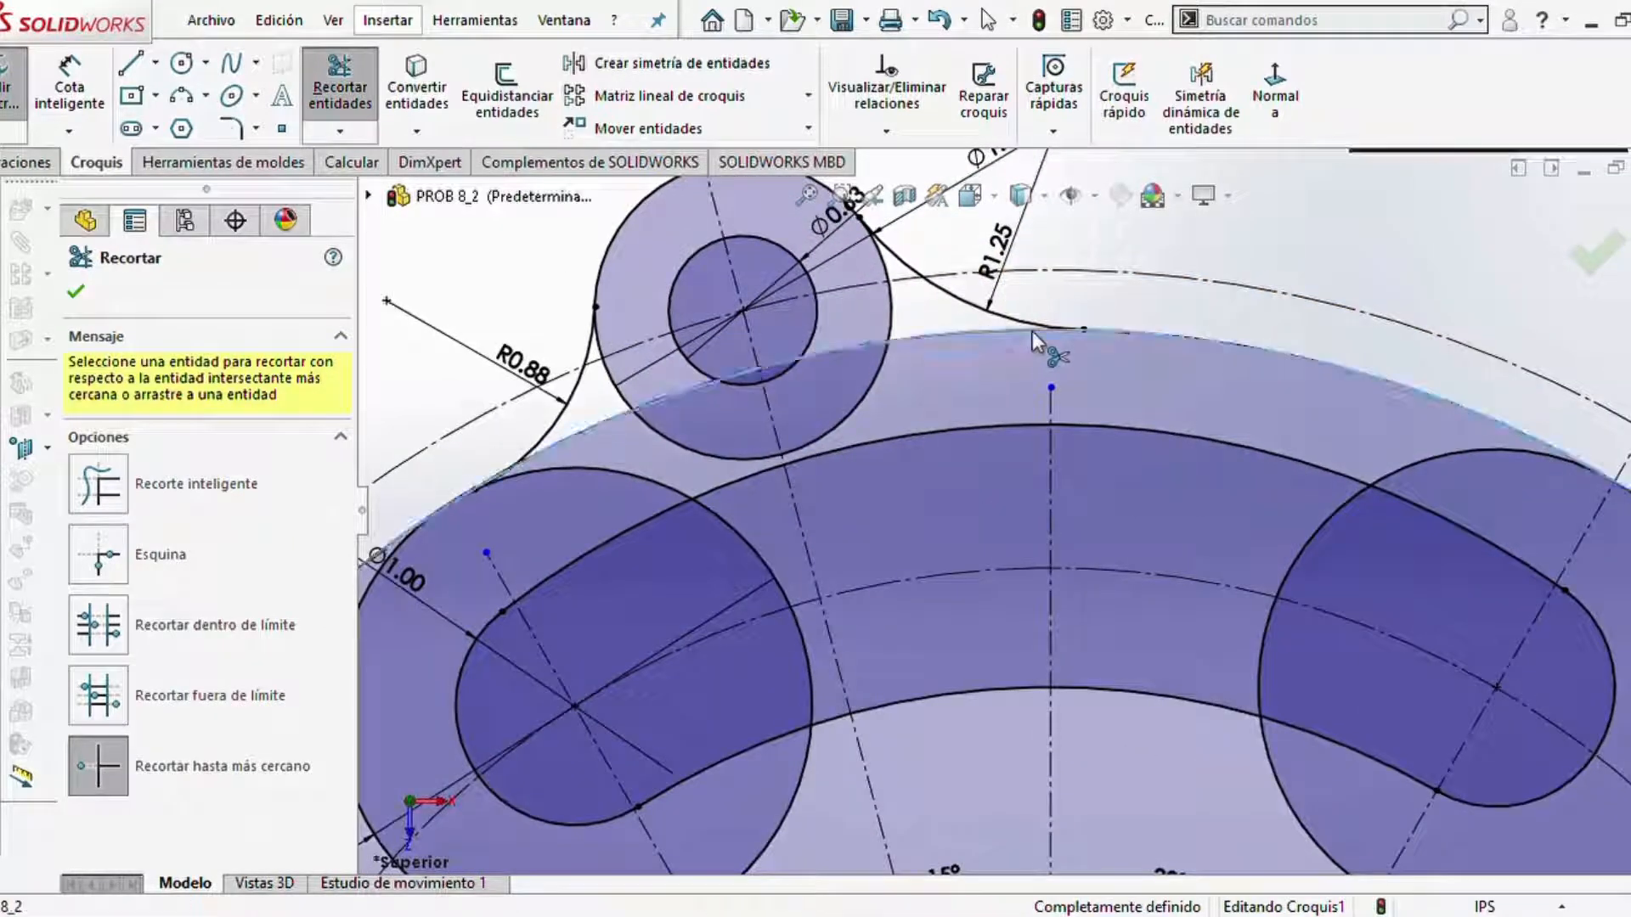
click(1032, 331)
click(858, 345)
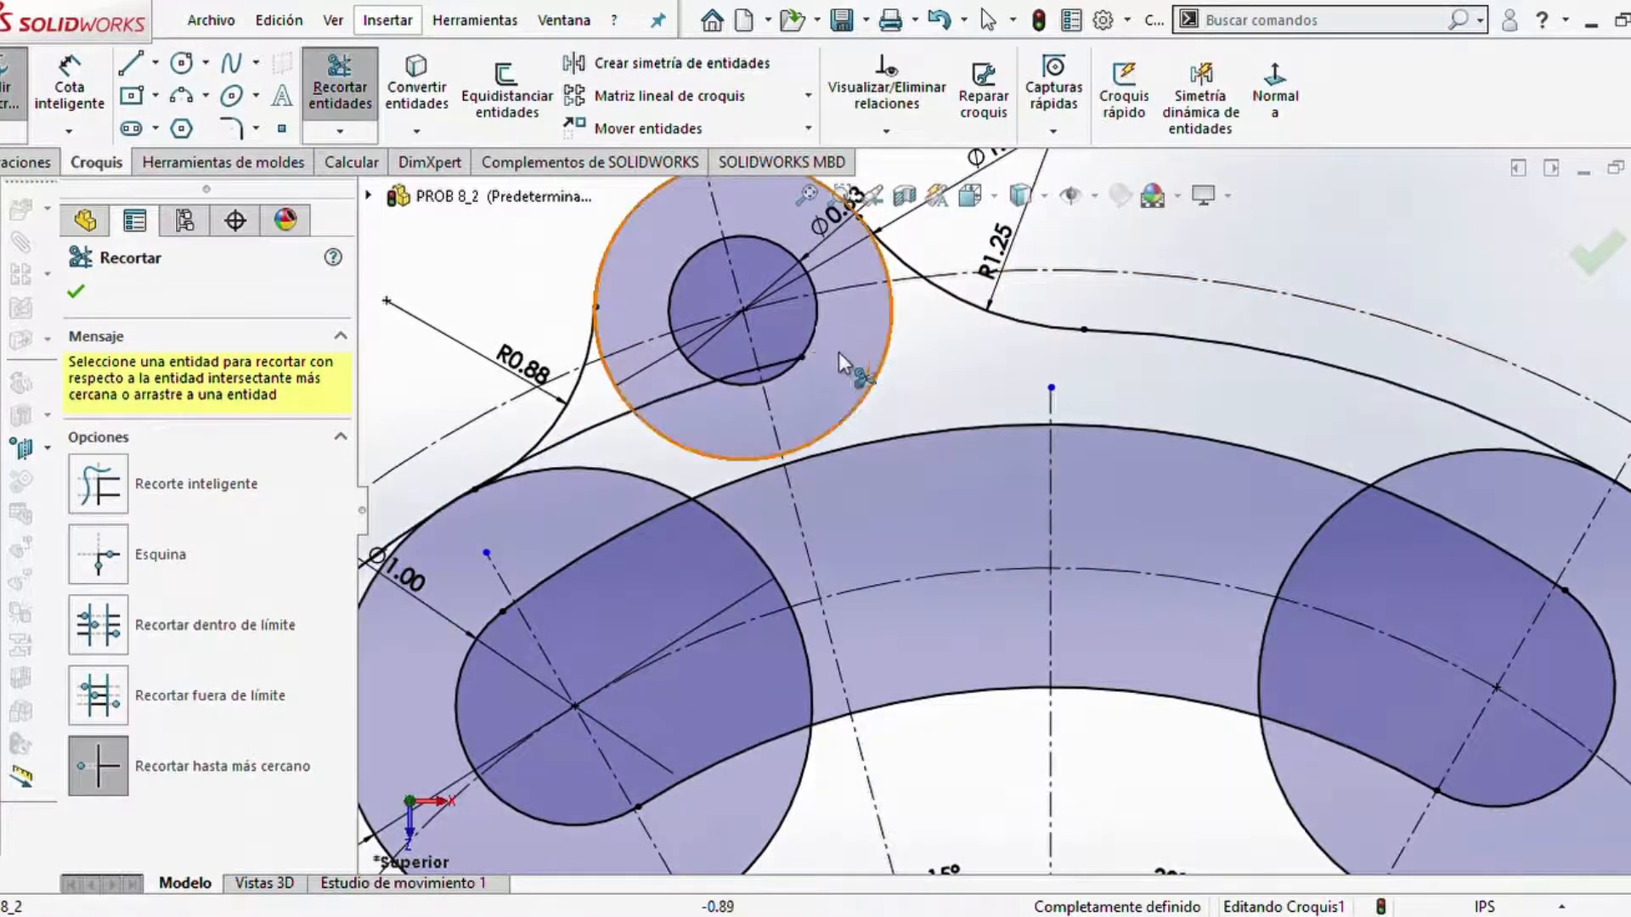
click(741, 372)
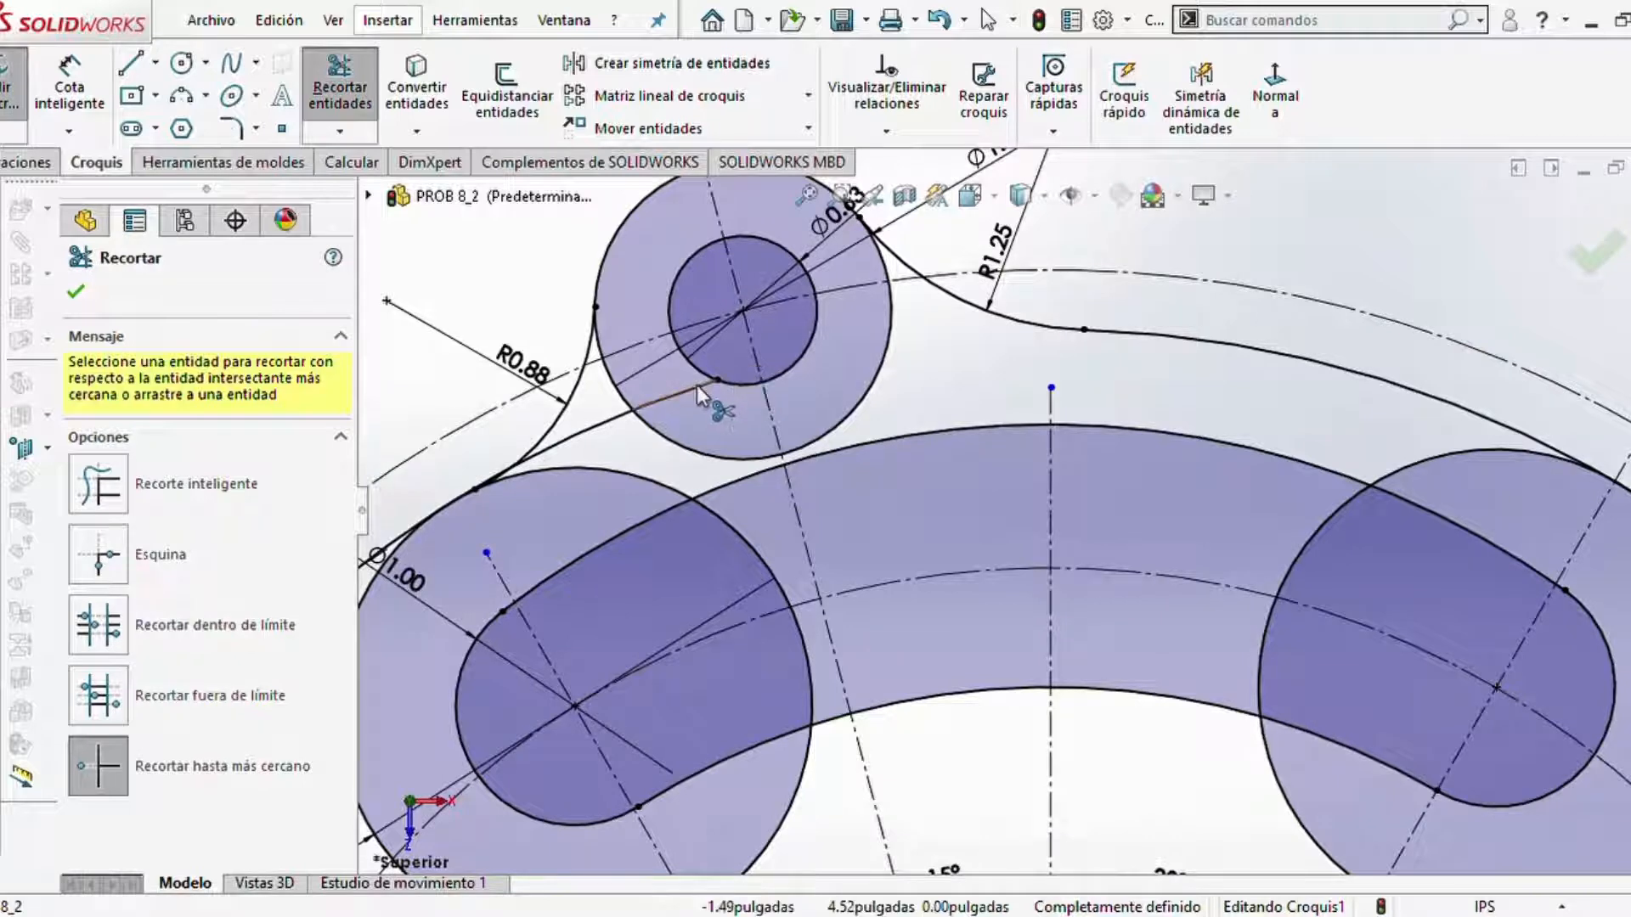
click(697, 385)
click(586, 431)
- Trim the rest of the large circle beyond the R0.88 arc, keeping only its upper stretch from the R1.25 arc to the right 2 in circle
scroll(519, 470, down, 5)
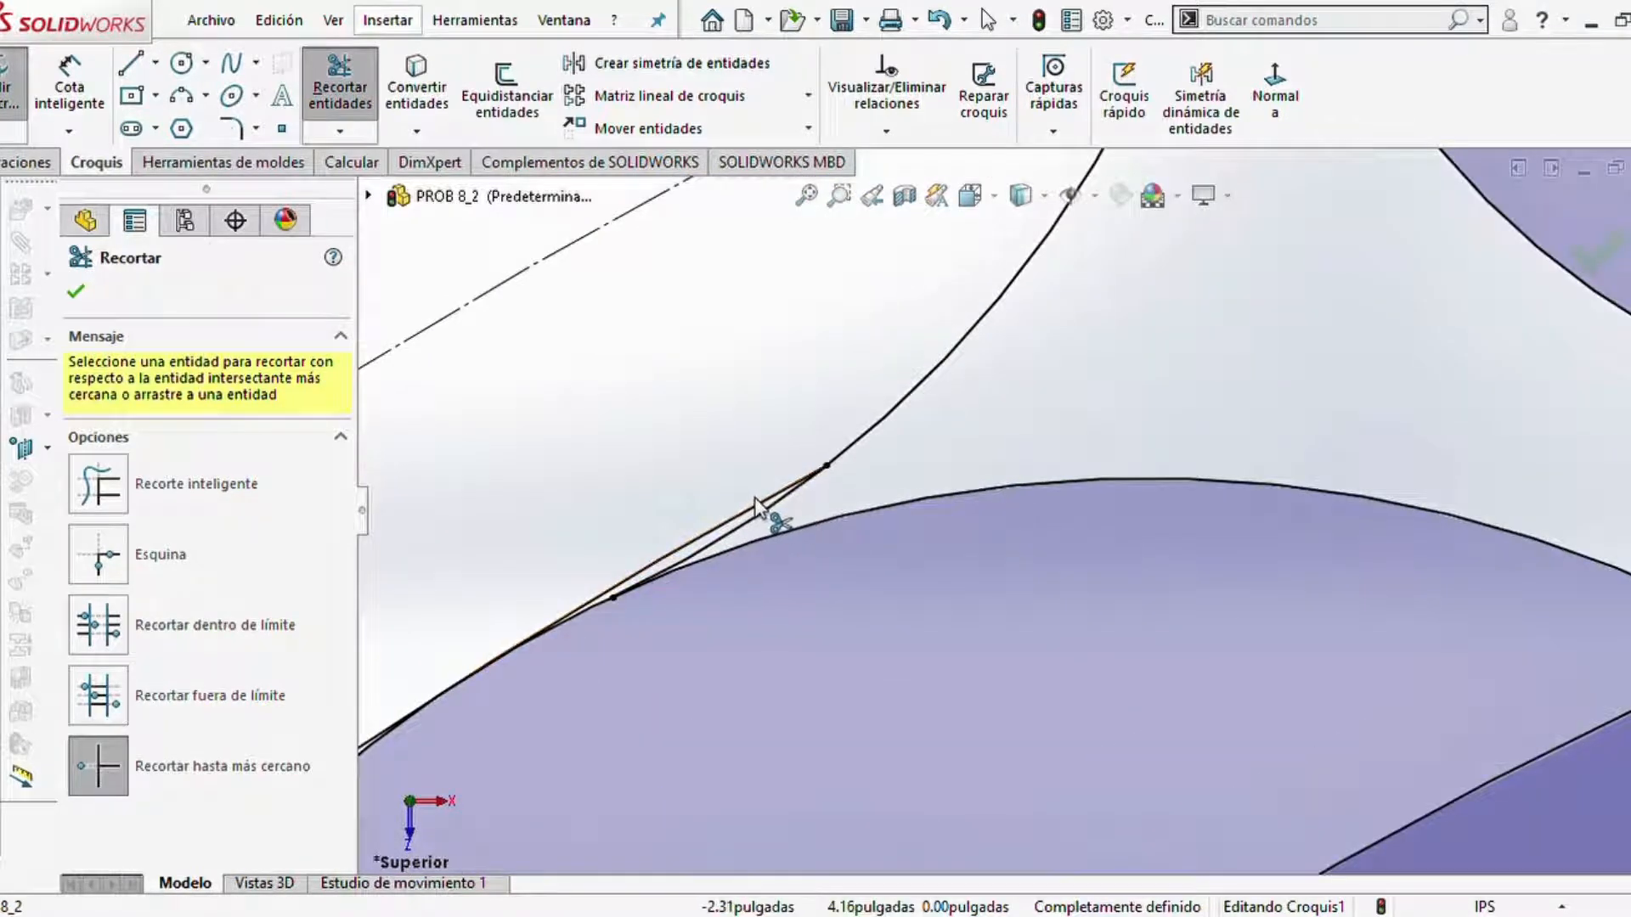
click(762, 503)
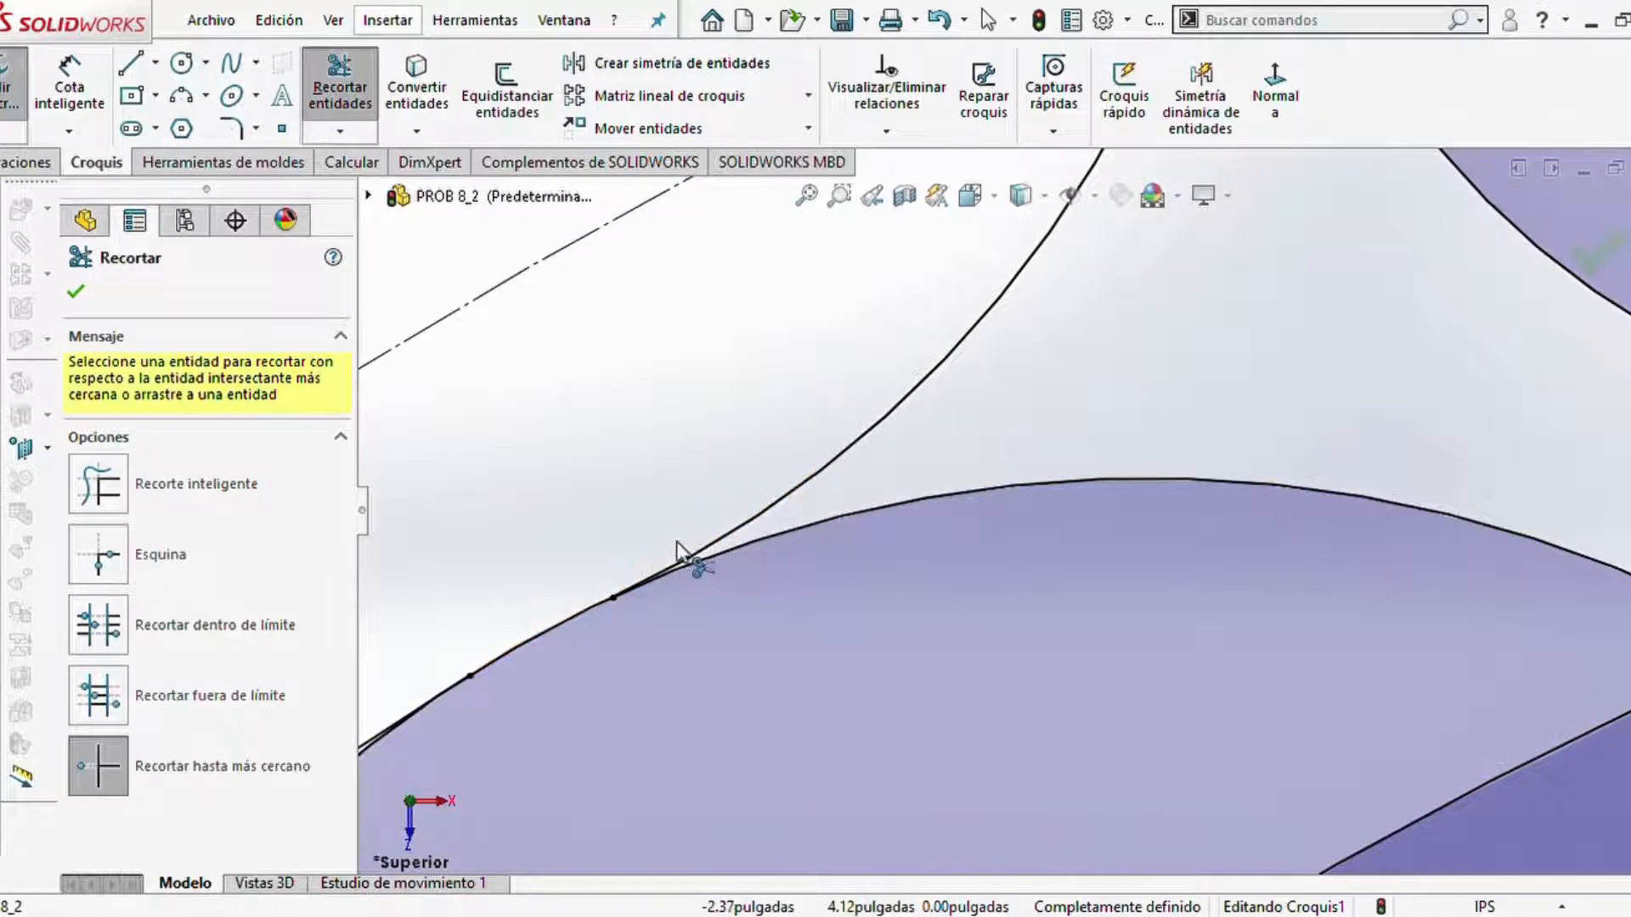
scroll(676, 542, up, 5)
scroll(1087, 599, down, 1)
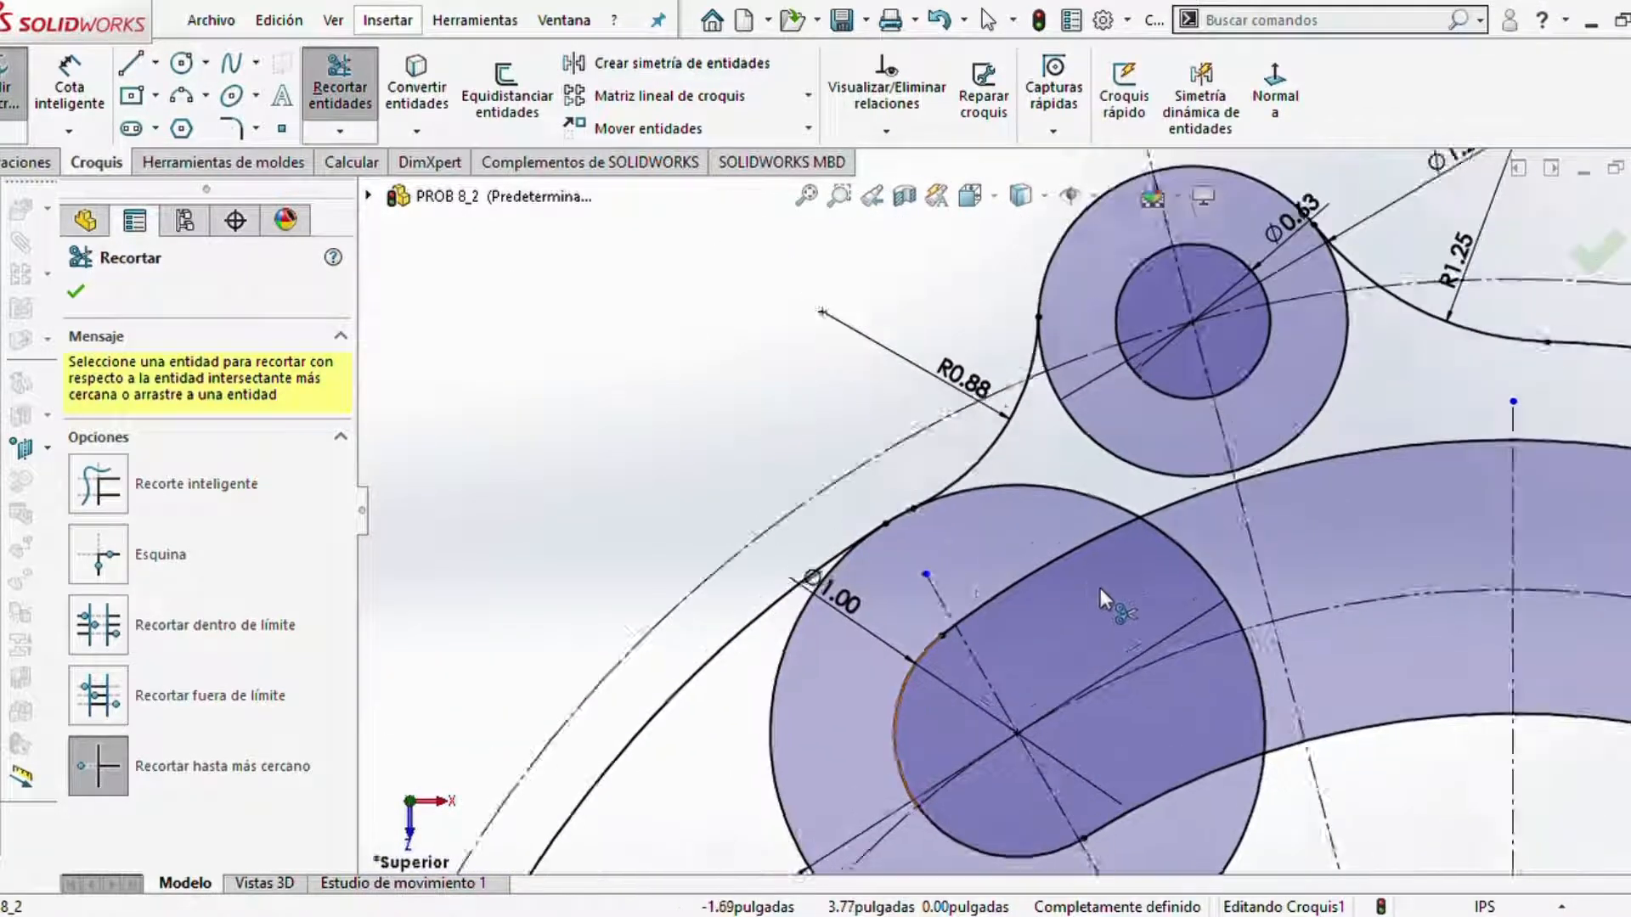
scroll(1100, 588, down, 1)
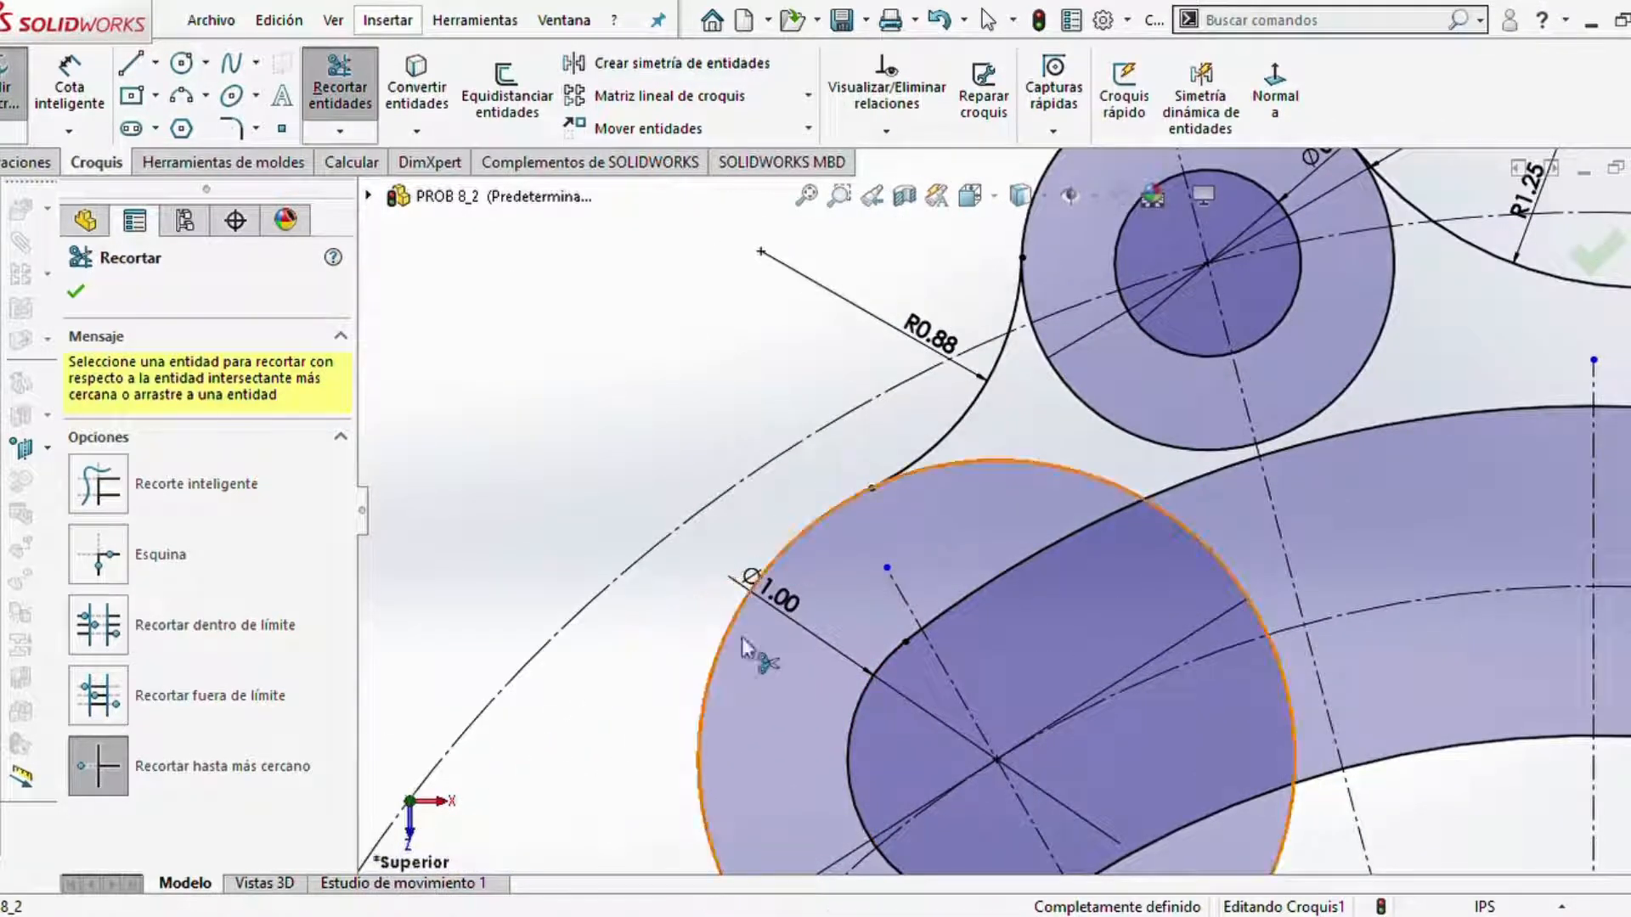
scroll(742, 637, up, 4)
scroll(1163, 465, down, 1)
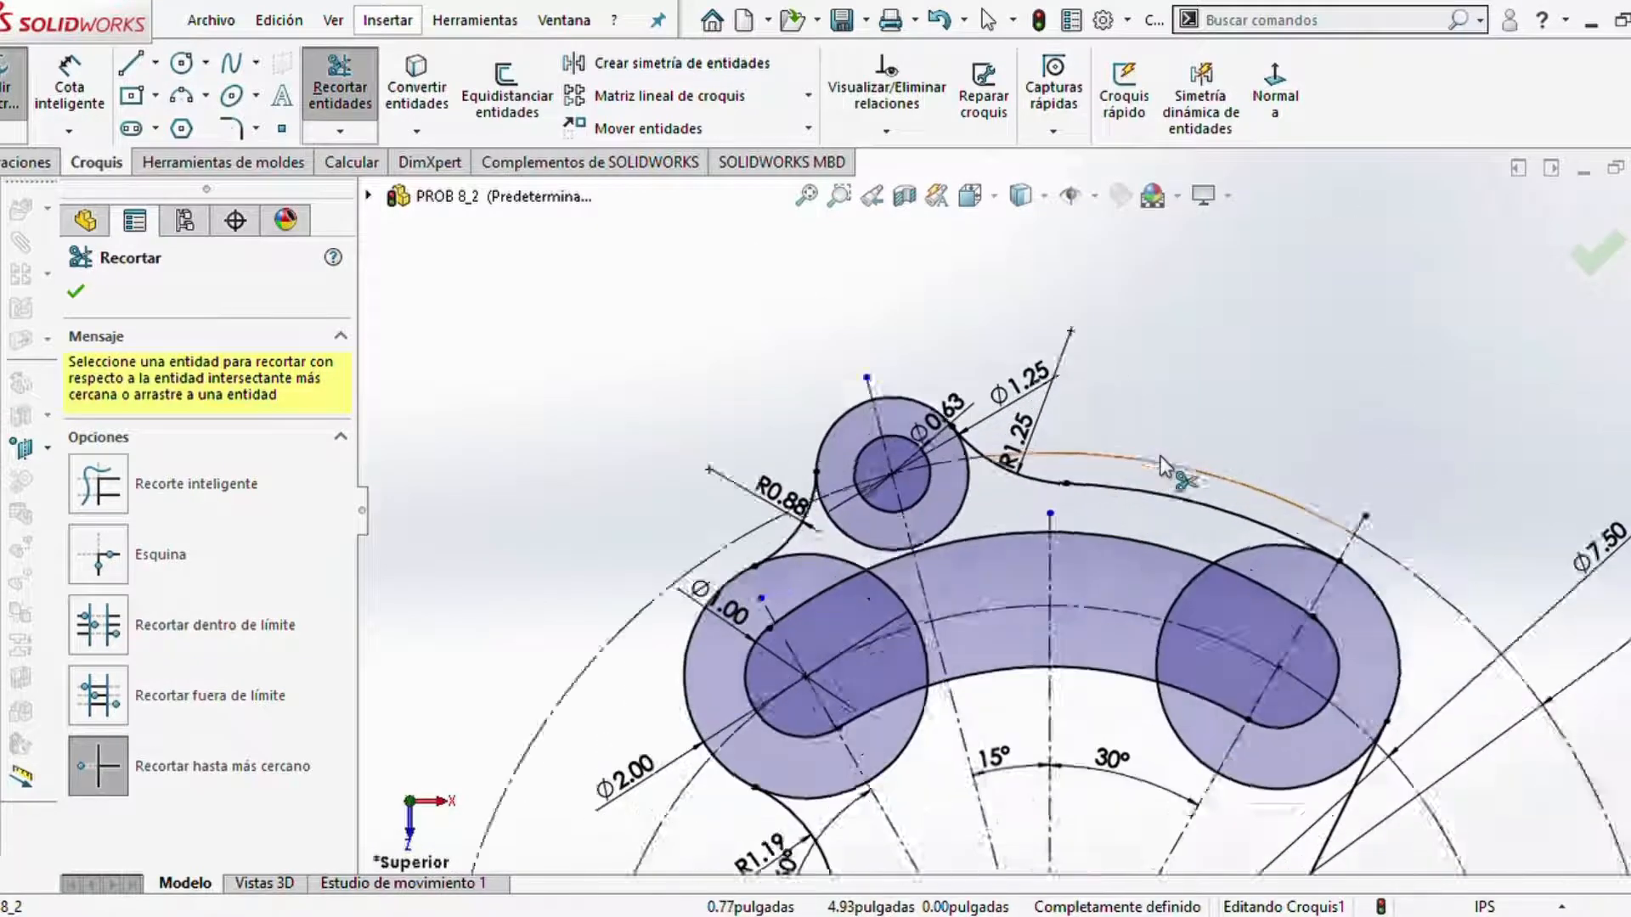
- Trim the inner part of the left 2 in circle, keeping only the outer arc between the R0.88 and R1.19 arcs
scroll(1164, 465, down, 1)
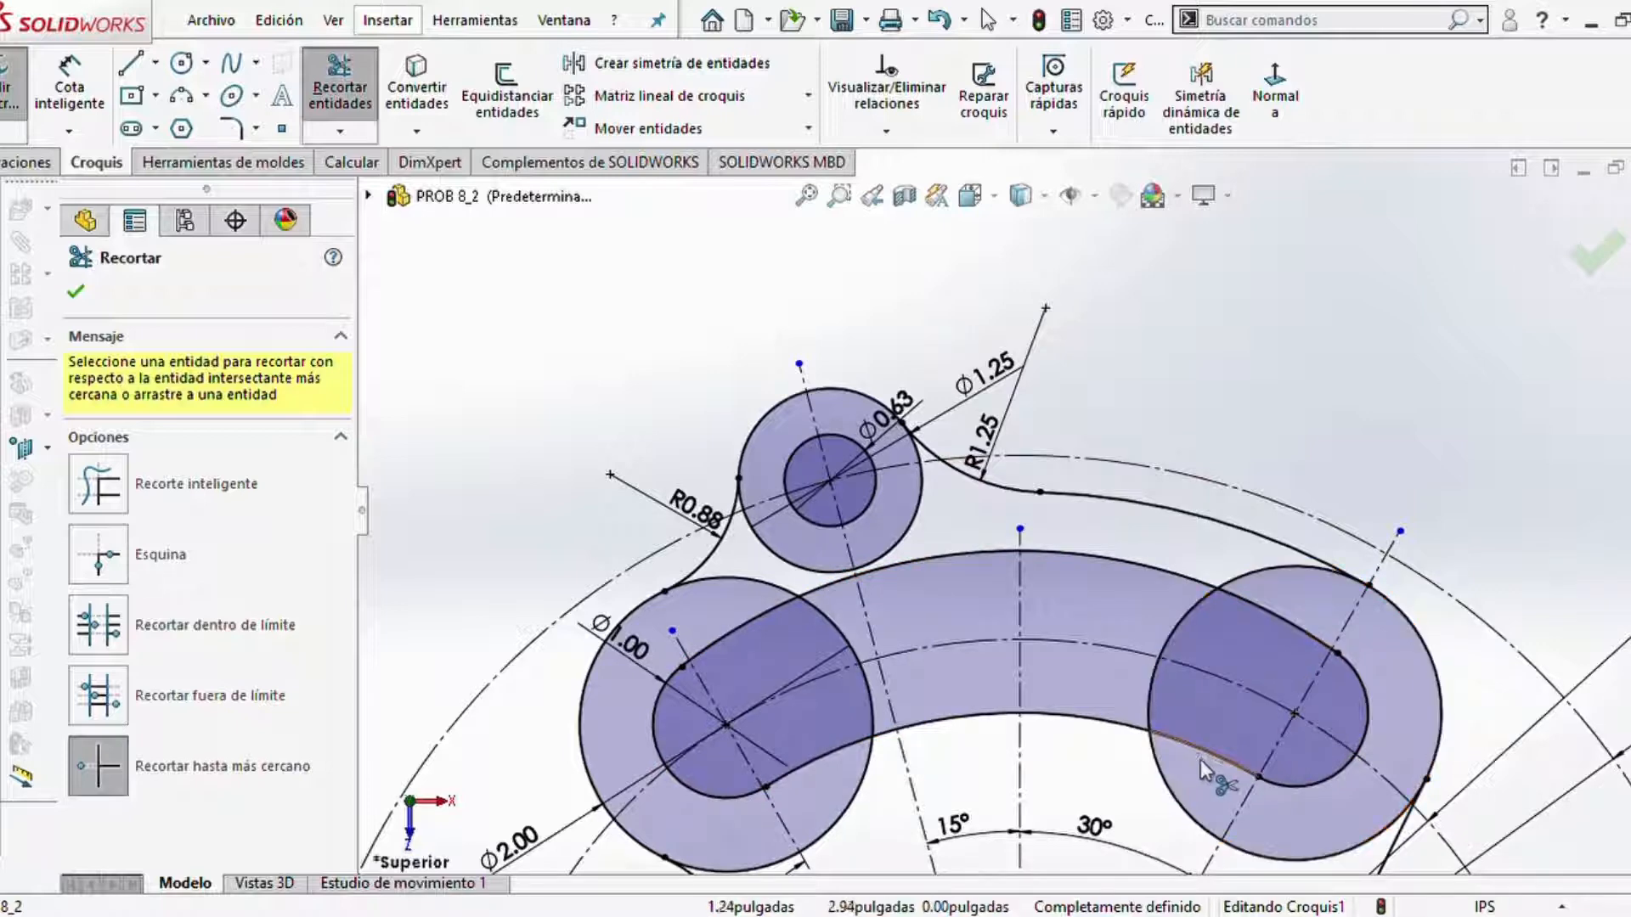
click(712, 583)
click(824, 609)
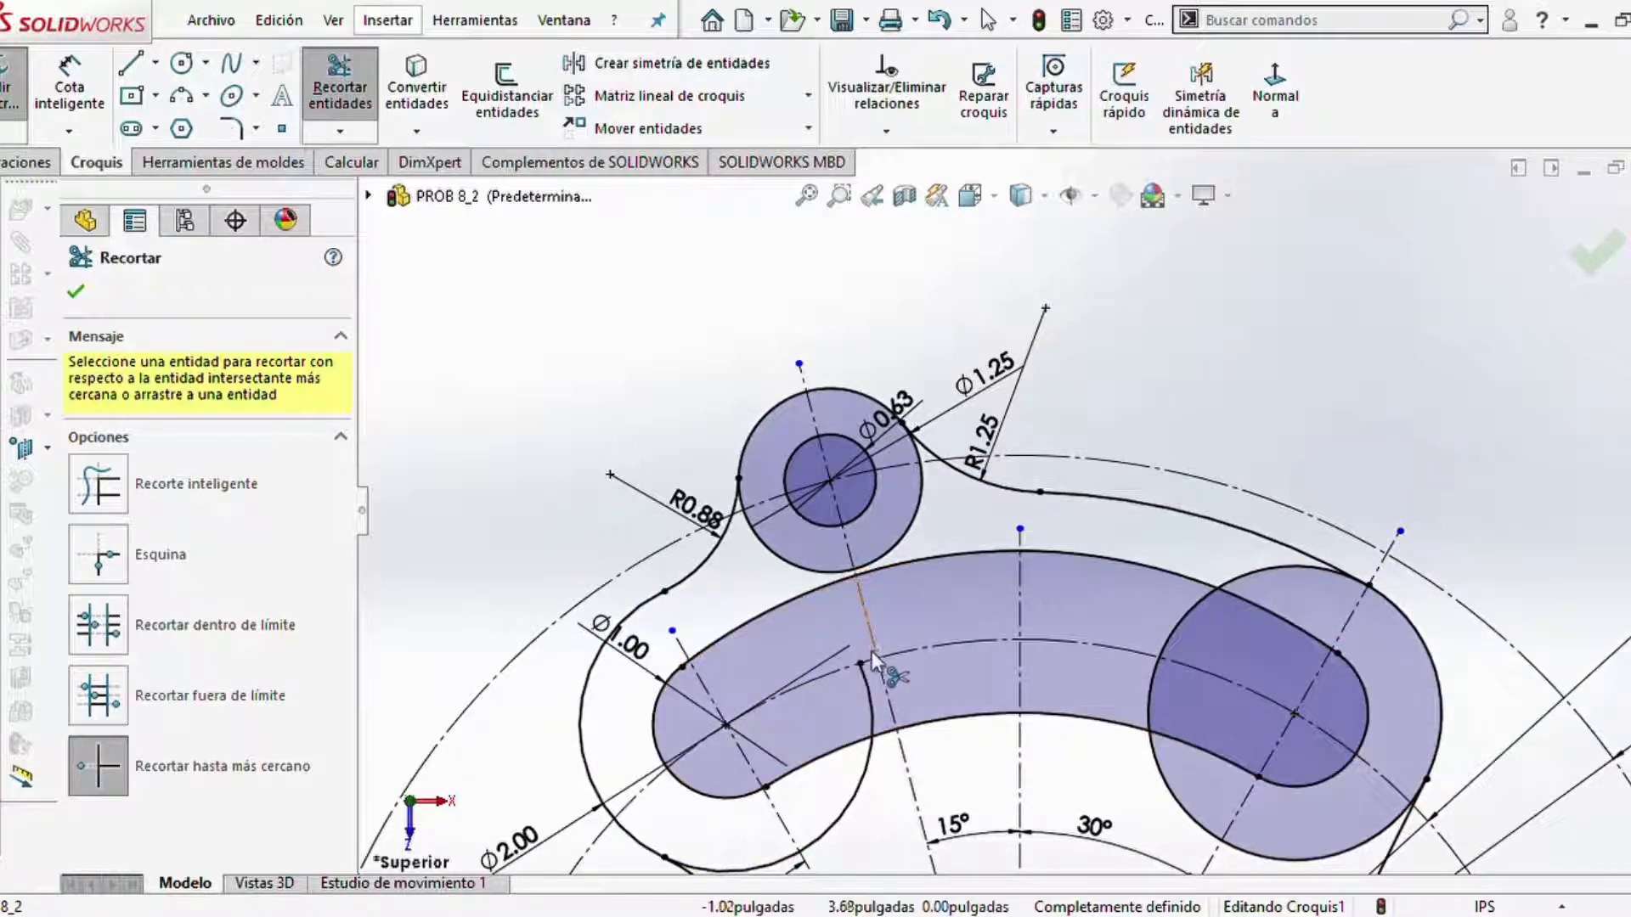
click(865, 759)
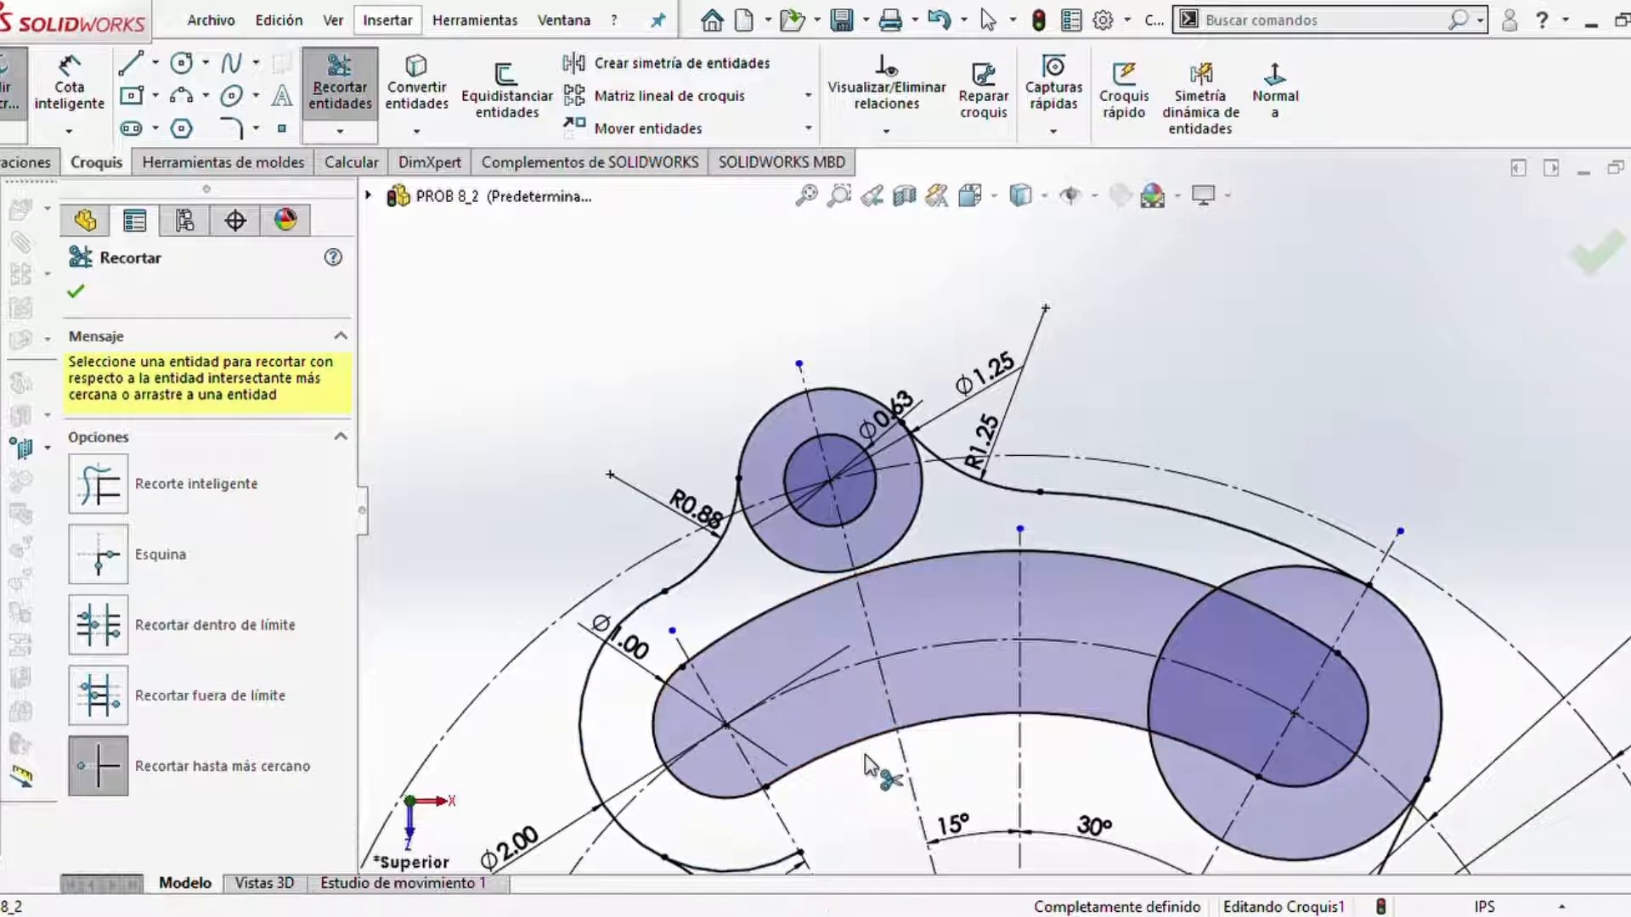
scroll(875, 768, down, 2)
click(830, 738)
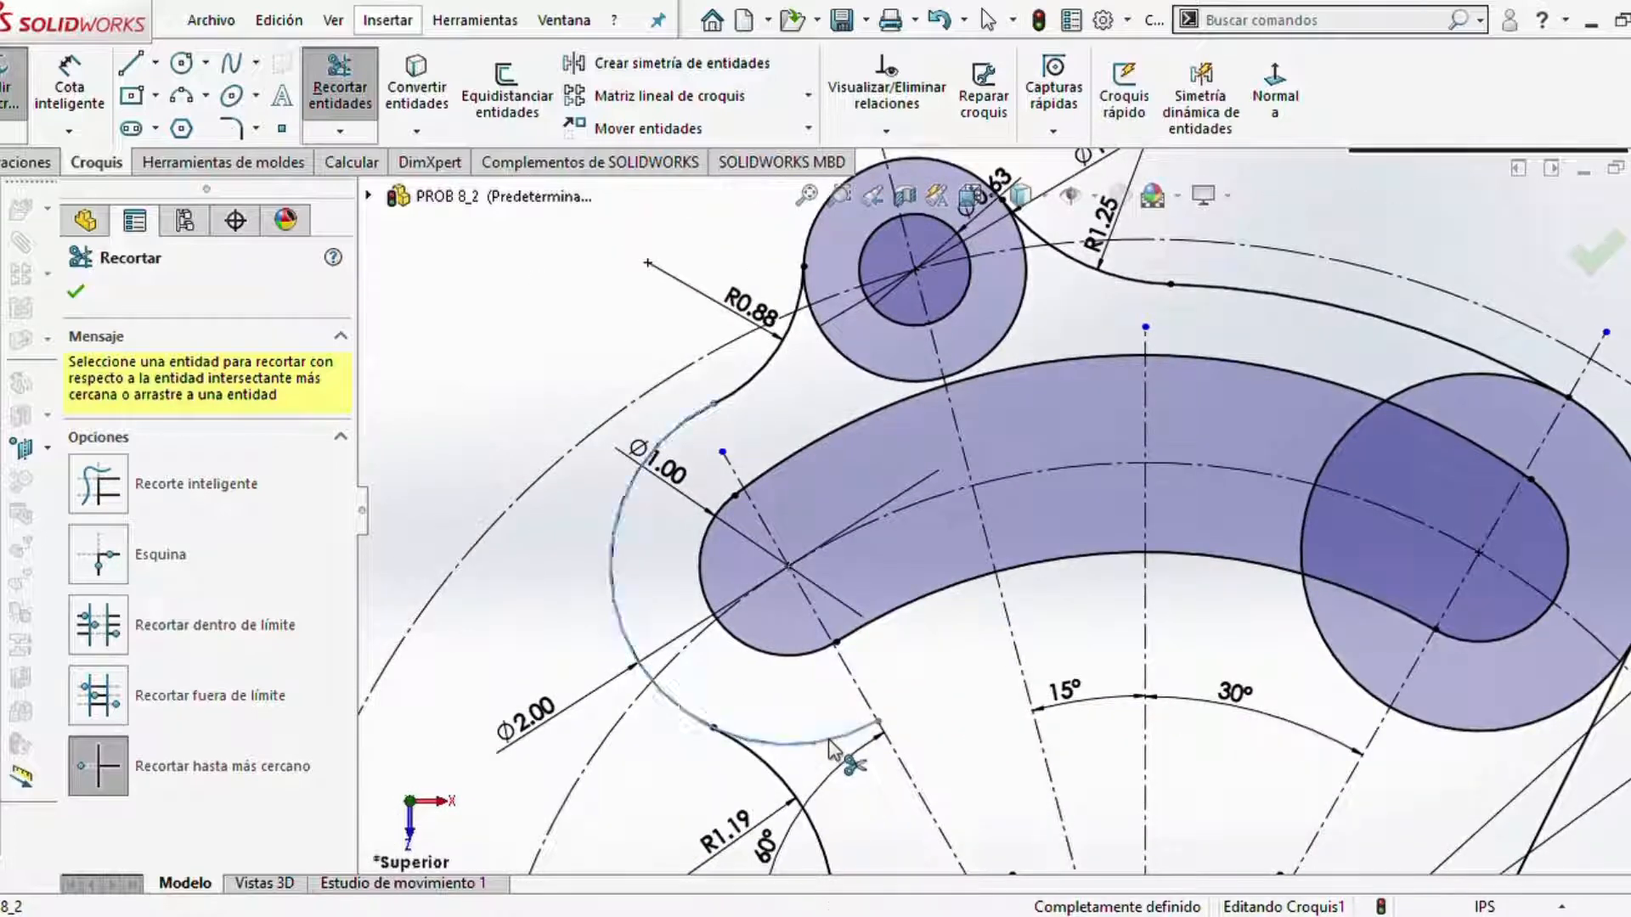
- Trim the inner part of the right 2 in circle, keeping only the outer arc between the upper contour arc and the slanted line
click(1500, 375)
click(1366, 410)
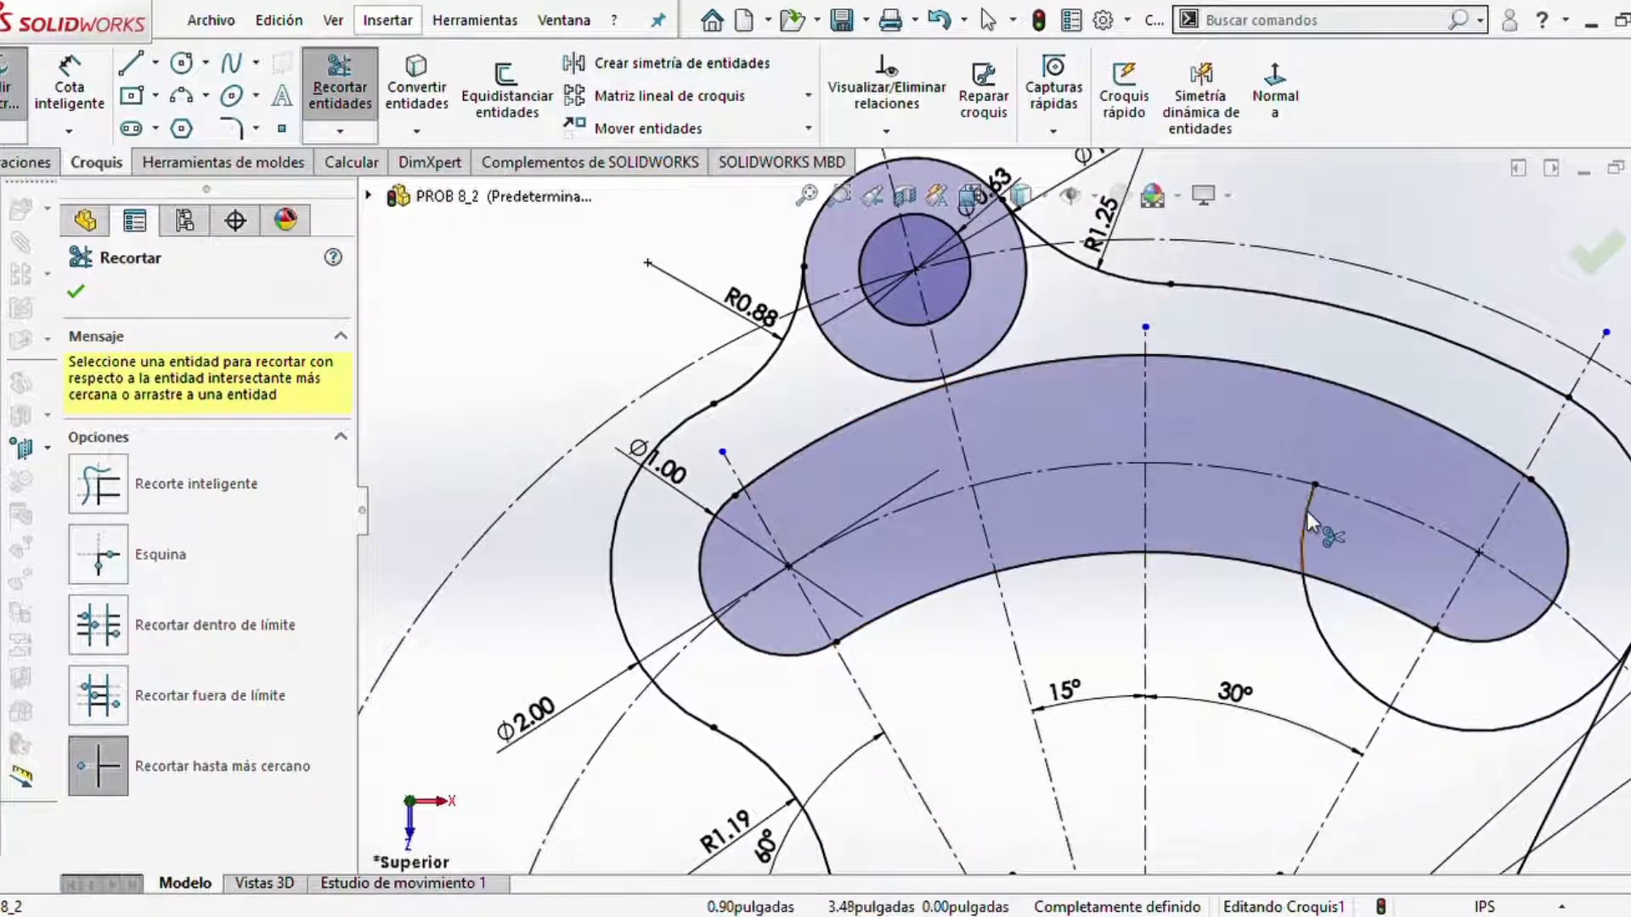
click(1333, 654)
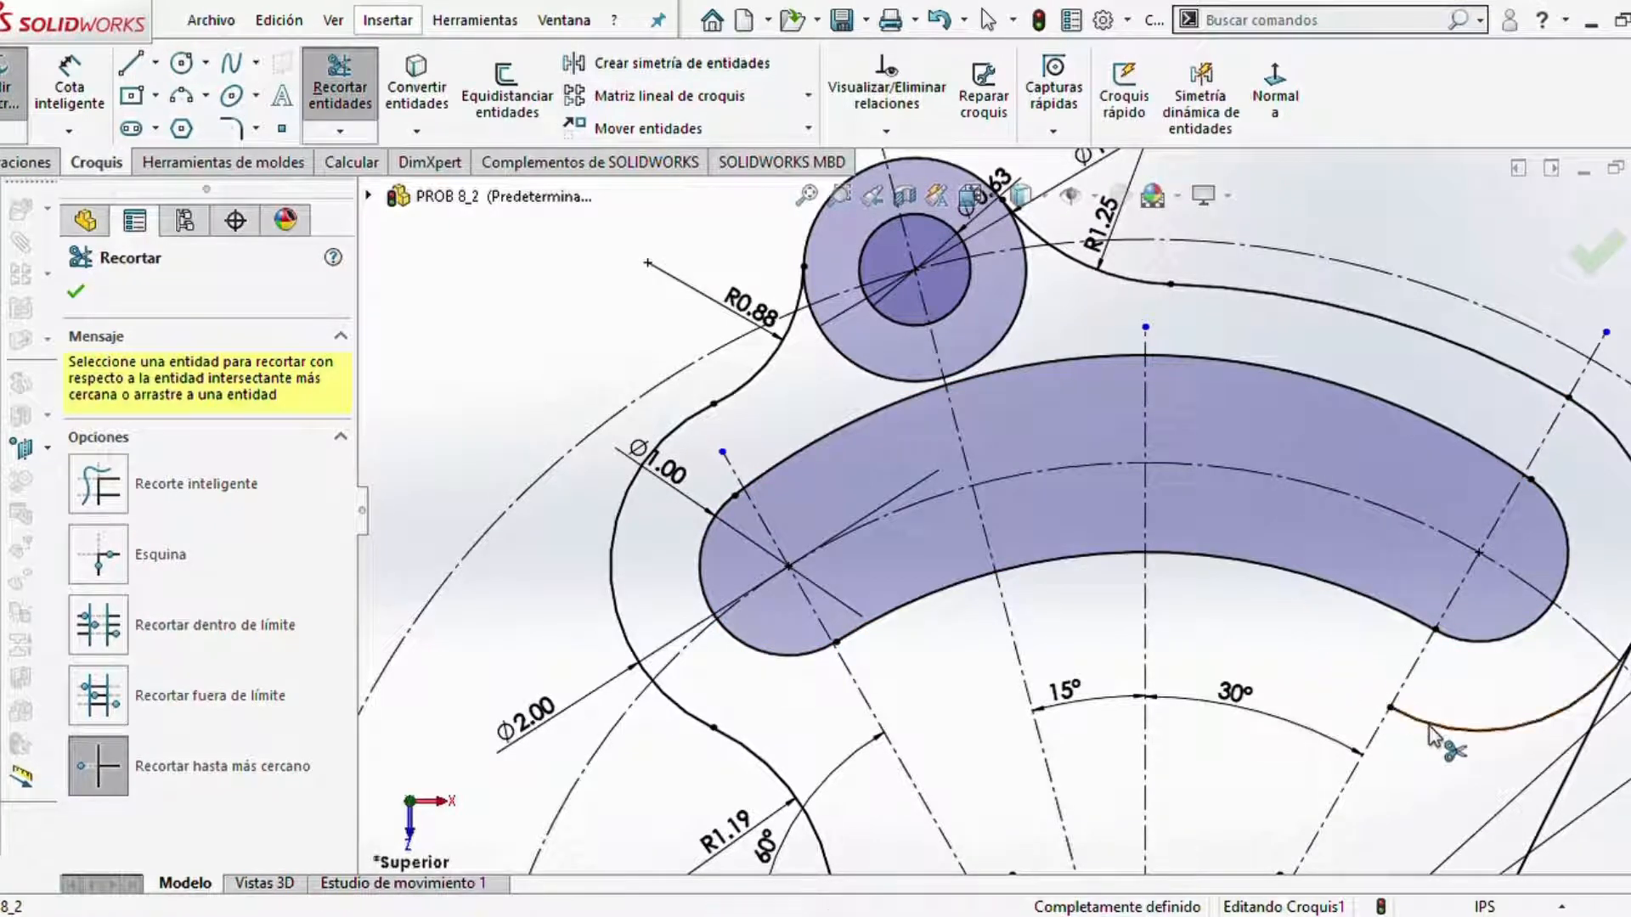
scroll(1468, 722, up, 3)
scroll(1314, 637, down, 6)
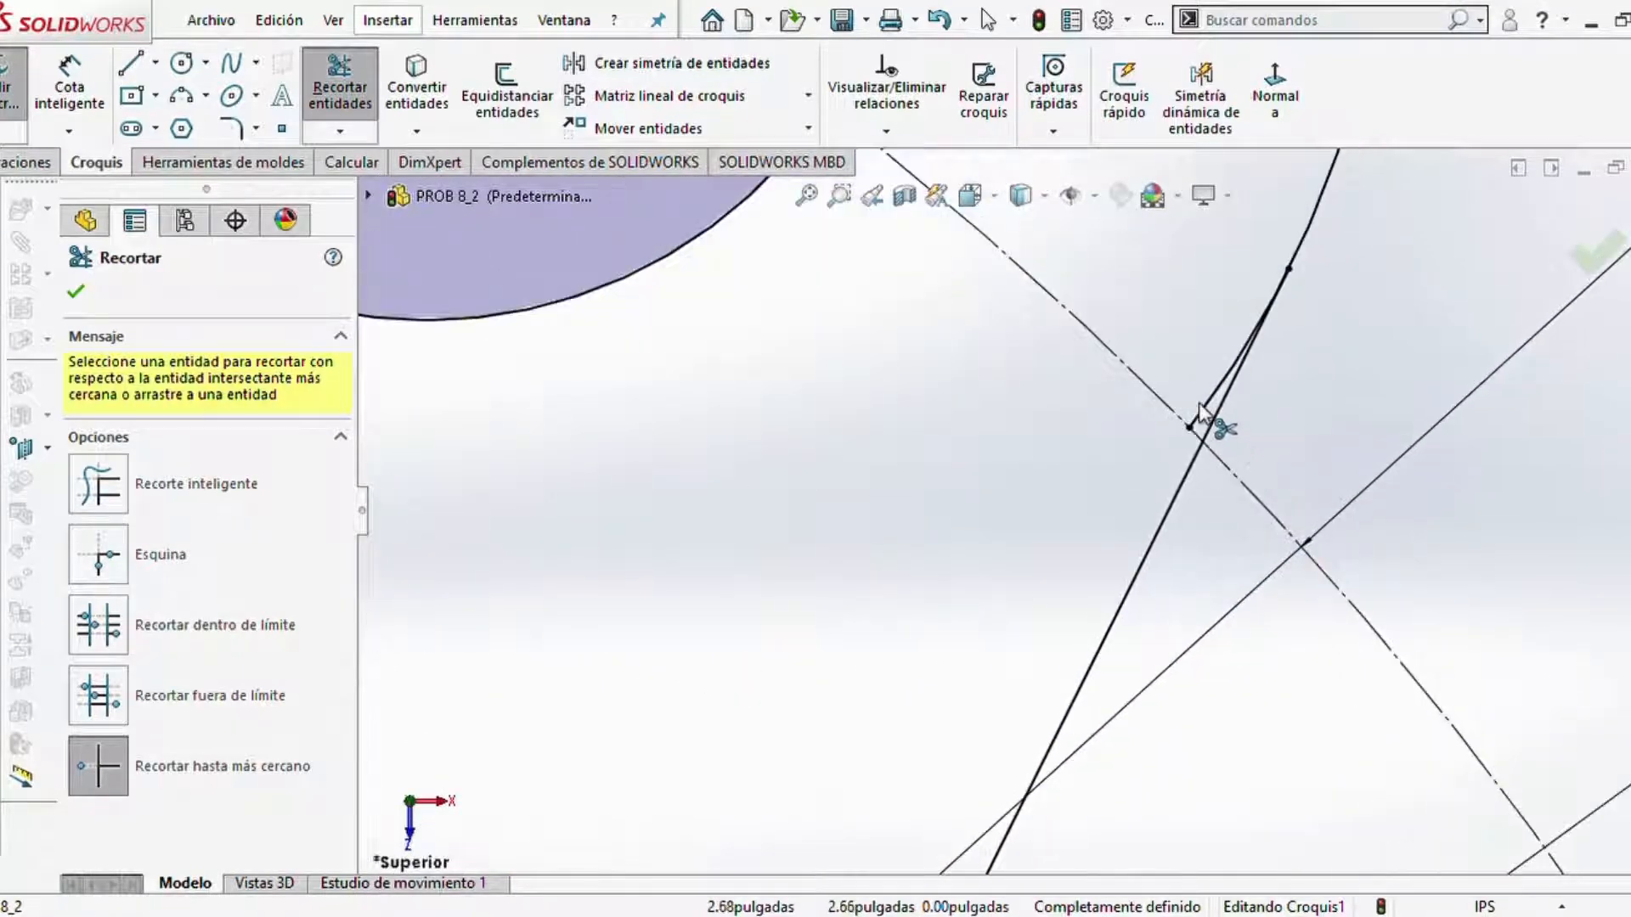
click(1205, 407)
- Trim the lower part of the 1.25 in boss circle between the R0.88 and R1.25 arcs to close the outer contour
scroll(1182, 441, up, 9)
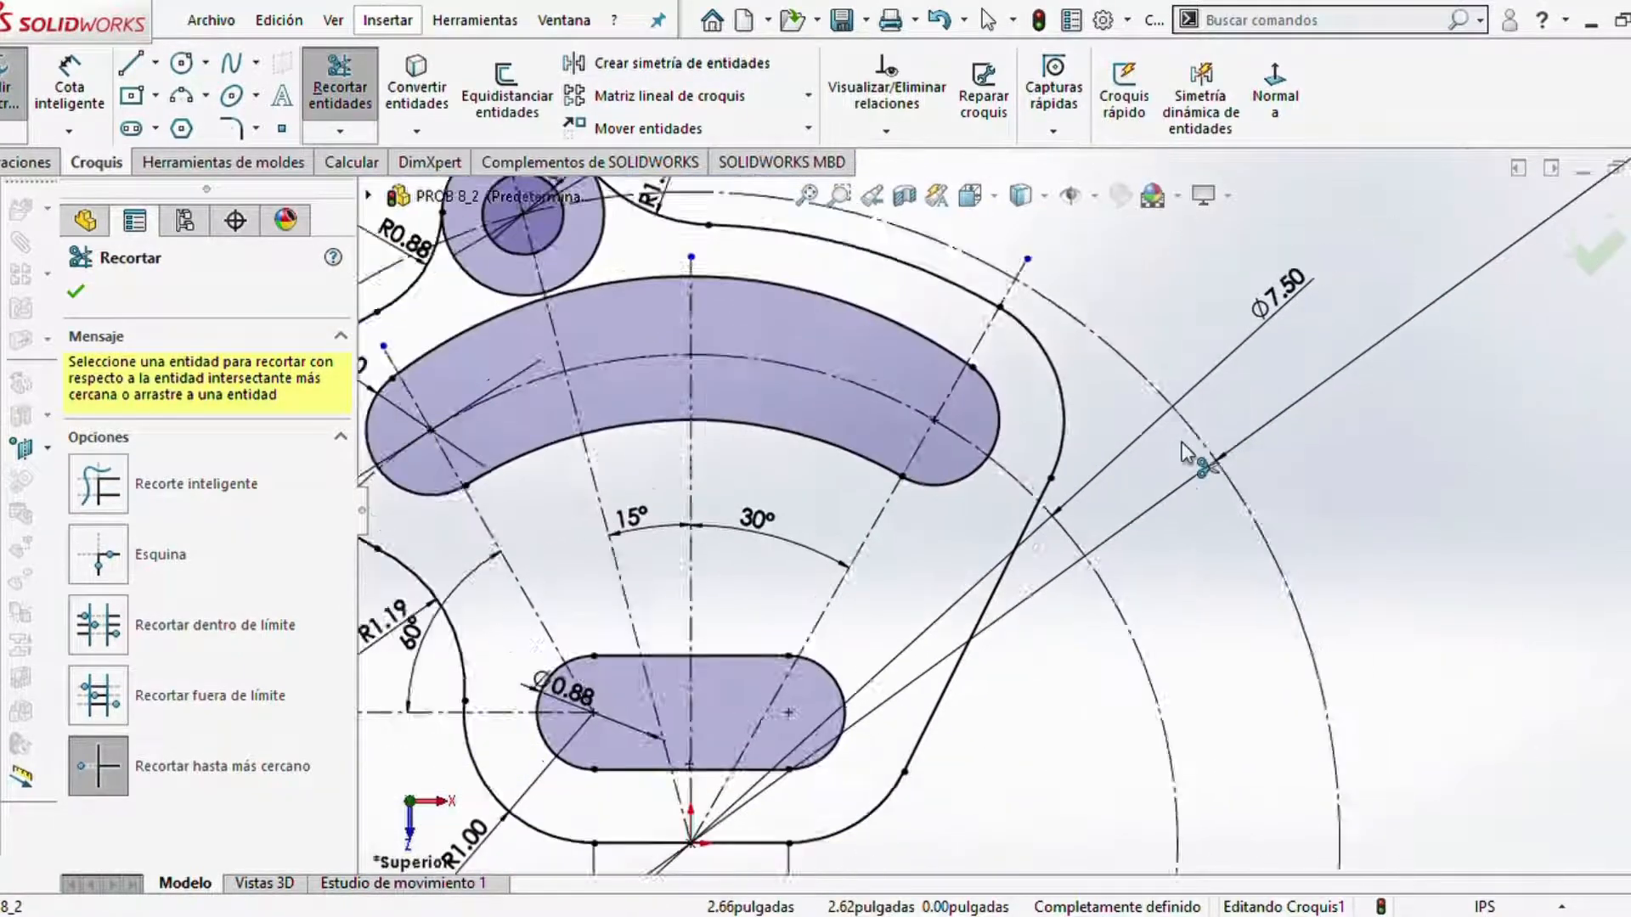
scroll(1182, 450, up, 2)
scroll(917, 701, up, 2)
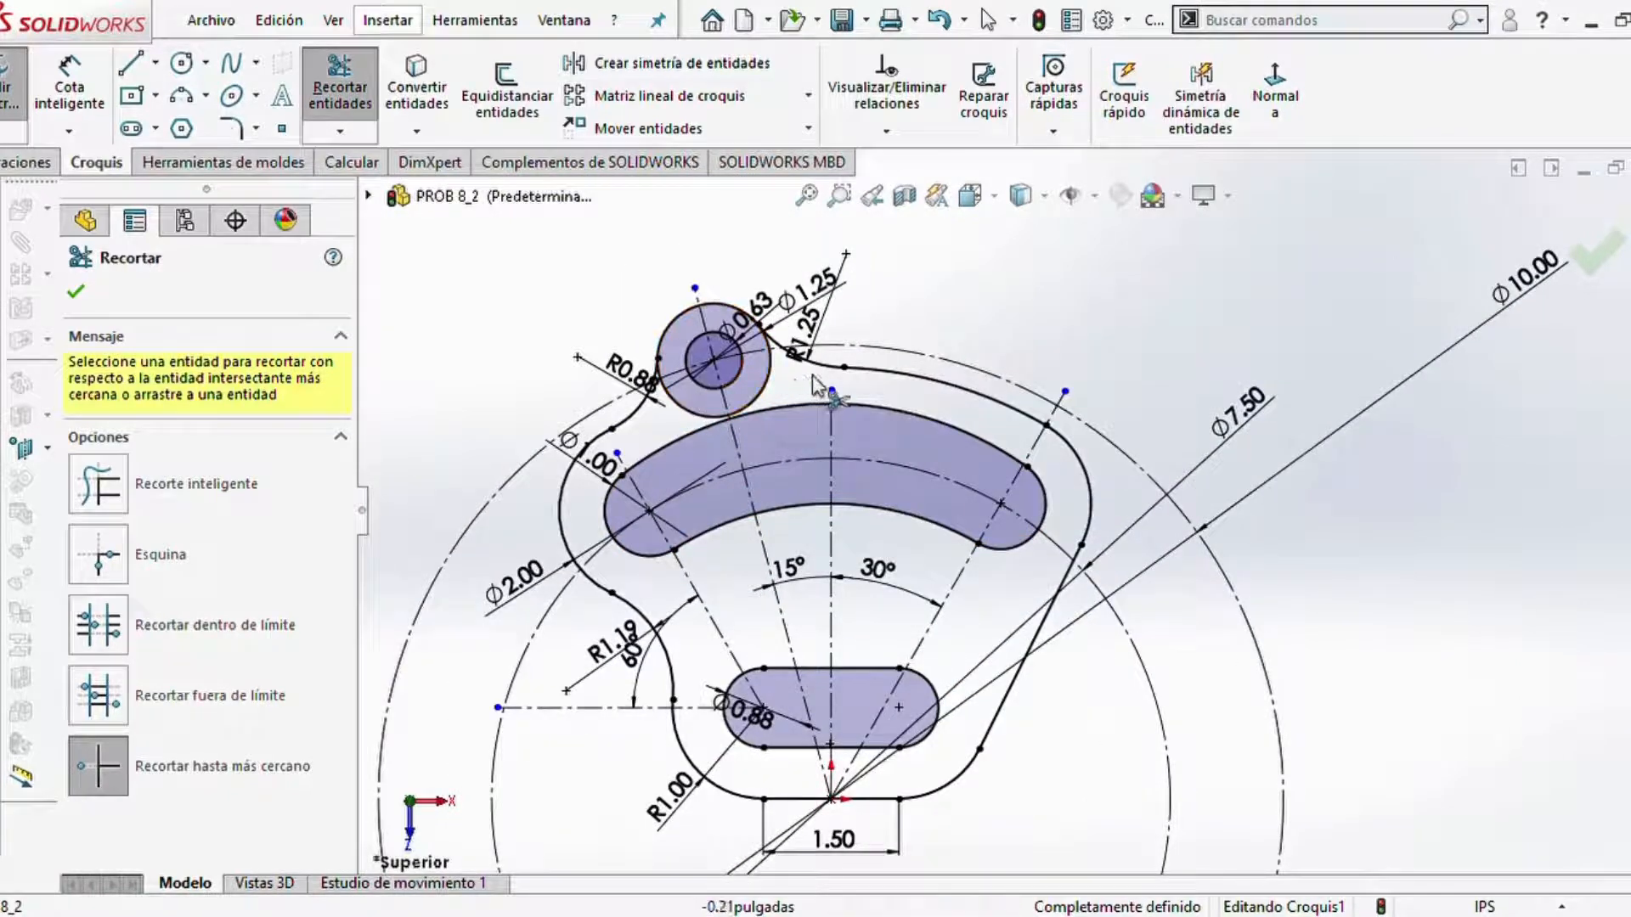
scroll(770, 371, down, 4)
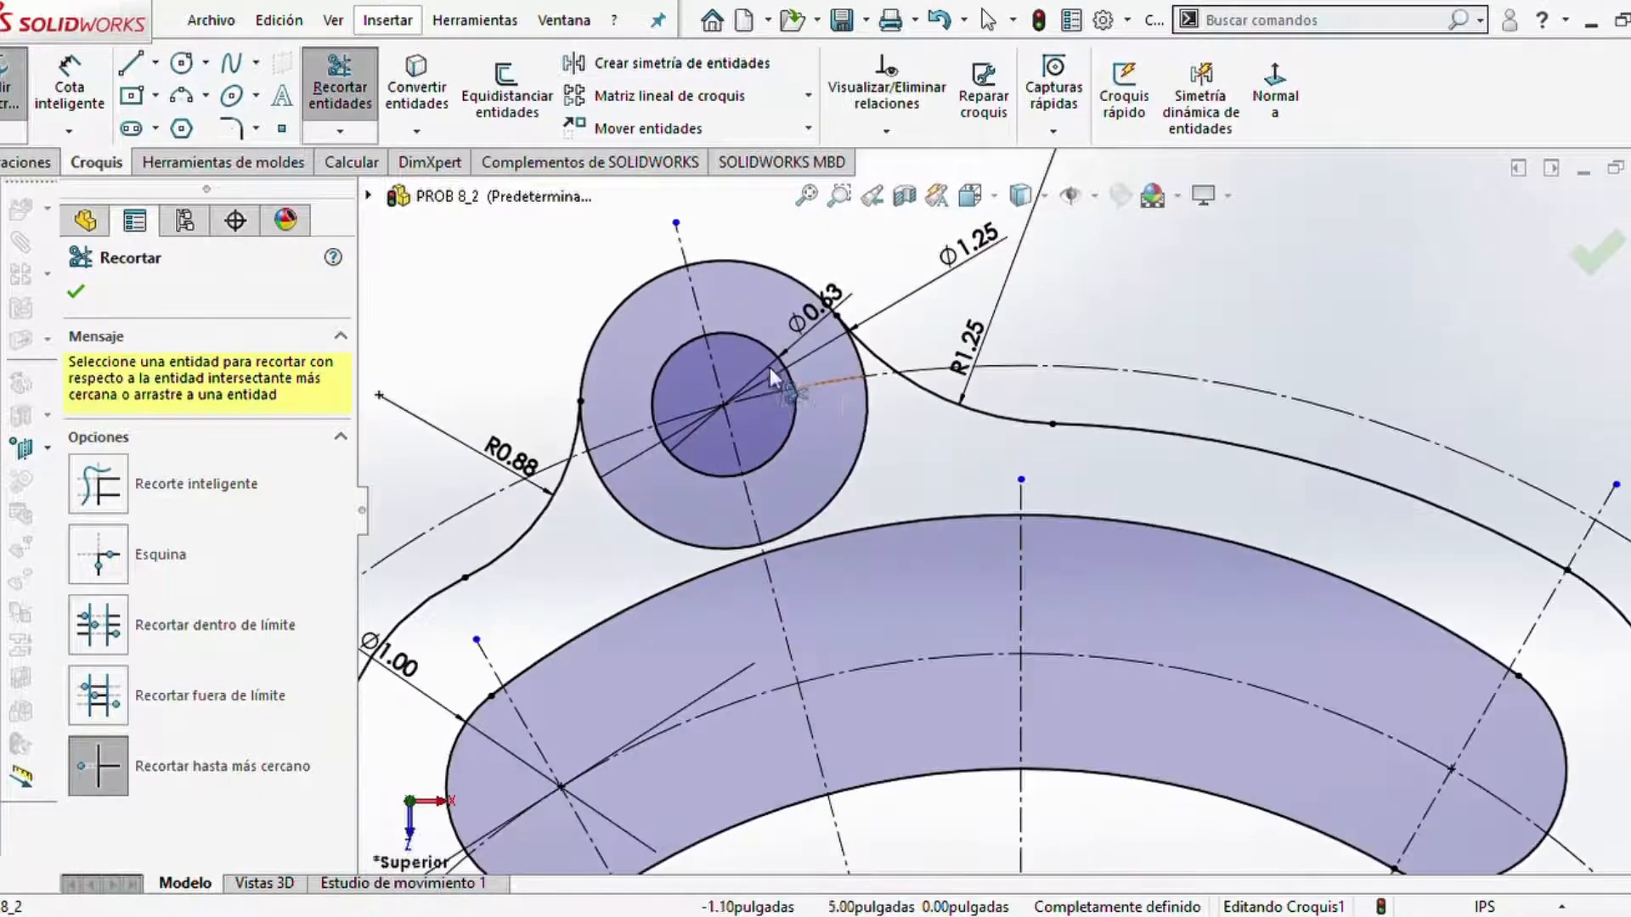
click(864, 432)
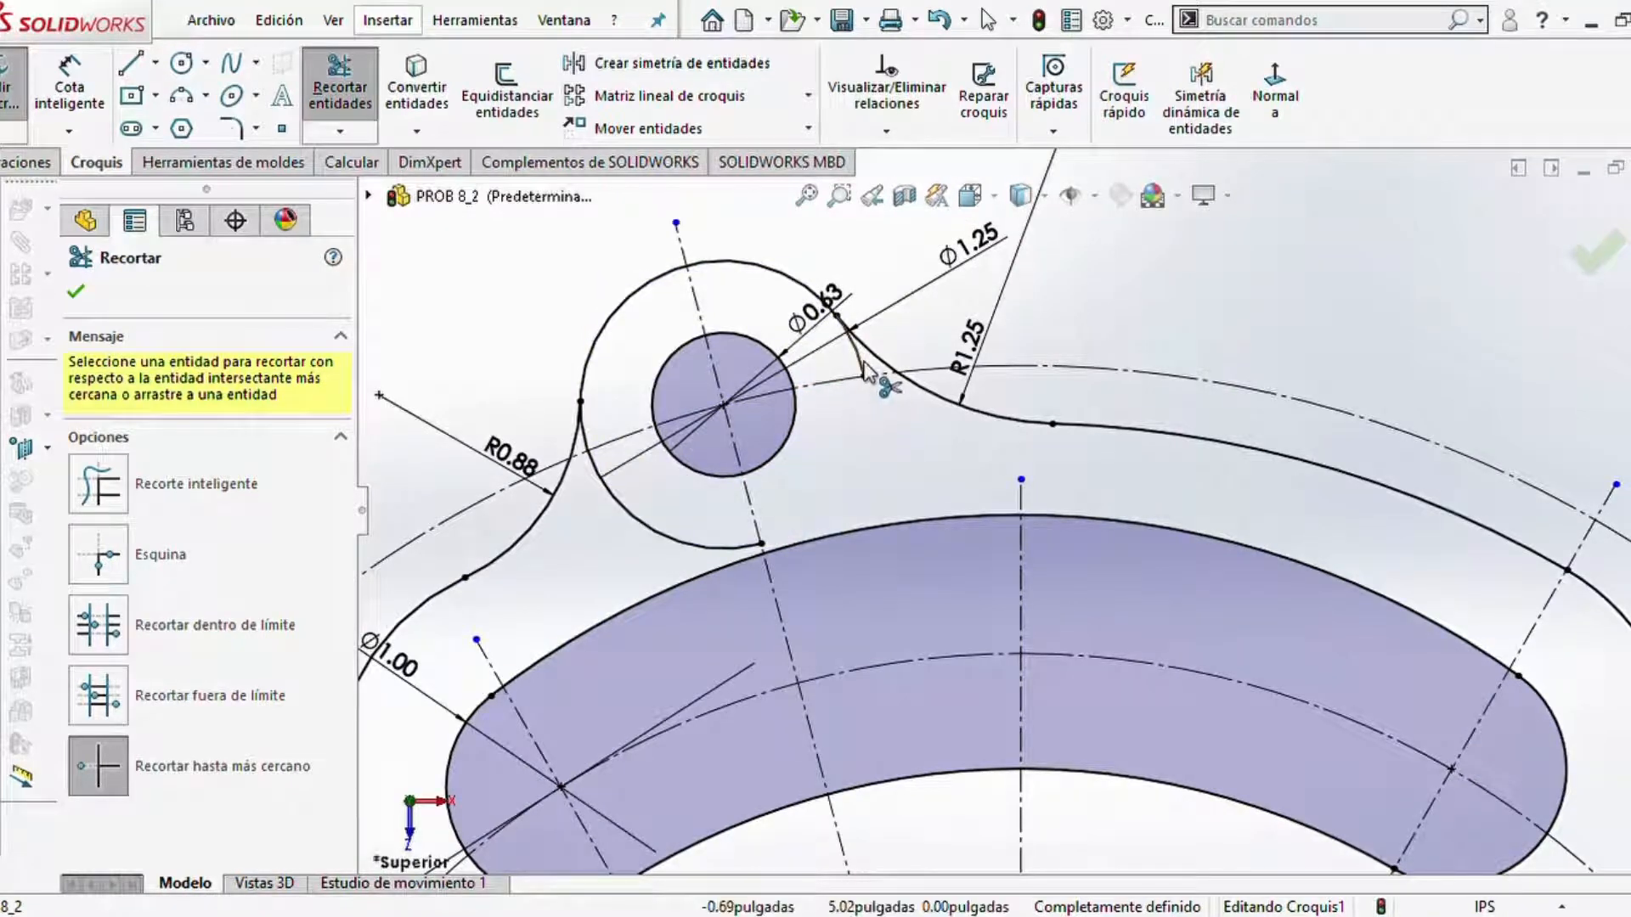
click(737, 550)
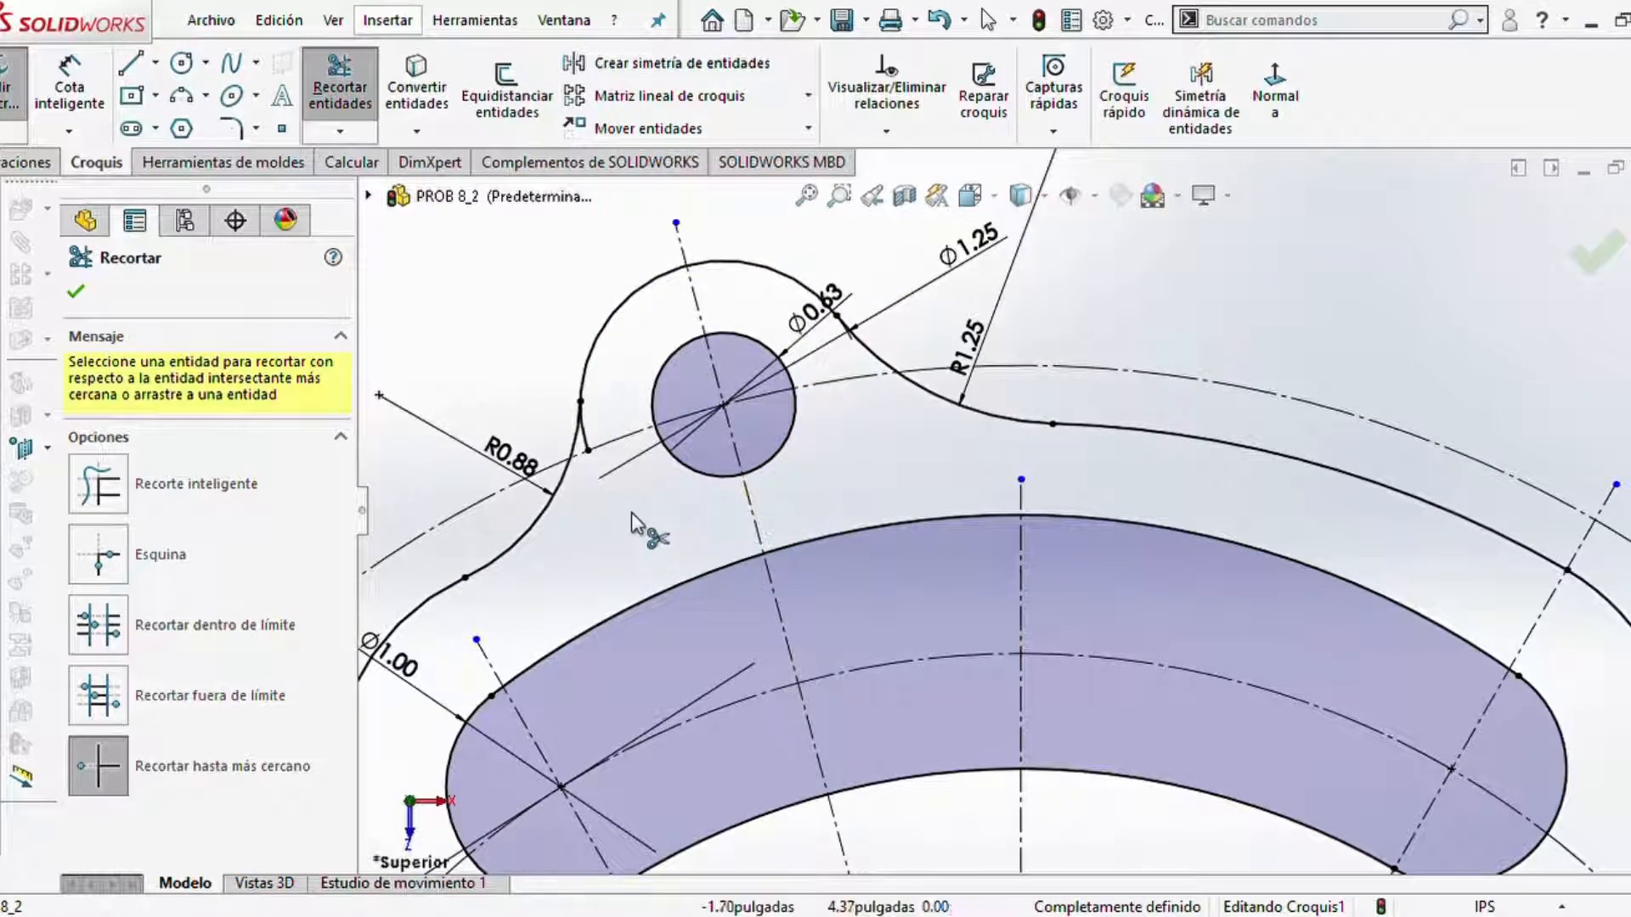
scroll(1016, 567, up, 6)
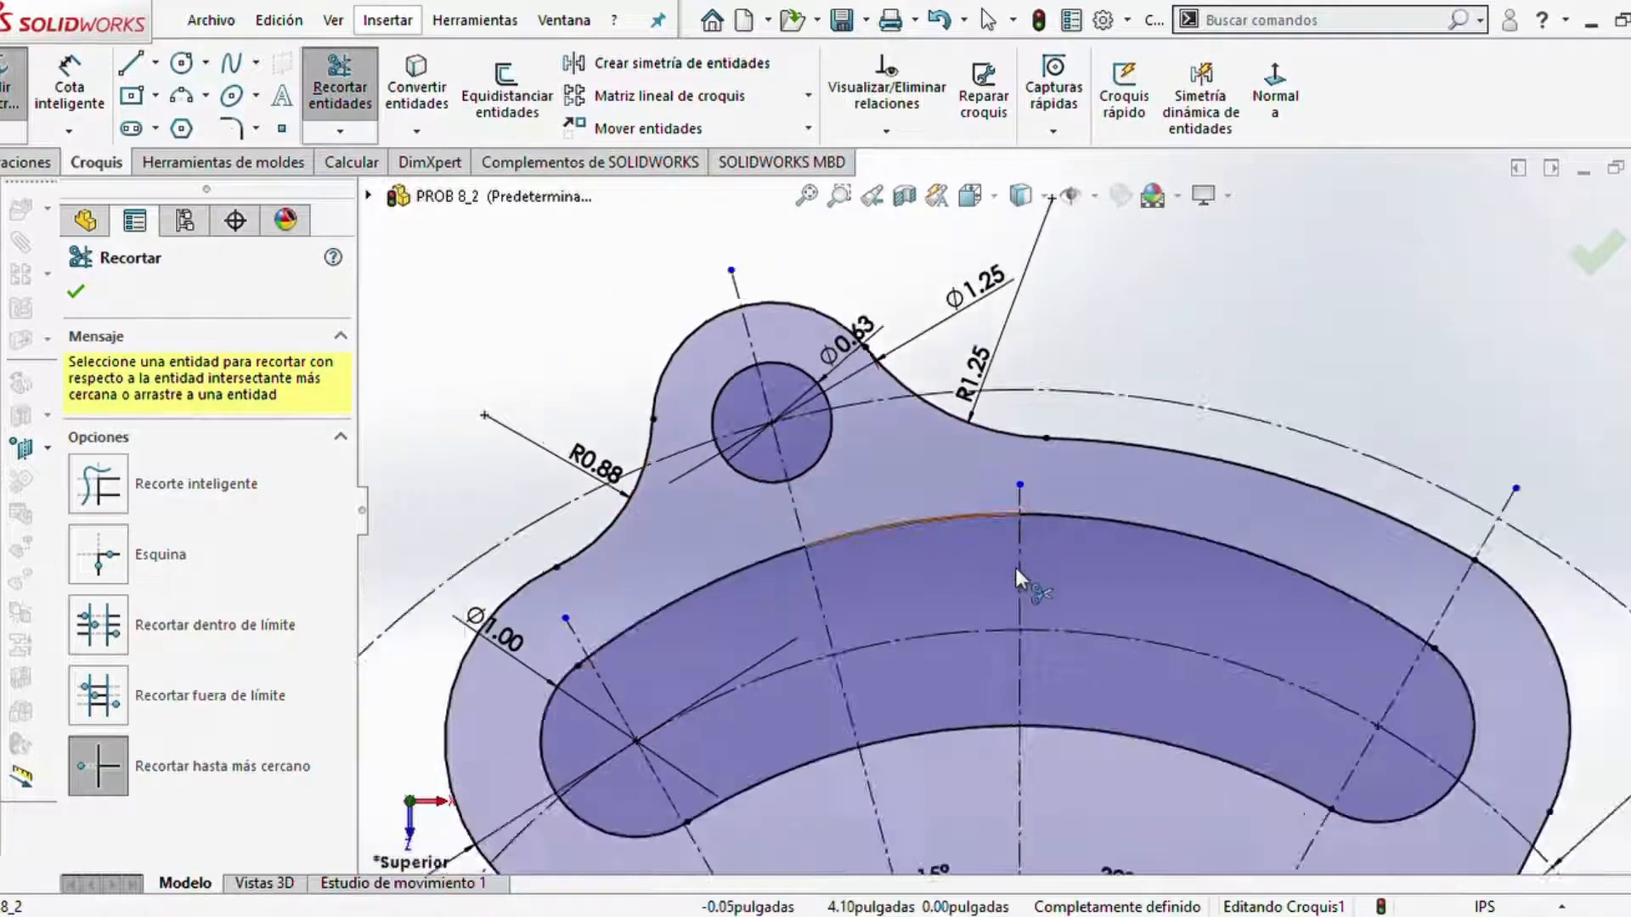
scroll(1102, 571, down, 4)
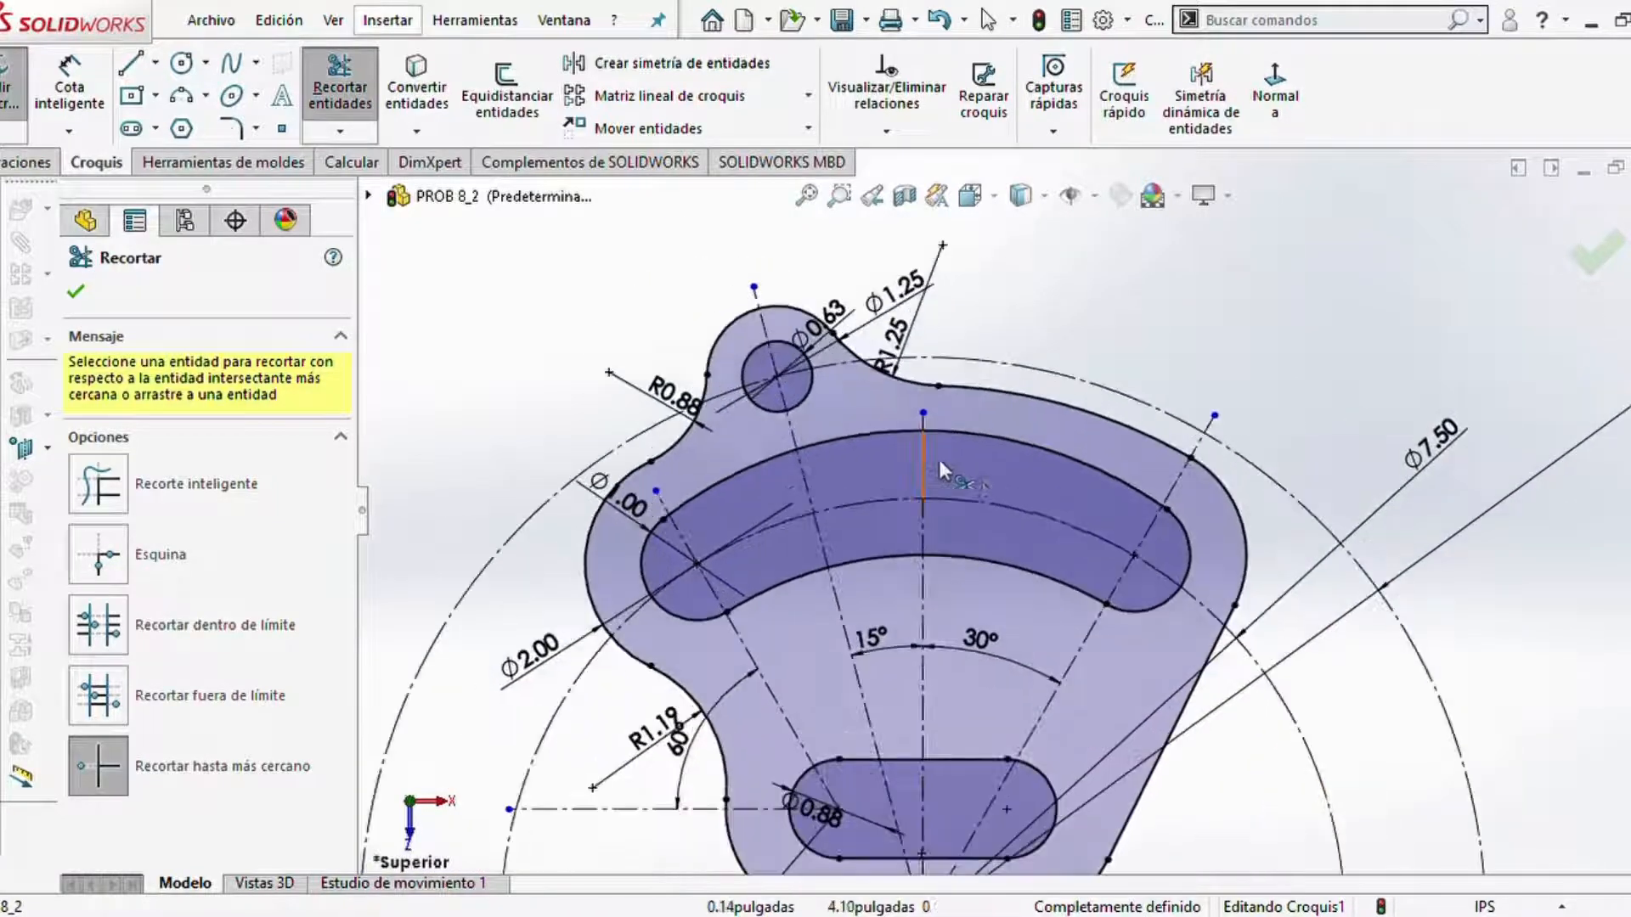
scroll(1174, 629, up, 3)
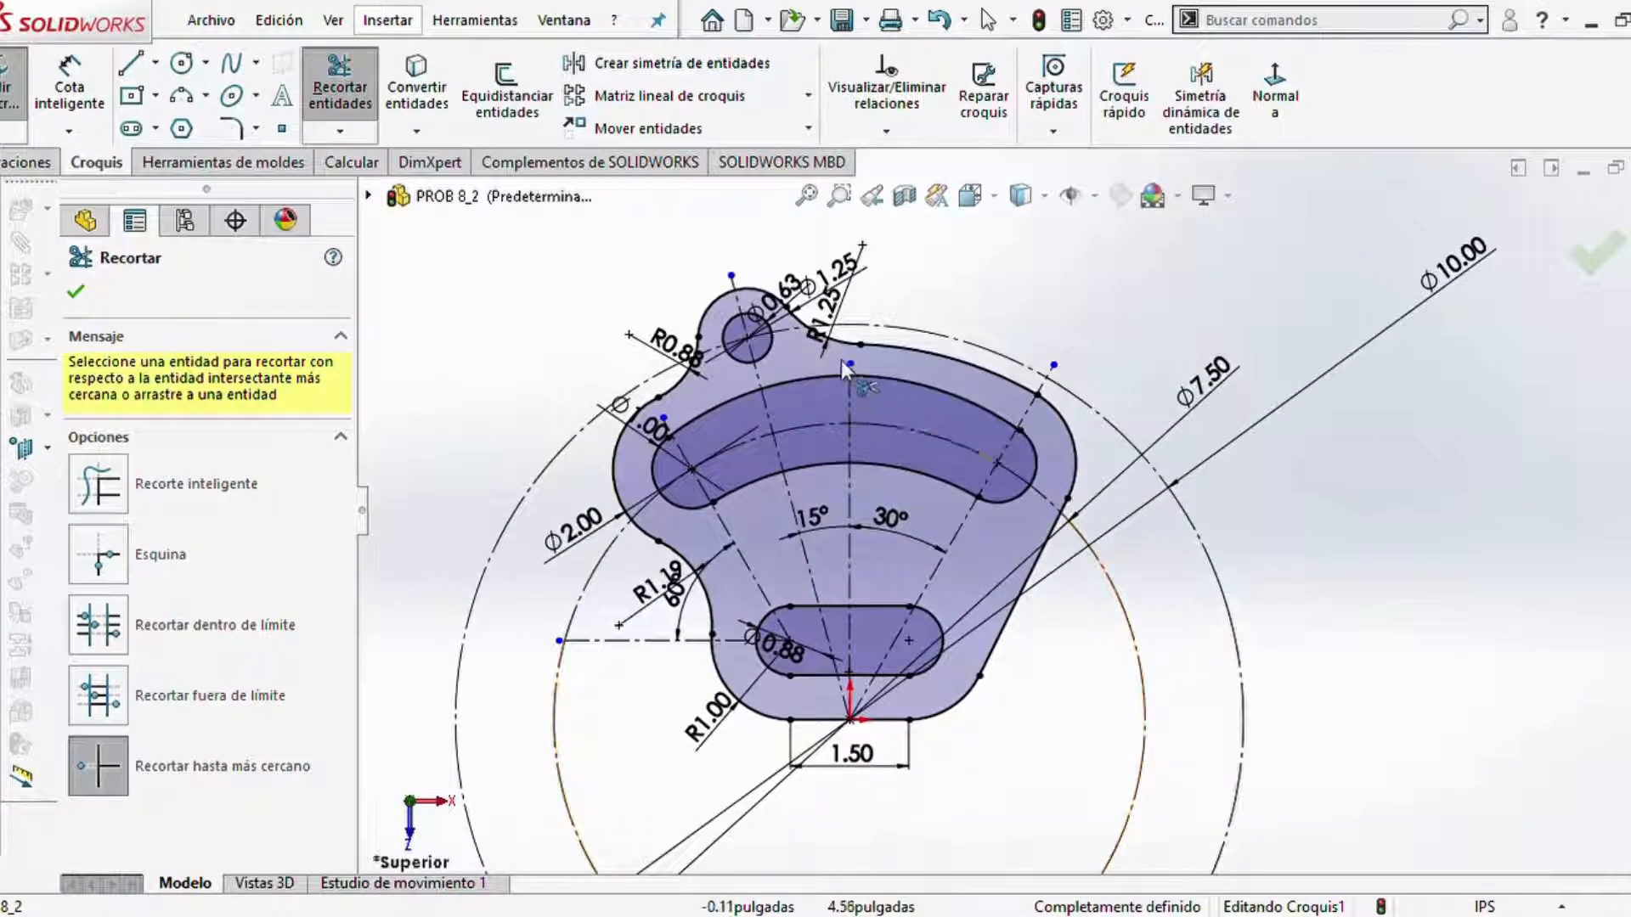
scroll(841, 360, down, 1)
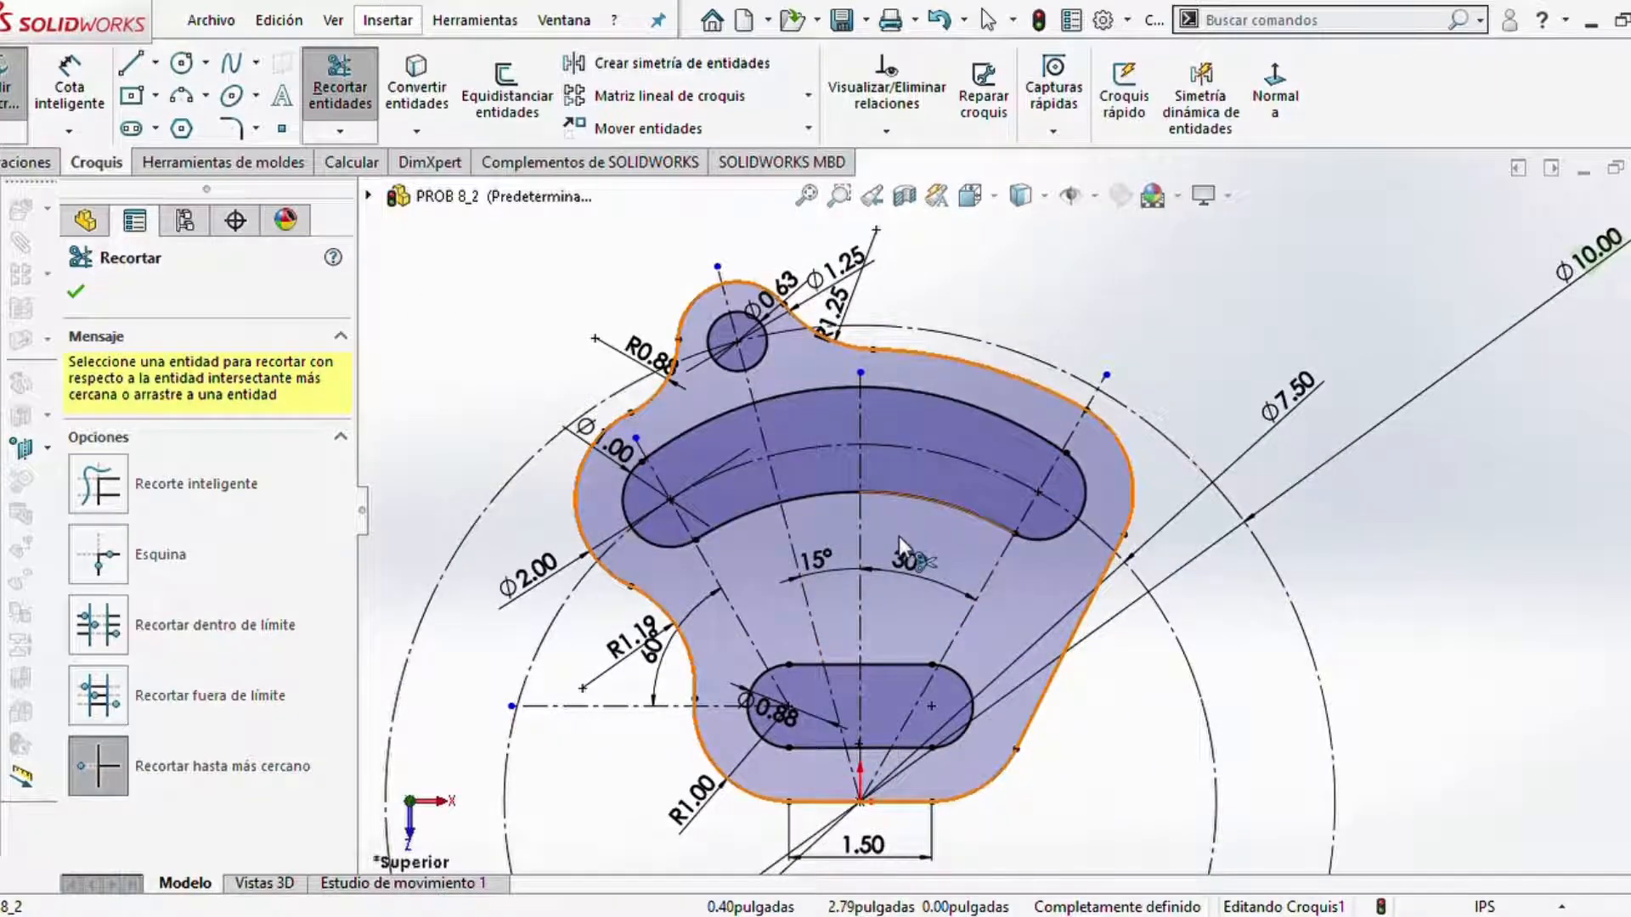
key(Escape)
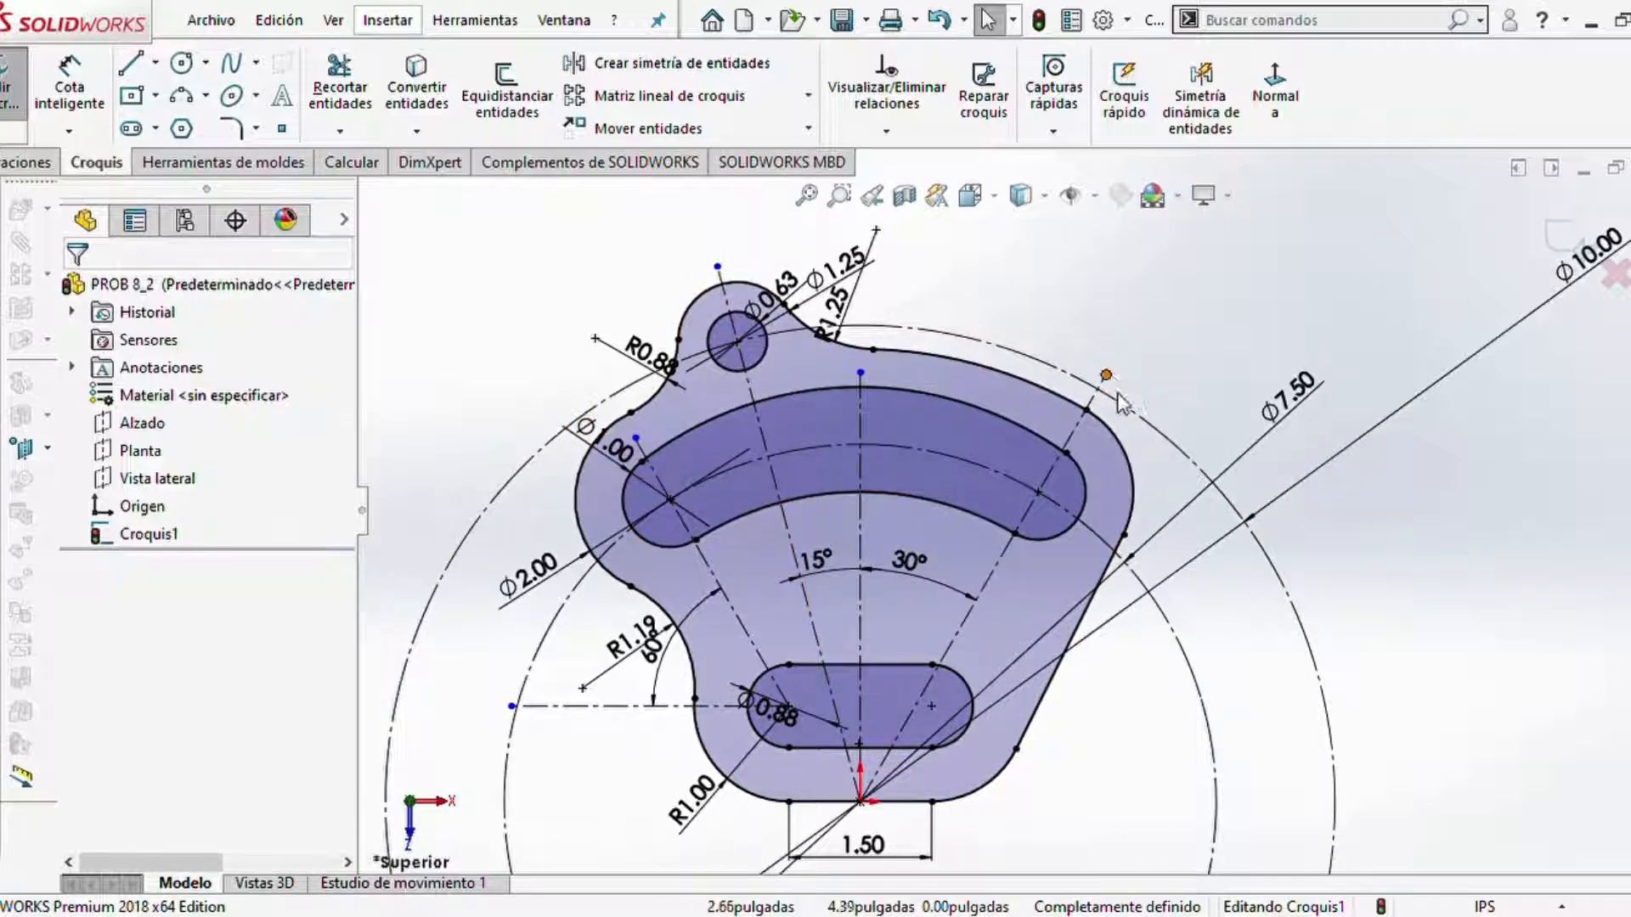
- Make the outer end of the right 30° centreline coincident with the 10 in construction circle
scroll(1121, 404, down, 3)
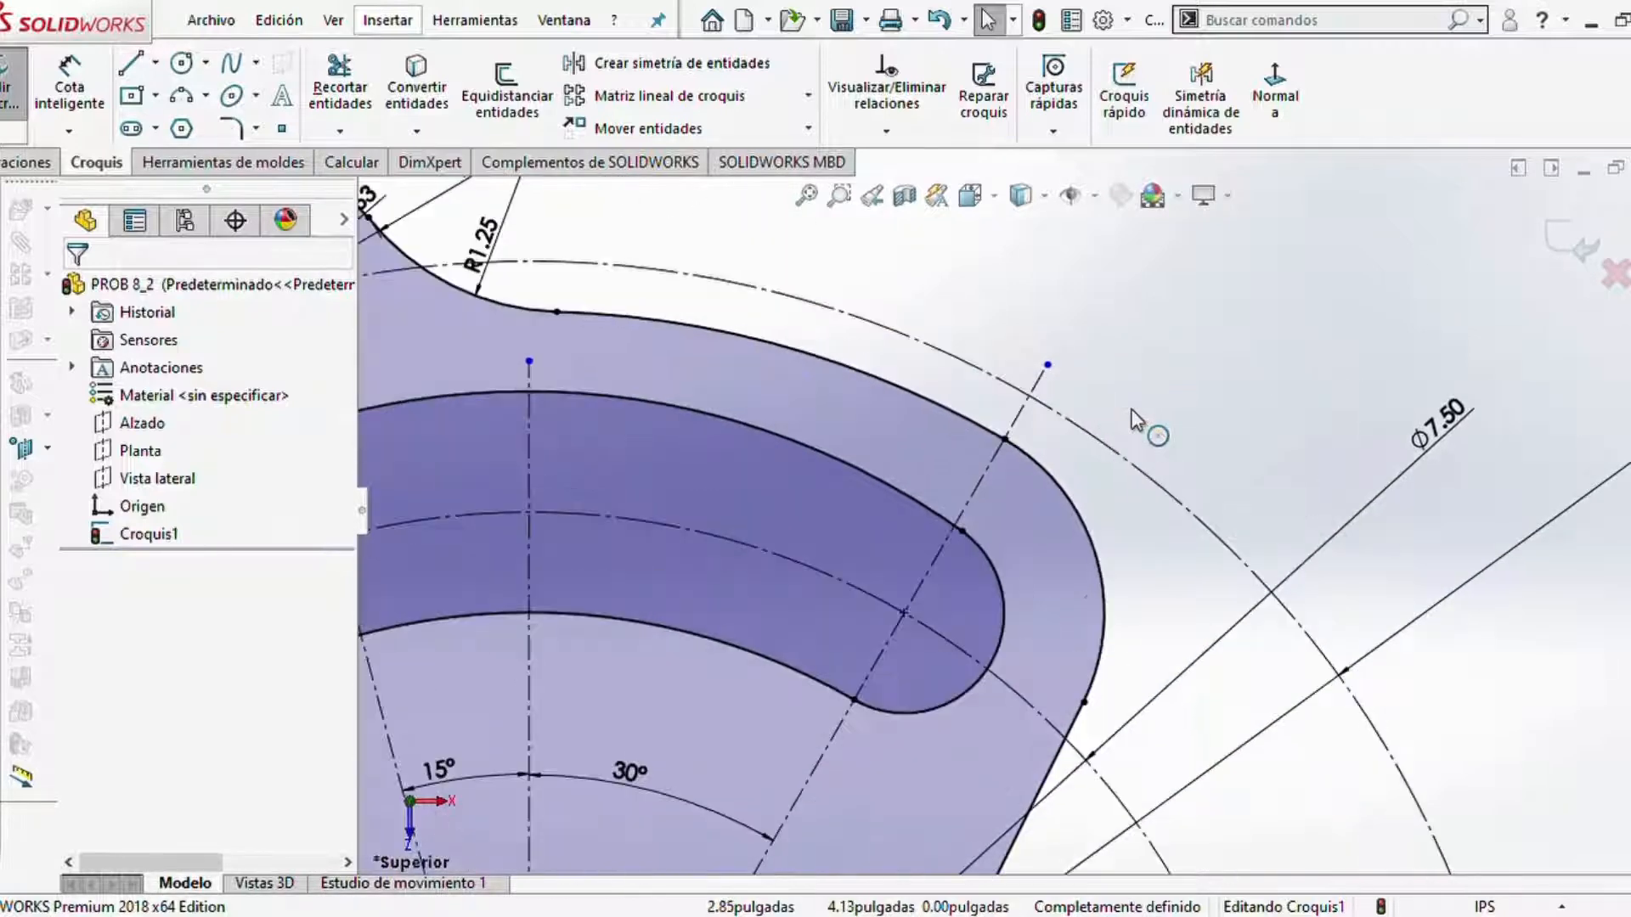
click(1047, 364)
ctrl+click(1091, 437)
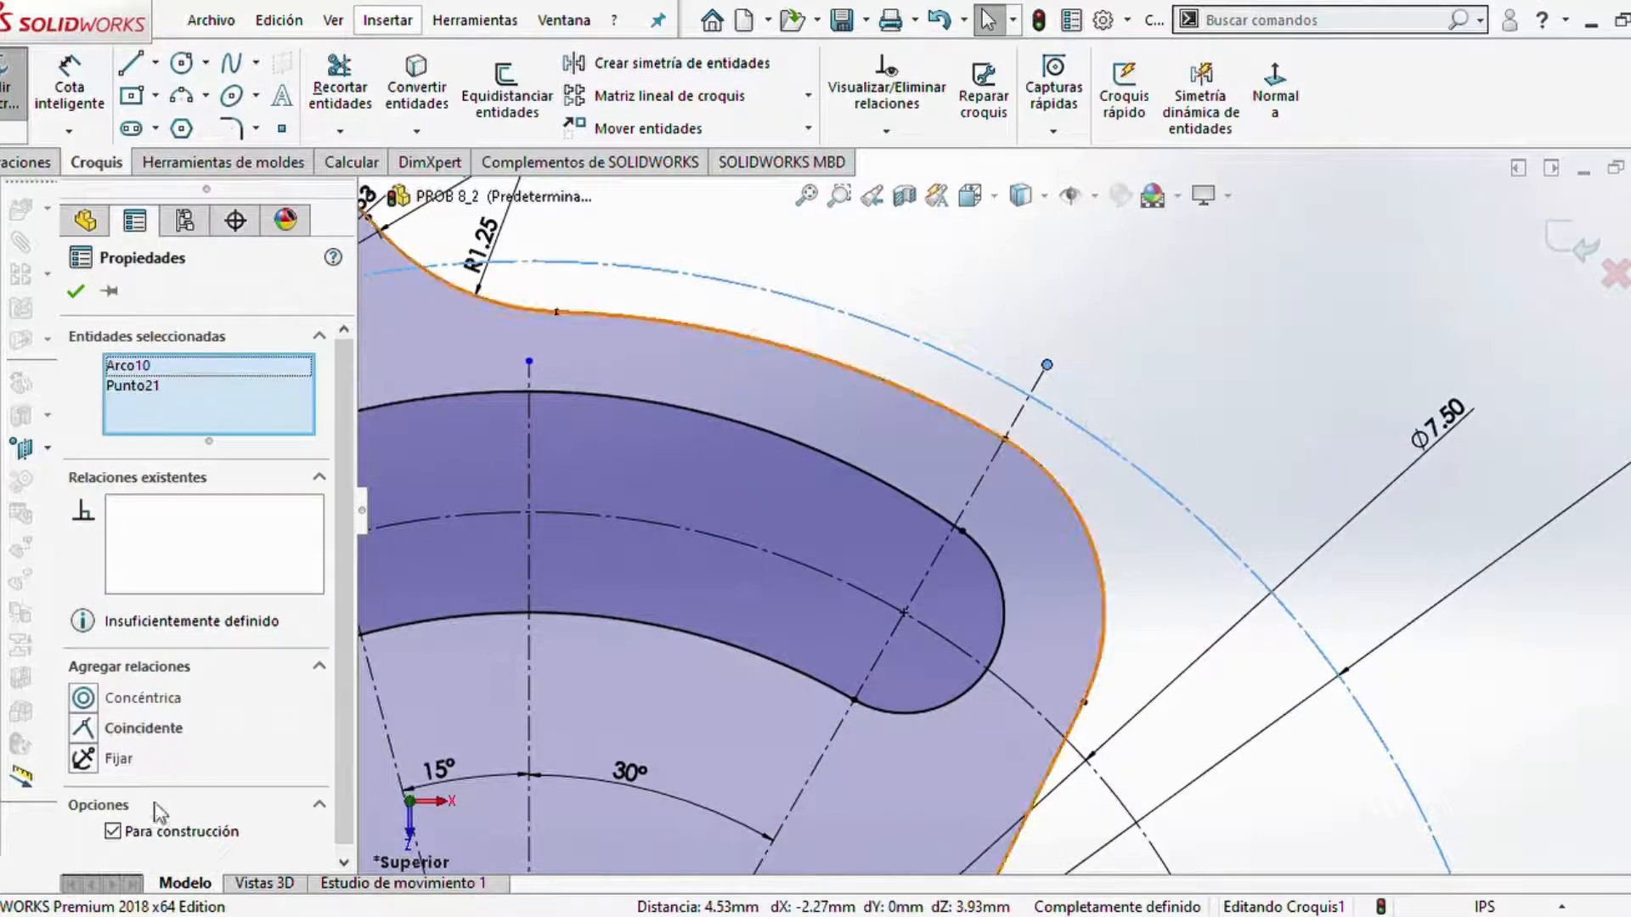
click(83, 728)
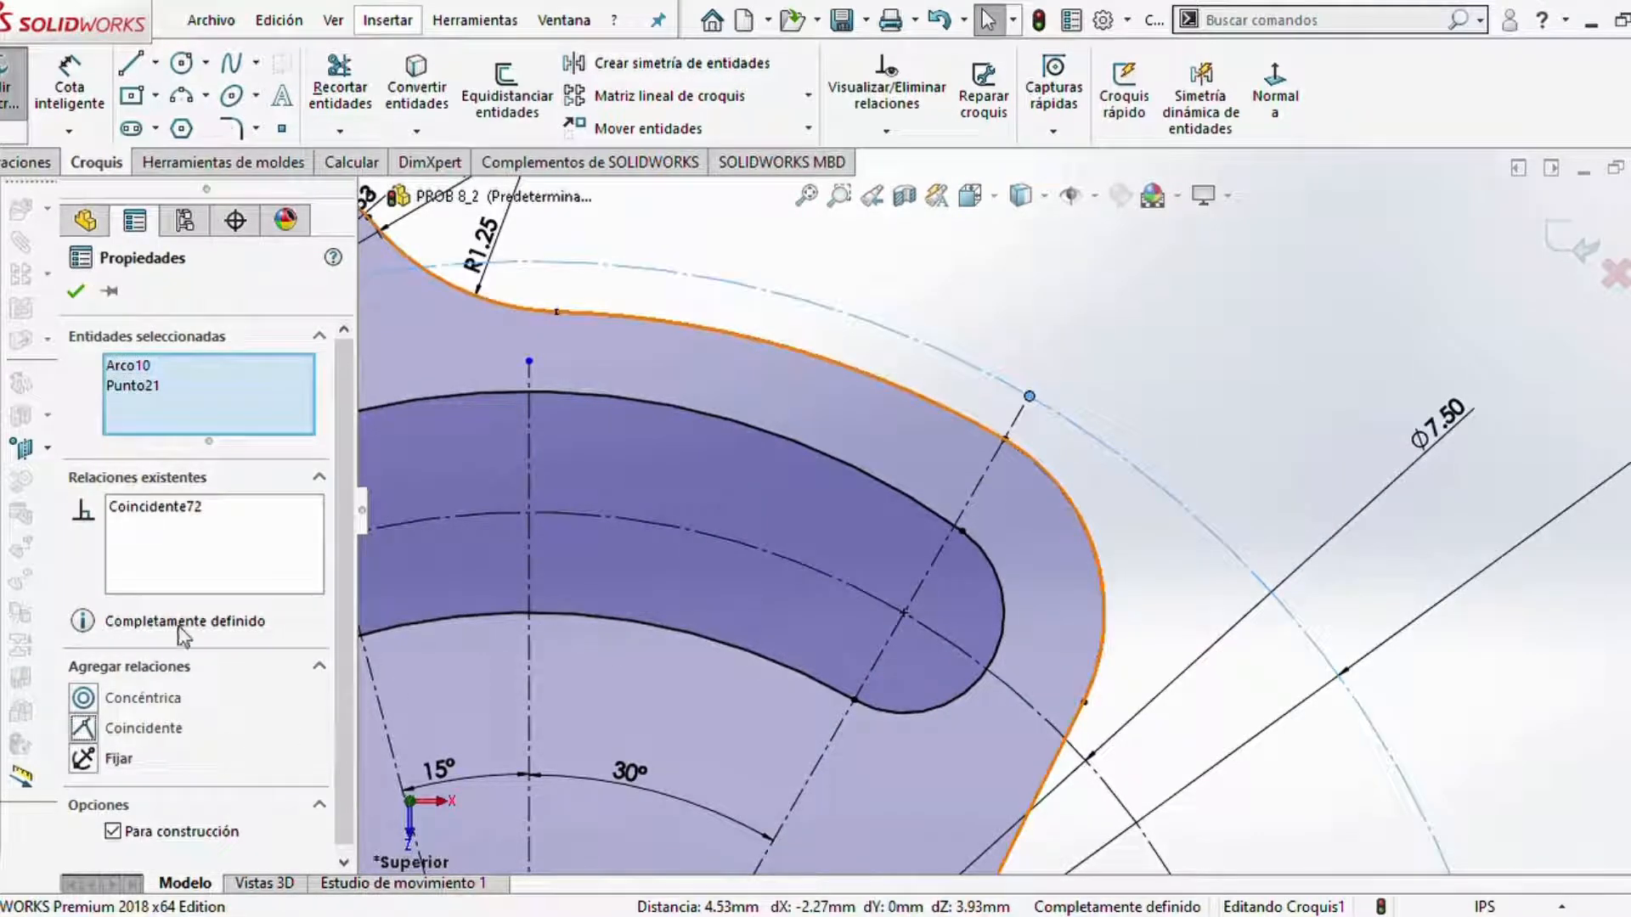
click(78, 293)
scroll(1062, 492, up, 2)
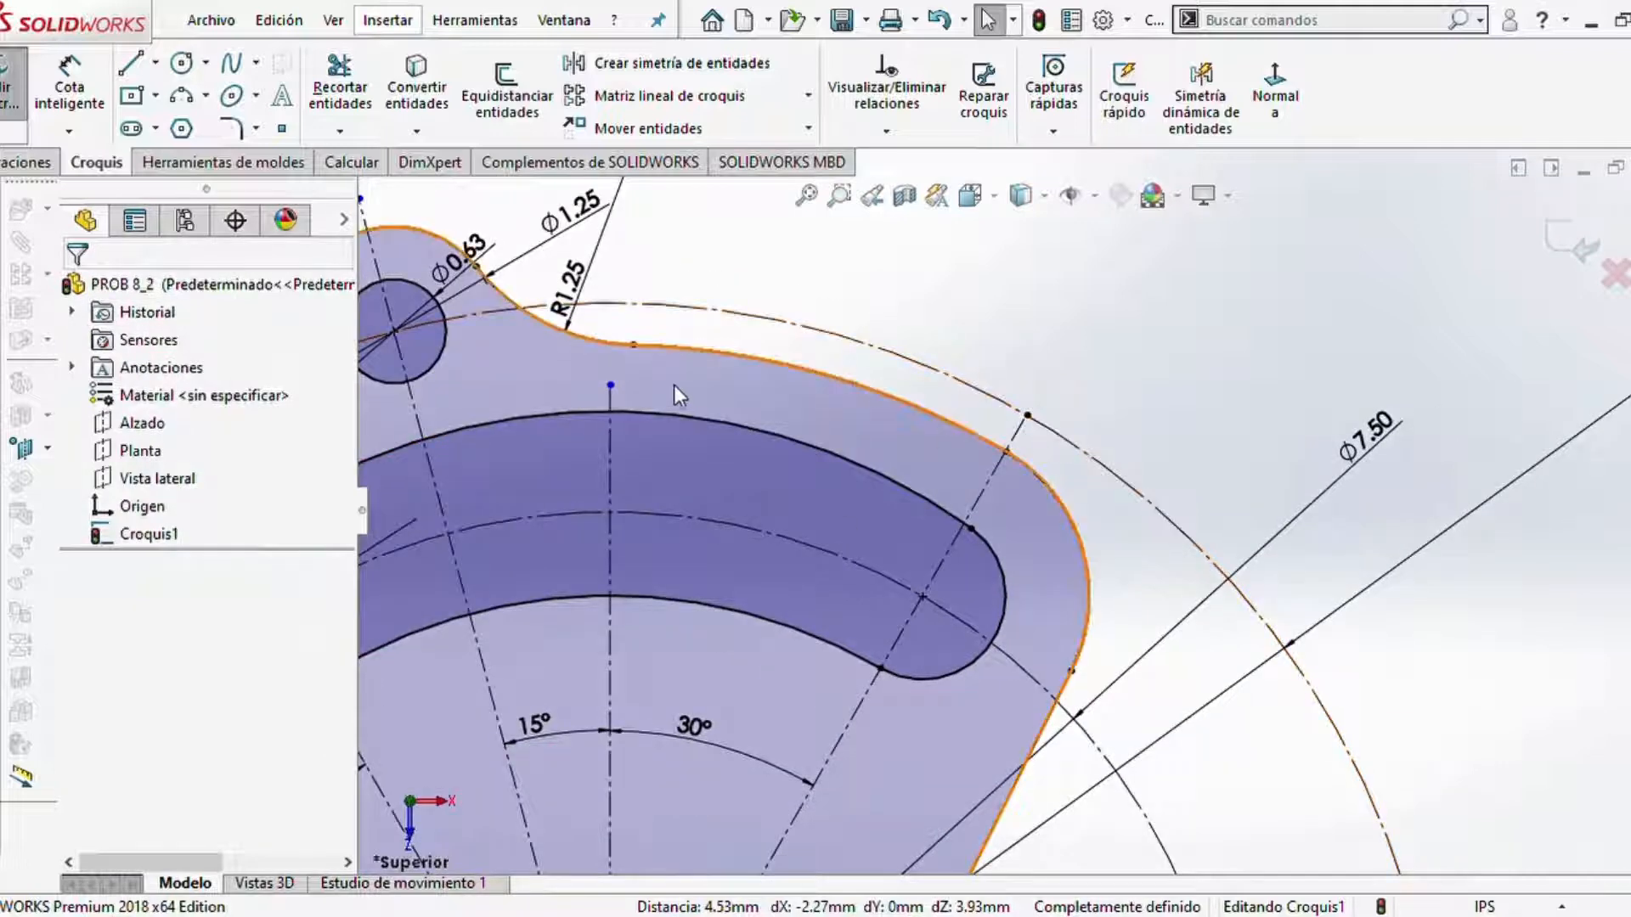
- Make the upper end of the vertical centreline coincident with the 10 in construction circle
click(609, 385)
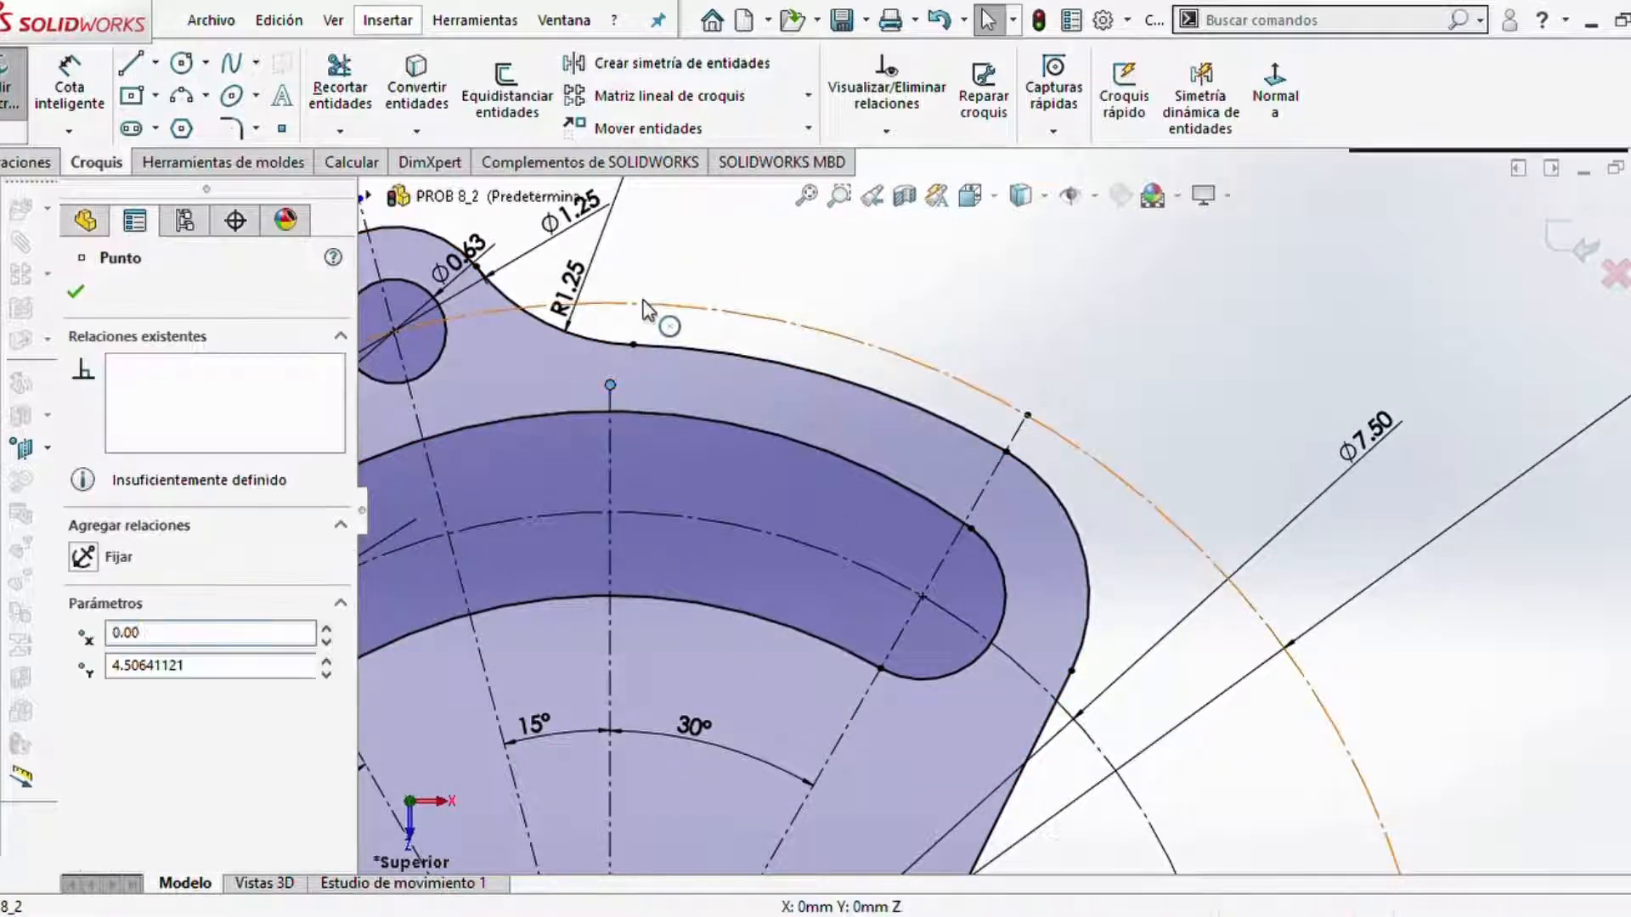
ctrl+click(643, 310)
click(83, 729)
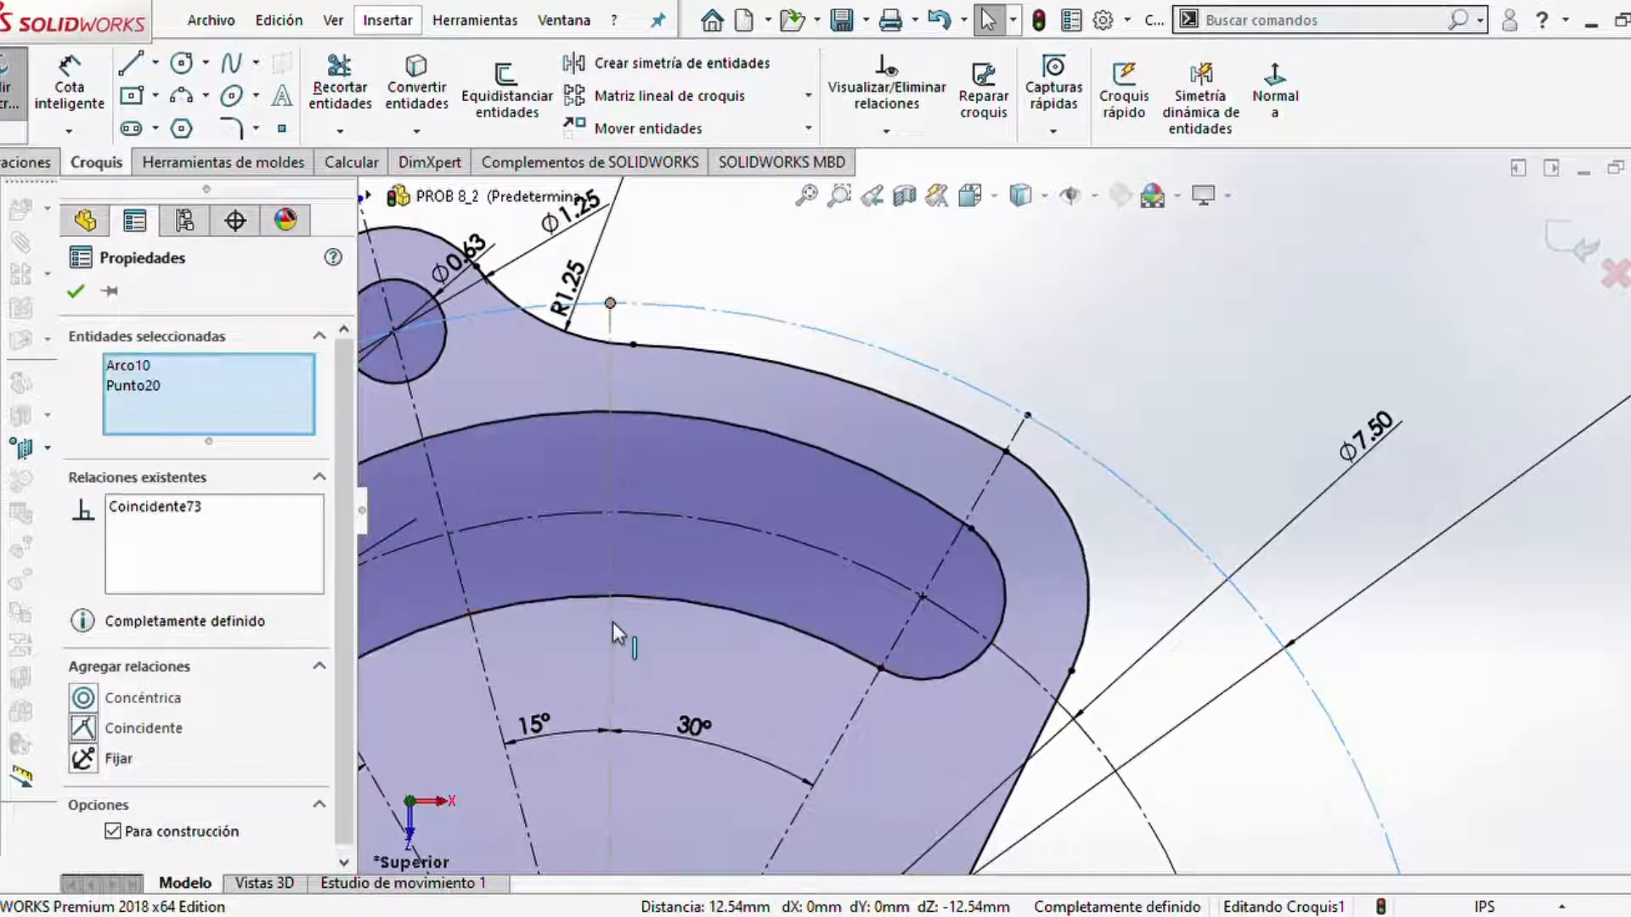
scroll(618, 635, up, 3)
click(76, 291)
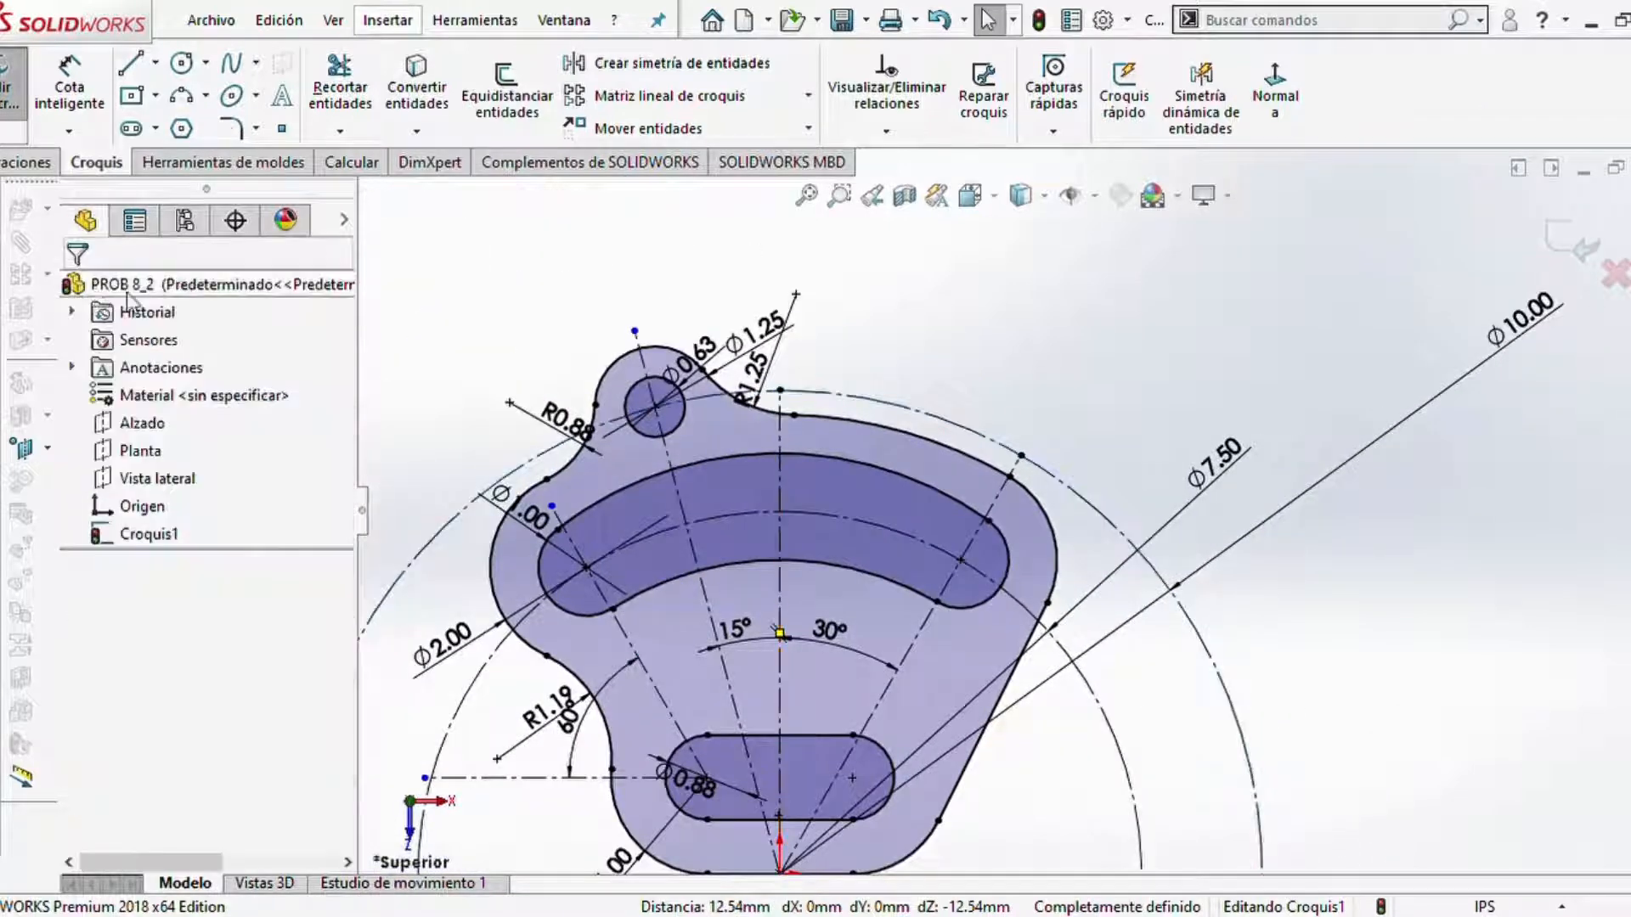
- Make the outer end of the 15° centreline coincident with the 1.25 in boss arc
scroll(510, 280, down, 3)
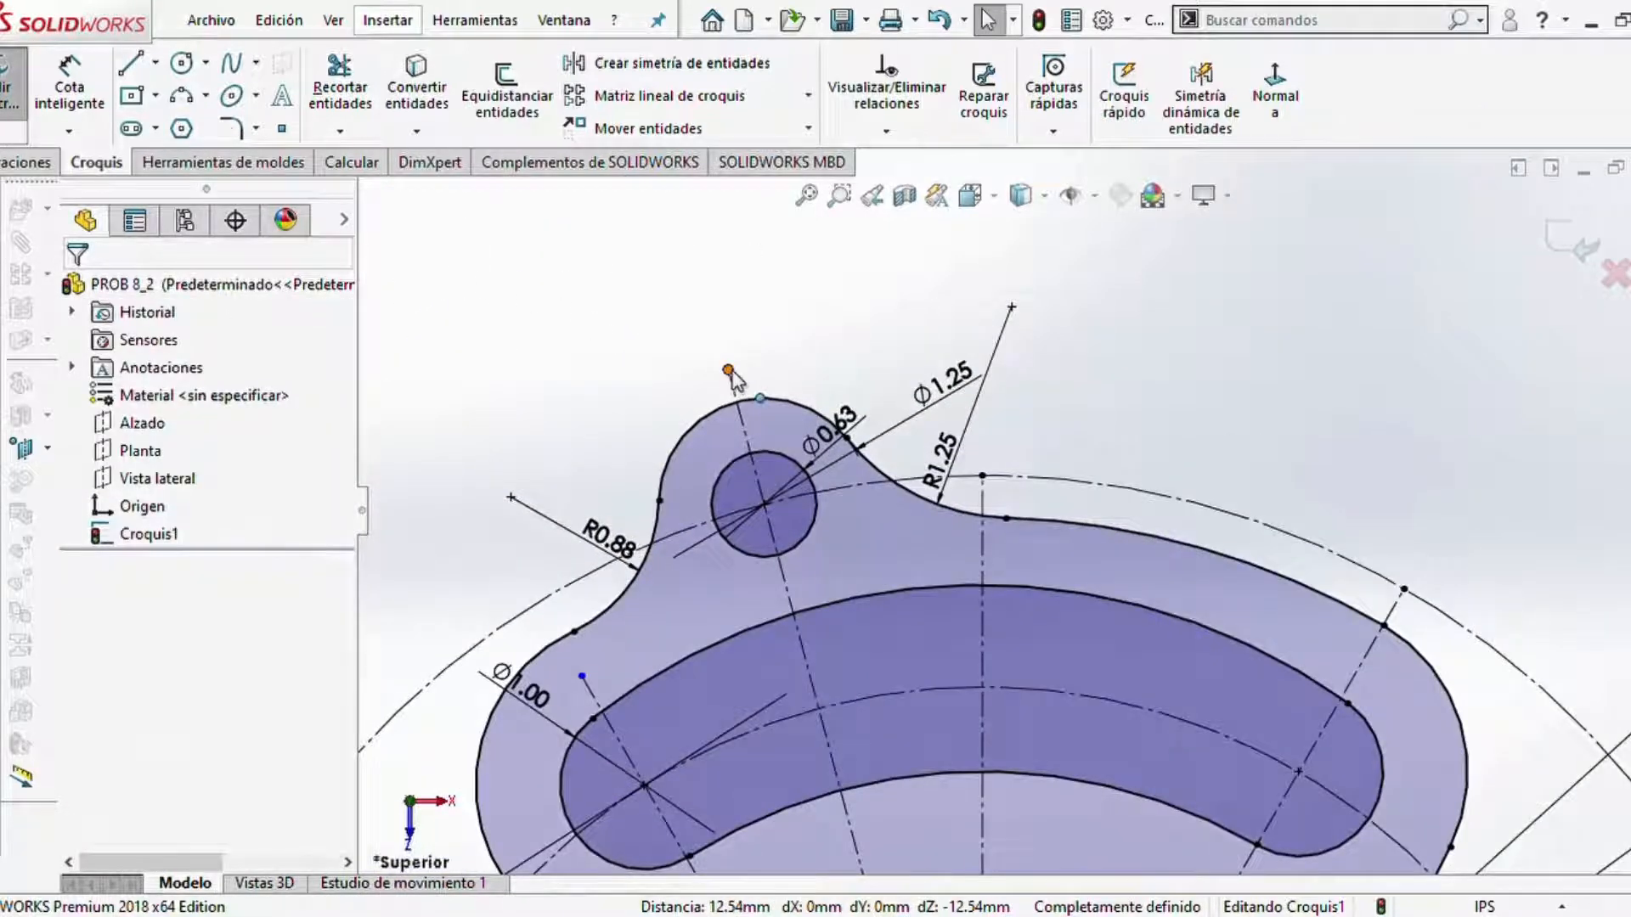
click(728, 371)
ctrl+click(692, 427)
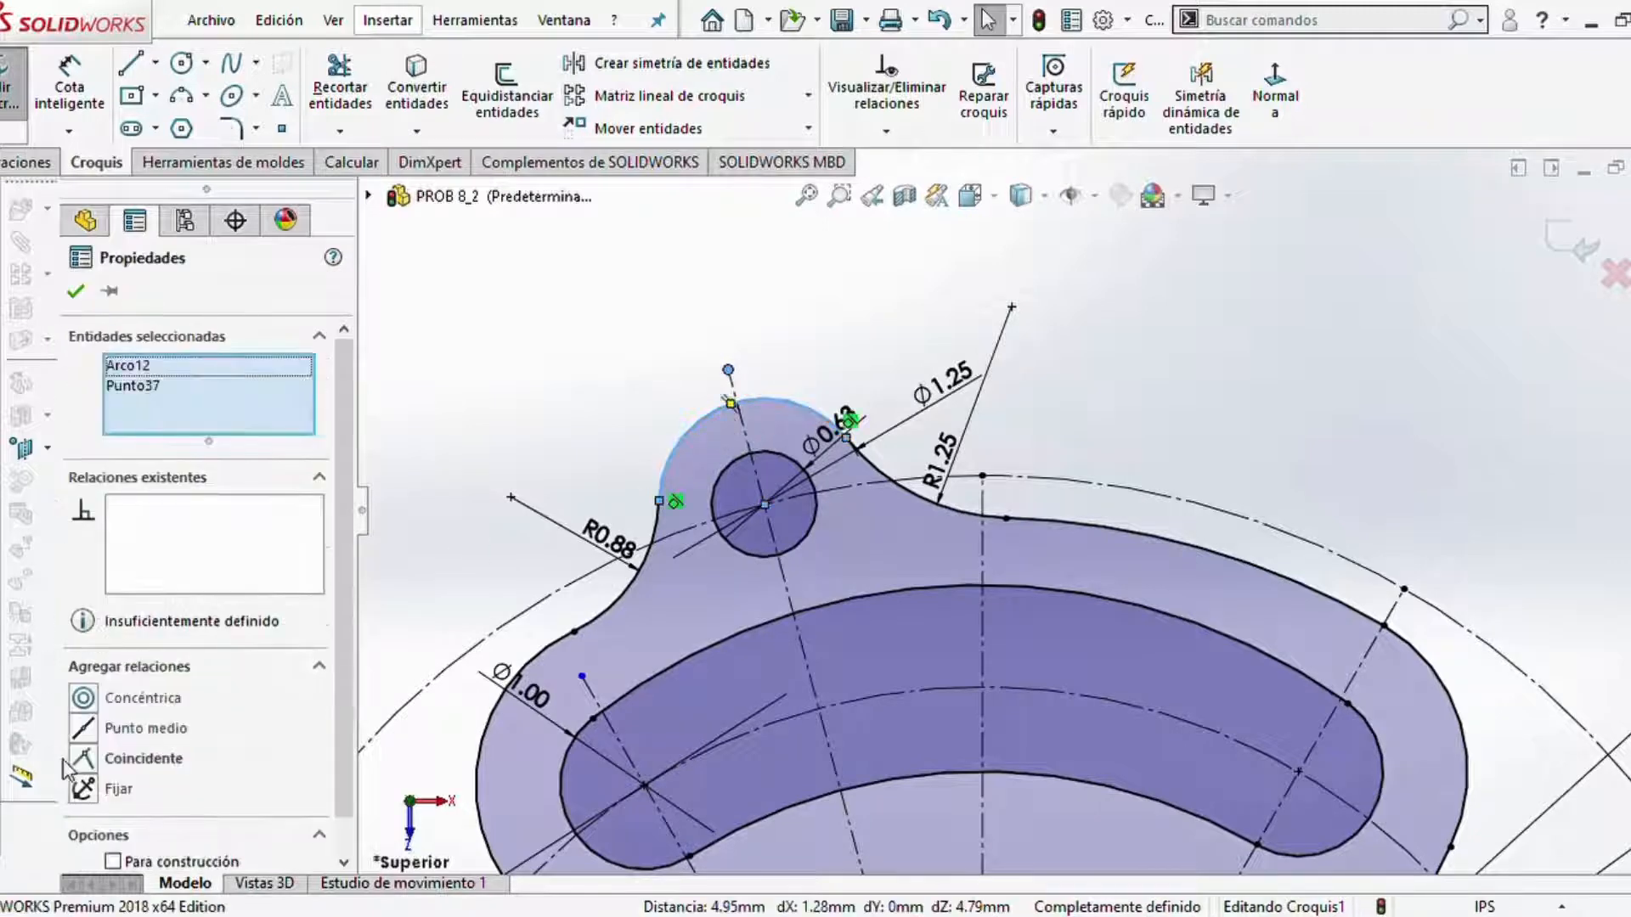
click(84, 759)
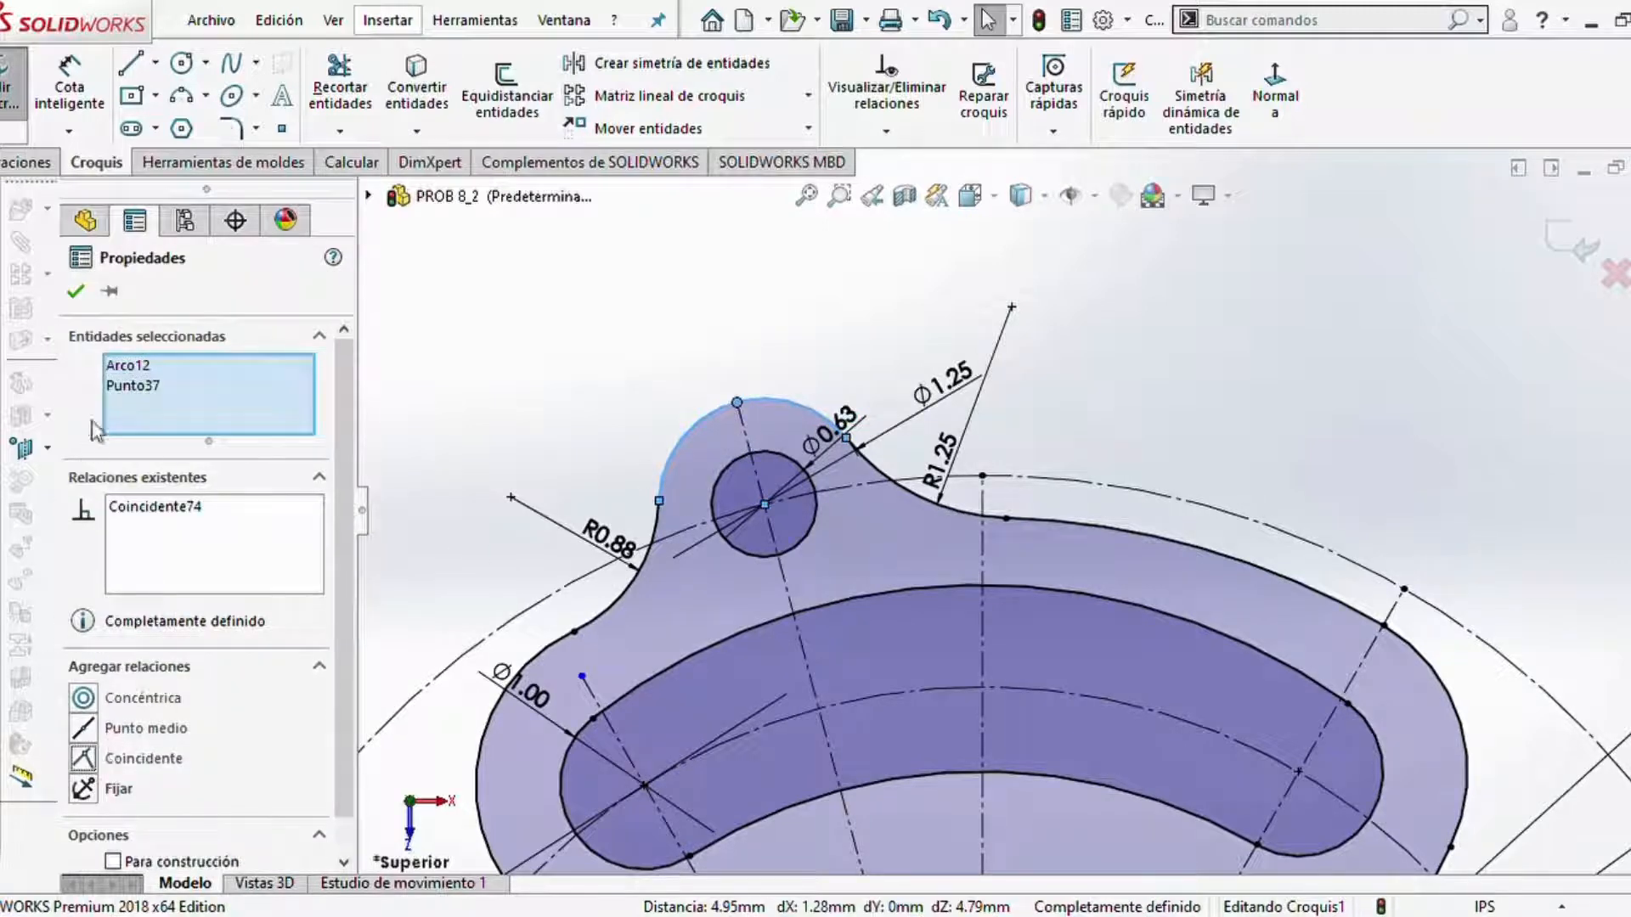
click(75, 292)
scroll(1071, 514, up, 2)
- Make the outer end of the left 60° centreline coincident with the 10 in construction circle
scroll(966, 594, down, 4)
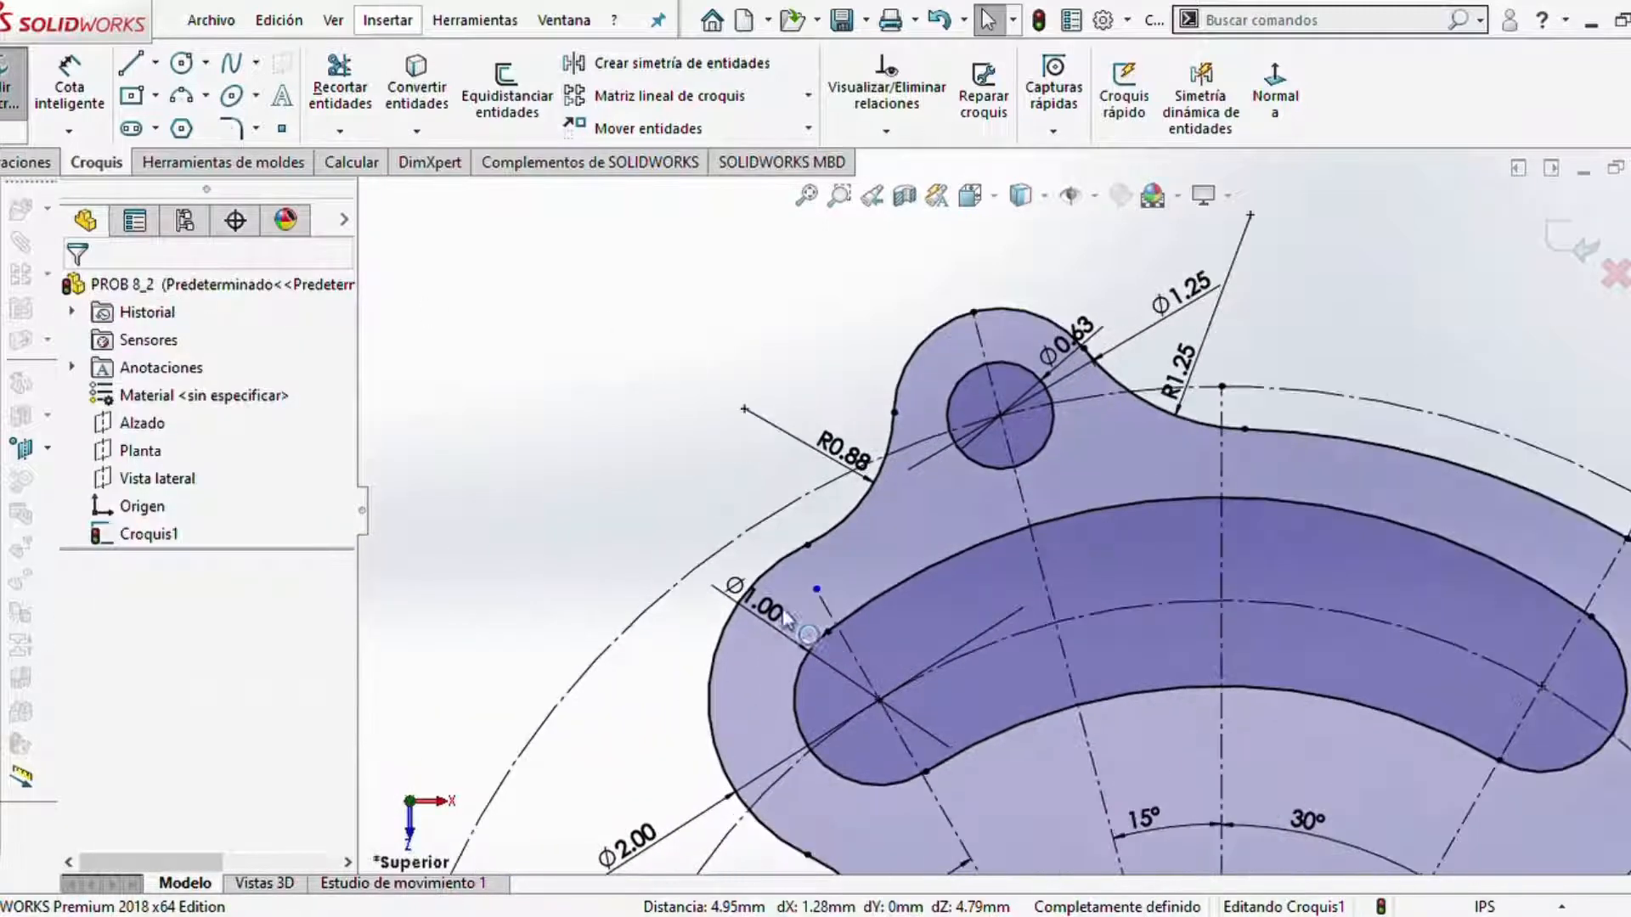
click(861, 571)
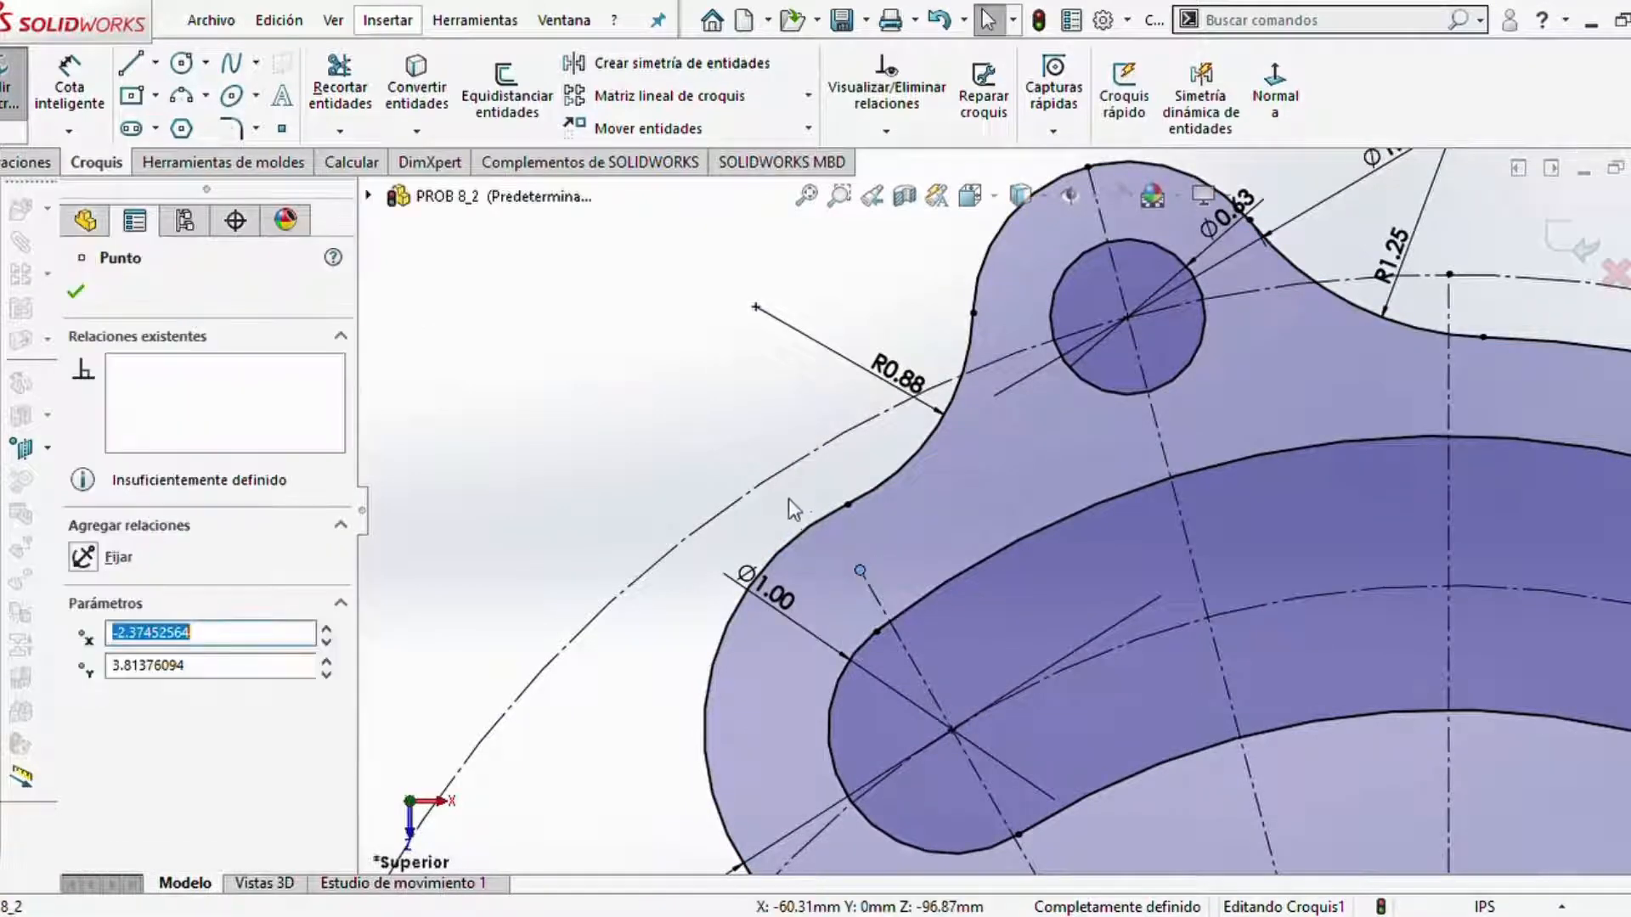
ctrl+click(766, 477)
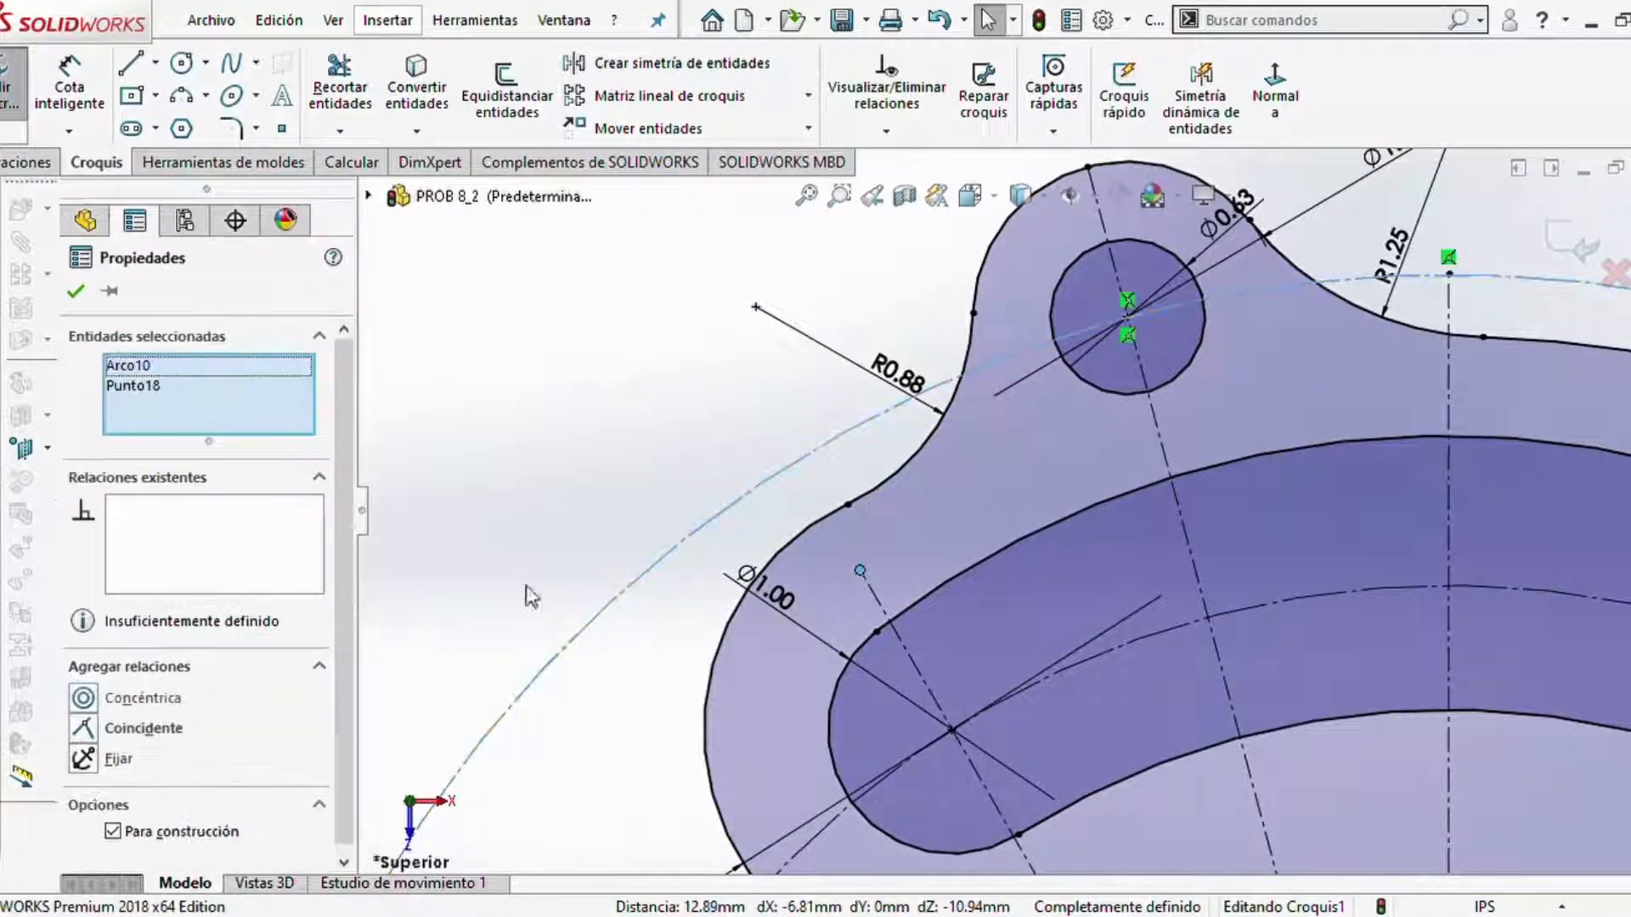
click(83, 729)
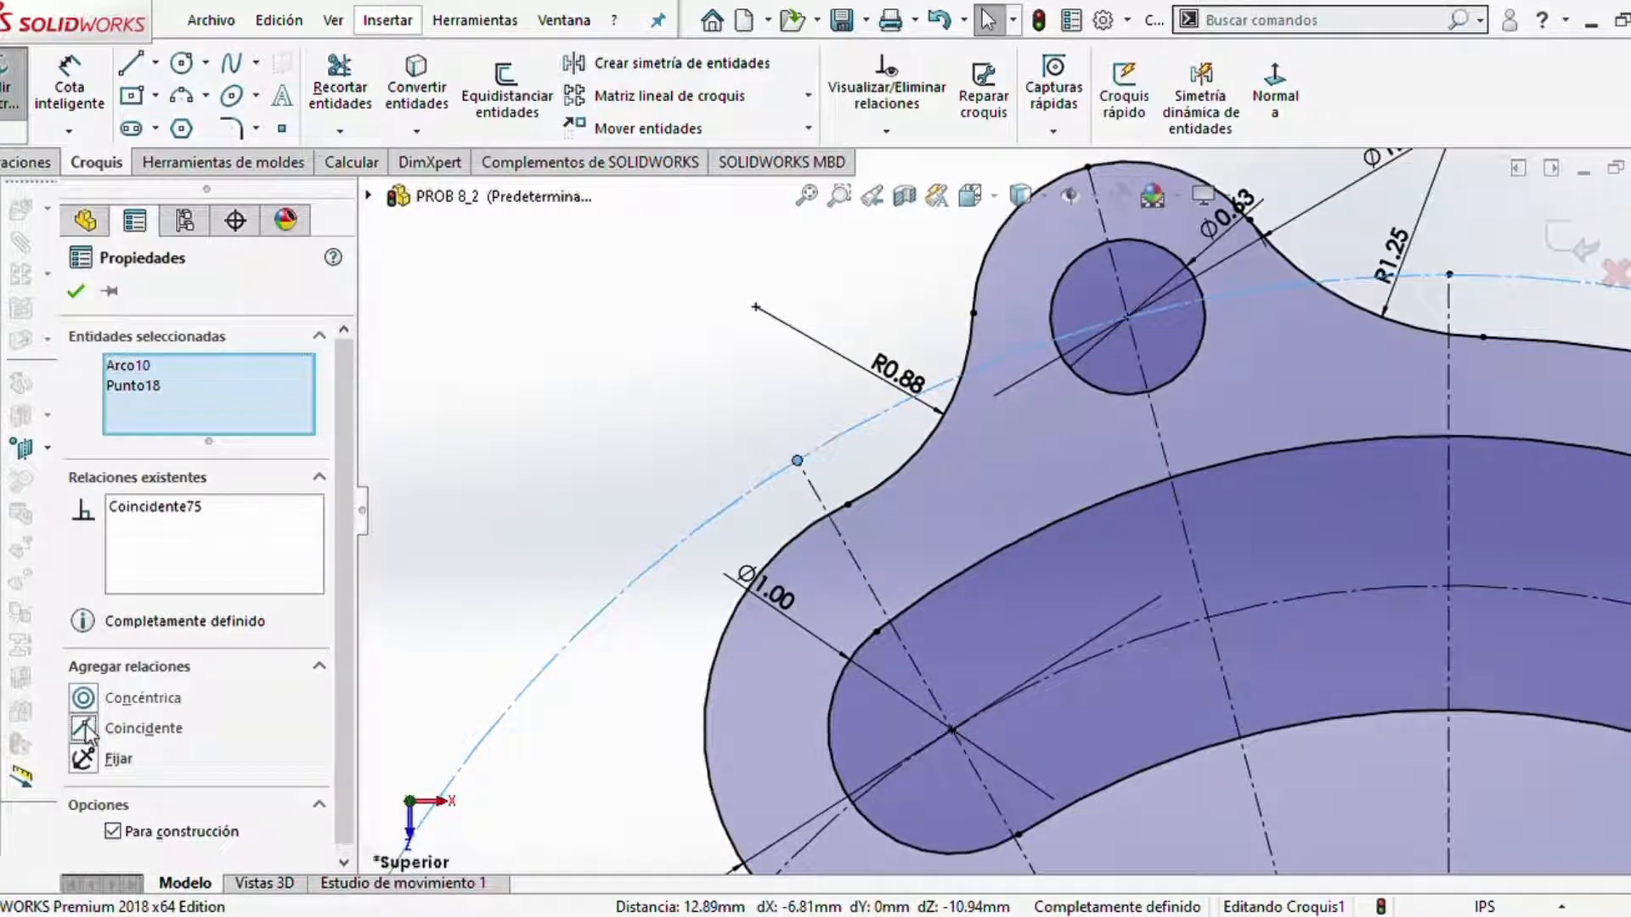
click(73, 293)
scroll(1054, 781, up, 5)
- Make the left end of the horizontal centreline through the lower slot coincident with the 10 in construction circle
scroll(1053, 782, down, 4)
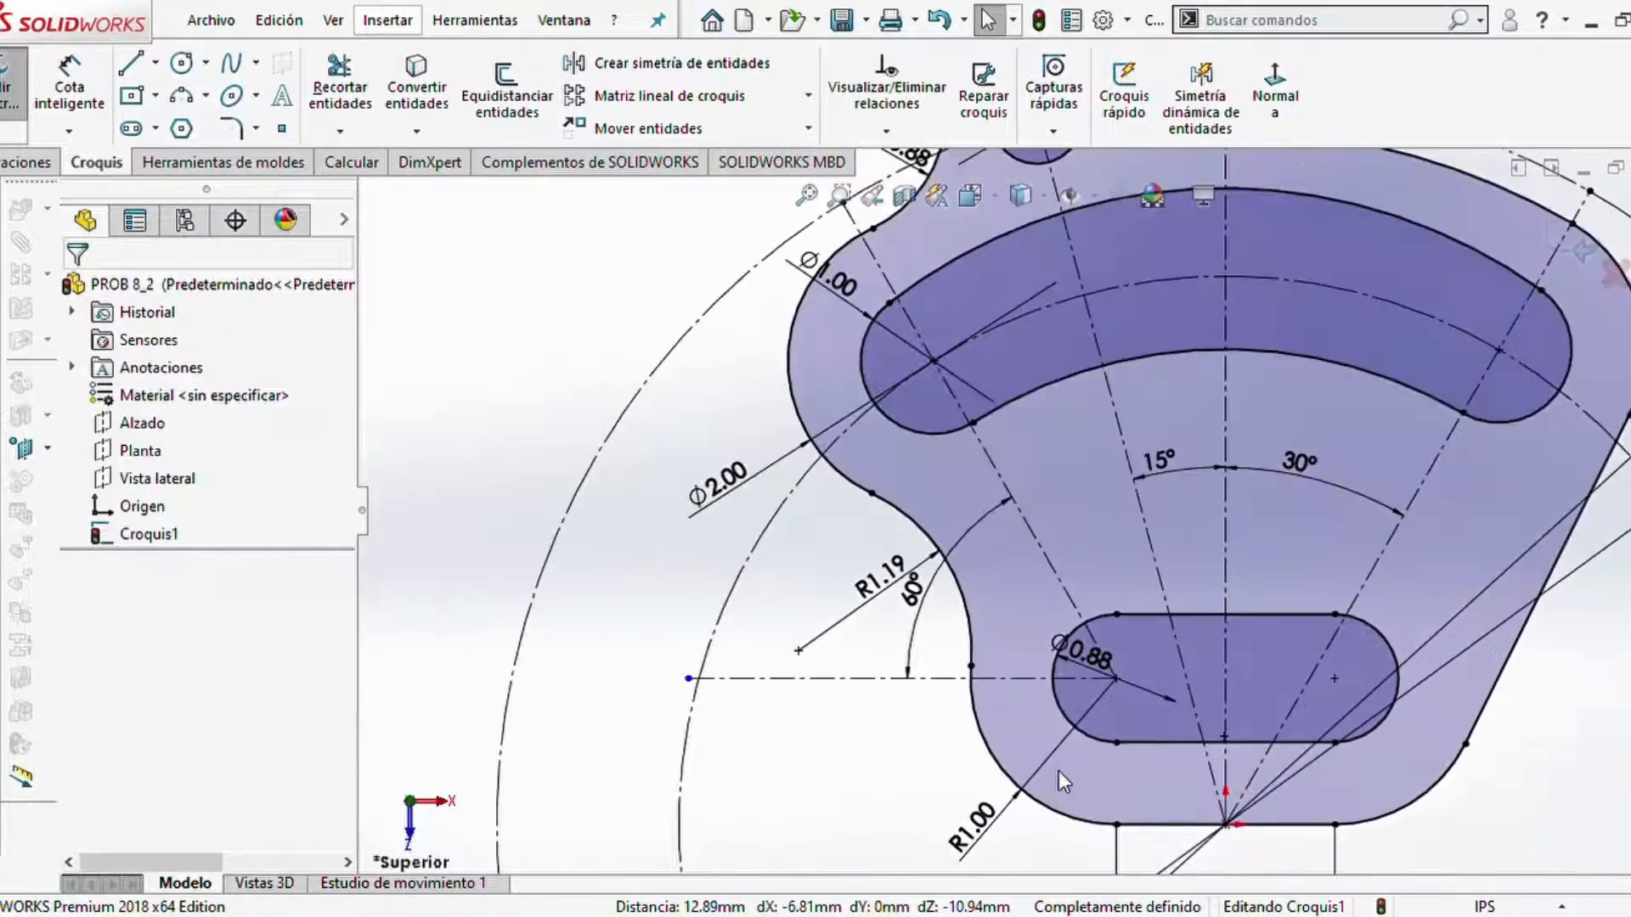
click(688, 678)
ctrl+click(509, 678)
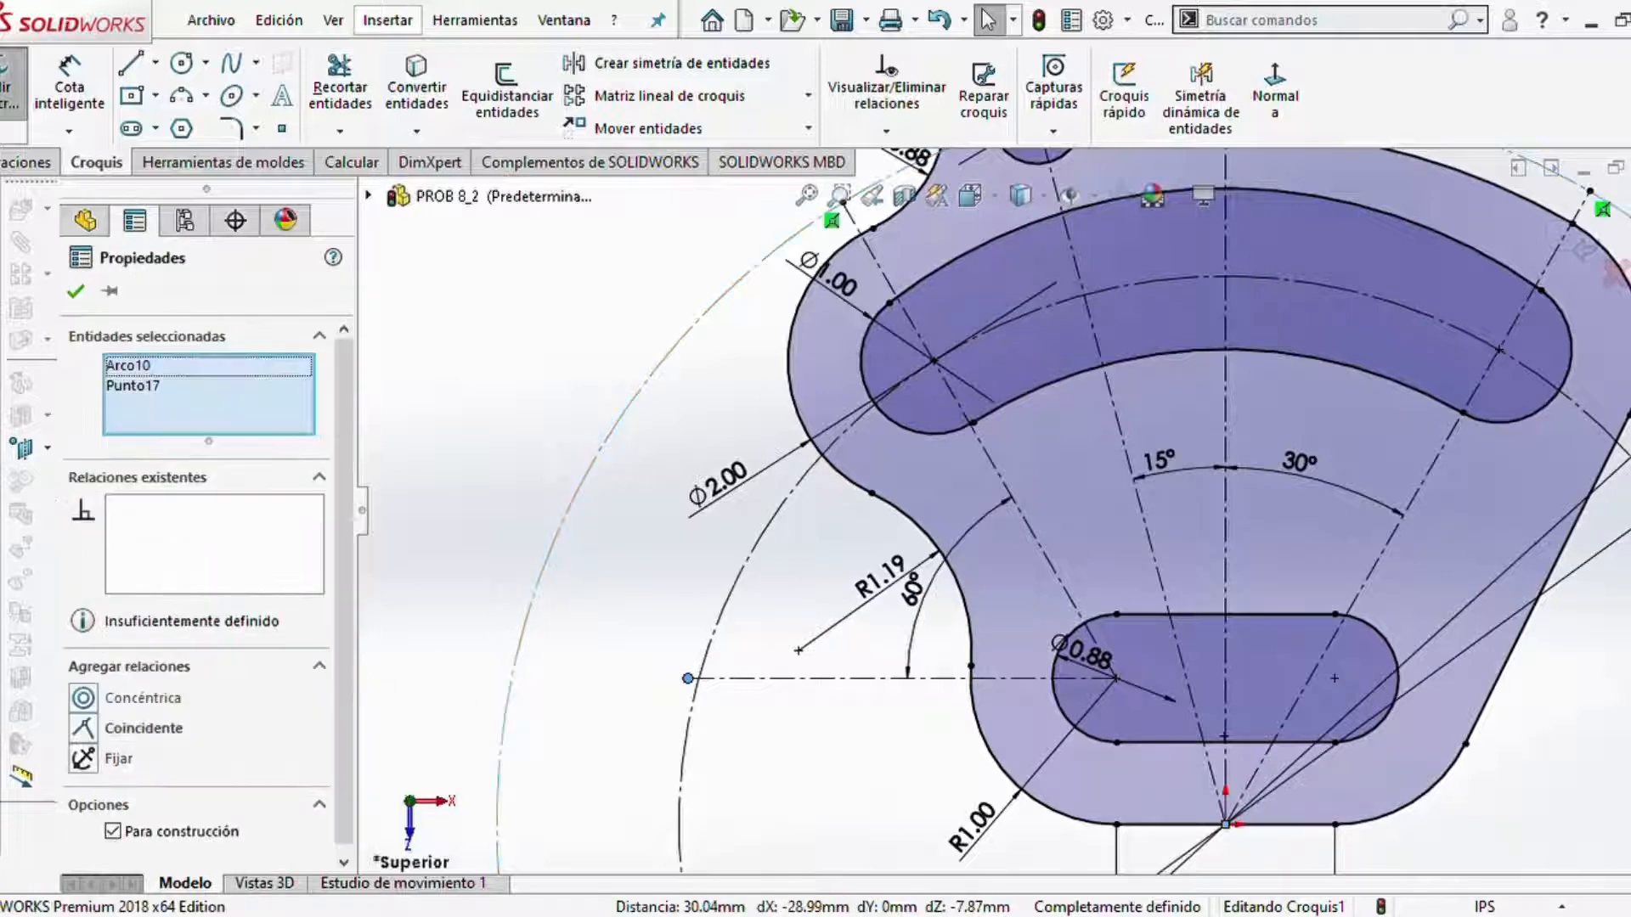
click(81, 728)
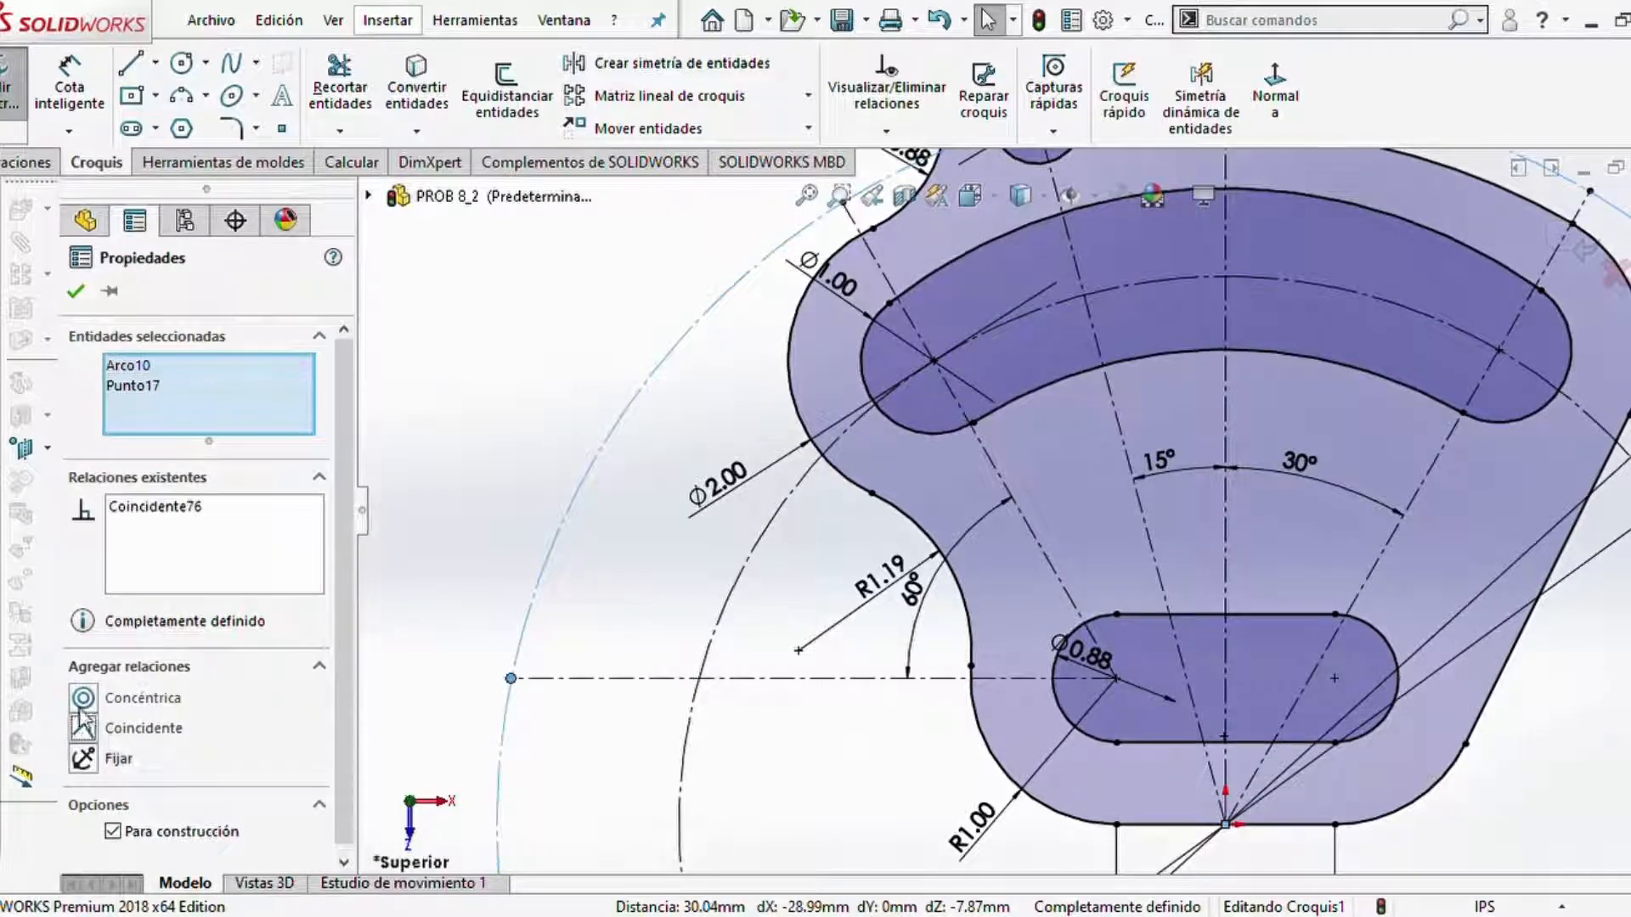
click(76, 292)
scroll(1281, 702, up, 3)
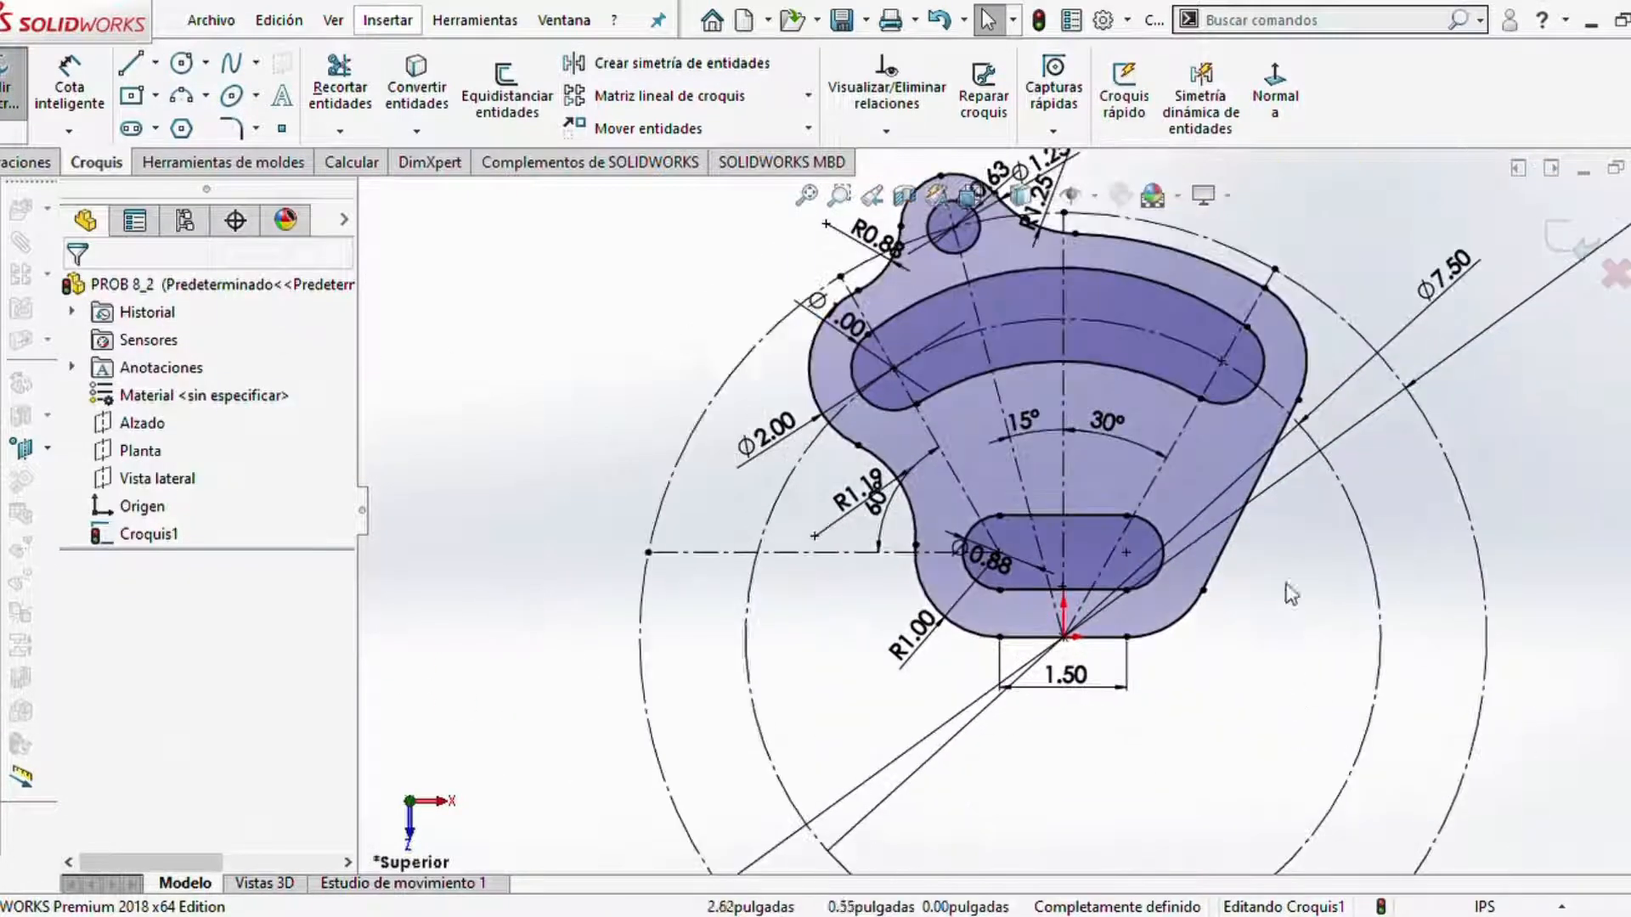
scroll(1274, 513, up, 2)
scroll(1242, 384, down, 2)
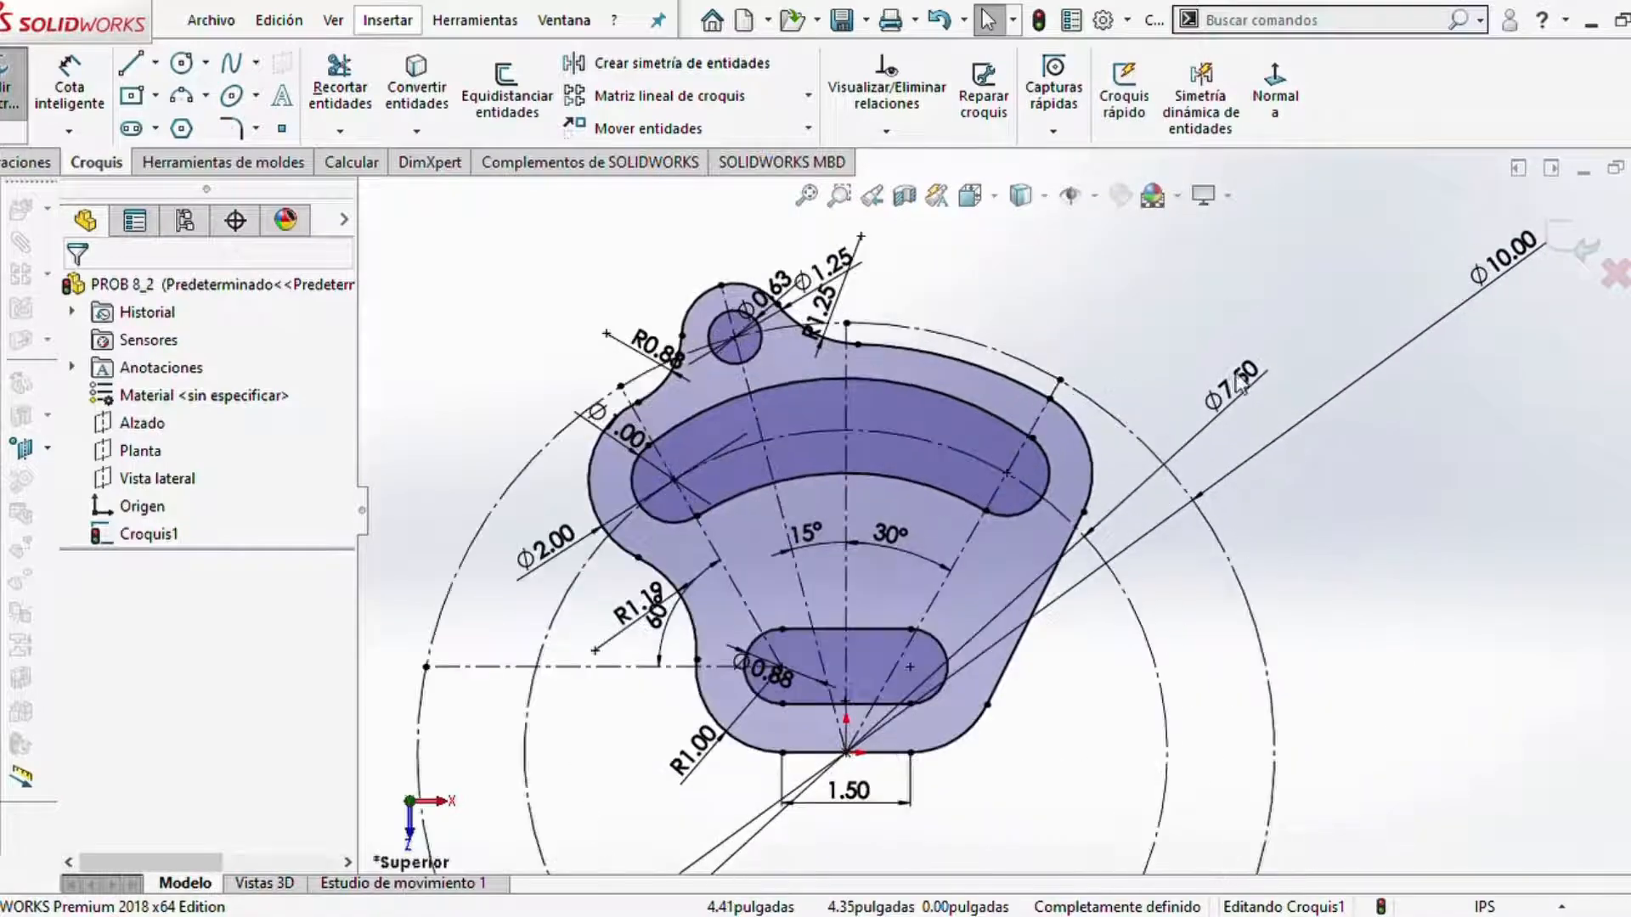
- Extrude the finished sketch as a boss to a depth of 0.5 in
click(21, 163)
click(89, 132)
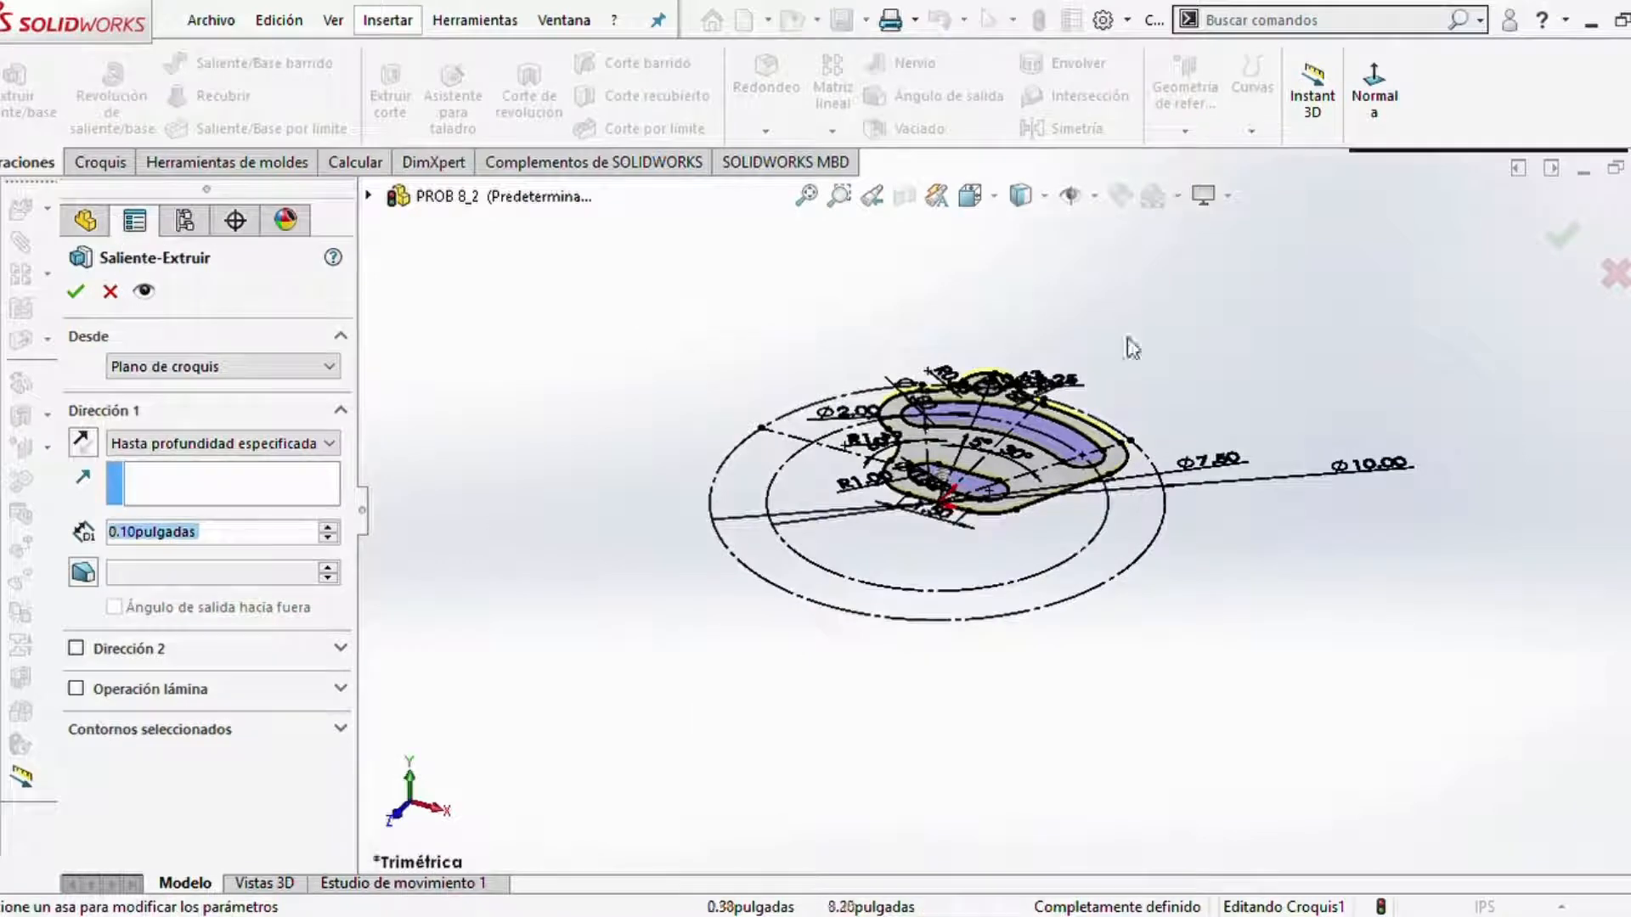
scroll(1164, 344, down, 1)
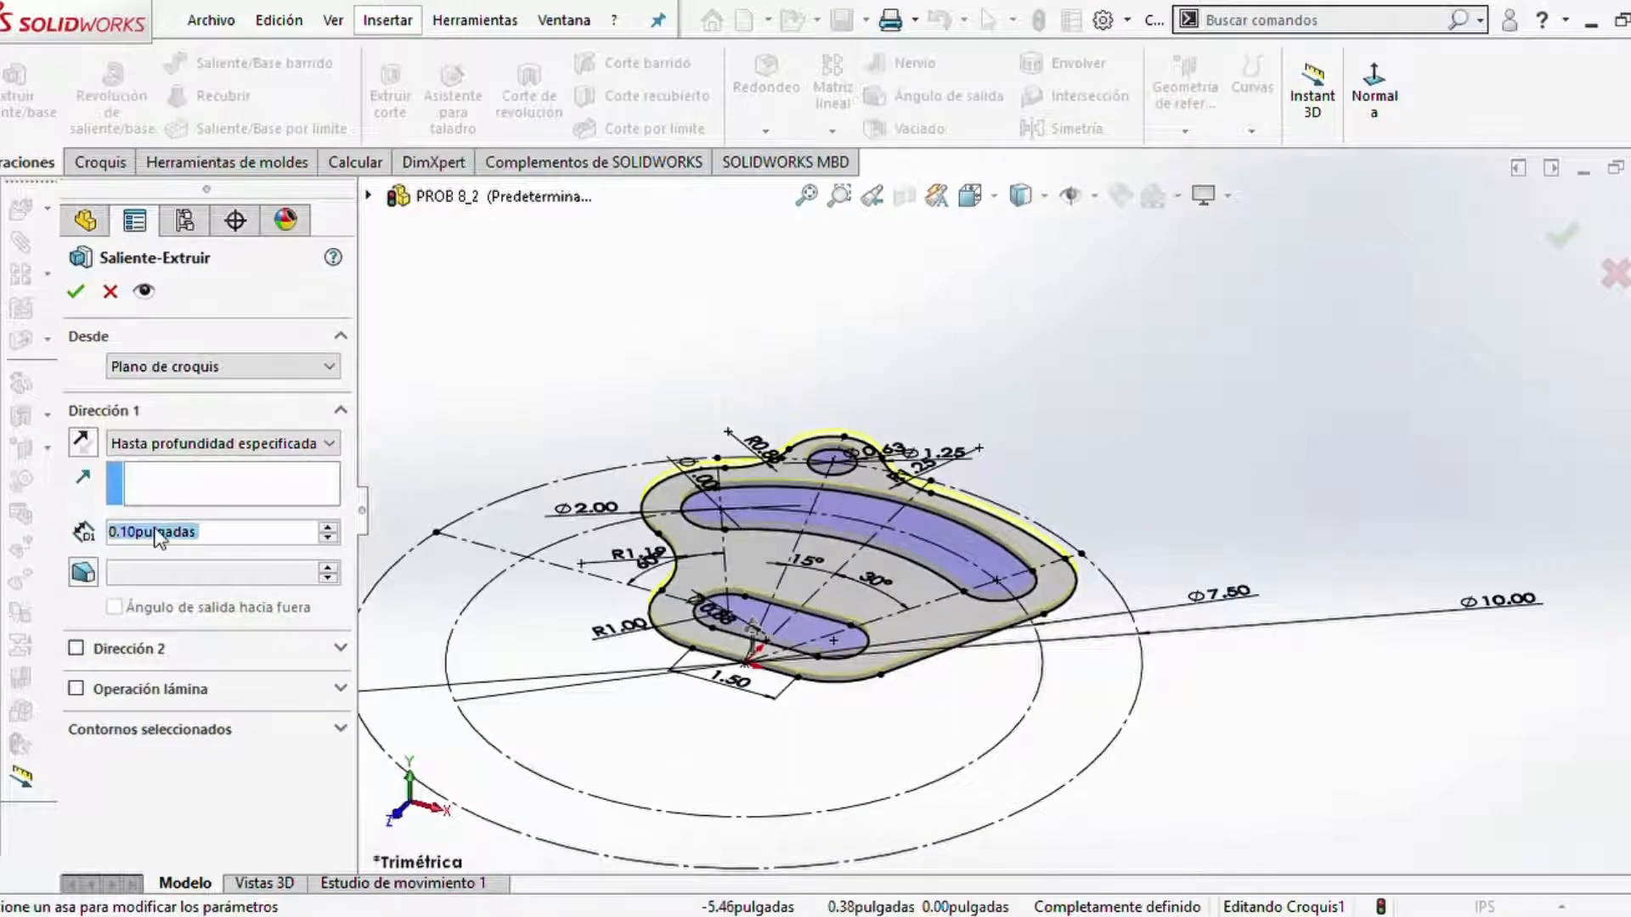
text(.5)
key(Return)
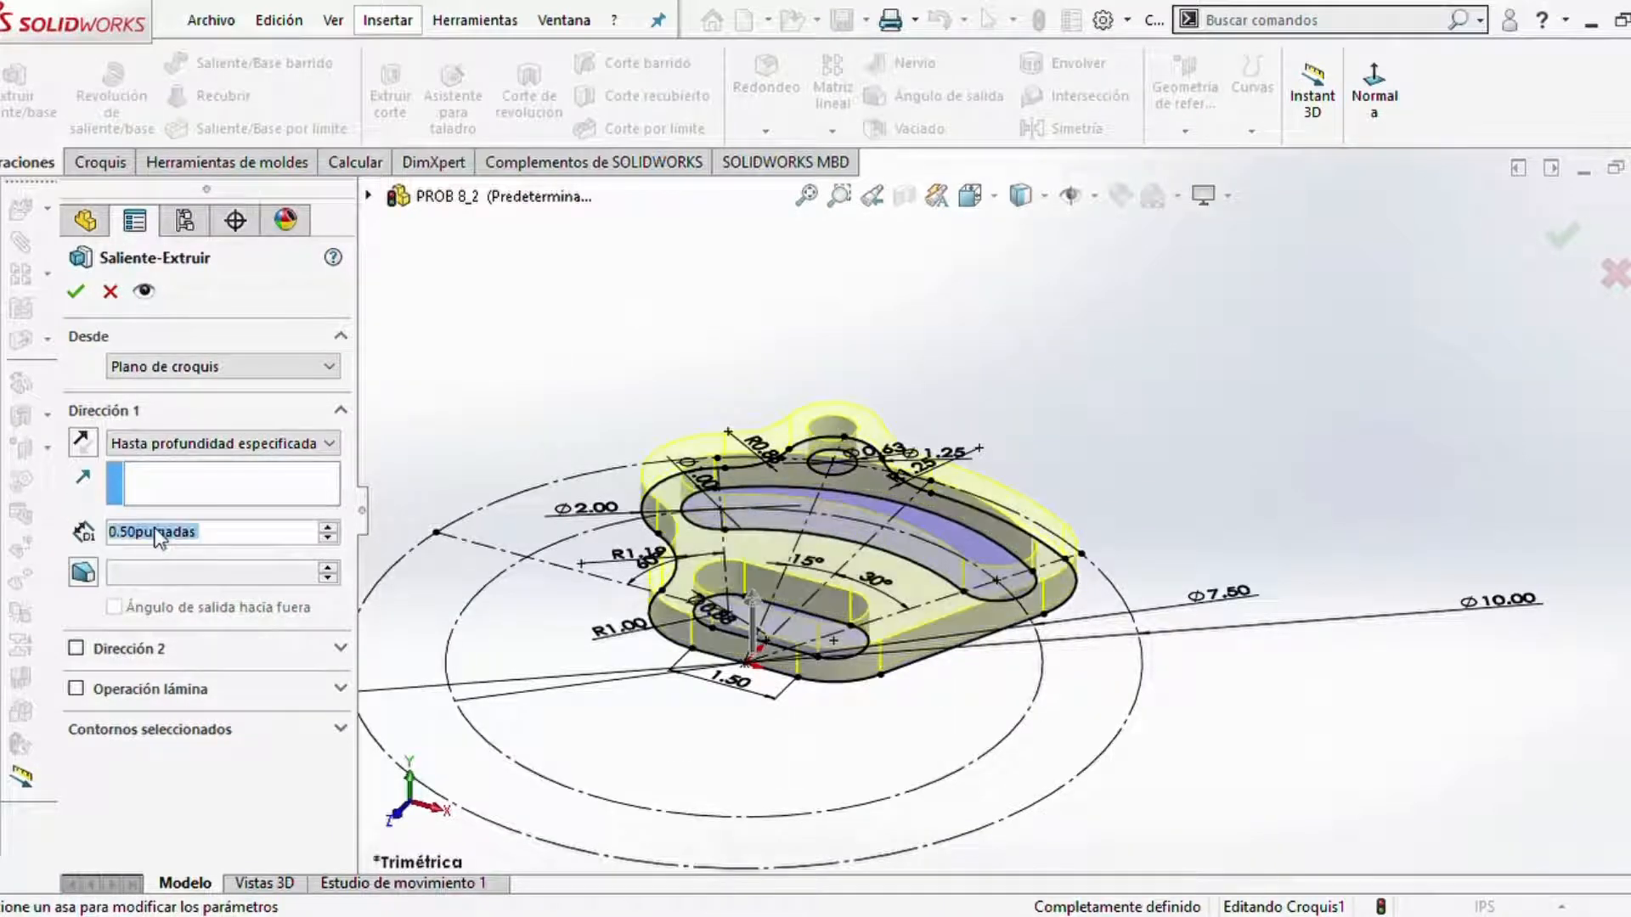
click(75, 291)
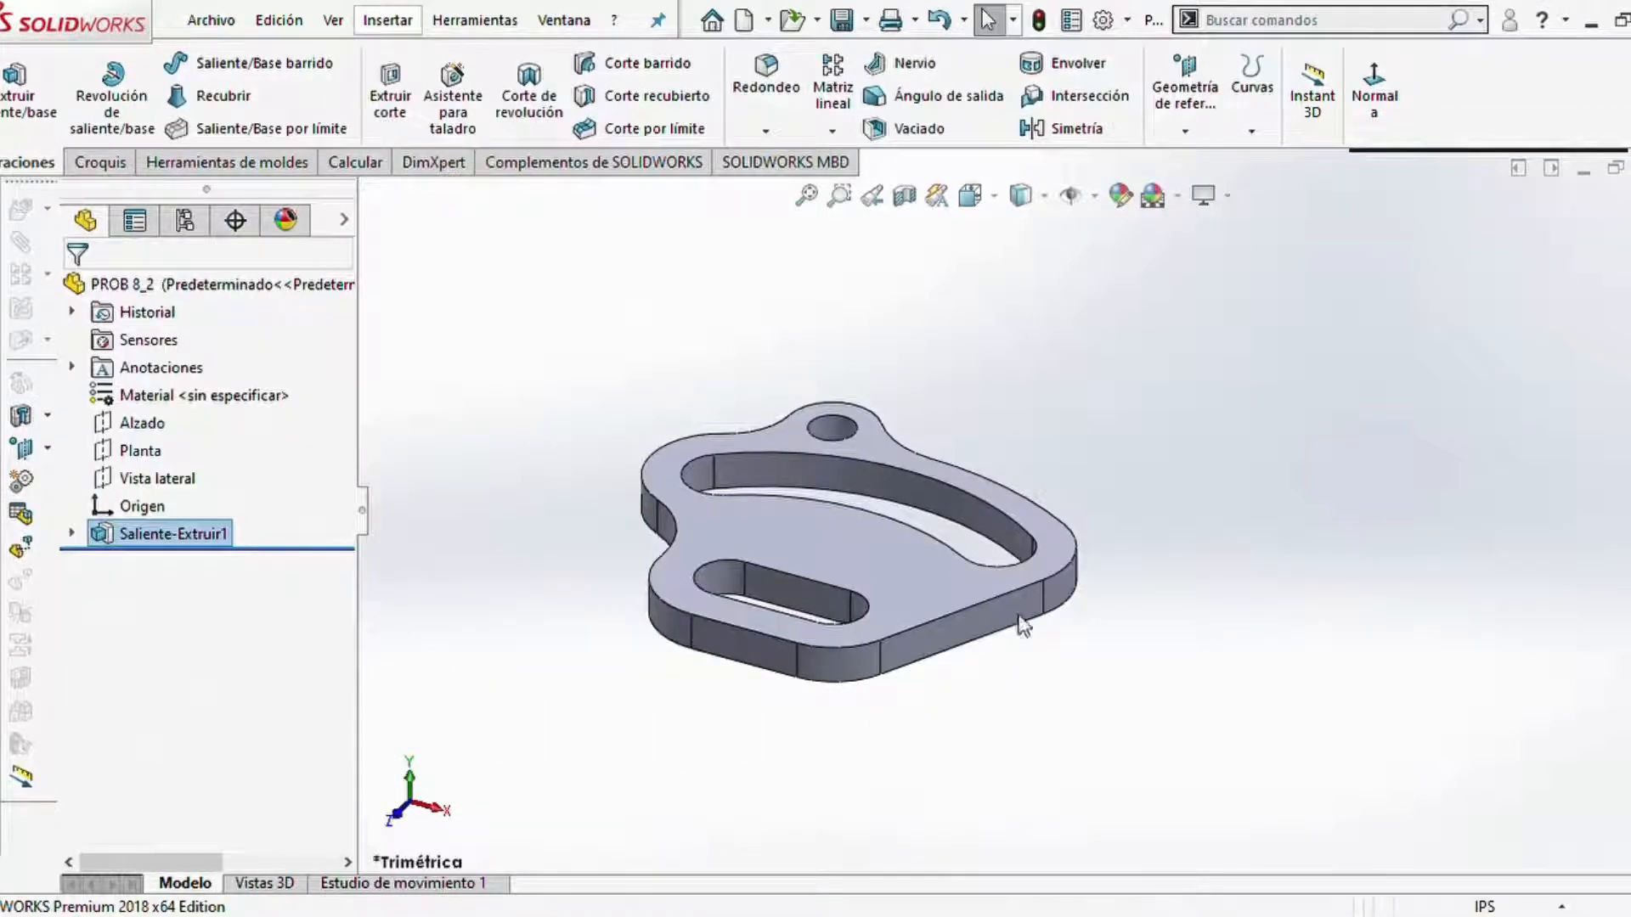
middle_drag(1096, 756, 1062, 677)
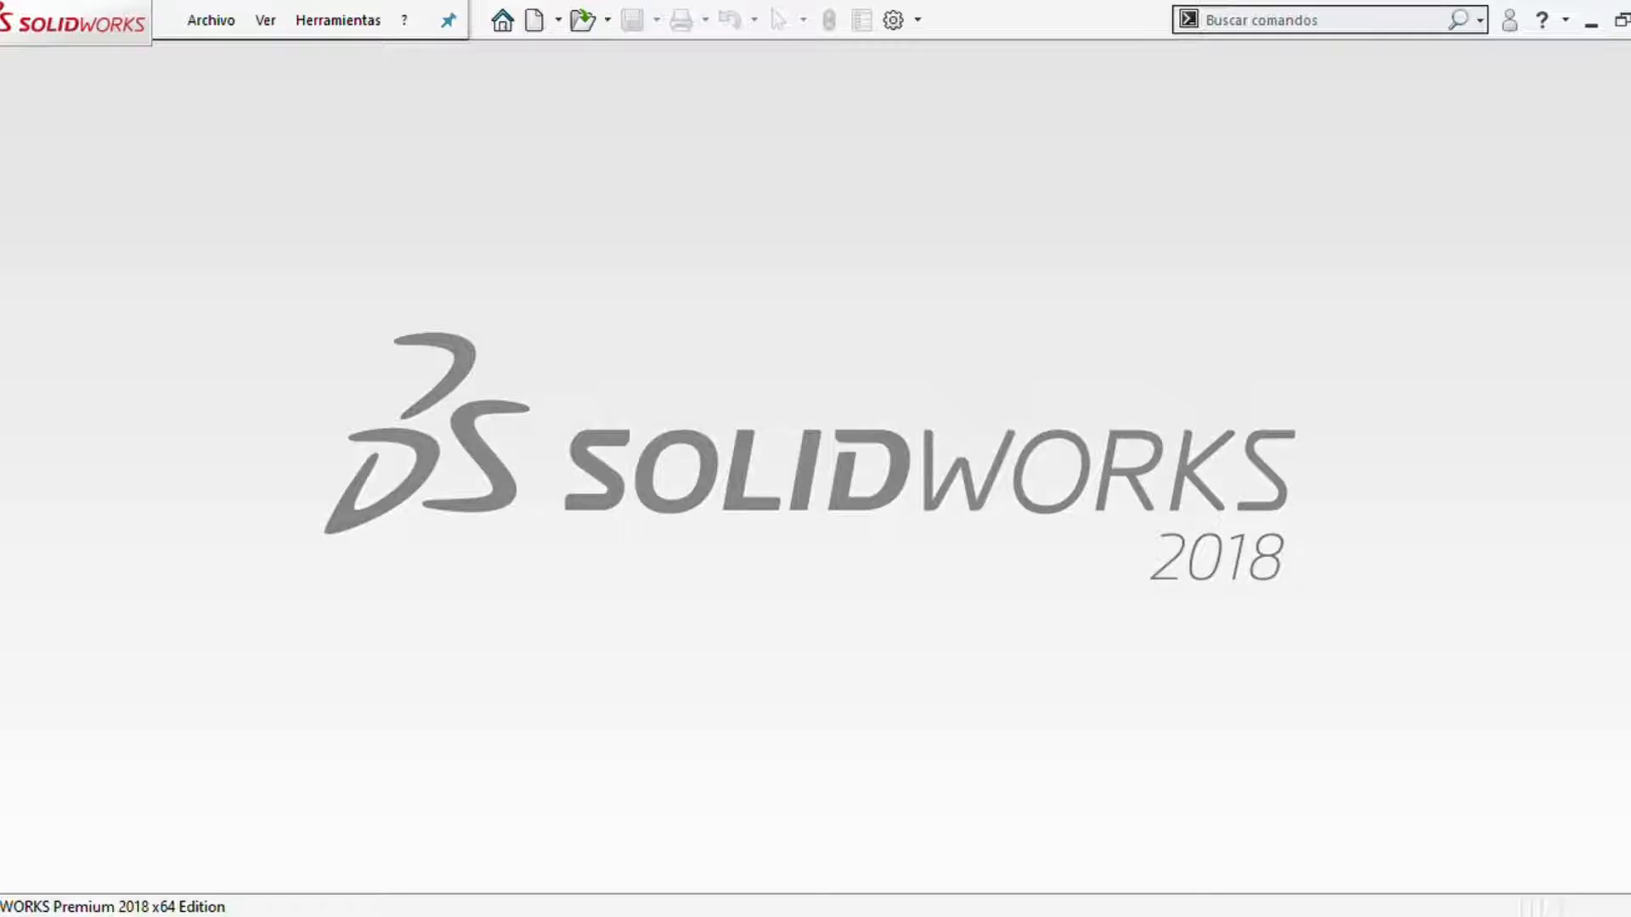
- Create a new part and open a sketch on its top plane (Planta)
click(503, 20)
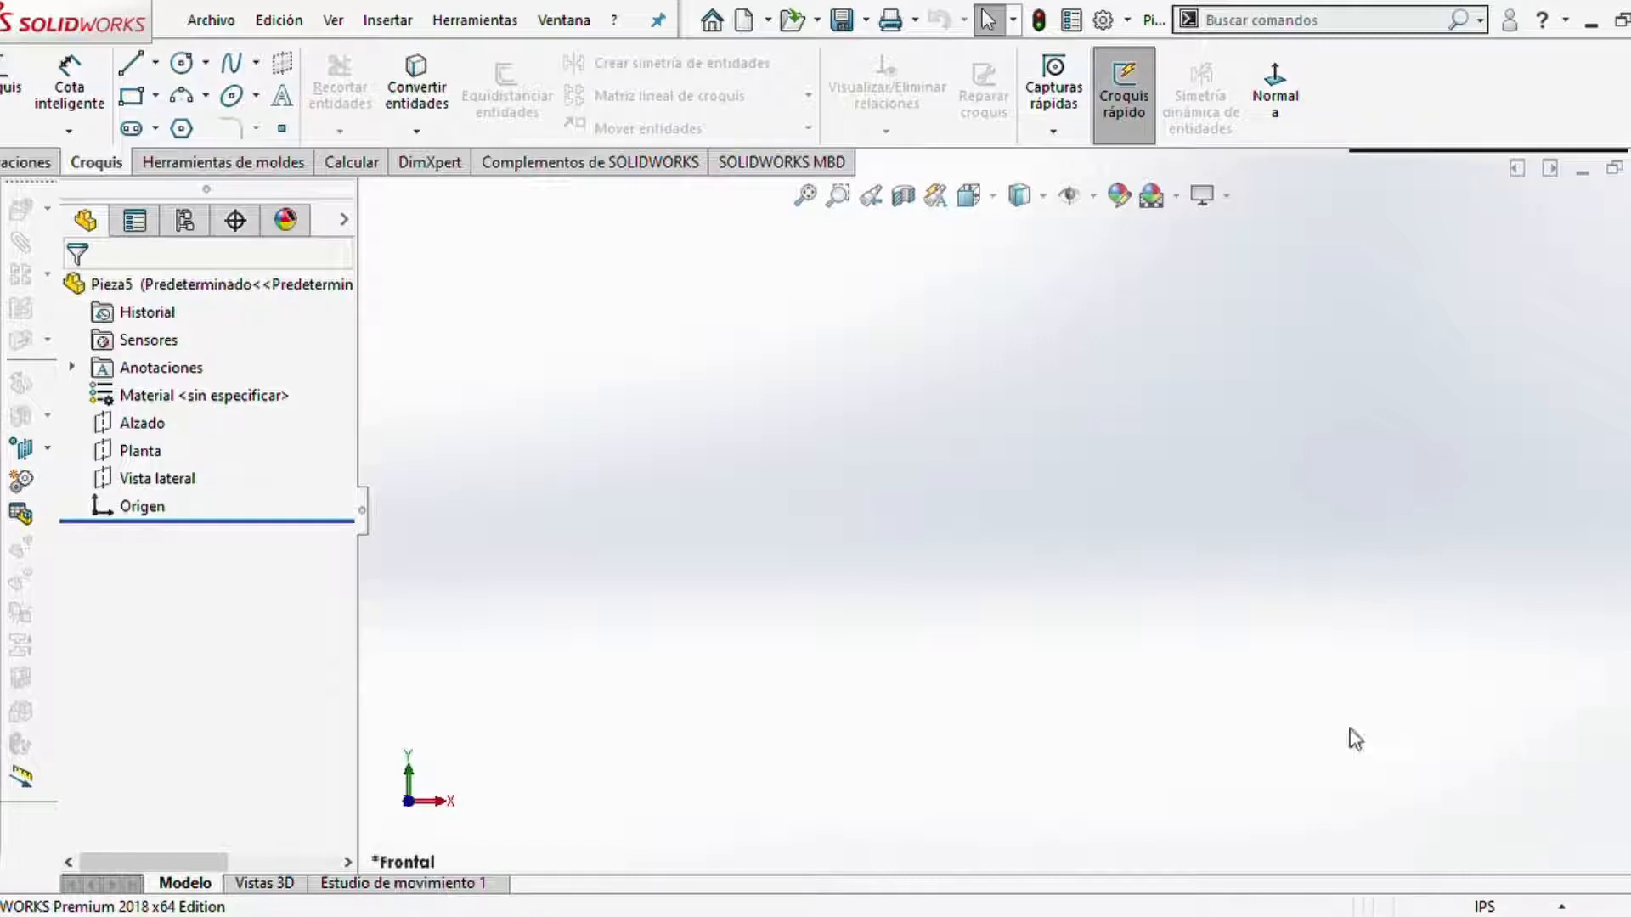
click(133, 464)
key(ctrl+8)
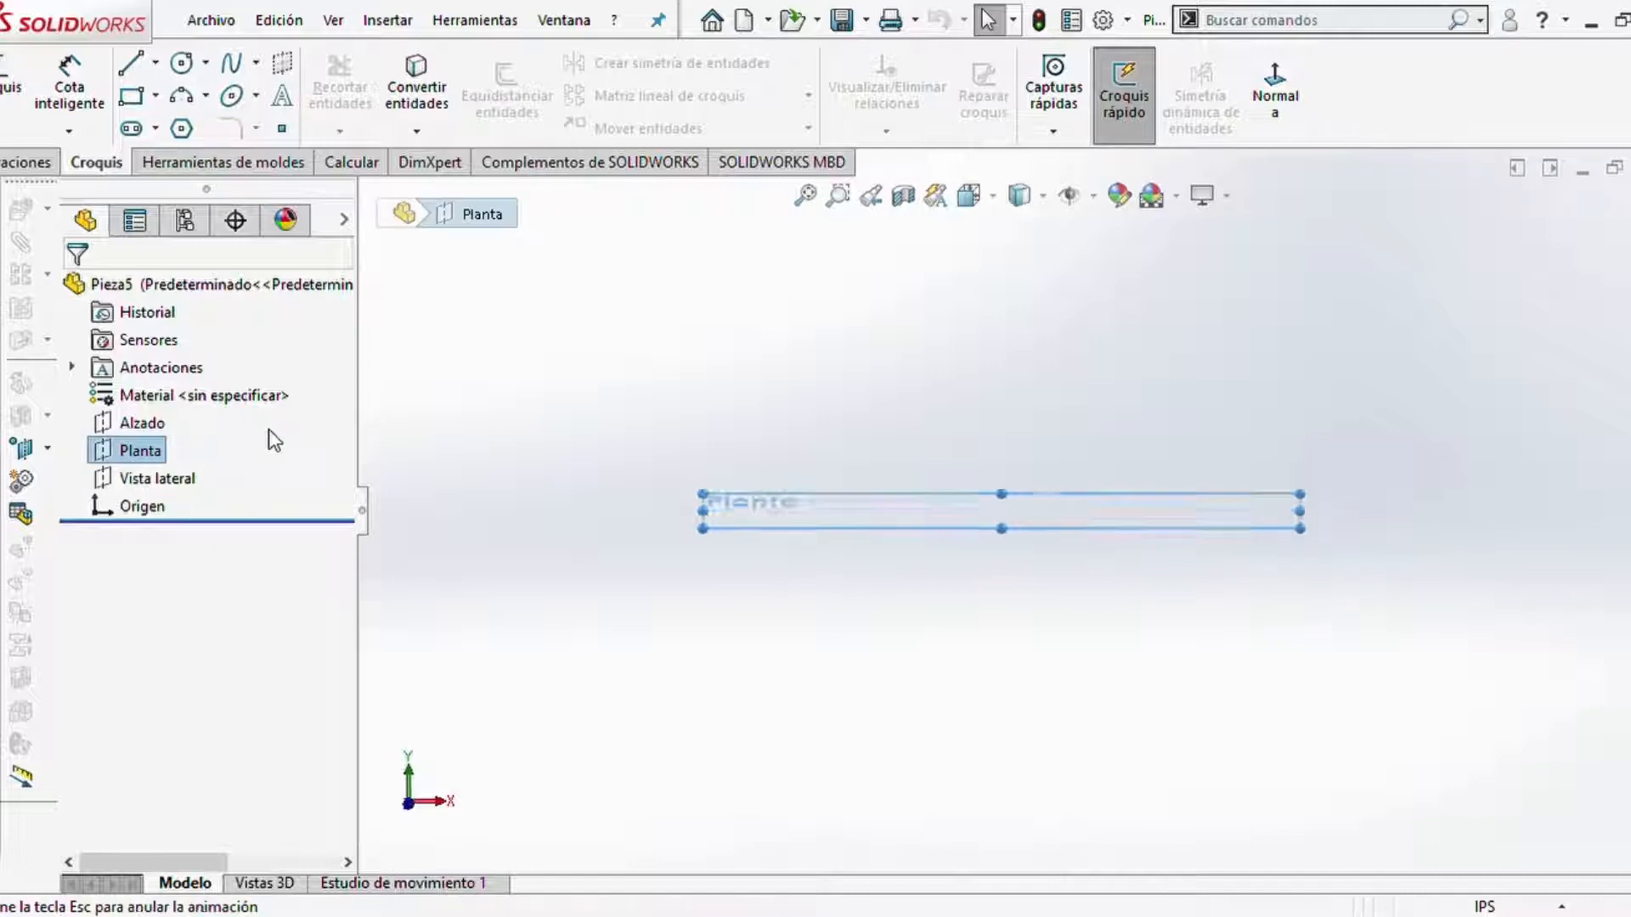
click(20, 108)
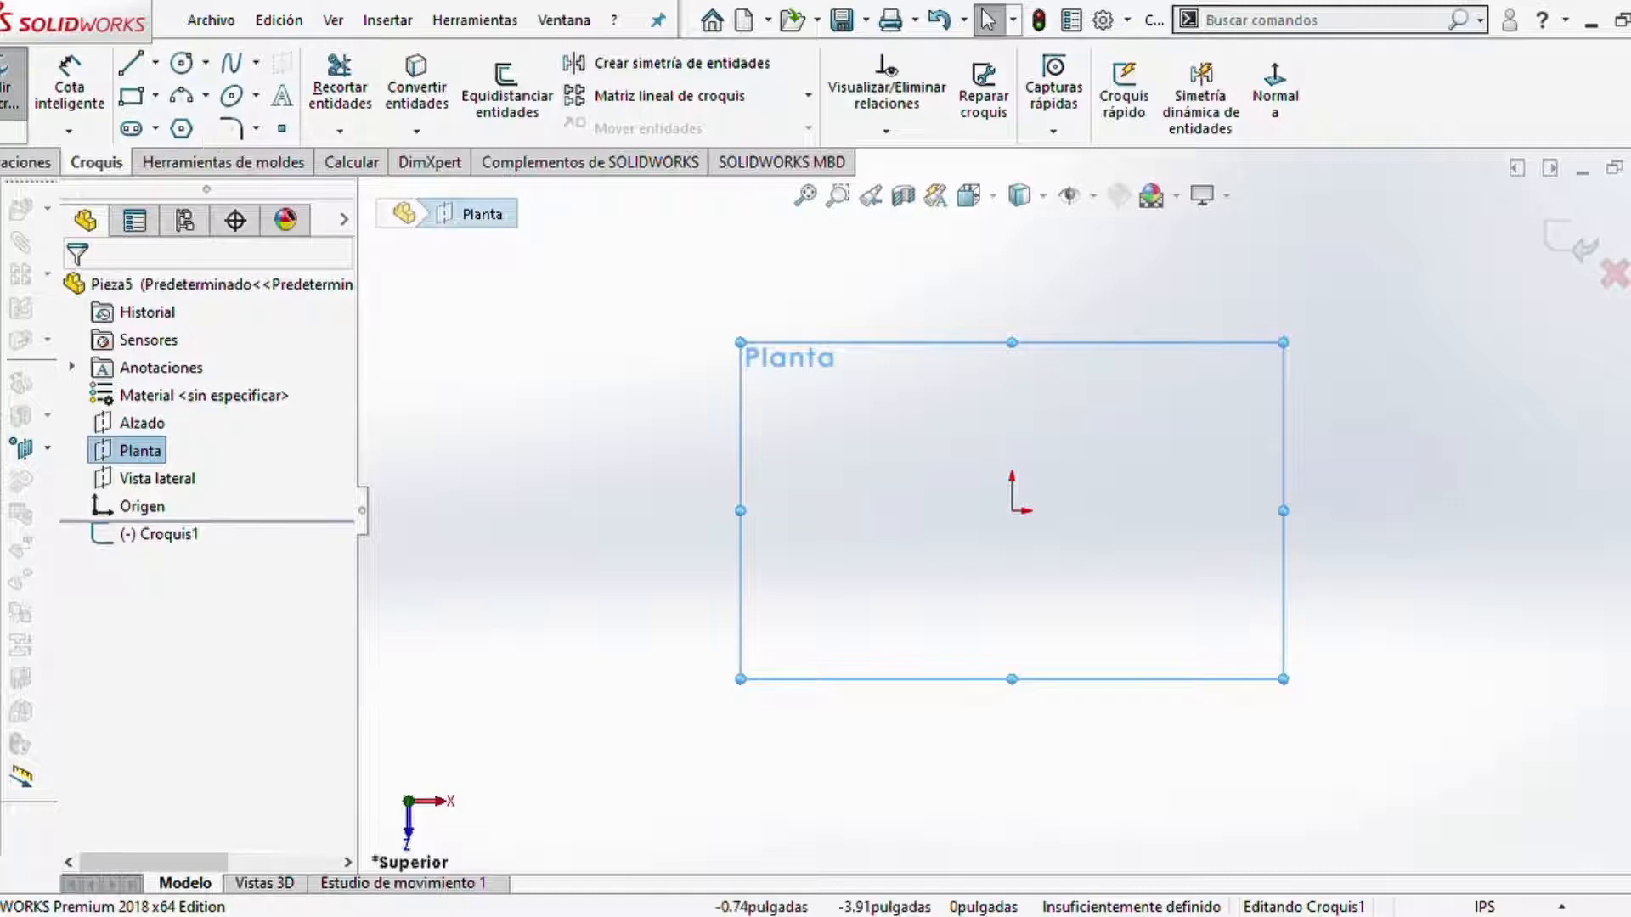
- Draw a horizontal line about 1.4 in long to the right from the origin
scroll(1283, 340, up, 2)
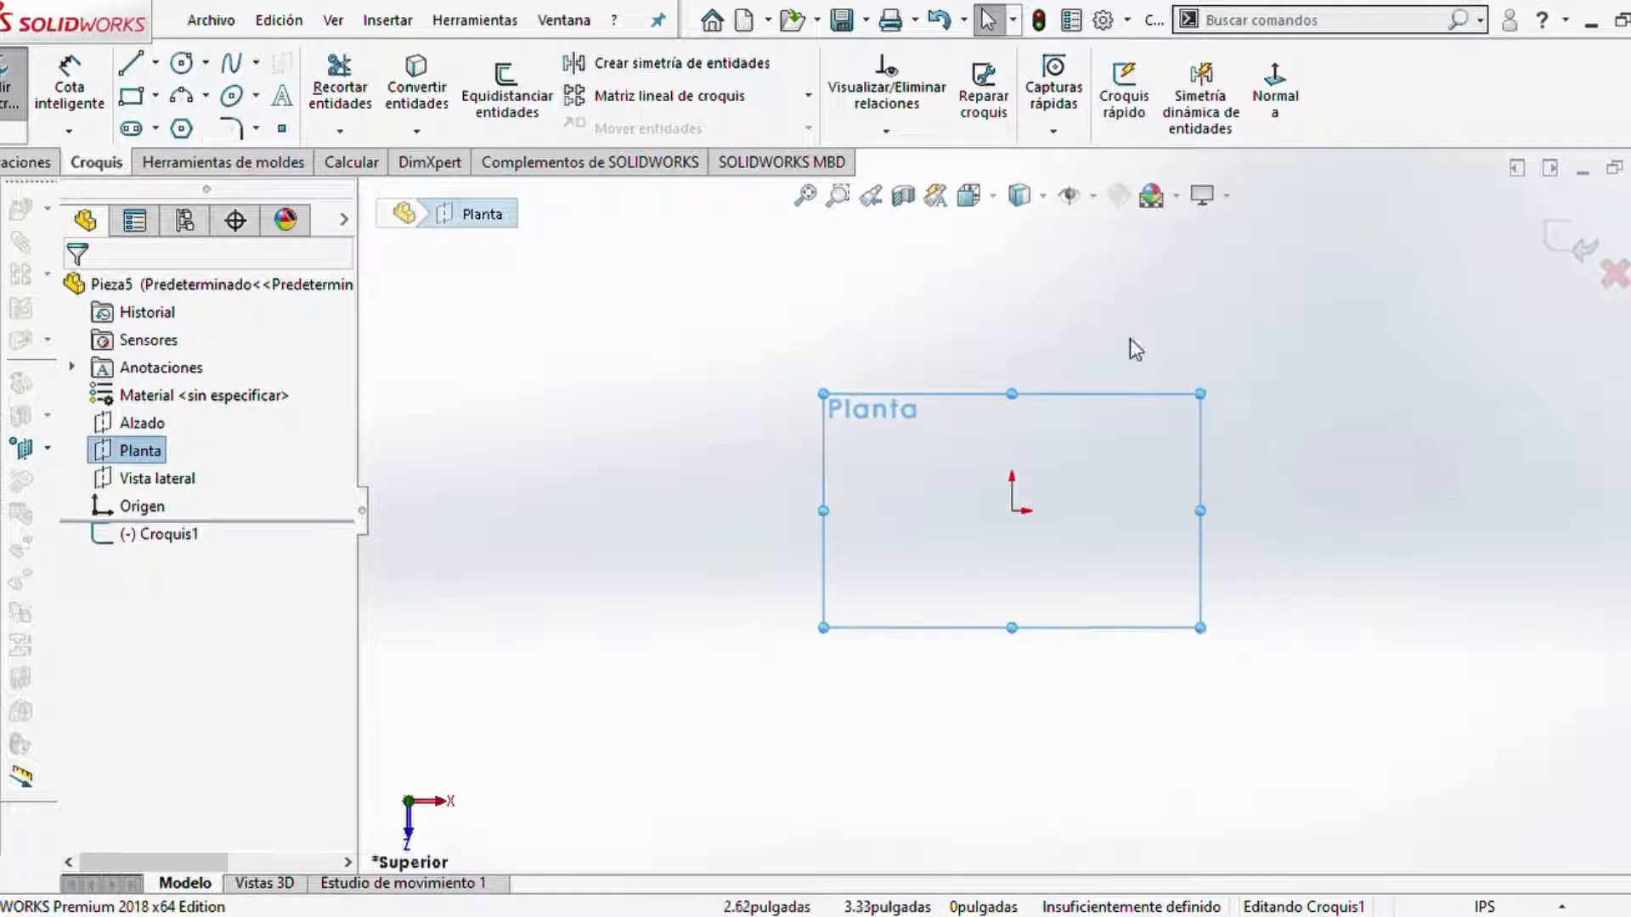
scroll(1130, 338, down, 2)
scroll(1006, 380, down, 2)
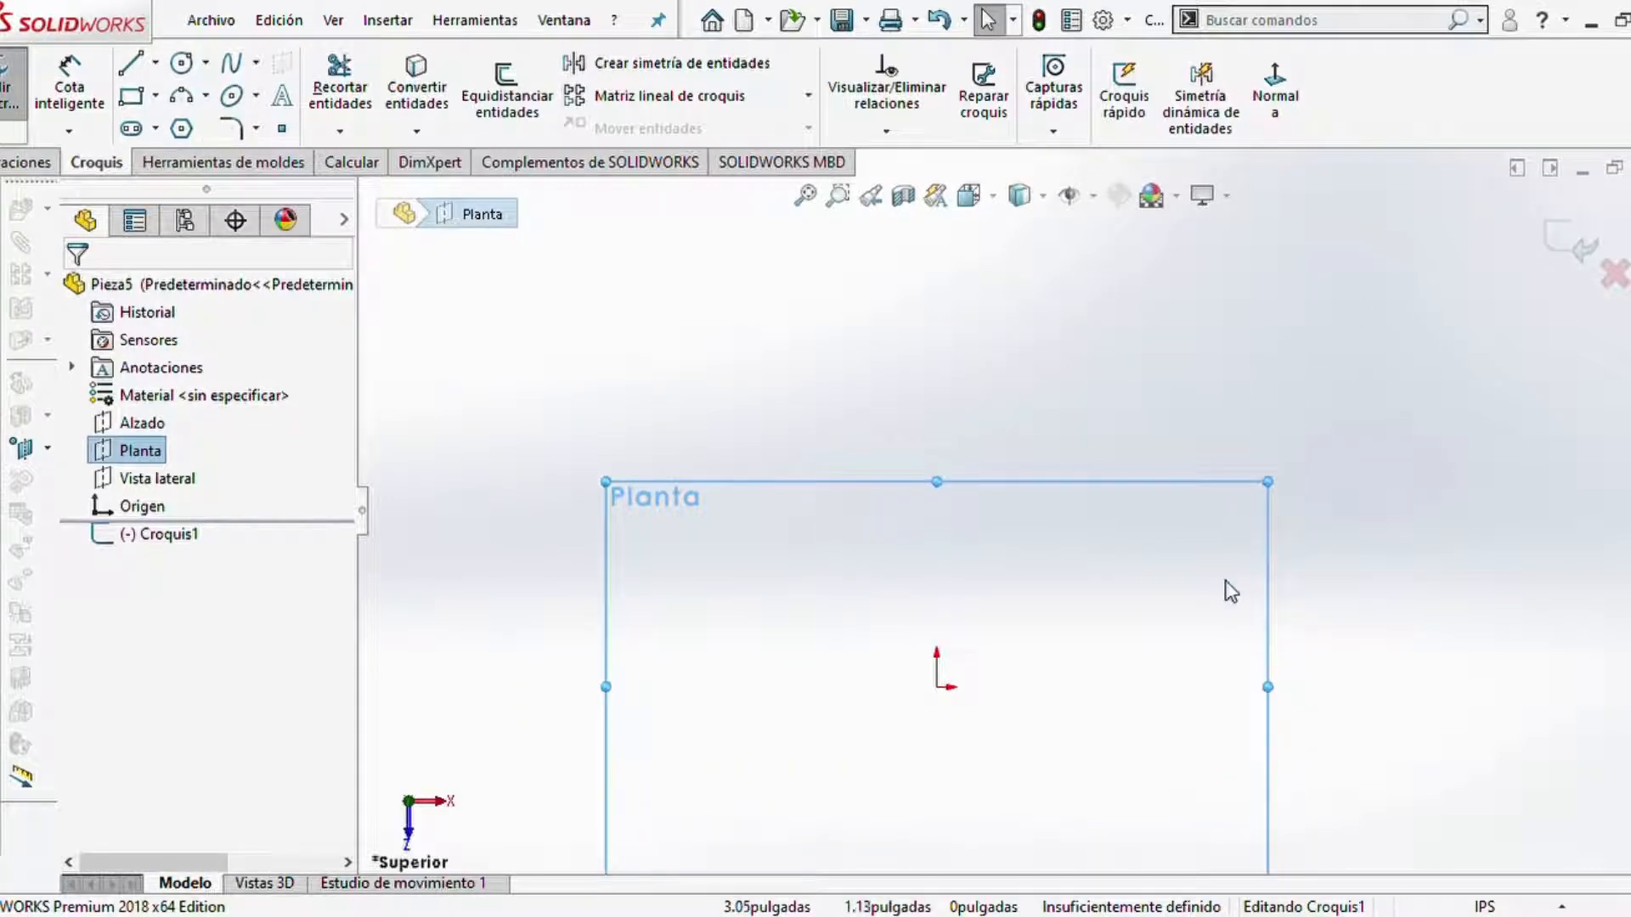
click(129, 68)
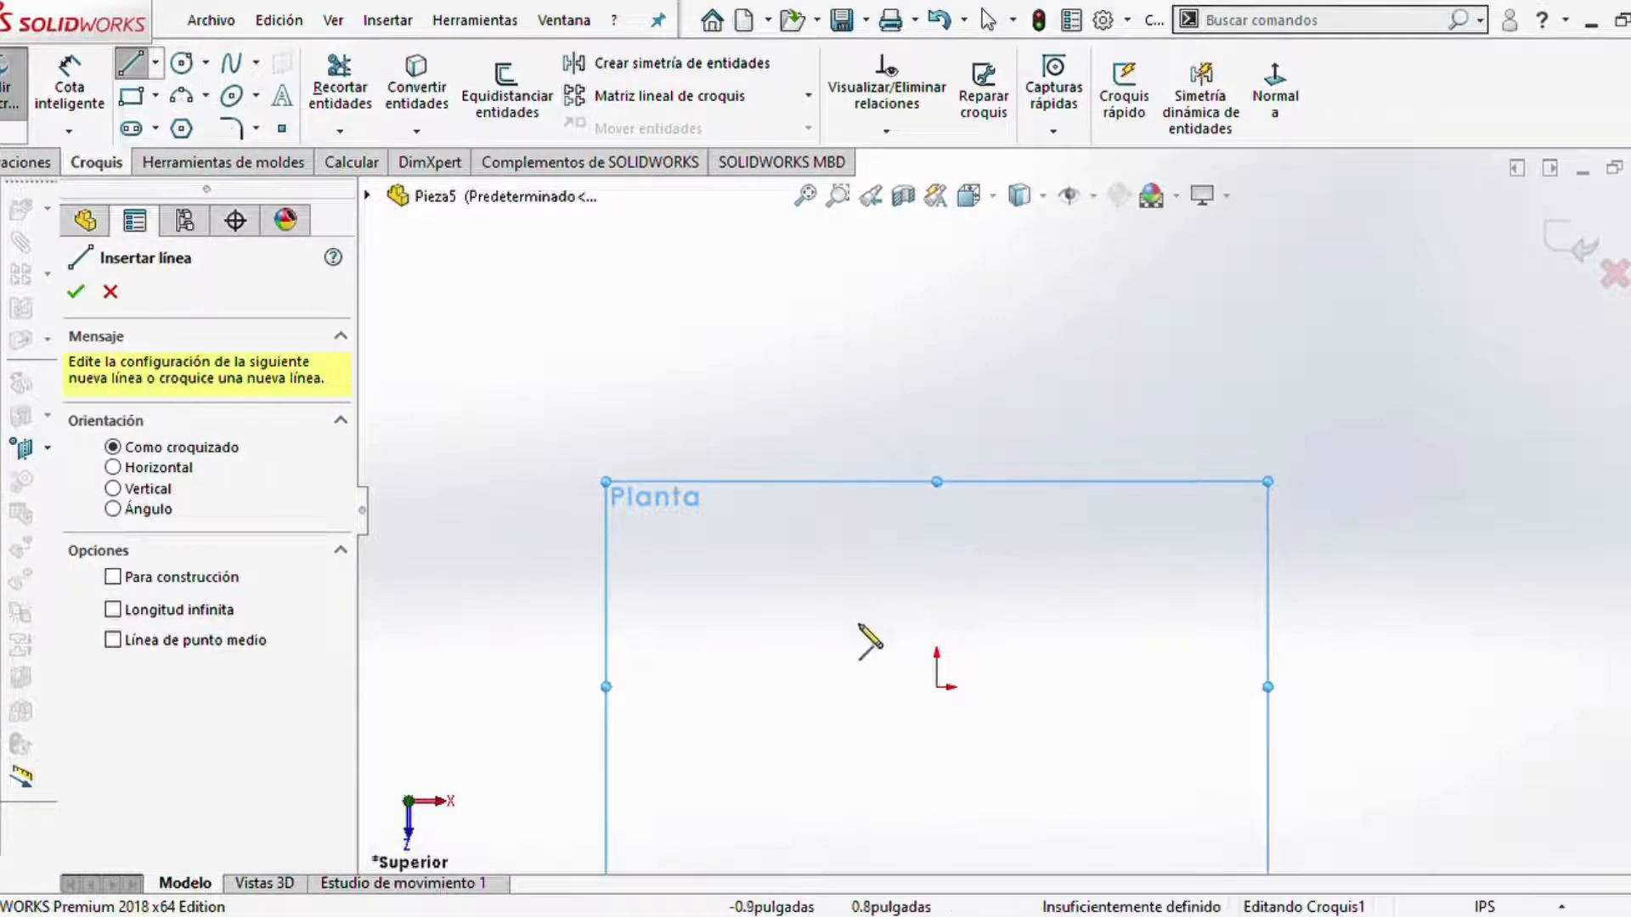
click(937, 686)
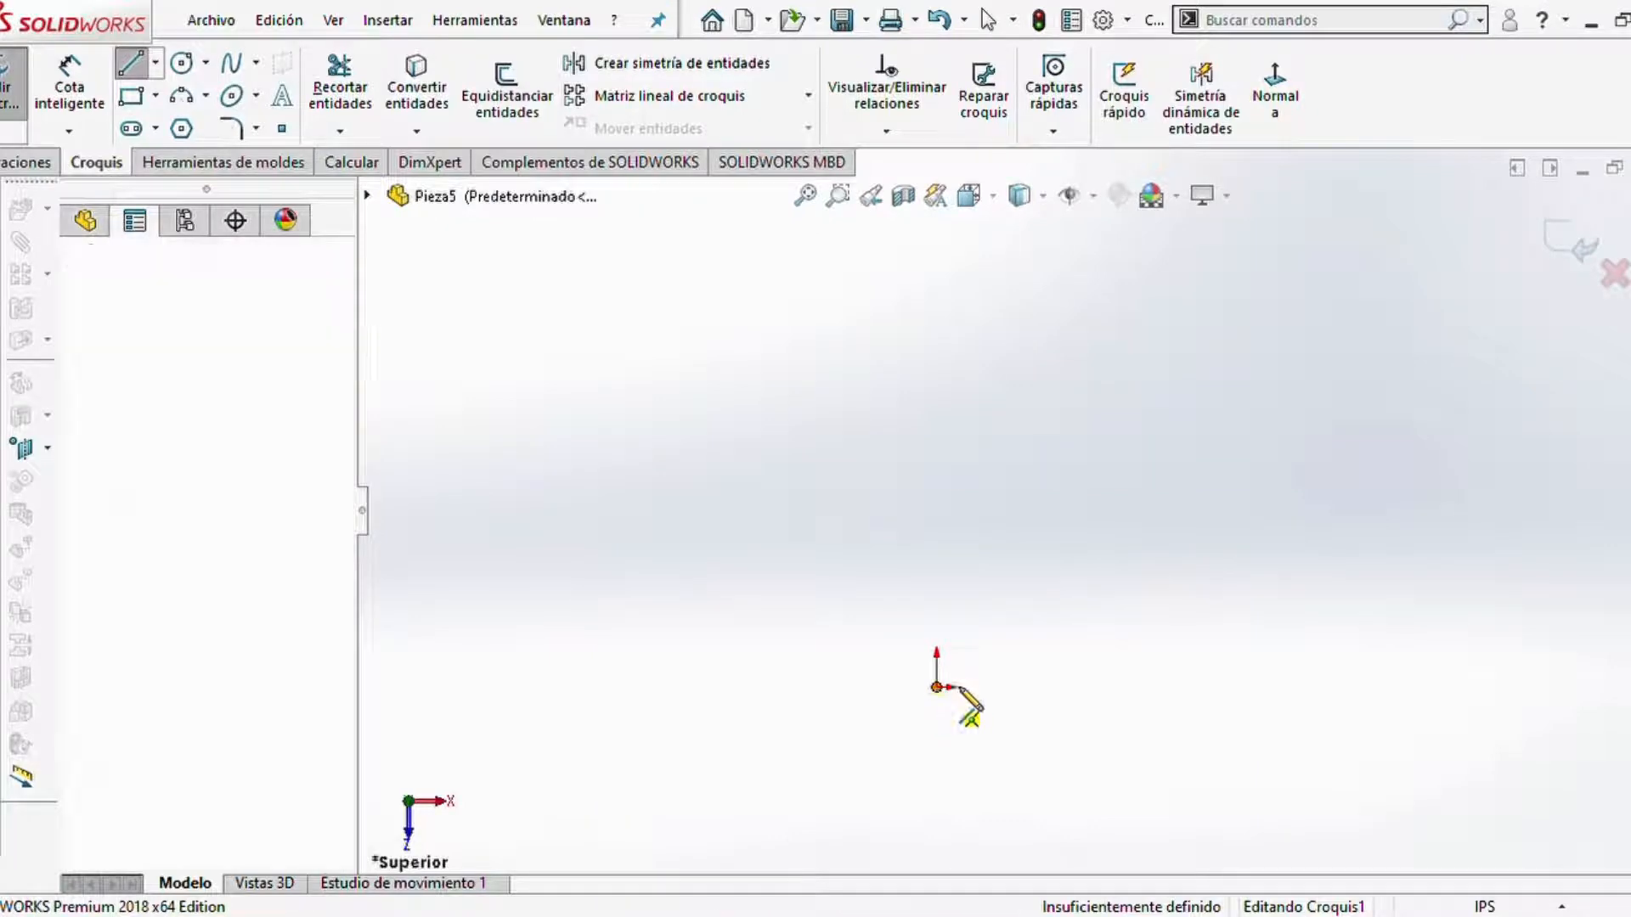
click(1070, 686)
key(Escape)
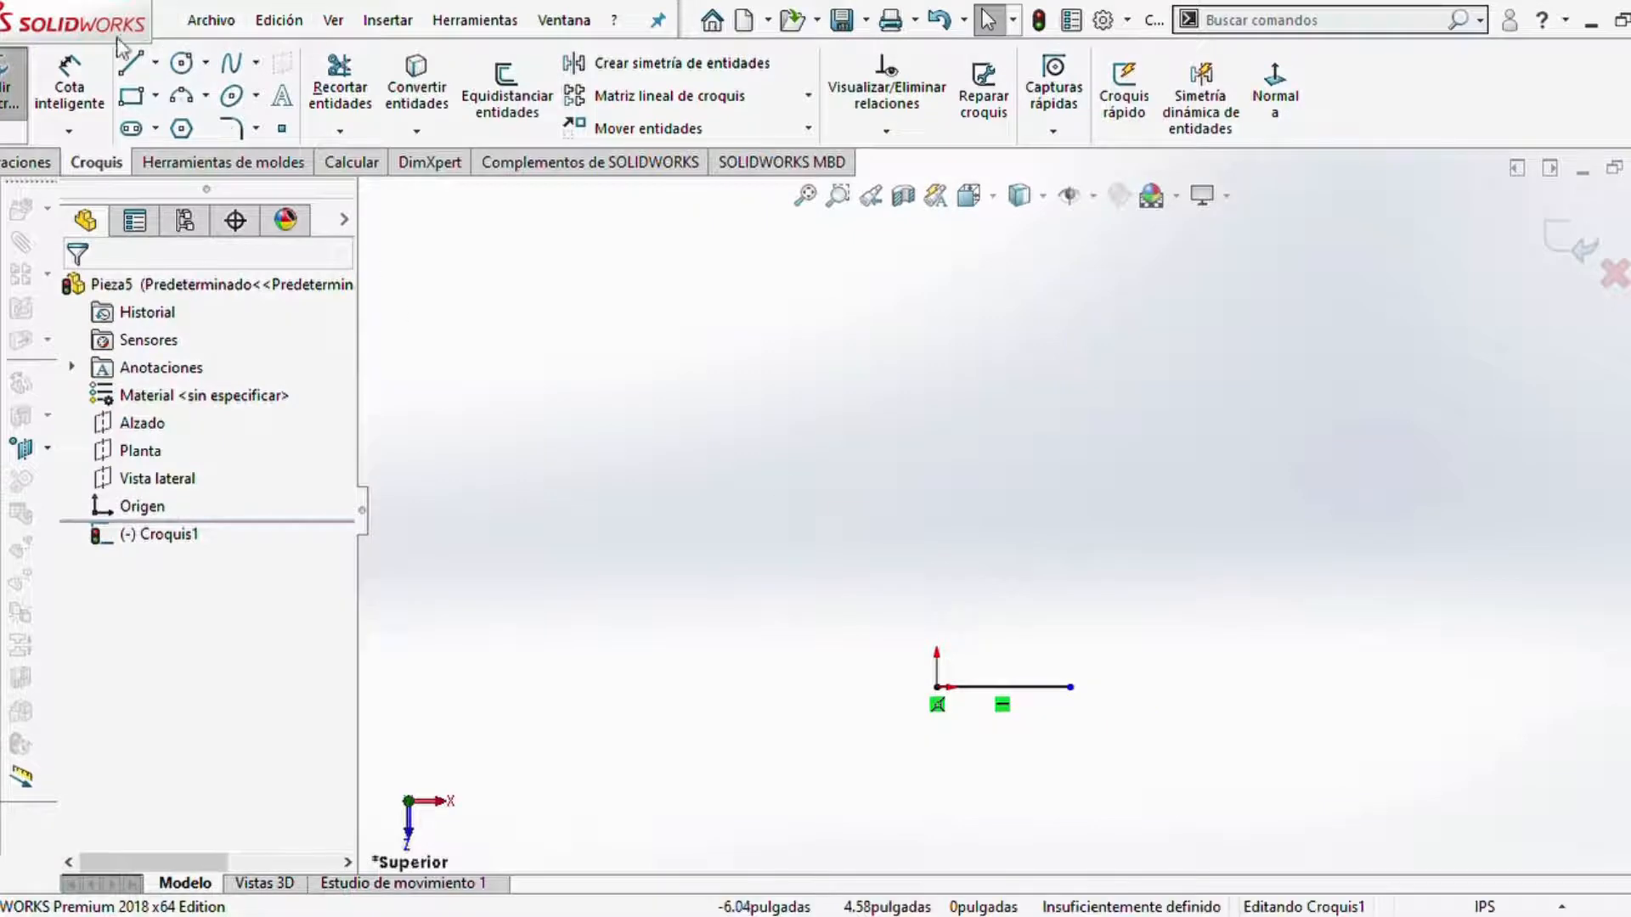
- Dimension the length of the horizontal line at the origin as 0.5 in
click(70, 85)
click(1036, 686)
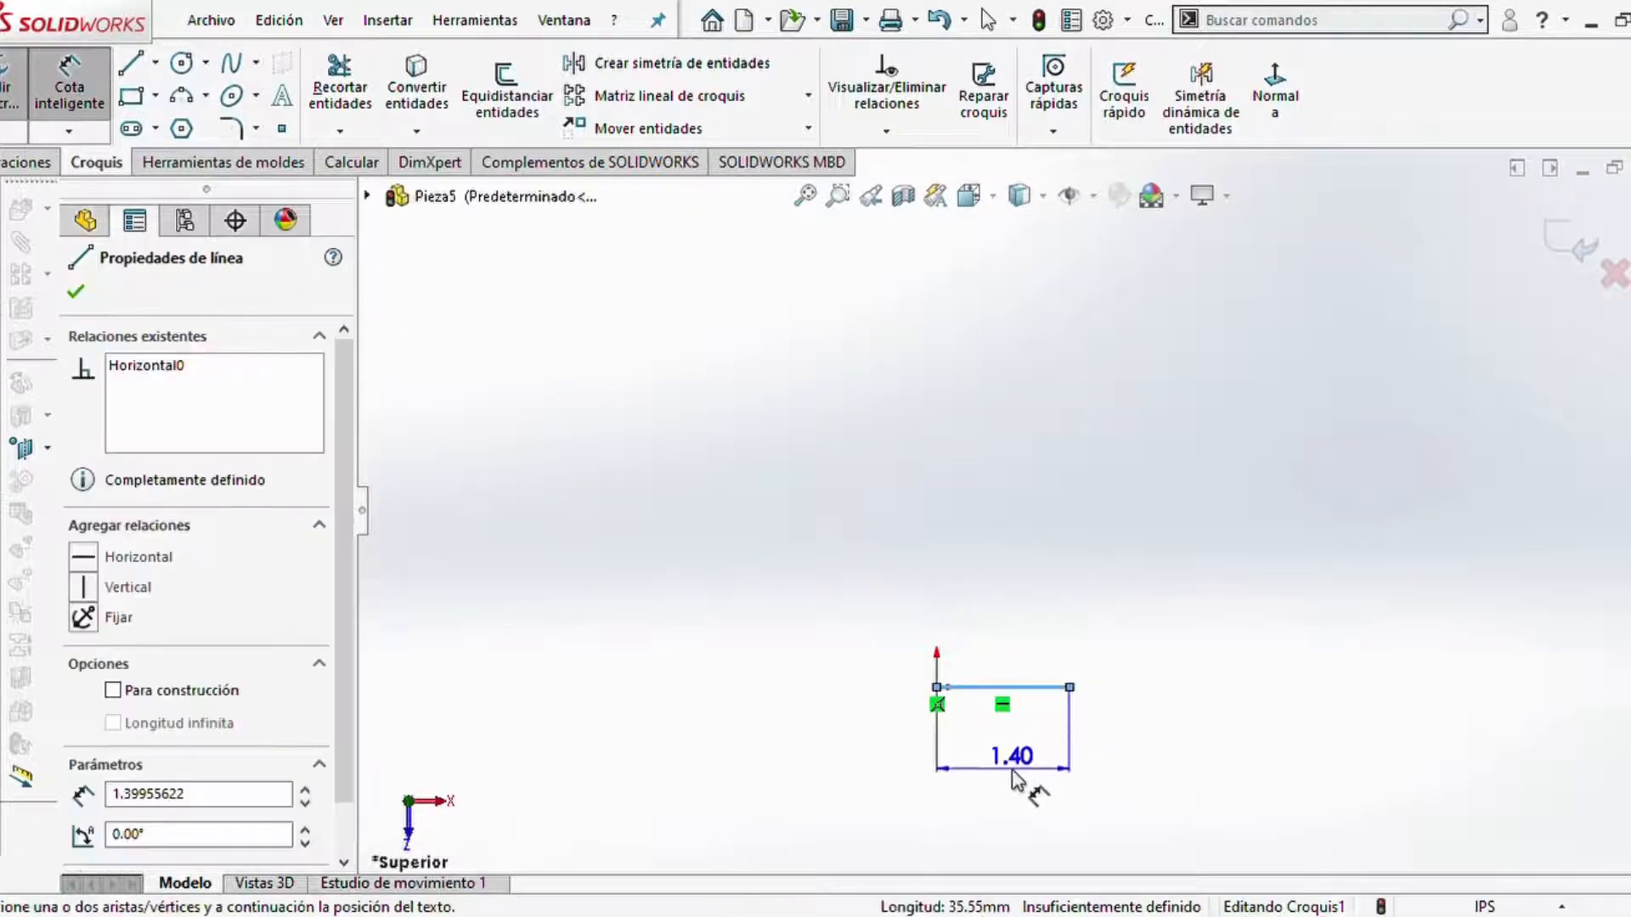
click(1013, 774)
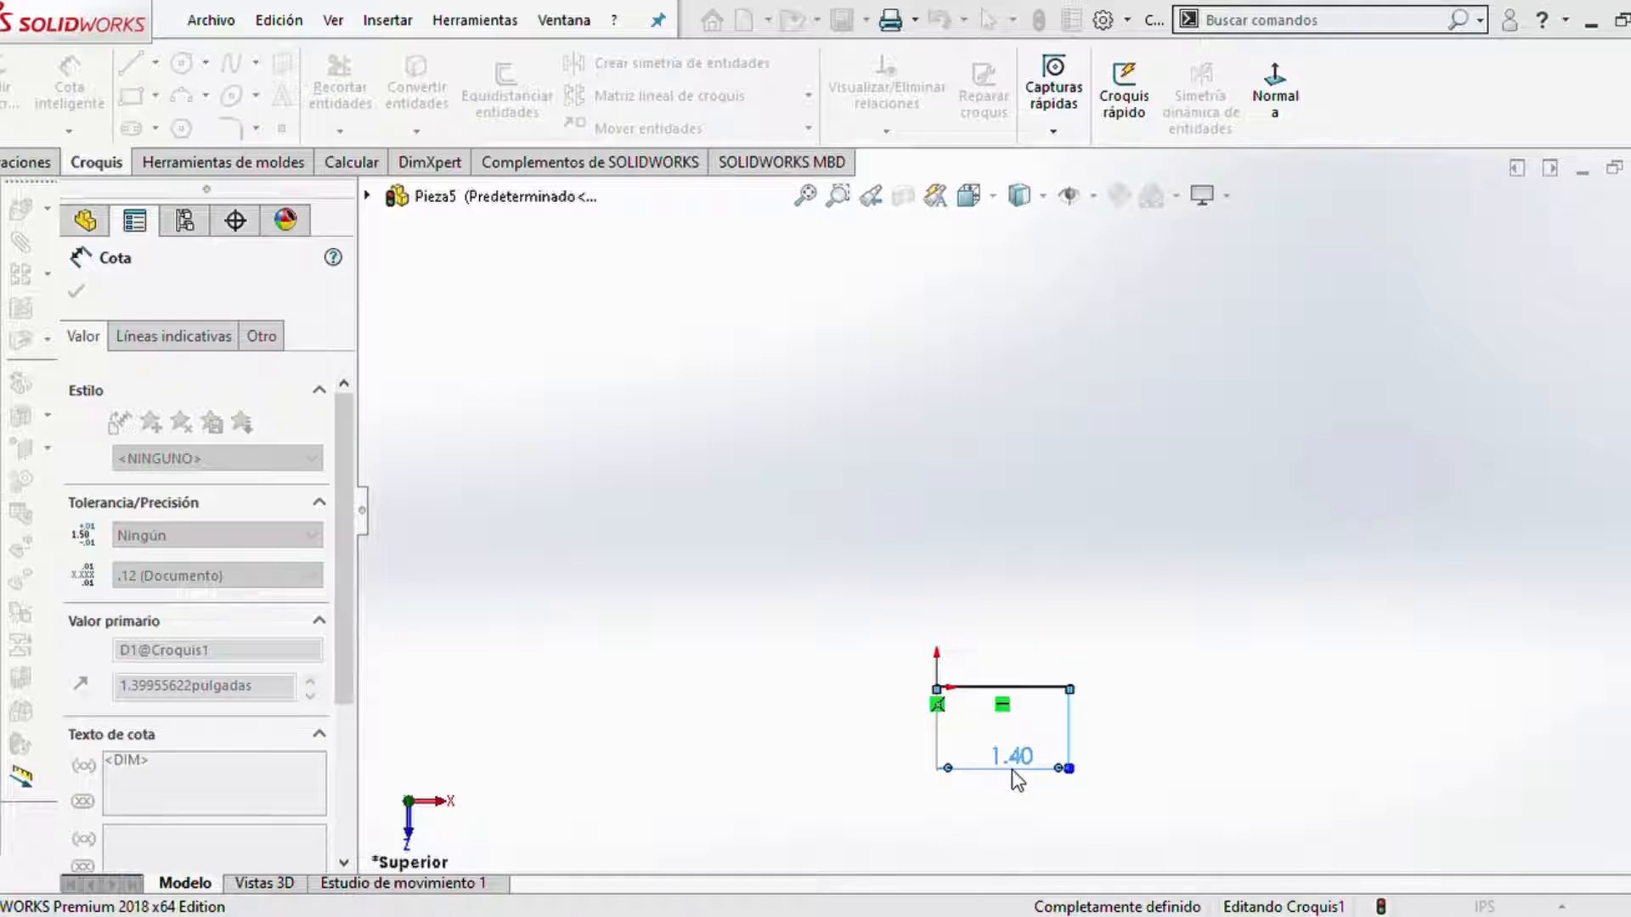
text(0.5)
key(Return)
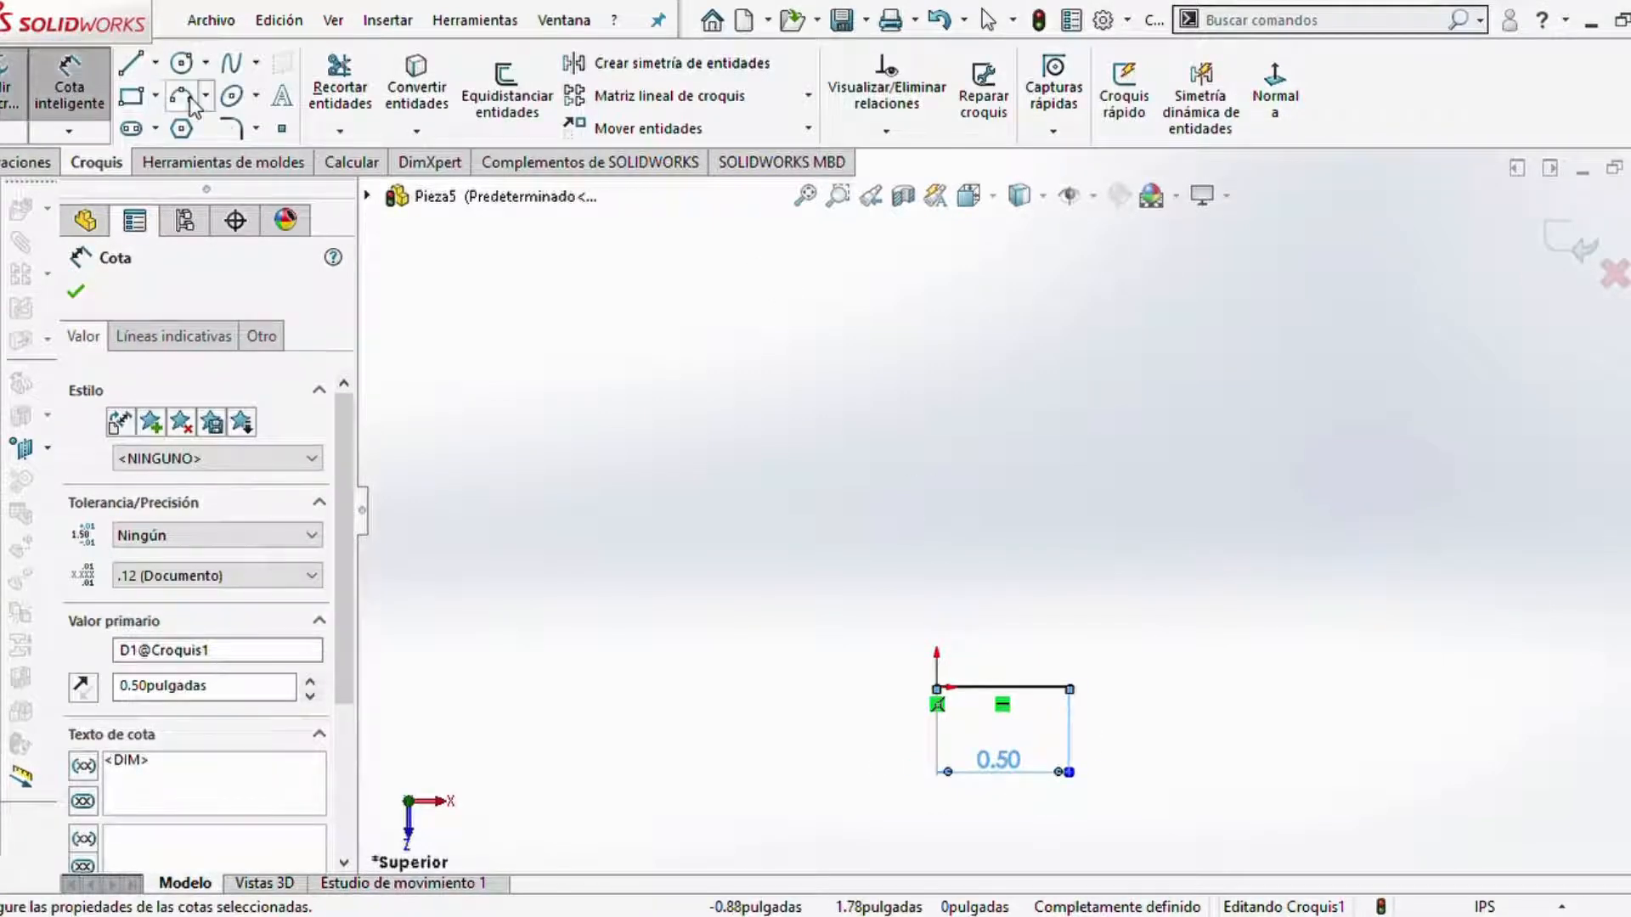
- Draw a three-point arc of about 0.88 in radius, rising rightward from the 0.5 in line's right end
click(181, 96)
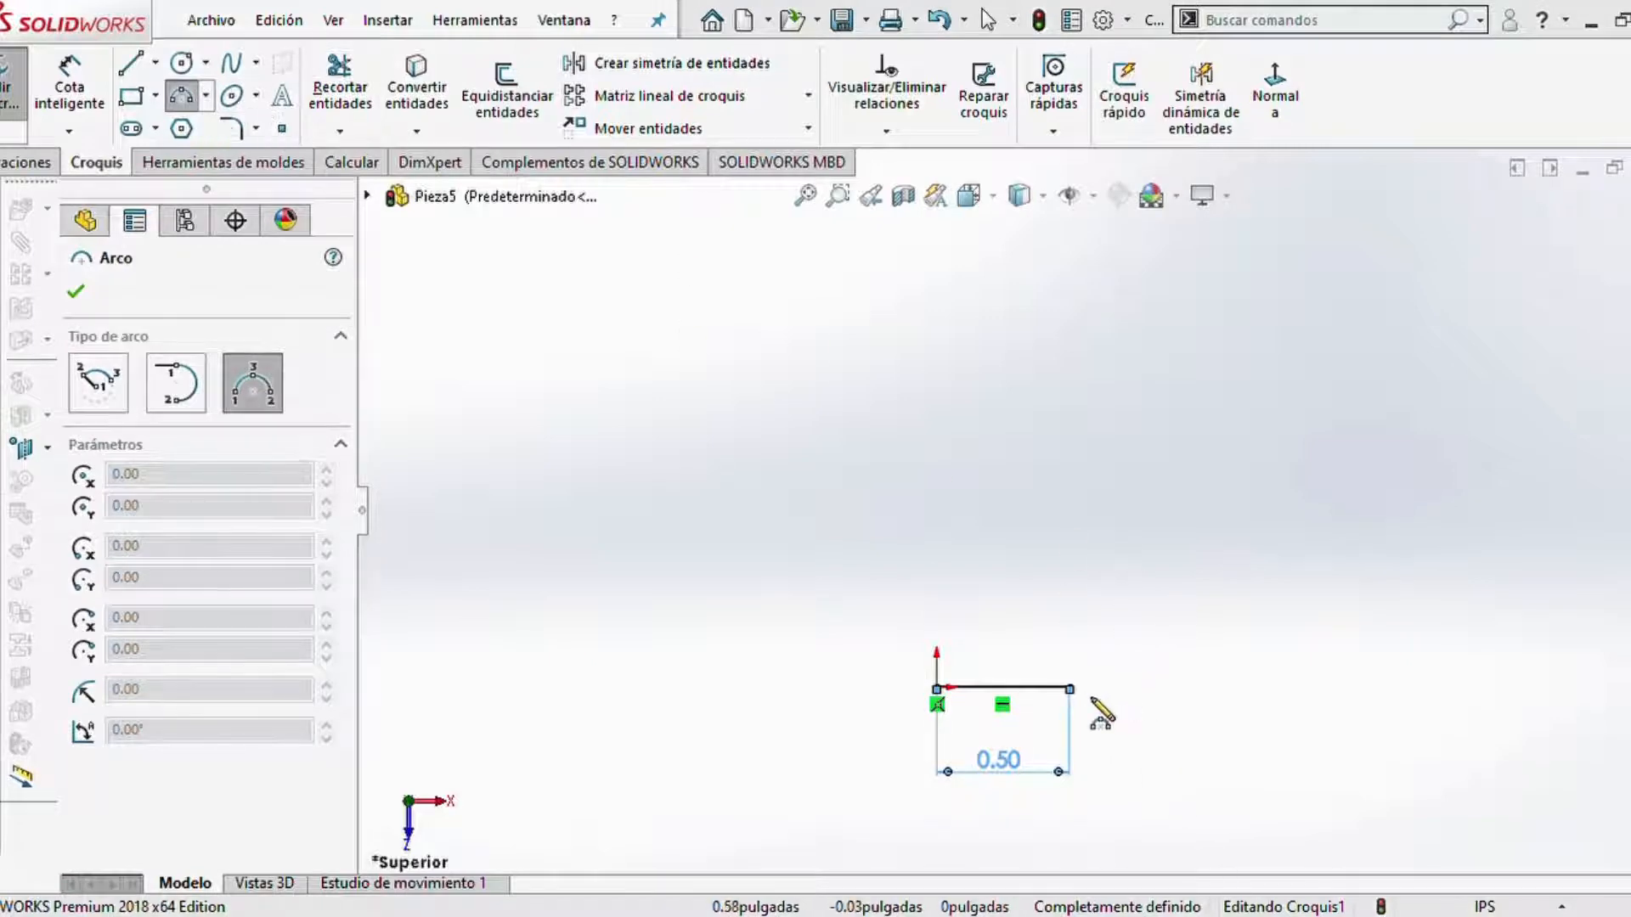
click(1070, 687)
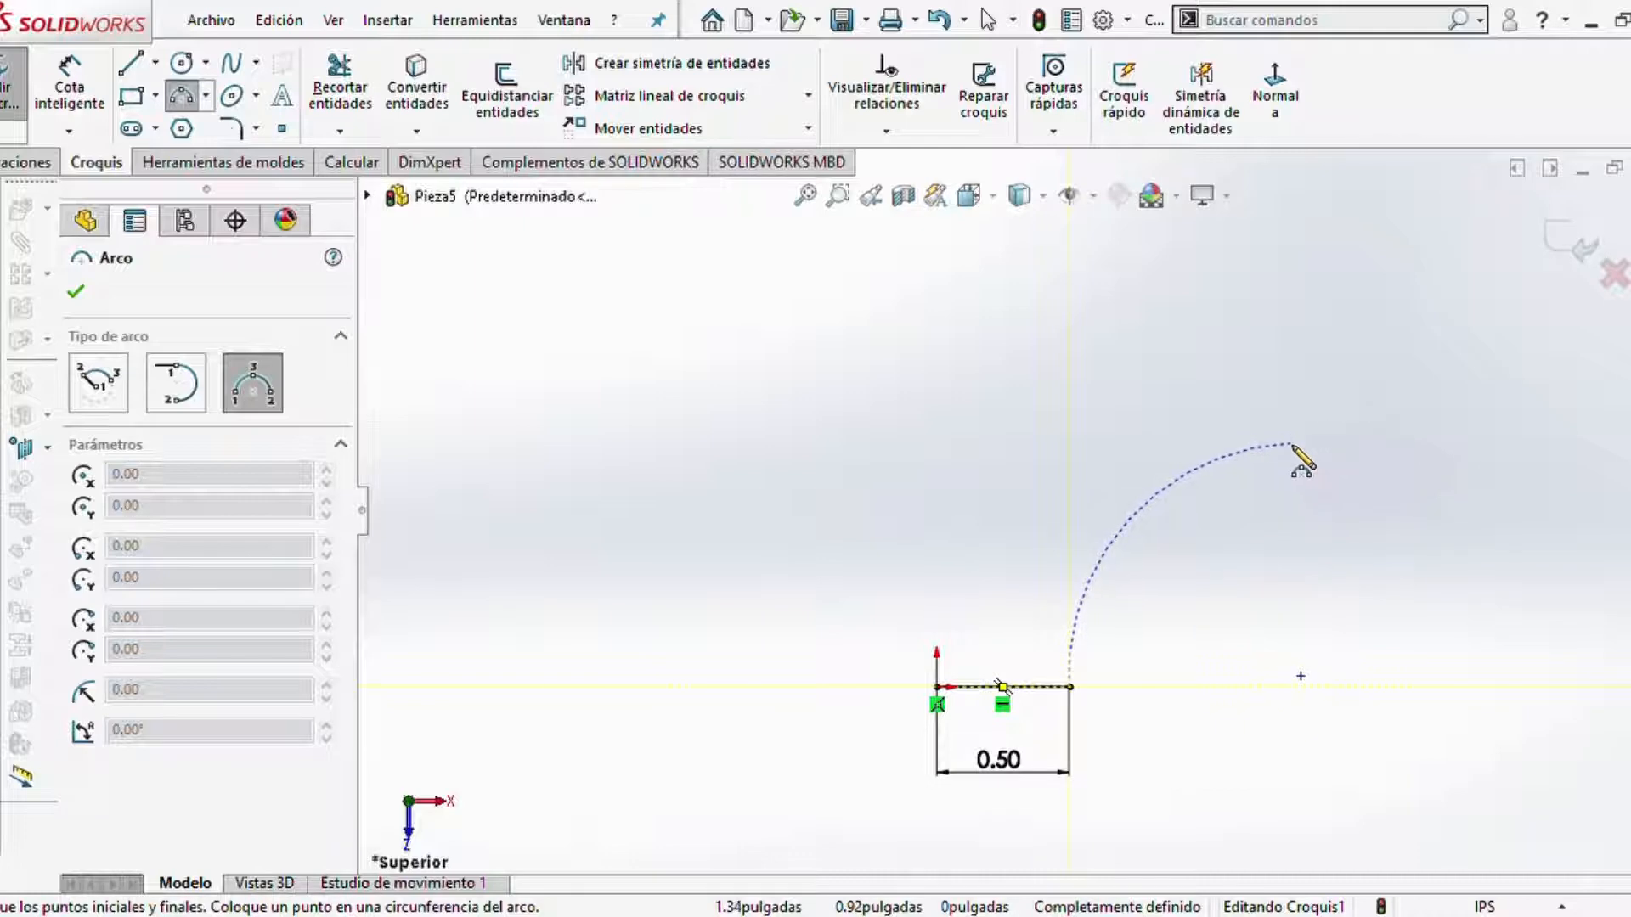
click(1291, 443)
click(1271, 458)
key(Escape)
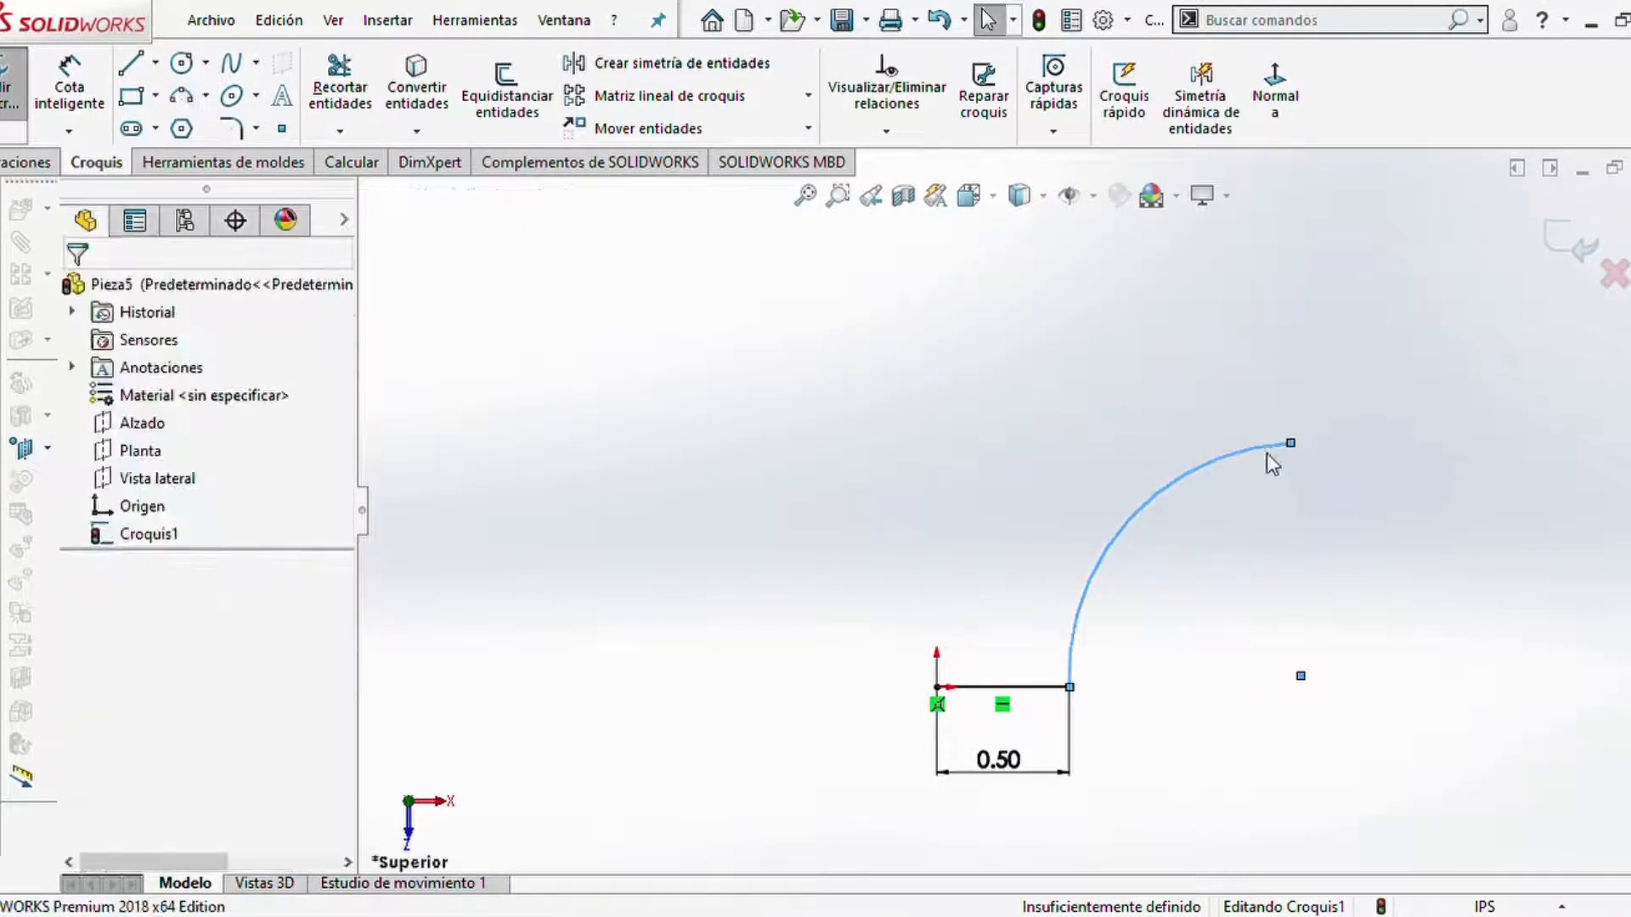
- Add a horizontal relation between the 0.5 in line's right endpoint and the arc's center point
click(1071, 687)
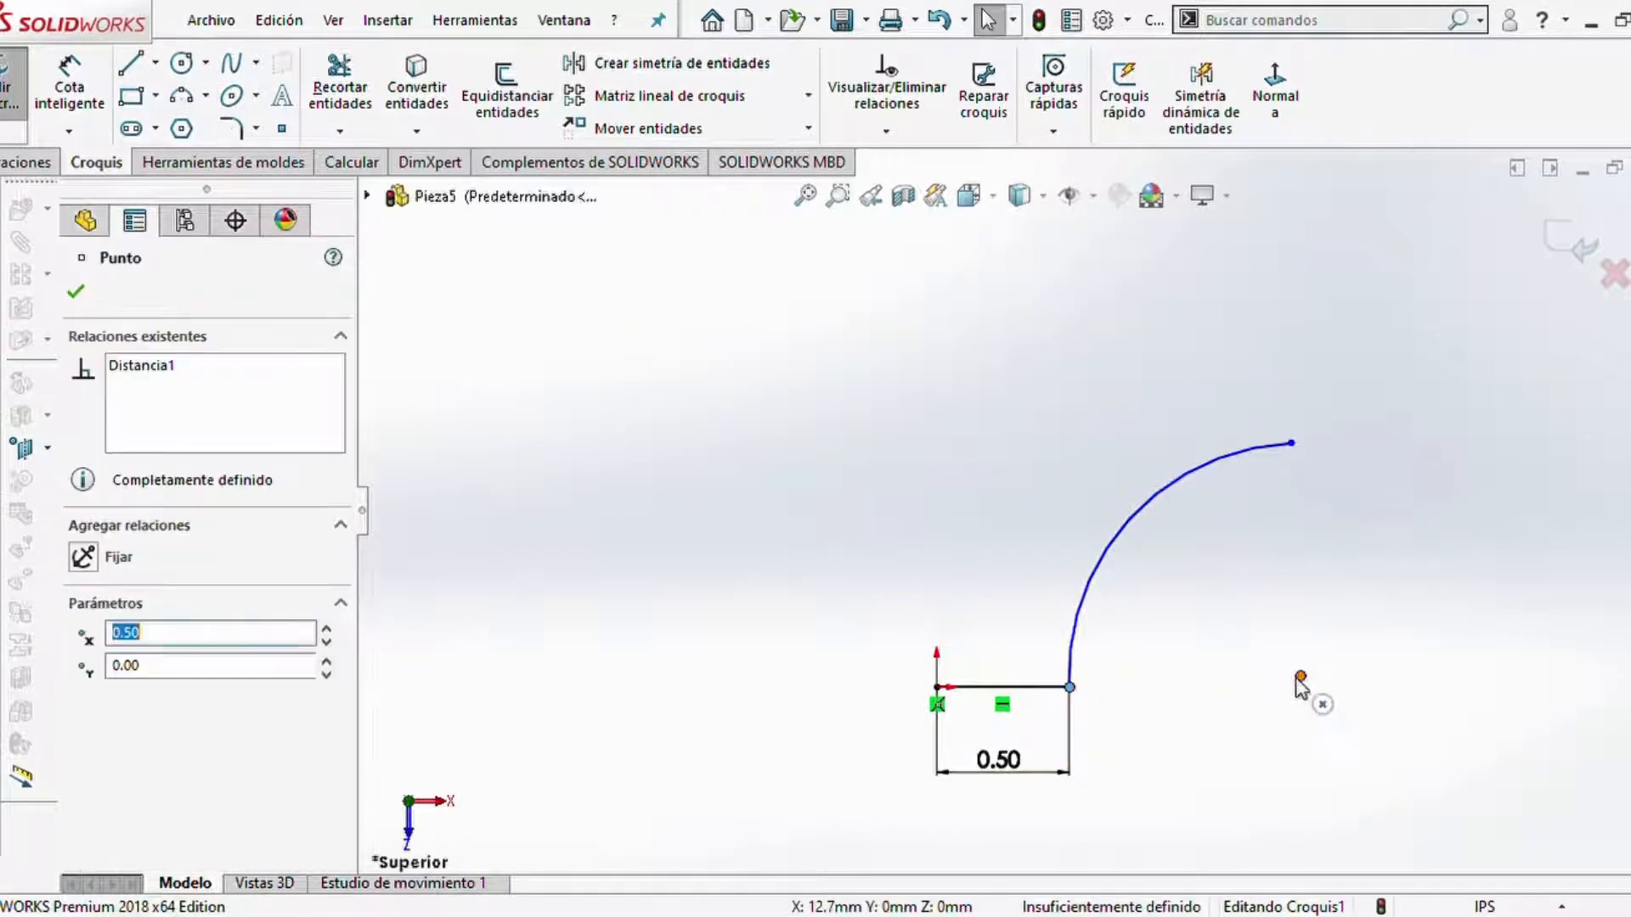
ctrl+click(1301, 676)
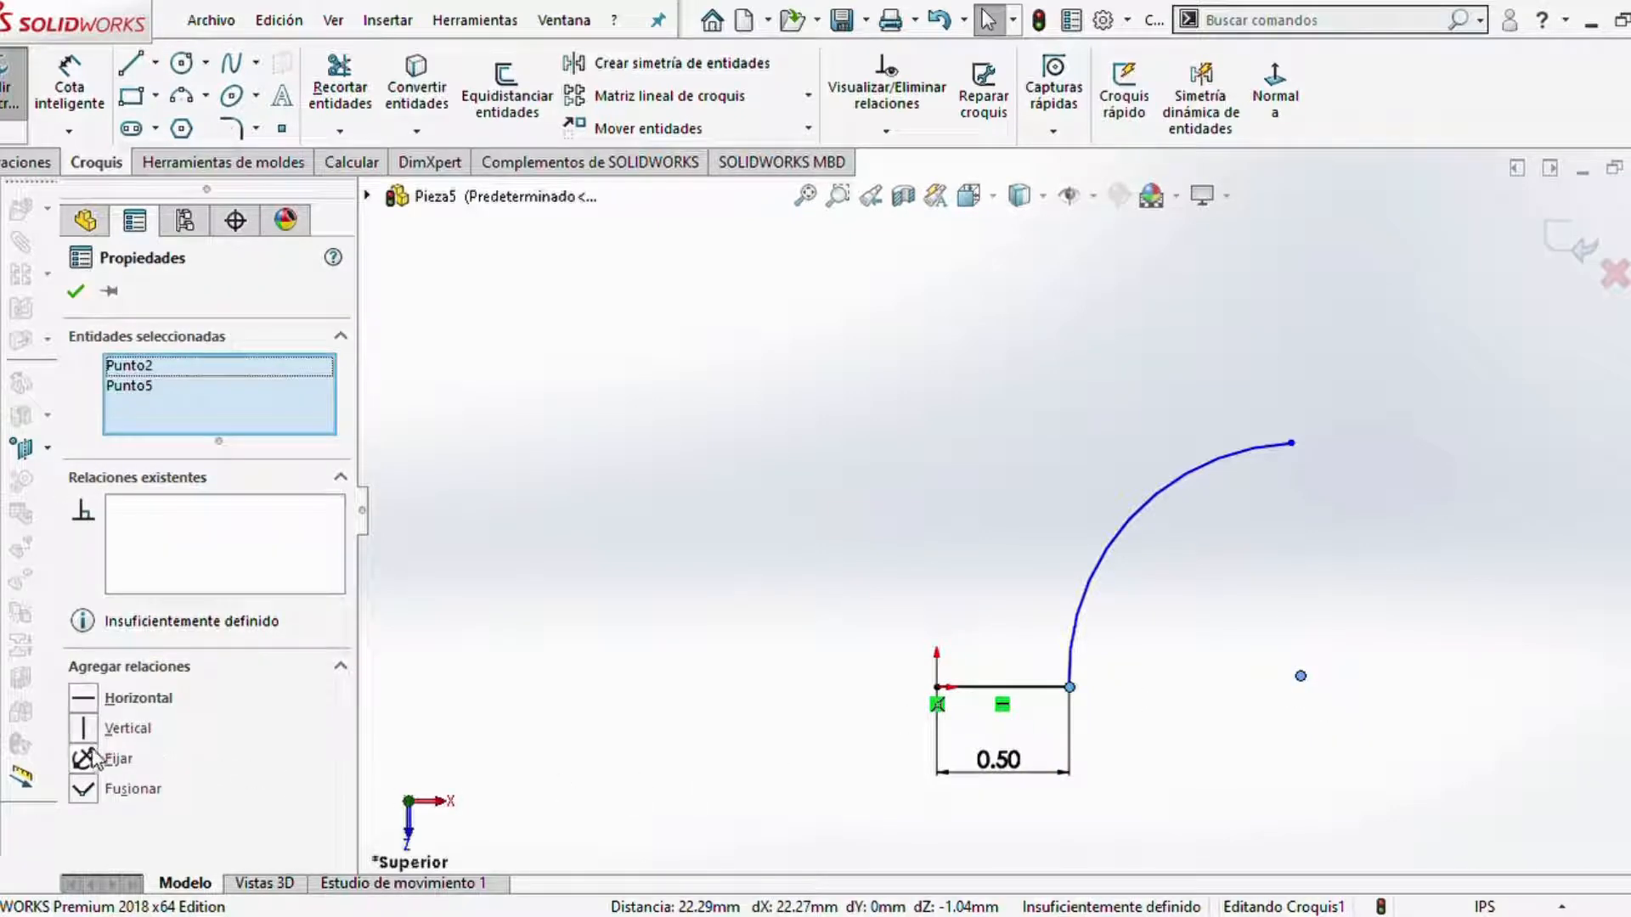
click(85, 698)
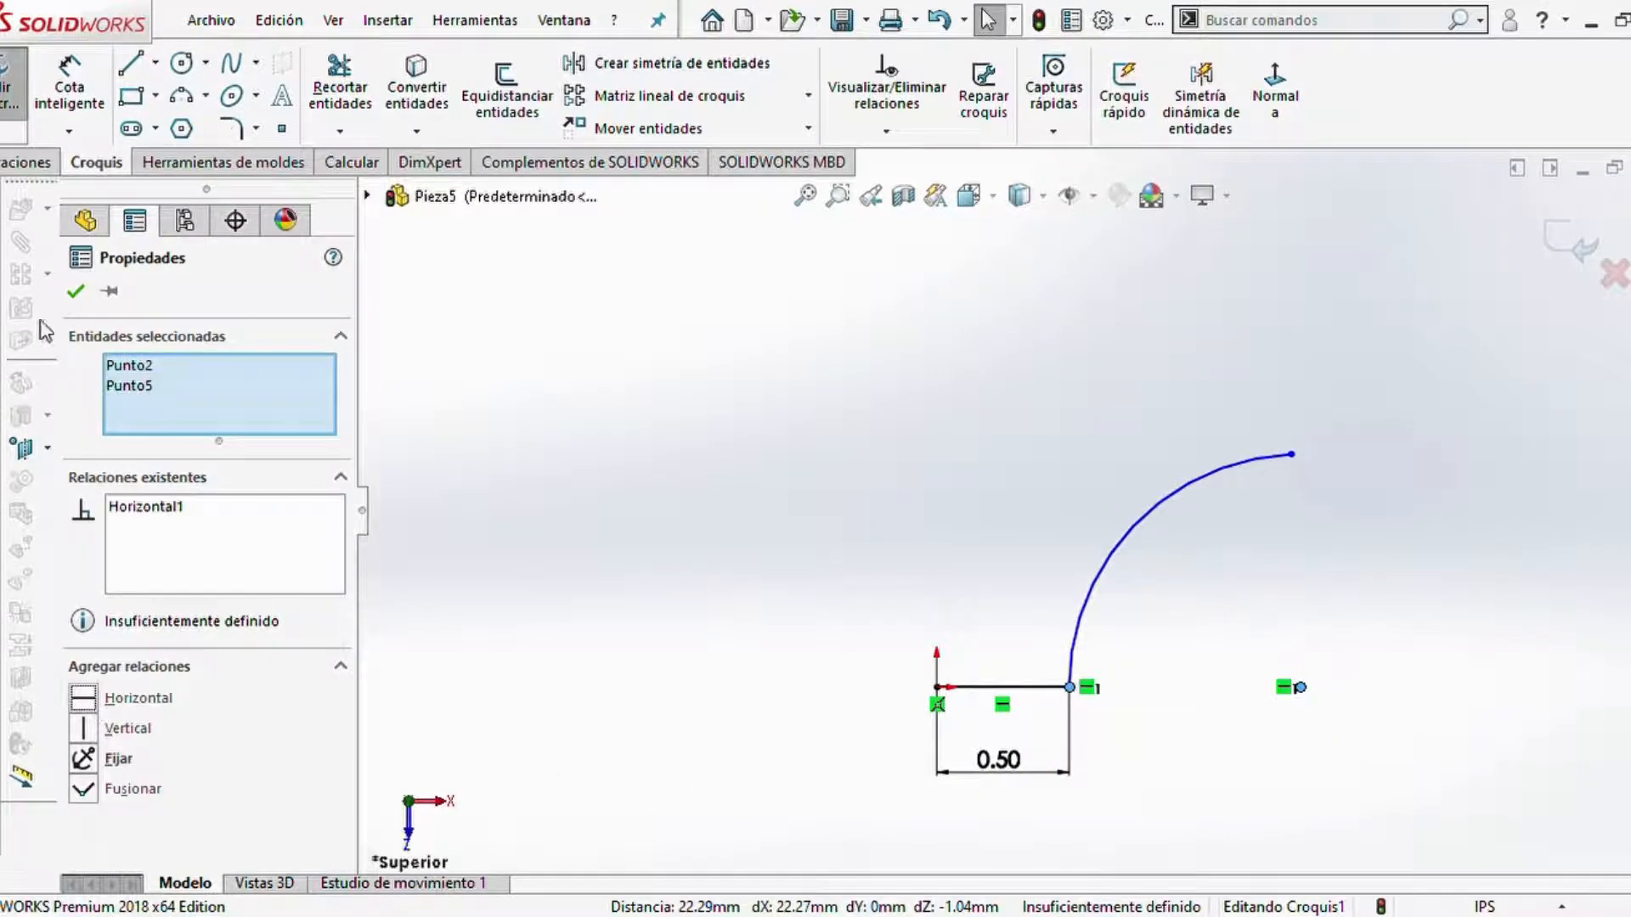
click(76, 291)
- Dimension the arc's radius as 2 in
click(70, 85)
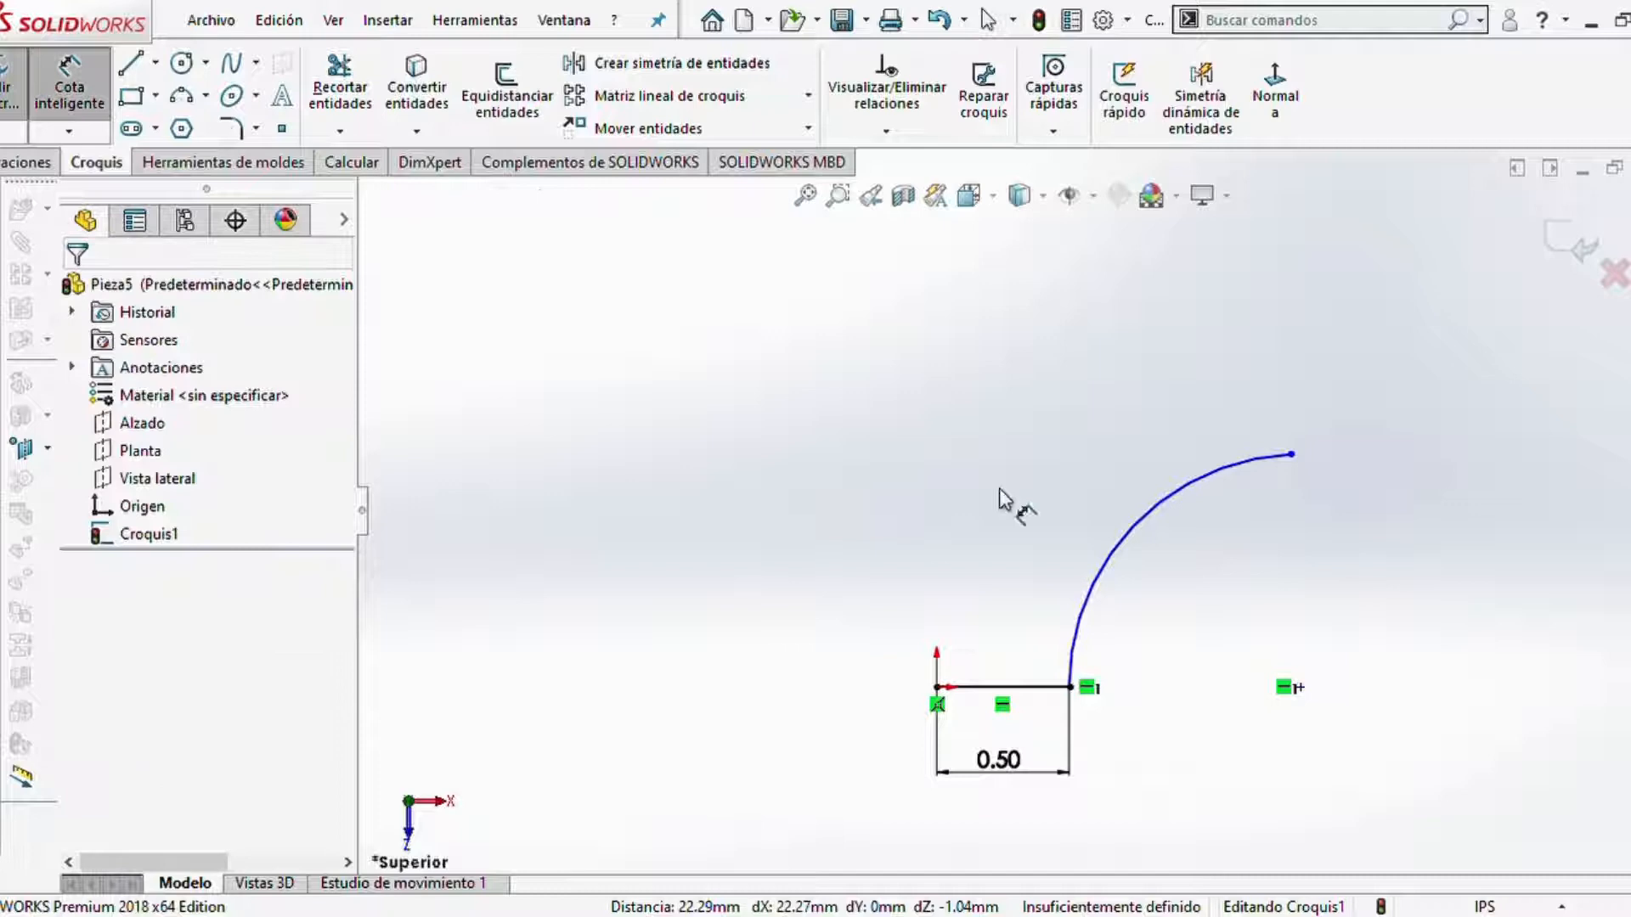
click(1124, 542)
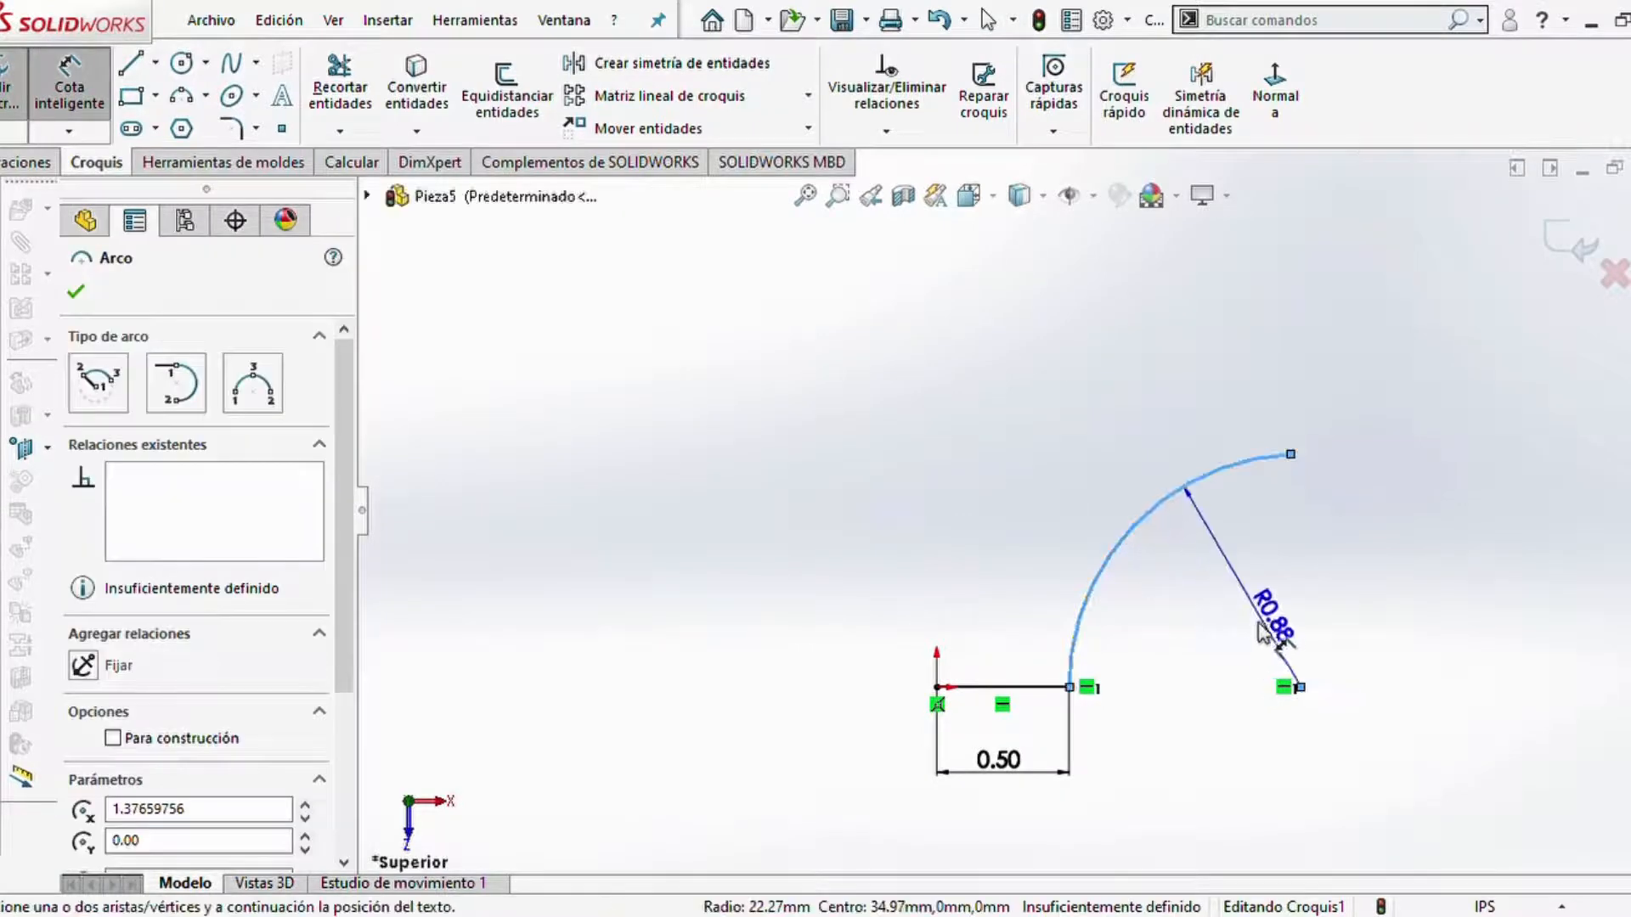
click(1263, 633)
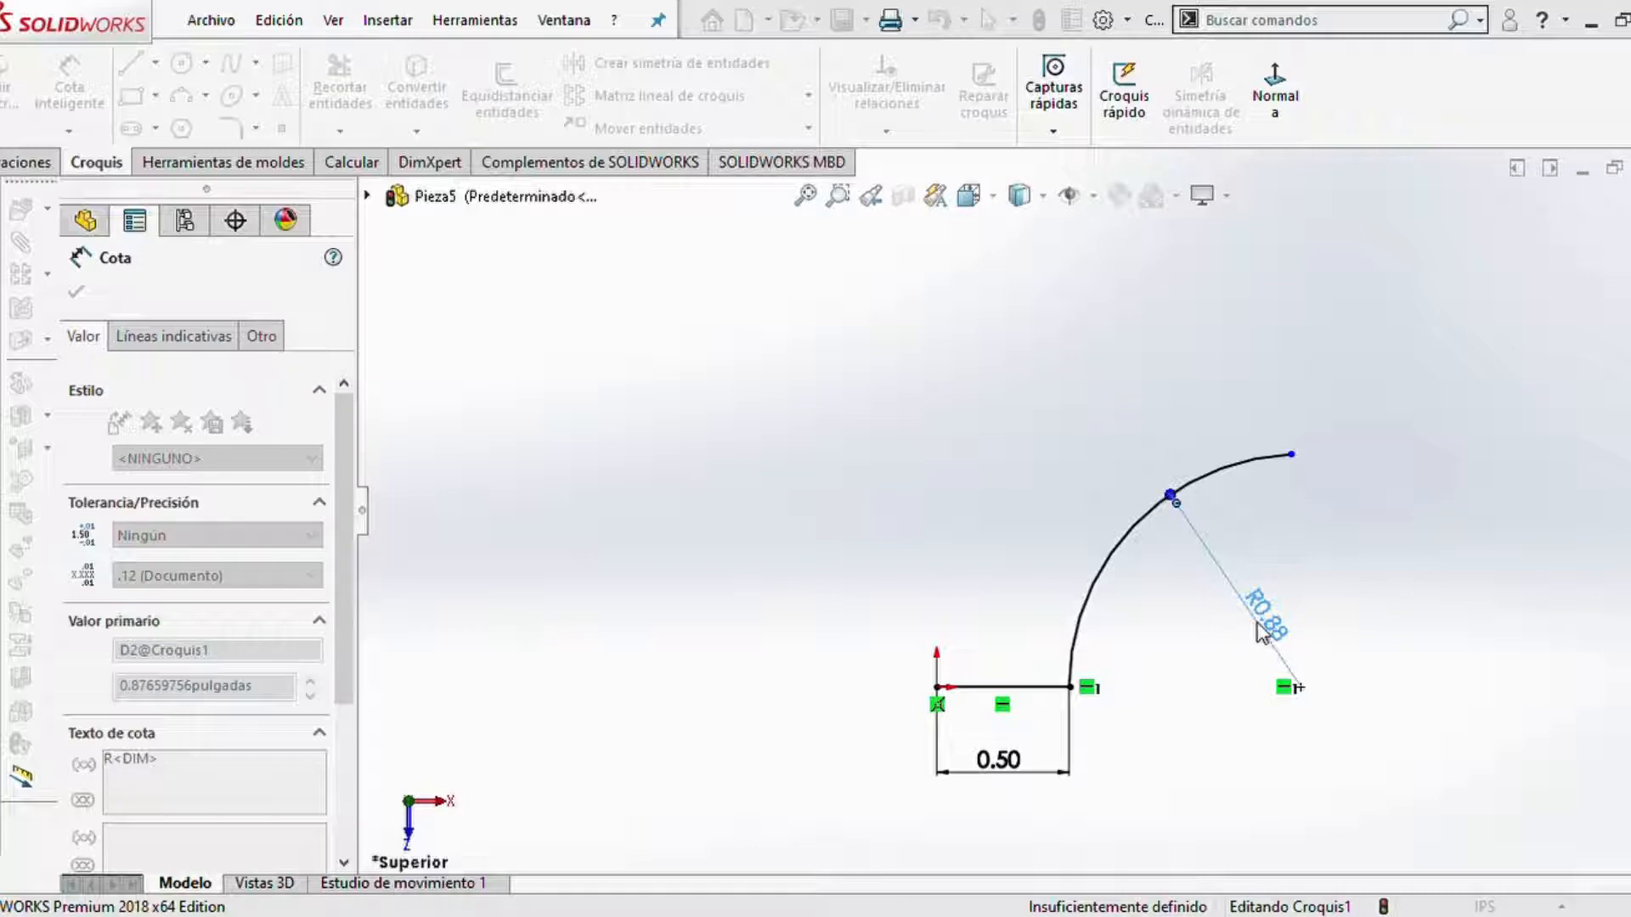
text(2)
key(Return)
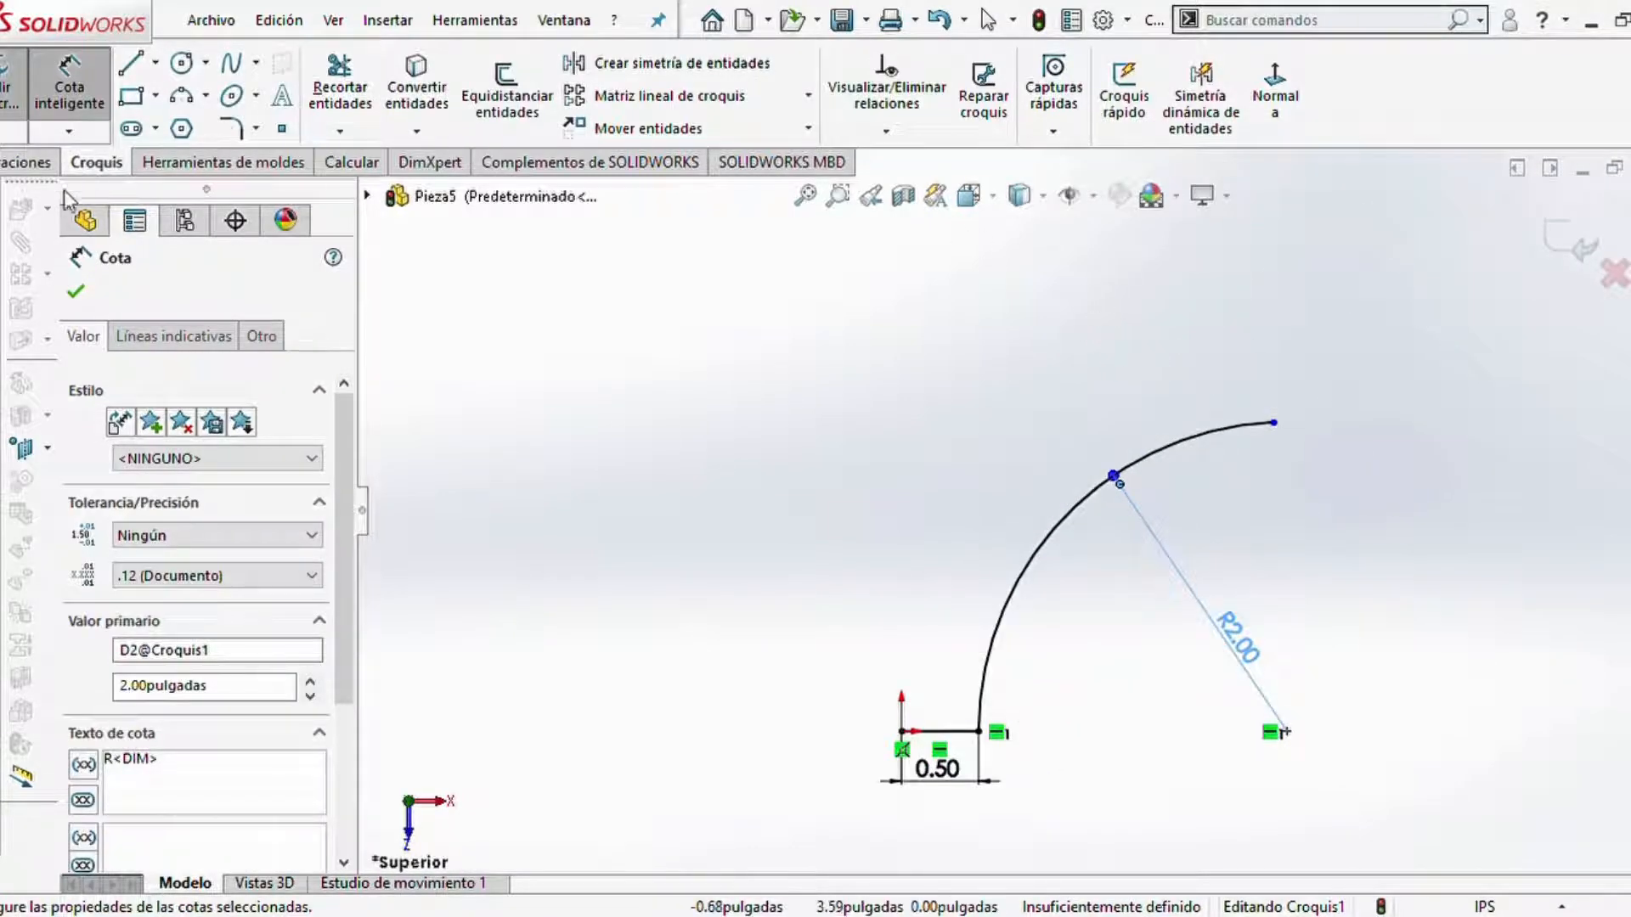
click(76, 293)
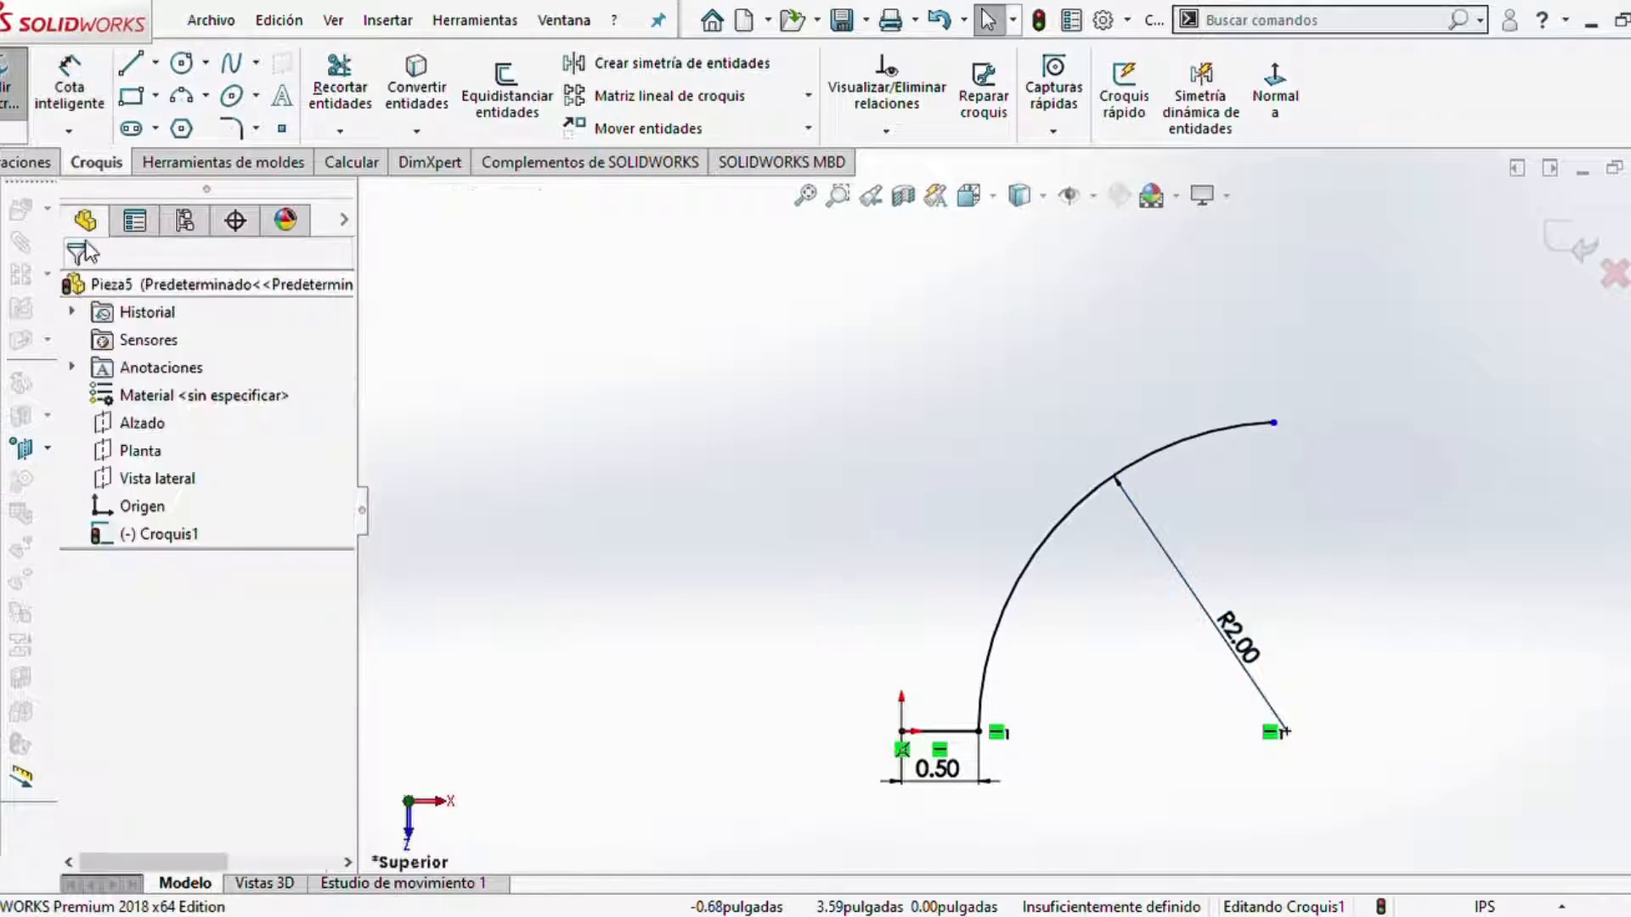
- Draw a vertical line upward from the upper end of the 2 in radius arc
click(130, 62)
scroll(1352, 354, up, 1)
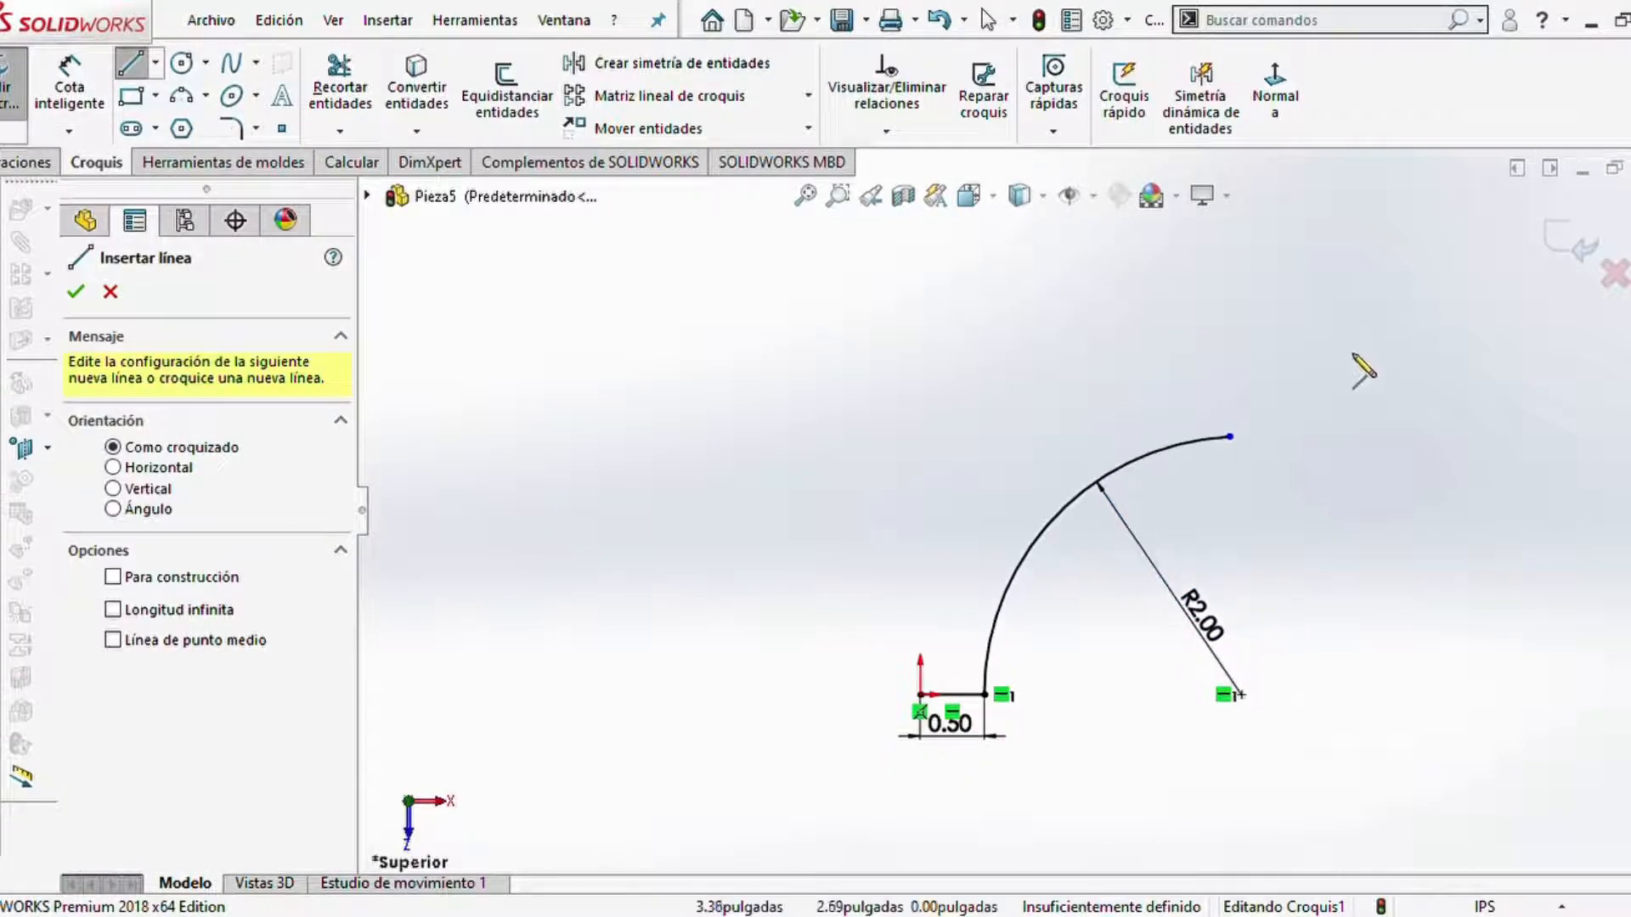
click(1230, 436)
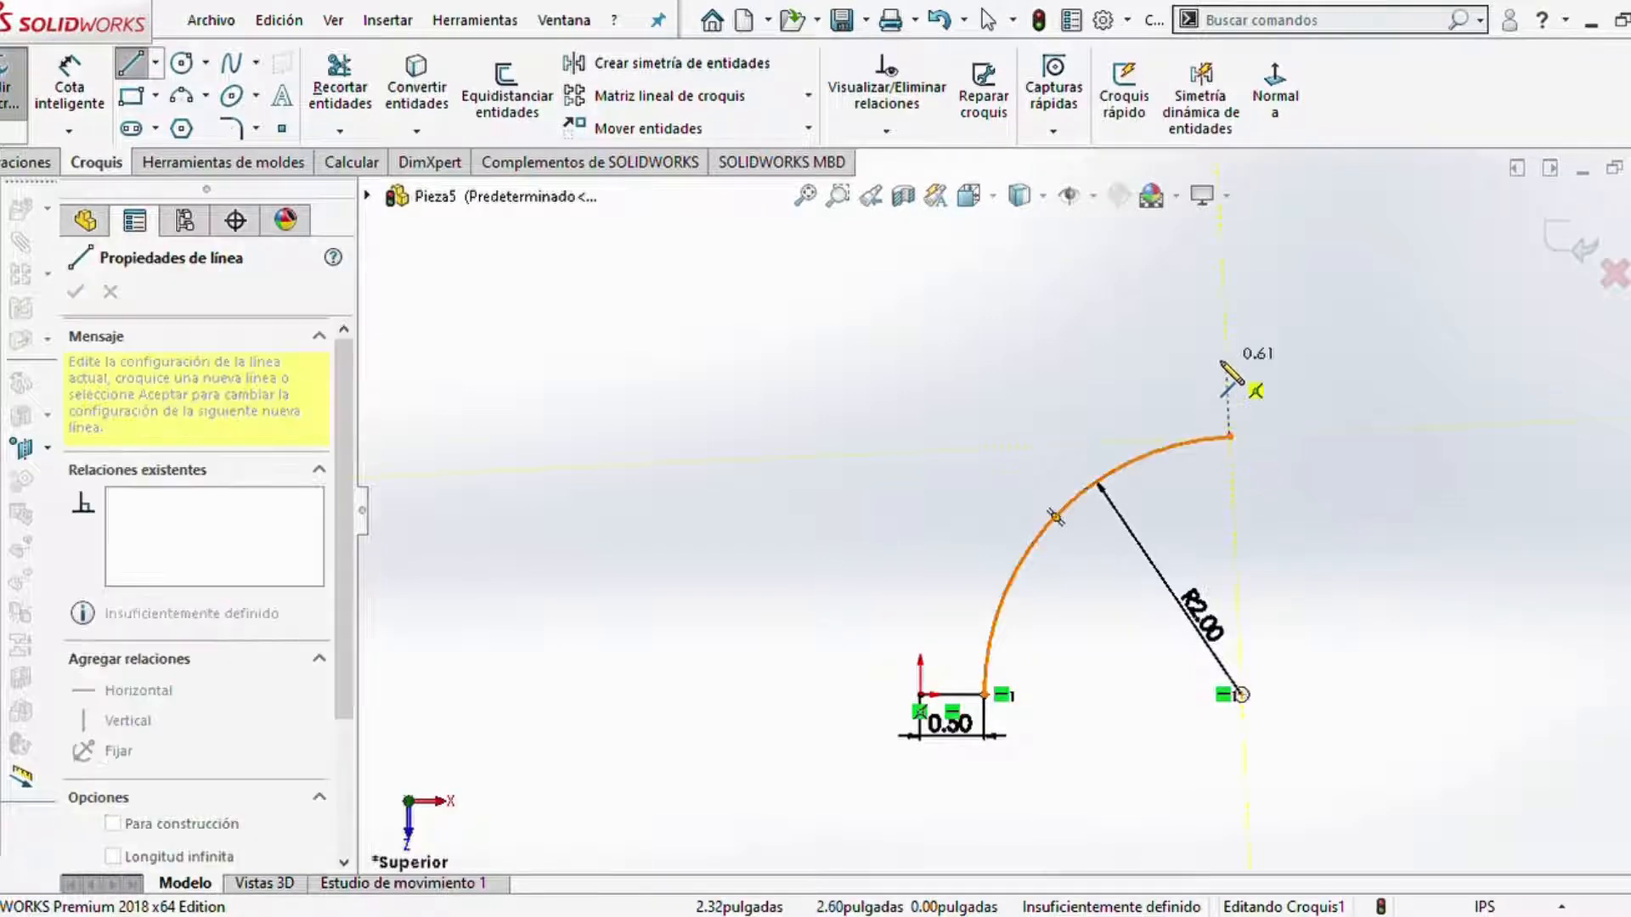
click(1230, 302)
key(Escape)
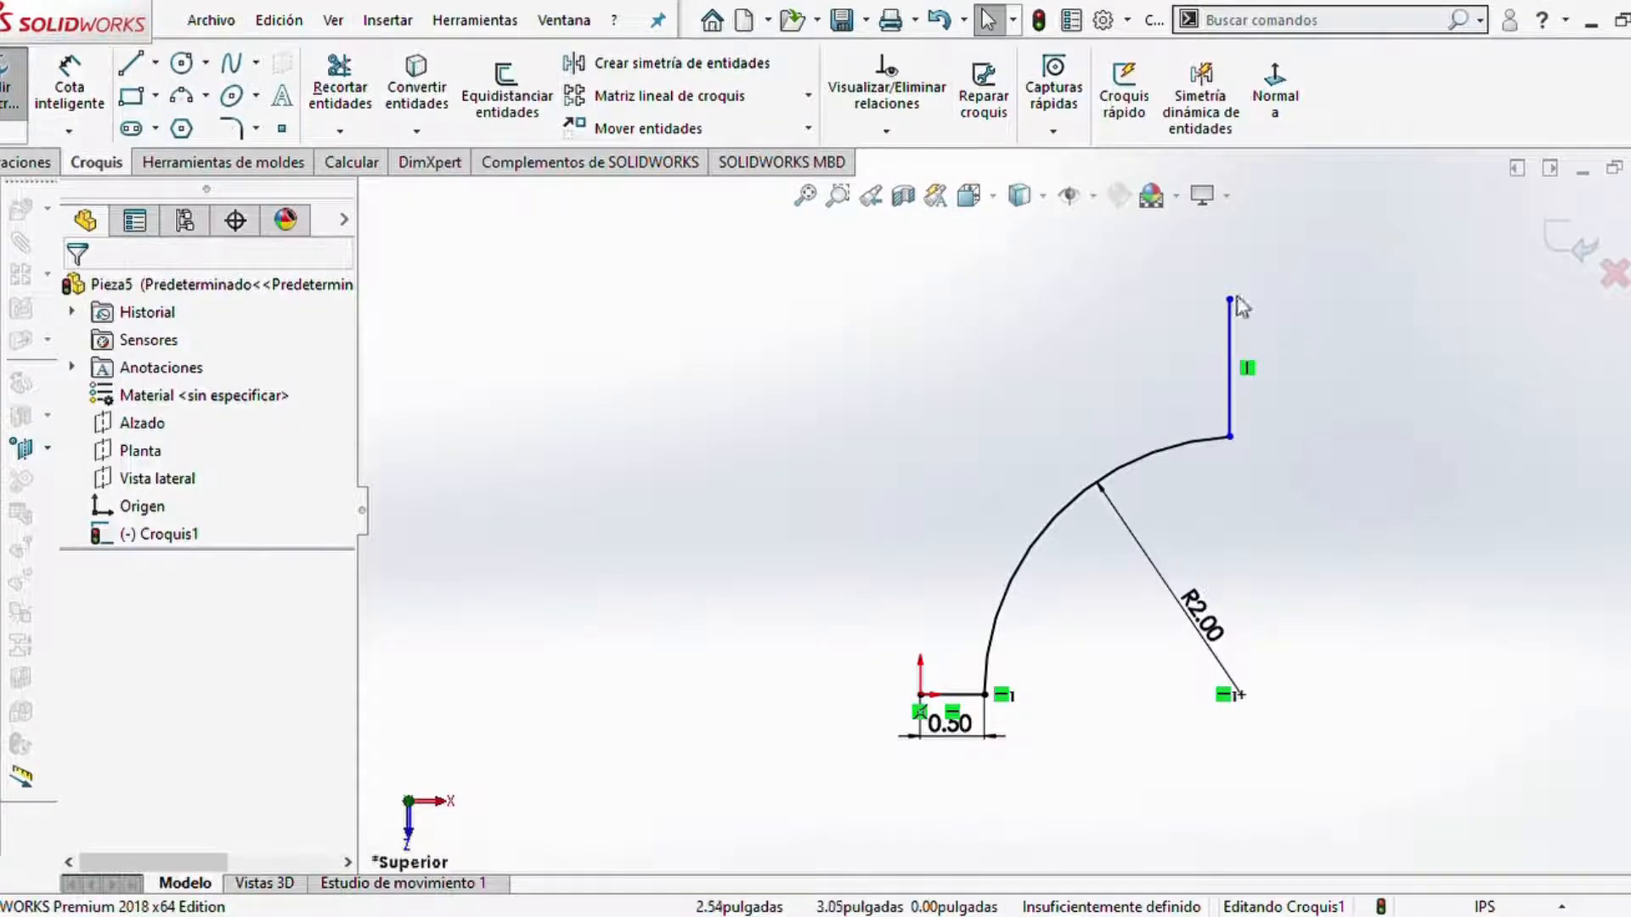
- Dimension the horizontal distance from the origin to the vertical line's lower endpoint as 2.5 in
click(70, 89)
click(922, 696)
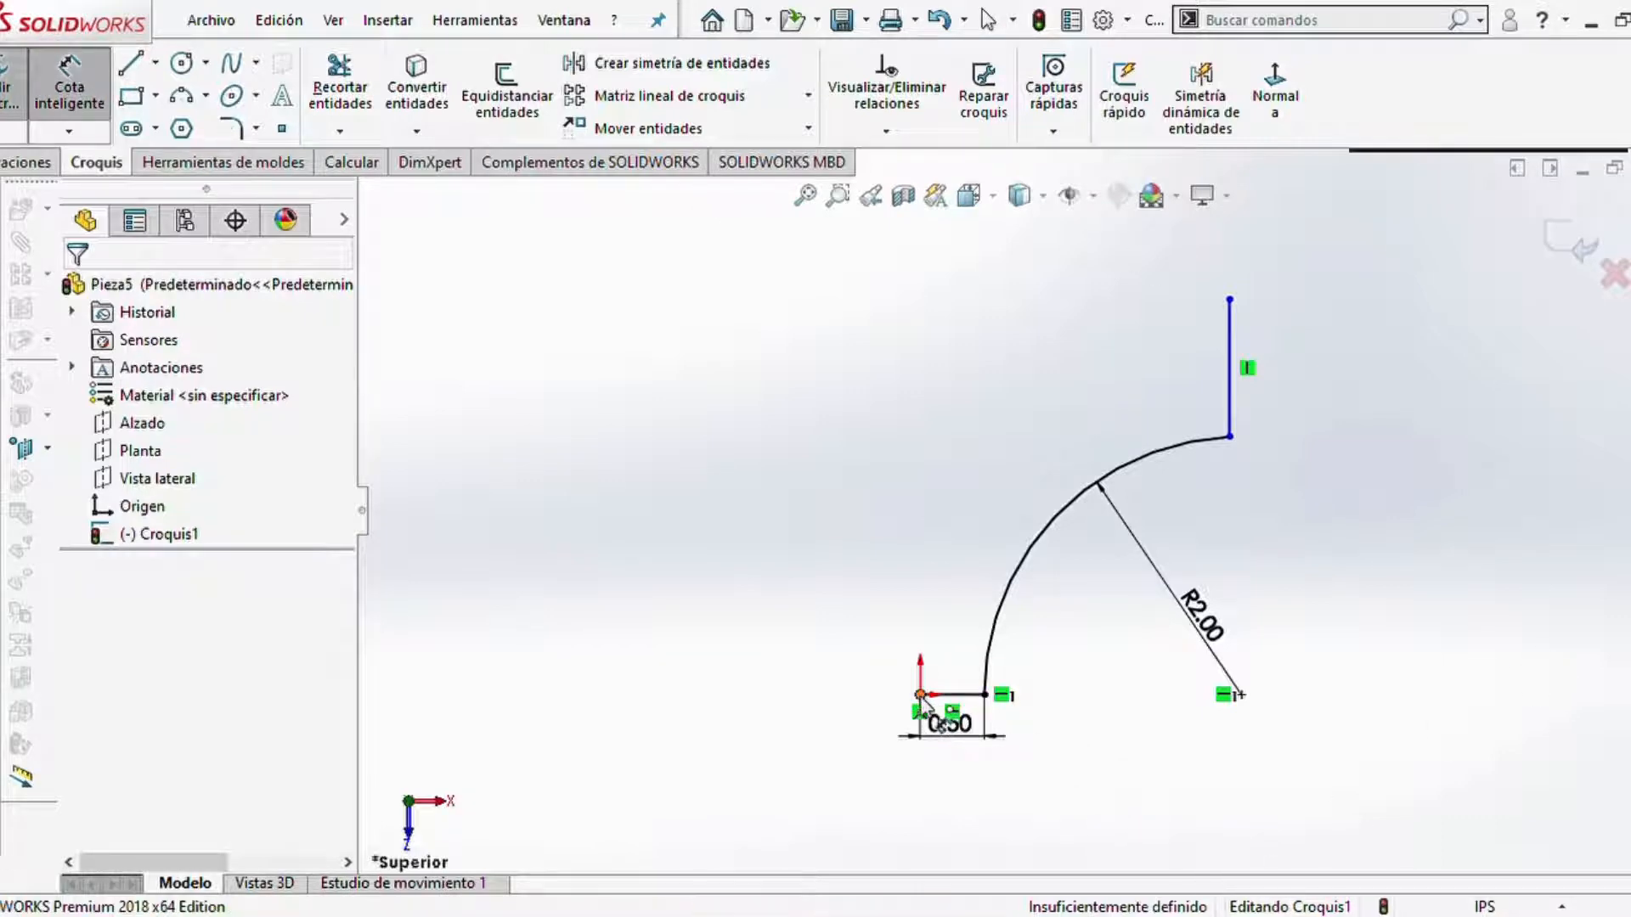
click(1230, 439)
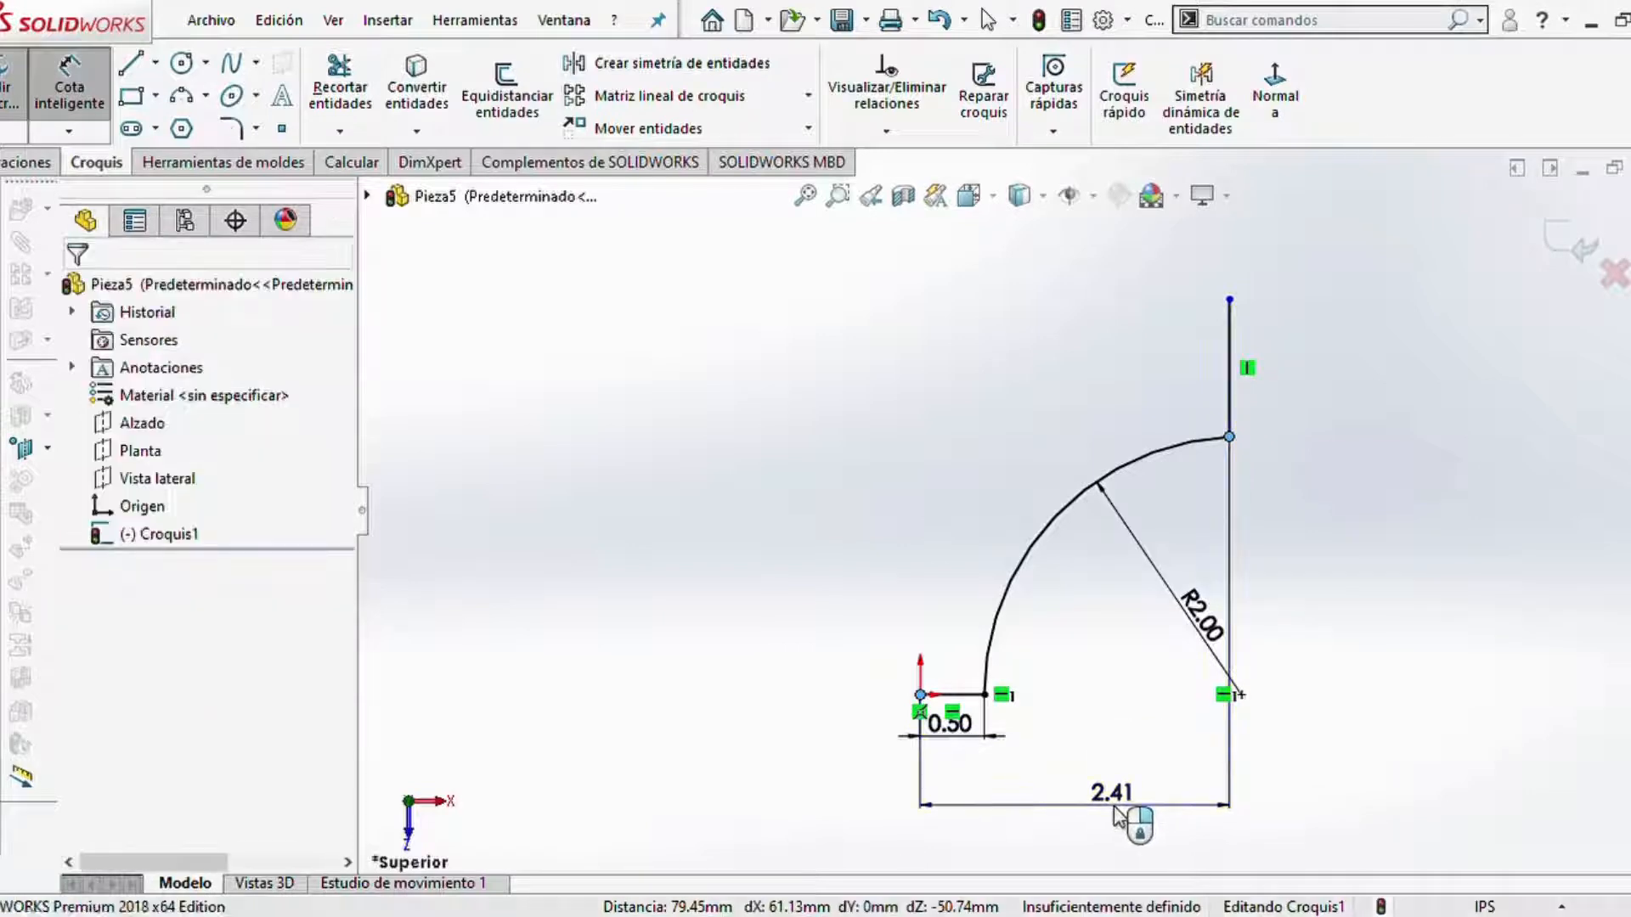
click(1116, 810)
text(2.5)
key(Return)
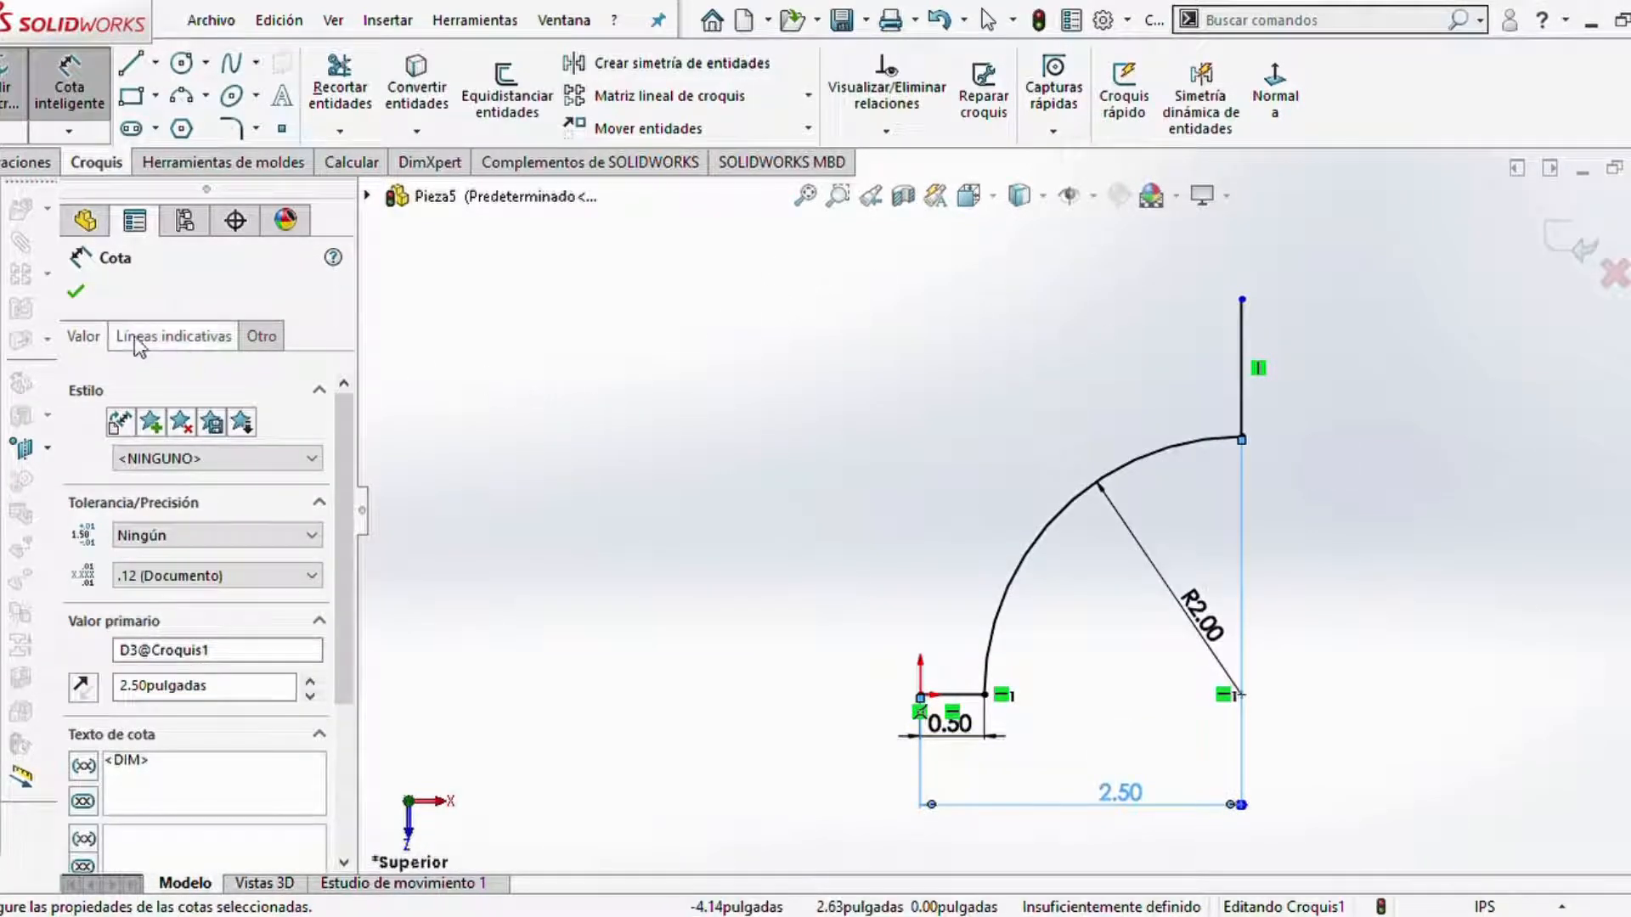
click(76, 291)
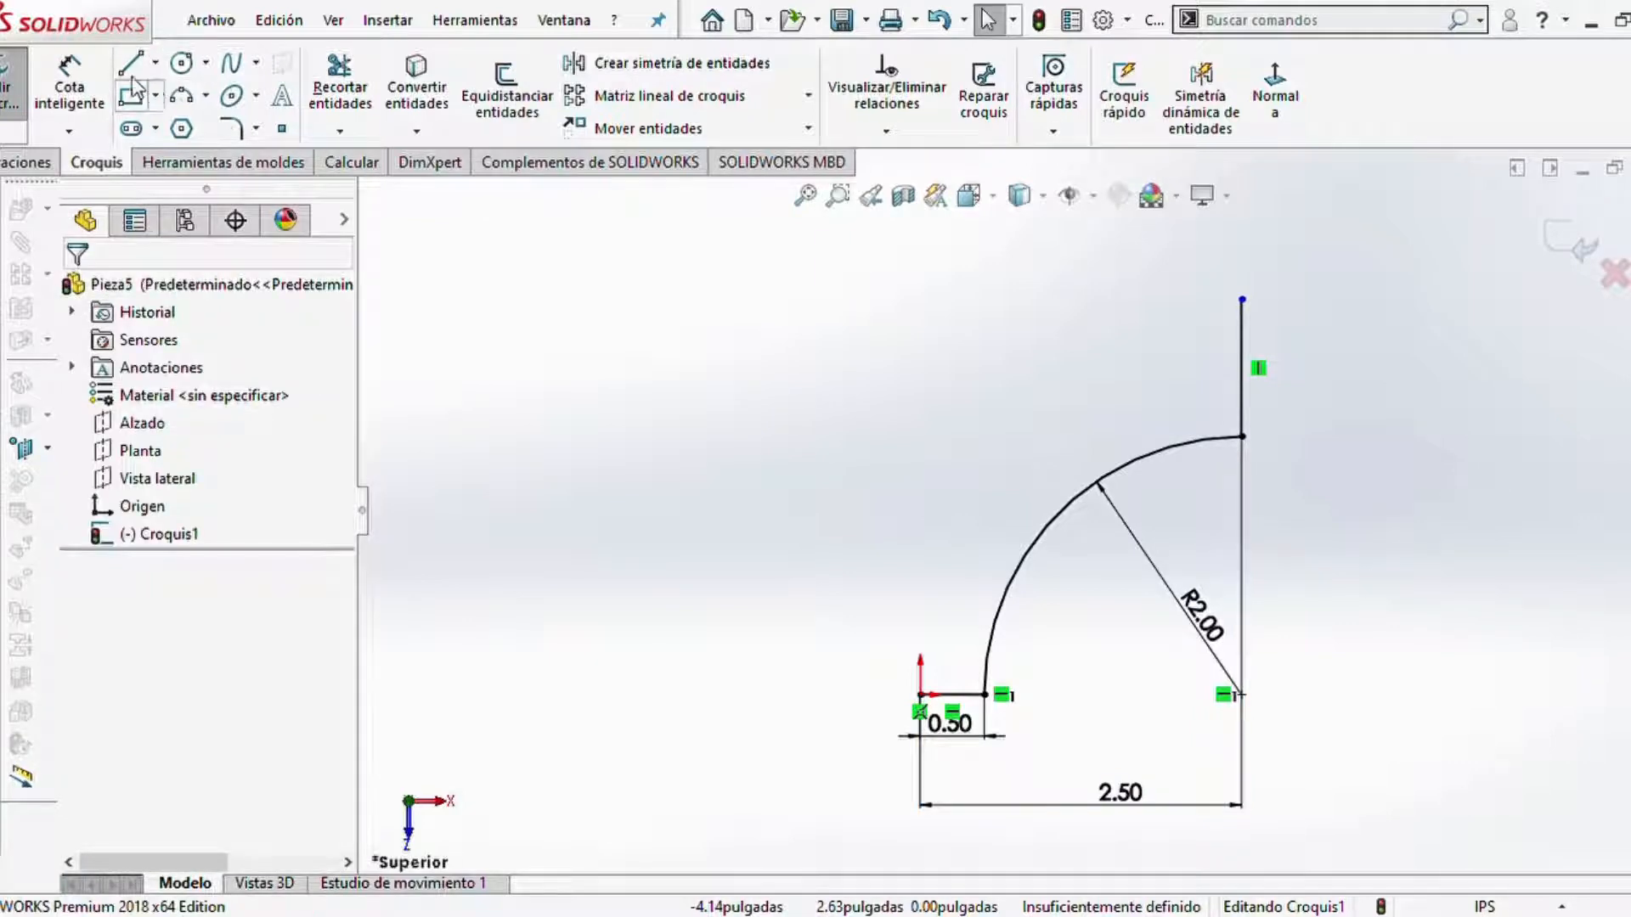
- Draw a three-point arc of about 1.8 in radius and 128° from the origin, curving up and over to the left
click(179, 97)
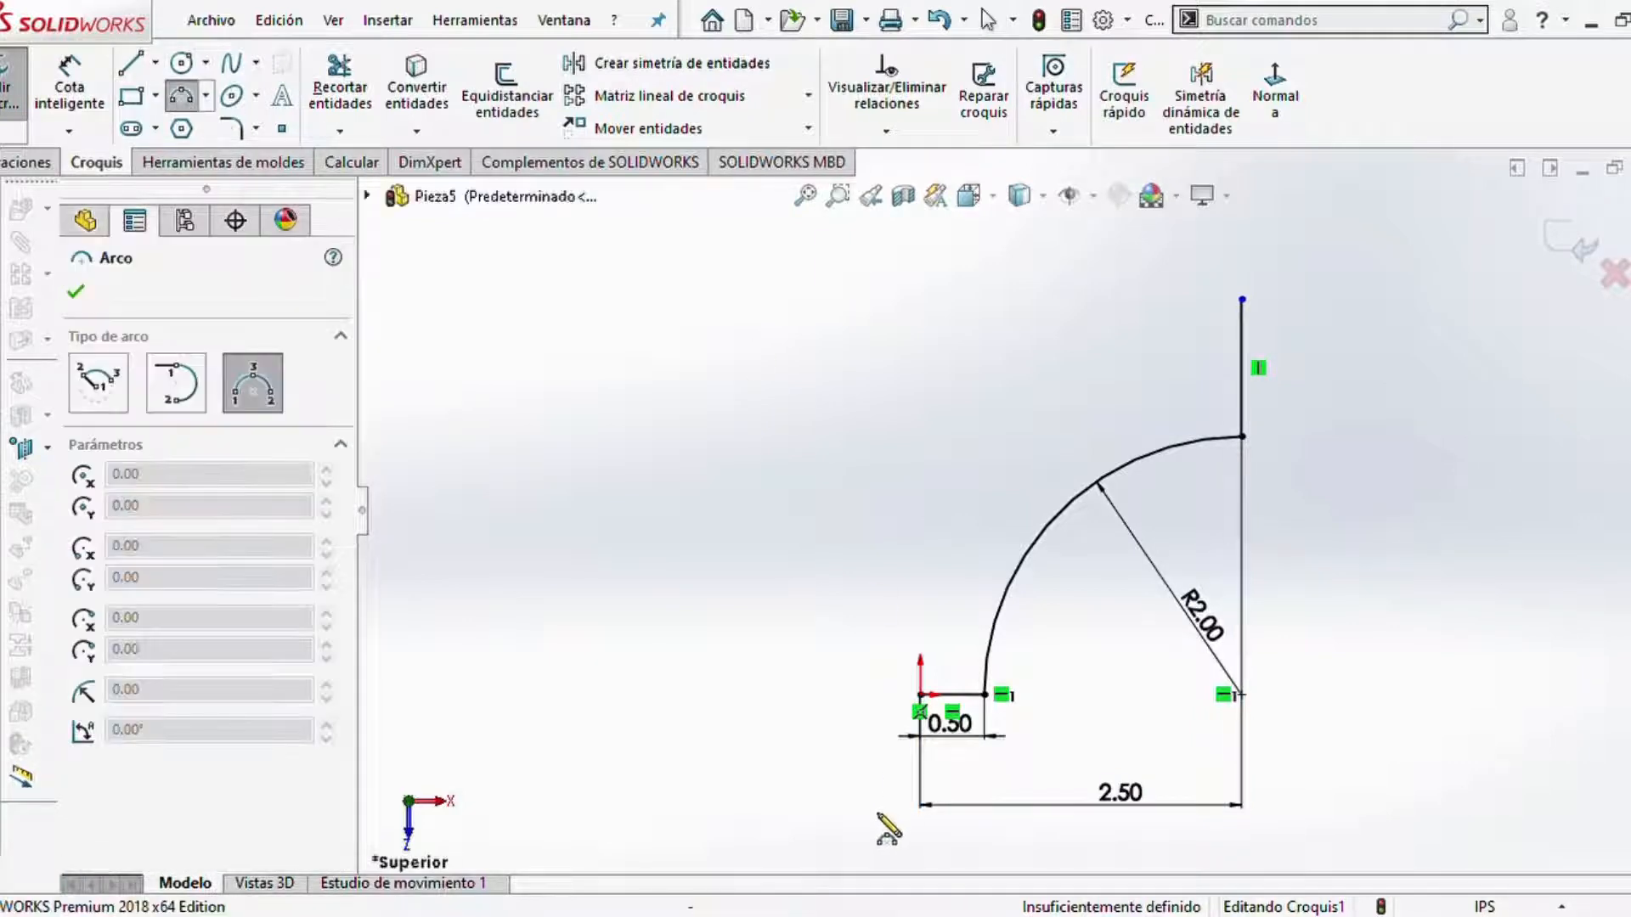
click(920, 694)
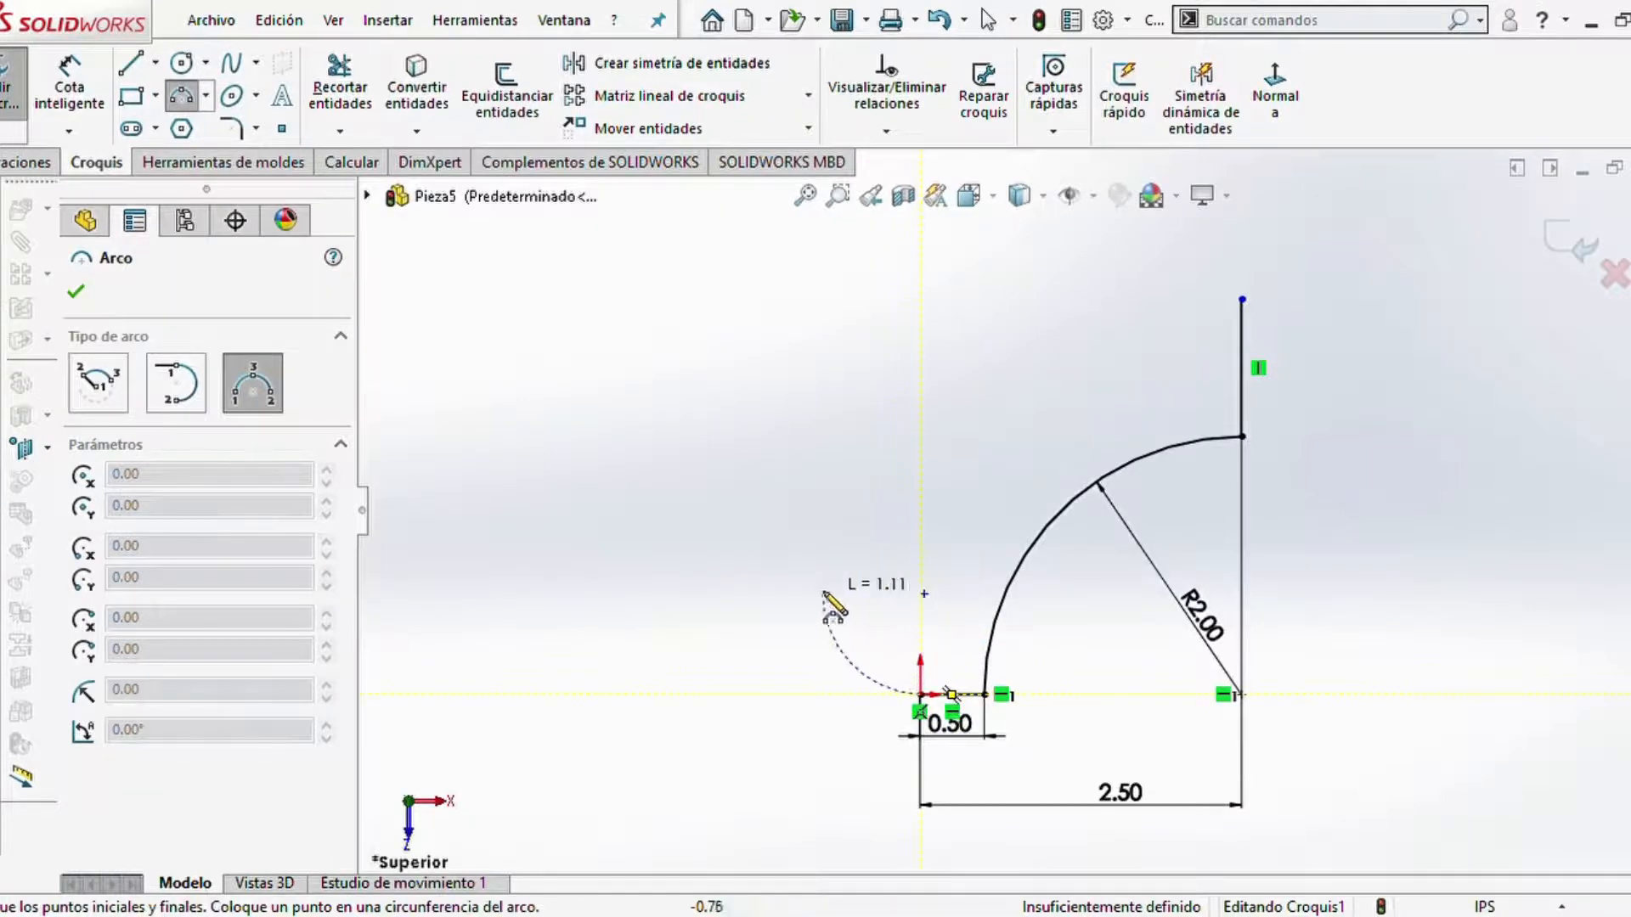
click(547, 513)
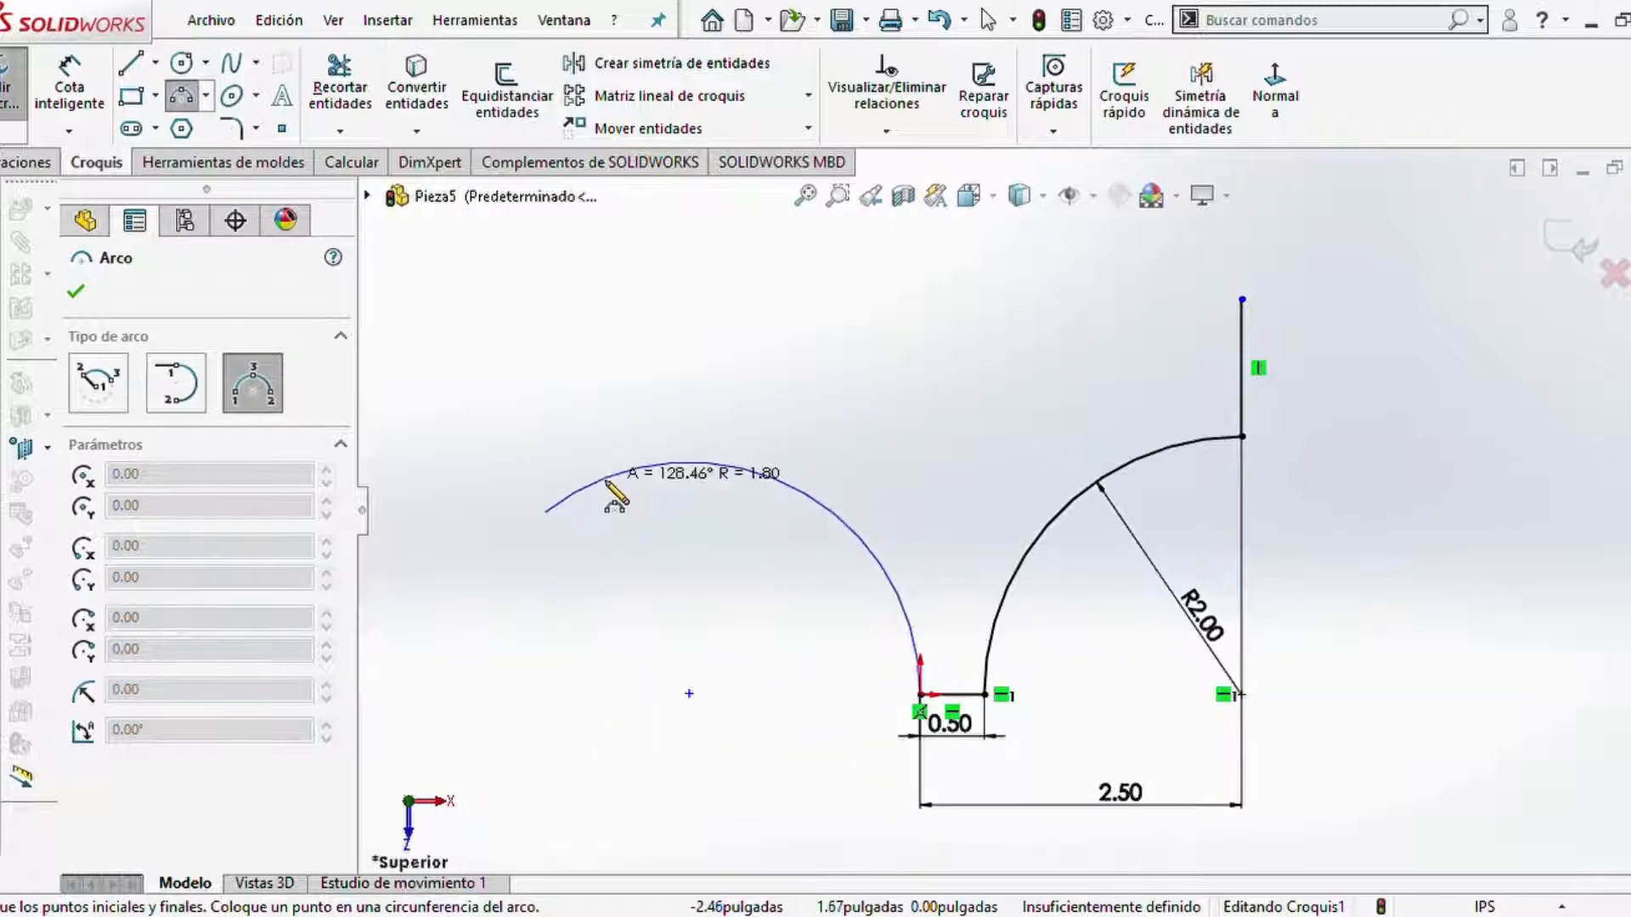
click(605, 482)
key(Escape)
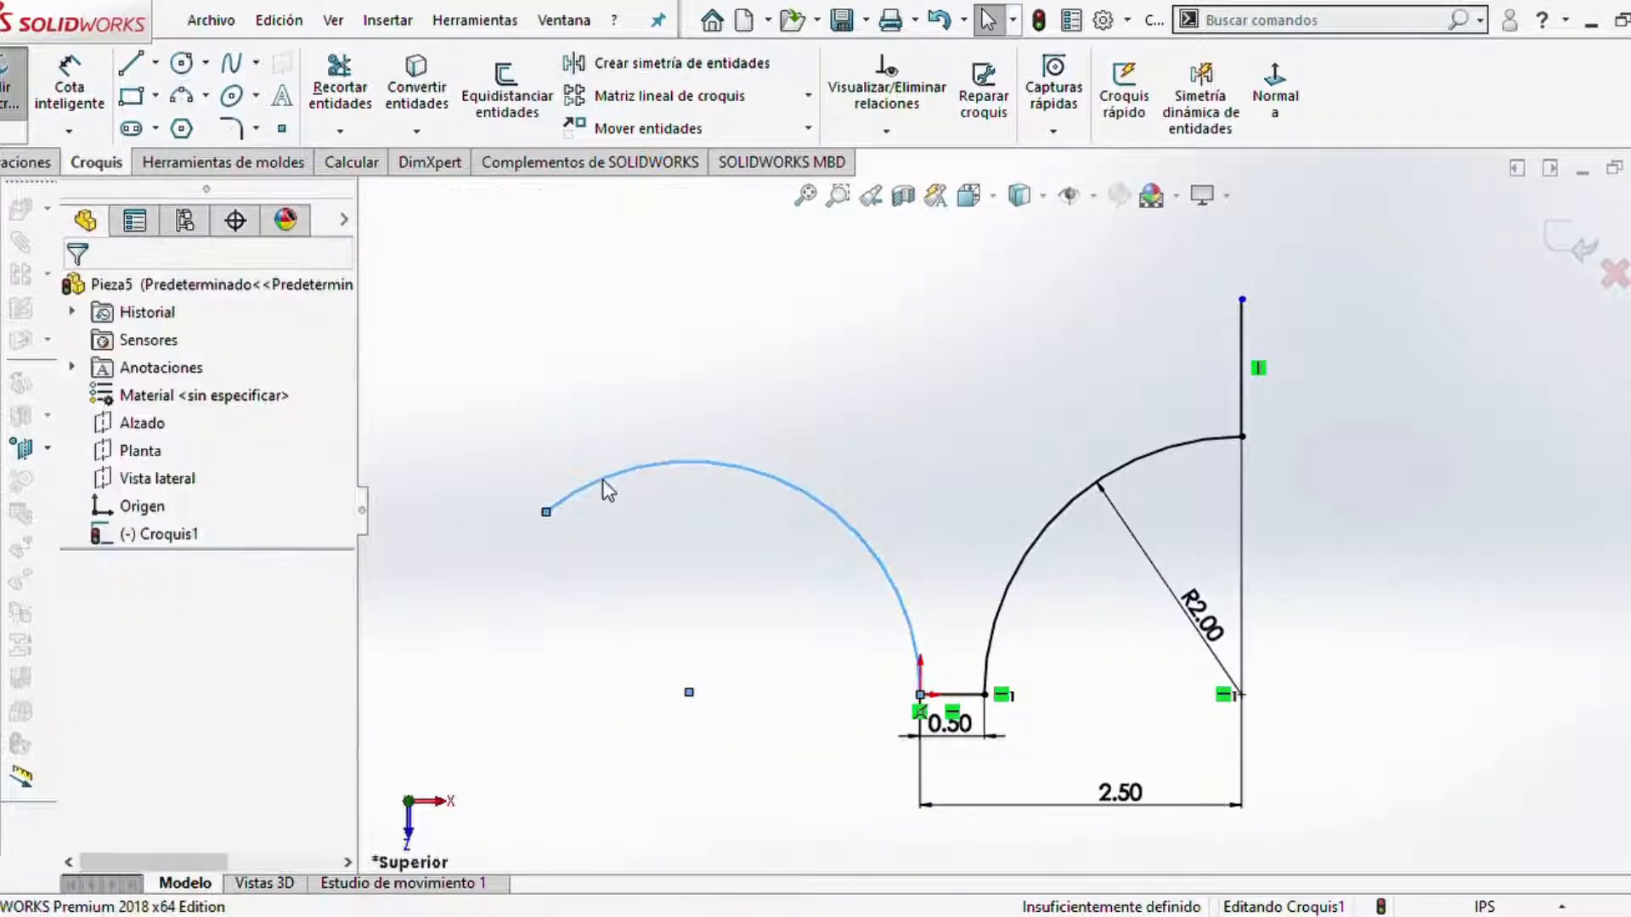
key(Escape)
- Add a horizontal relation between the origin and the center point of the left arc
click(921, 696)
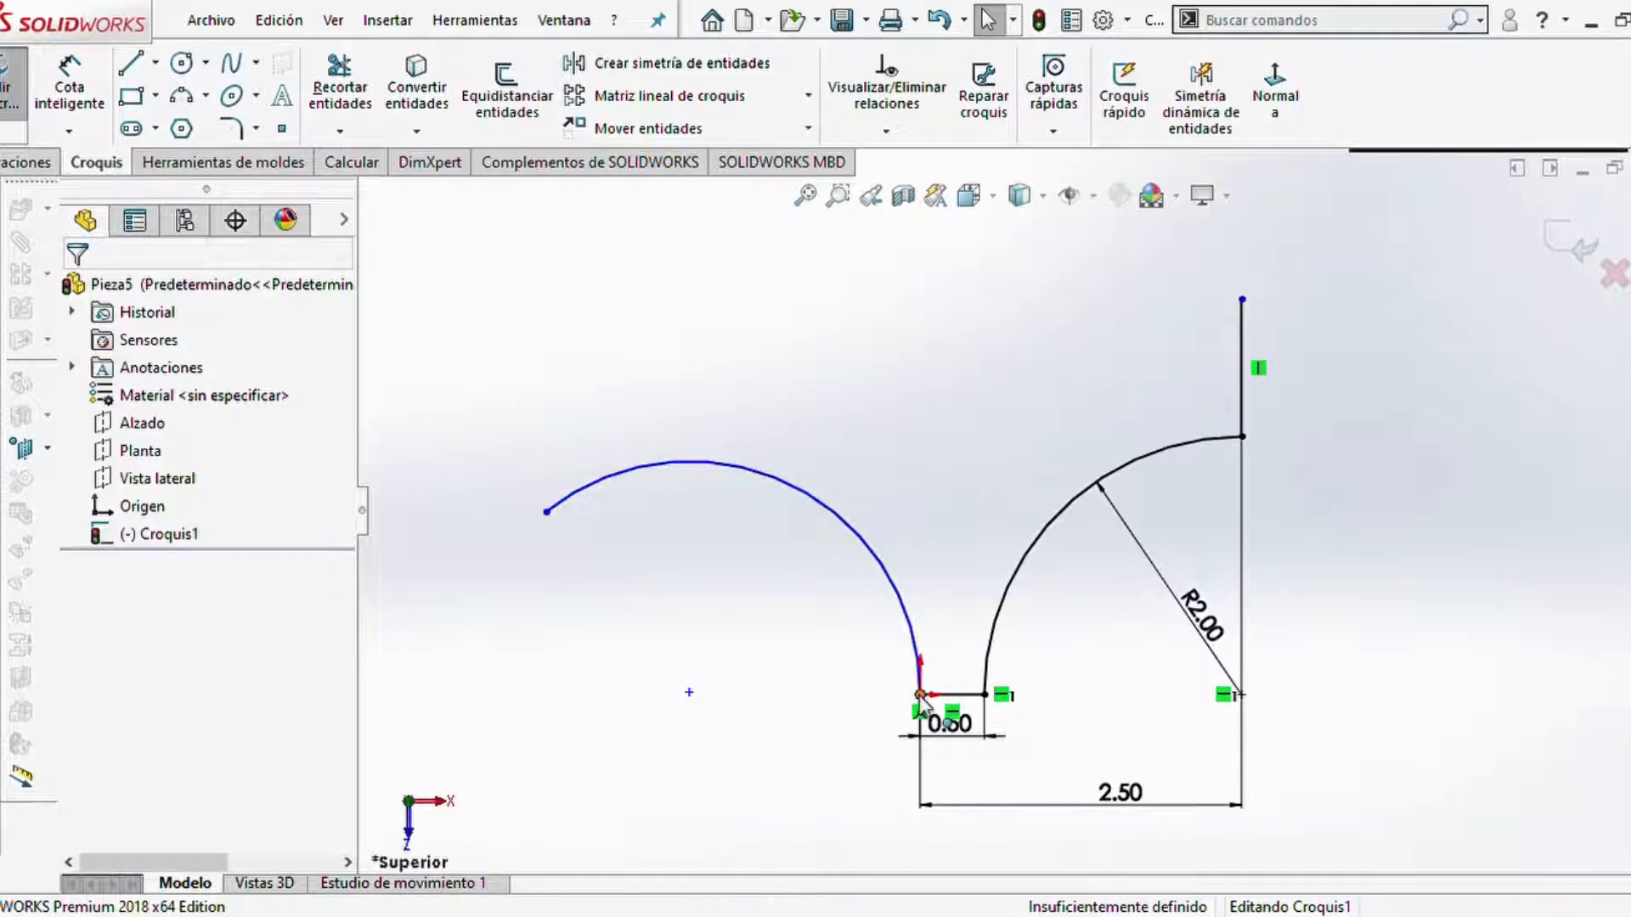
ctrl+click(689, 692)
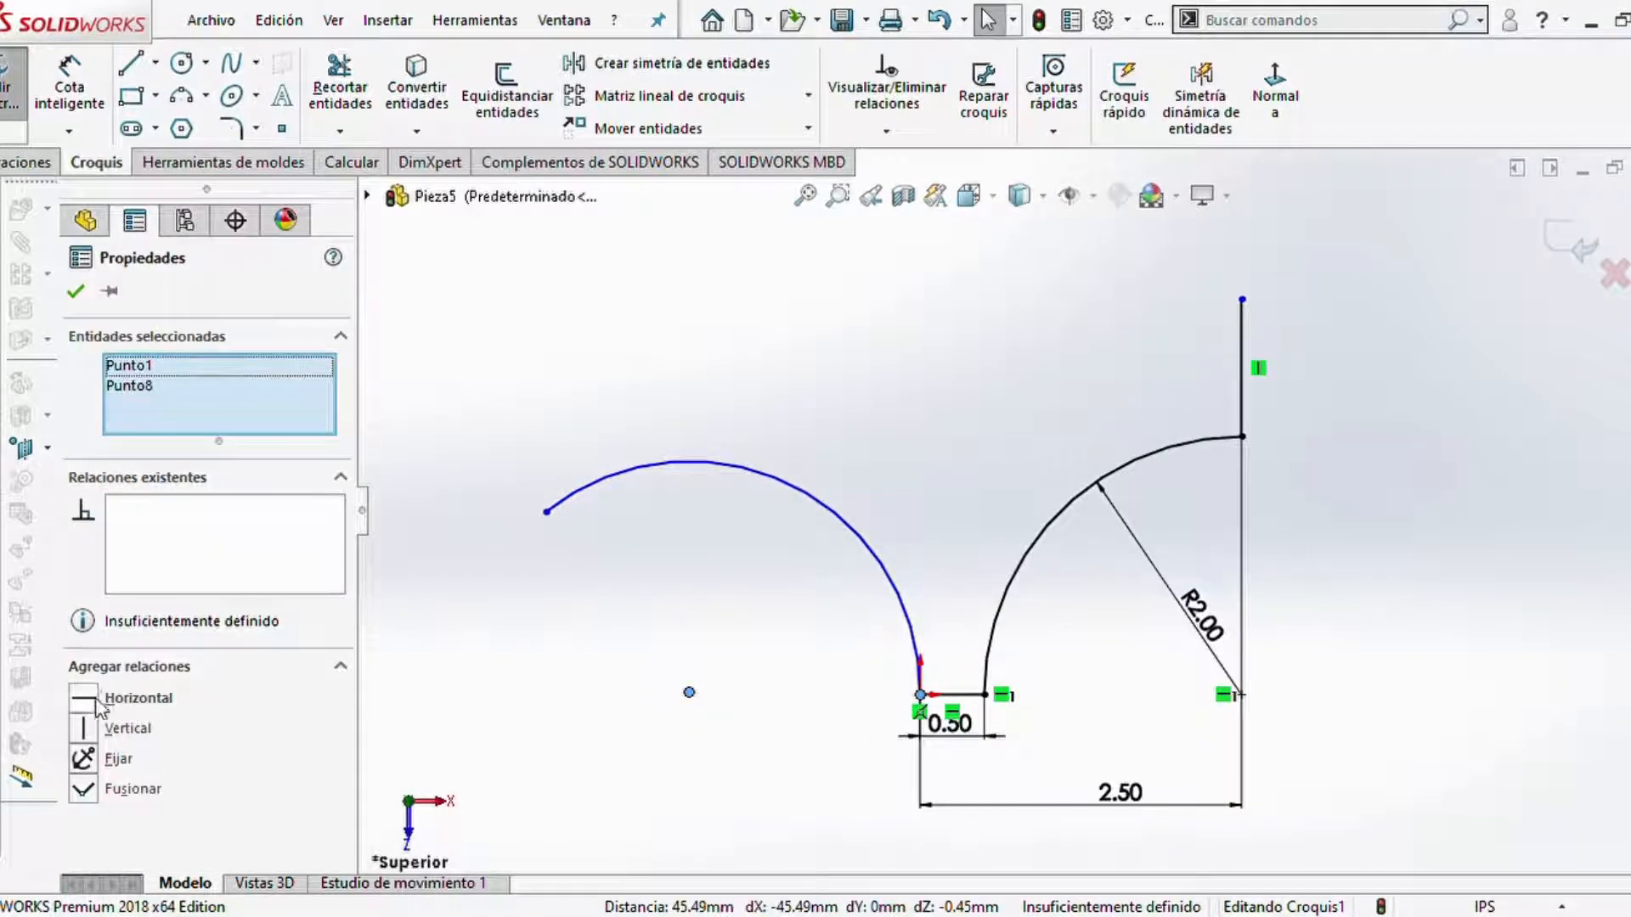
- Align the left arc's centre horizontally with the origin and draw a vertical line about 1.23 in long up from the arc's free end
click(84, 701)
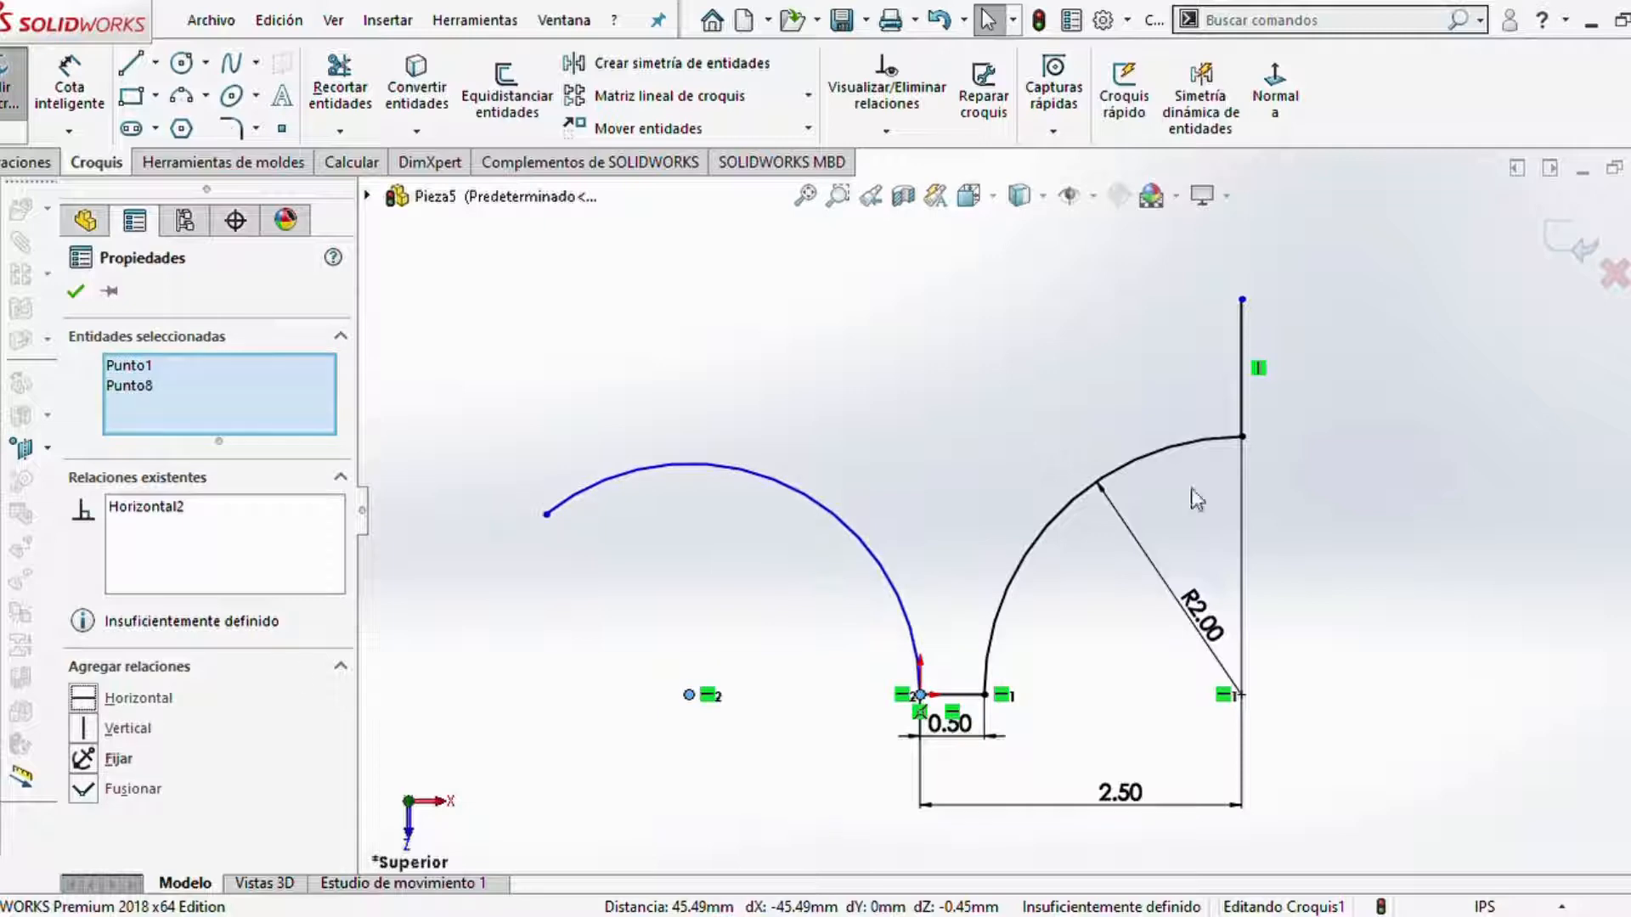
click(76, 292)
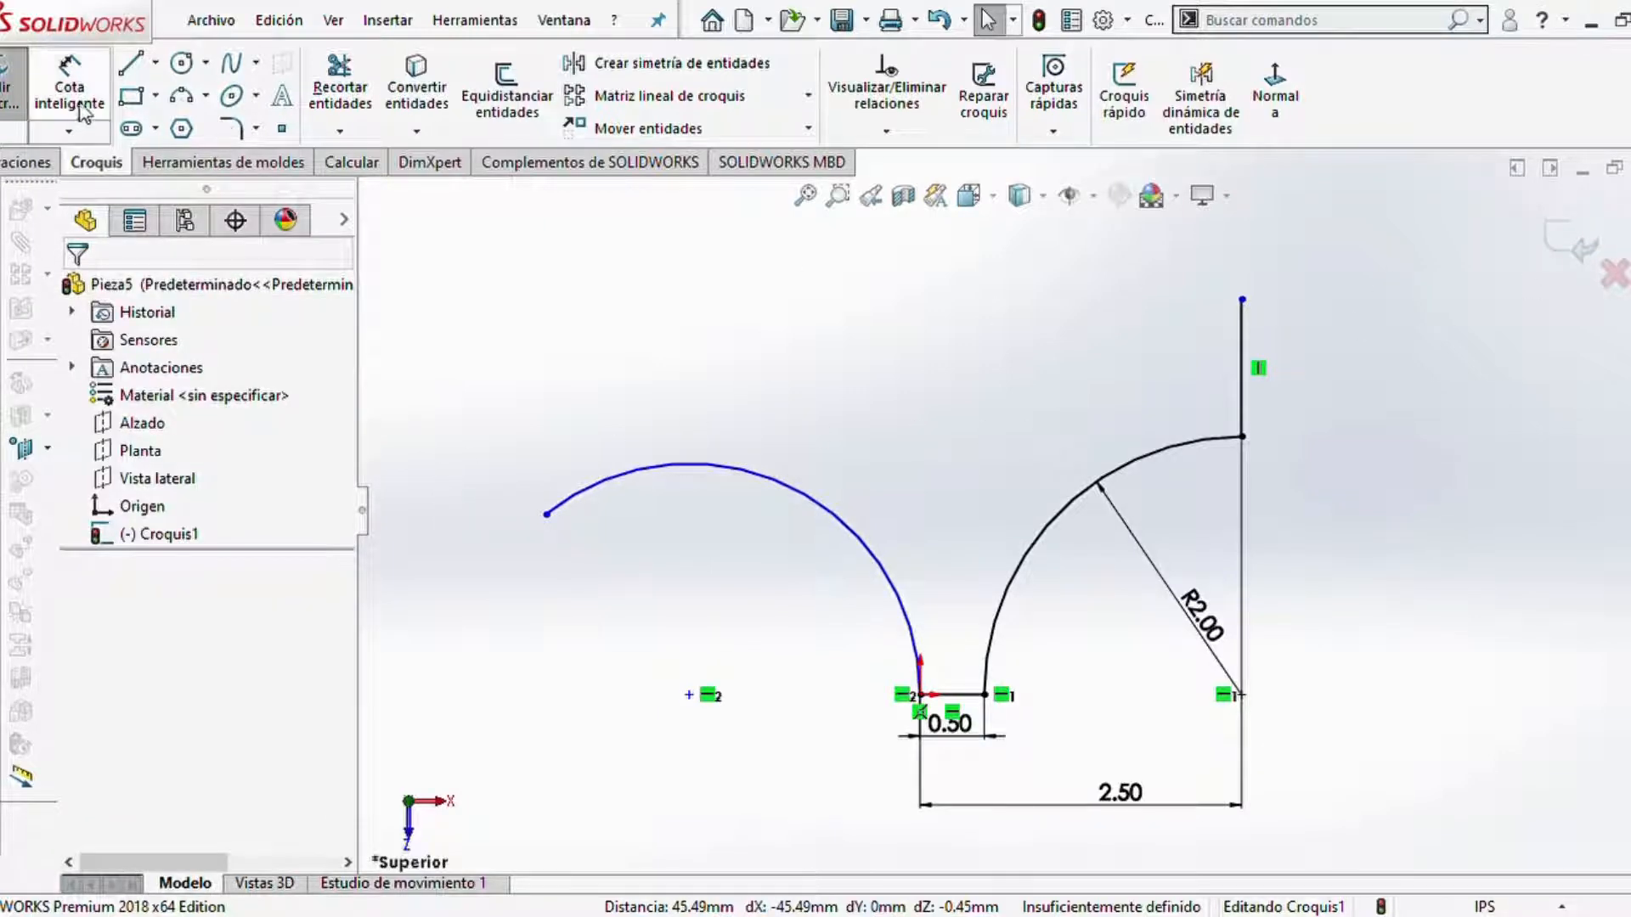
click(131, 62)
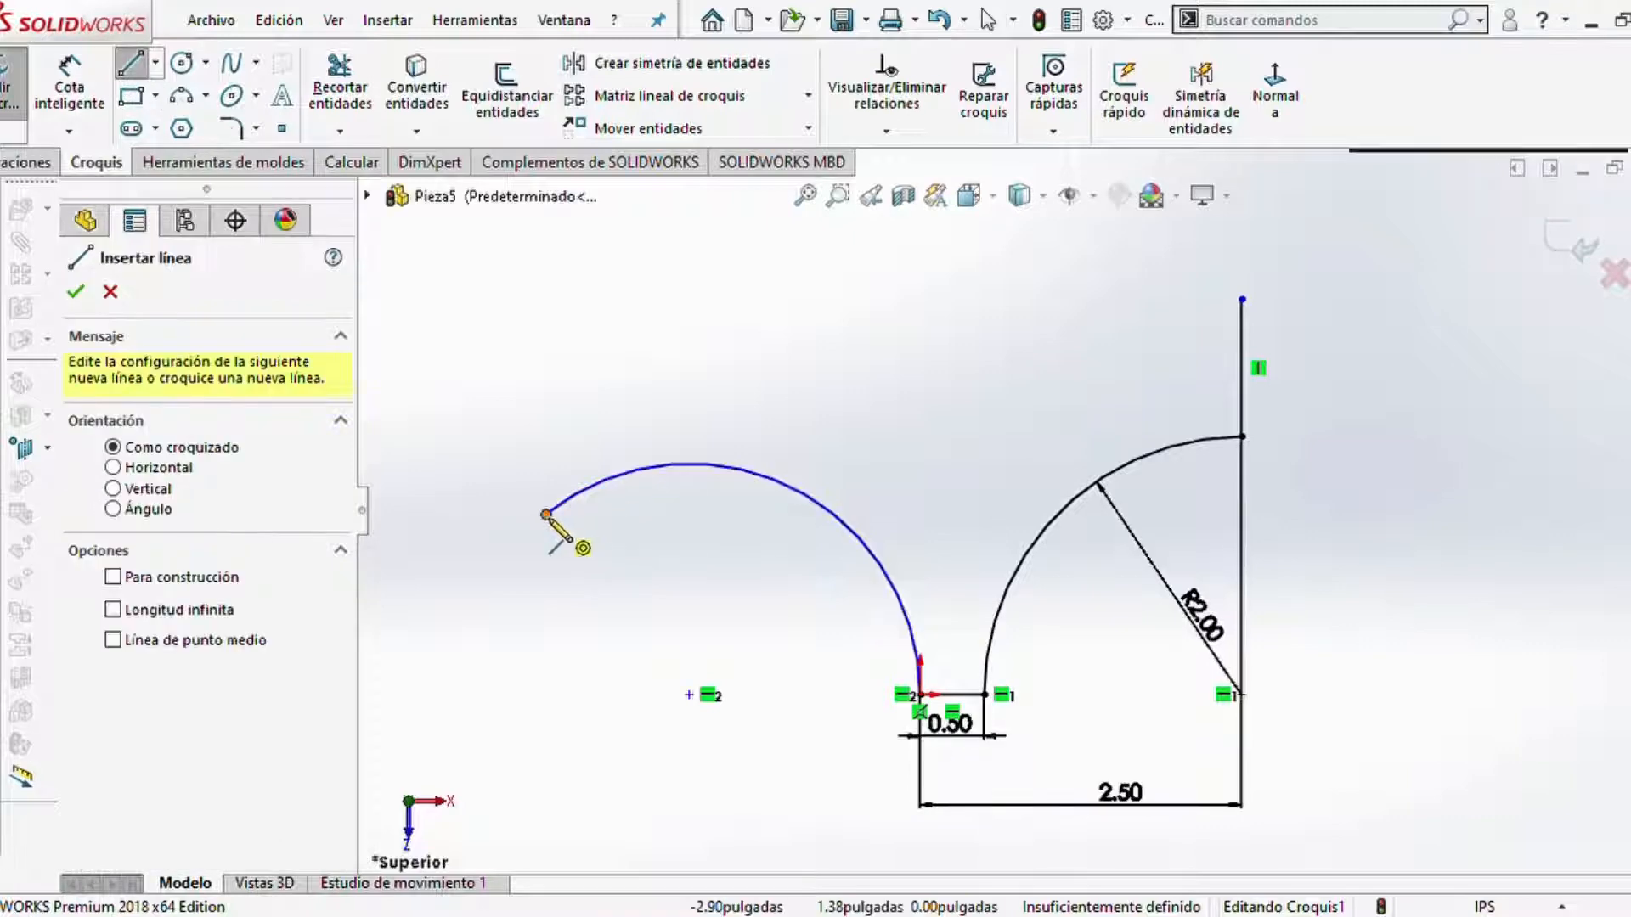
click(547, 514)
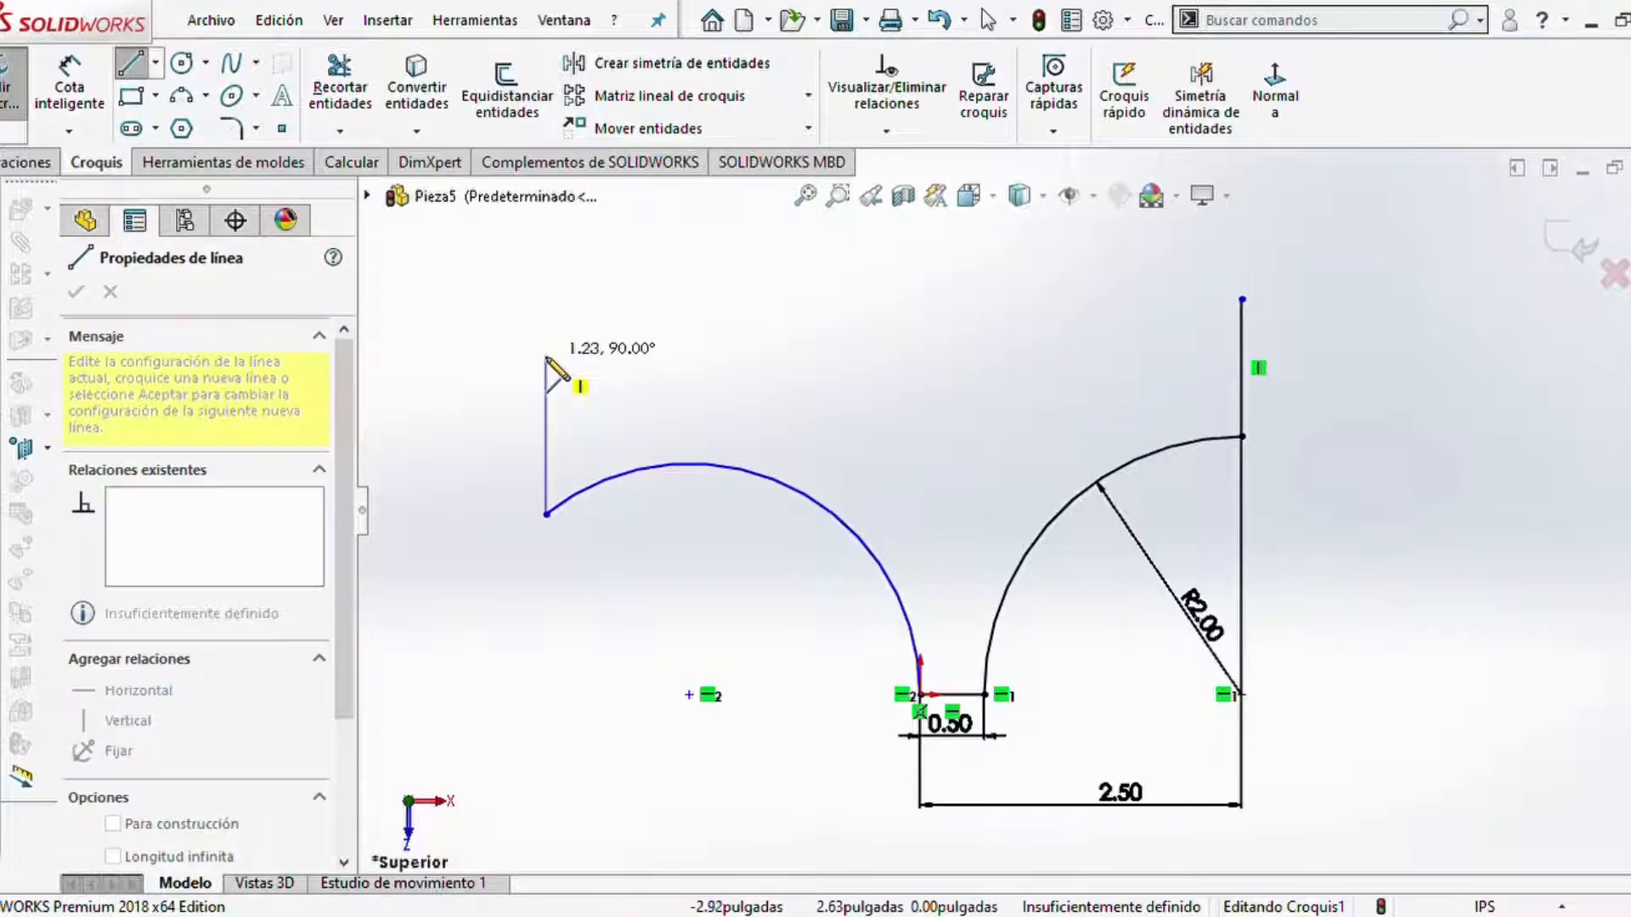
click(748, 354)
key(Escape)
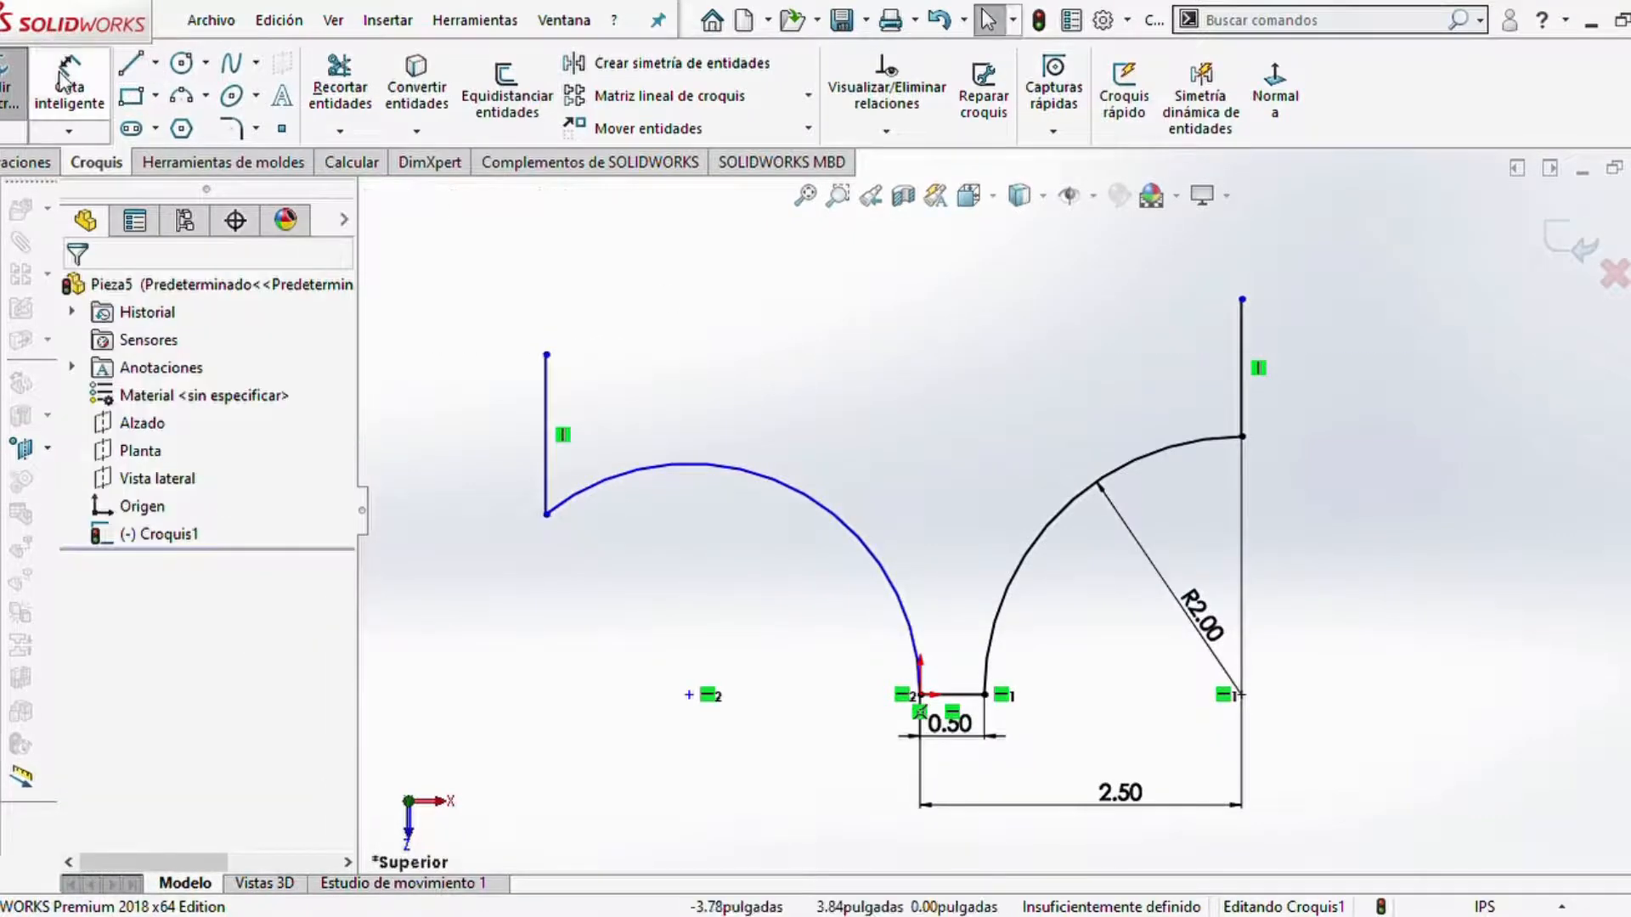
- Dimension the left arc with a radius of 1.50 in
click(70, 89)
click(854, 541)
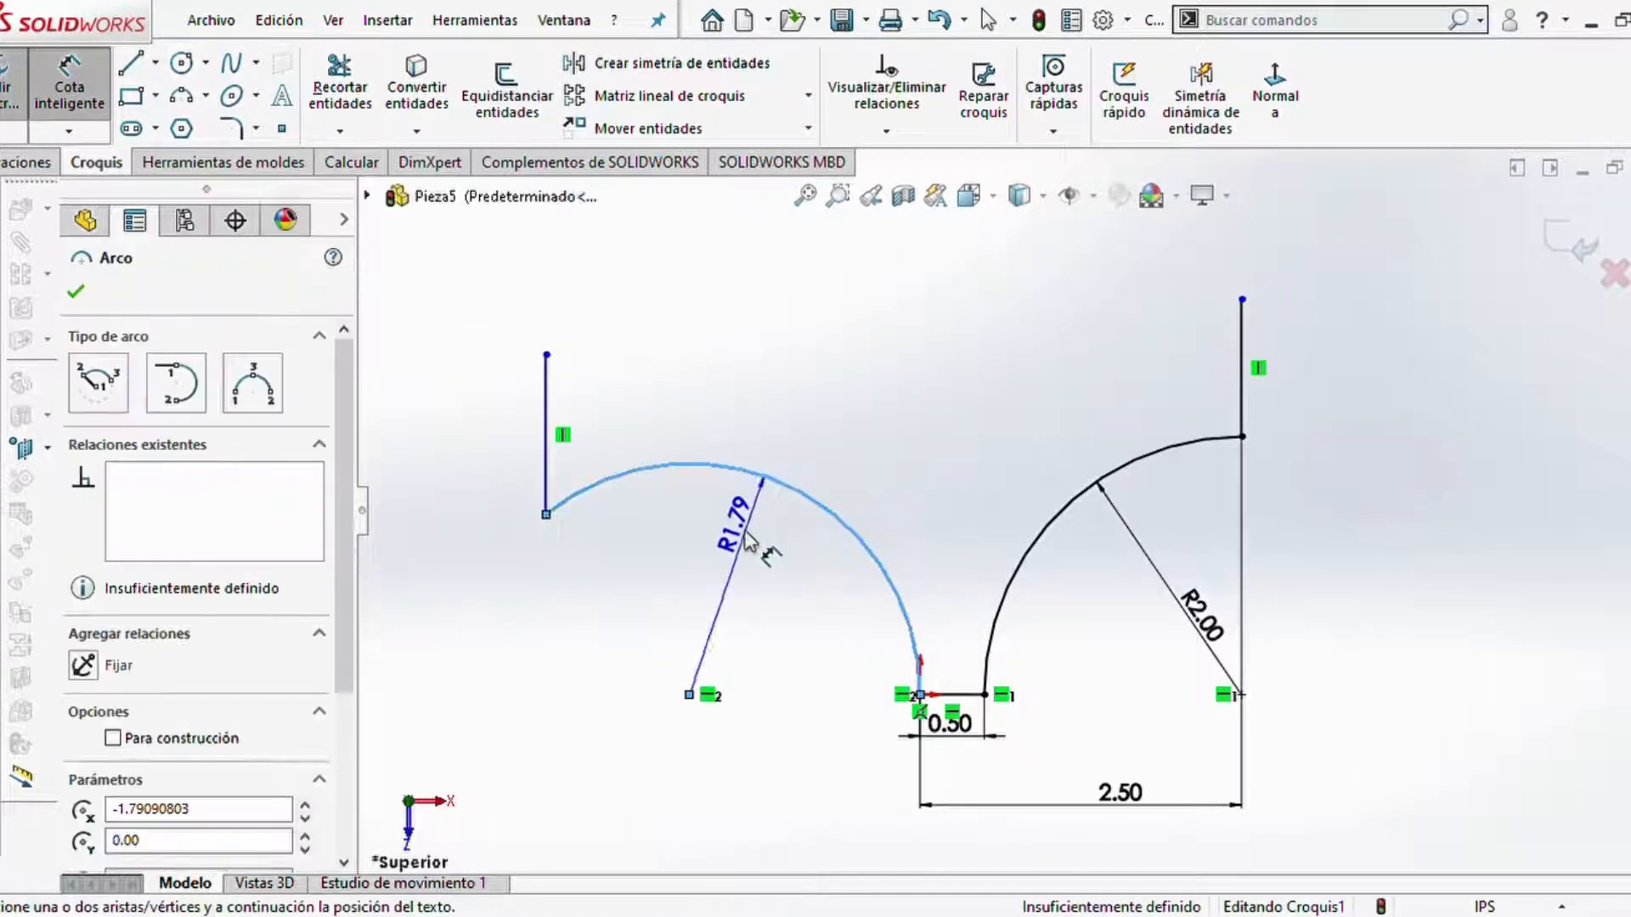
click(752, 533)
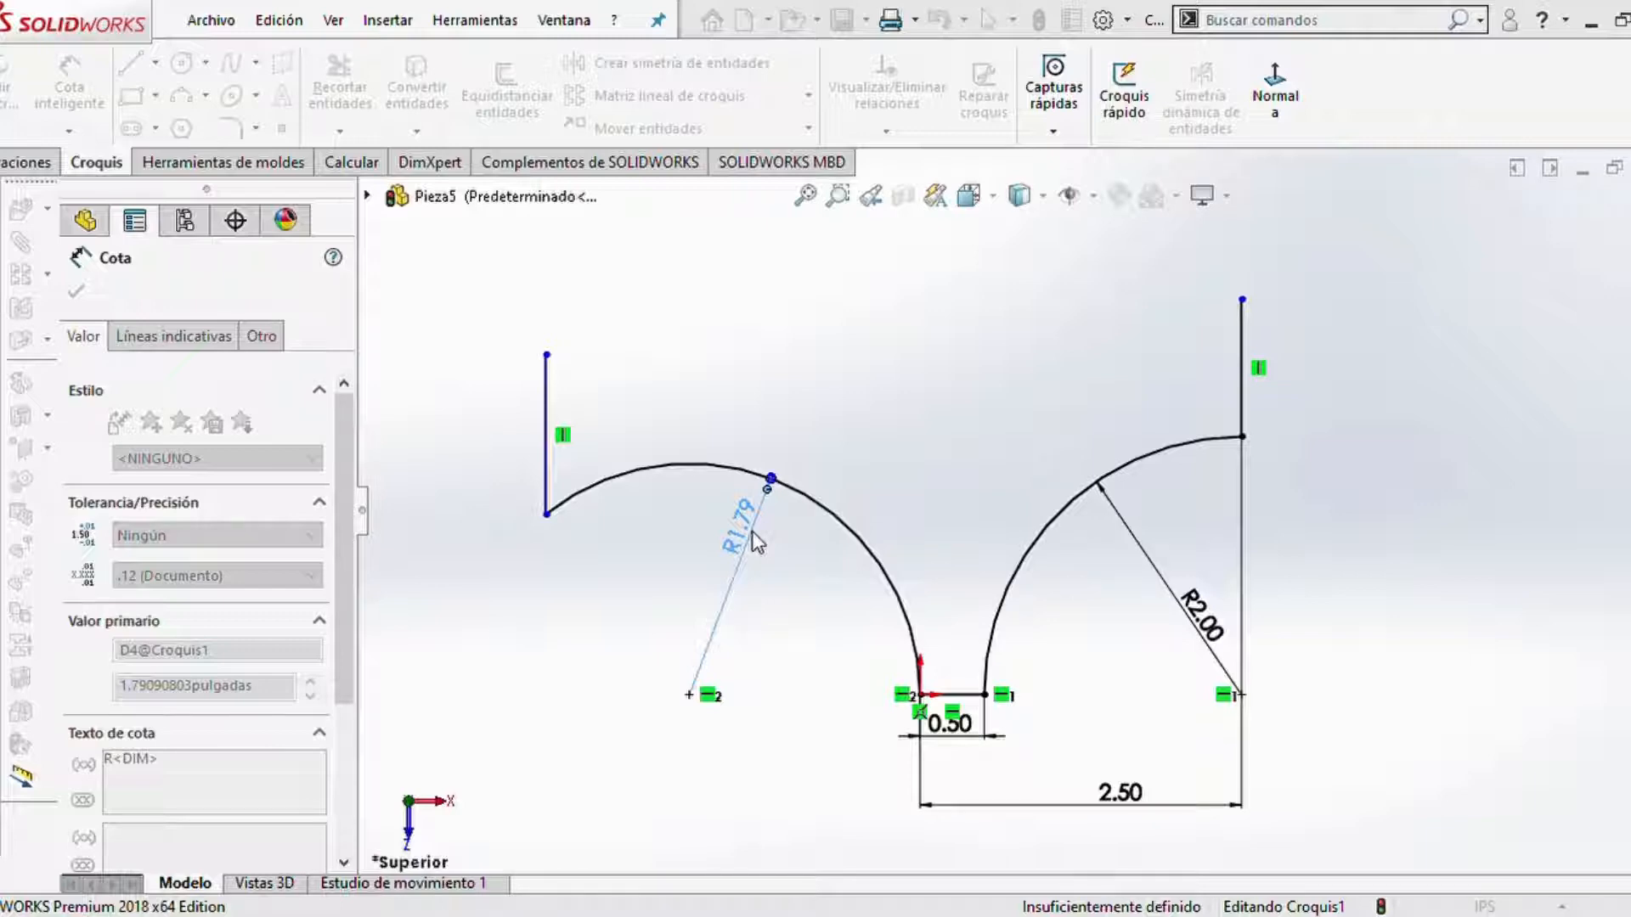
key(Return)
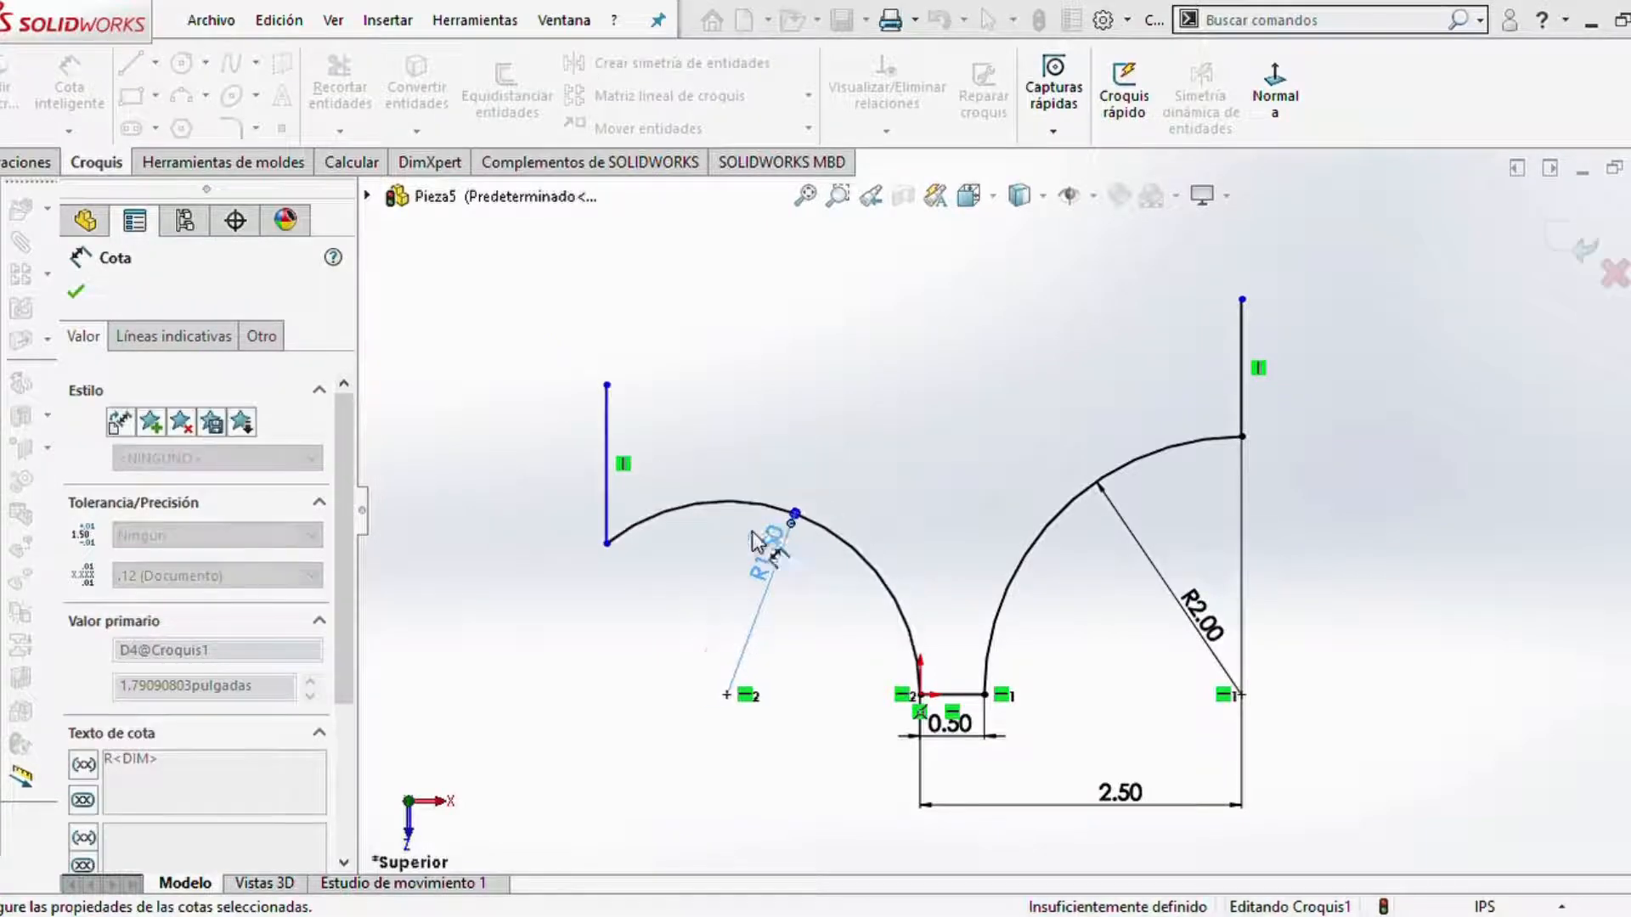
scroll(987, 487, up, 2)
scroll(990, 491, down, 1)
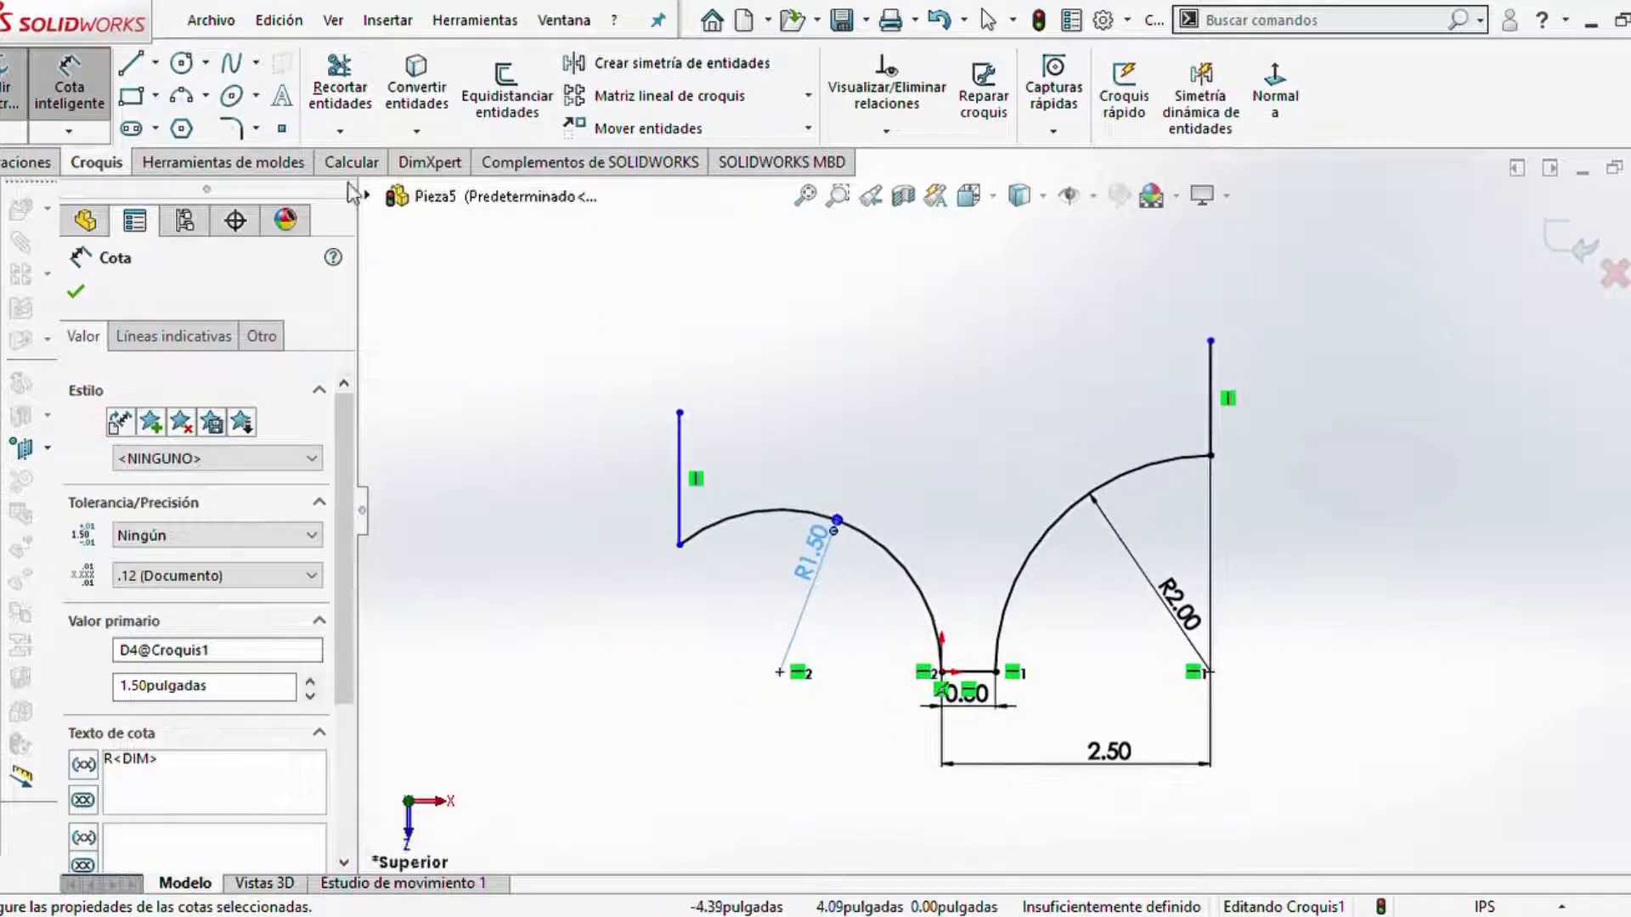
- Dimension the horizontal distance from the origin to the left arc's outer end as 2.5 in, placing it below the profile
click(943, 673)
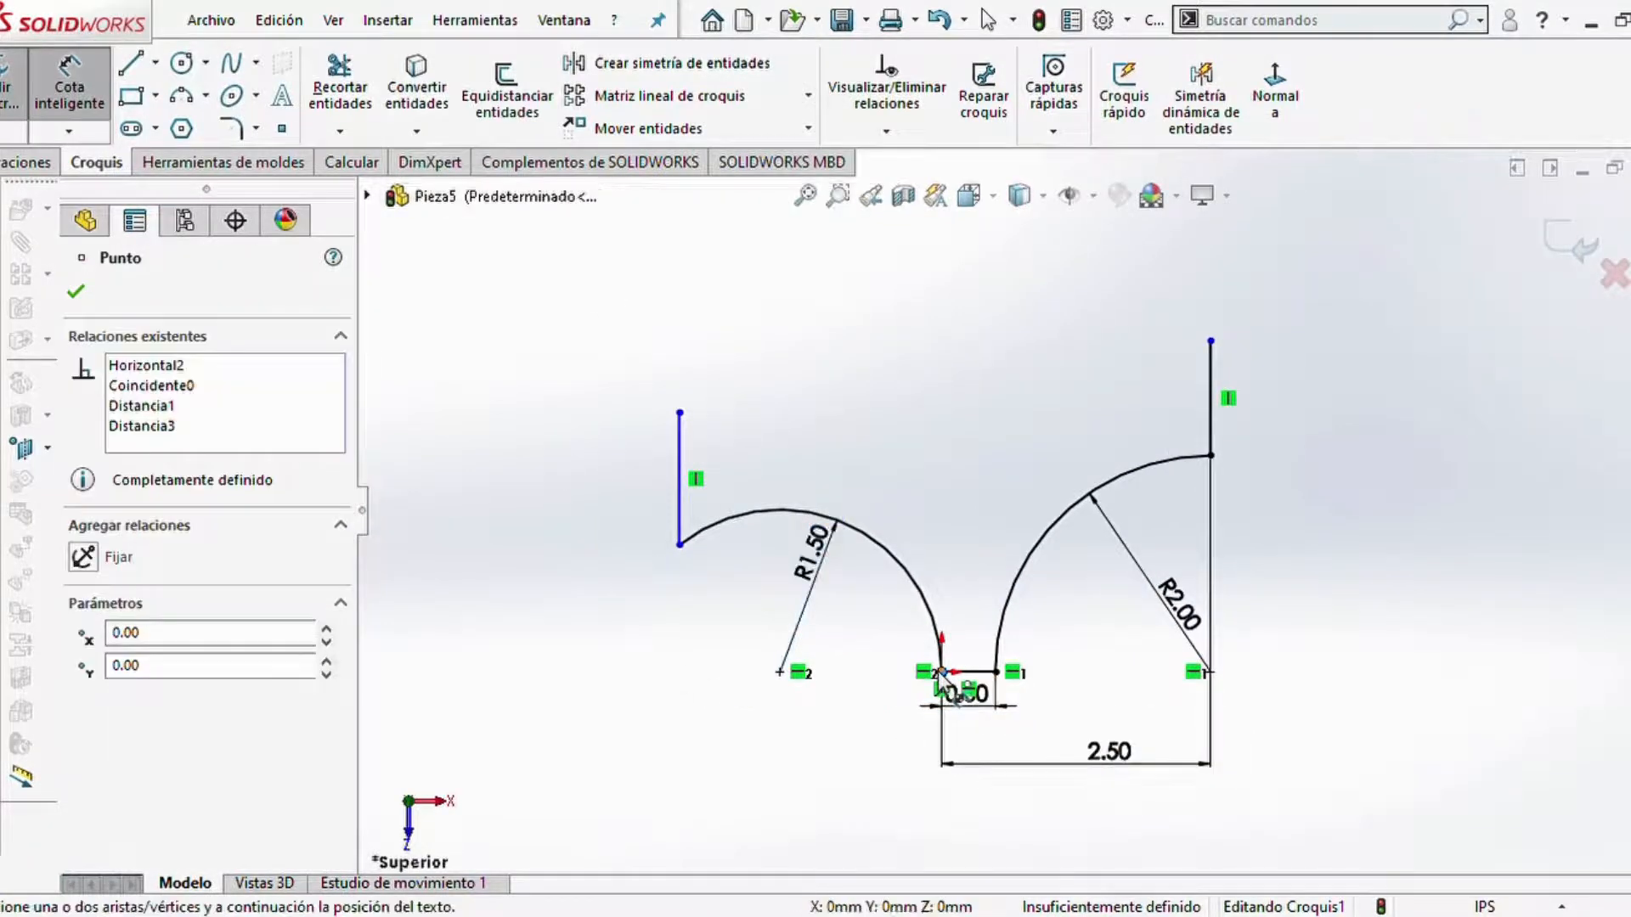
click(680, 523)
click(812, 775)
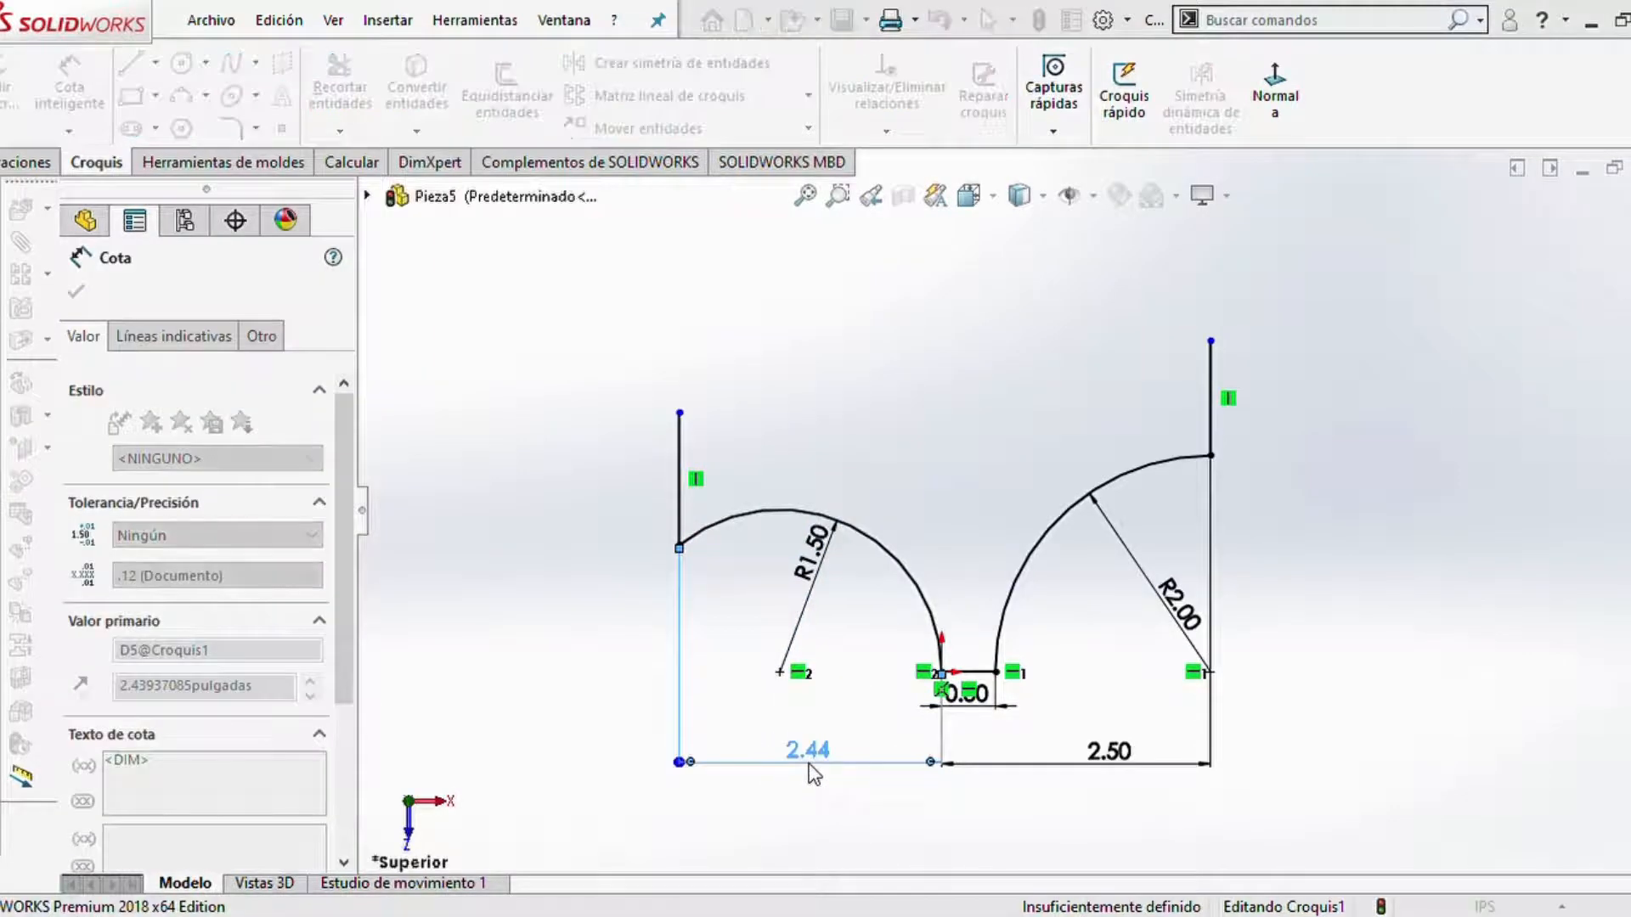
text(2.5)
key(Return)
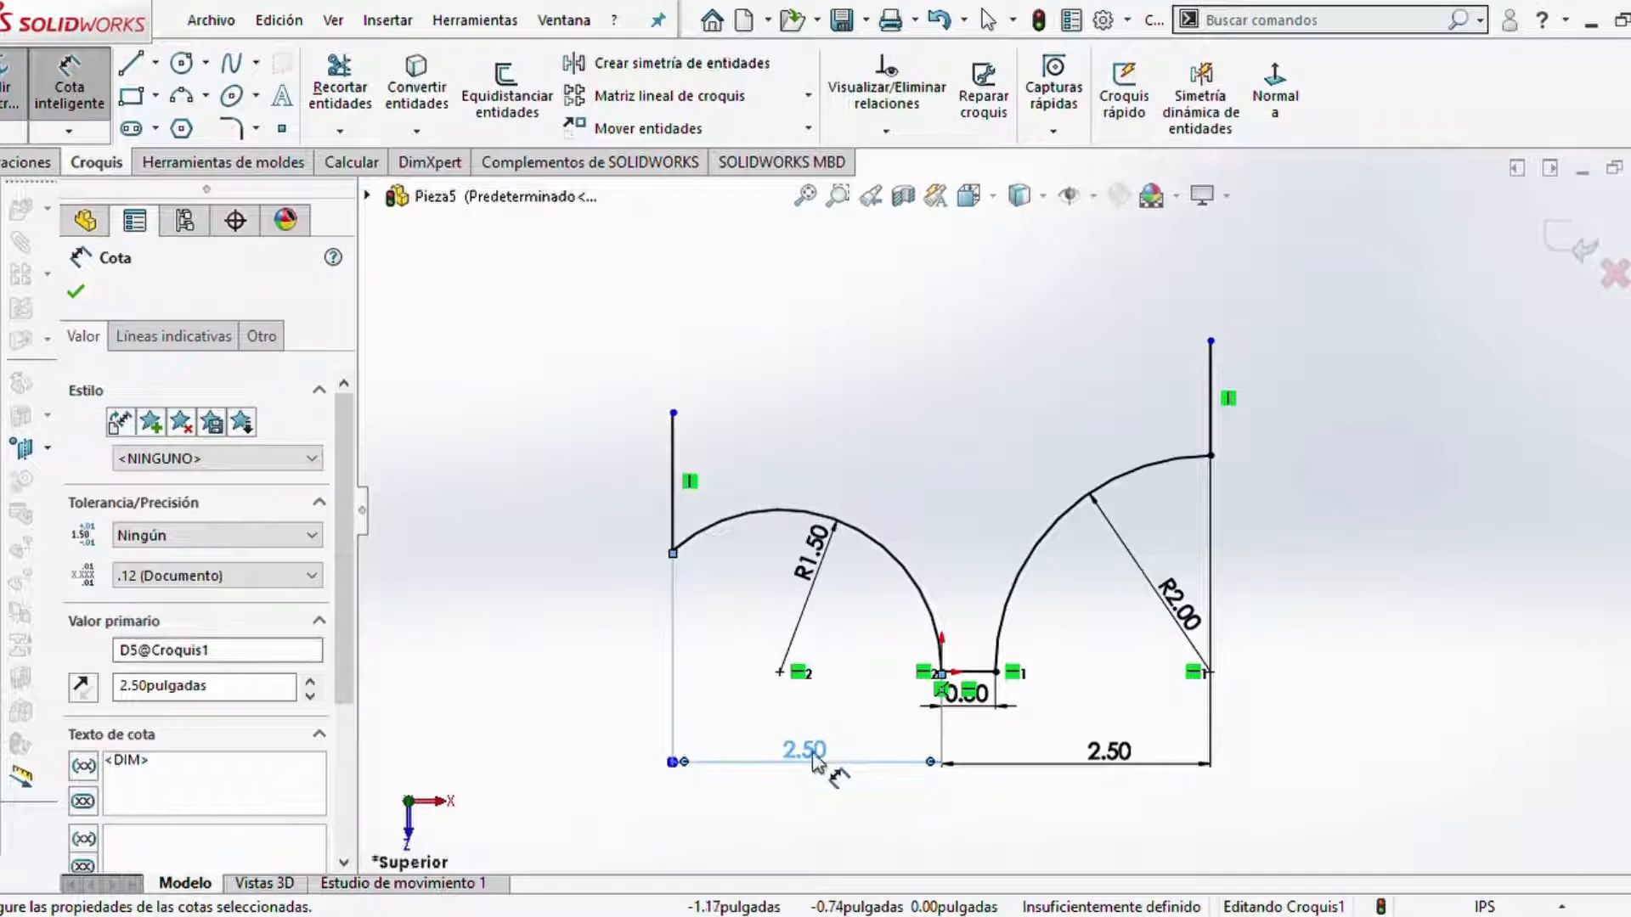
drag(809, 752, 814, 756)
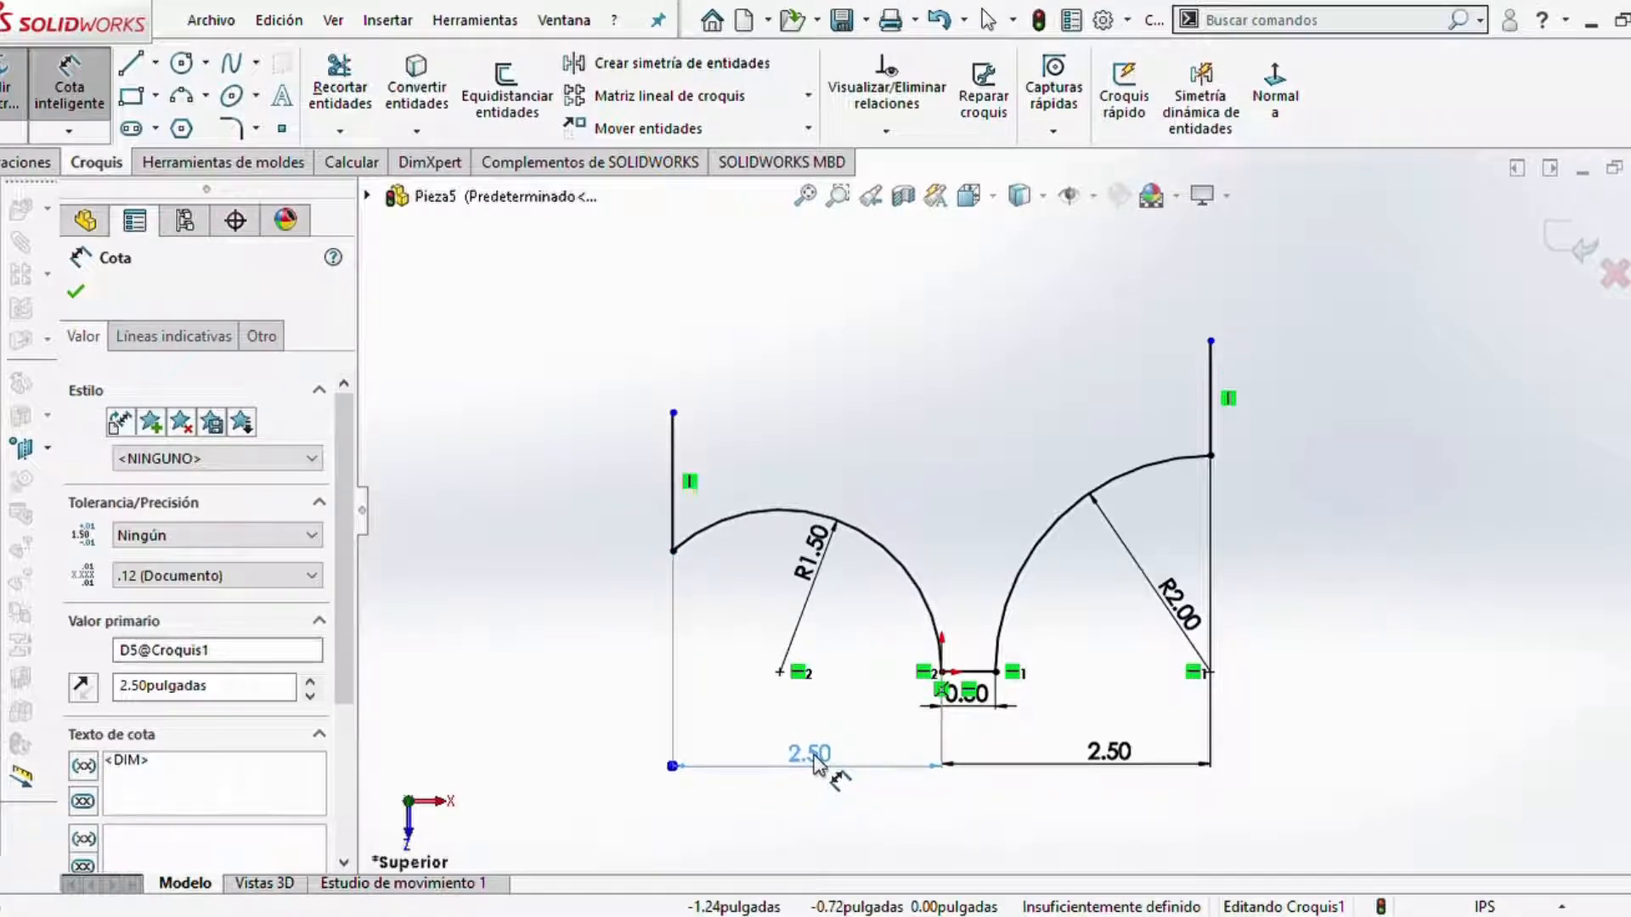
- Draw a vertical construction line about 3.76 in long upward from the origin
scroll(1261, 492, up, 1)
scroll(1202, 366, down, 2)
scroll(1188, 335, up, 1)
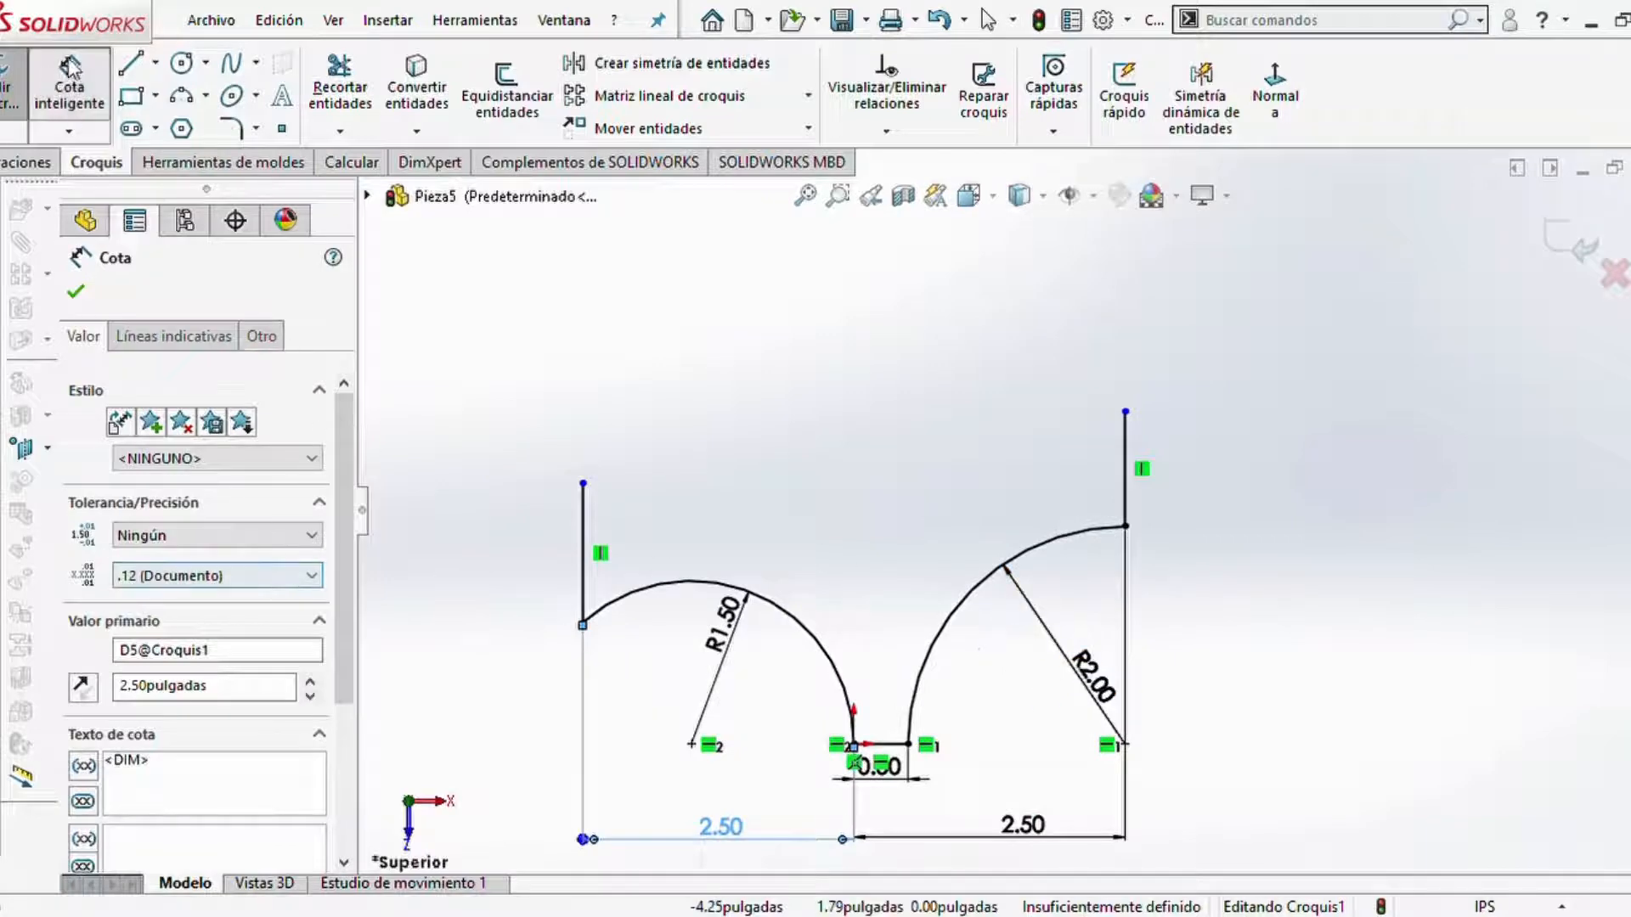
click(157, 65)
click(173, 130)
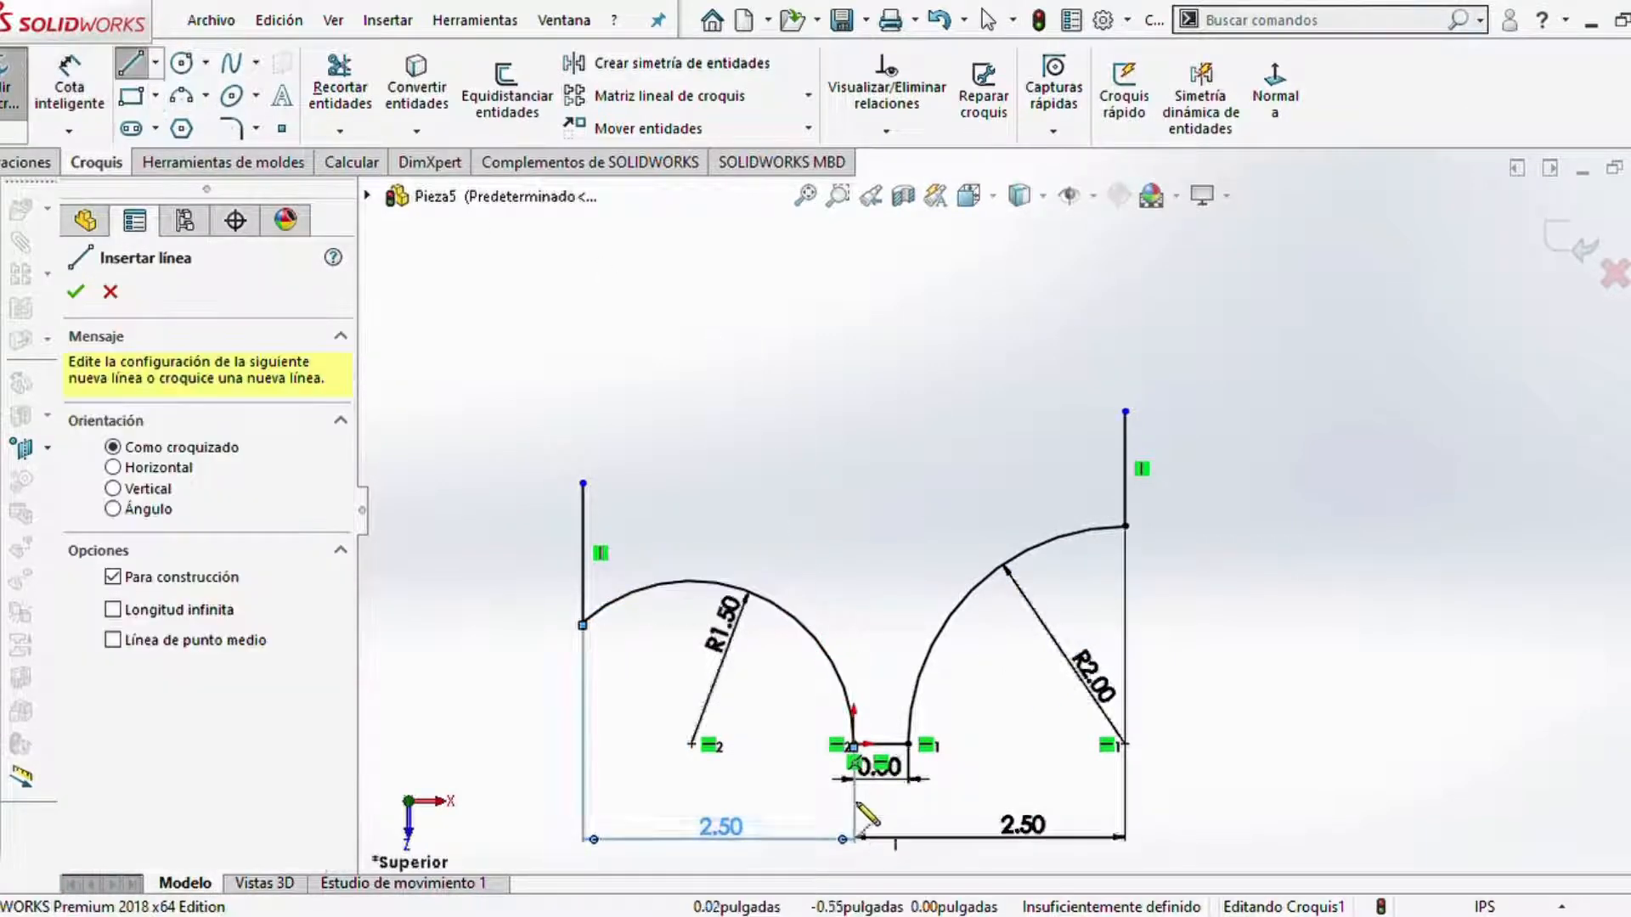
click(852, 746)
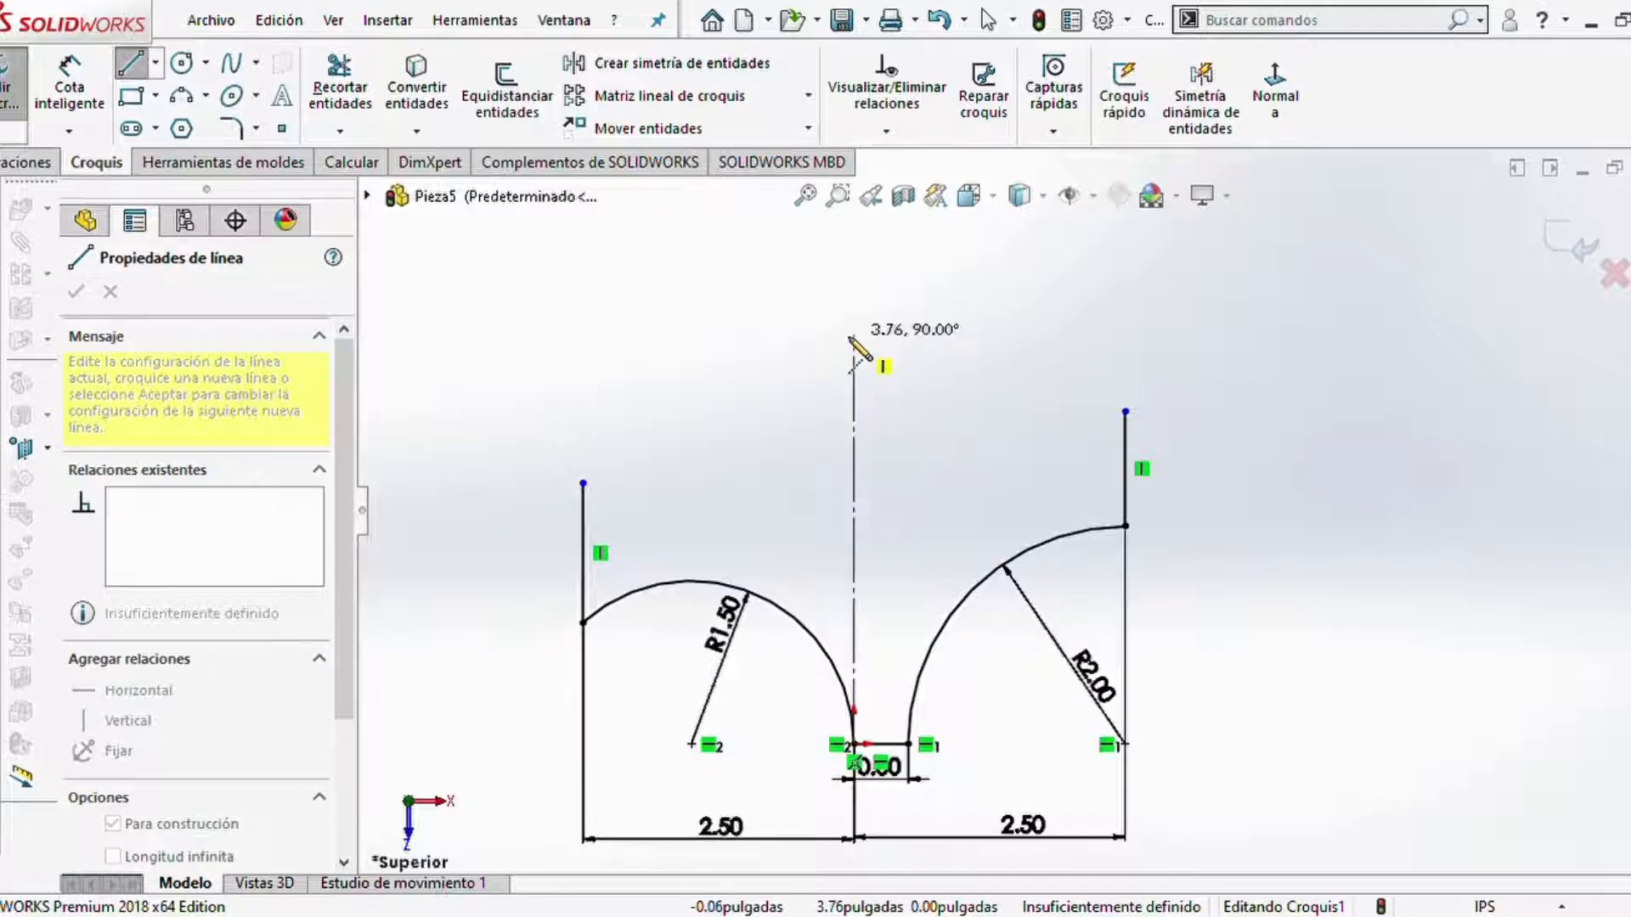
click(854, 337)
key(Escape)
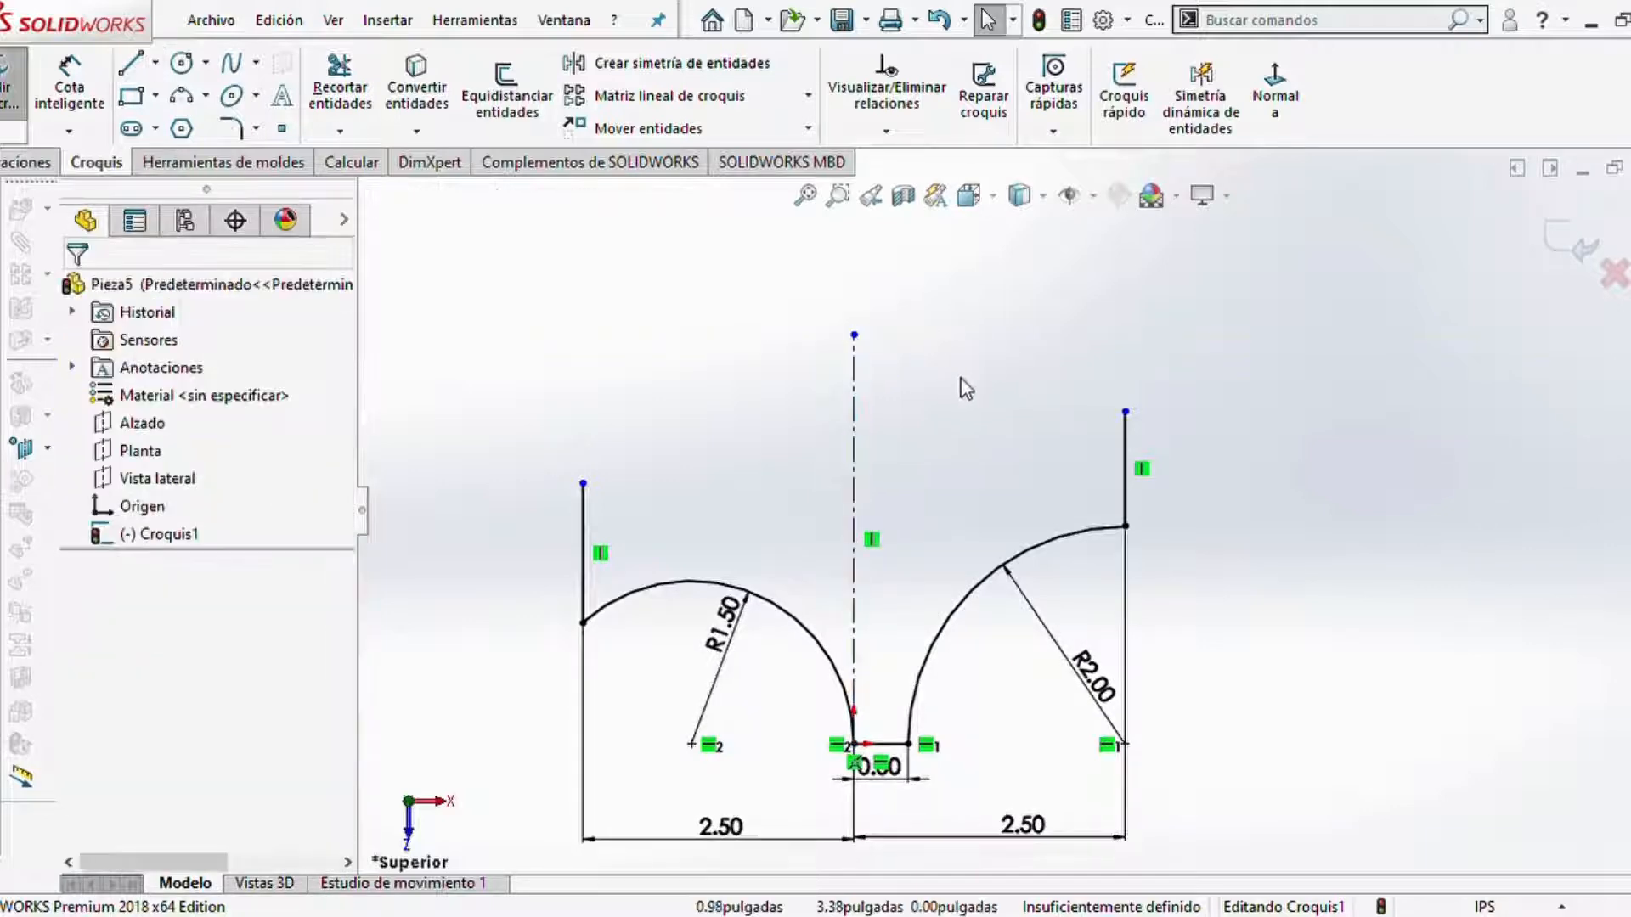
- Set the vertical construction line's length to 3.00 in and place the dimension to the left of the profile
scroll(948, 366, down, 2)
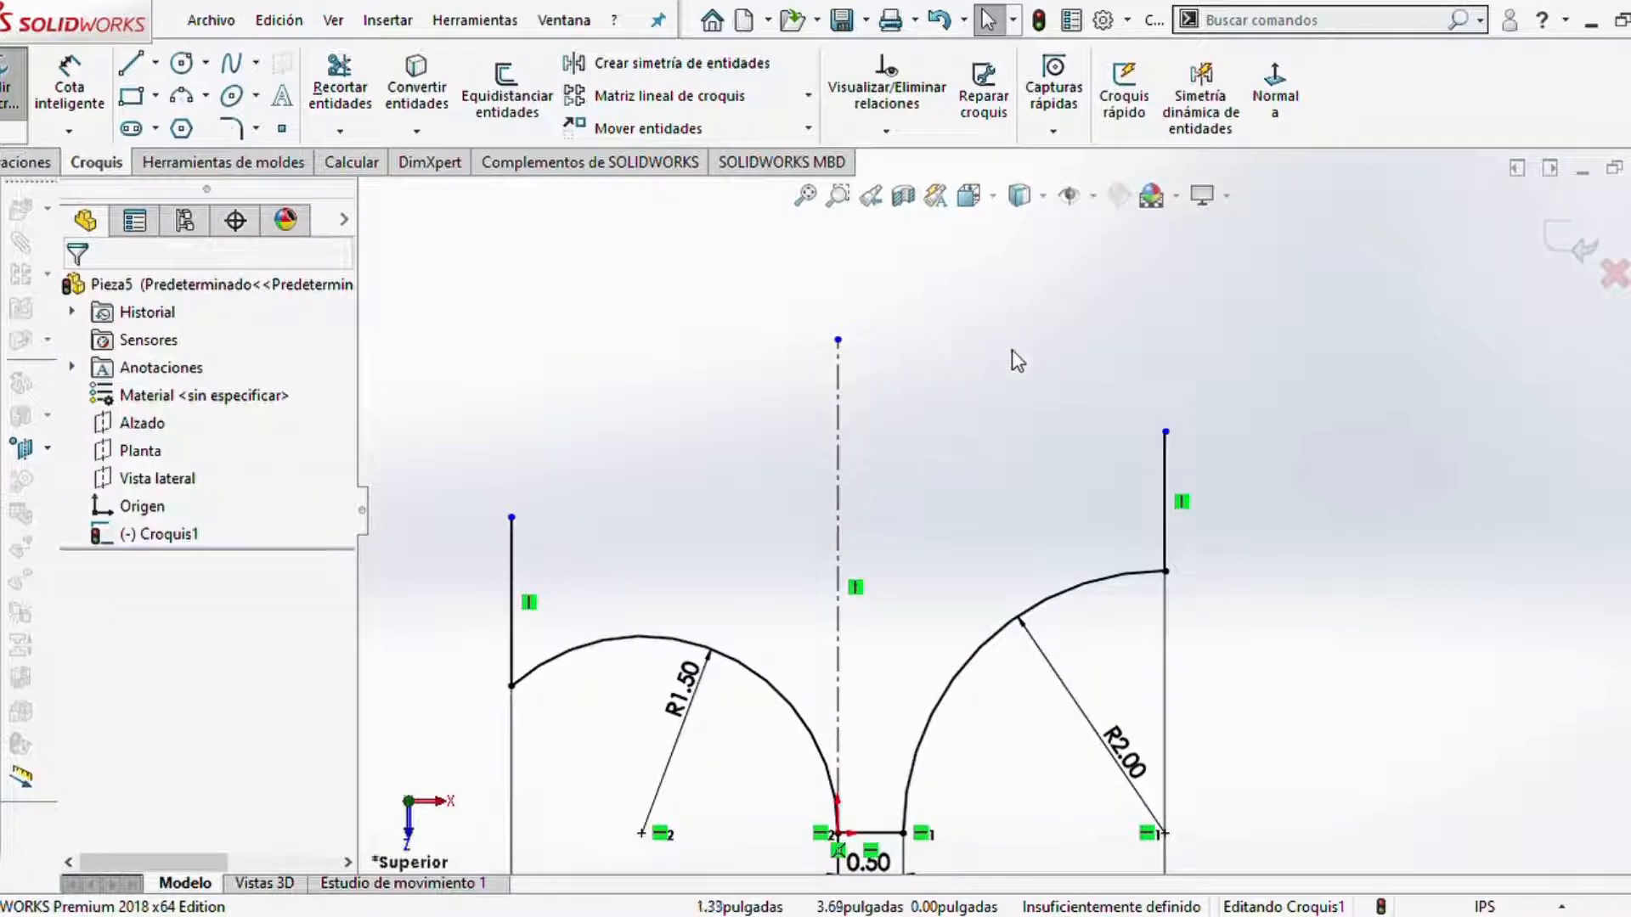
click(70, 89)
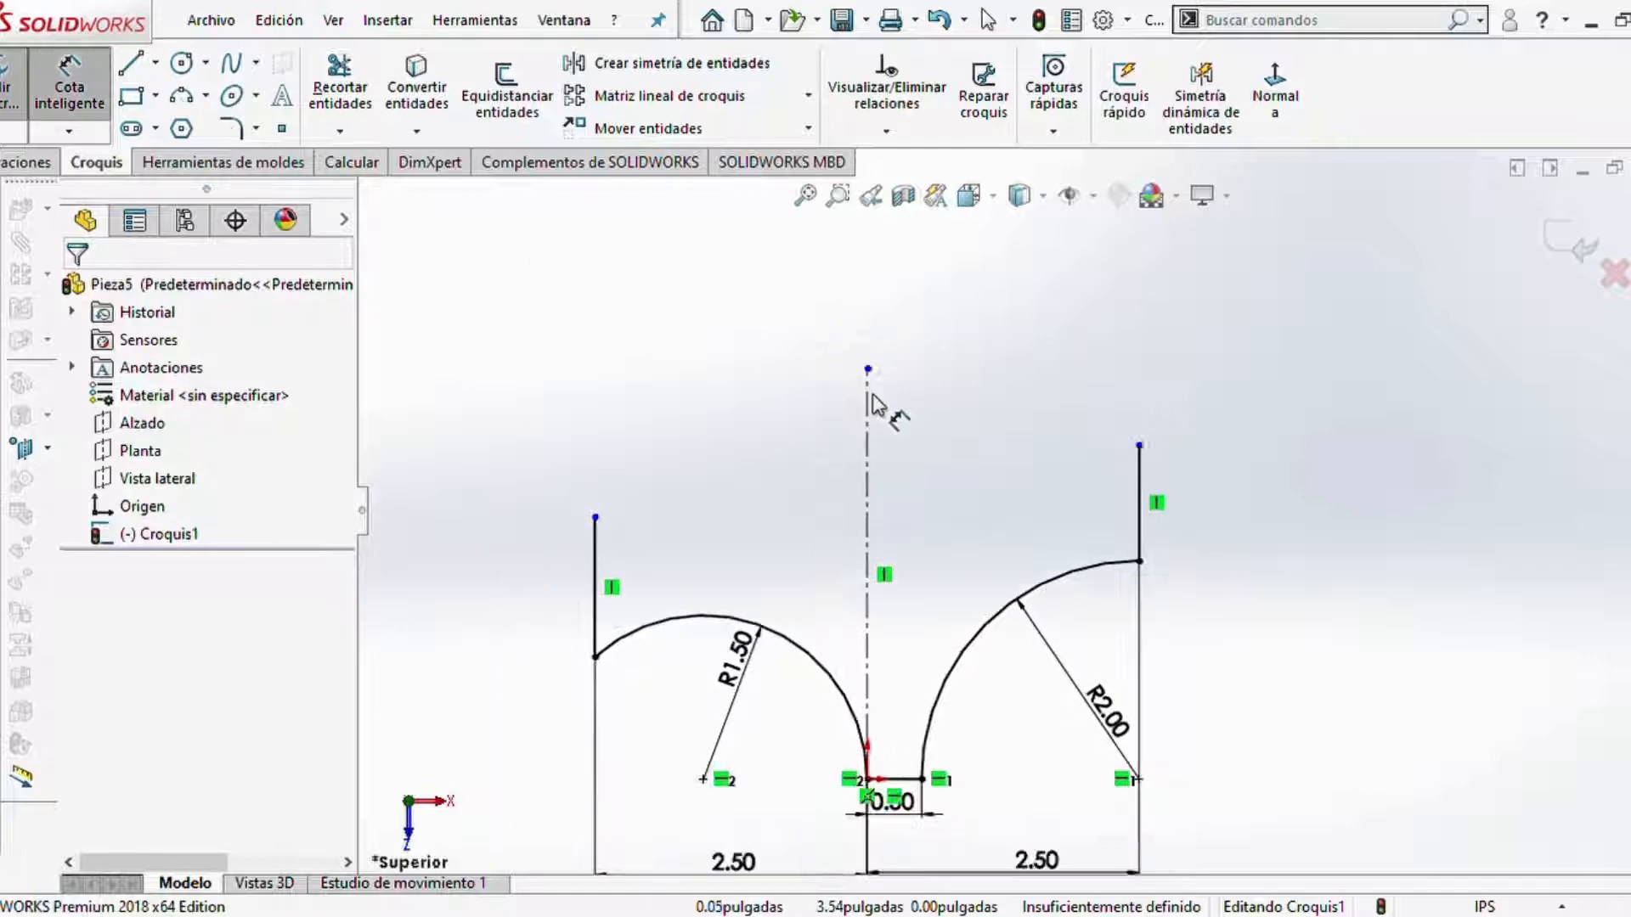
click(868, 473)
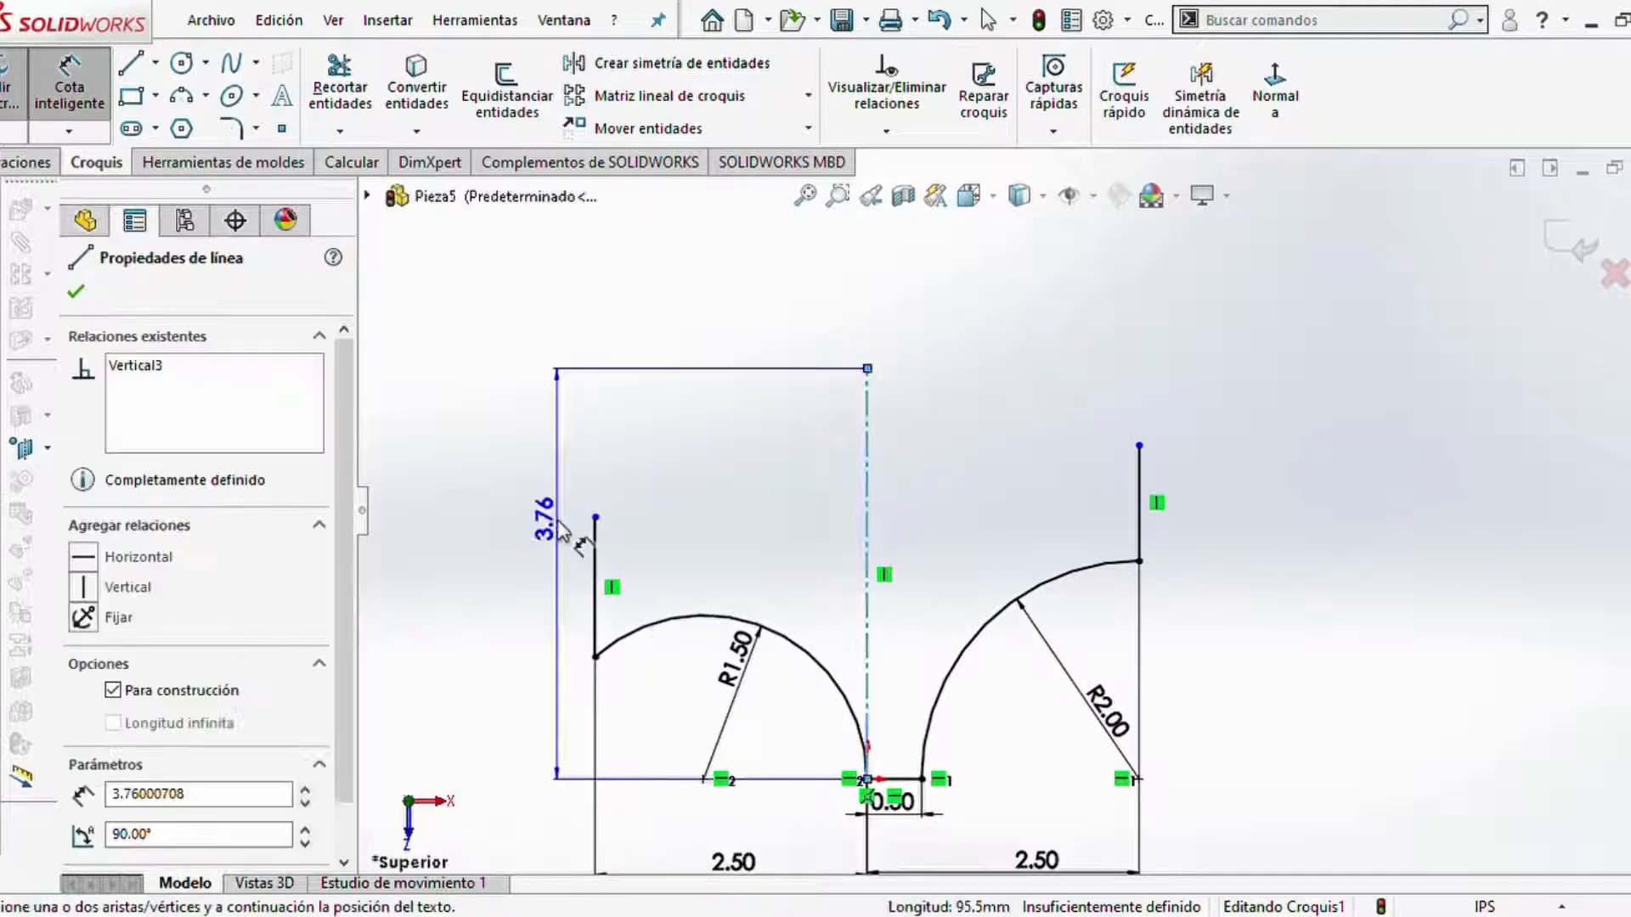
click(489, 533)
text(3.00pulgadas)
key(Return)
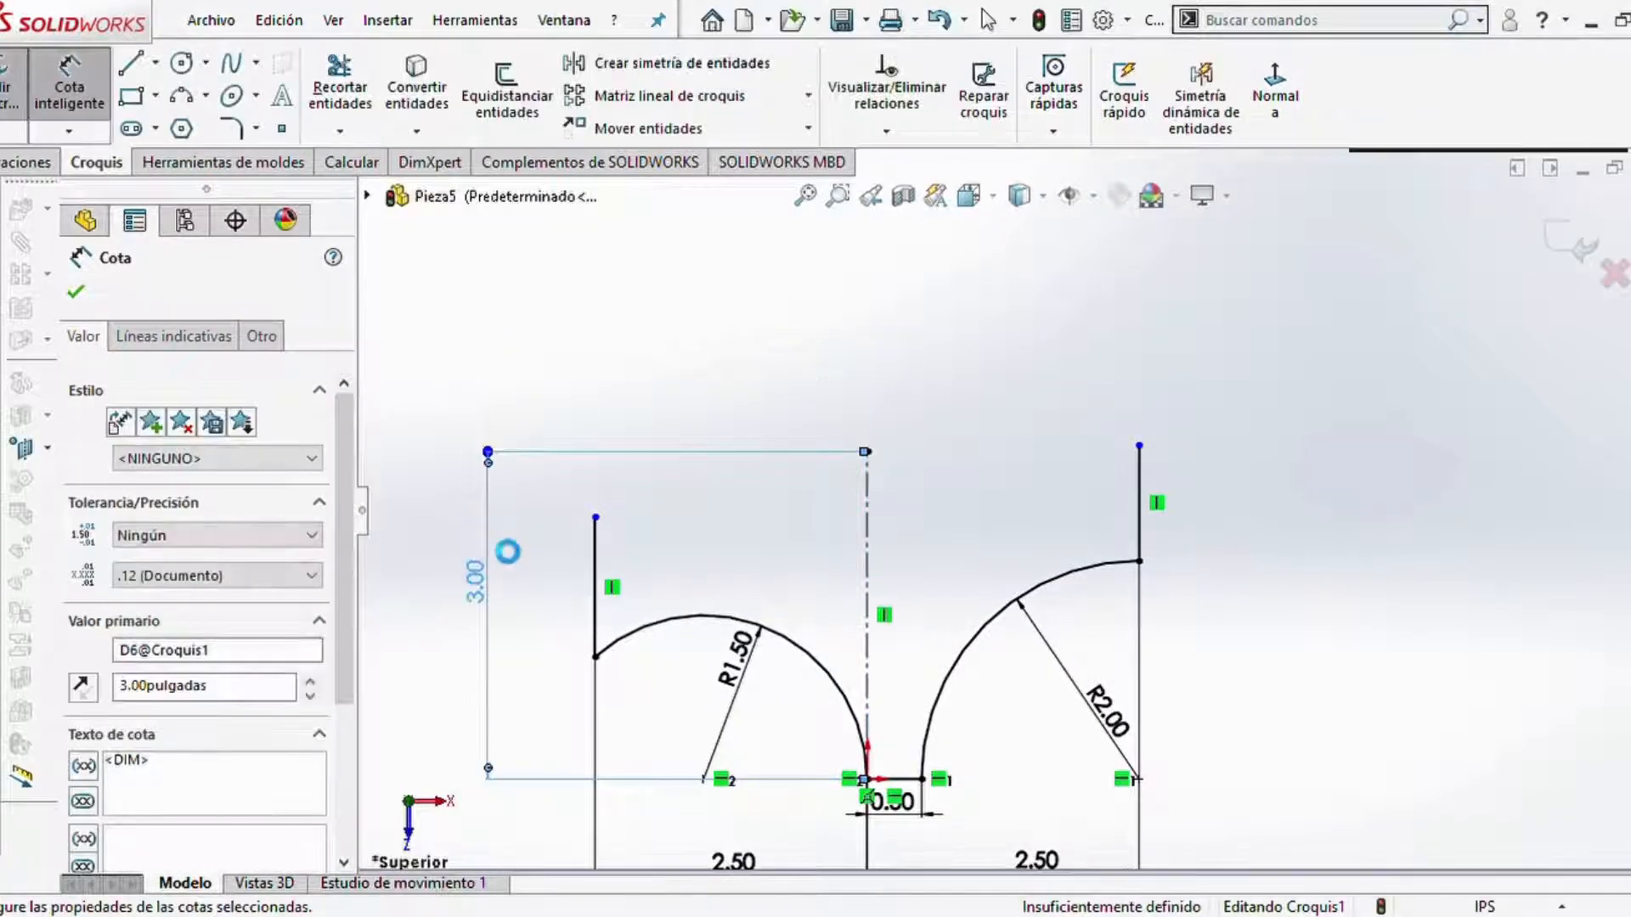
drag(475, 584, 428, 584)
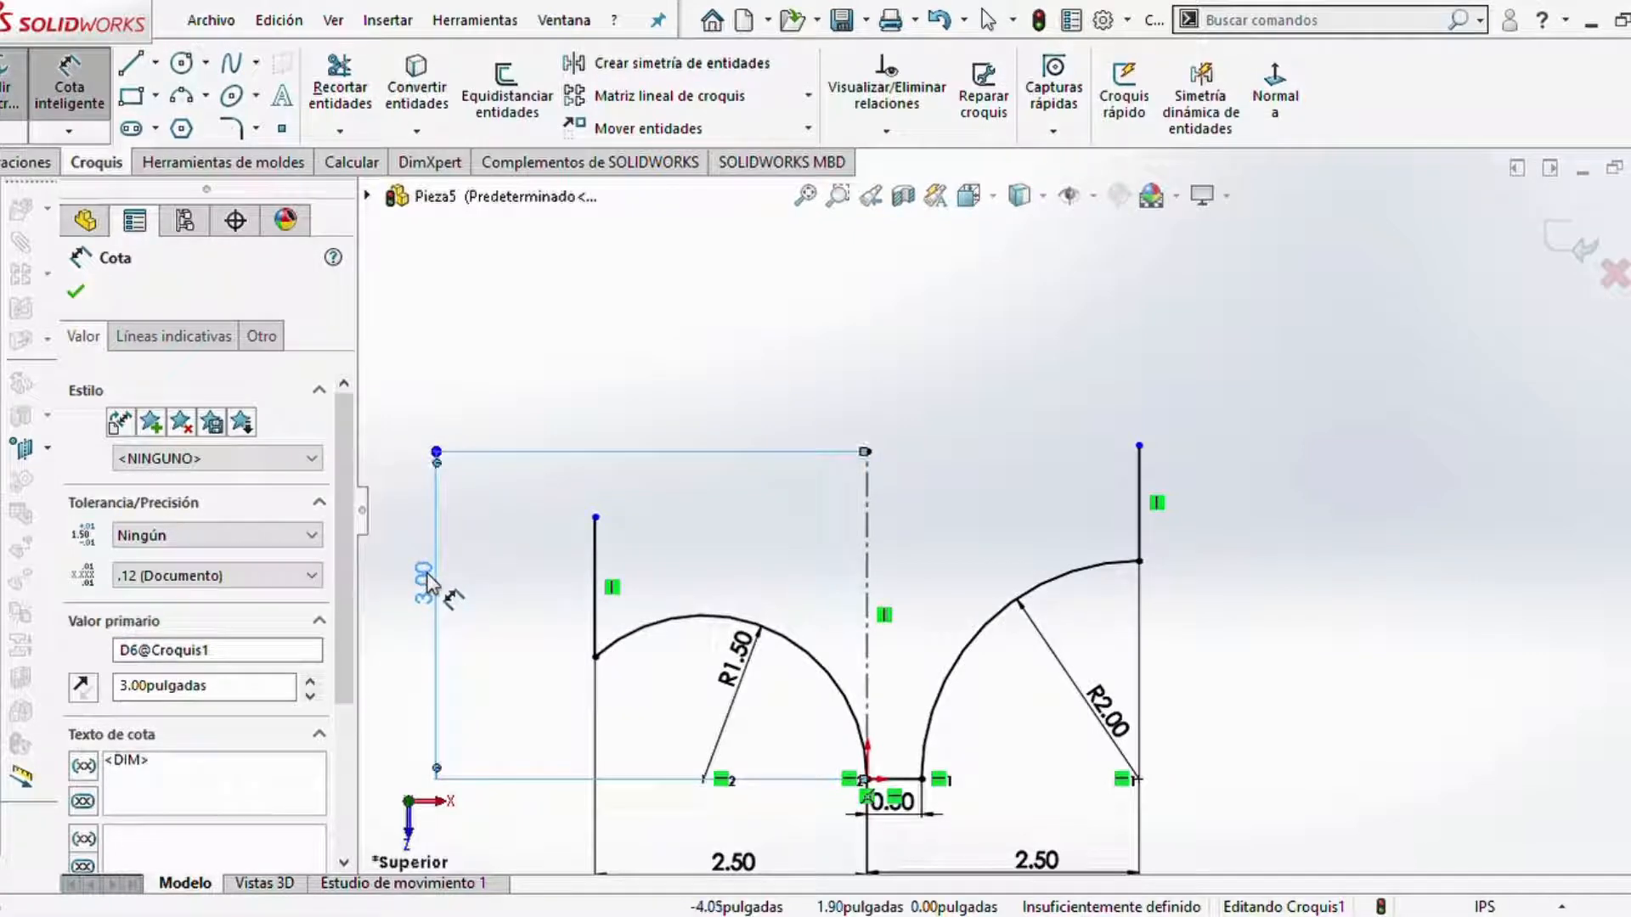
key(Escape)
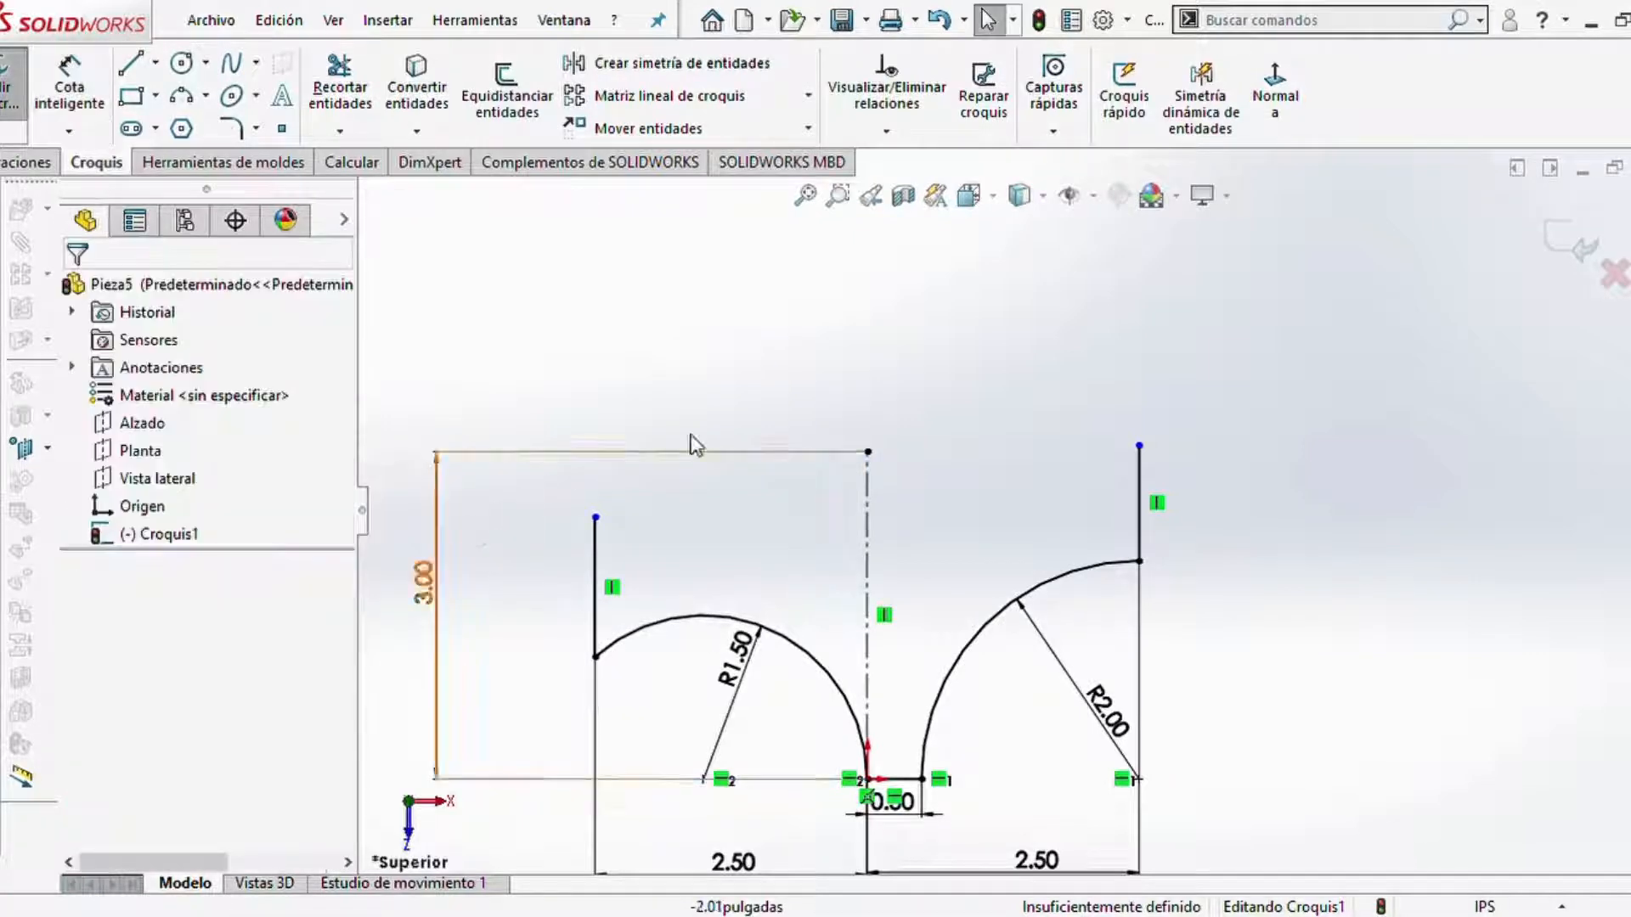
- Close the profile with a three-point arc bulging upward between the upper ends of the two outer vertical lines
click(182, 99)
click(595, 517)
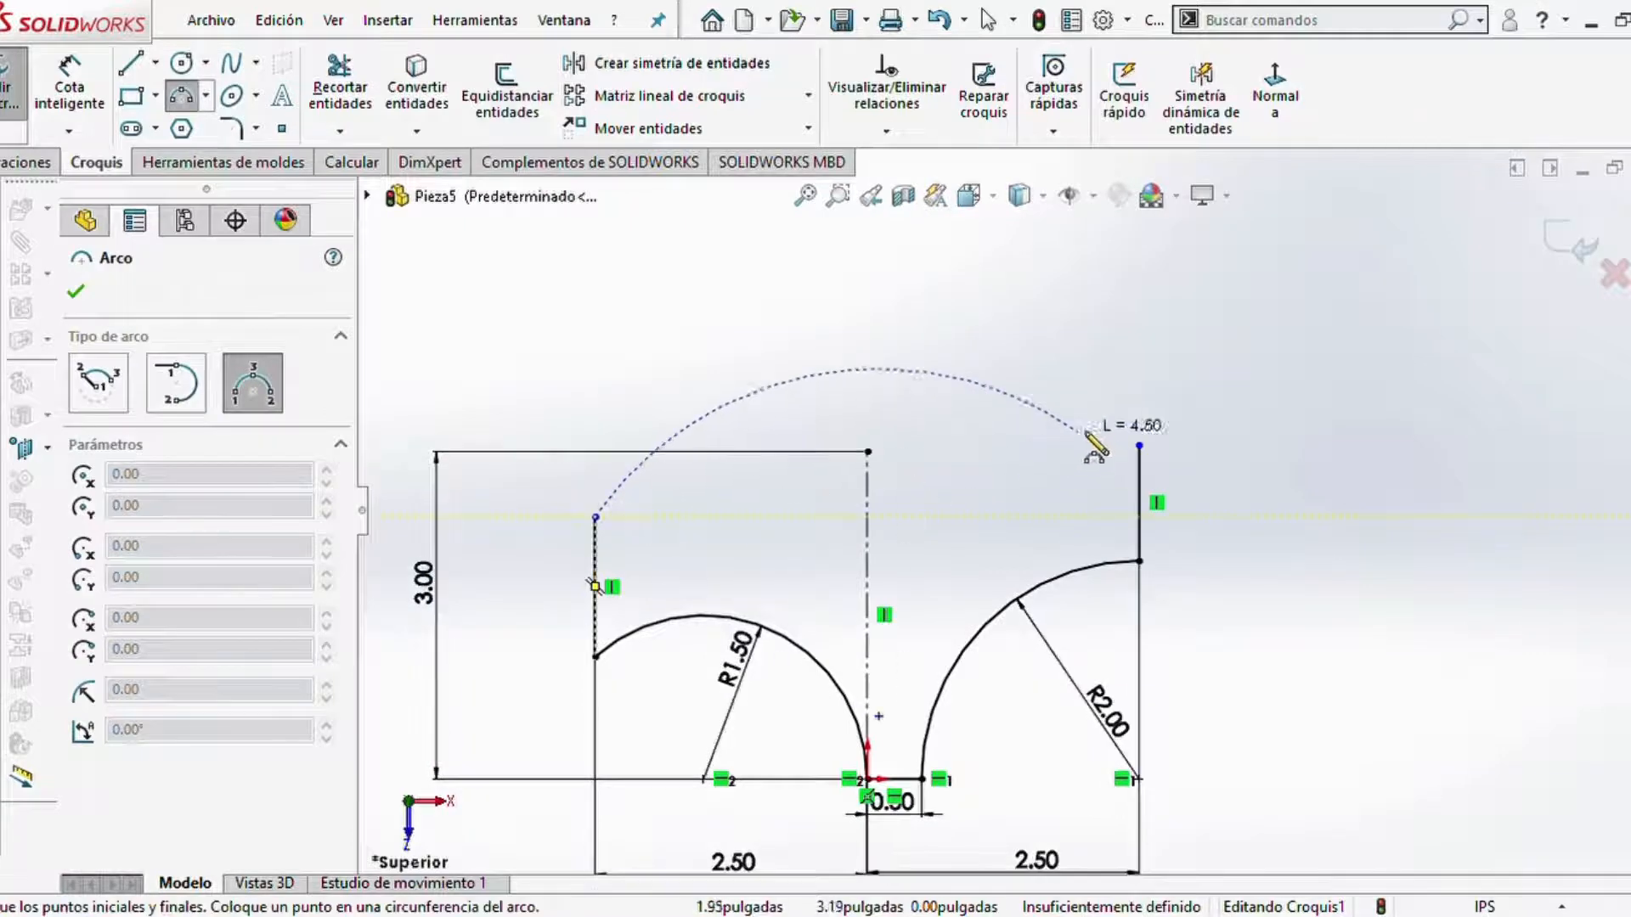
click(1139, 445)
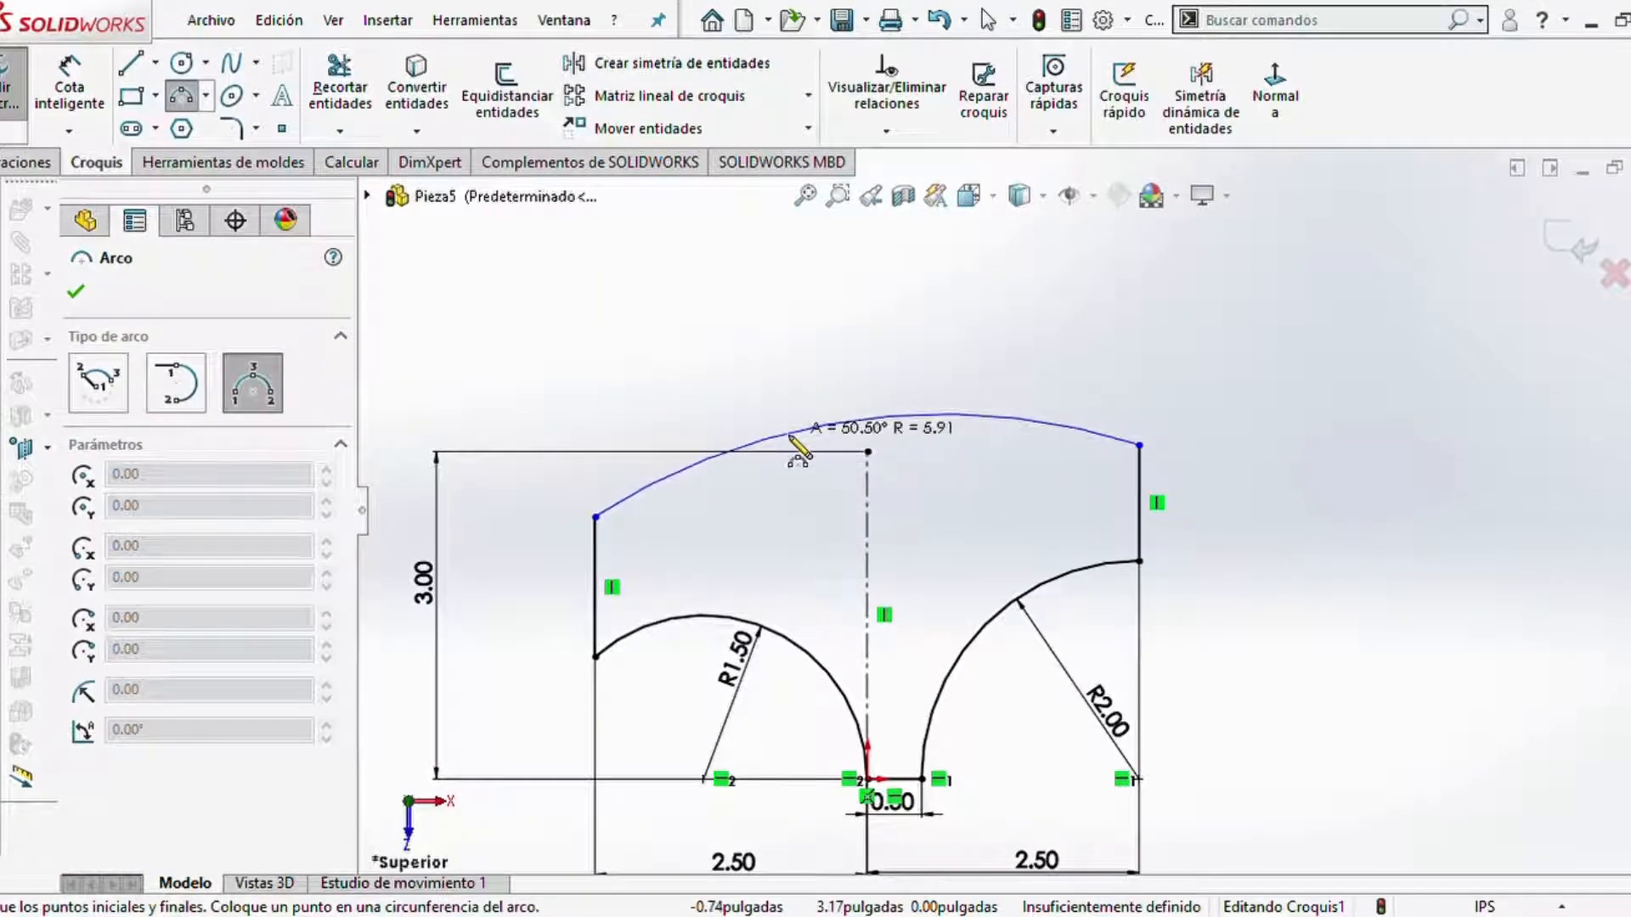
click(748, 459)
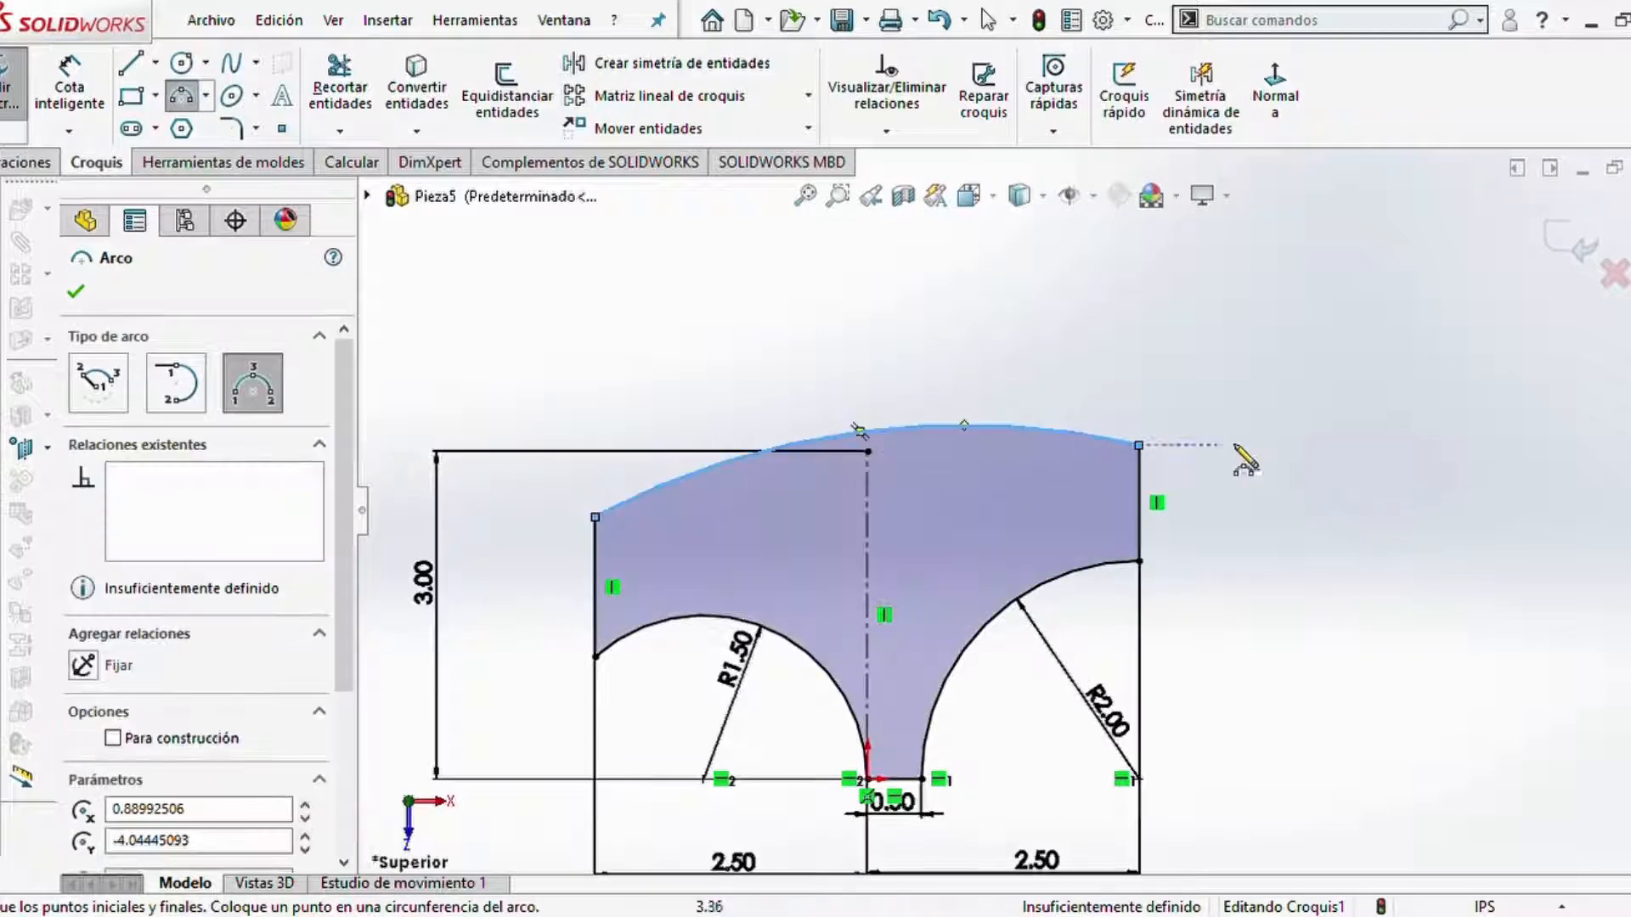
key(Escape)
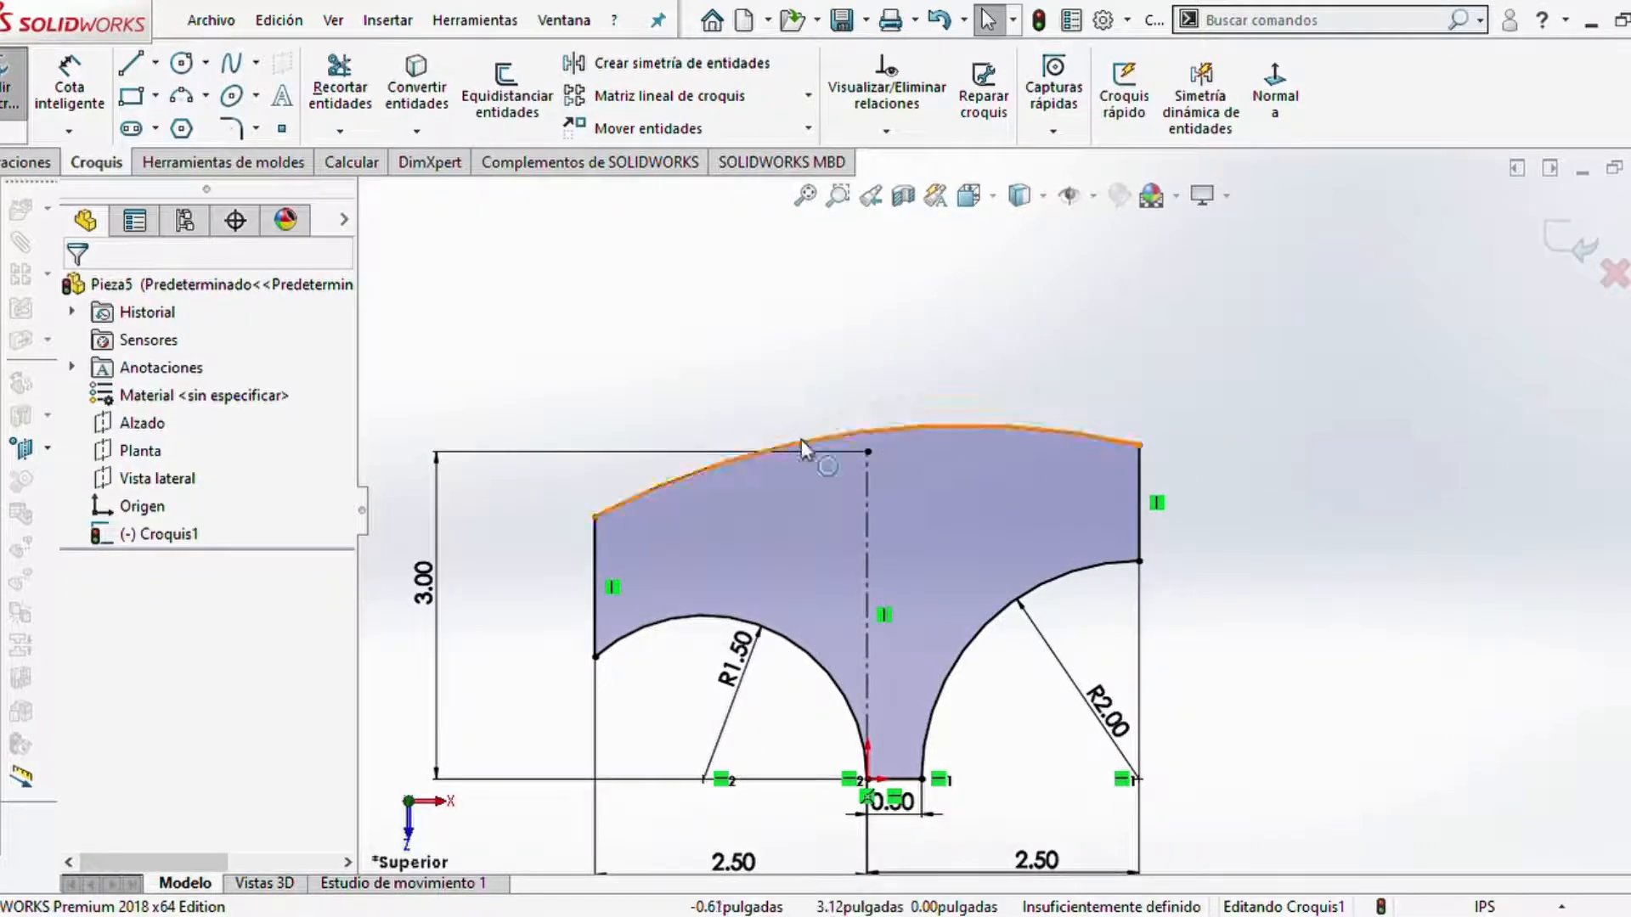
- Add a horizontal relation between the two end points of the upper arc
click(596, 518)
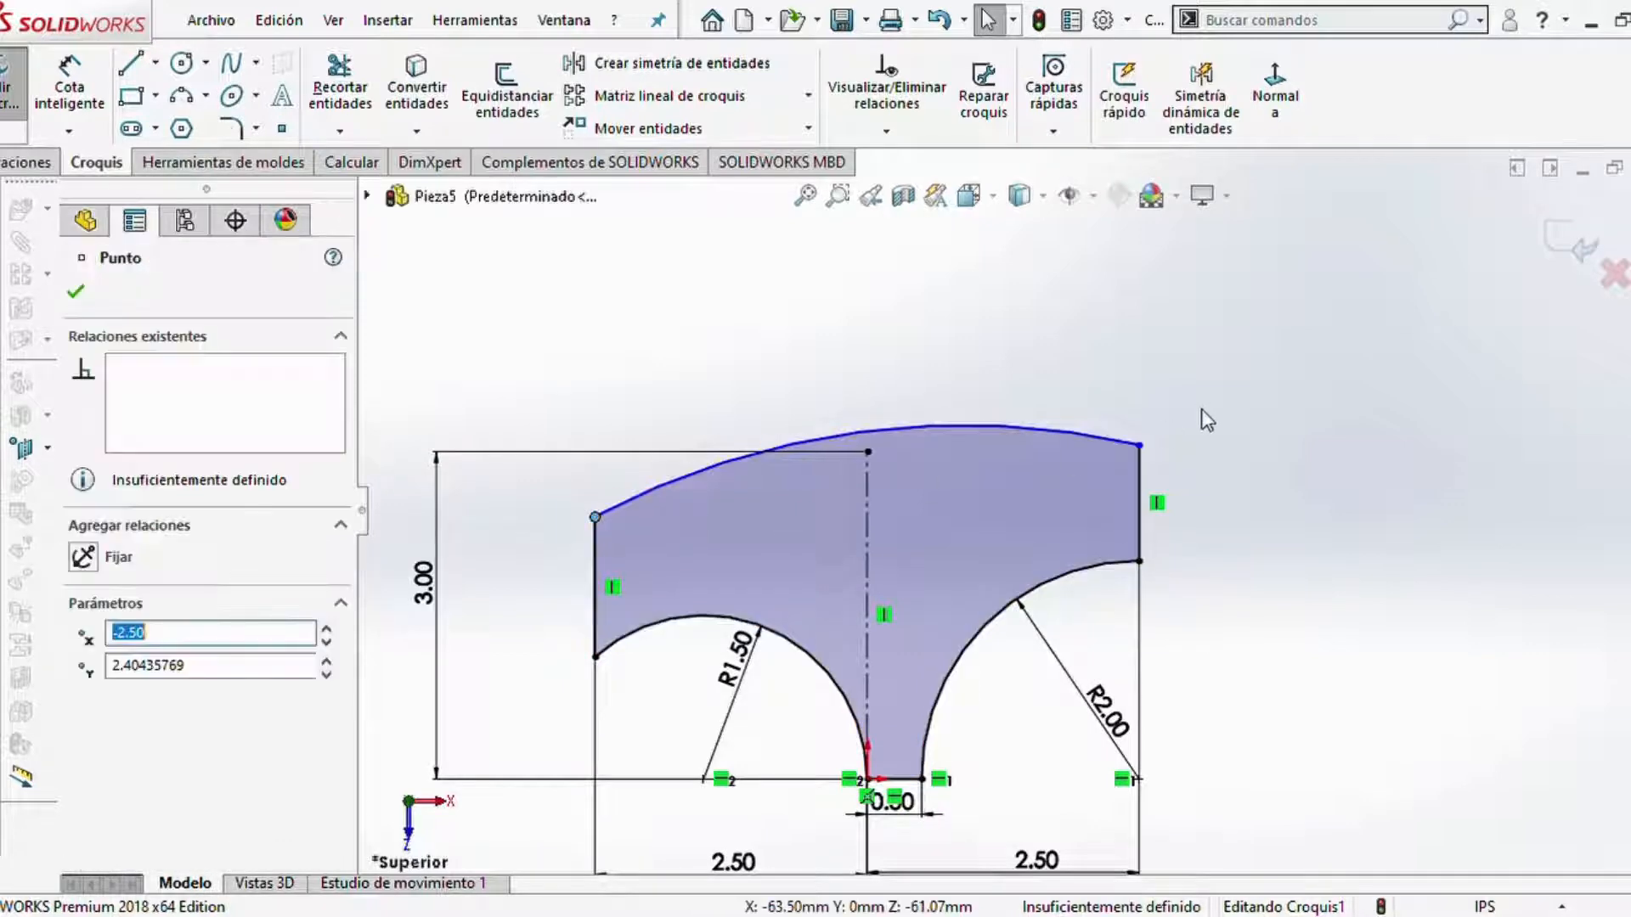
ctrl+click(1139, 445)
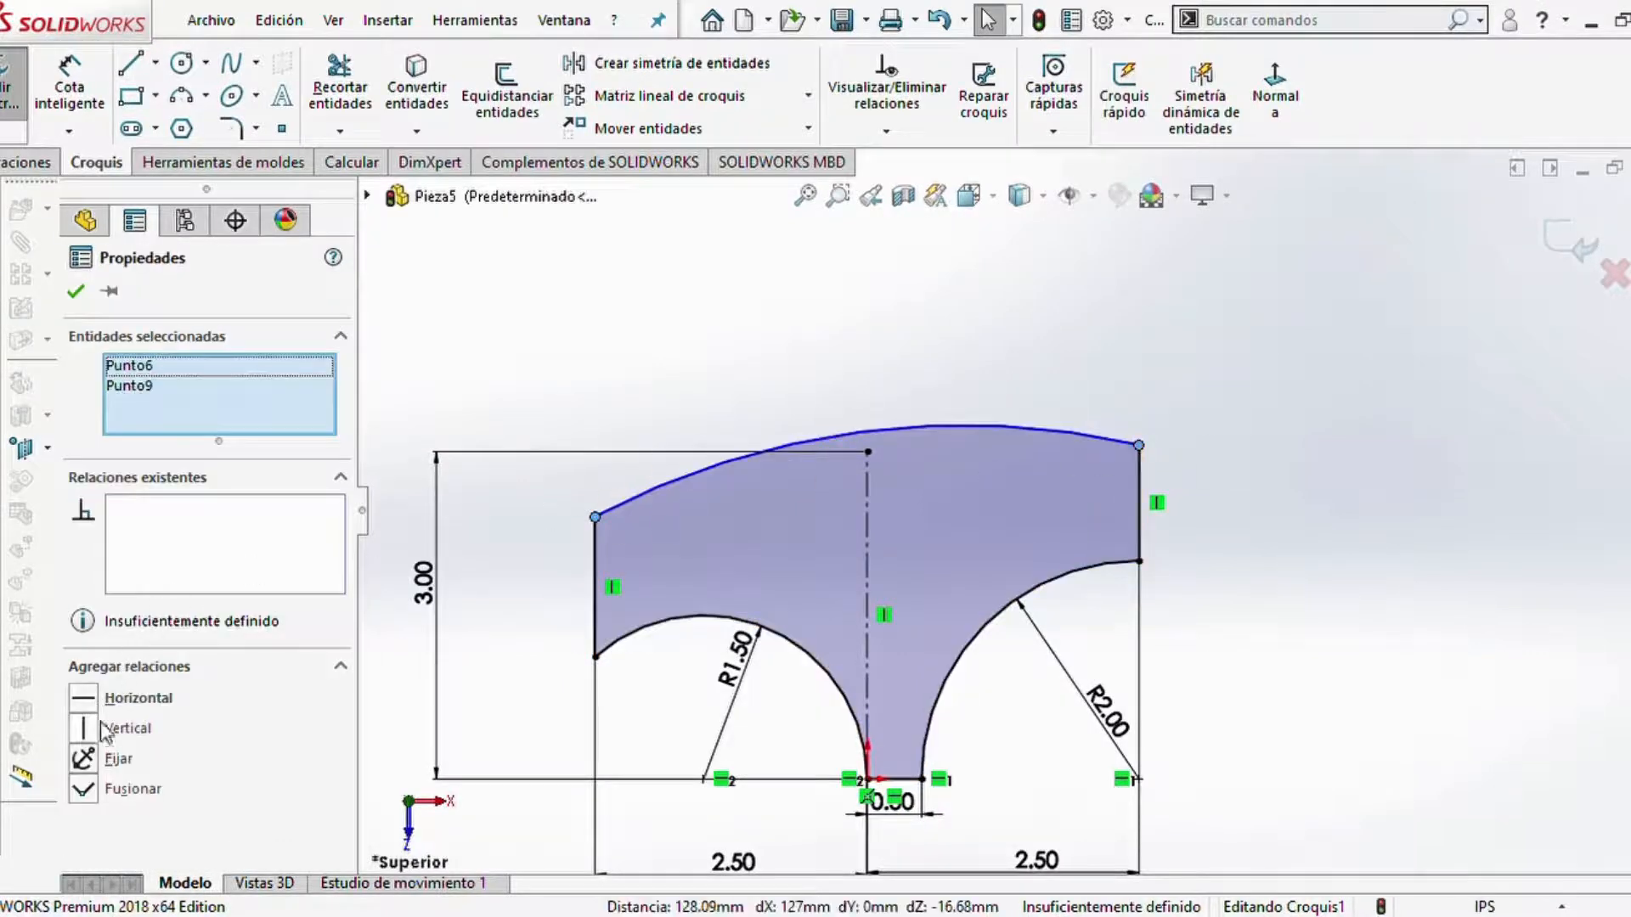
click(83, 698)
click(981, 380)
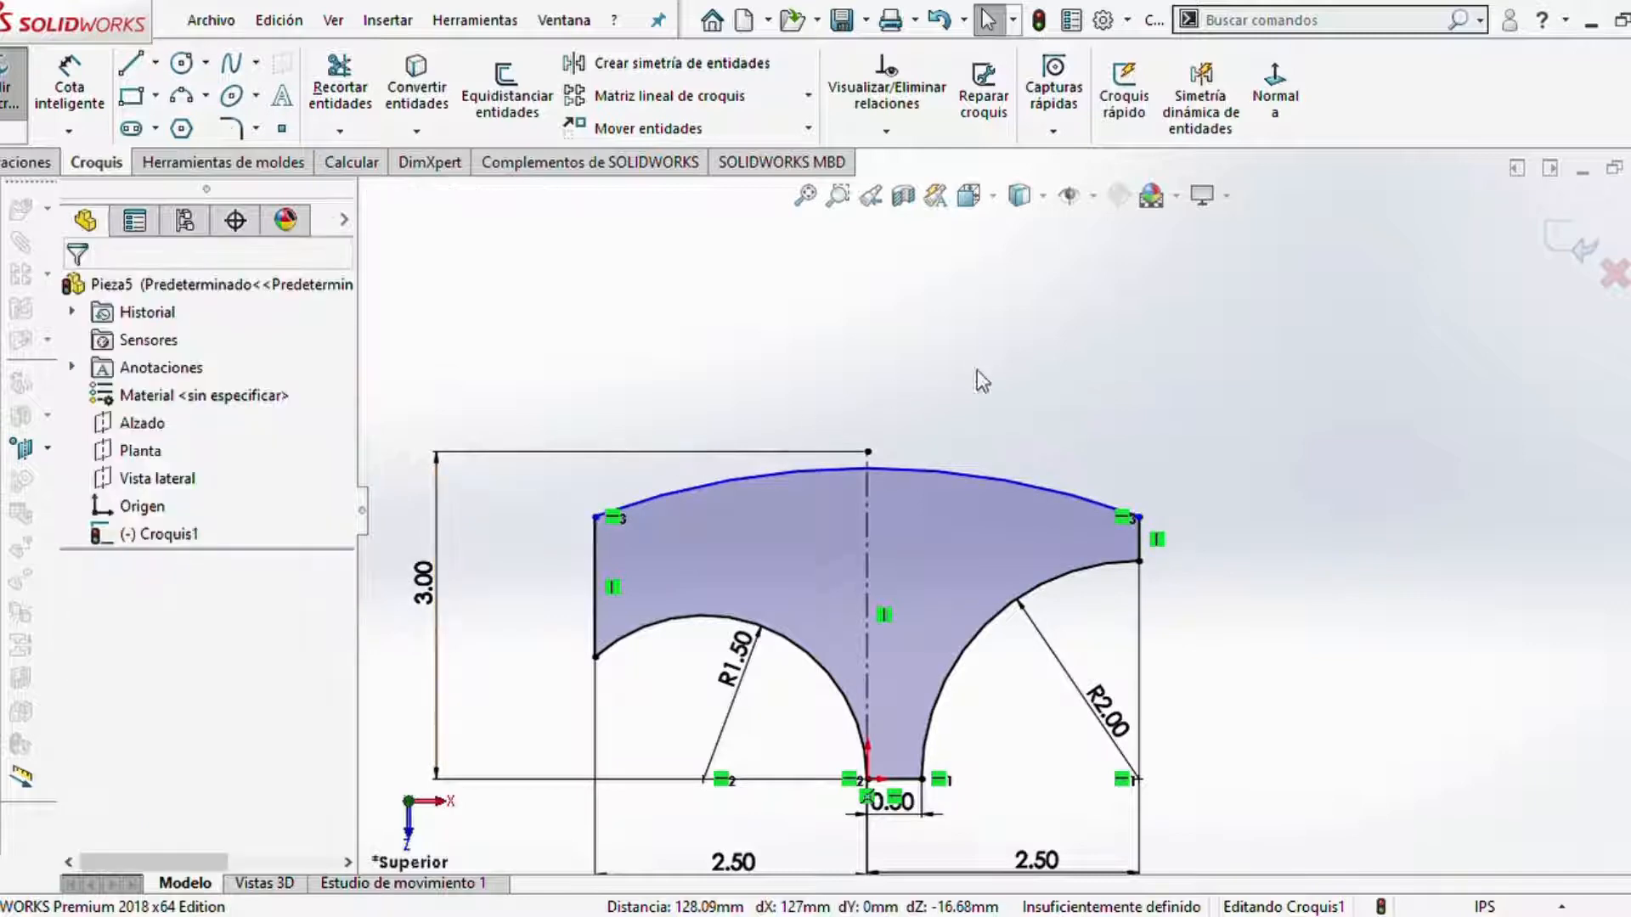
- Make the upper arc coincident with the top end point of the vertical construction line
click(867, 459)
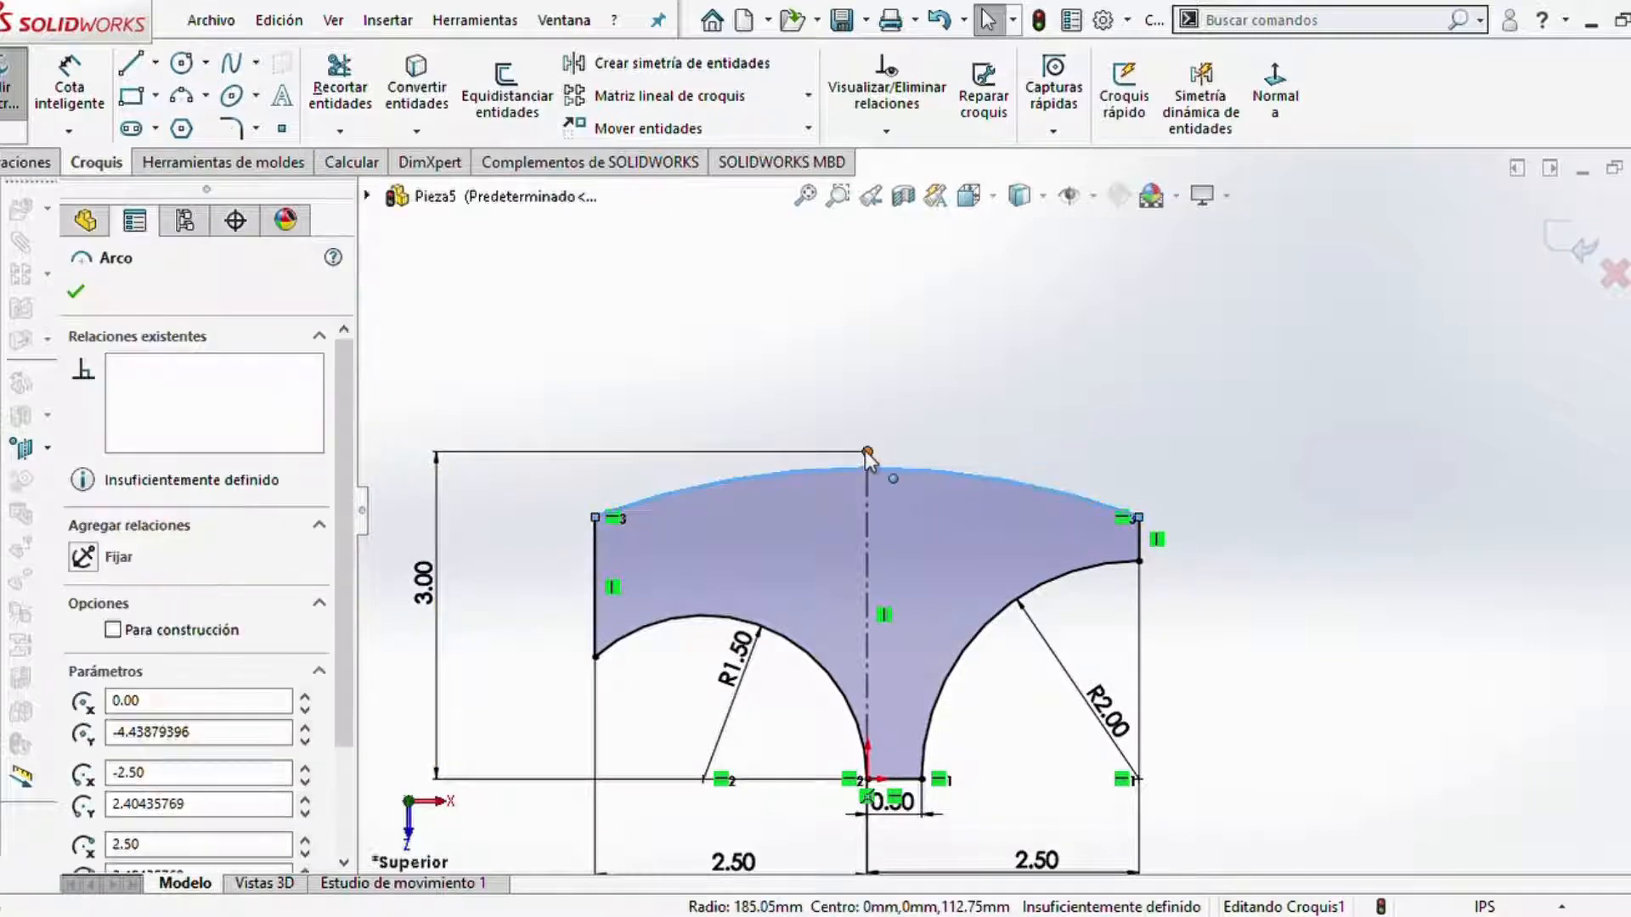
ctrl+click(868, 452)
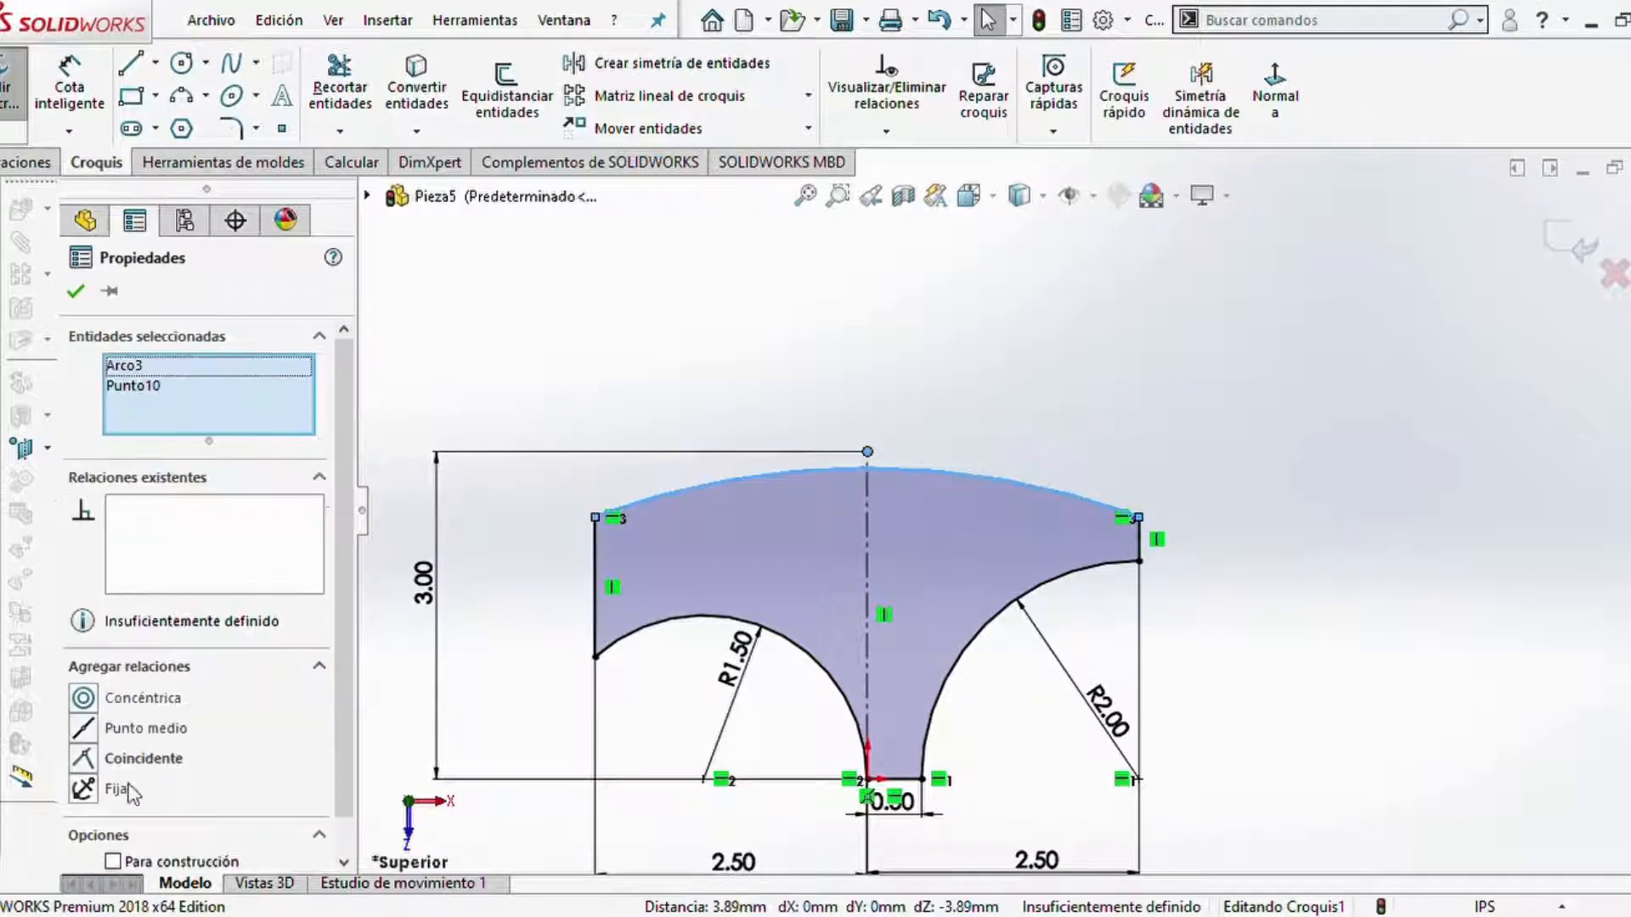
click(84, 759)
click(76, 291)
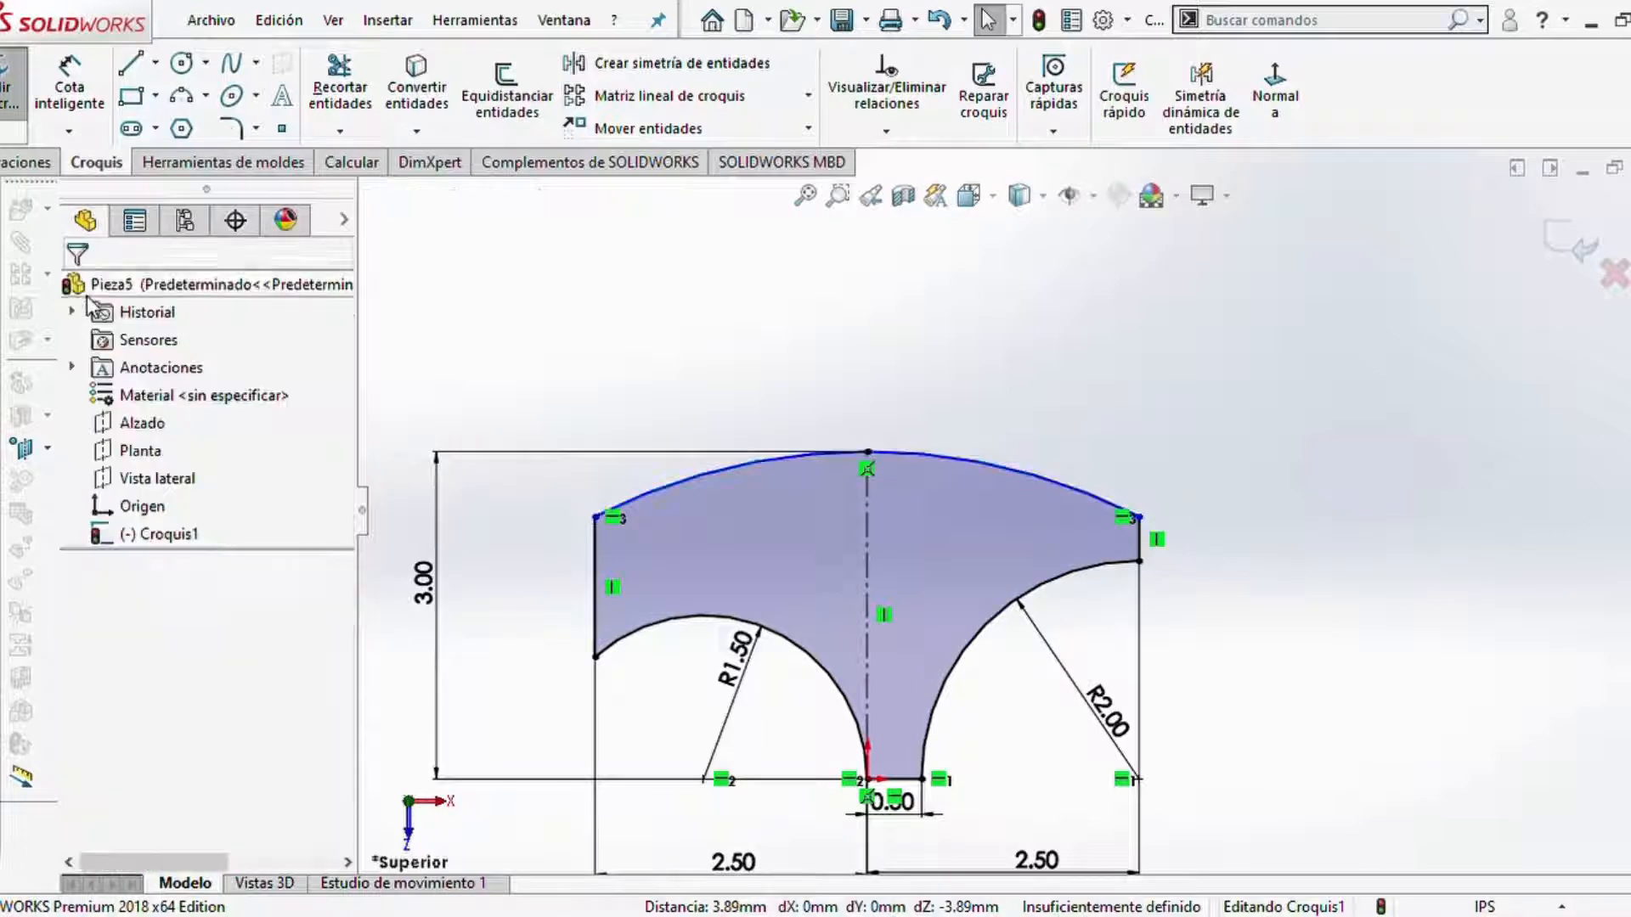
- Dimension the upper arc with a 6.00 in radius, placing the dimension above the profile
click(58, 105)
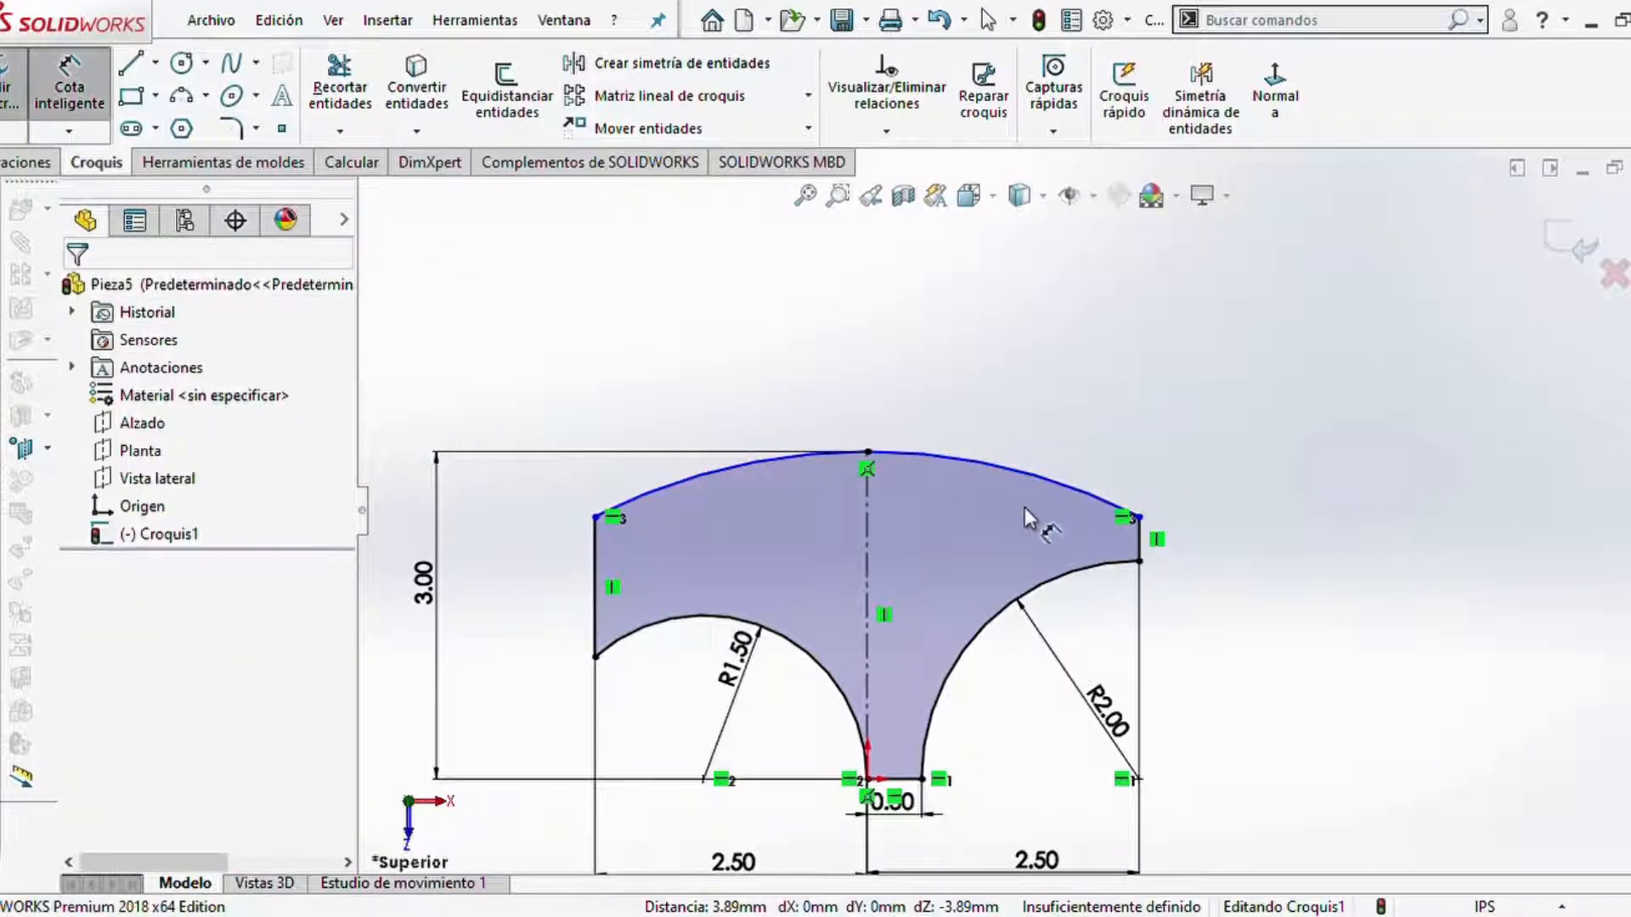
click(1036, 485)
click(1031, 378)
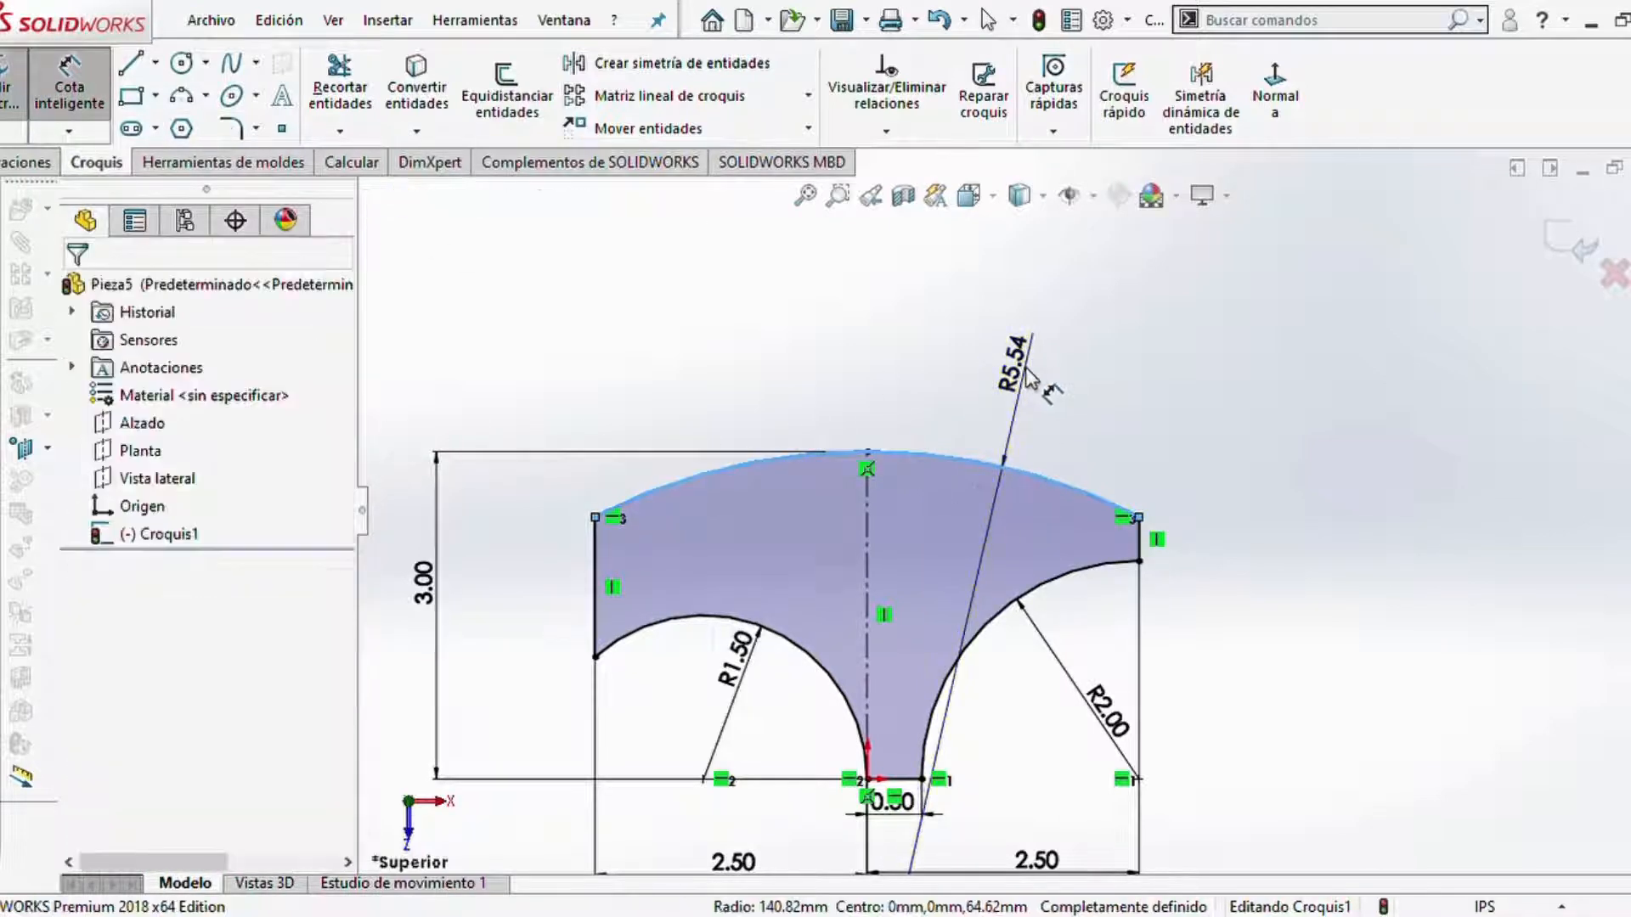
text(6)
key(Return)
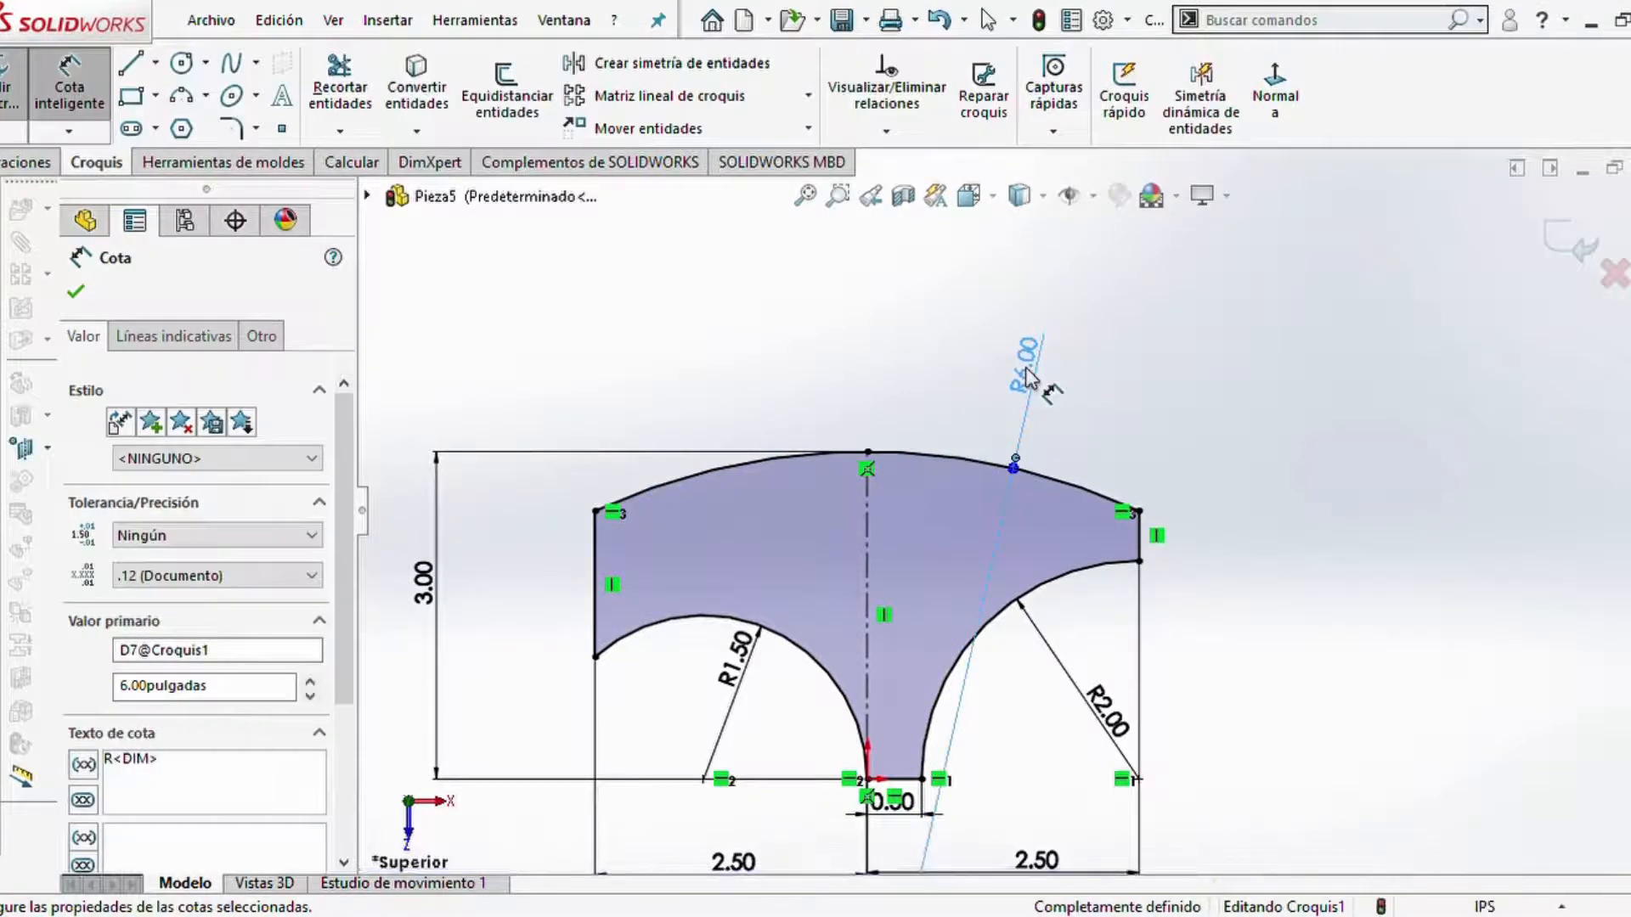
scroll(1194, 439, up, 1)
scroll(1123, 479, down, 1)
scroll(817, 594, up, 1)
scroll(817, 594, down, 1)
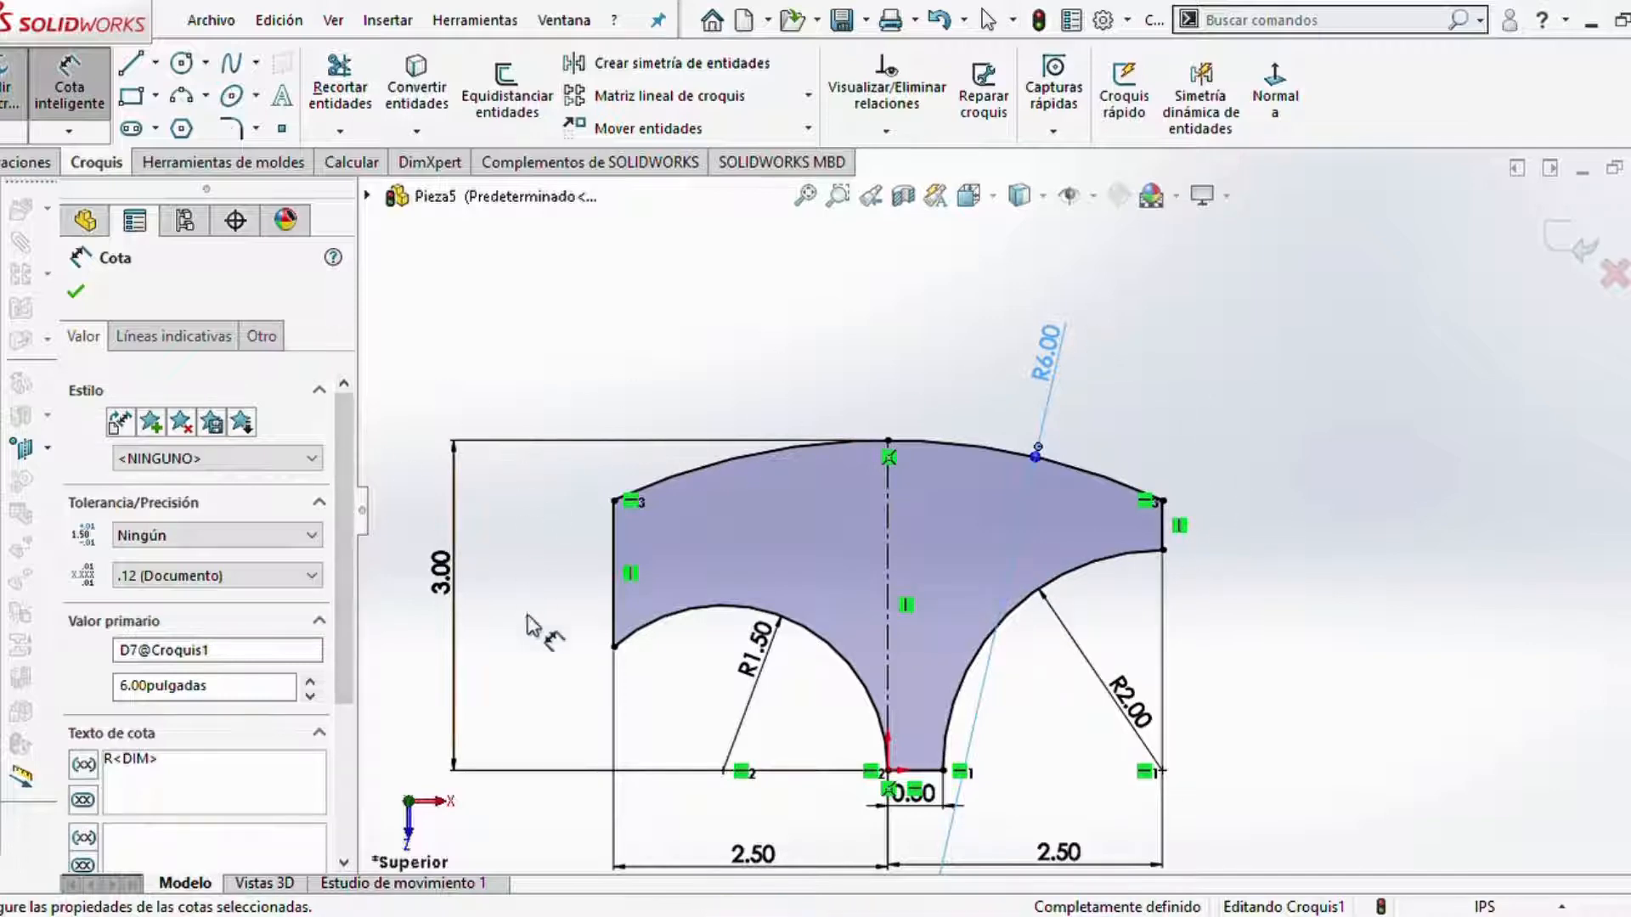
click(75, 291)
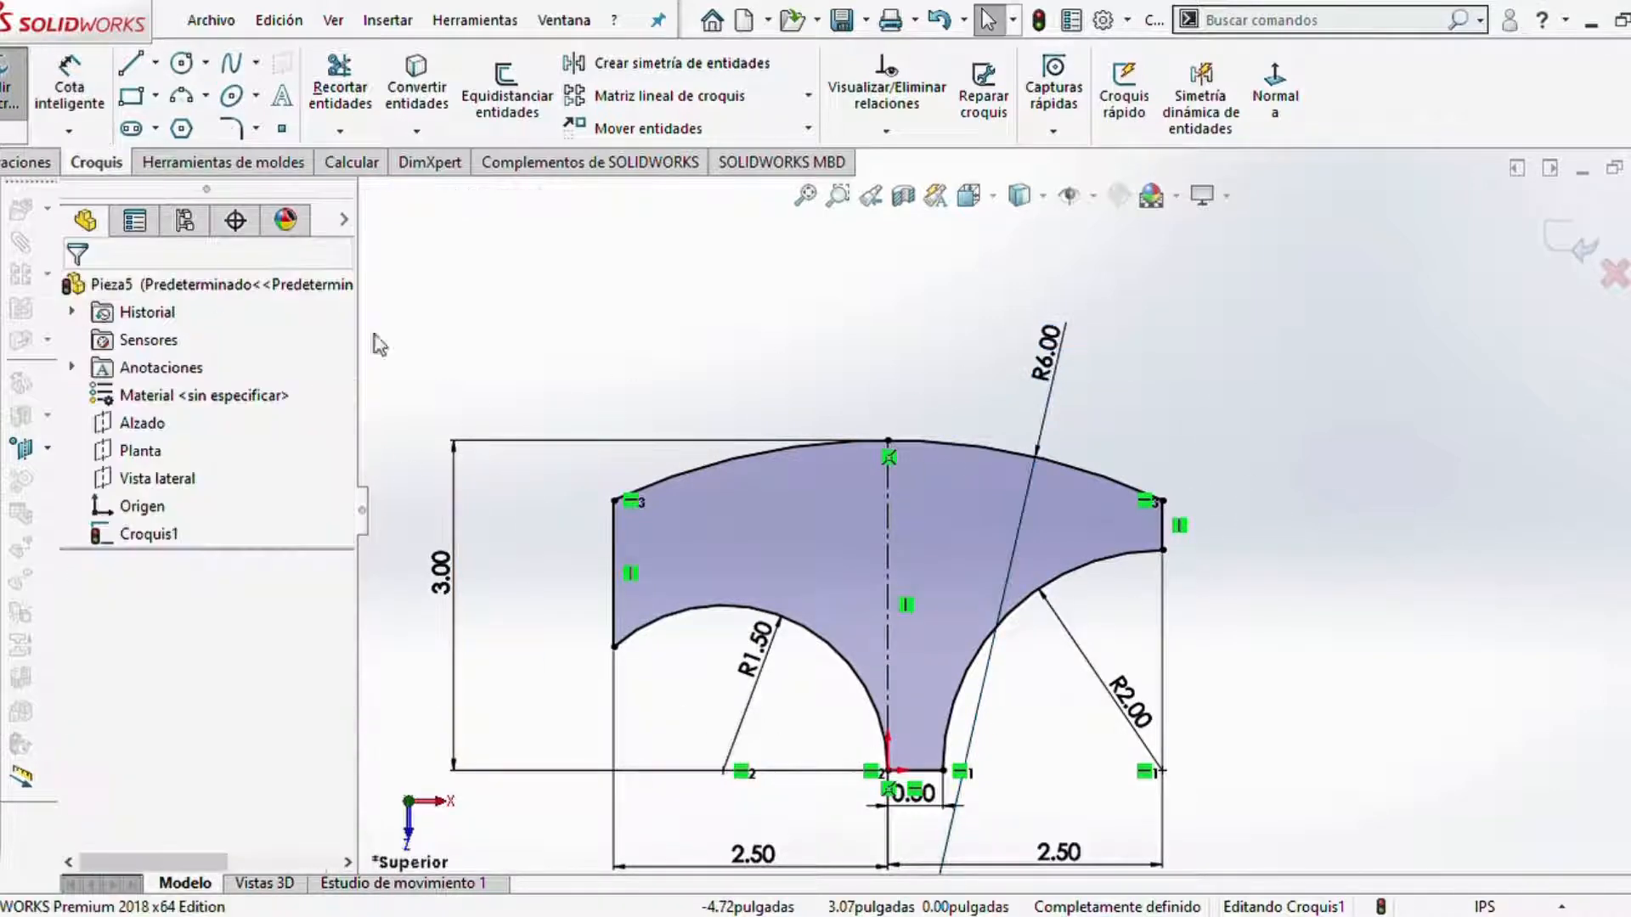
- Sketch a circle about 0.54 in in diameter inside the profile, directly above the centre of the 1.50 in radius arc
scroll(905, 372, up, 2)
scroll(935, 604, down, 2)
scroll(941, 604, up, 3)
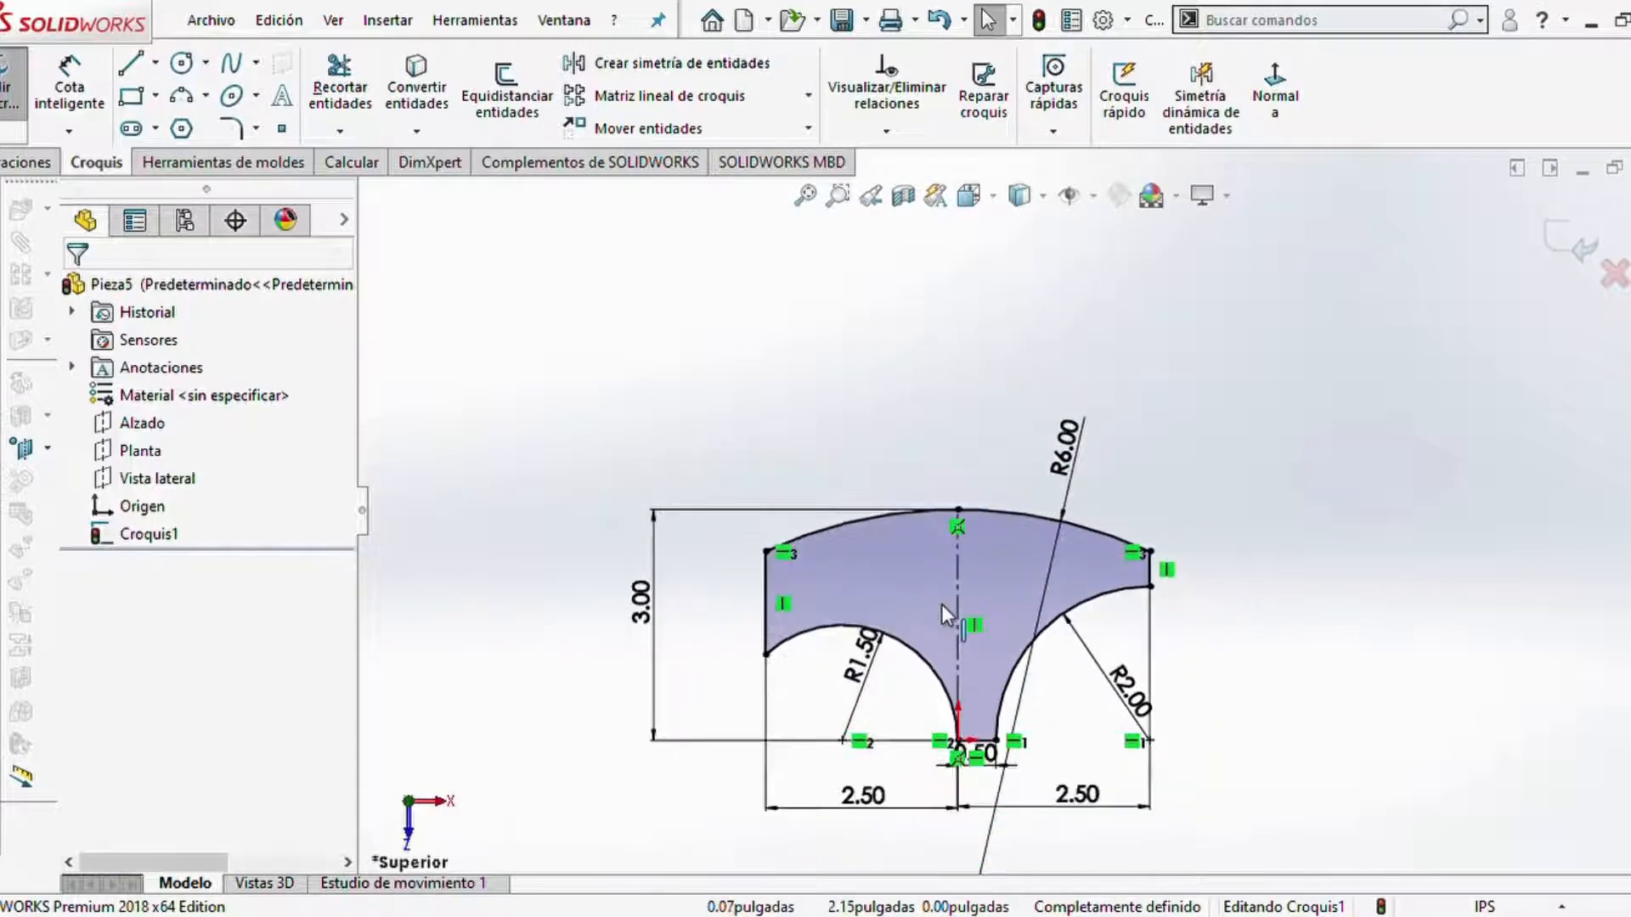
scroll(996, 615, down, 5)
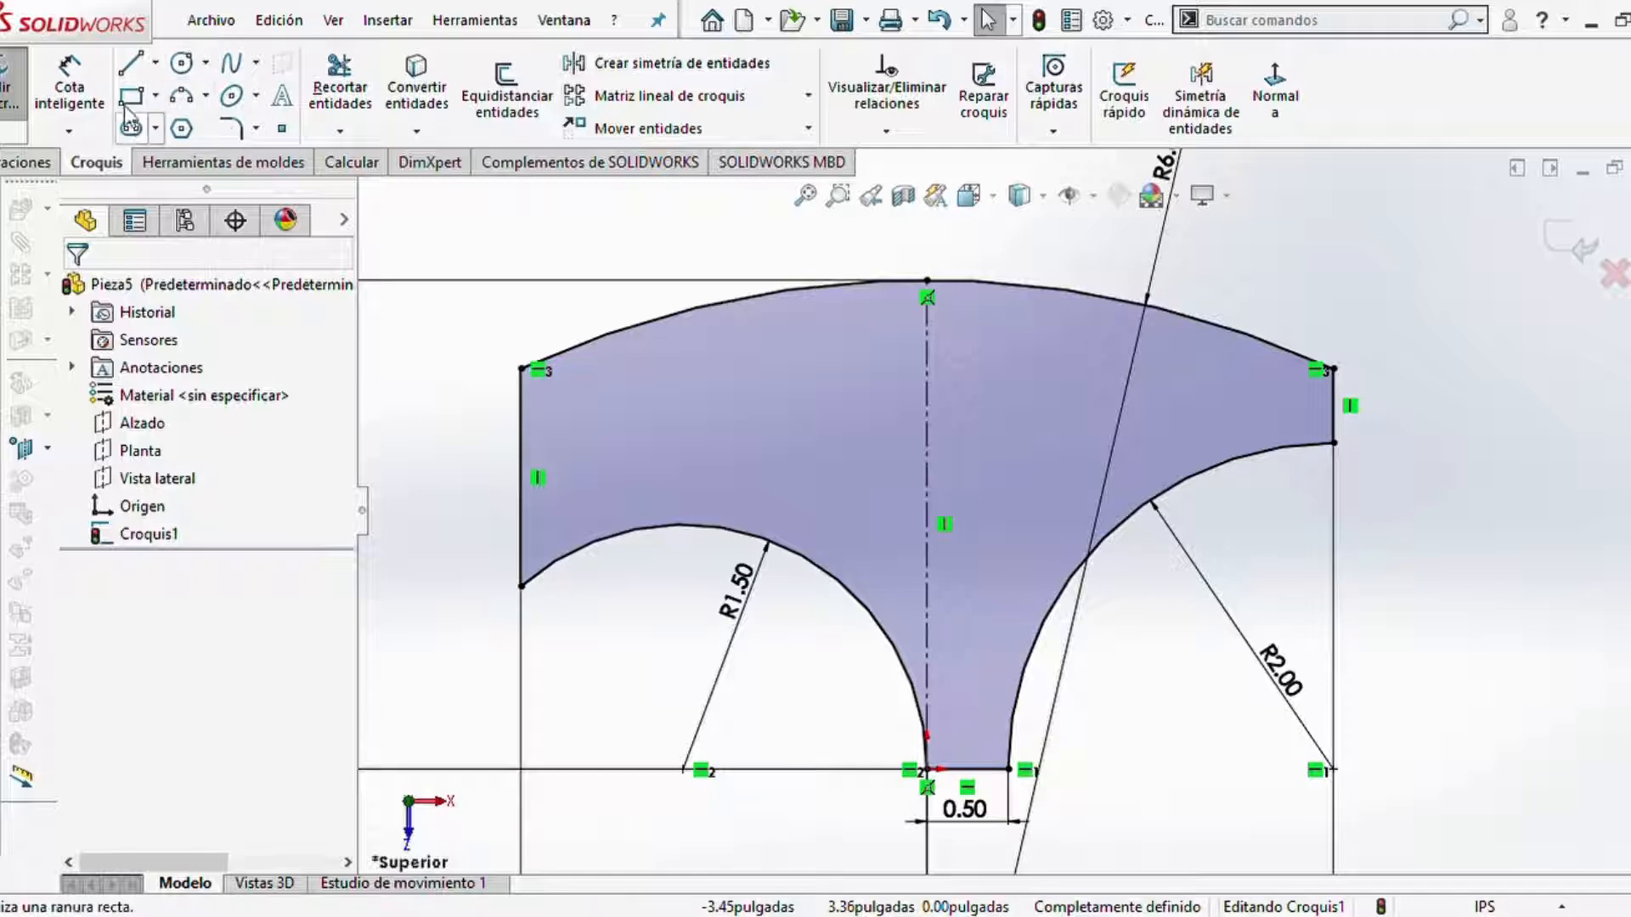
click(181, 62)
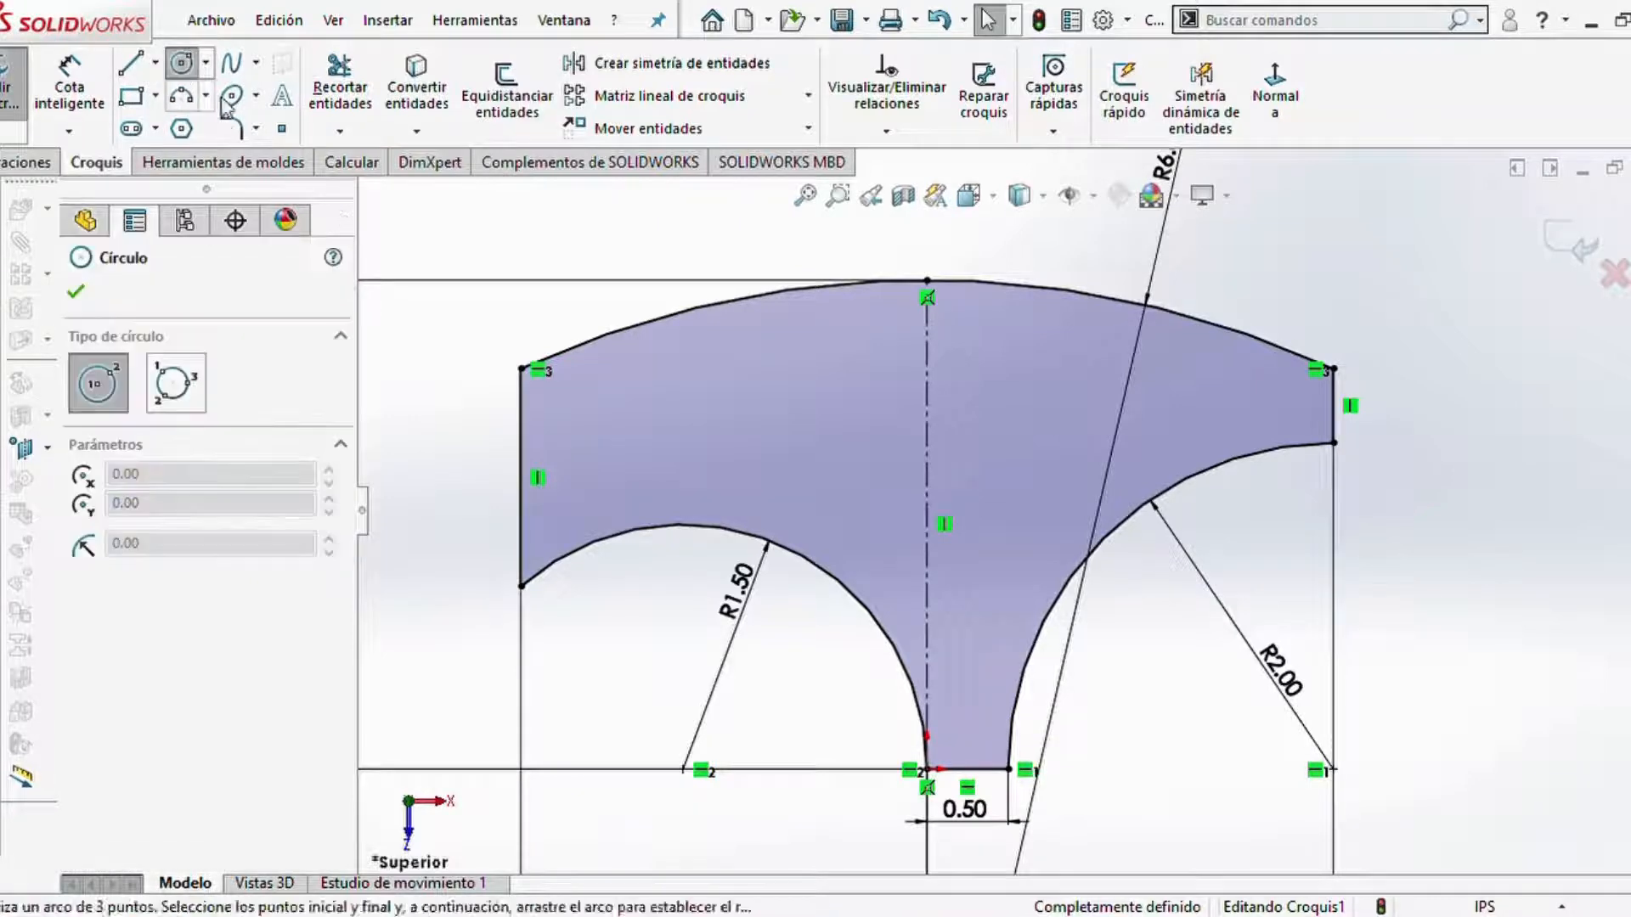
click(683, 444)
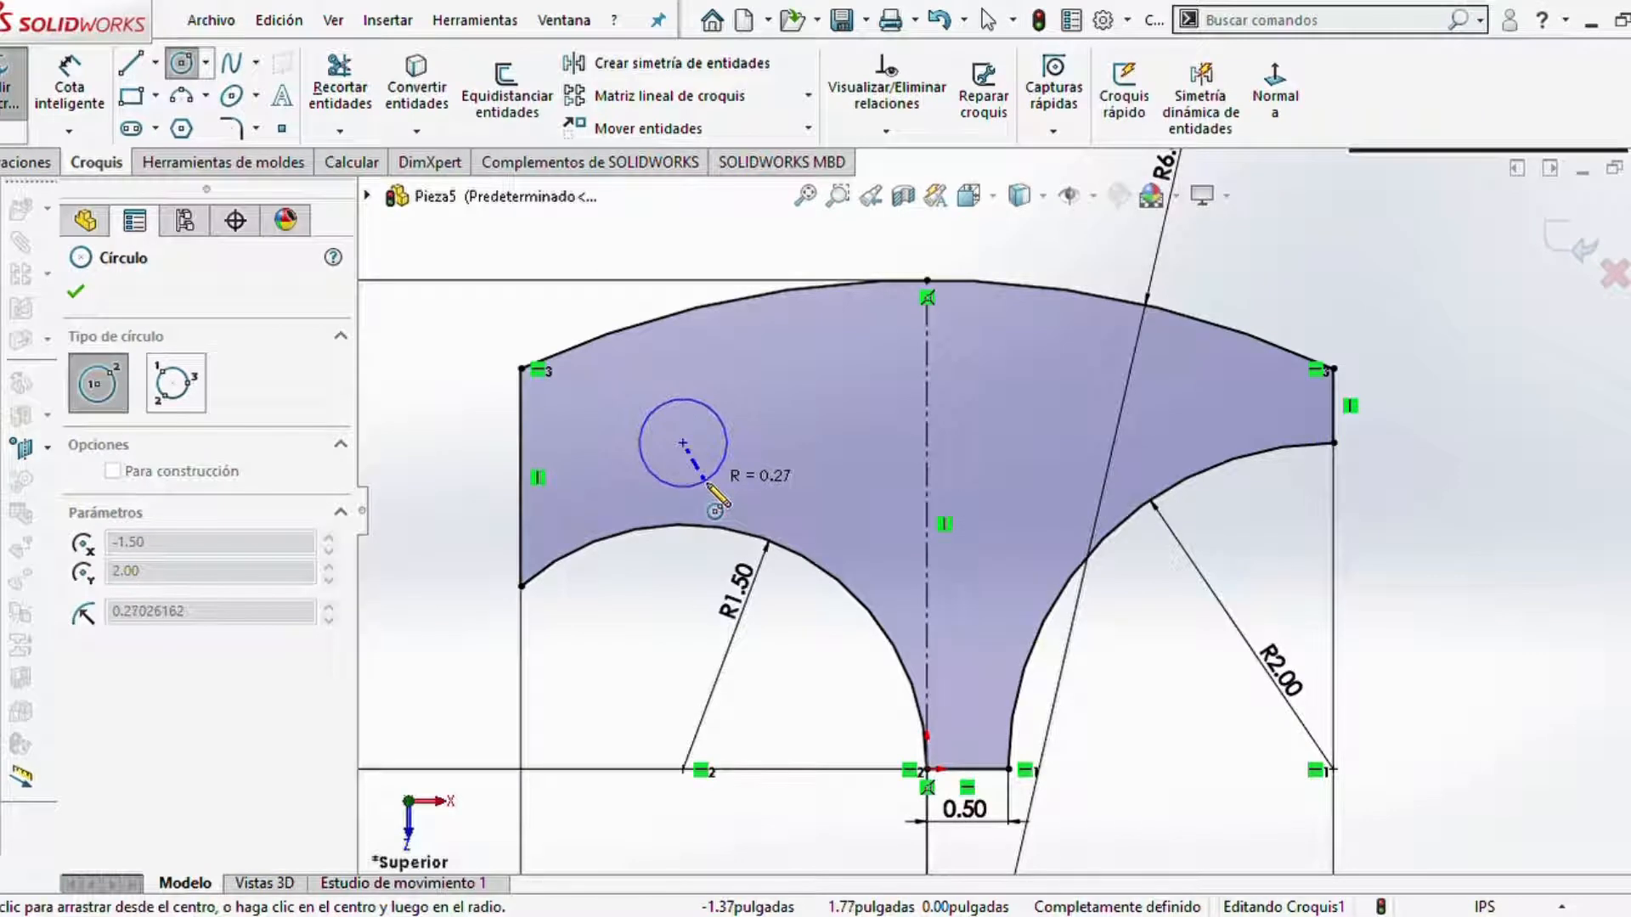
click(707, 484)
- Dimension the circle's diameter as 0.75 in, placing the dimension between the circle and the left vertical line
click(83, 87)
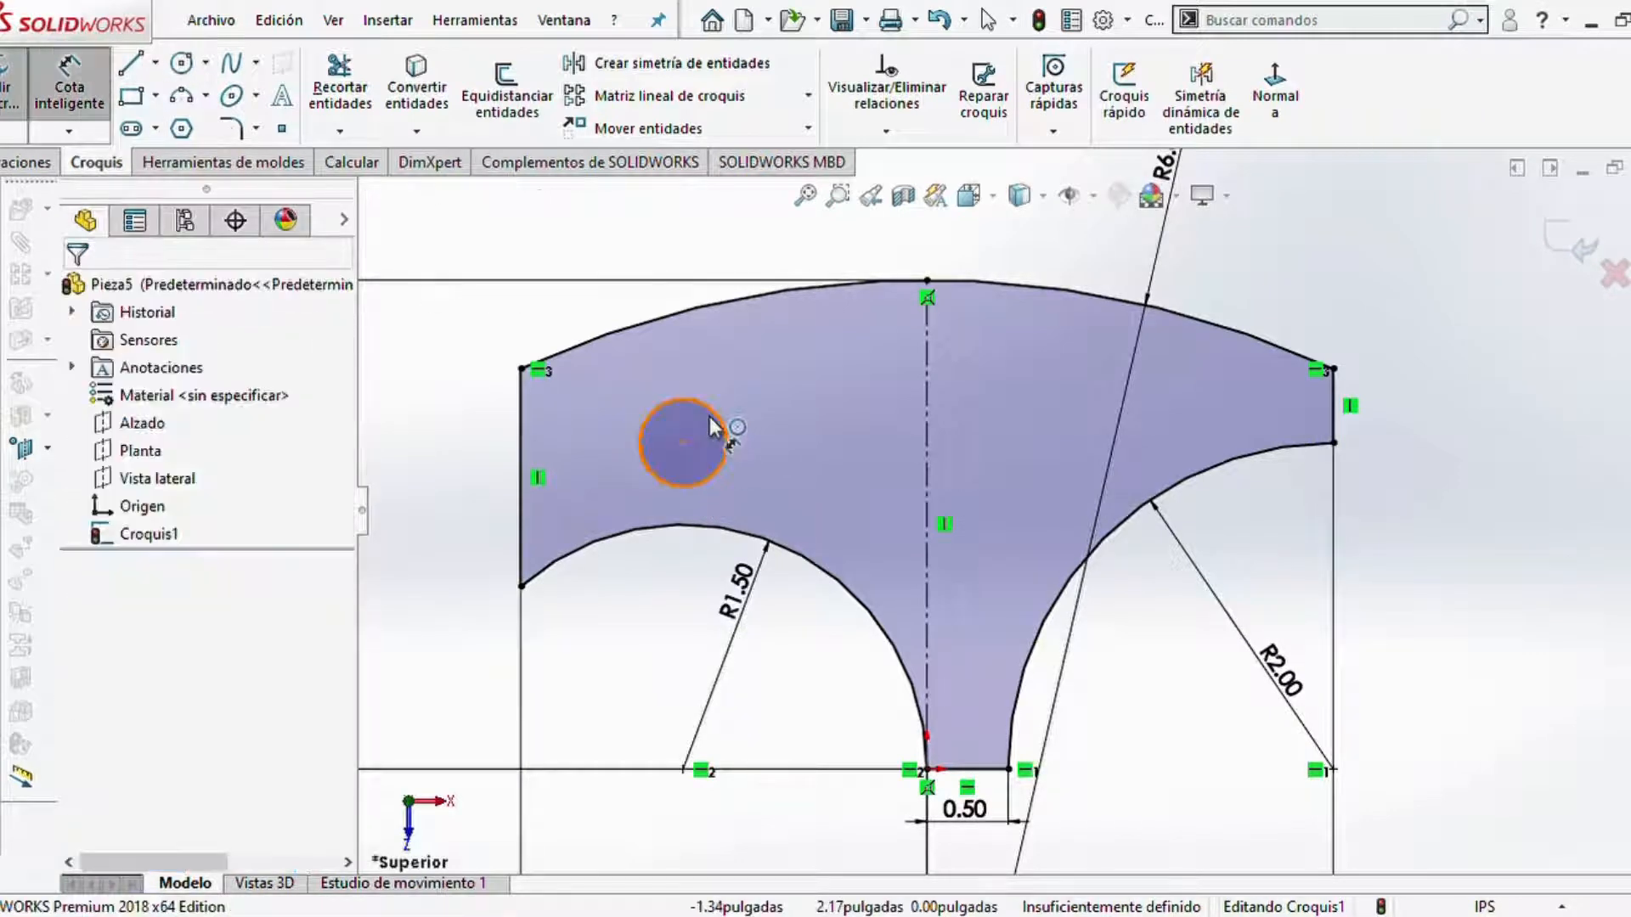
click(712, 427)
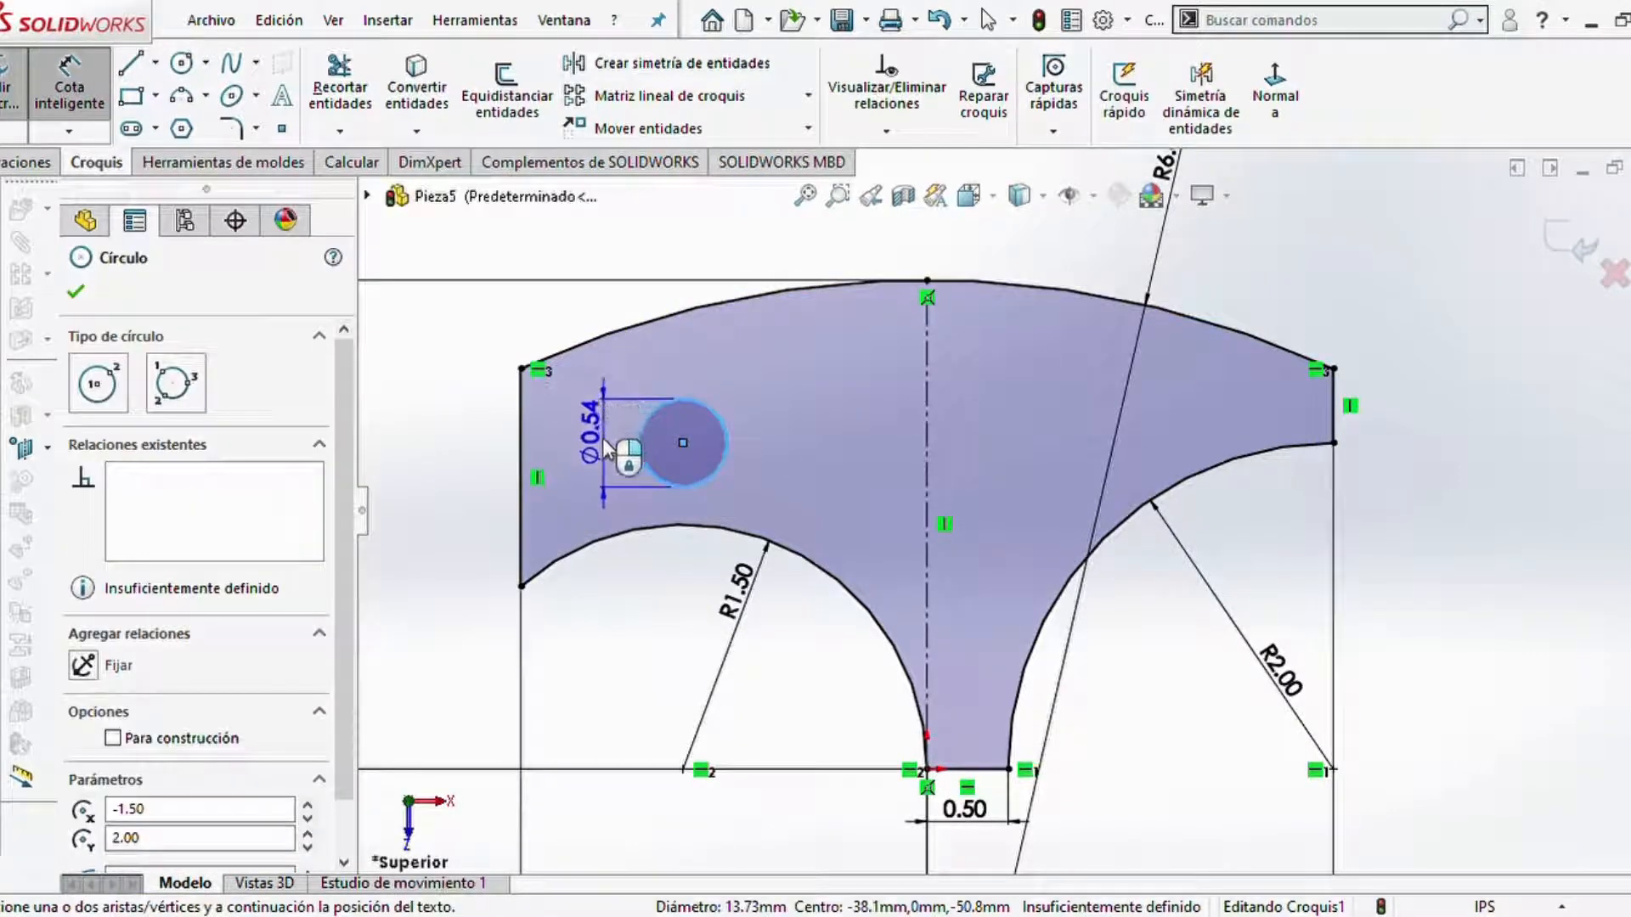
click(606, 453)
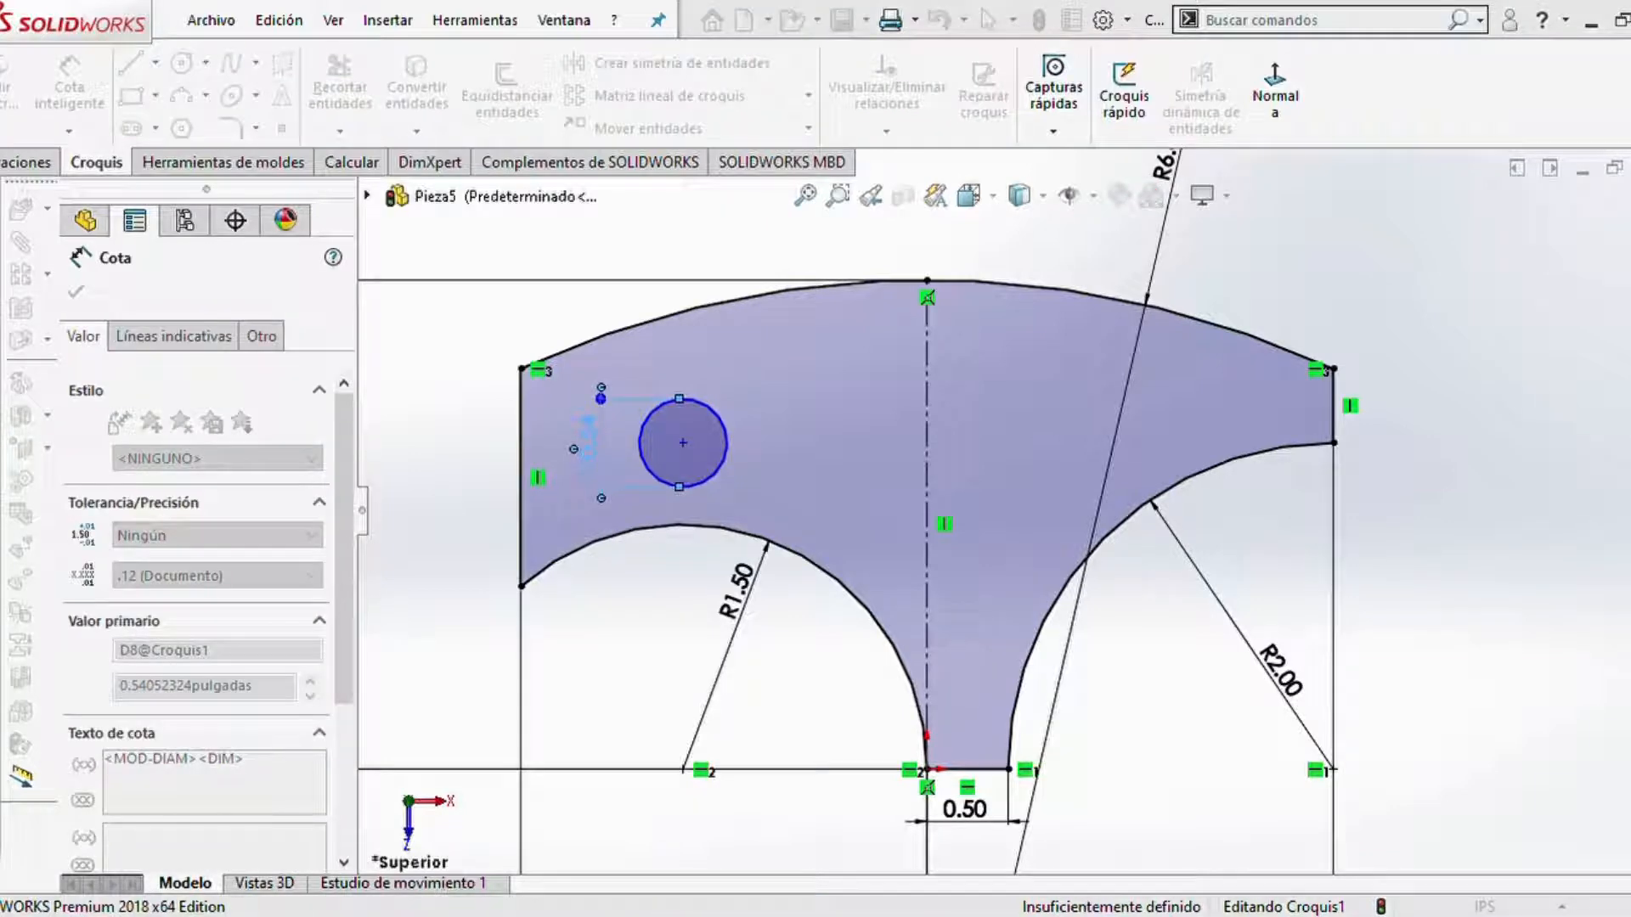
text(0.75)
key(Return)
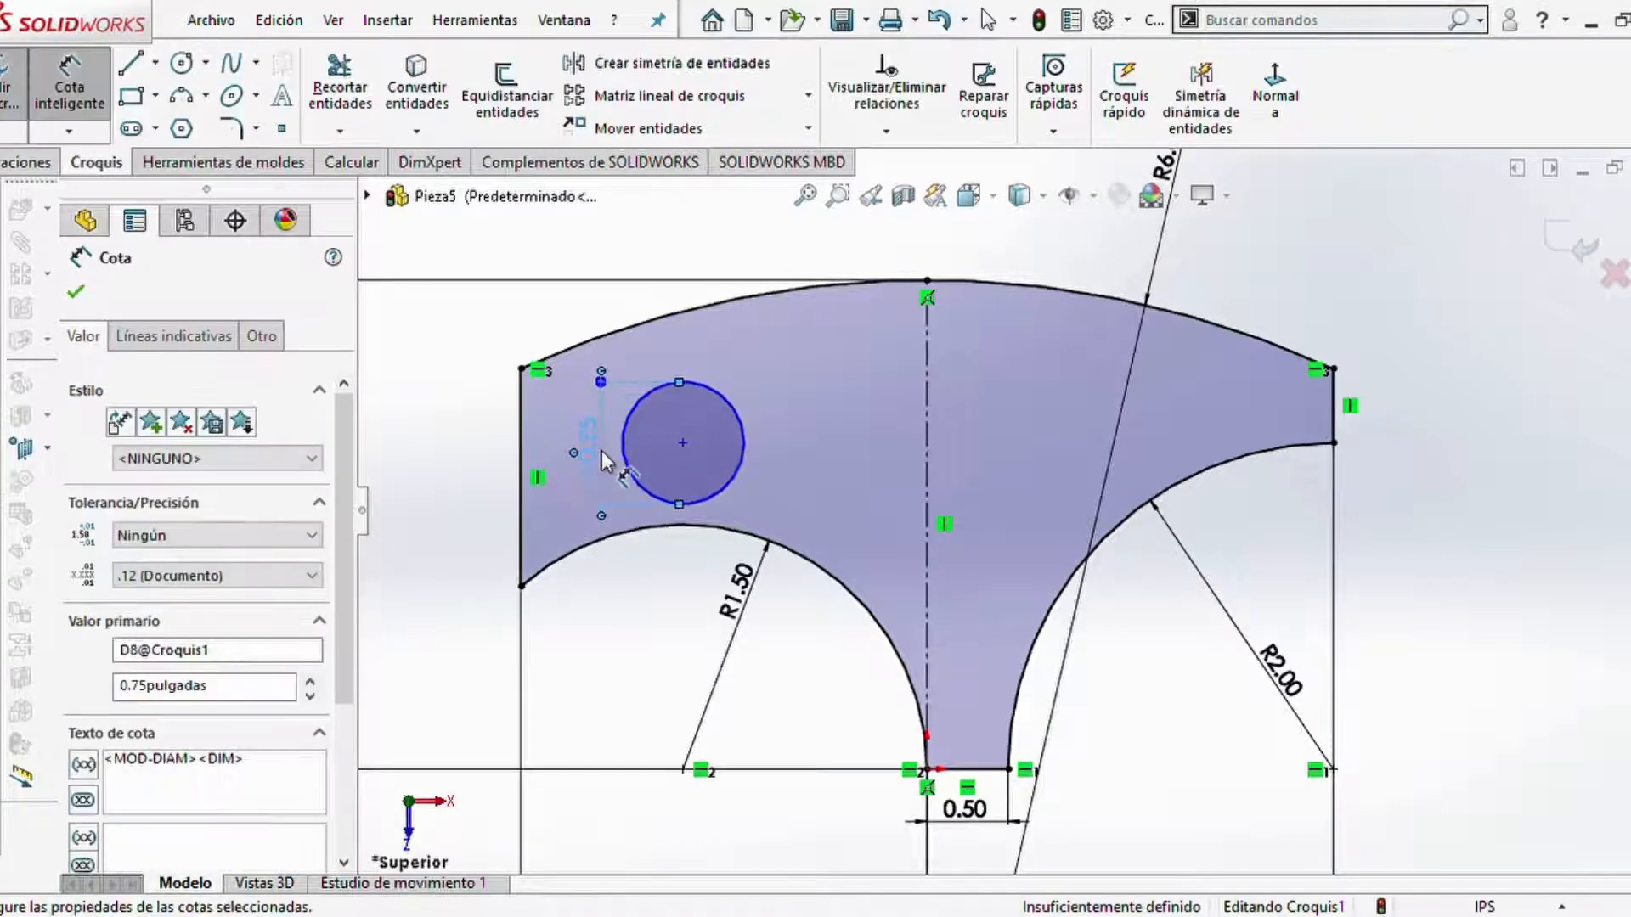
key(Escape)
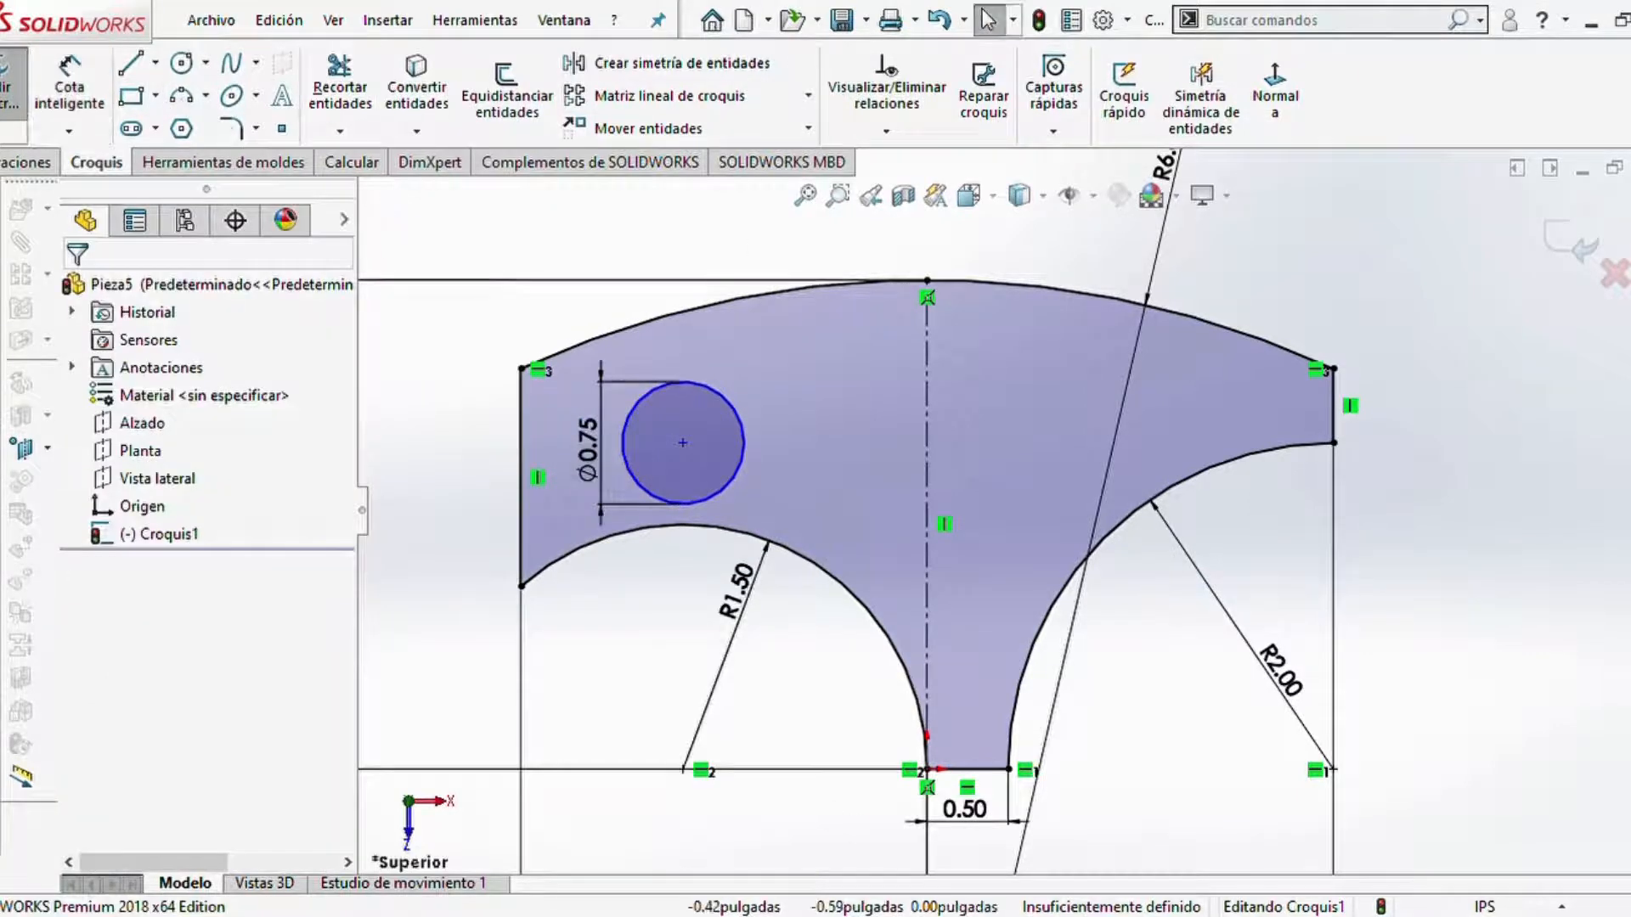
- Add a vertical relation between the centre of the 0.75 in circle and the centre of the 1.50 in radius arc
click(684, 769)
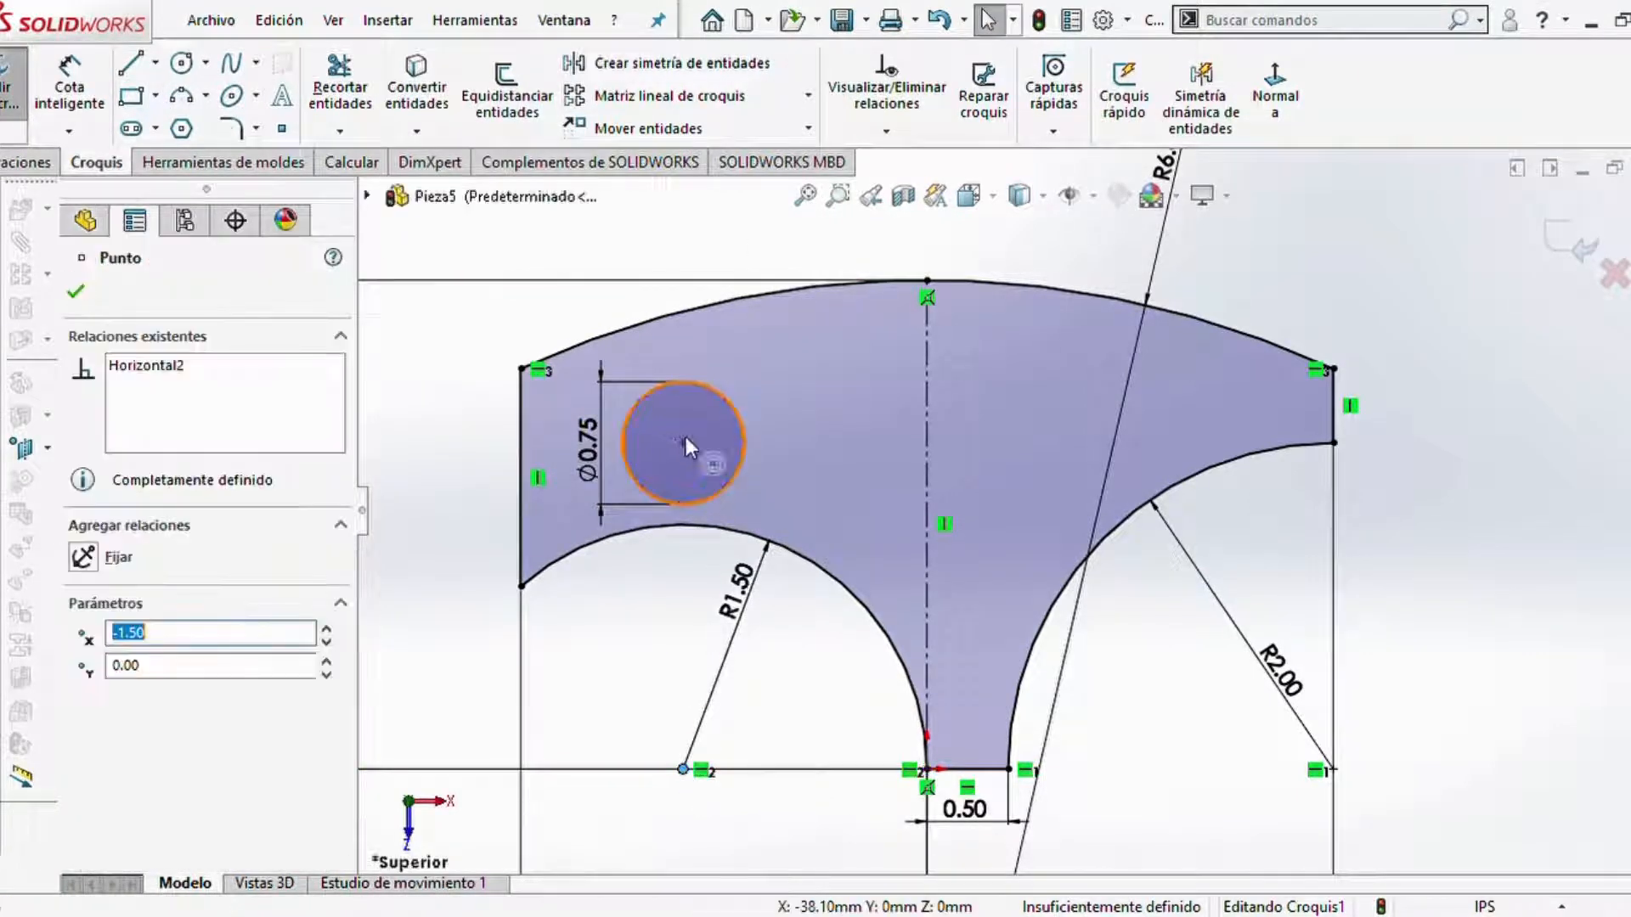
ctrl+click(682, 442)
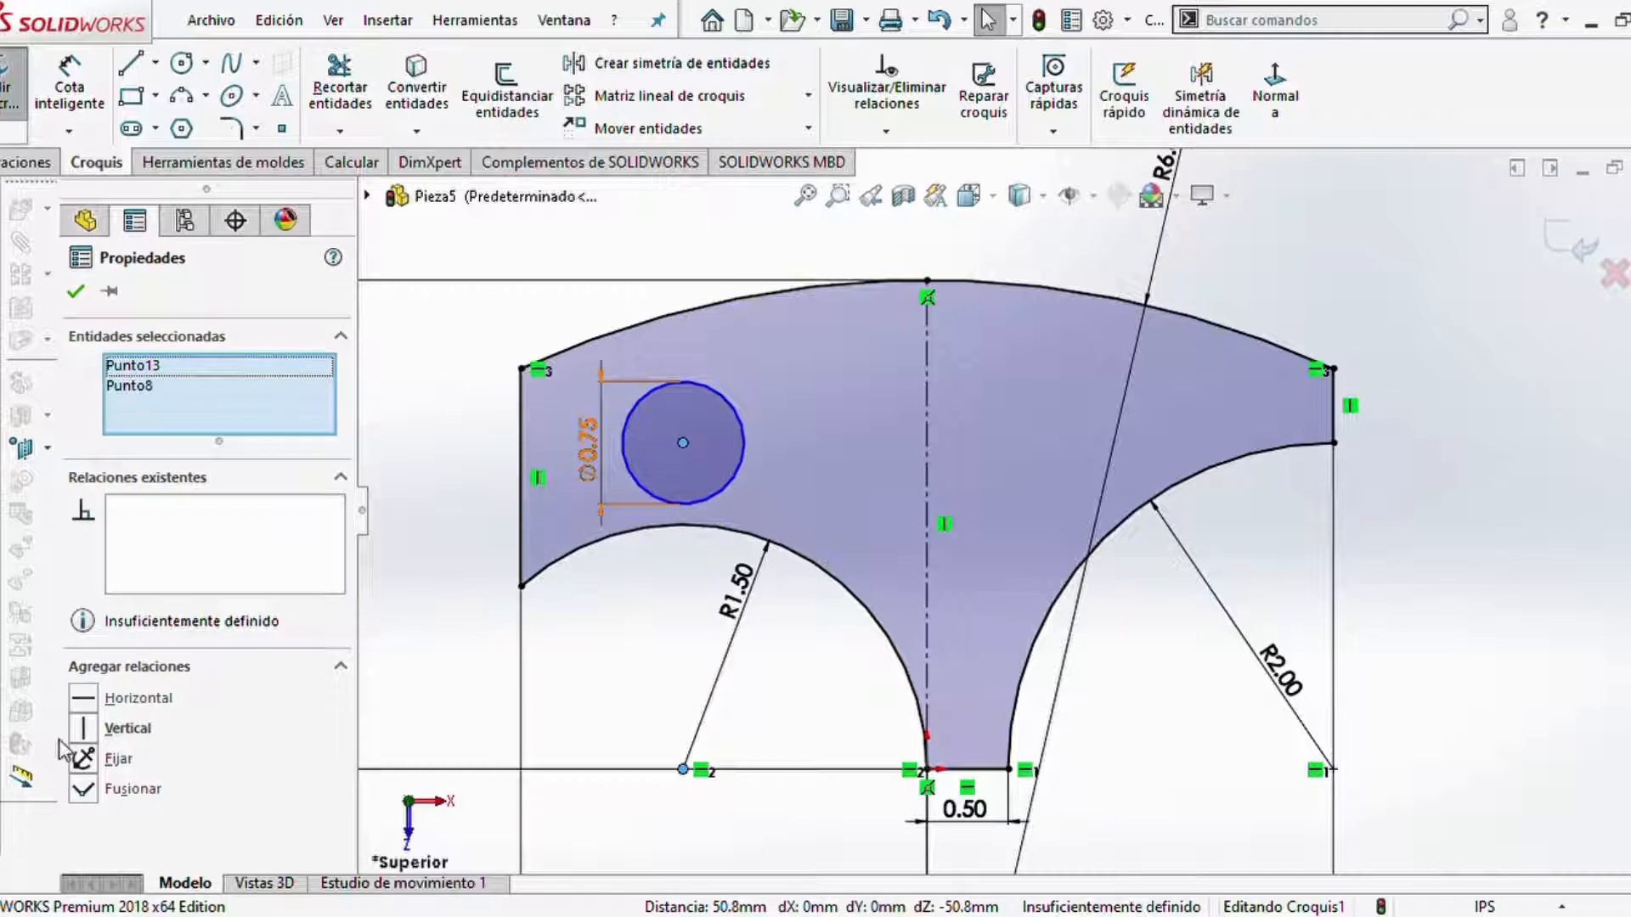
click(82, 728)
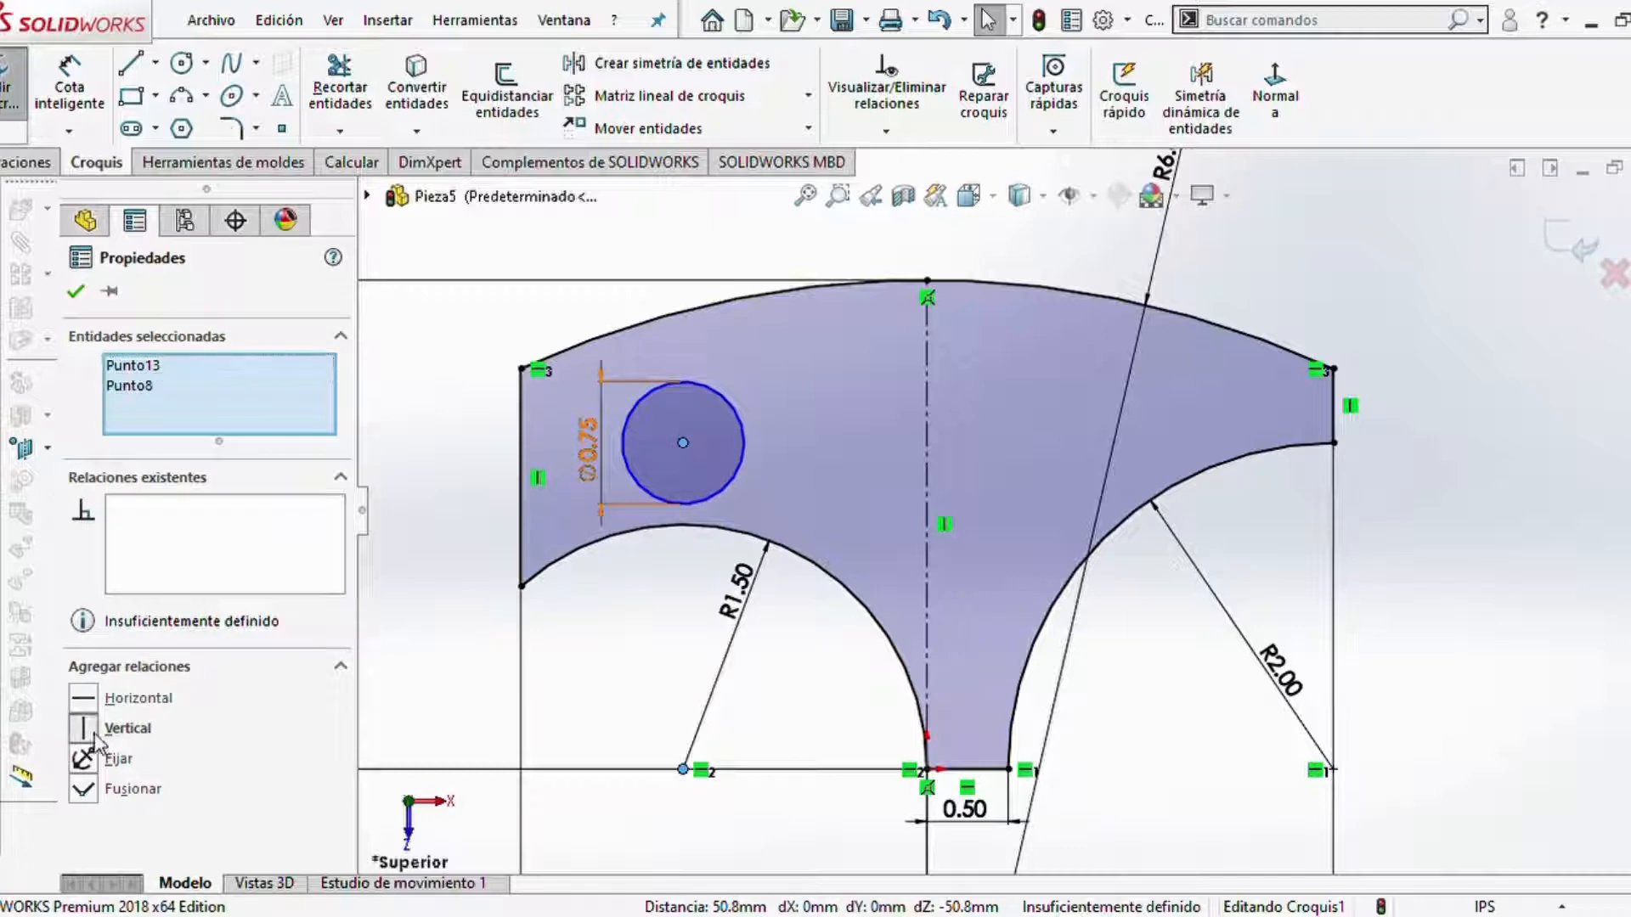
click(78, 292)
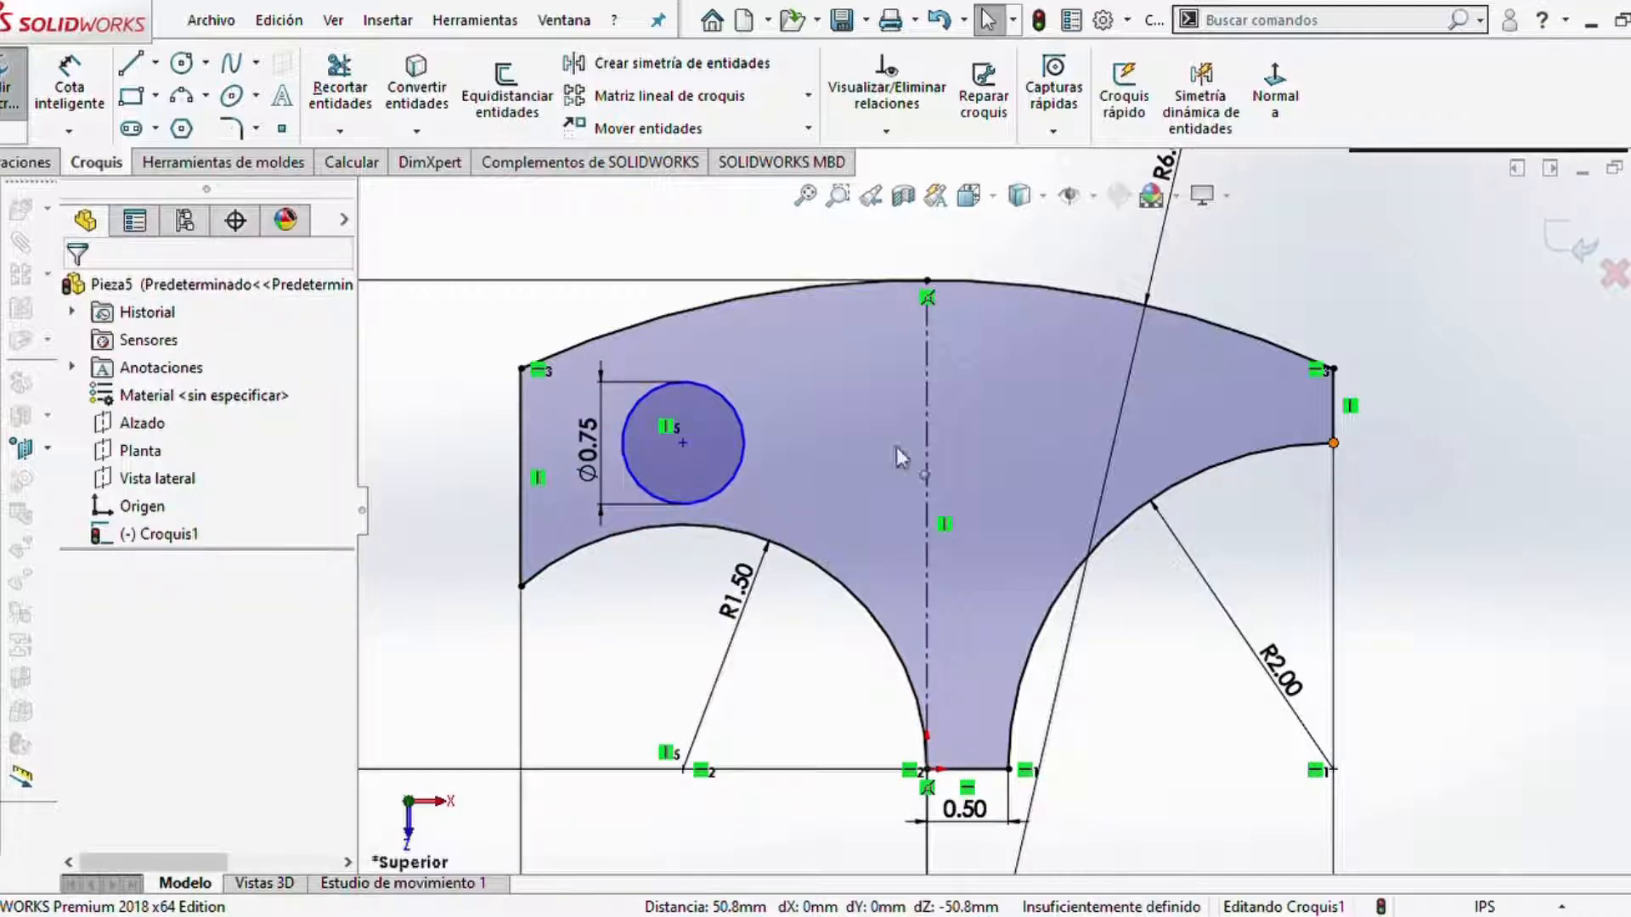
- Add a horizontal relation between the 0.75 in circle's centre and the lower end point of the right vertical line
click(682, 443)
ctrl+click(682, 442)
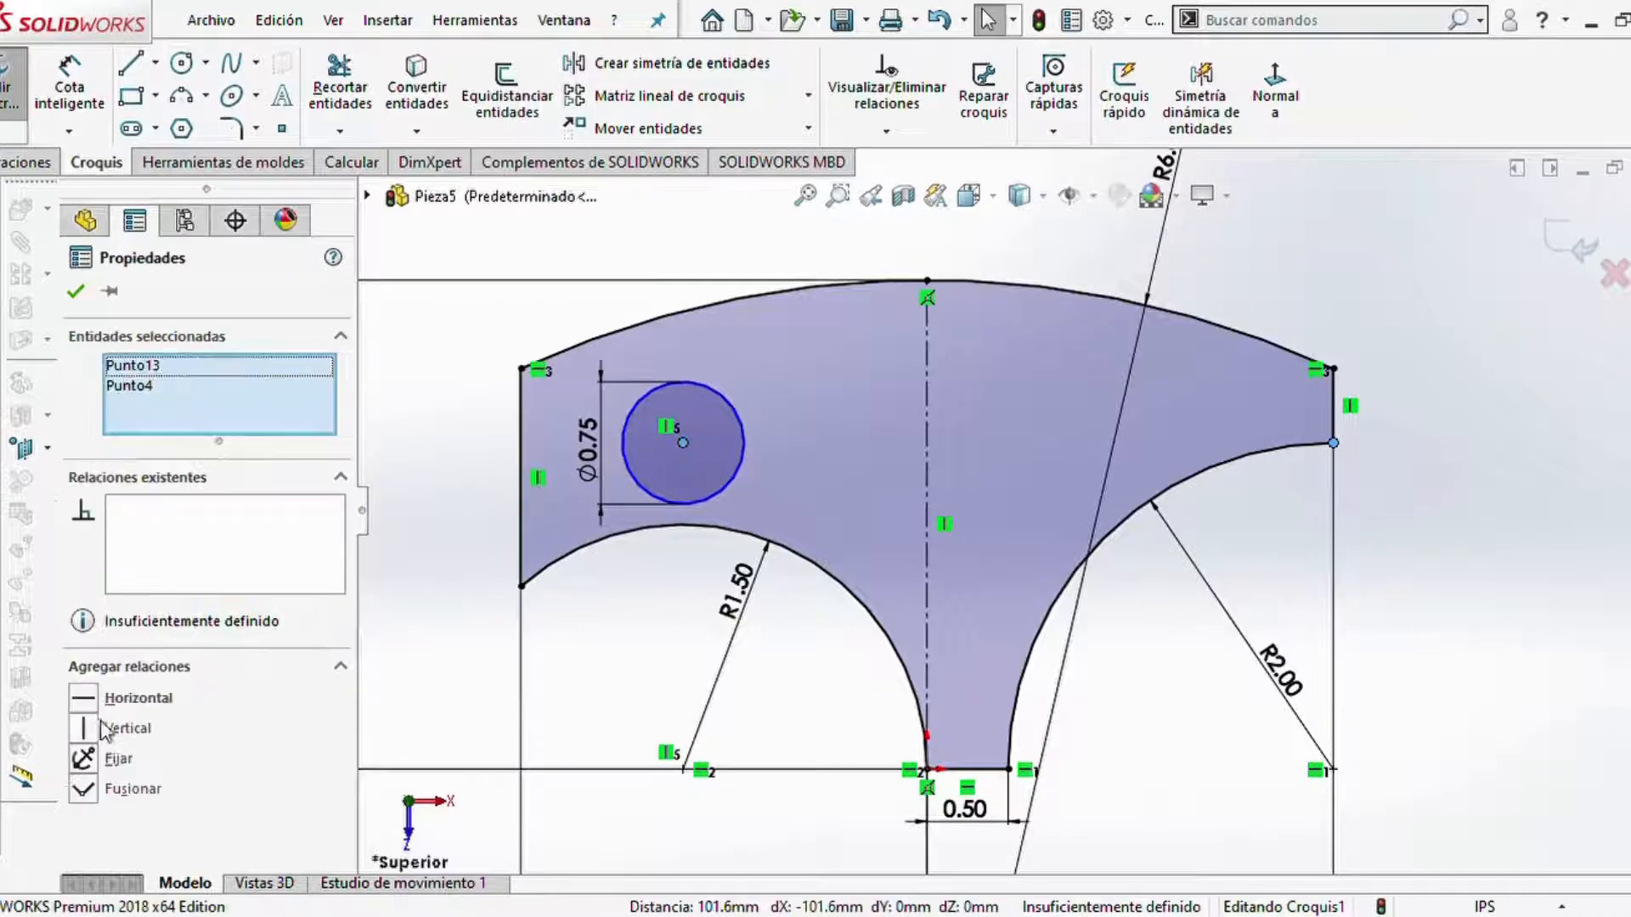
click(83, 697)
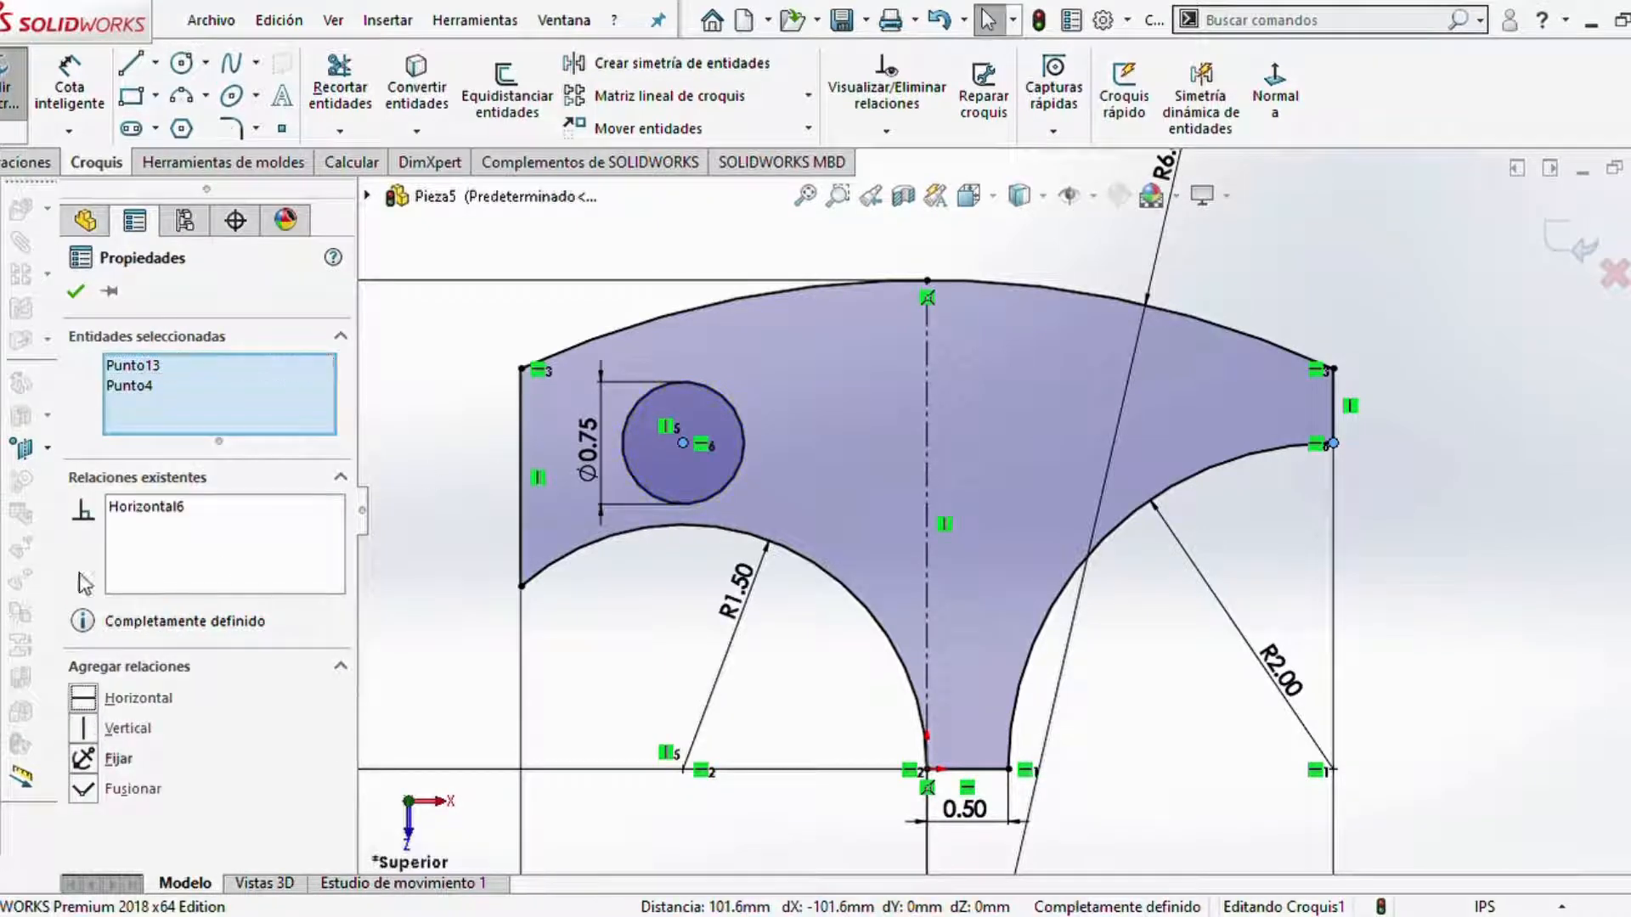
click(76, 290)
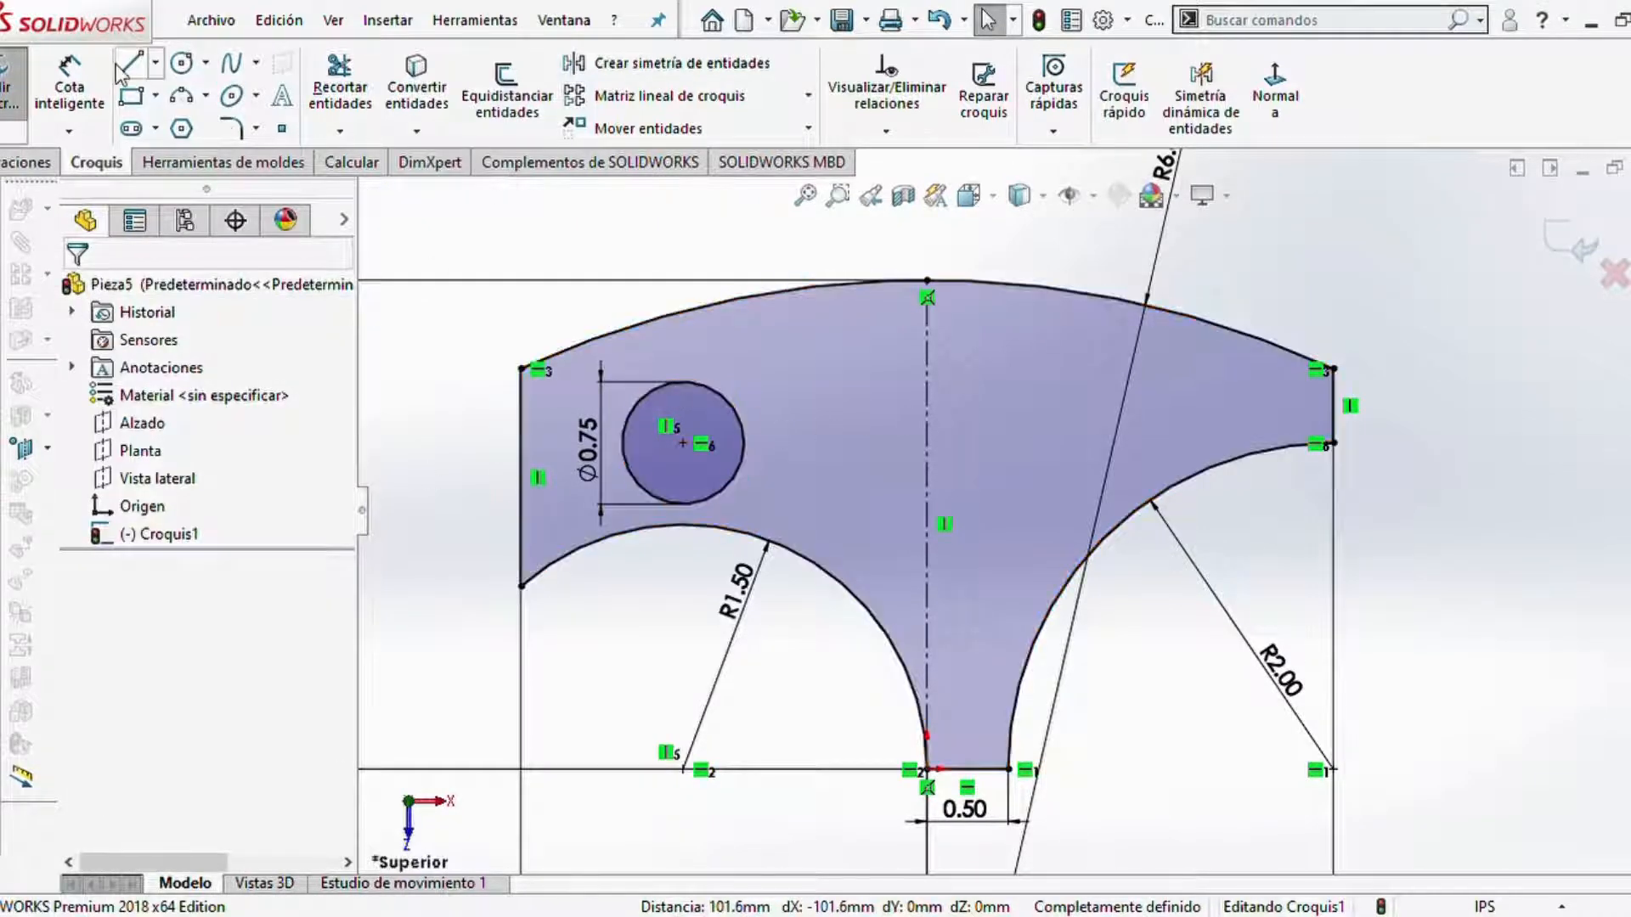
- Sketch a second circle about 0.90 in in diameter, centred above the right end of the short bottom line and level with the first circle
click(180, 62)
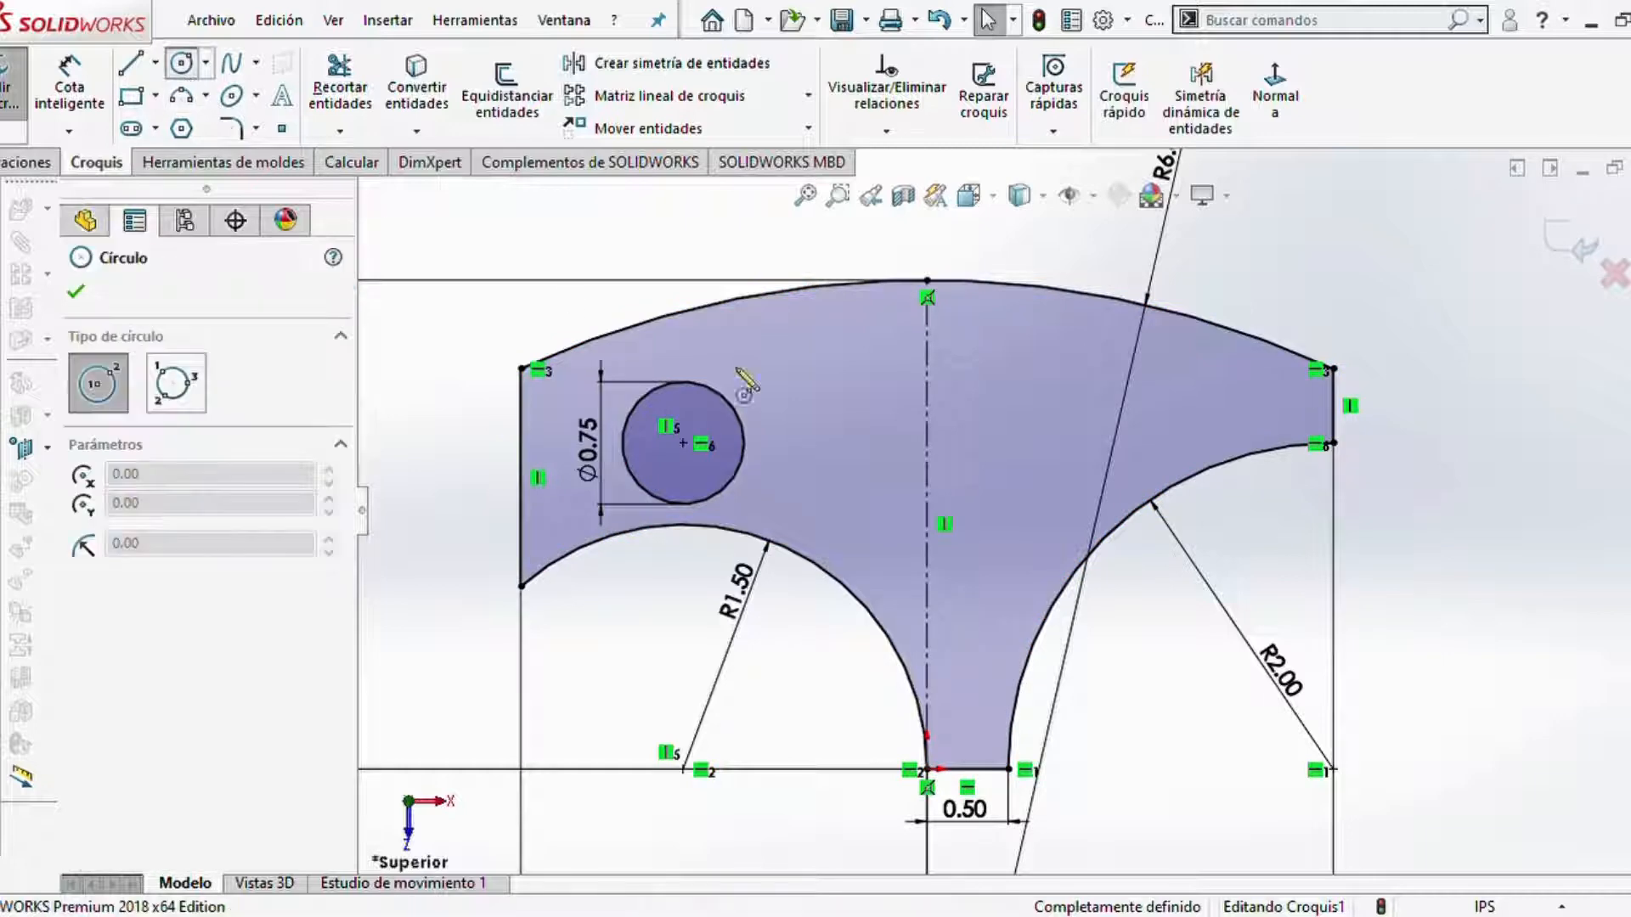
click(1008, 443)
click(1043, 515)
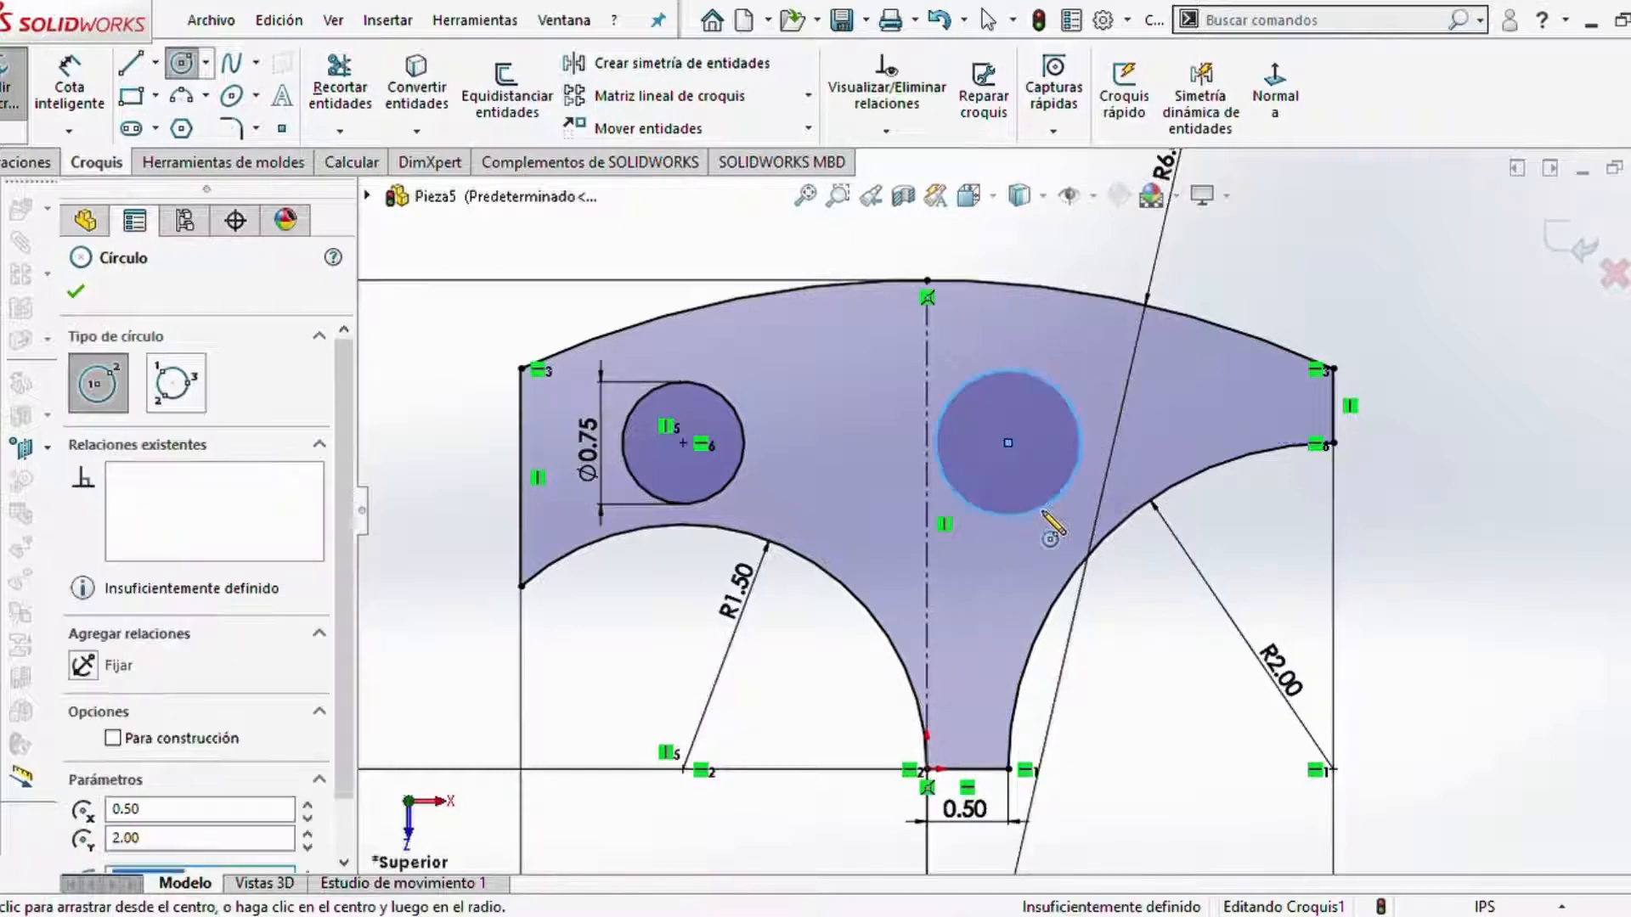
key(Escape)
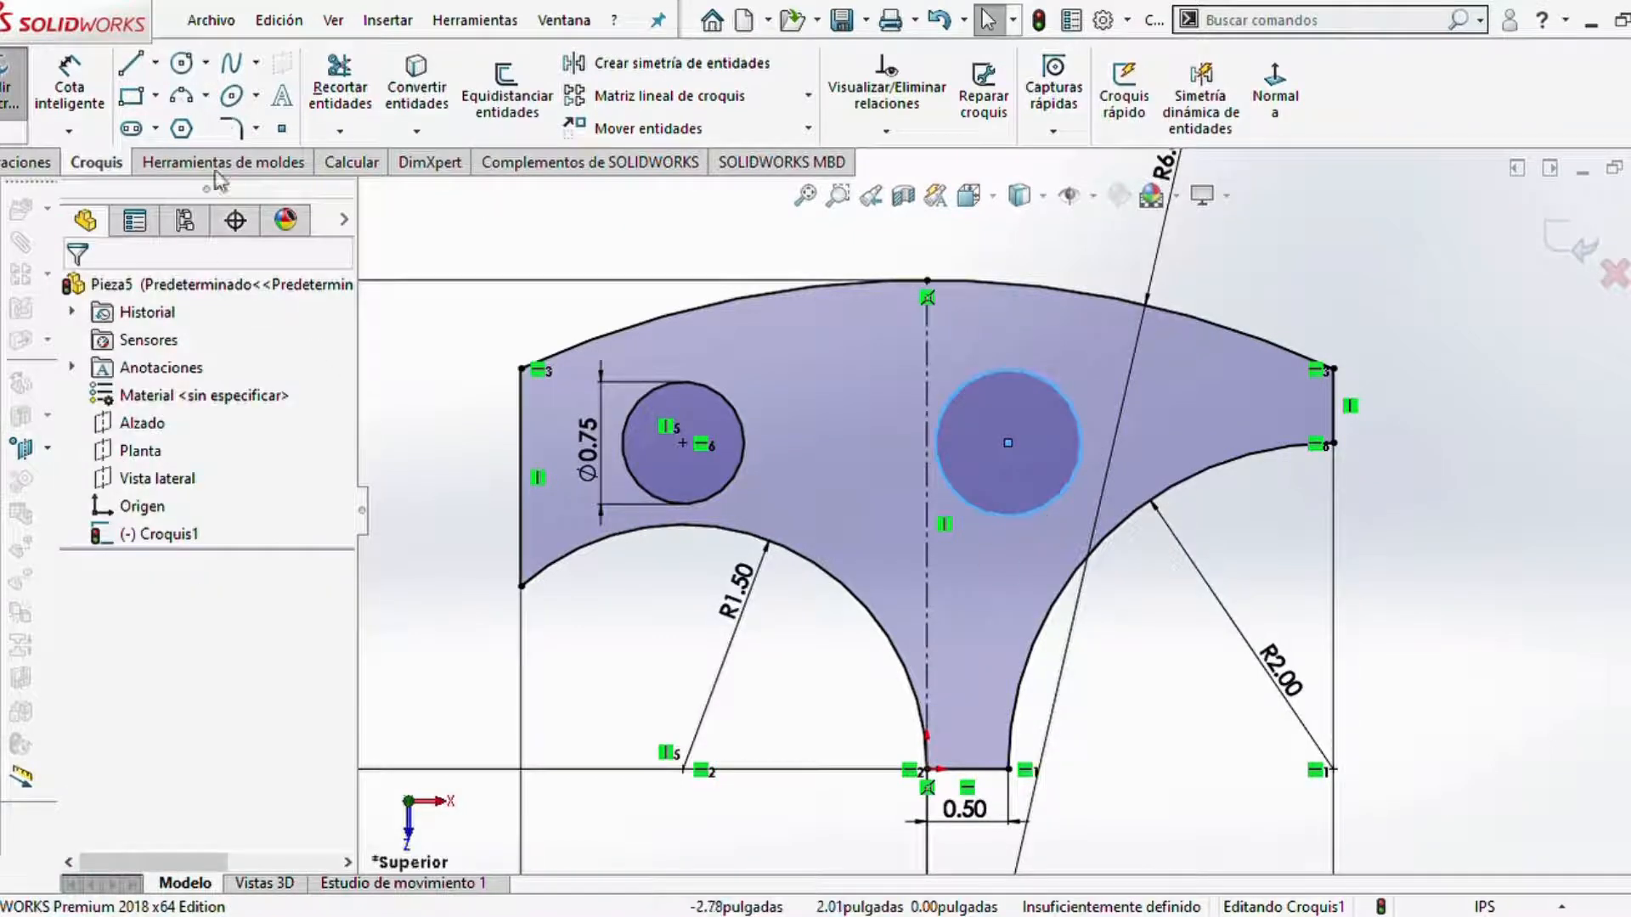
- Dimension the second circle's diameter as 1.25 in, placing the dimension between the two circles
click(77, 85)
click(934, 411)
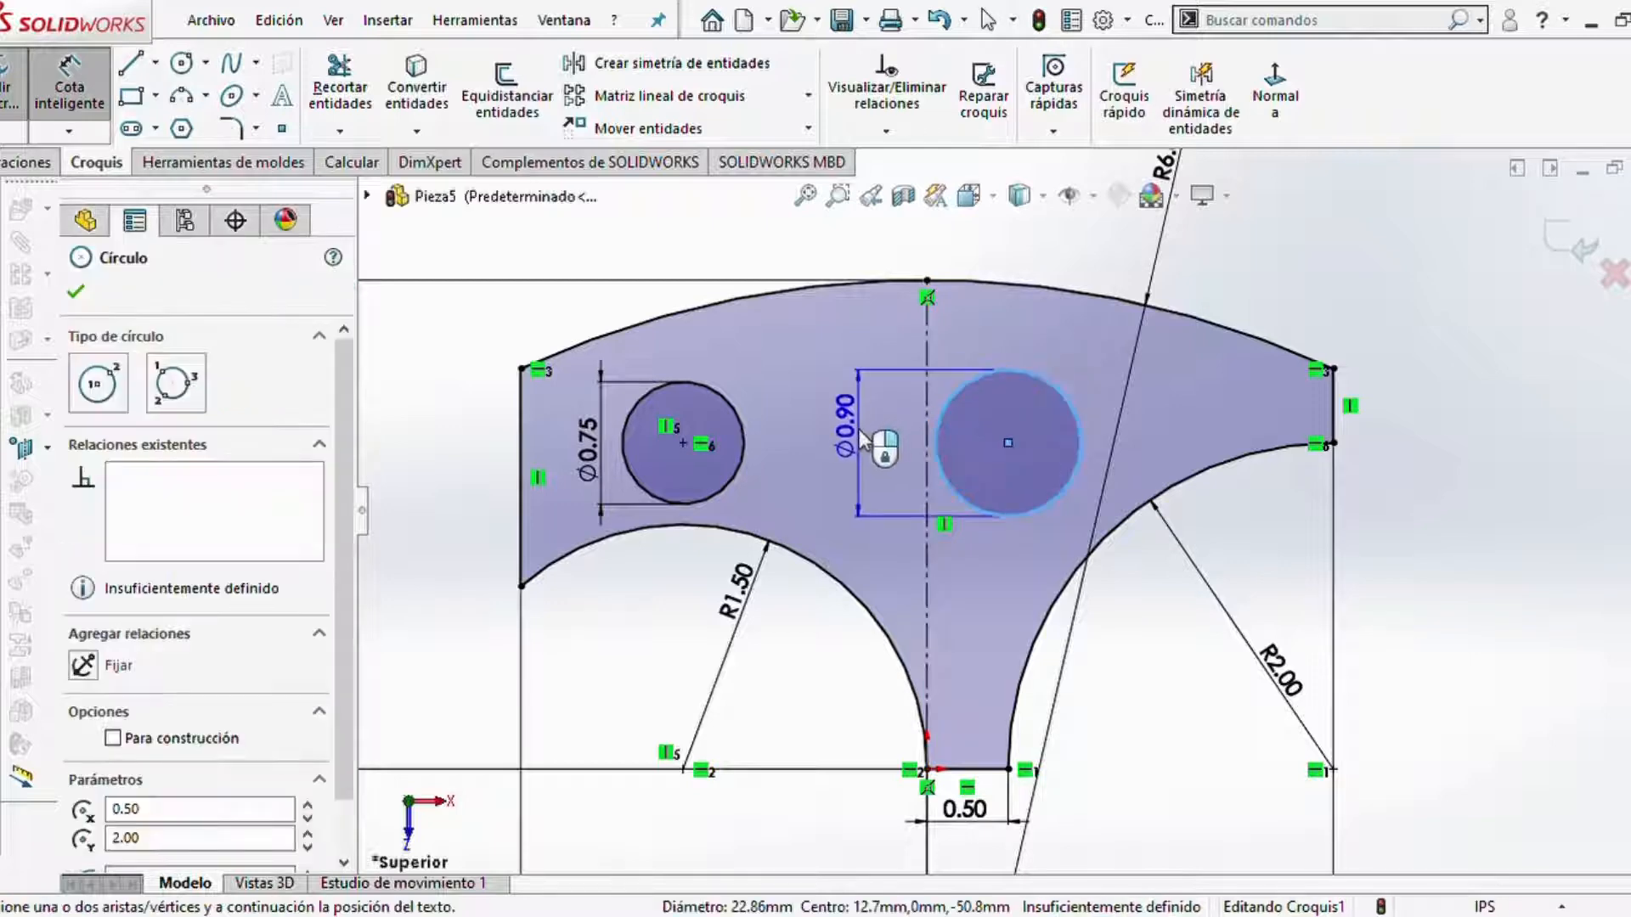
click(859, 430)
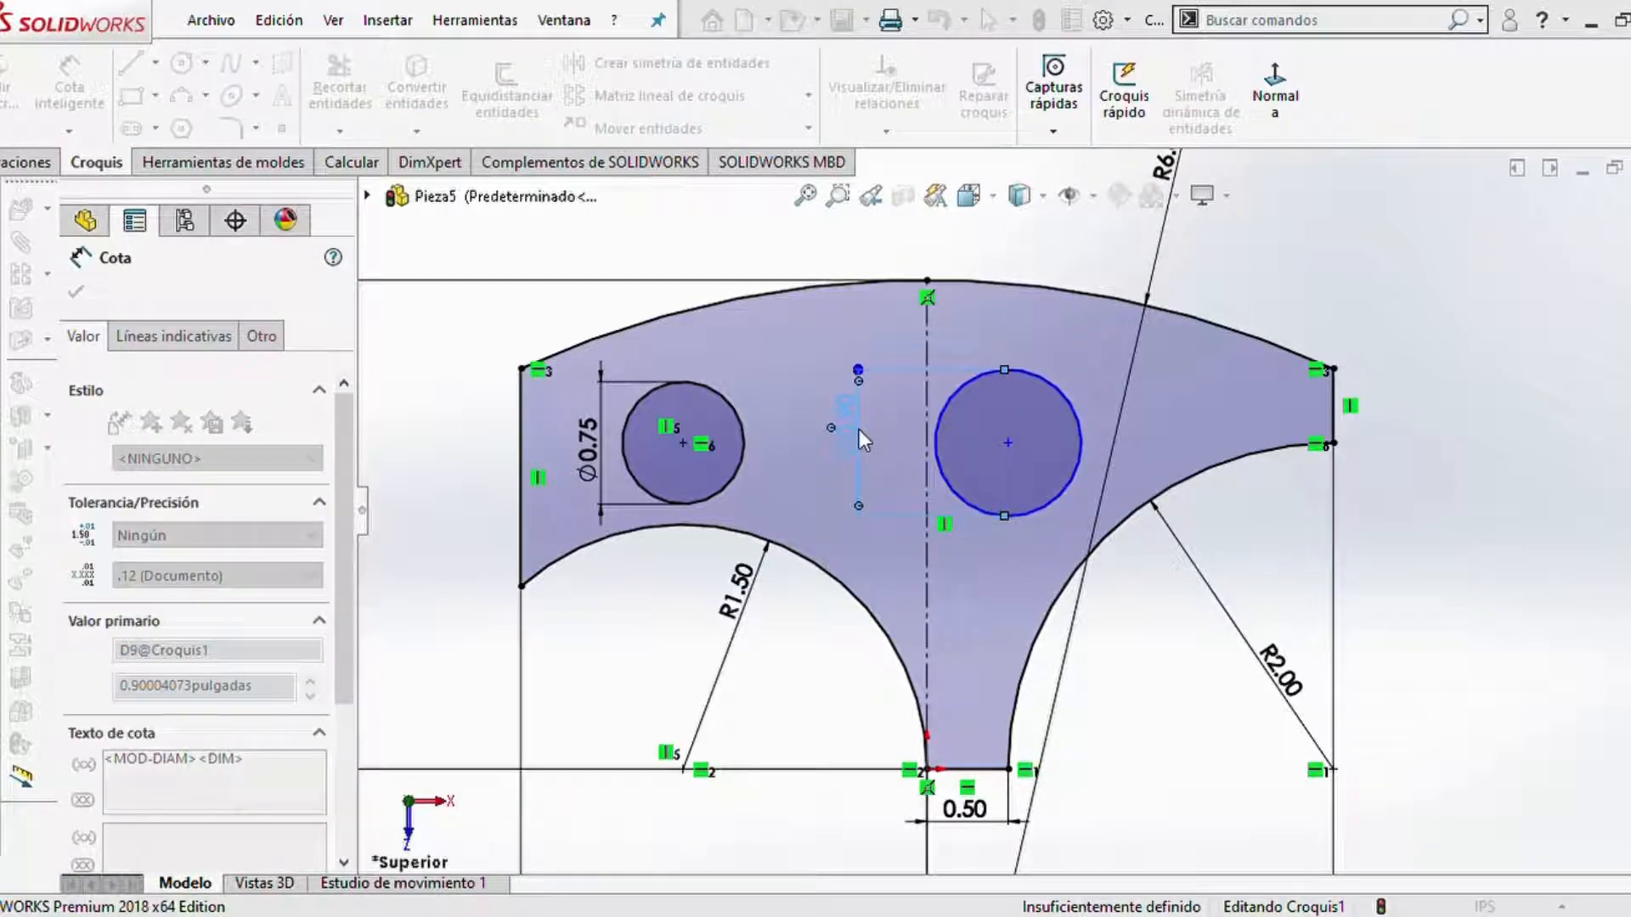
text(1.25)
key(Return)
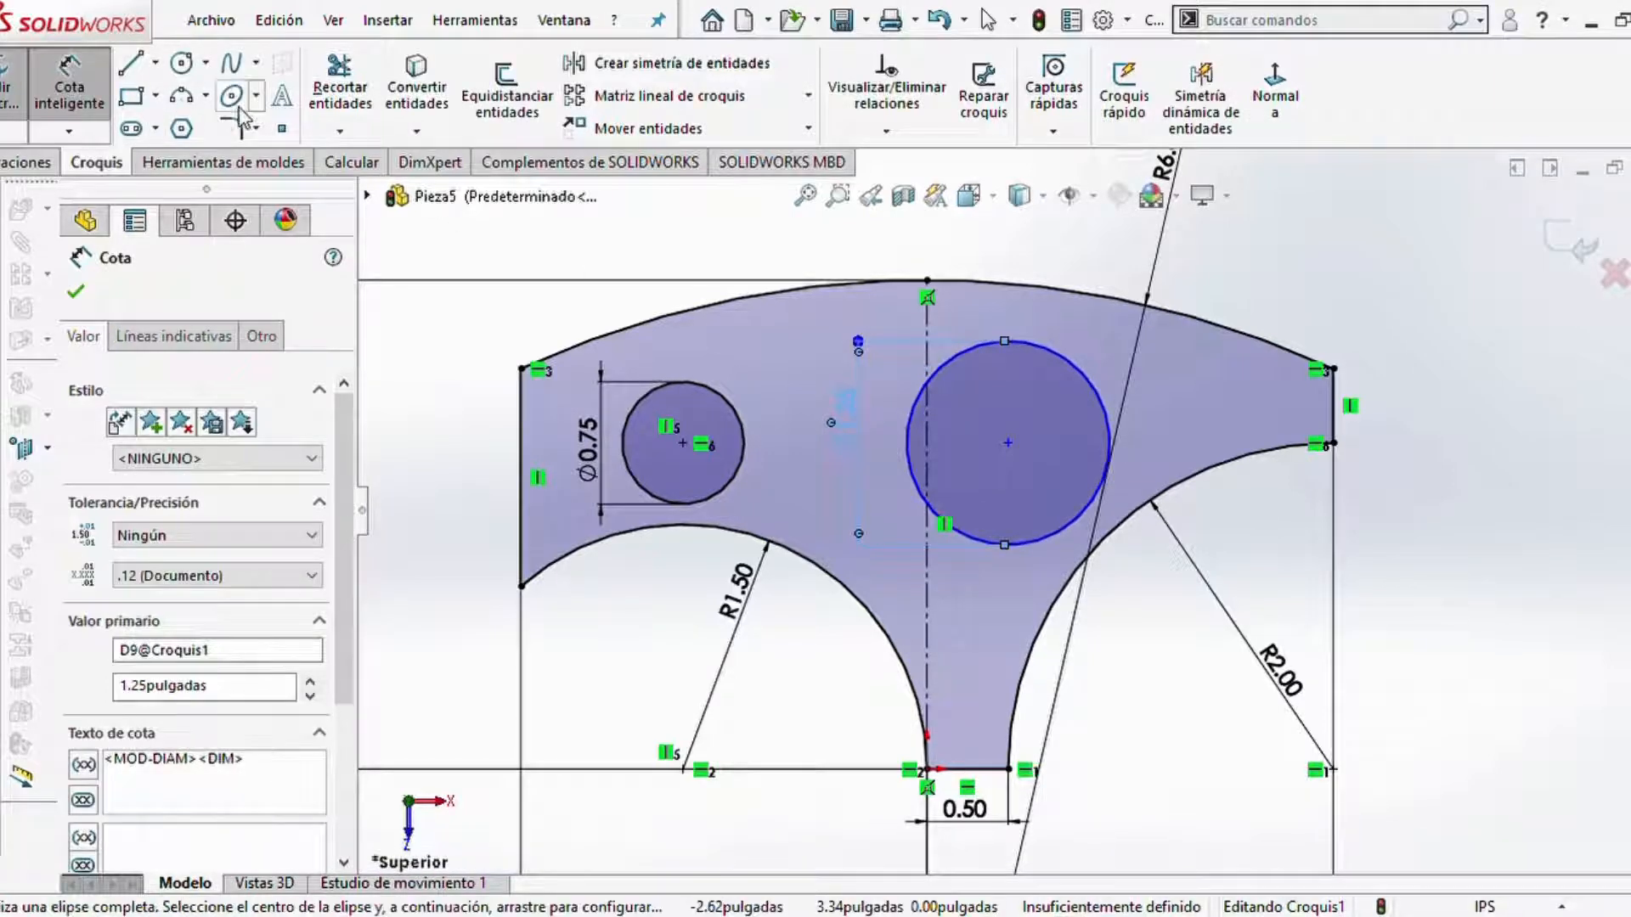
click(75, 291)
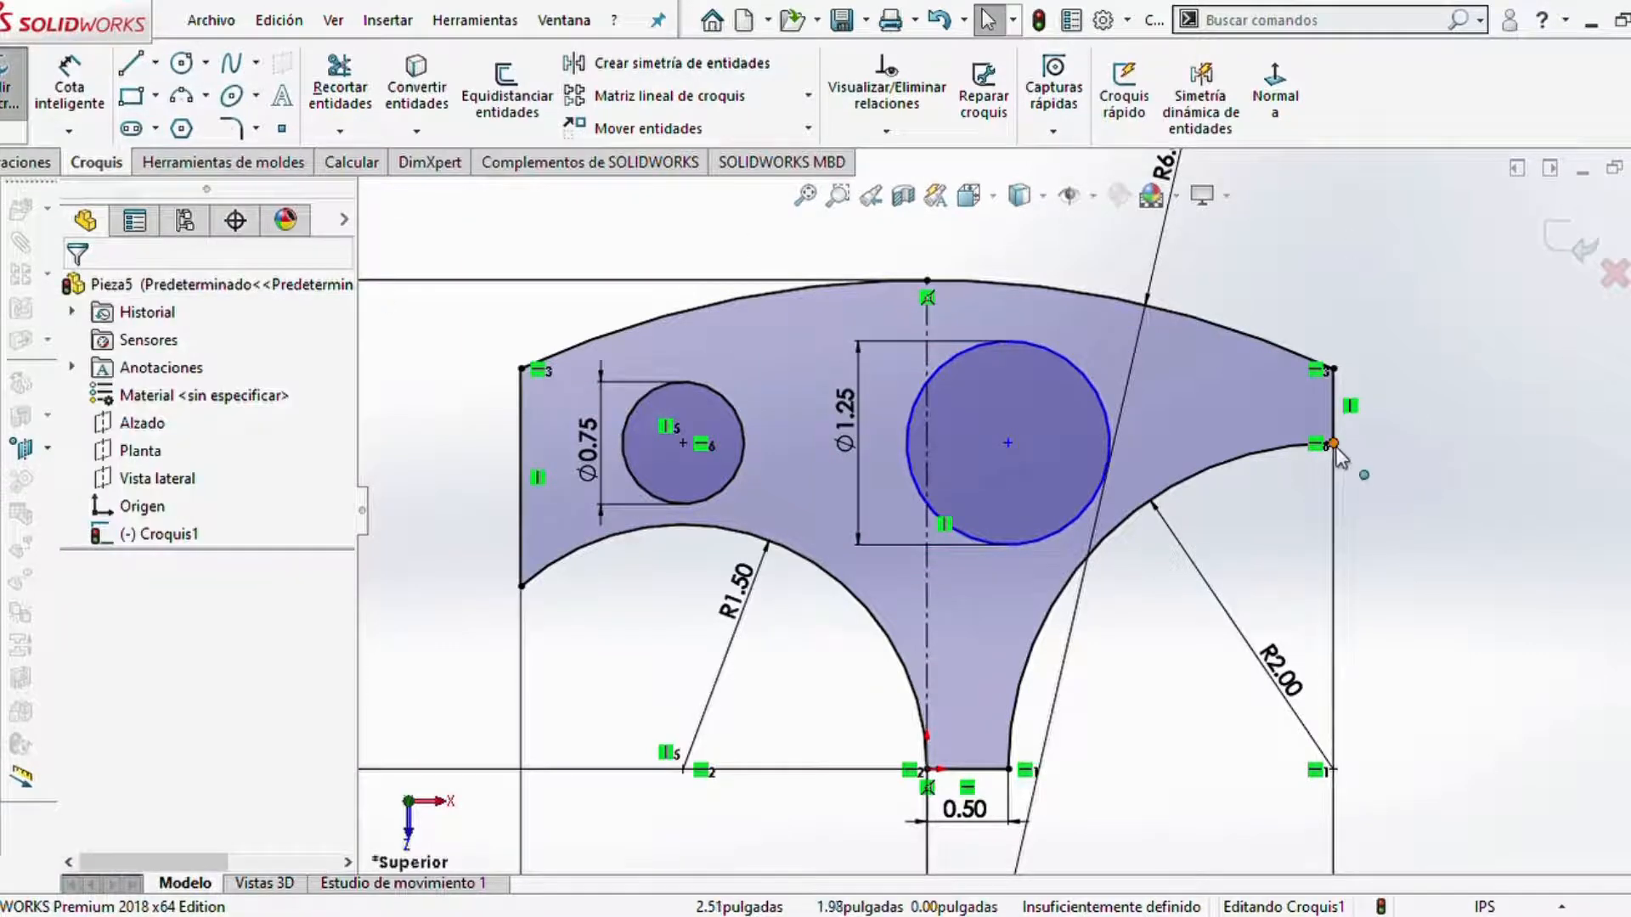
- Add a horizontal relation between the 1.25 in circle's centre and the lower end point of the right vertical line
click(1334, 443)
ctrl+click(1010, 444)
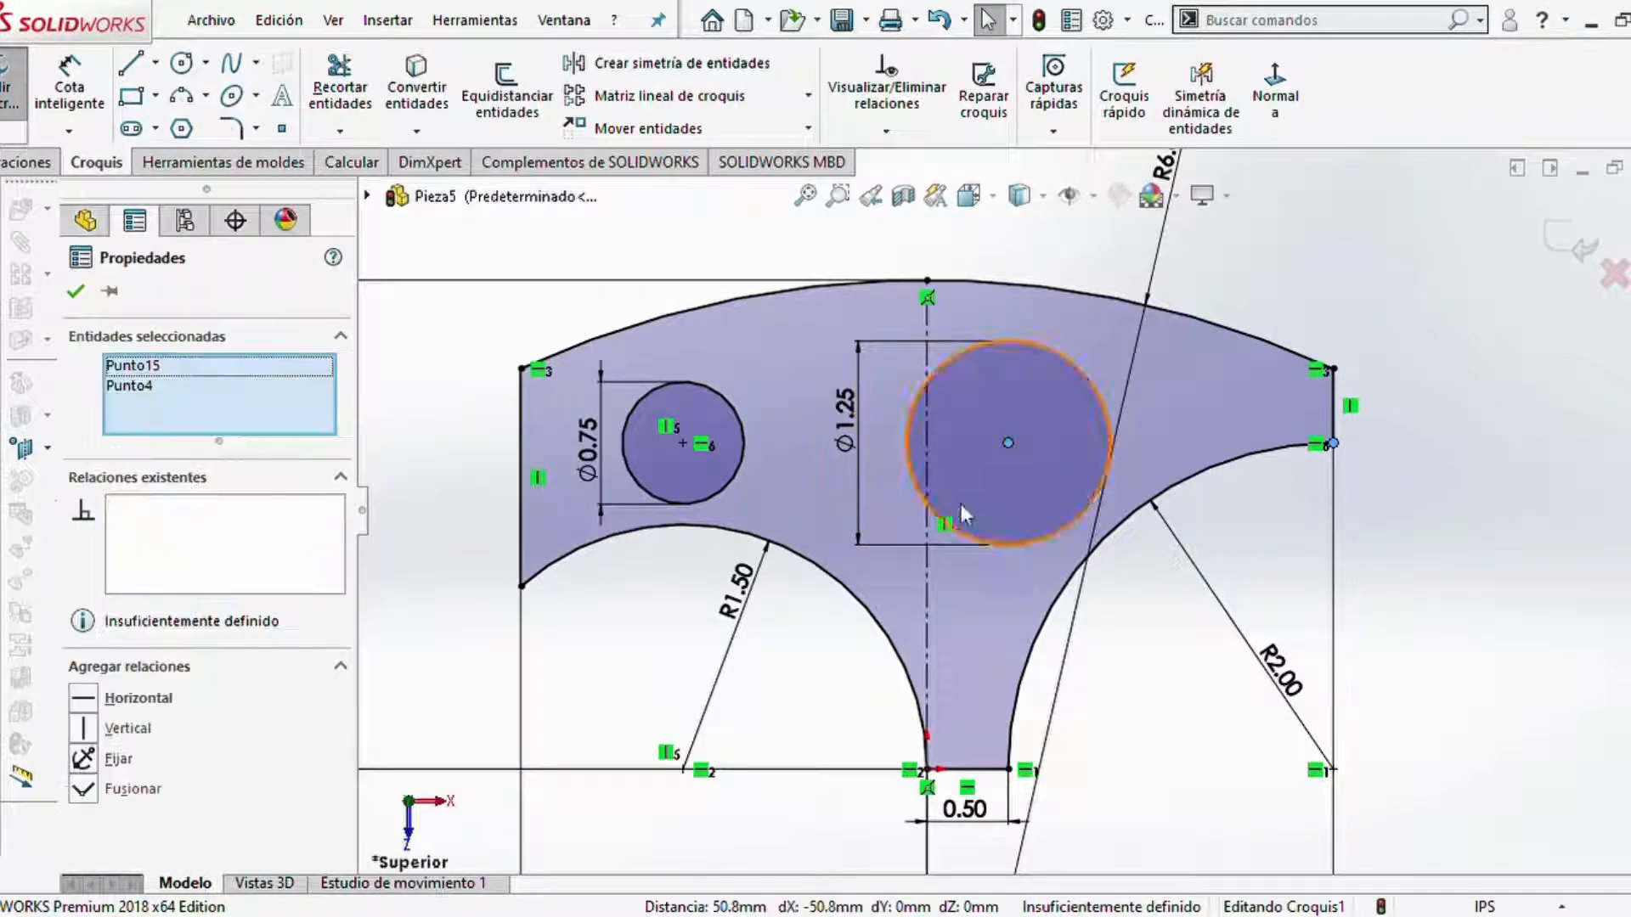
click(92, 705)
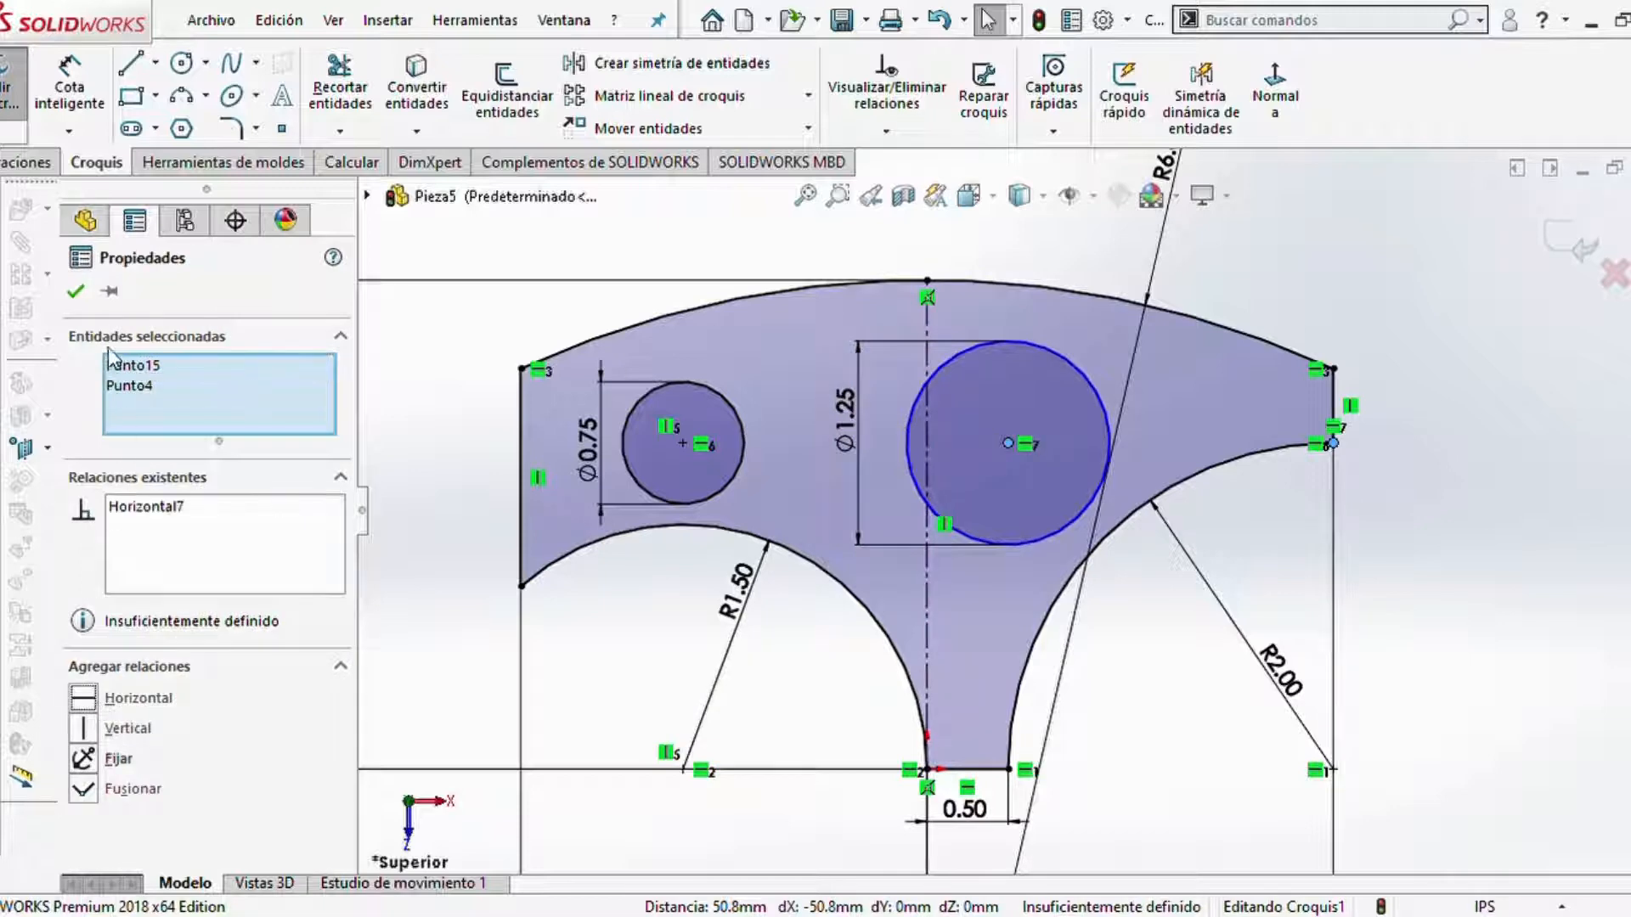
click(75, 291)
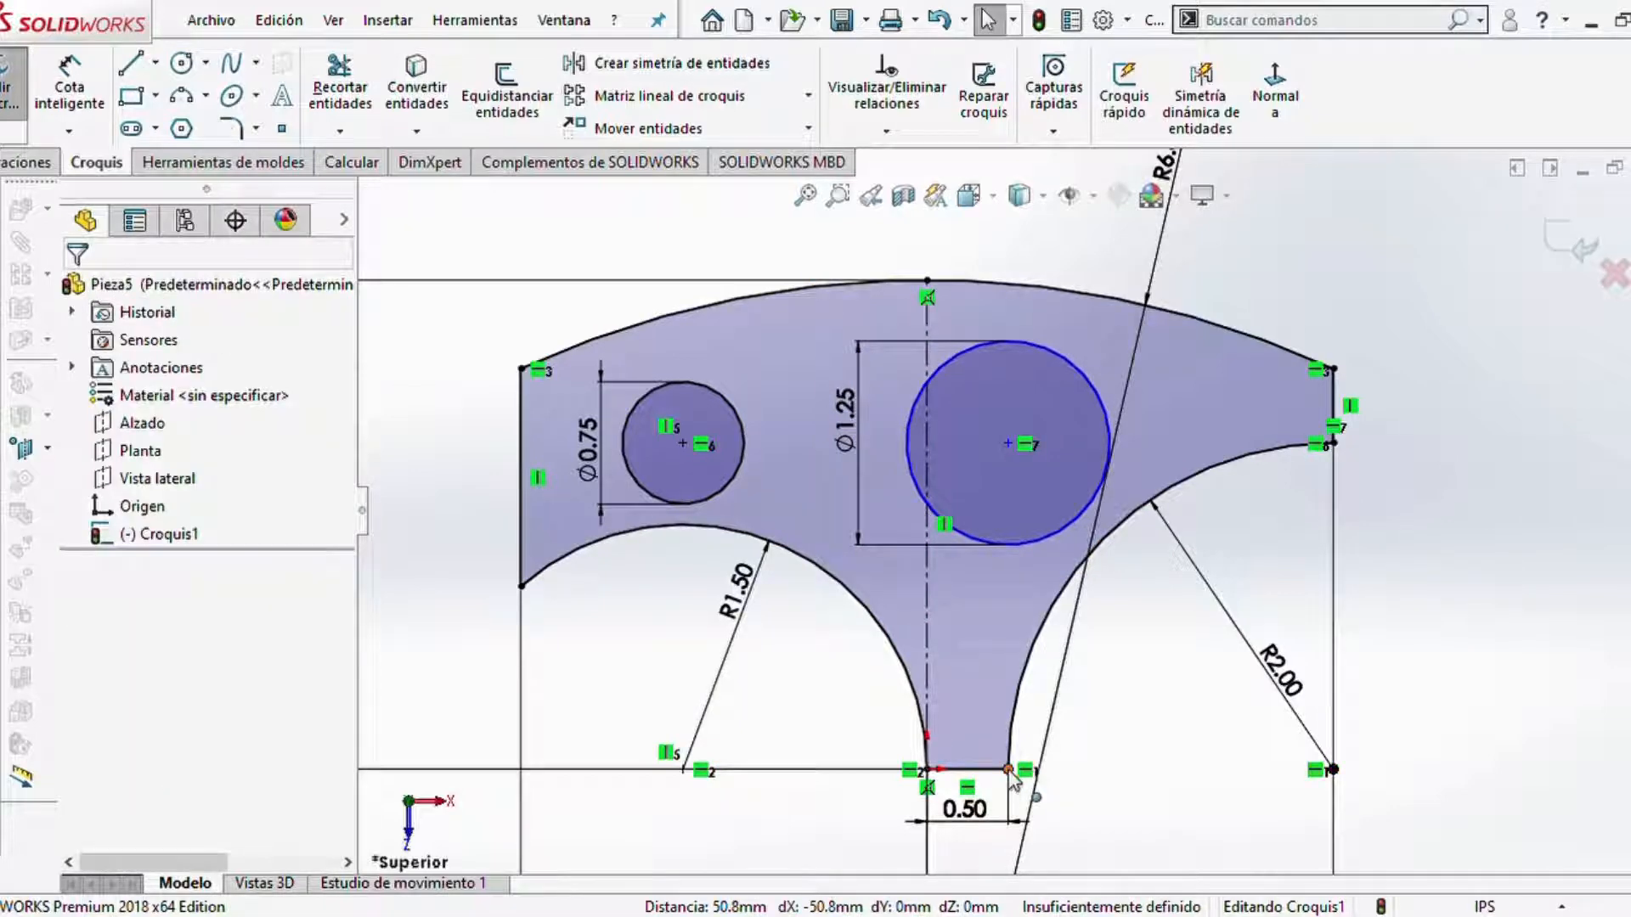
- Add a vertical relation between the 1.25 in circle's centre and the right end point of the short bottom line
click(1008, 770)
ctrl+click(1008, 444)
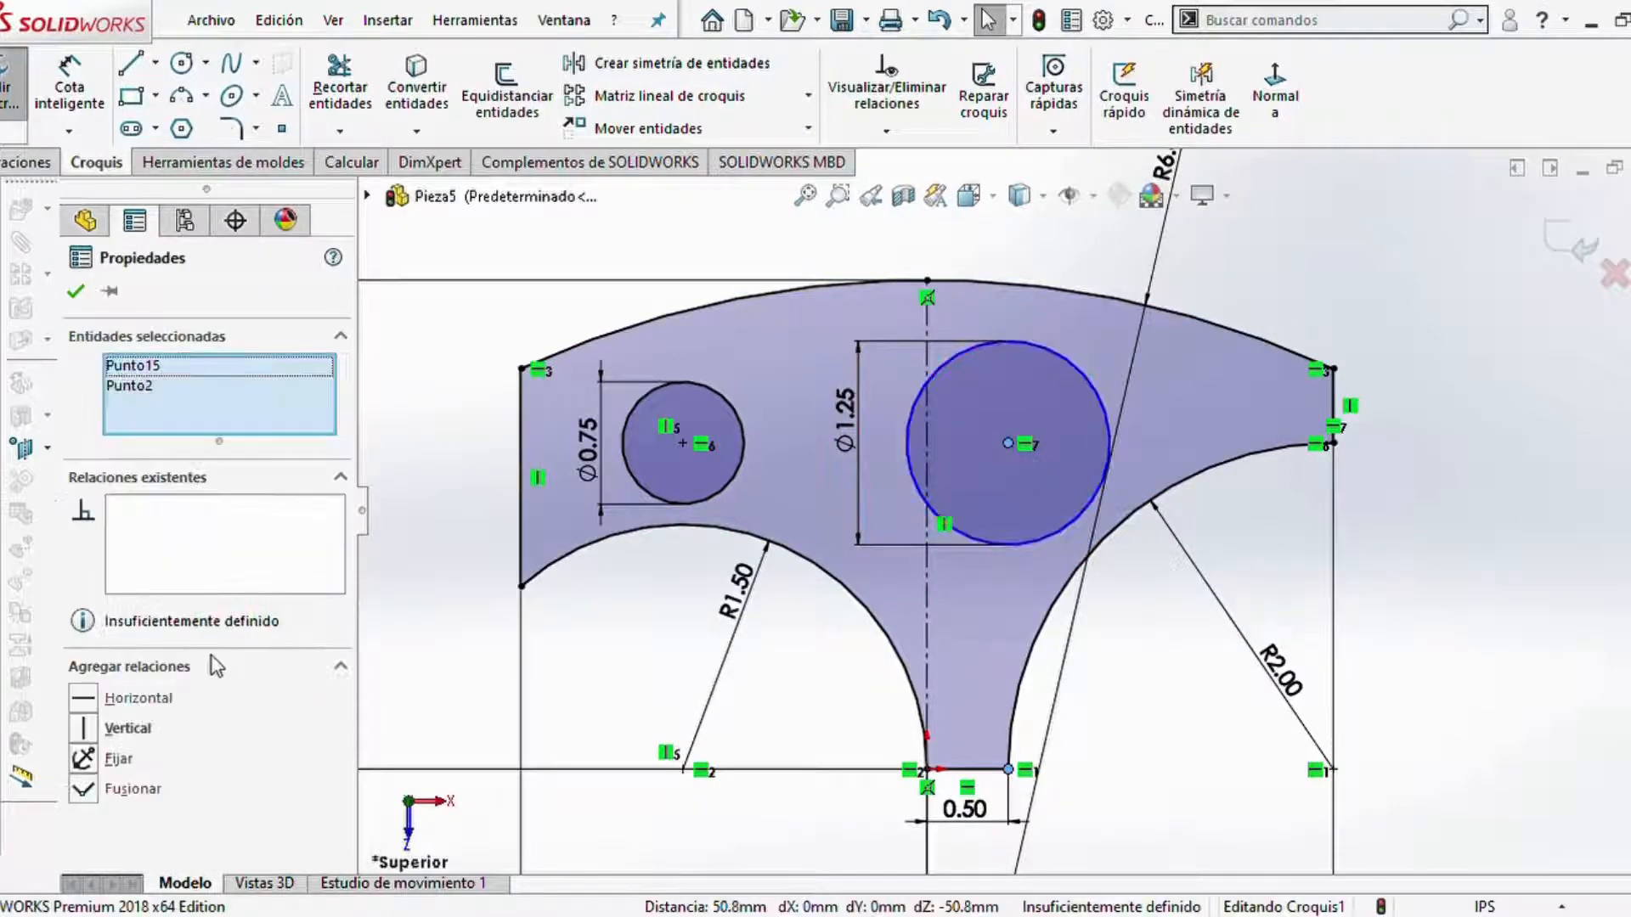
click(90, 728)
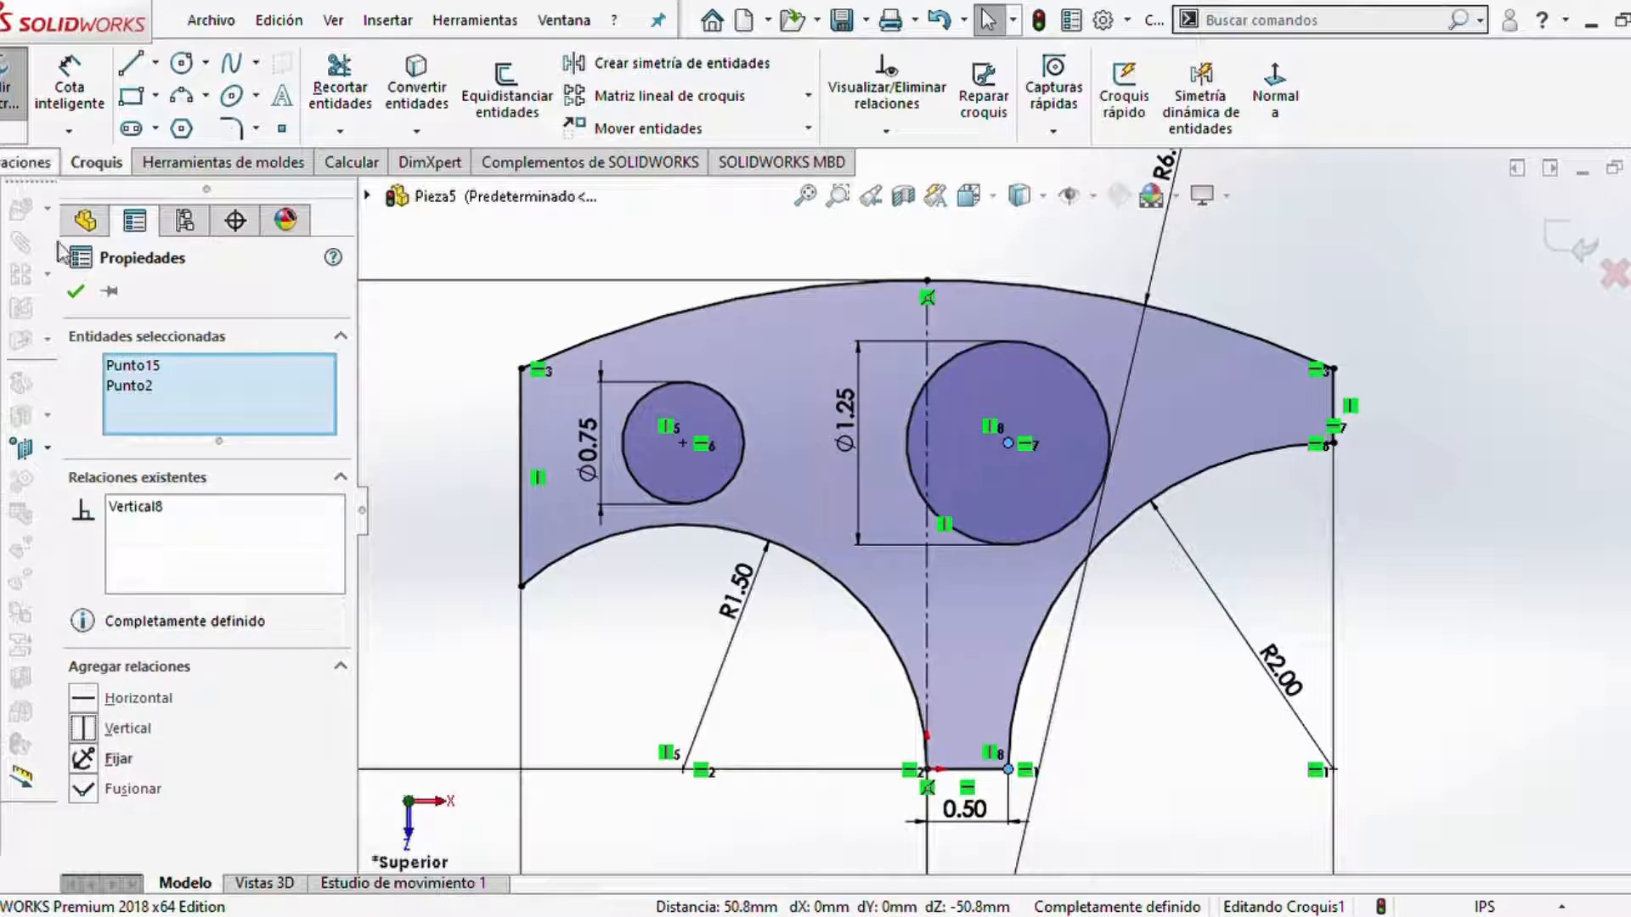
click(554, 417)
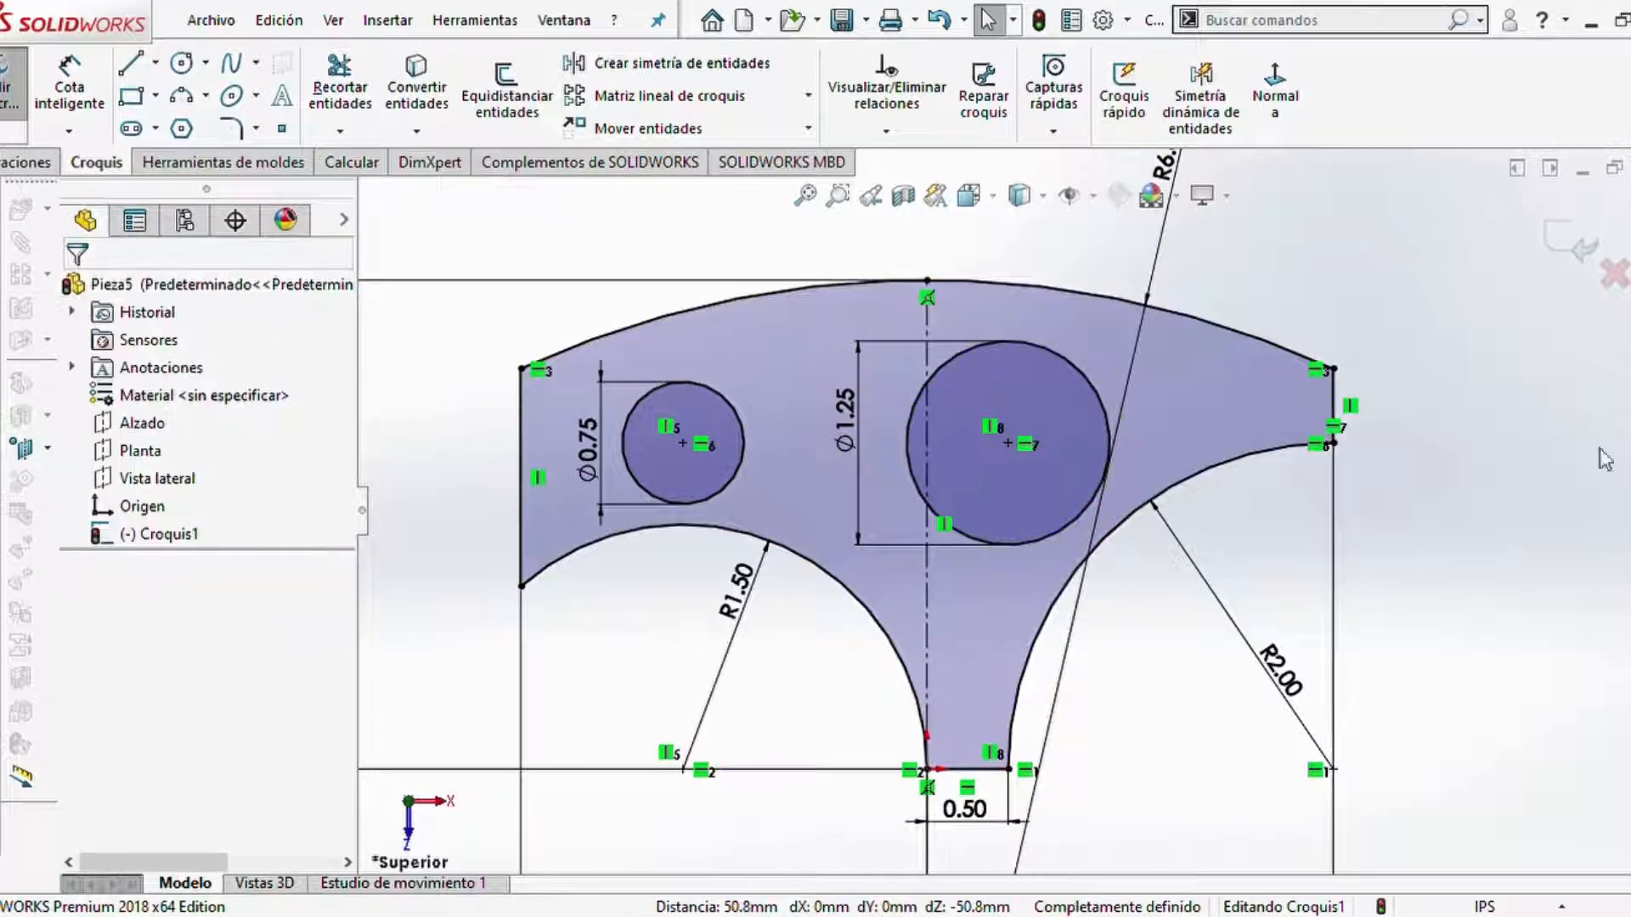
key(f)
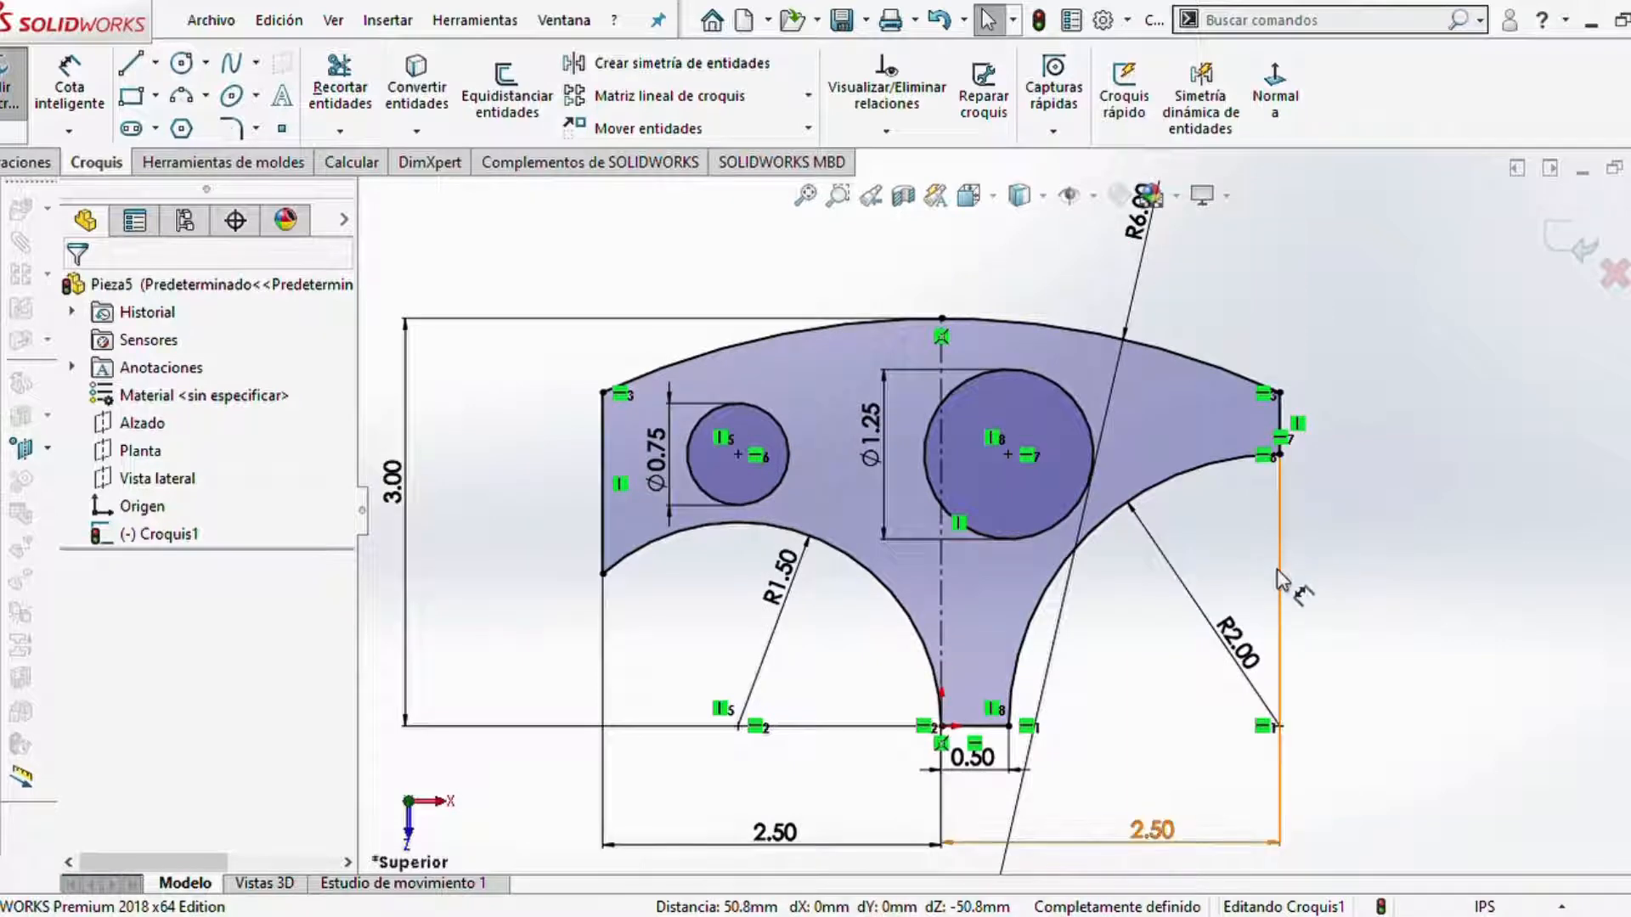
- Extrude the closed profile with its two circular holes to a depth of 0.5 in
click(28, 163)
click(17, 89)
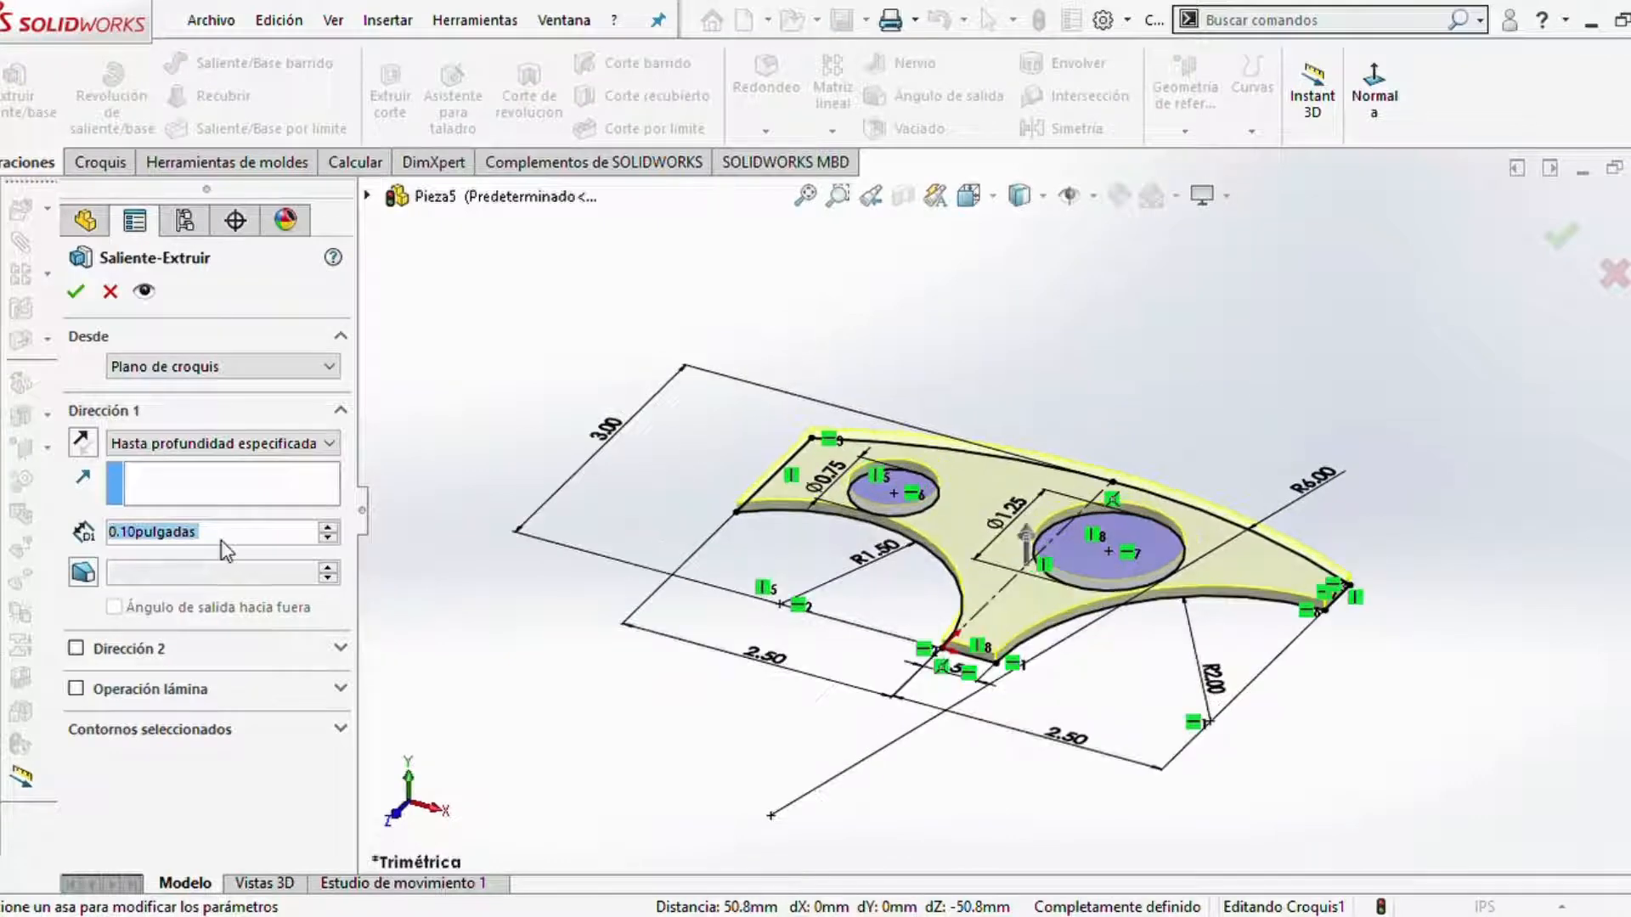
text(0.5)
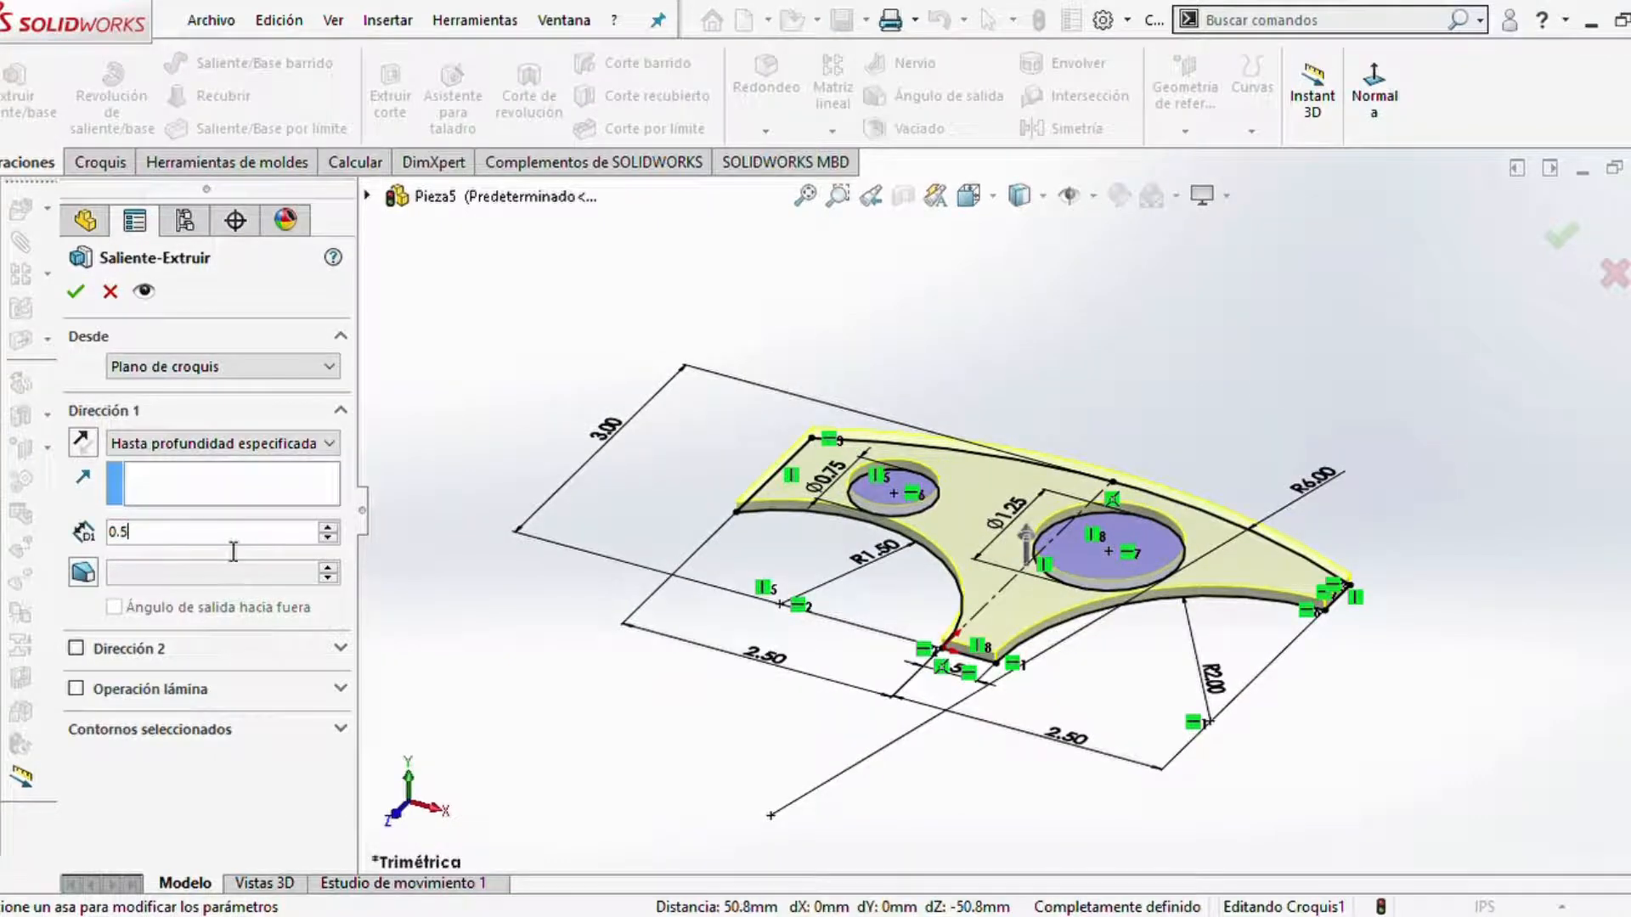
key(Return)
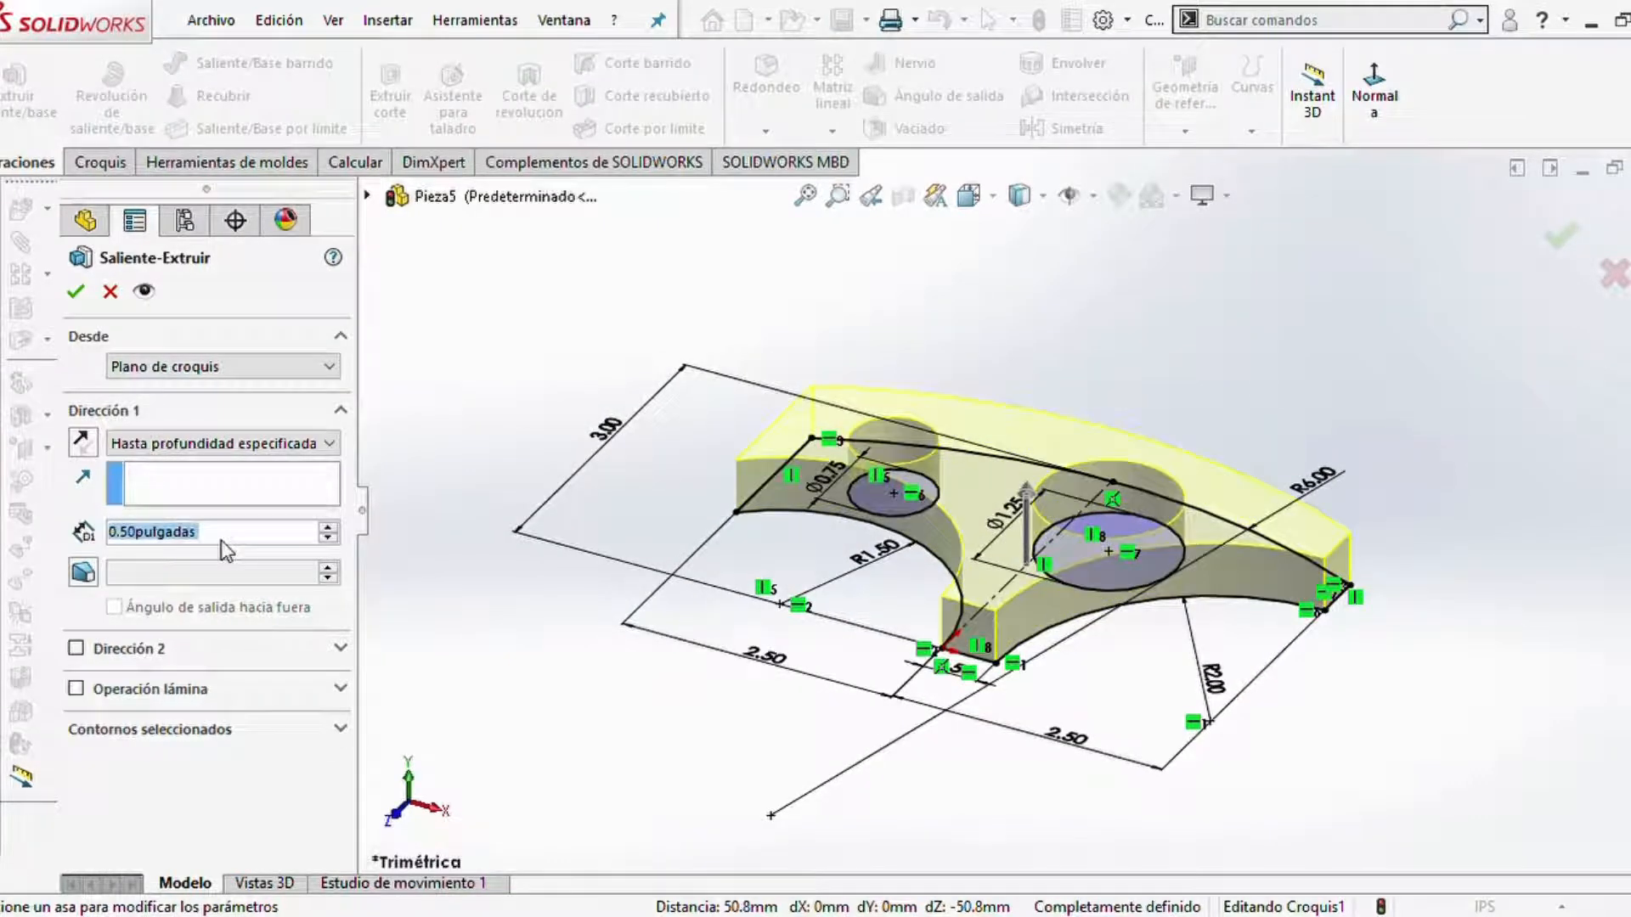
click(76, 292)
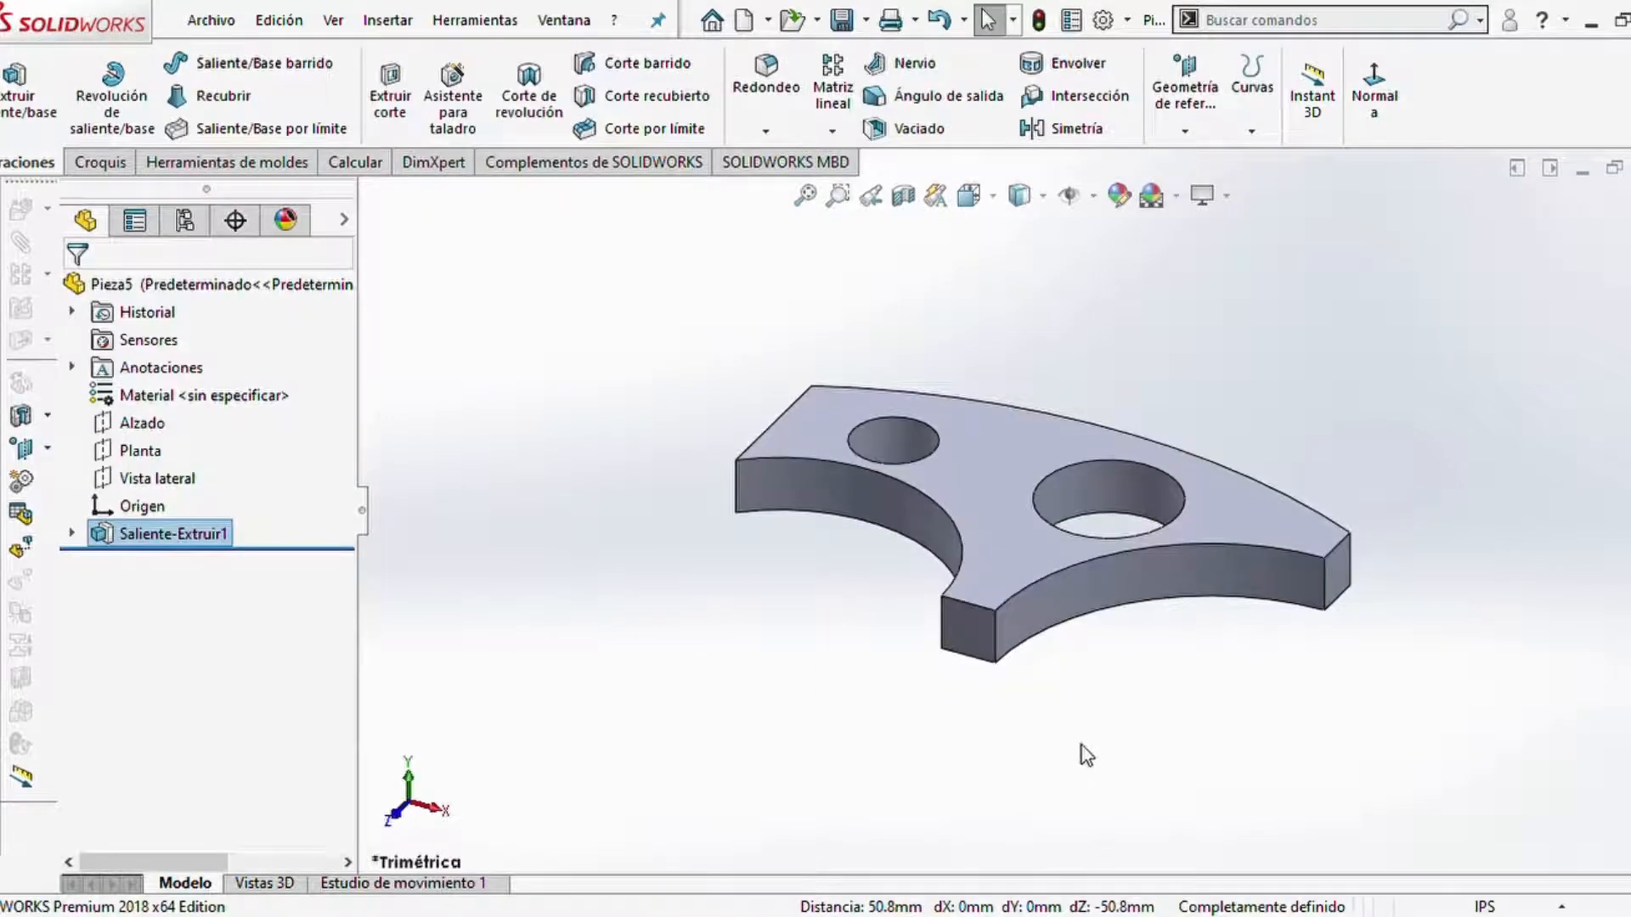
middle_drag(1083, 752, 1114, 846)
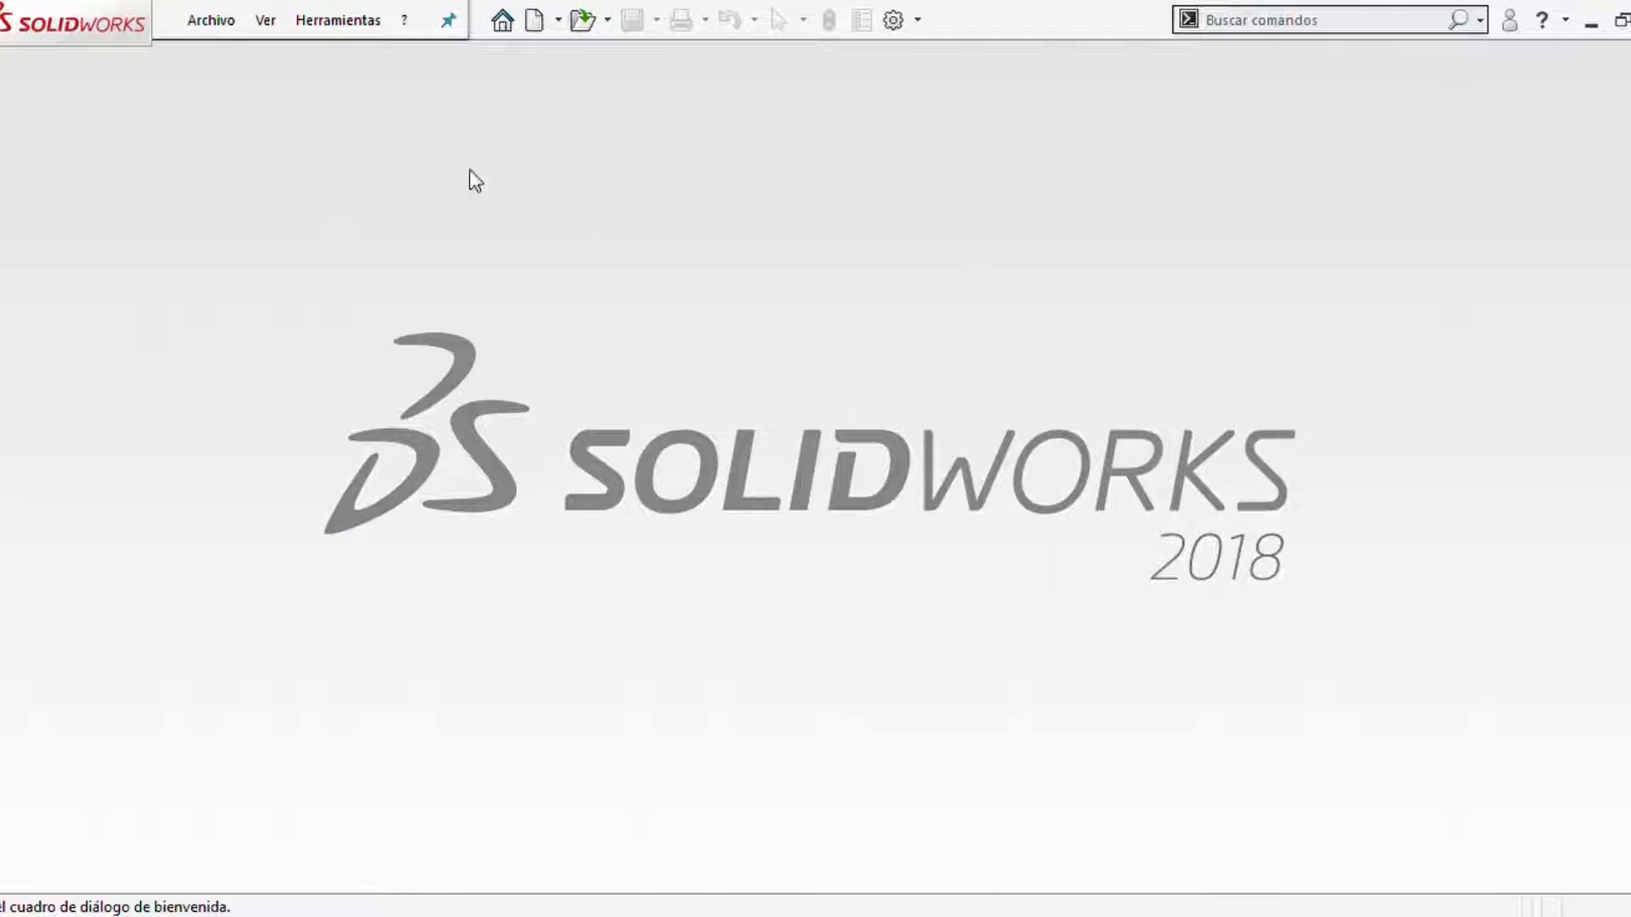
- Create a new part, set its units to CGS and save it as PROB 37_1
click(502, 23)
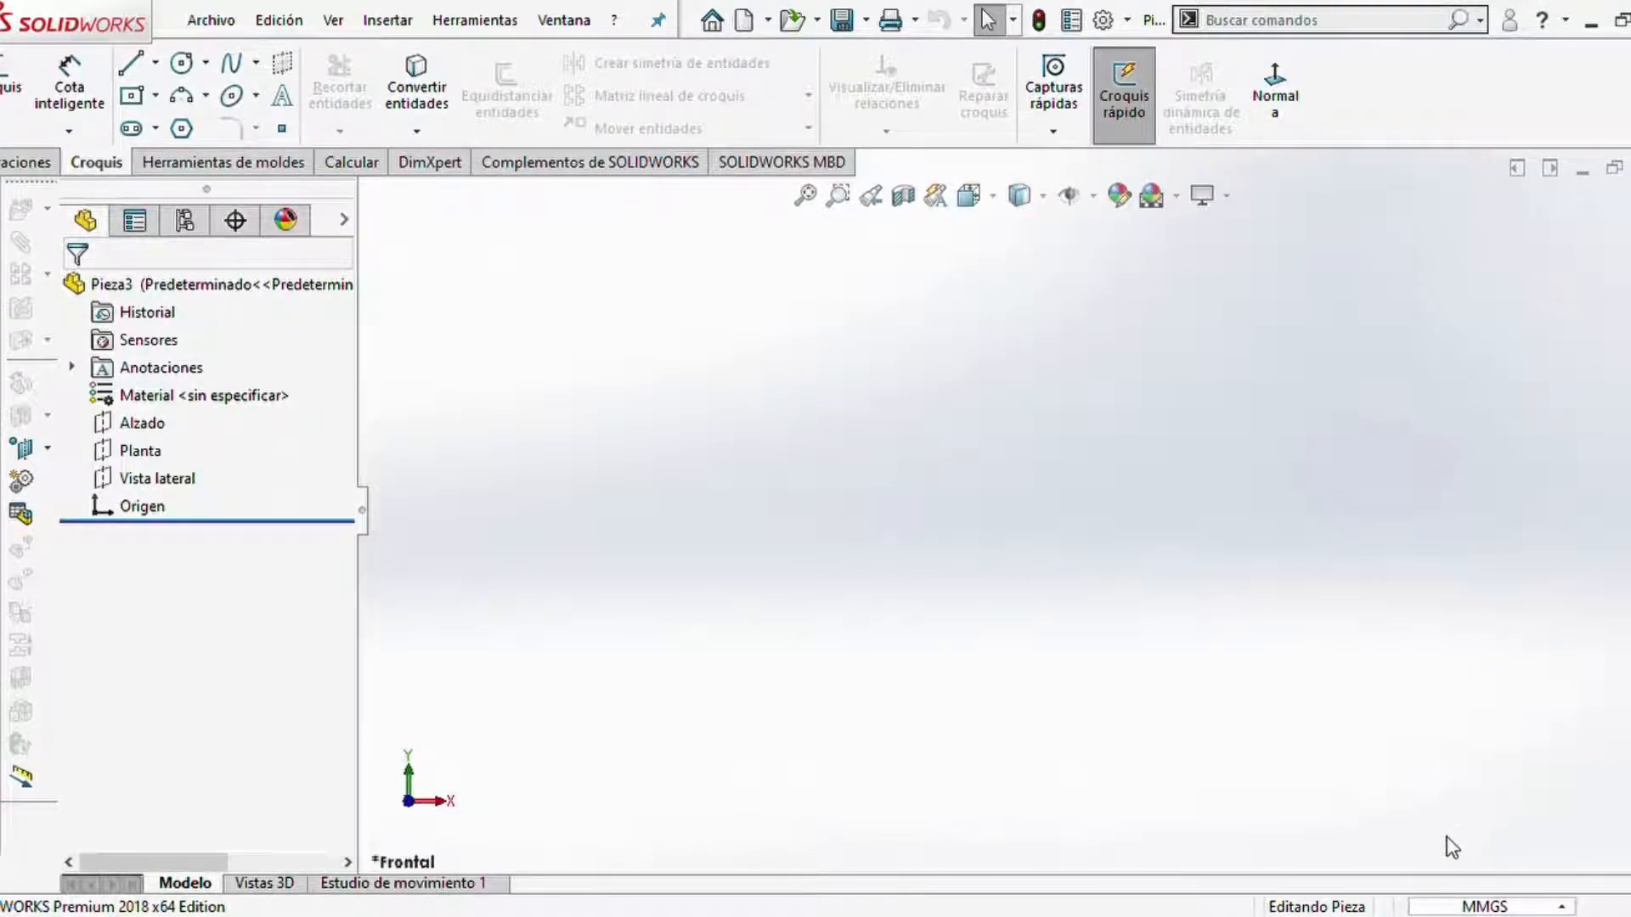
click(1453, 787)
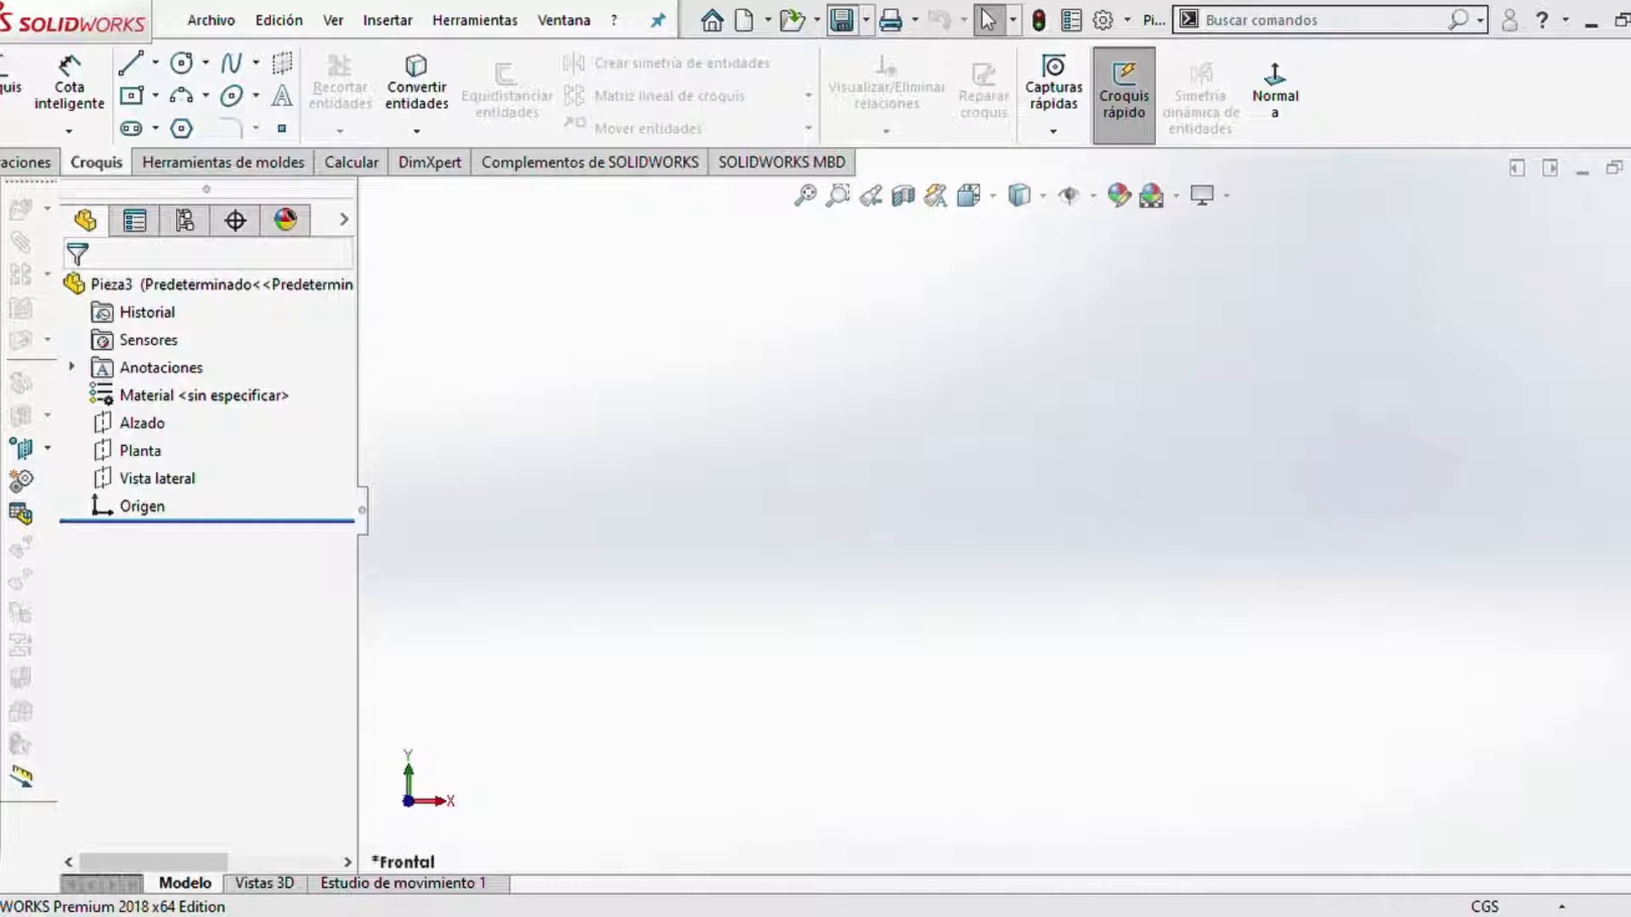
click(846, 22)
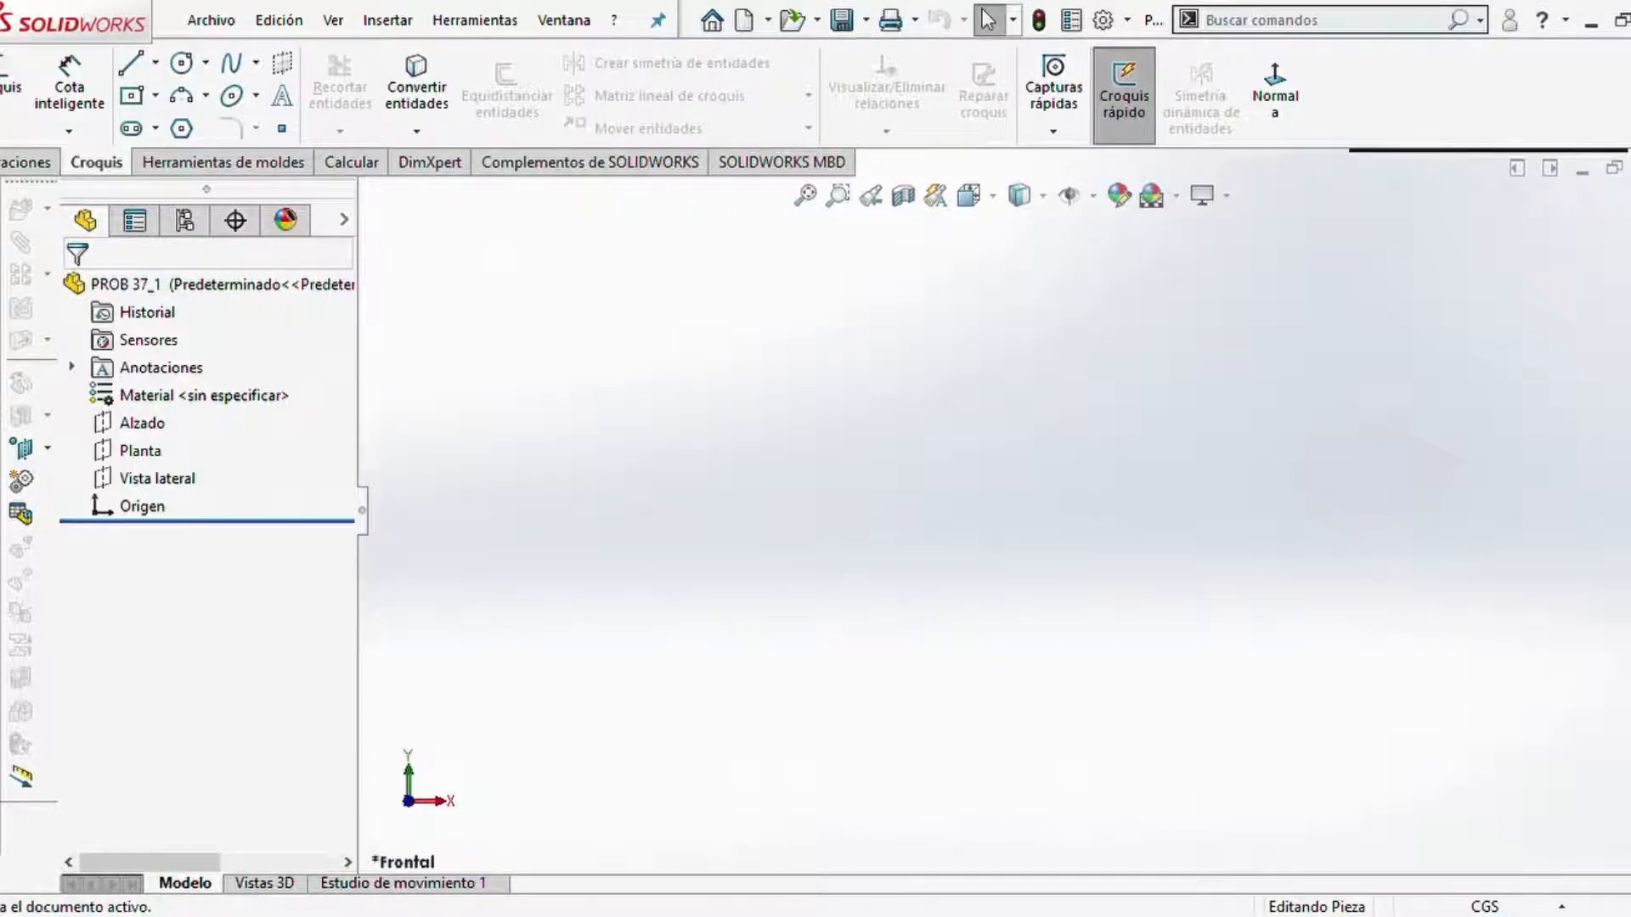
- Start a sketch on the Planta plane and draw a circle about 12.90 cm in diameter centred on the origin
click(127, 451)
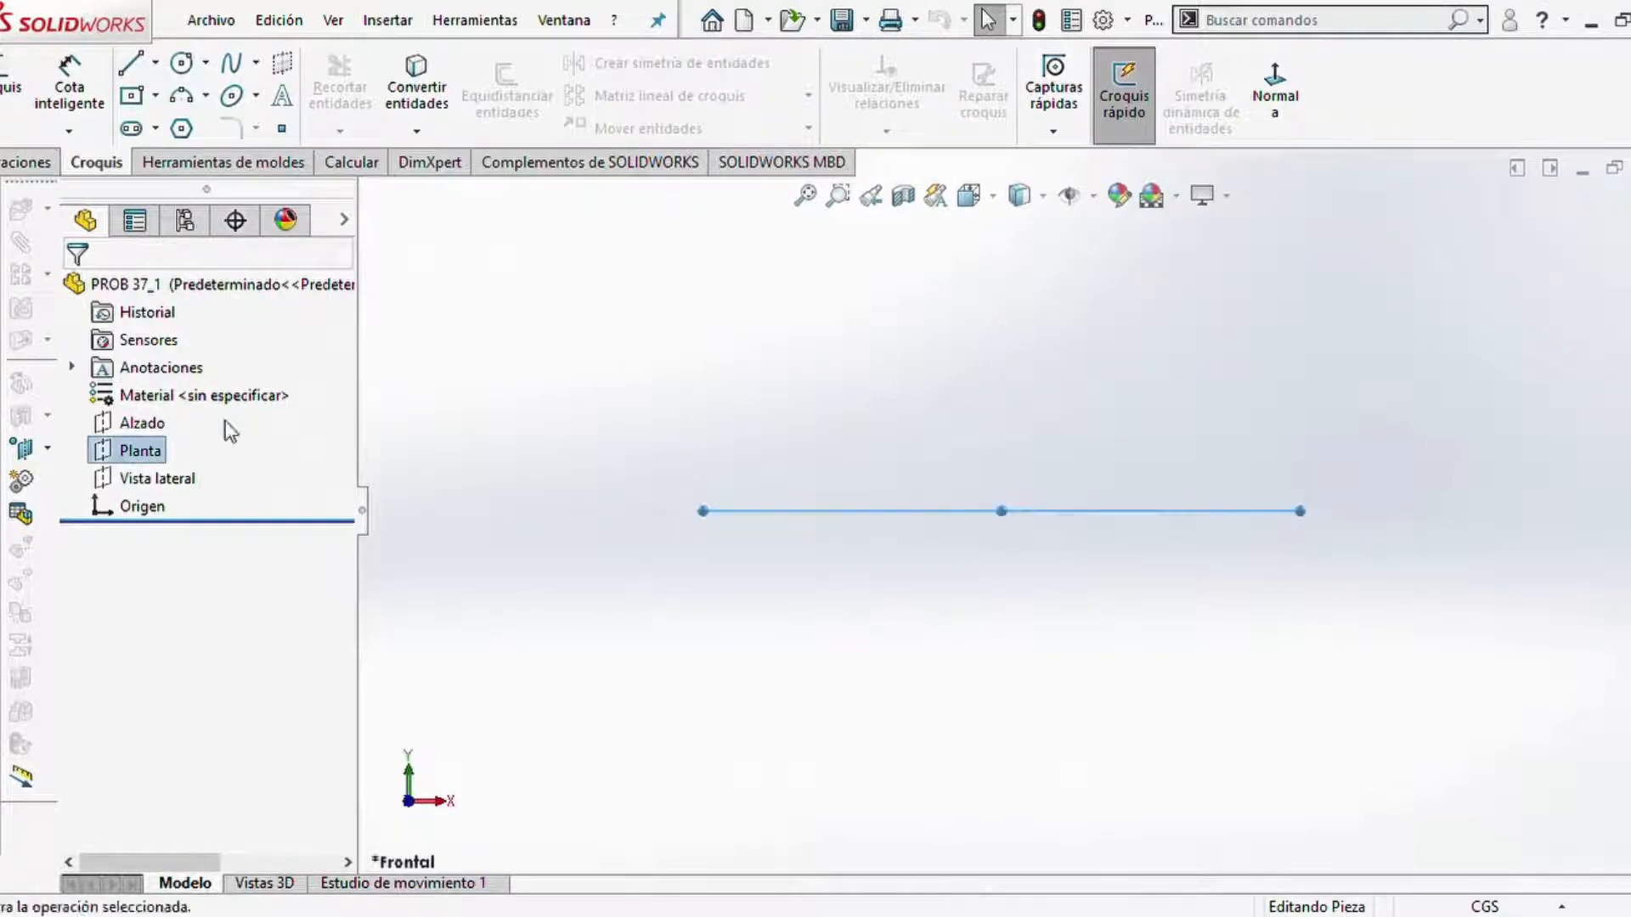
key(ctrl+8)
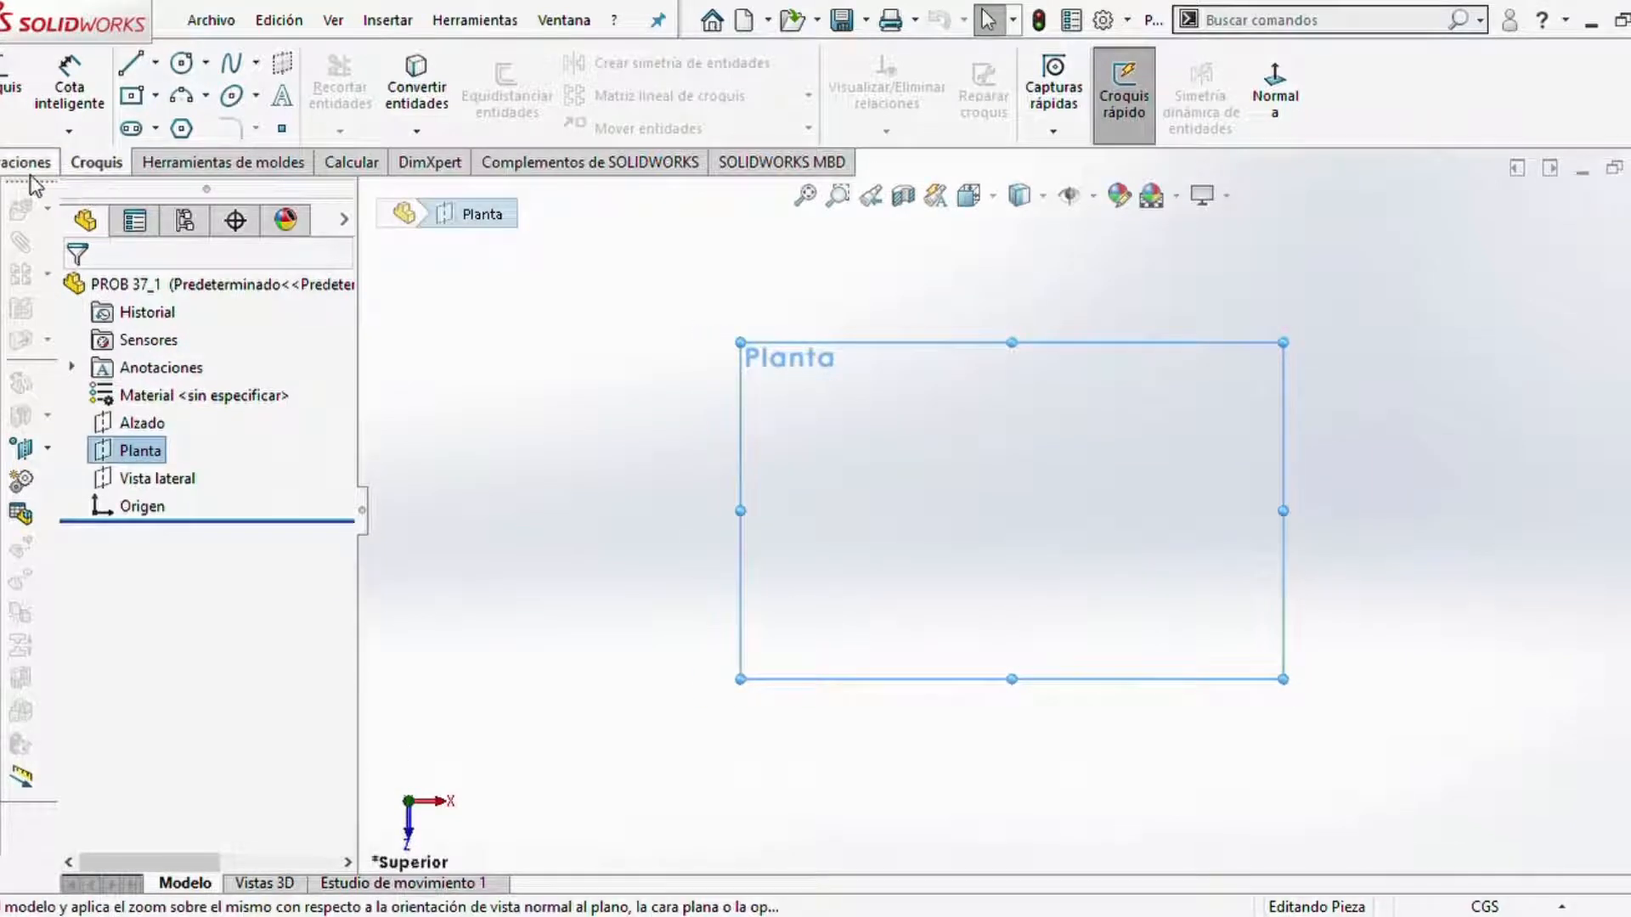
click(13, 81)
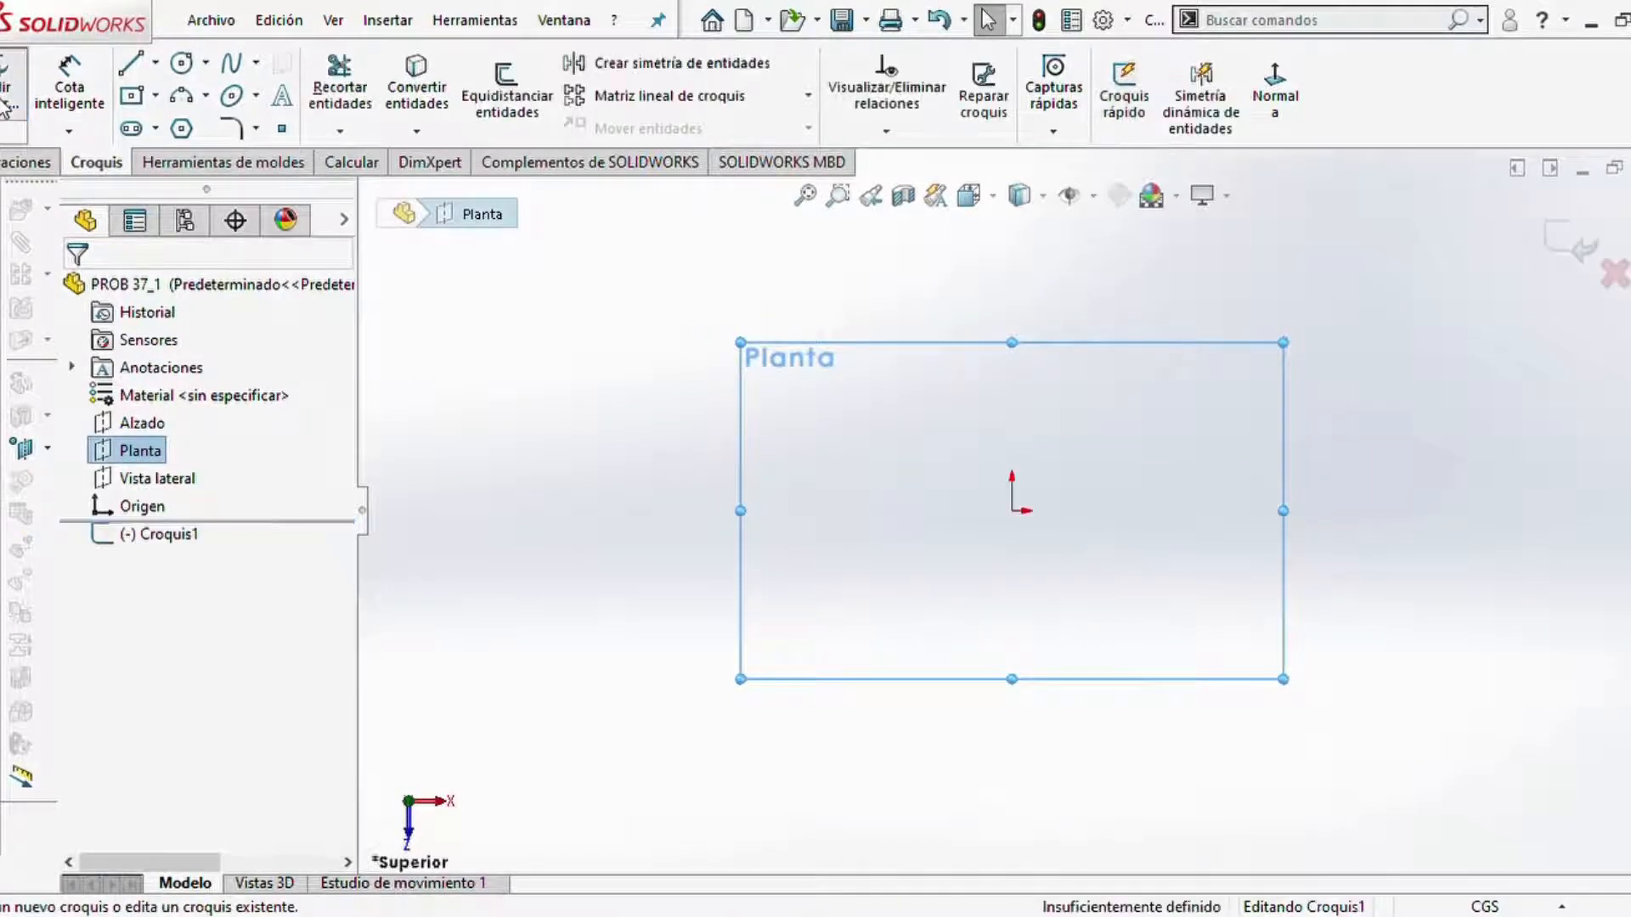
click(181, 66)
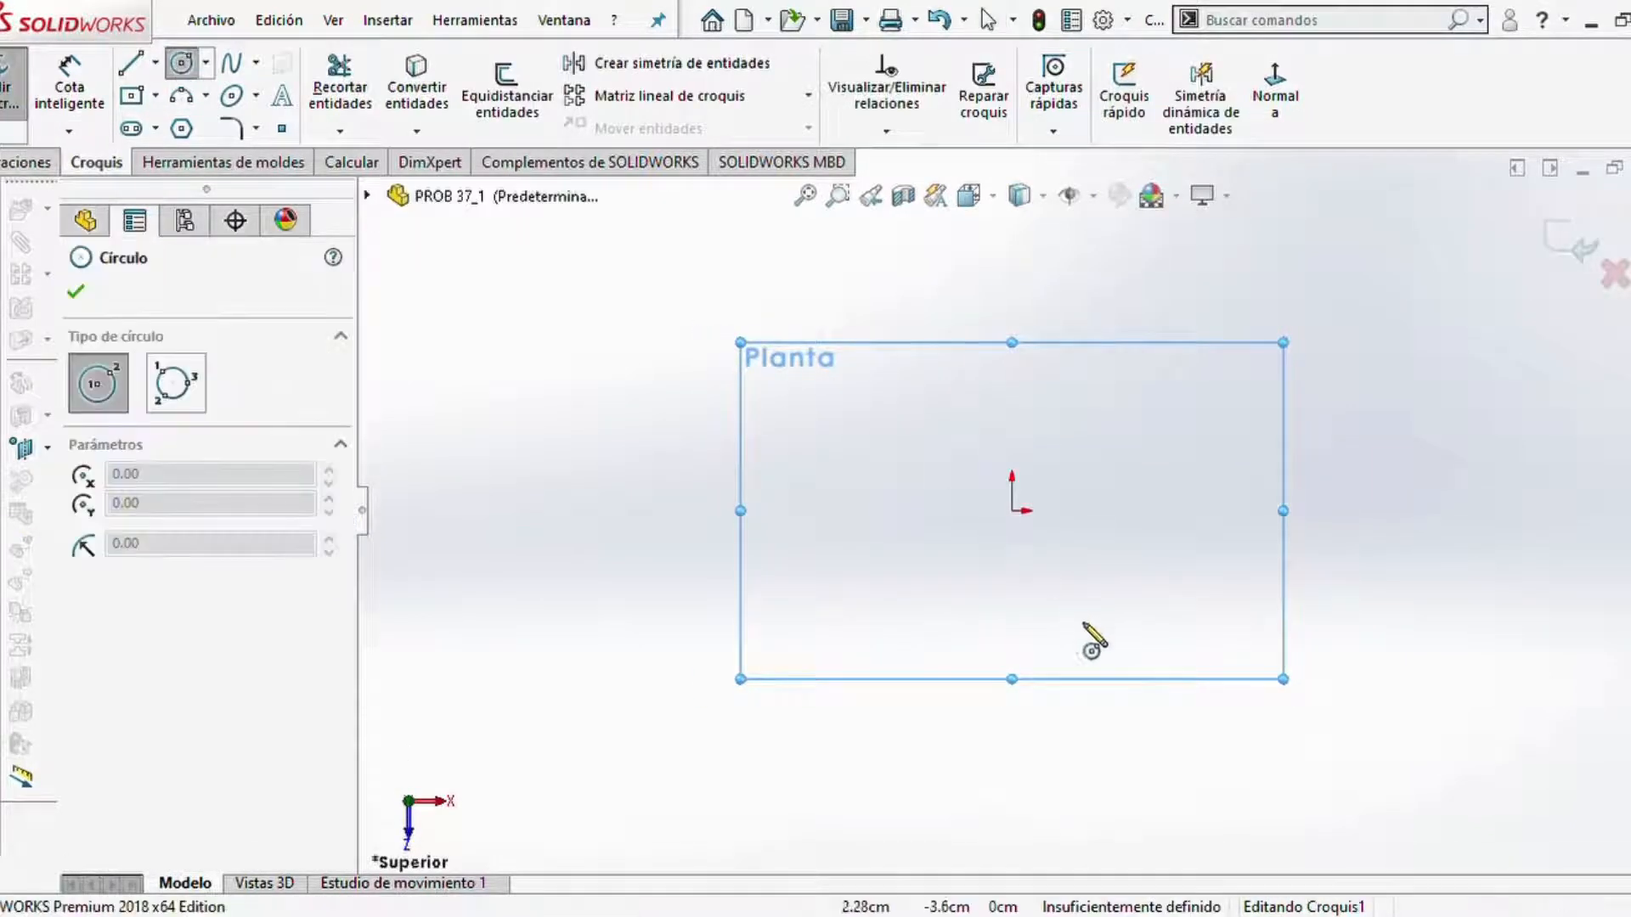
click(1011, 510)
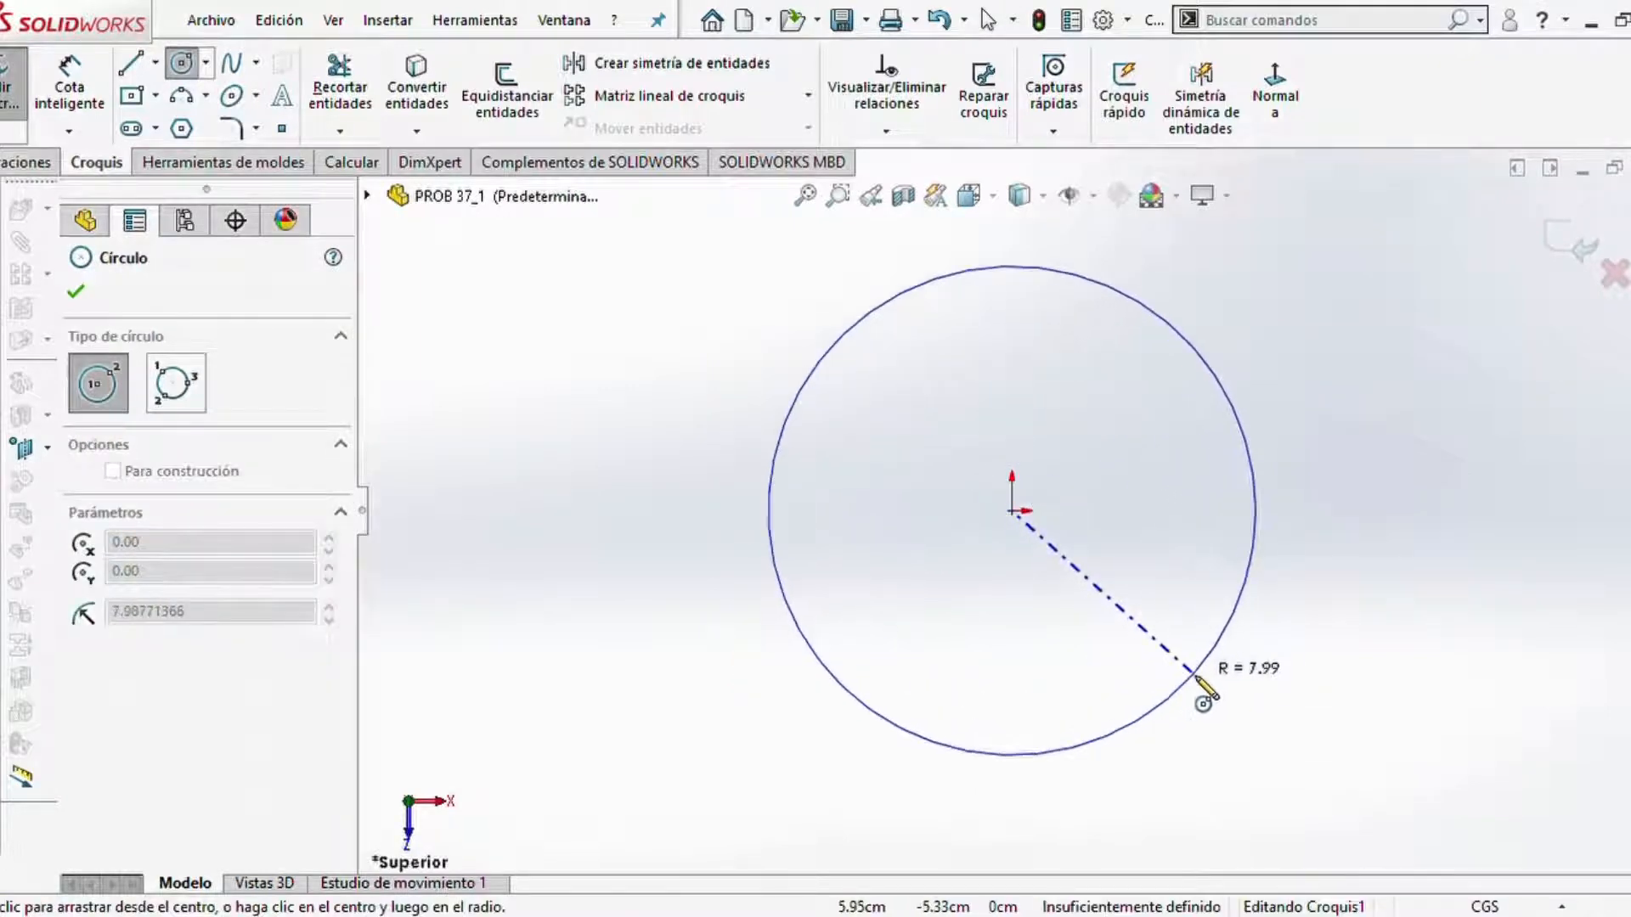
click(1161, 639)
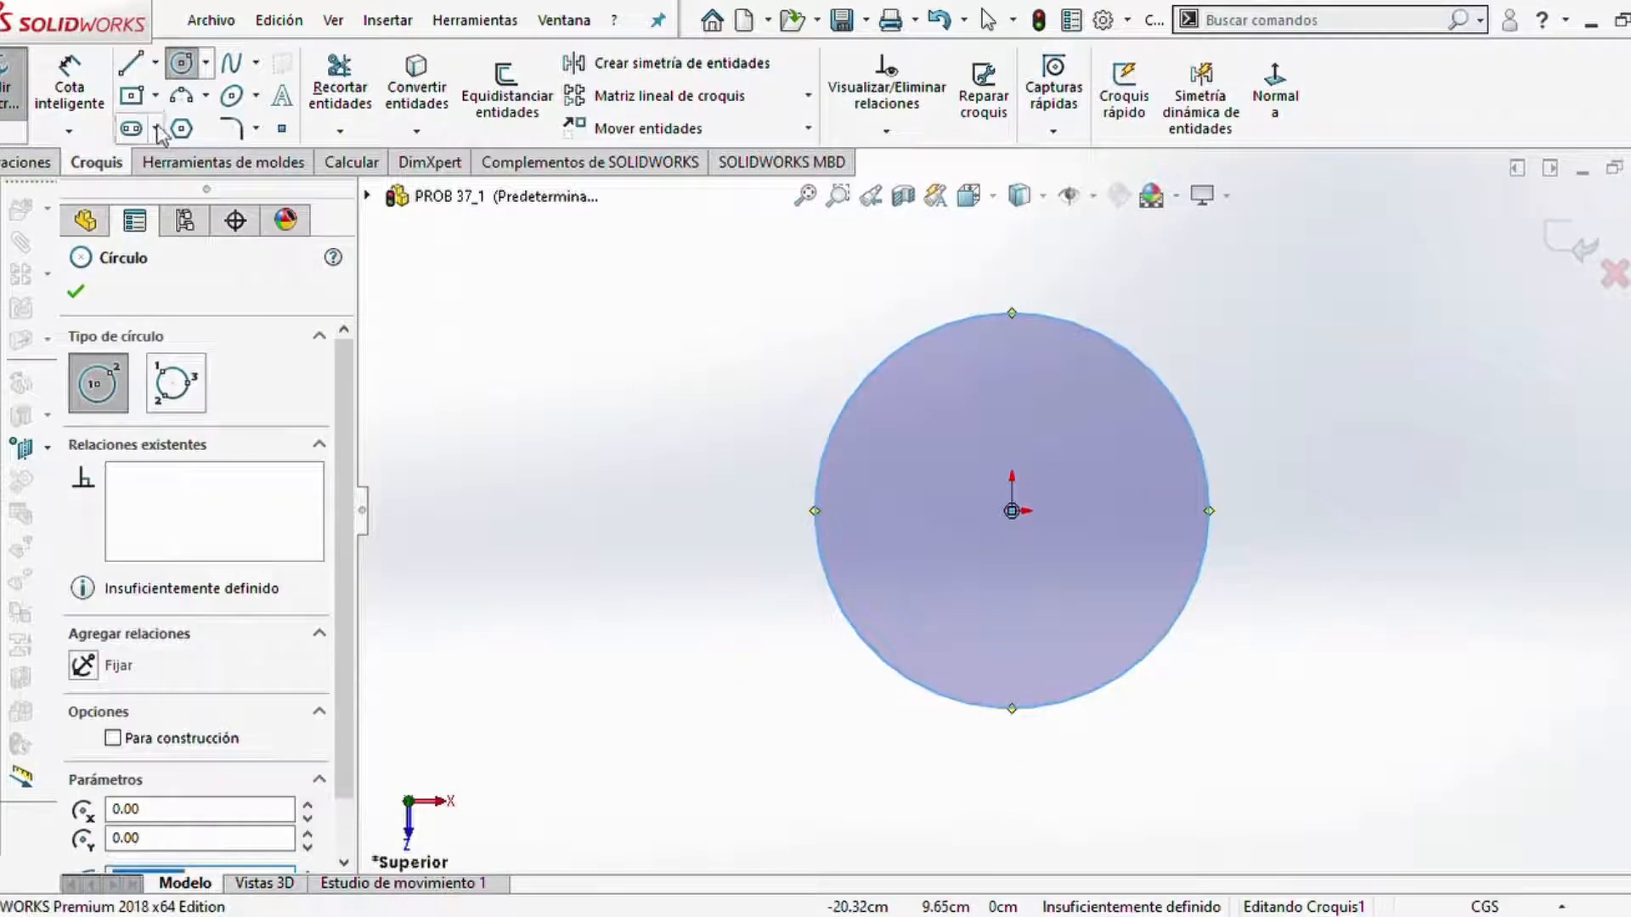
- Dimension the circle's diameter as 8 cm, placing the dimension outside its upper right
click(102, 106)
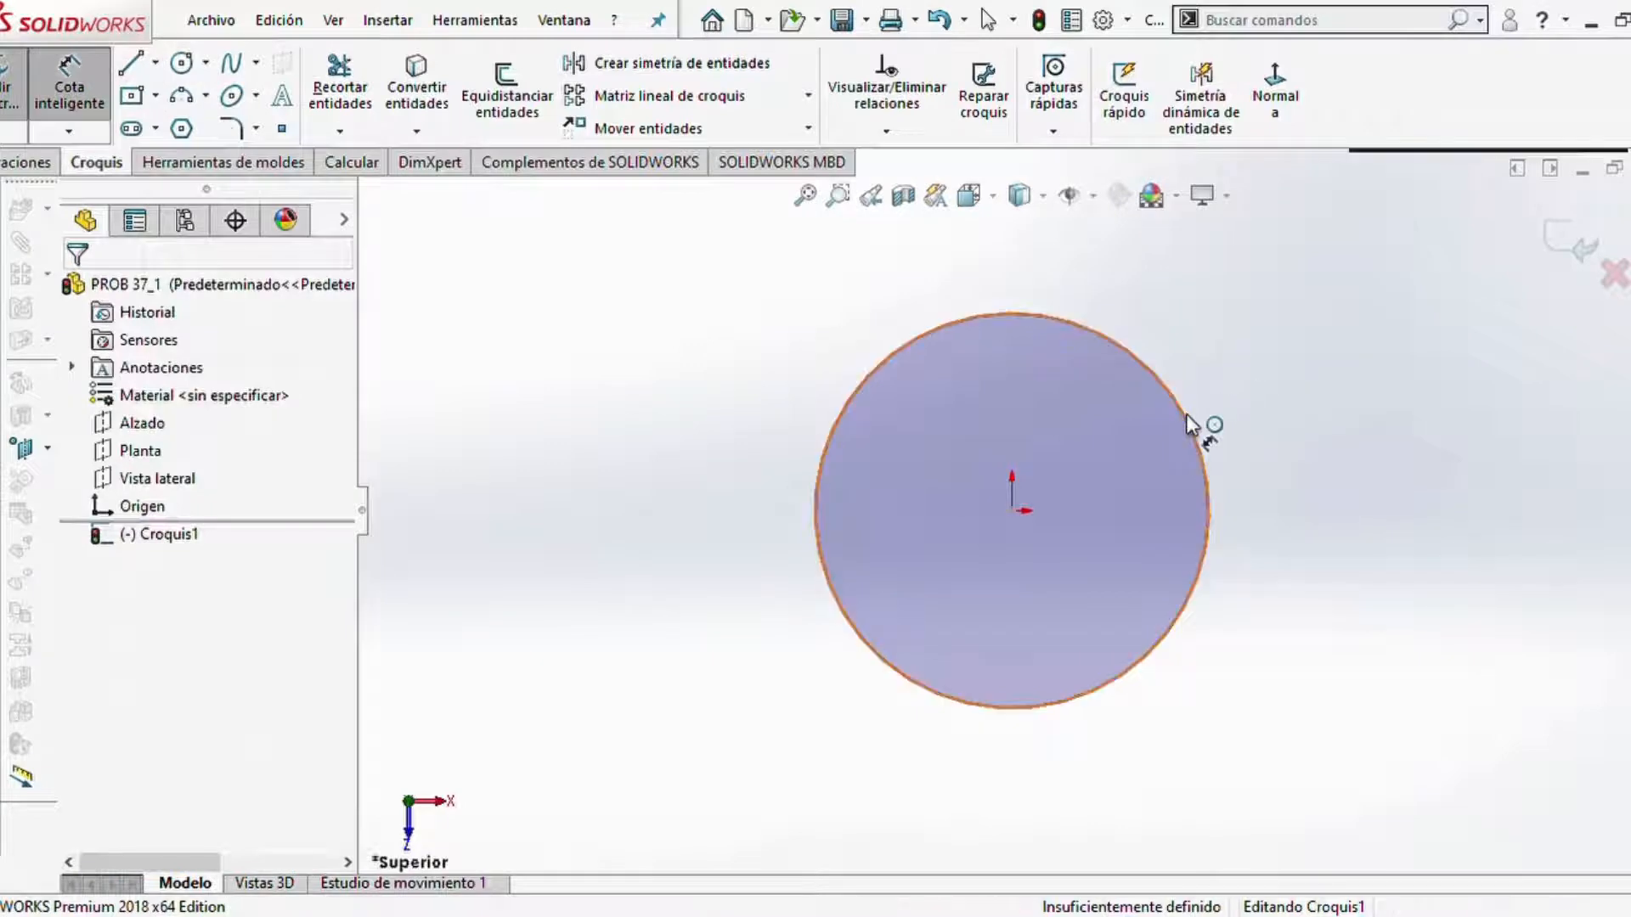
click(1185, 415)
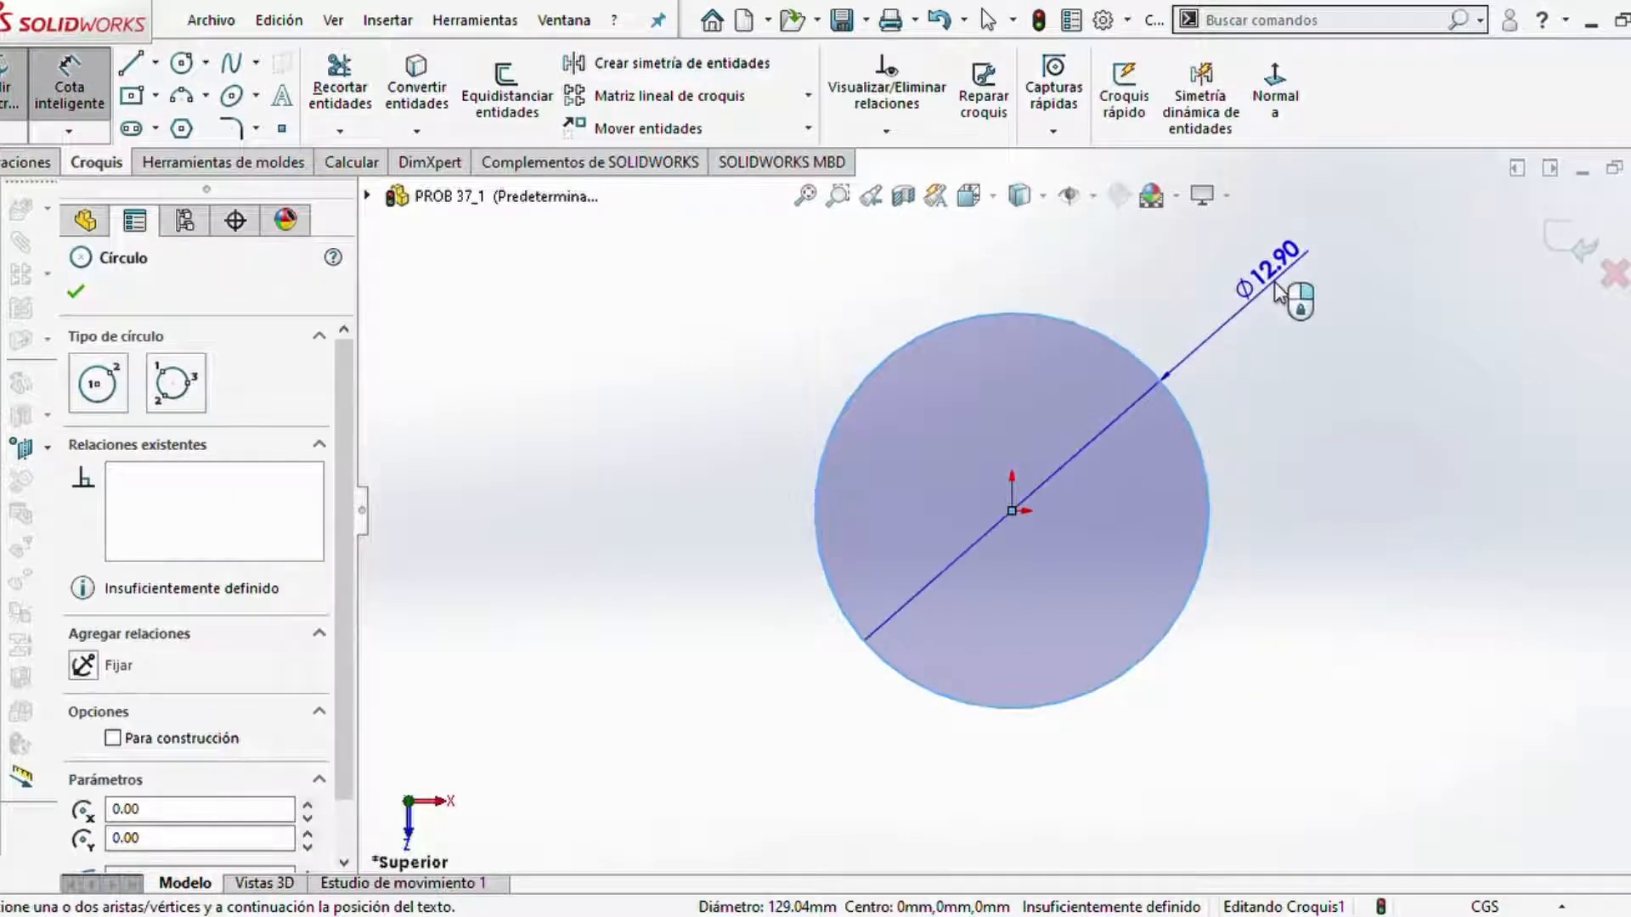
click(1275, 283)
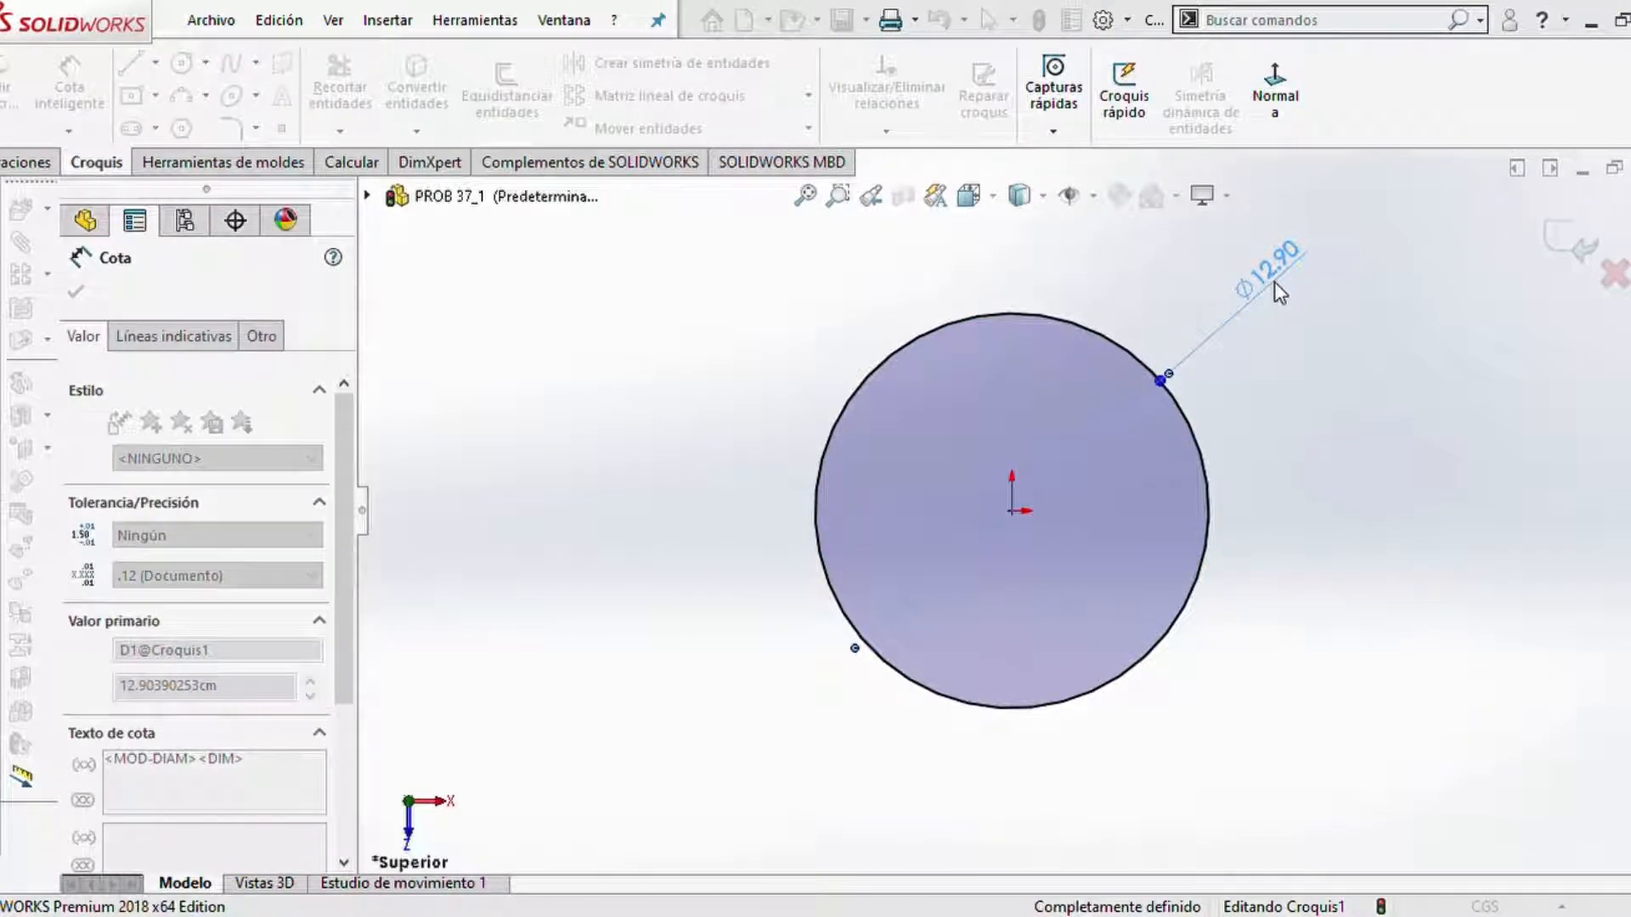
text(8)
key(Return)
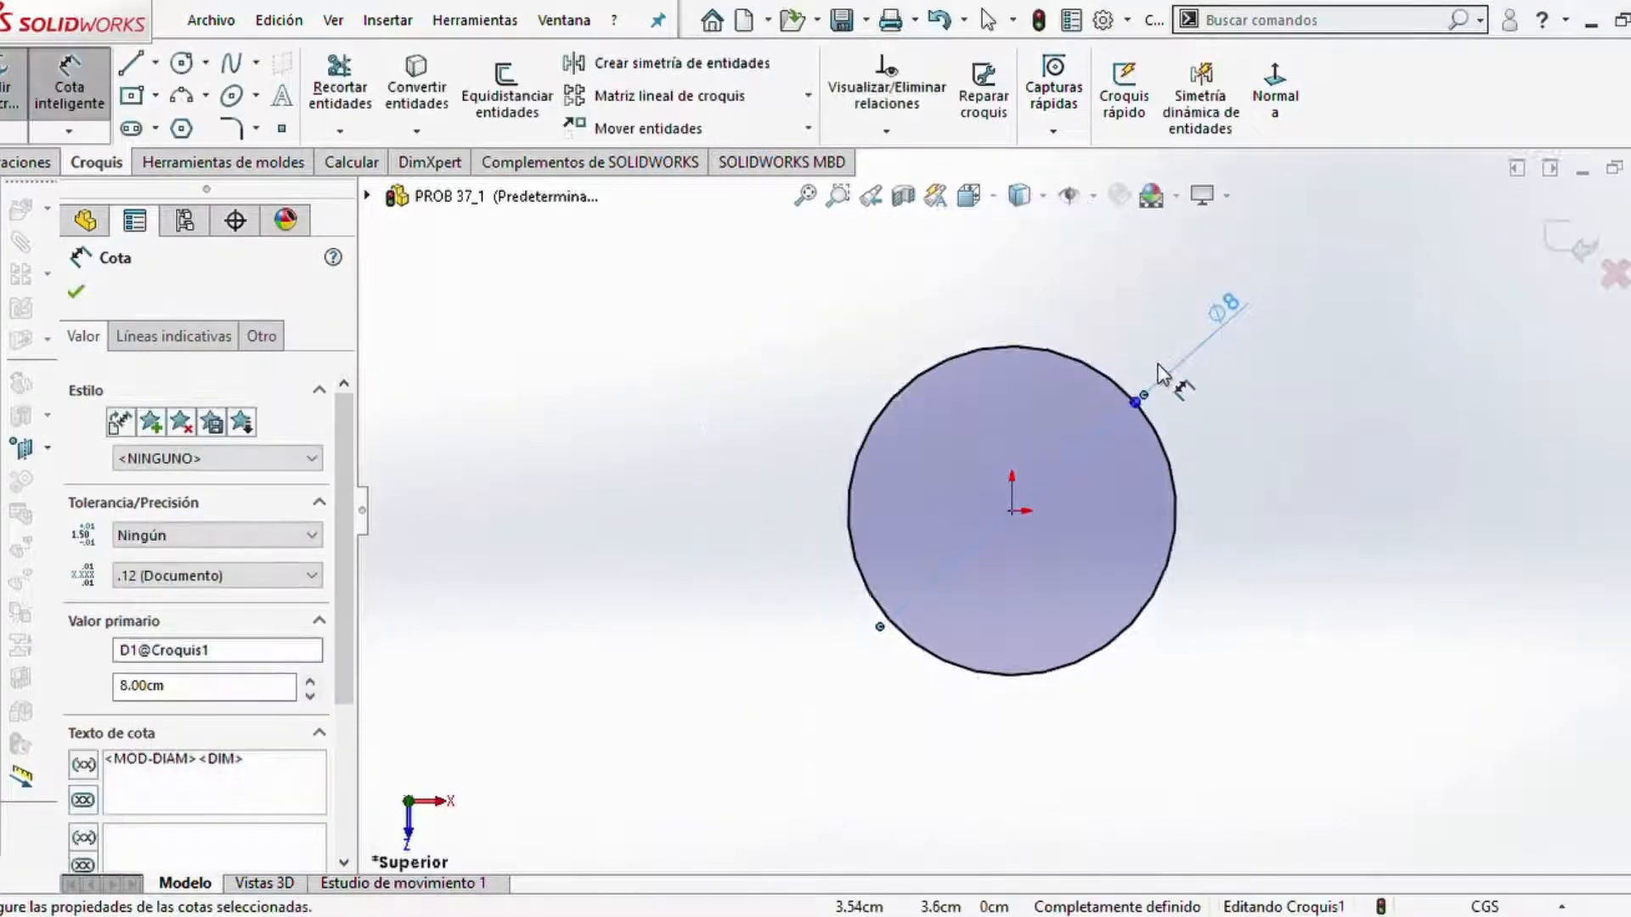
- Sketch a larger concentric circle about 12.16 cm in diameter, centred on the origin around the 8 cm circle
scroll(1162, 374, down, 1)
scroll(1165, 459, up, 2)
scroll(1159, 480, down, 2)
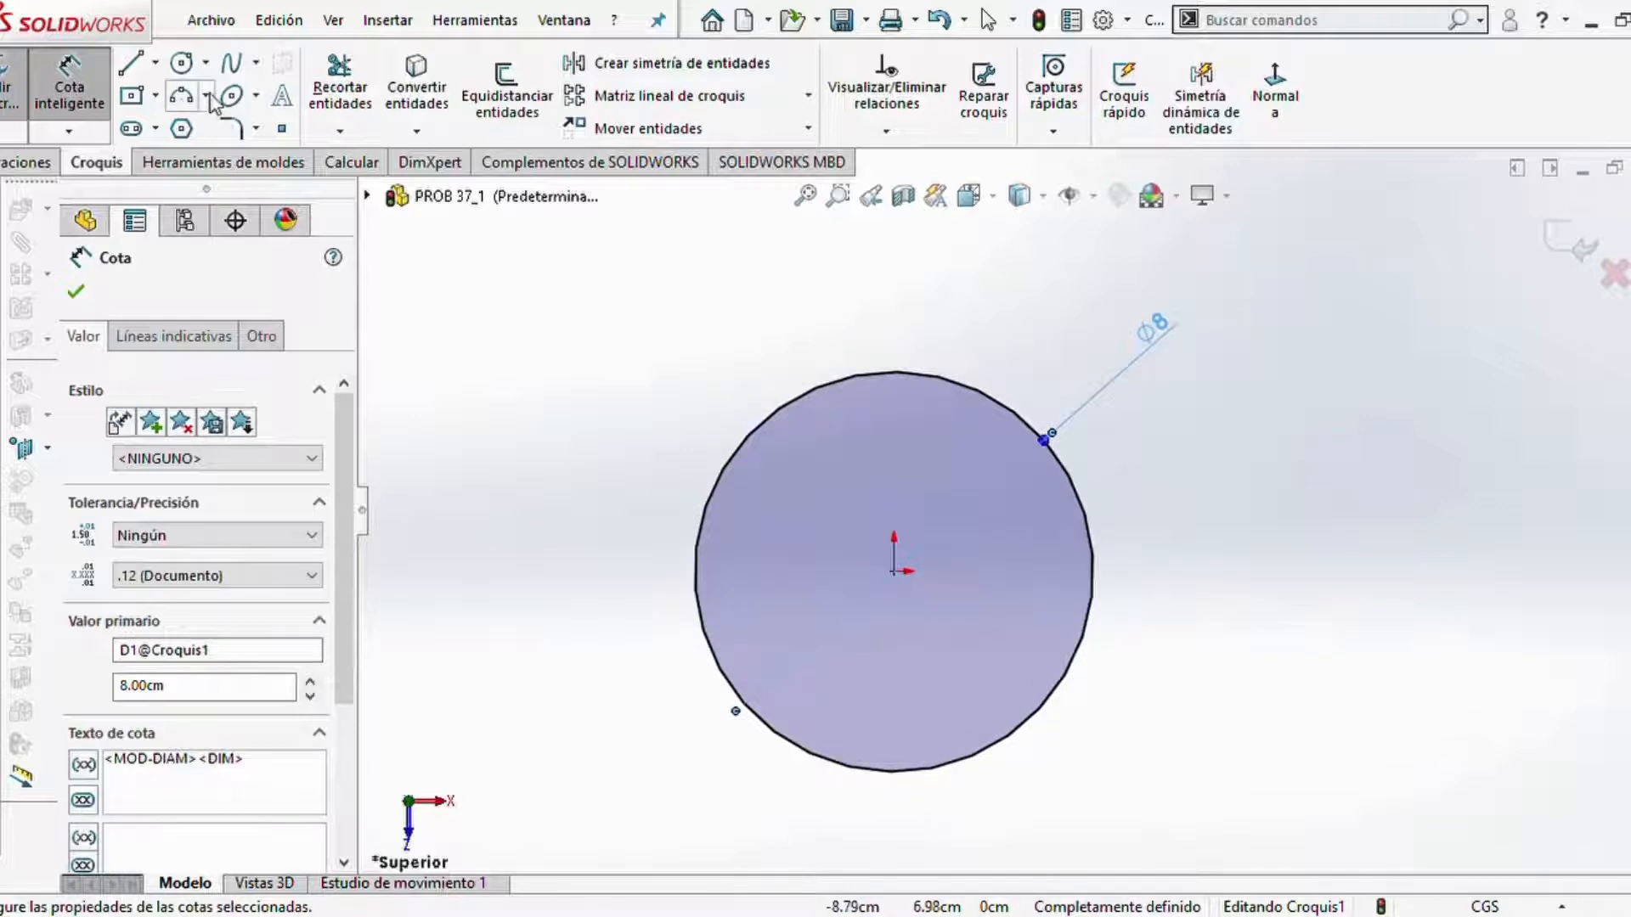
click(181, 63)
click(894, 571)
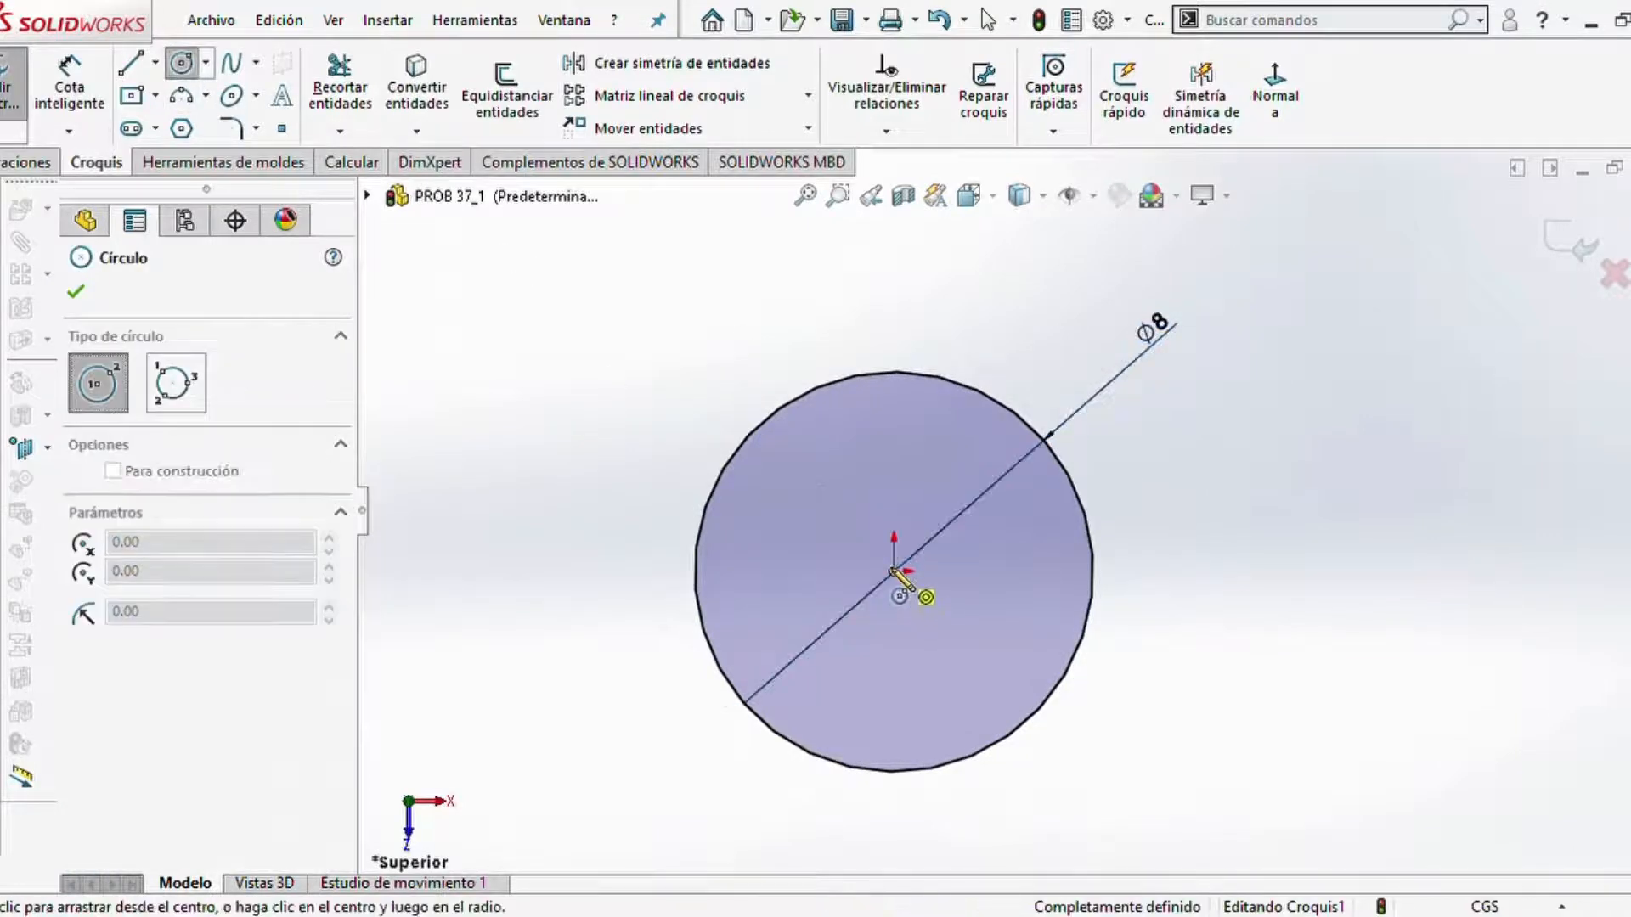
click(1198, 554)
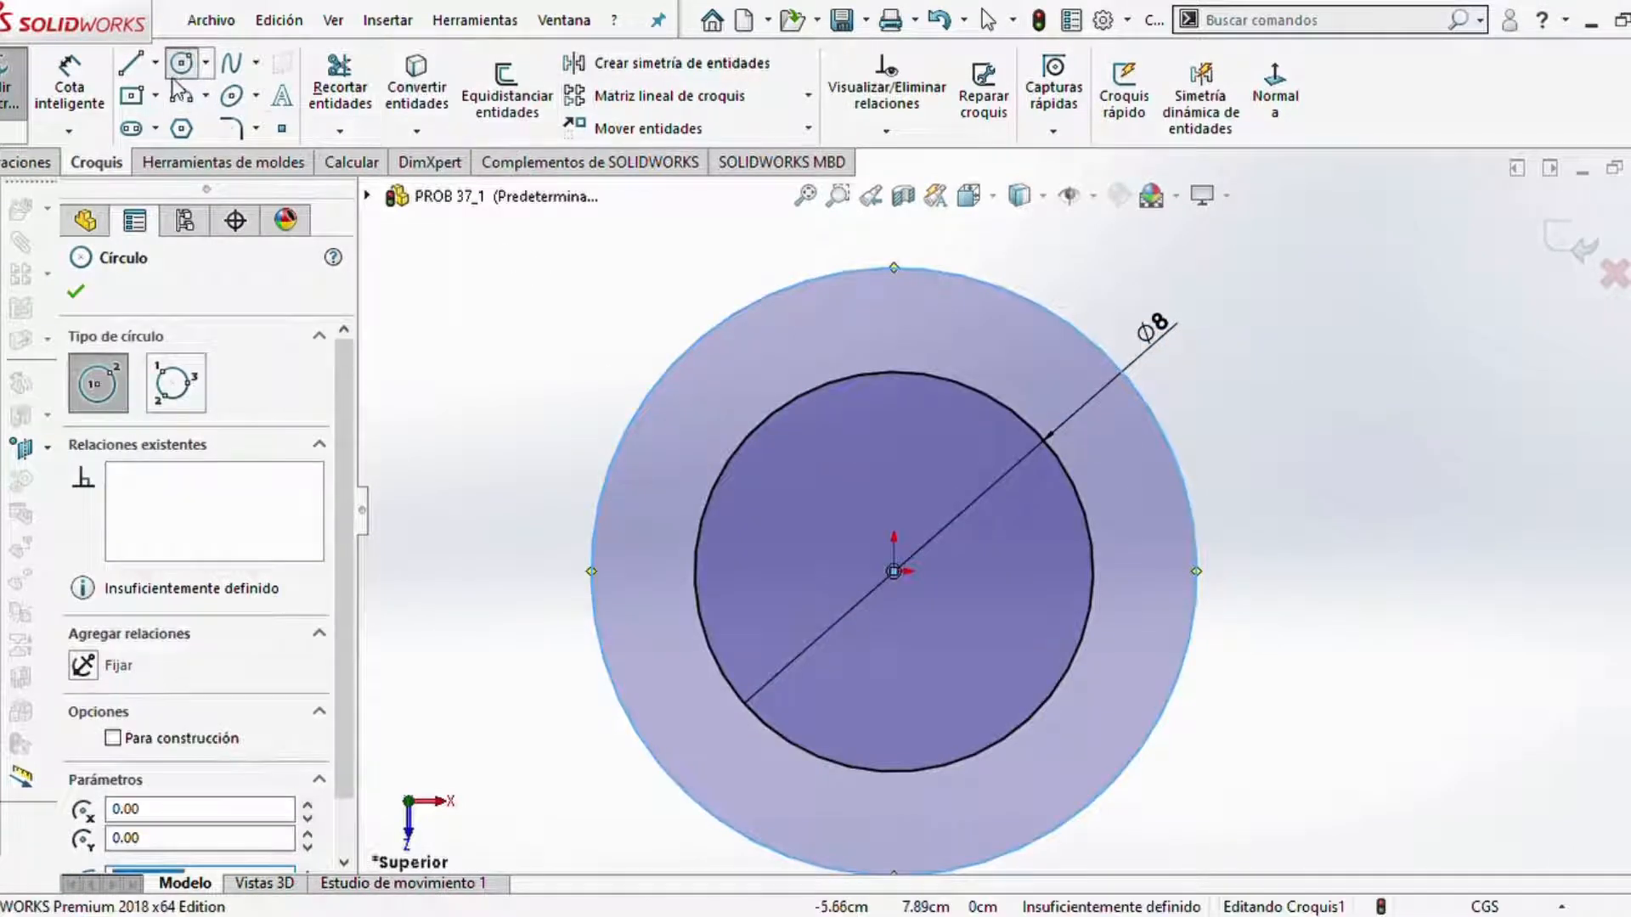
- Dimension the outer circle's diameter as 12 cm
click(85, 95)
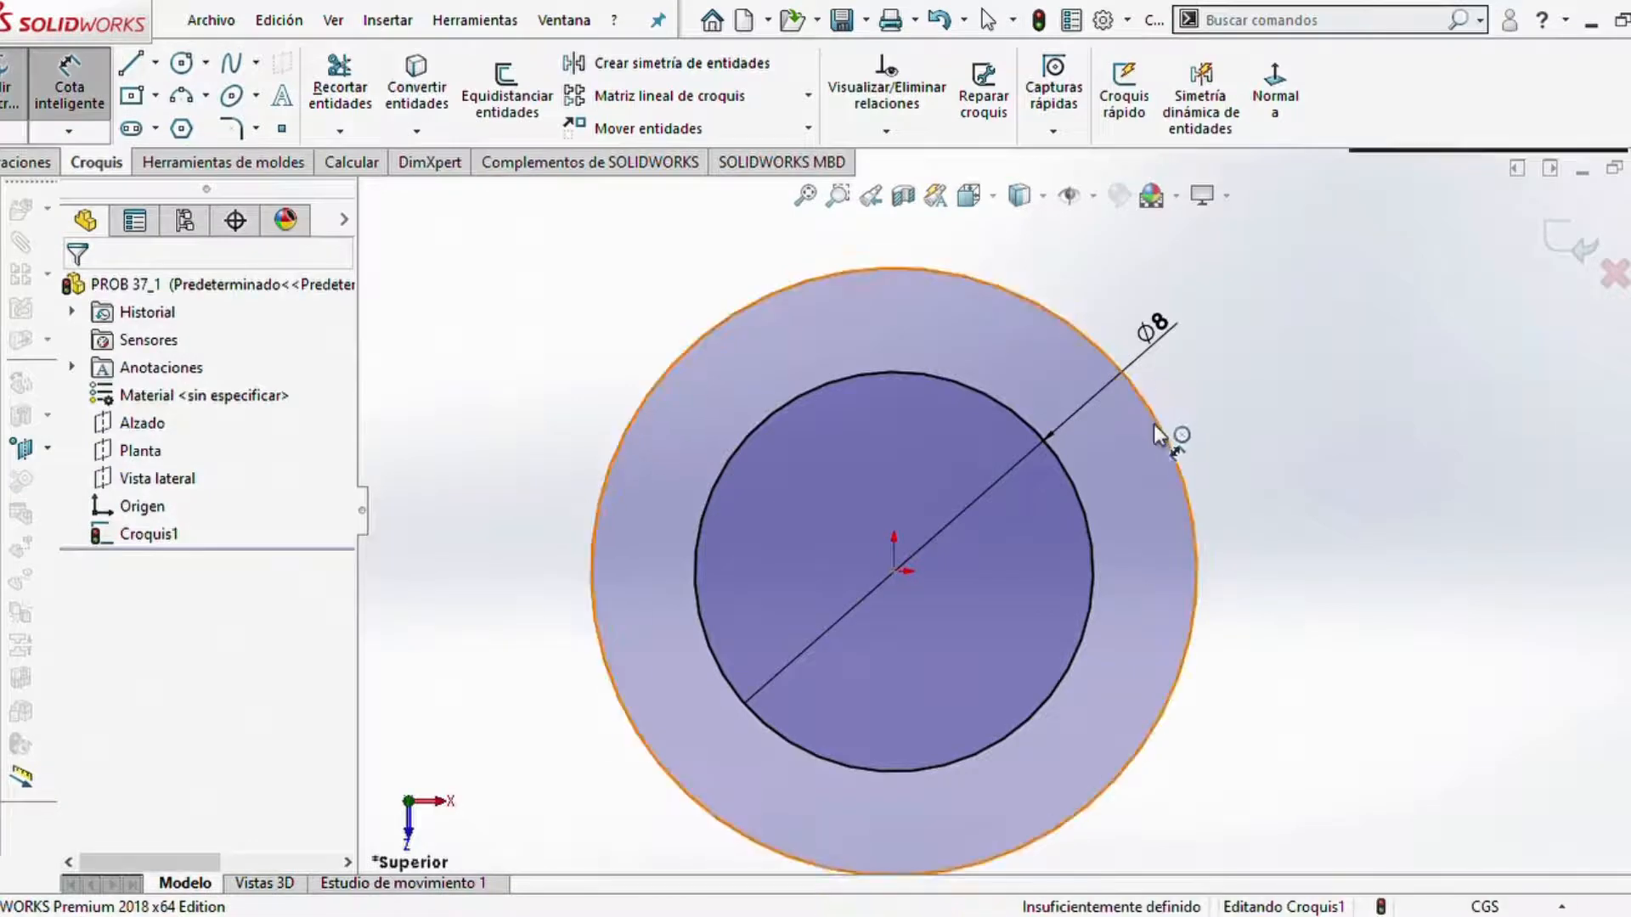
click(1154, 424)
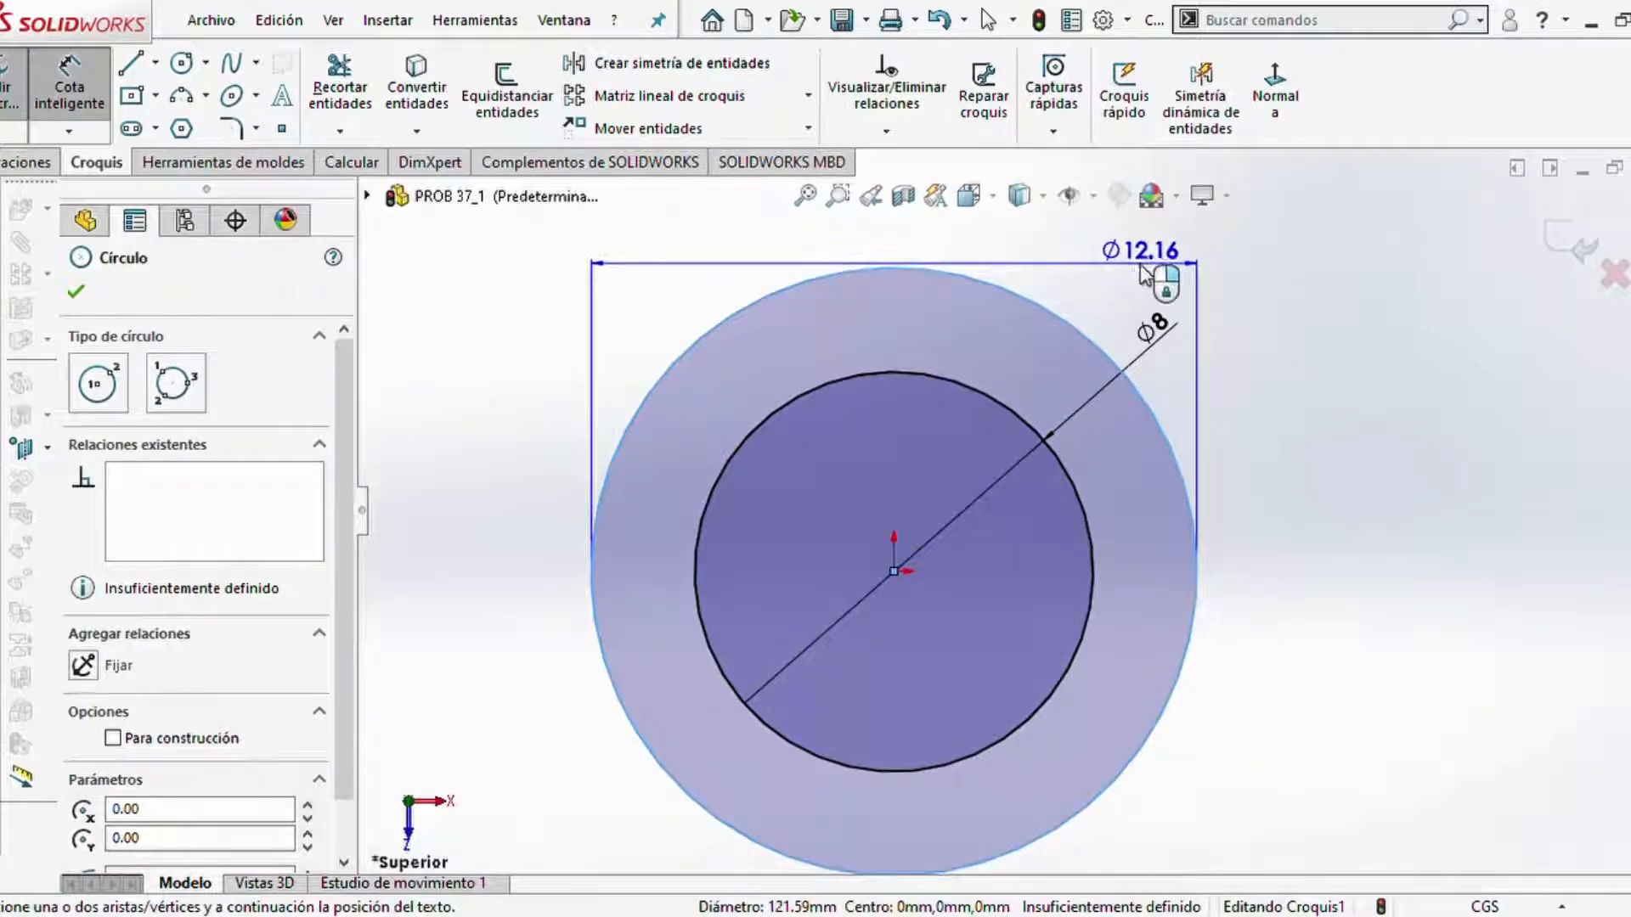
click(1238, 271)
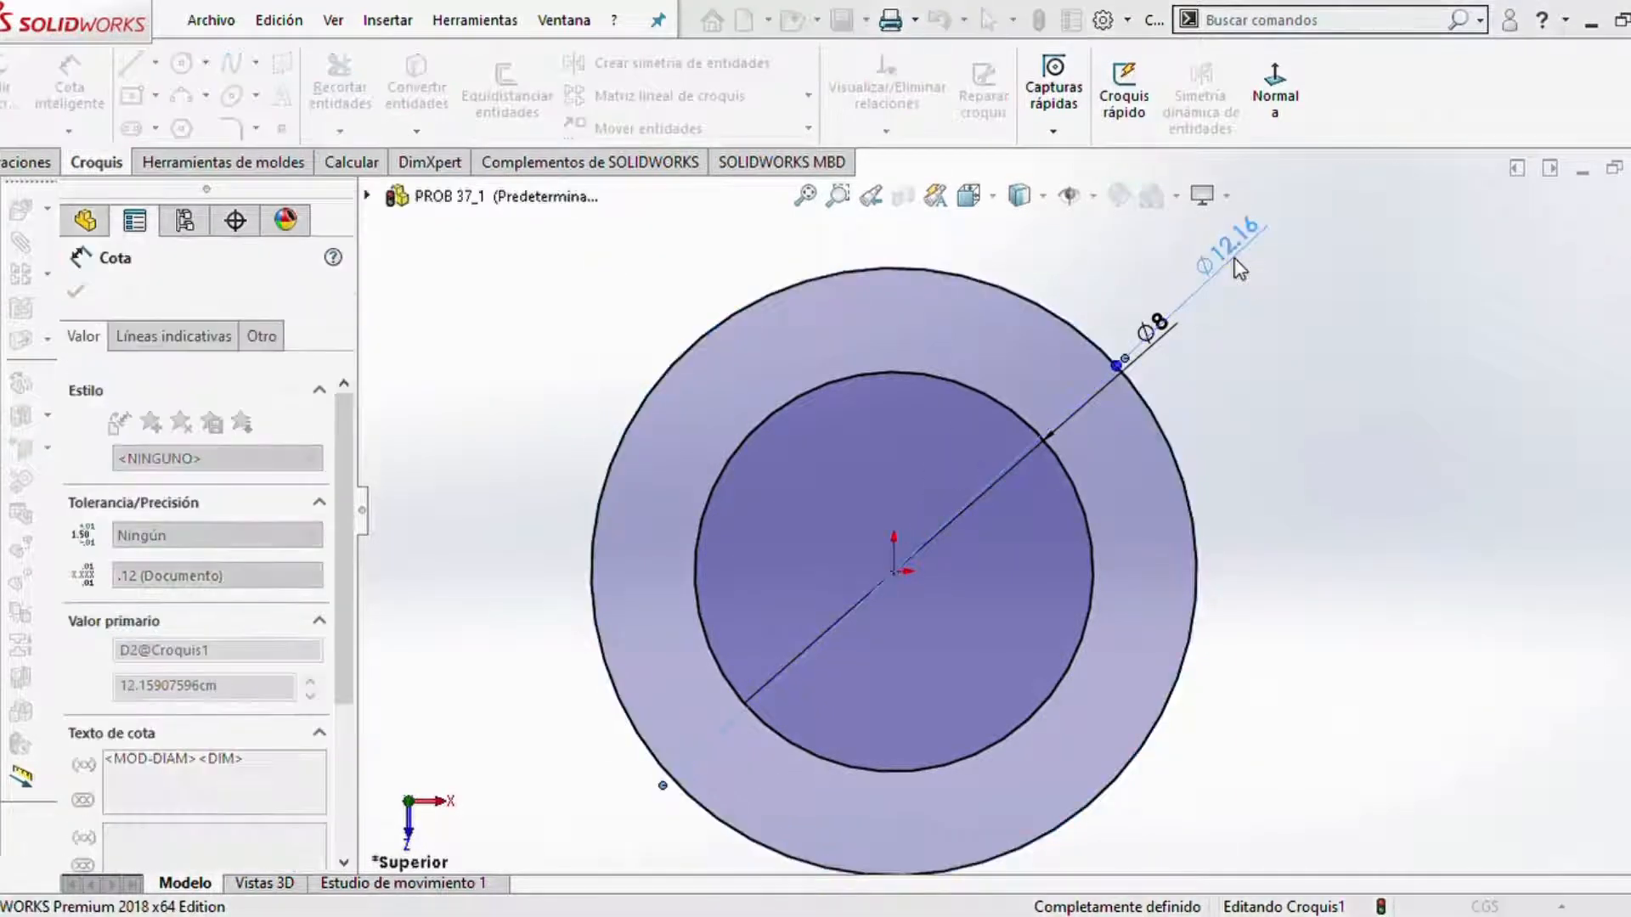
text(12)
key(Return)
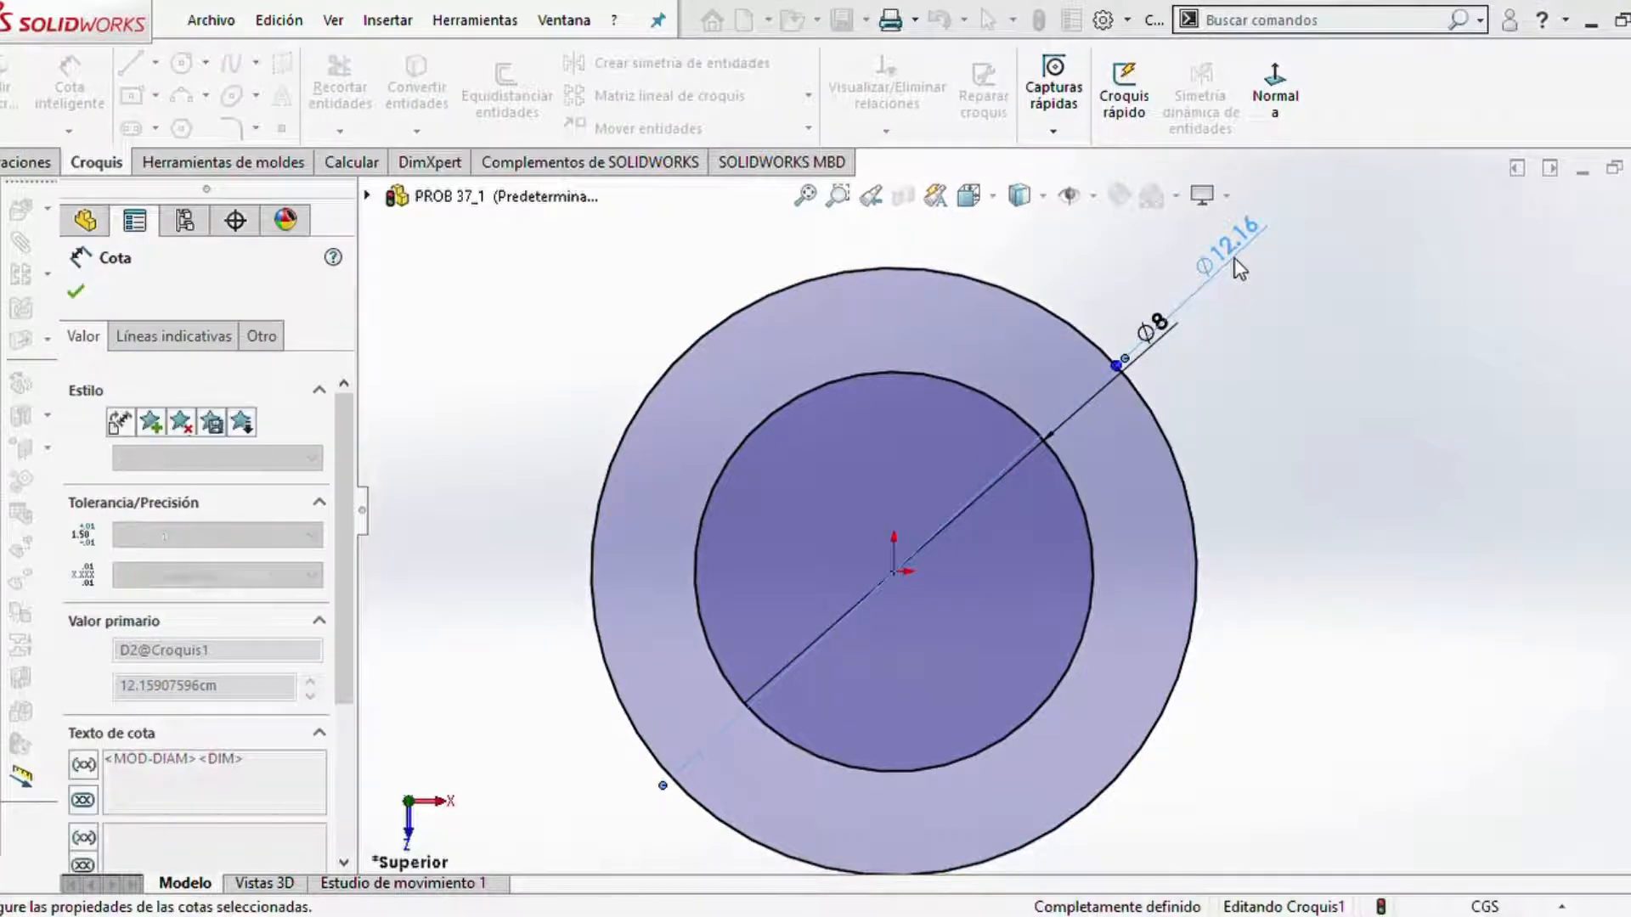
- Move the 8 cm and 12 cm diameter dimensions apart above the upper right of the circles
drag(1219, 253, 1064, 273)
drag(1234, 351, 1221, 352)
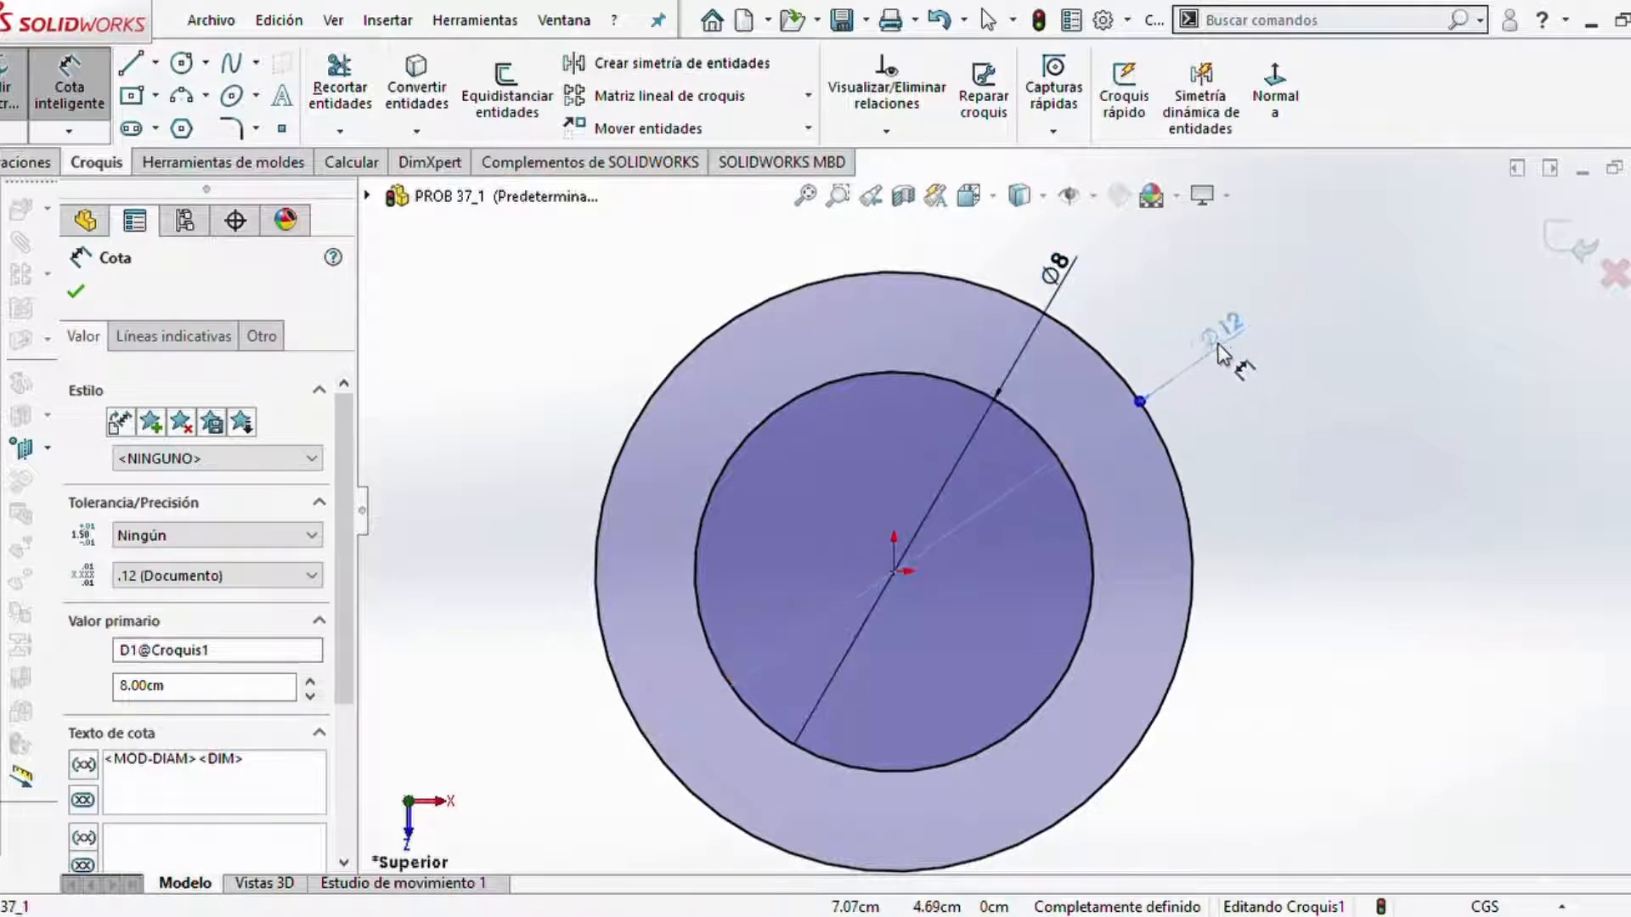
click(1300, 443)
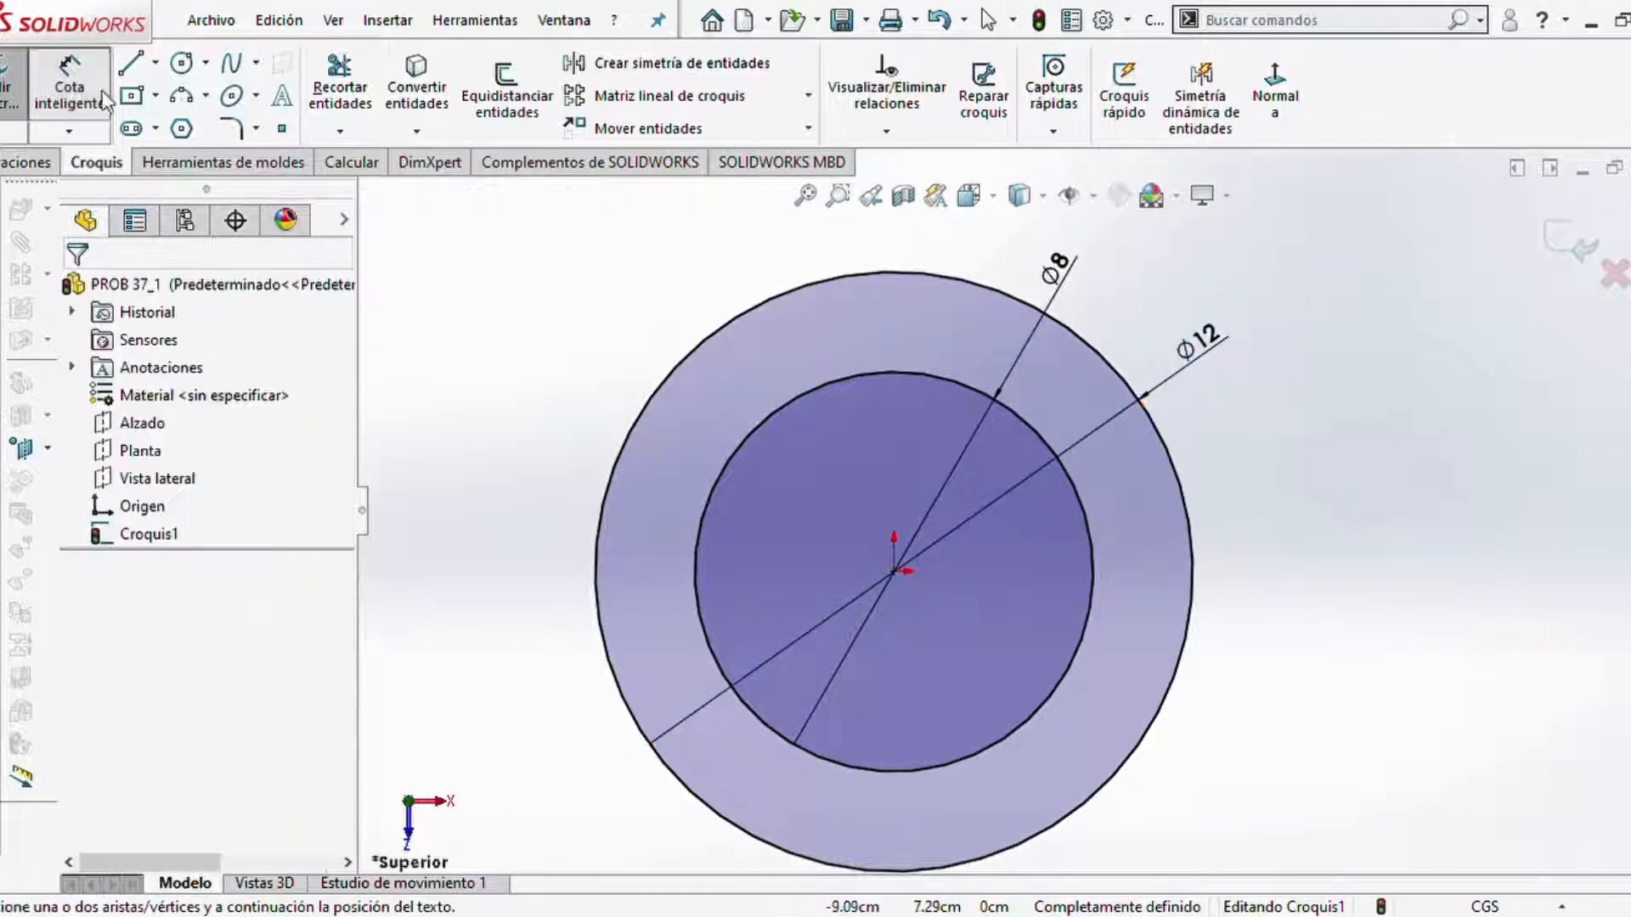
- Sketch a construction circle about 9.61 cm in diameter, centred on the origin between the 8 cm and 12 cm circles
click(180, 67)
click(894, 571)
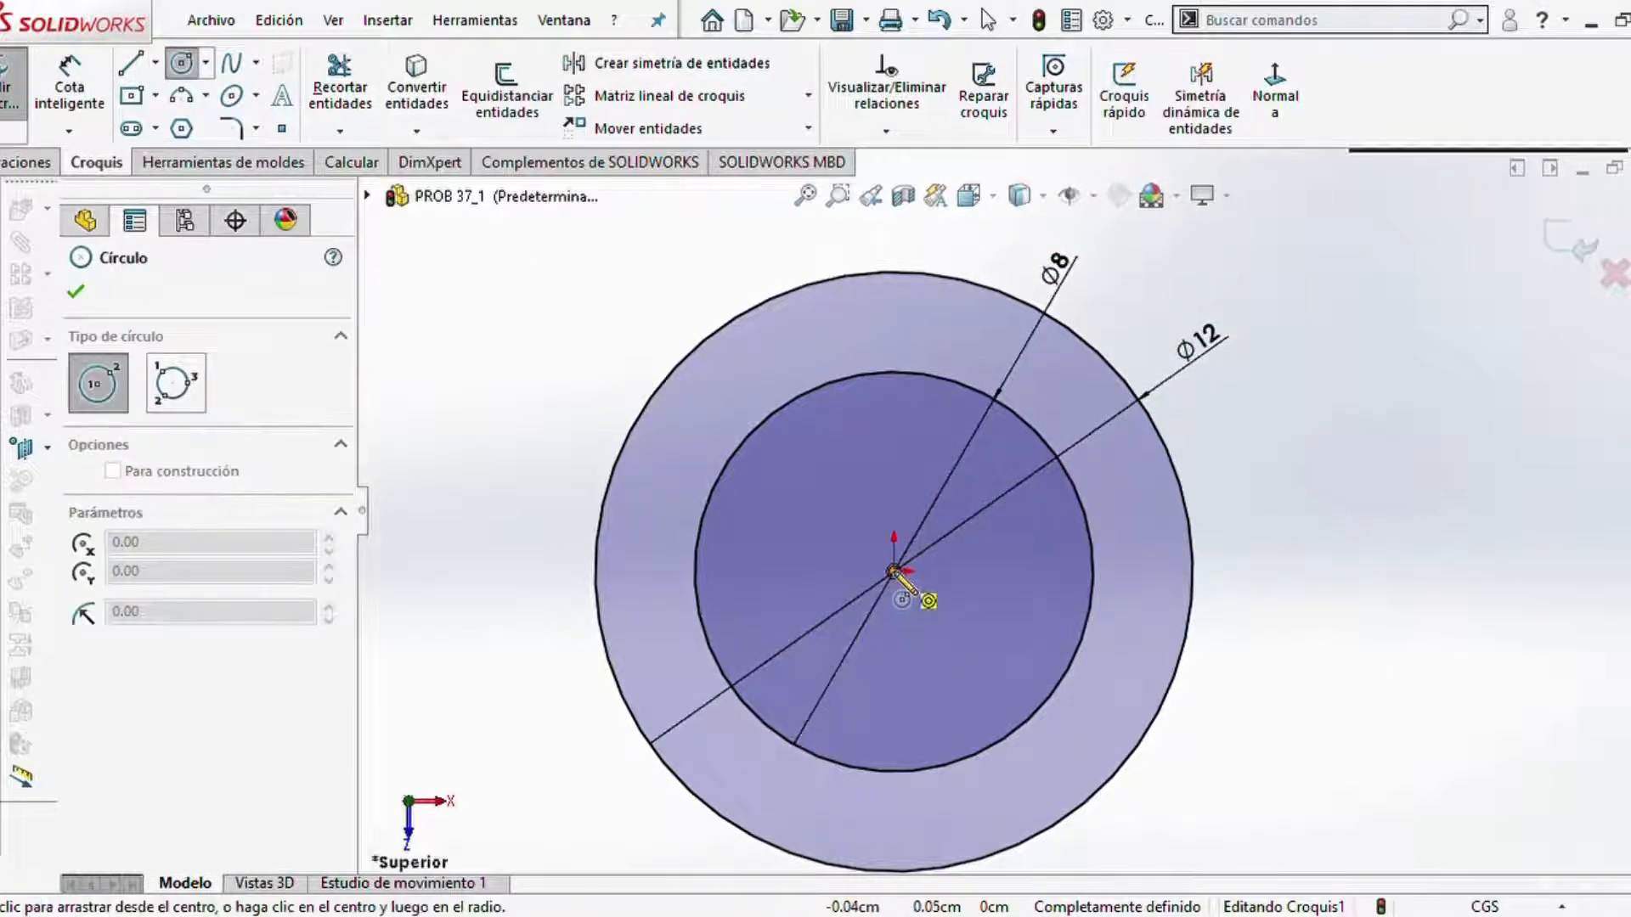
click(1106, 691)
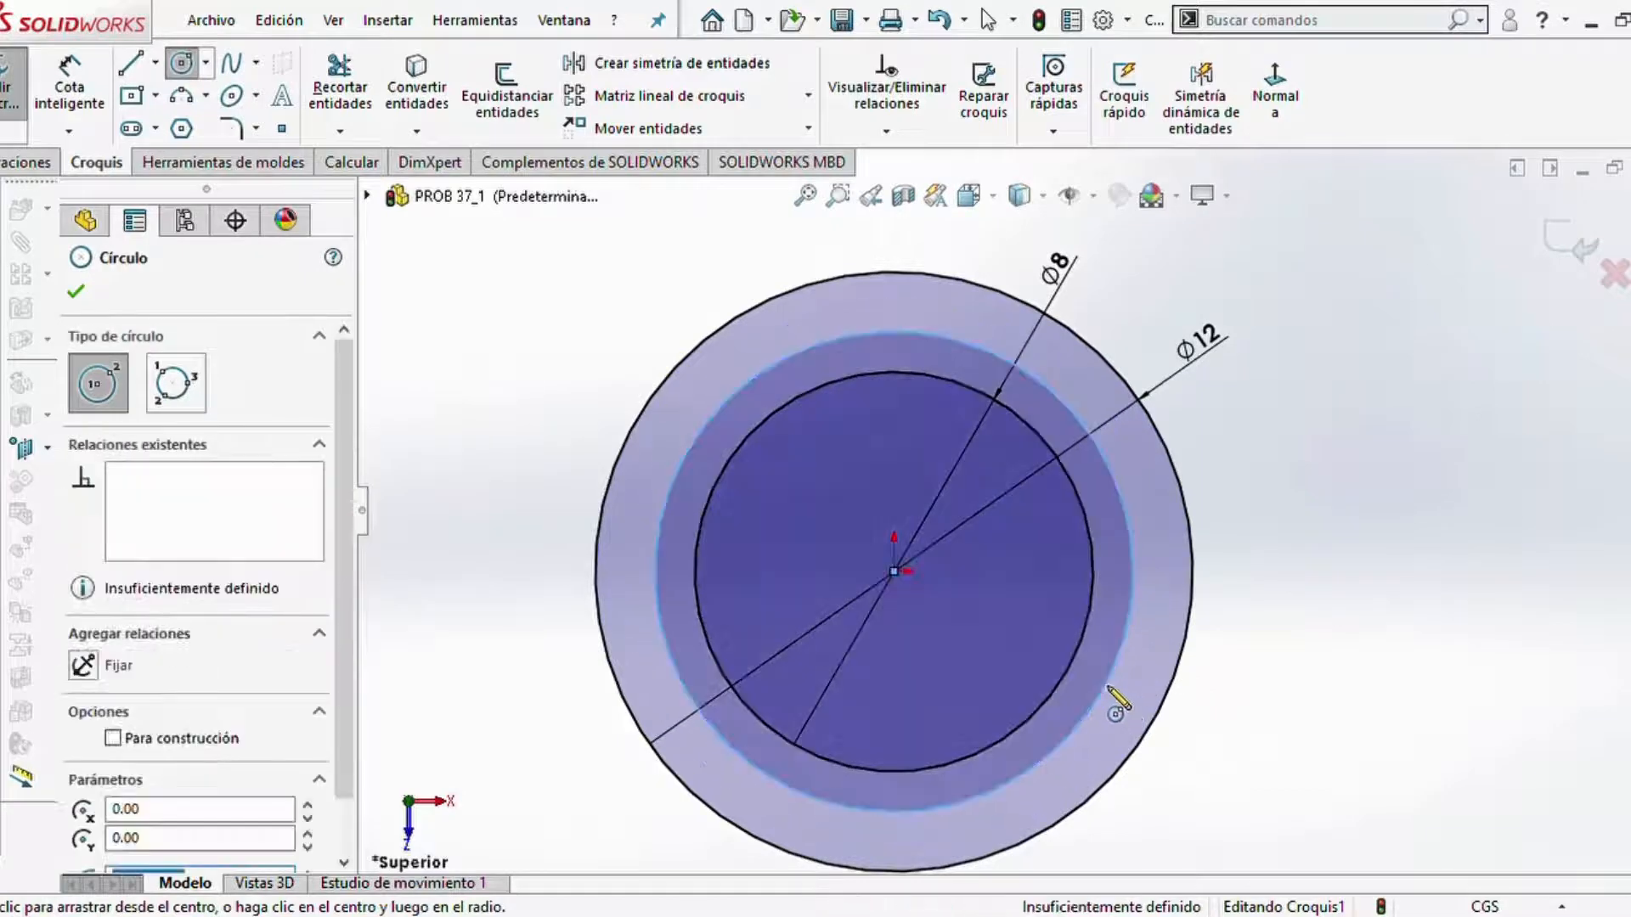
scroll(1114, 705, down, 2)
scroll(1110, 691, up, 1)
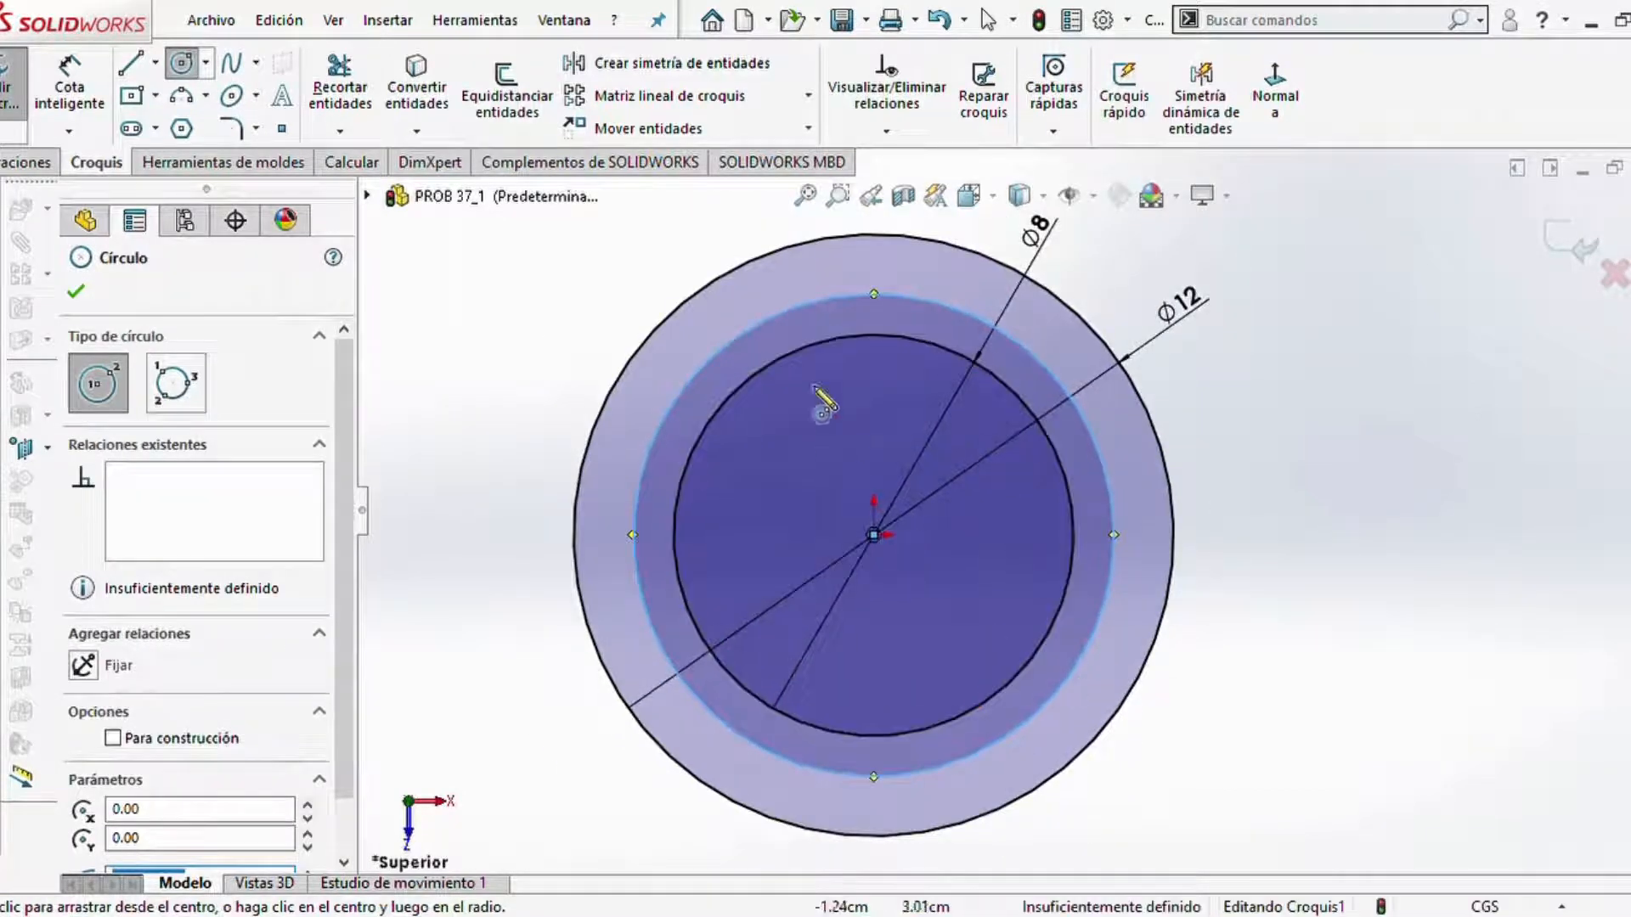
key(ctrl+z)
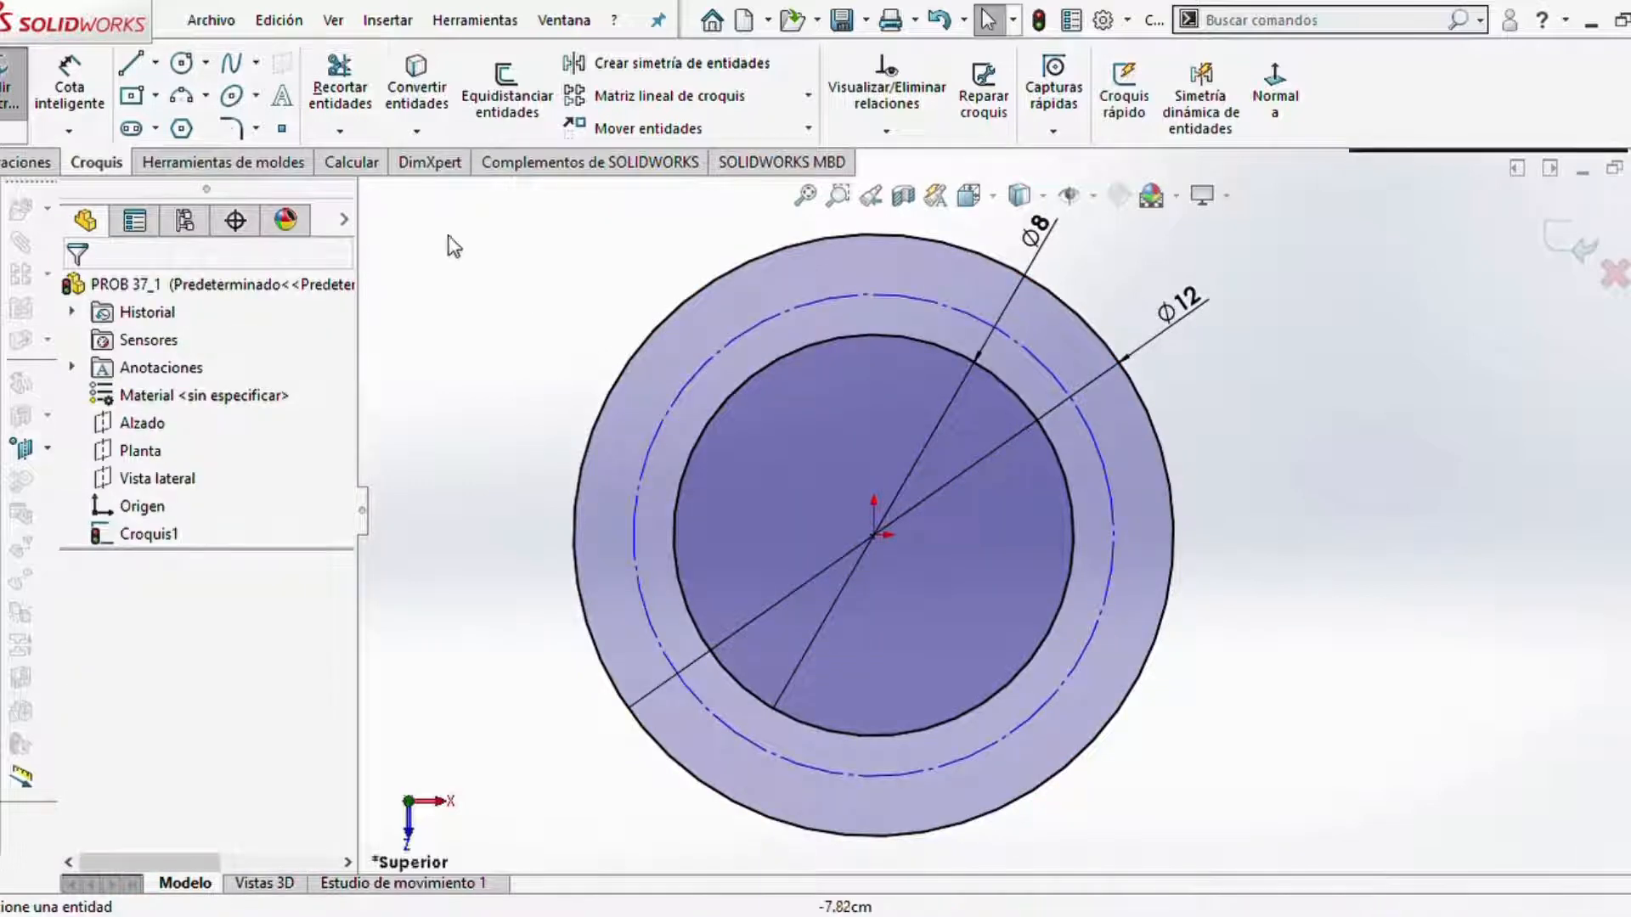
- Dimension the construction circle's diameter as 10 cm, placing the dimension between the other two
click(96, 129)
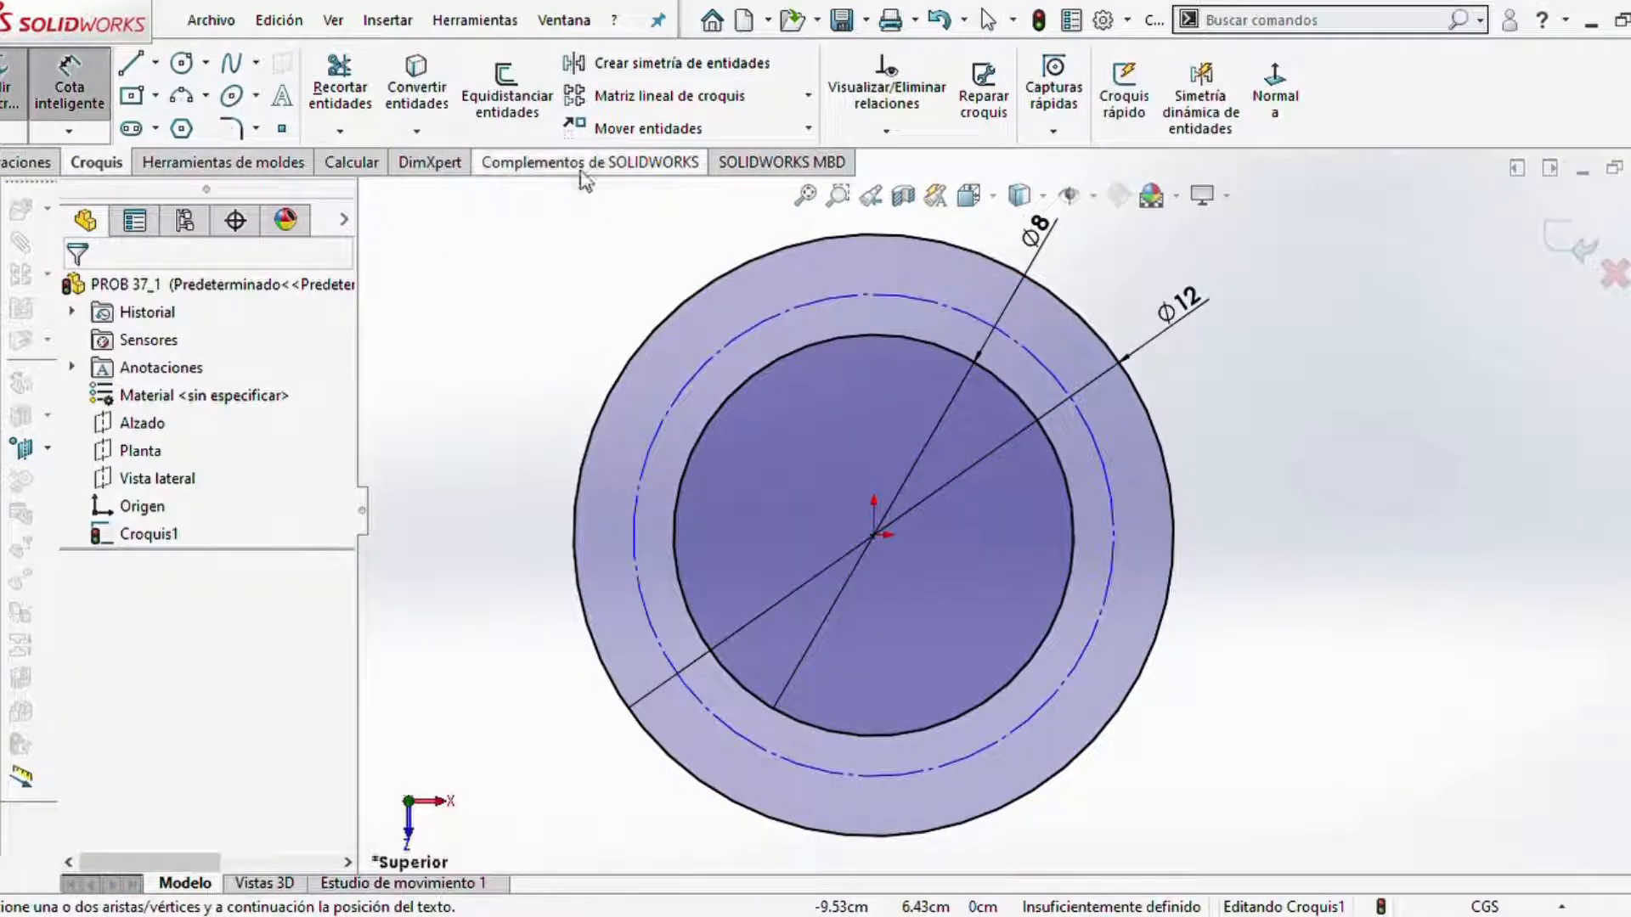
click(1104, 468)
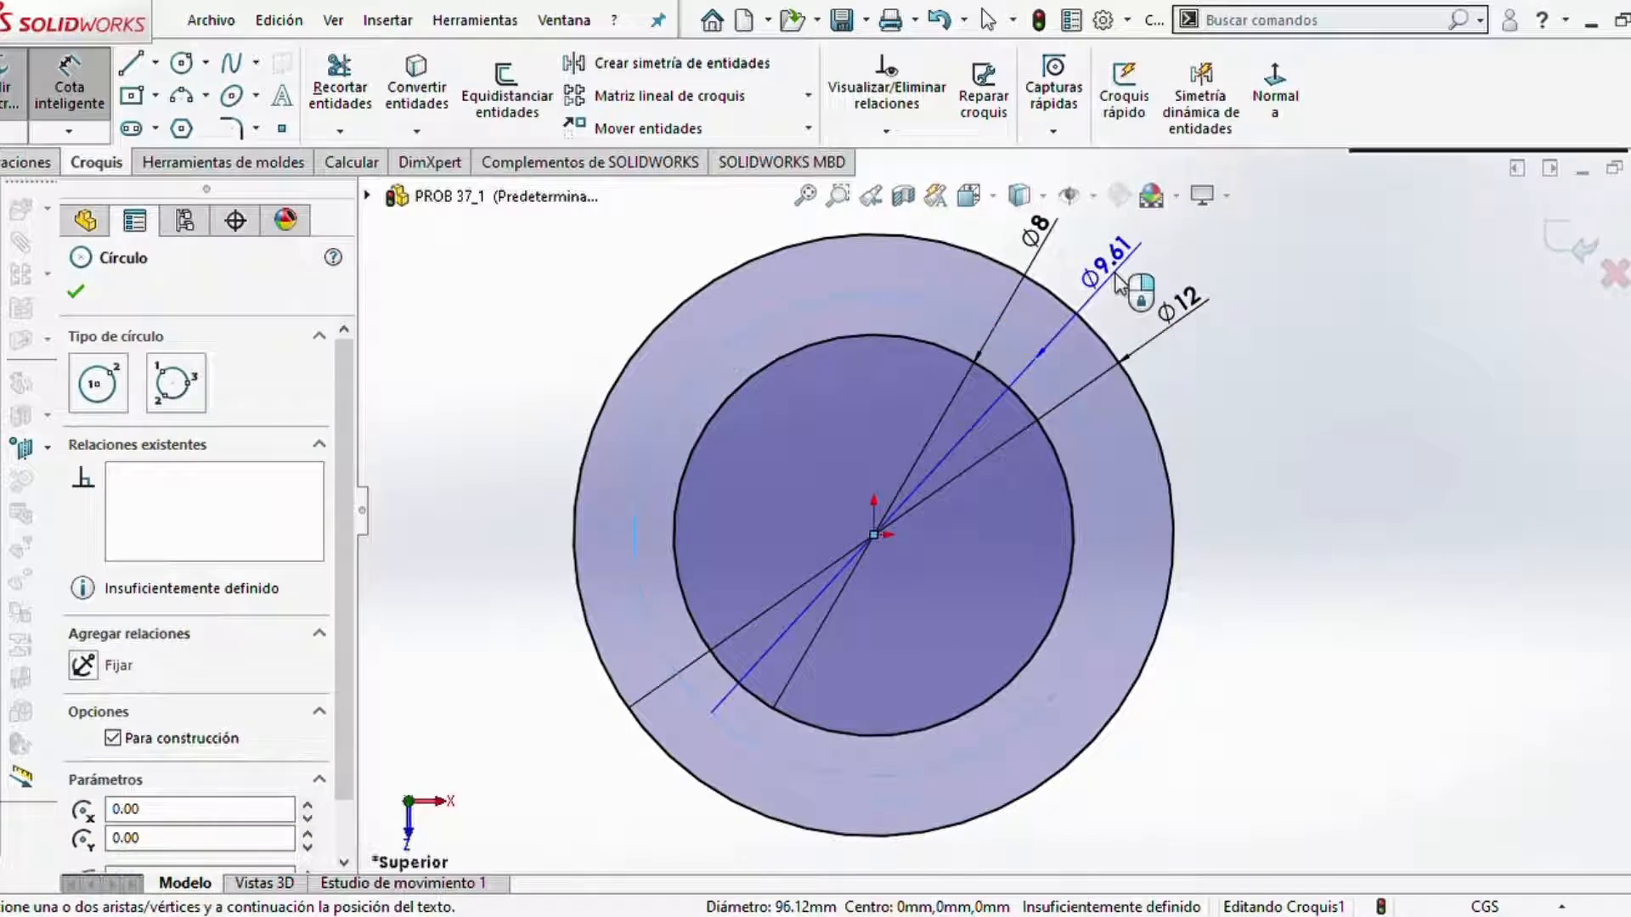
click(1118, 284)
text(10)
key(Return)
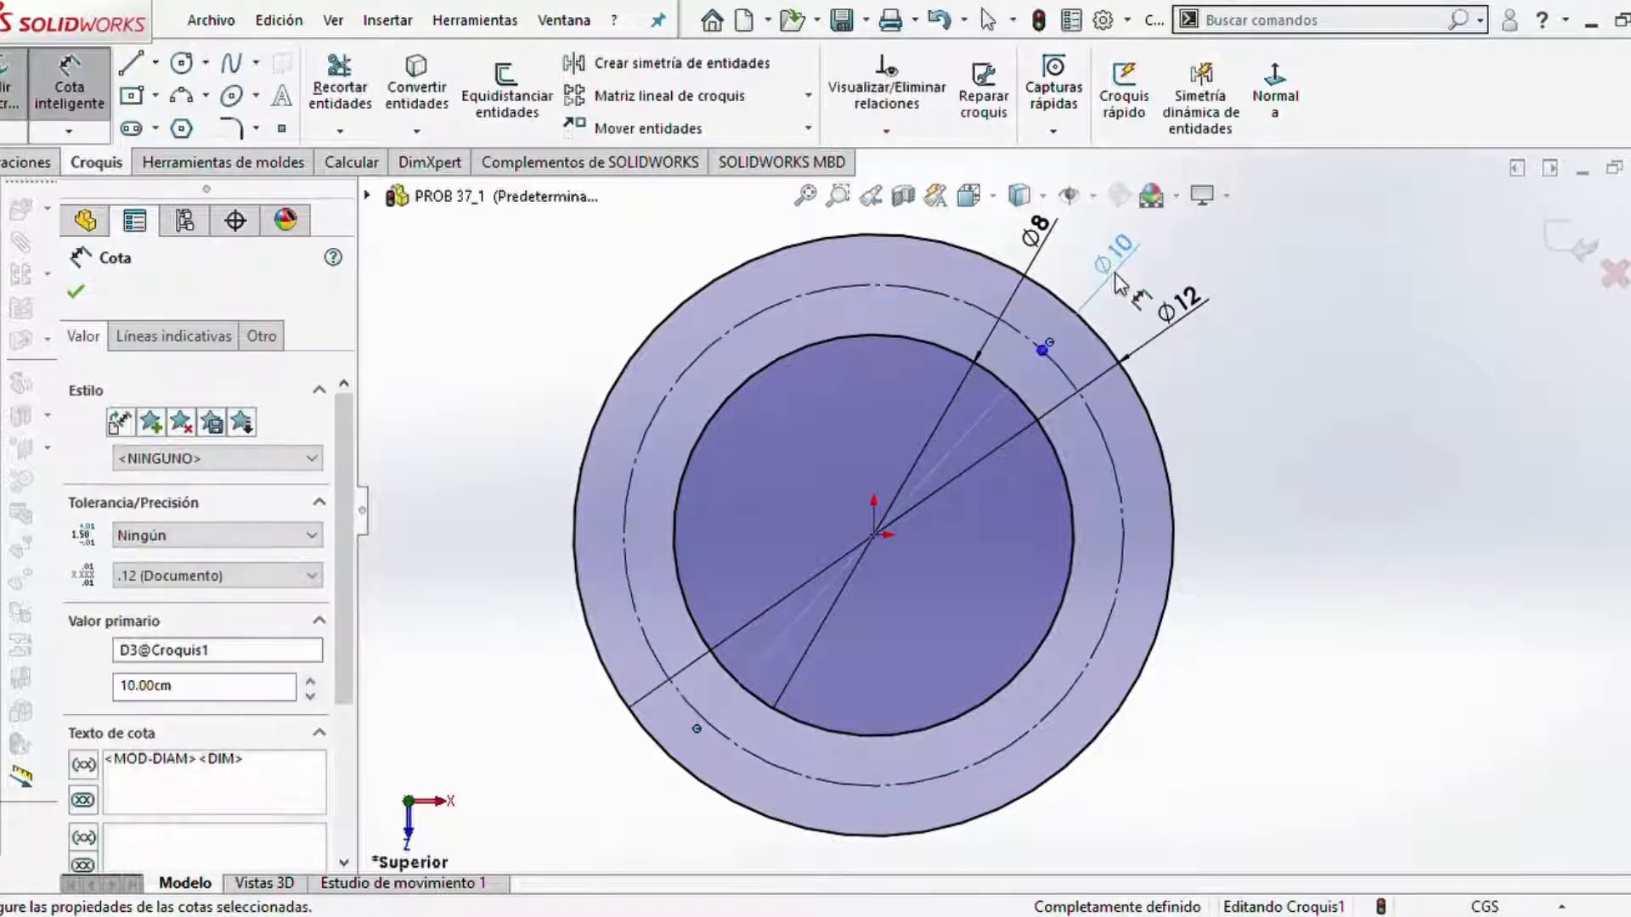
scroll(1115, 274, down, 1)
scroll(964, 629, up, 2)
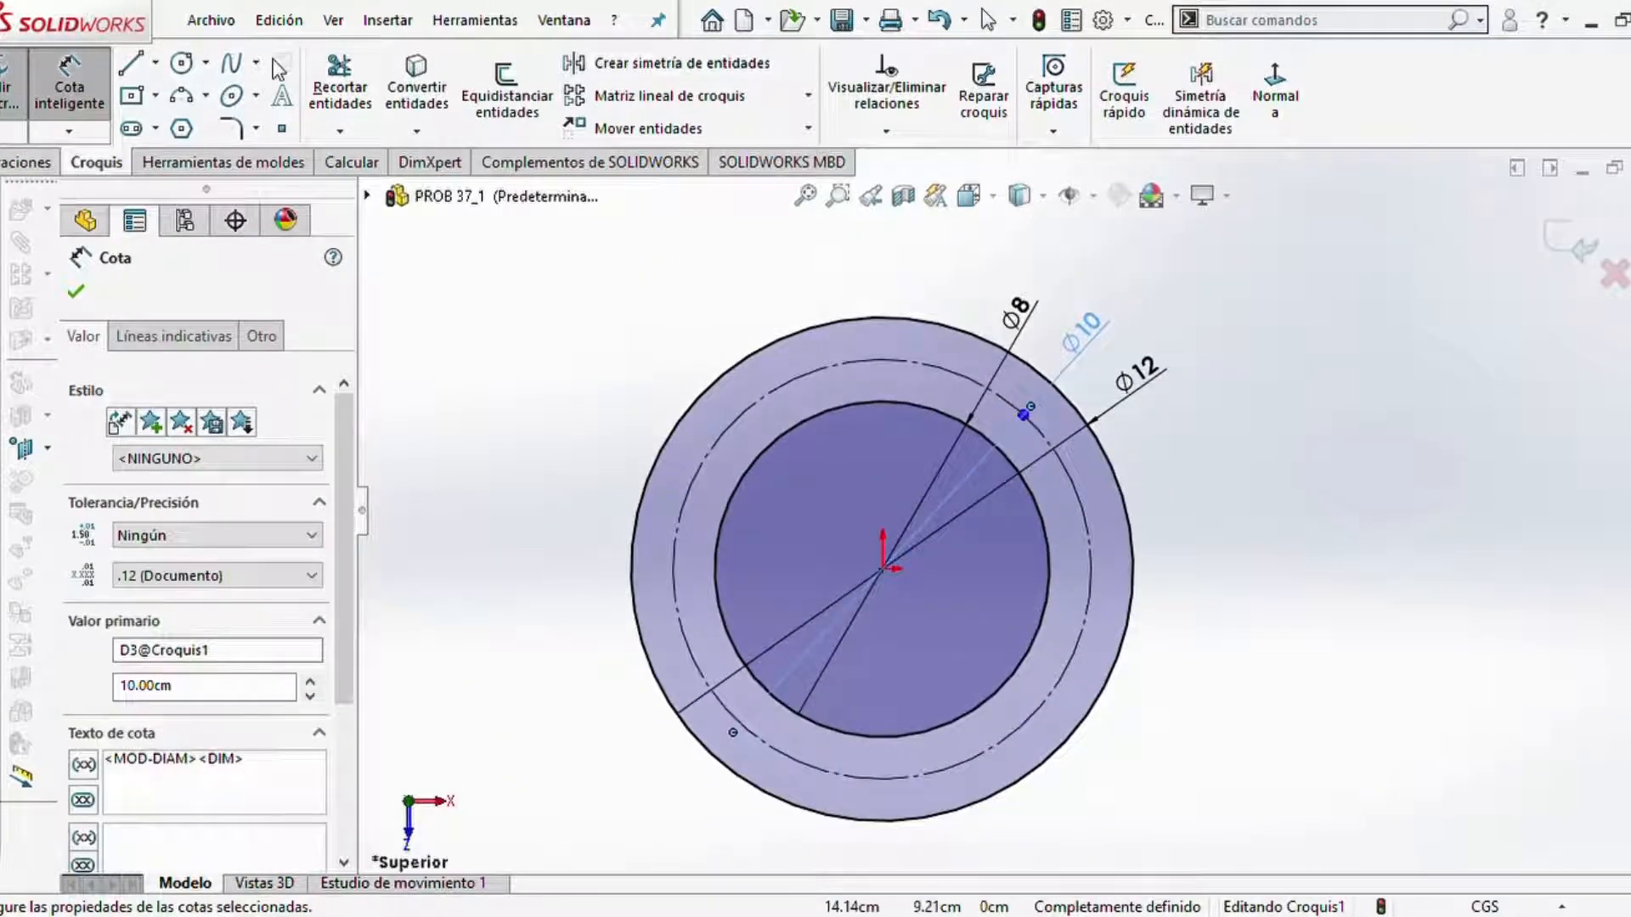
- Draw a vertical 12 cm centerline through the origin, from the top to the bottom of the outer circle
click(156, 65)
click(152, 113)
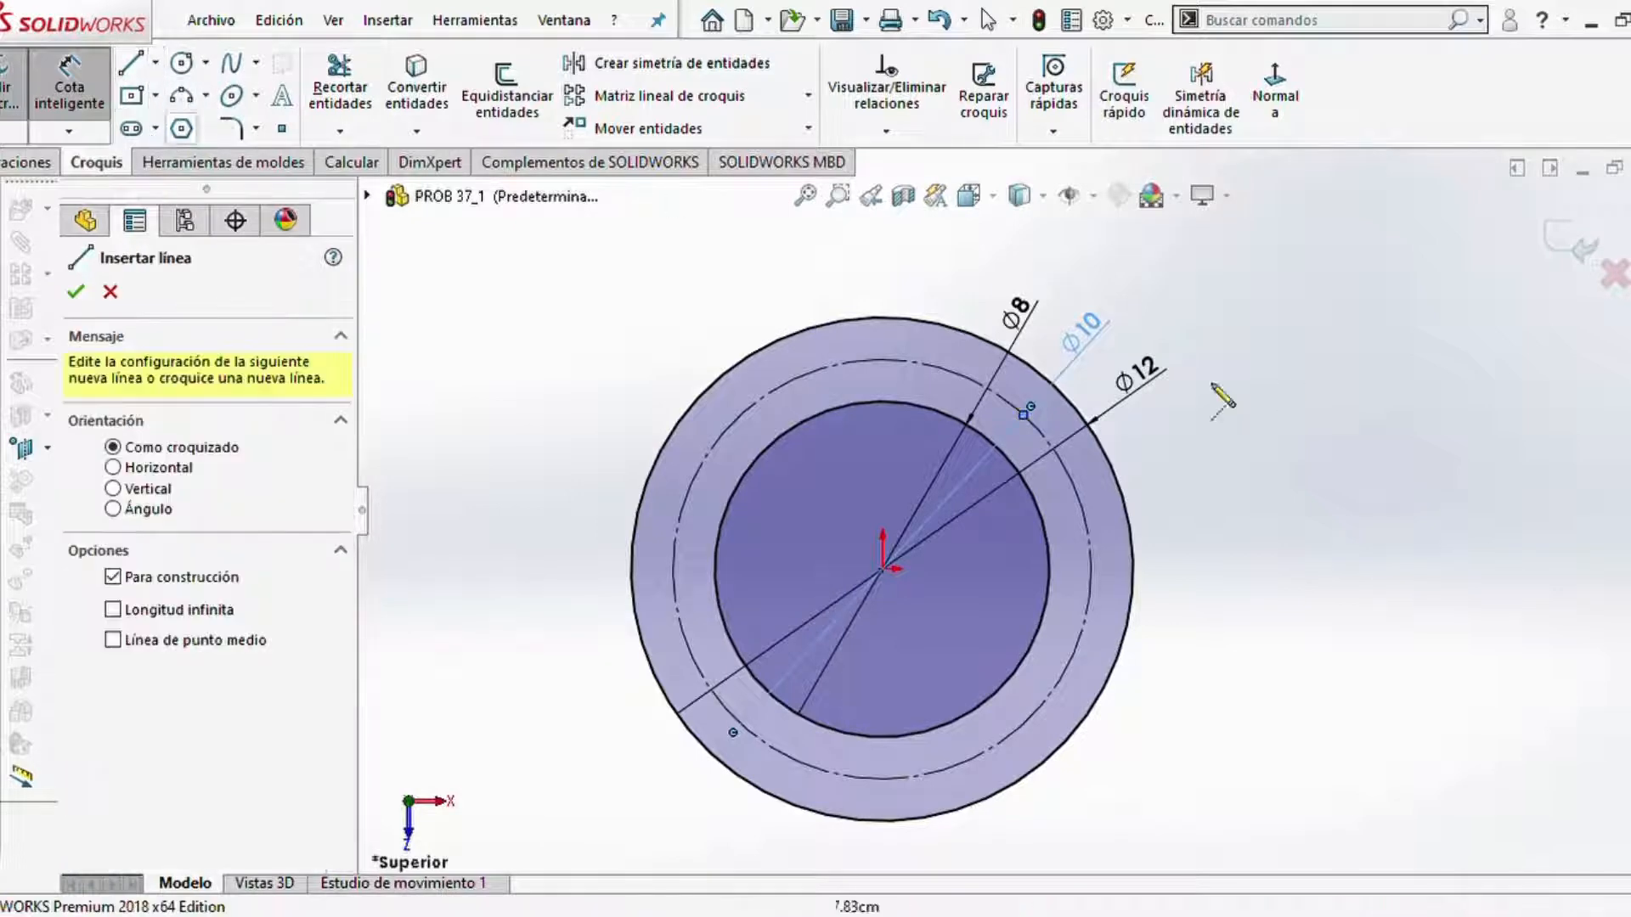
click(881, 323)
click(882, 820)
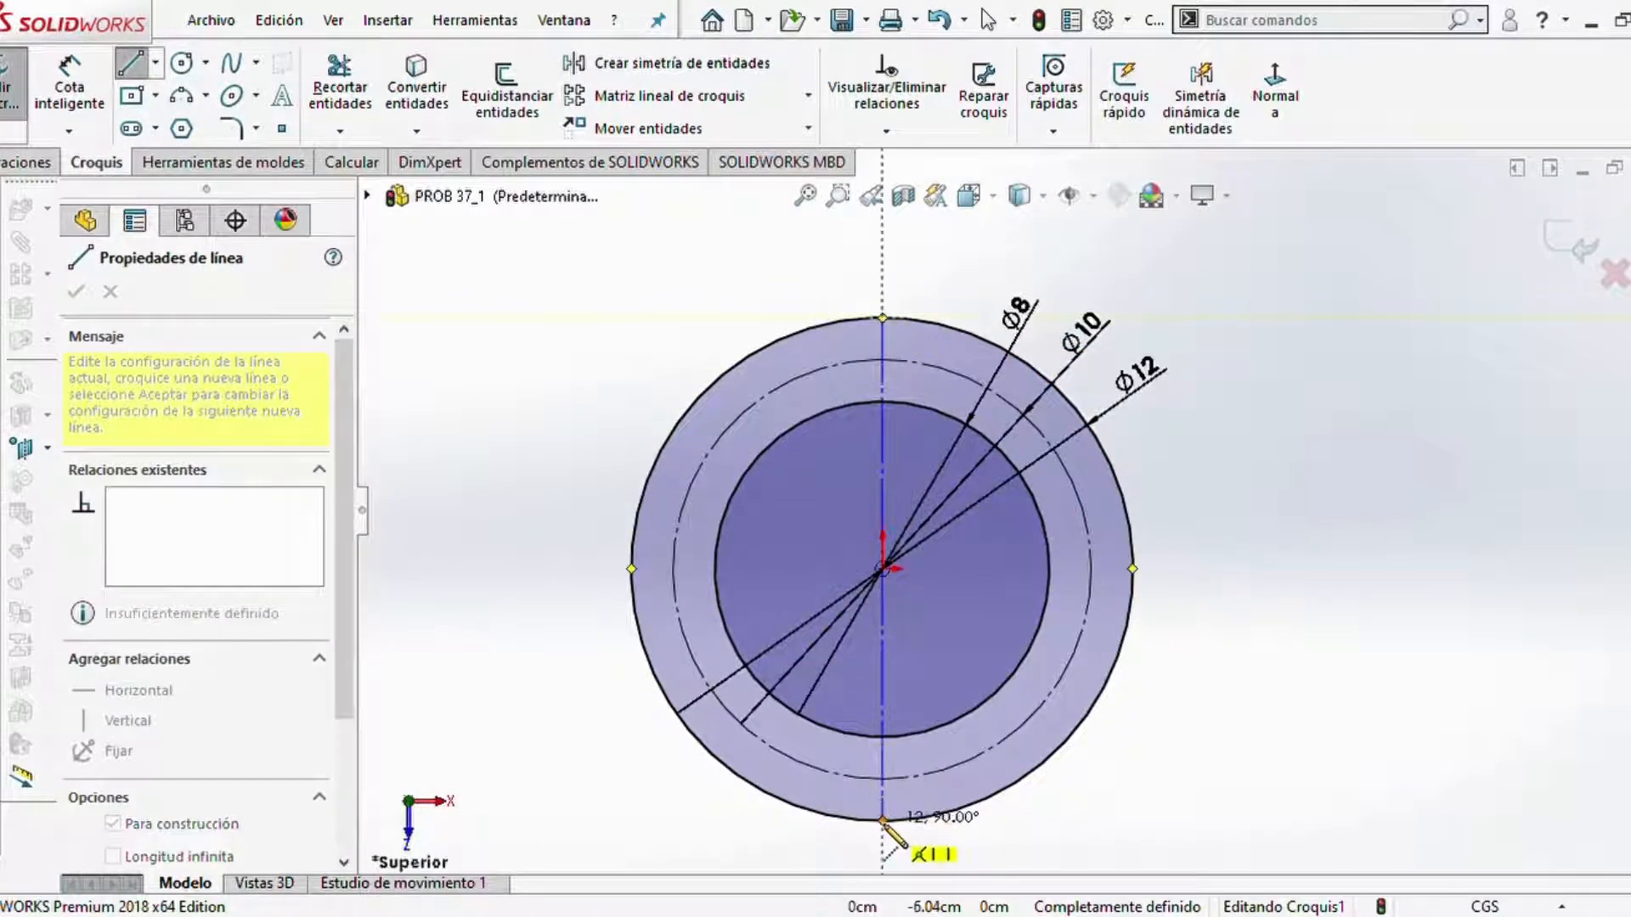
key(Escape)
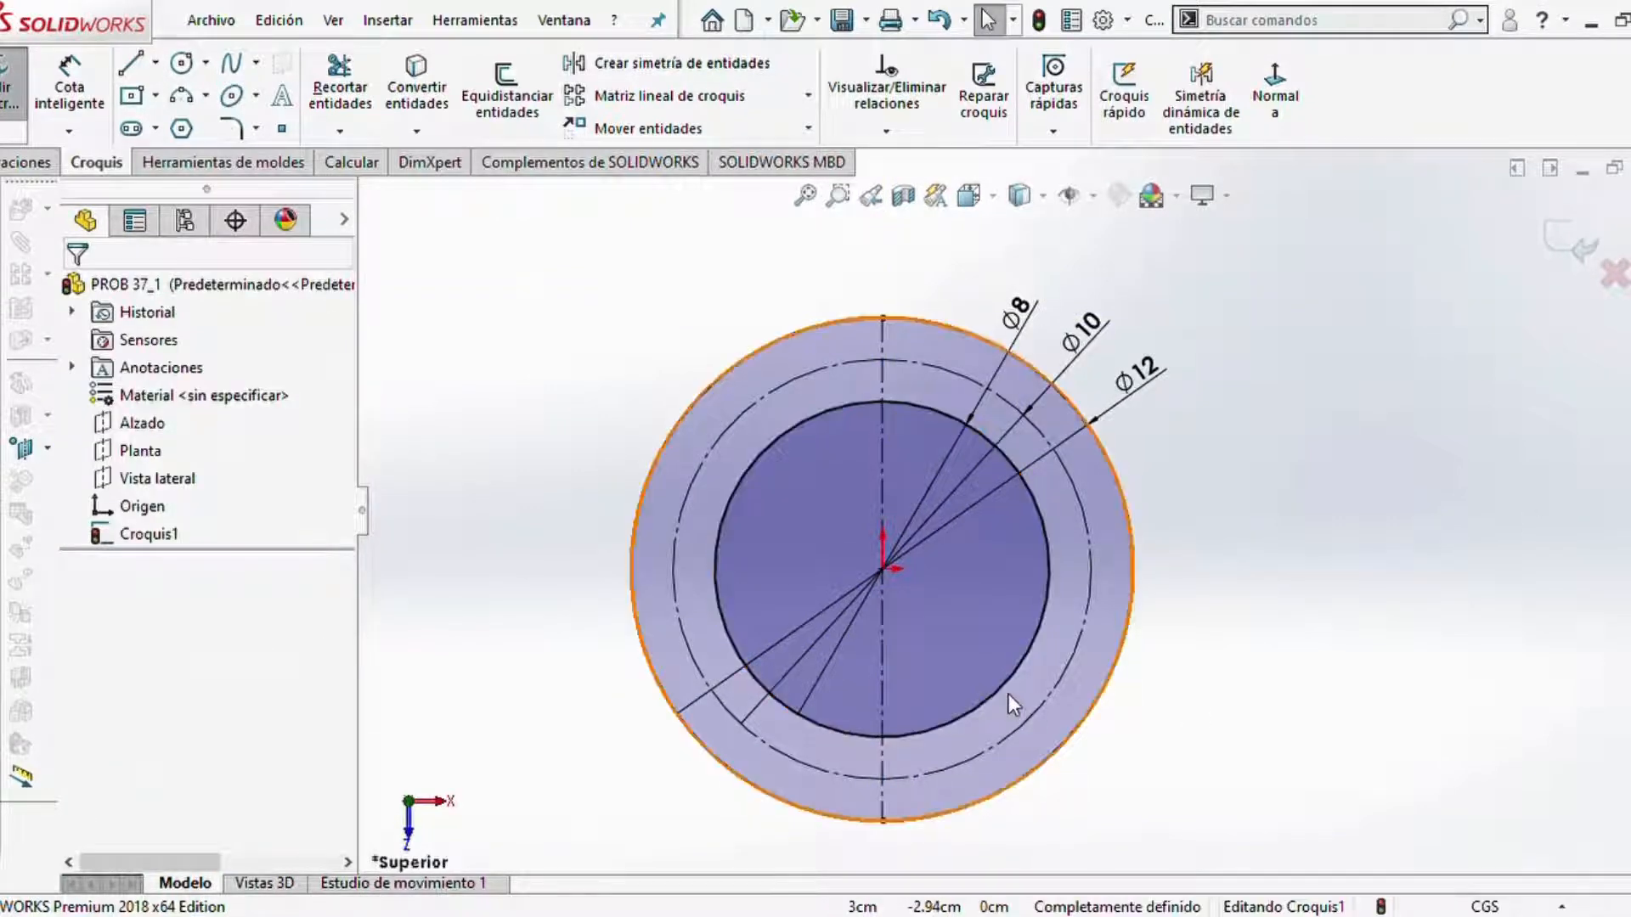
- Draw a 6 cm centerline from the origin down-right to the outer circle, about 26° from the vertical centerline
scroll(1000, 727, down, 1)
scroll(1002, 727, up, 1)
scroll(1002, 735, down, 3)
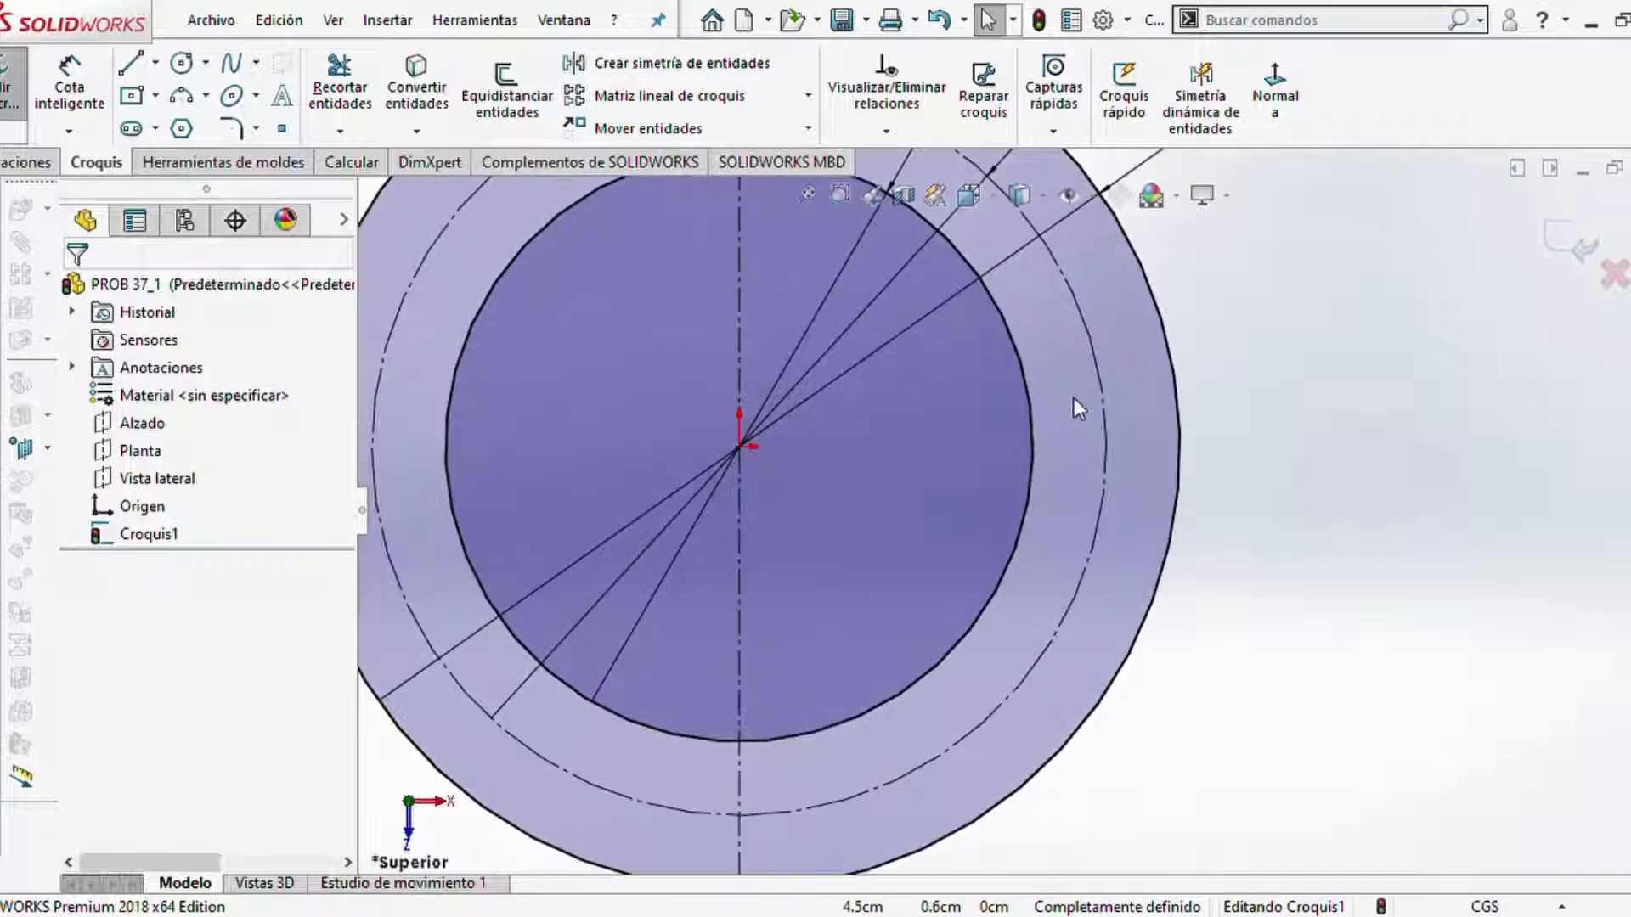
click(158, 65)
click(172, 120)
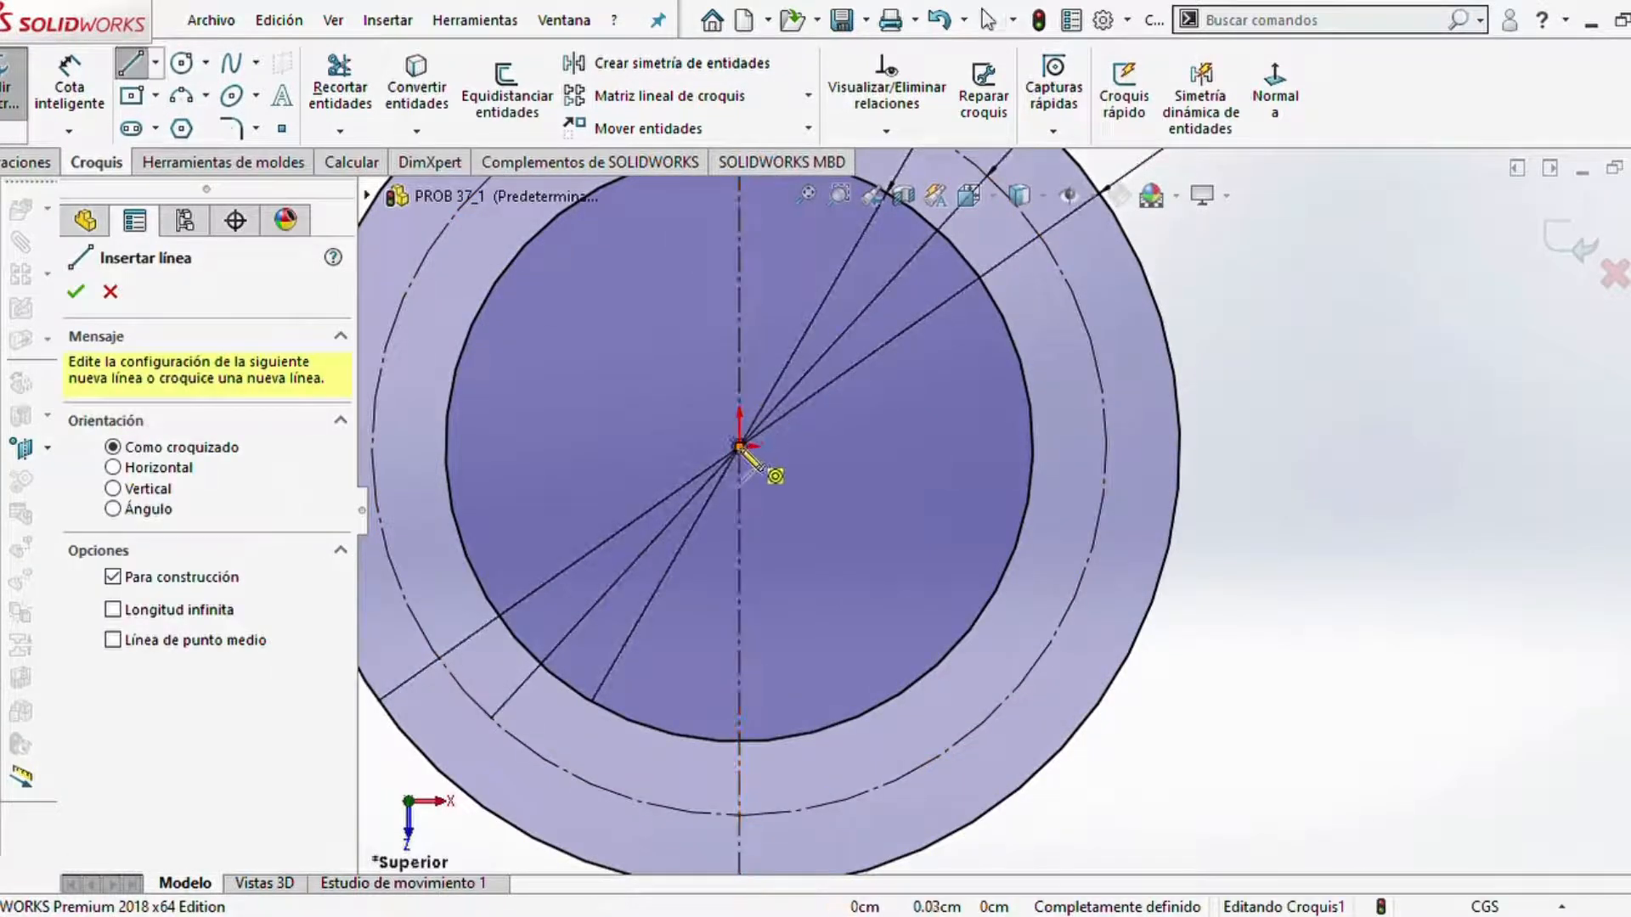
click(739, 446)
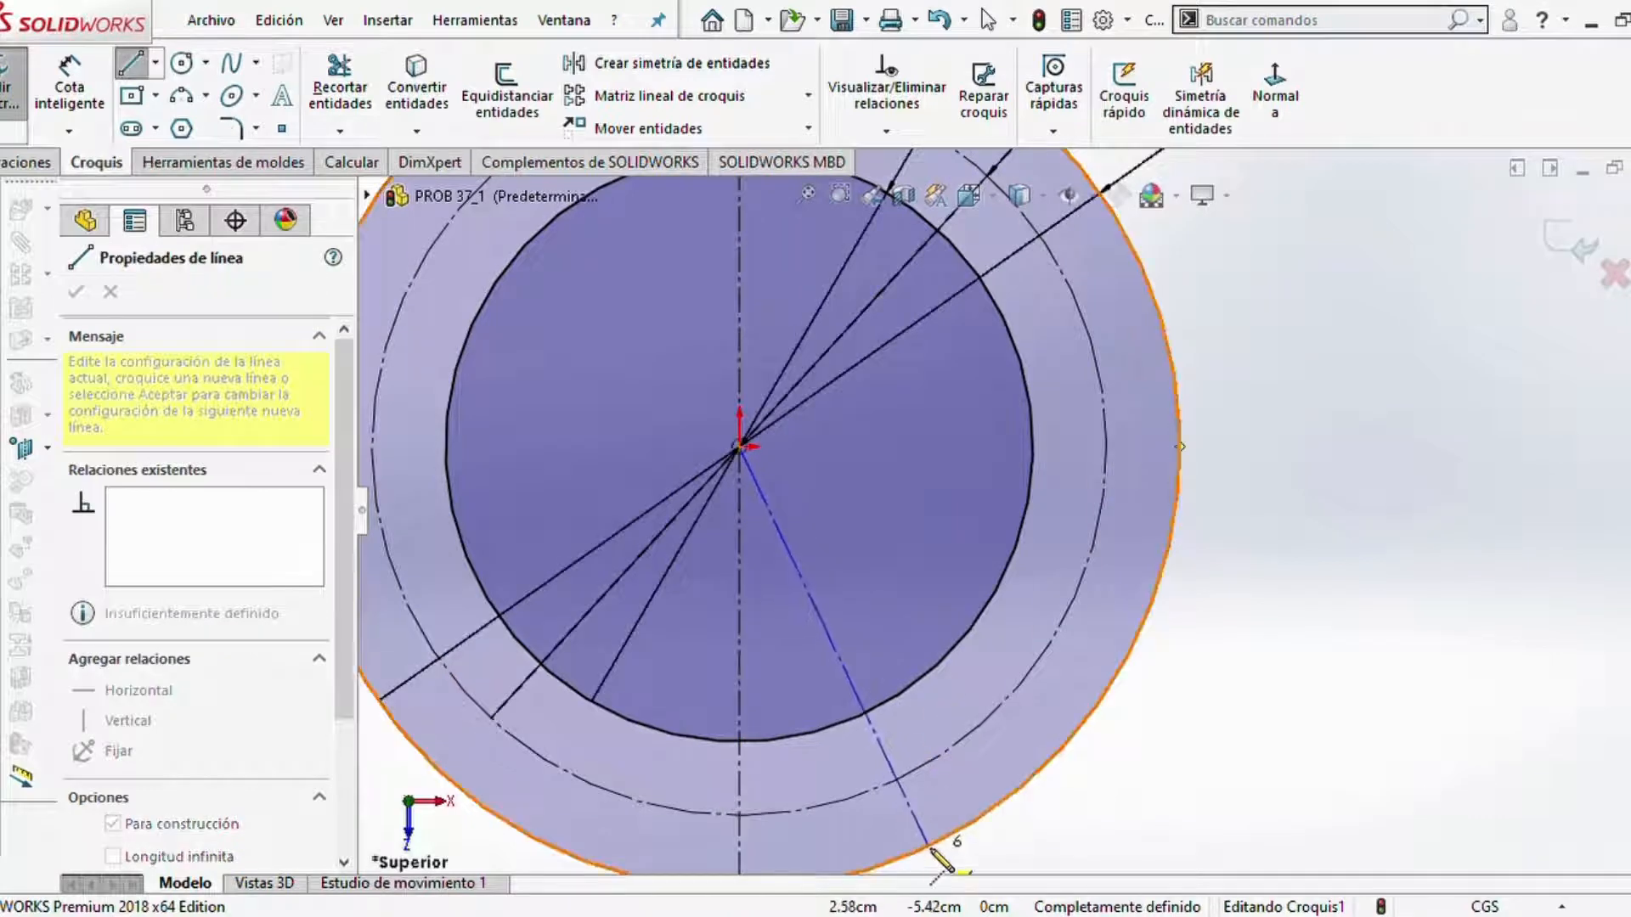
scroll(933, 839, up, 2)
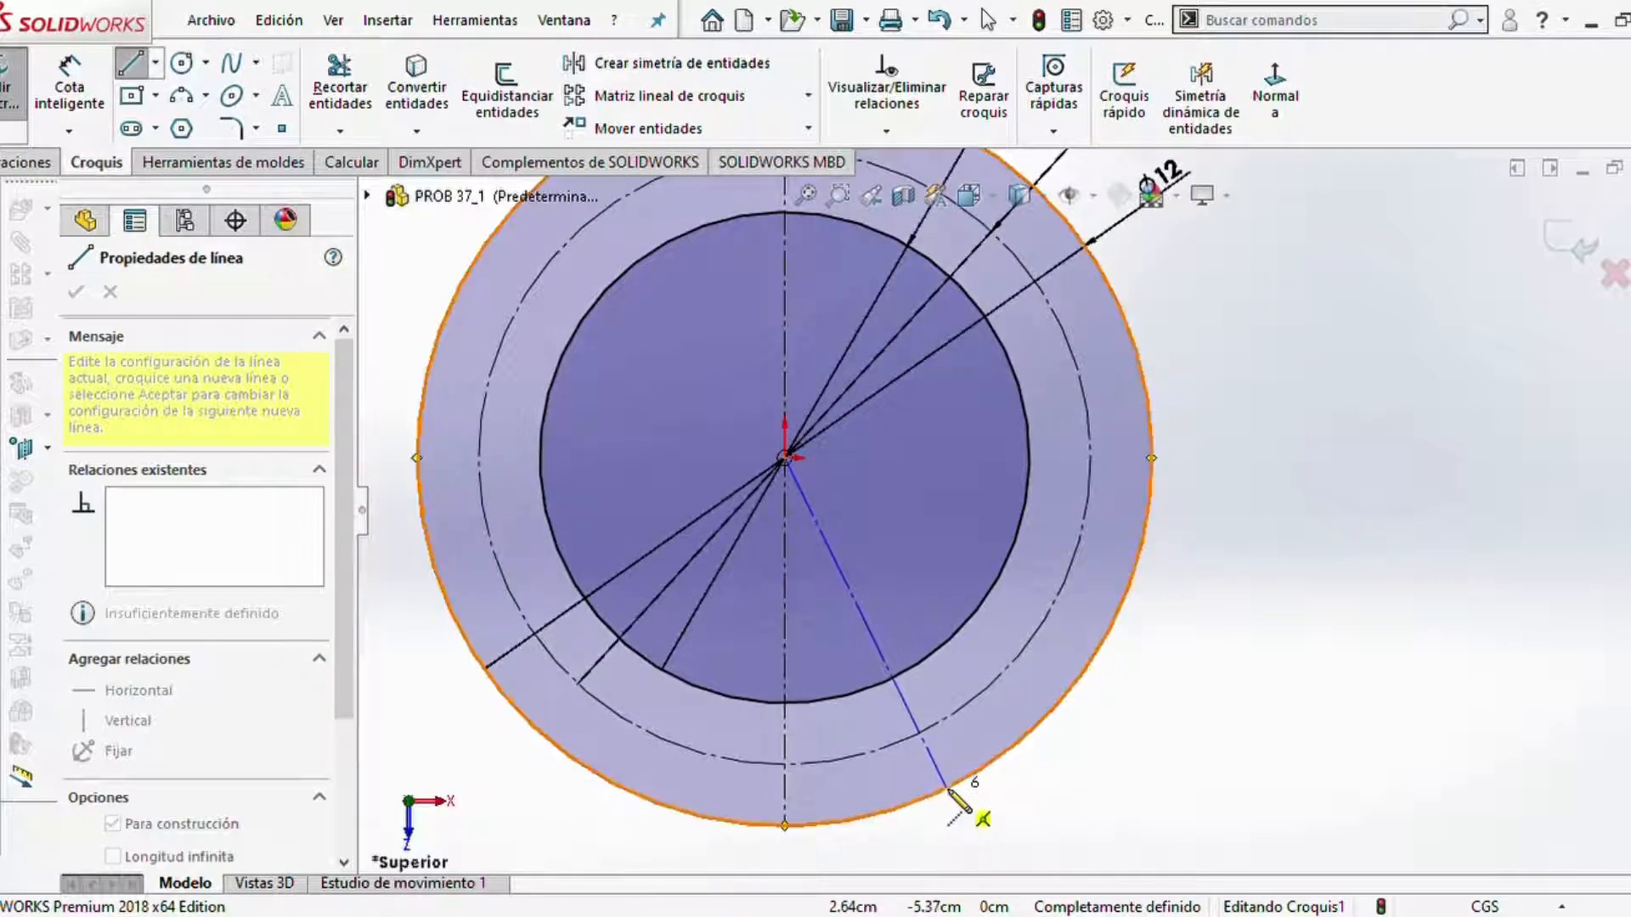
click(948, 788)
key(Escape)
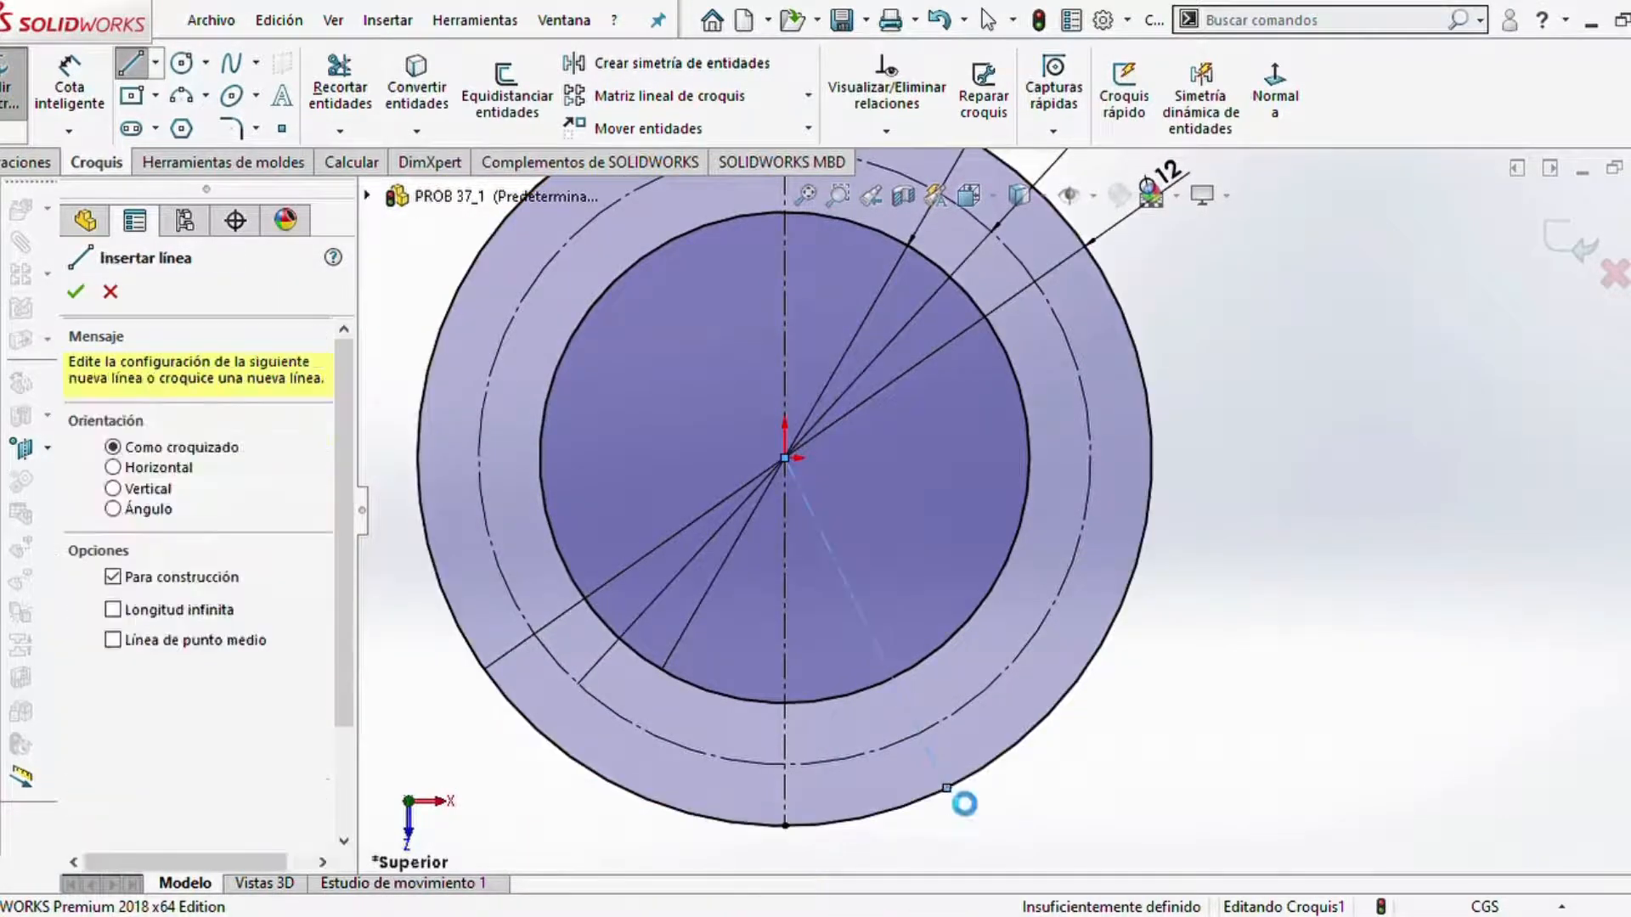
key(Escape)
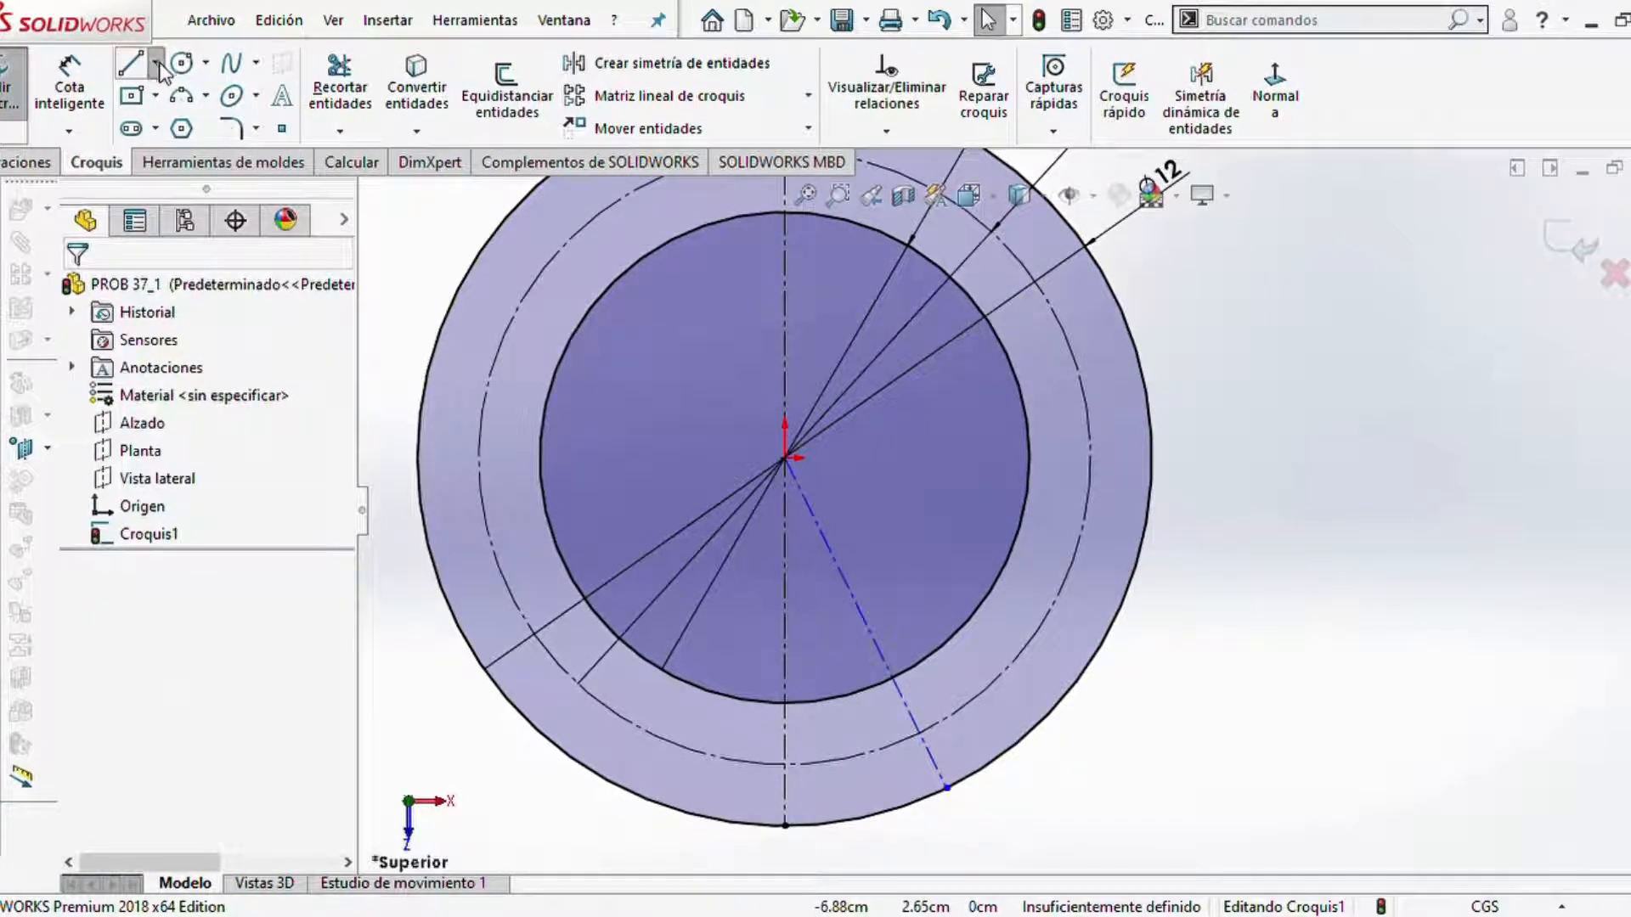
- Draw a second inclined centerline from the origin to the lower-right outer circle, about 47° from the vertical centerline
click(130, 63)
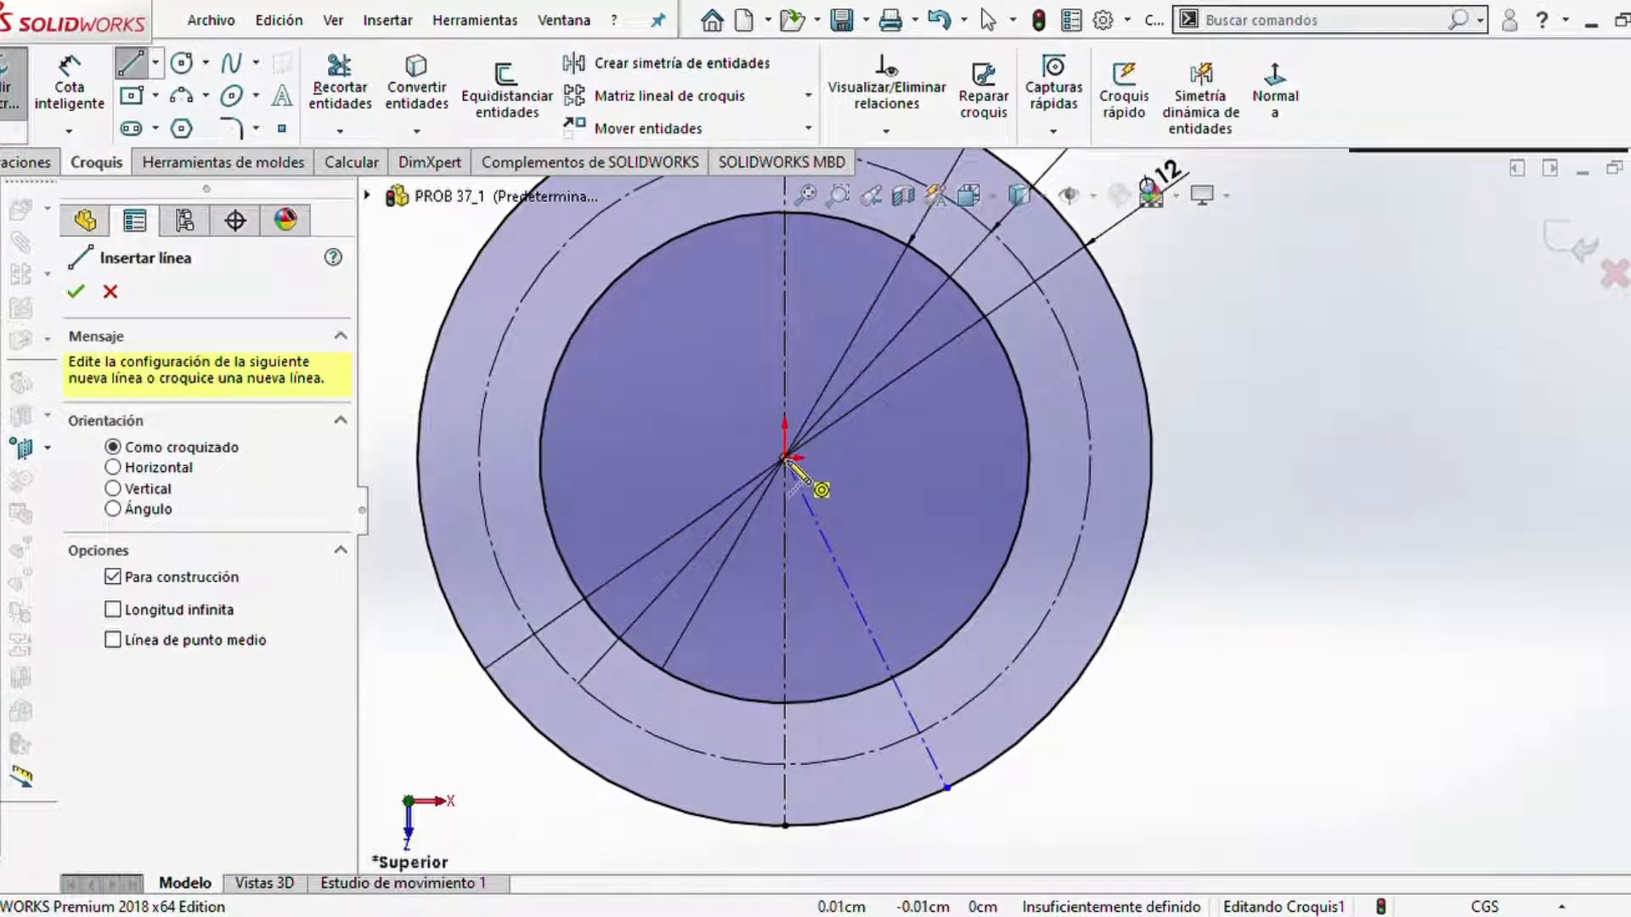
click(786, 460)
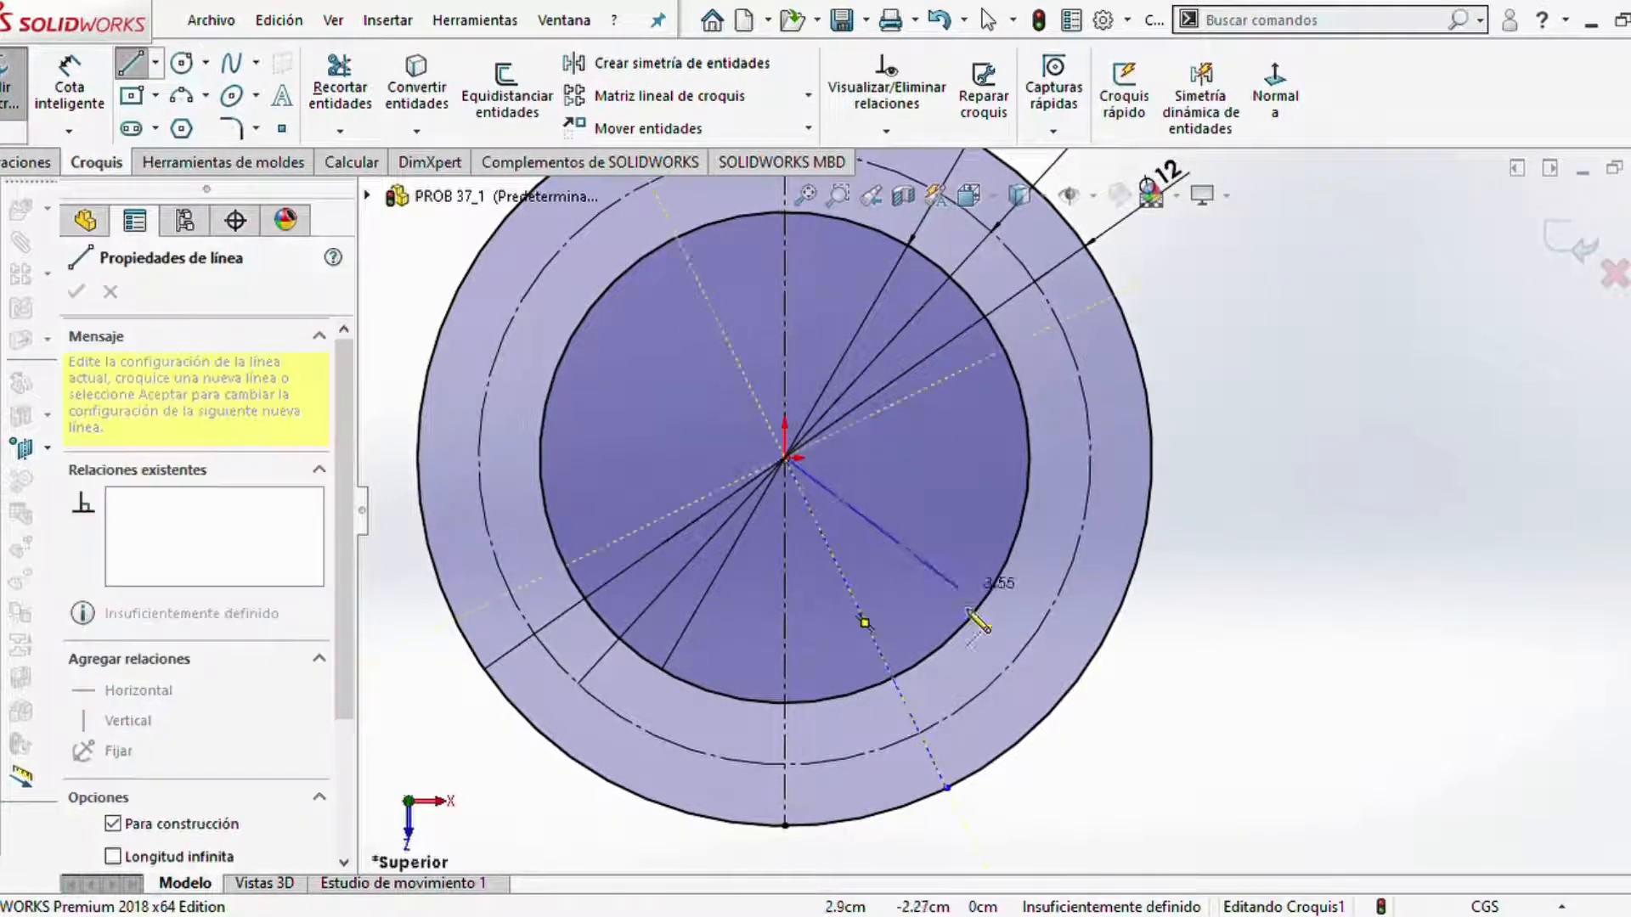
click(1053, 708)
key(Escape)
key(Escape)
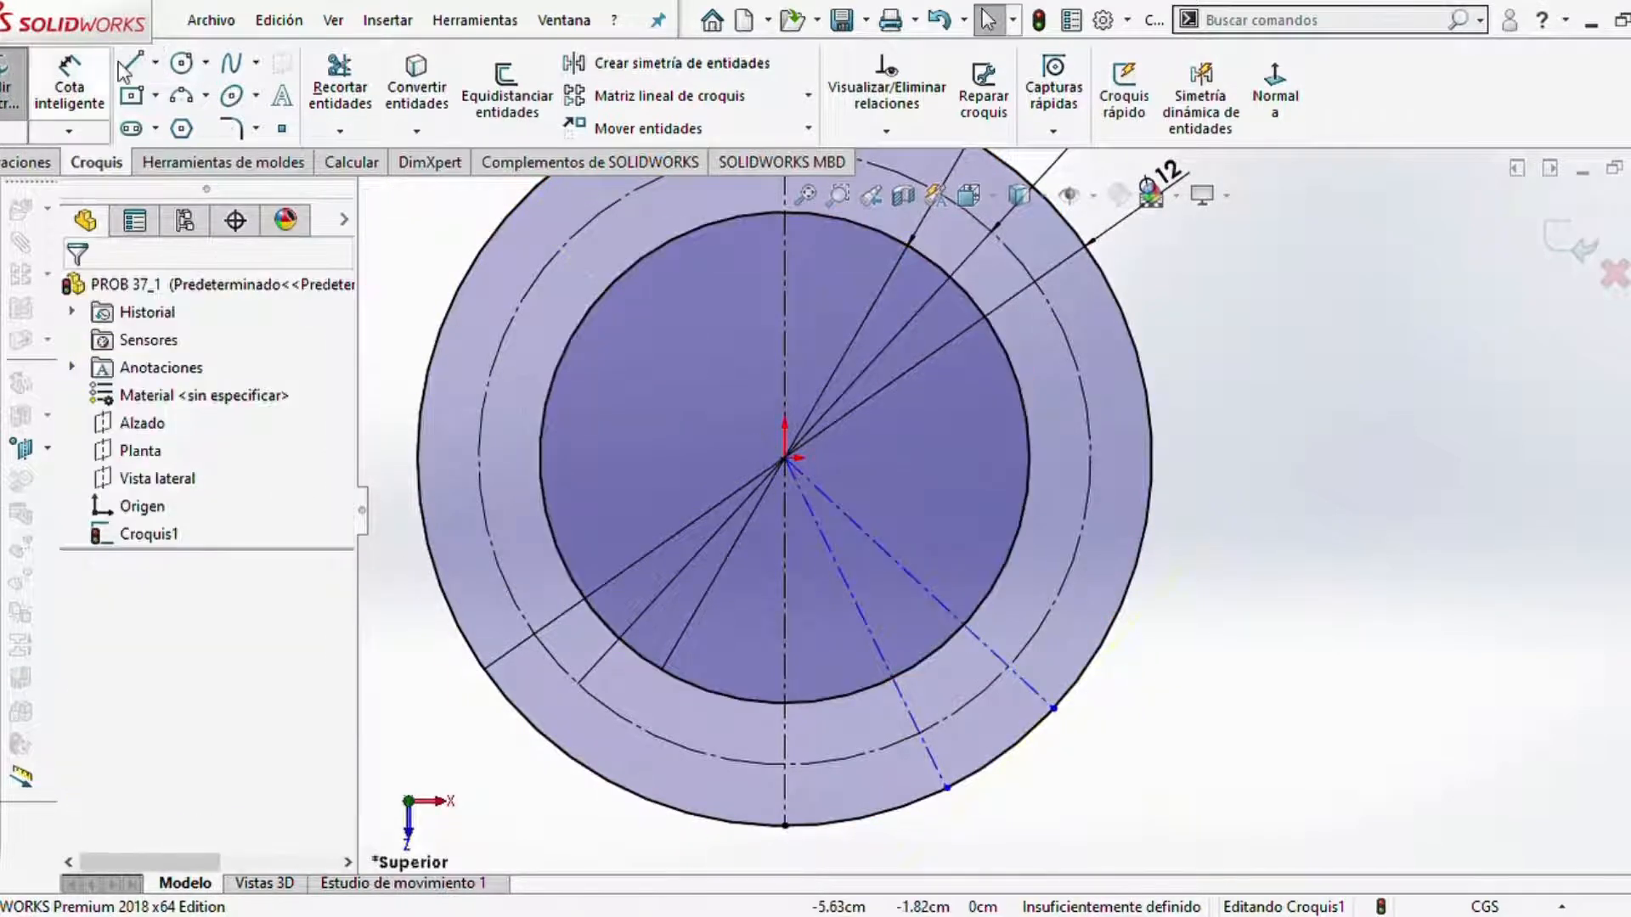
- Dimension the angle between the vertical centerline and the first inclined centerline as 30°, placed below the outer circle
click(70, 89)
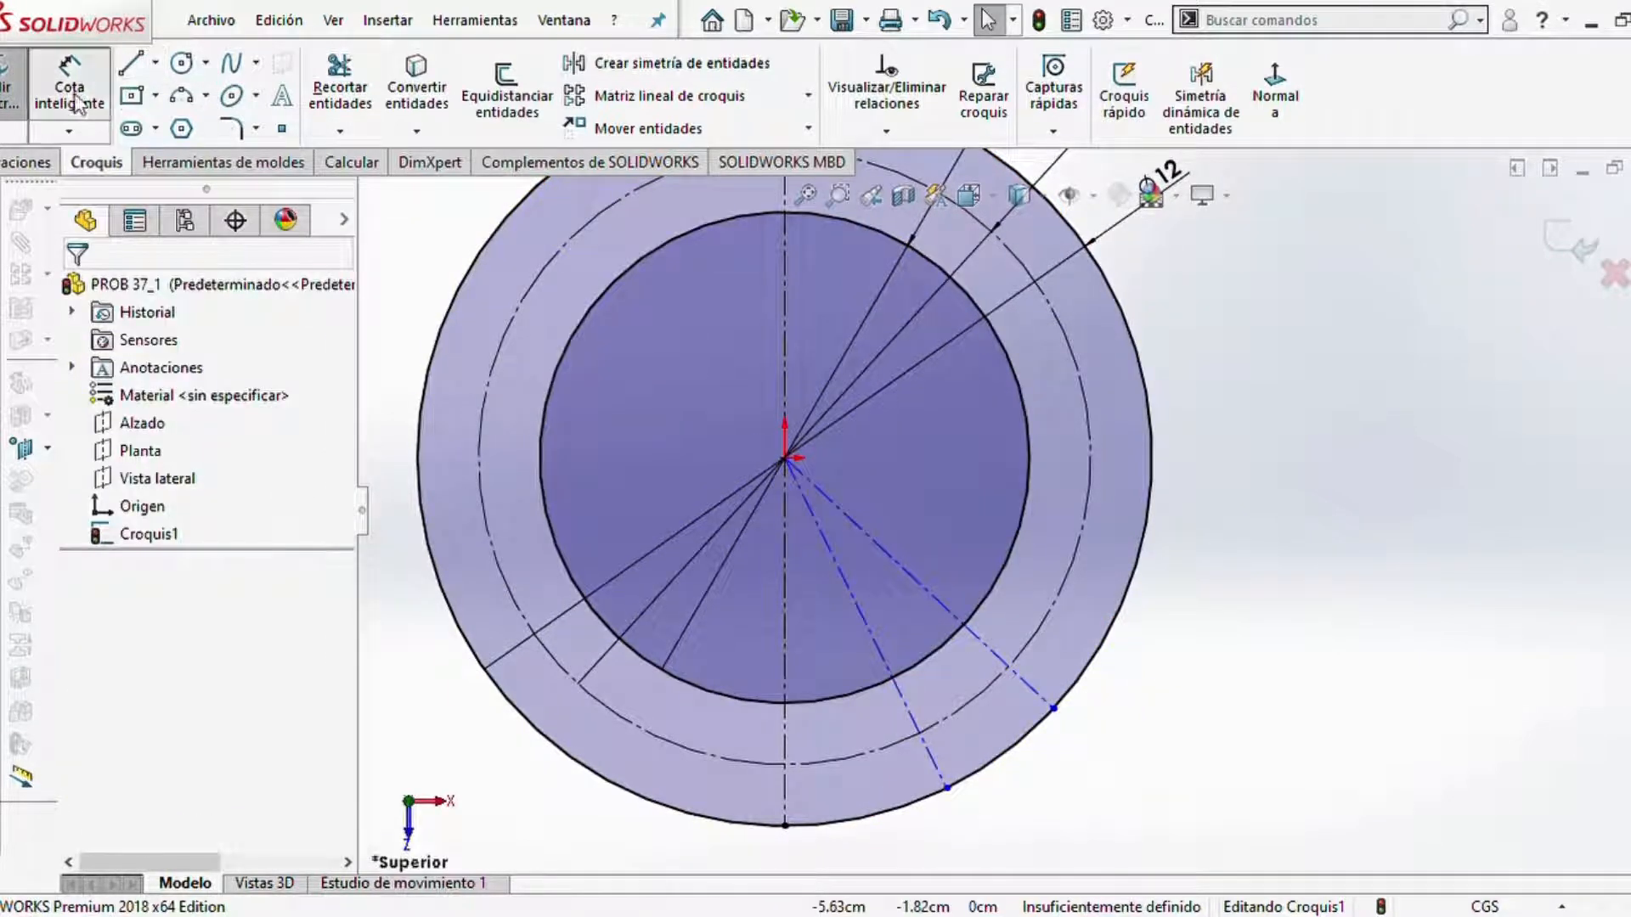
click(783, 749)
click(913, 716)
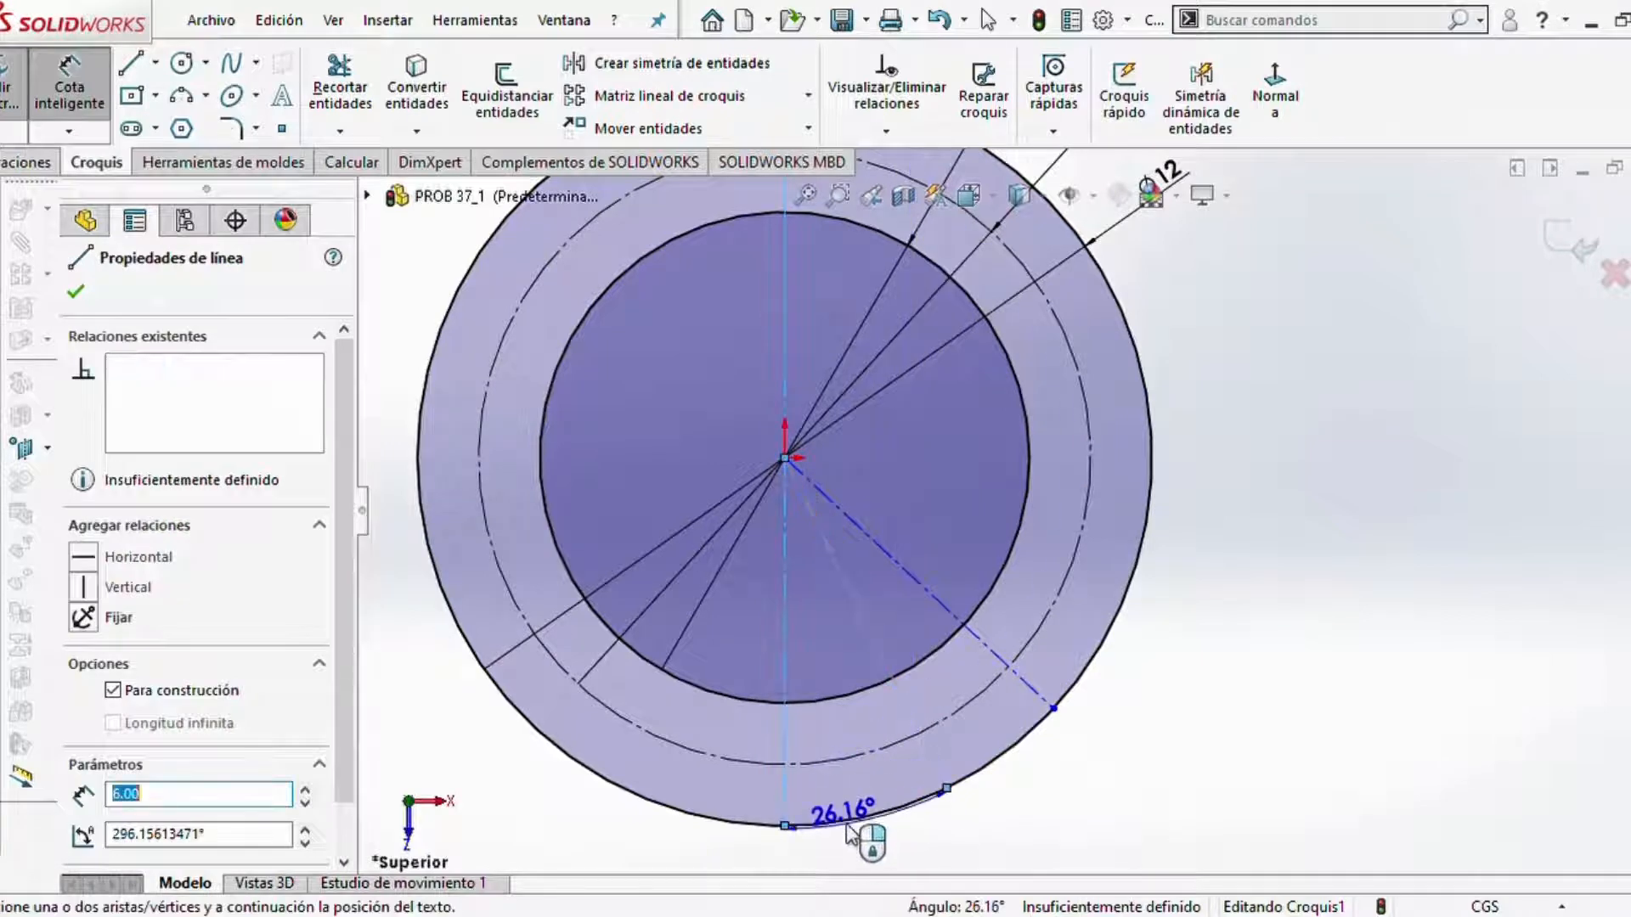
click(882, 877)
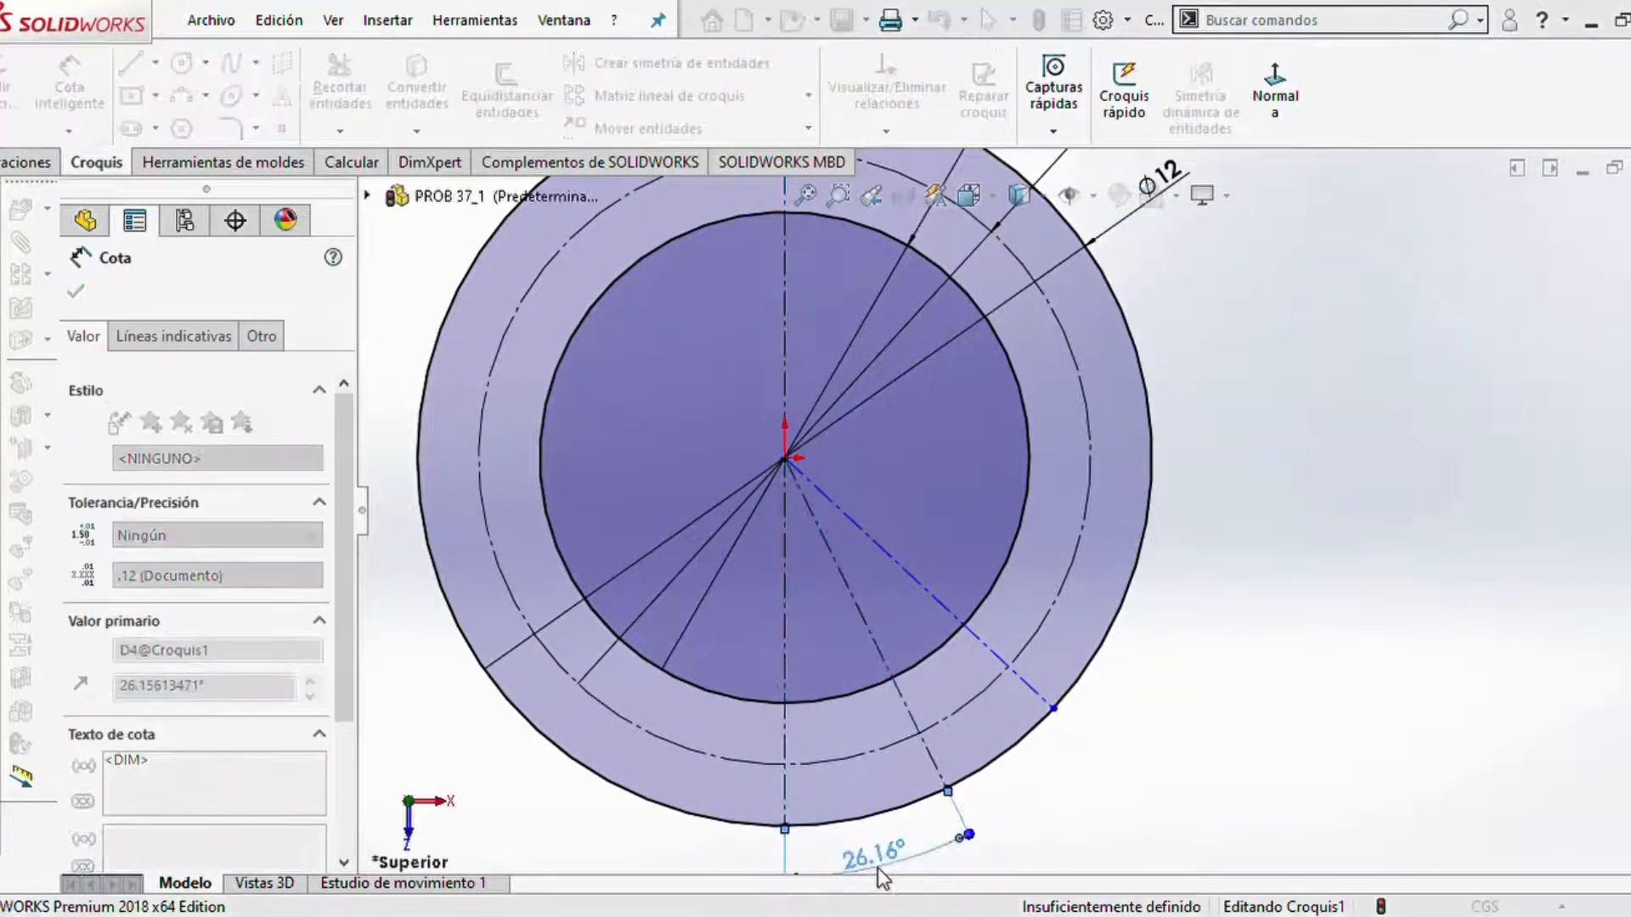
text(30)
key(Return)
- Dimension the angle between the two inclined centerlines as 30°, placed outside the outer circle
scroll(879, 870, up, 3)
scroll(1030, 736, down, 2)
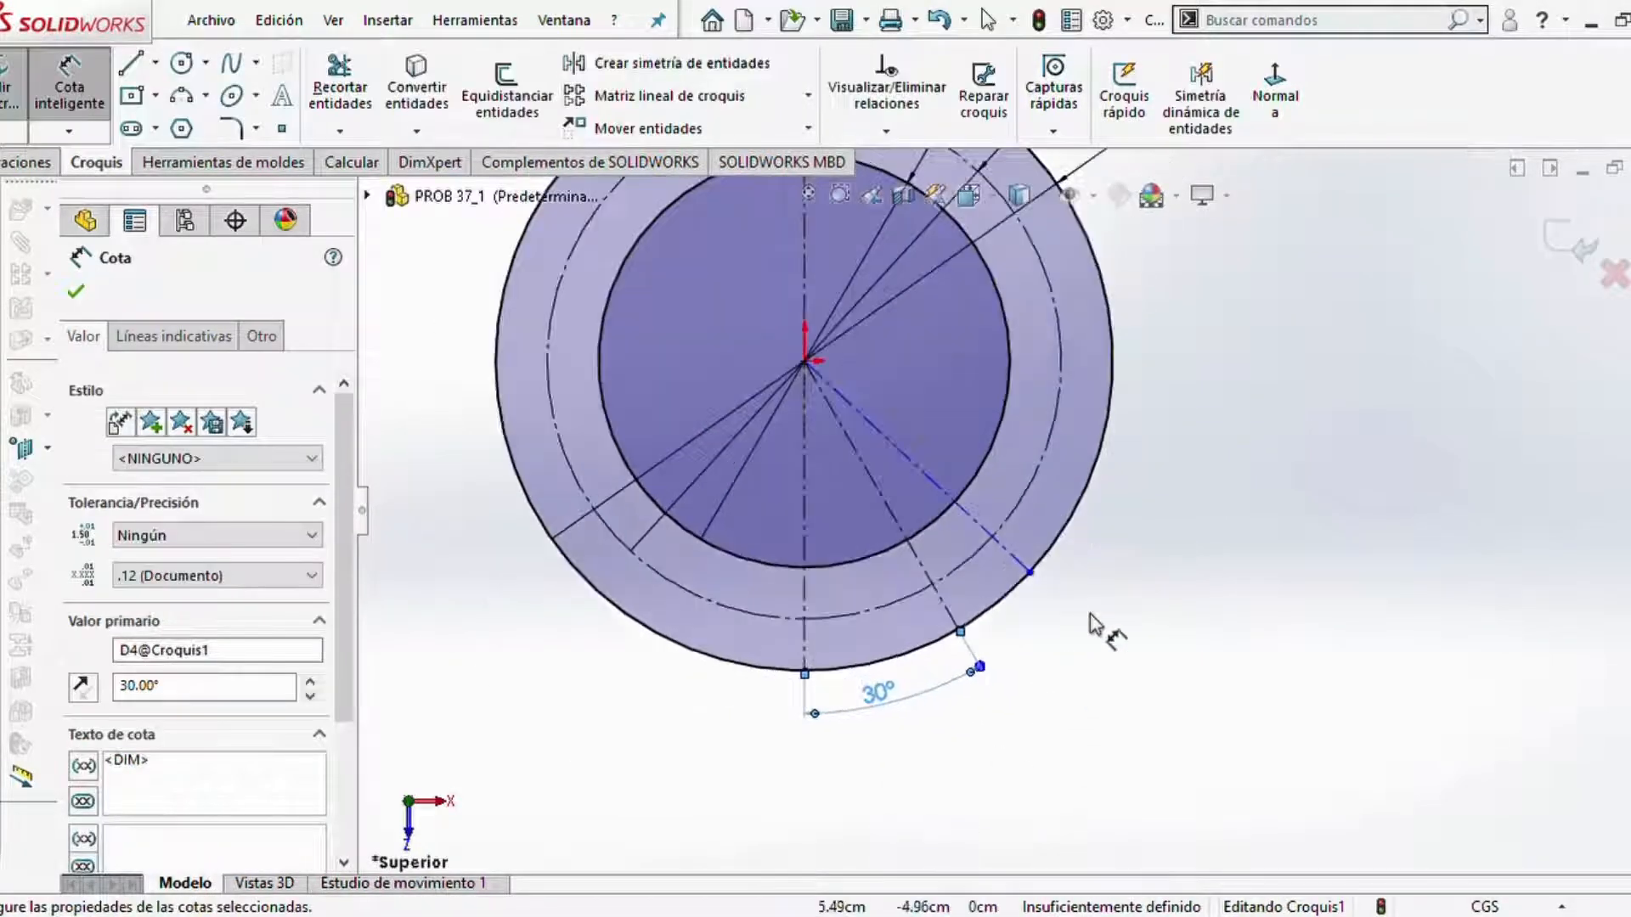
scroll(999, 476, down, 2)
click(933, 686)
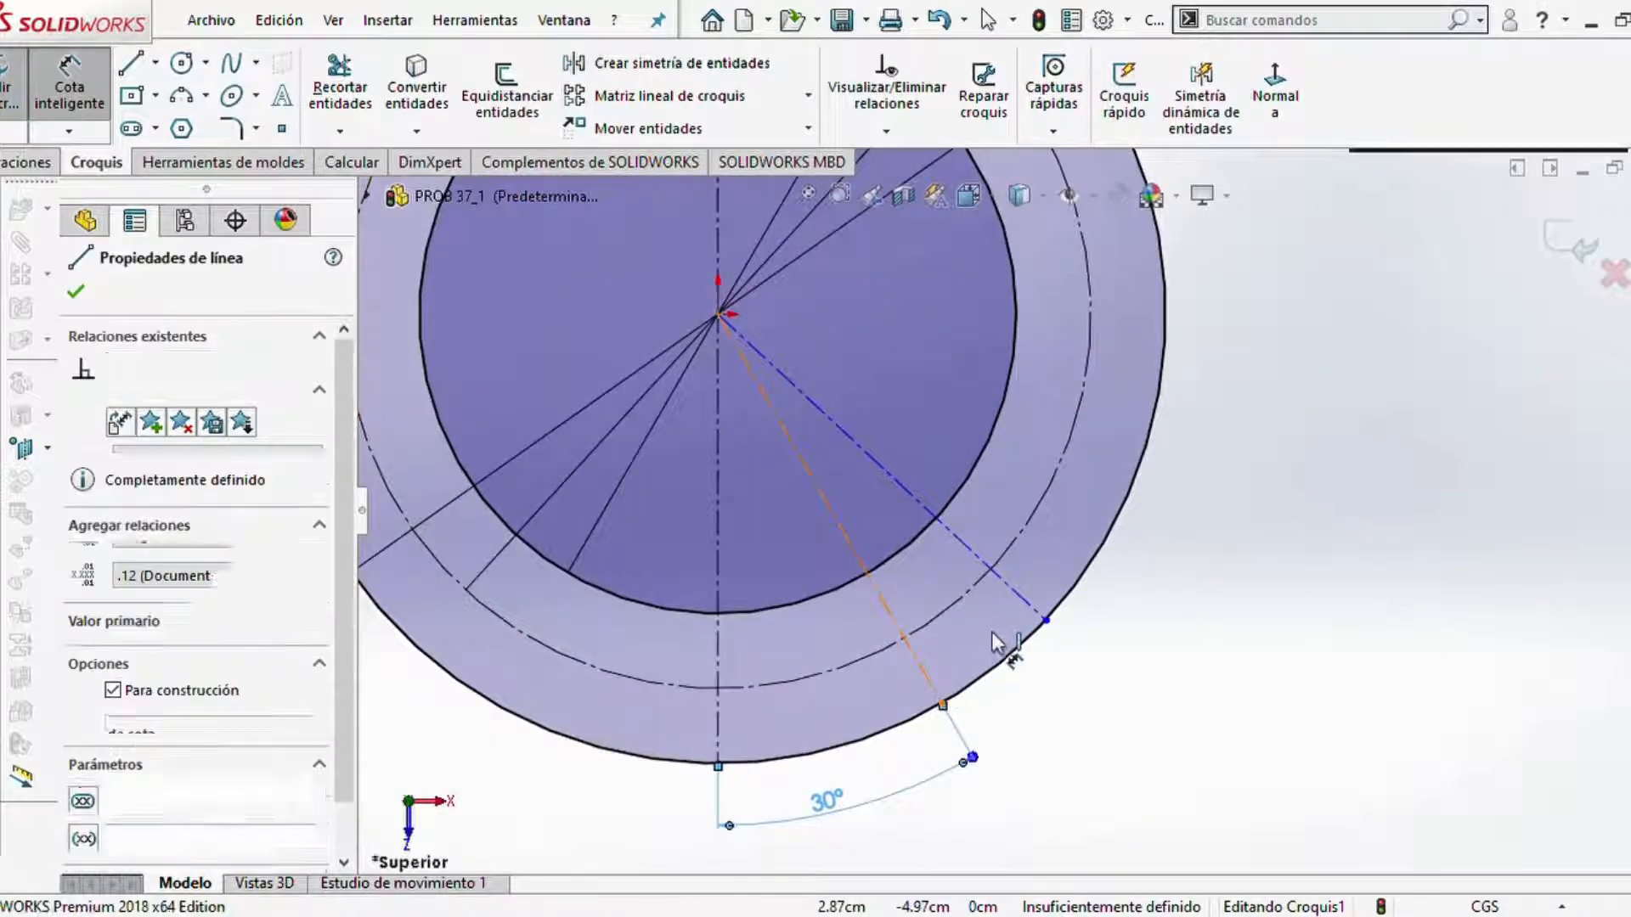
click(1032, 607)
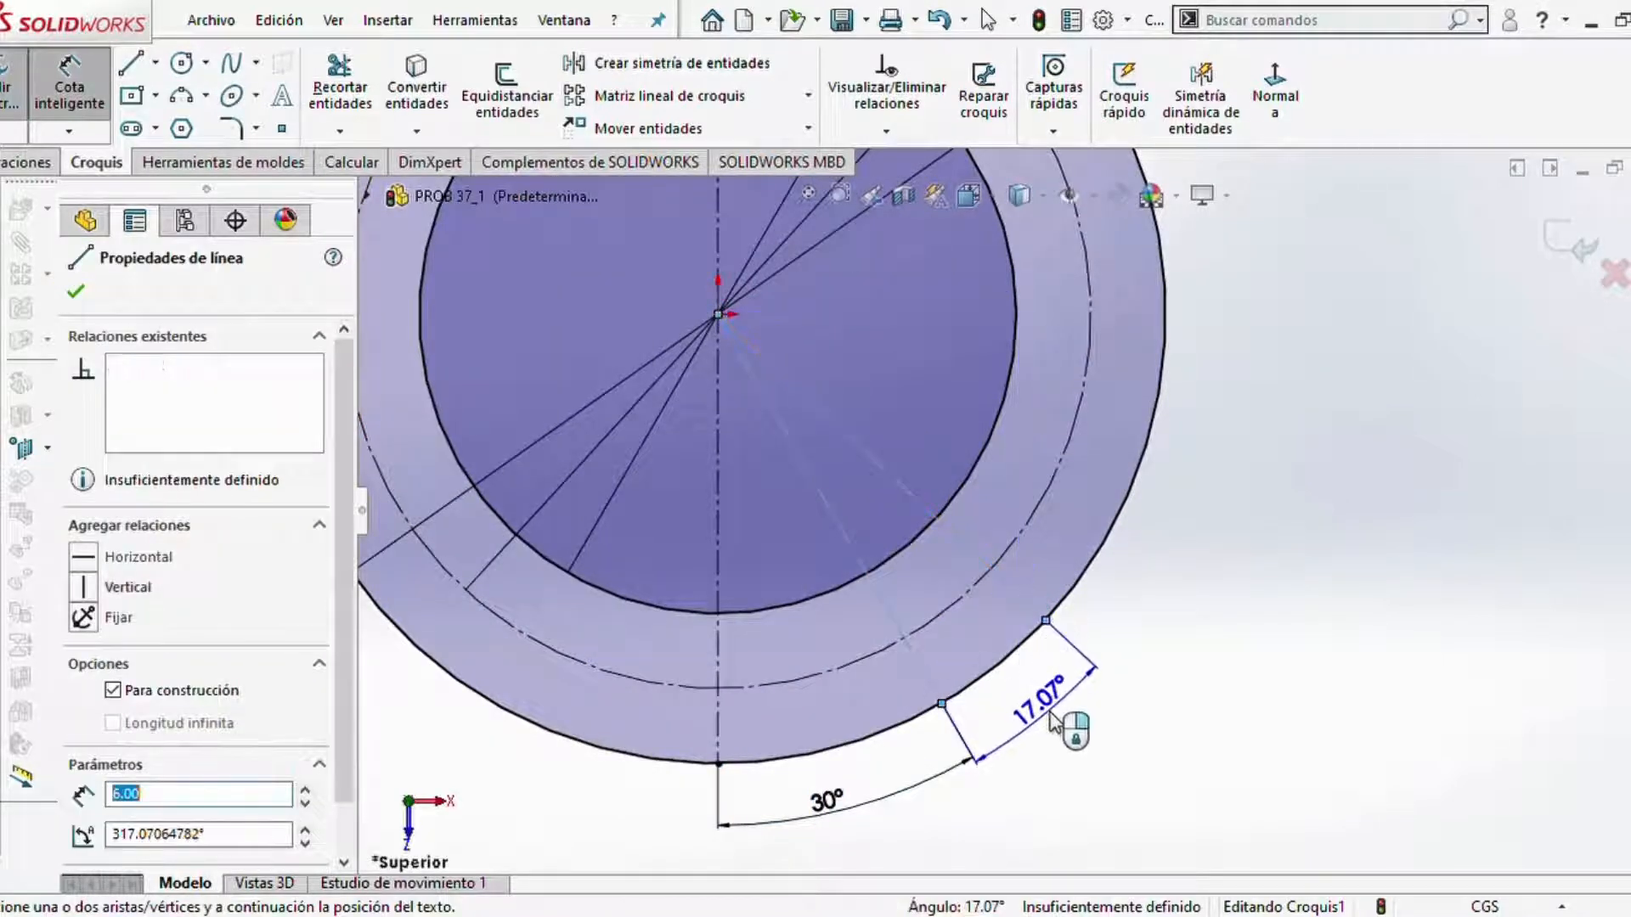
click(1052, 720)
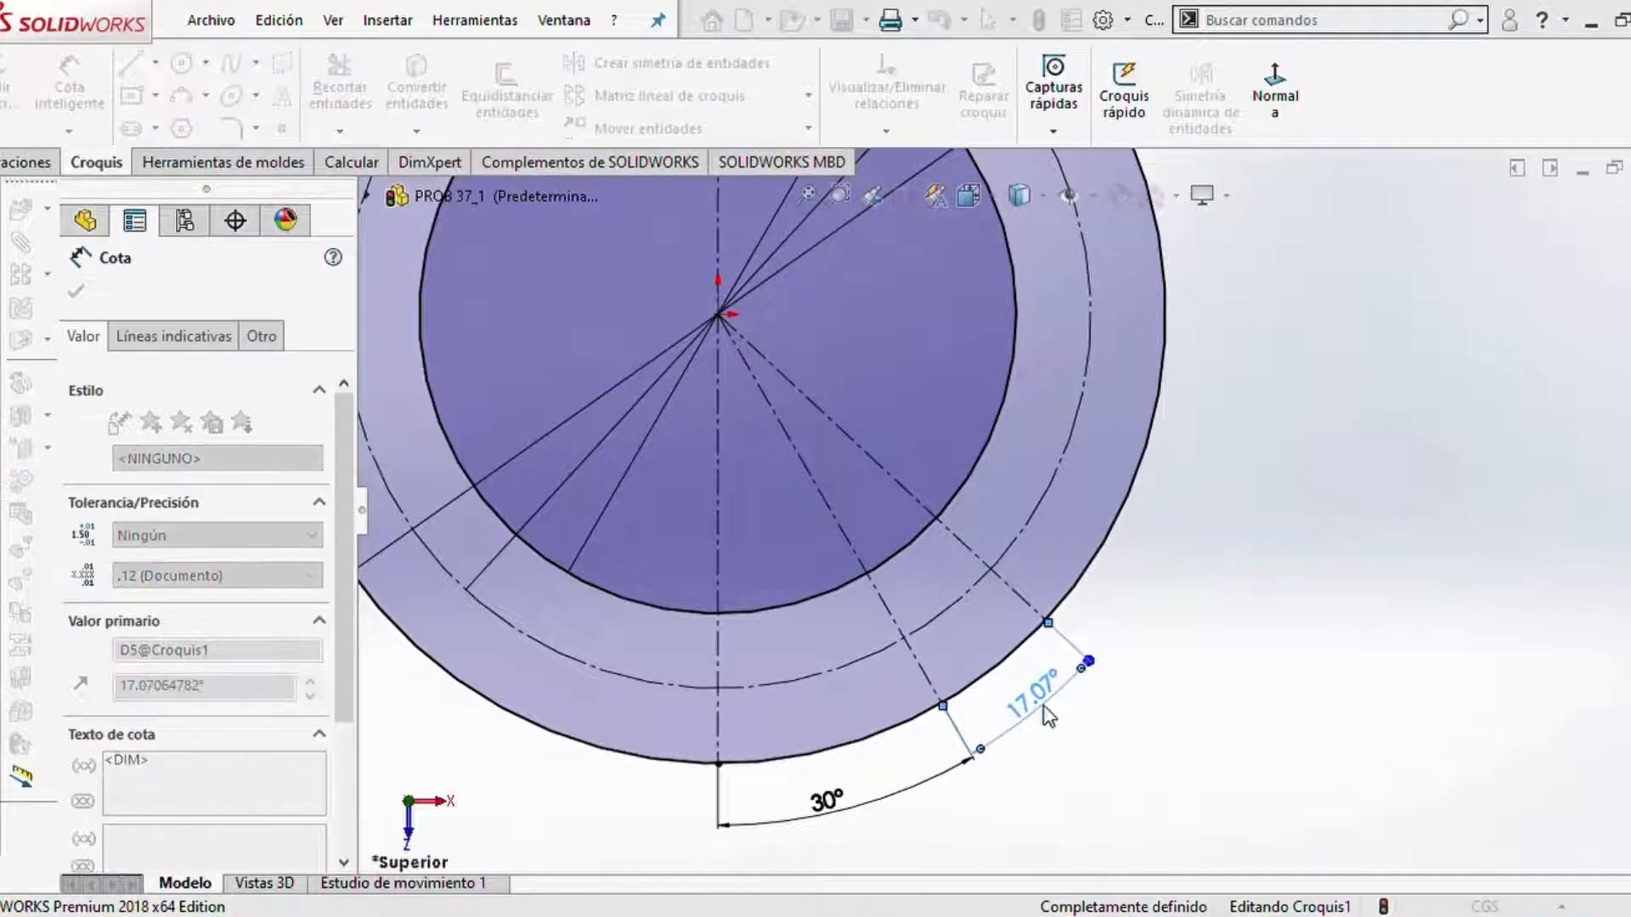
text(30)
key(Return)
- Sketch two small circles near where the inclined centerlines cross the 10 cm construction circle, the lower one larger
scroll(1140, 396, up, 4)
scroll(1140, 396, down, 2)
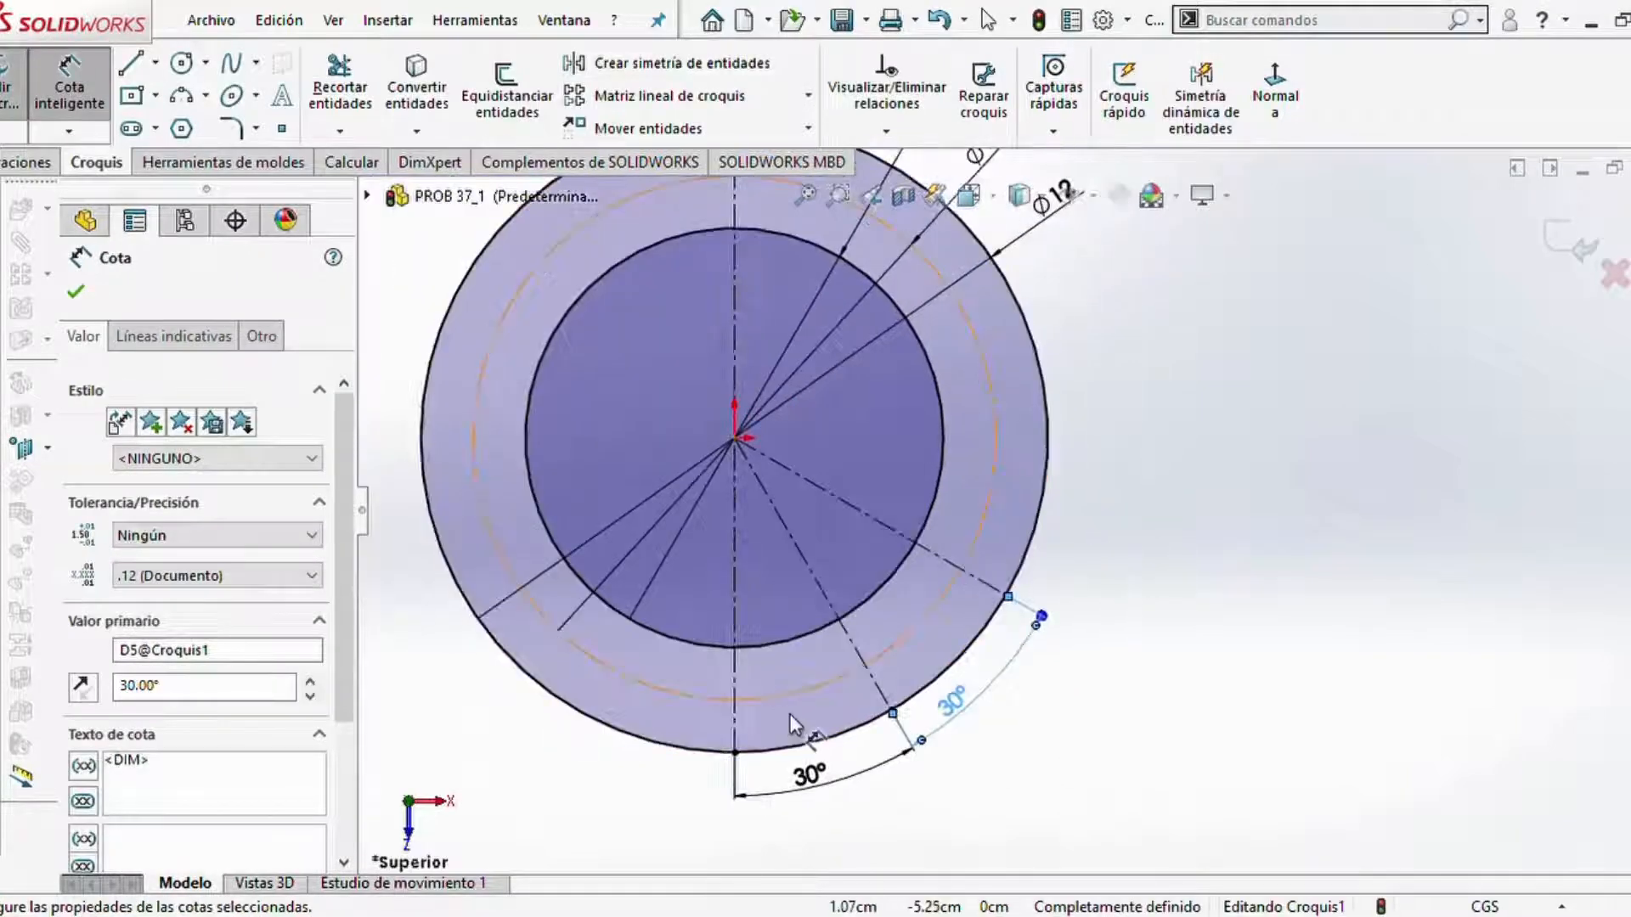
scroll(791, 722, down, 3)
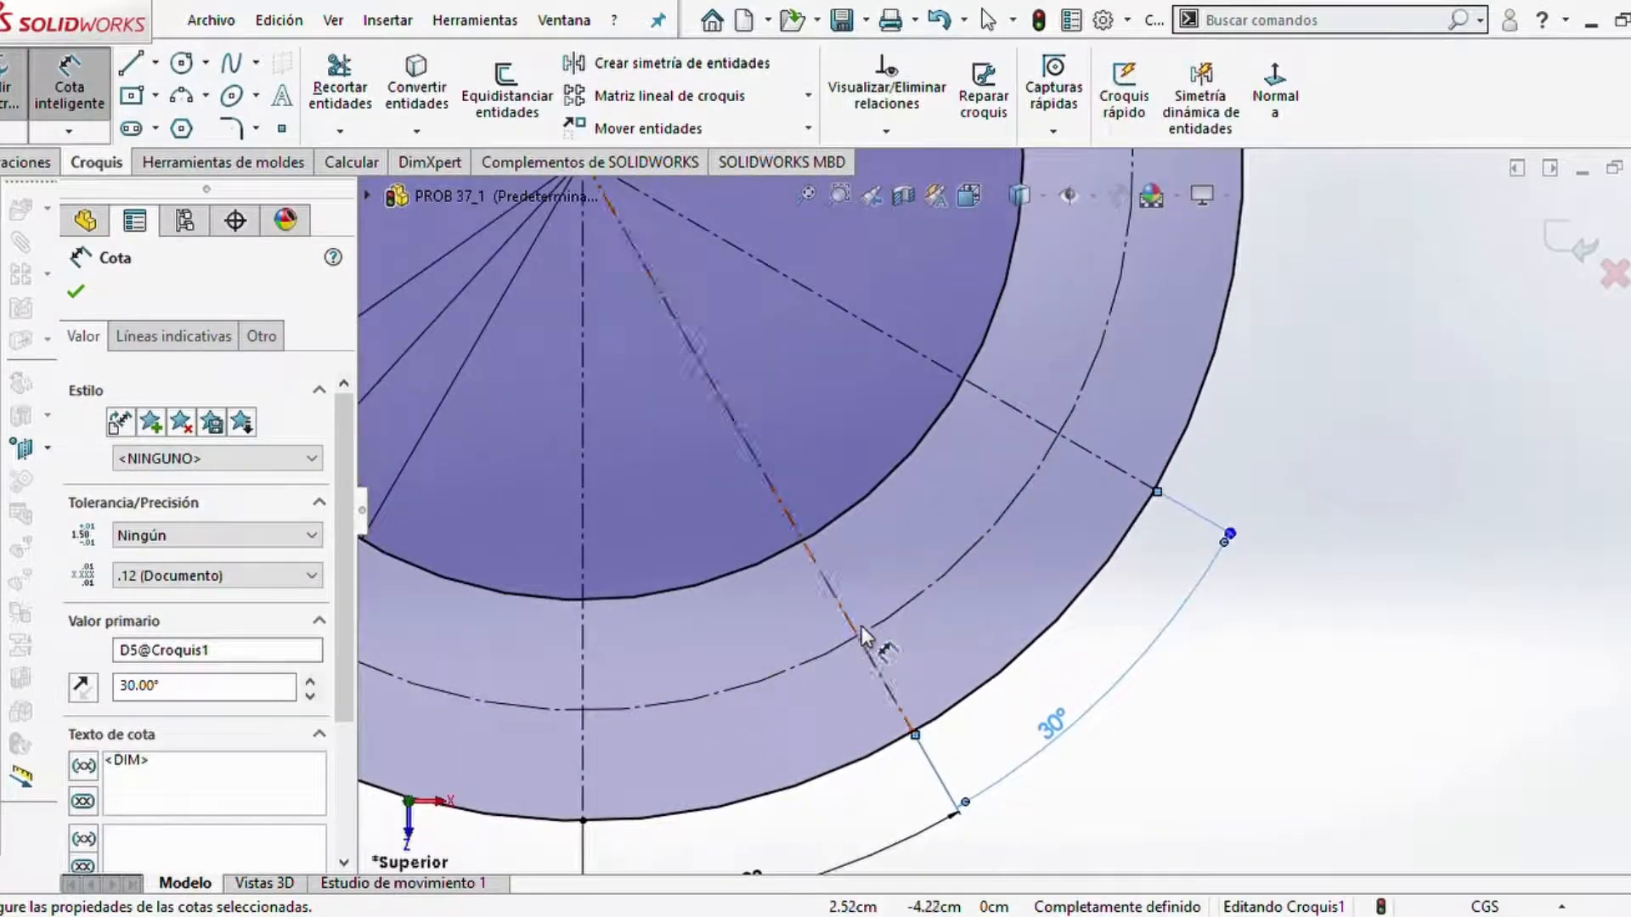
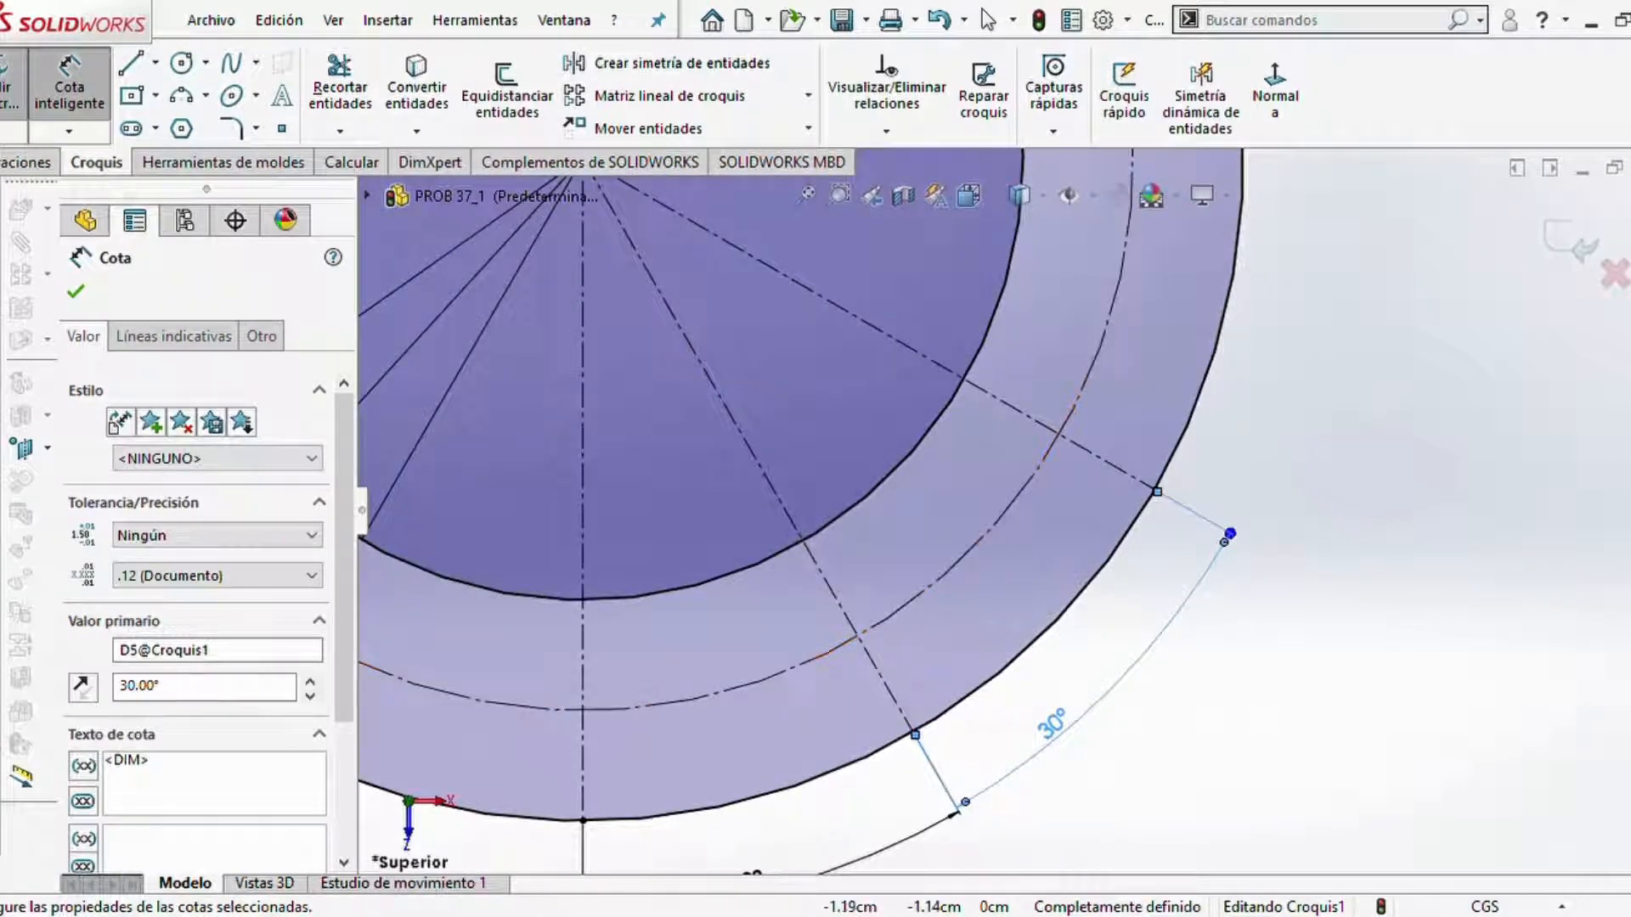
click(181, 66)
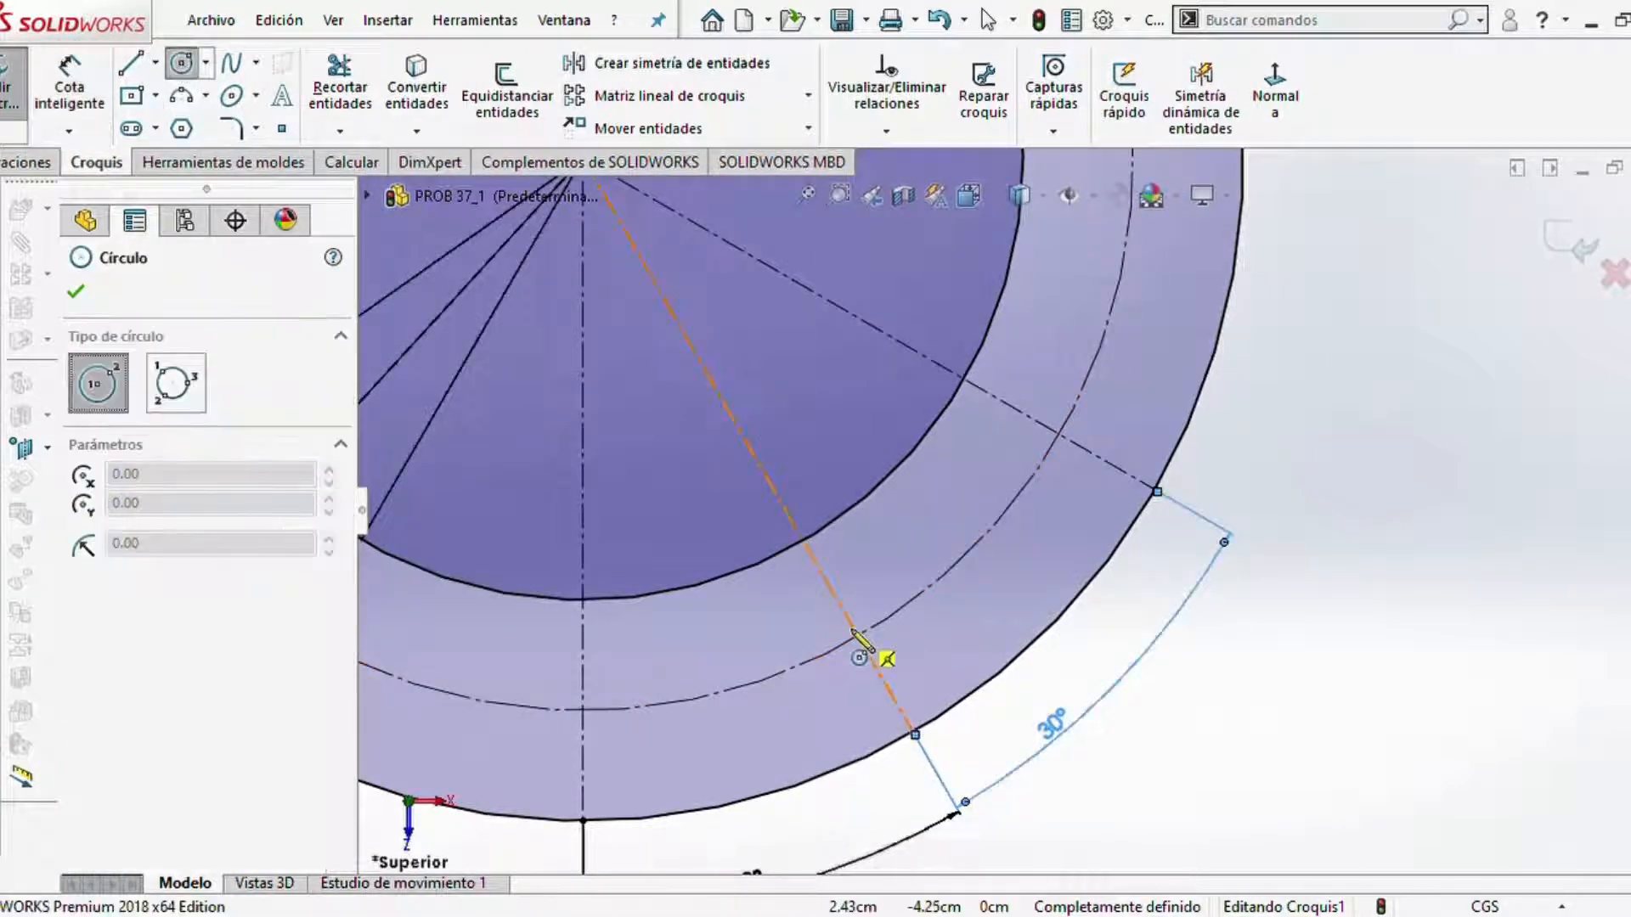
click(858, 635)
click(916, 664)
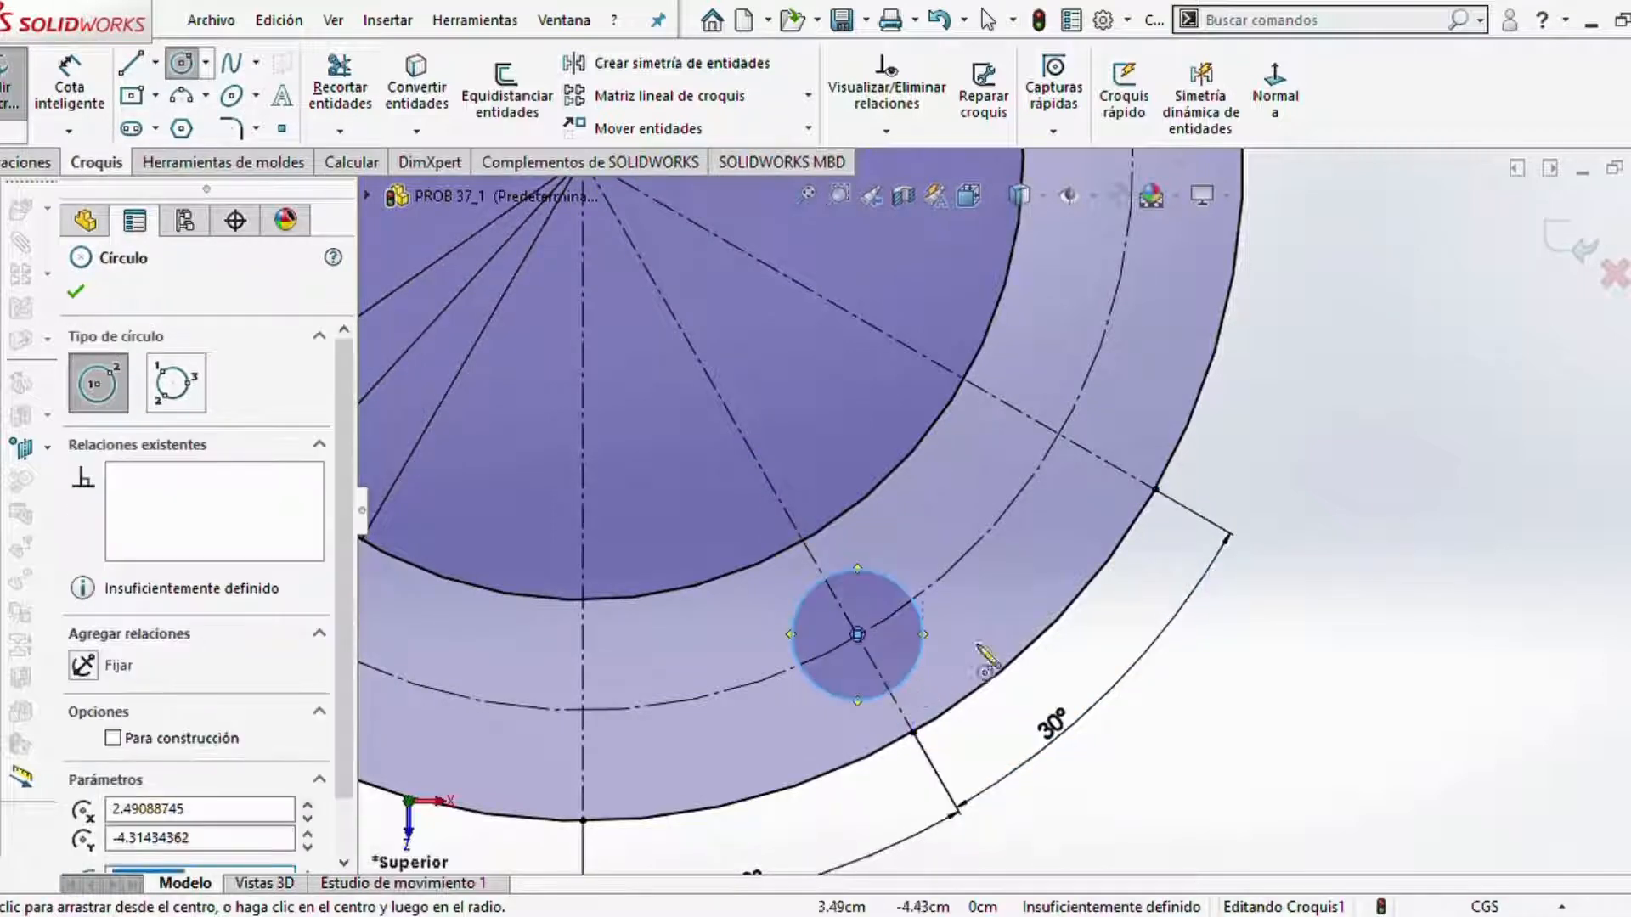
click(1053, 435)
click(1103, 465)
key(Escape)
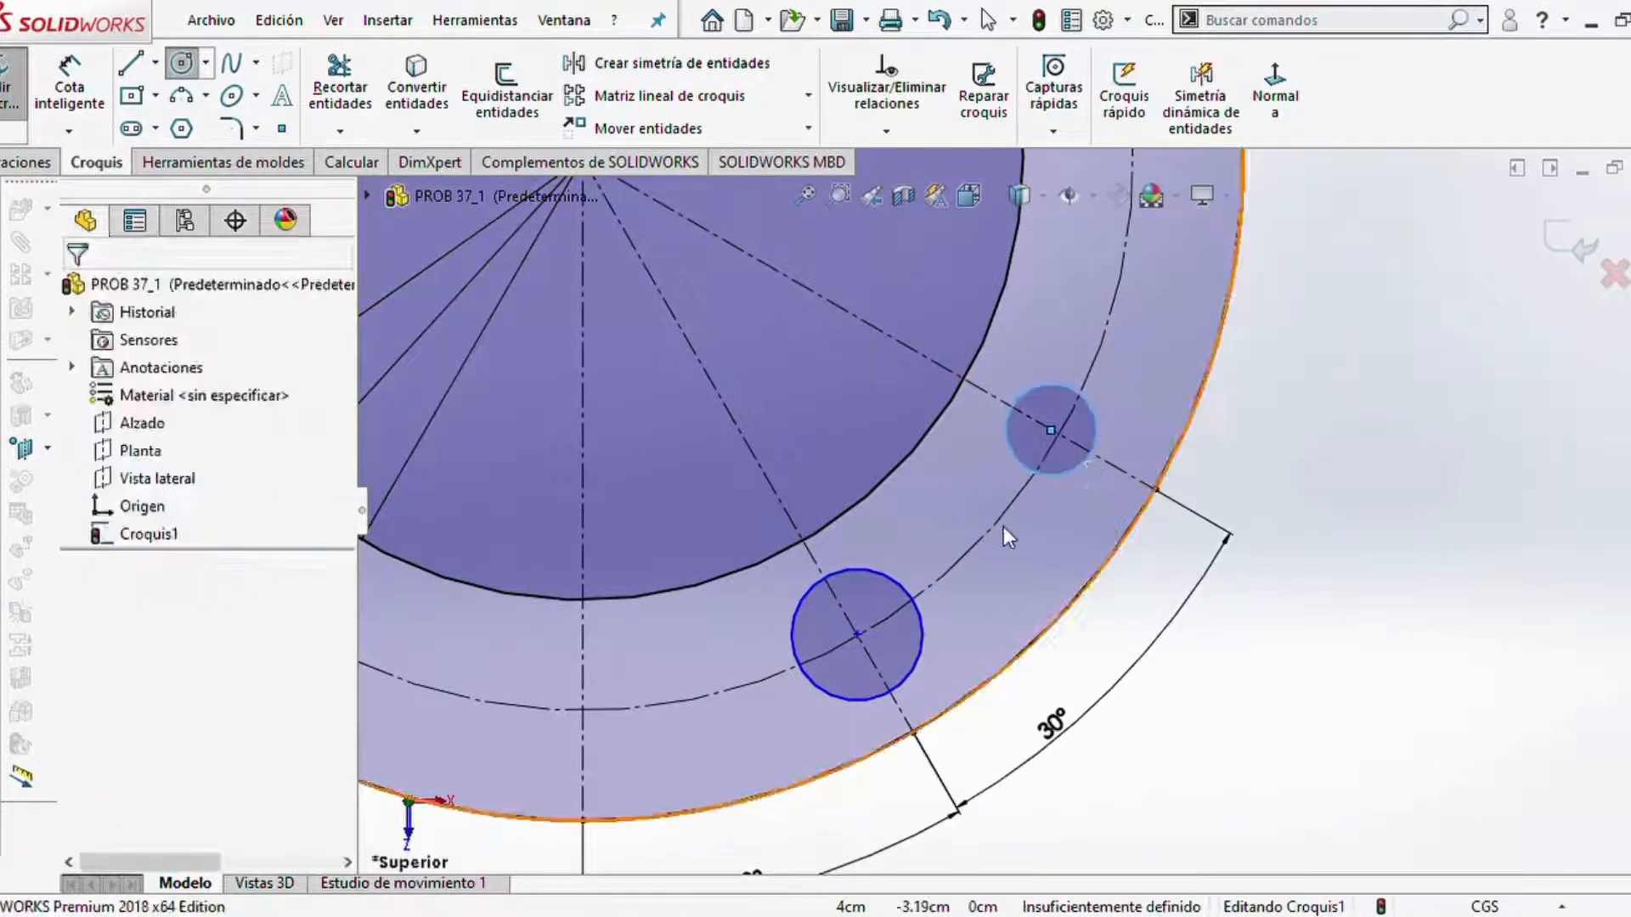
- Make the center of the lower small circle coincident with the 10 cm construction circle
scroll(911, 579, down, 3)
scroll(875, 655, down, 3)
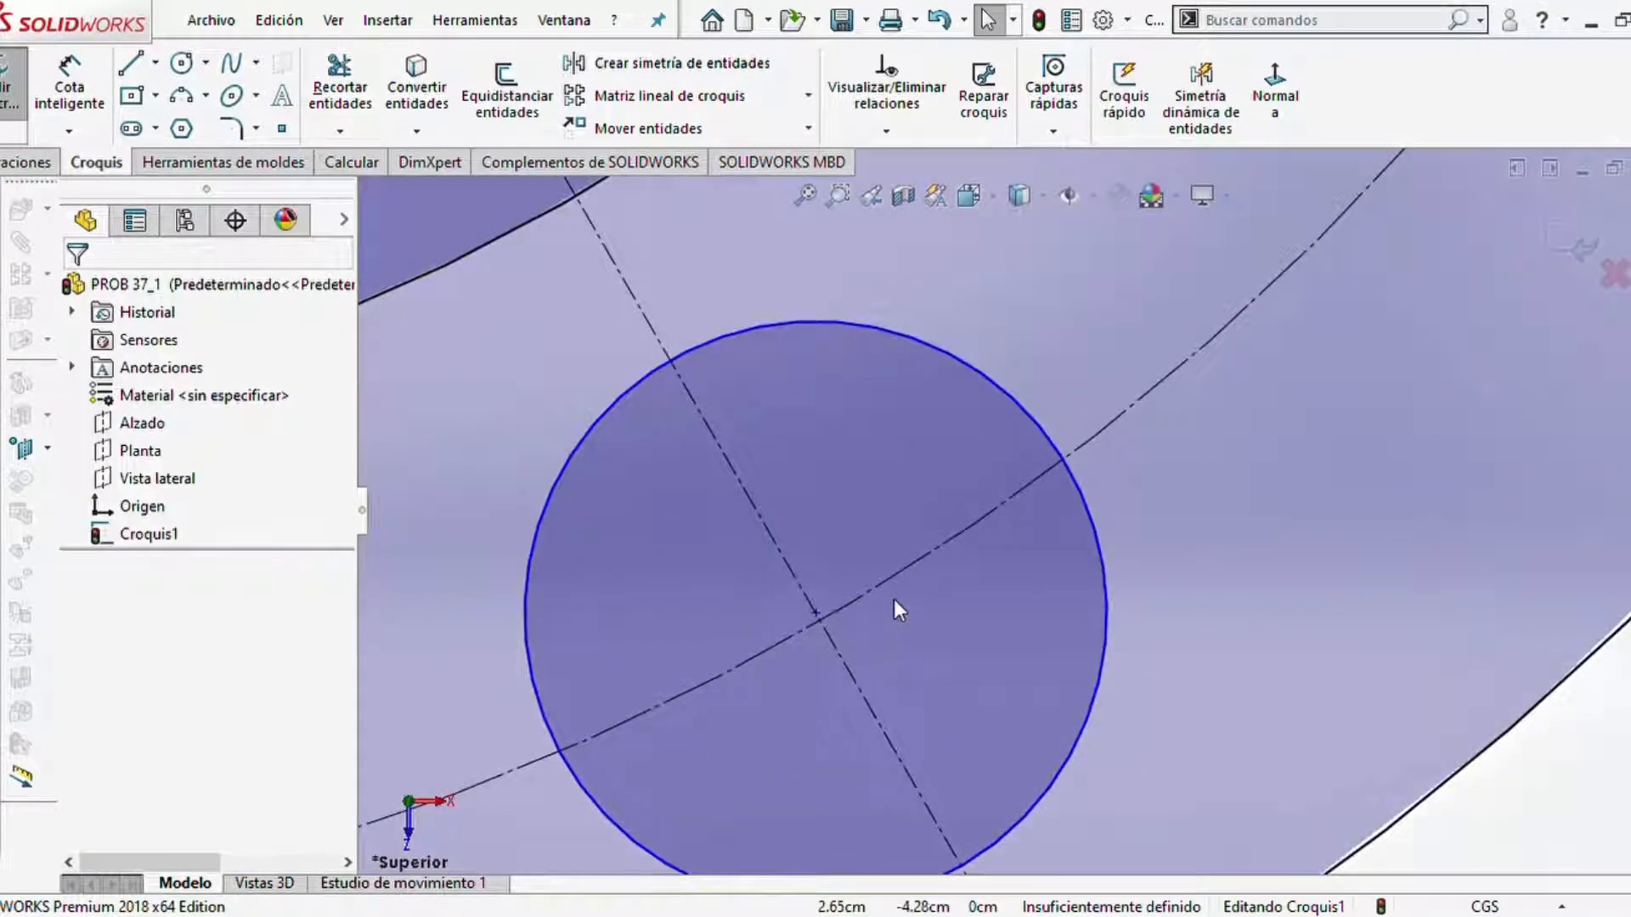
click(901, 575)
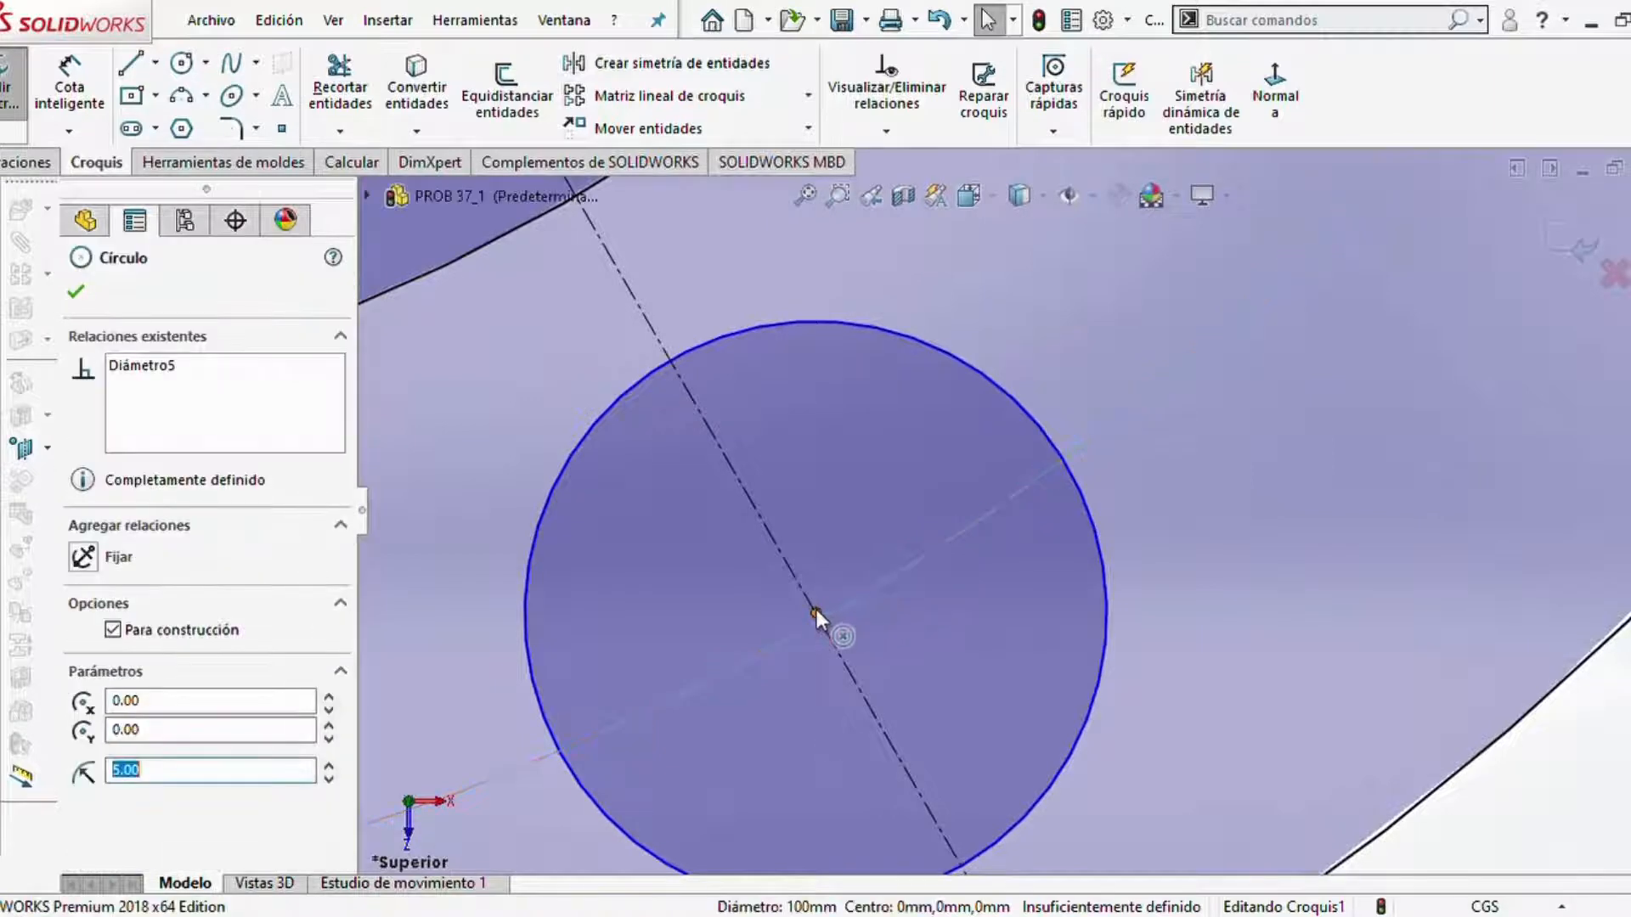
ctrl+click(816, 611)
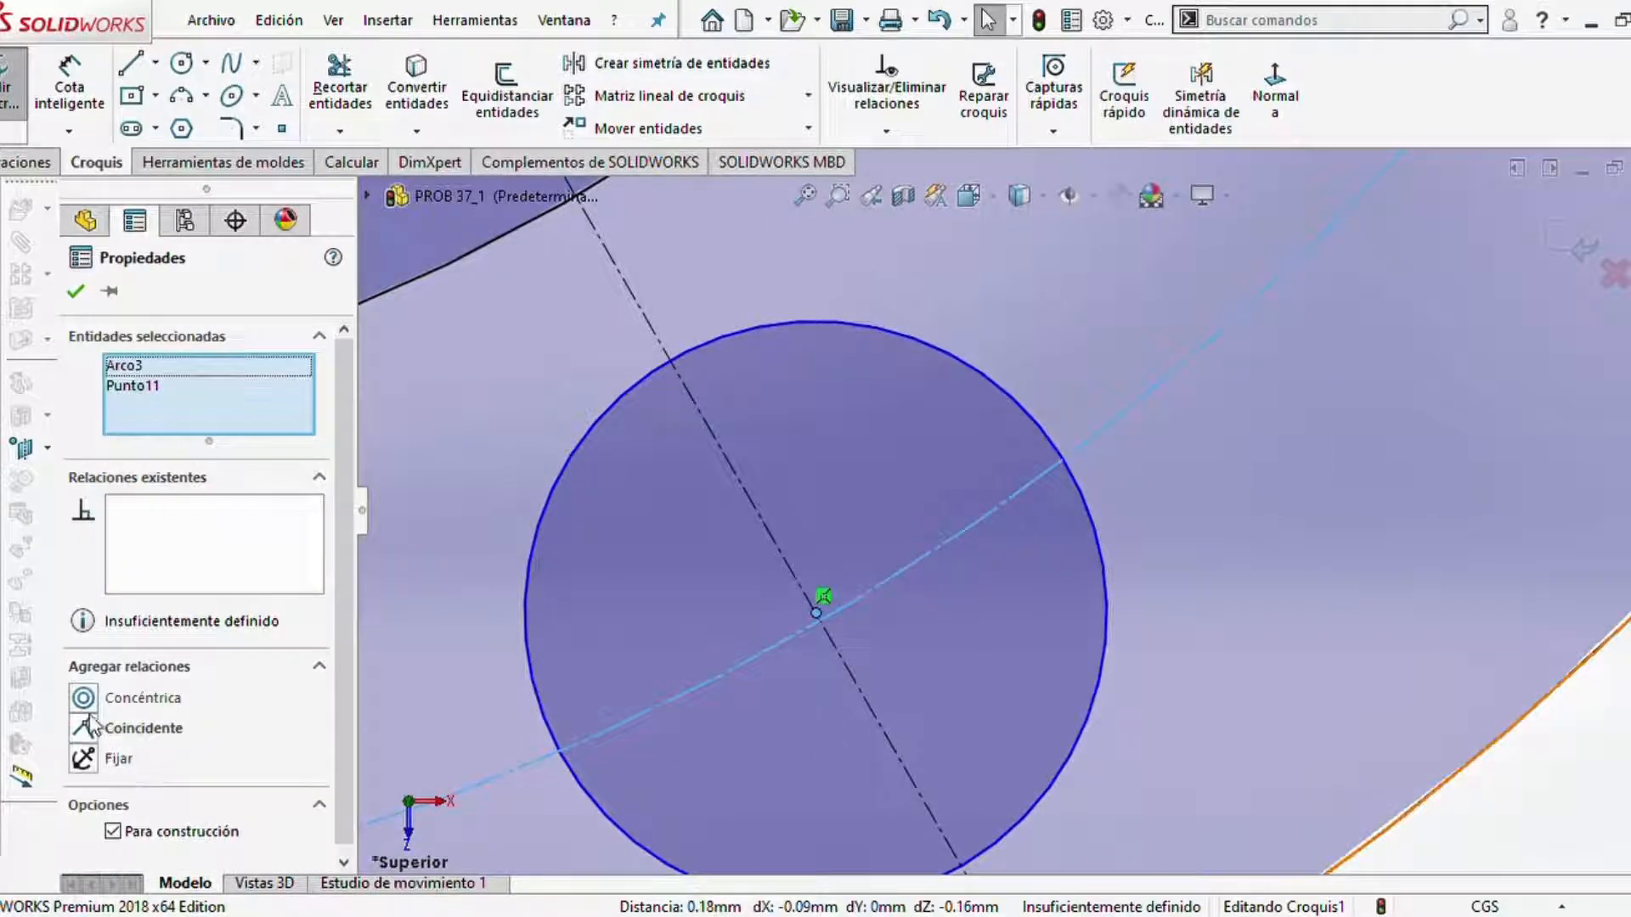
click(84, 732)
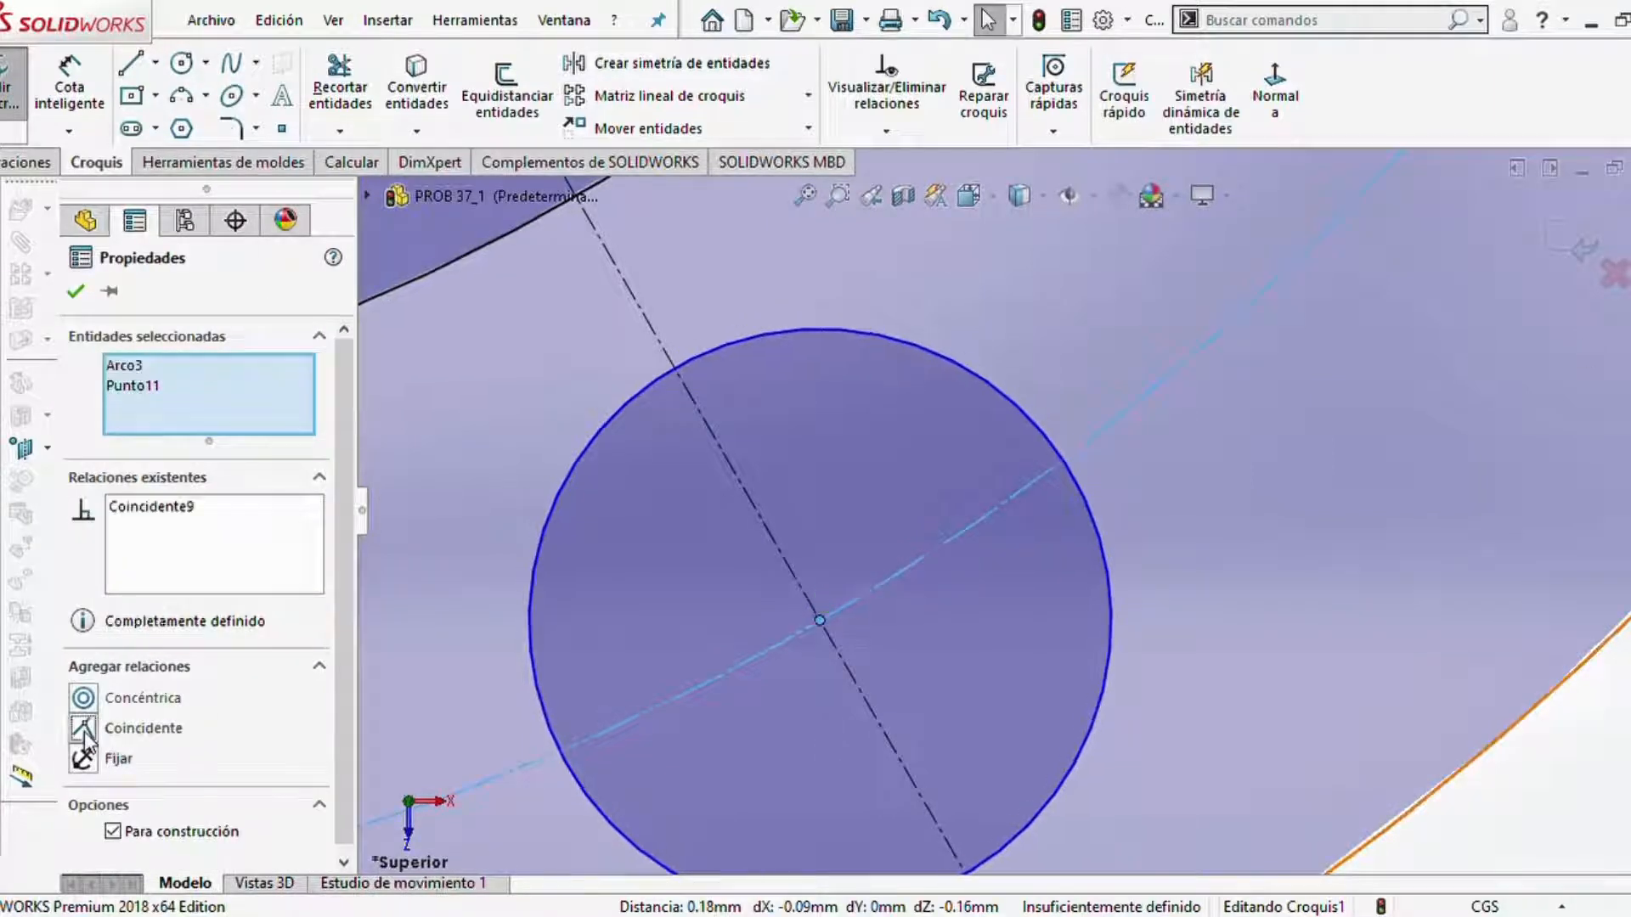
click(75, 295)
- Make the center of the upper small circle coincident with the 10 cm construction circle
scroll(1504, 732, up, 6)
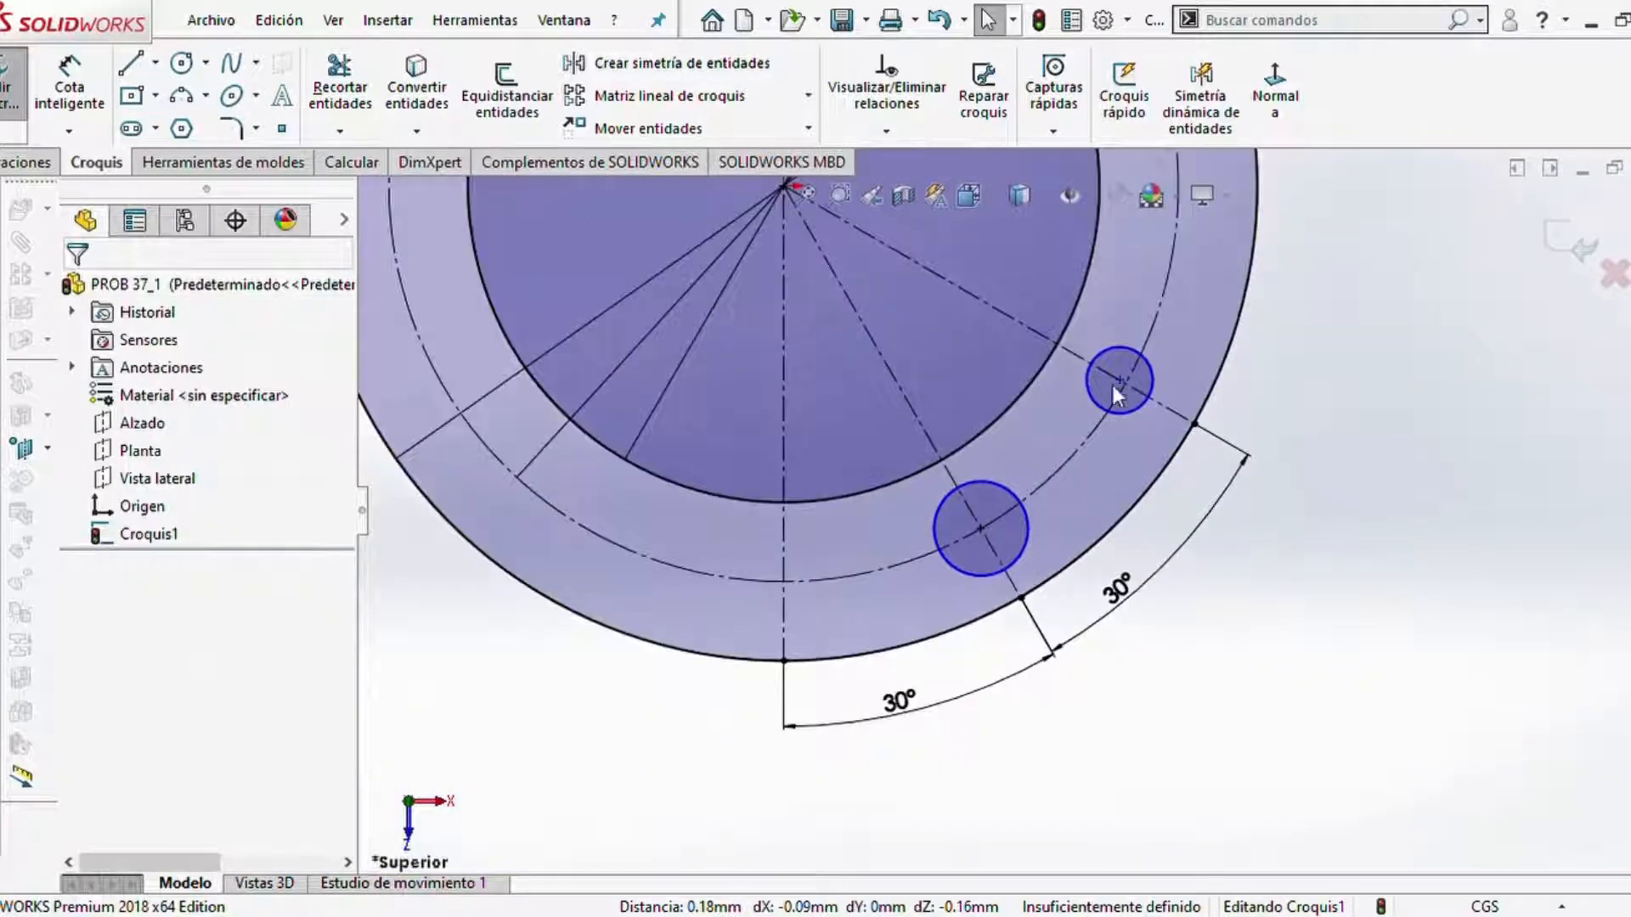
scroll(1118, 391, down, 8)
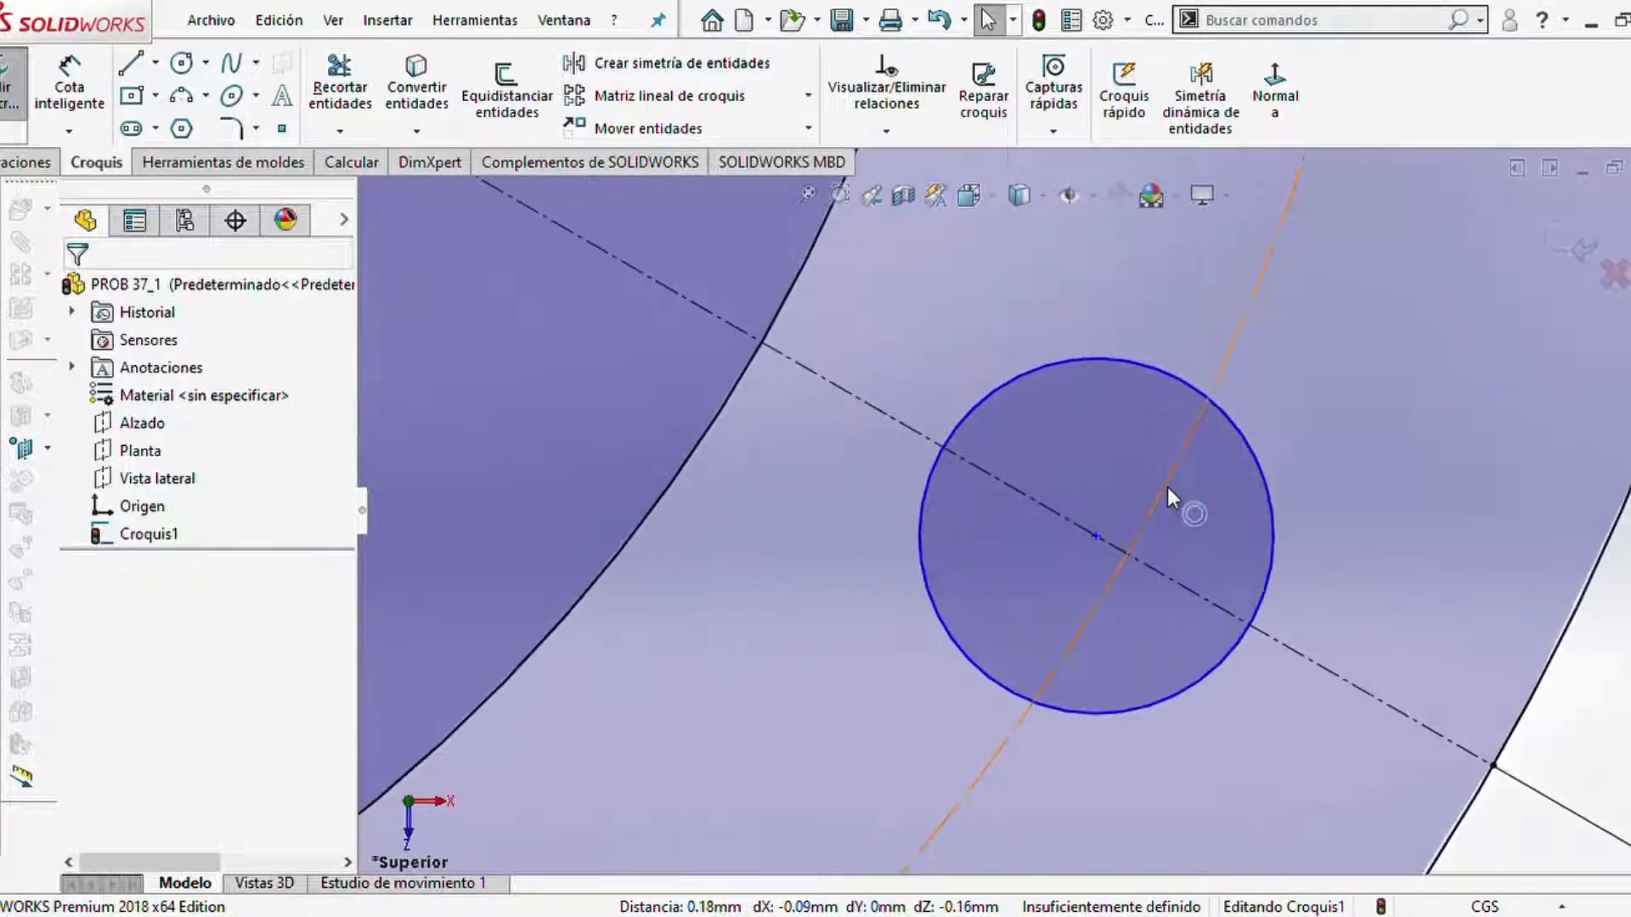
click(1168, 490)
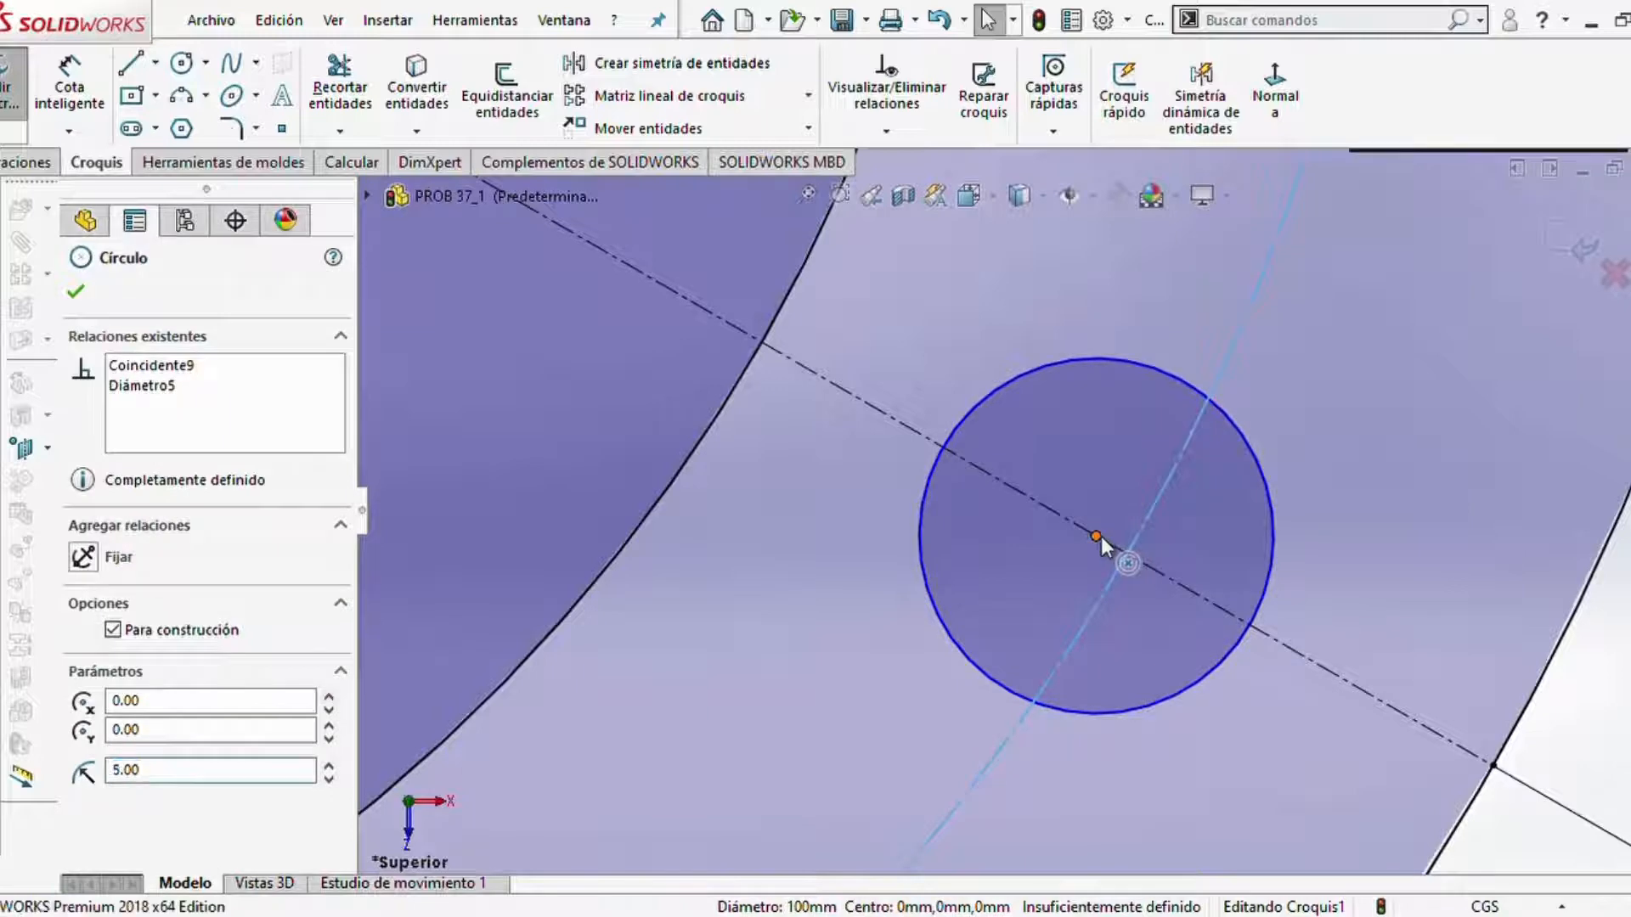
ctrl+click(1097, 536)
click(85, 730)
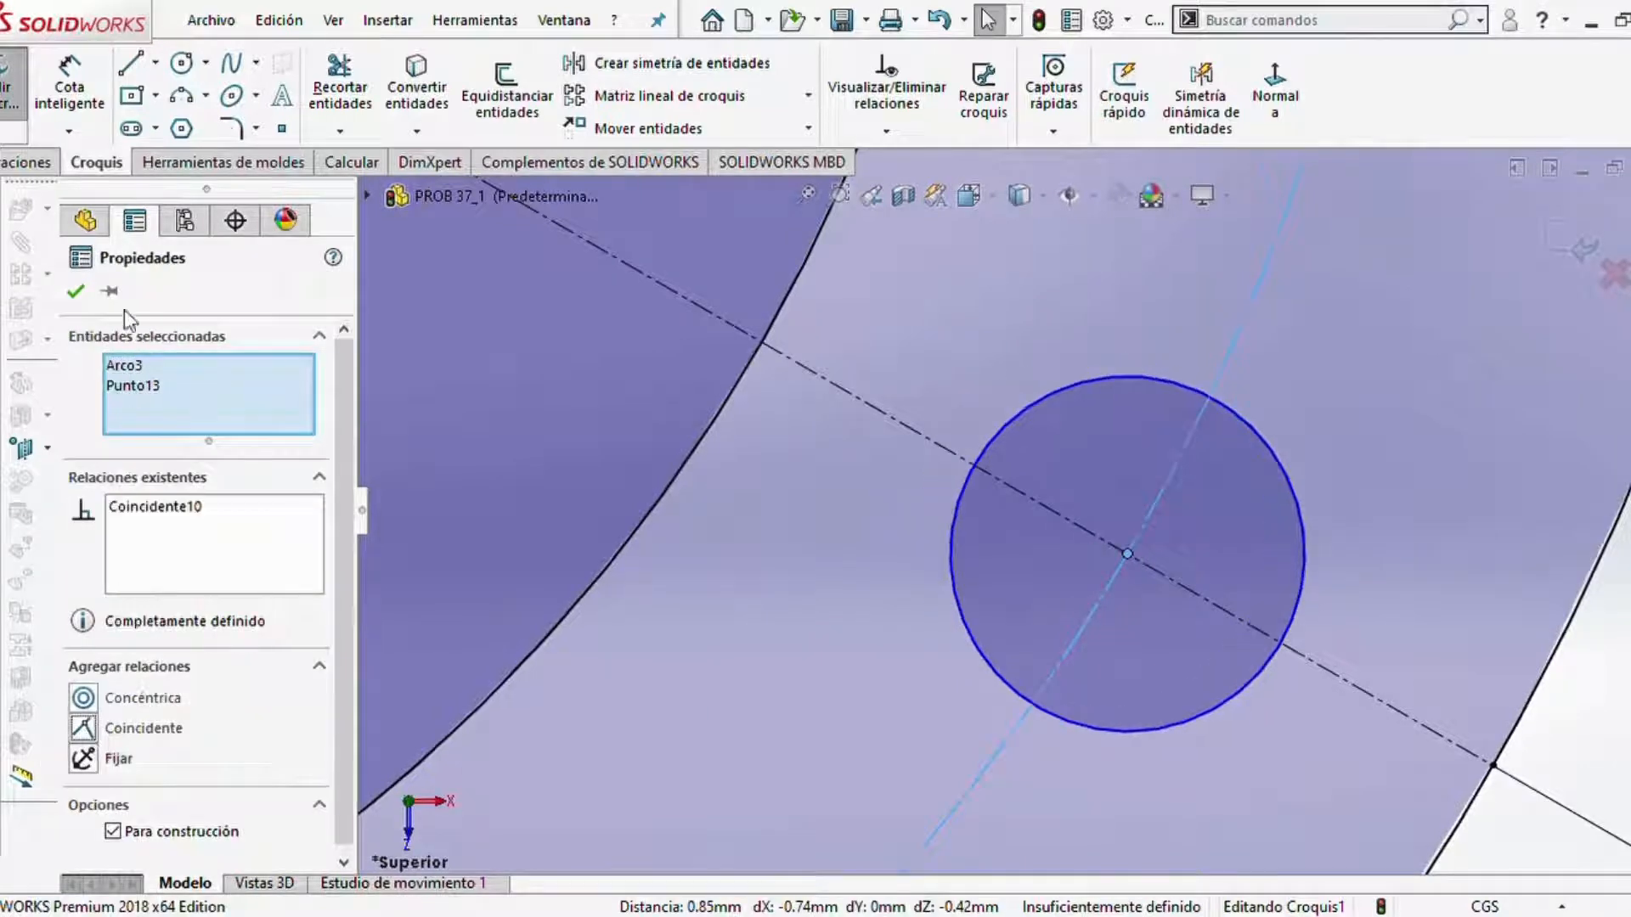
click(76, 293)
- Dimension the lower small circle's diameter as 0.50 cm, placing the dimension below the circle near the construction circle
scroll(786, 586, up, 5)
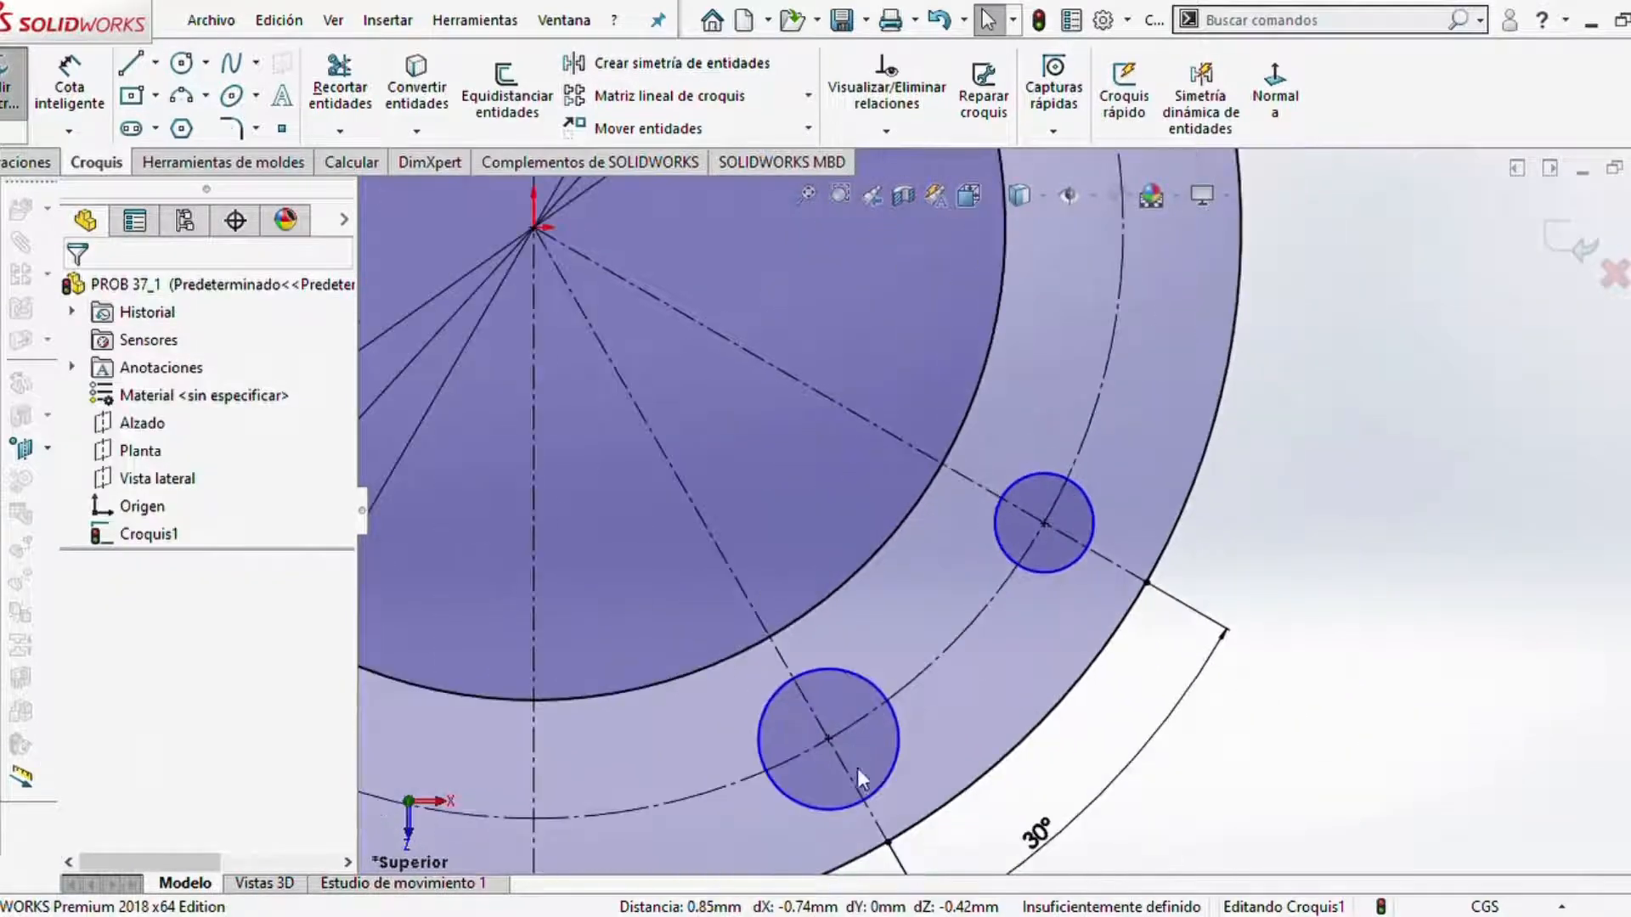
click(70, 89)
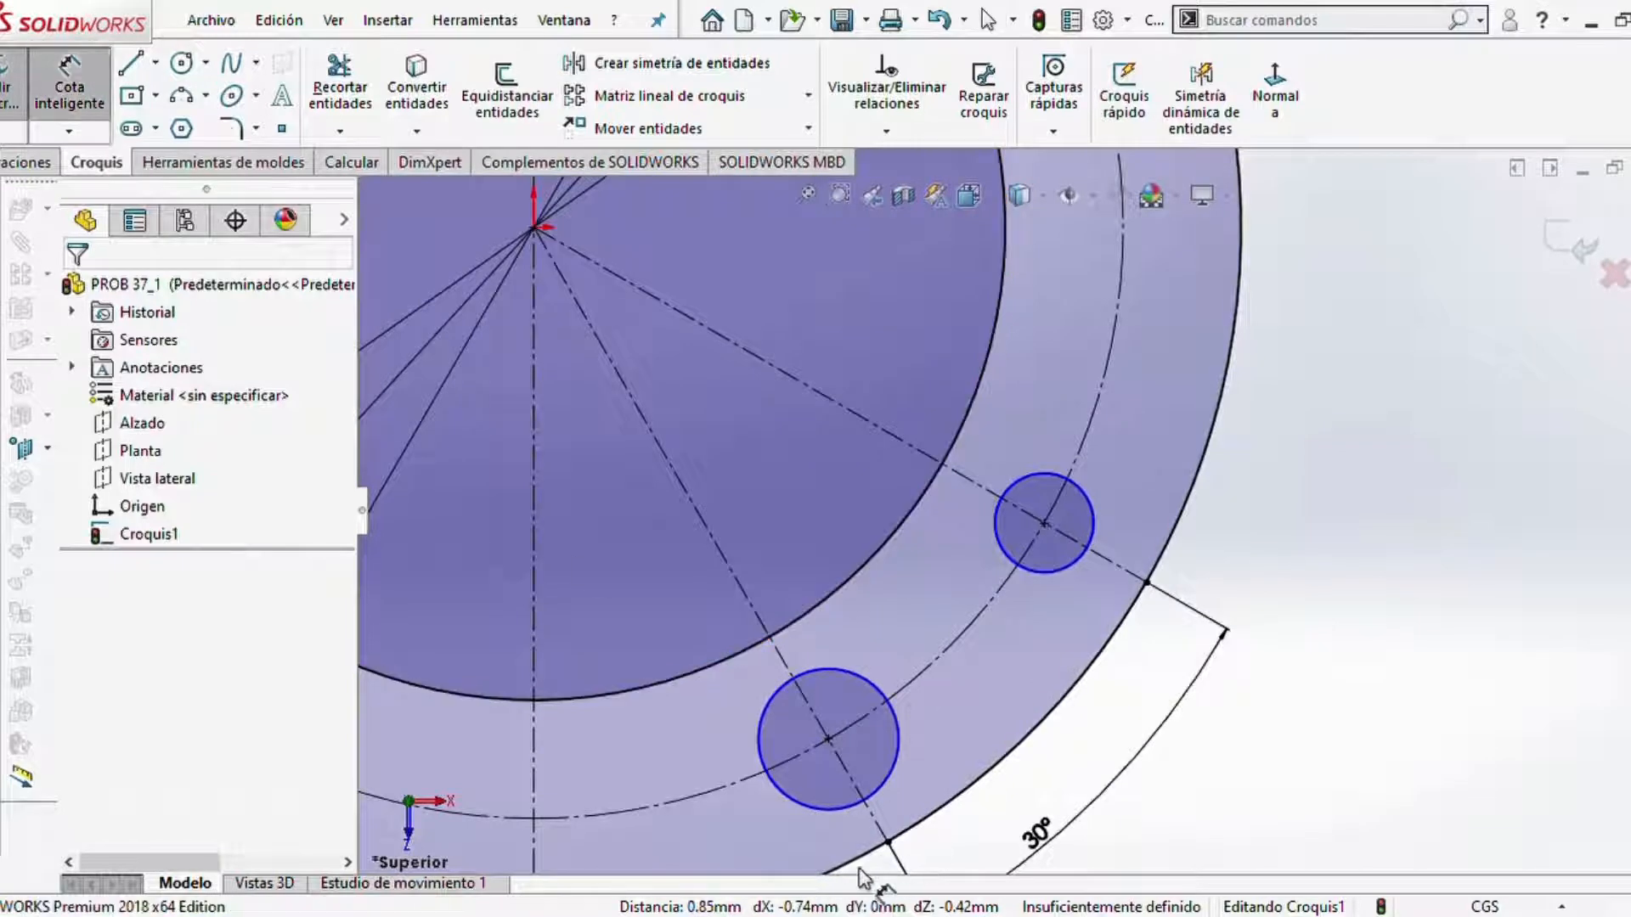
click(804, 810)
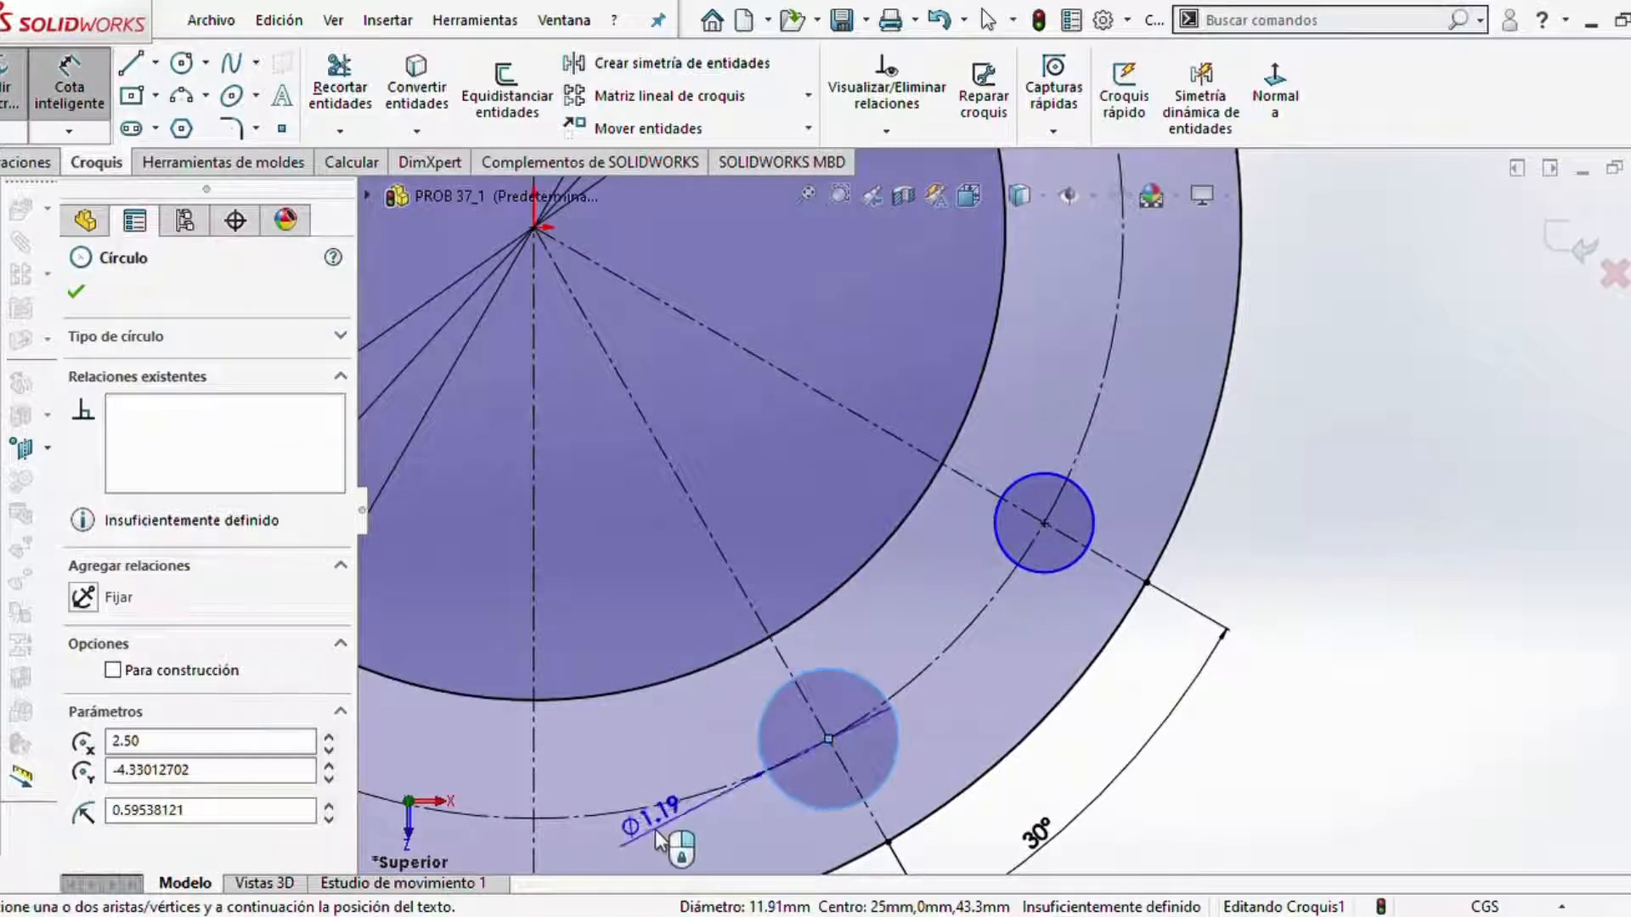
click(676, 844)
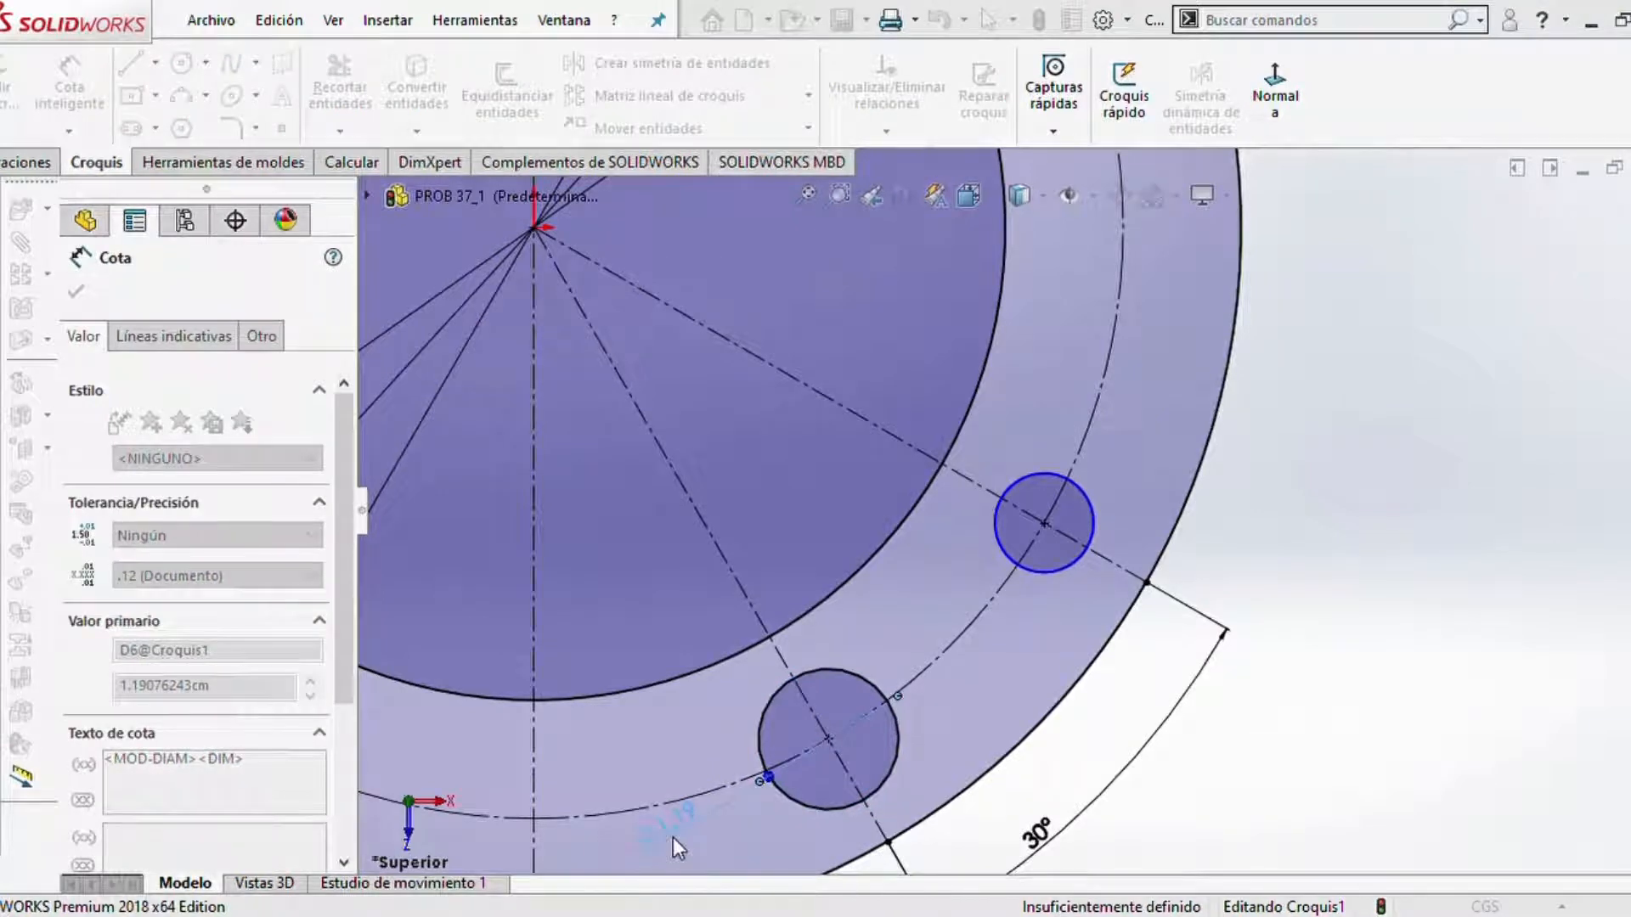
key(Return)
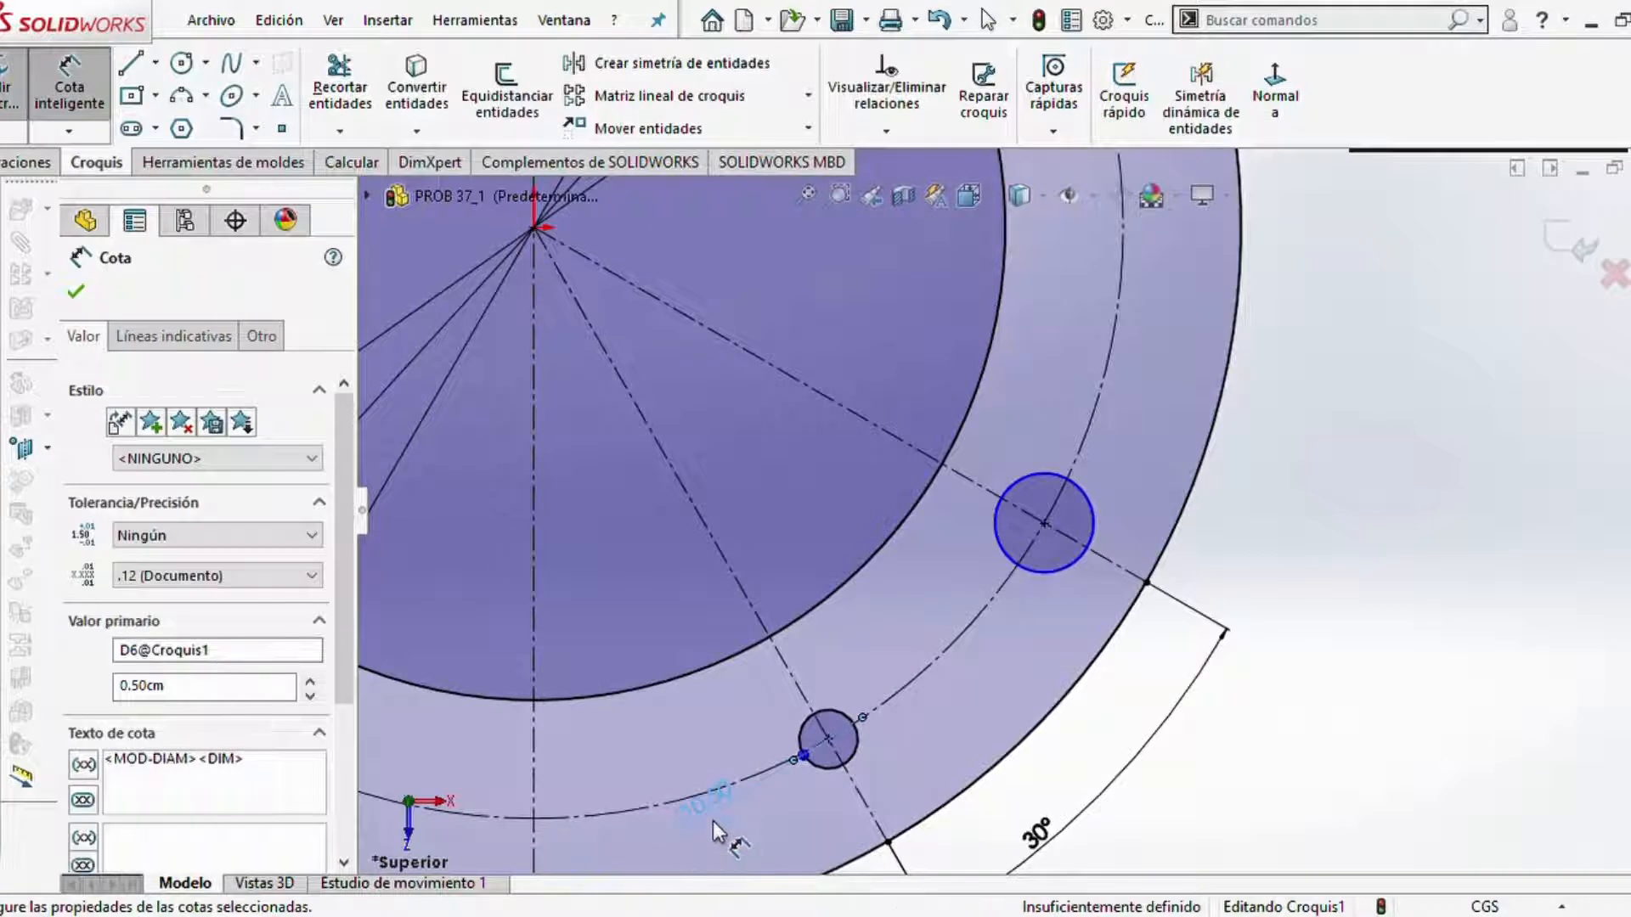
- Set the lower small circle's diameter to 1 cm
double_click(712, 804)
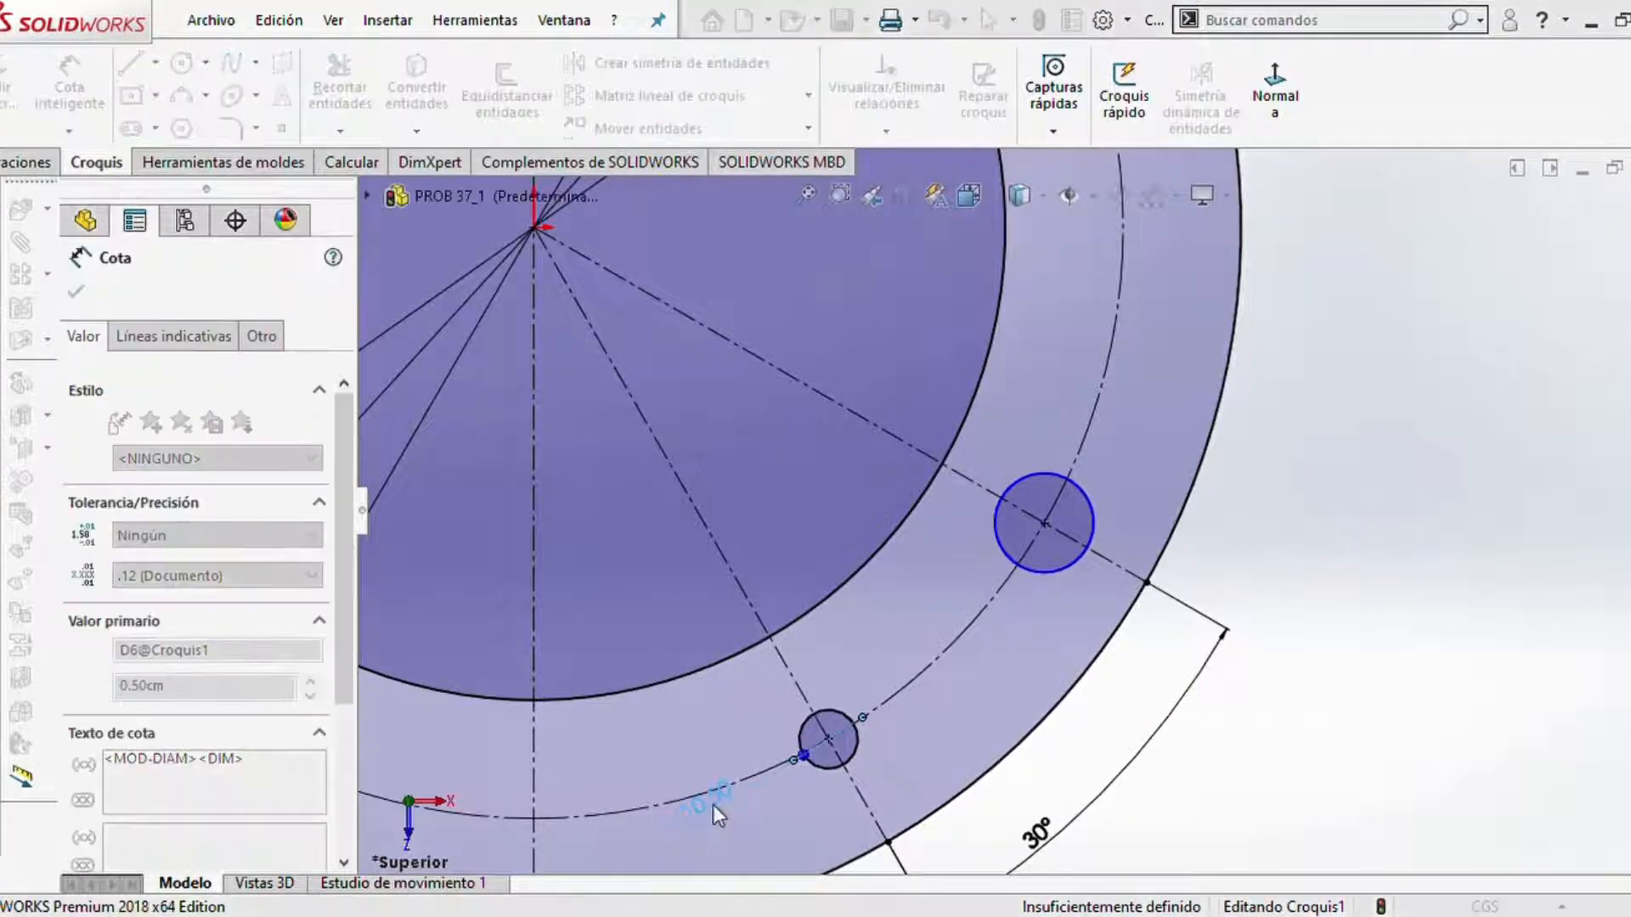
text(1)
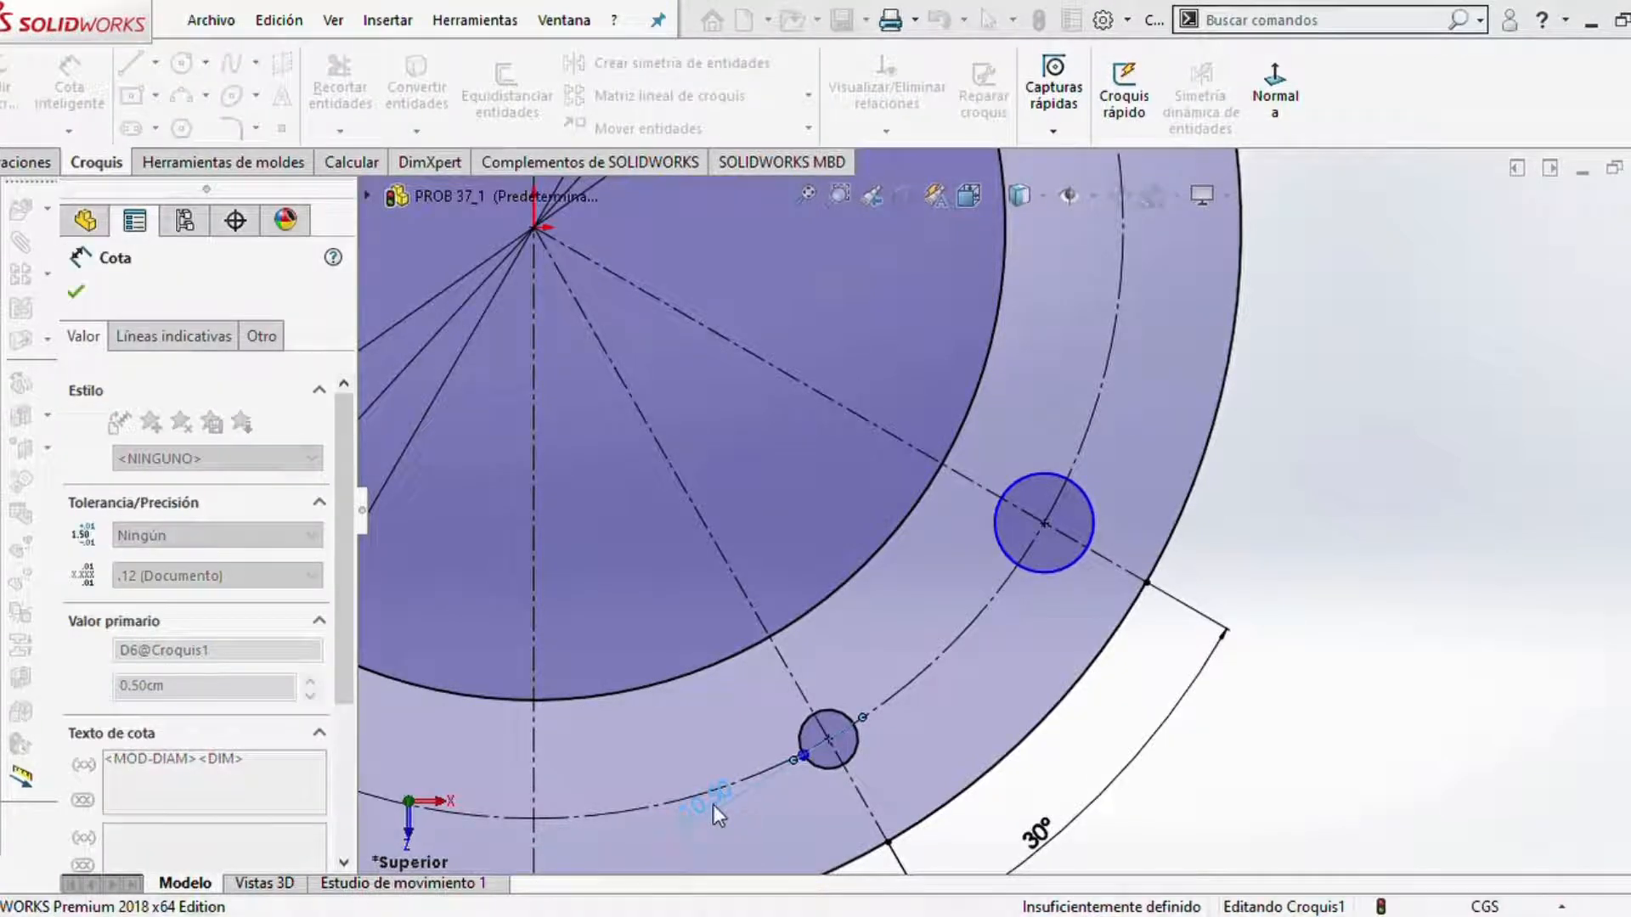
key(Return)
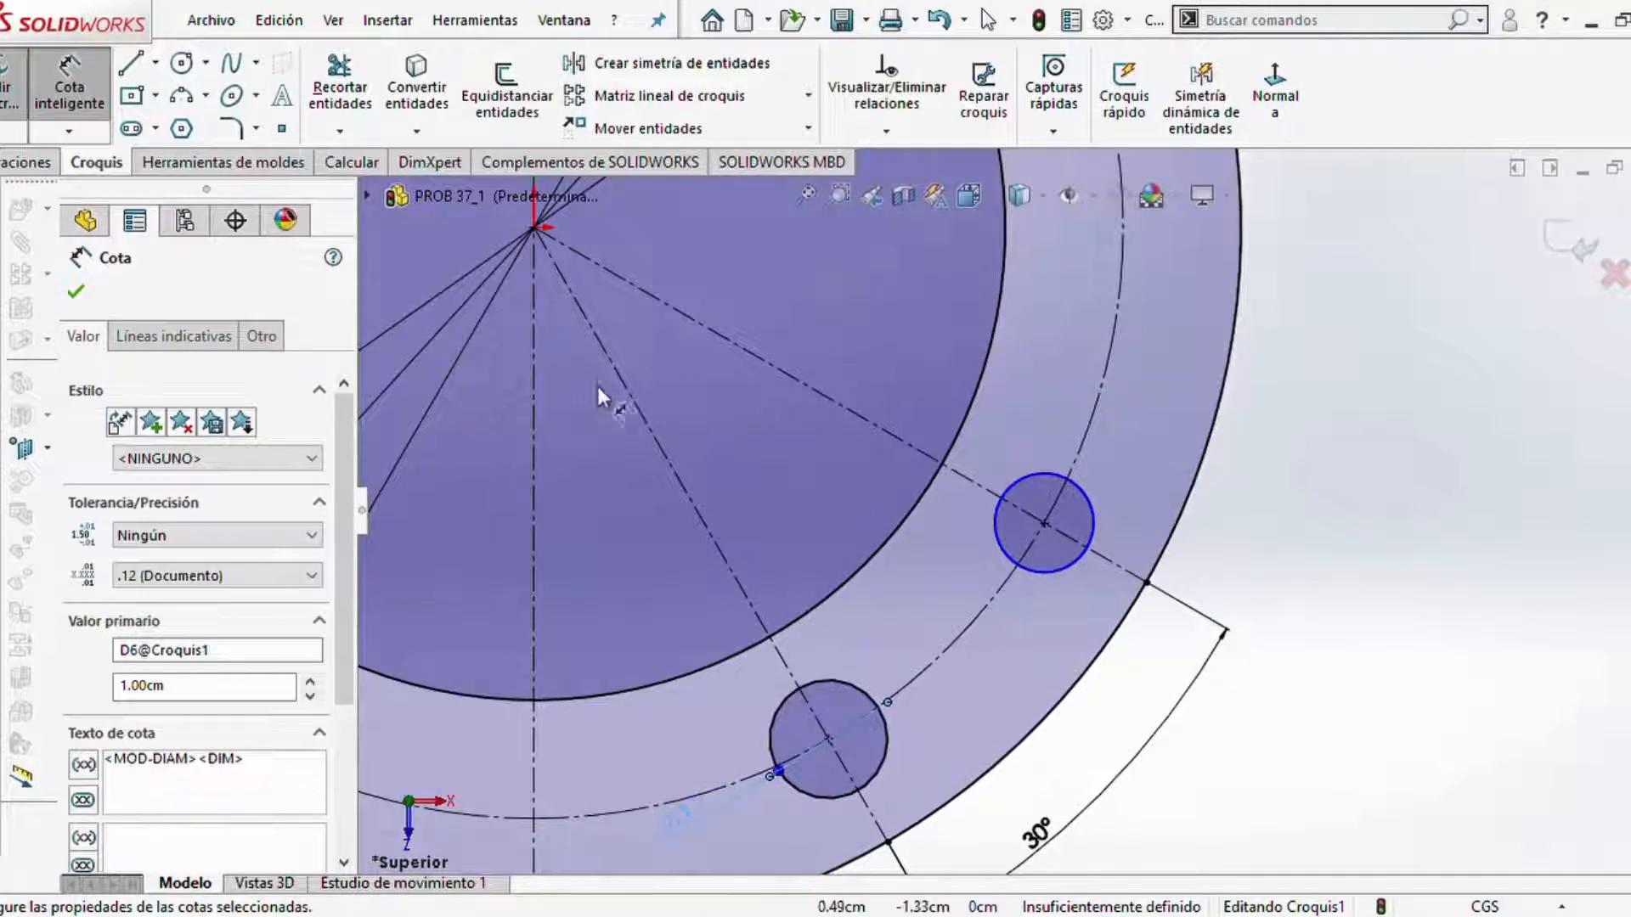
key(Escape)
- Make the upper small circle equal to the 1 cm lower circle
click(888, 731)
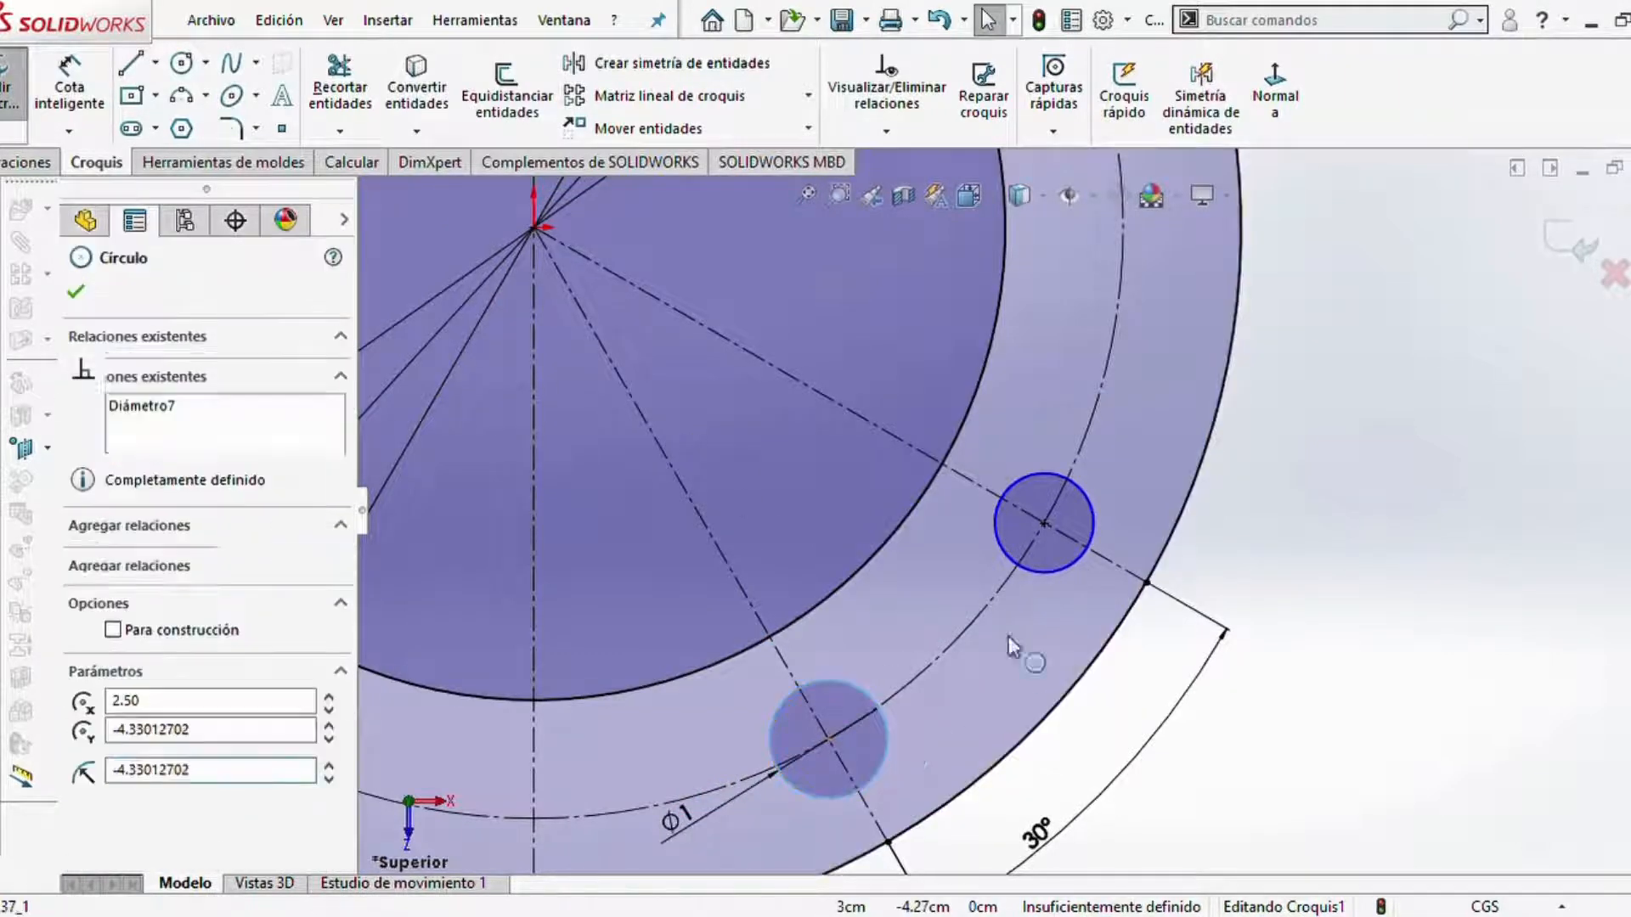
ctrl+click(1057, 562)
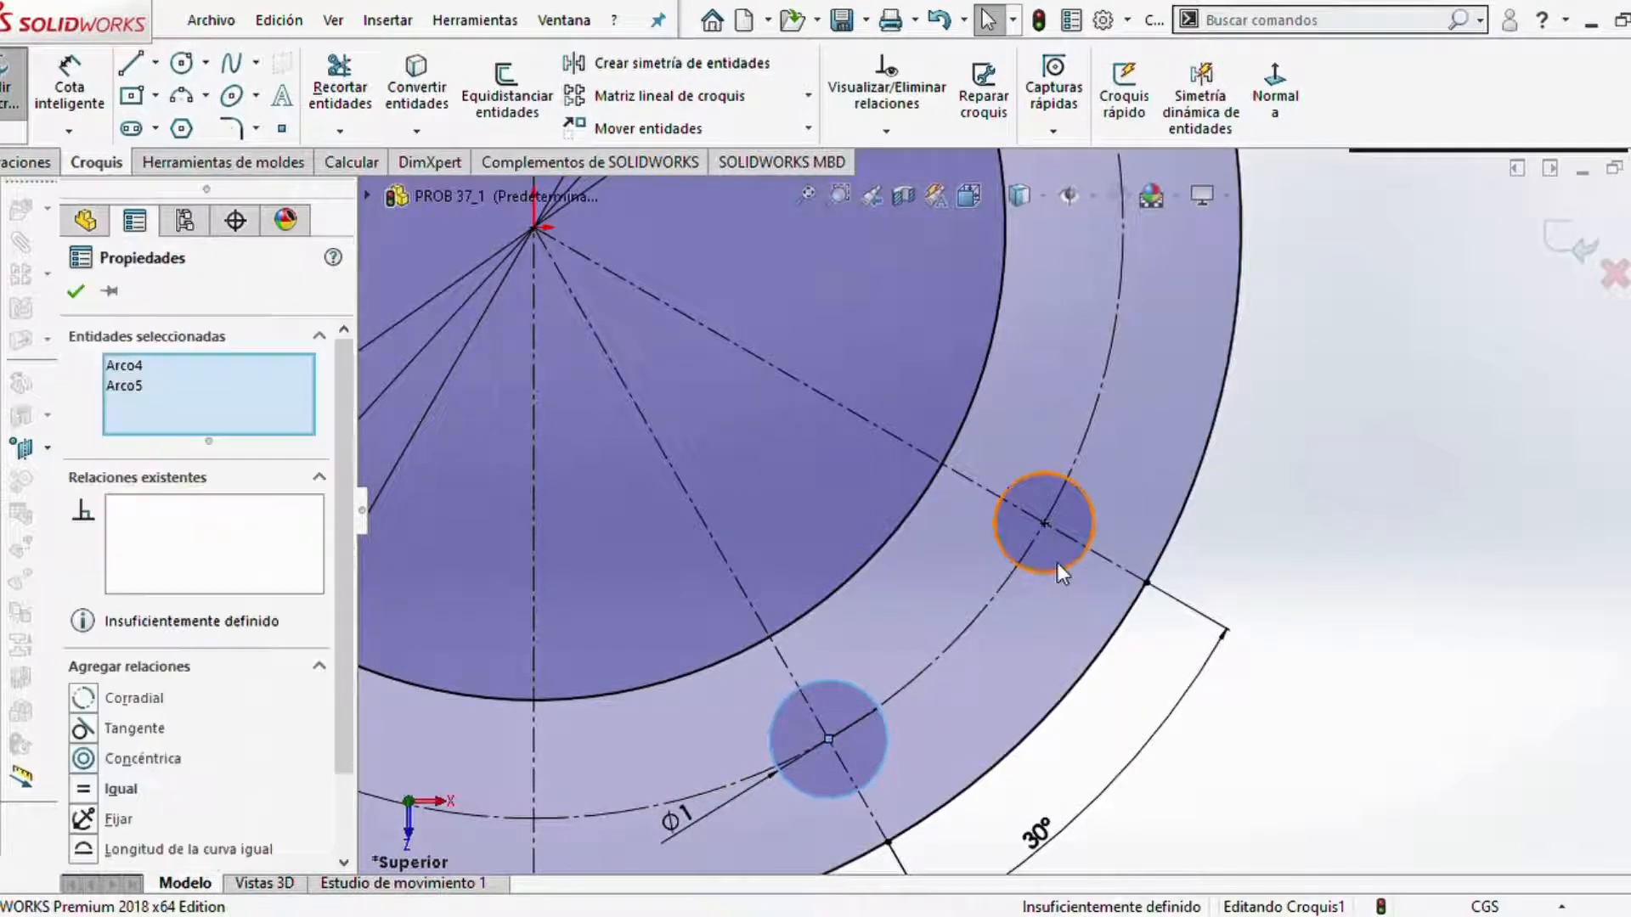
click(83, 789)
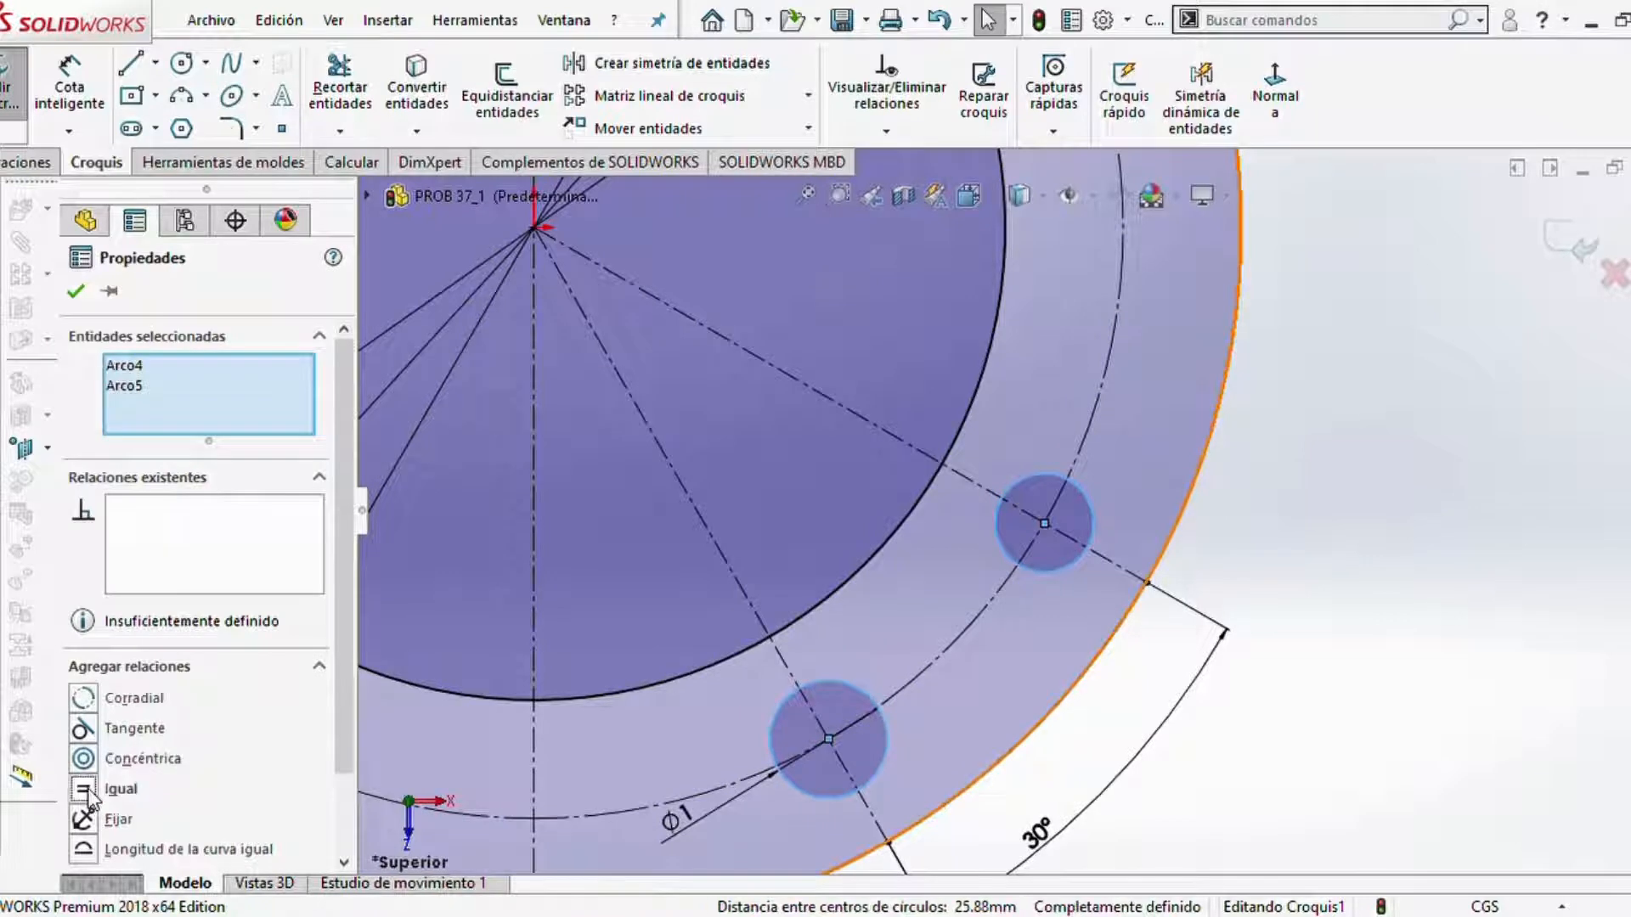
click(75, 291)
- Sketch a three-point arc of about 3.9 cm radius joining the inner sides of the two small circles
scroll(1378, 745, down, 3)
scroll(747, 478, up, 3)
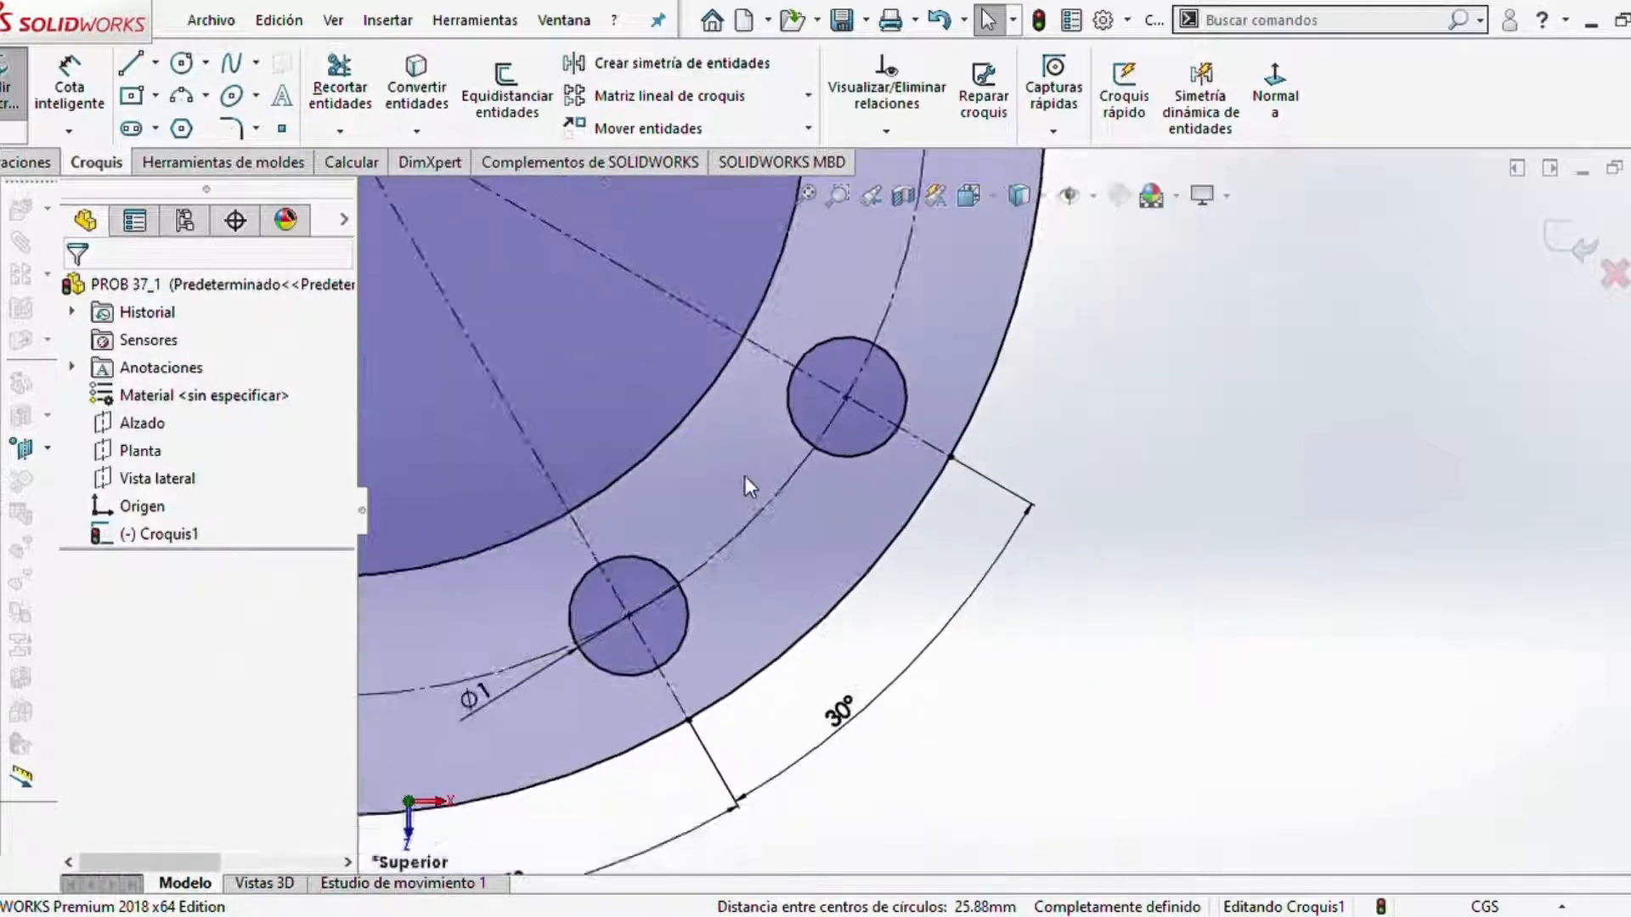
scroll(745, 476, down, 2)
click(183, 97)
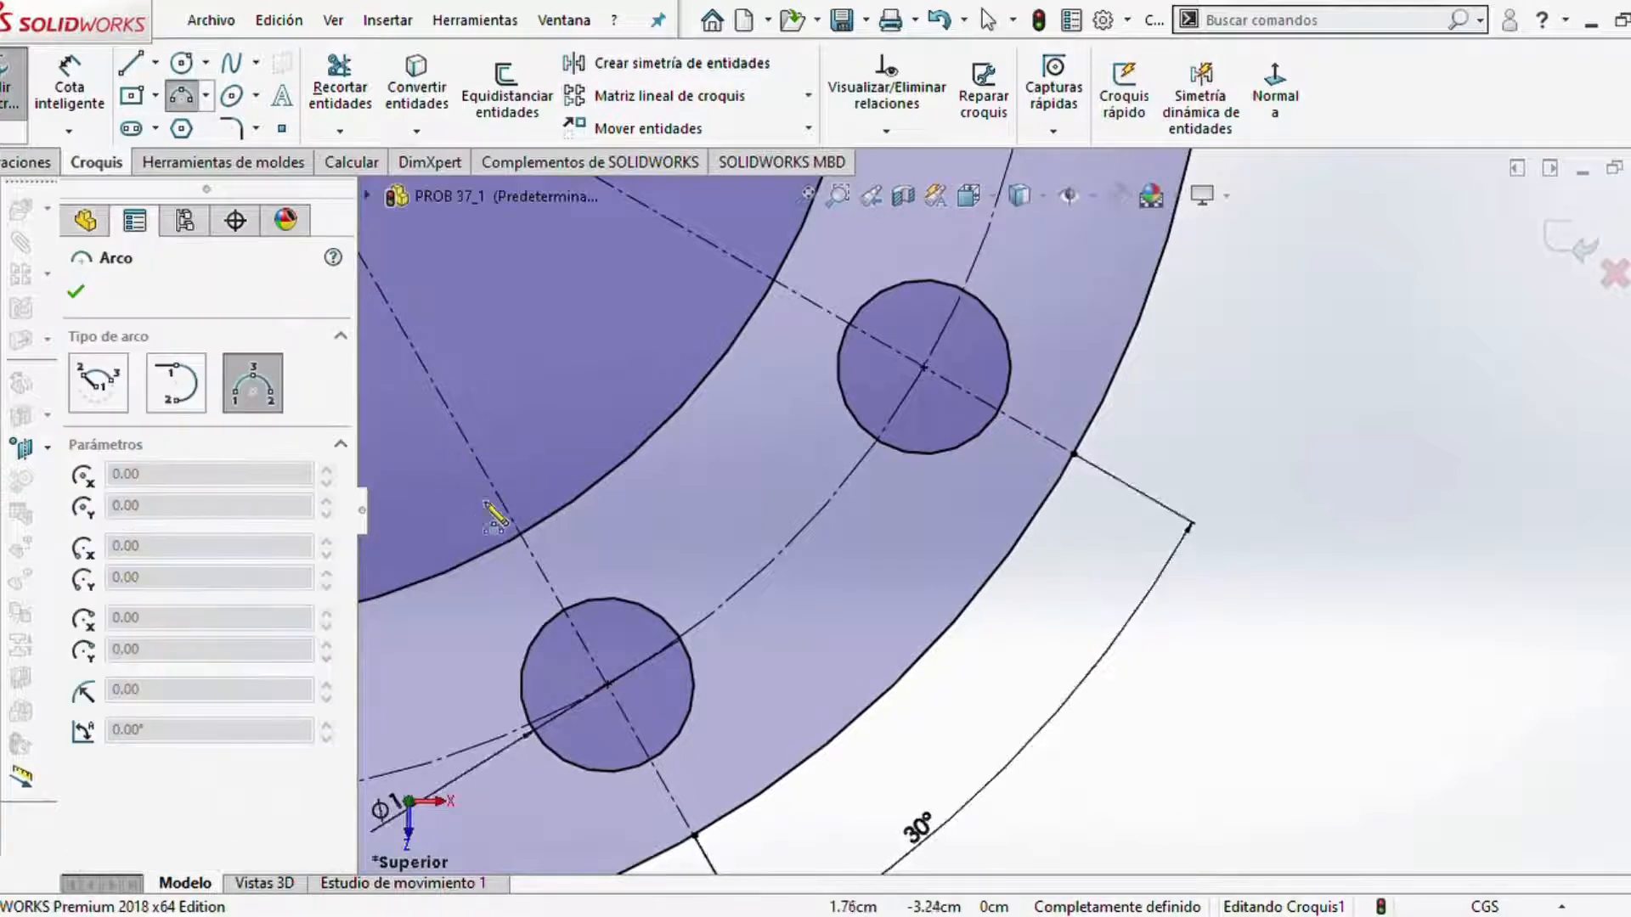
click(582, 600)
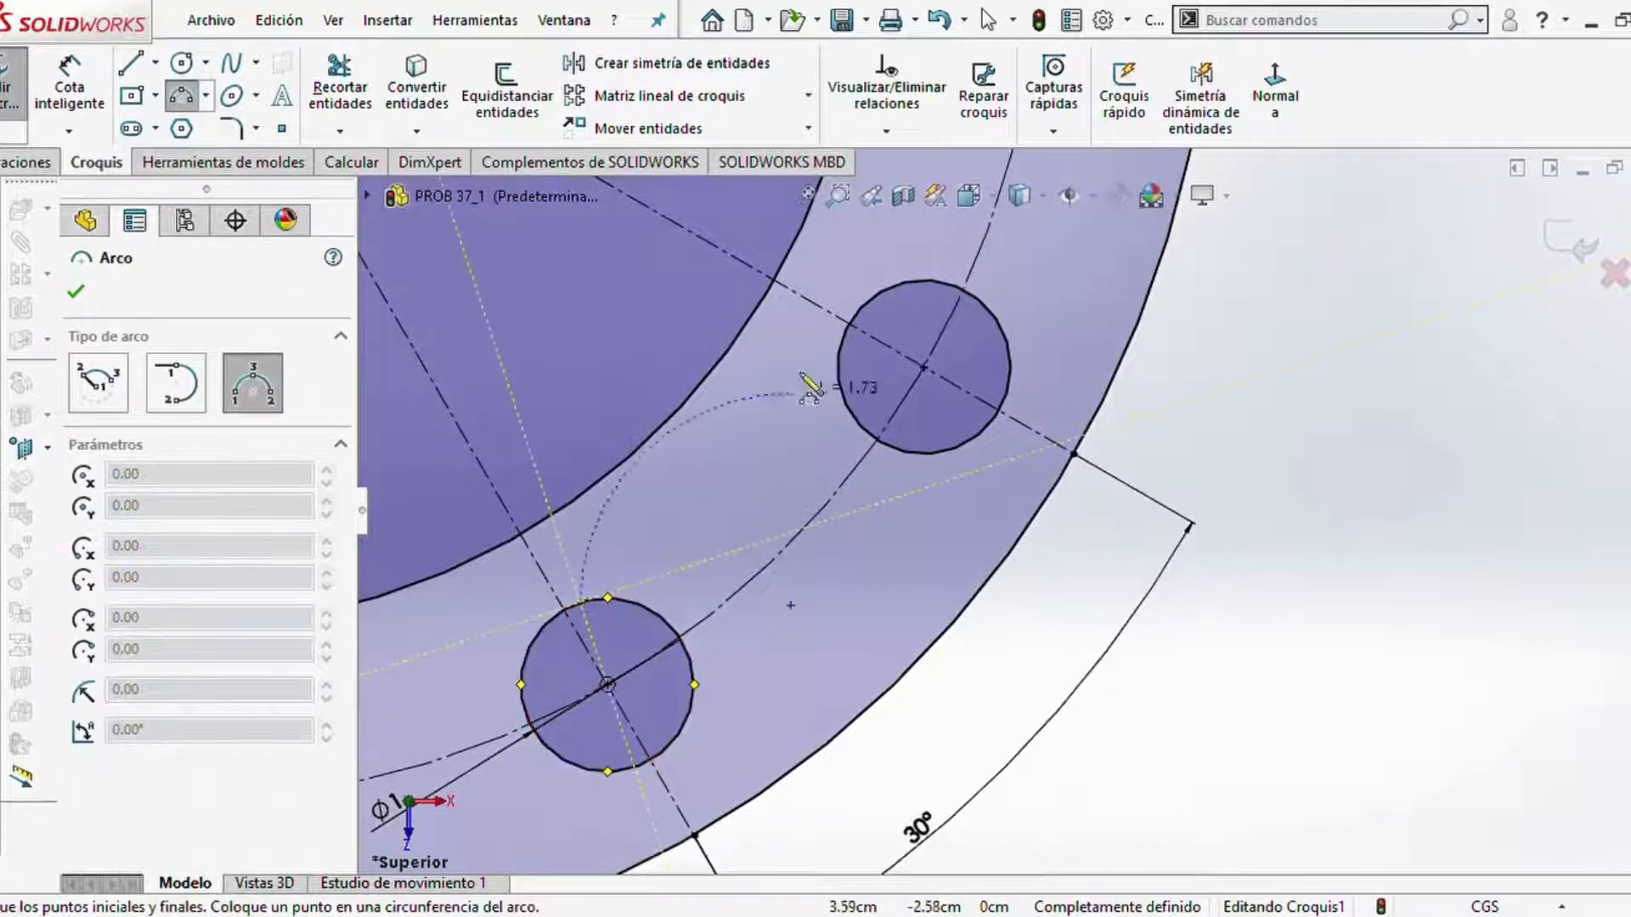
click(889, 292)
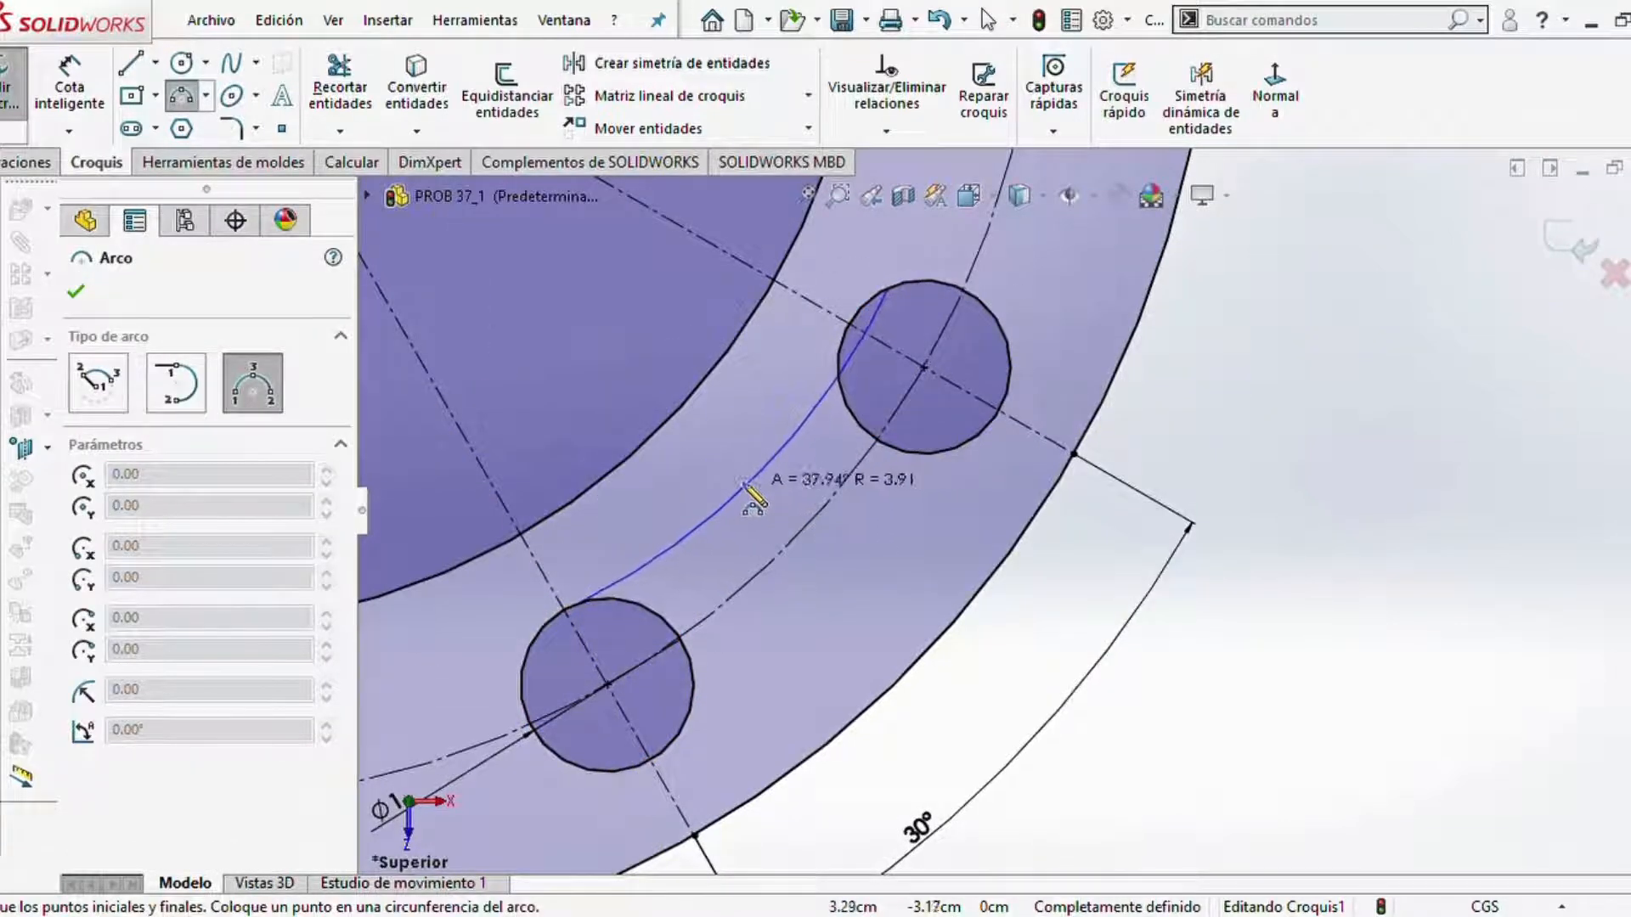
click(735, 482)
key(Escape)
- Make the inner arc tangent to the lower small circle
scroll(649, 587, down, 3)
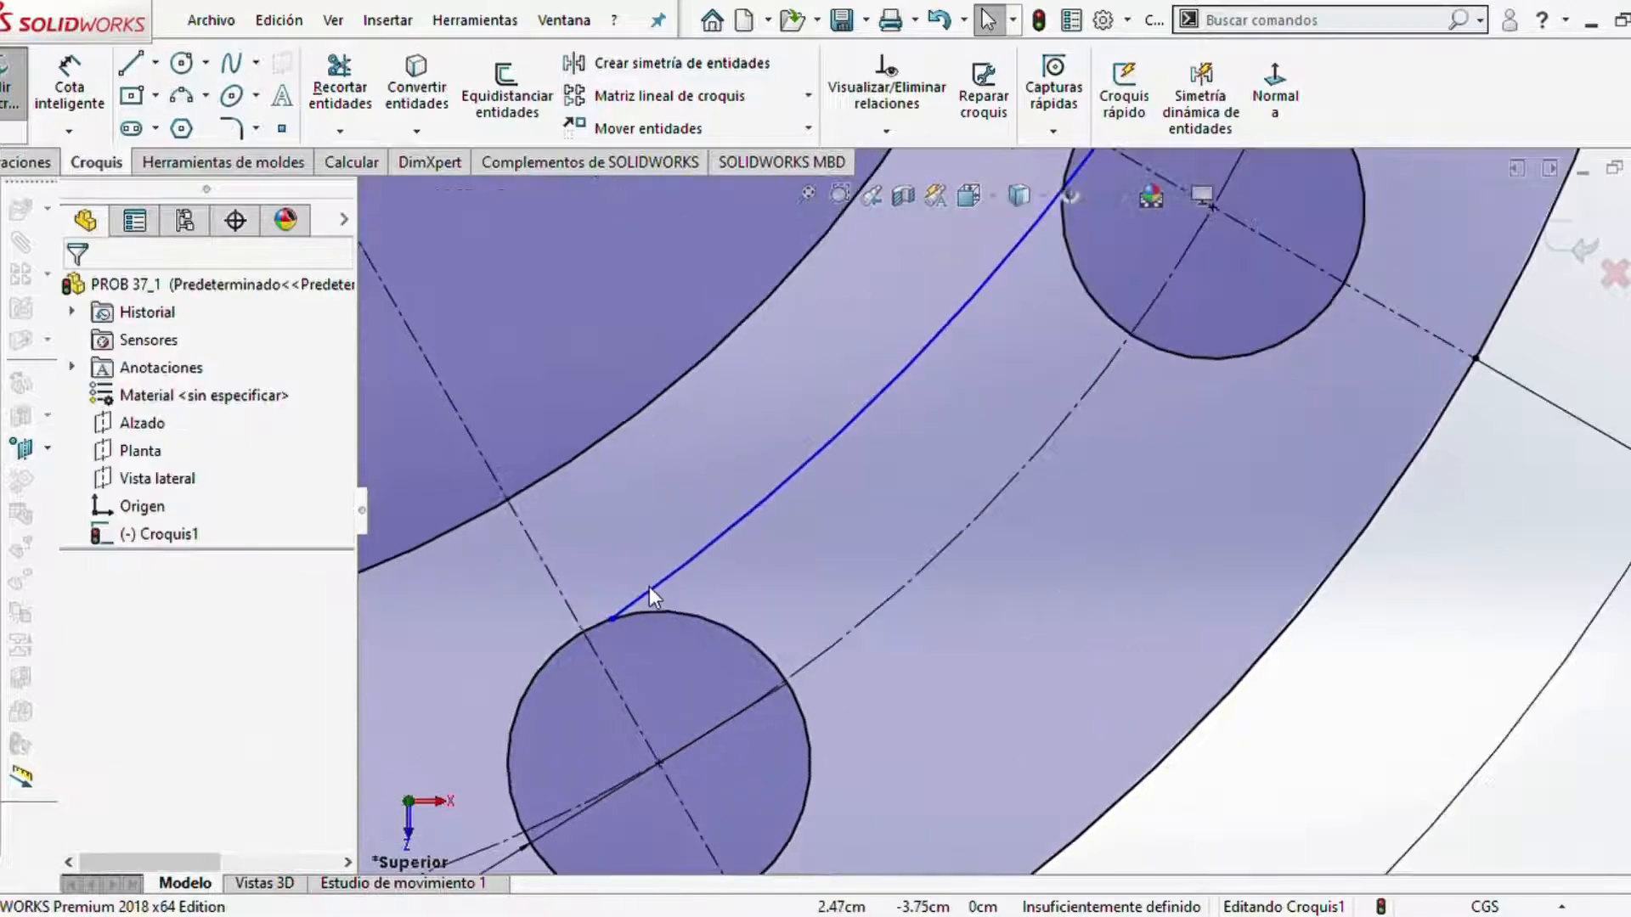
click(670, 614)
ctrl+click(666, 579)
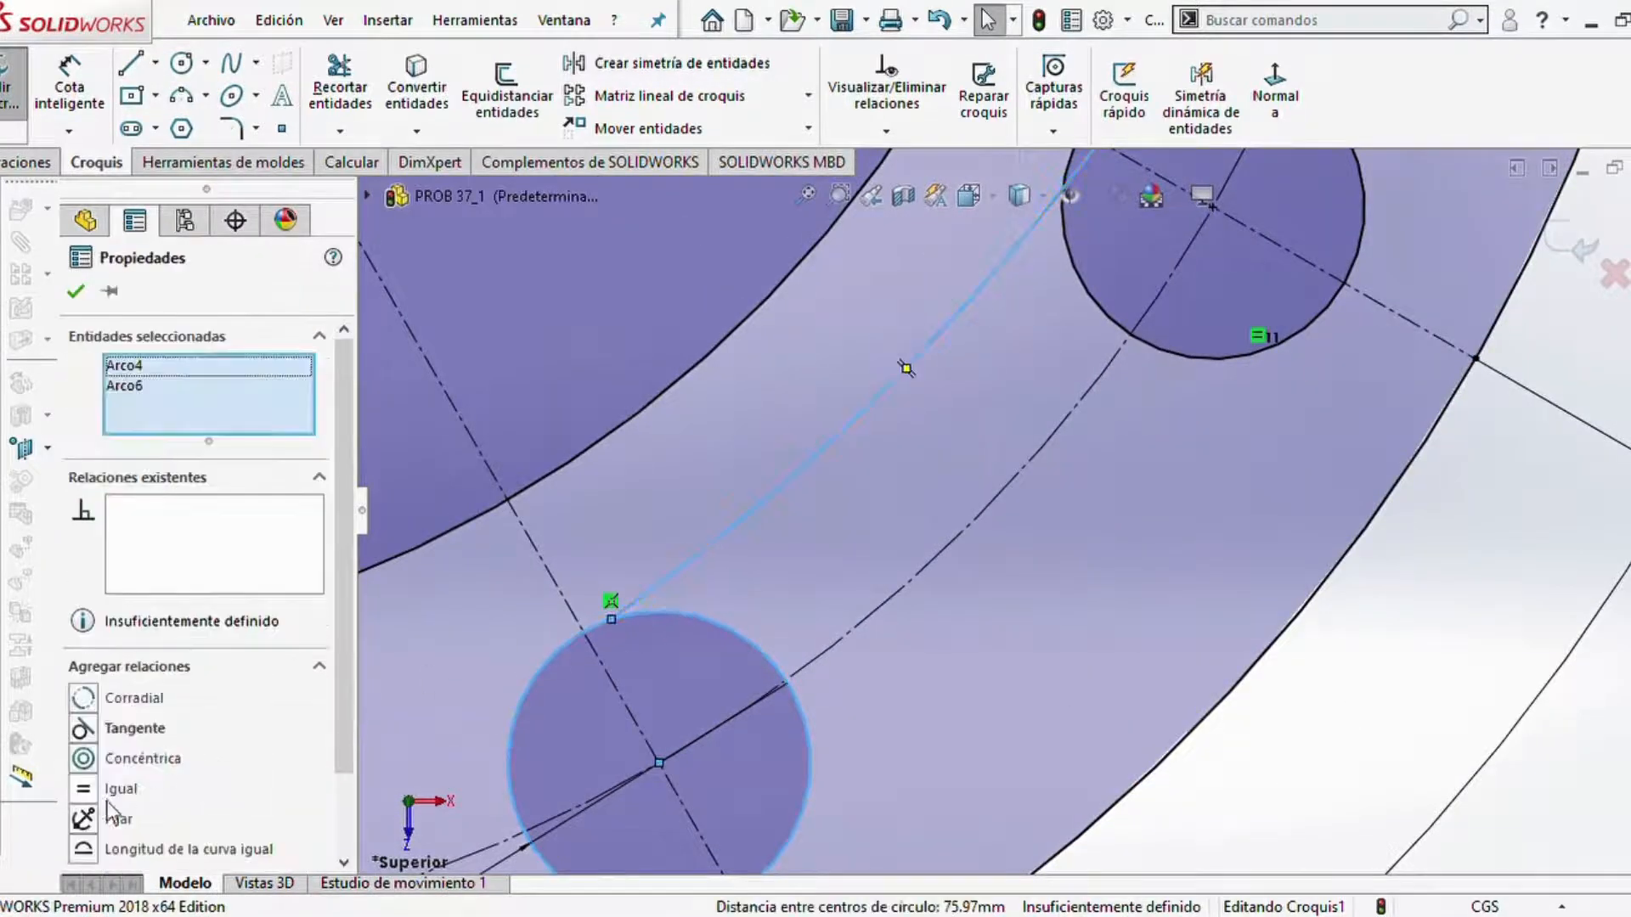
click(83, 730)
key(Escape)
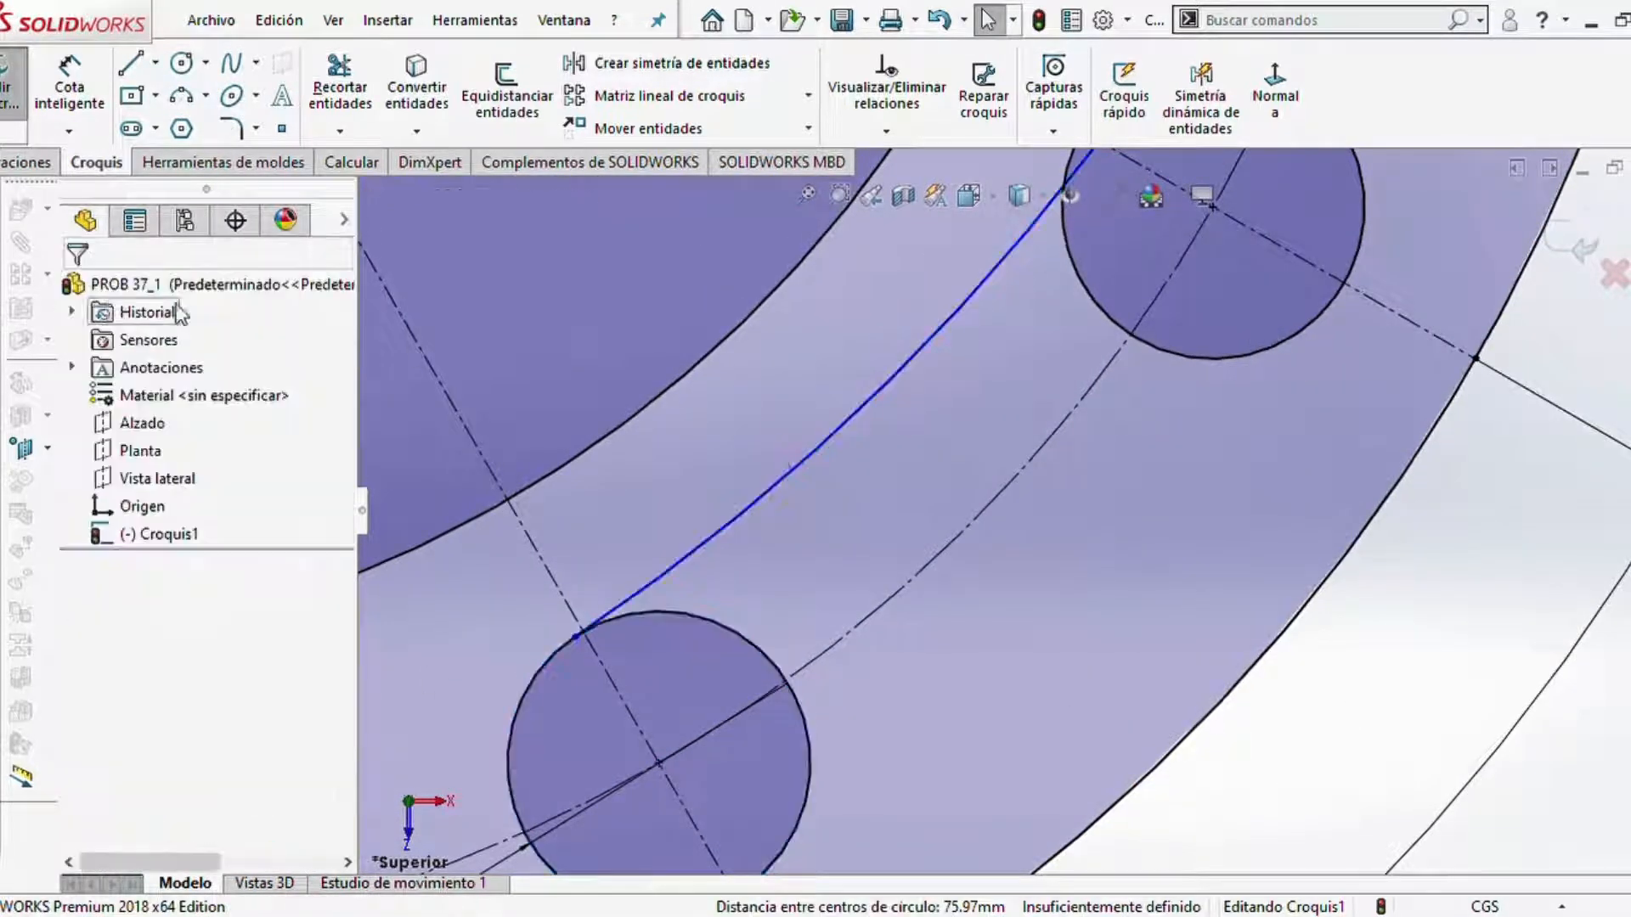
- Make the inner arc tangent to the upper small circle
scroll(875, 468, up, 4)
scroll(1048, 411, down, 4)
scroll(1306, 289, down, 2)
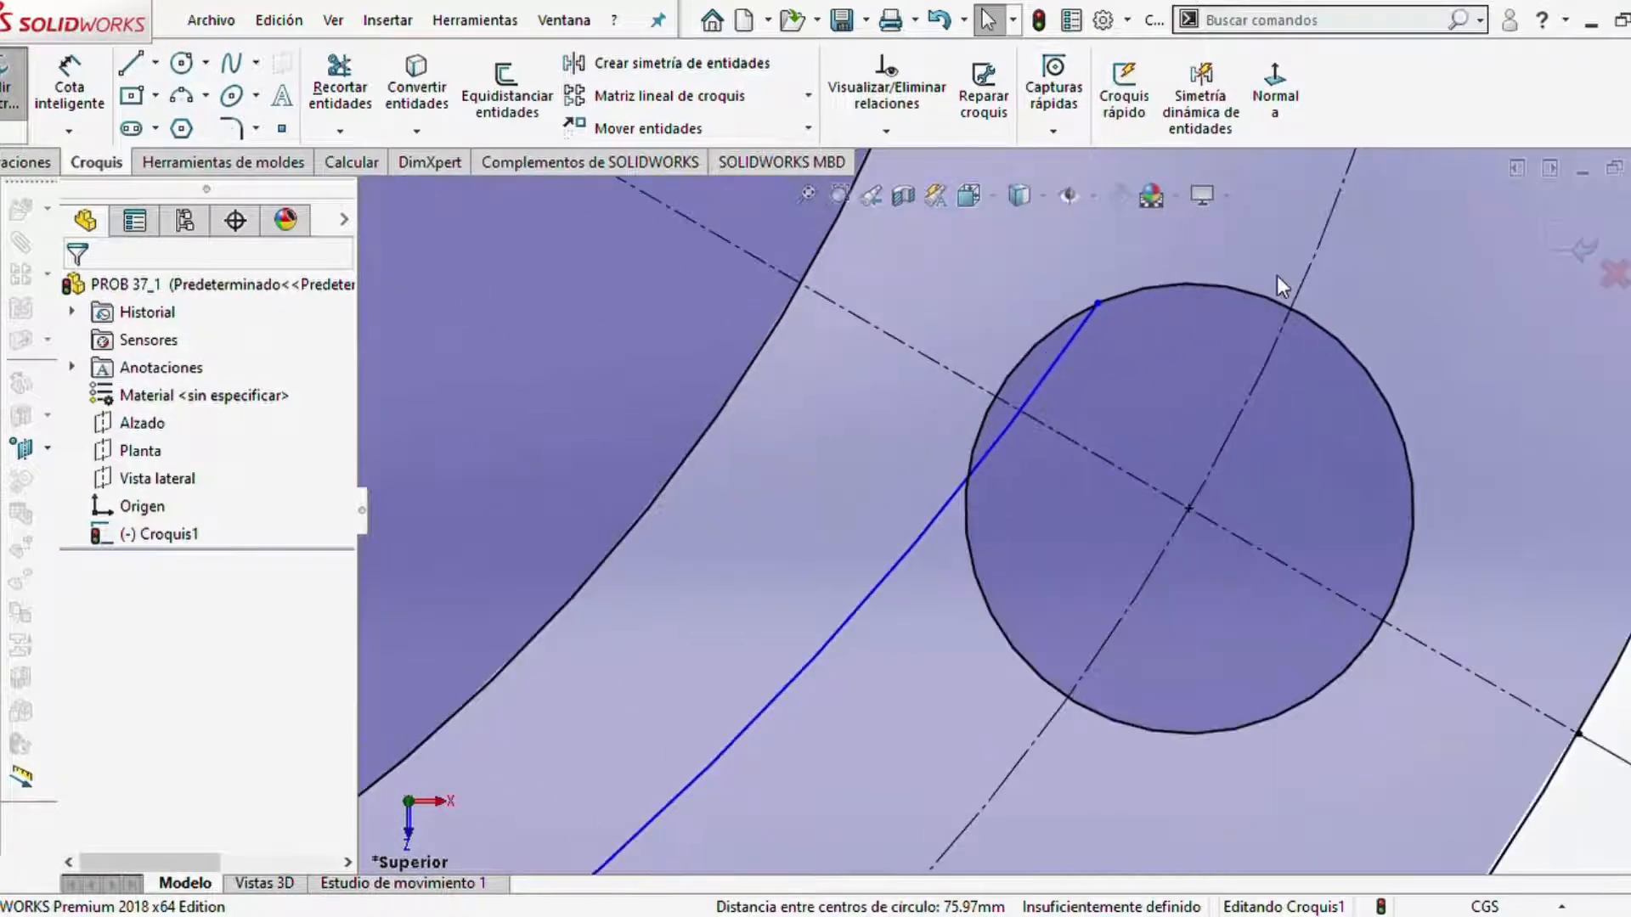
click(1237, 291)
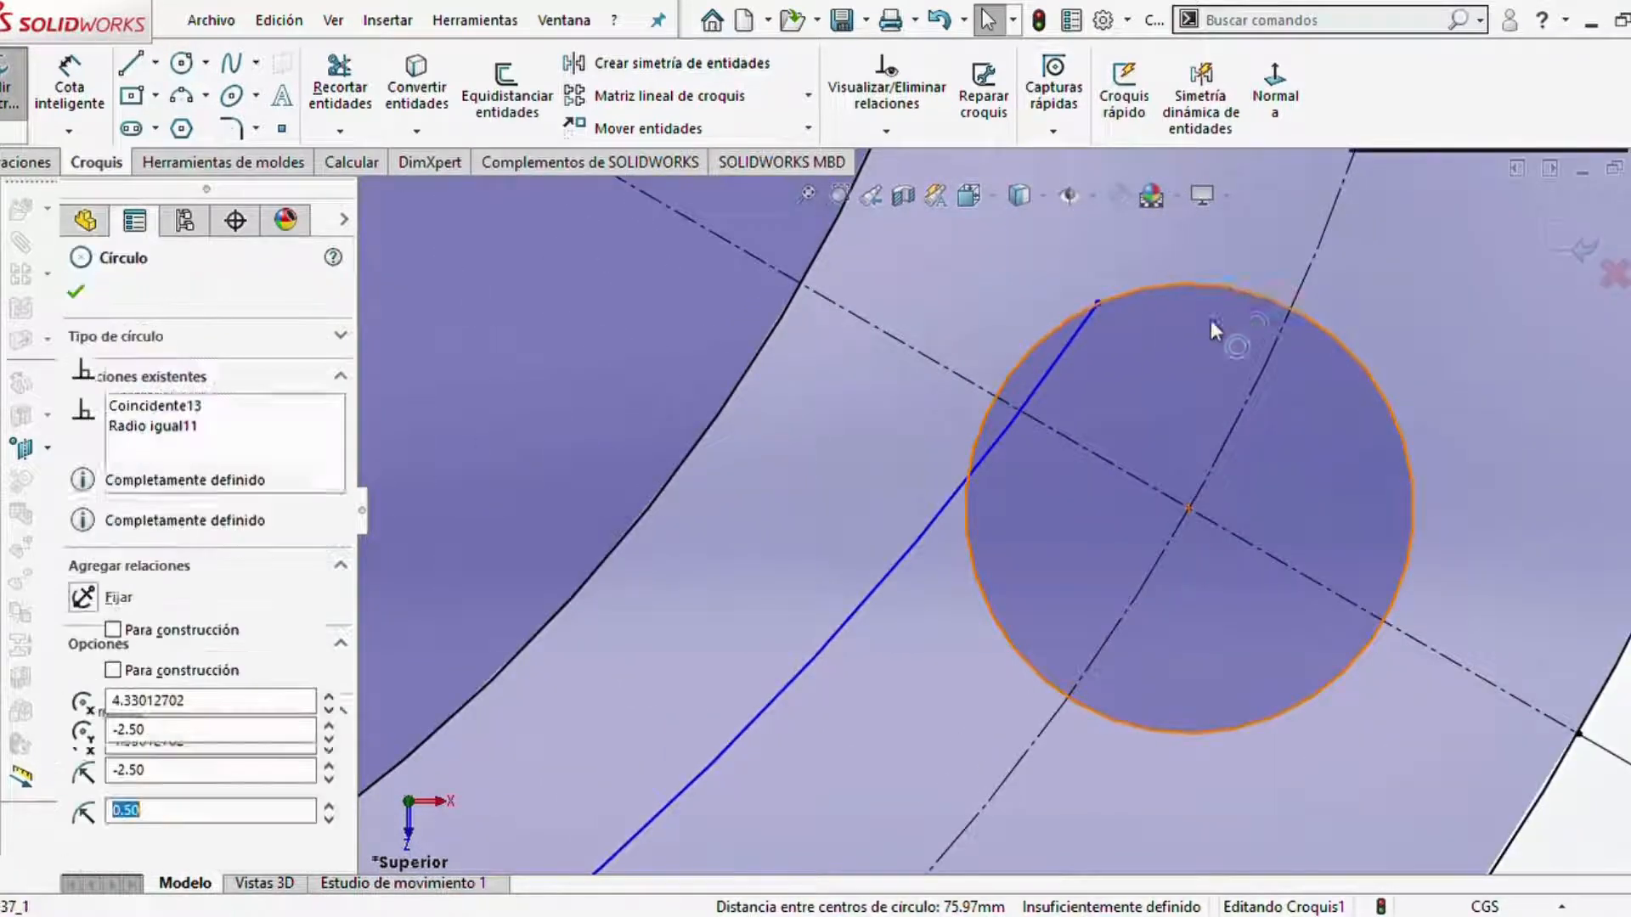
ctrl+click(883, 578)
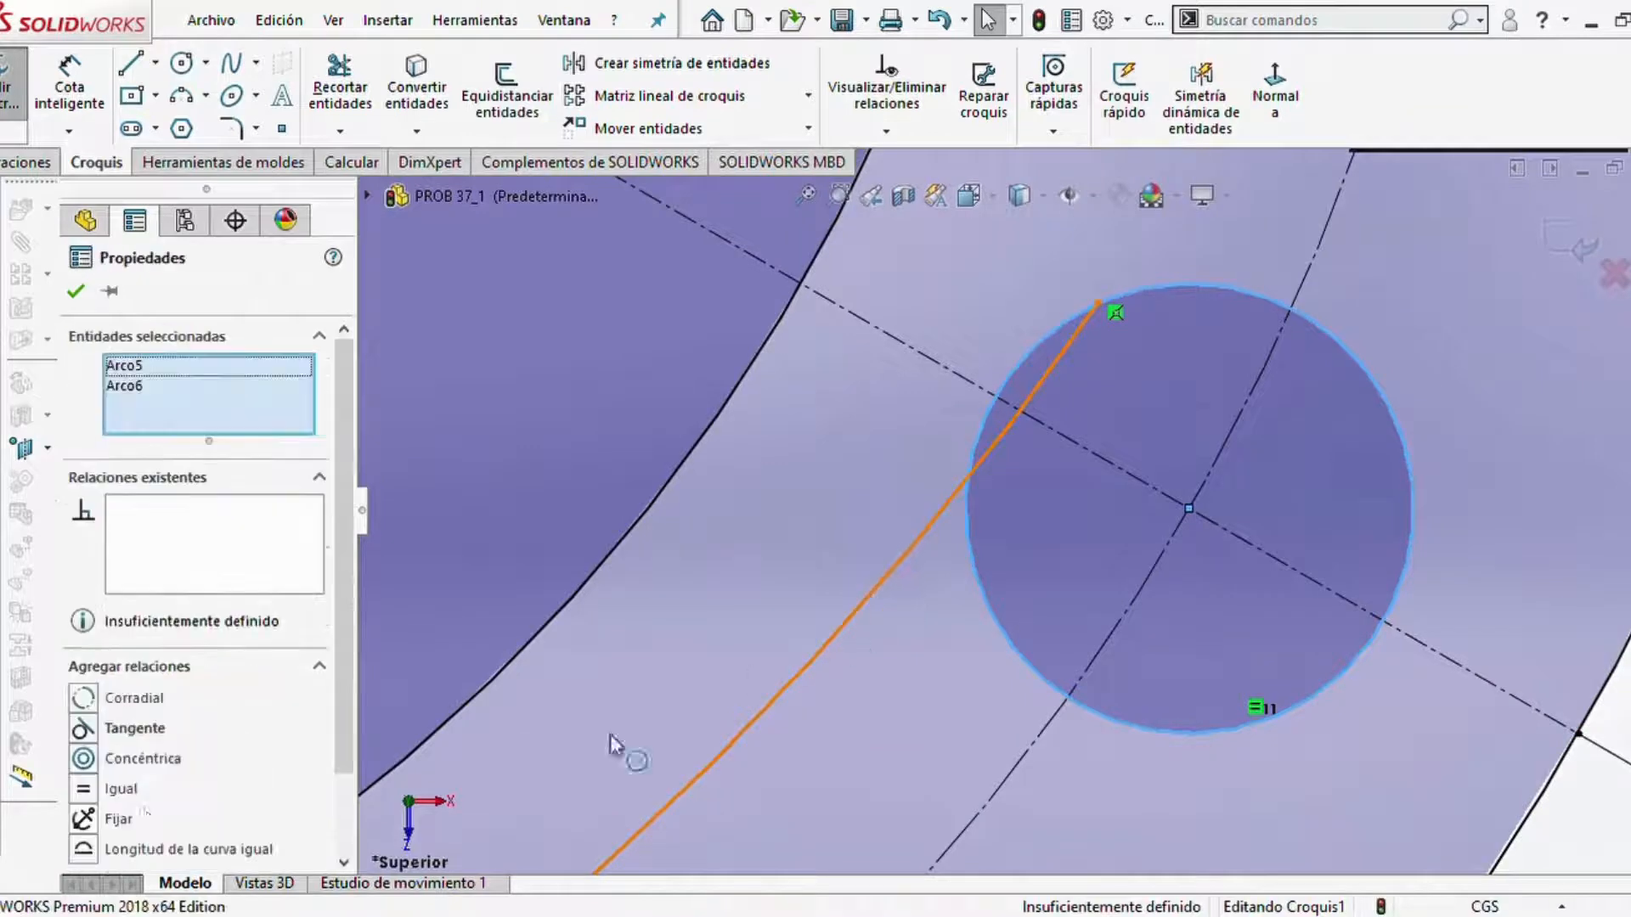
click(83, 729)
click(76, 291)
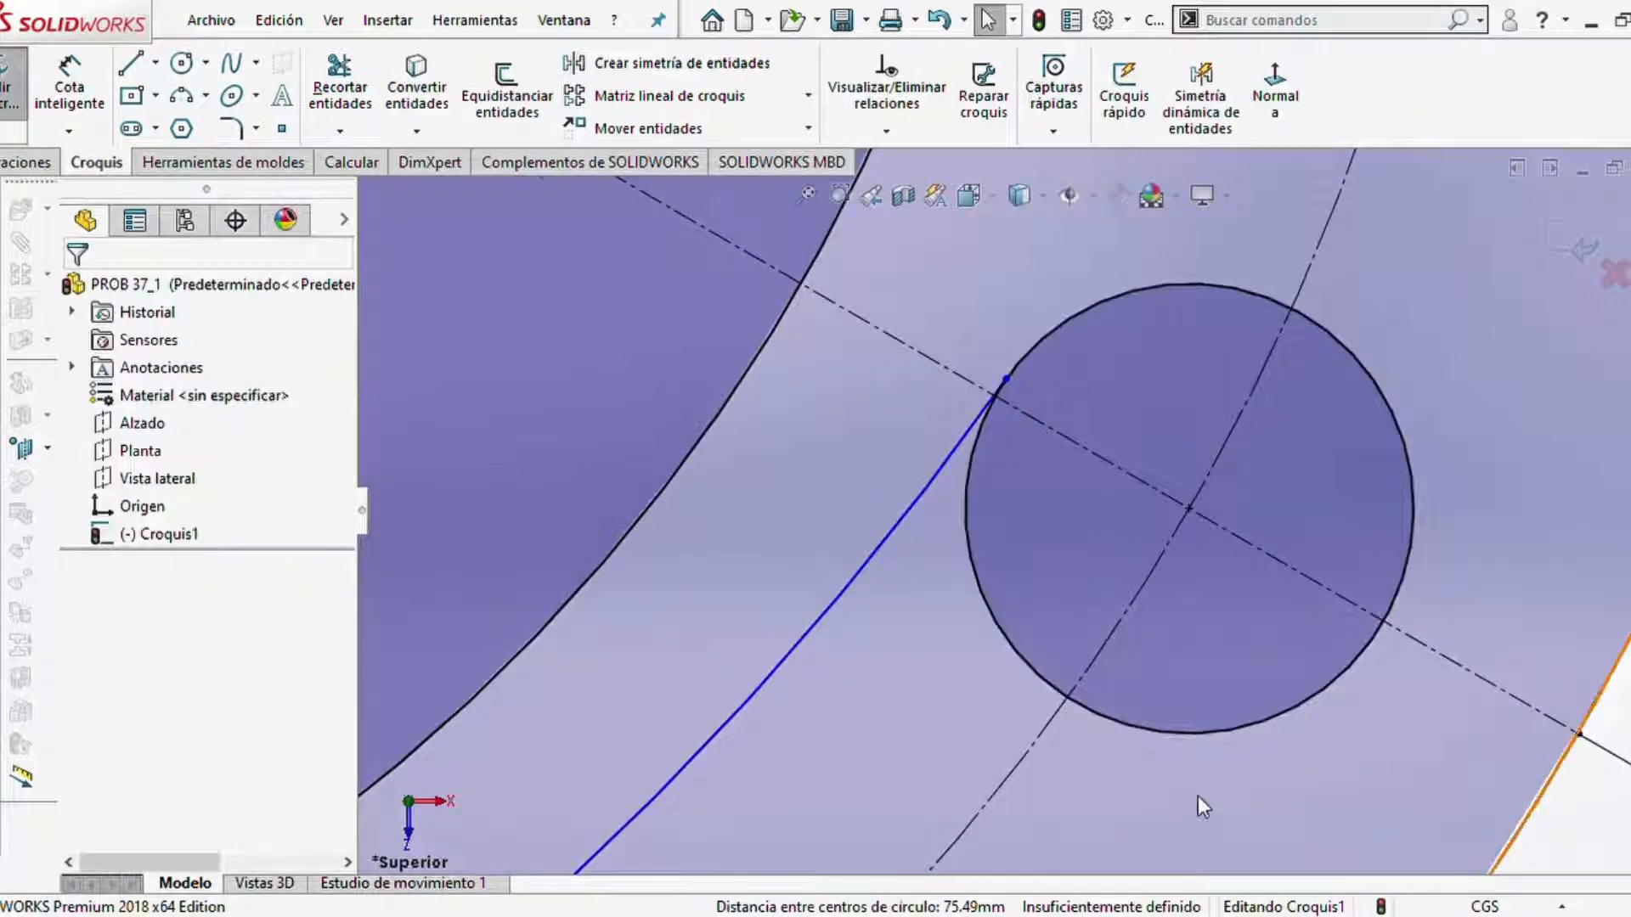
- Try to make the inner arc tangent to the 10 cm construction circle, and delete that relation
scroll(1197, 797, up, 5)
click(933, 760)
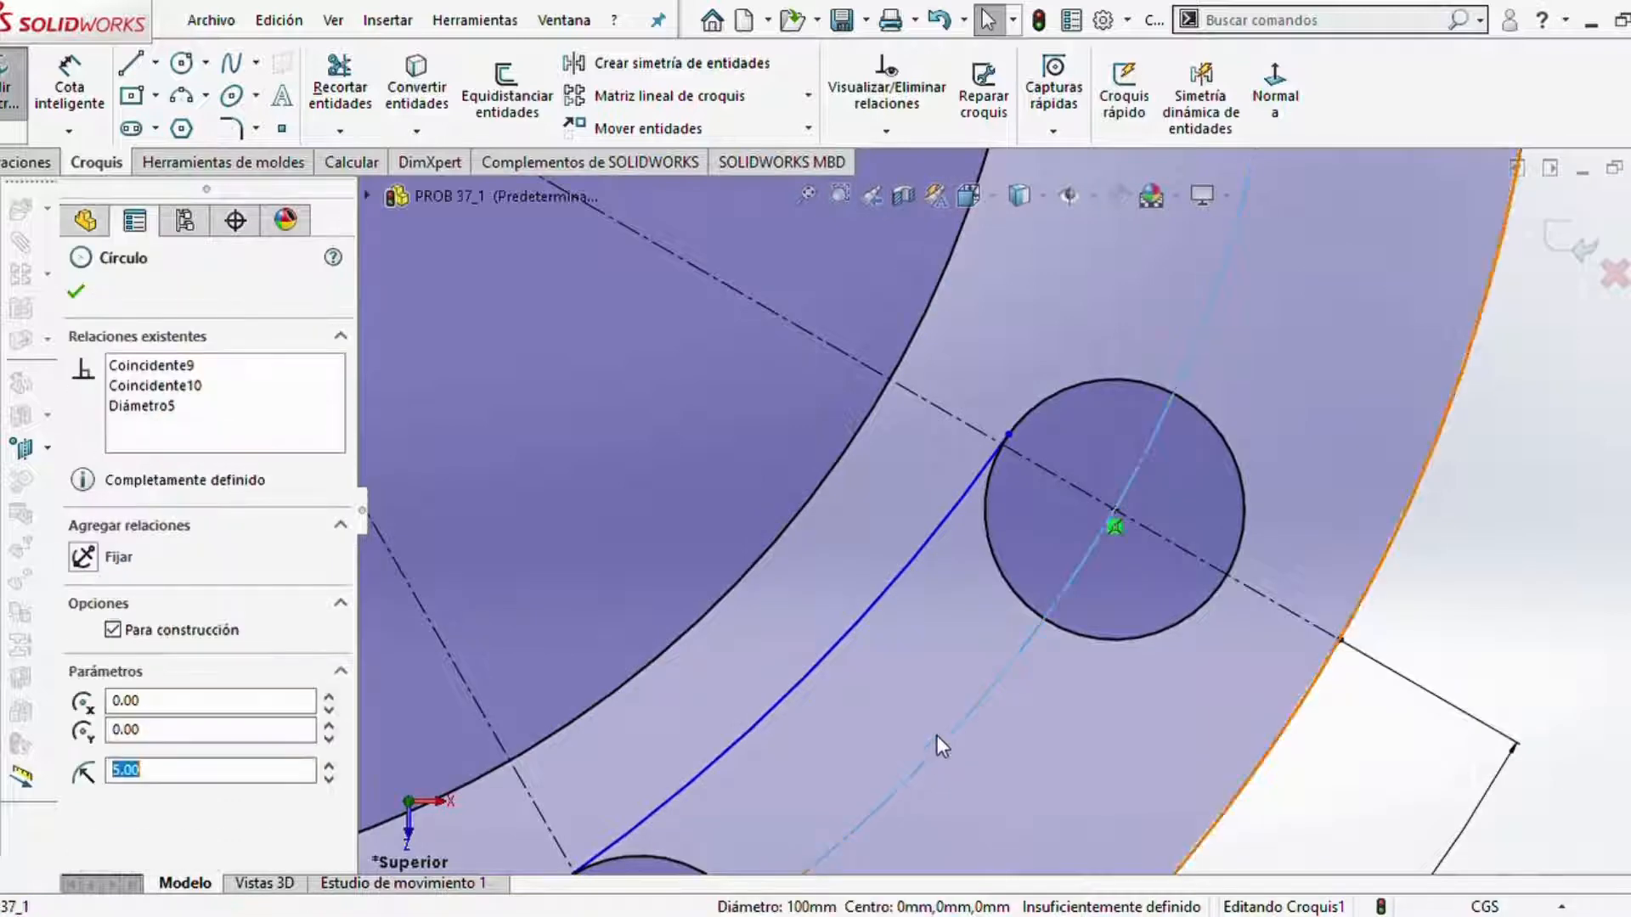
ctrl+click(831, 659)
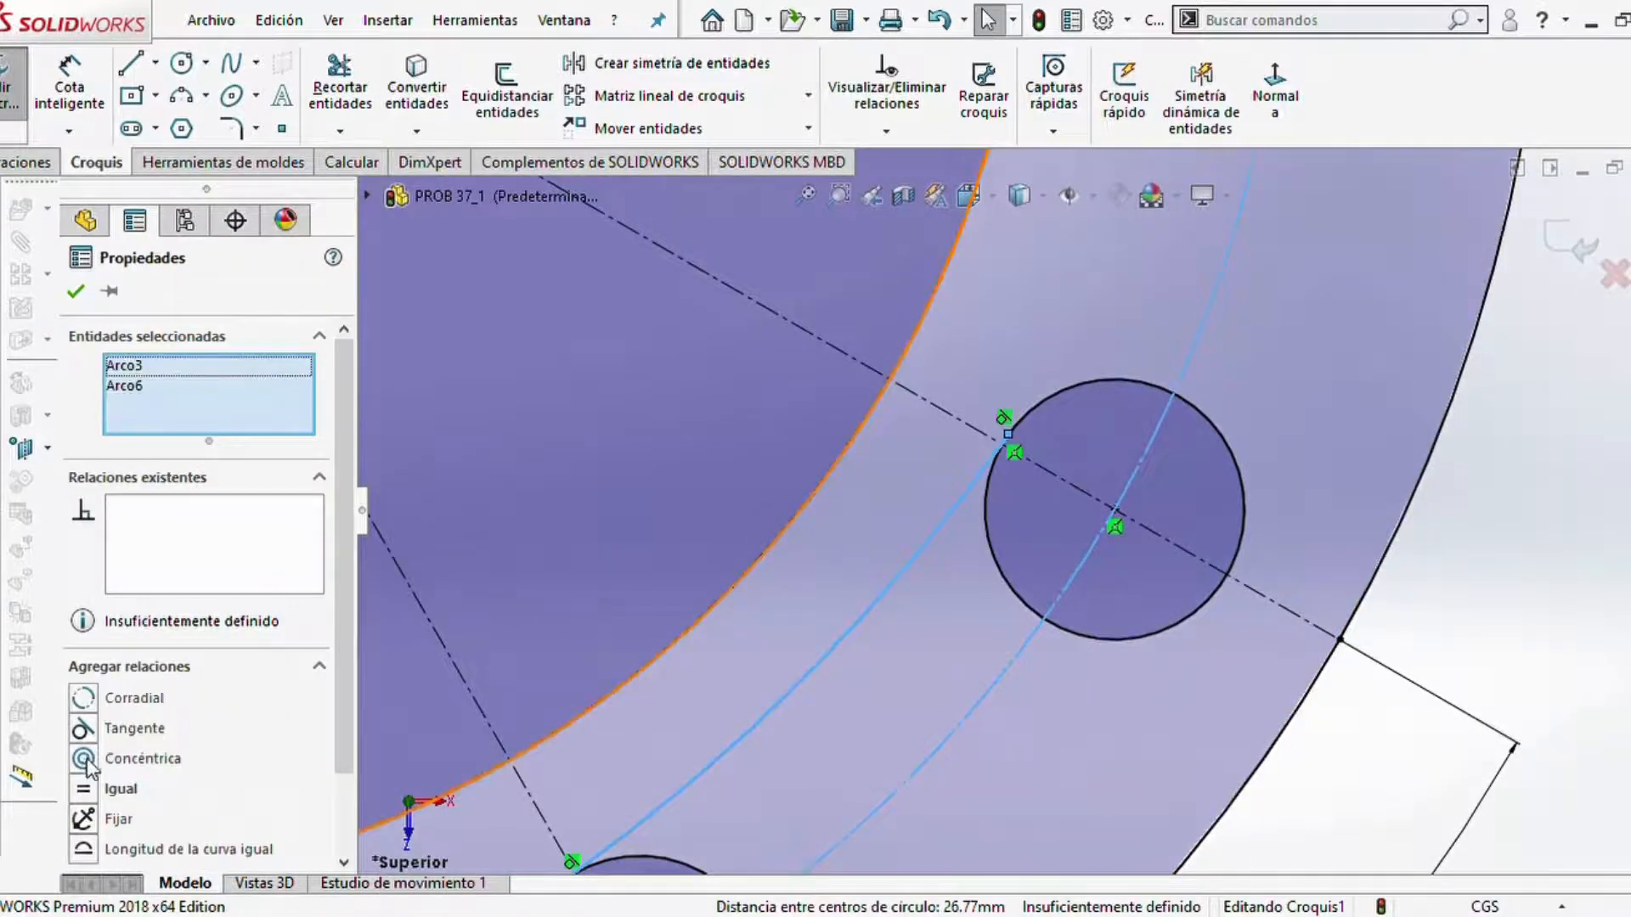
click(83, 729)
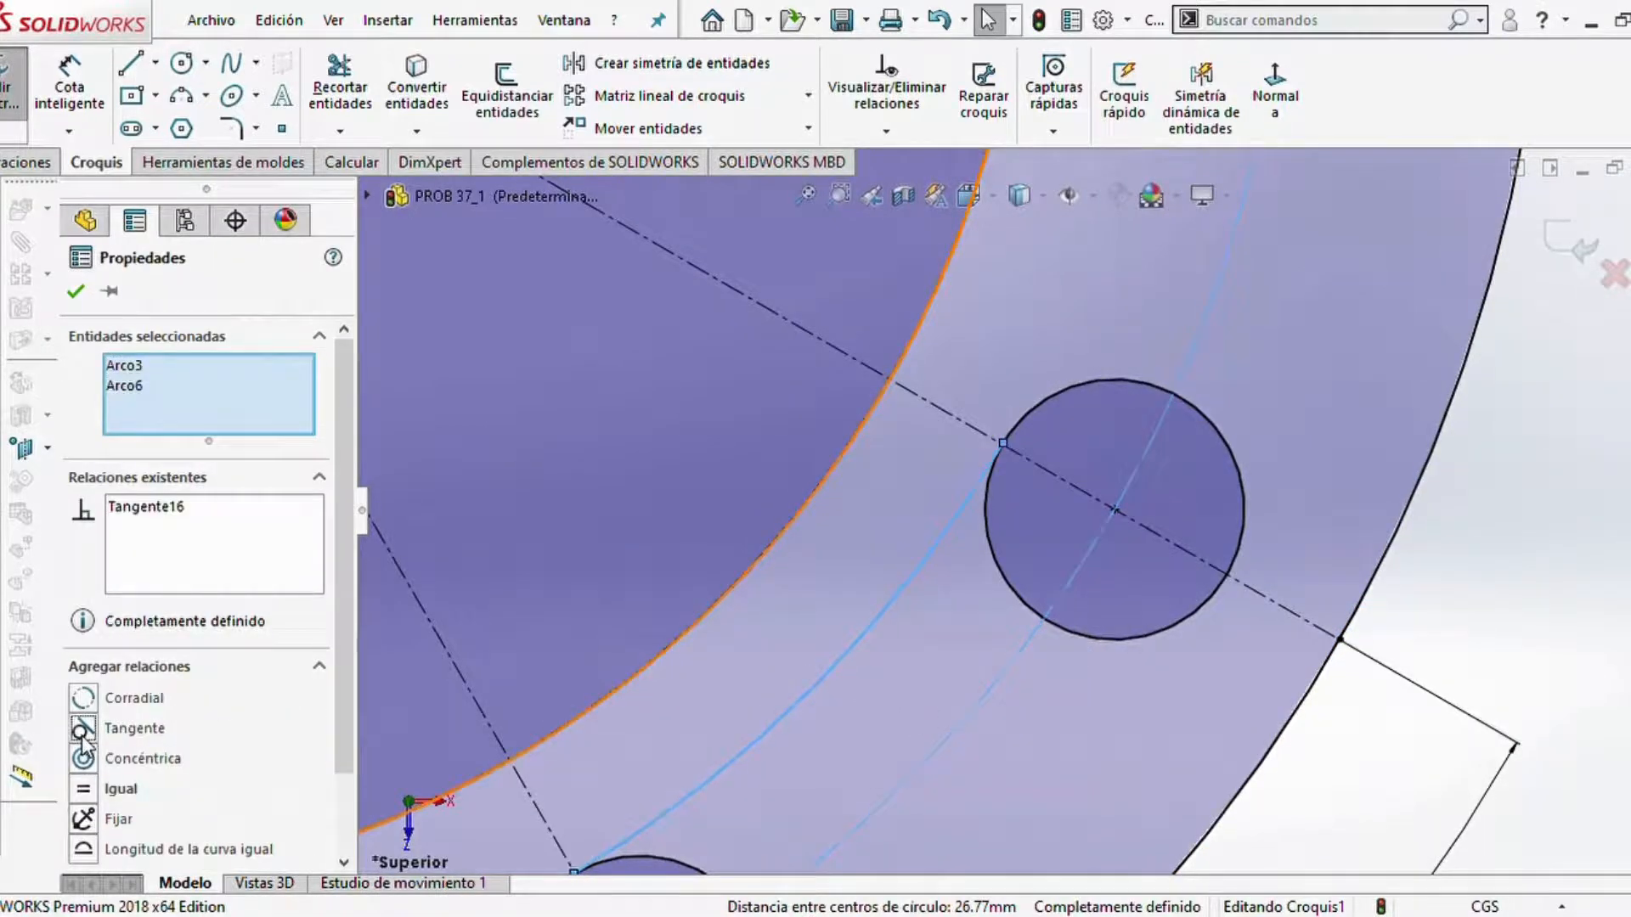
click(208, 514)
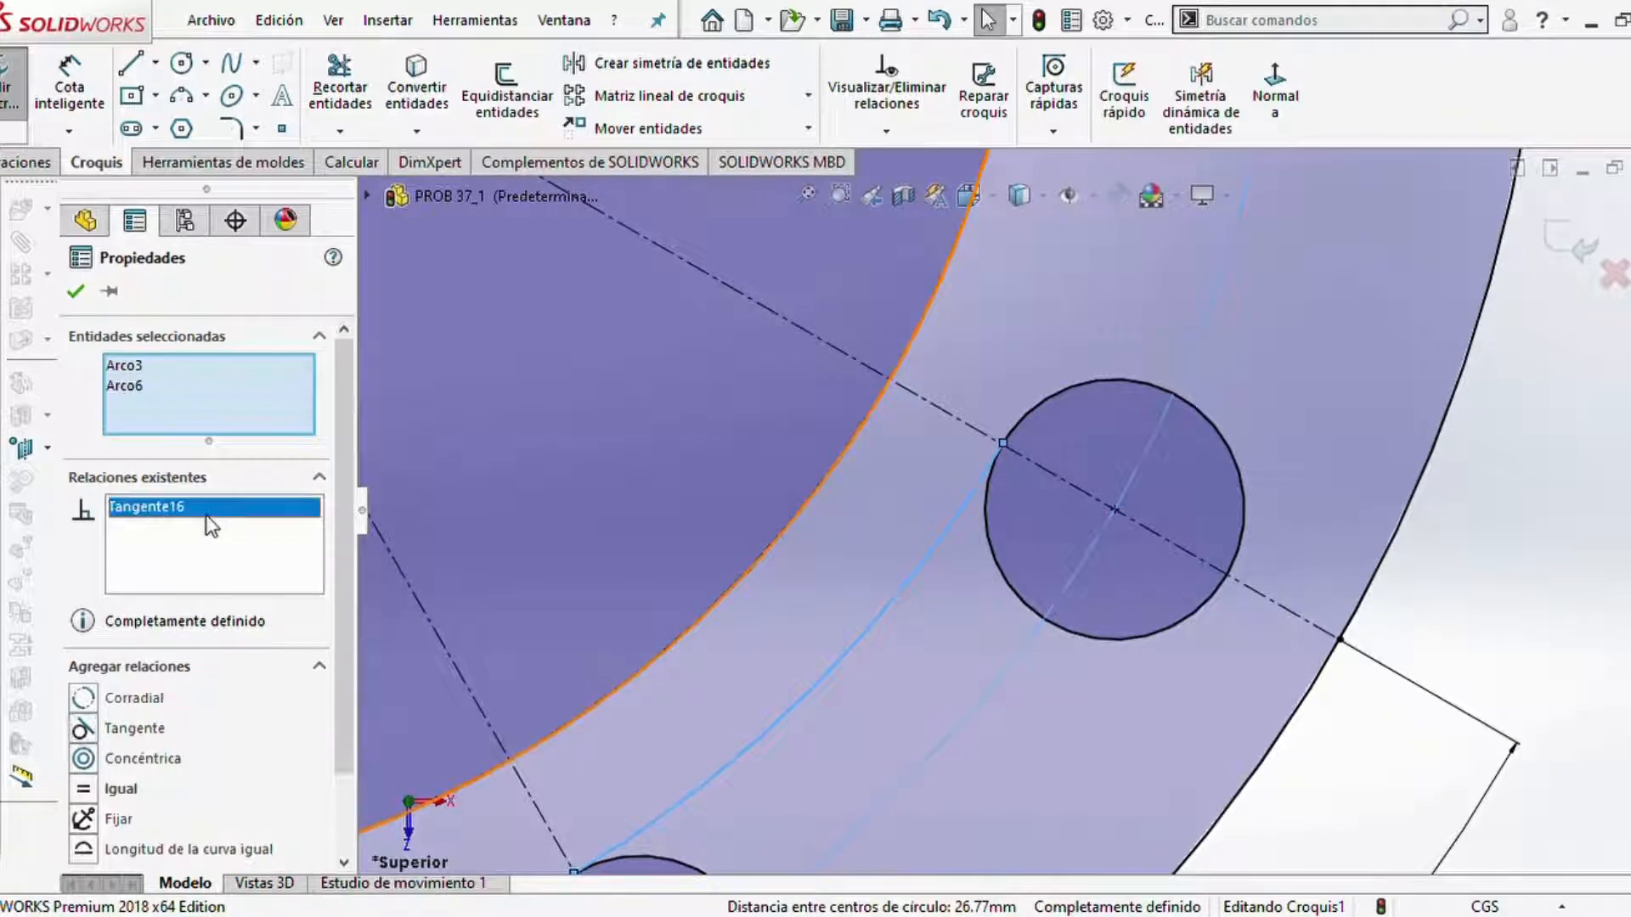
key(Delete)
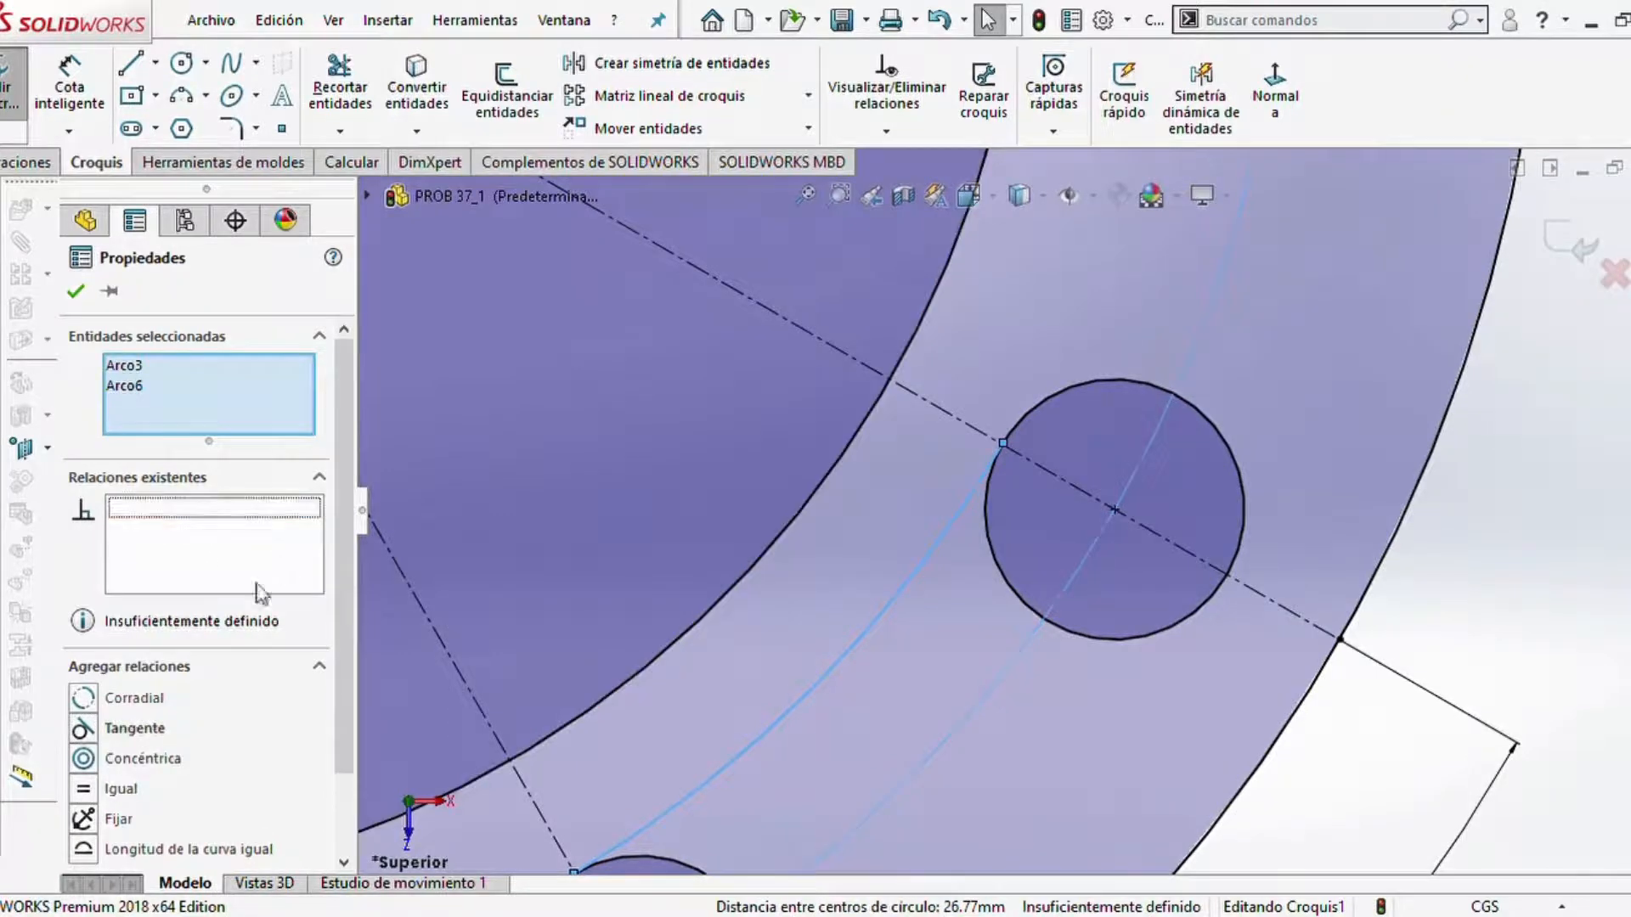
- Add an equal relation between the inner arc and the 10 cm construction circle
click(83, 788)
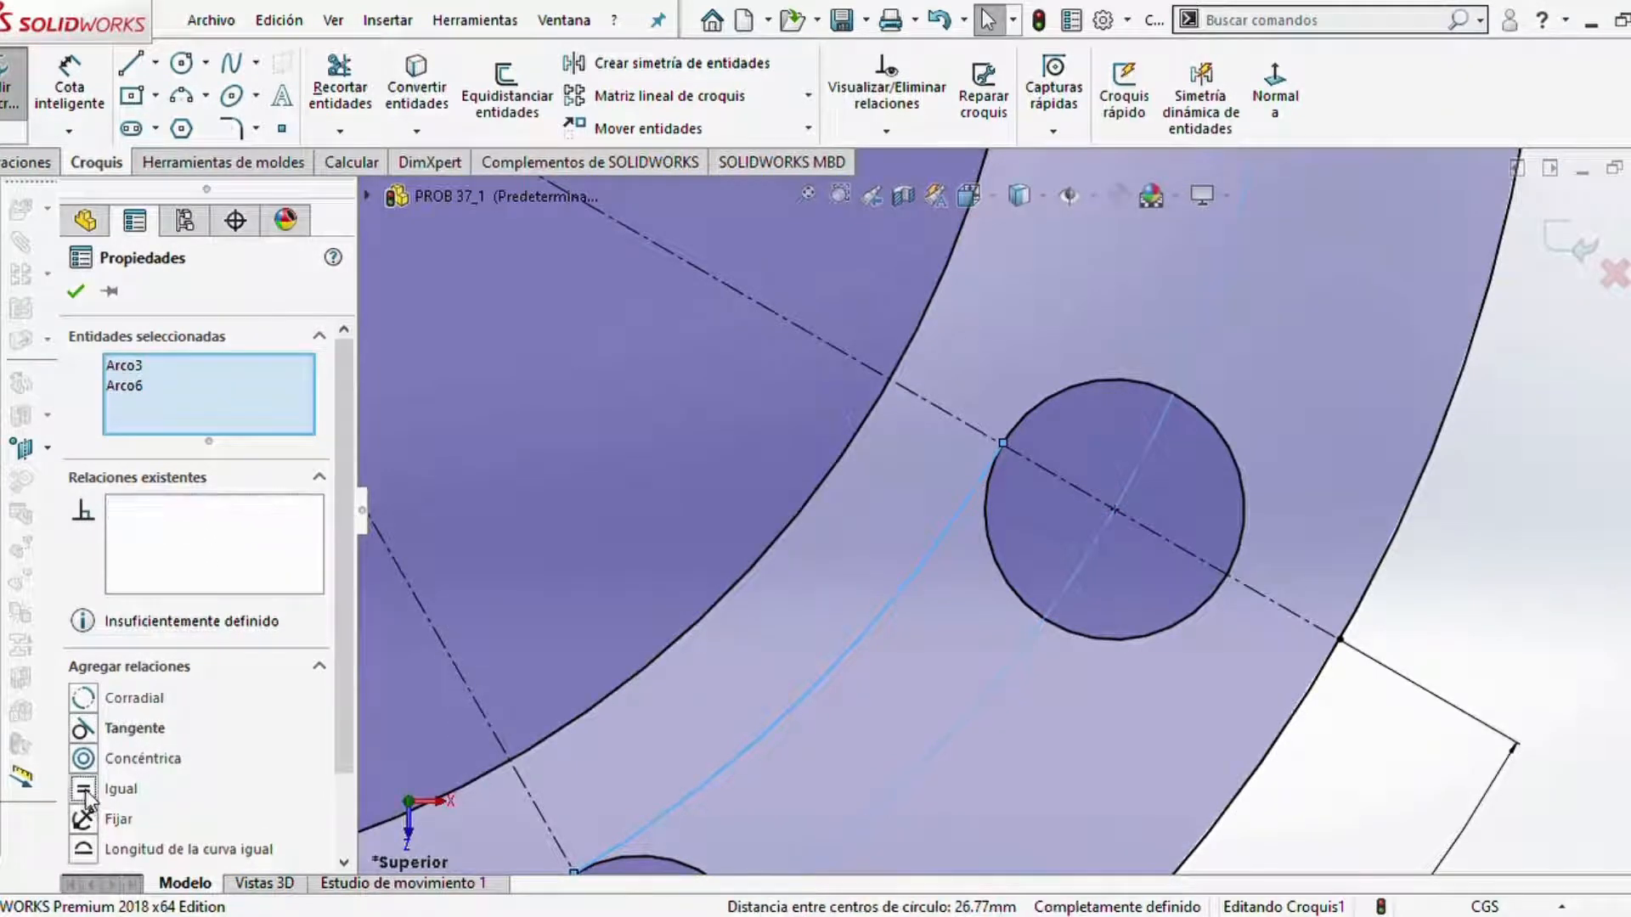
click(76, 292)
- Sketch a three-point arc joining the outer sides of the two small circles, bulging toward the outer circle
scroll(1082, 651, up, 3)
scroll(1032, 686, down, 2)
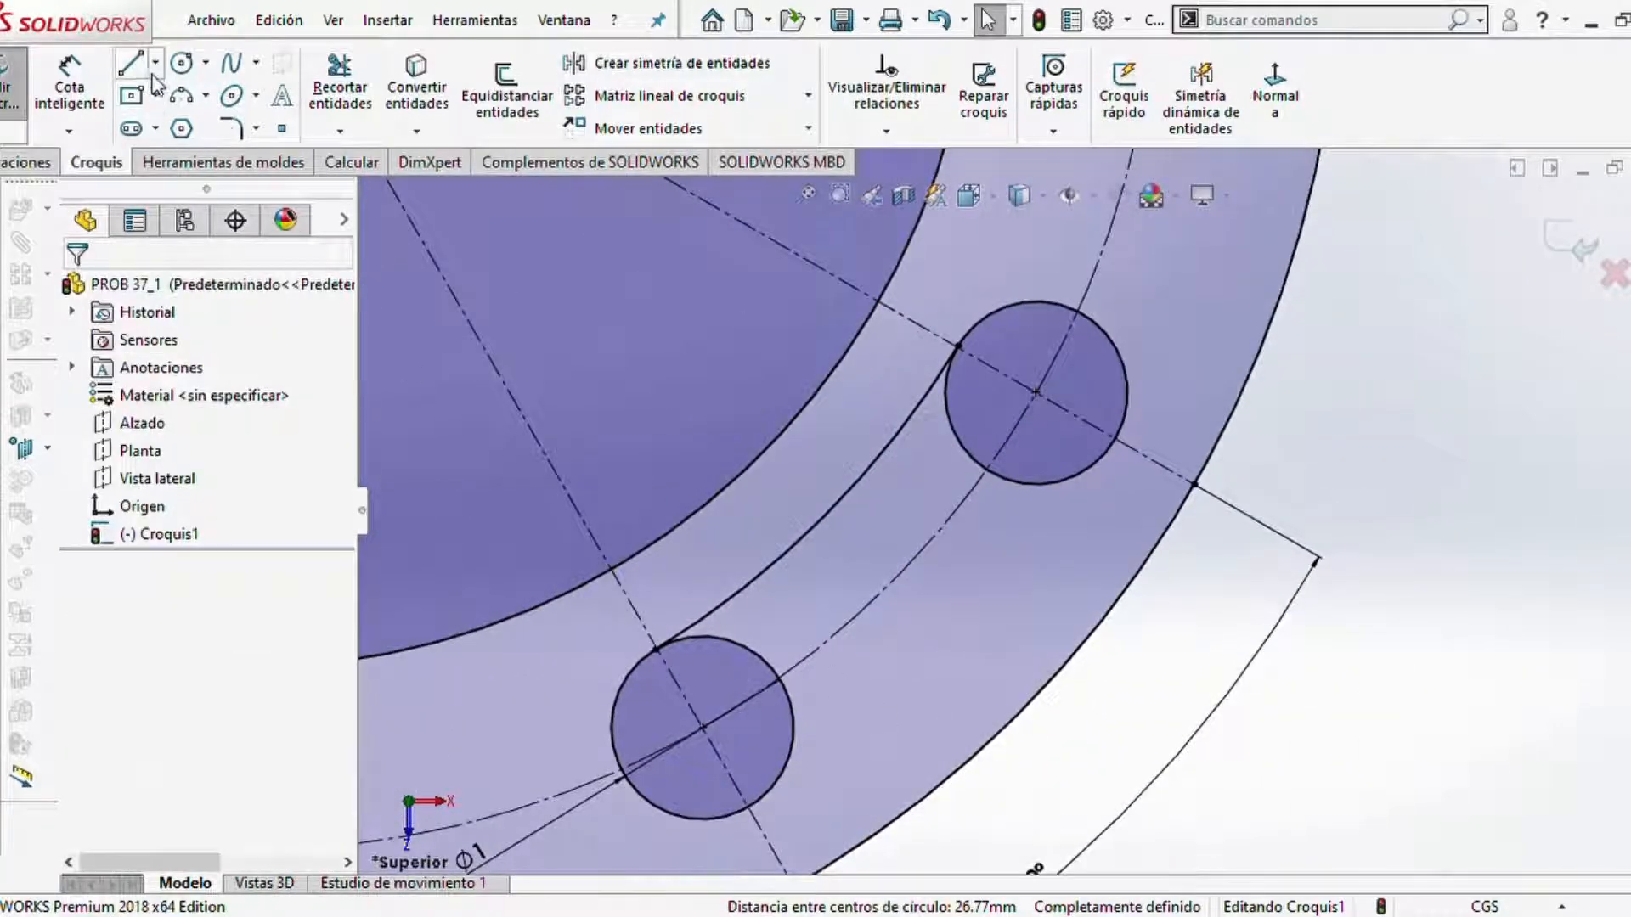
click(181, 96)
click(763, 788)
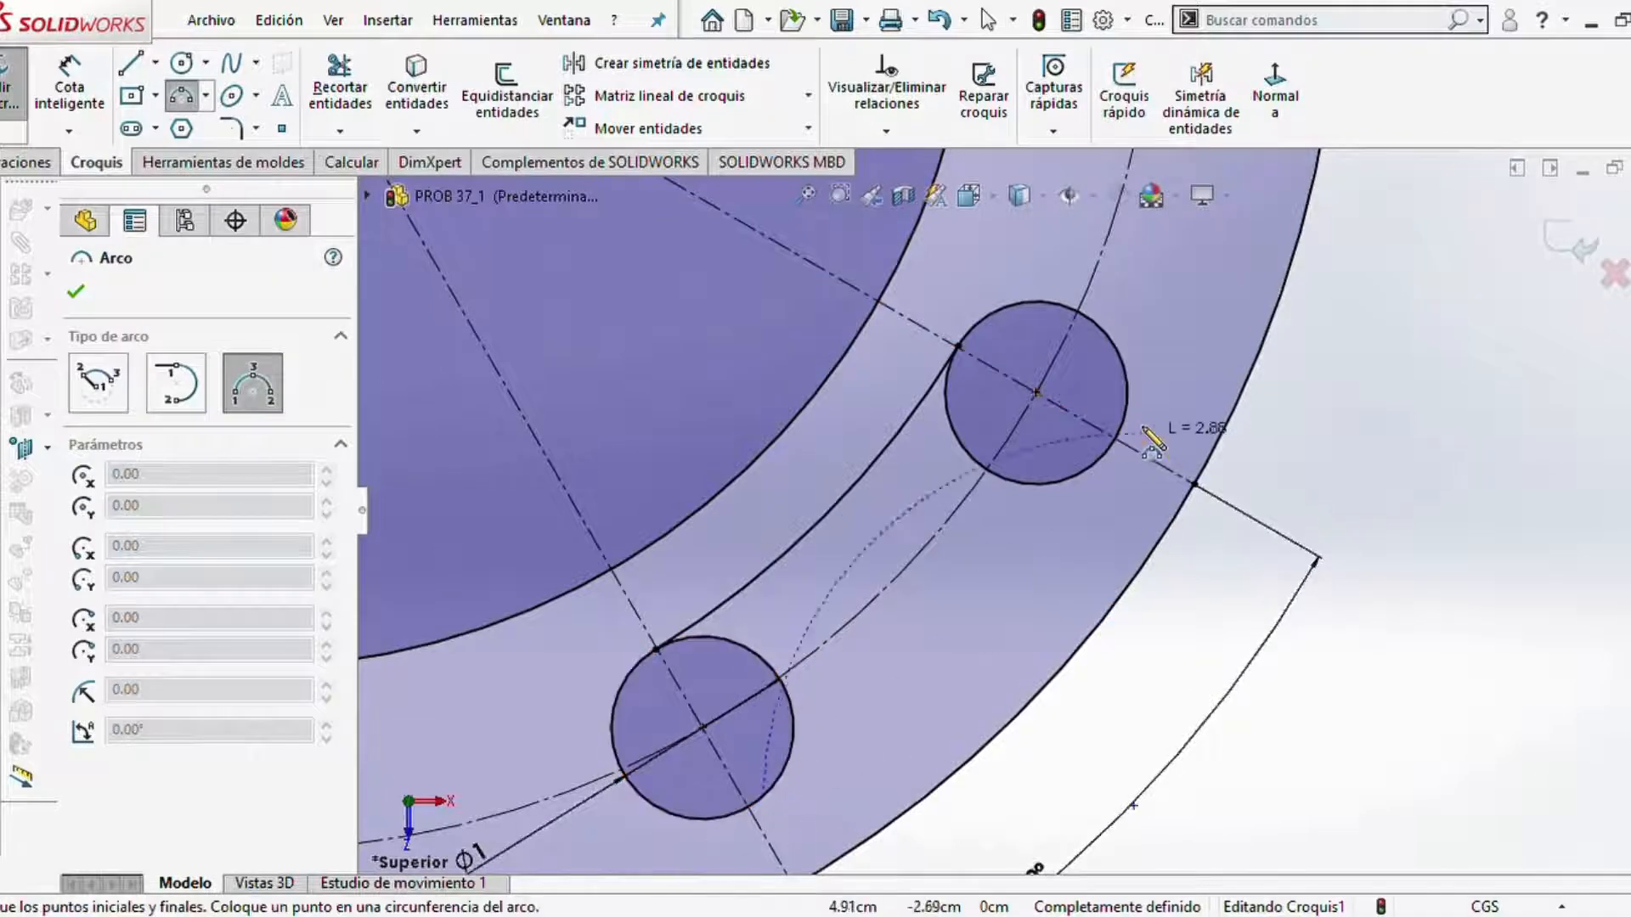
click(1101, 458)
click(1058, 556)
key(Escape)
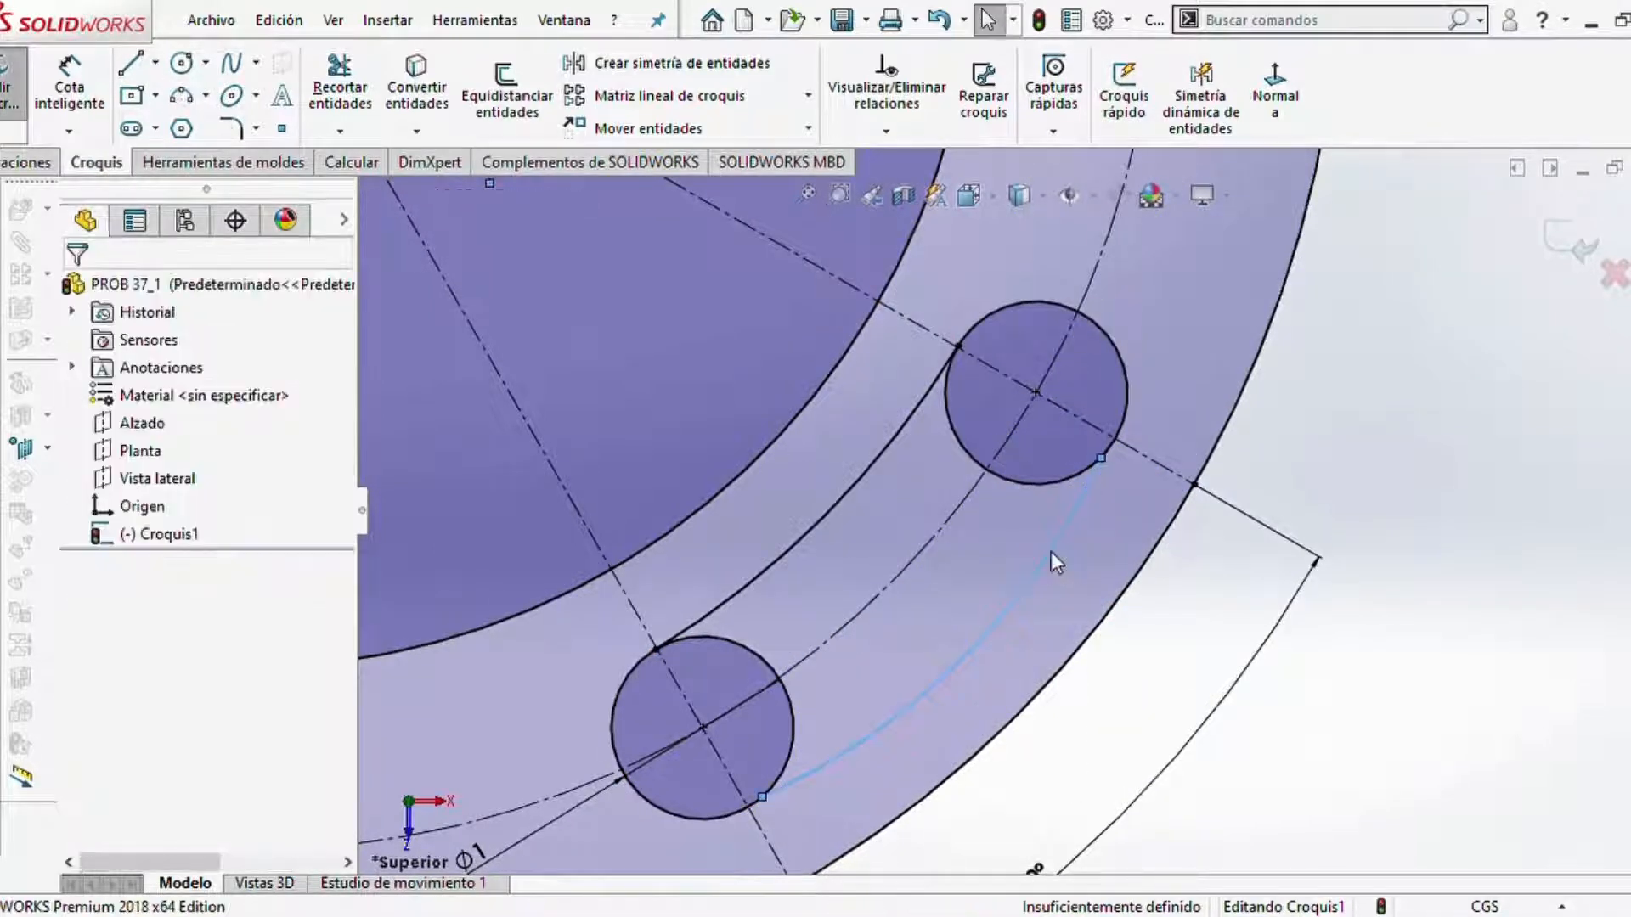
- Make the outer arc tangent to the lower small circle
click(788, 741)
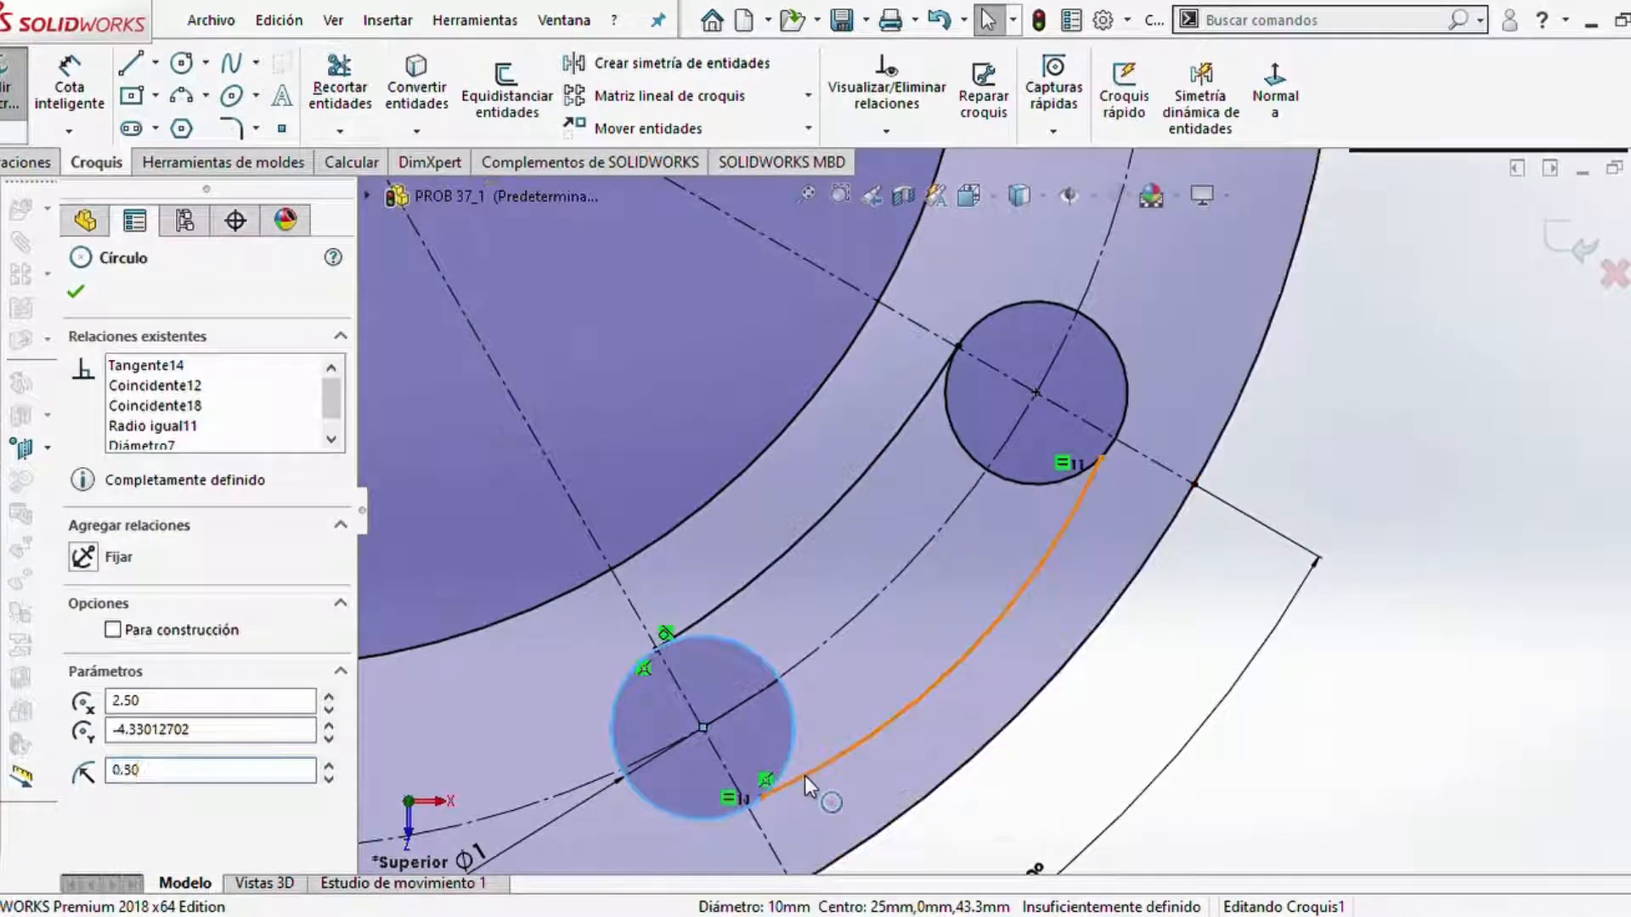
ctrl+click(804, 777)
click(83, 723)
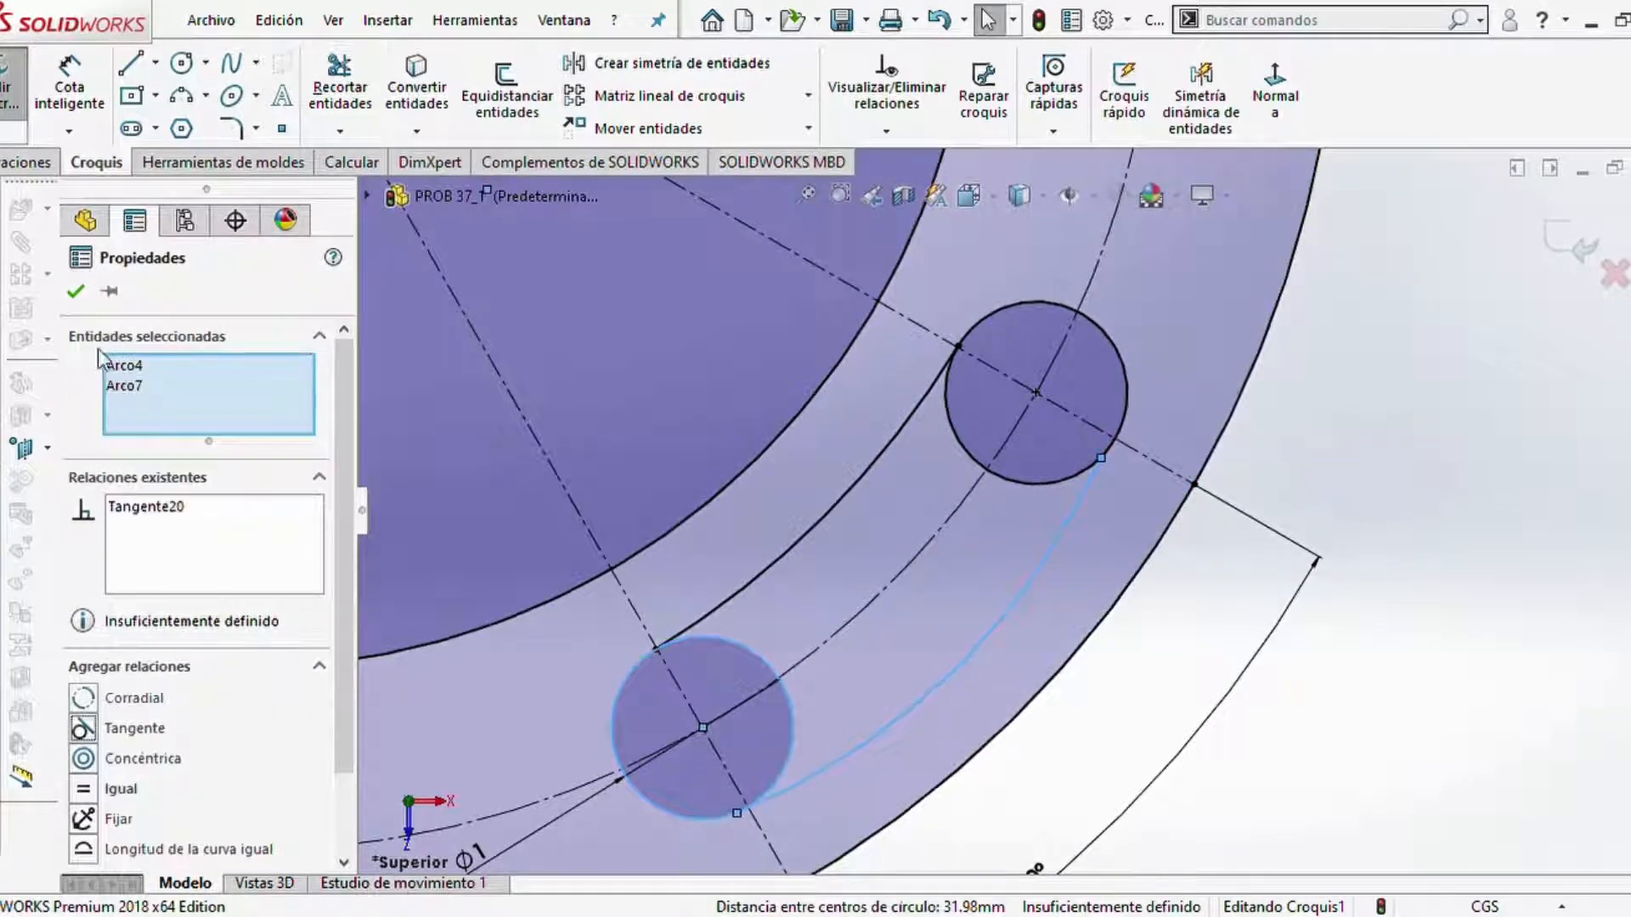
click(75, 295)
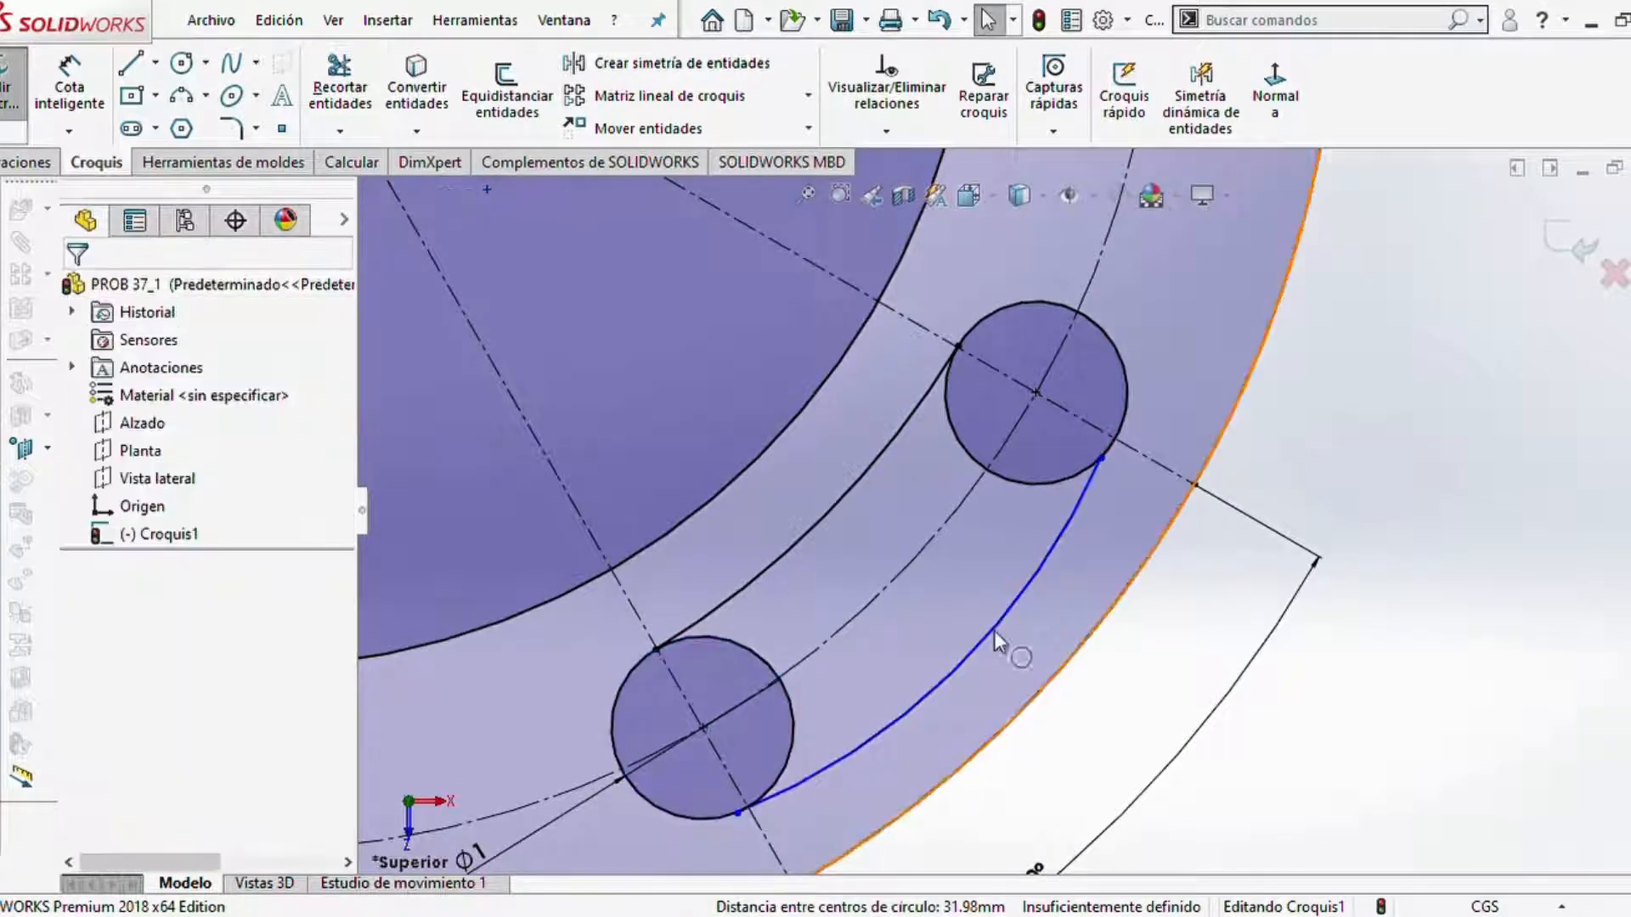
- Make the outer arc tangent to the upper small circle
click(1029, 478)
ctrl+click(1072, 520)
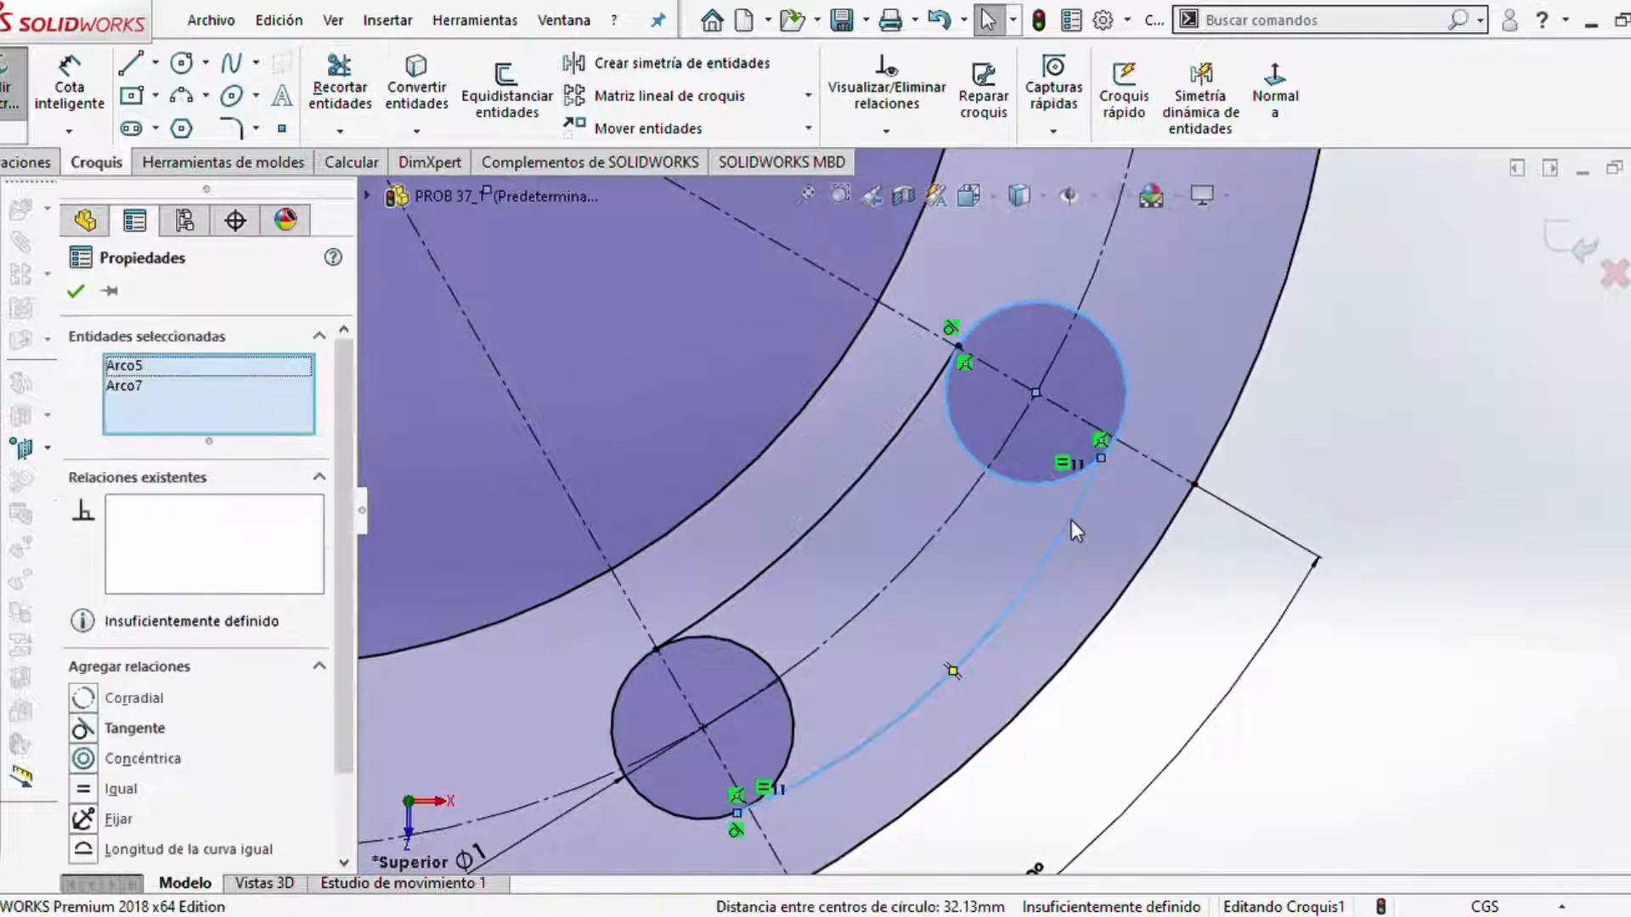
click(84, 730)
click(76, 289)
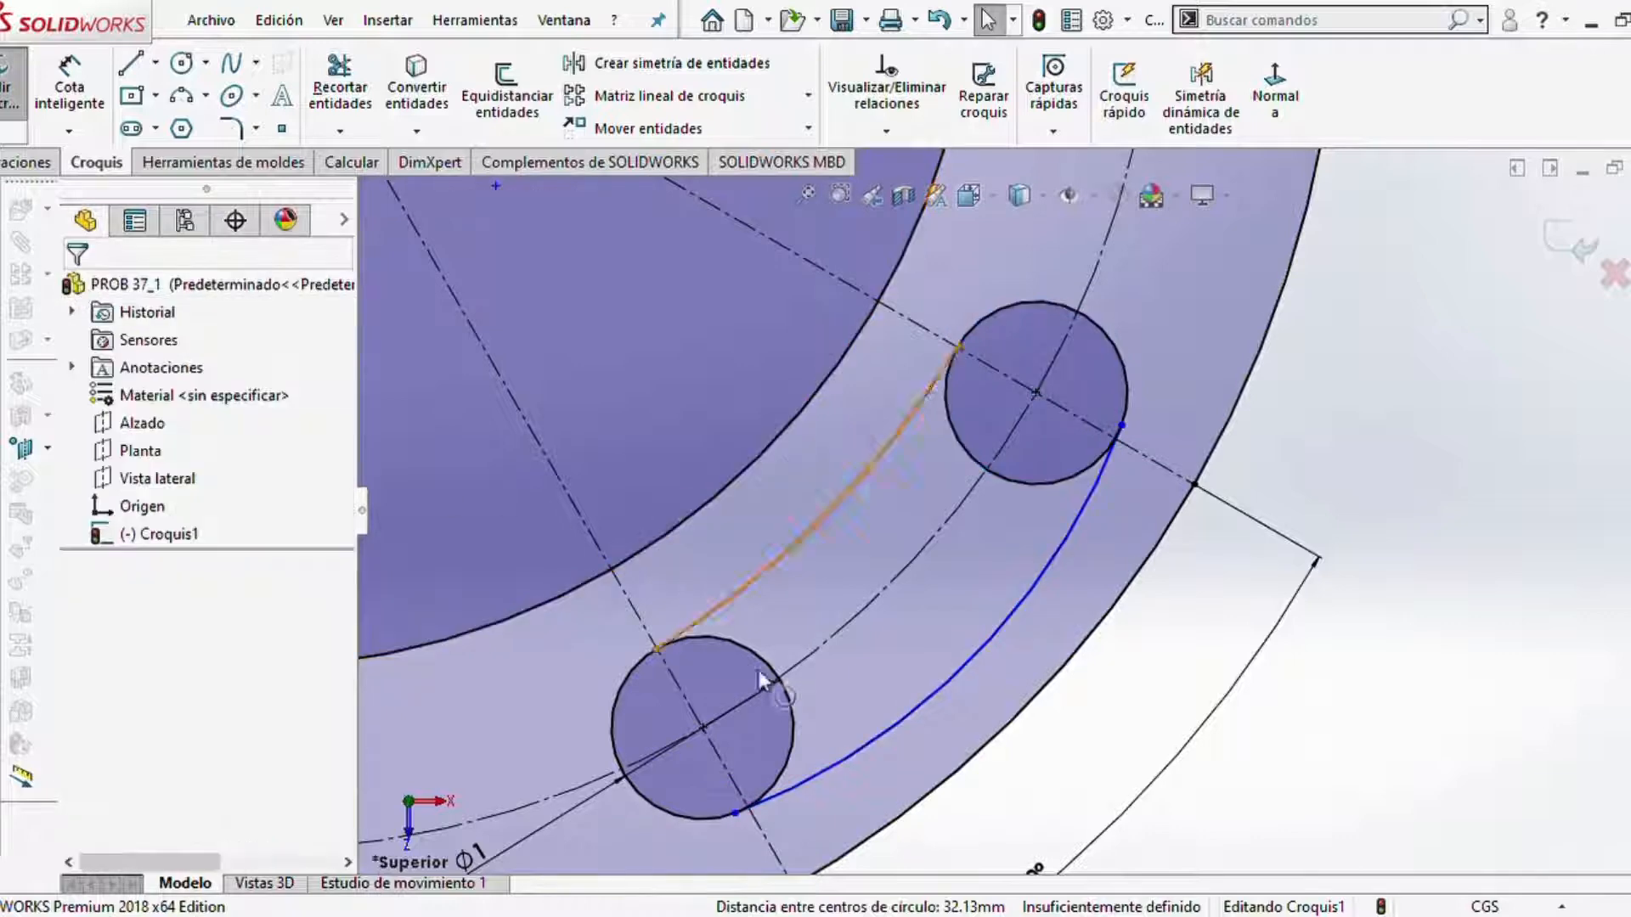
- Add an equal relation between the slot's inner and outer arcs
click(833, 630)
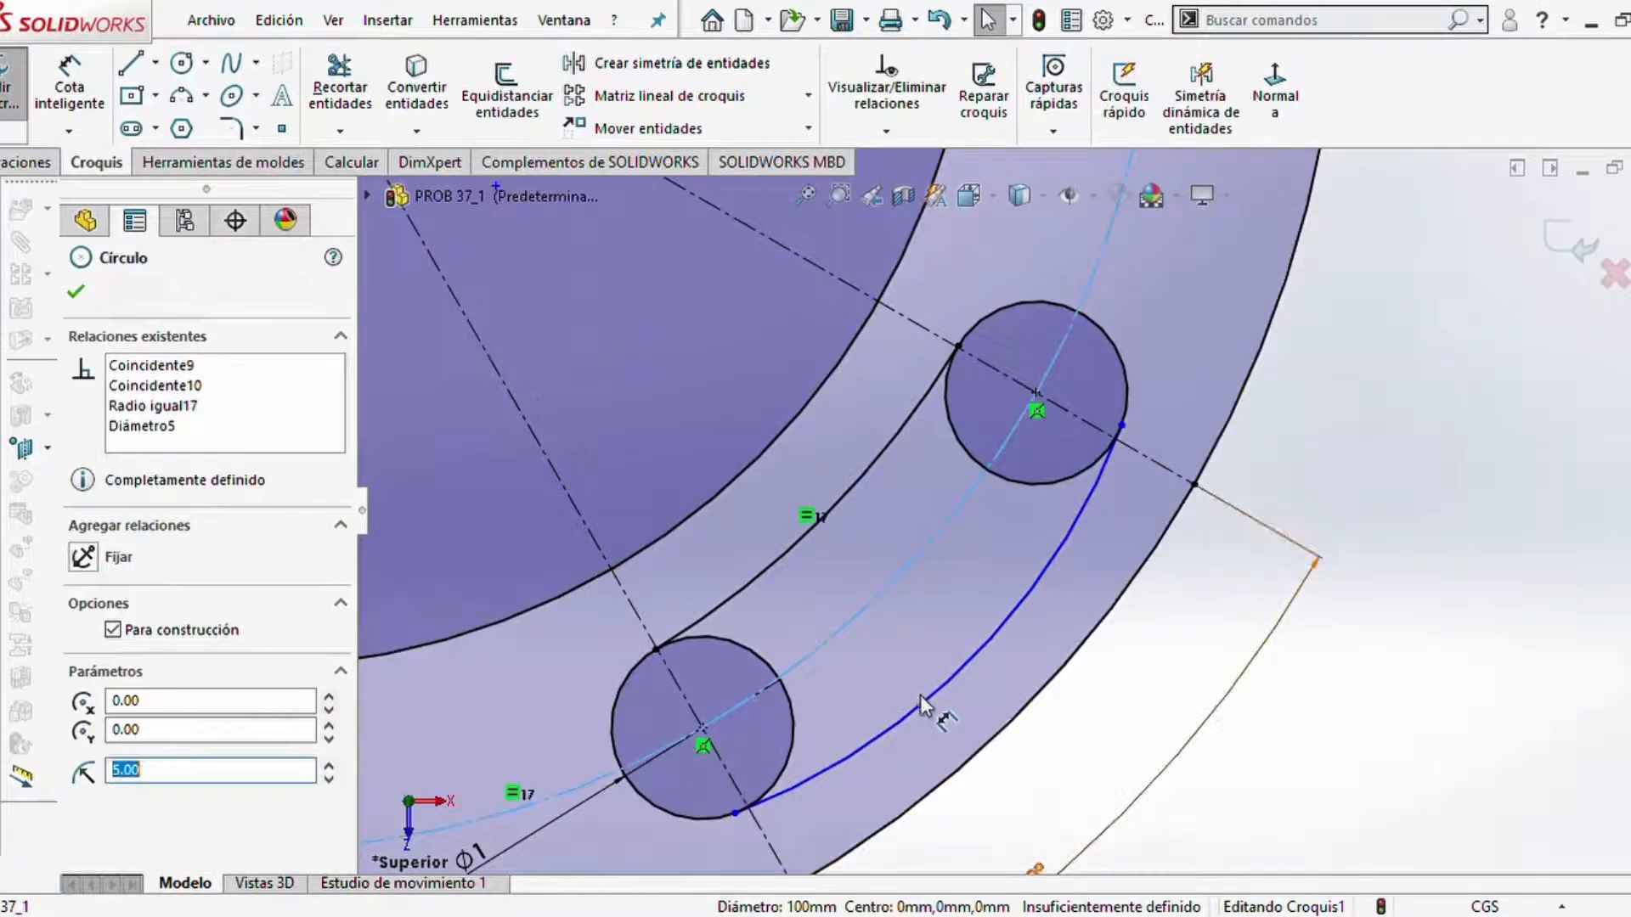
key(Escape)
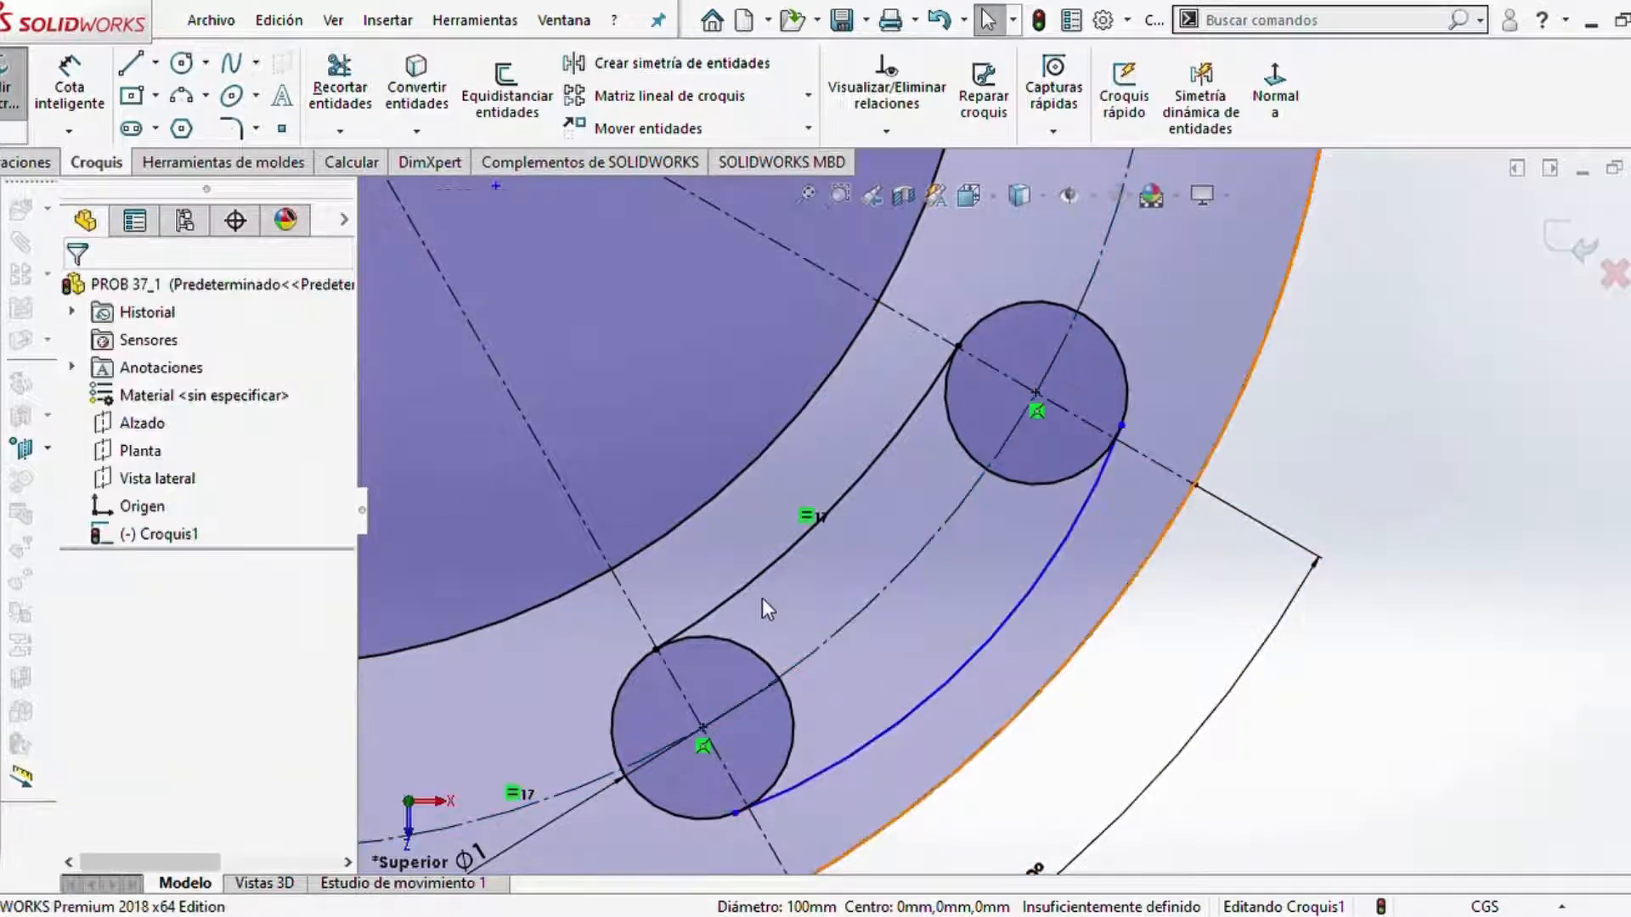
click(746, 584)
ctrl+click(910, 711)
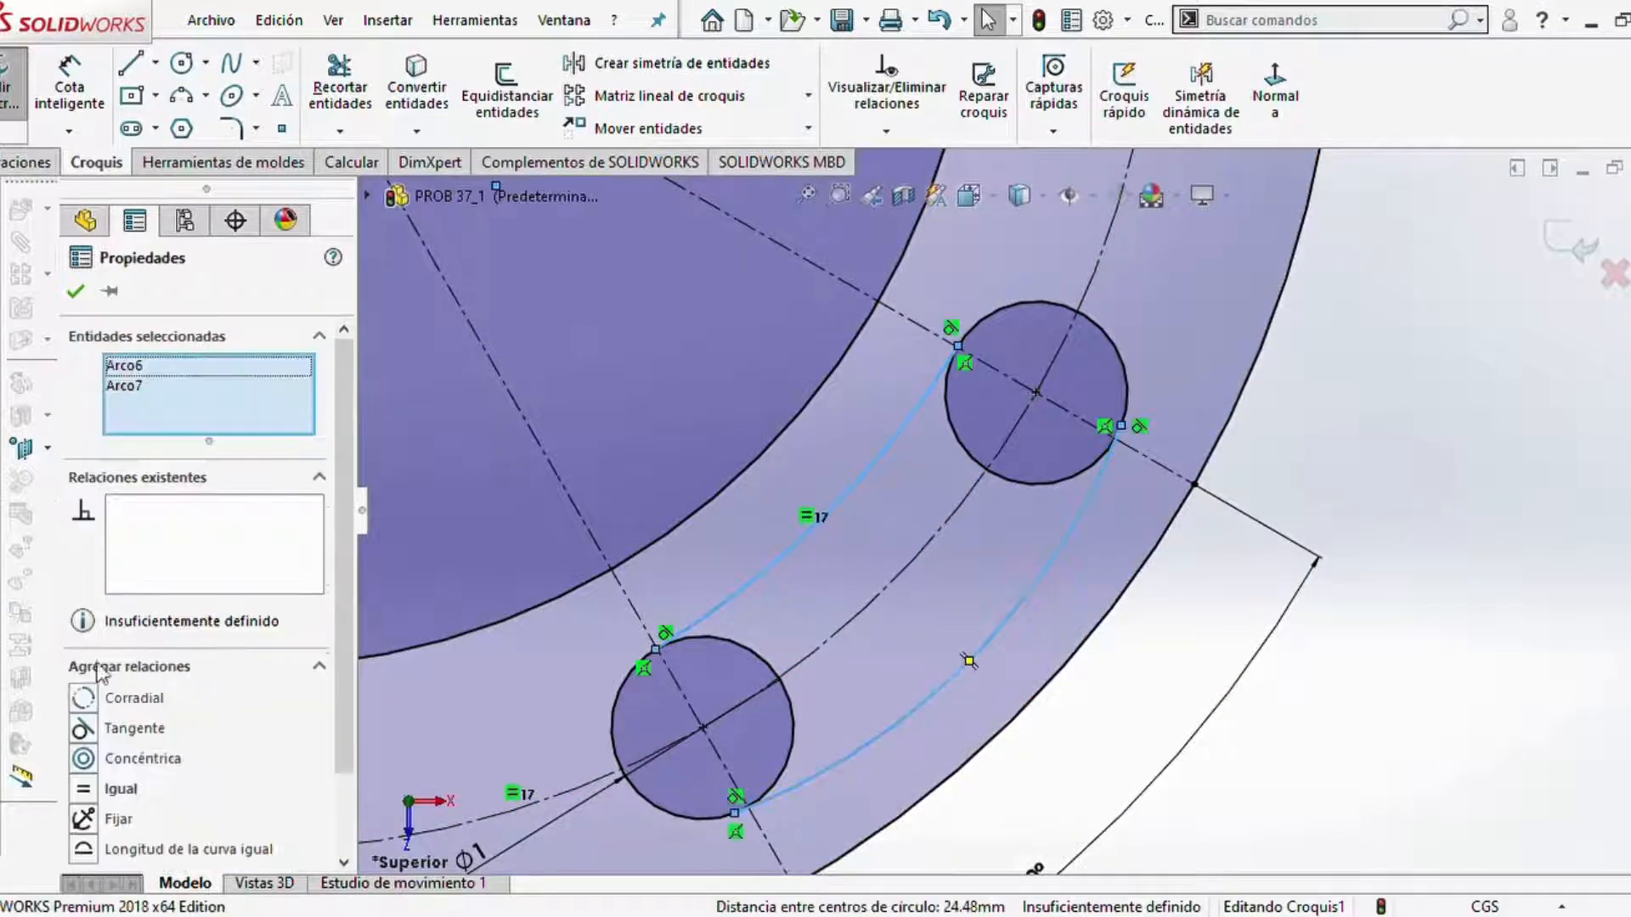
click(83, 789)
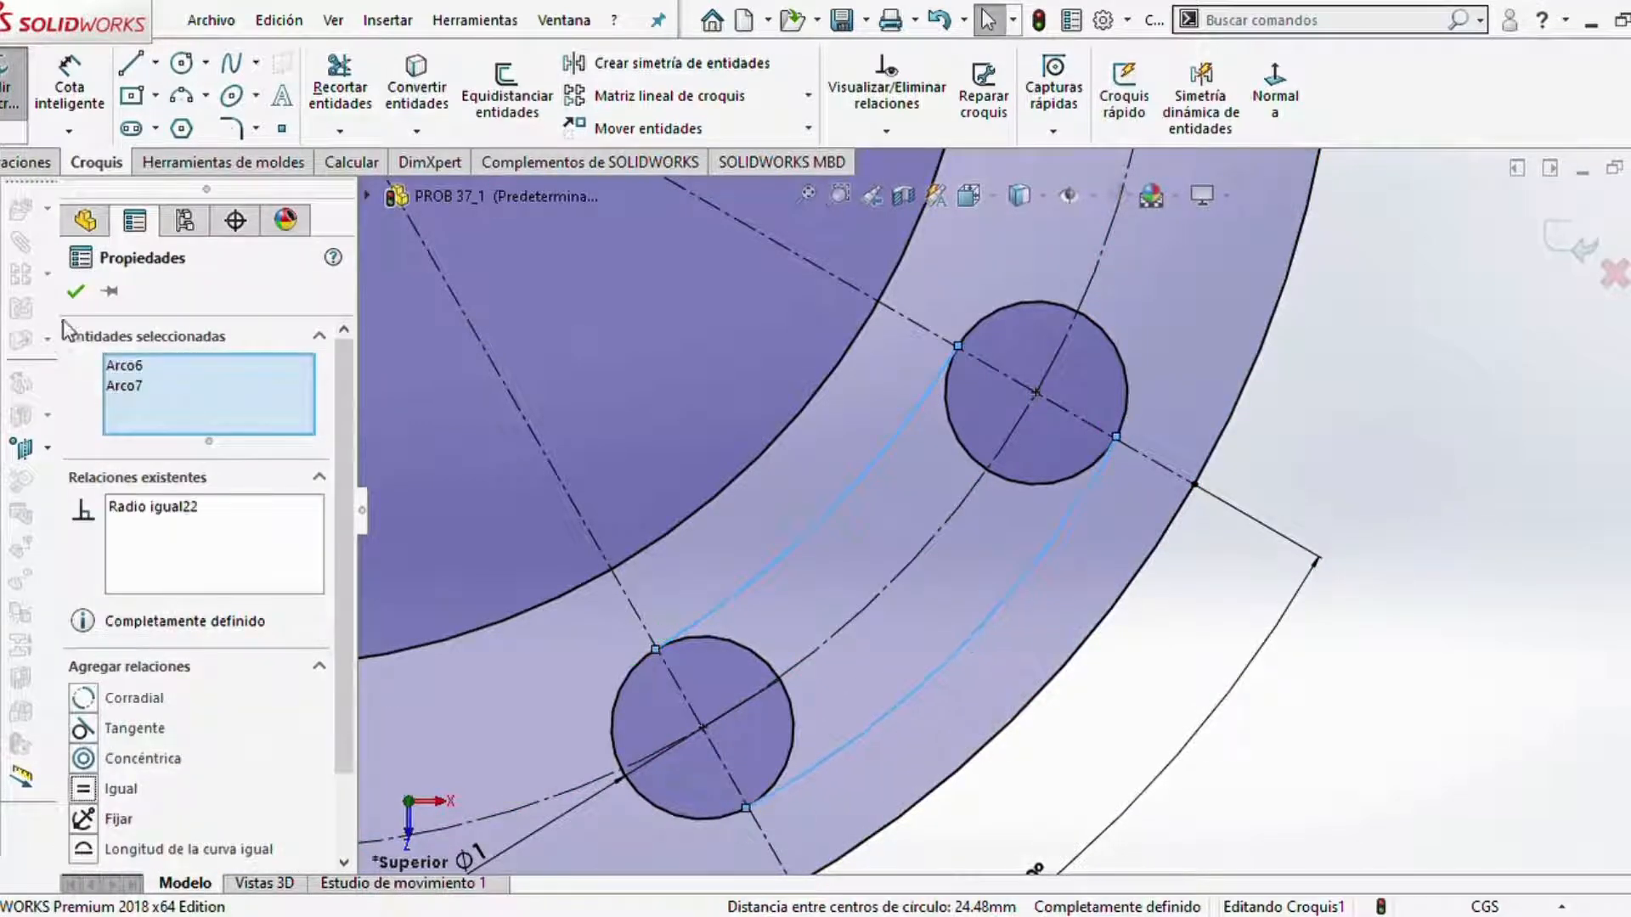
click(73, 295)
- Trim the part of the lower small circle next to the inner arc inside the slot, including the sliver at their junction
scroll(790, 528, up, 3)
scroll(1033, 518, down, 3)
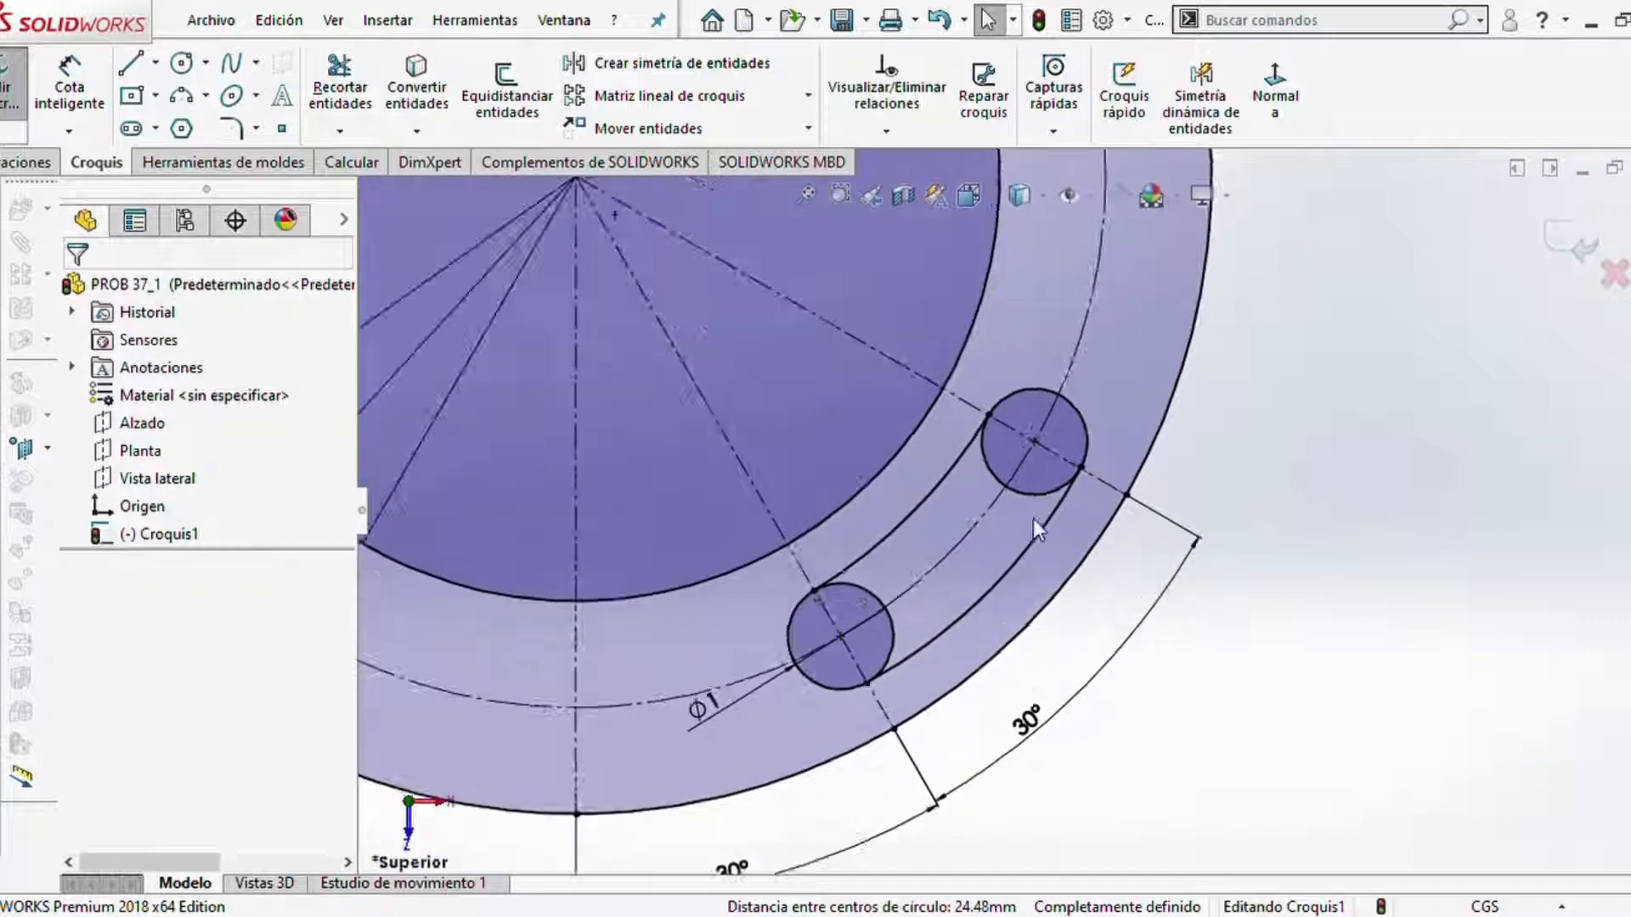
click(335, 85)
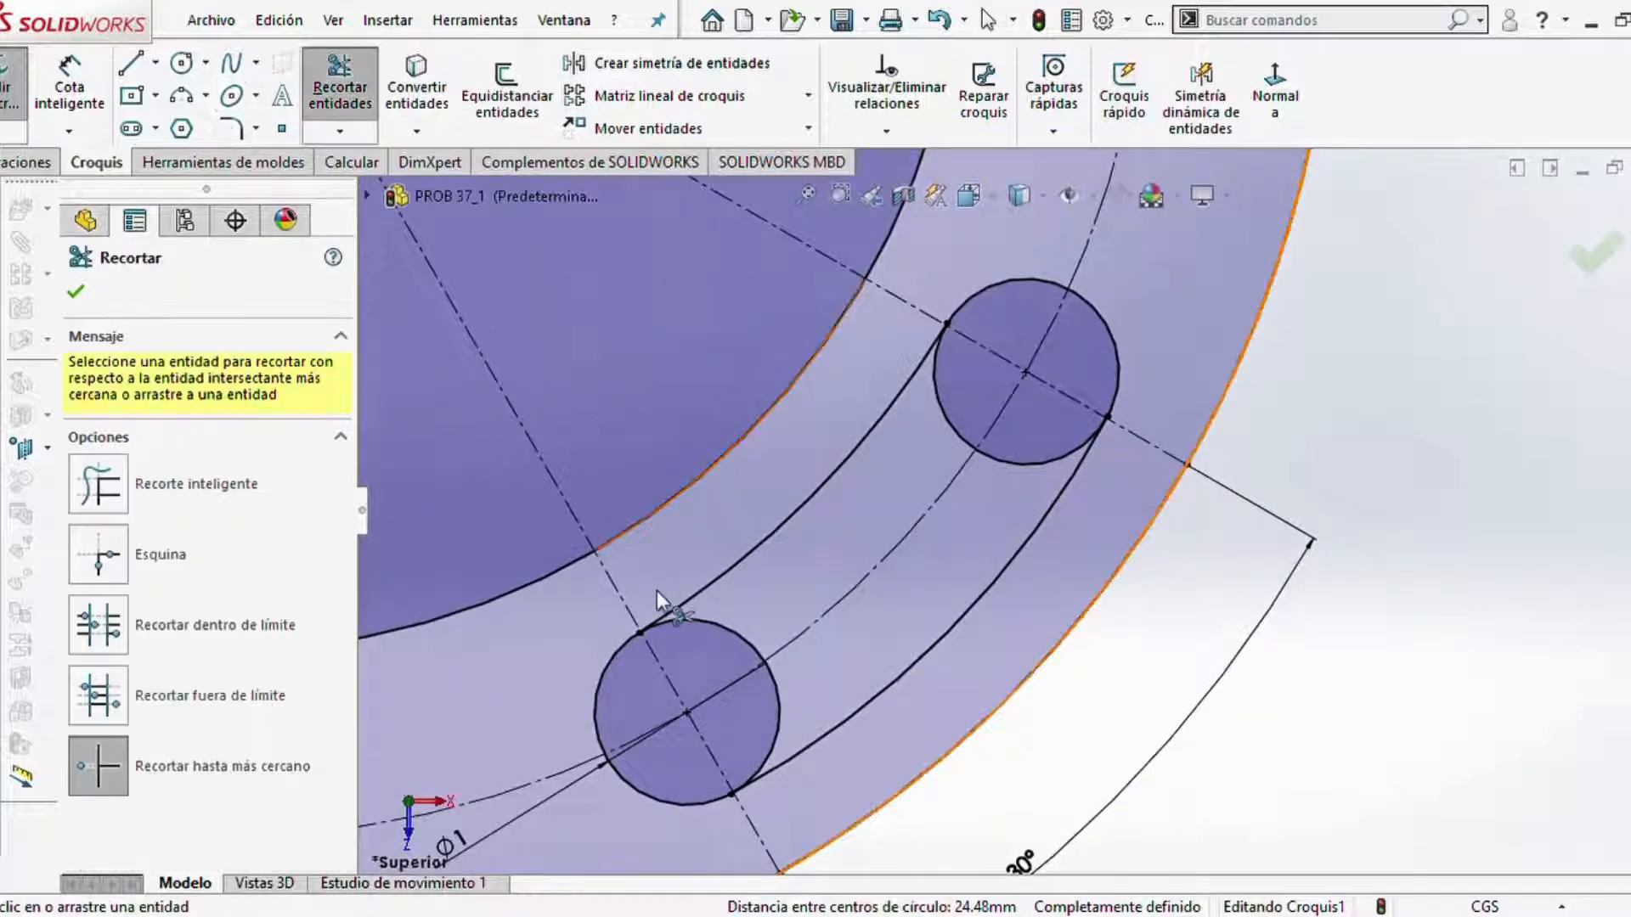
scroll(775, 644, down, 4)
scroll(630, 597, down, 5)
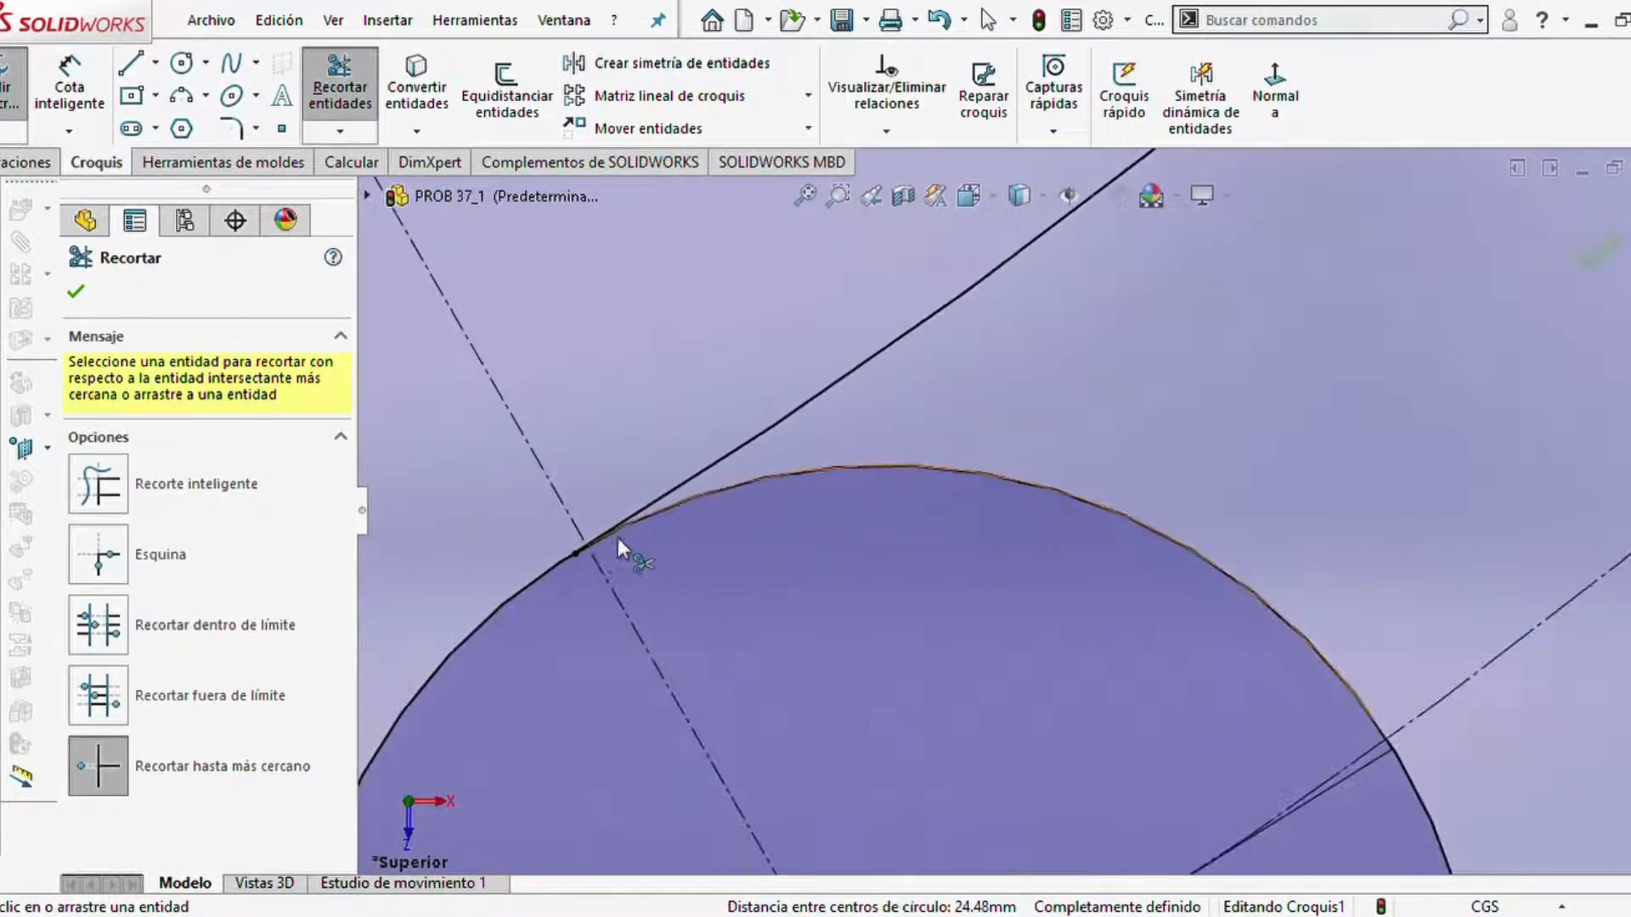
click(660, 525)
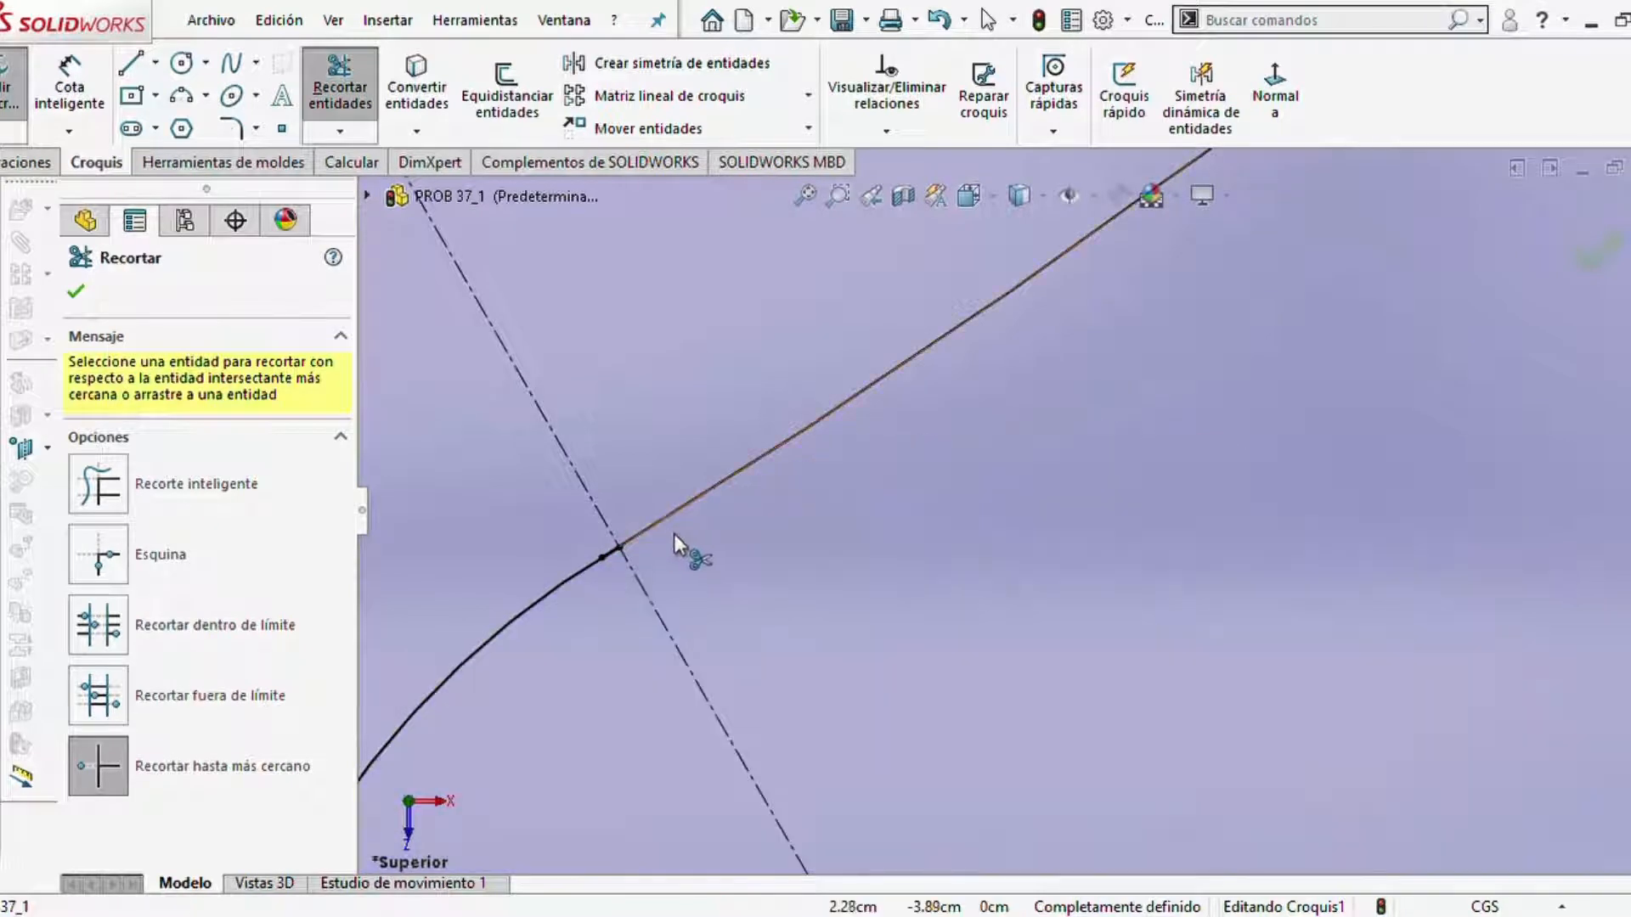
scroll(635, 543, down, 5)
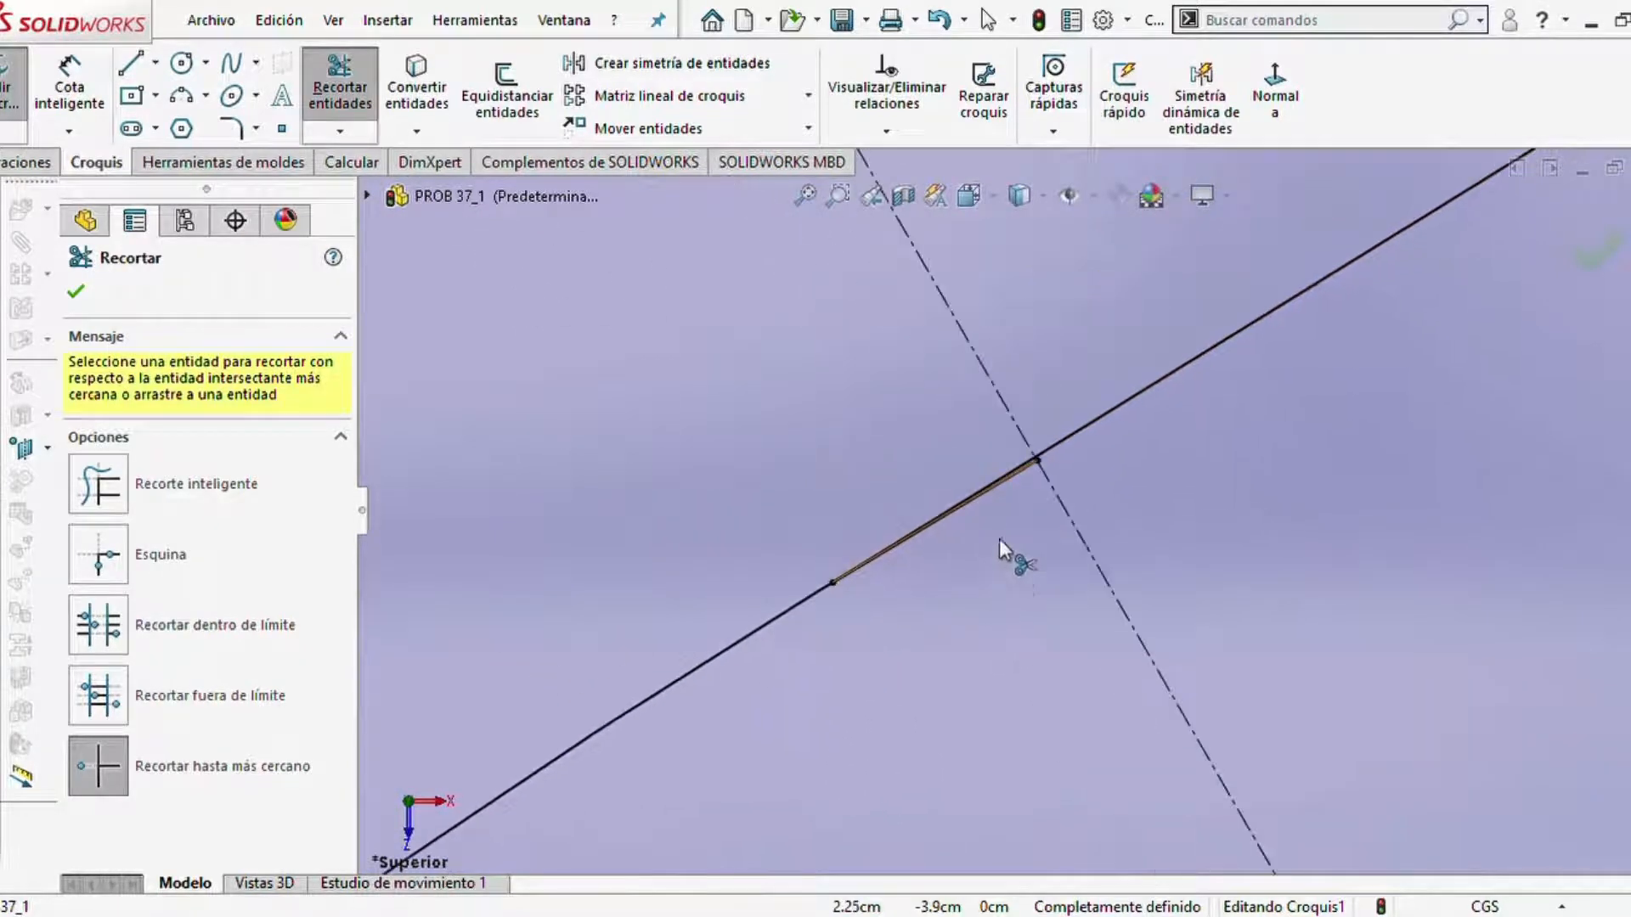
click(1021, 463)
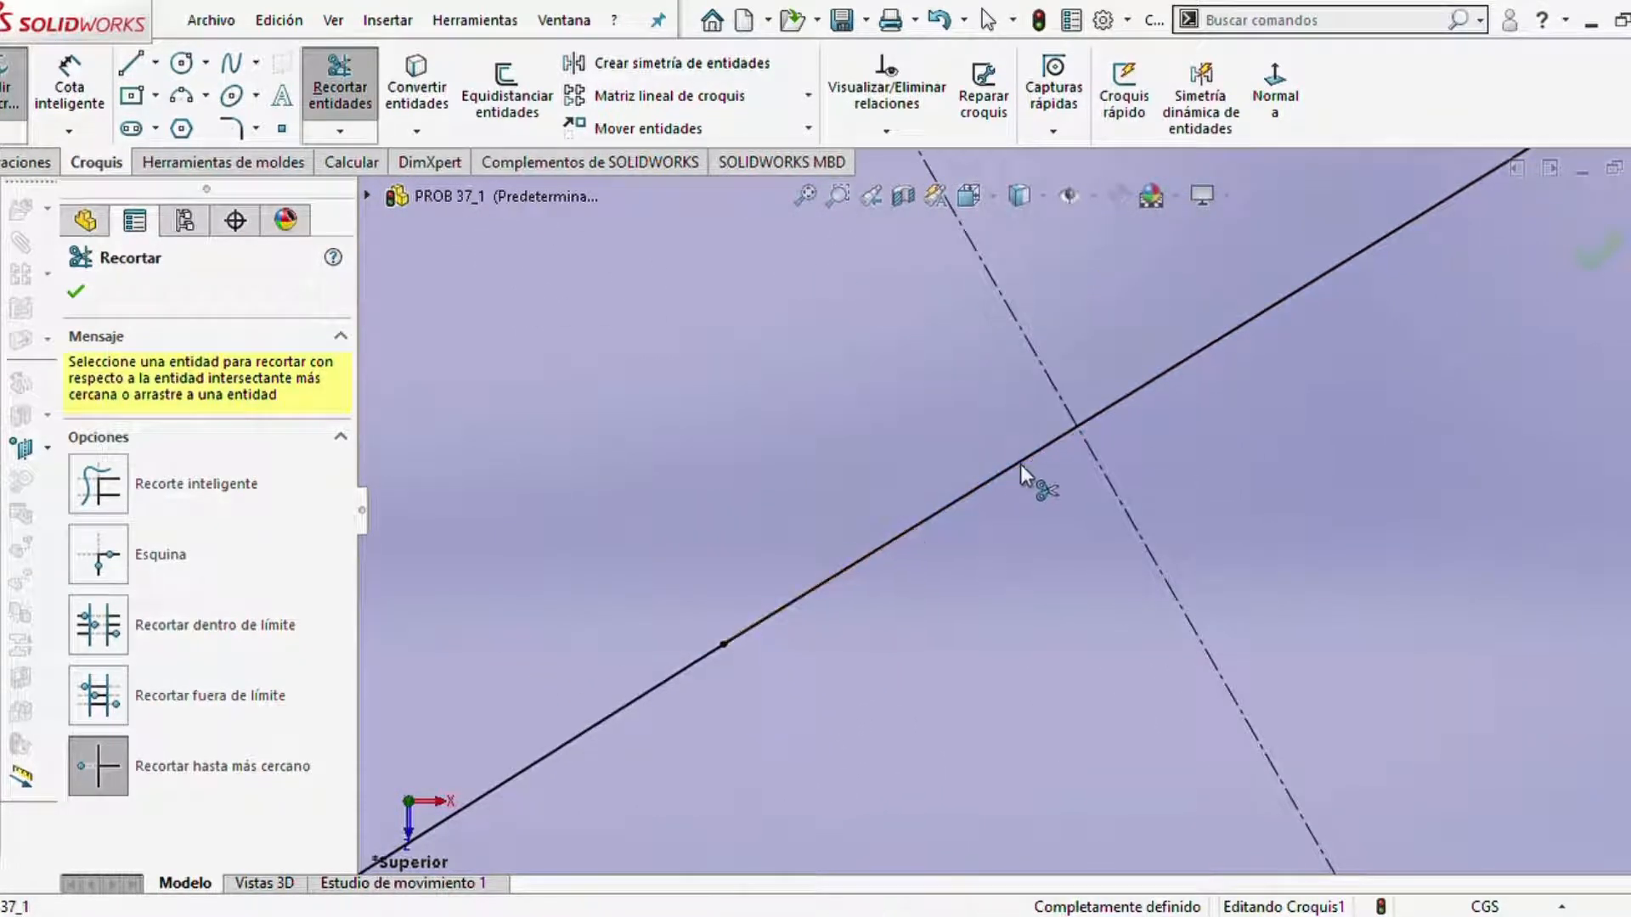
- Trim the remaining part of the lower small circle inside the slot, including the sliver at its junction with the outer arc
scroll(1130, 578, up, 3)
scroll(1138, 573, up, 5)
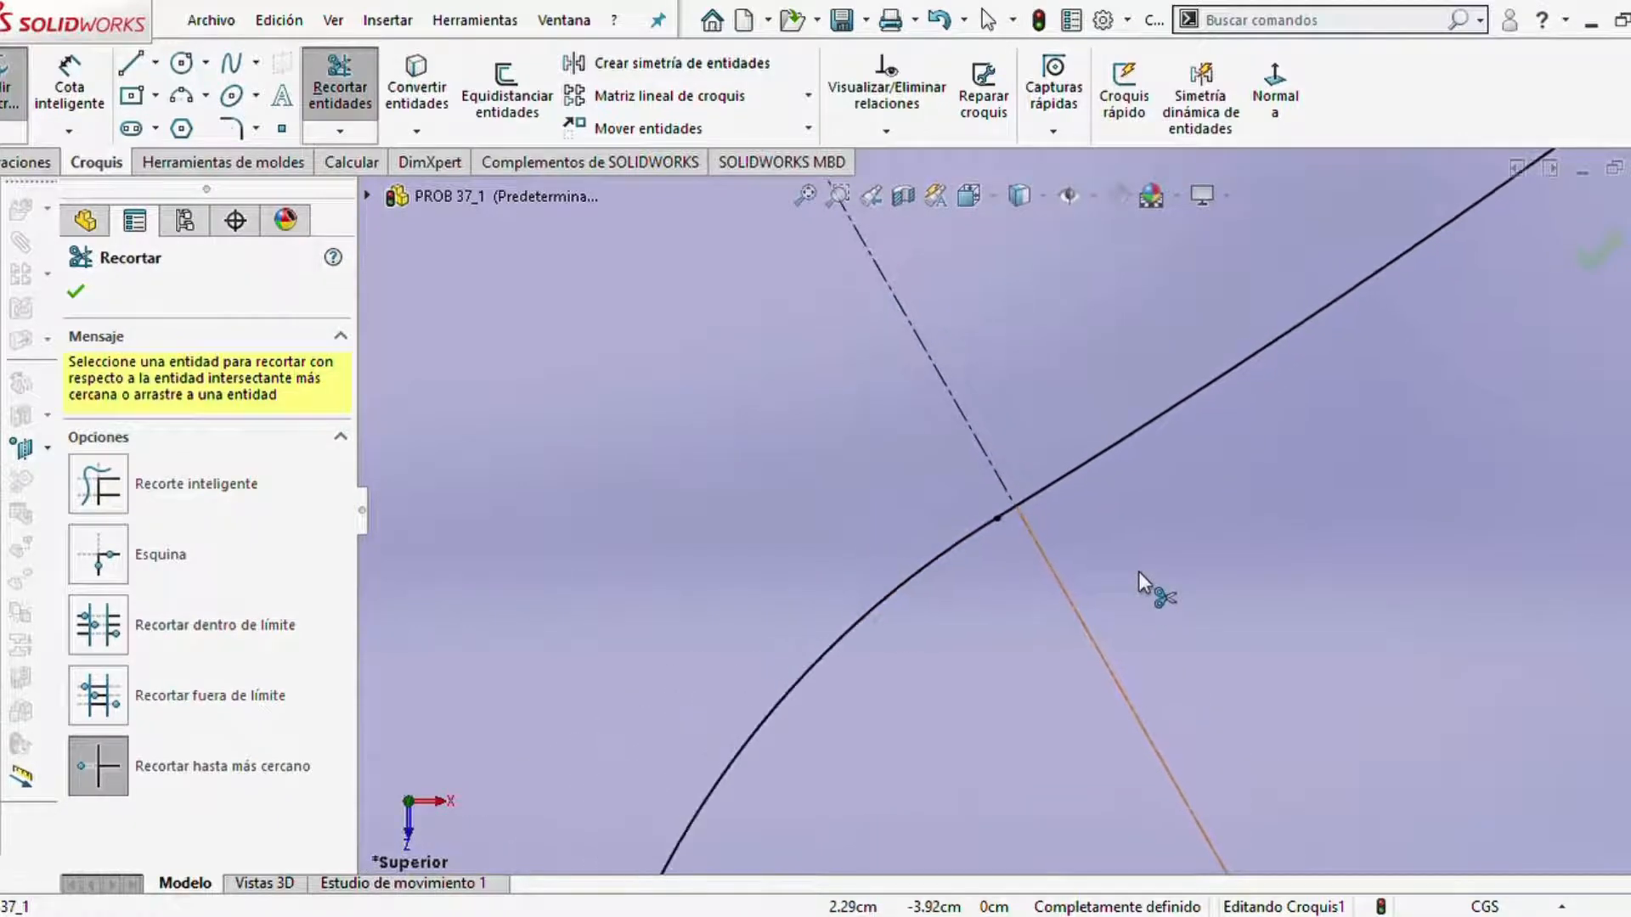
scroll(1222, 605, down, 2)
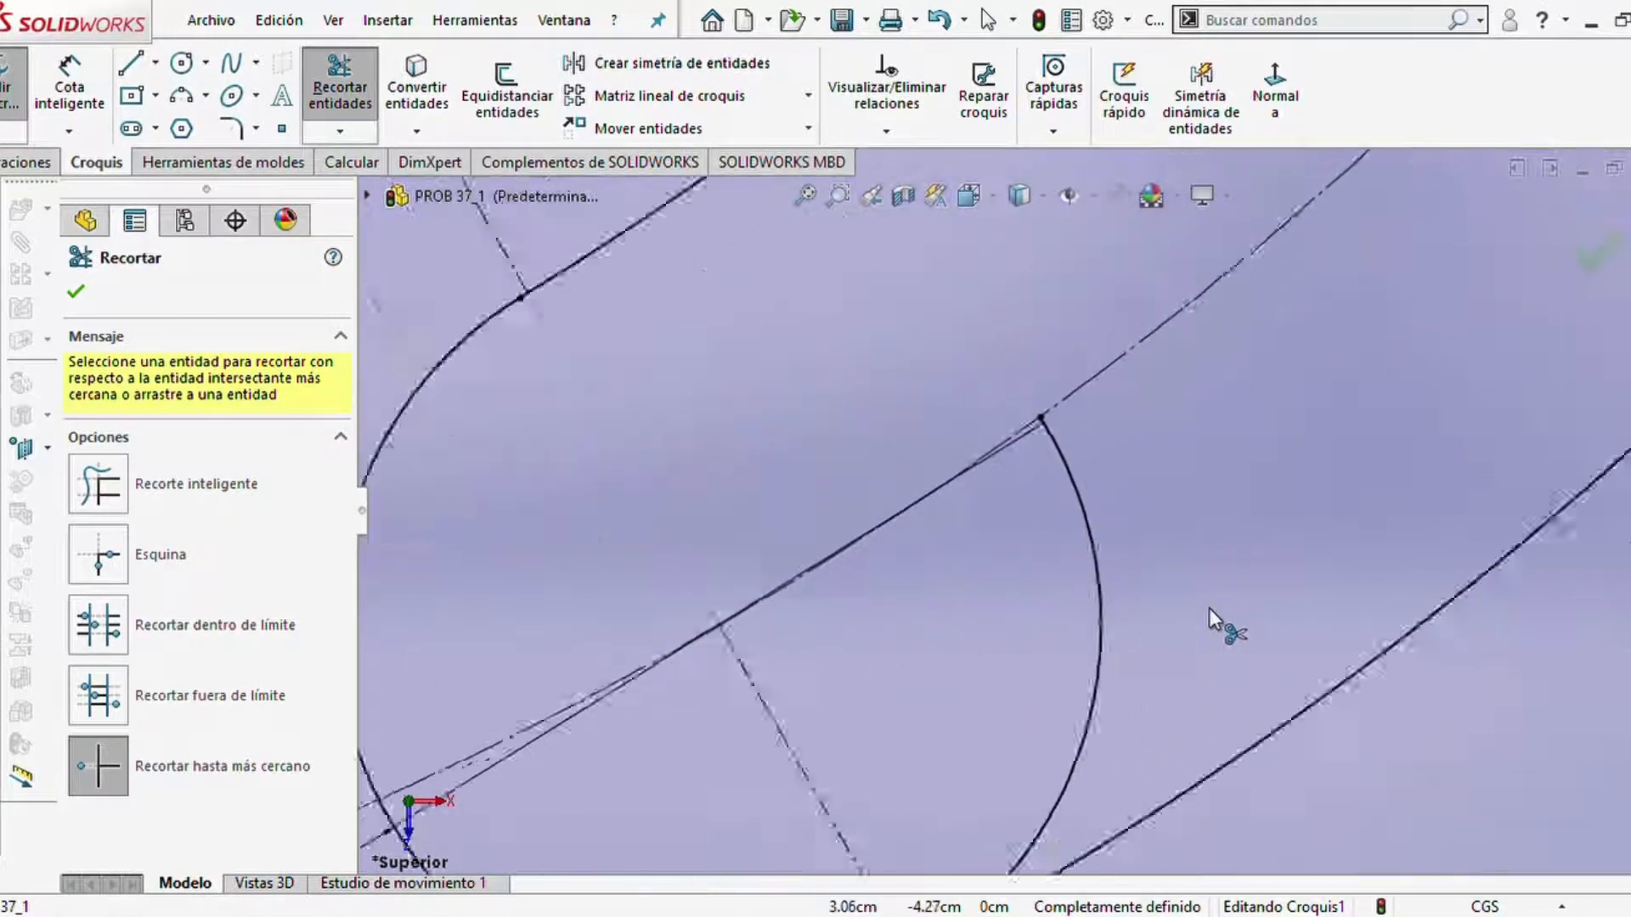
scroll(1210, 609, up, 3)
click(1054, 630)
scroll(964, 756, down, 6)
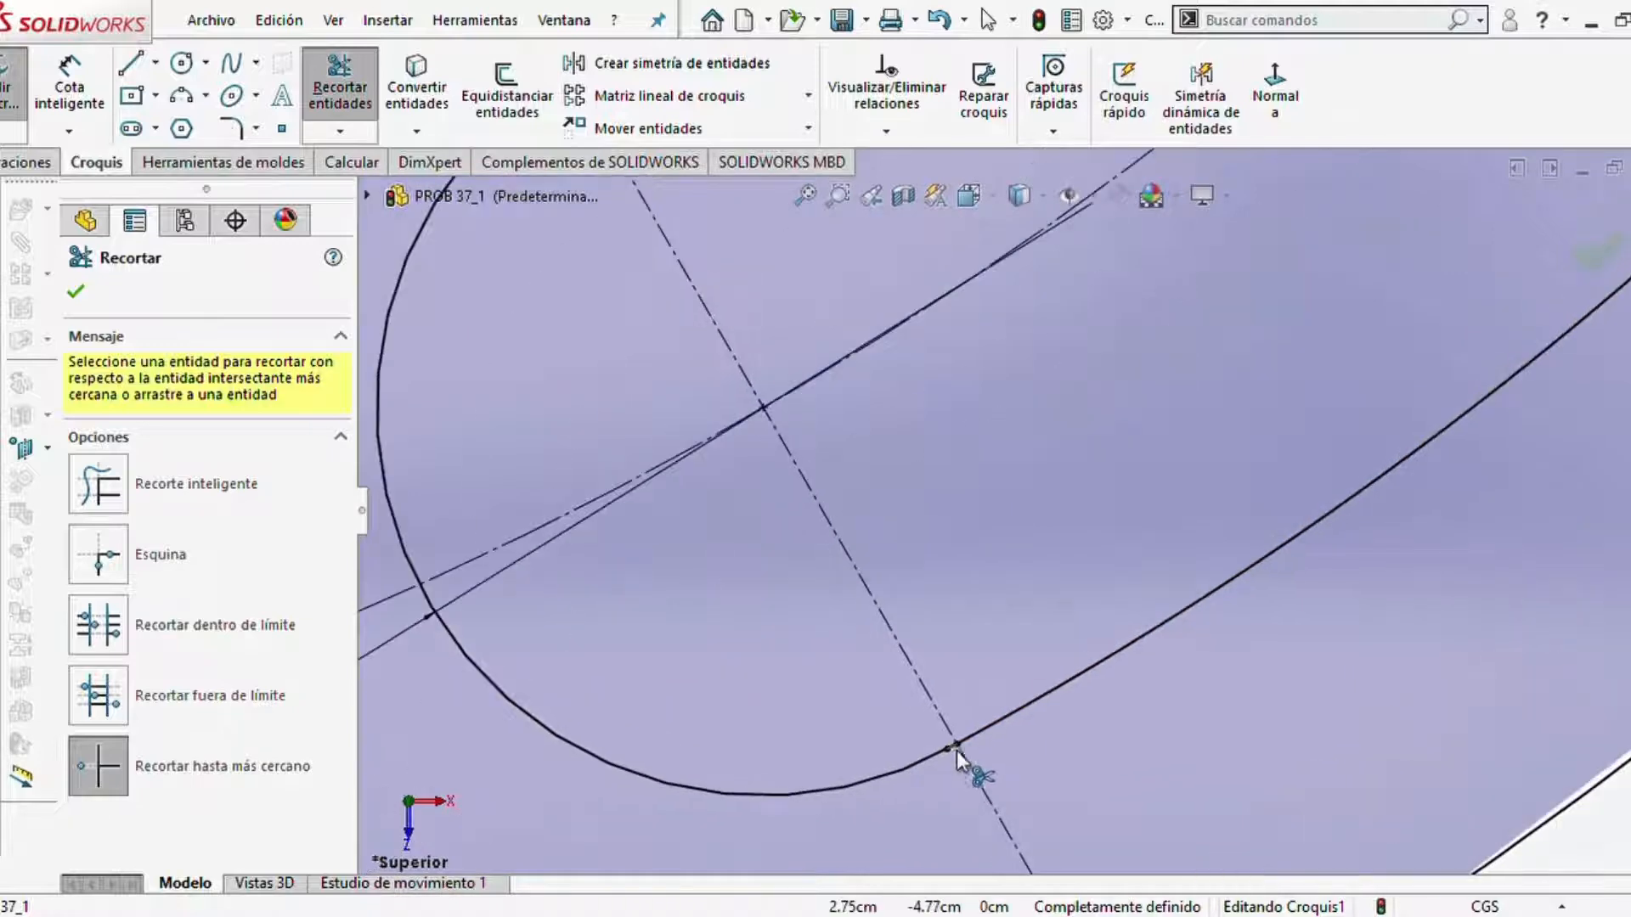
scroll(1051, 556, down, 5)
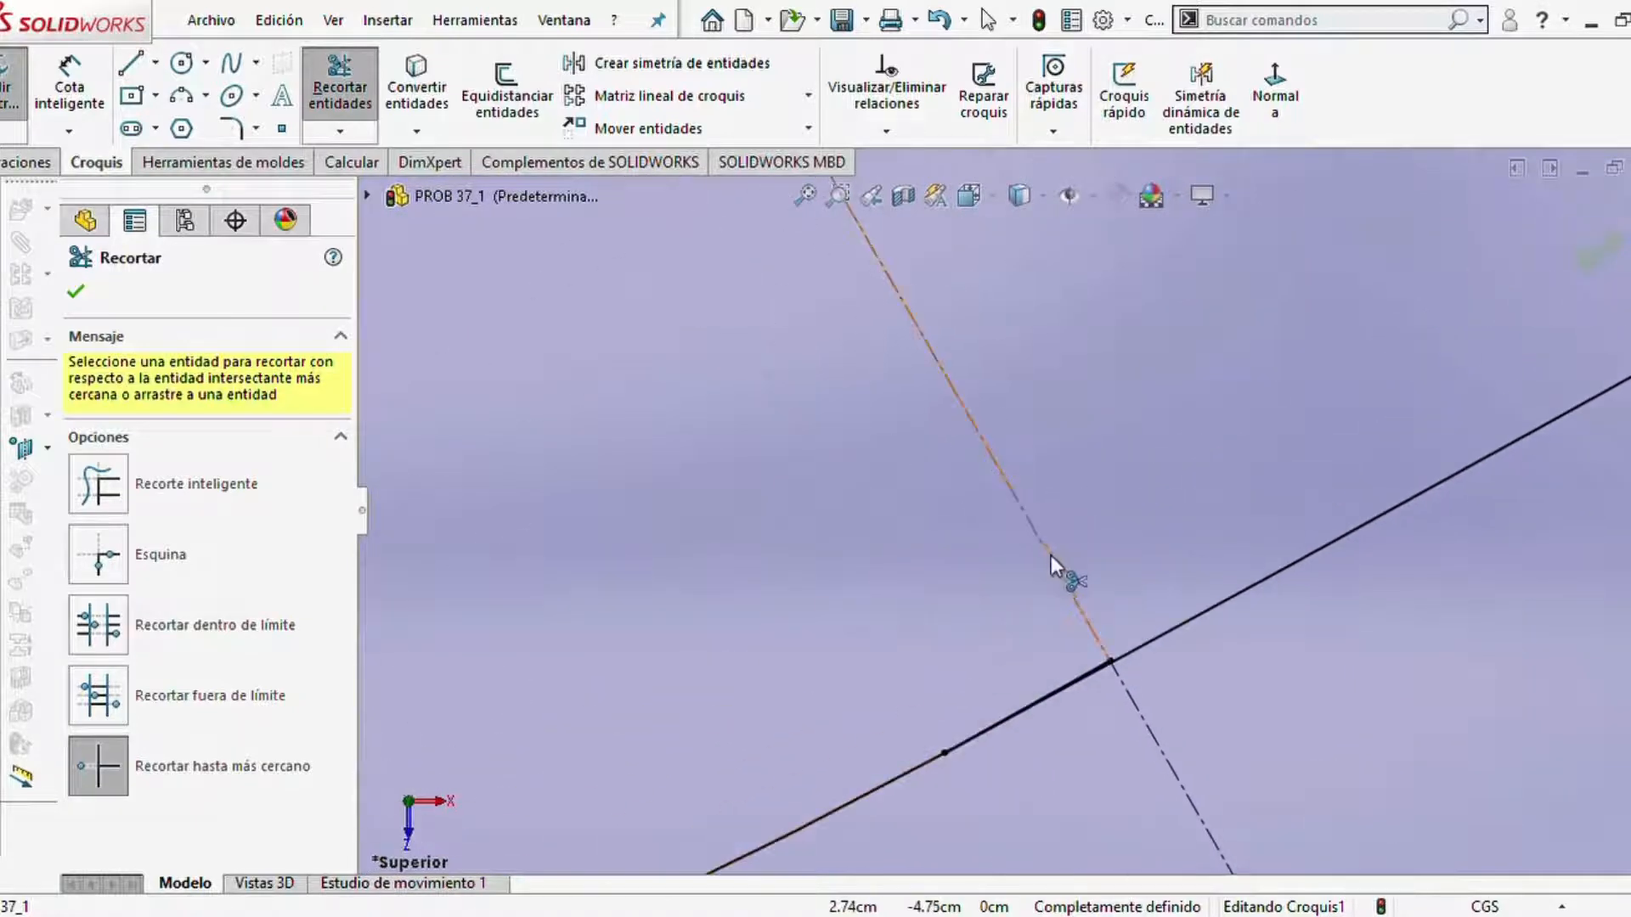
click(970, 584)
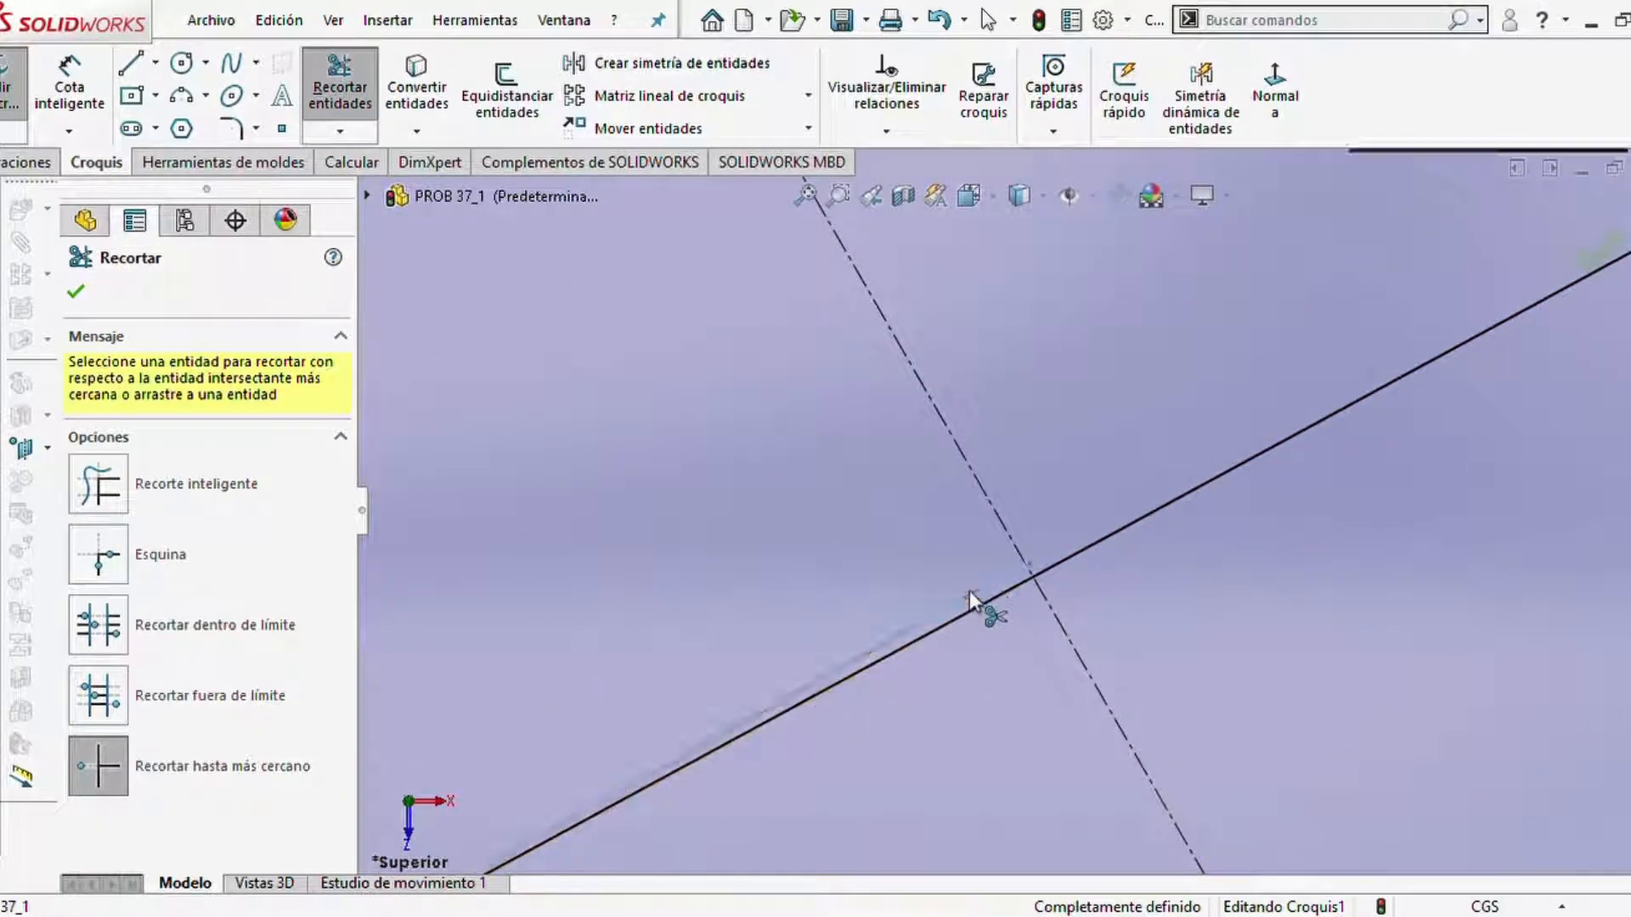
scroll(1133, 600, up, 4)
scroll(1134, 600, up, 8)
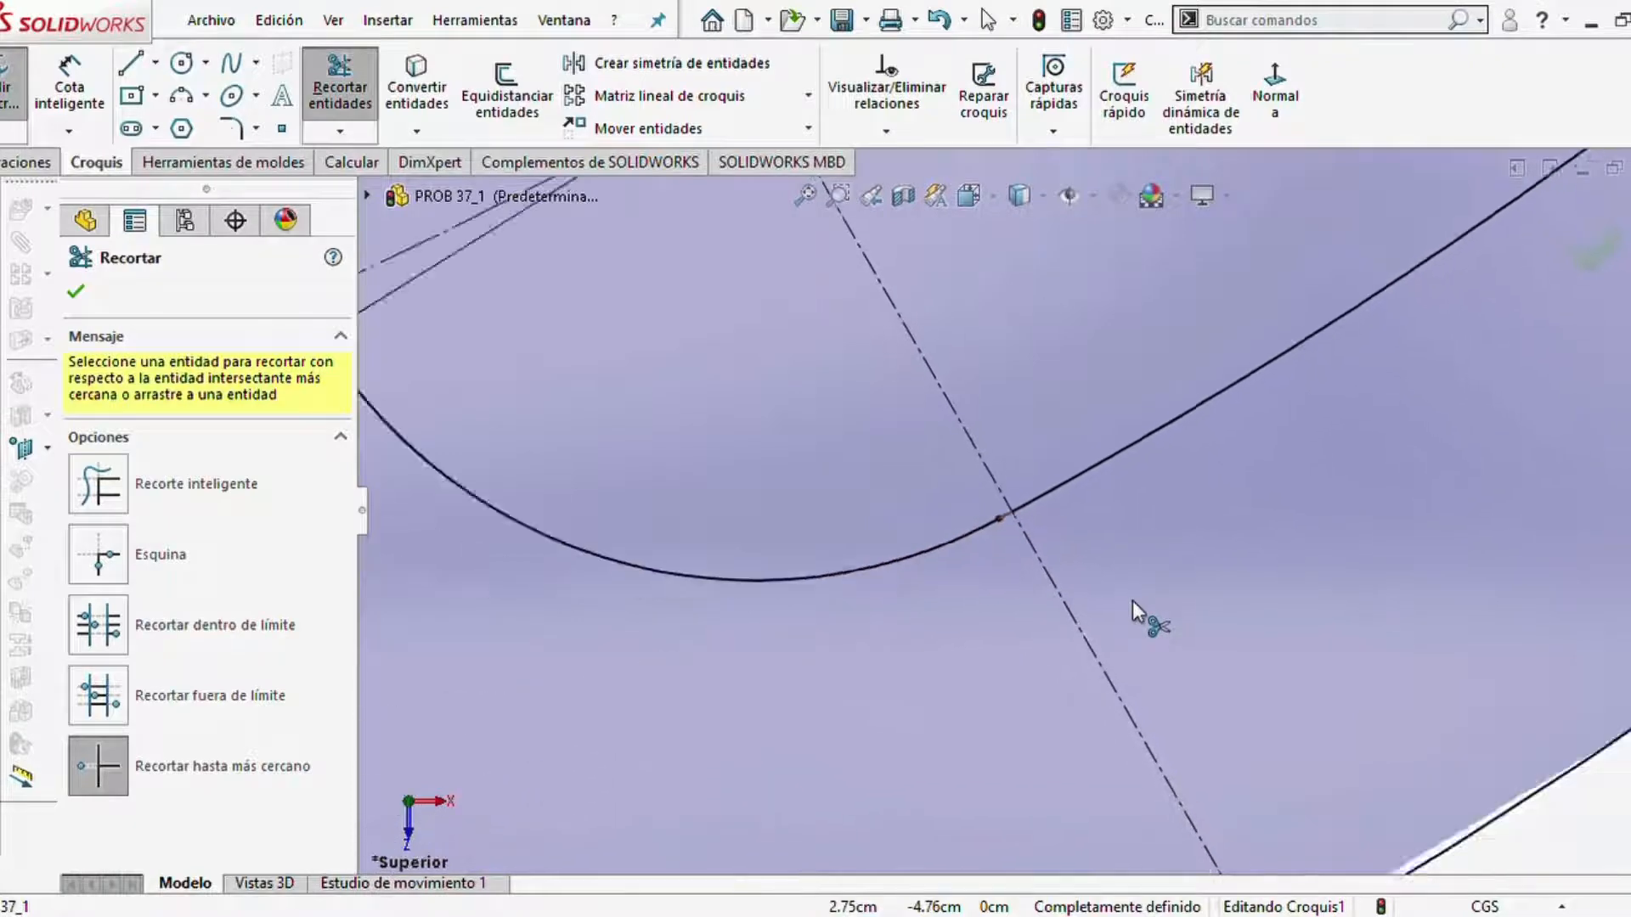
- Trim the part of the upper small circle inside the slot and the overlapping sliver at its junction with the outer arc
scroll(1052, 267, down, 3)
scroll(1052, 267, up, 2)
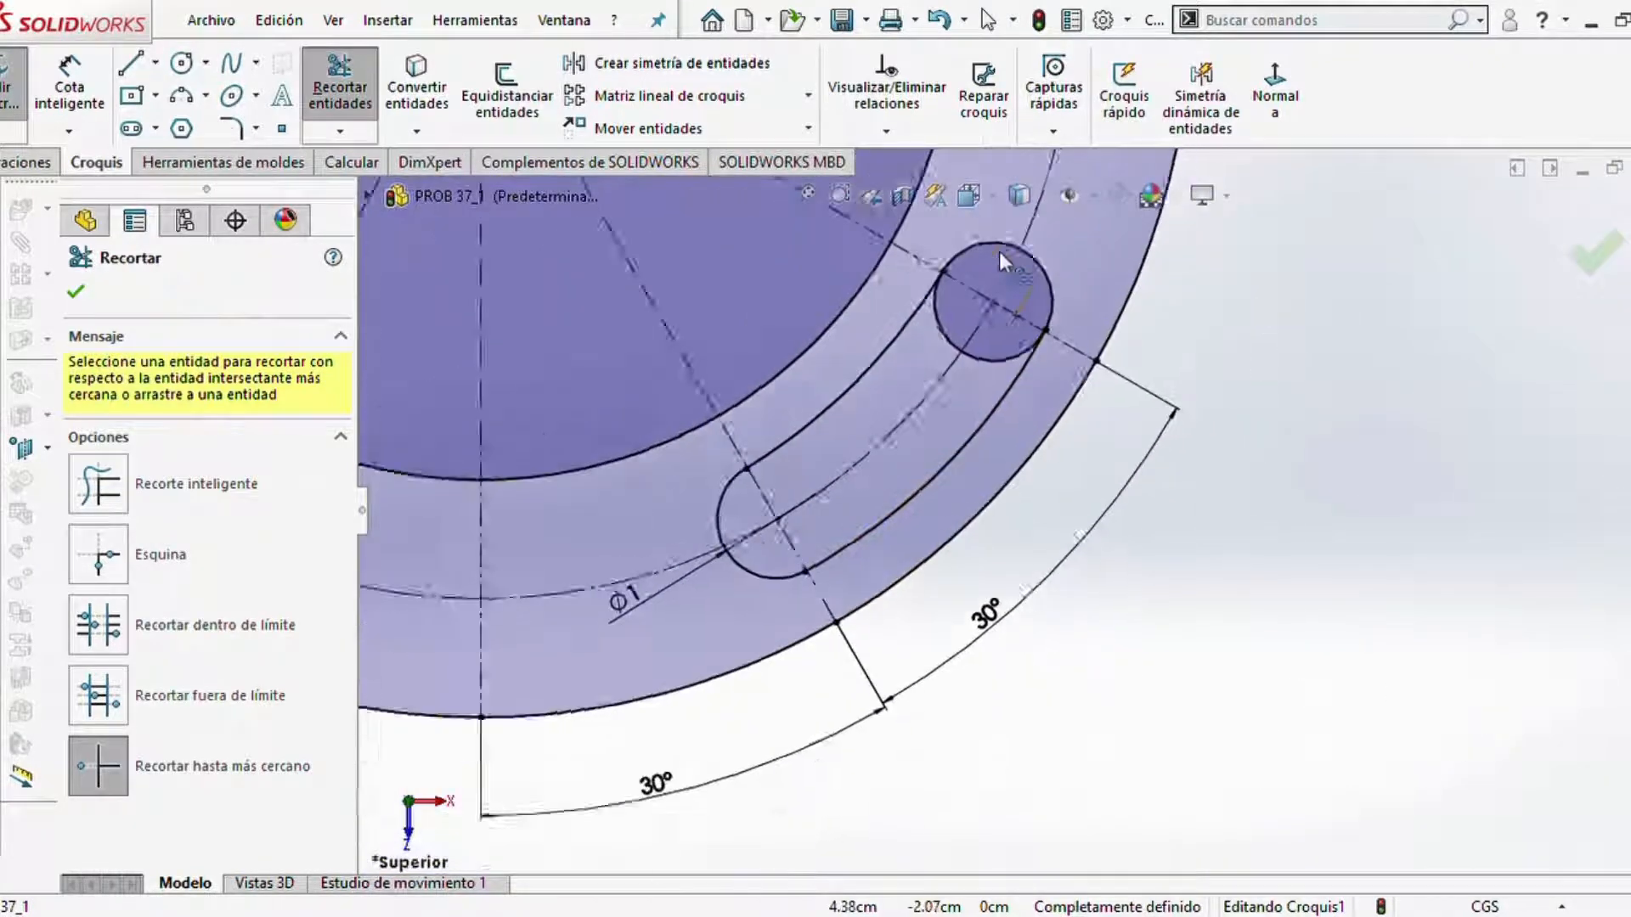
scroll(1040, 462, down, 4)
click(987, 530)
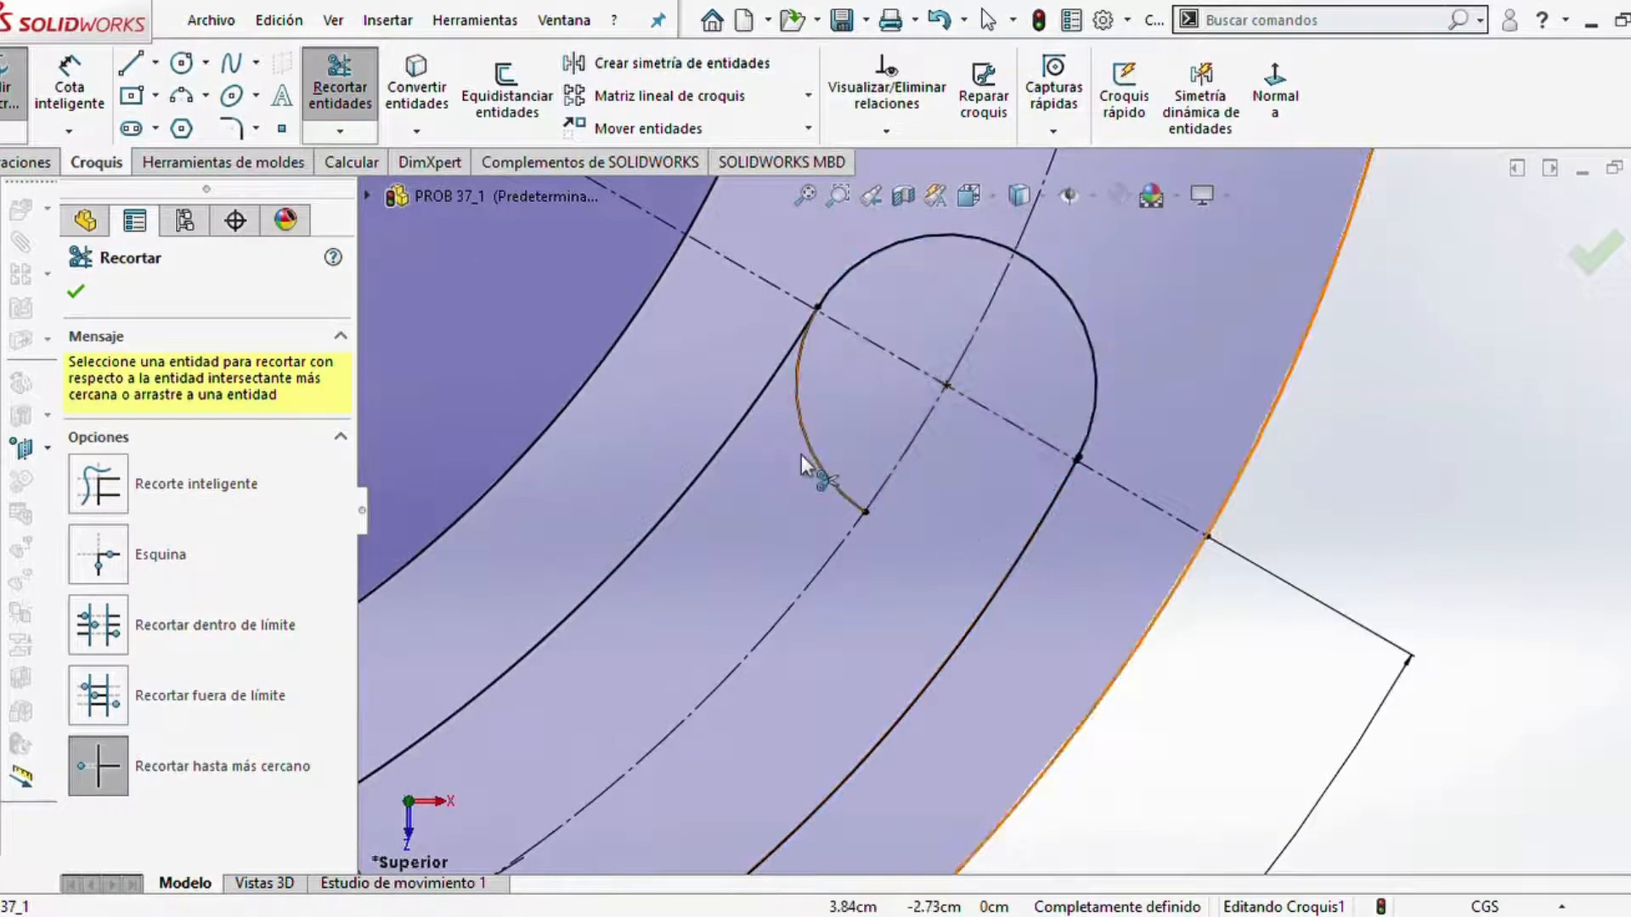
click(806, 455)
scroll(1019, 476, up, 2)
scroll(1052, 457, down, 6)
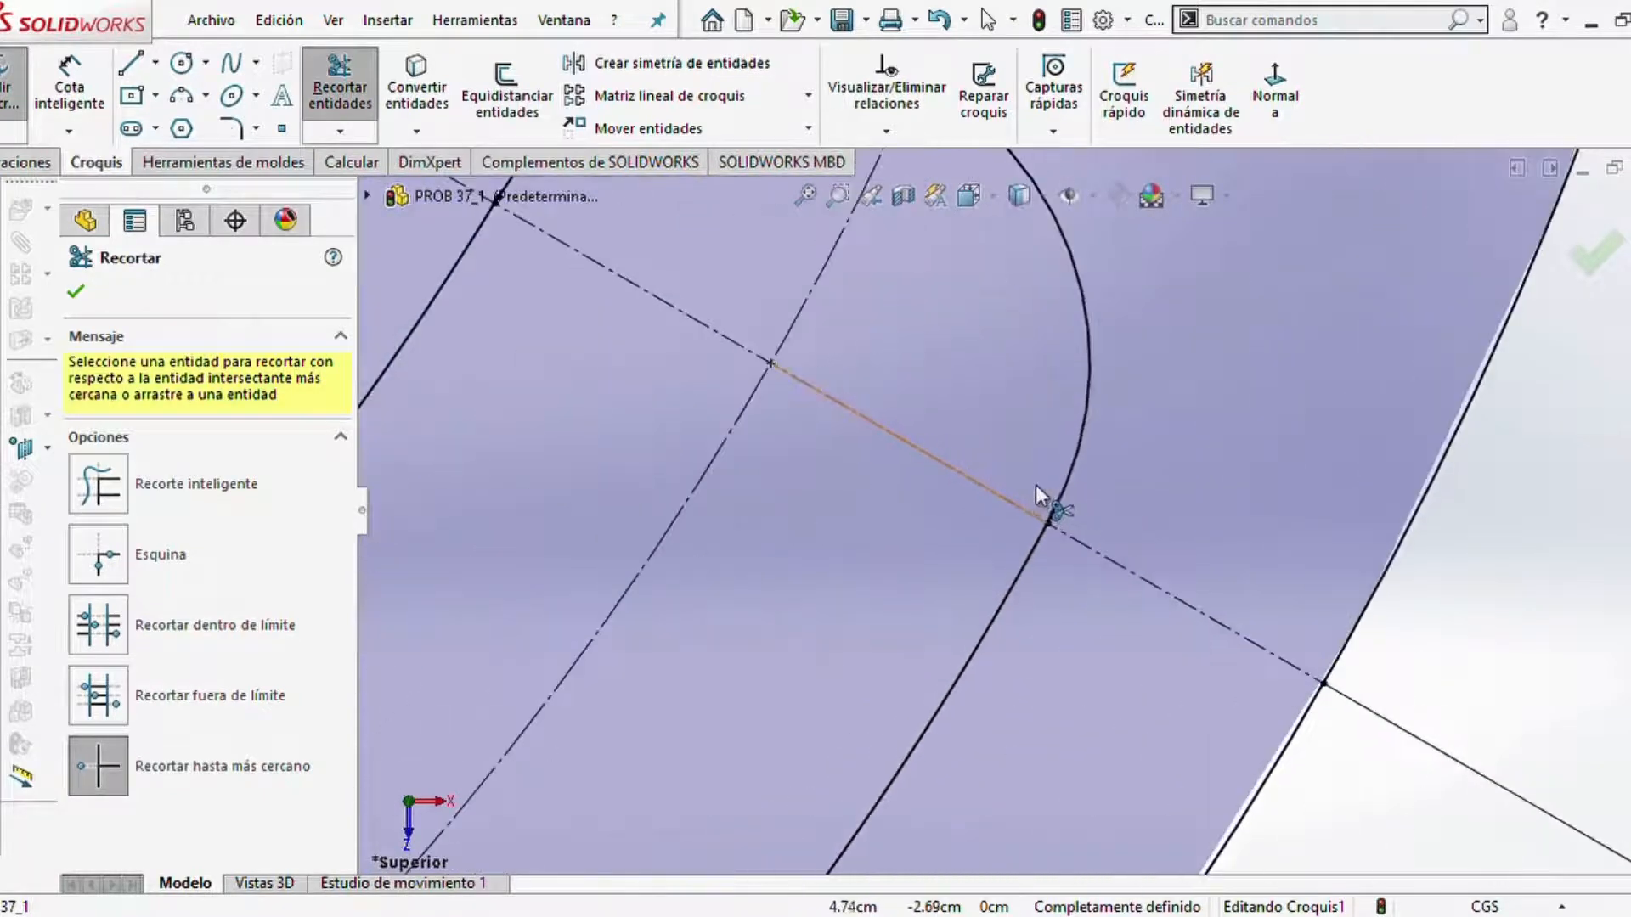
scroll(588, 307, up, 3)
scroll(660, 329, down, 9)
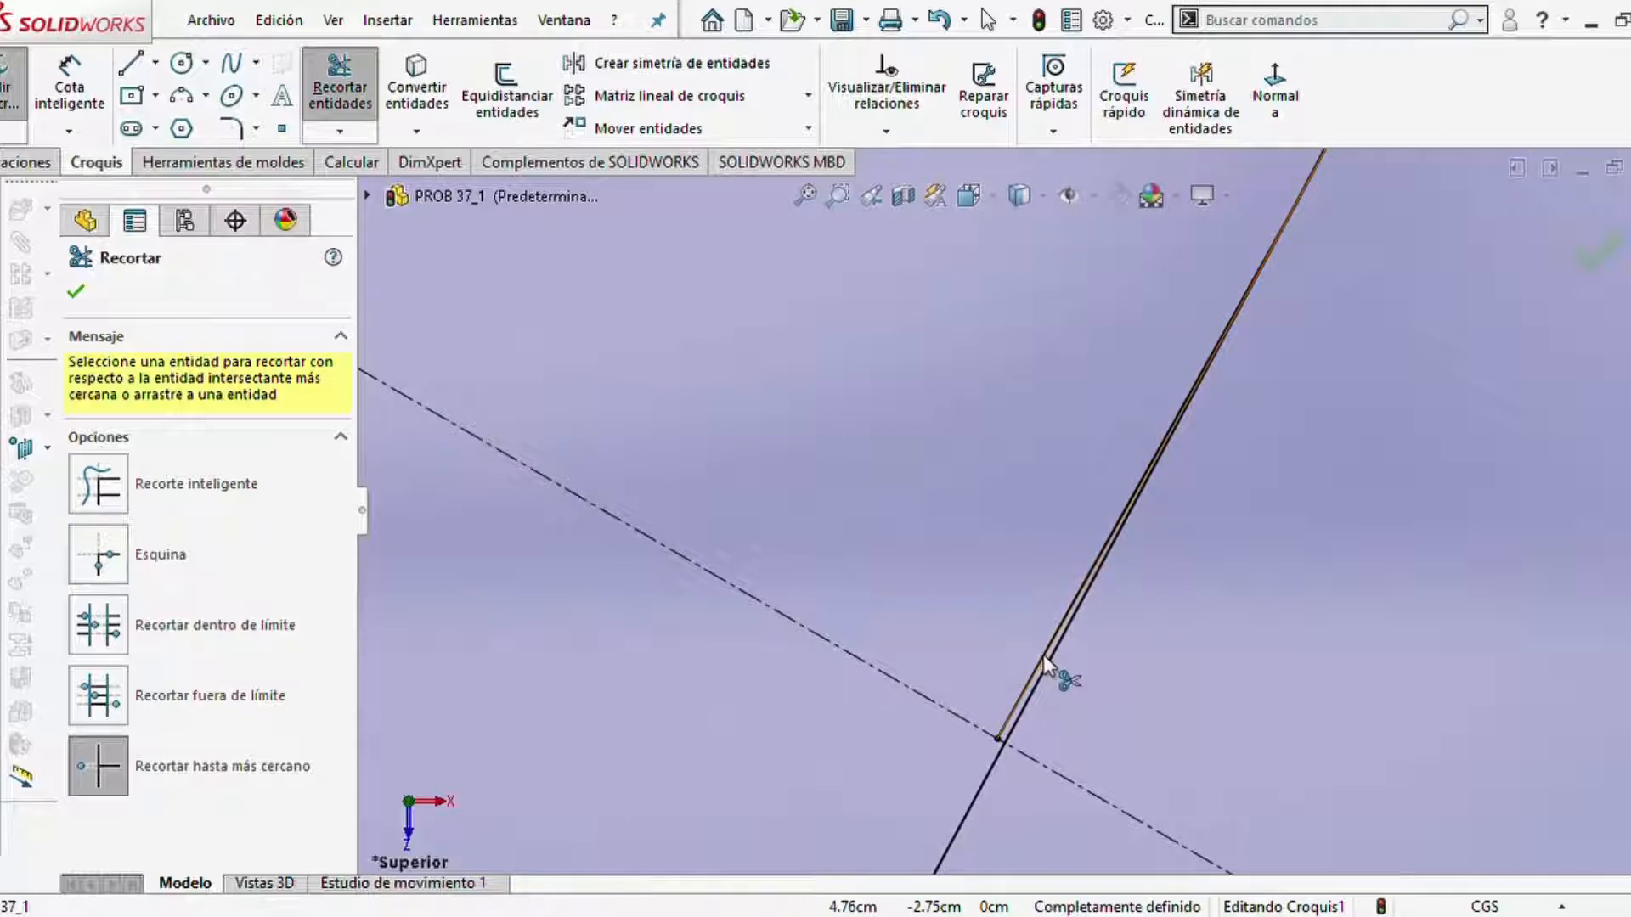
scroll(1045, 662, down, 2)
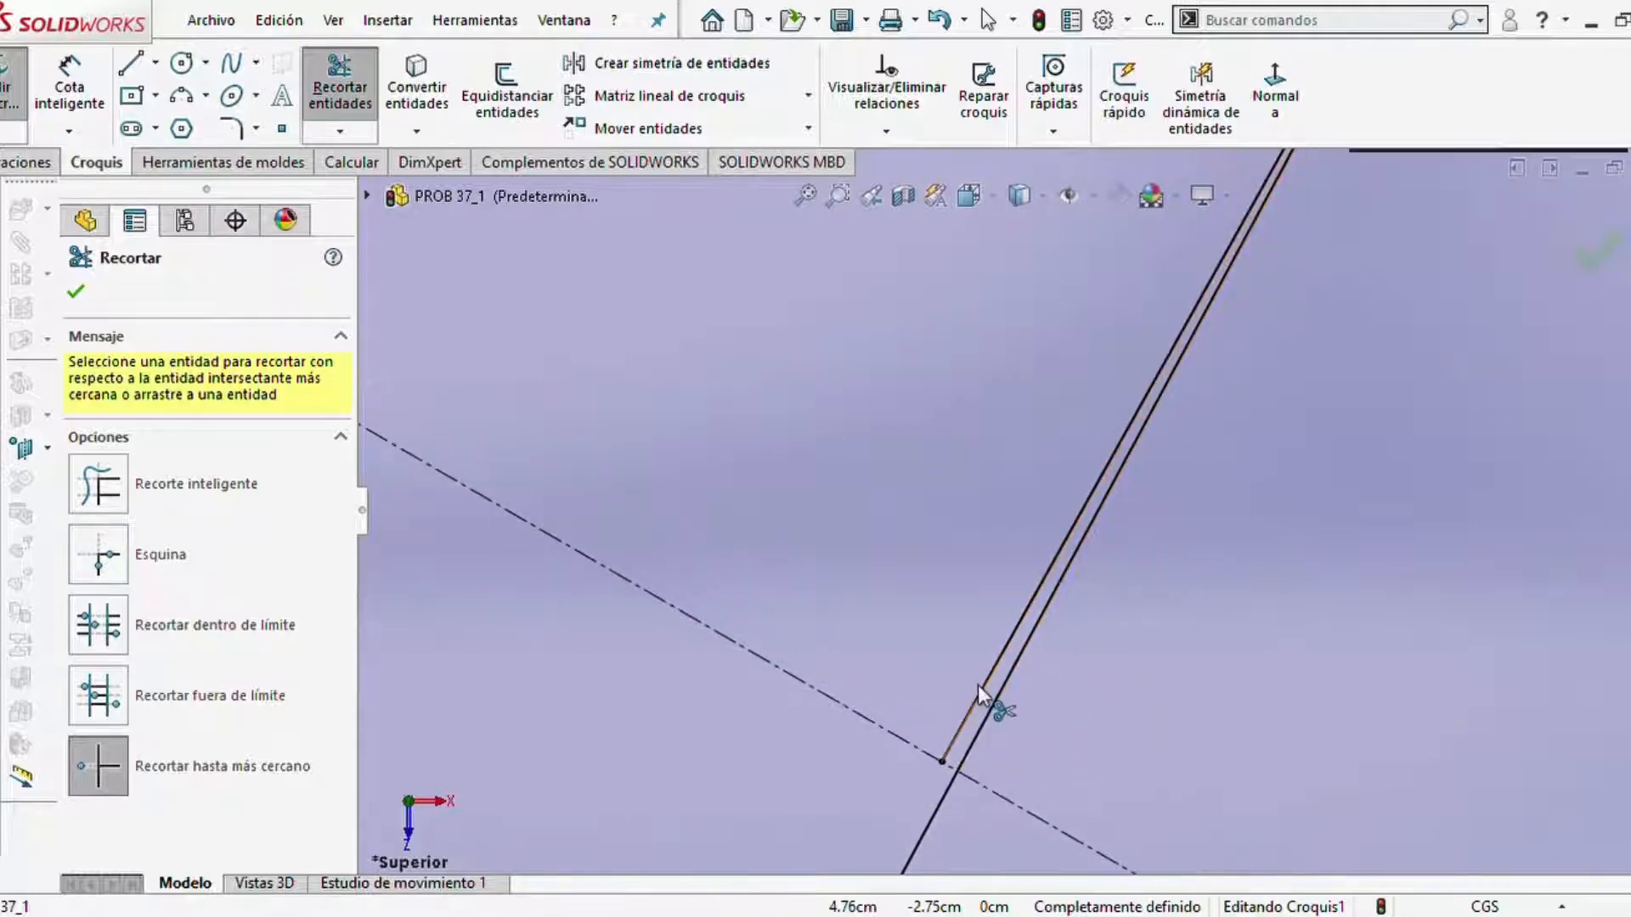
click(987, 679)
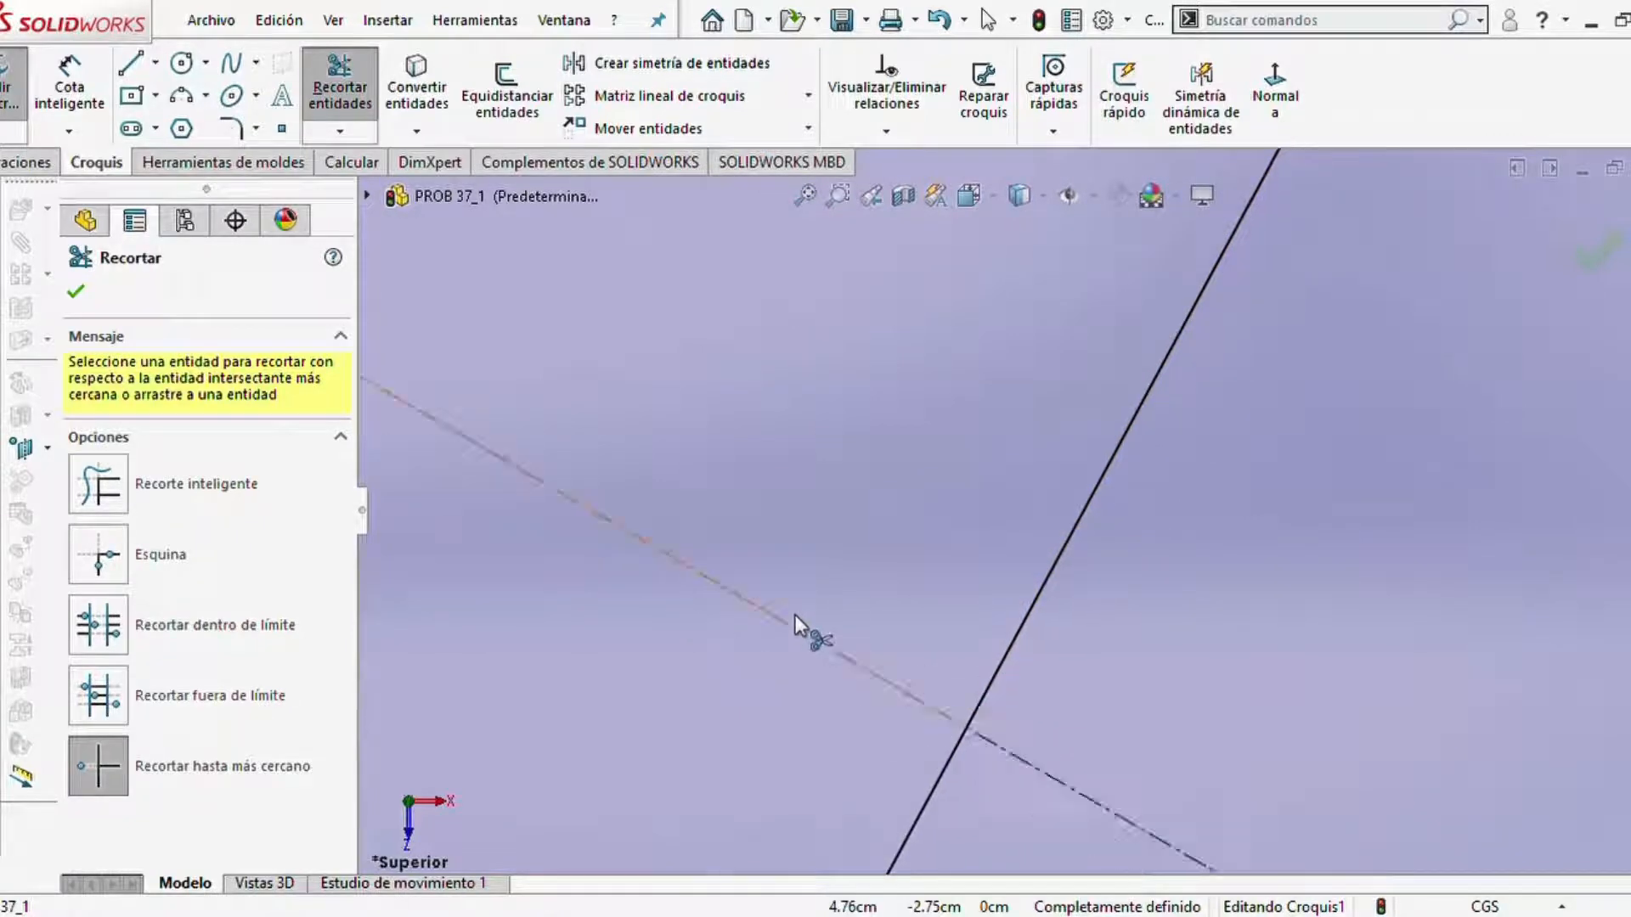
- Trim the overlapping sliver where the upper end of the slot meets the inner arc, and finish trimming
scroll(746, 548, up, 5)
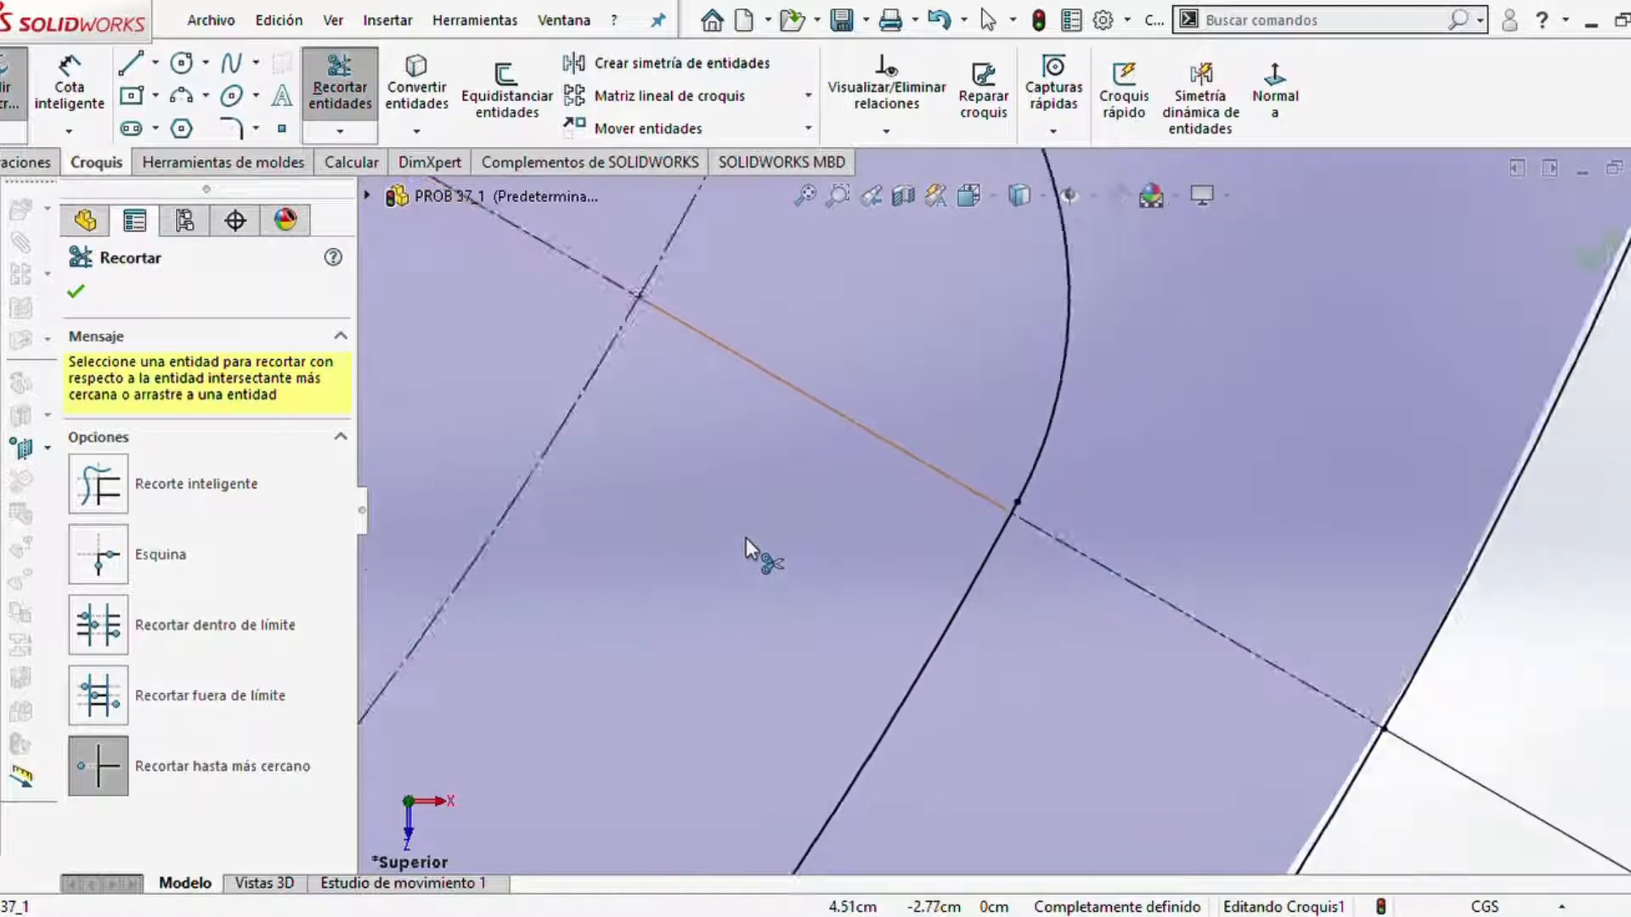
scroll(746, 537, up, 6)
scroll(880, 424, down, 6)
scroll(1057, 517, down, 3)
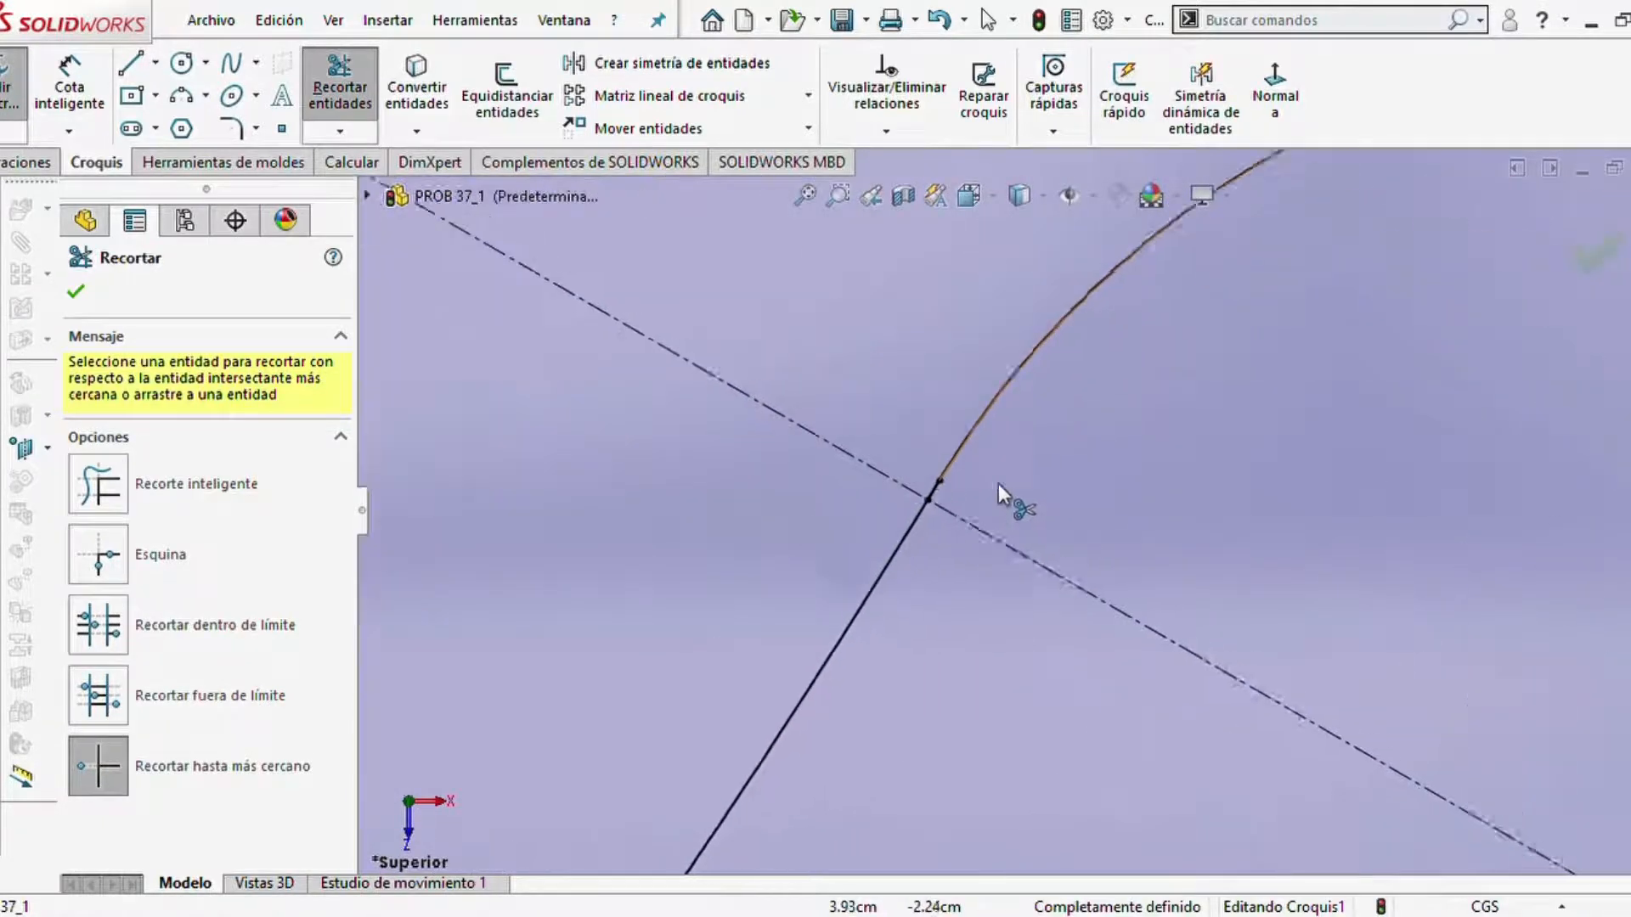
scroll(911, 499, down, 6)
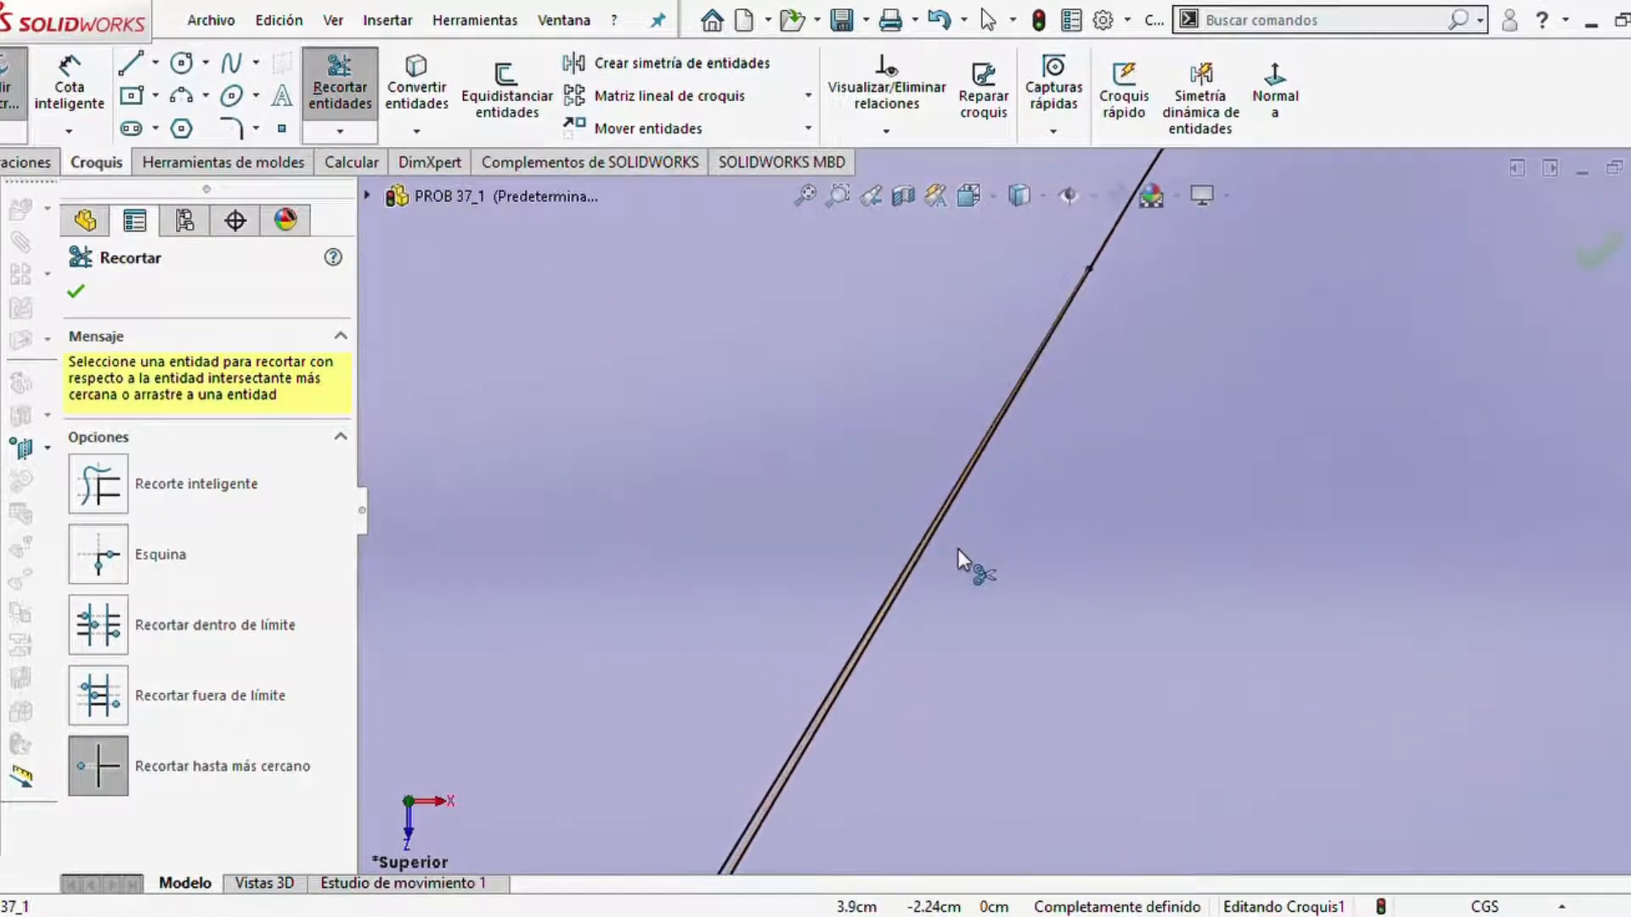
scroll(904, 701, up, 4)
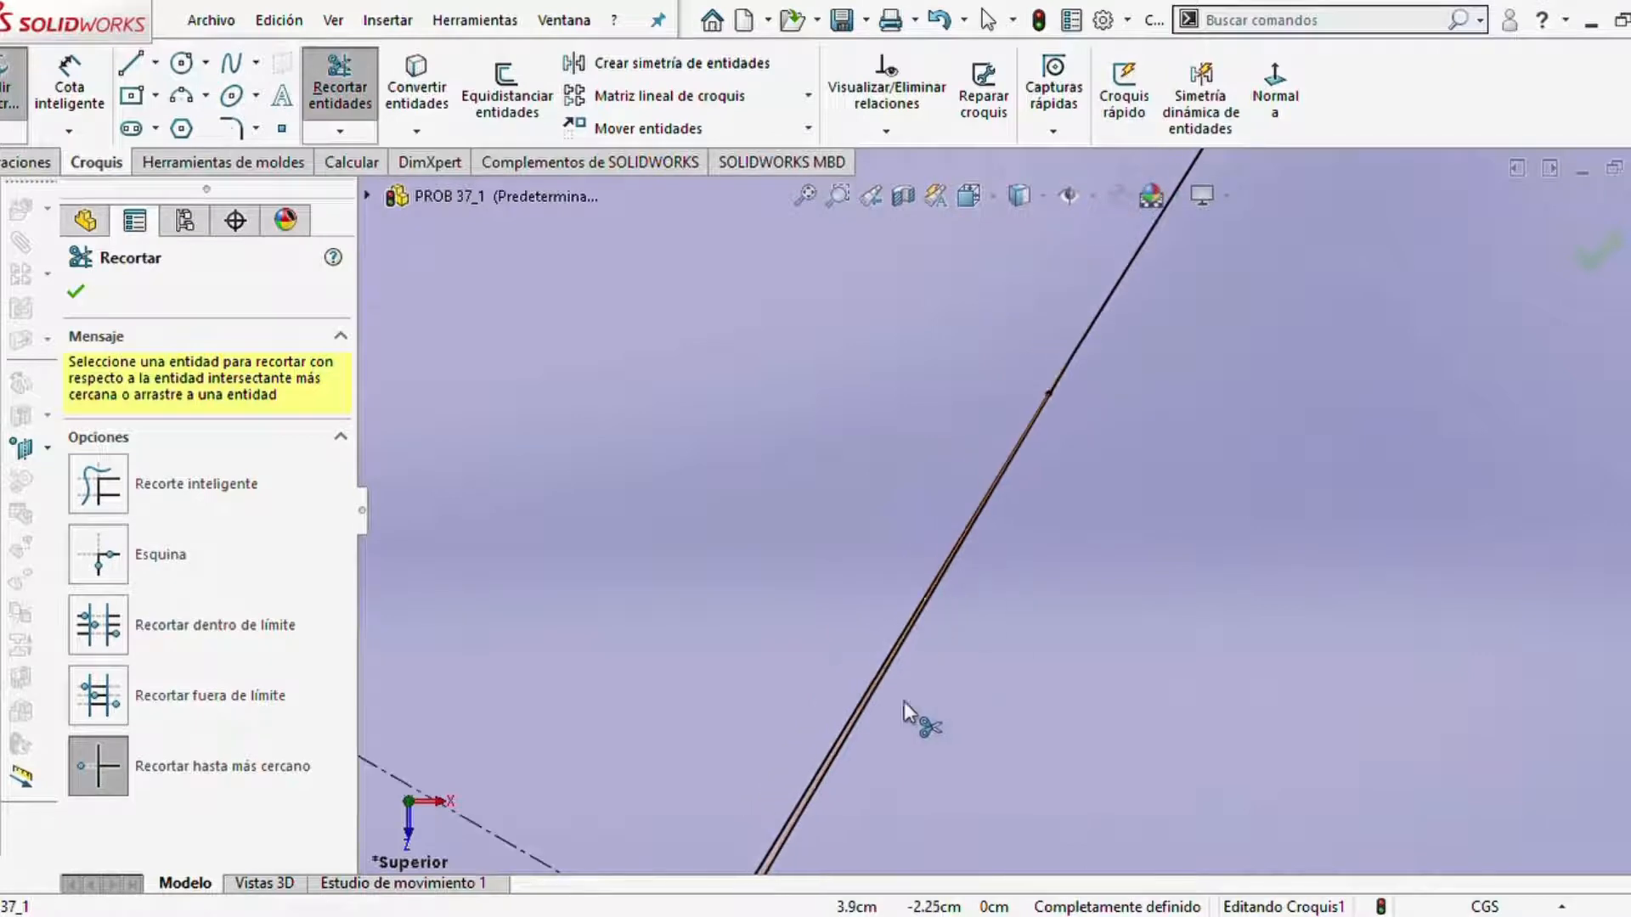
scroll(881, 753, down, 4)
click(878, 598)
scroll(1117, 641, up, 4)
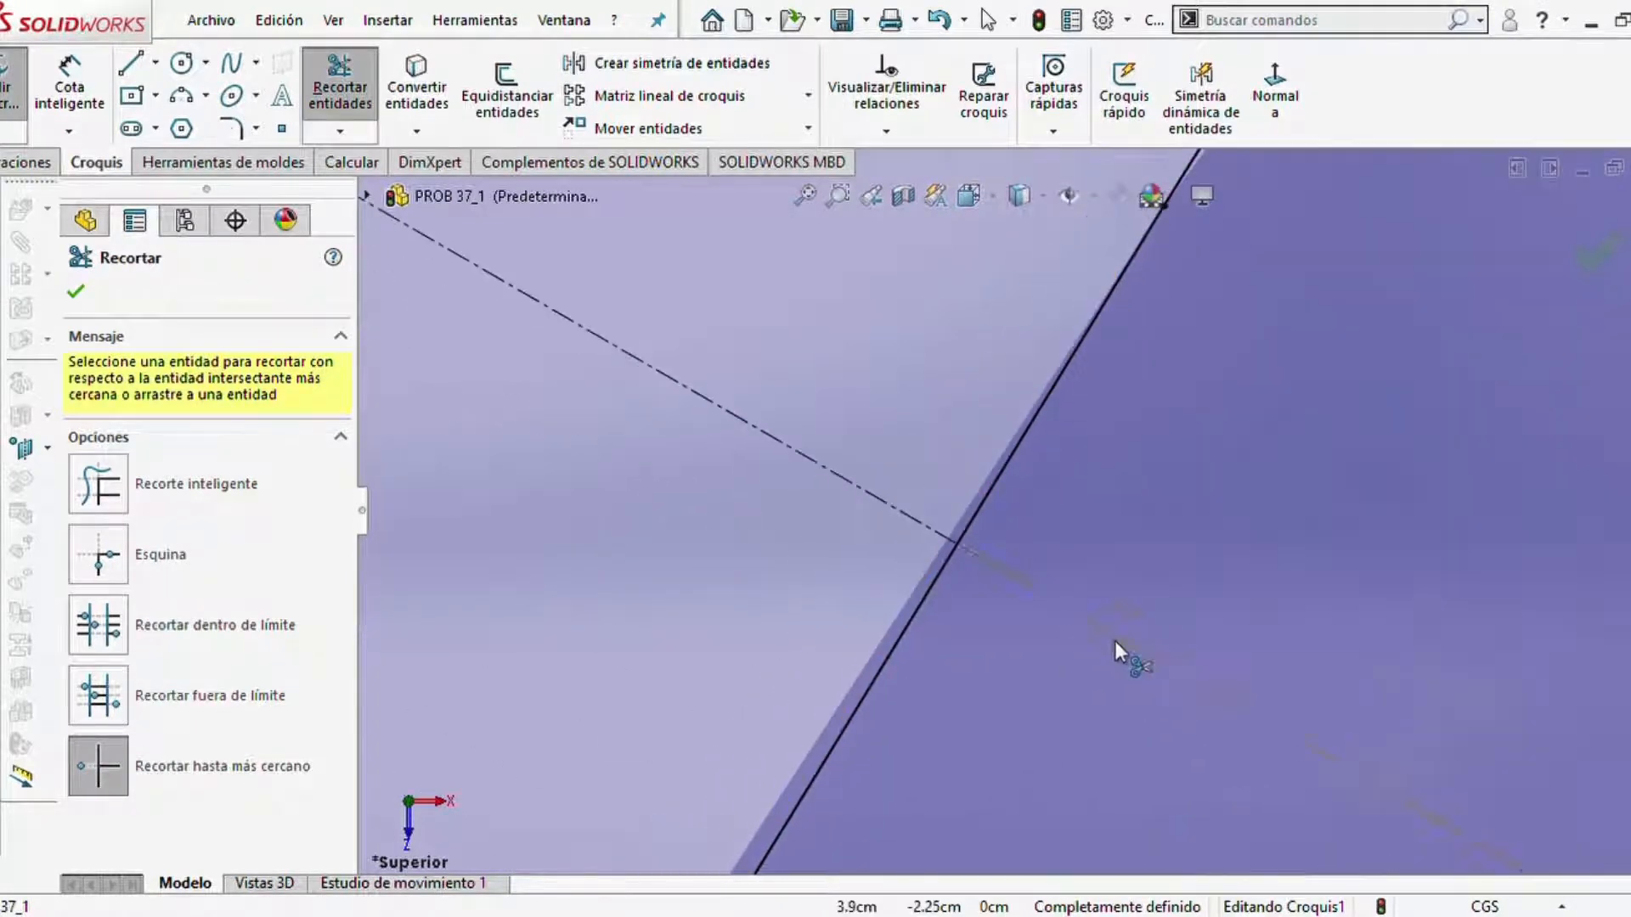
scroll(1115, 641, up, 5)
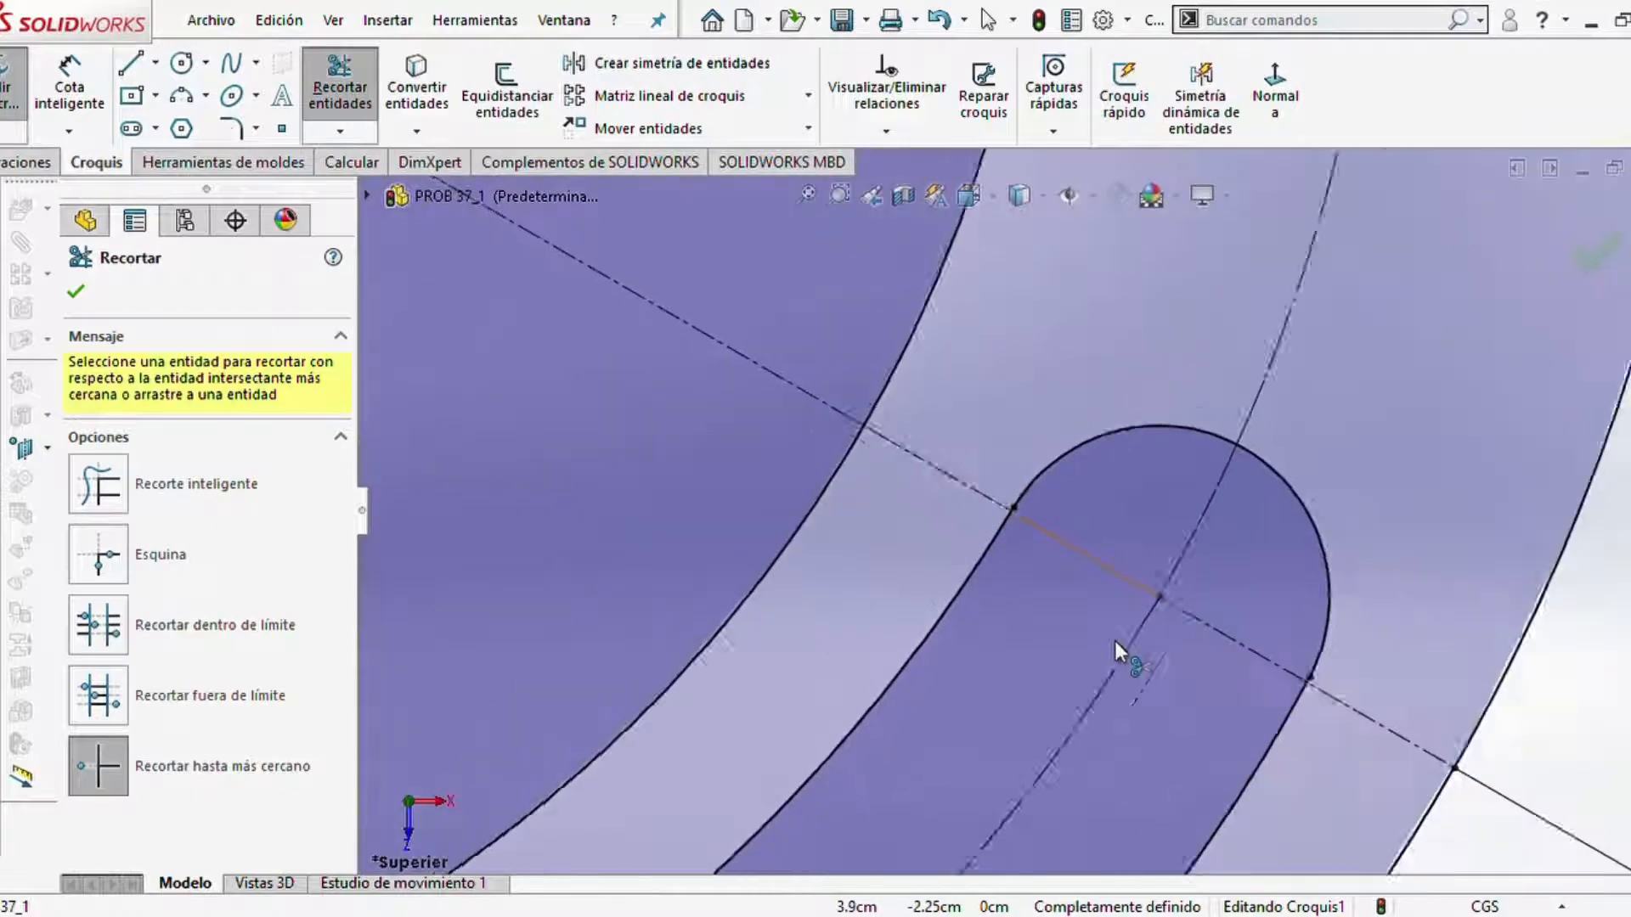
scroll(1114, 640, up, 6)
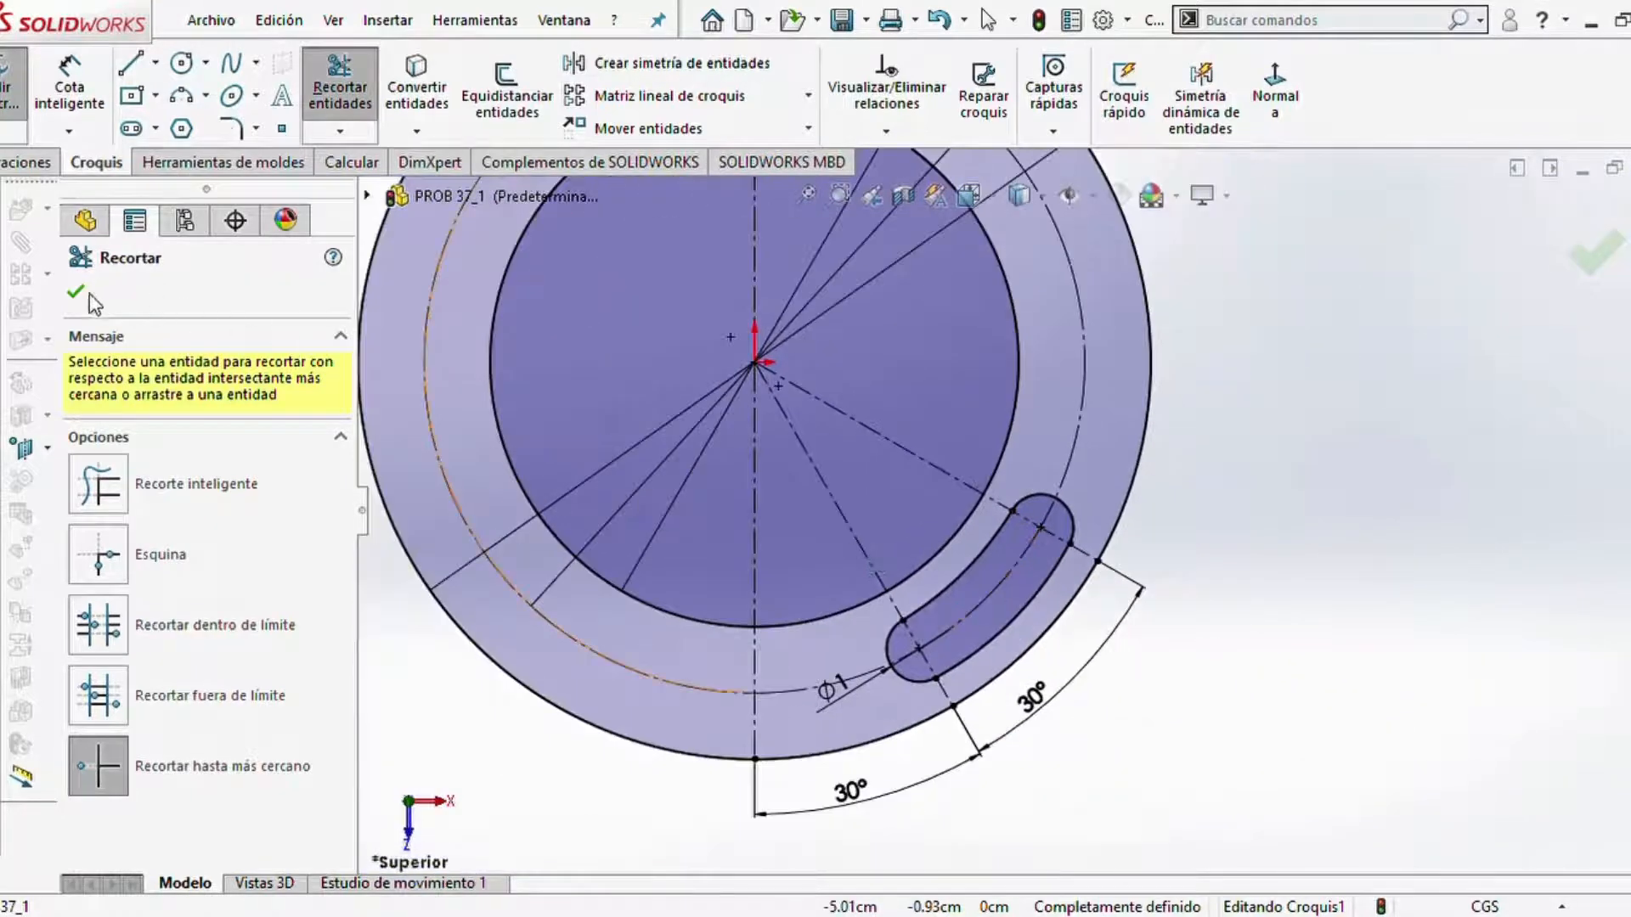
click(82, 293)
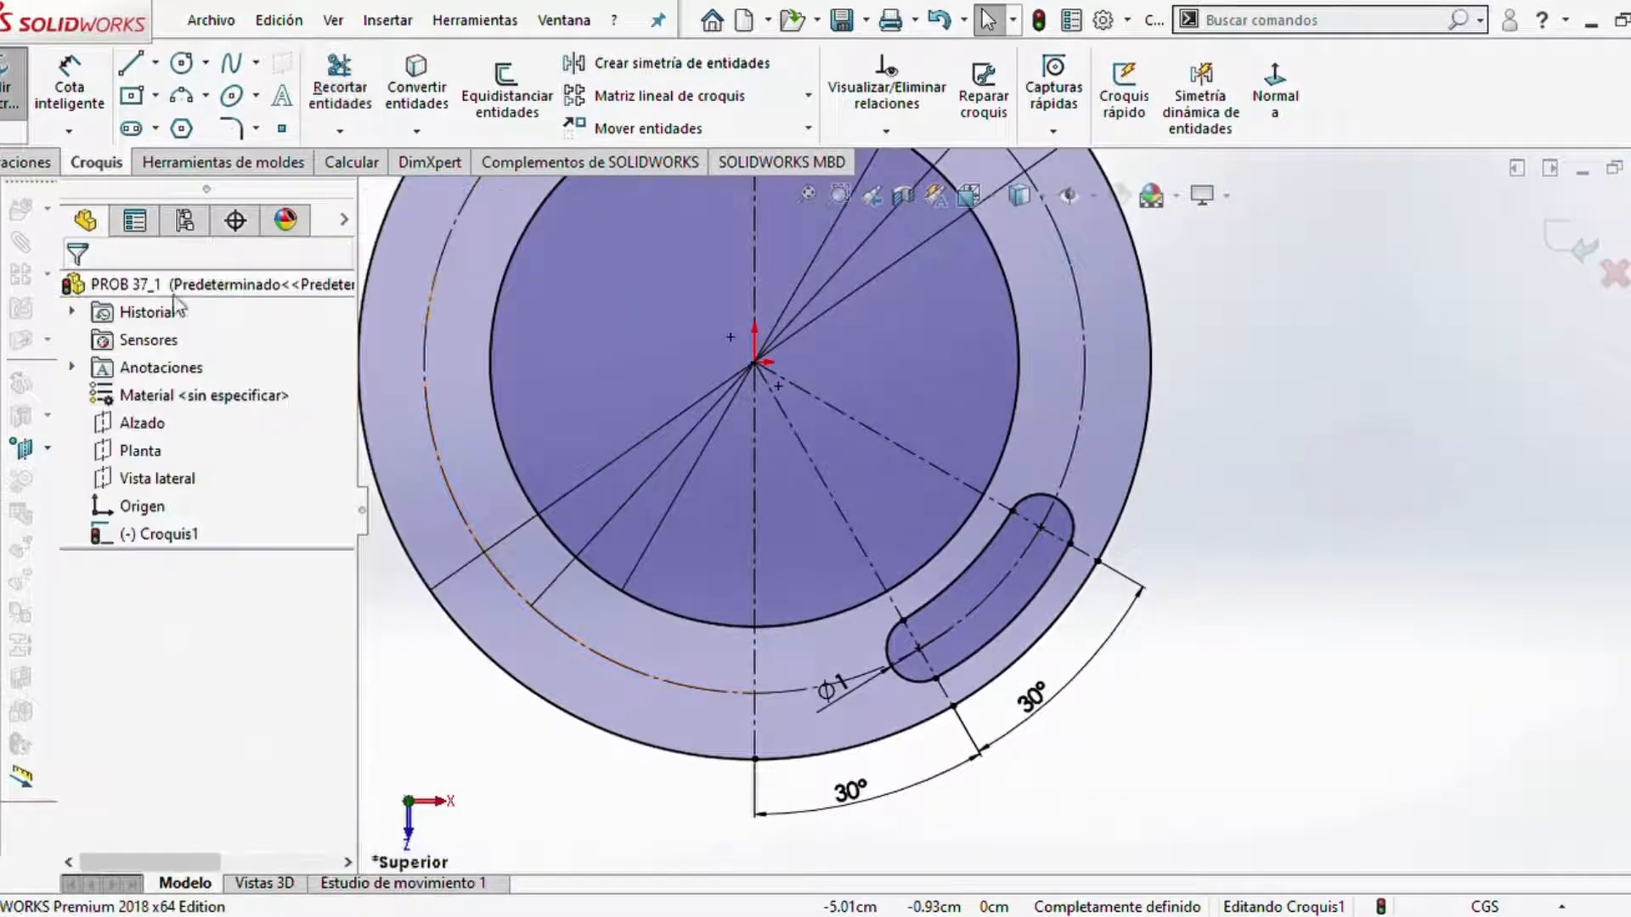
- Delete the coincident relation tying the vertical centerline's lower end to the 12 cm circle, then extend that end well below the circle
click(755, 761)
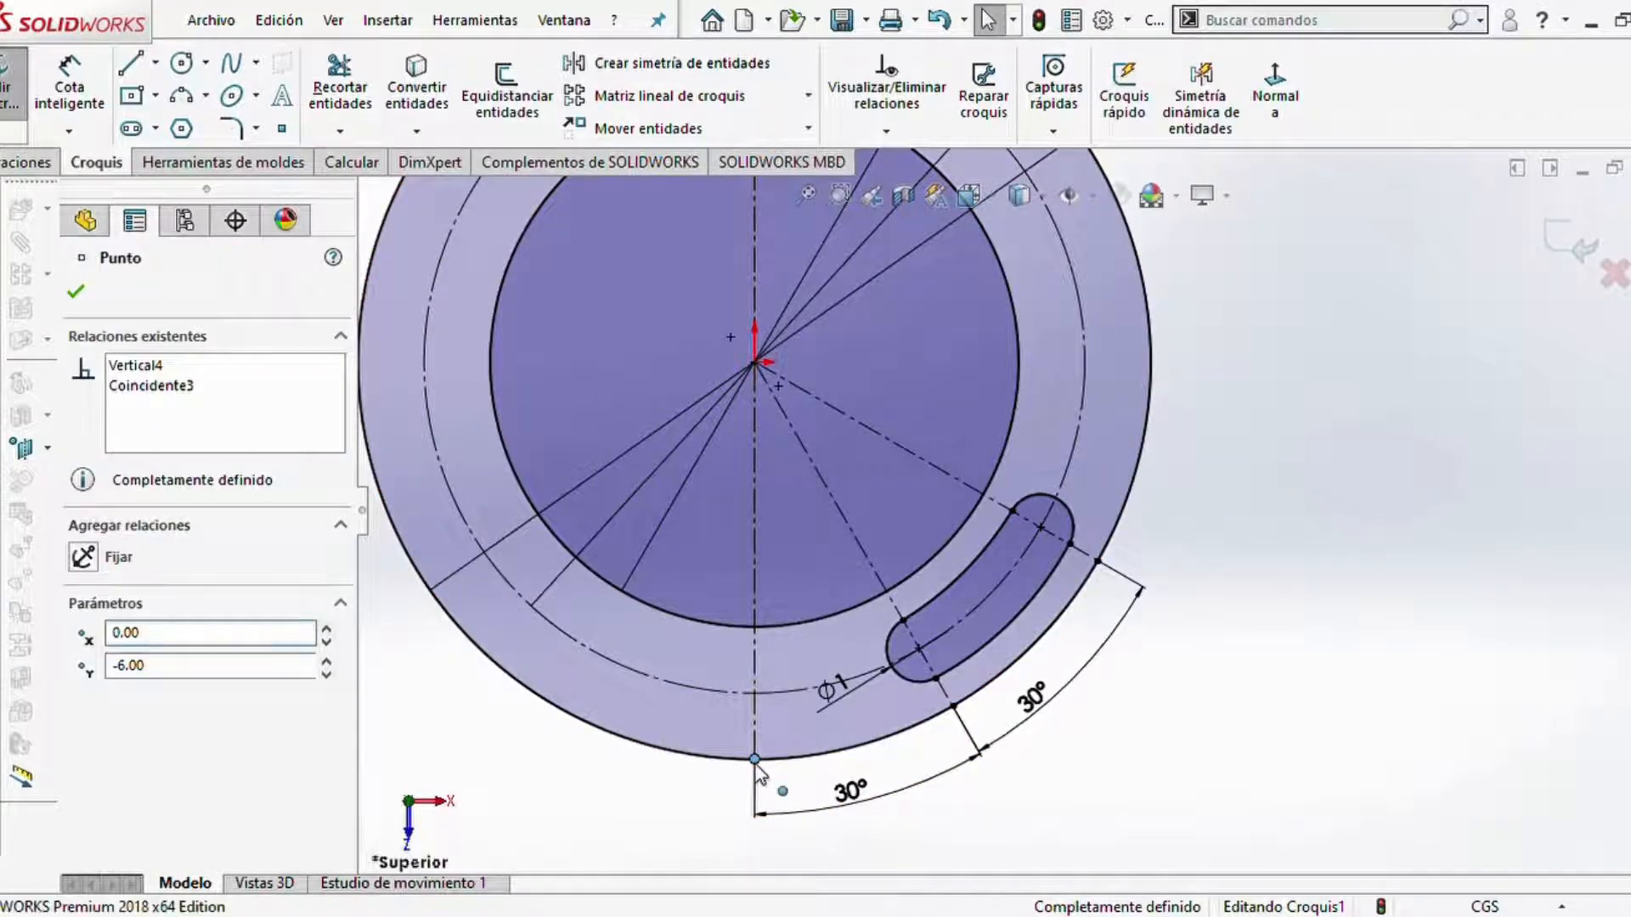
key(Escape)
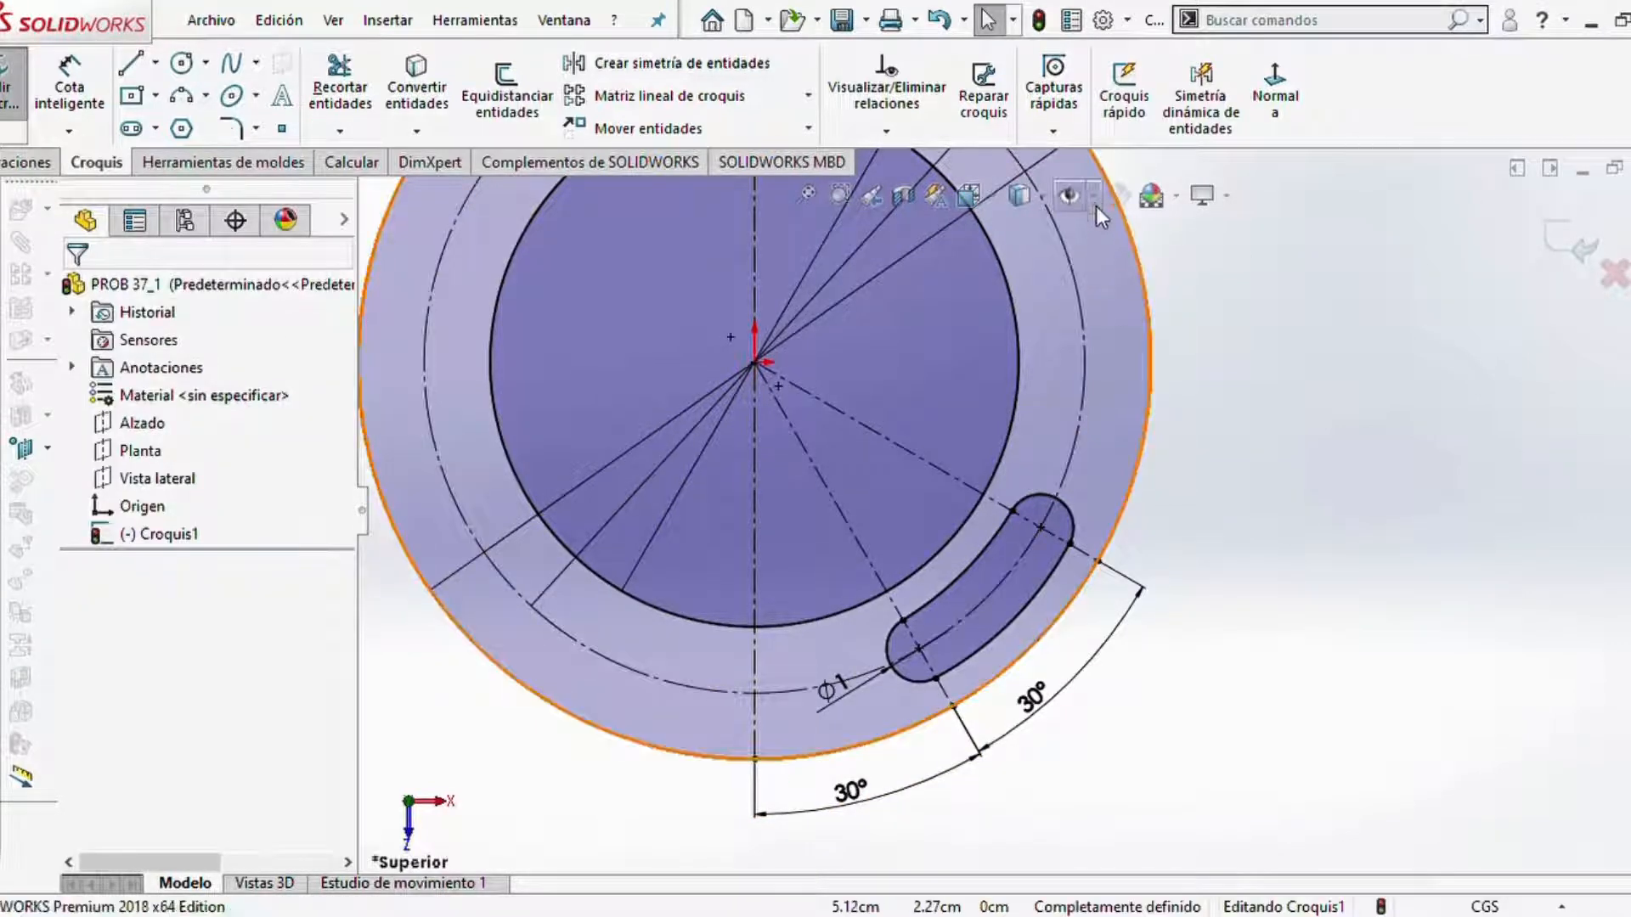
click(753, 778)
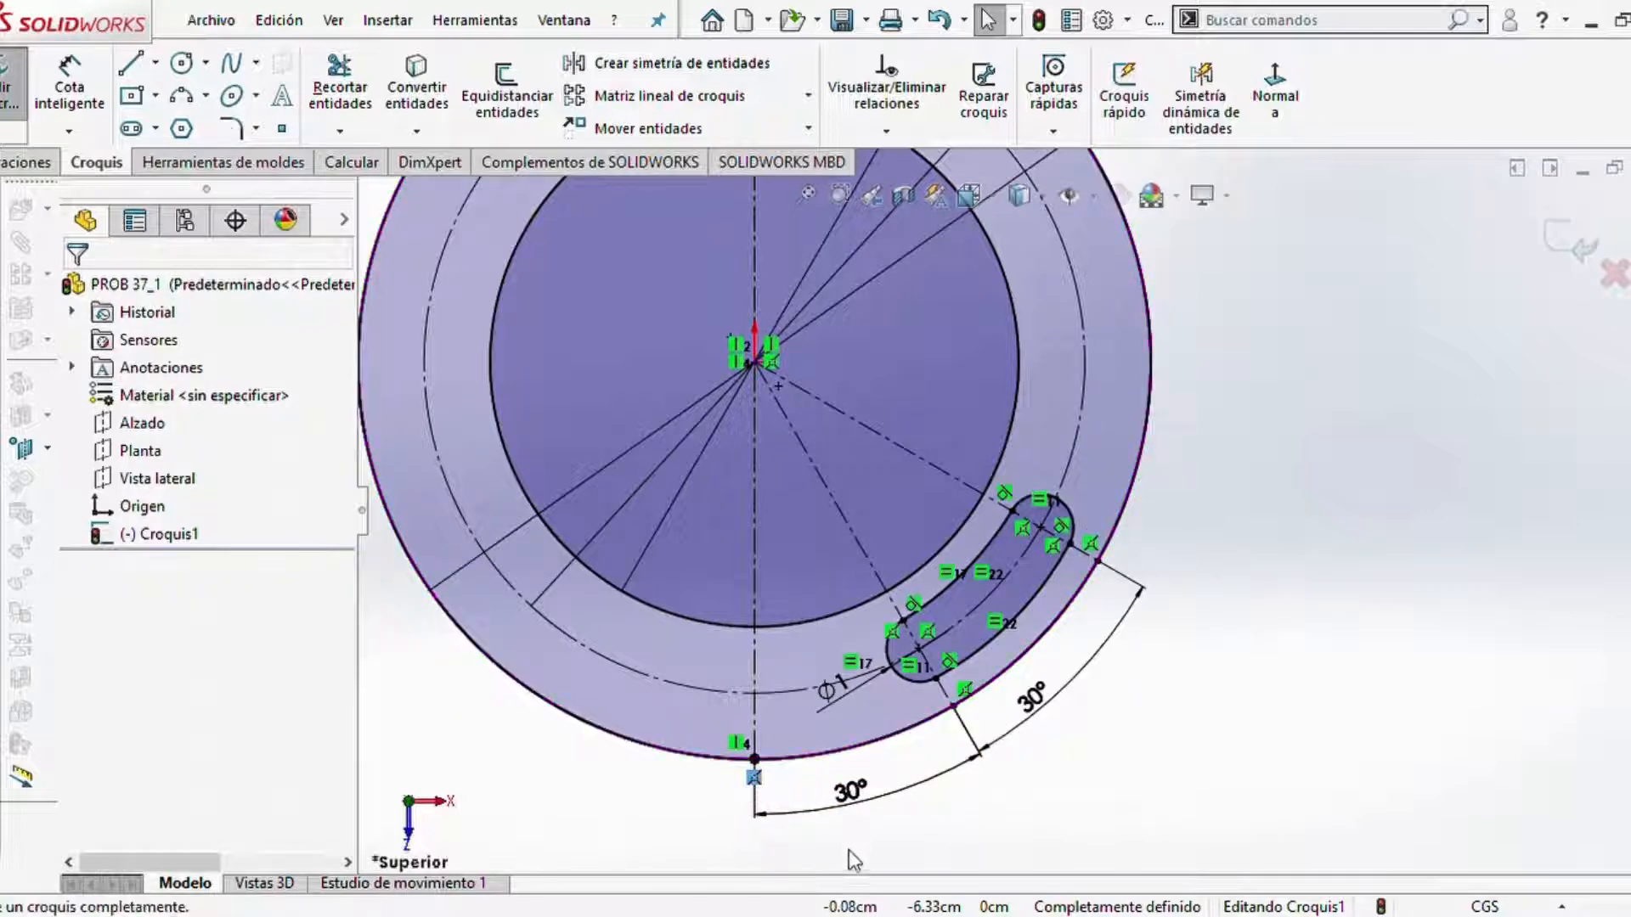
key(Delete)
mouse_move(776, 768)
ctrl+middle_down()
mouse_move(863, 701)
mouse_move(934, 565)
ctrl+middle_up()
drag(921, 583, 921, 789)
key(Return)
key(Escape)
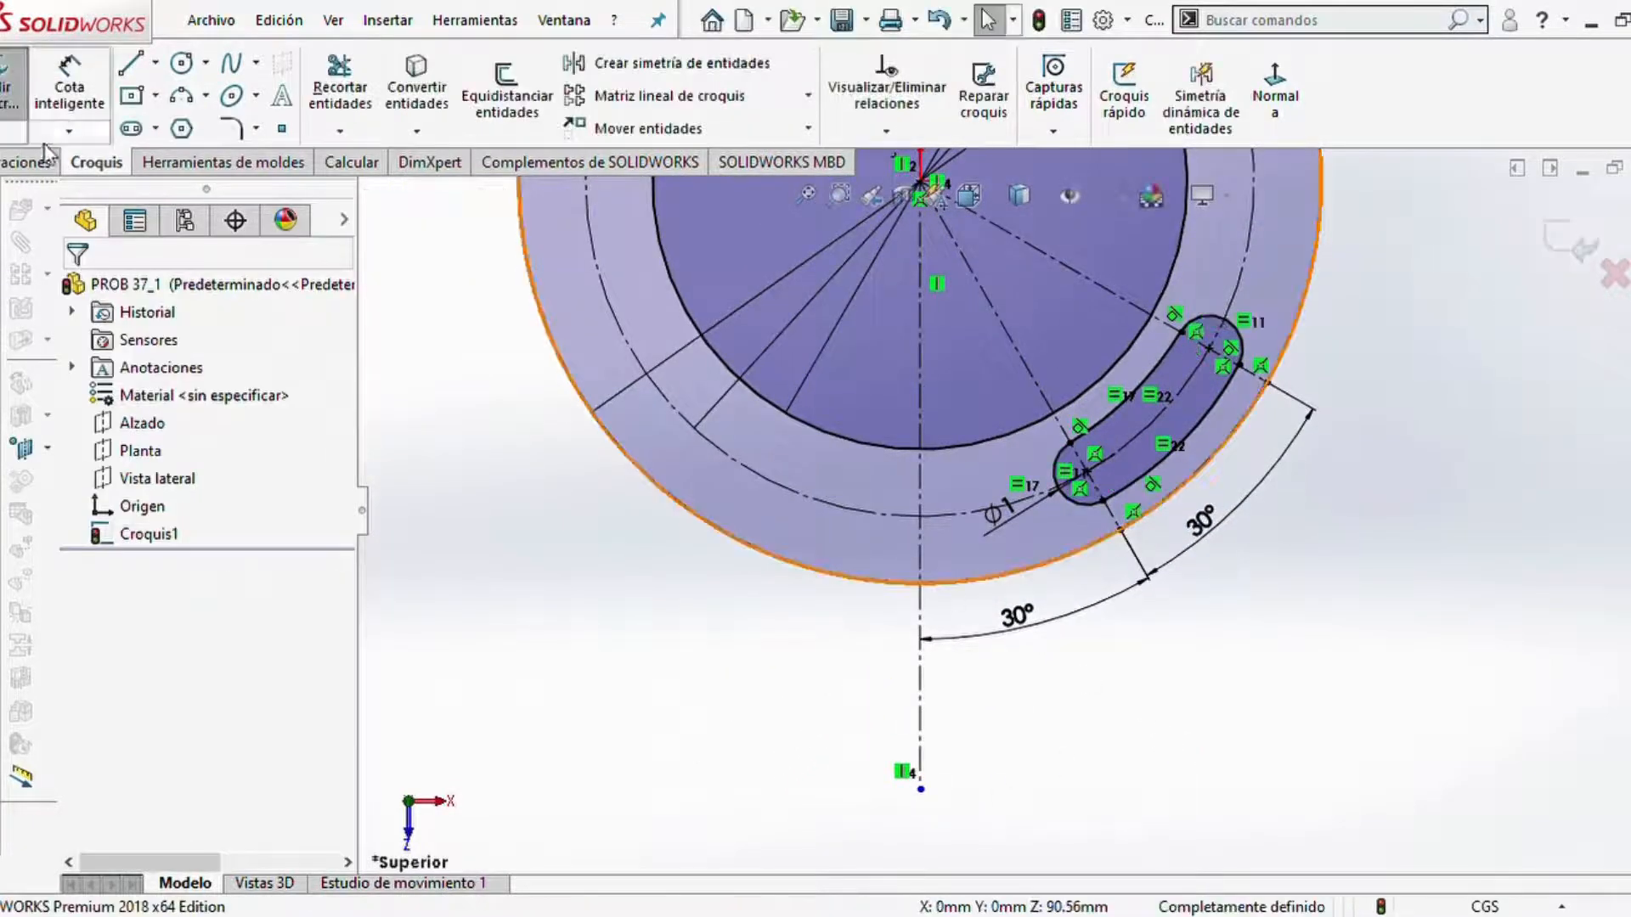
- Sketch a circle about 16.1 cm in diameter centered on the origin, surrounding the ring
click(181, 66)
scroll(1137, 466, up, 4)
scroll(1137, 365, down, 3)
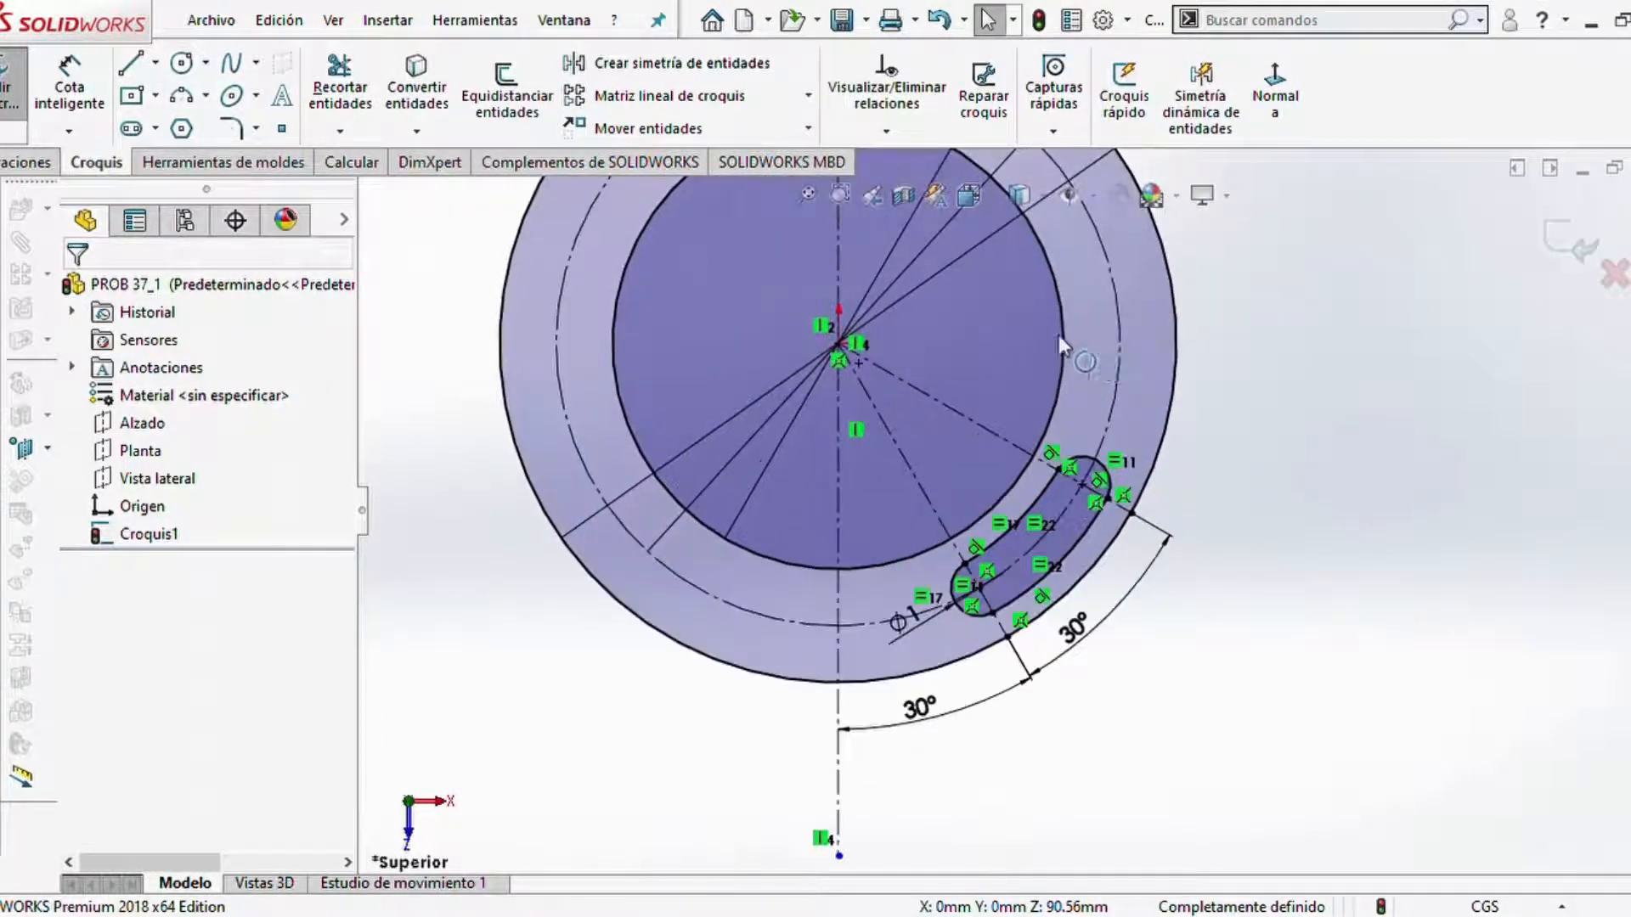
scroll(1053, 333, up, 3)
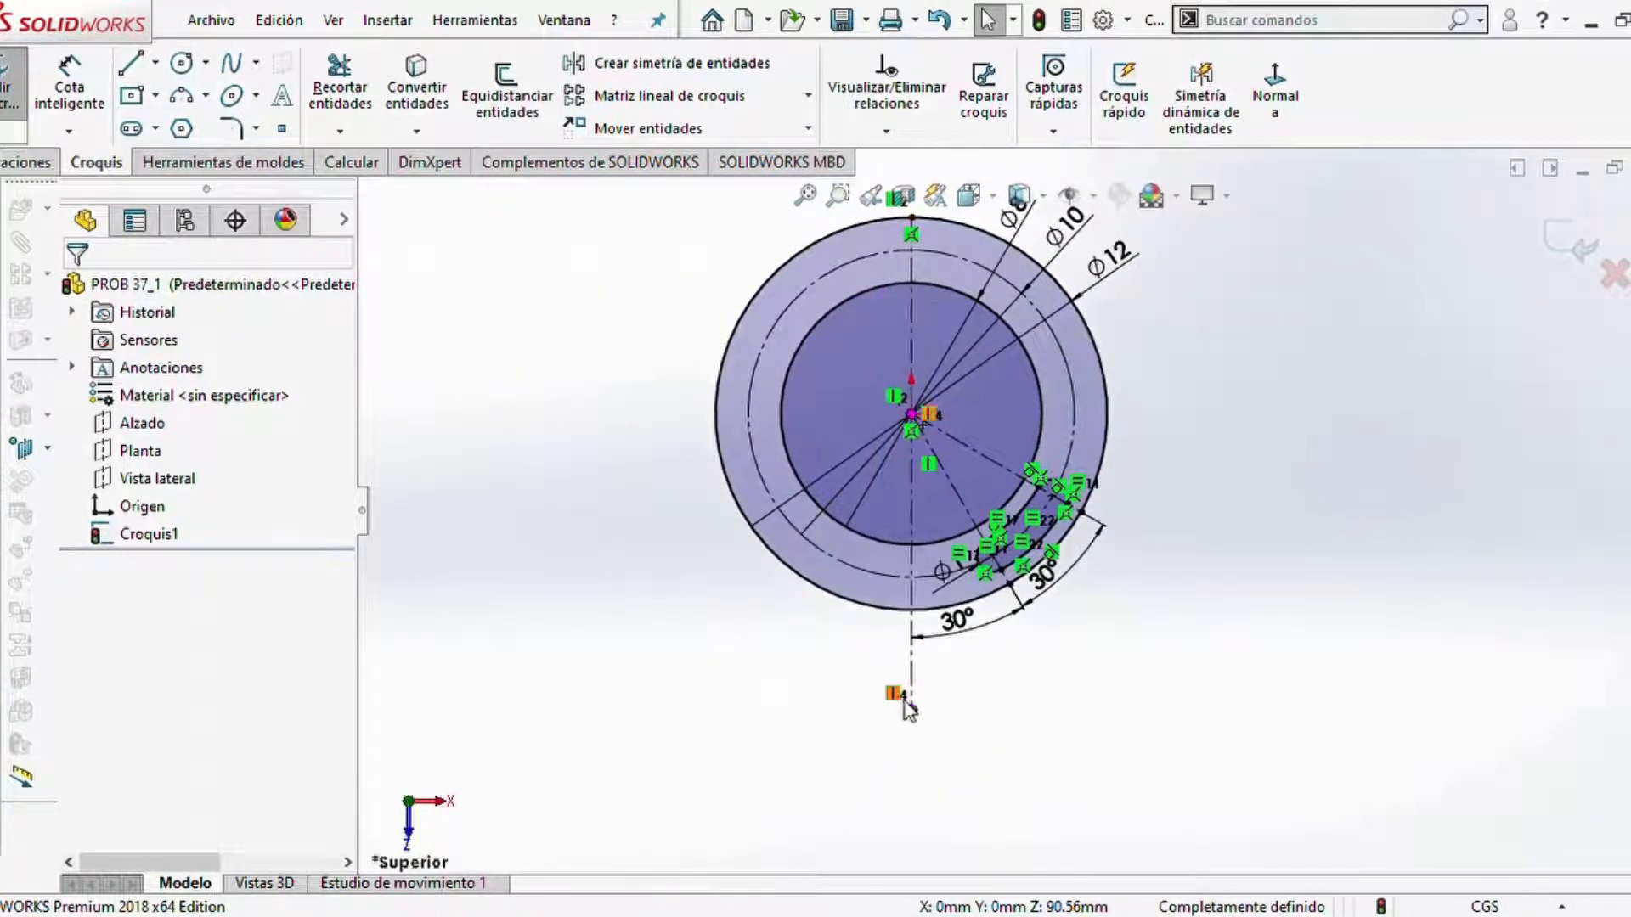
scroll(960, 671, down, 3)
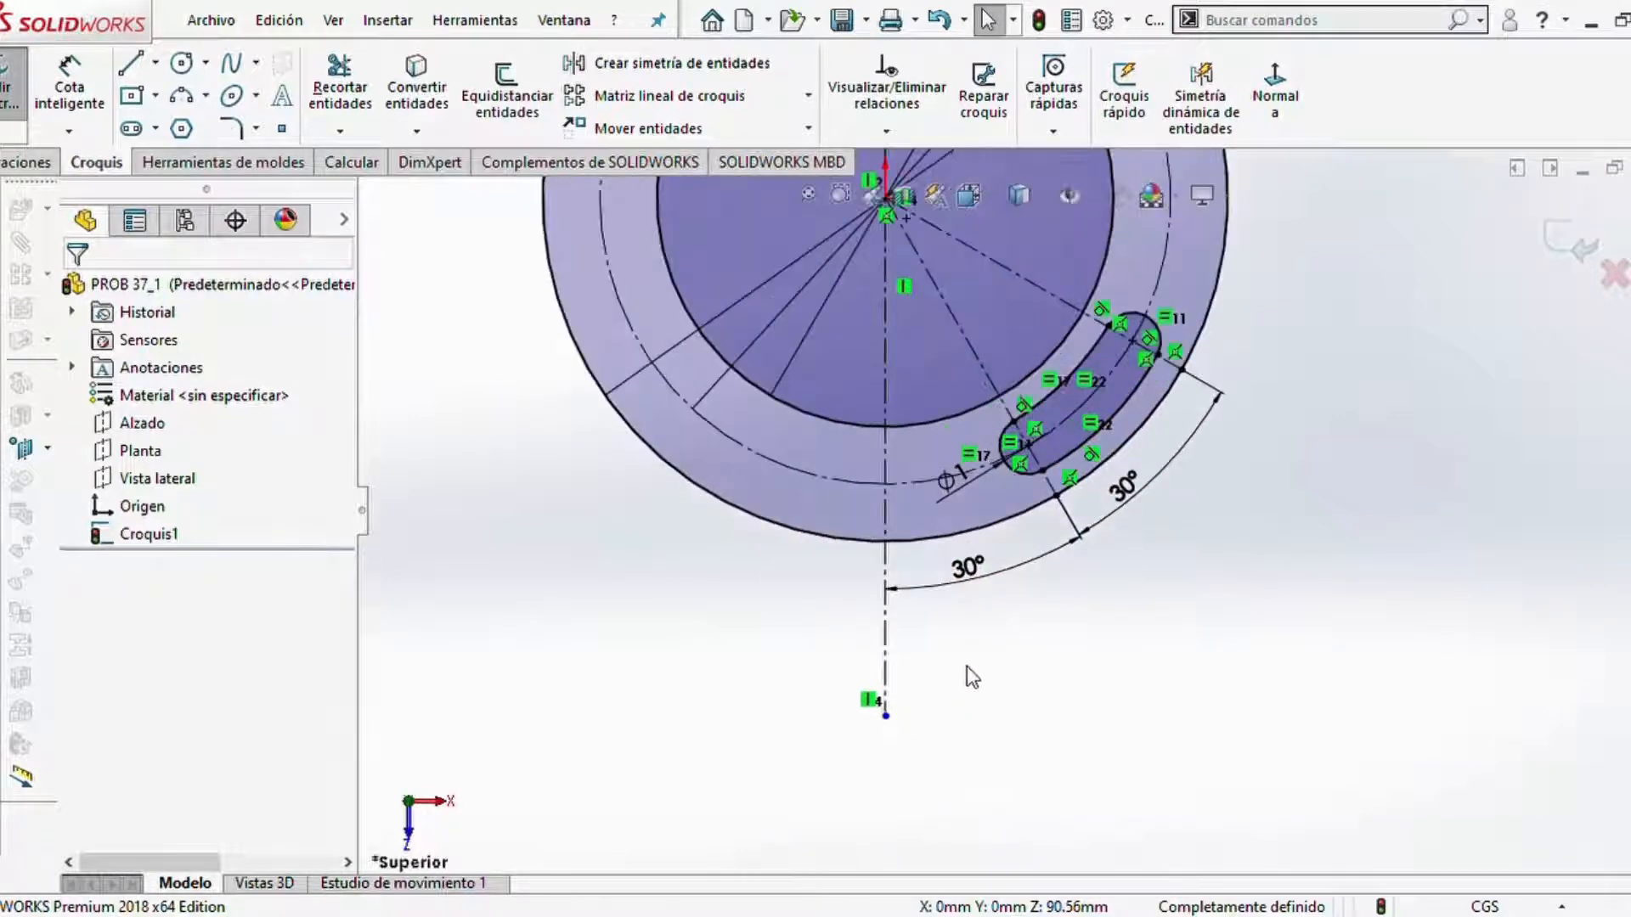
scroll(1009, 526, down, 2)
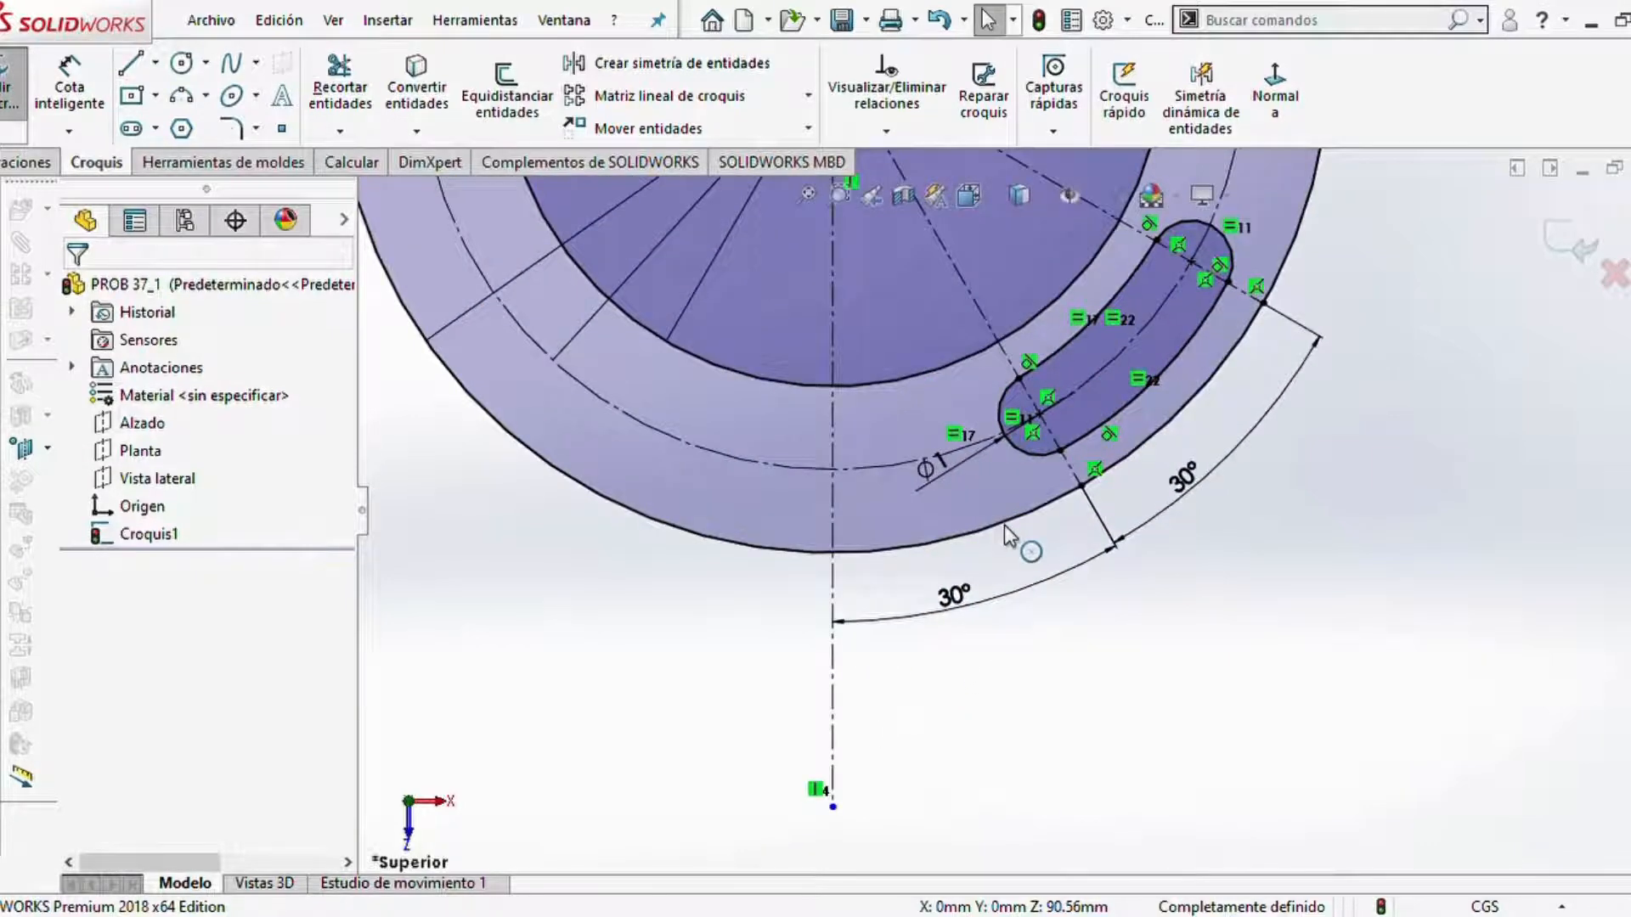
click(181, 62)
scroll(1238, 673, up, 3)
scroll(960, 322, down, 2)
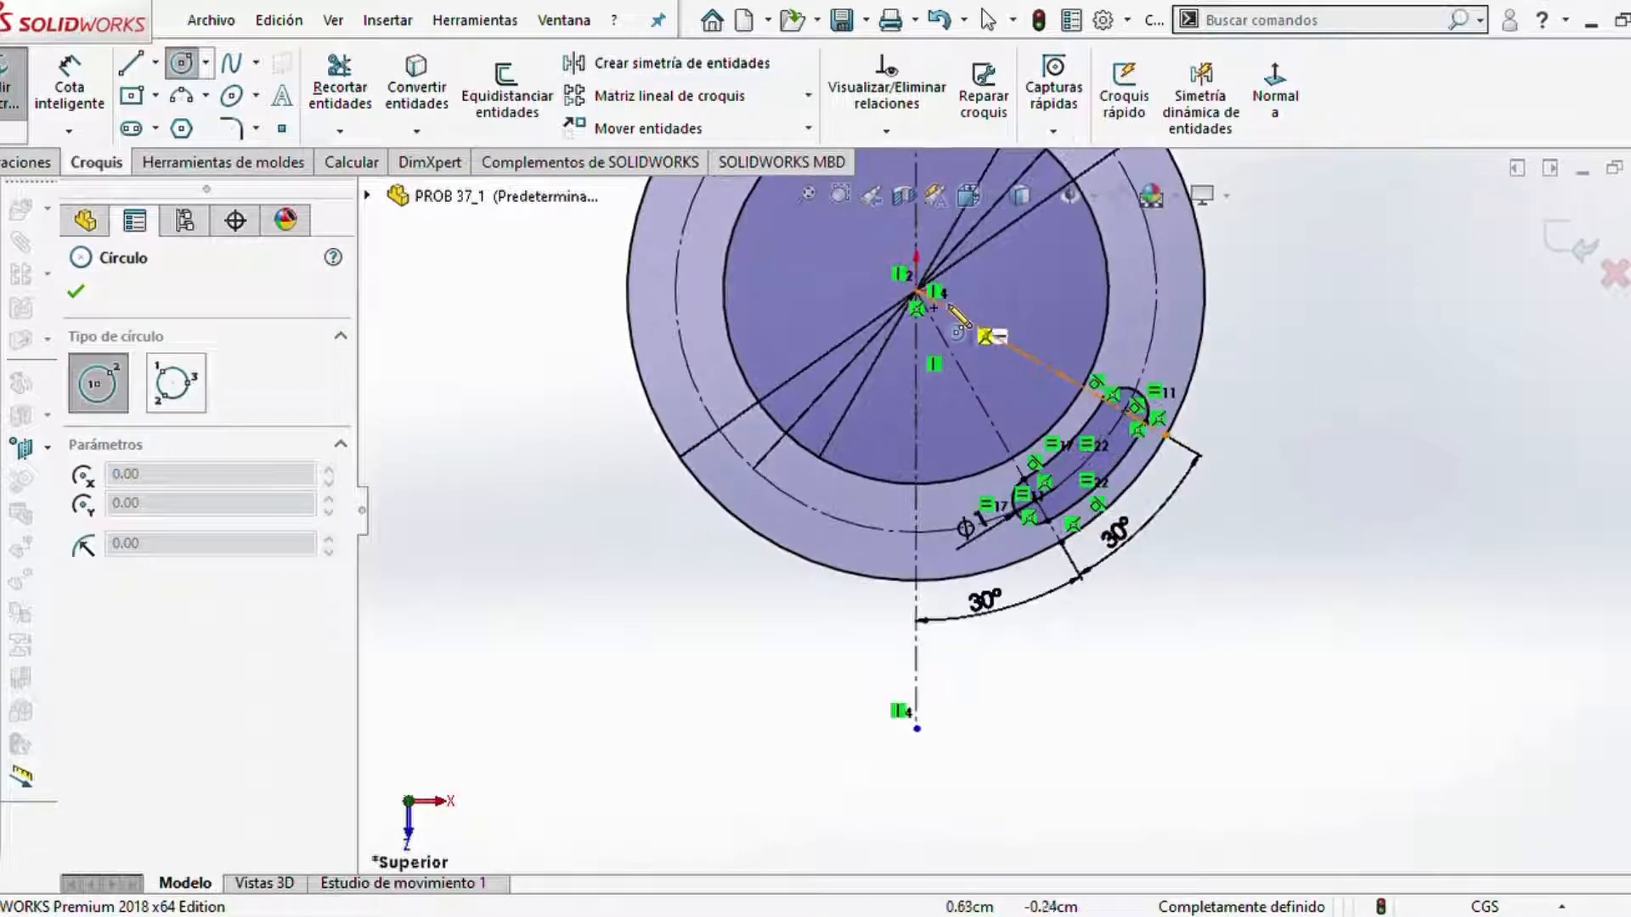
click(917, 308)
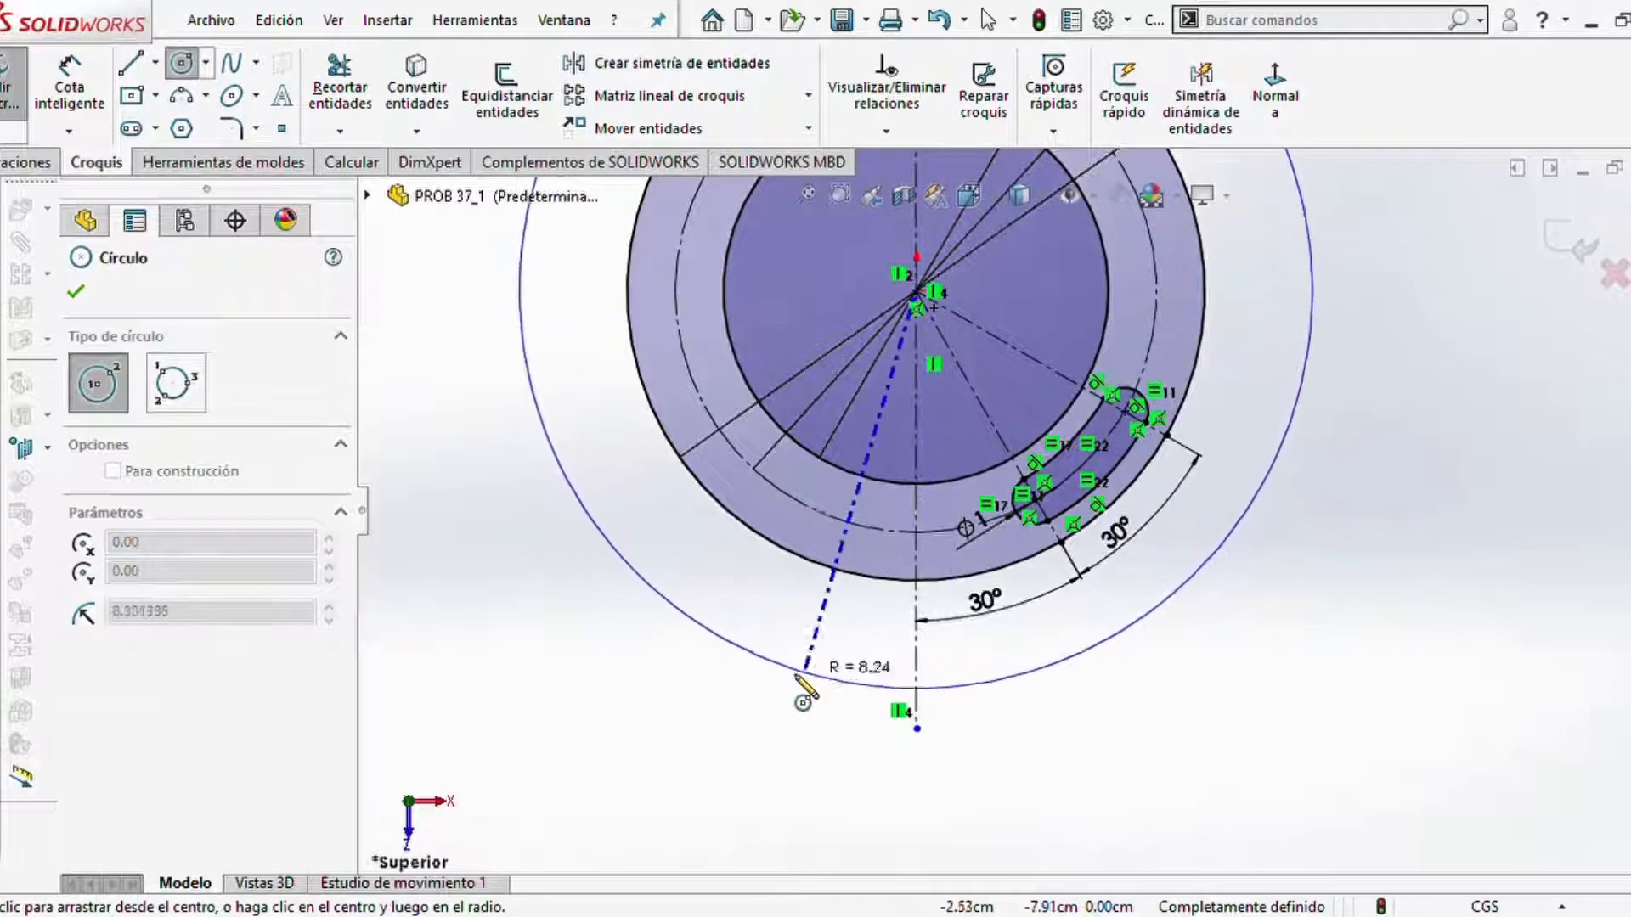
click(762, 650)
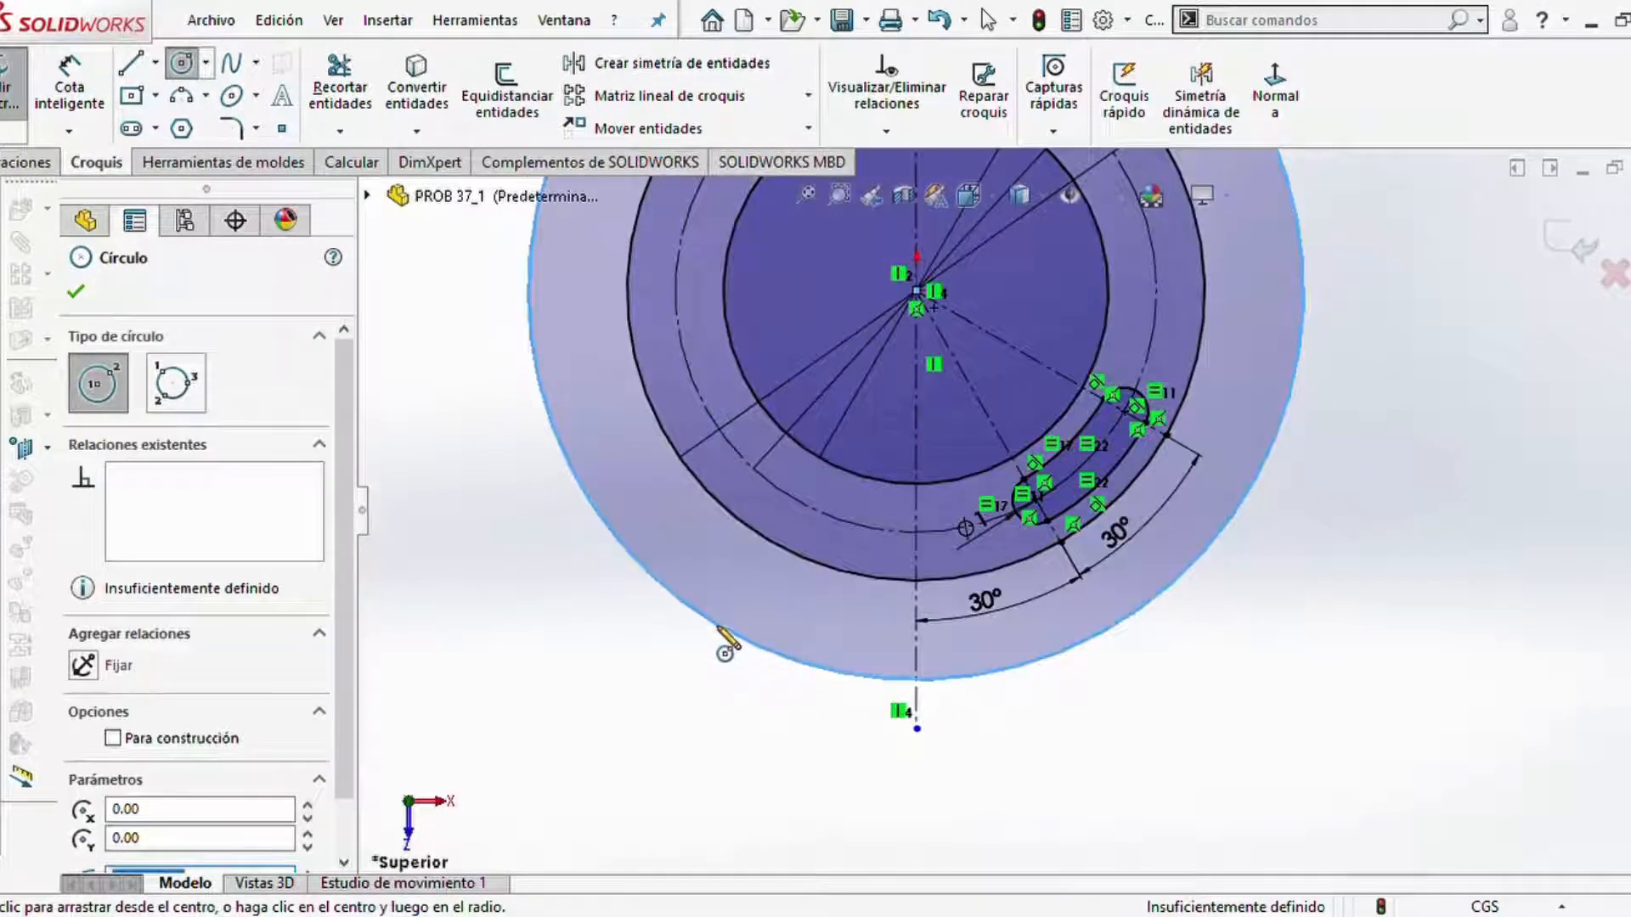
key(Escape)
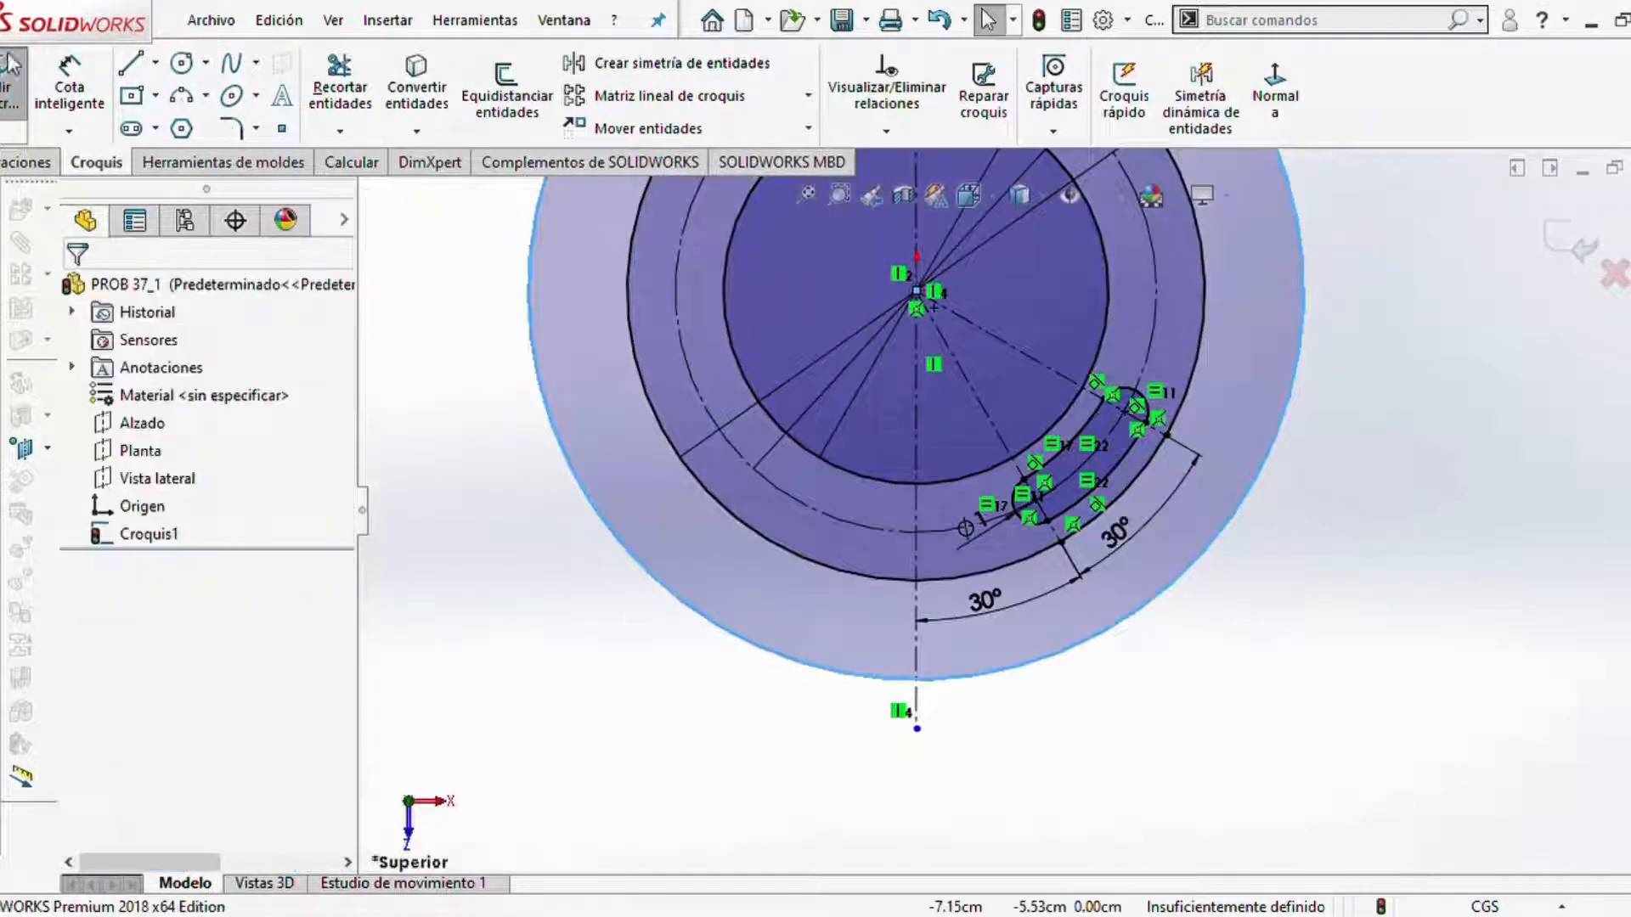
- Convert the new outermost circle to construction geometry and dimension its diameter as 13.2 cm
click(691, 612)
click(753, 473)
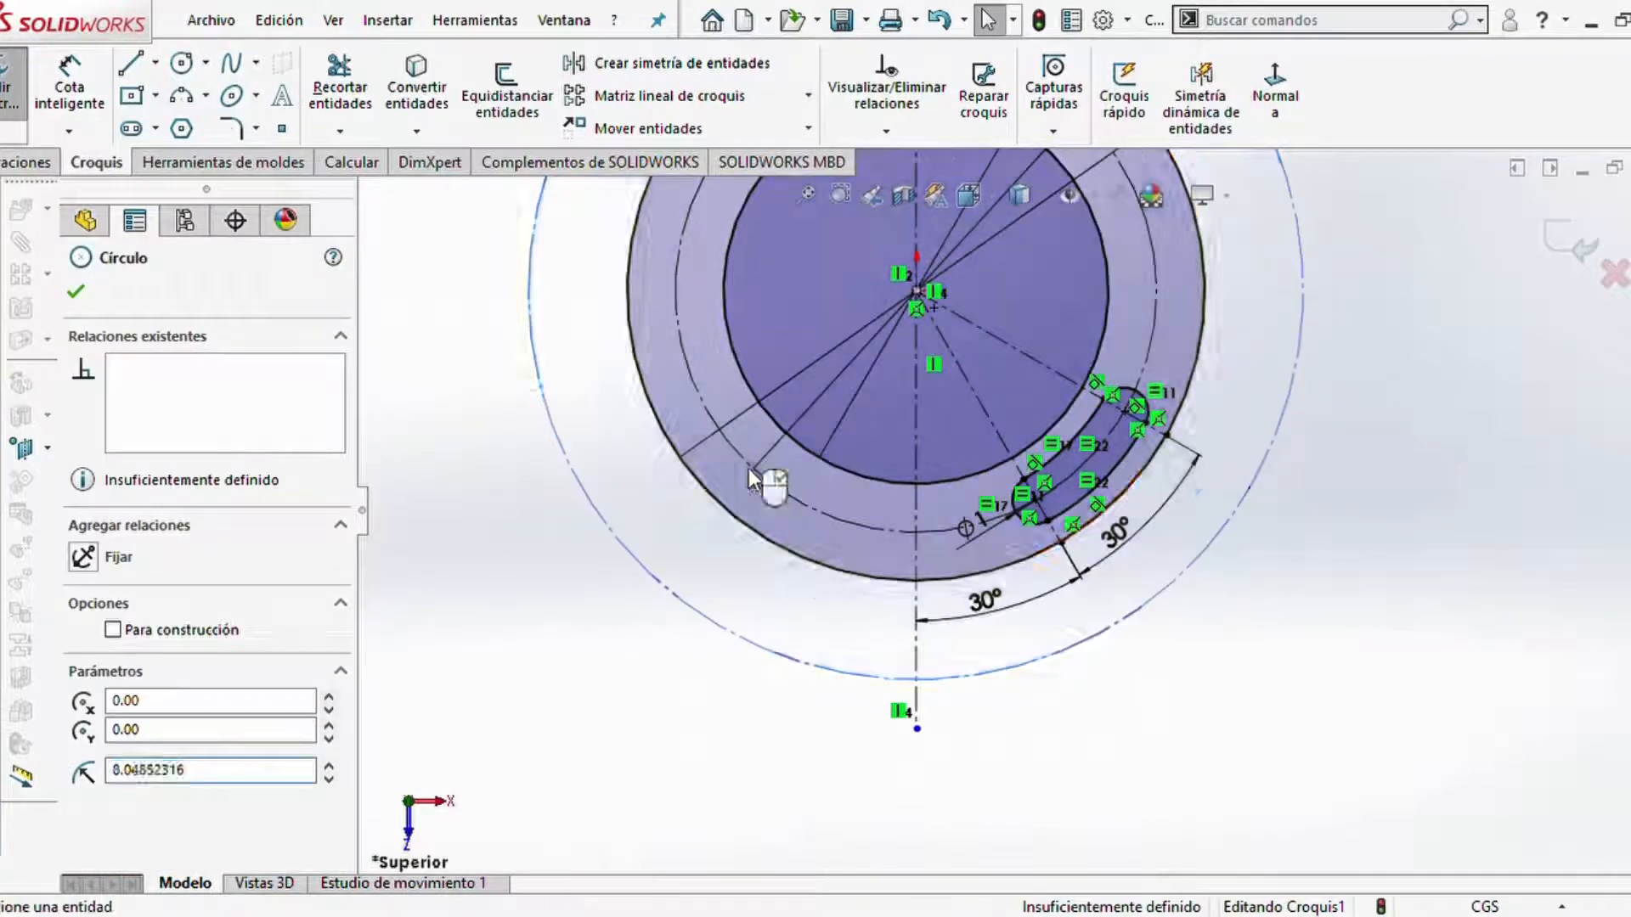
click(71, 108)
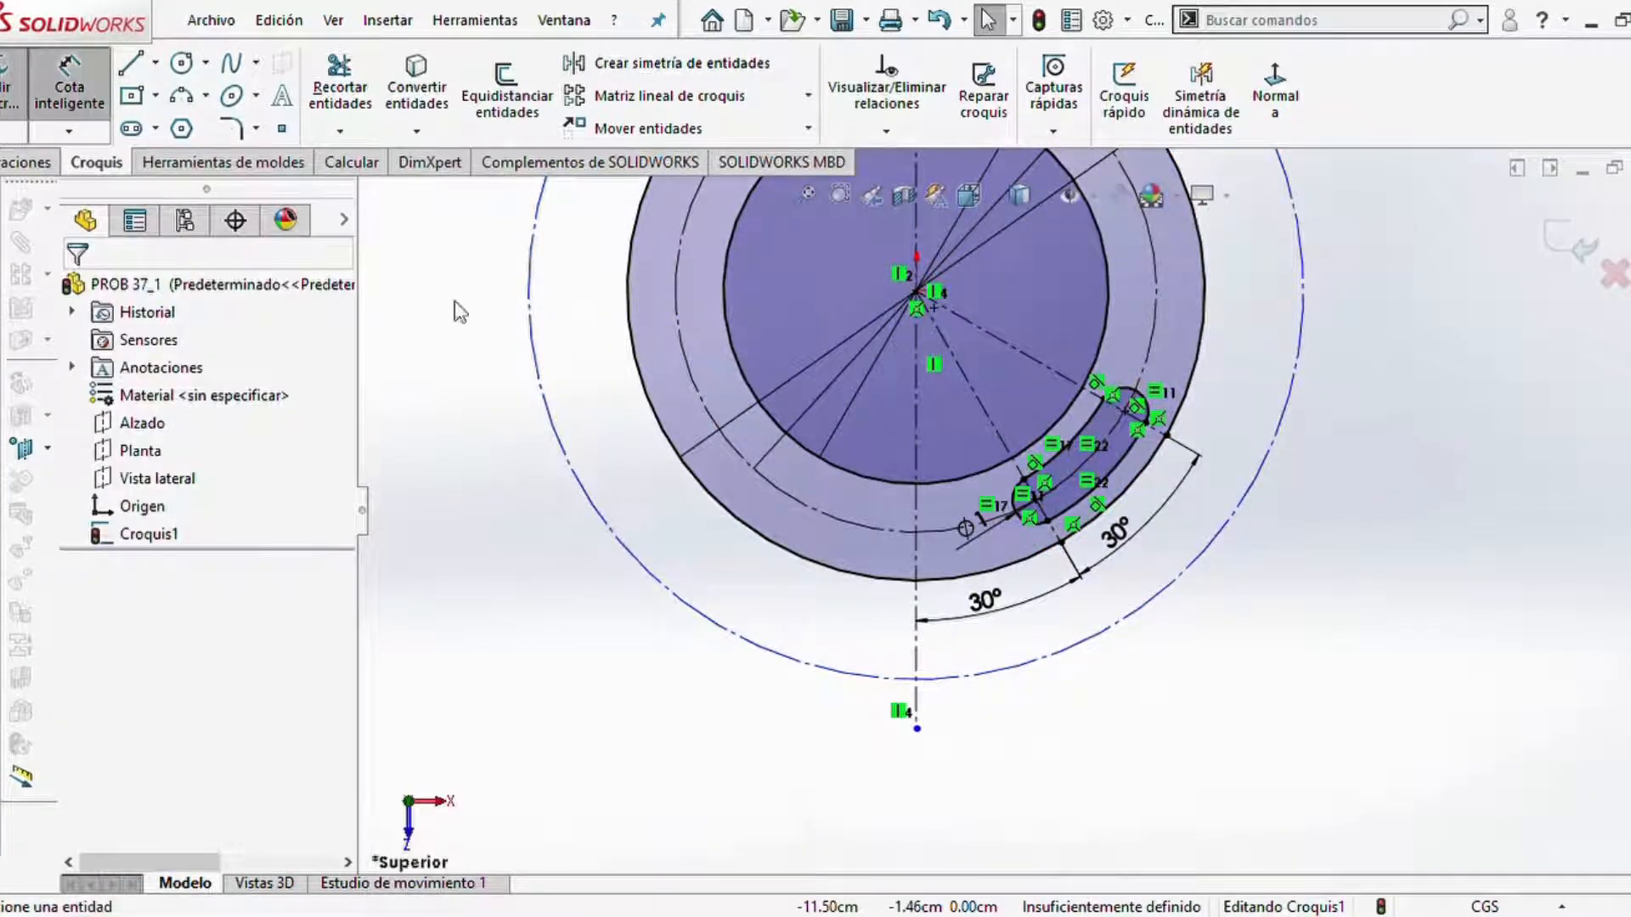
click(1113, 628)
click(1221, 646)
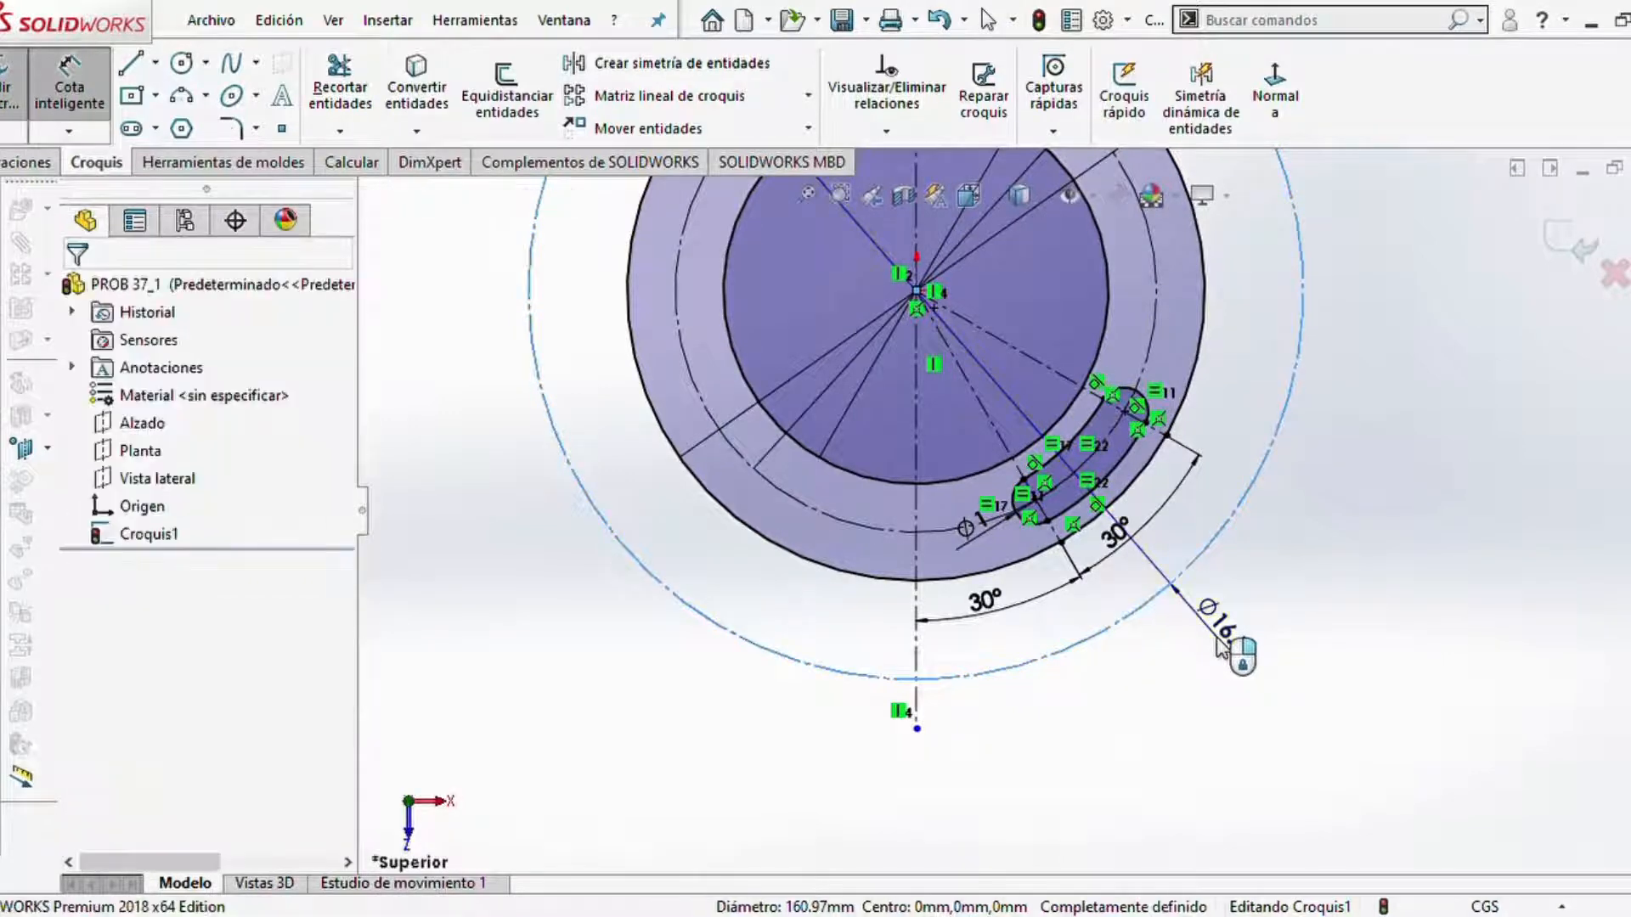
text(13.2)
key(Return)
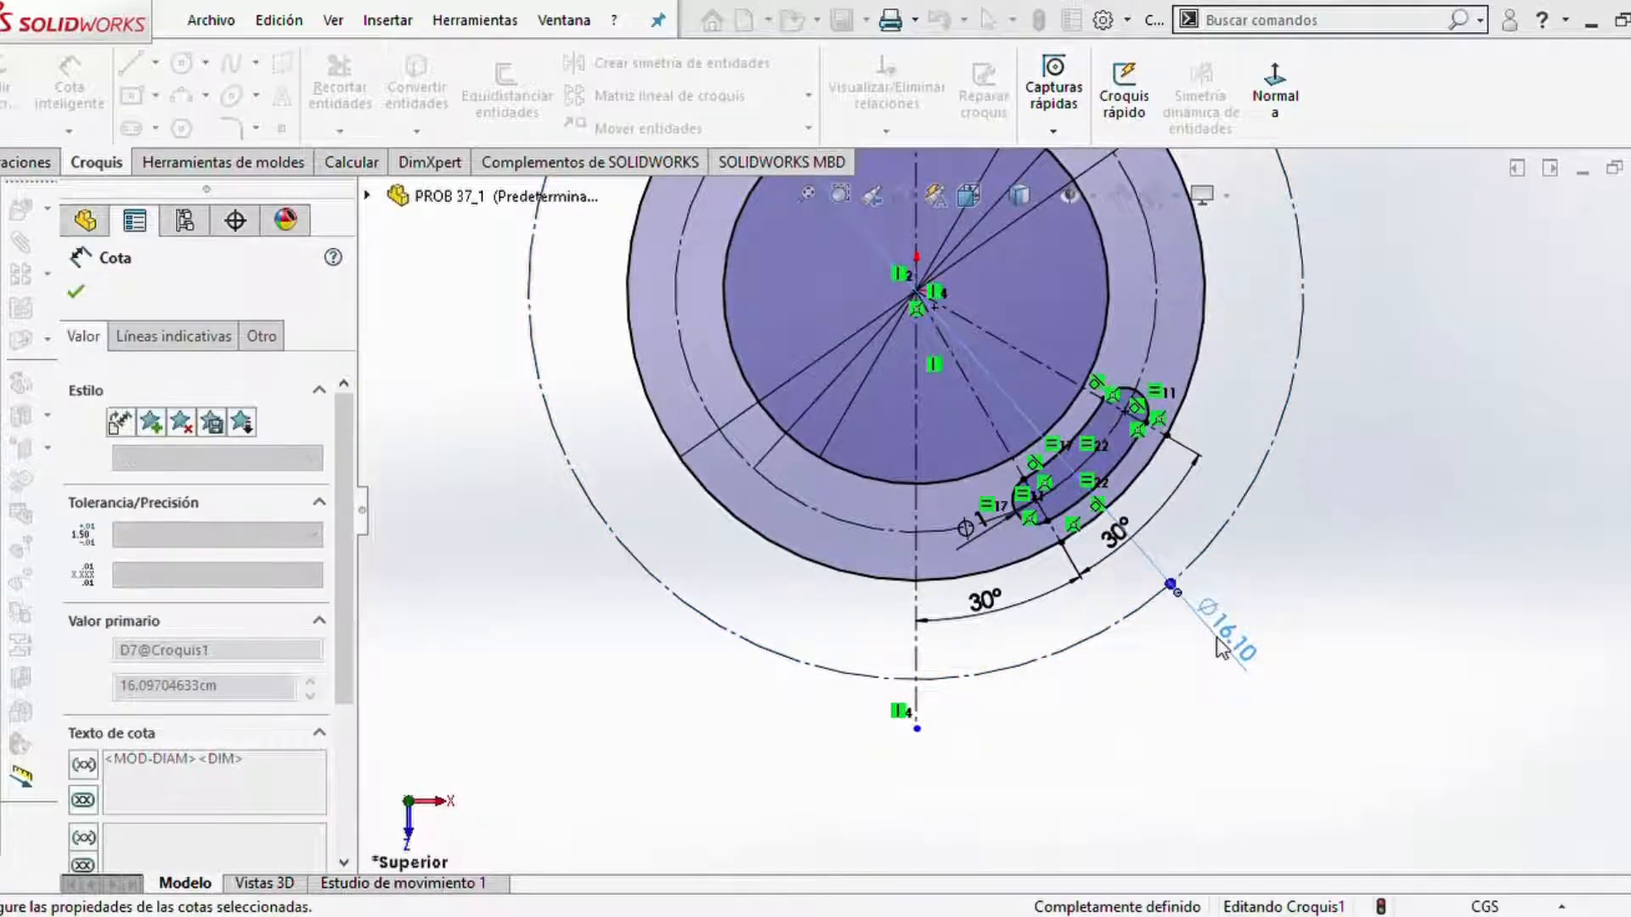
- Move both 30° angle dimensions outward, clear of the 13.2 cm construction circle
scroll(999, 624, down, 3)
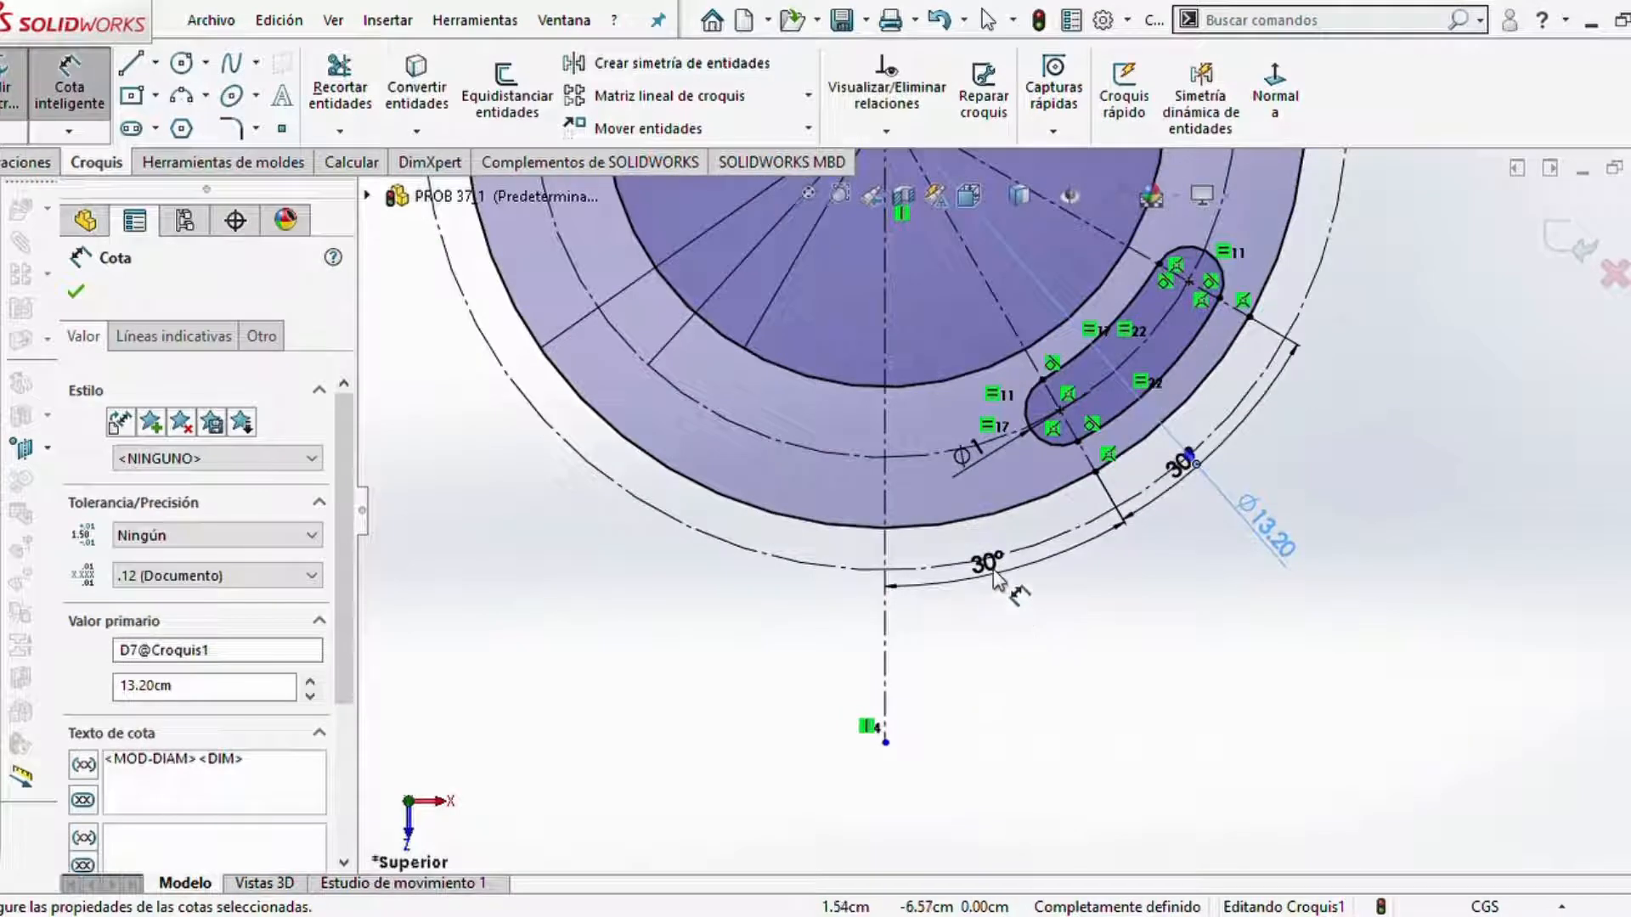
drag(985, 573, 1109, 747)
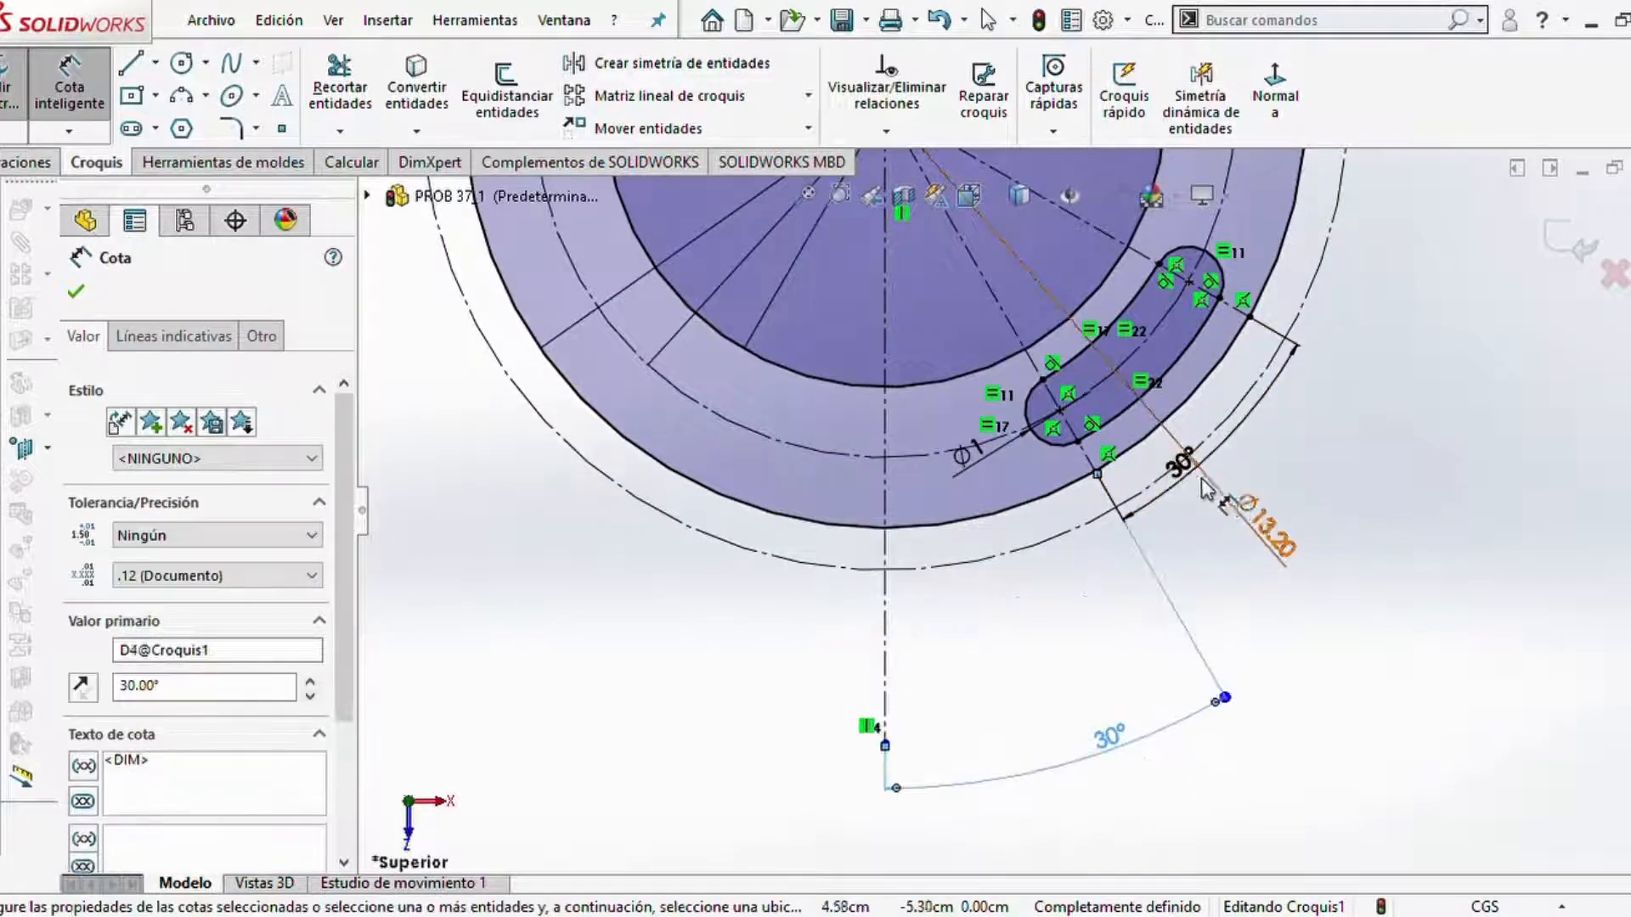
drag(1189, 471, 1309, 639)
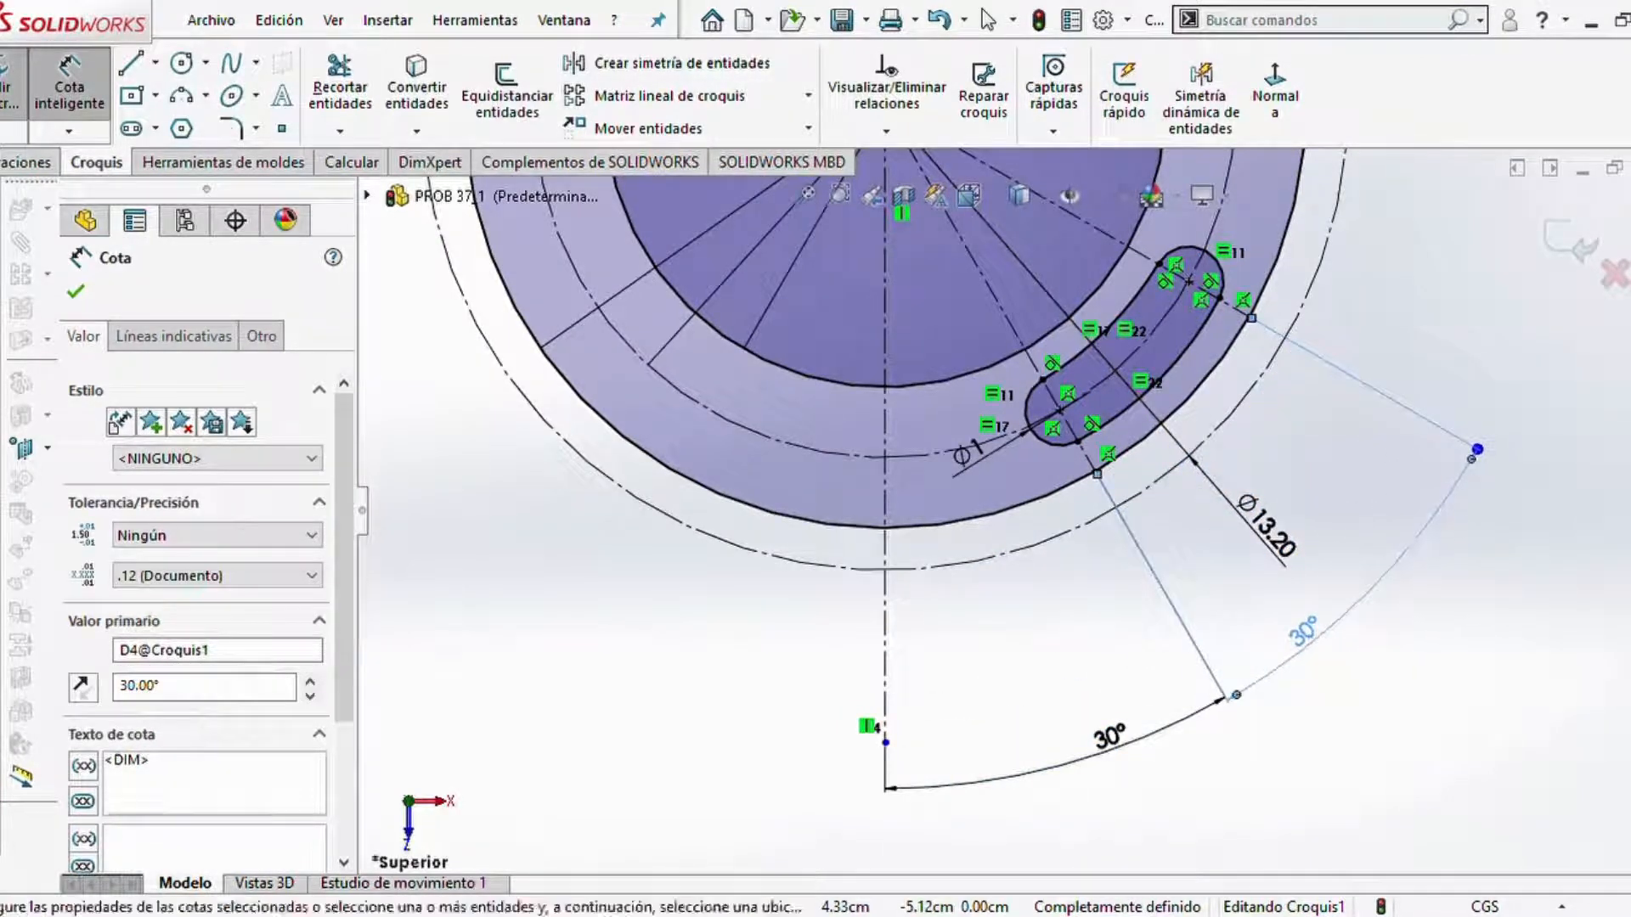
click(1099, 615)
- Sketch a circle about 1.04 cm in diameter where the 13.2 cm construction circle crosses the vertical centerline below the ring
scroll(986, 548, down, 6)
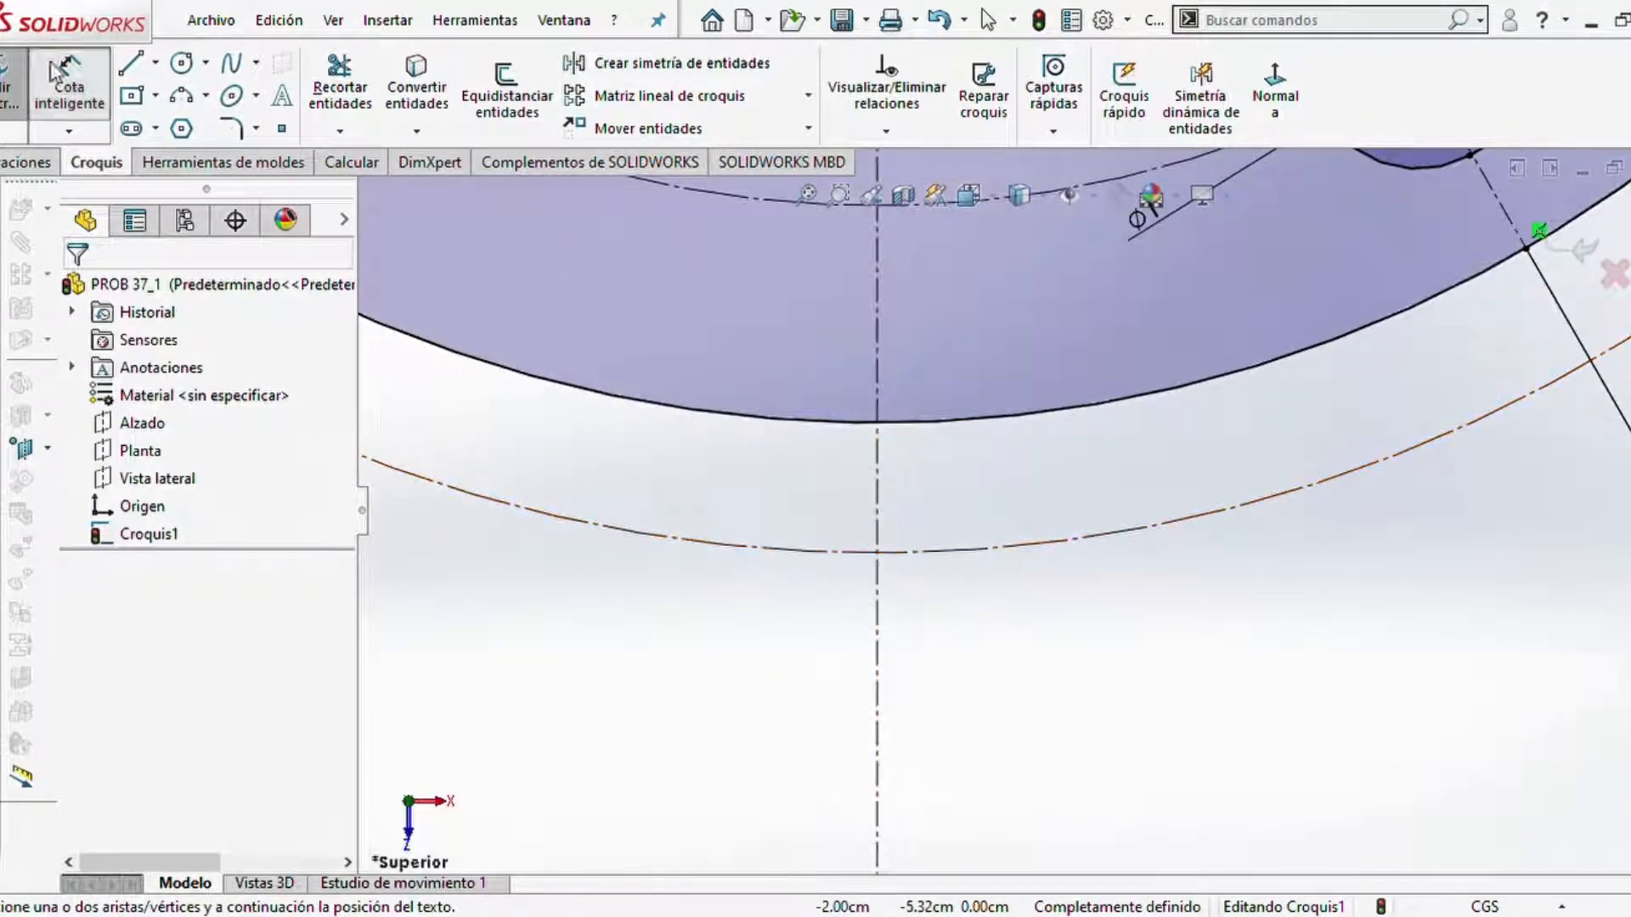
click(182, 64)
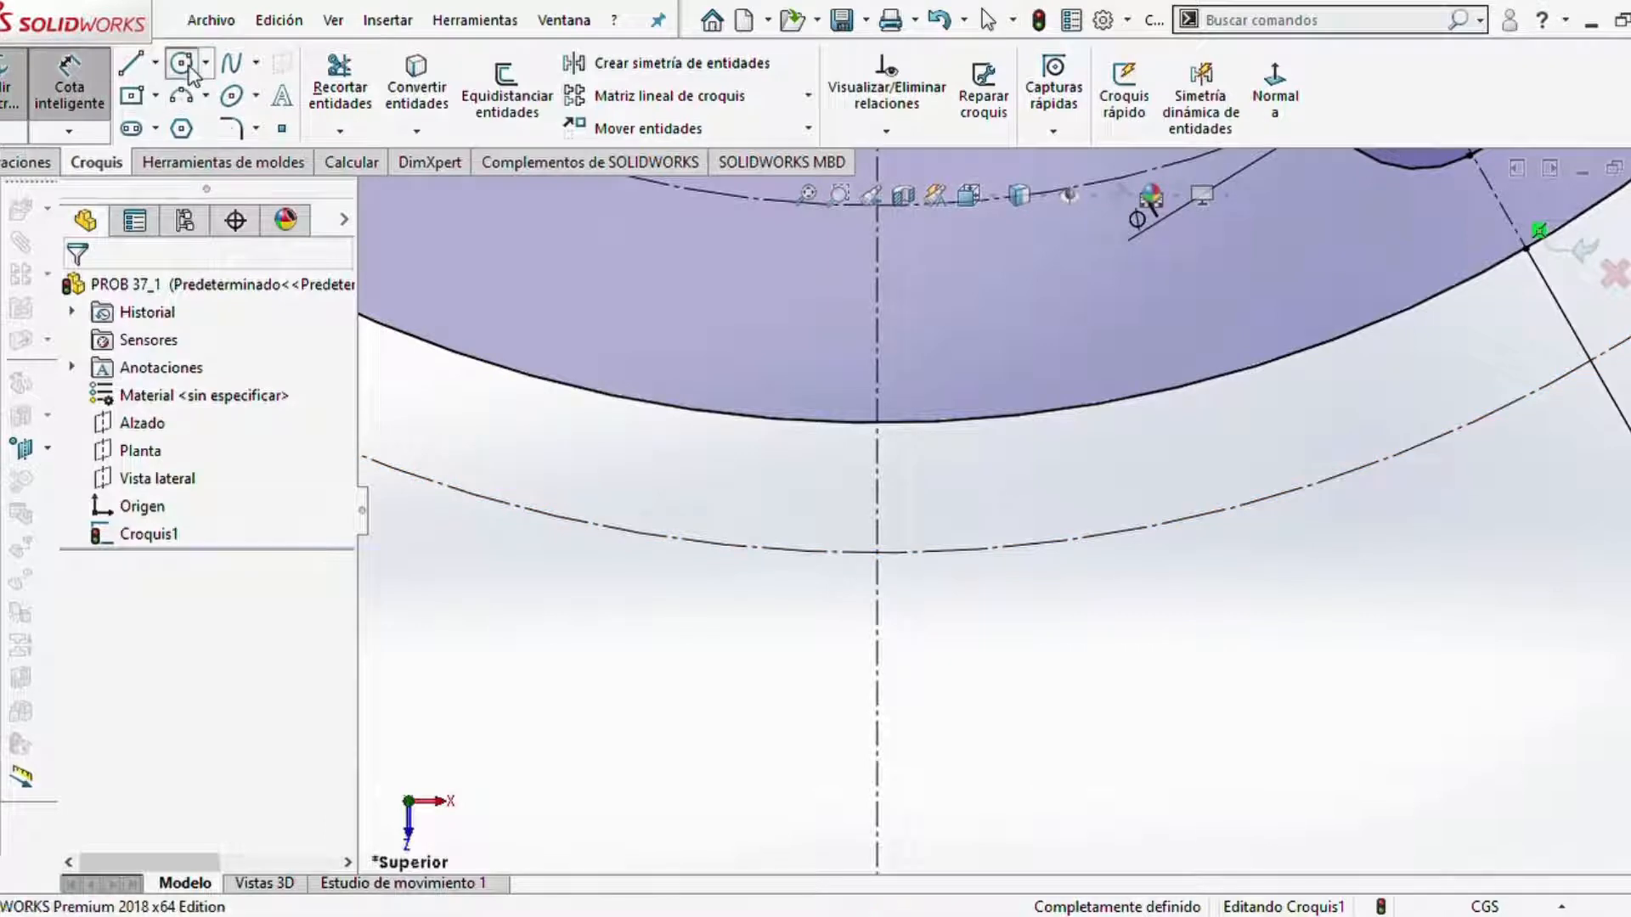
click(878, 553)
click(957, 633)
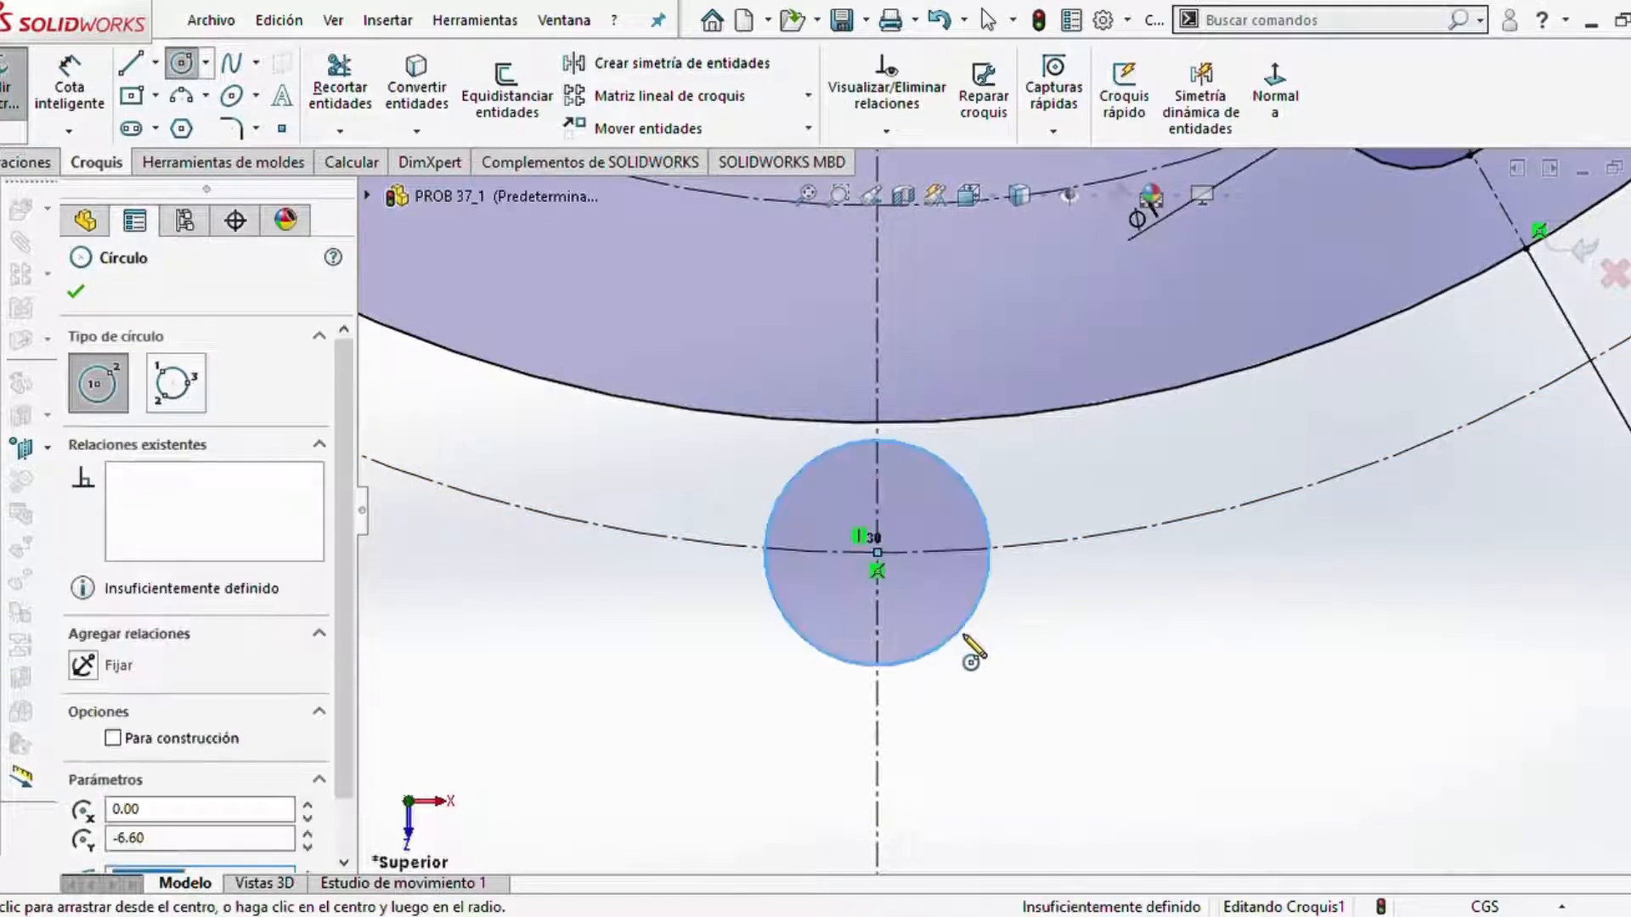
key(Escape)
- Dimension the small circle below the ring with a diameter of 1.2 cm
click(53, 108)
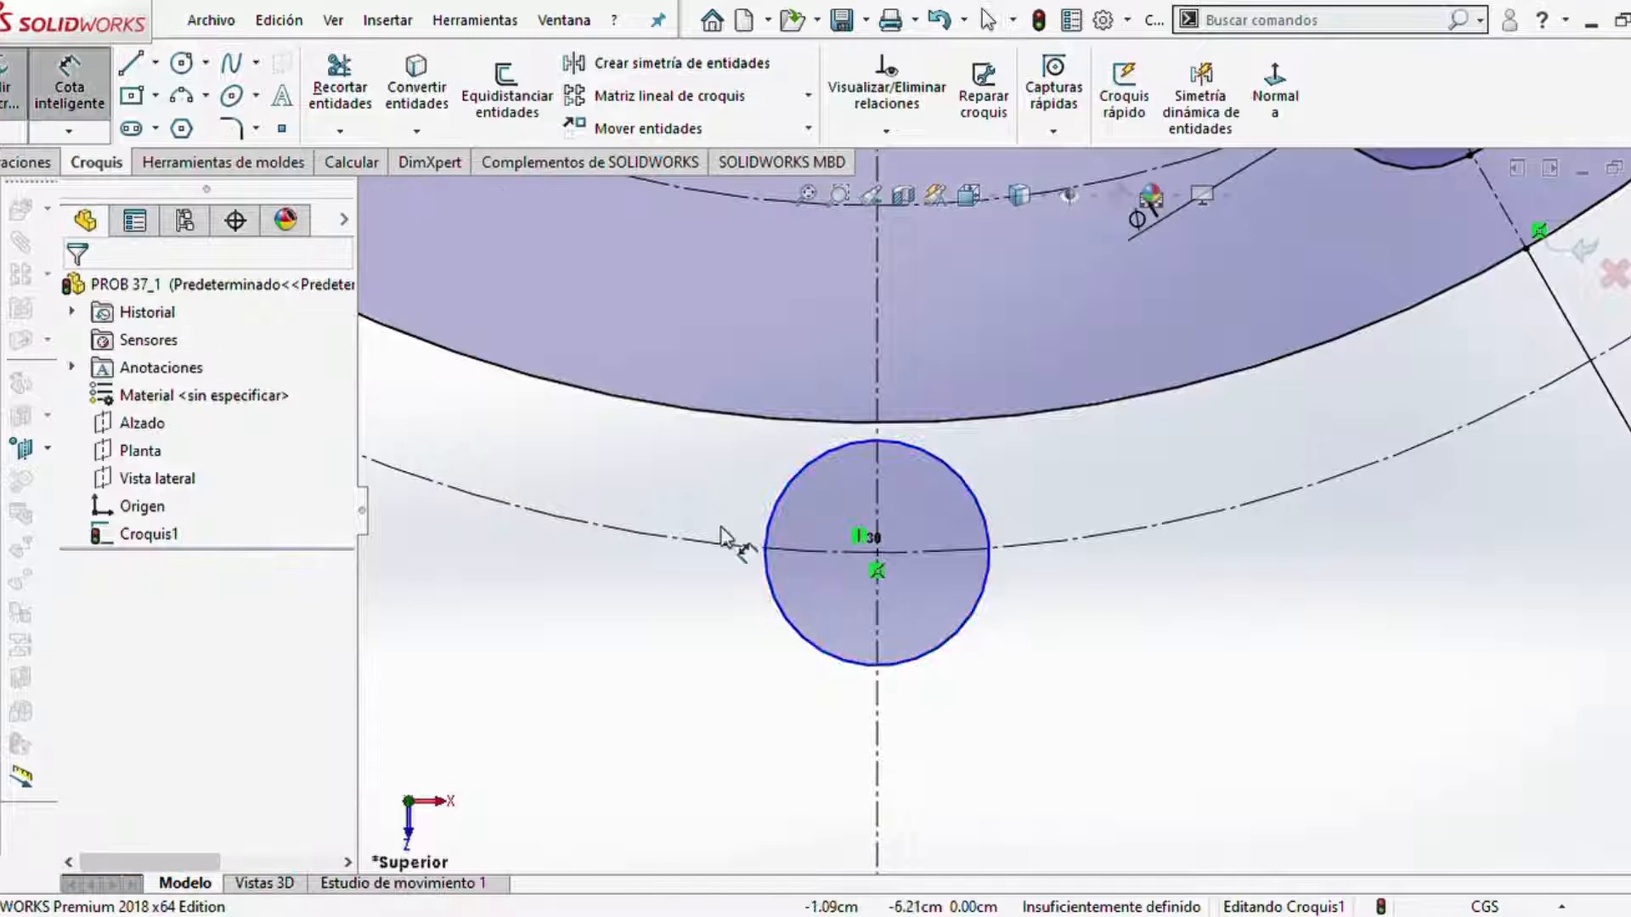
click(949, 652)
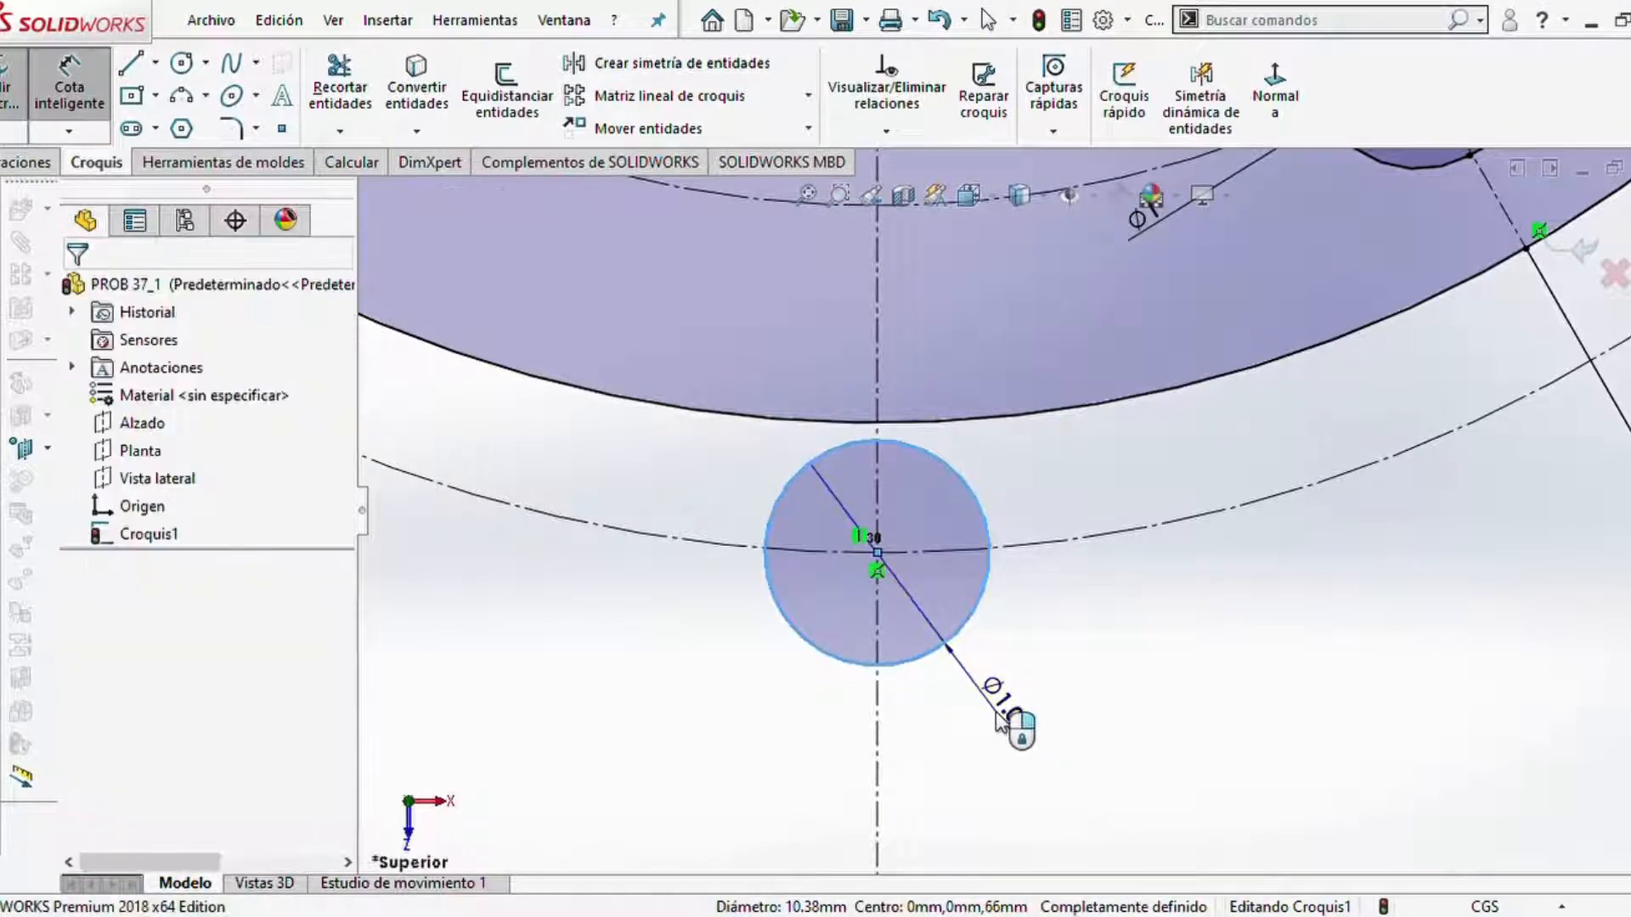
click(998, 717)
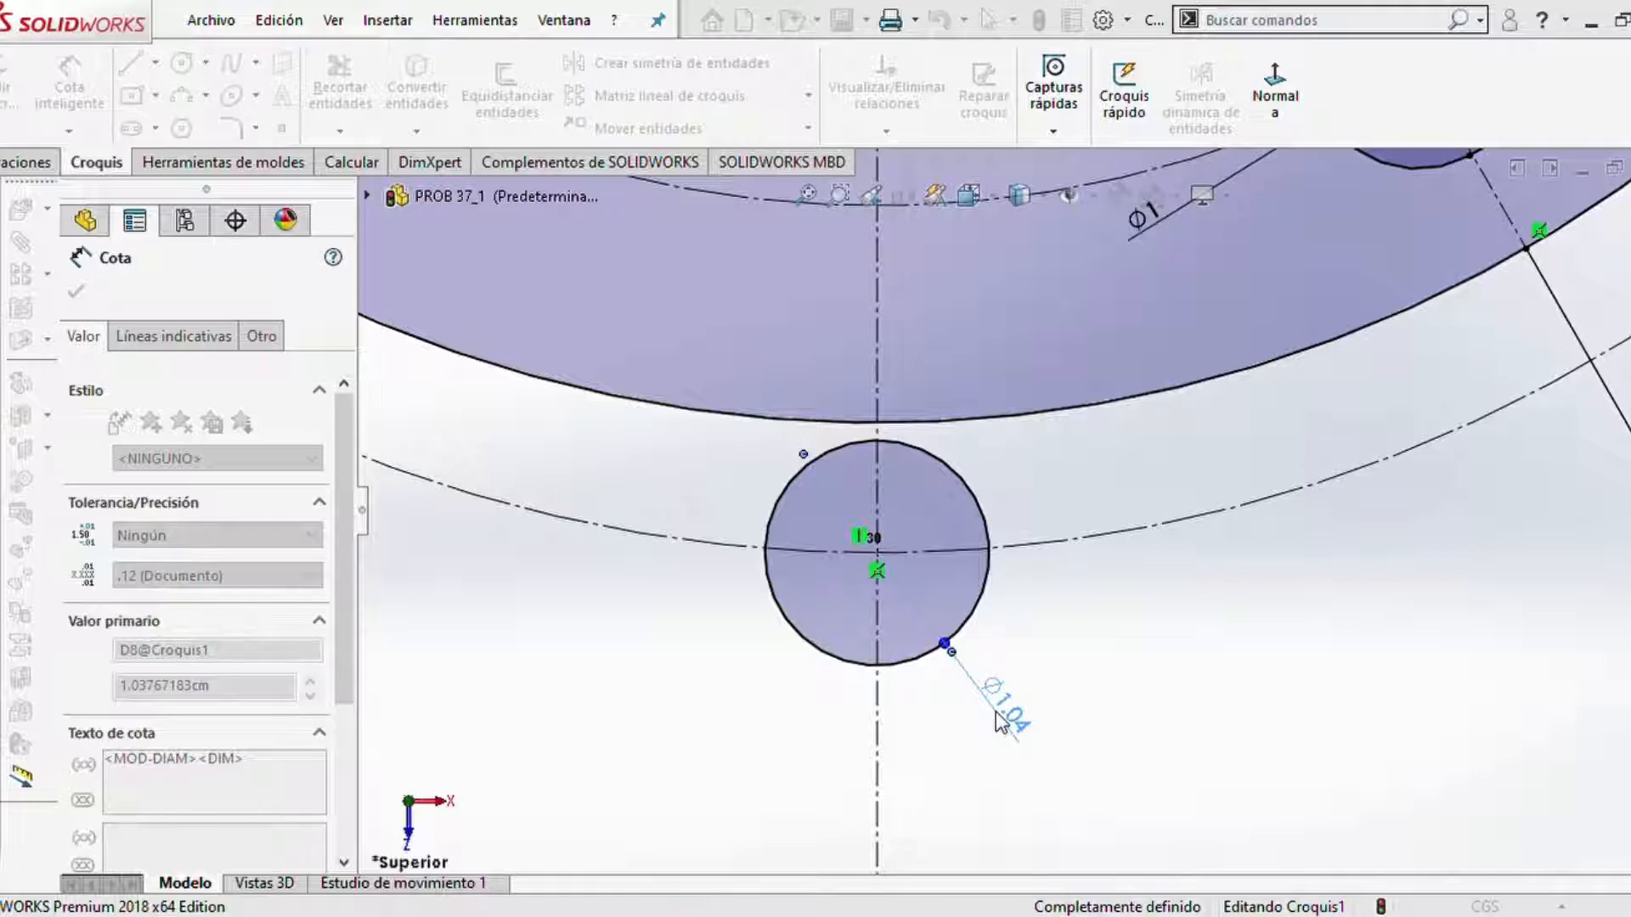
text(1.2)
key(Return)
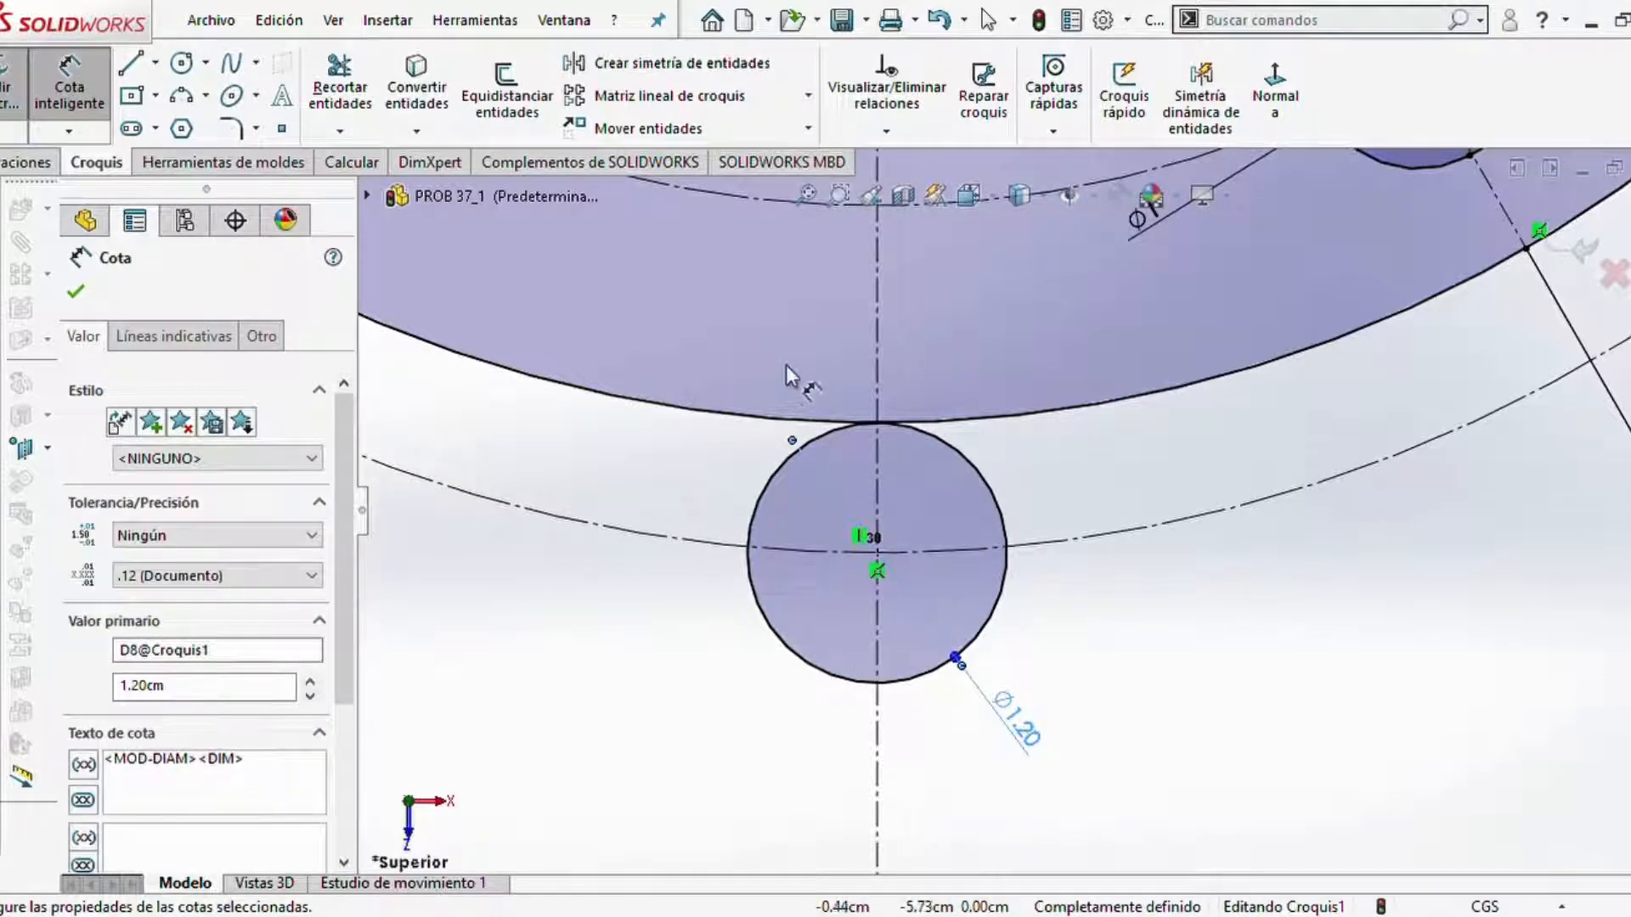
- Draw a line tangent to the lower right side of the 1.2 cm circle, slanting outward and up past the ring's outer edge
click(131, 62)
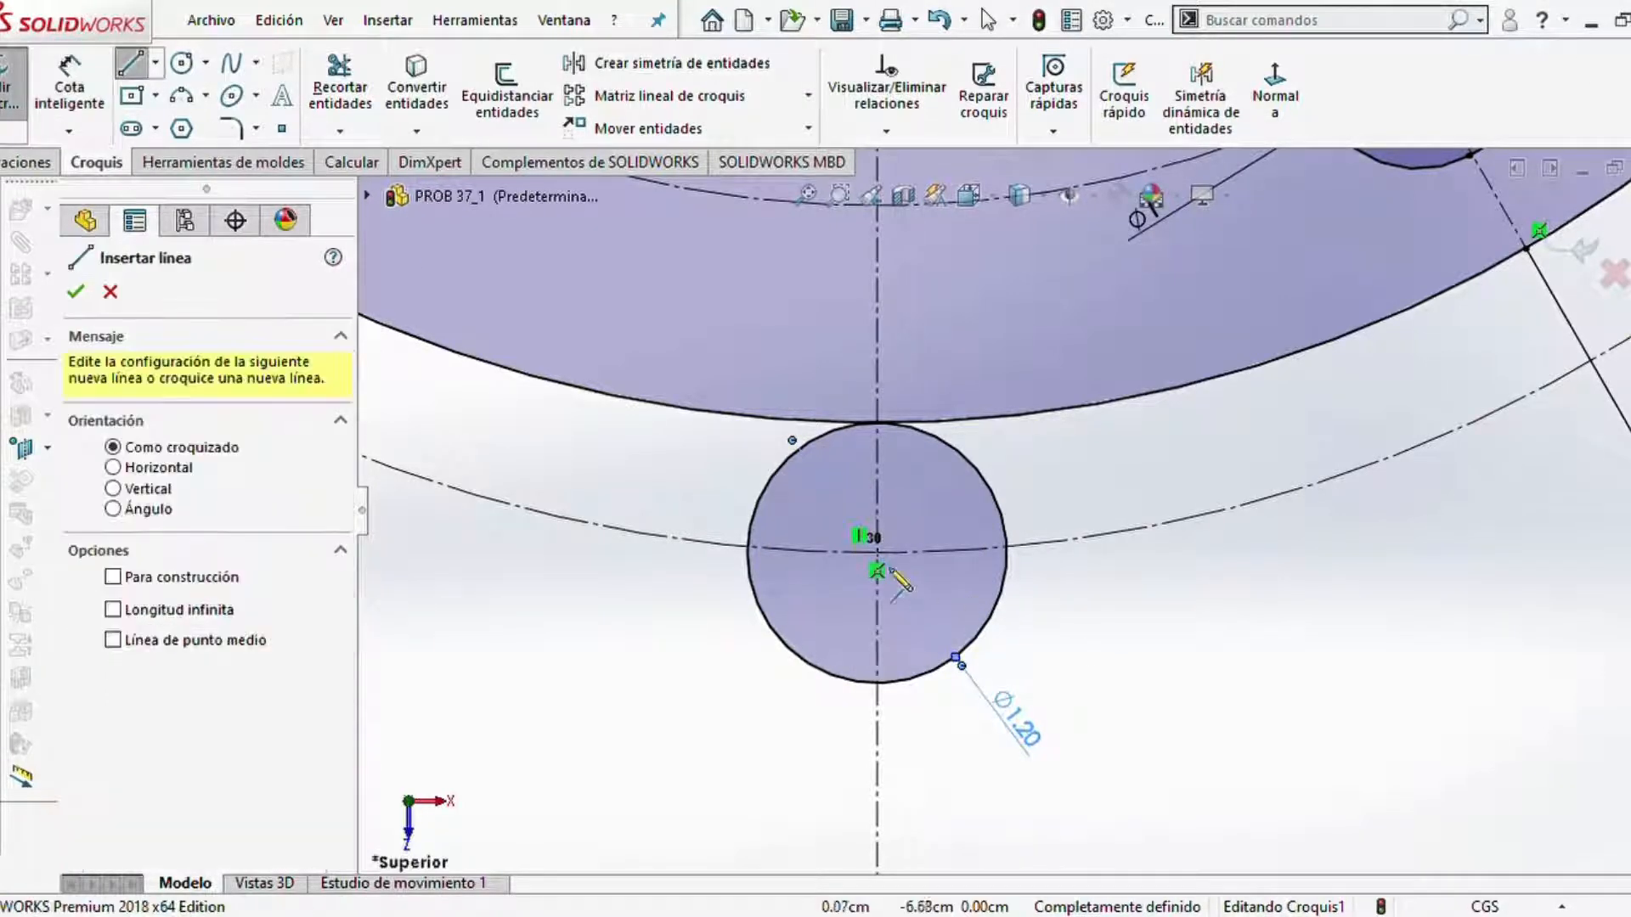
click(1001, 597)
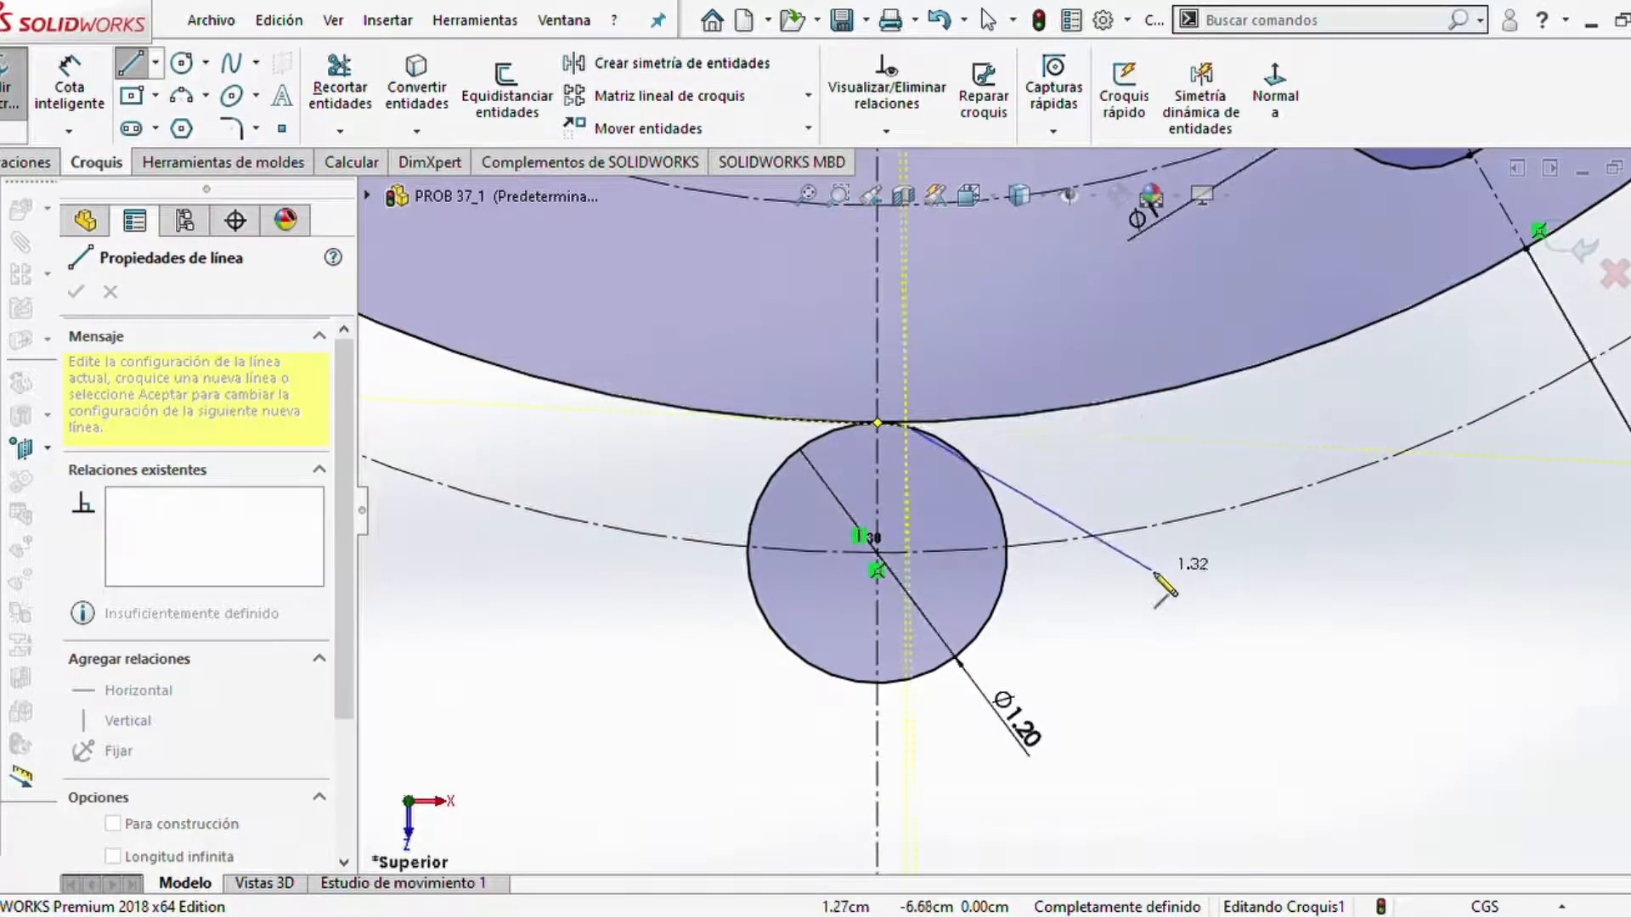
key(Escape)
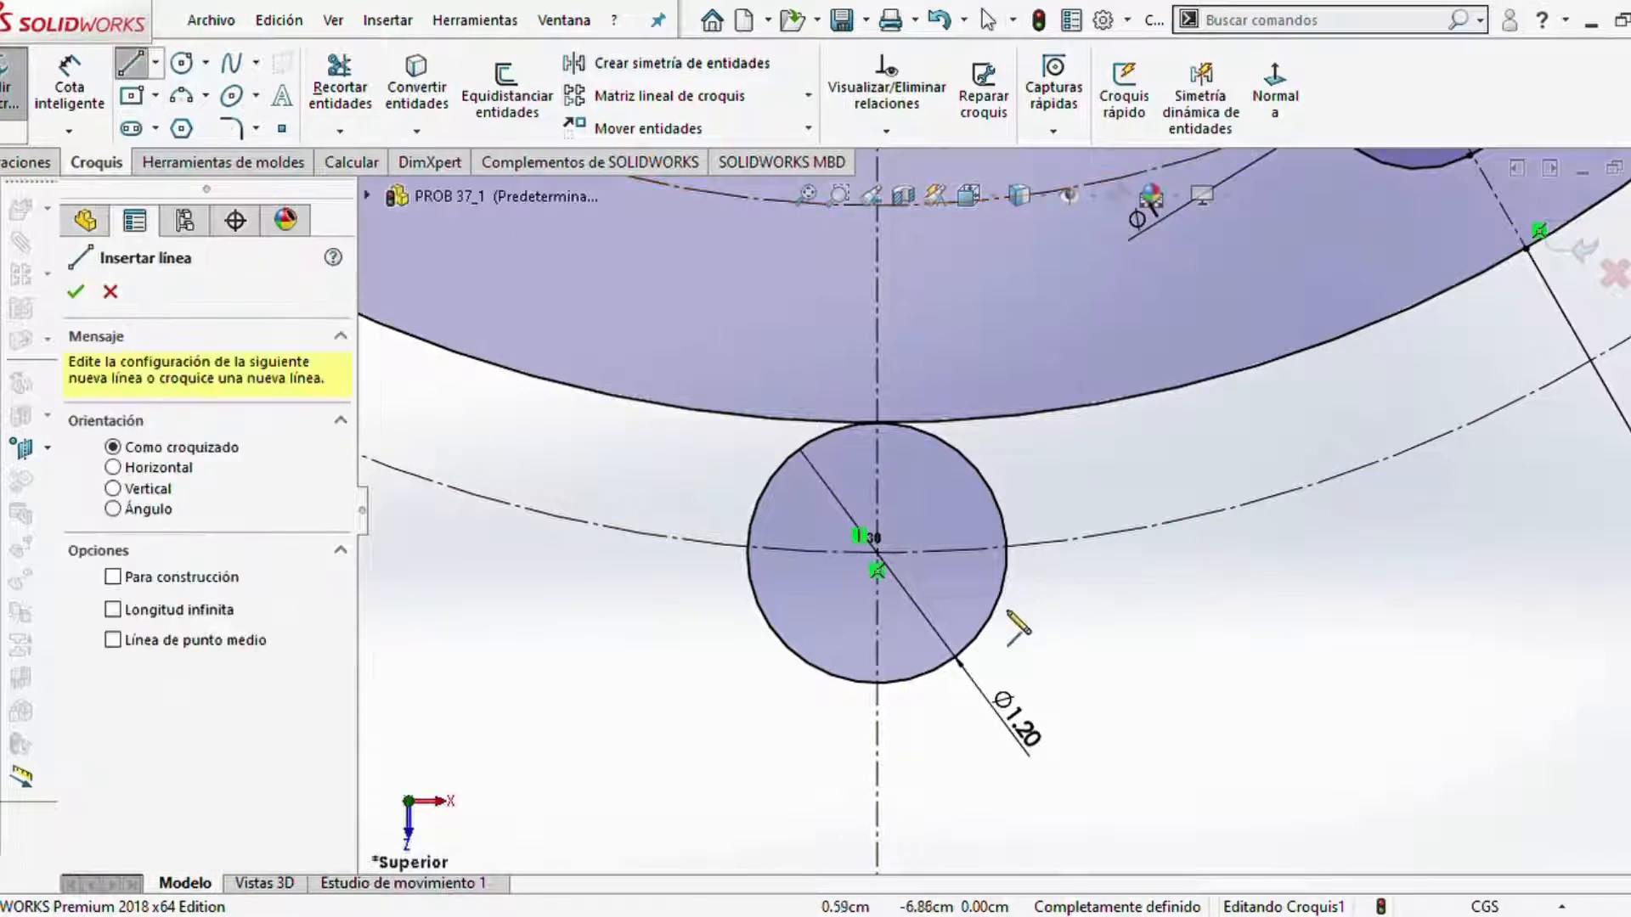
click(1008, 552)
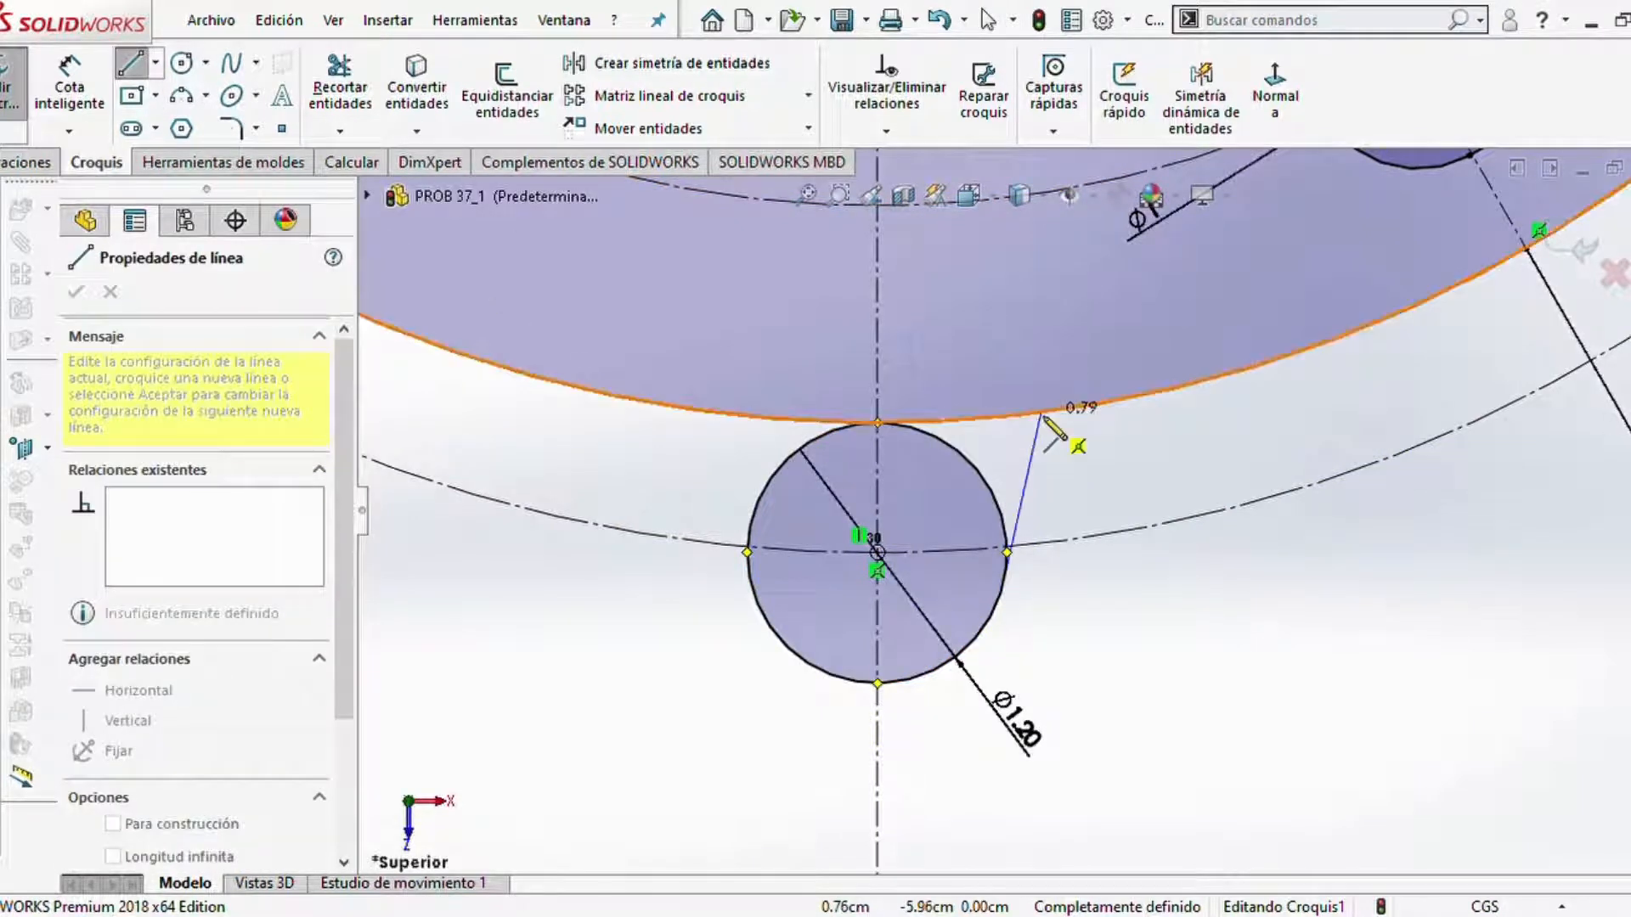
click(1047, 433)
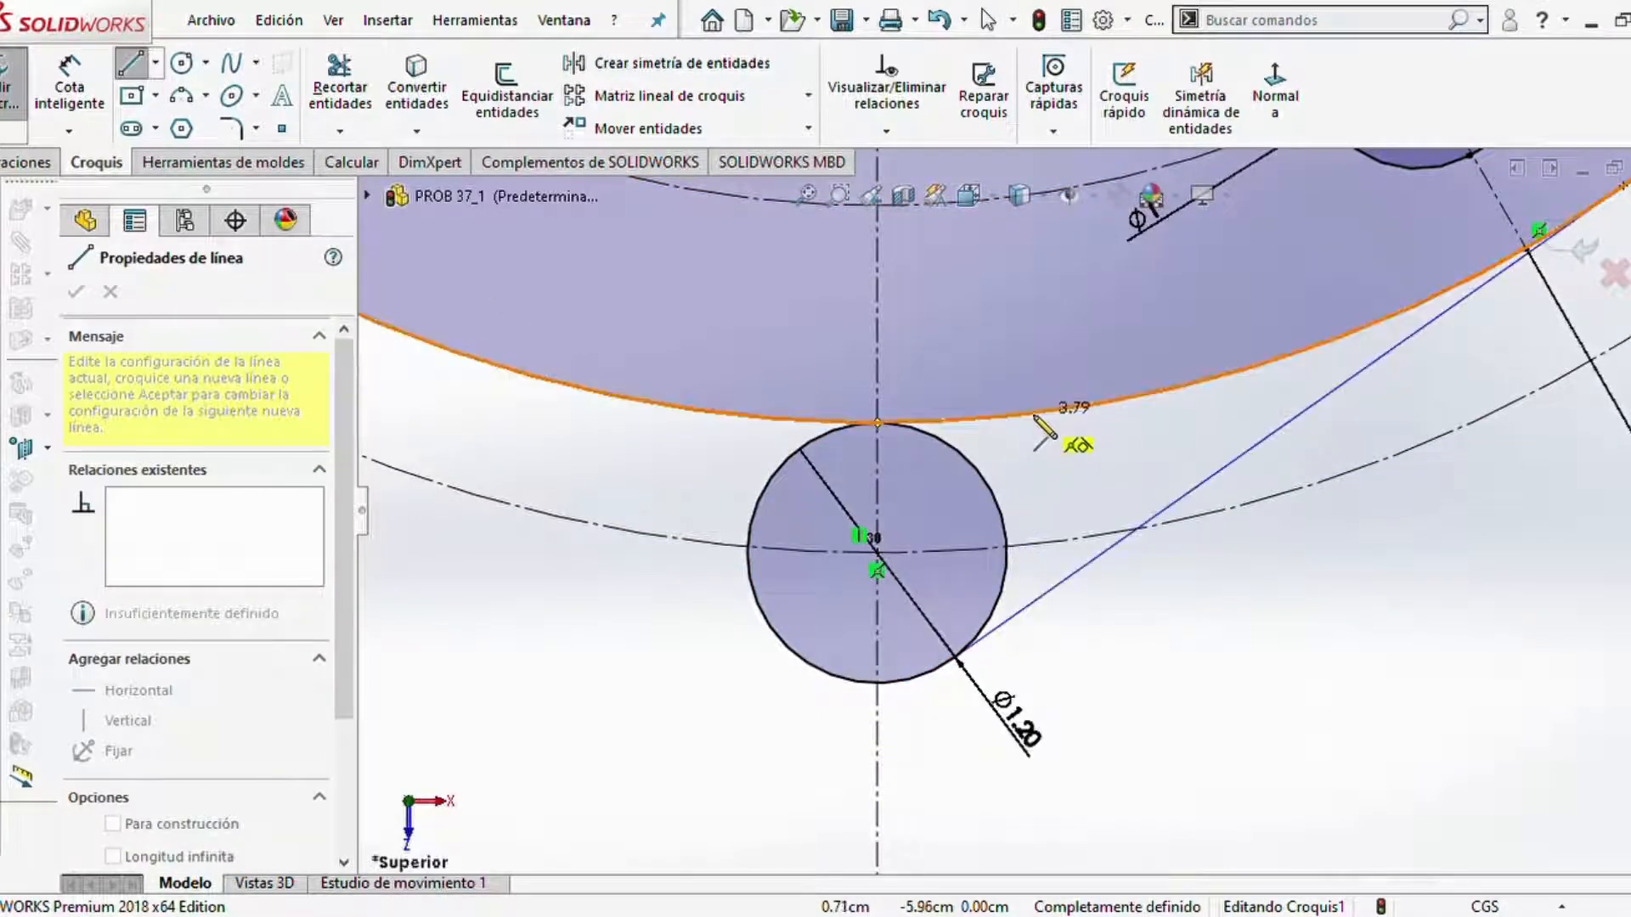
click(1180, 315)
key(Escape)
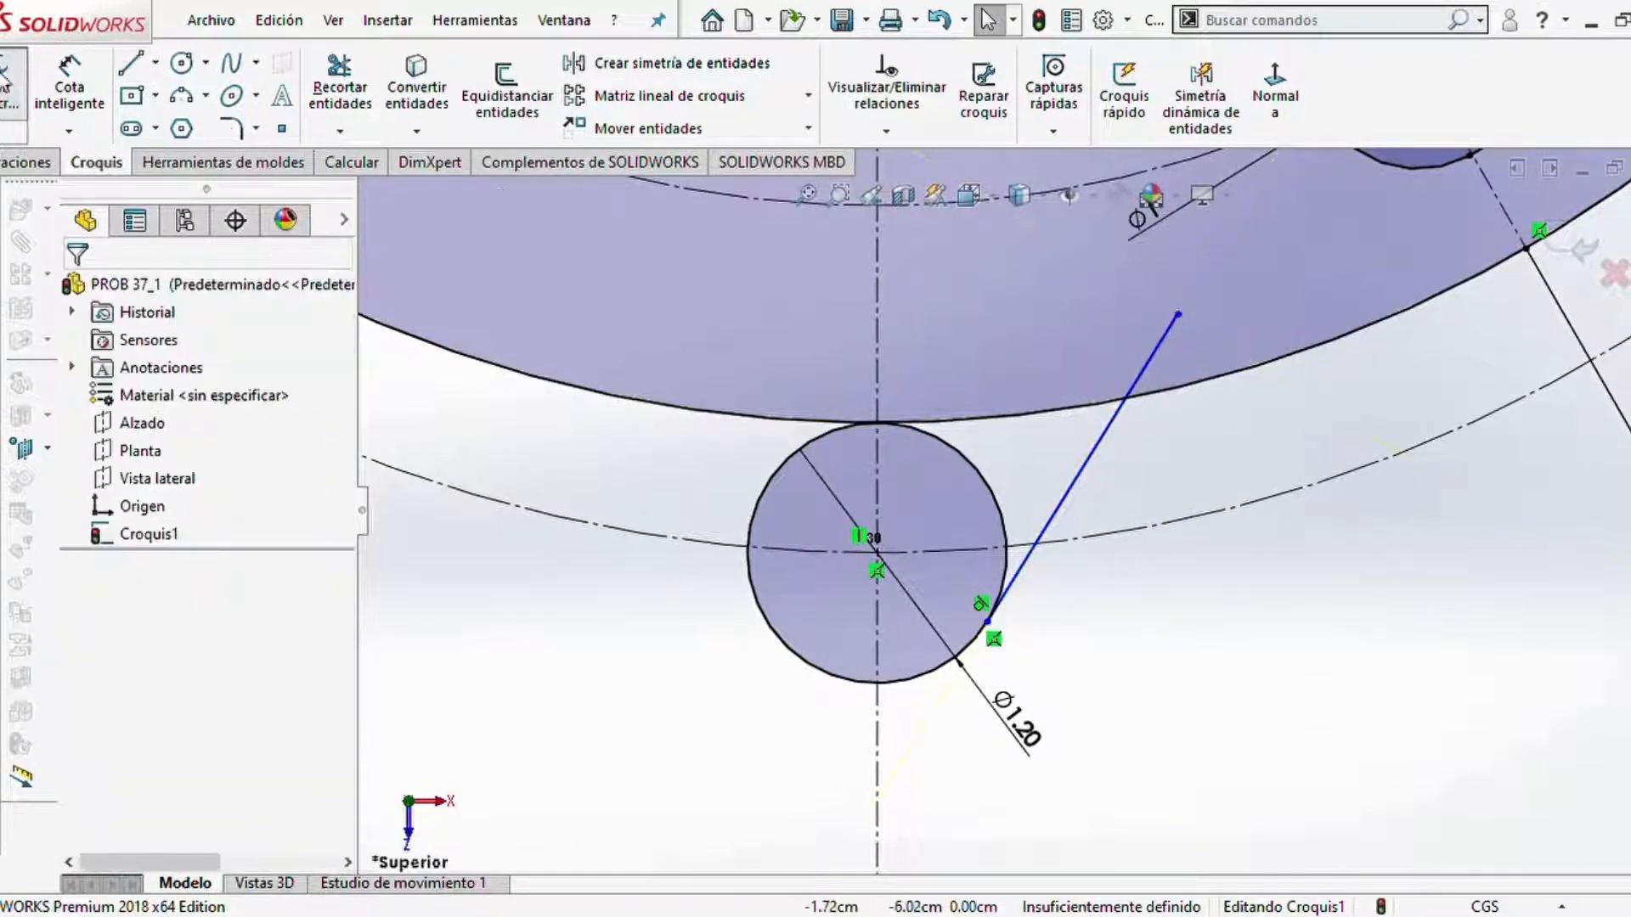
- Draw a line from the lower left side of the 1.2 cm circle, slanting outward and up past the ring's outer edge
key(l)
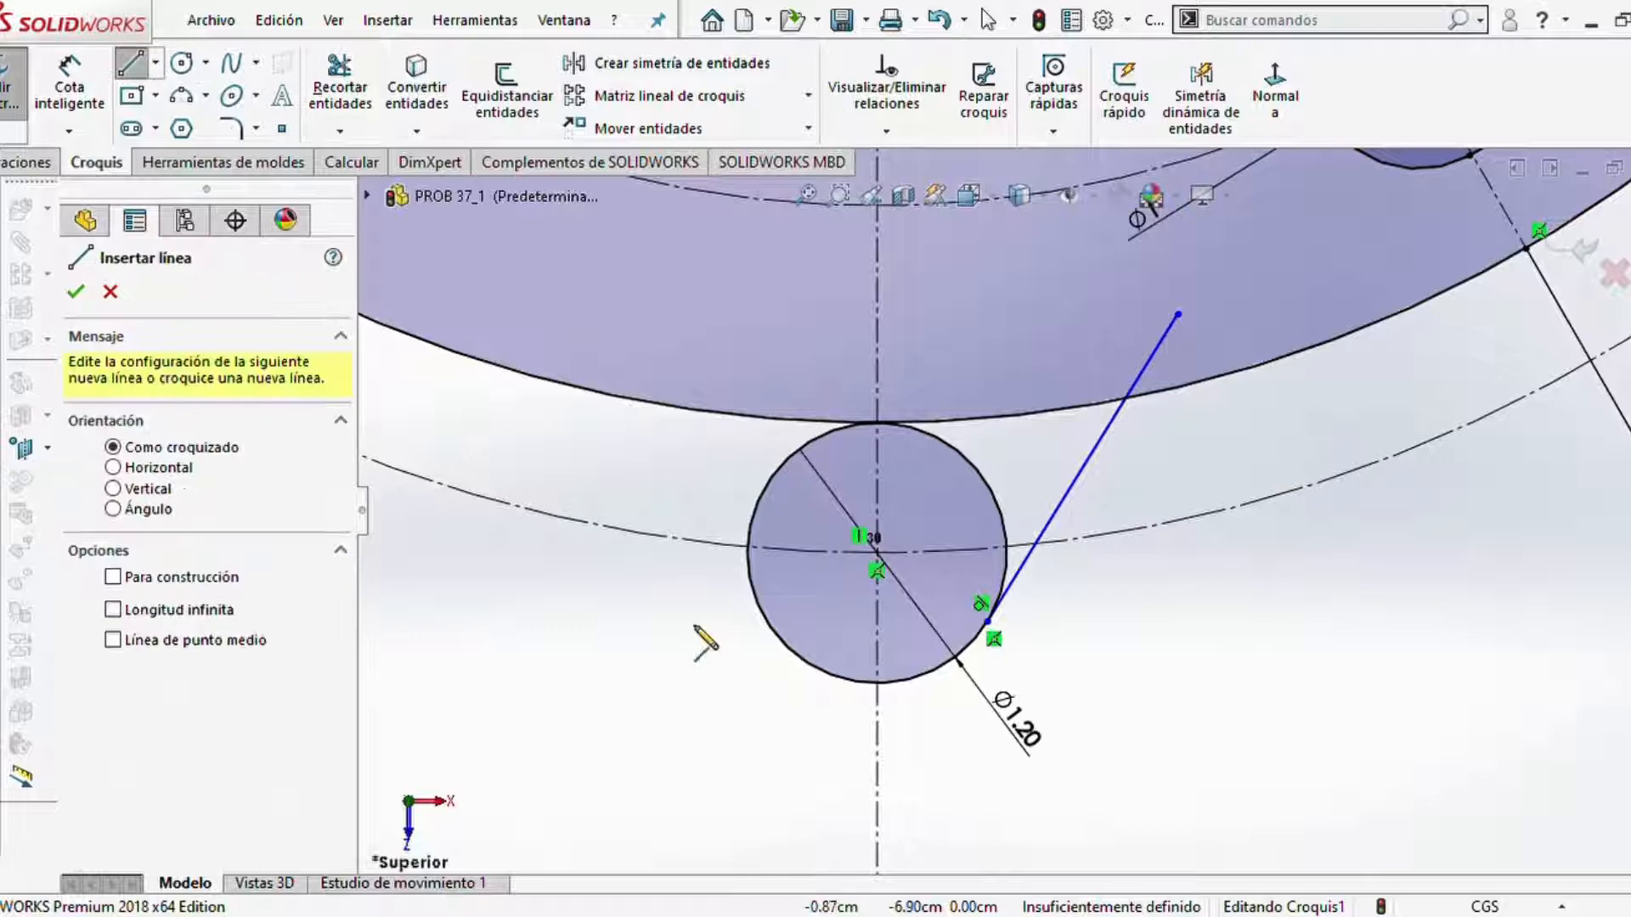
click(769, 619)
click(619, 299)
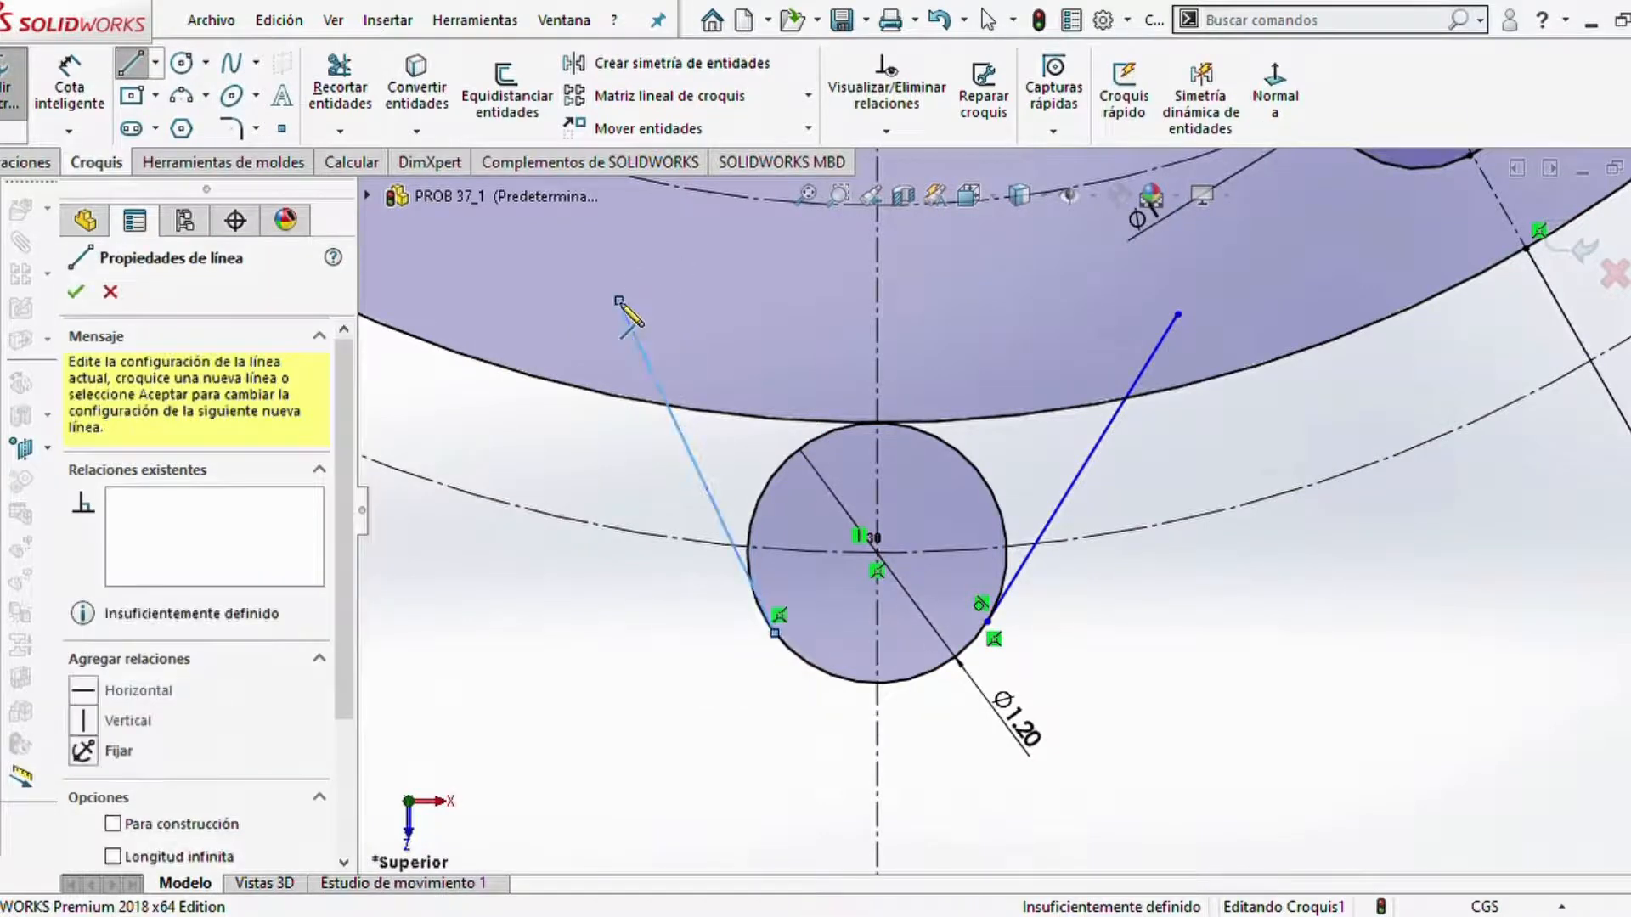
key(Escape)
scroll(975, 549, down, 2)
scroll(965, 556, down, 1)
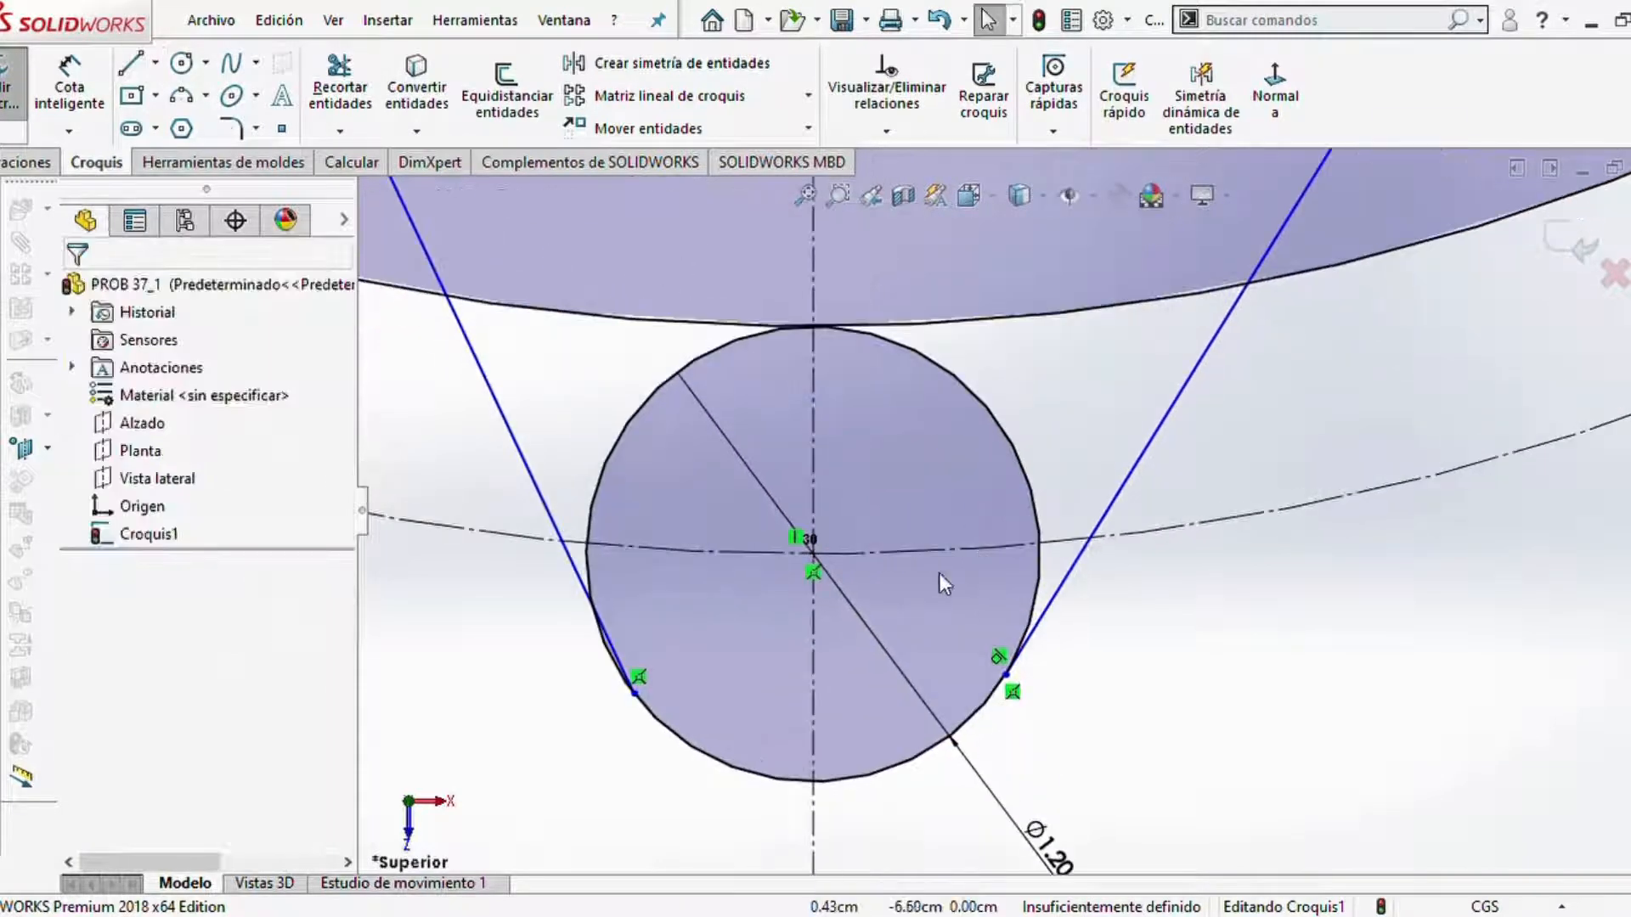
- Make the left slanted line tangent to the 1.2 cm circle and trim both slanted lines back to the ring's outer edge
click(597, 624)
ctrl+click(605, 643)
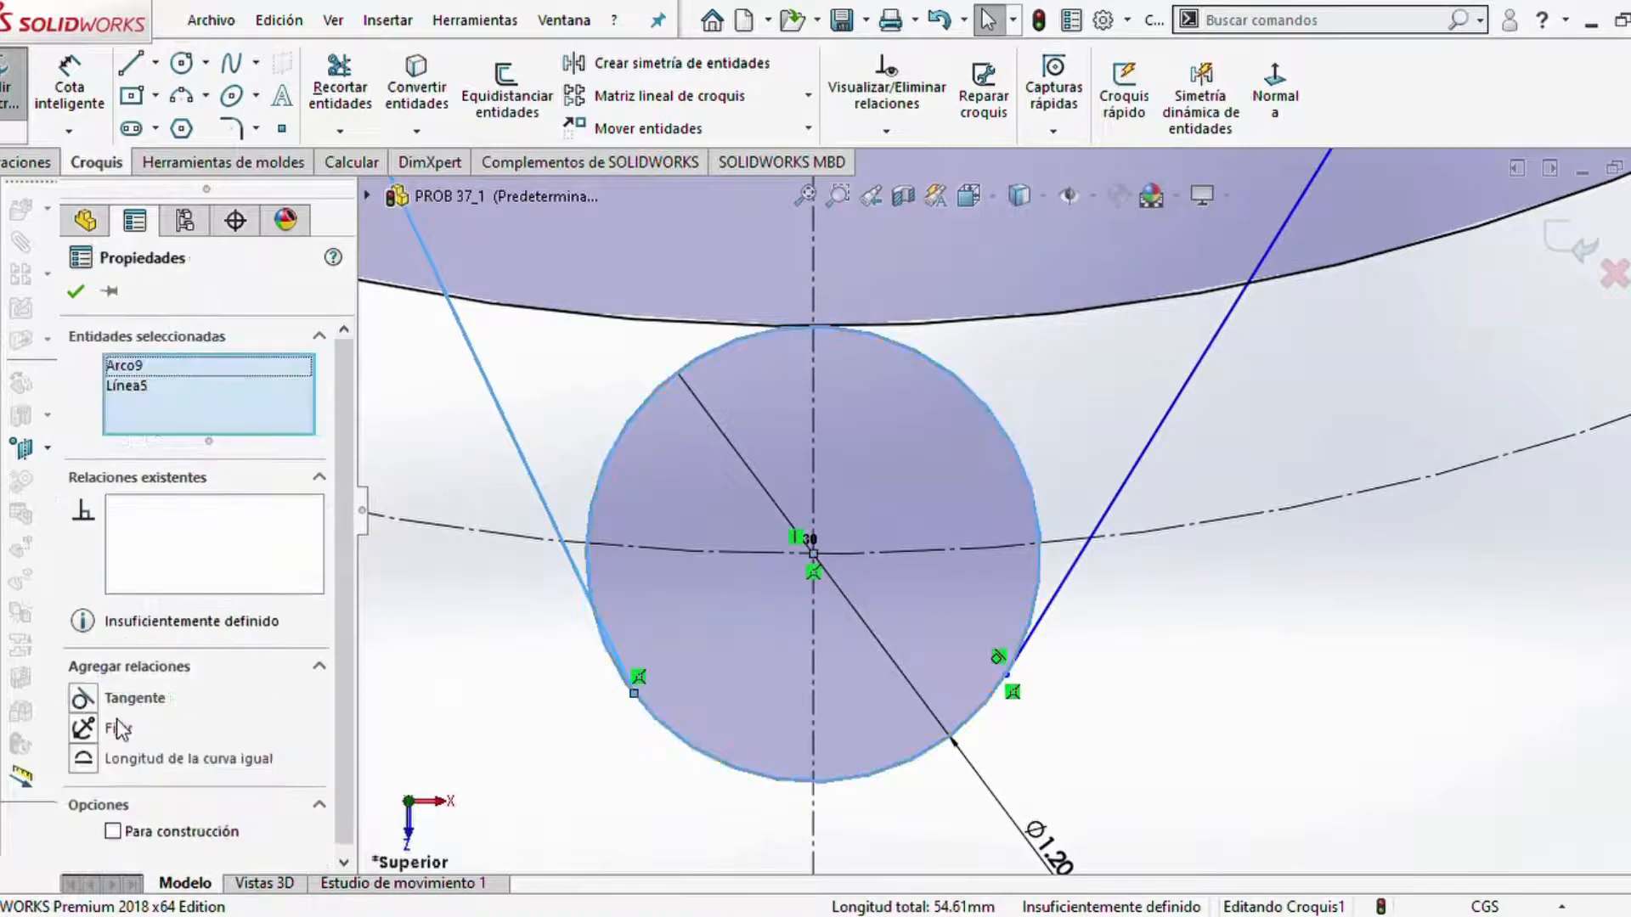
click(110, 705)
click(77, 291)
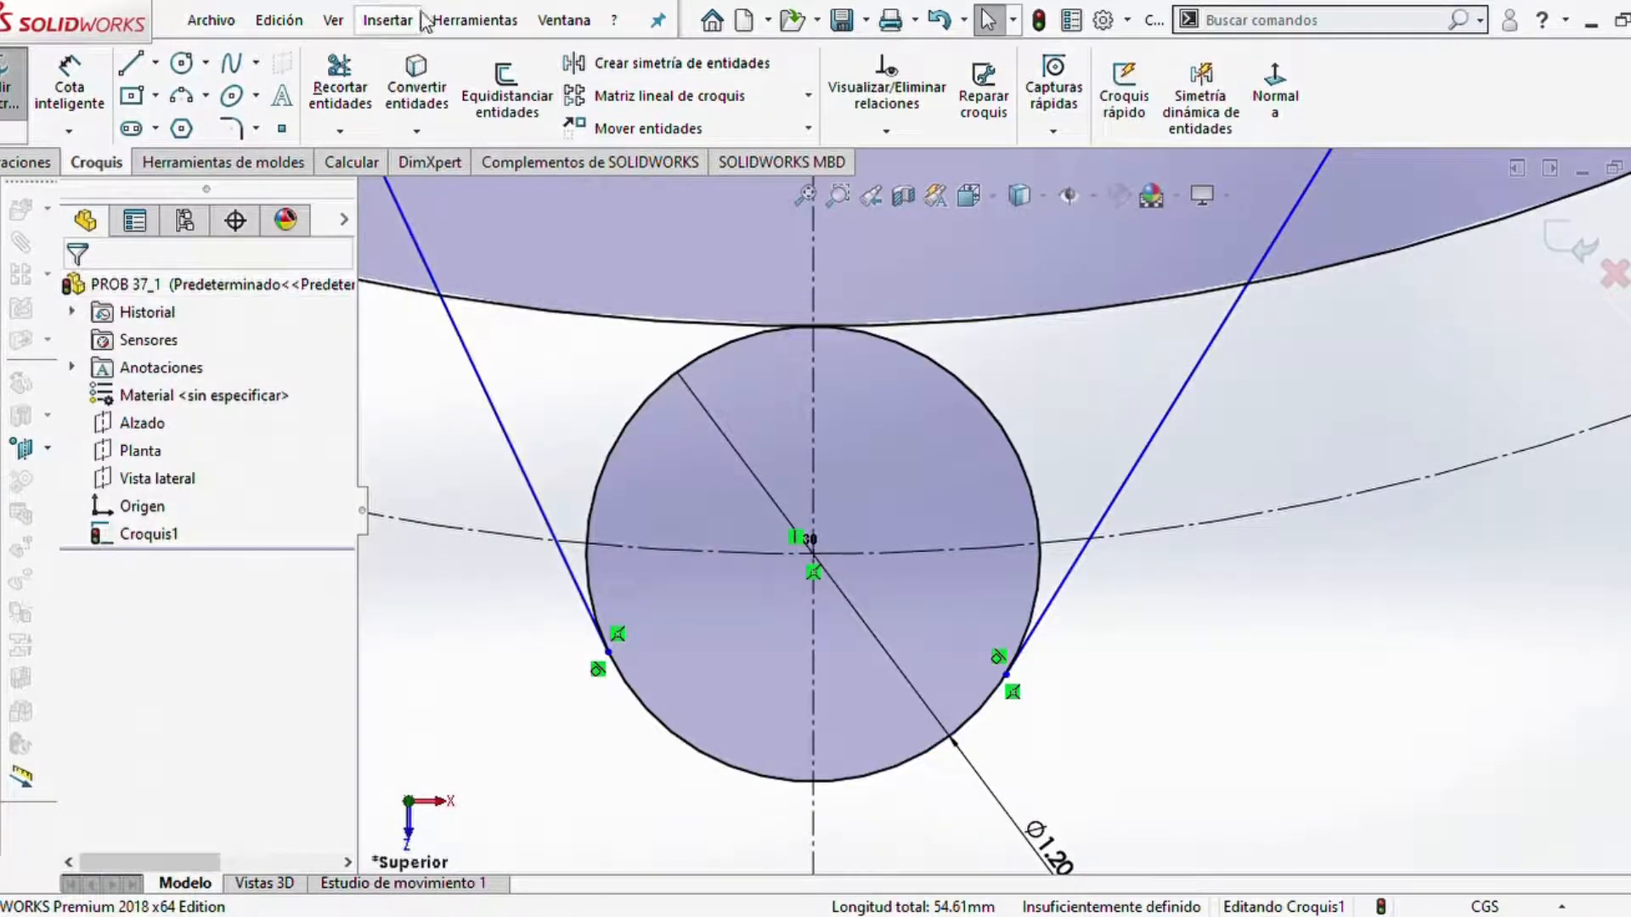
click(340, 85)
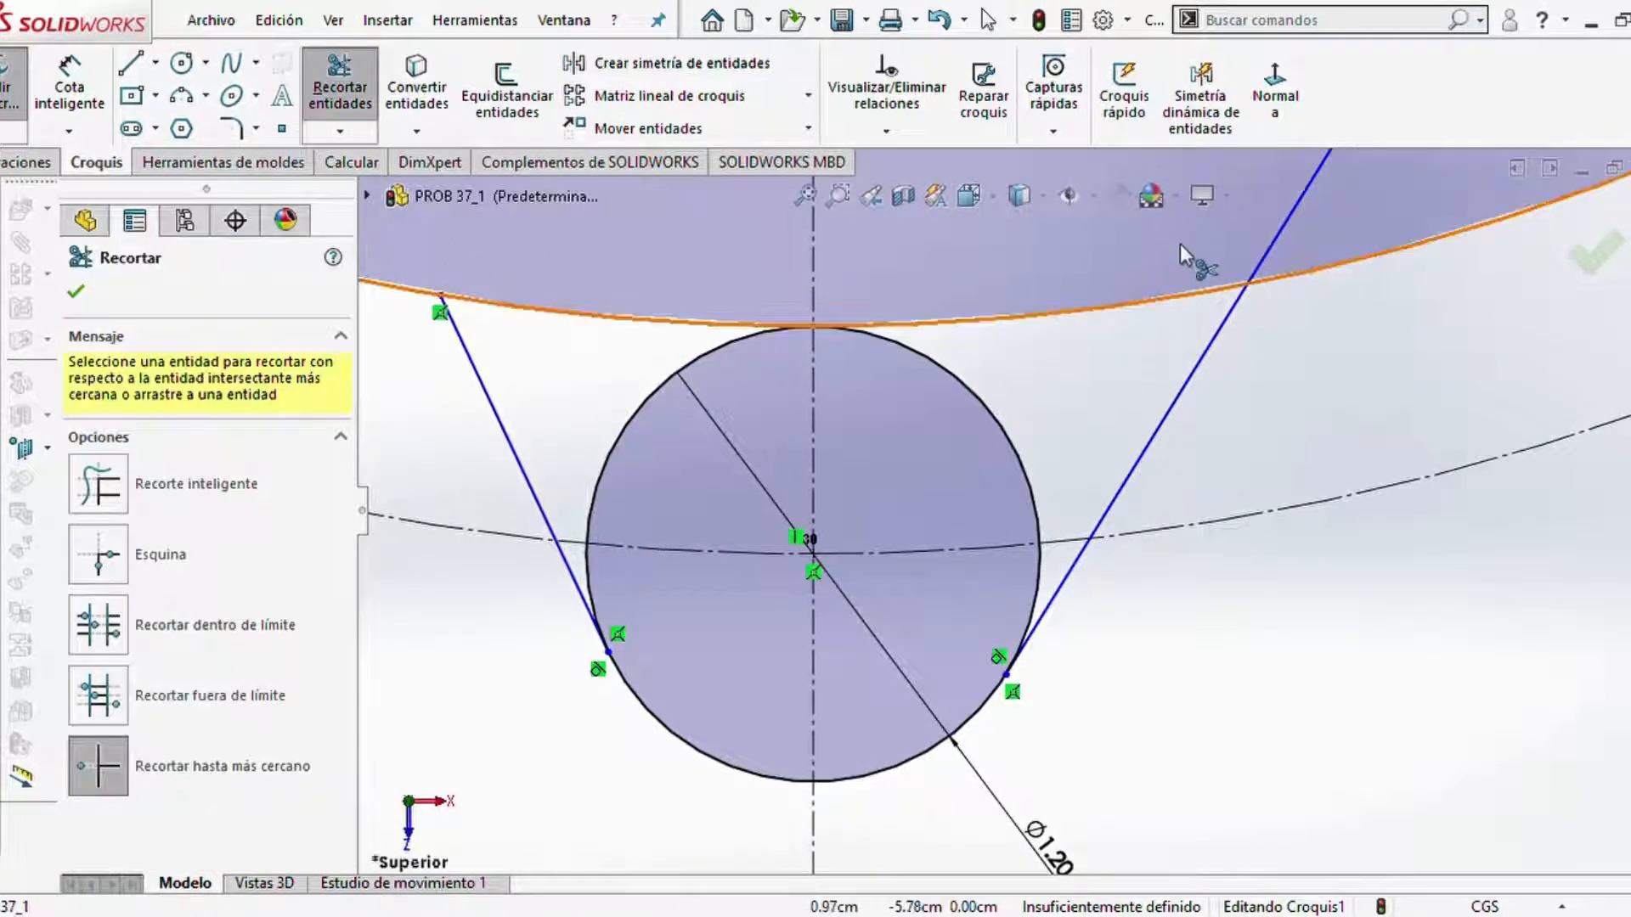
click(1268, 252)
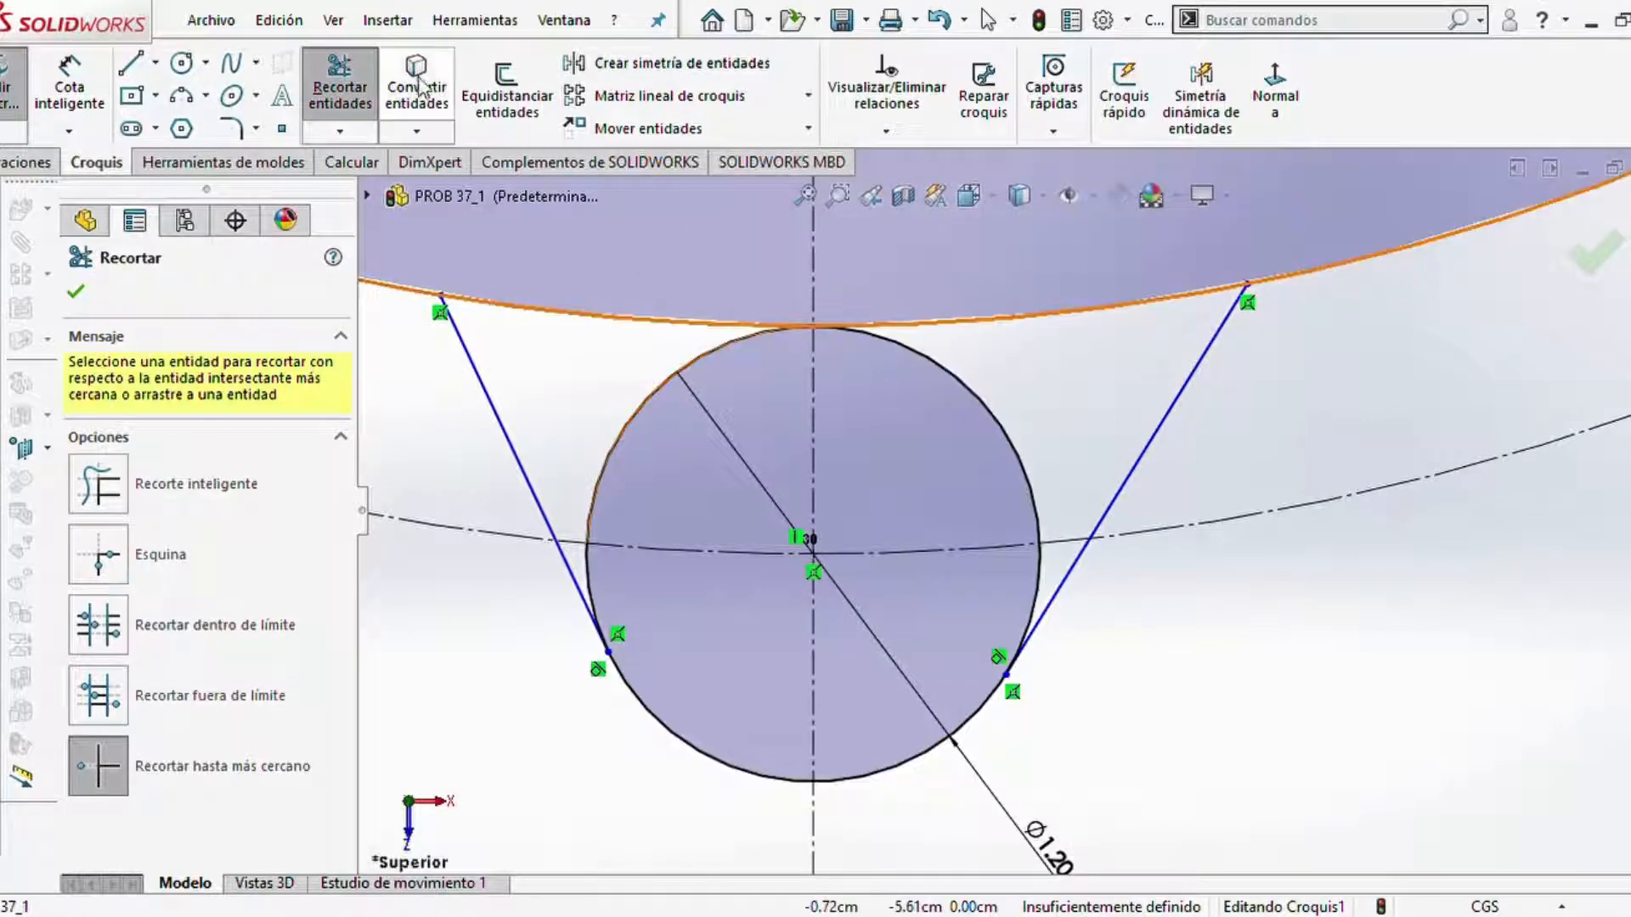
- Dimension the angle between the right slanted line and the vertical centerline as 30°
click(71, 90)
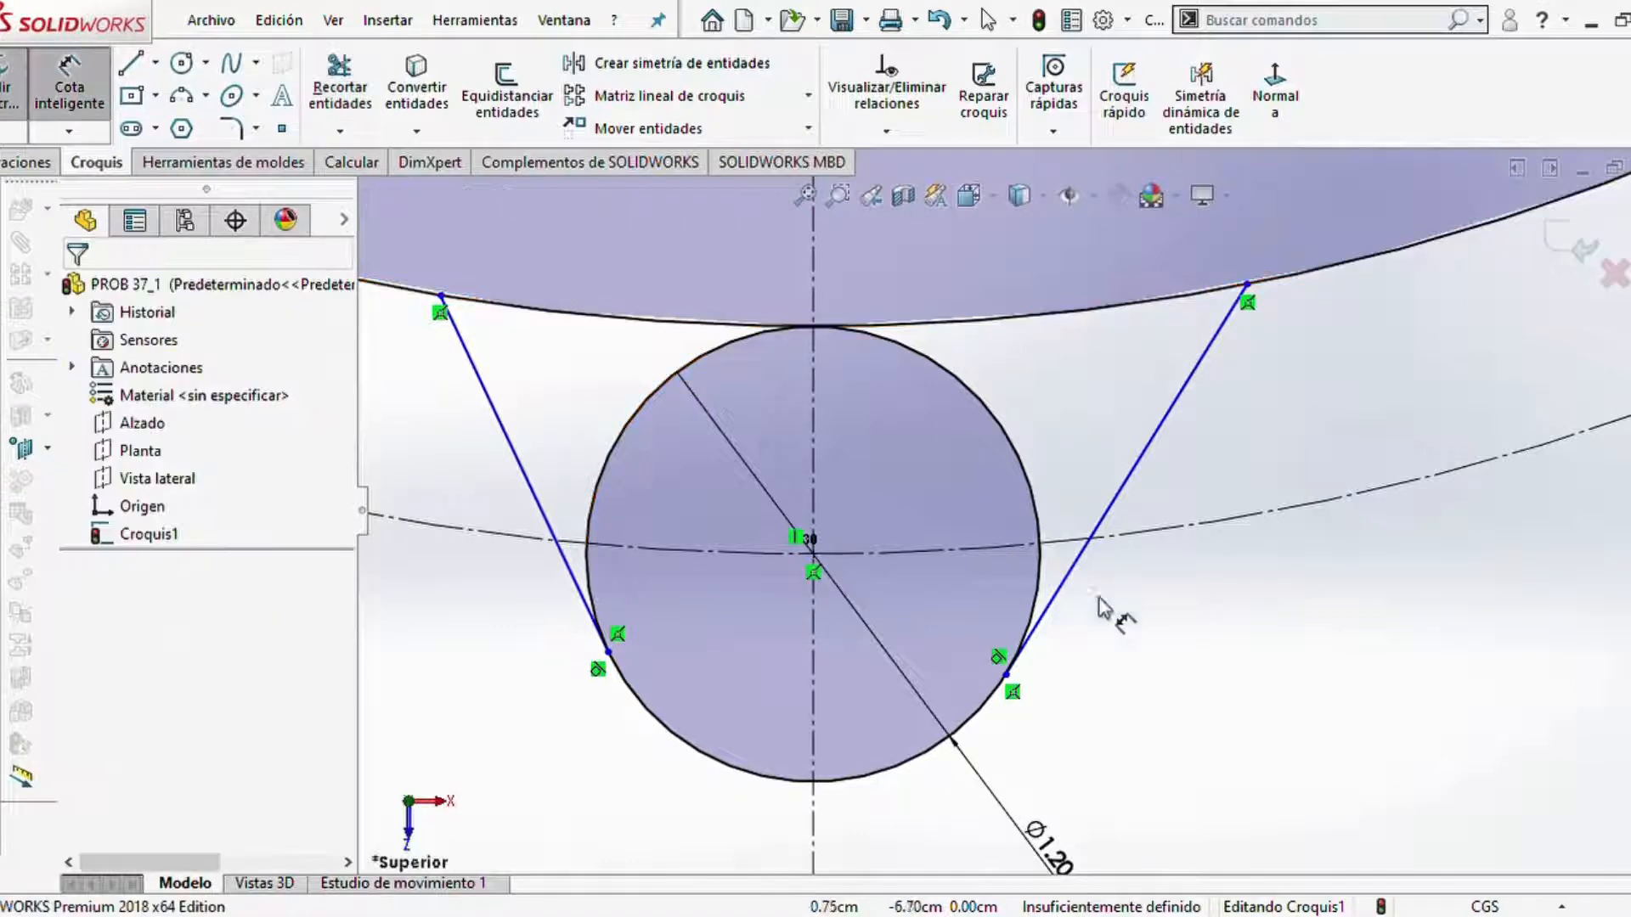
click(1122, 503)
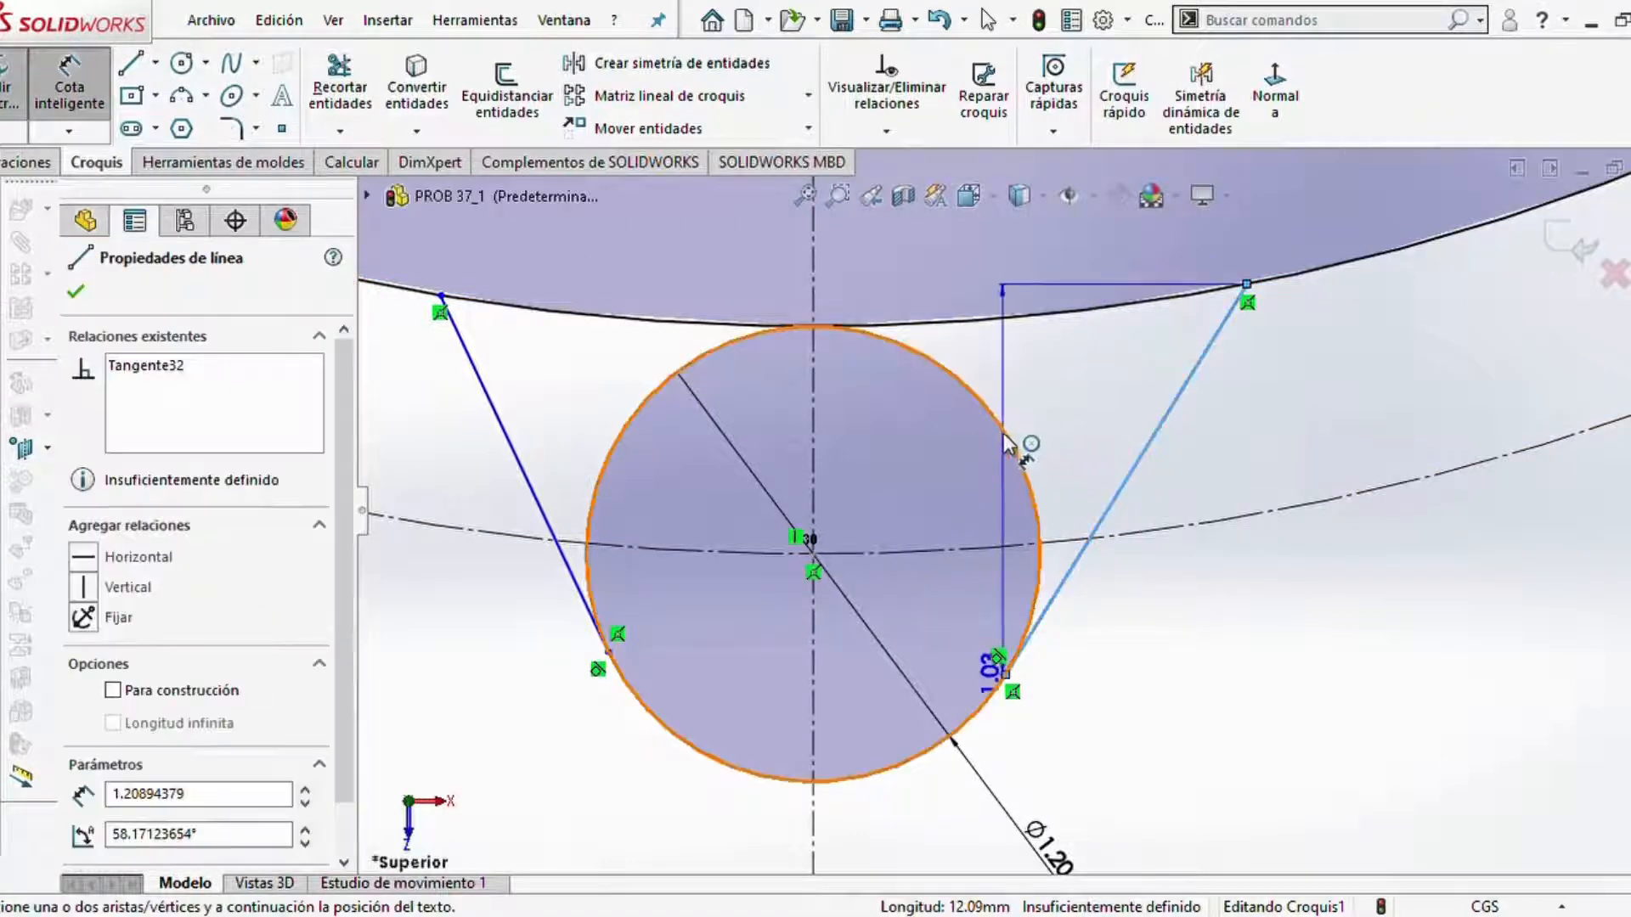
click(814, 350)
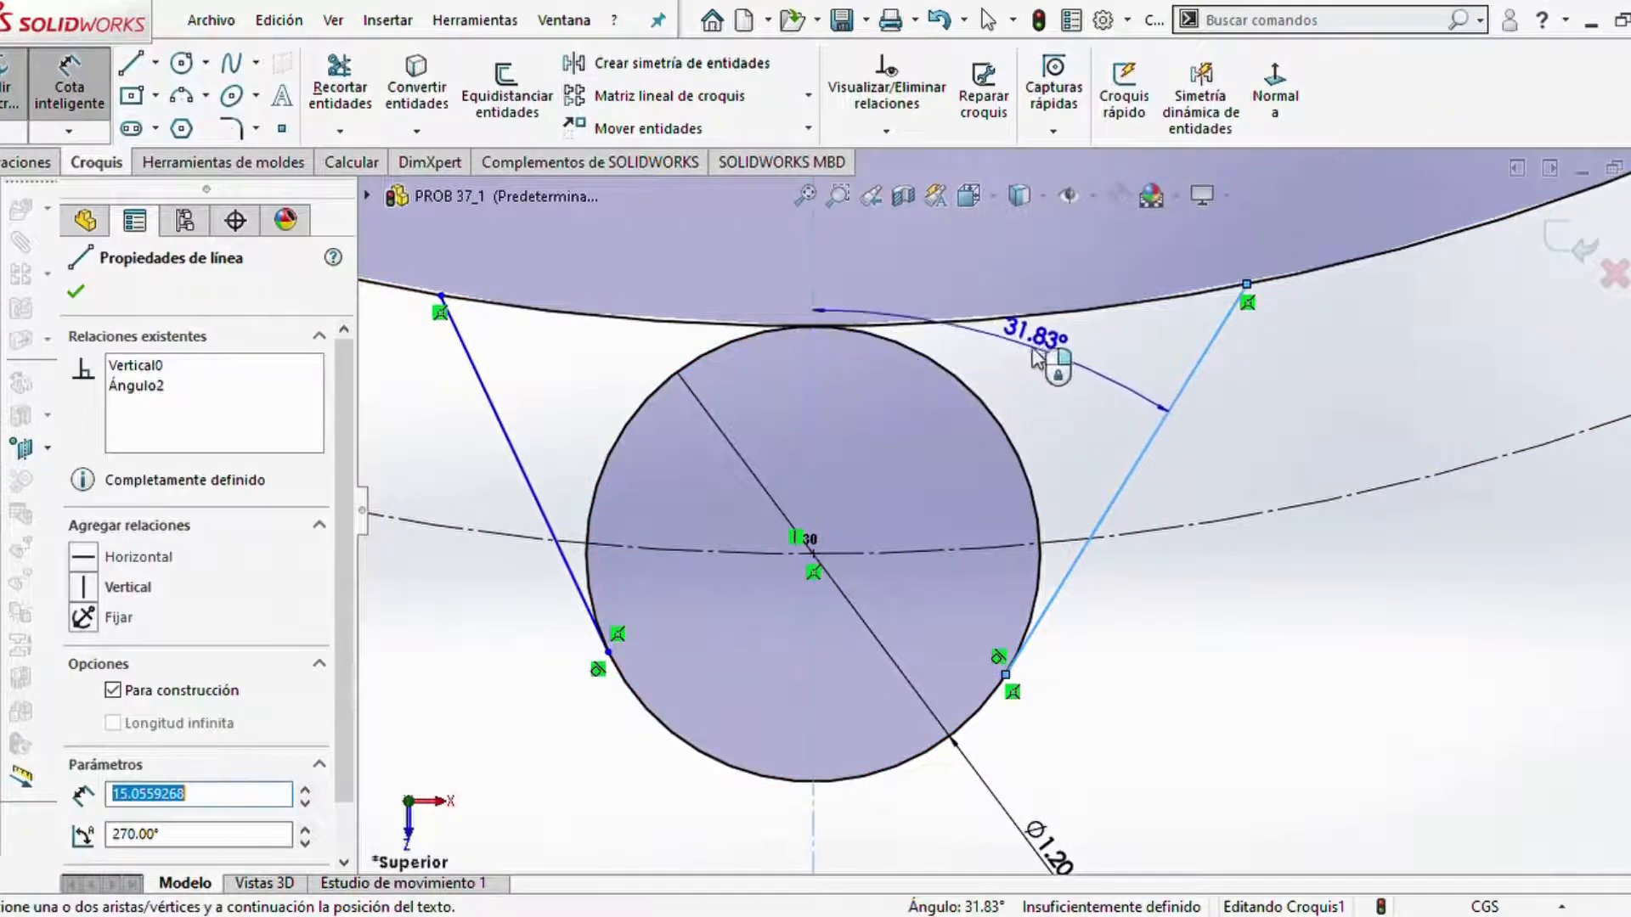
click(1000, 393)
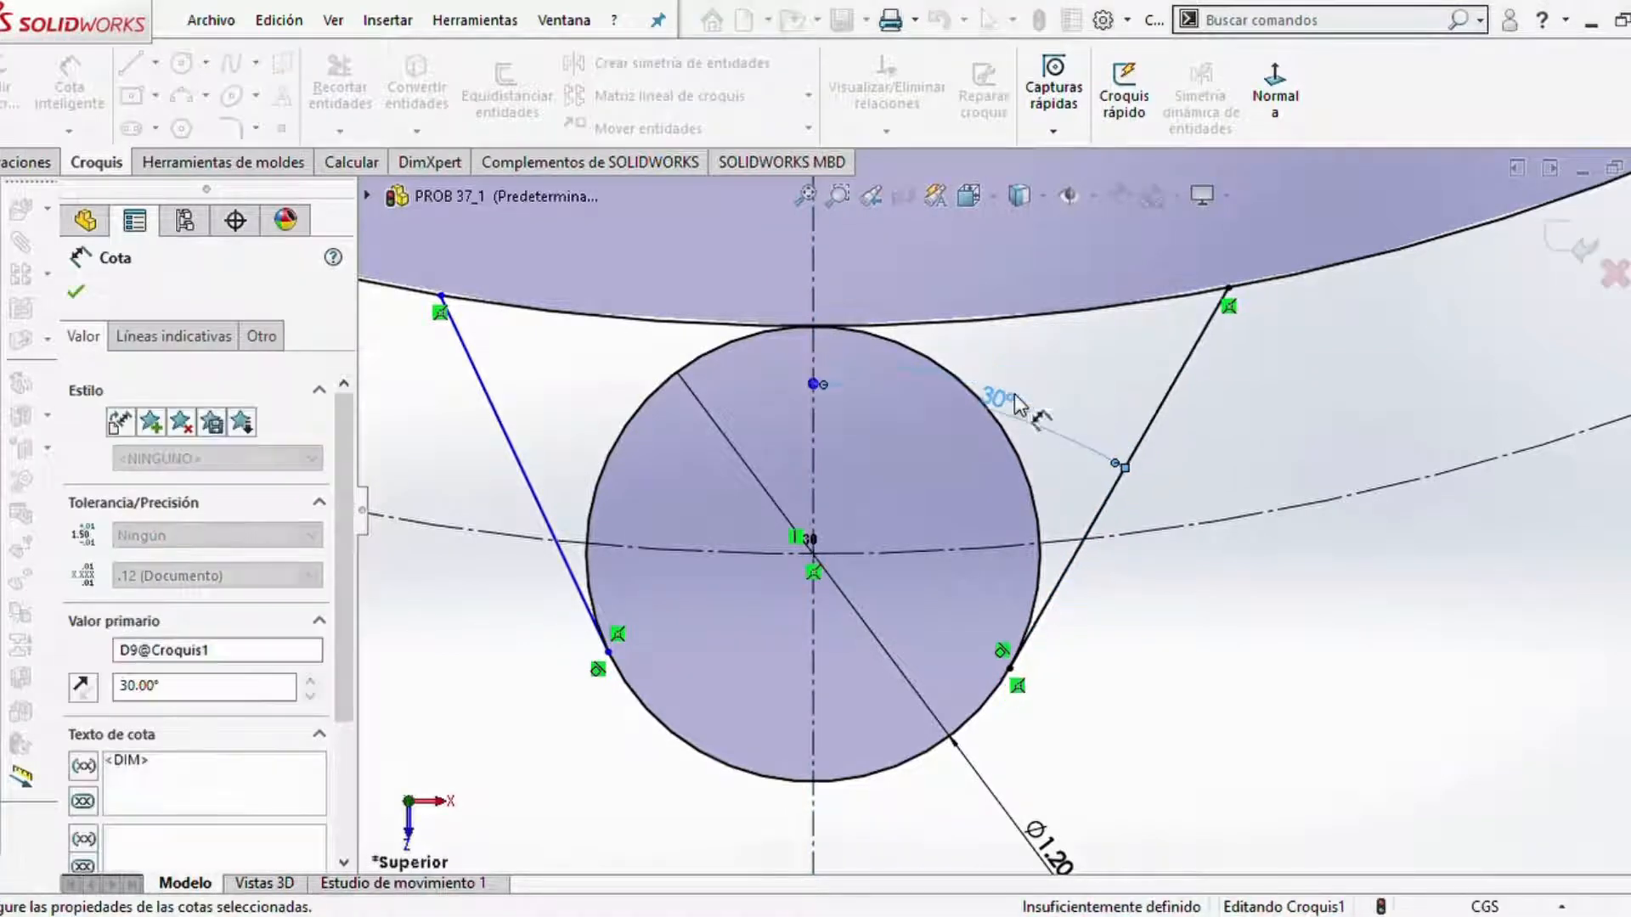
- Dimension the angle between the left slanted line and the vertical centerline as 30°
click(512, 458)
click(813, 410)
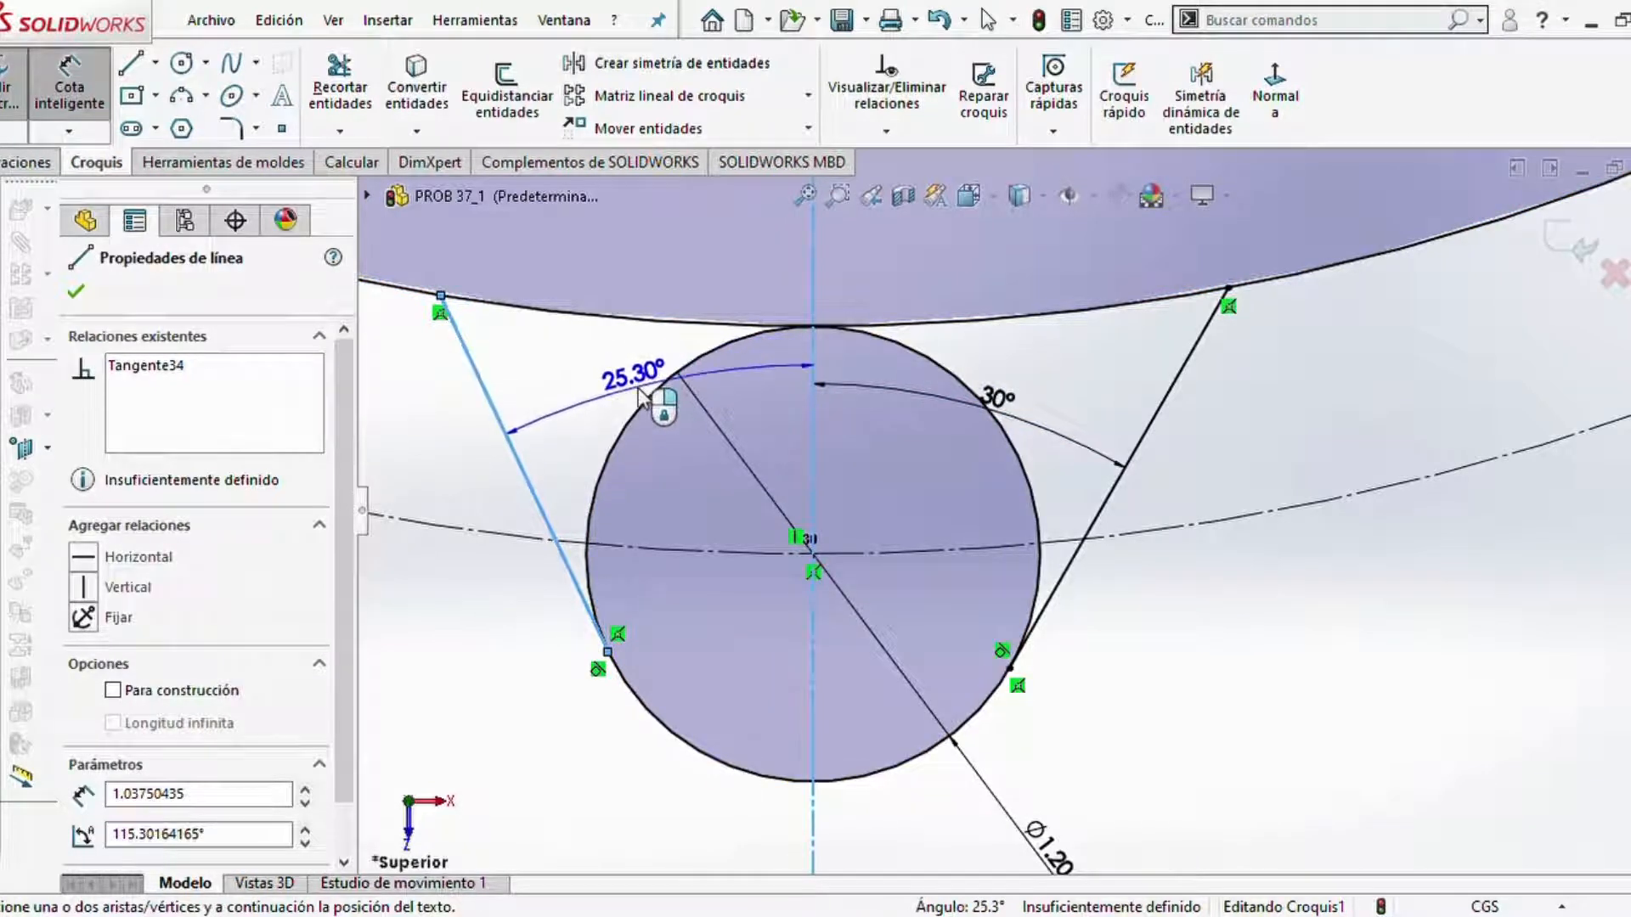
click(639, 393)
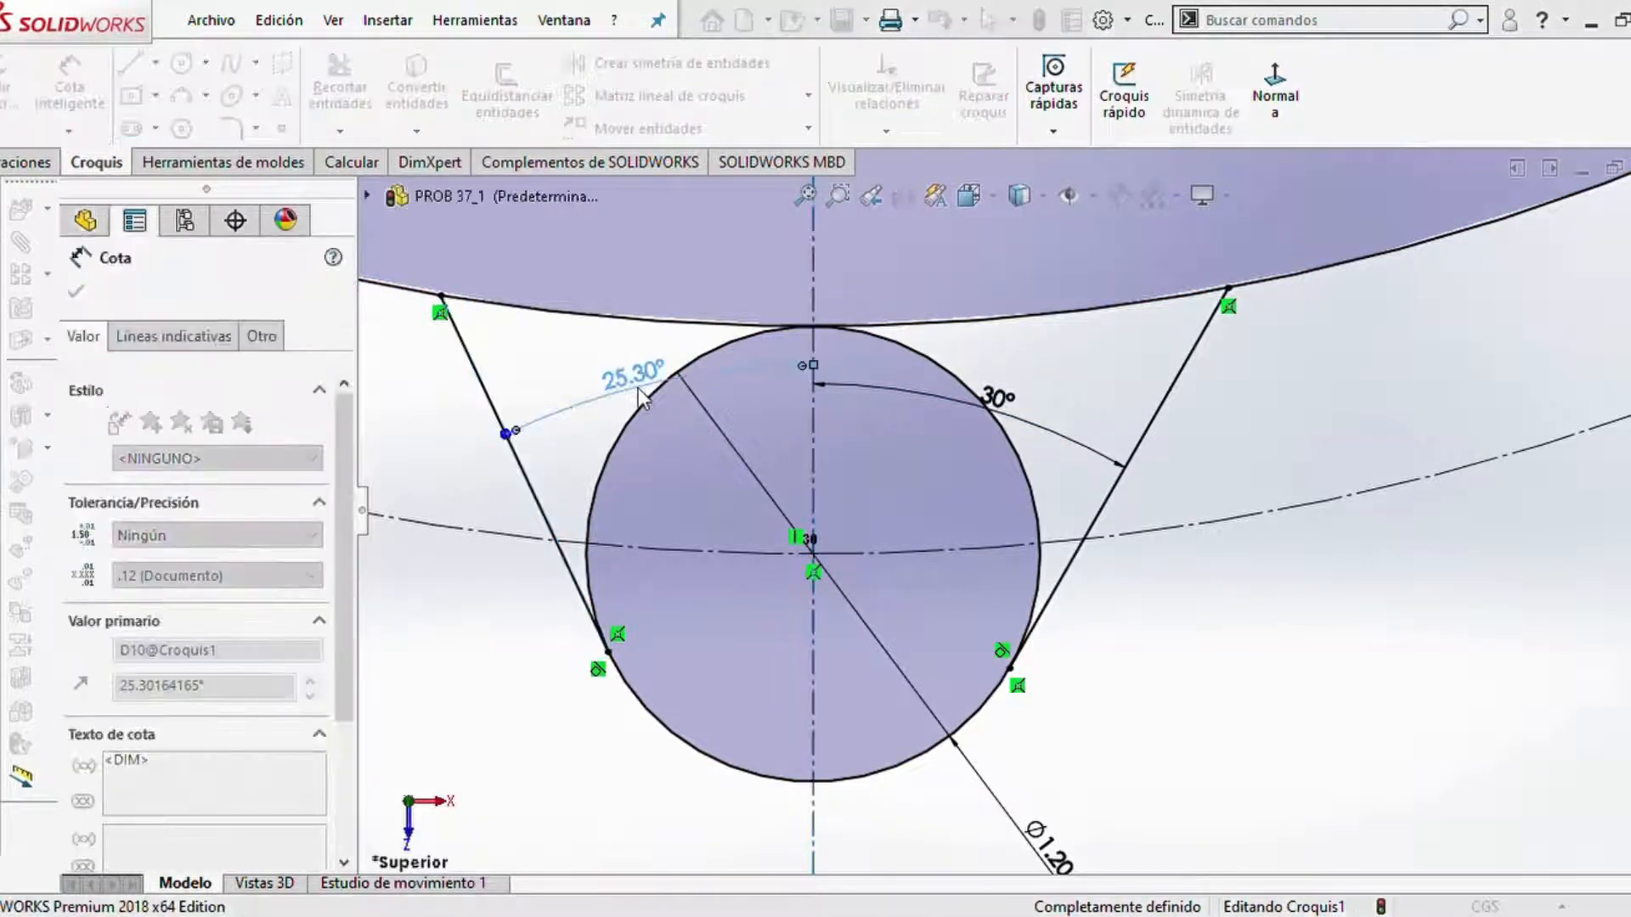
text(30)
key(Return)
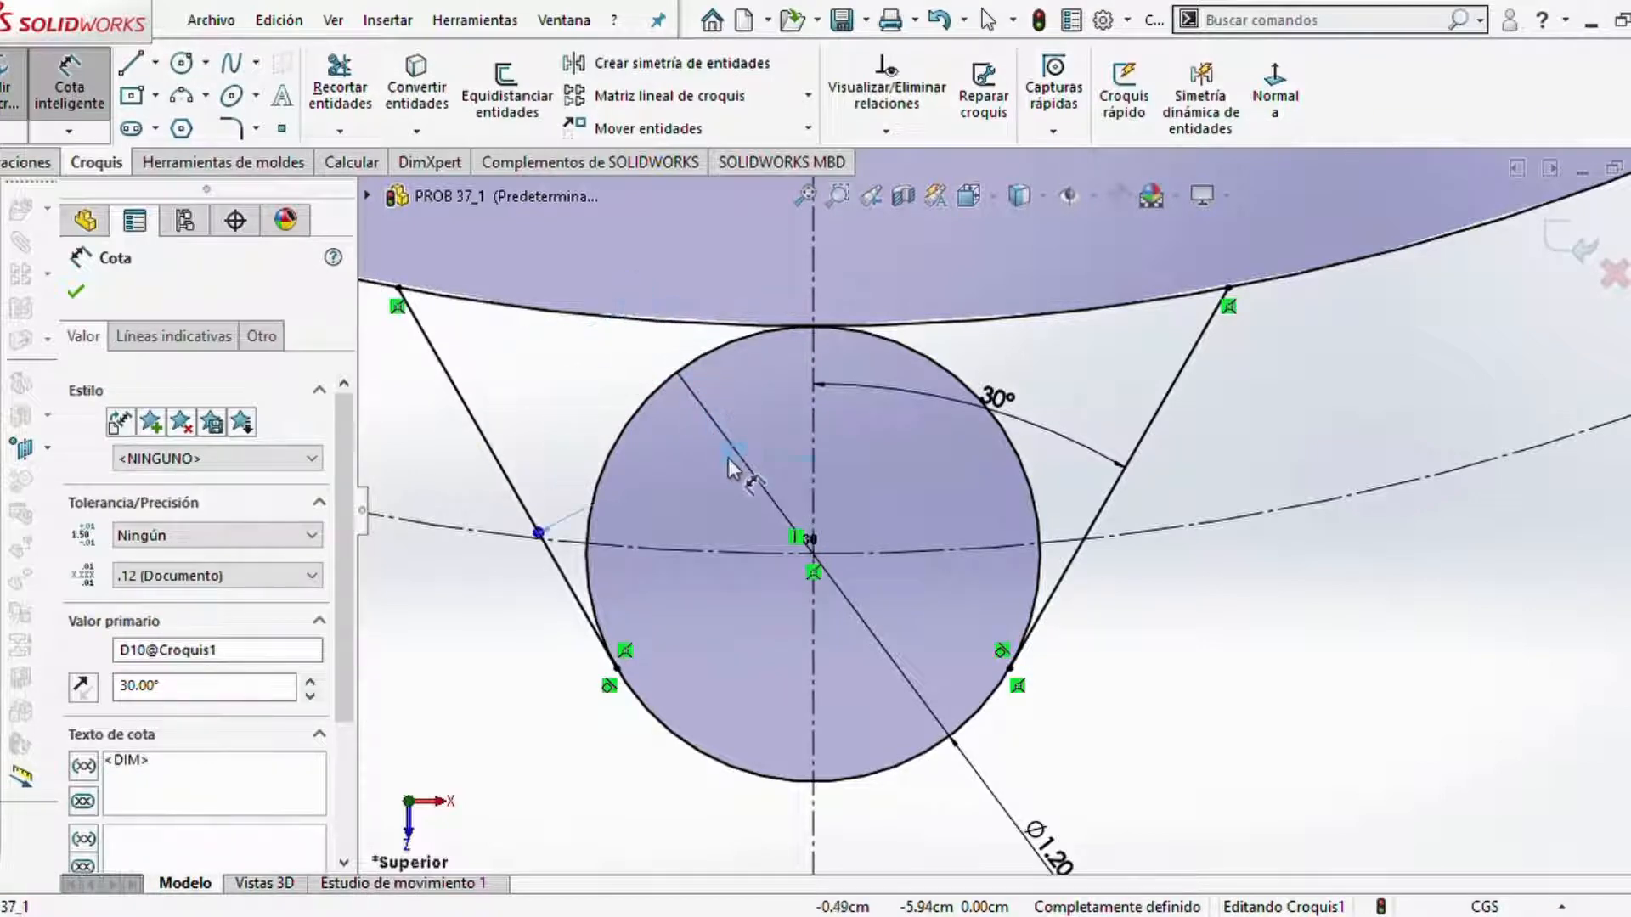
- Reposition both 30° angle dimensions higher up, inside the ring area and clear of the lug circle
scroll(797, 266, up, 3)
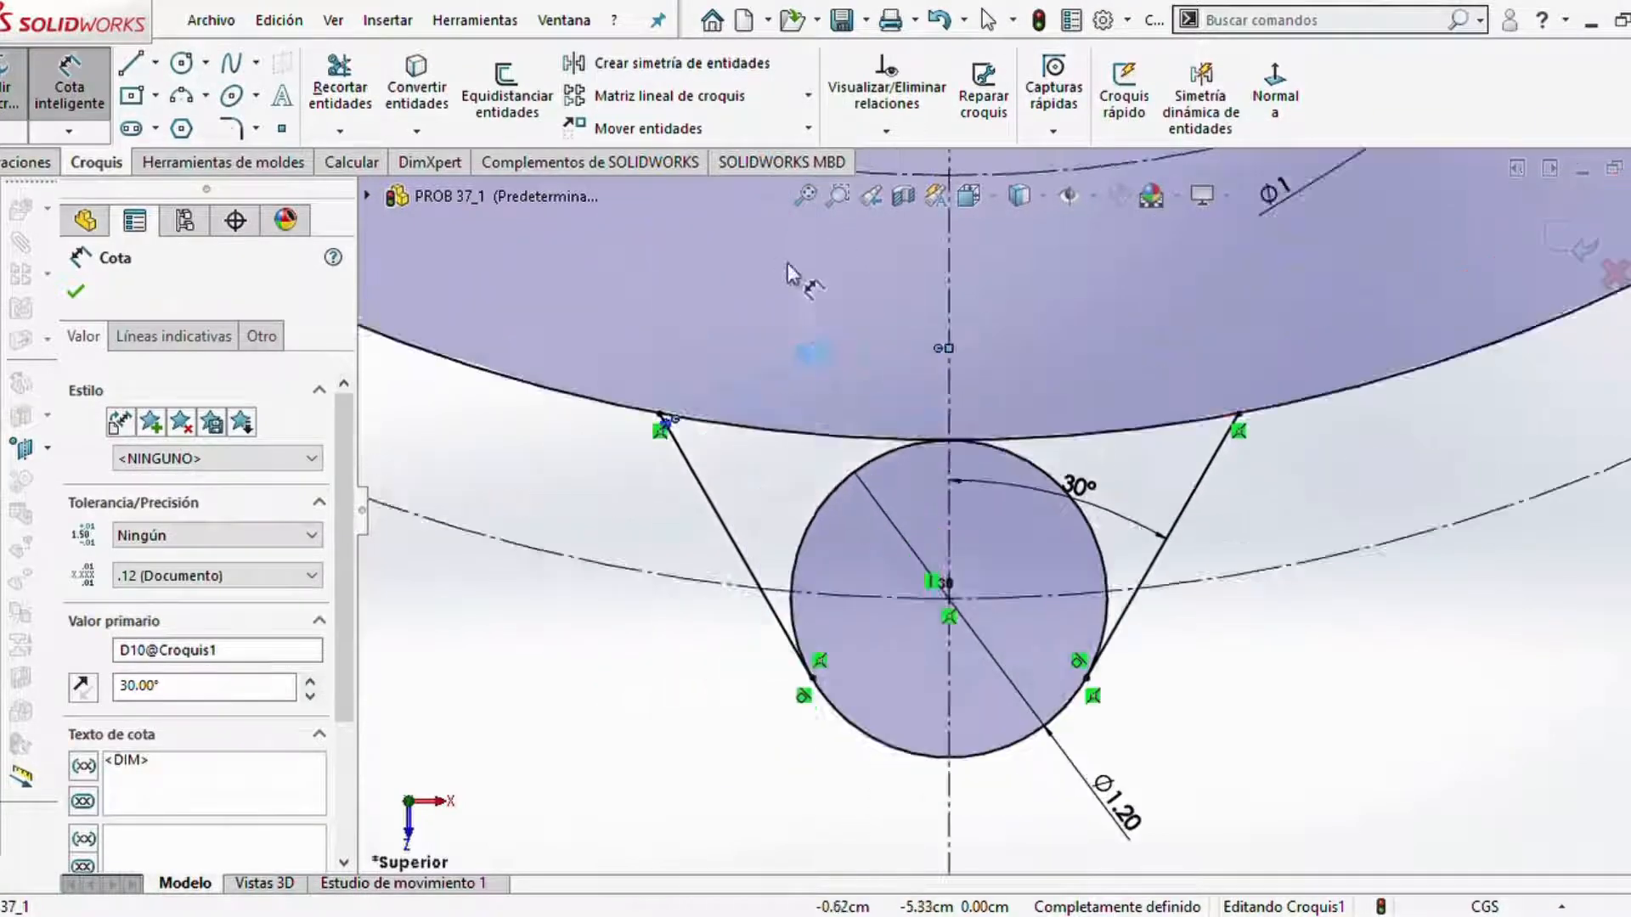
scroll(885, 466, down, 3)
drag(825, 406, 745, 306)
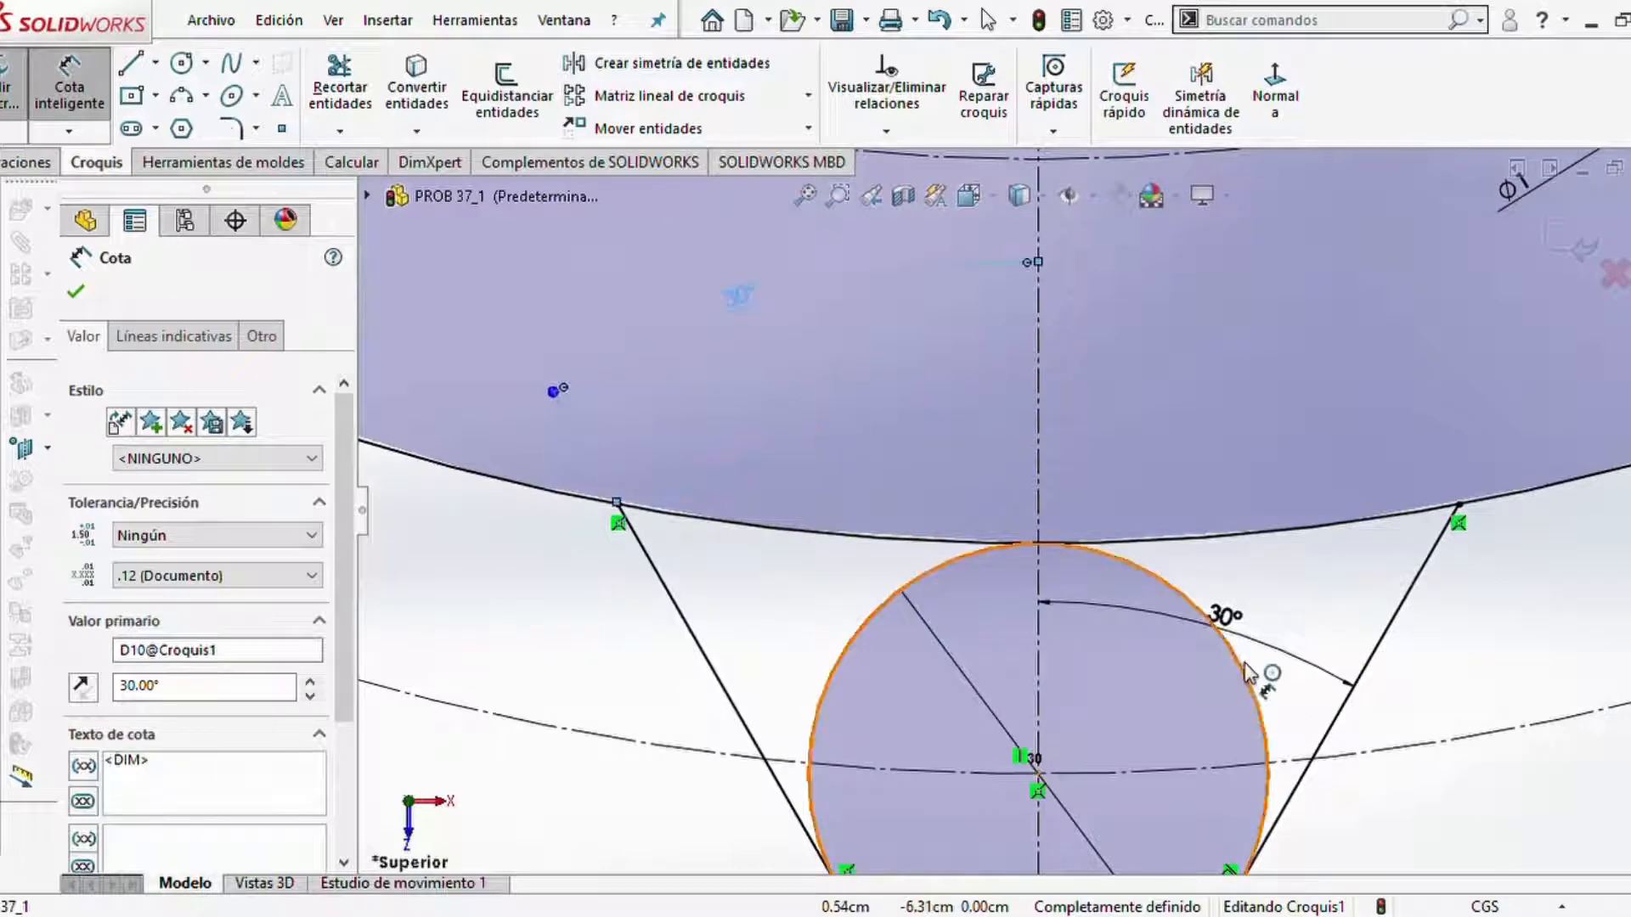
drag(1238, 617, 1313, 303)
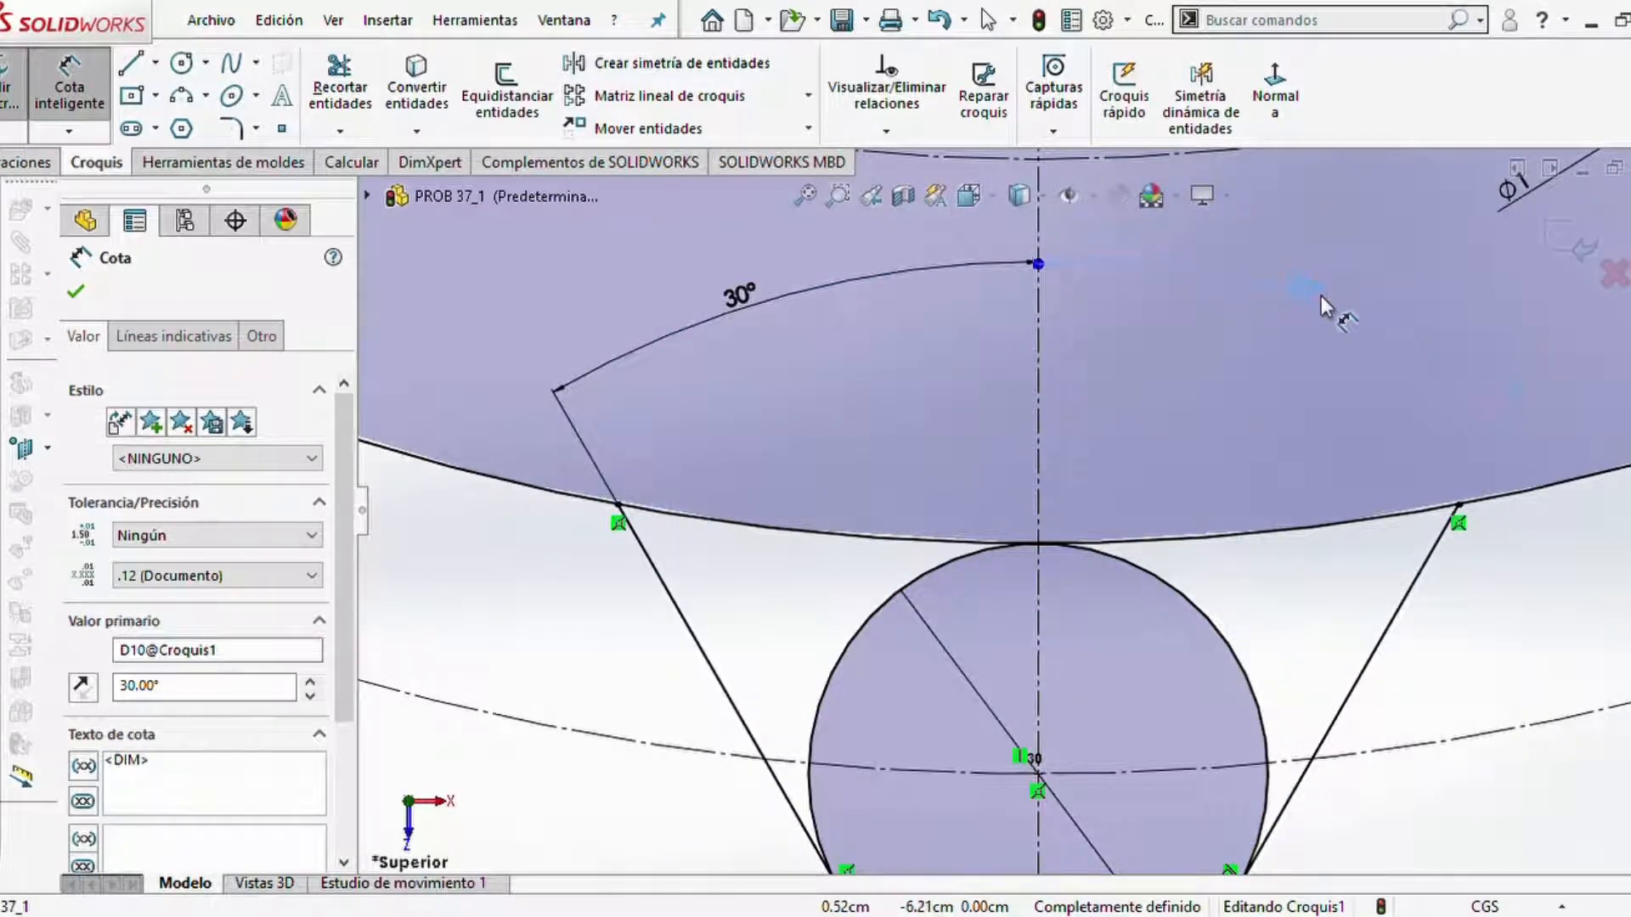
key(Escape)
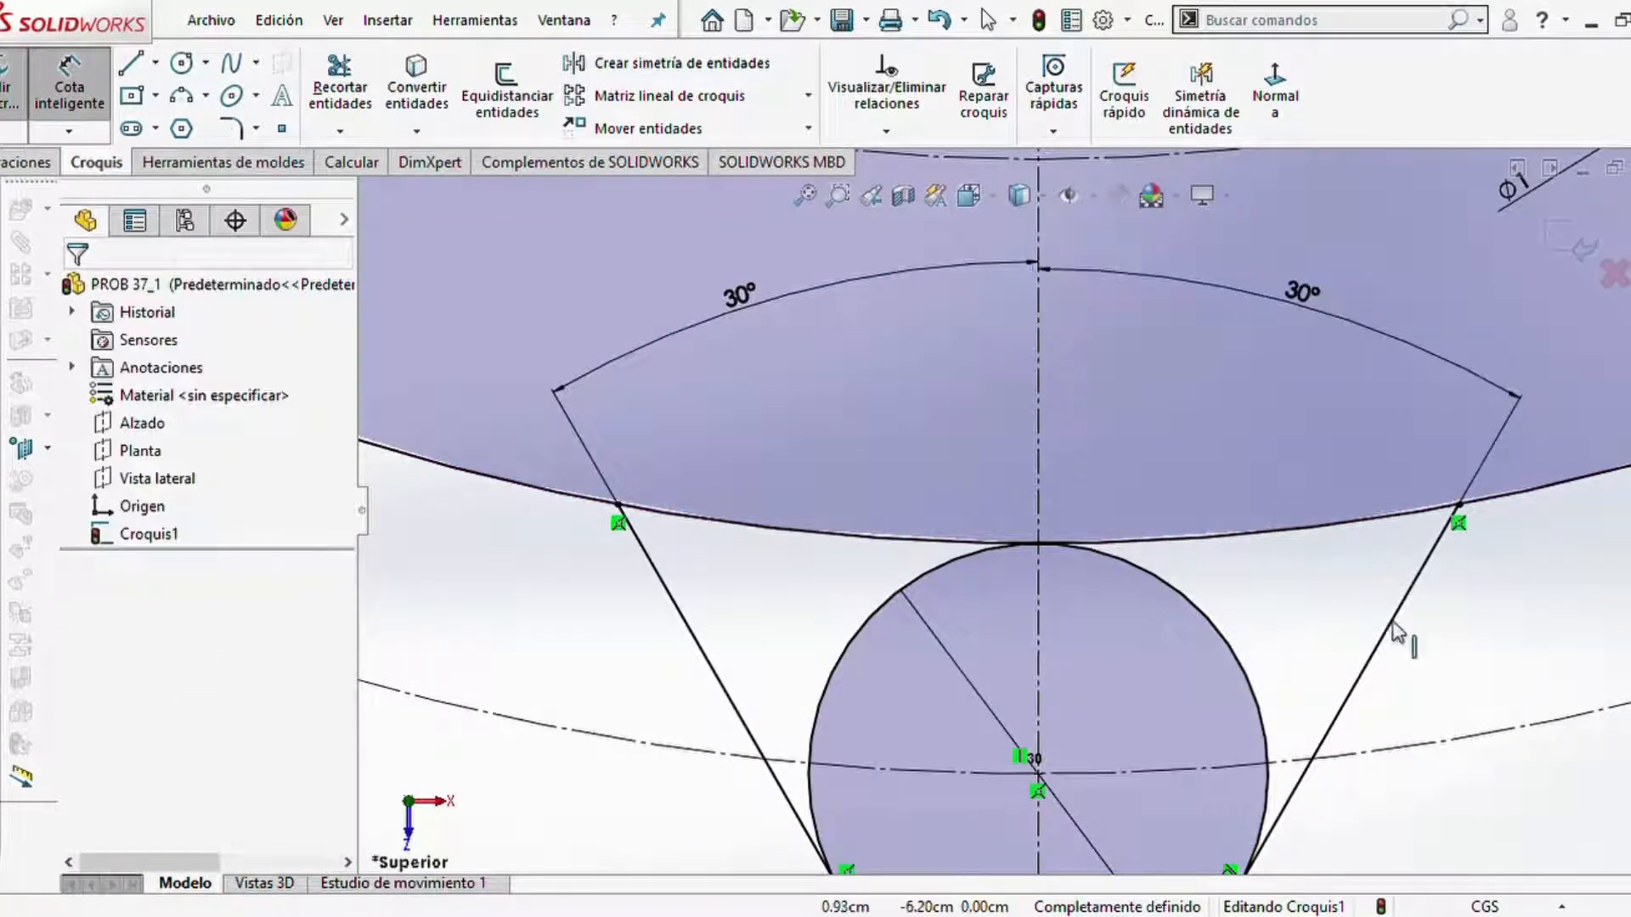
- Sketch a circle about 0.61 cm in diameter concentric with the 1.2 cm lug circle
scroll(1365, 630, up, 1)
scroll(1363, 633, down, 2)
scroll(970, 635, up, 2)
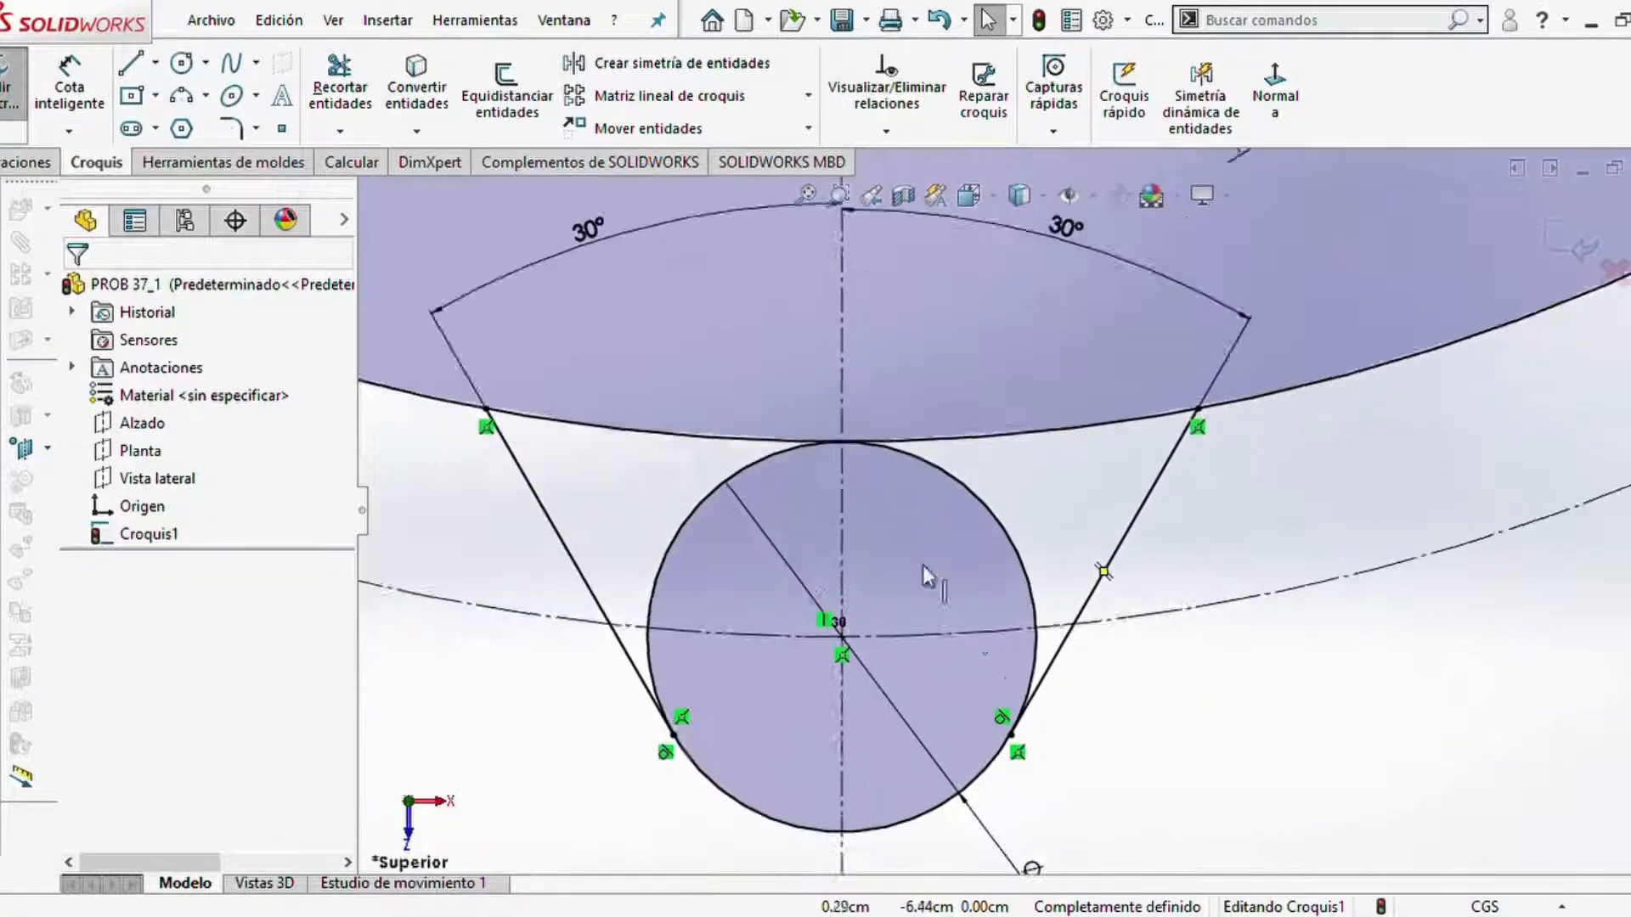
scroll(922, 564, up, 1)
scroll(850, 499, down, 1)
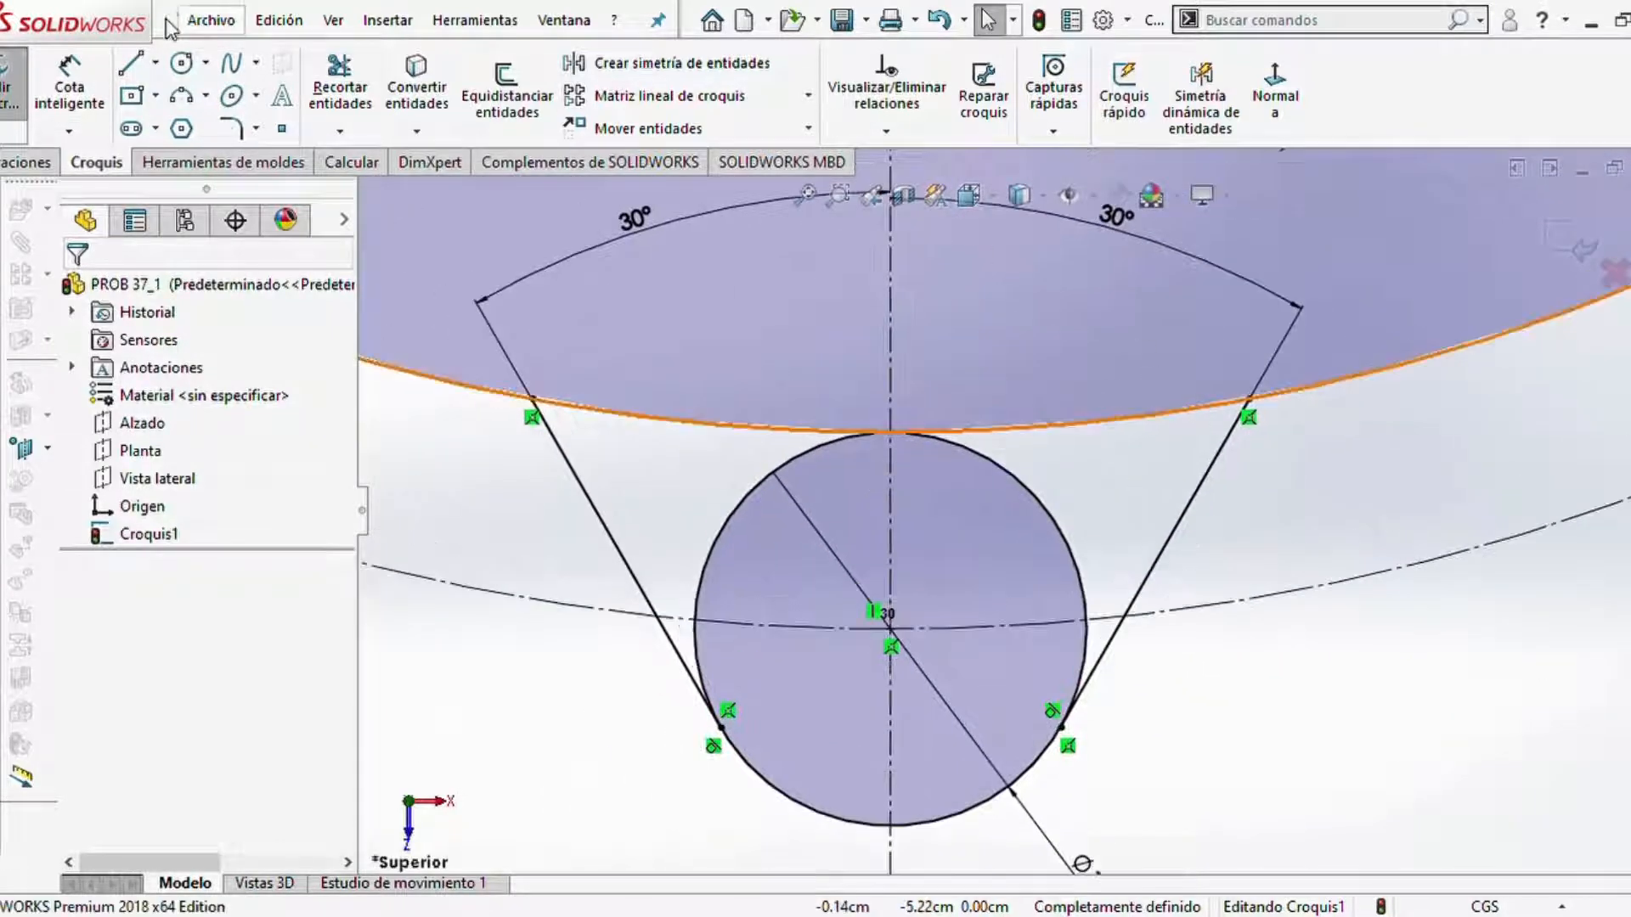
click(181, 62)
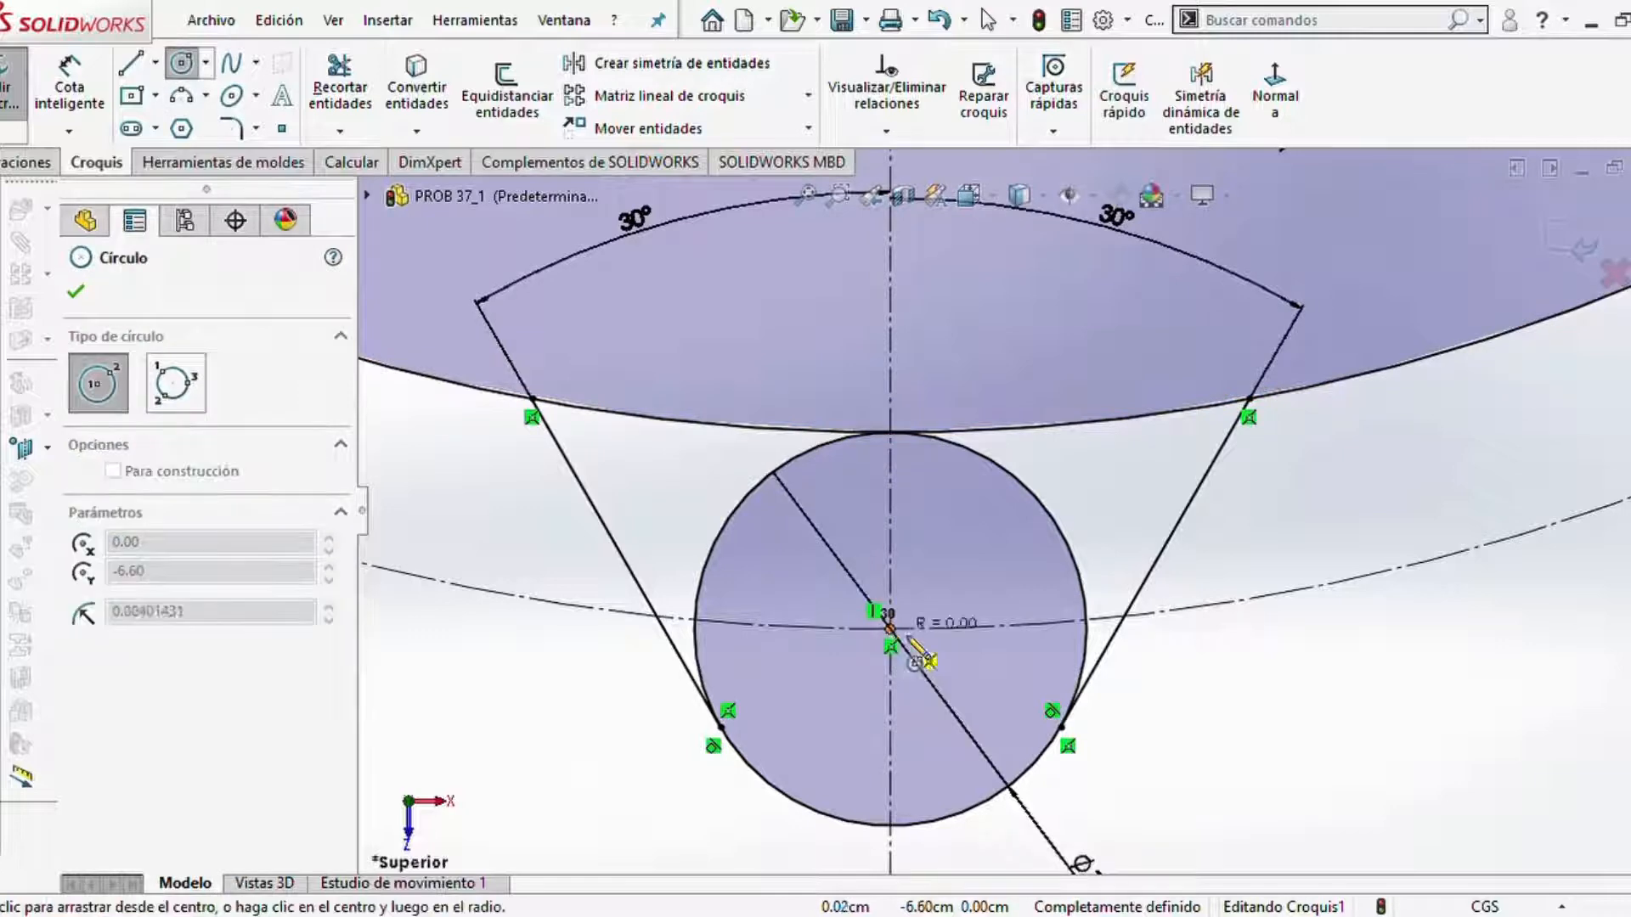
click(971, 695)
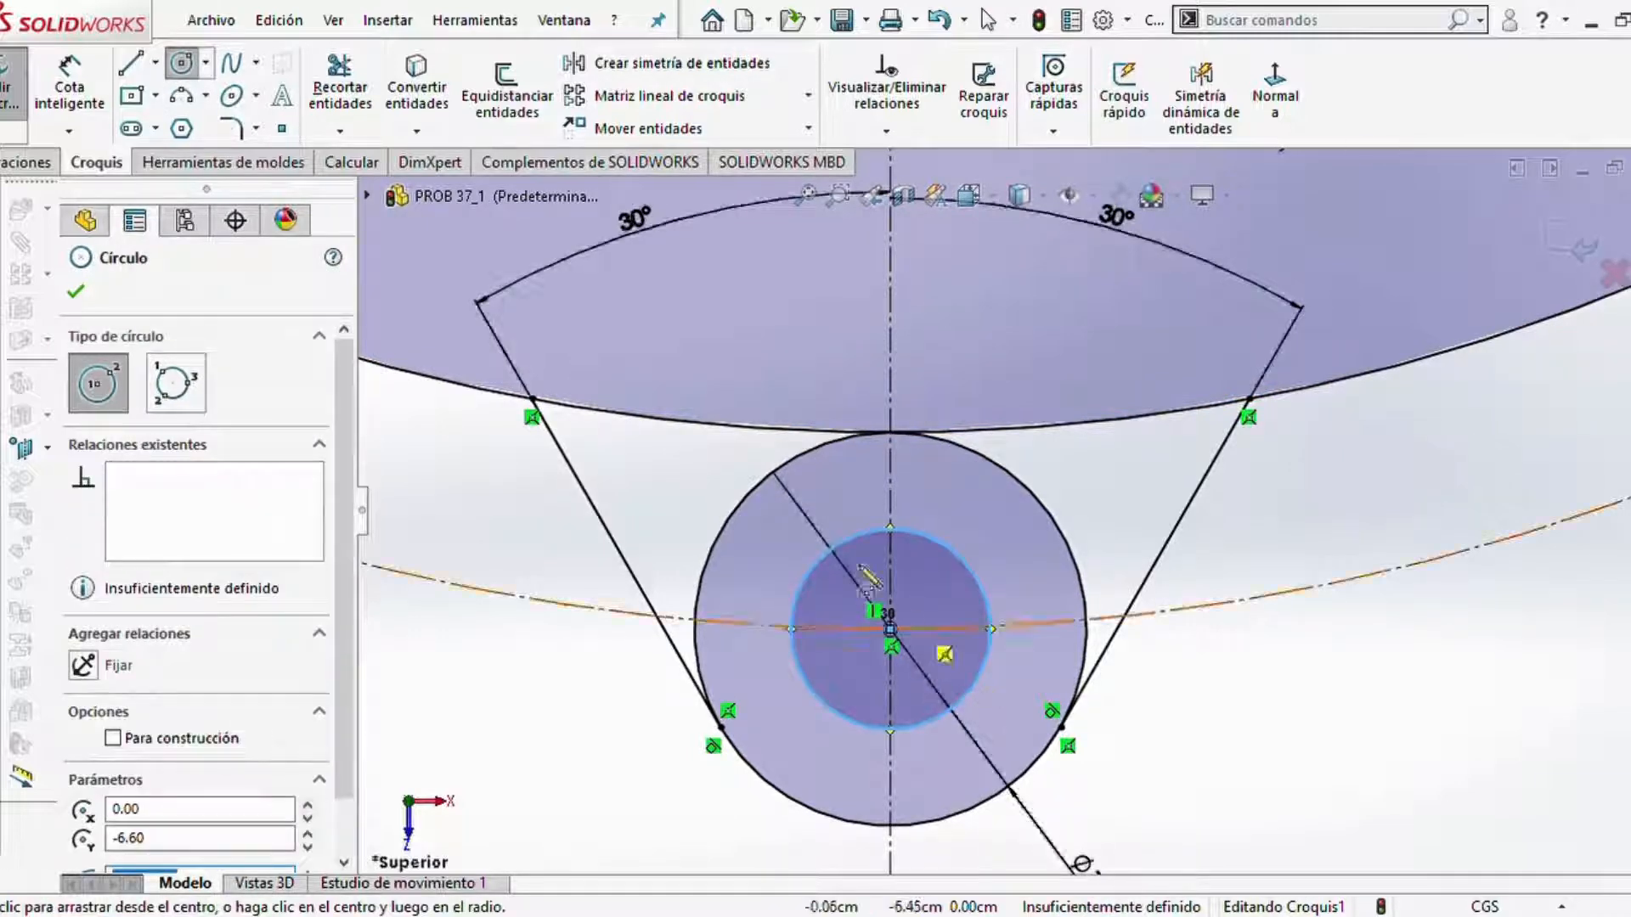
key(Escape)
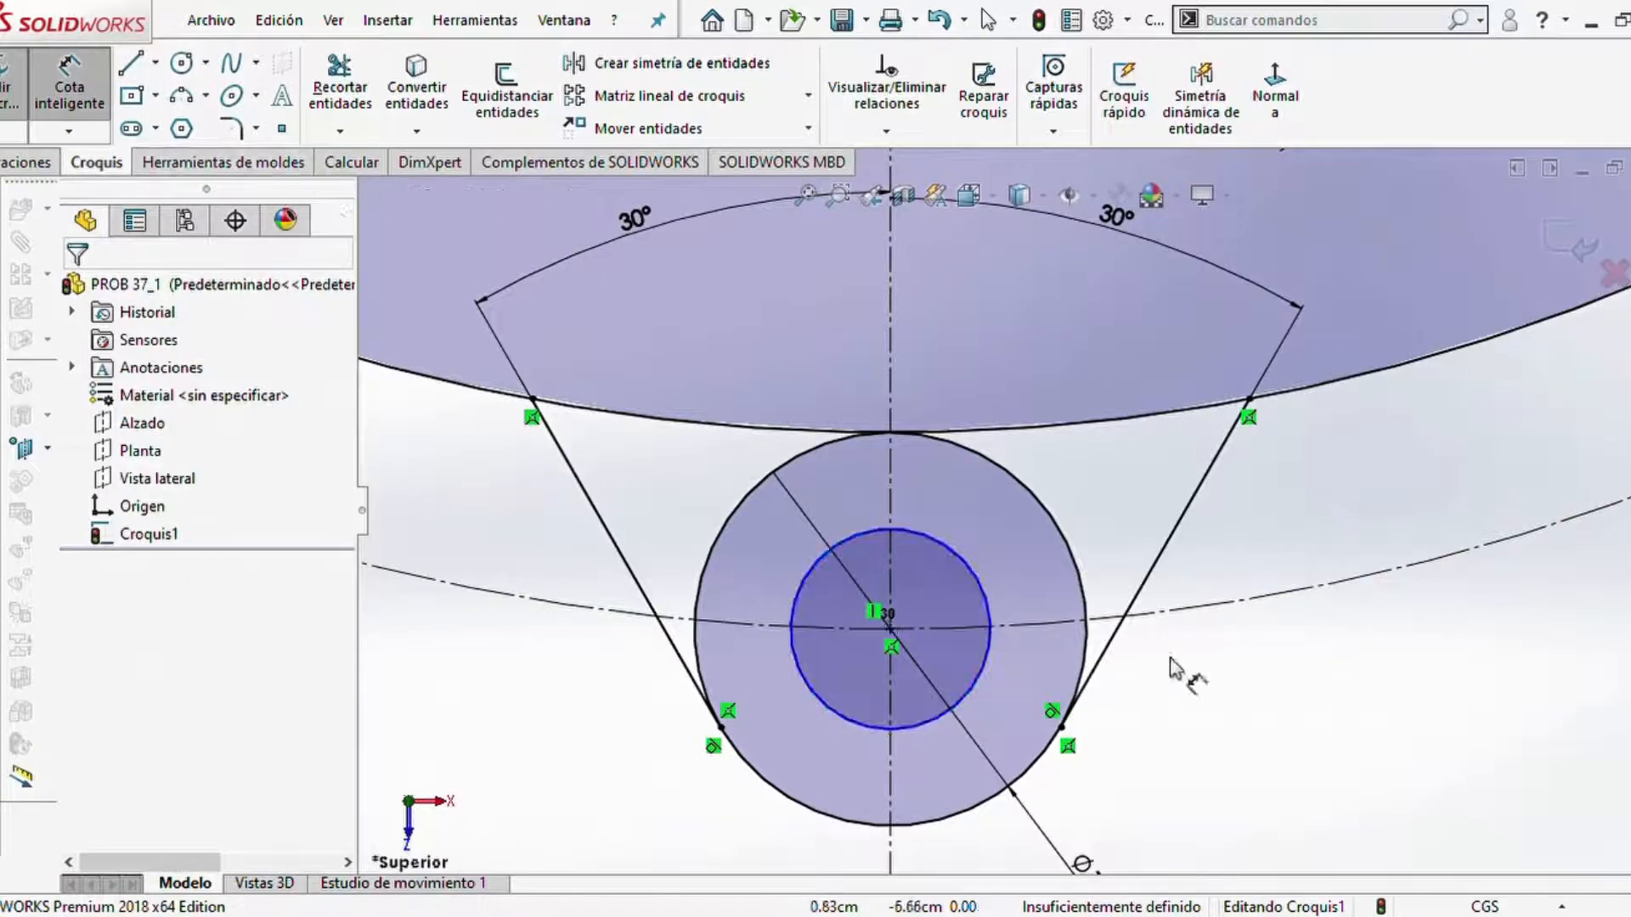
- Dimension the inner lug circle with a diameter of 0.75 cm
click(980, 666)
click(1102, 518)
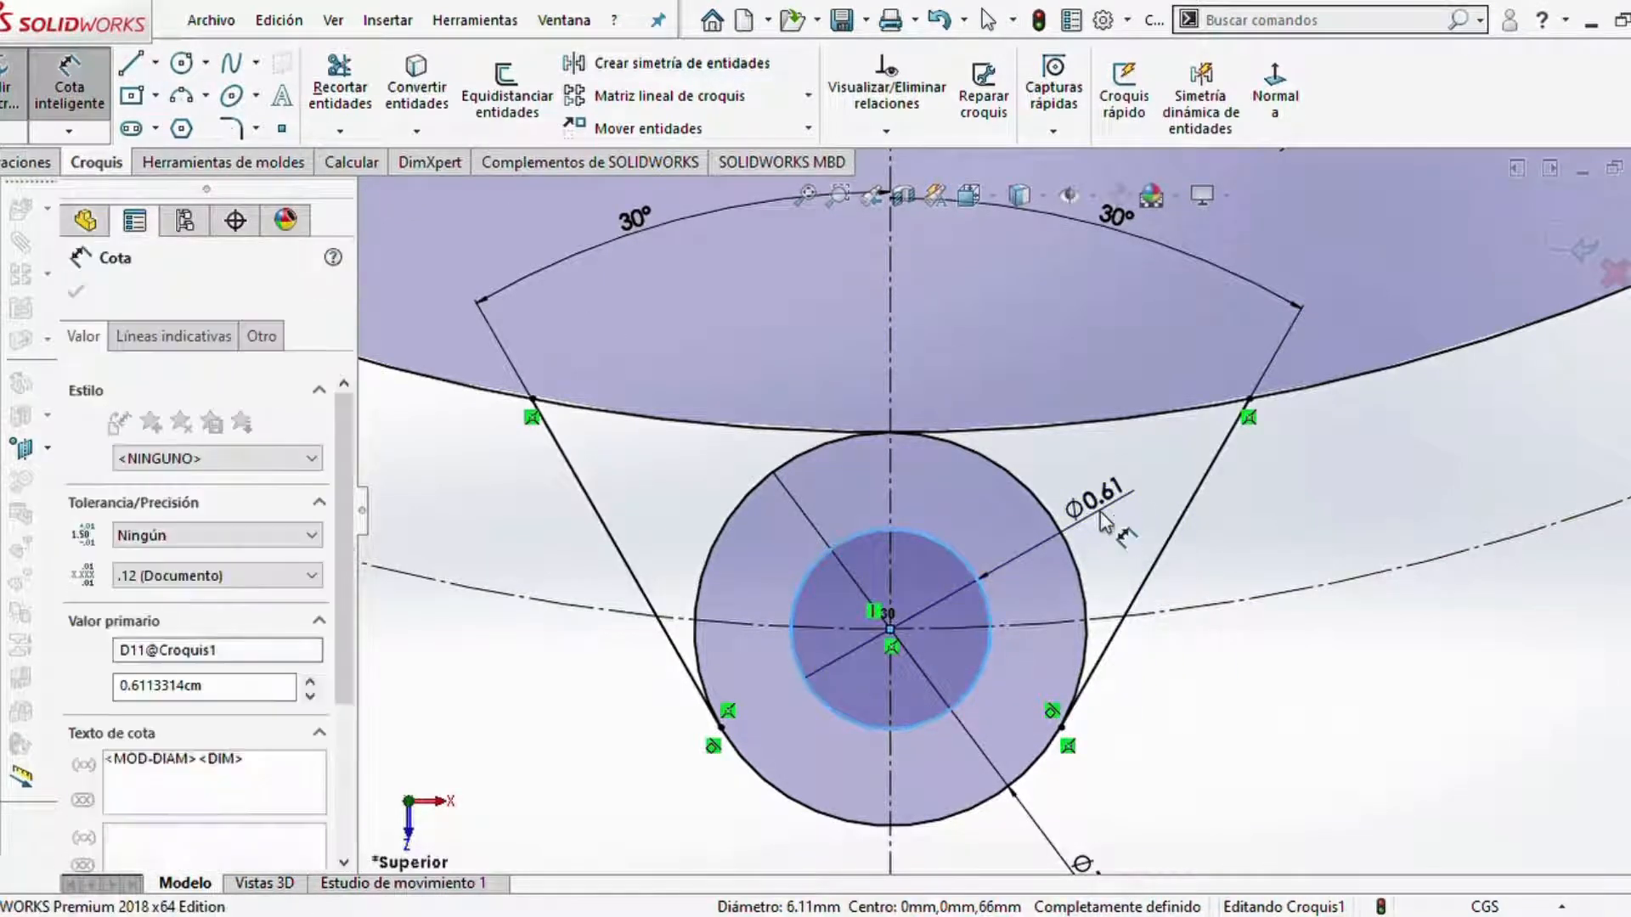
text(0.75)
key(Return)
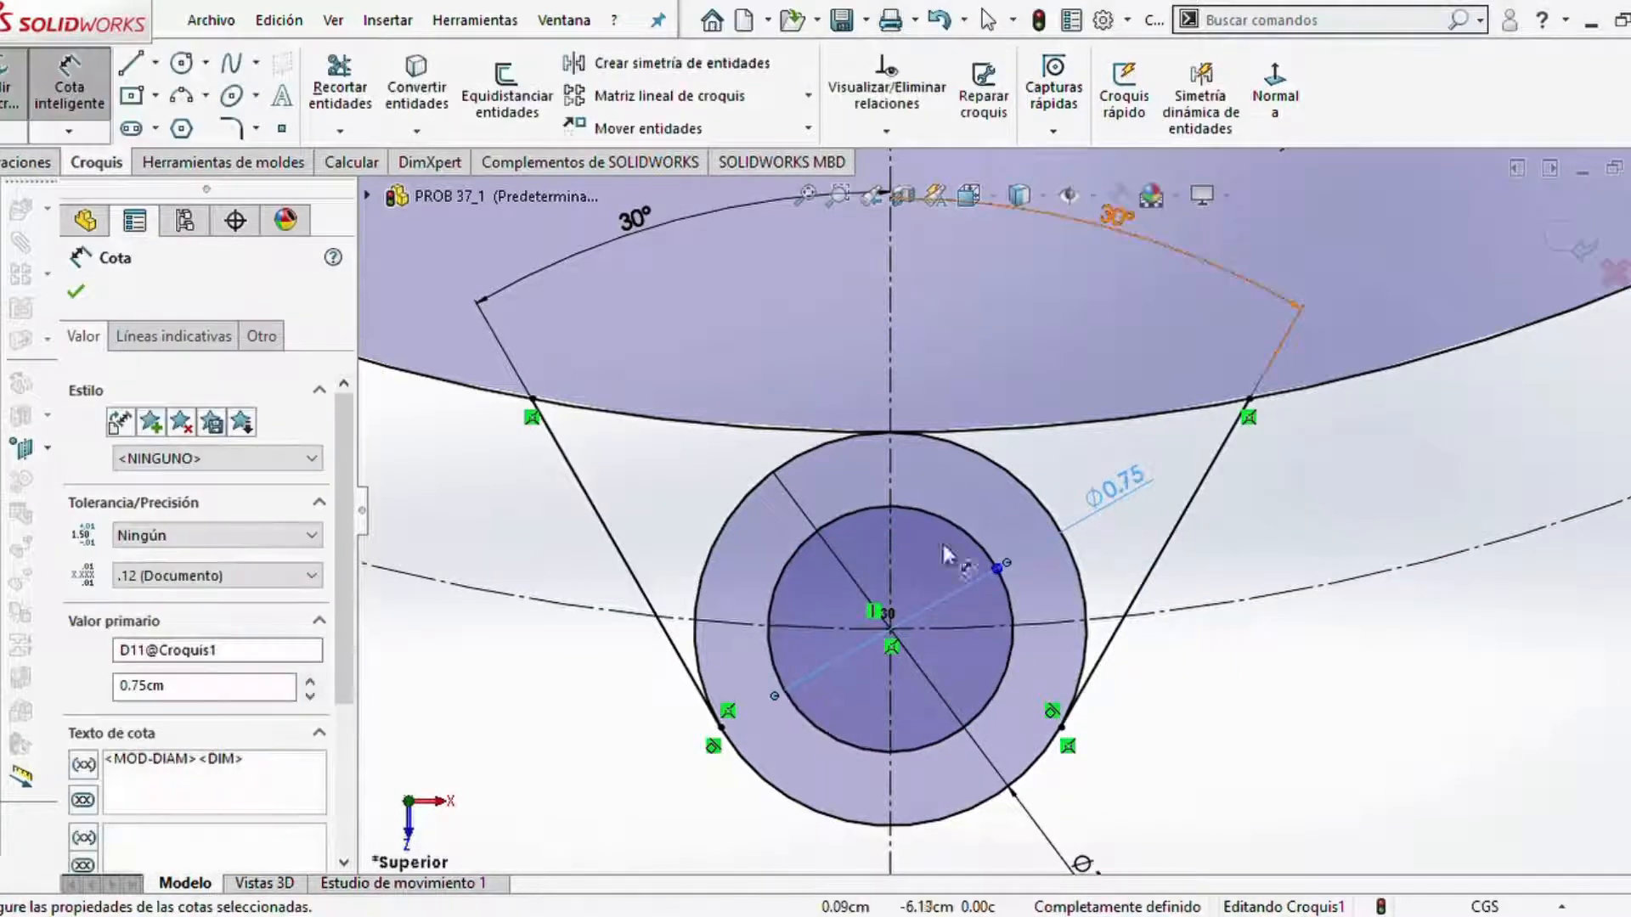
- Trim away the ring's outer edge between the two slanted lug lines
click(340, 85)
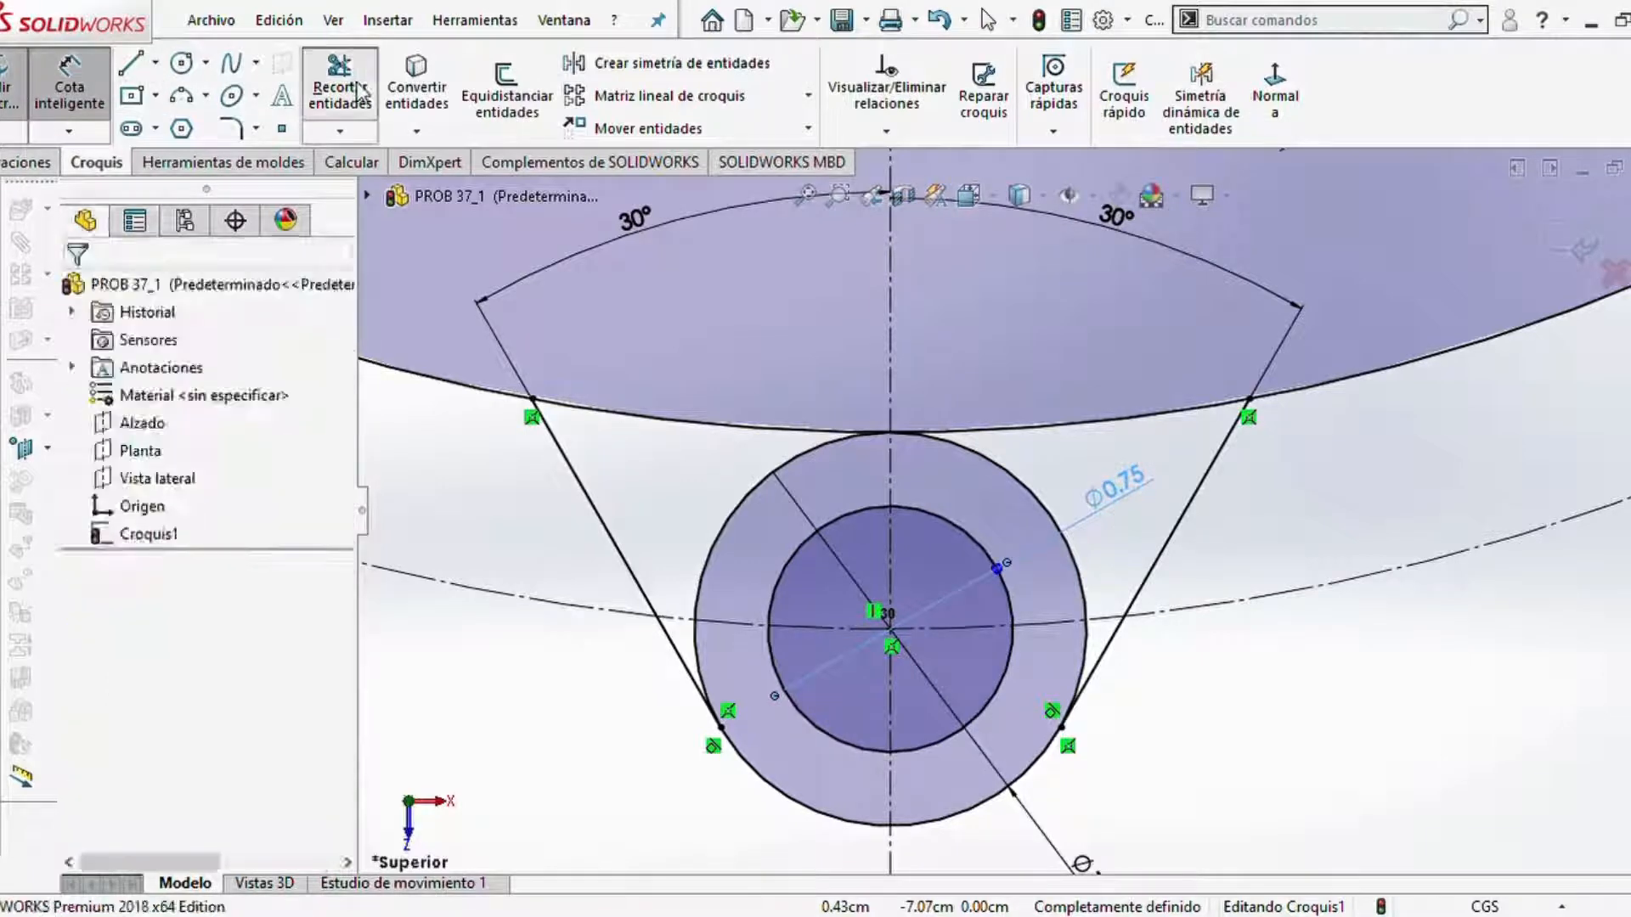
click(655, 418)
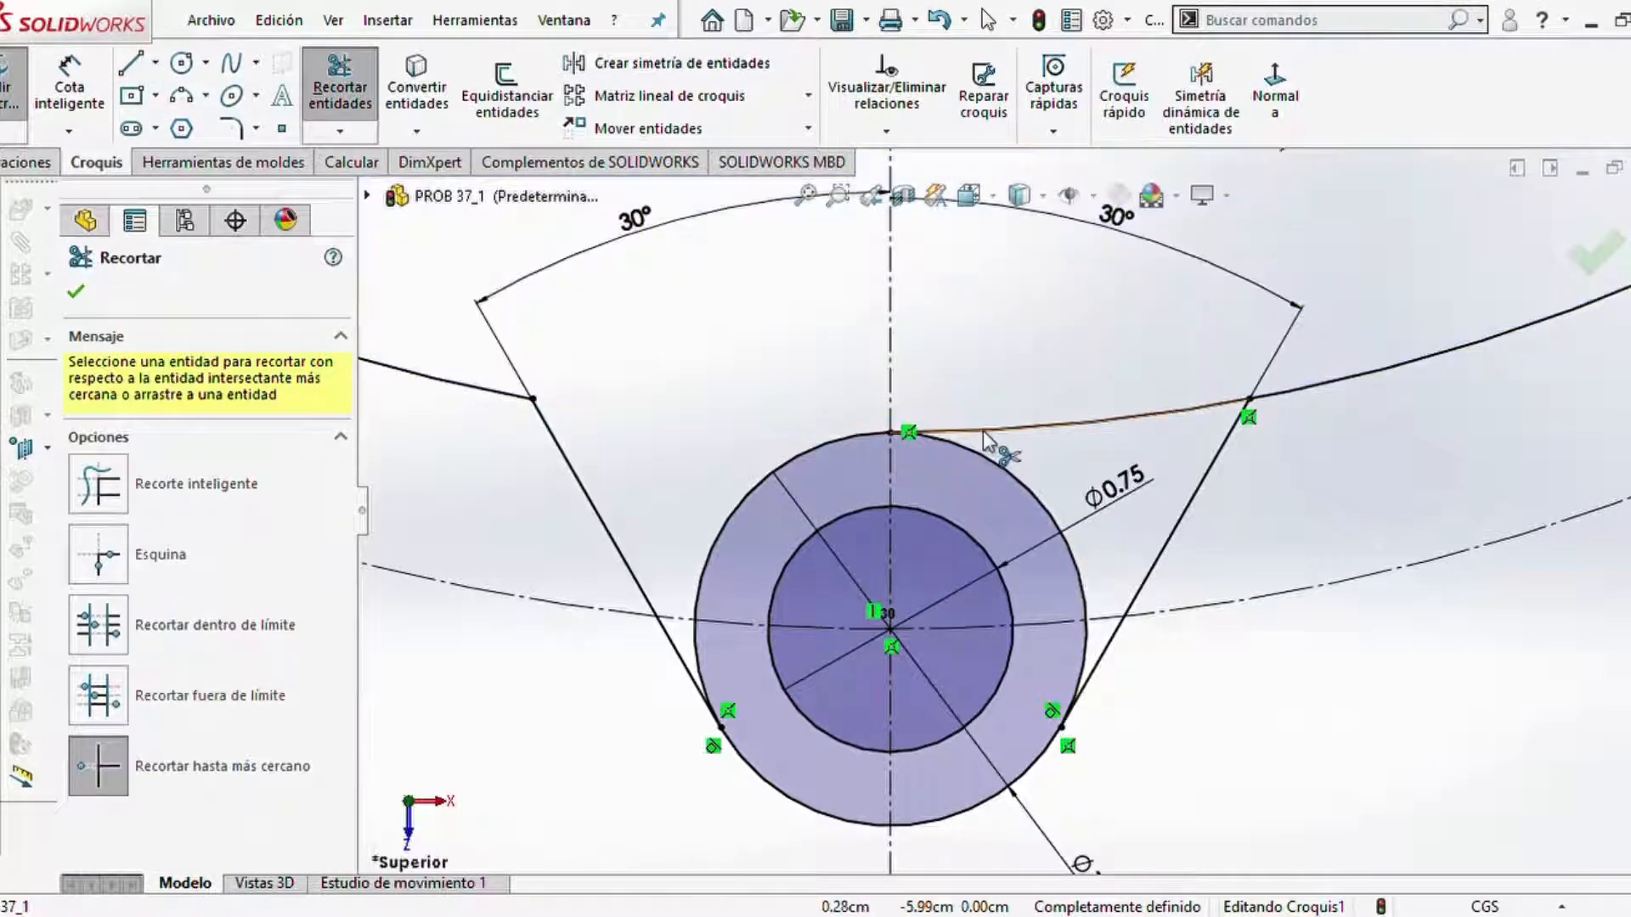
click(982, 431)
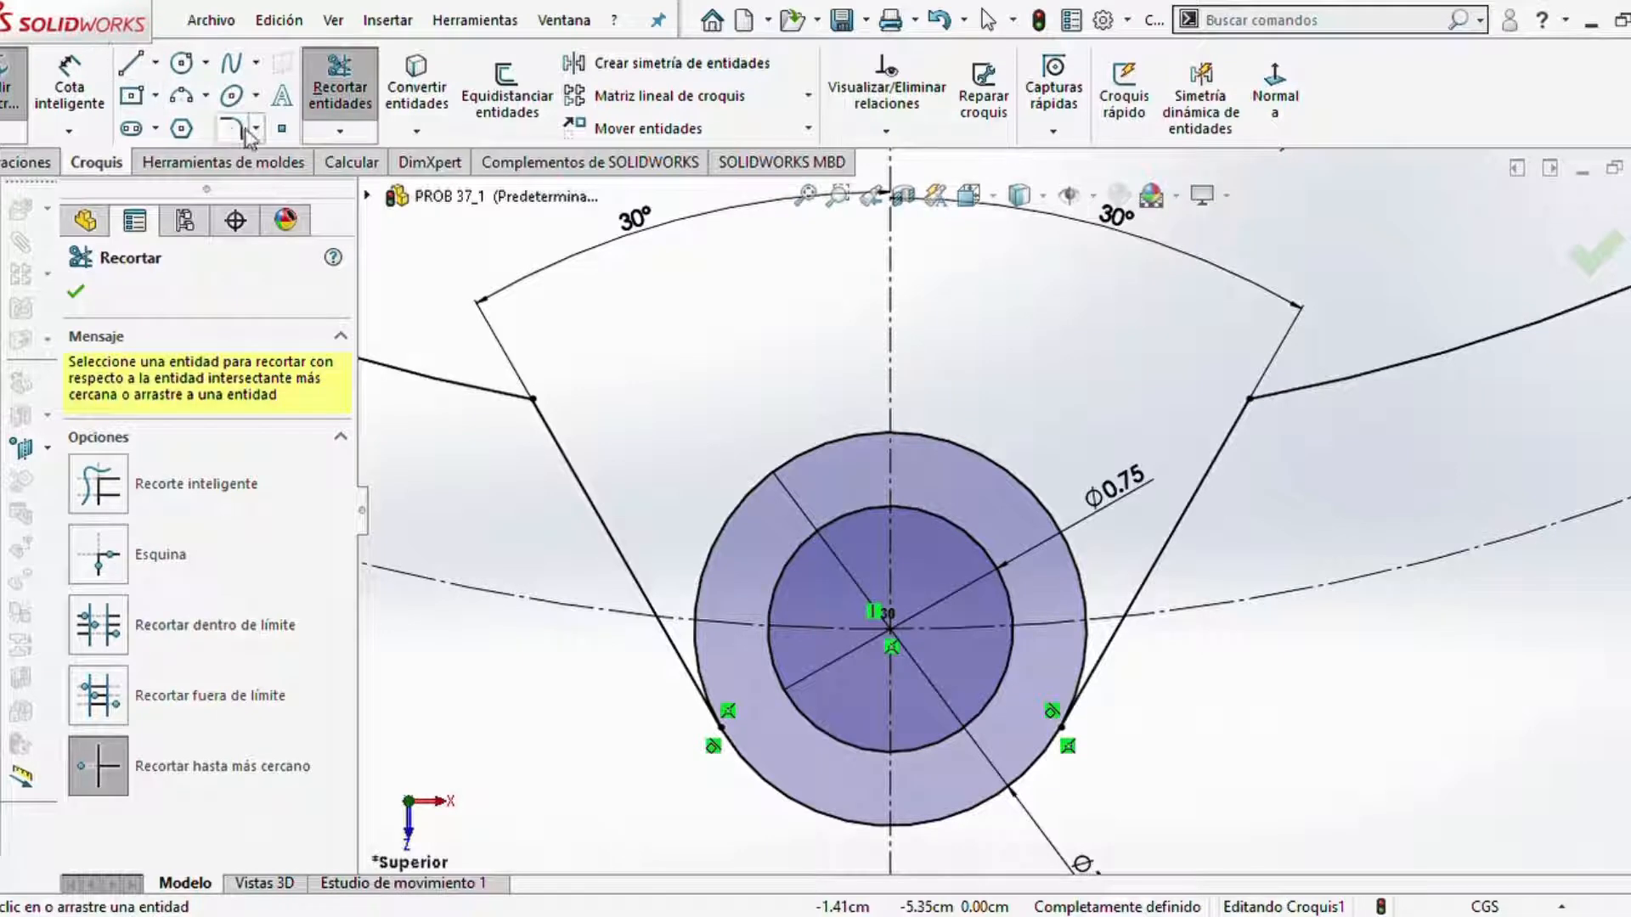
- Trim the upper part of the 1.2 cm circle, keeping only the lower arc between the two tangent lines
click(1083, 669)
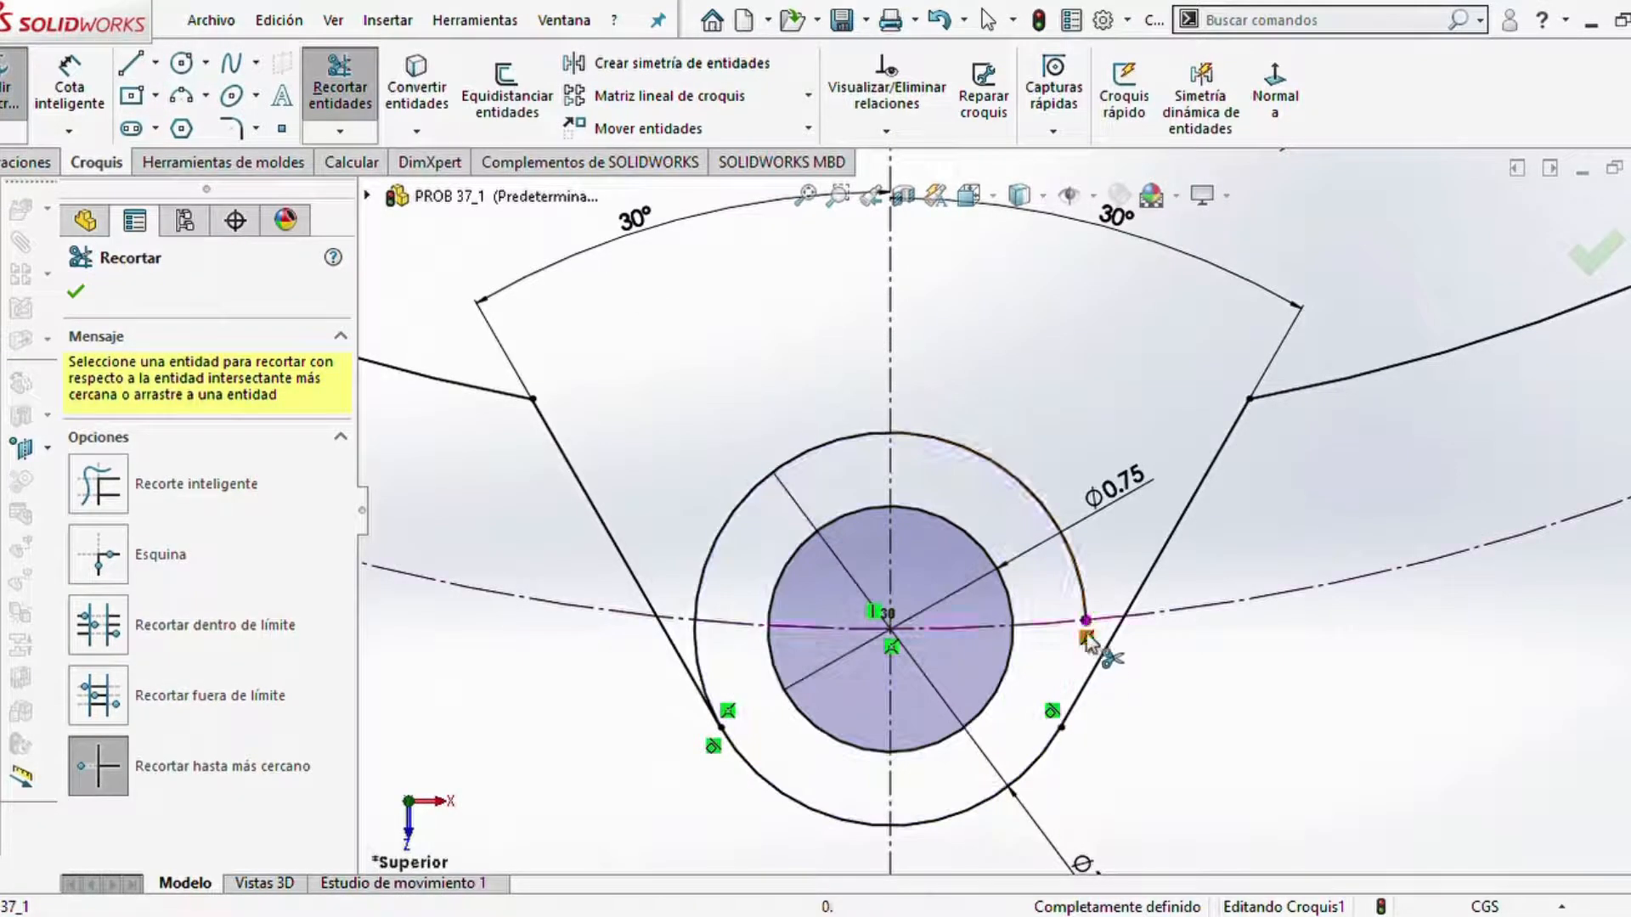
click(871, 439)
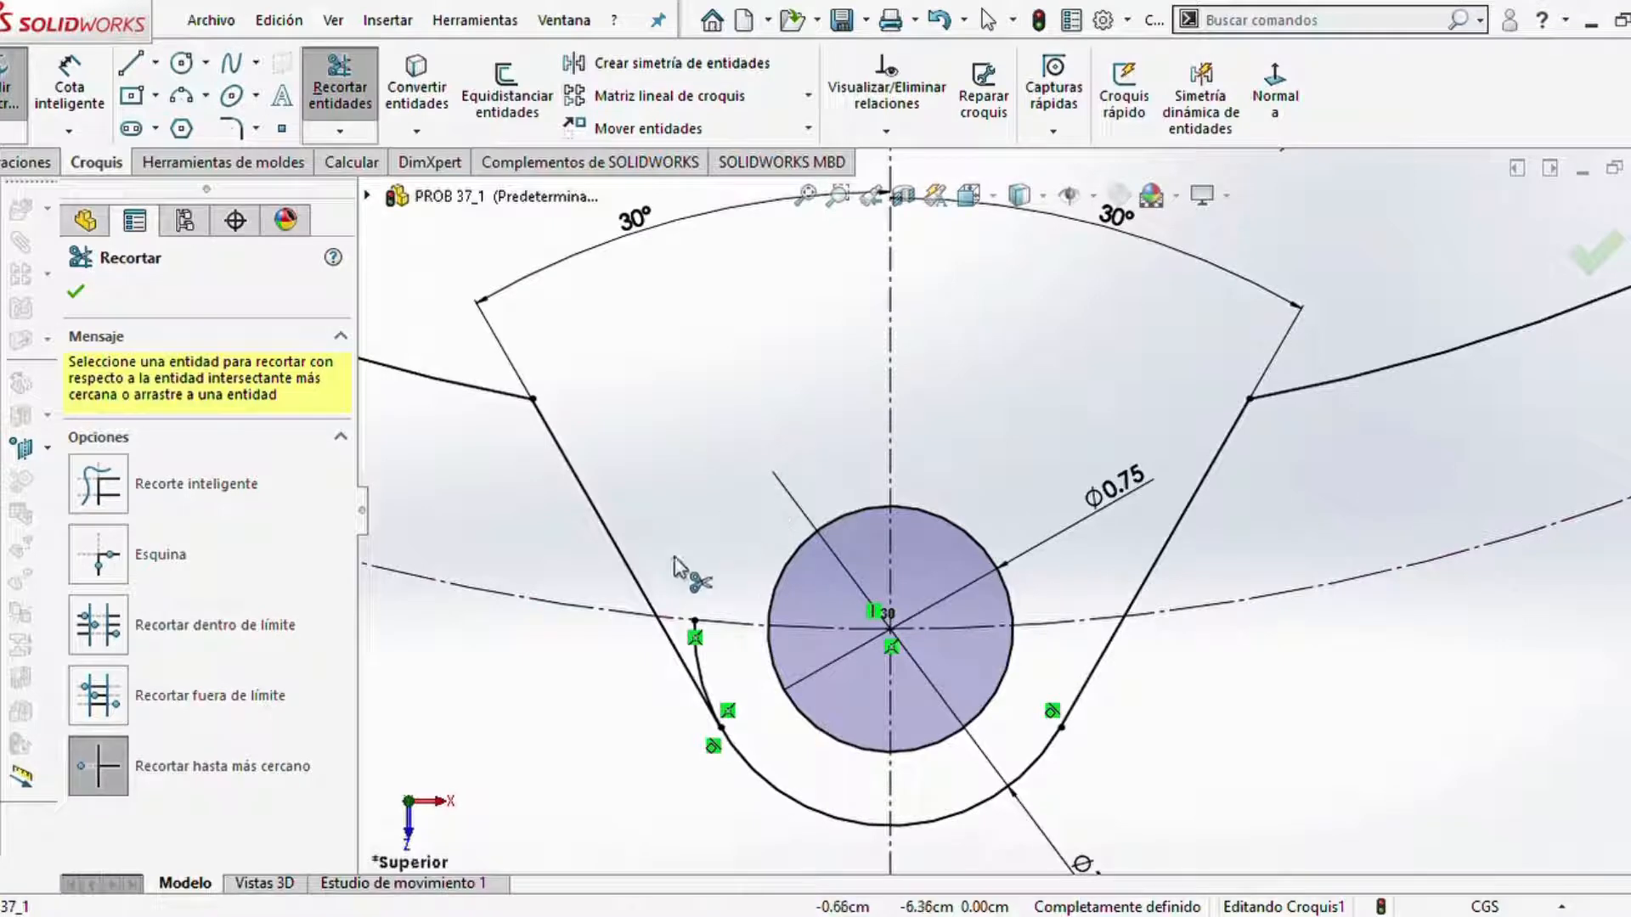
click(696, 662)
- Add 0.06 cm radius sketch fillets at both corners where the slanted lug lines meet the ring's outer edge
scroll(986, 544, up, 2)
scroll(1019, 306, down, 1)
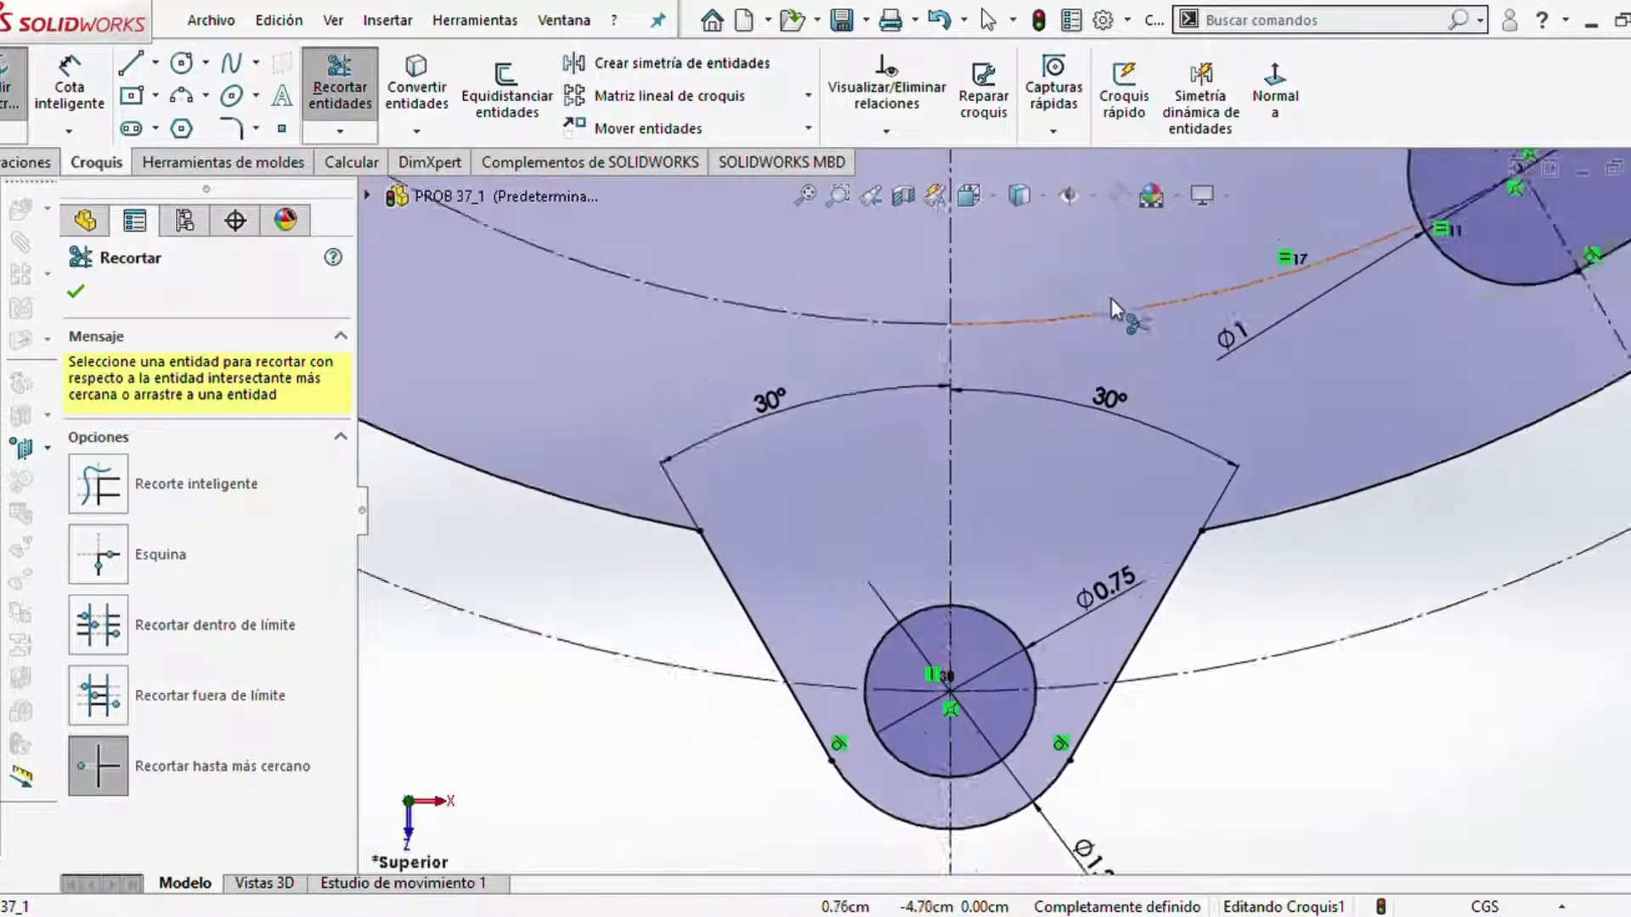
scroll(1112, 298, up, 2)
scroll(1087, 371, down, 1)
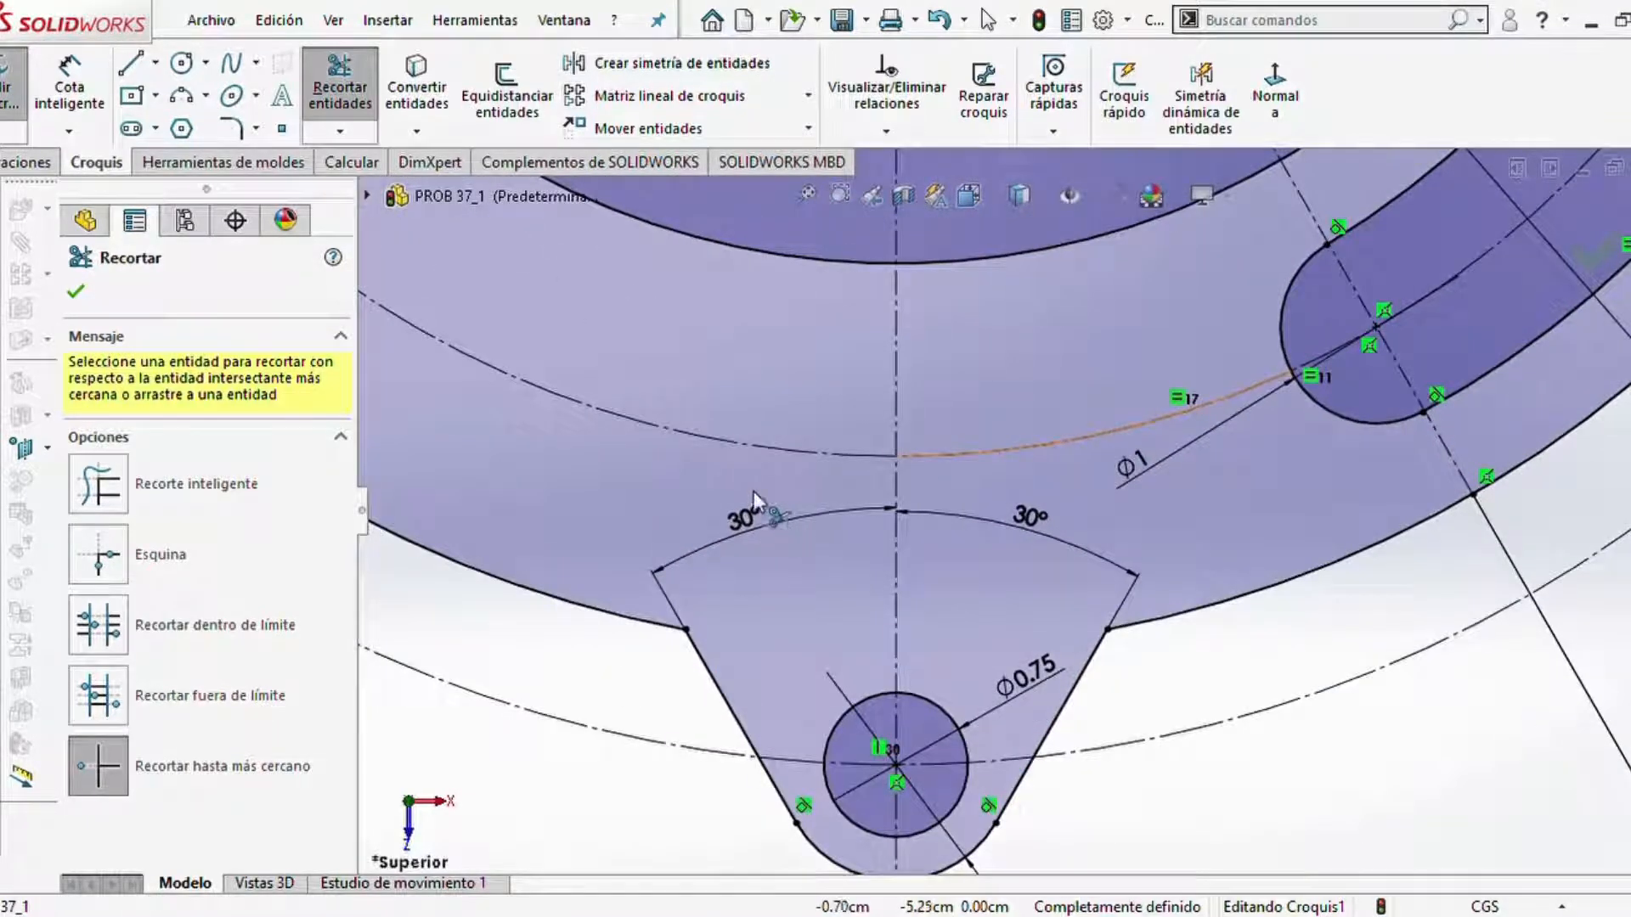
click(231, 128)
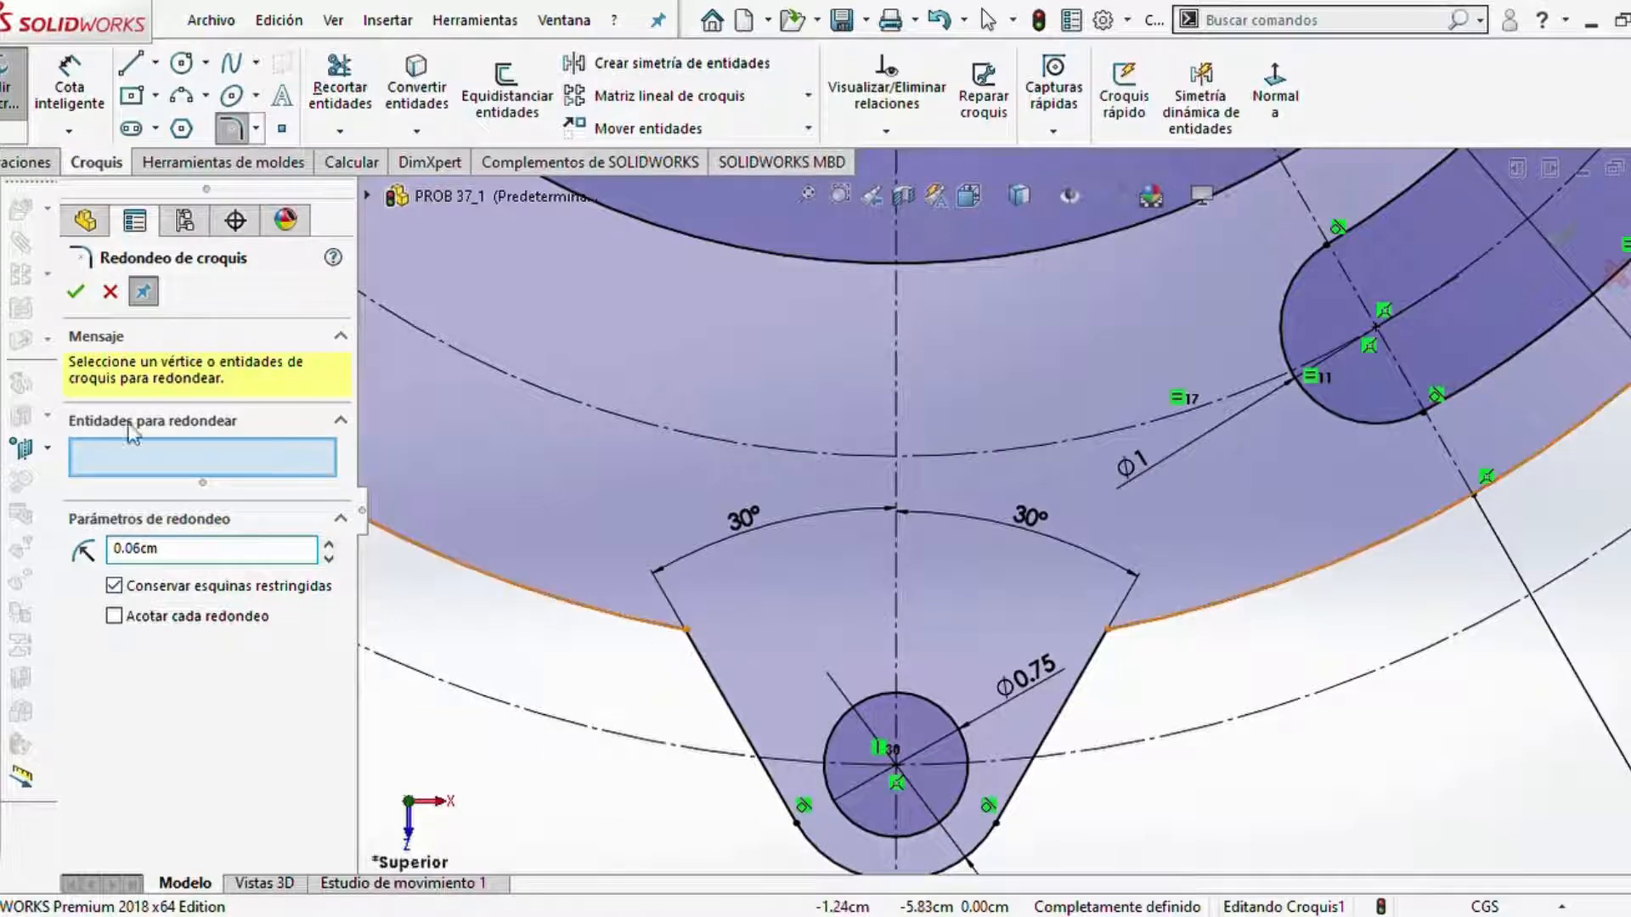
click(687, 629)
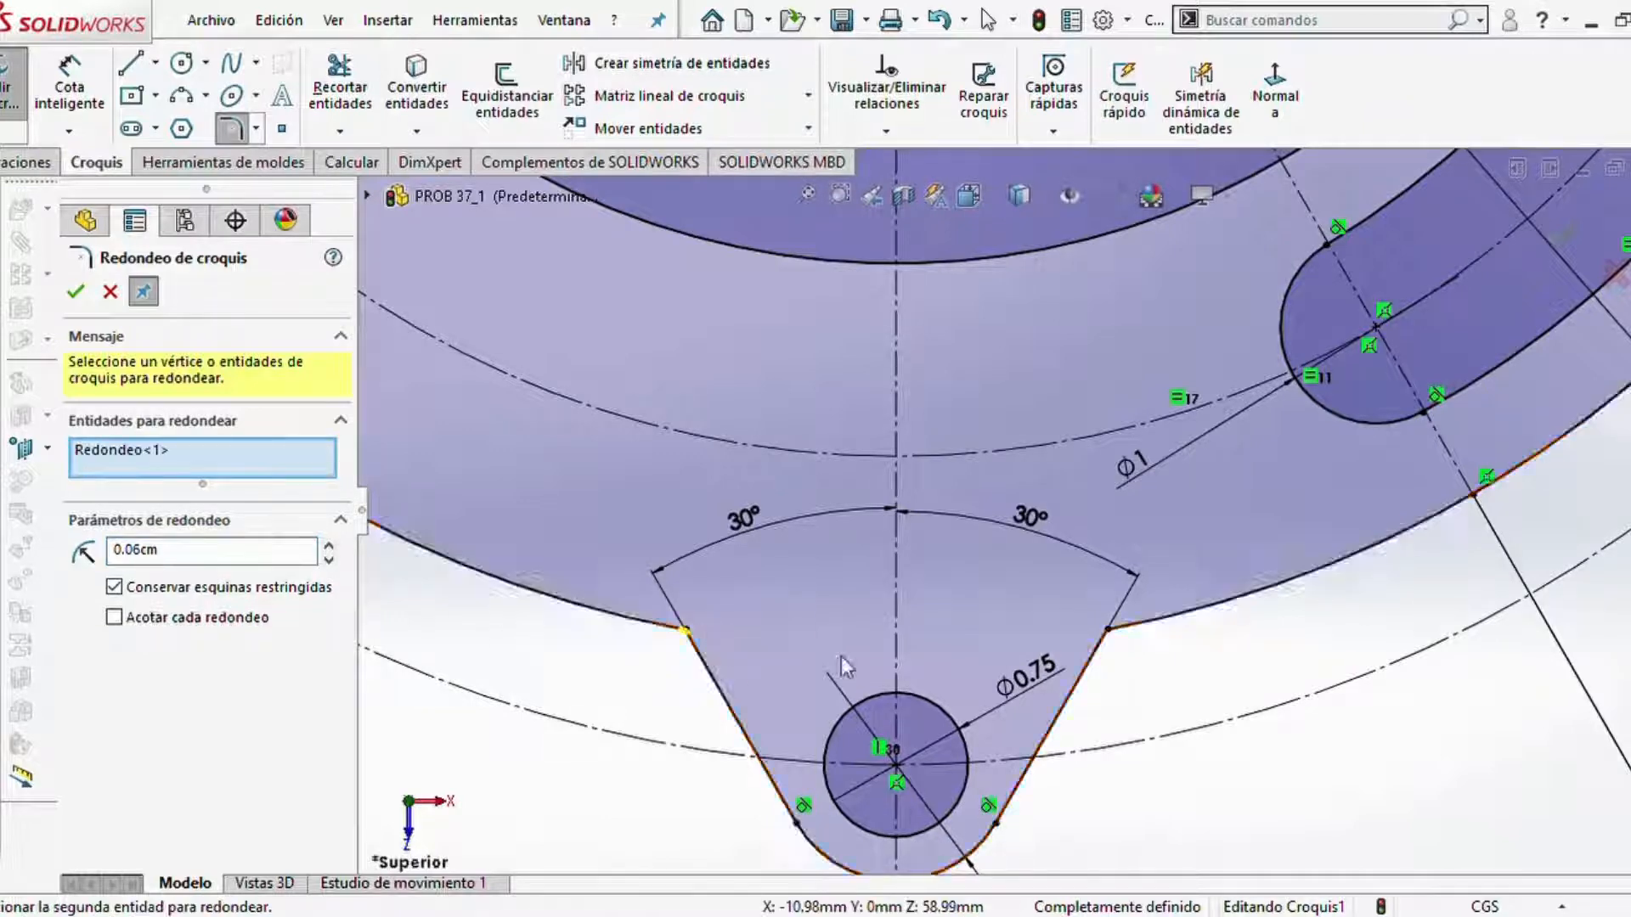
click(1111, 635)
scroll(1106, 643, down, 5)
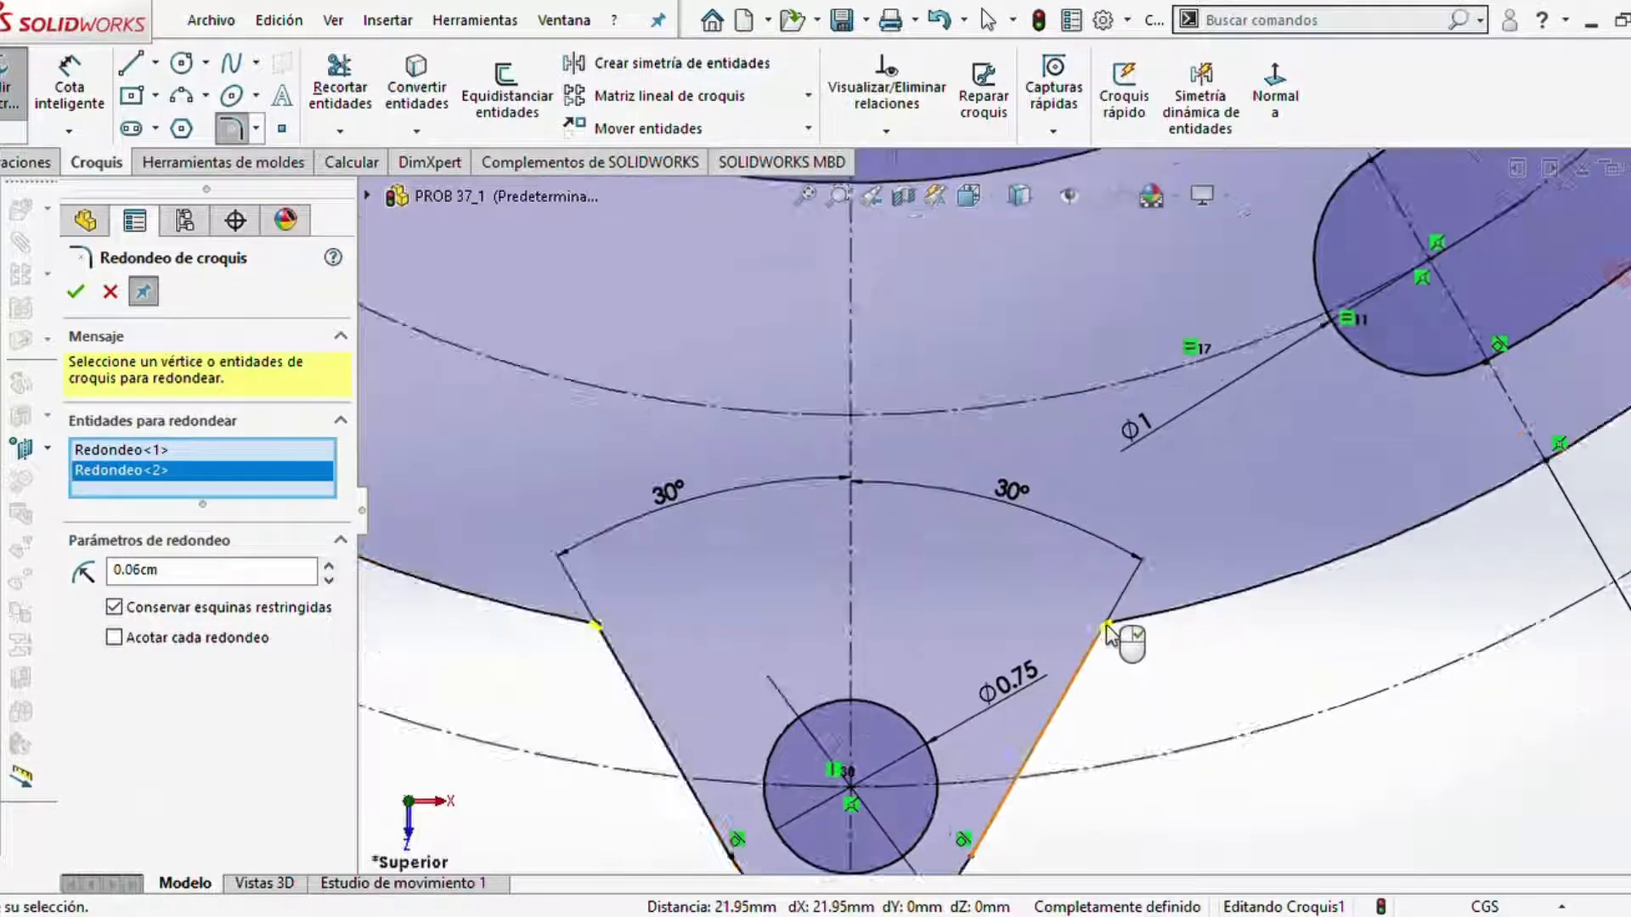
scroll(1064, 623, down, 6)
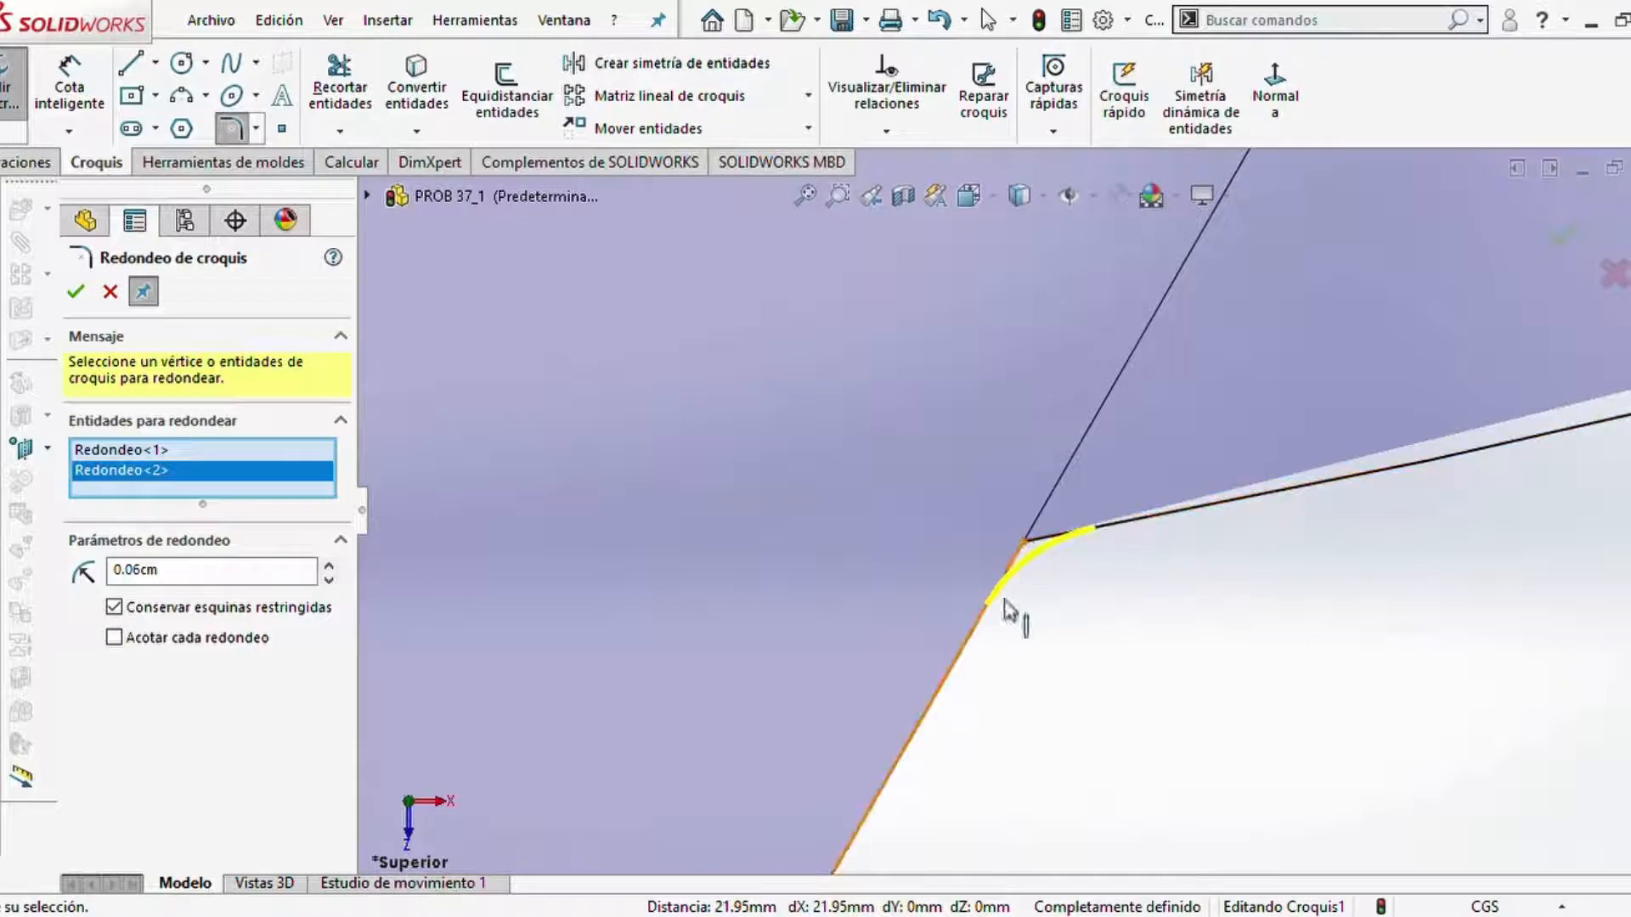
click(76, 292)
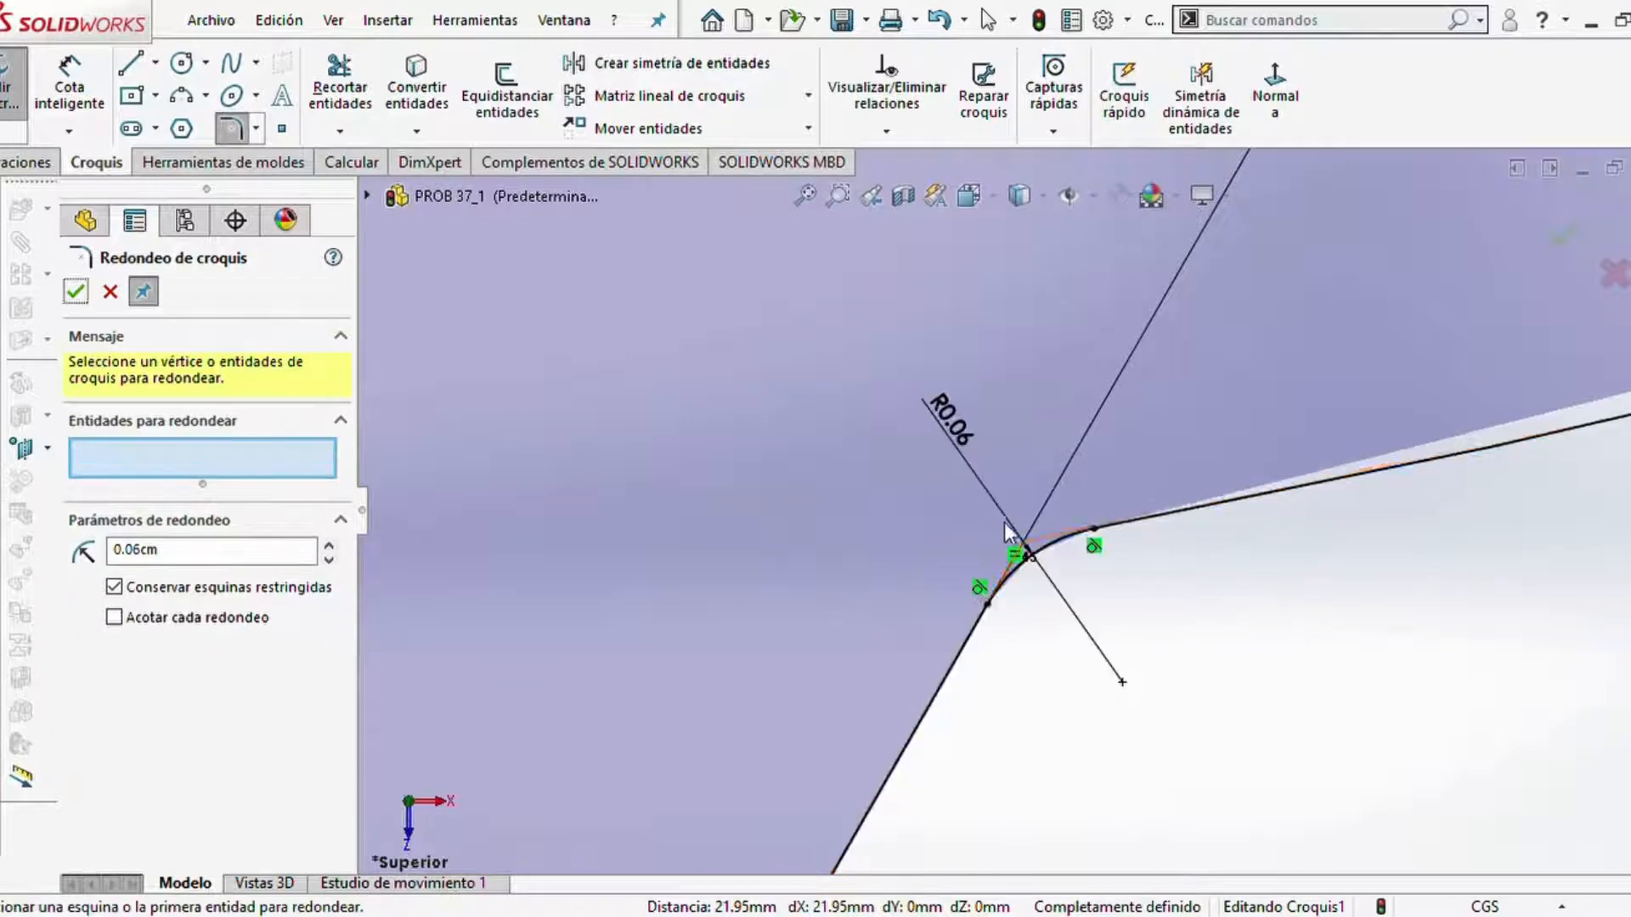
scroll(1011, 527, up, 4)
scroll(1020, 526, up, 5)
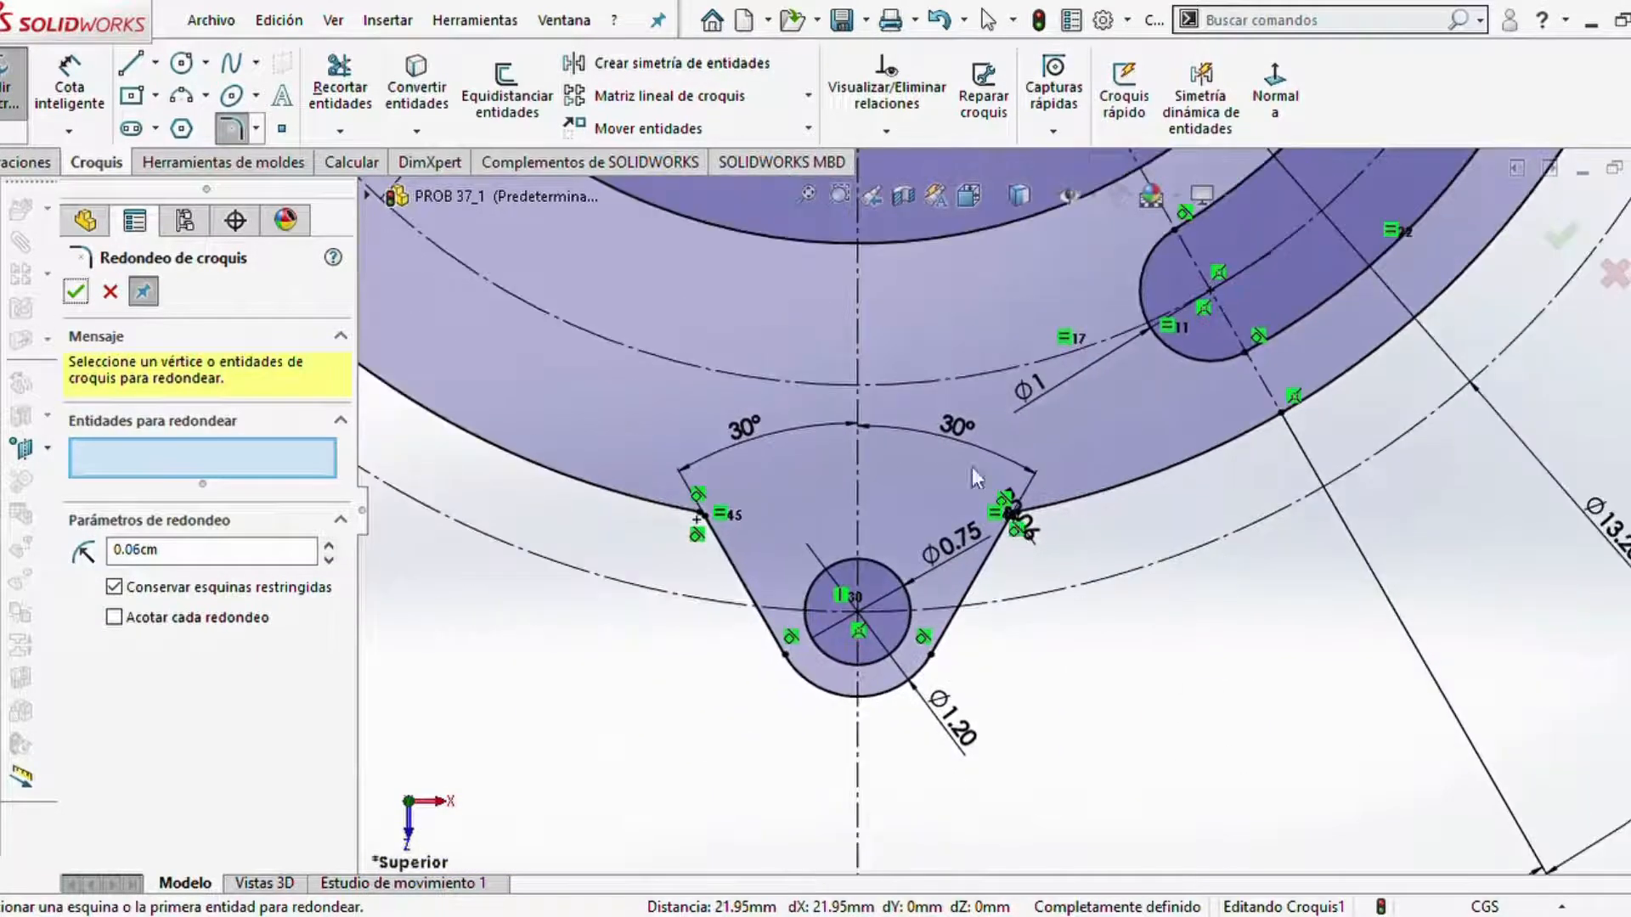
- Sketch a horizontal midpoint line about 1.04 cm long, centred on the vertical centreline in the lower part of the 8 cm inner circle
scroll(1034, 397, up, 8)
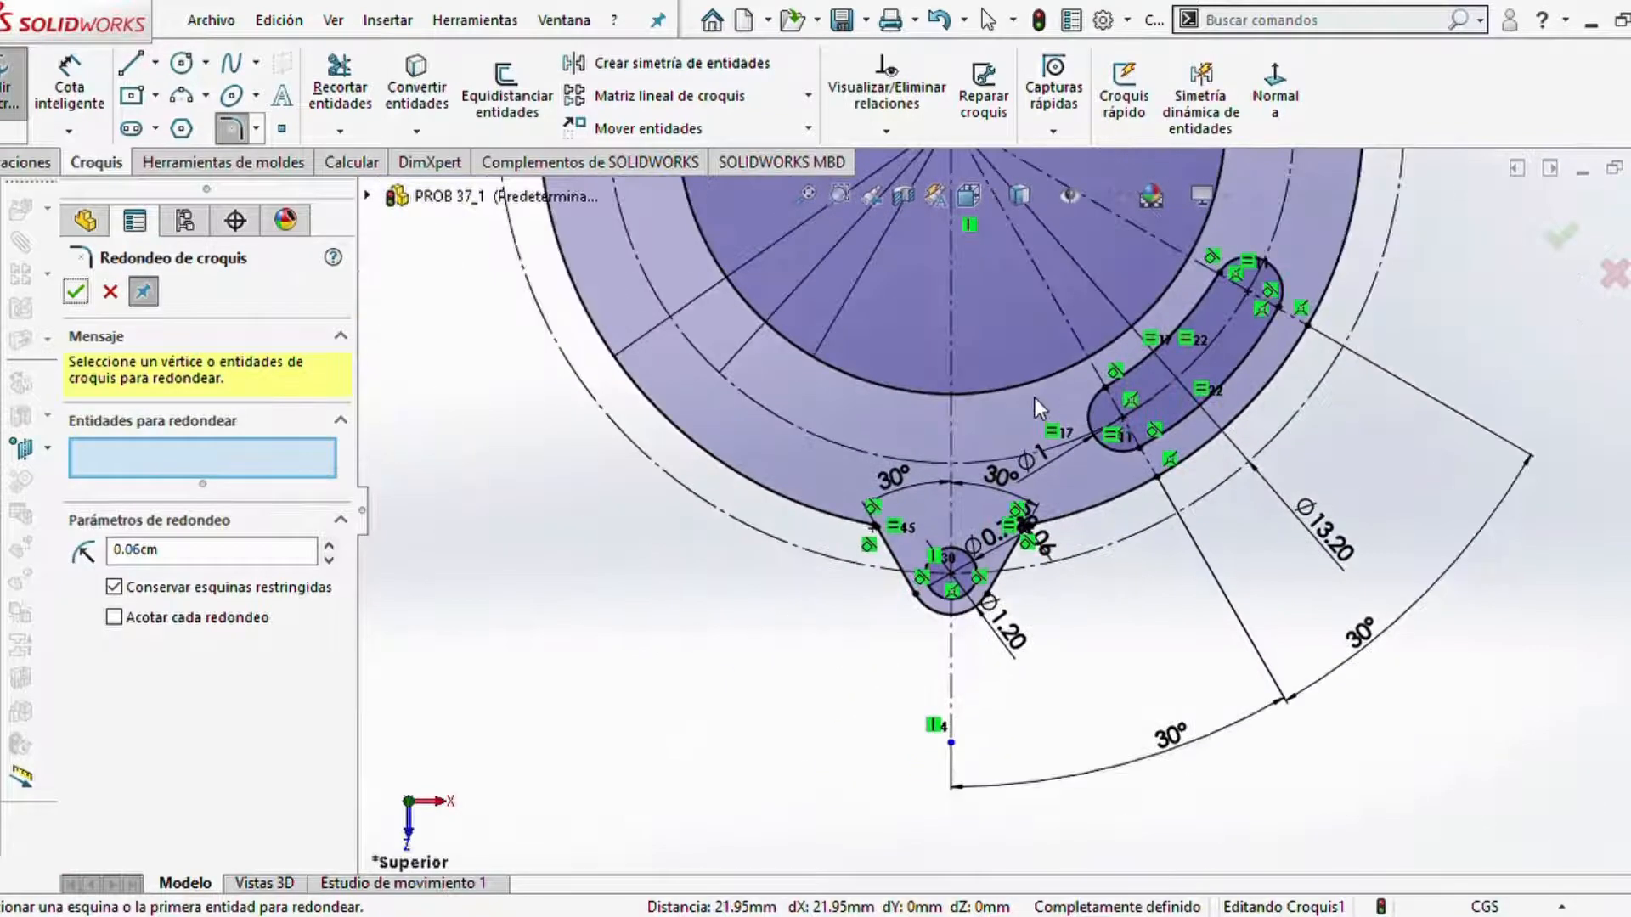
scroll(1038, 391, down, 3)
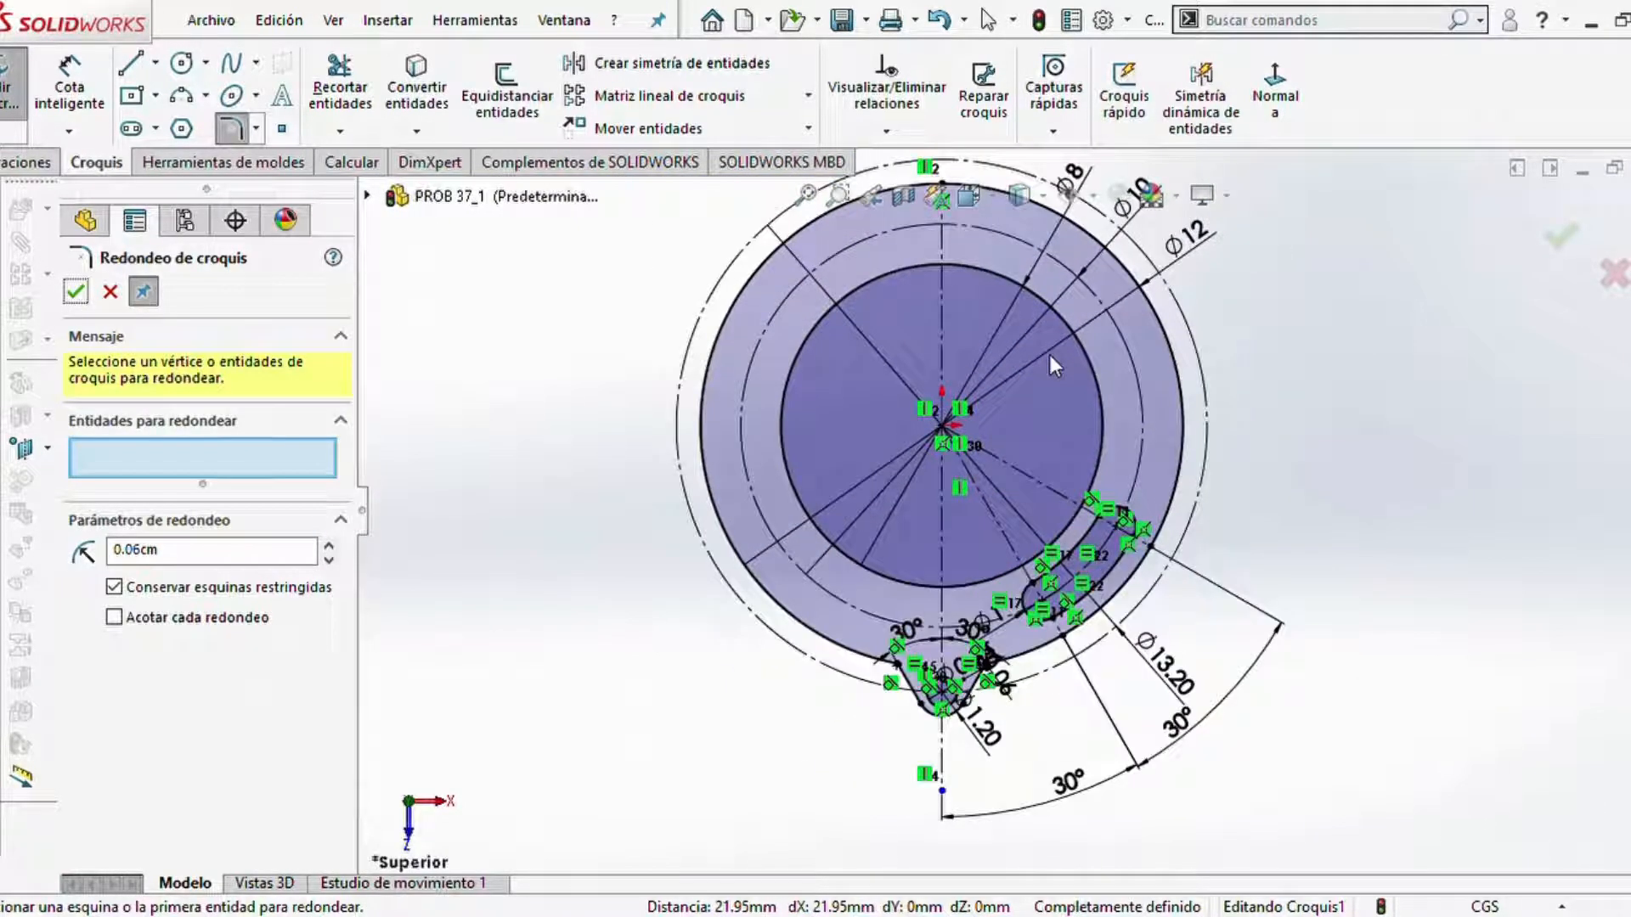
scroll(985, 459, down, 5)
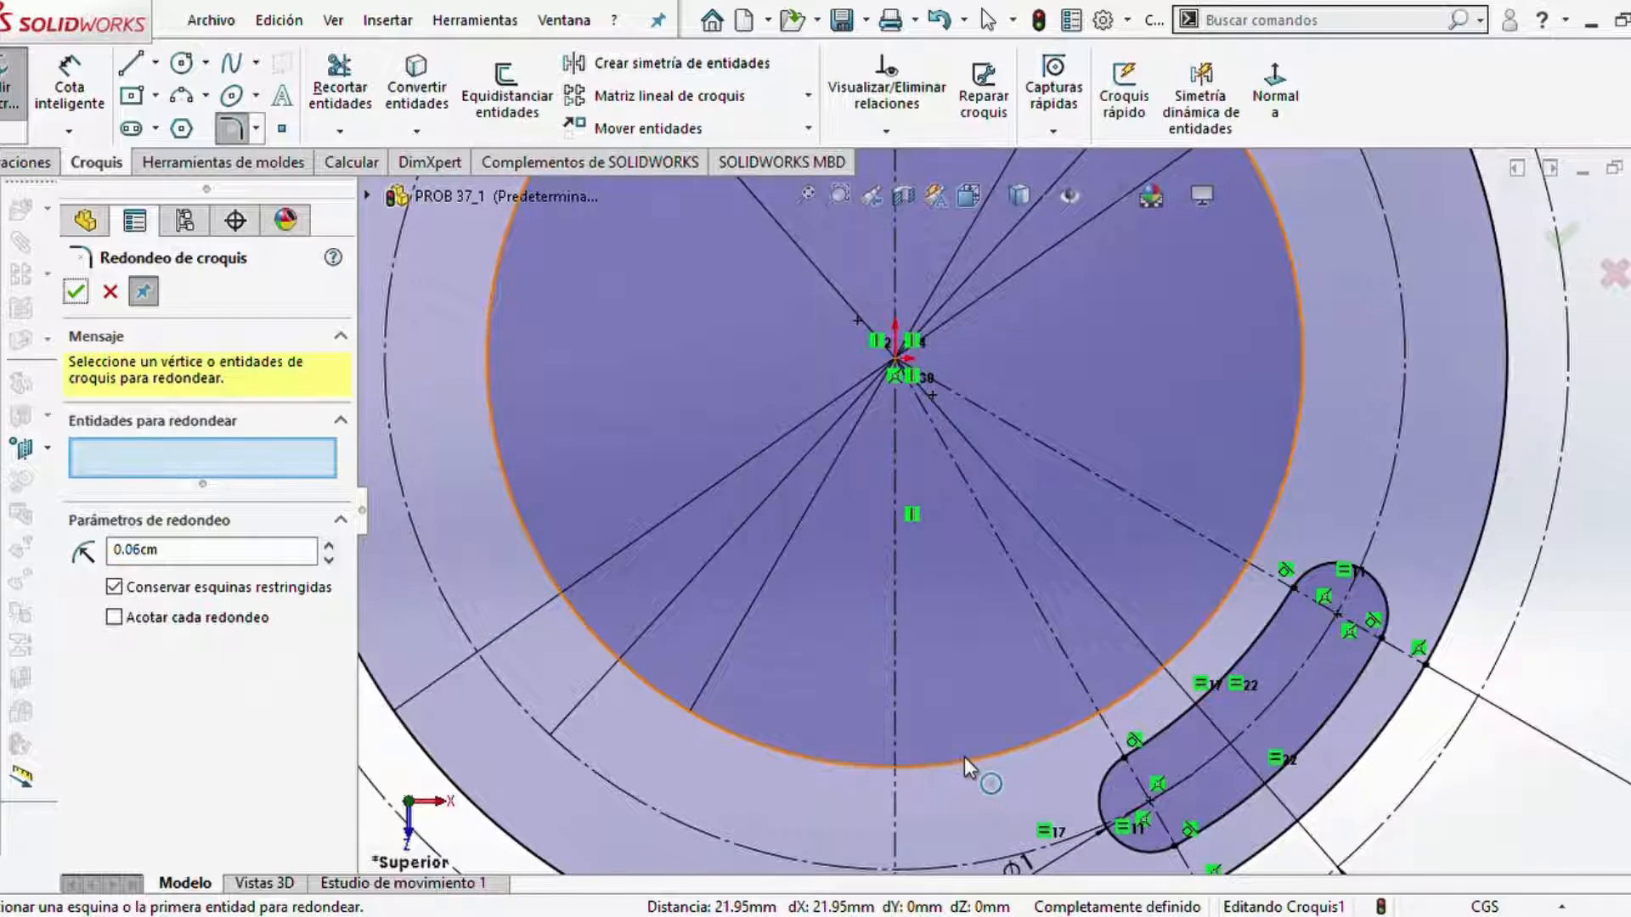
click(157, 70)
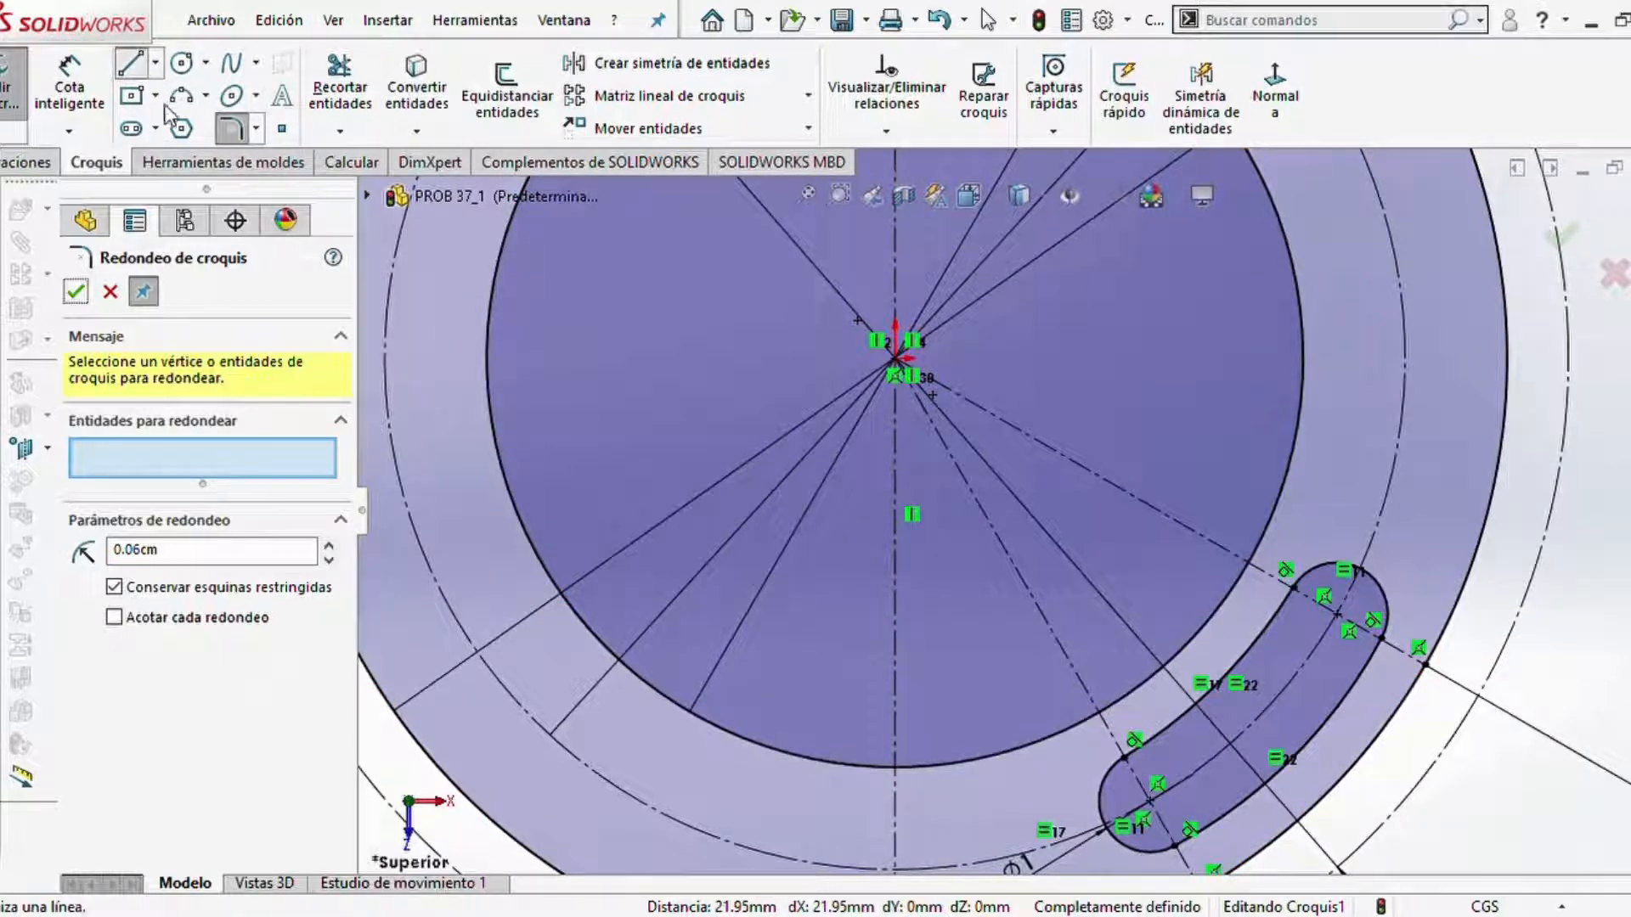
click(177, 171)
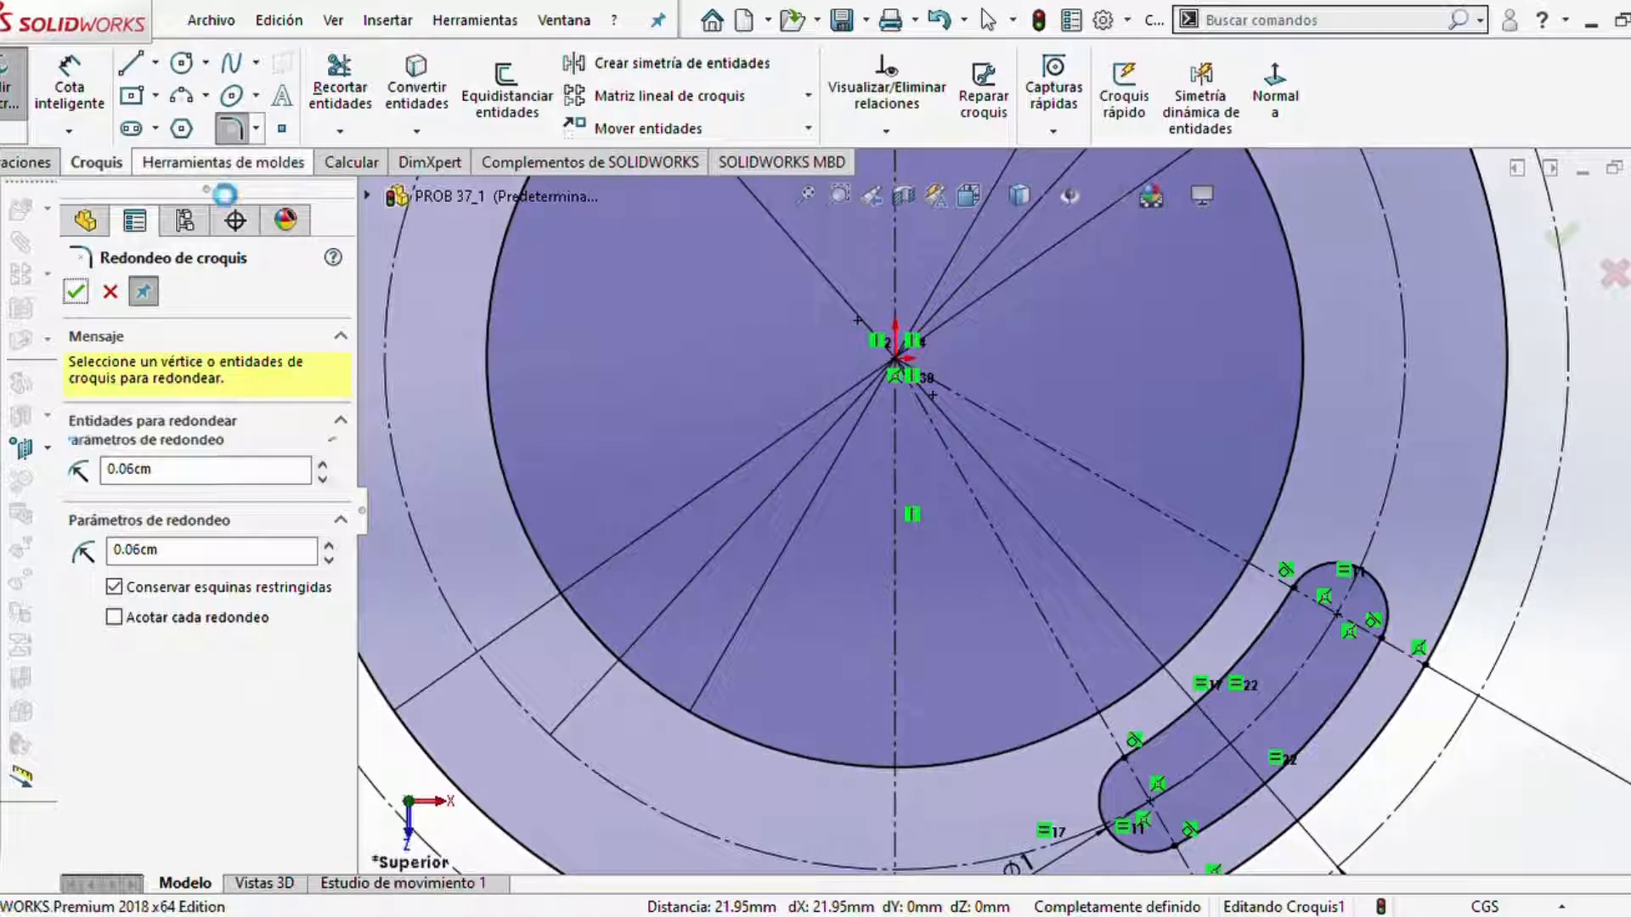
click(894, 637)
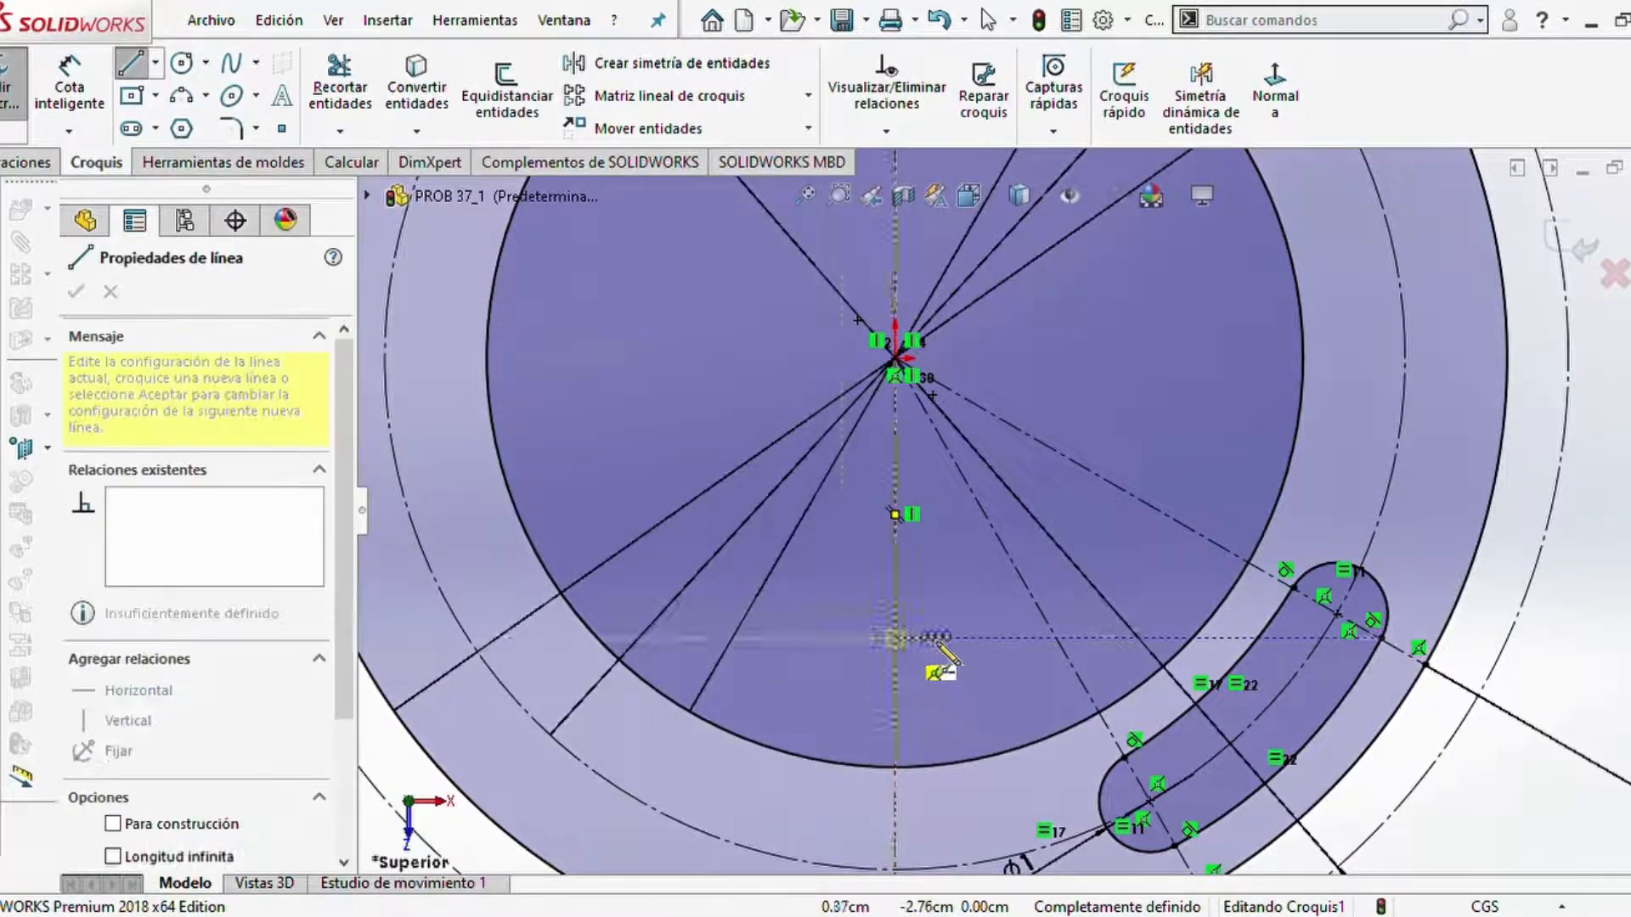
click(948, 637)
key(Escape)
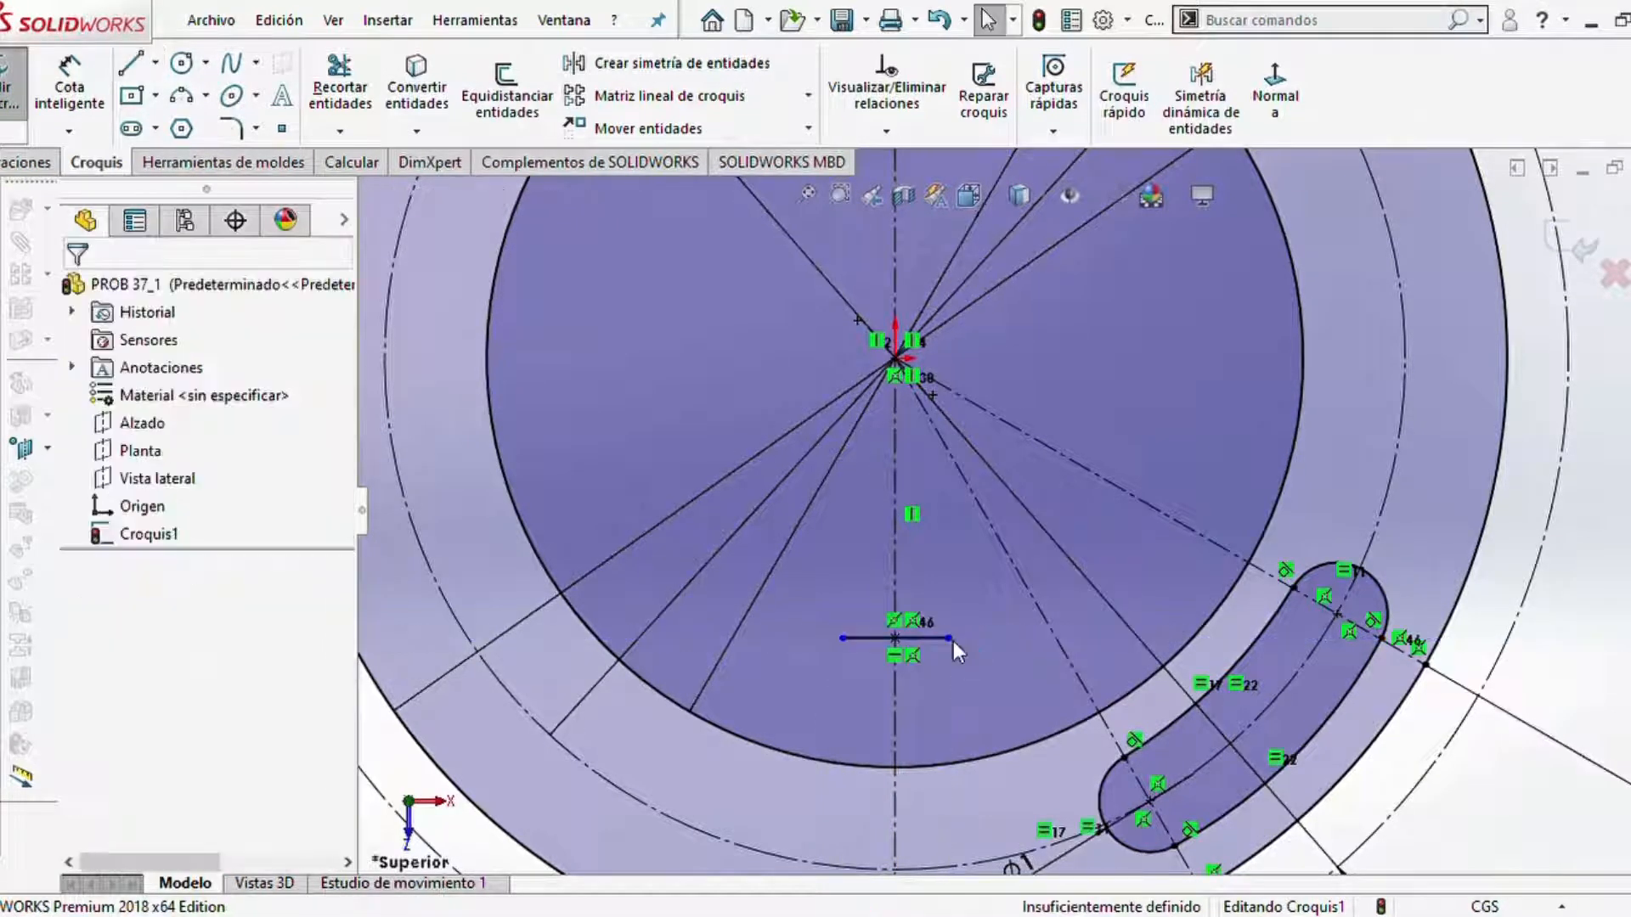
- Dimension the length of the short horizontal line as 1 cm
scroll(943, 595, down, 4)
click(70, 84)
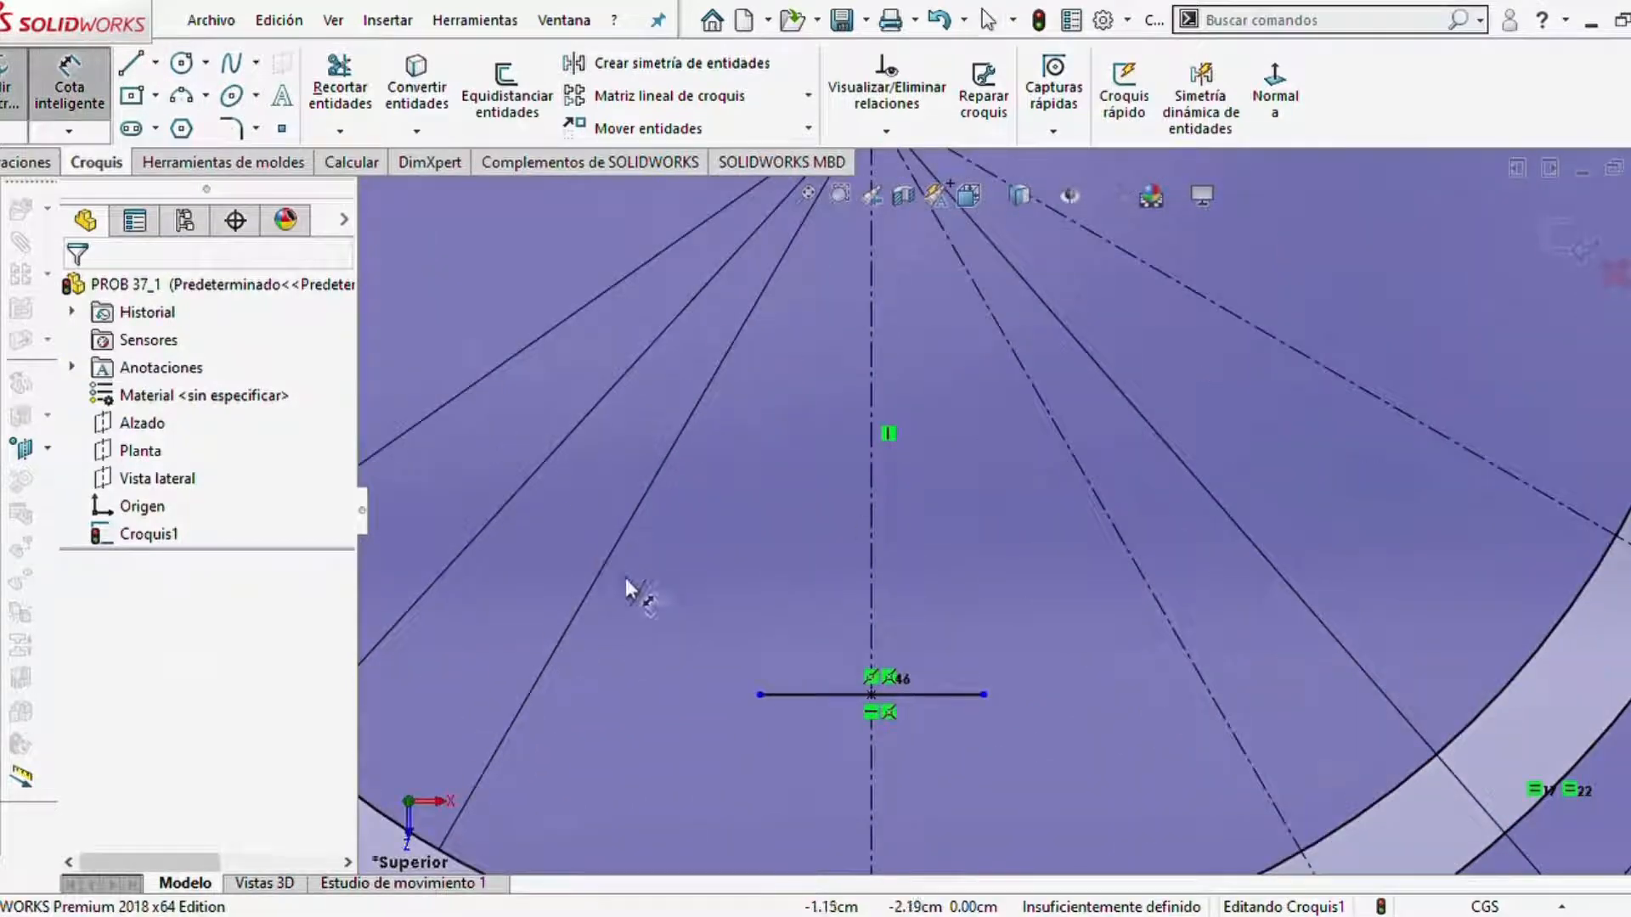
click(826, 687)
click(821, 578)
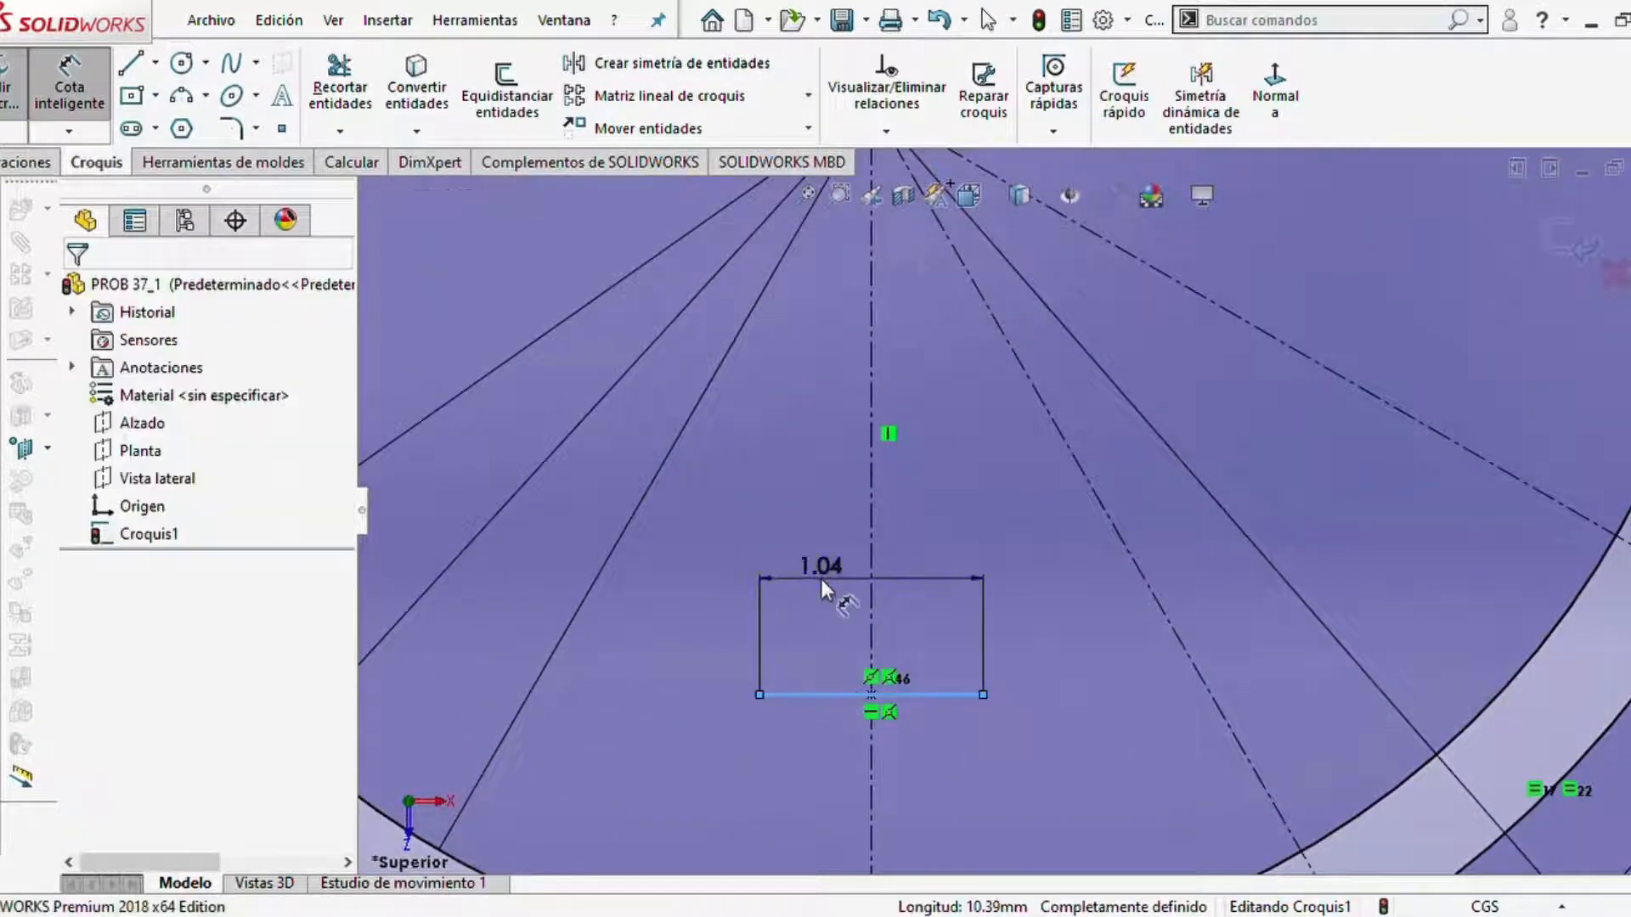
text(1.00cm)
key(Return)
- Try to dimension the vertical distance between the origin and the short horizontal line
scroll(892, 537, up, 4)
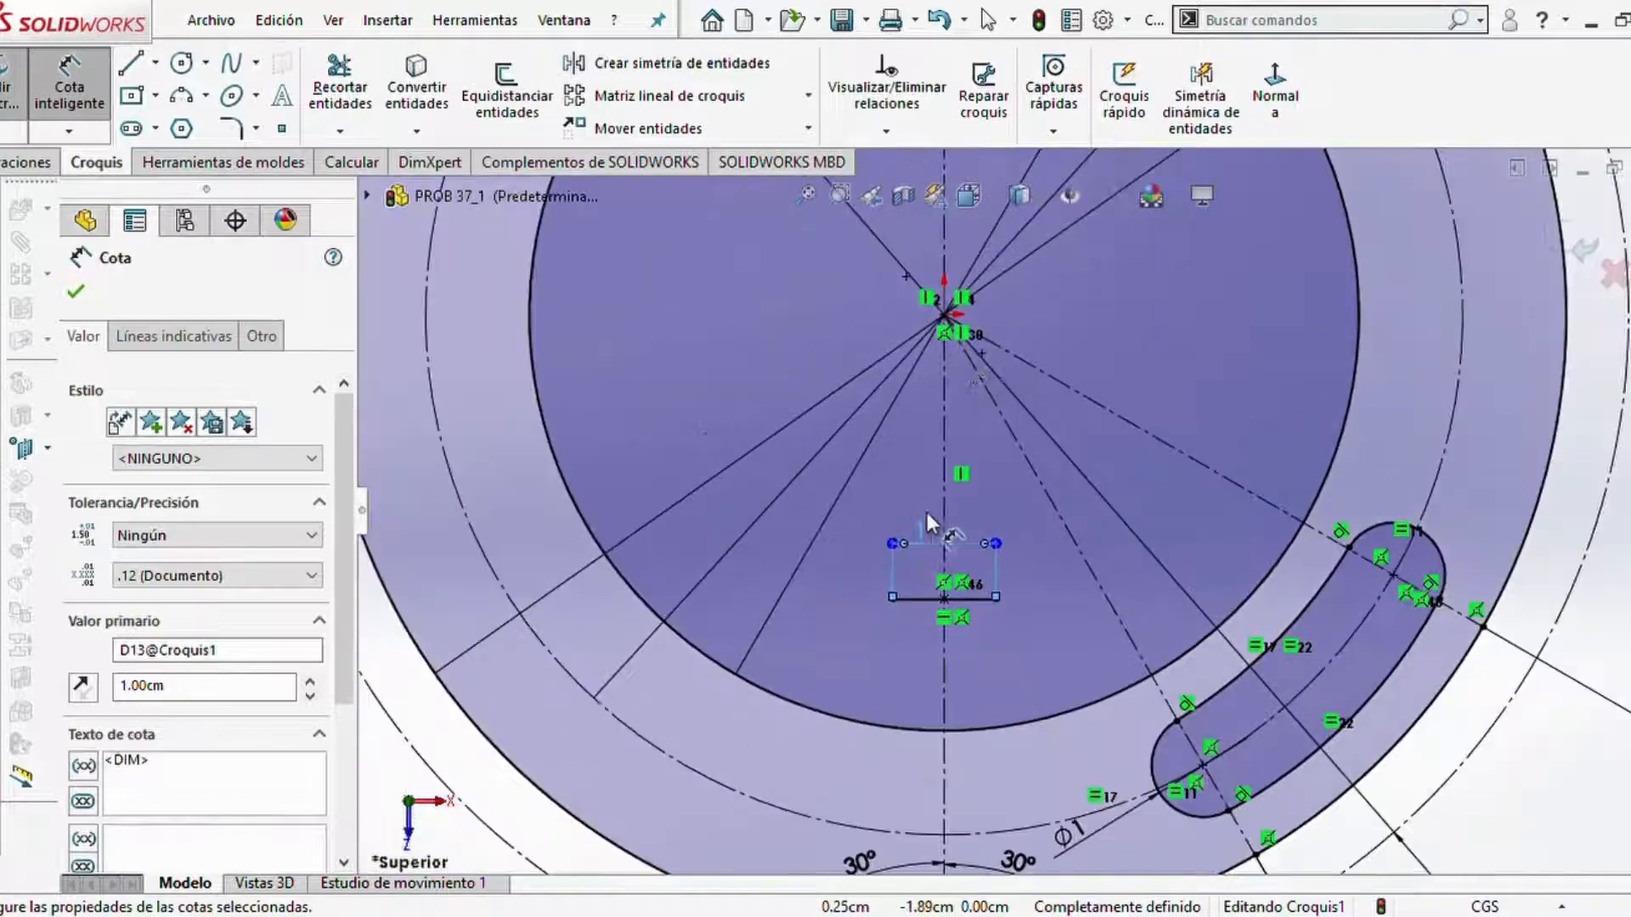
scroll(969, 344, down, 1)
click(941, 316)
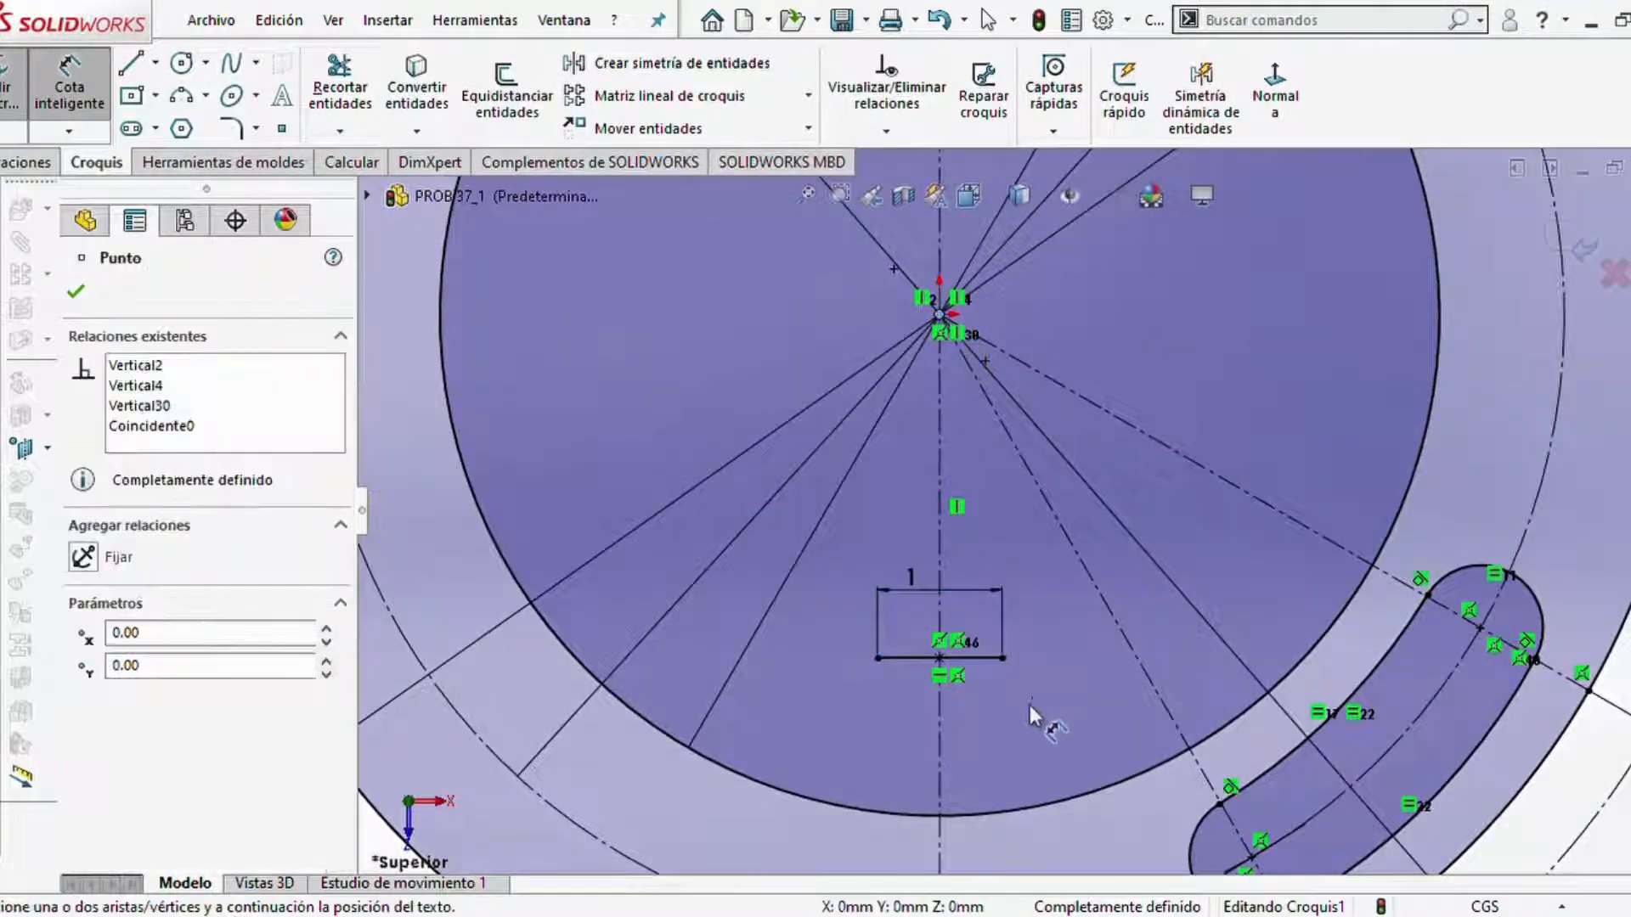
click(988, 659)
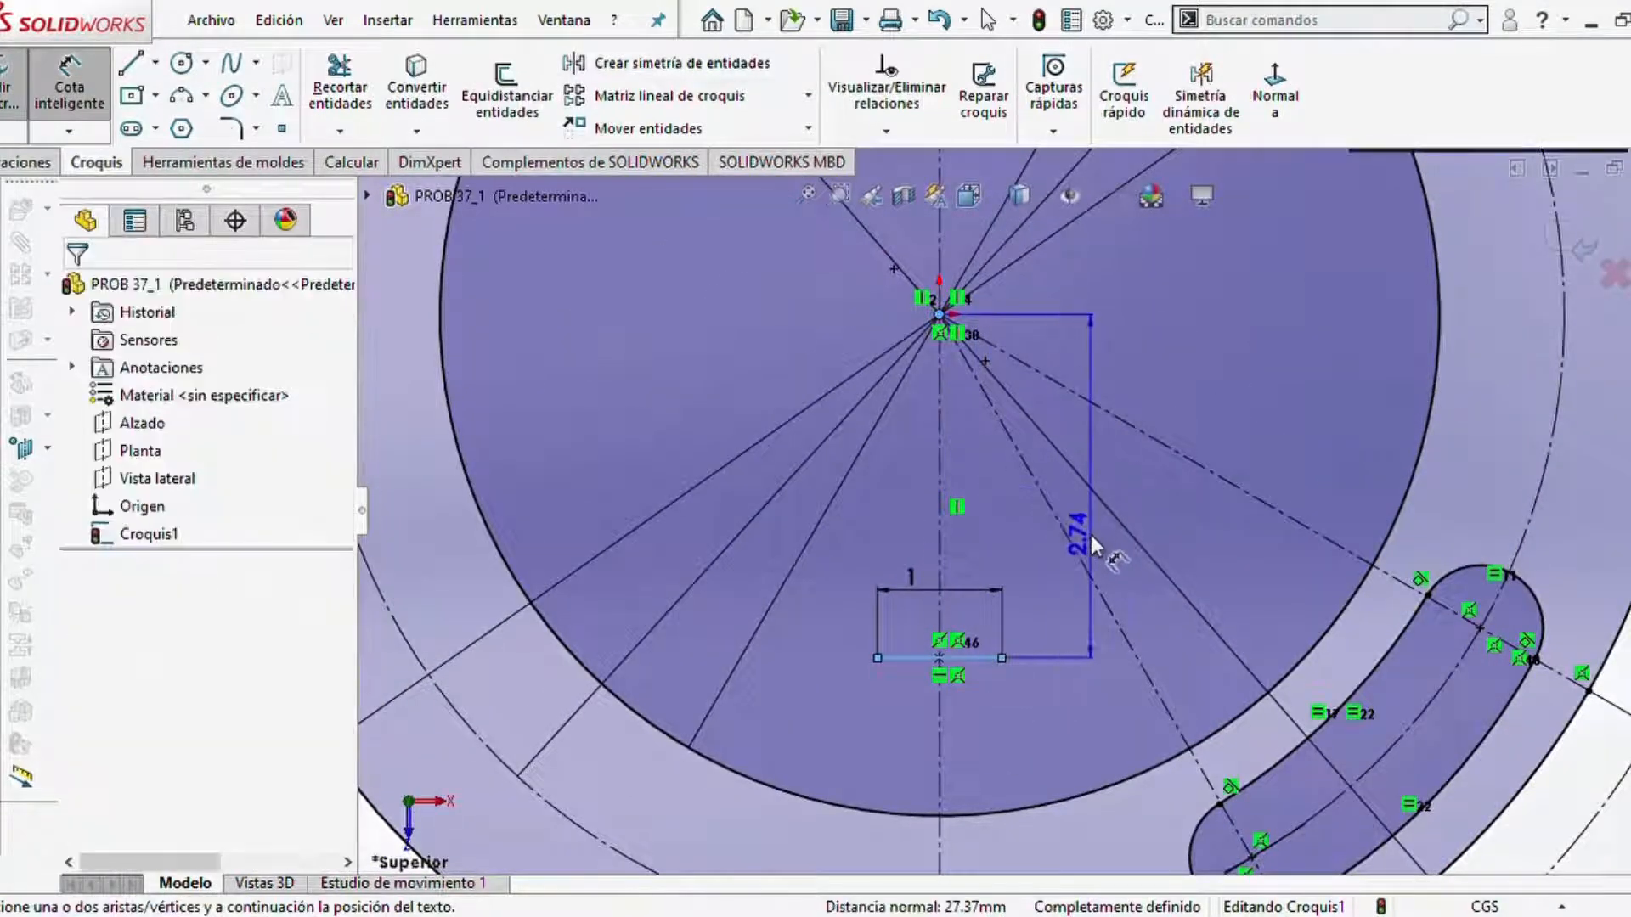
key(Escape)
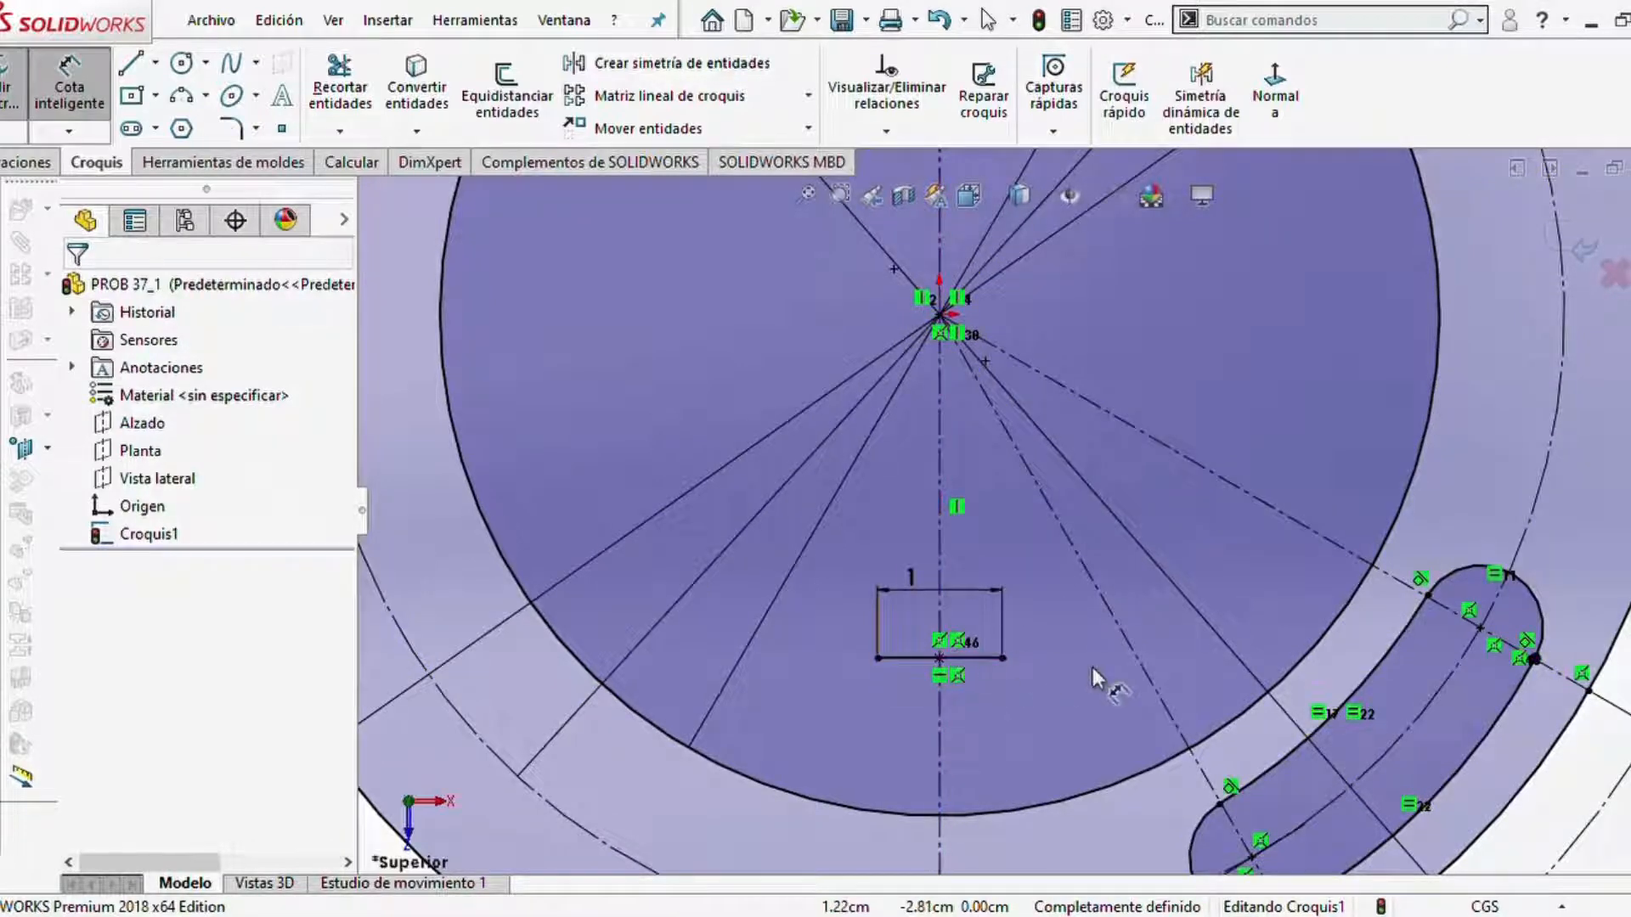
- Undo the length dimension and the short horizontal line
key(ctrl+z)
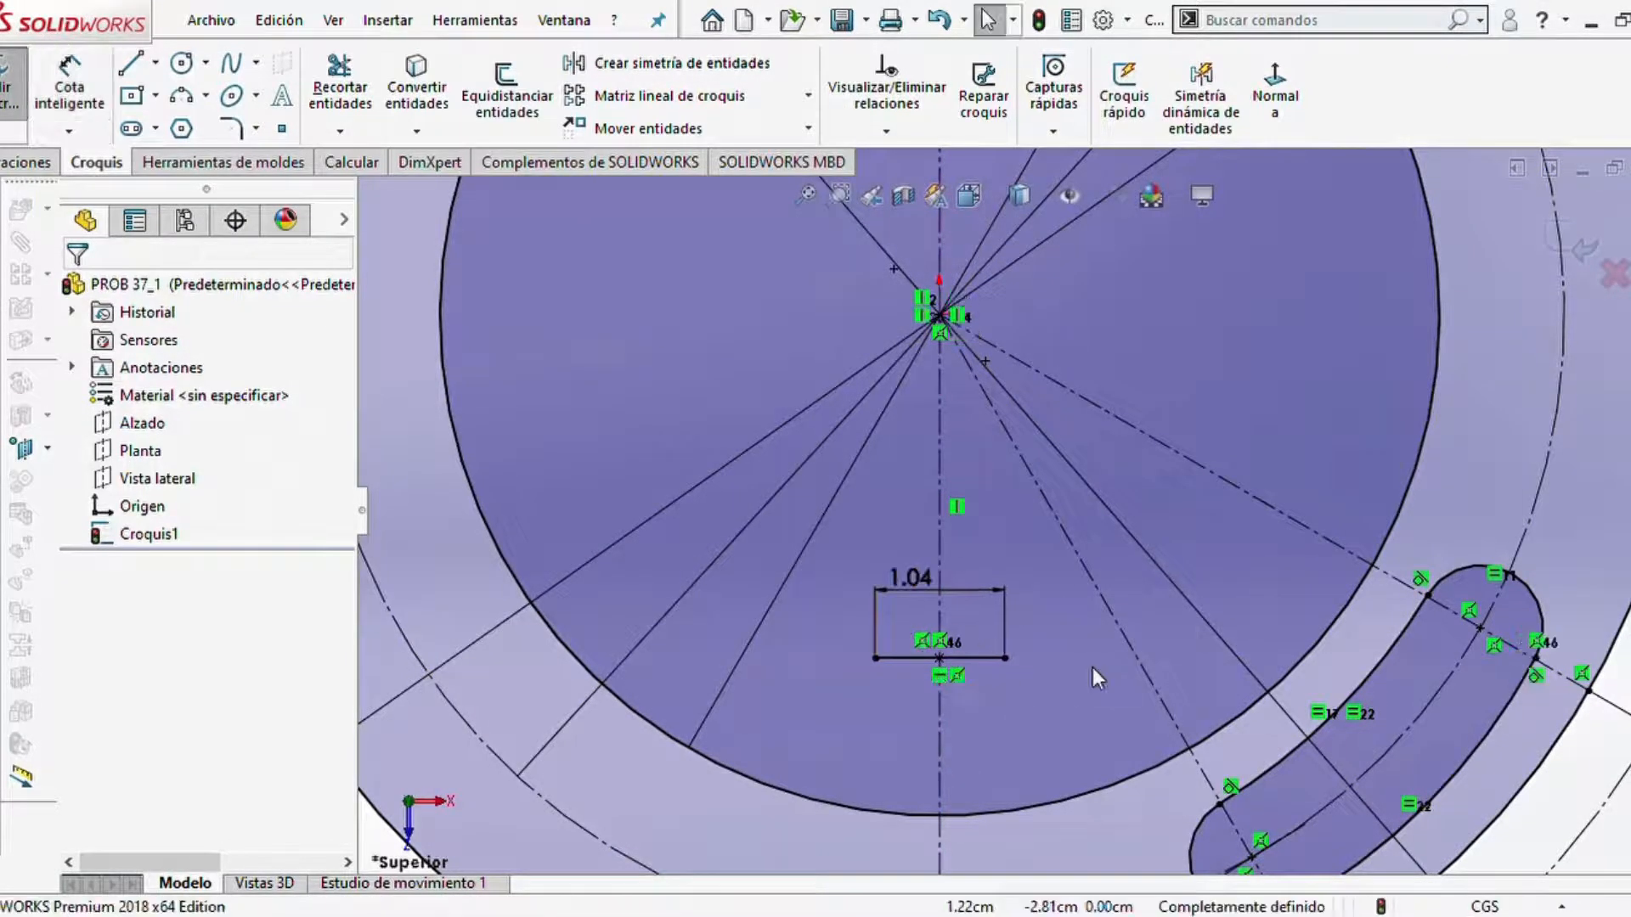
key(ctrl+z)
key(ctrl+z)
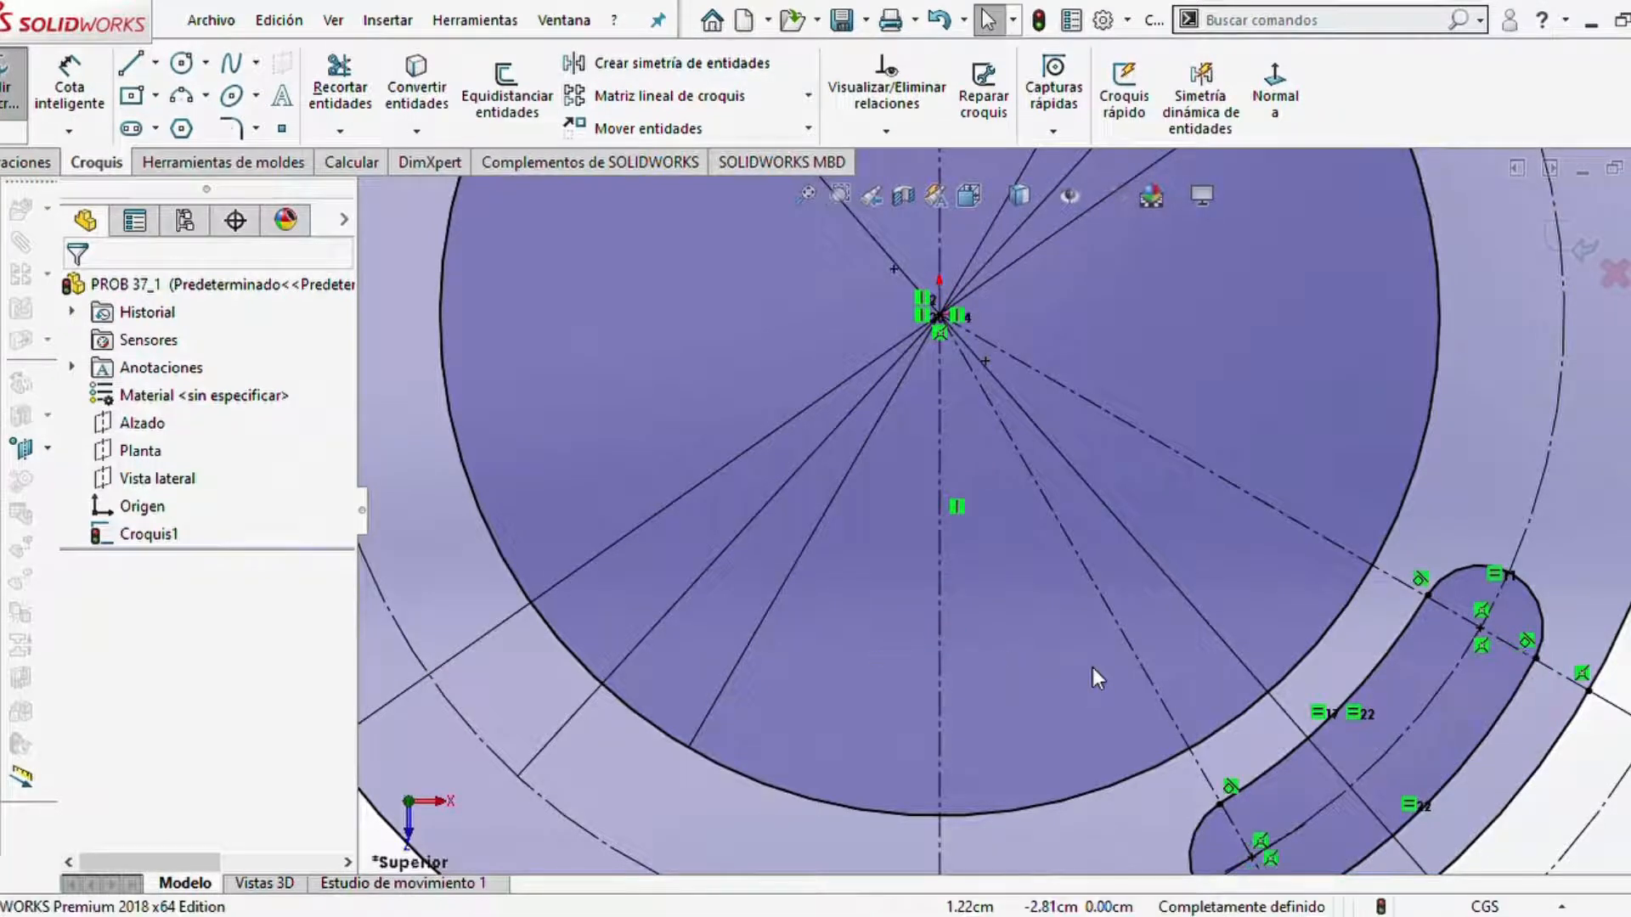
- Sketch a horizontal midpoint line about 1.19 cm long, centred on the vertical centreline below the origin and inside the inner circle
click(1035, 579)
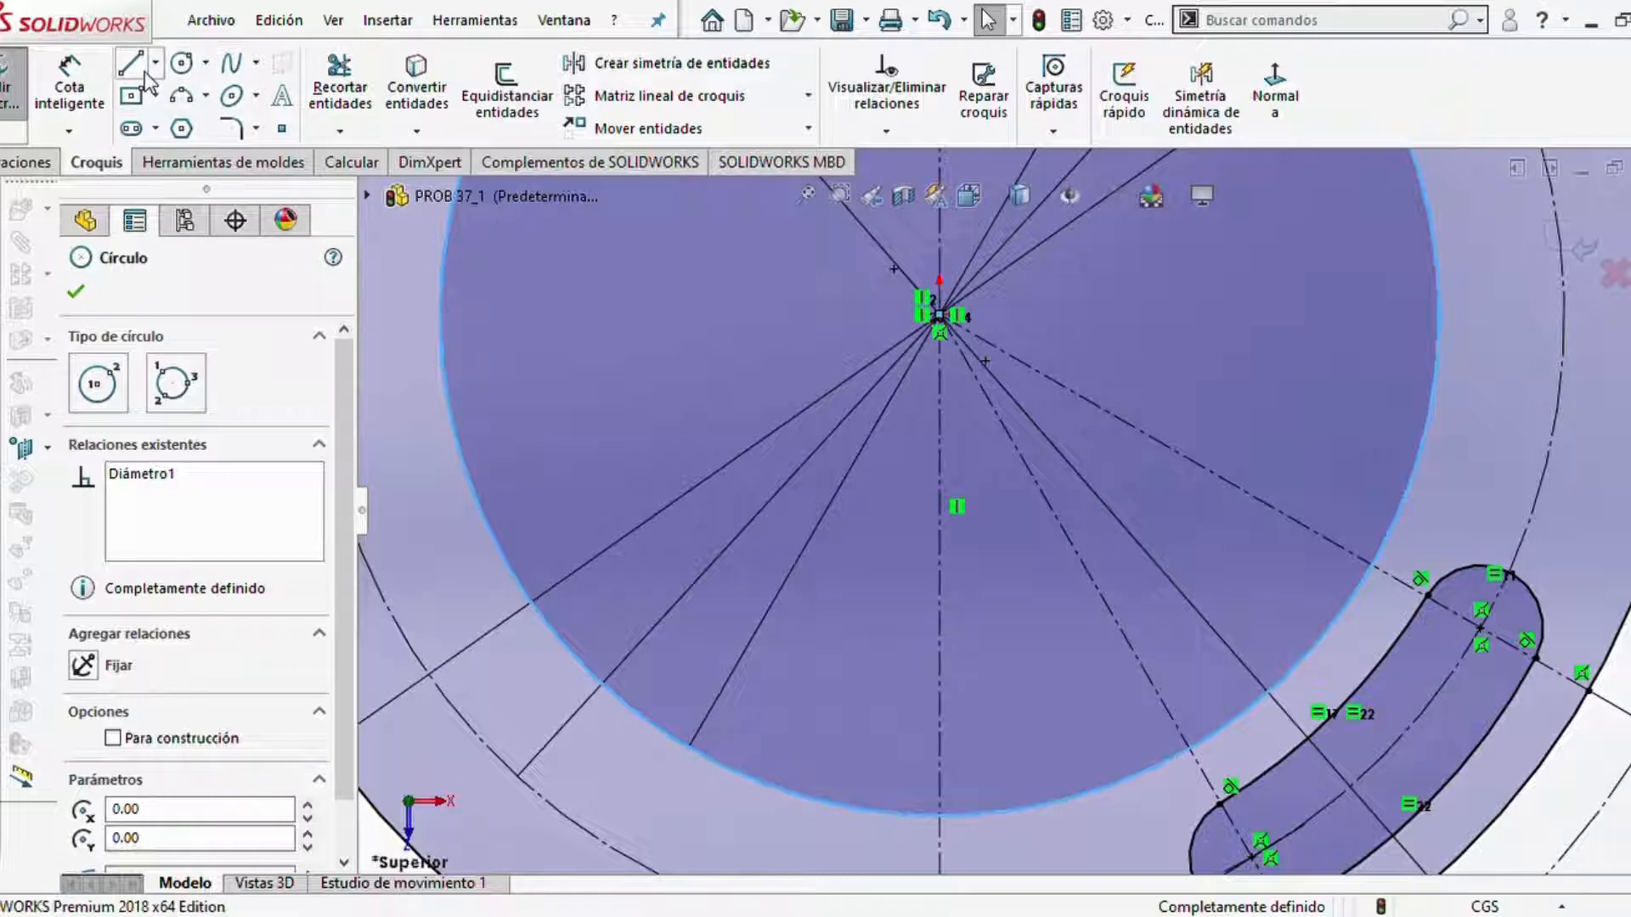
click(174, 168)
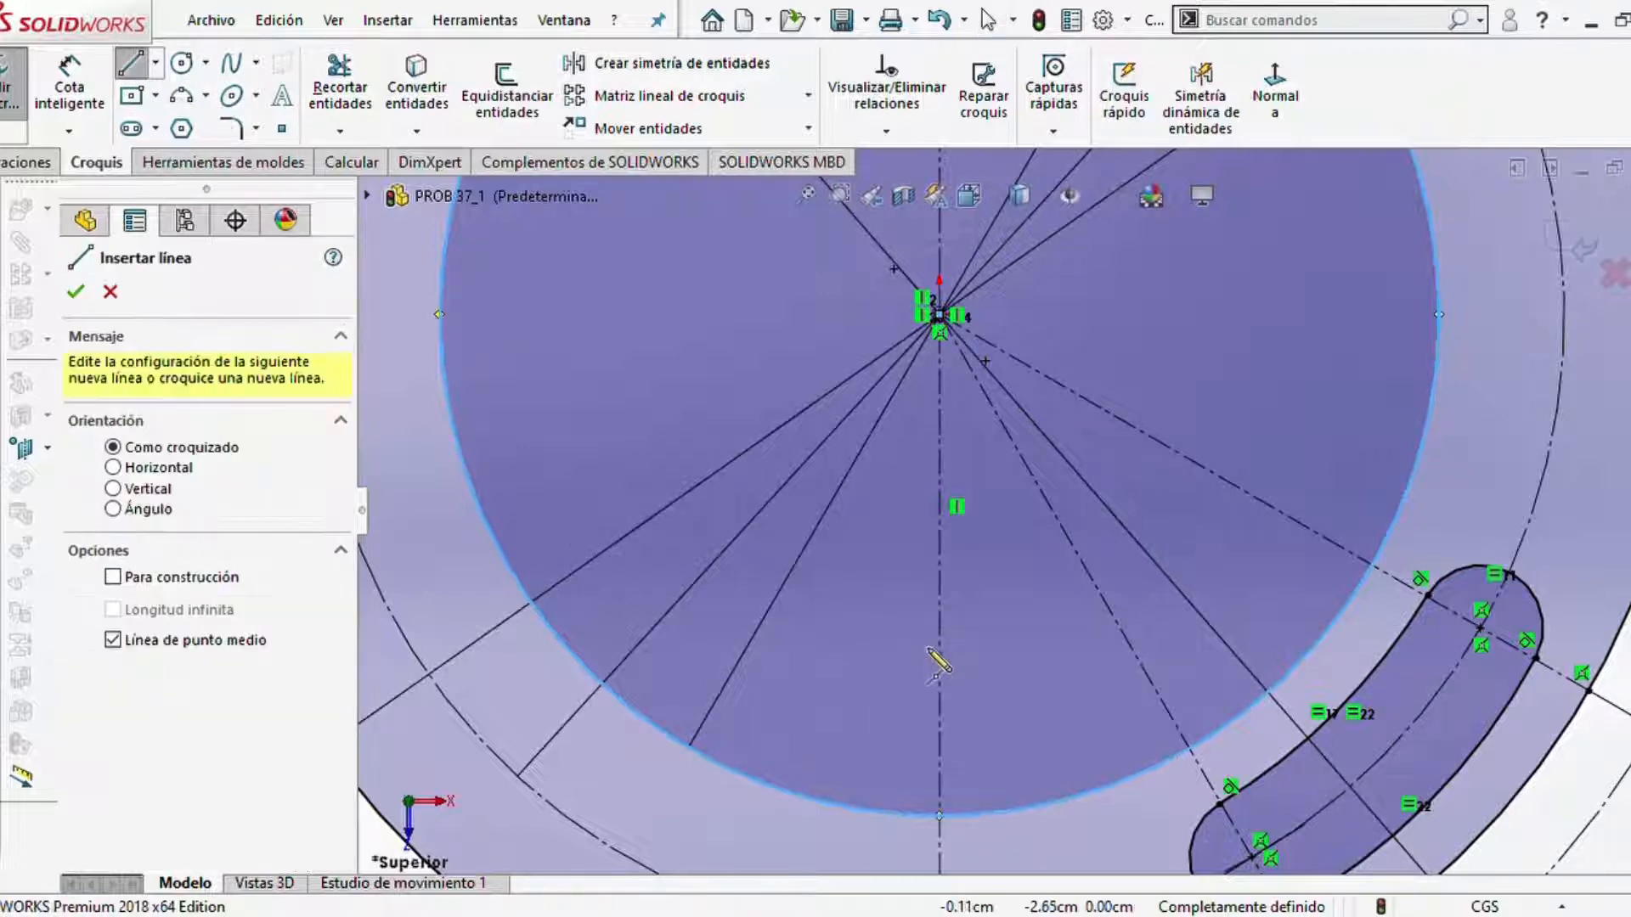
click(940, 670)
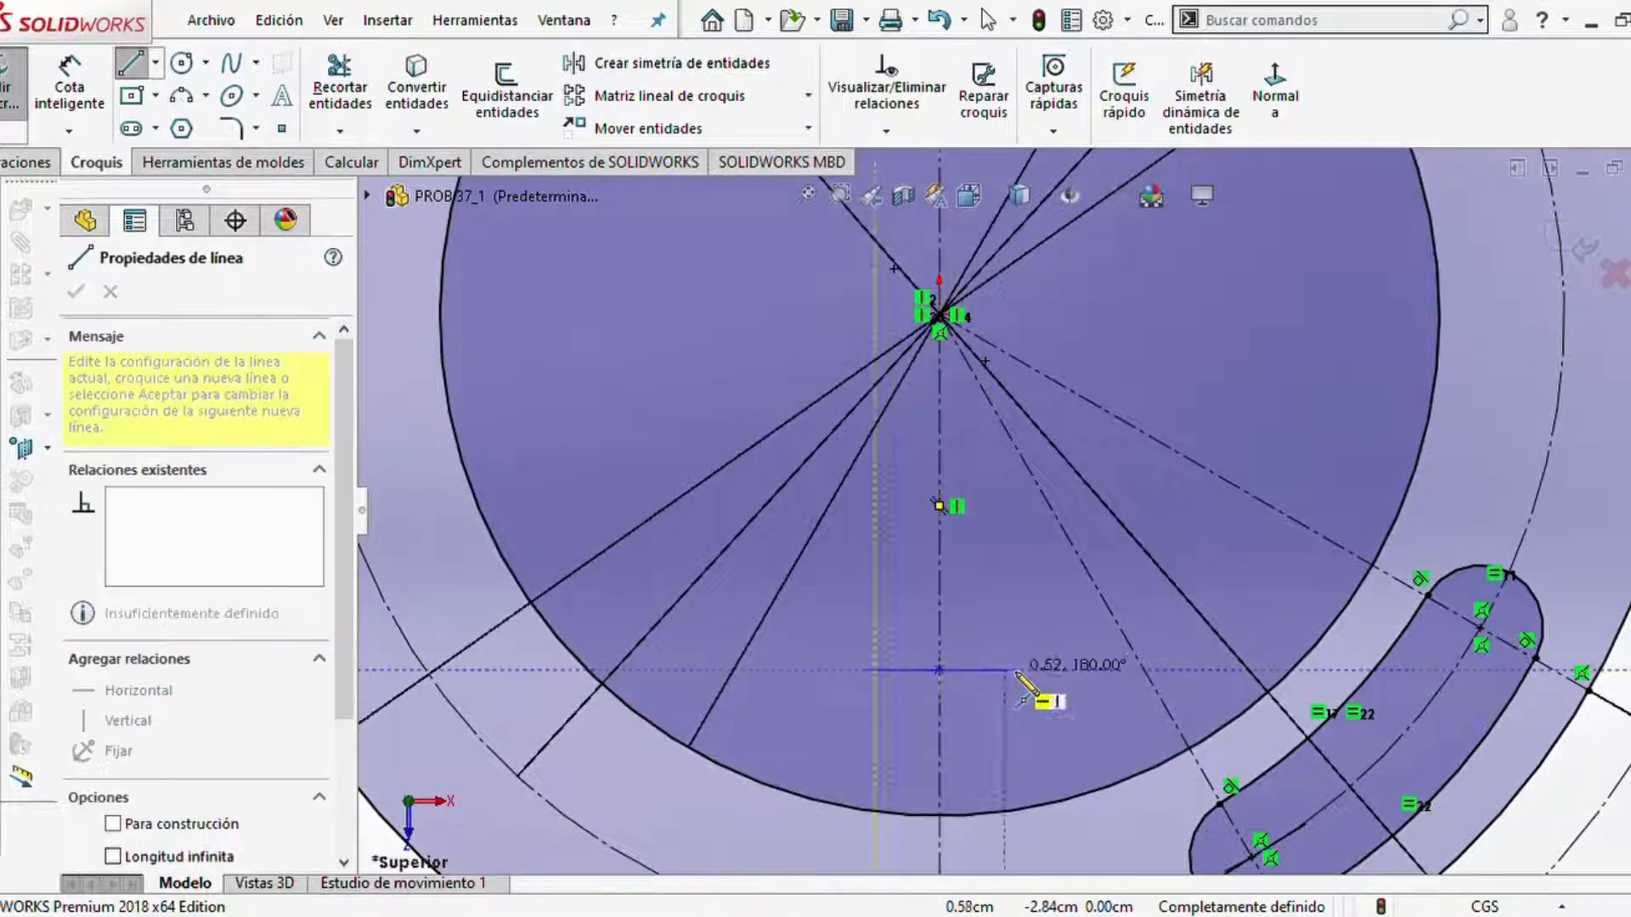
click(1015, 670)
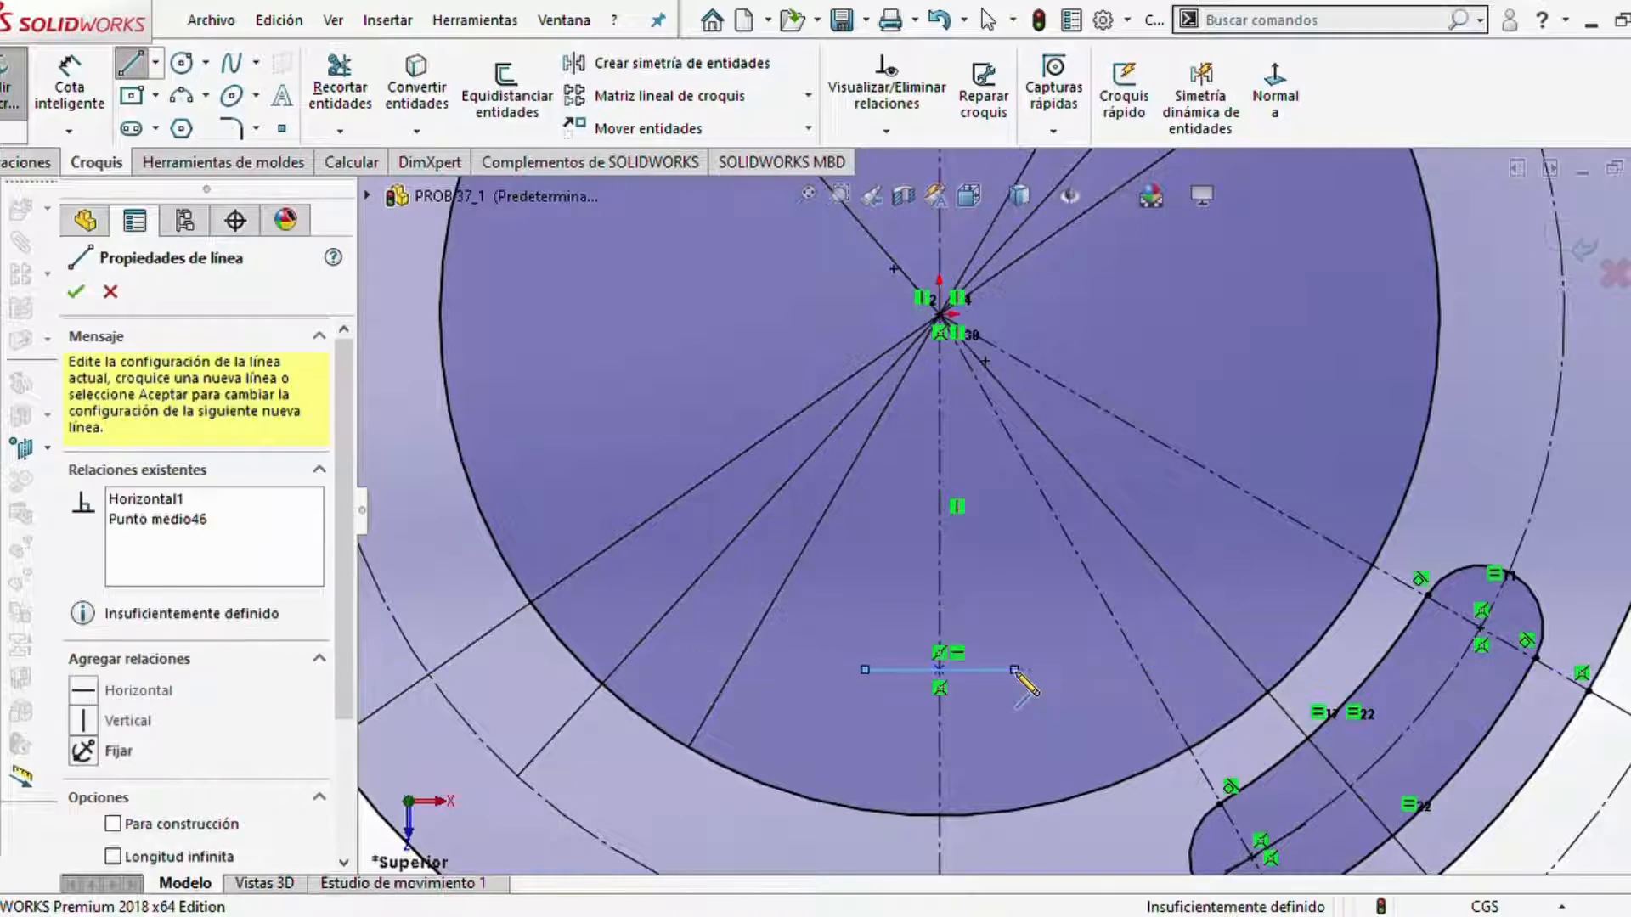
key(Escape)
- Set the length of the new horizontal line to 1 cm with a dimension
click(70, 90)
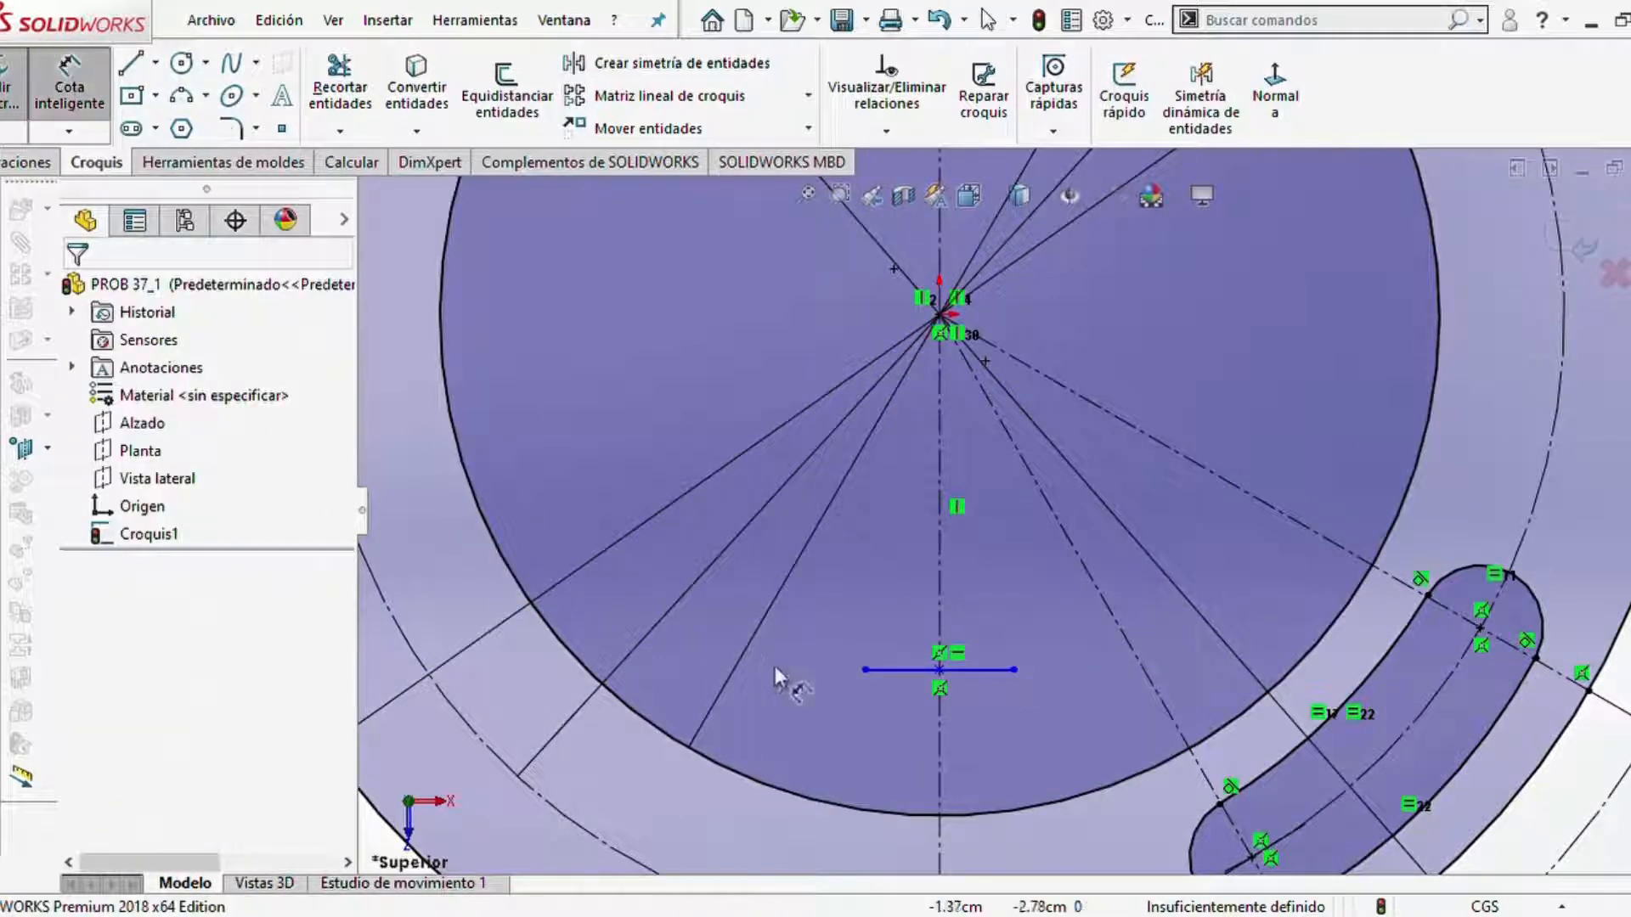
click(895, 668)
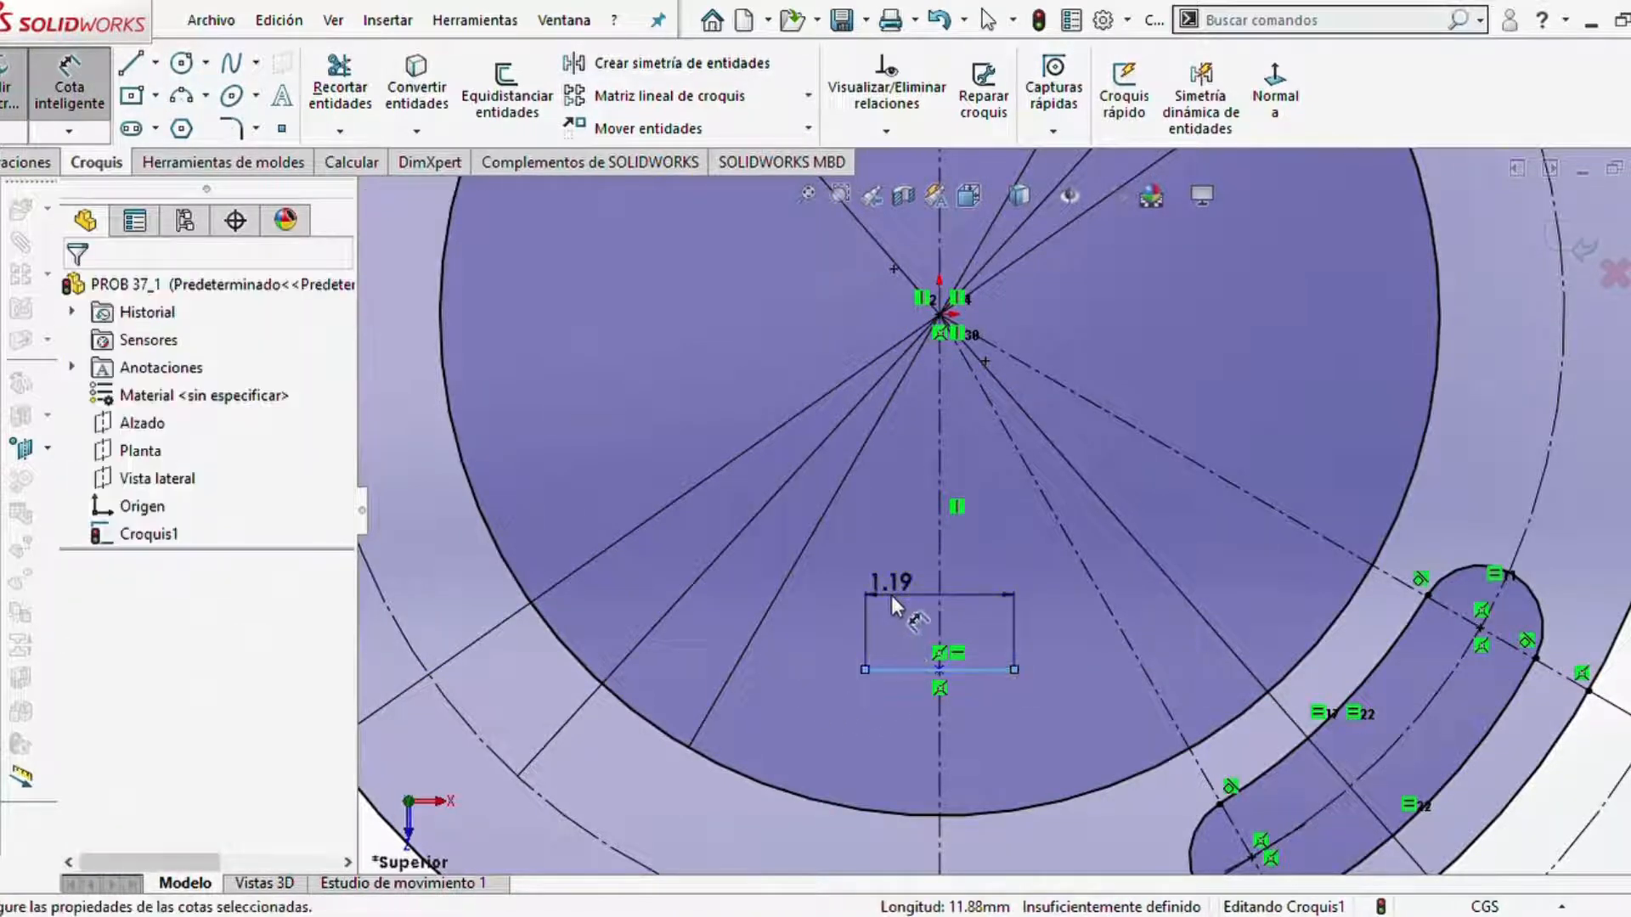
click(891, 595)
text(1.00cm)
key(Return)
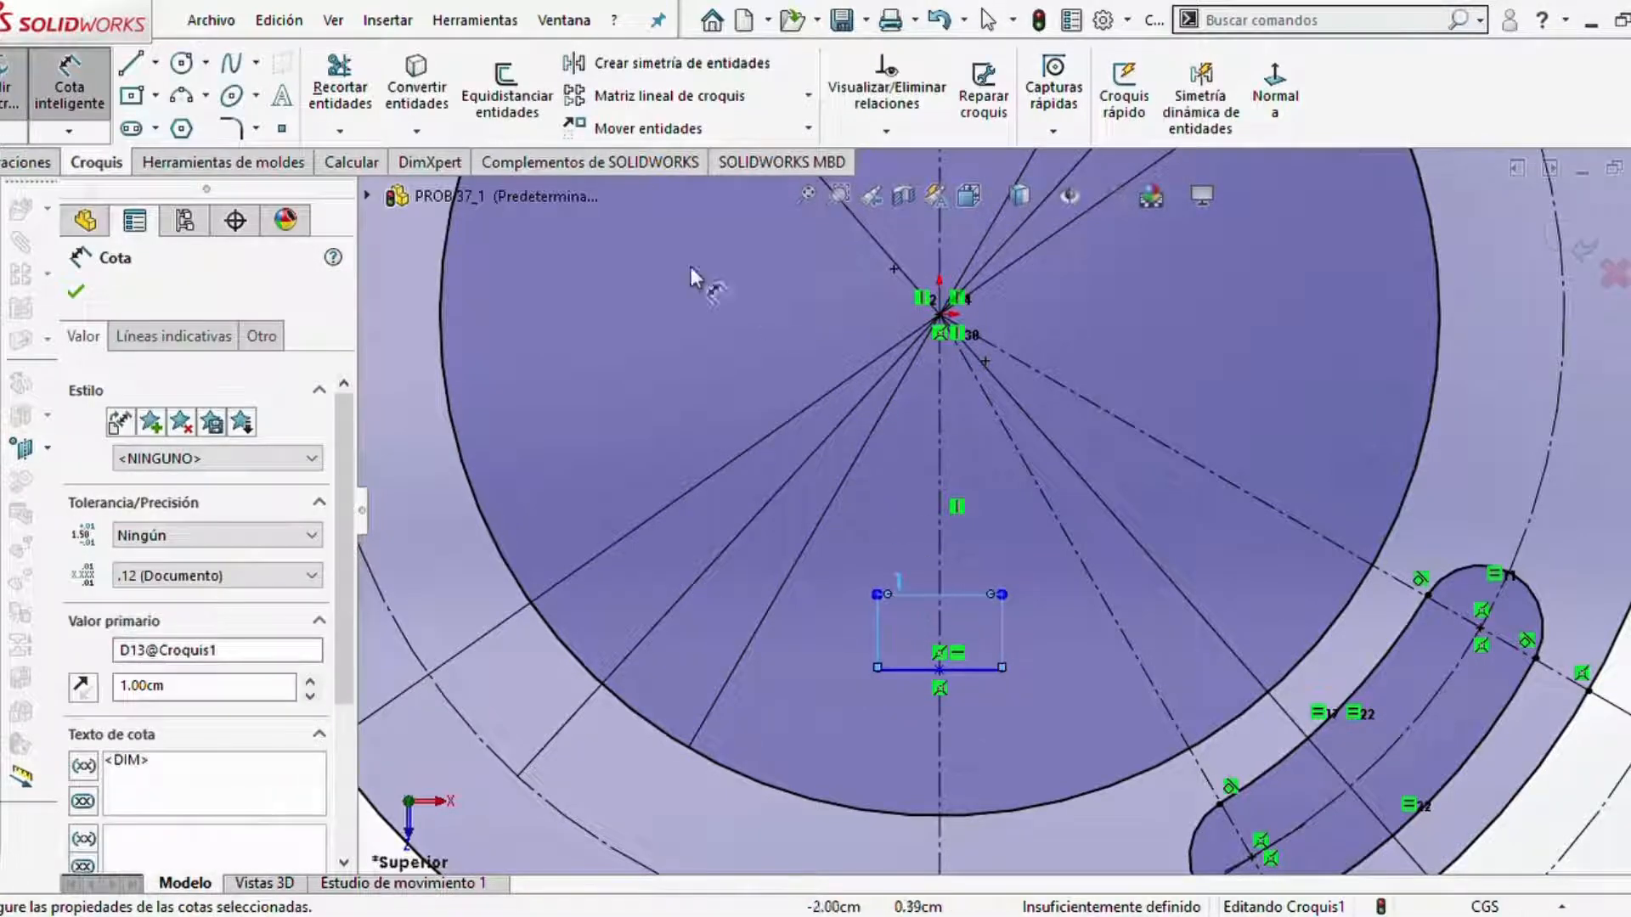
- Dimension the vertical distance from the origin to the horizontal line as 3.2 cm
click(939, 315)
click(981, 671)
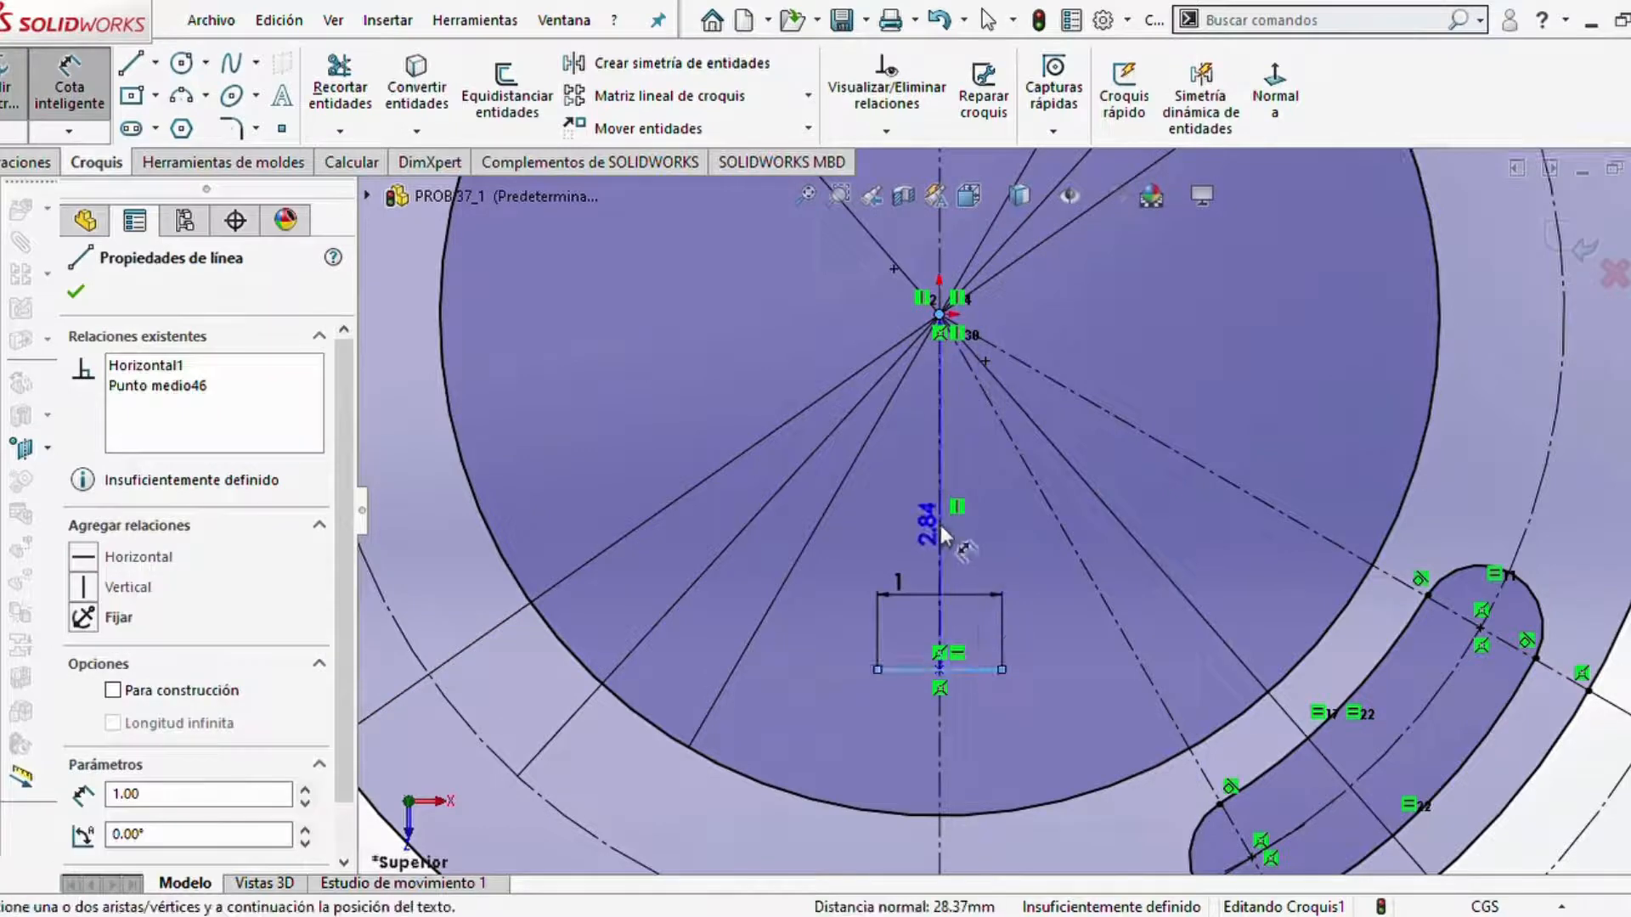
click(1070, 520)
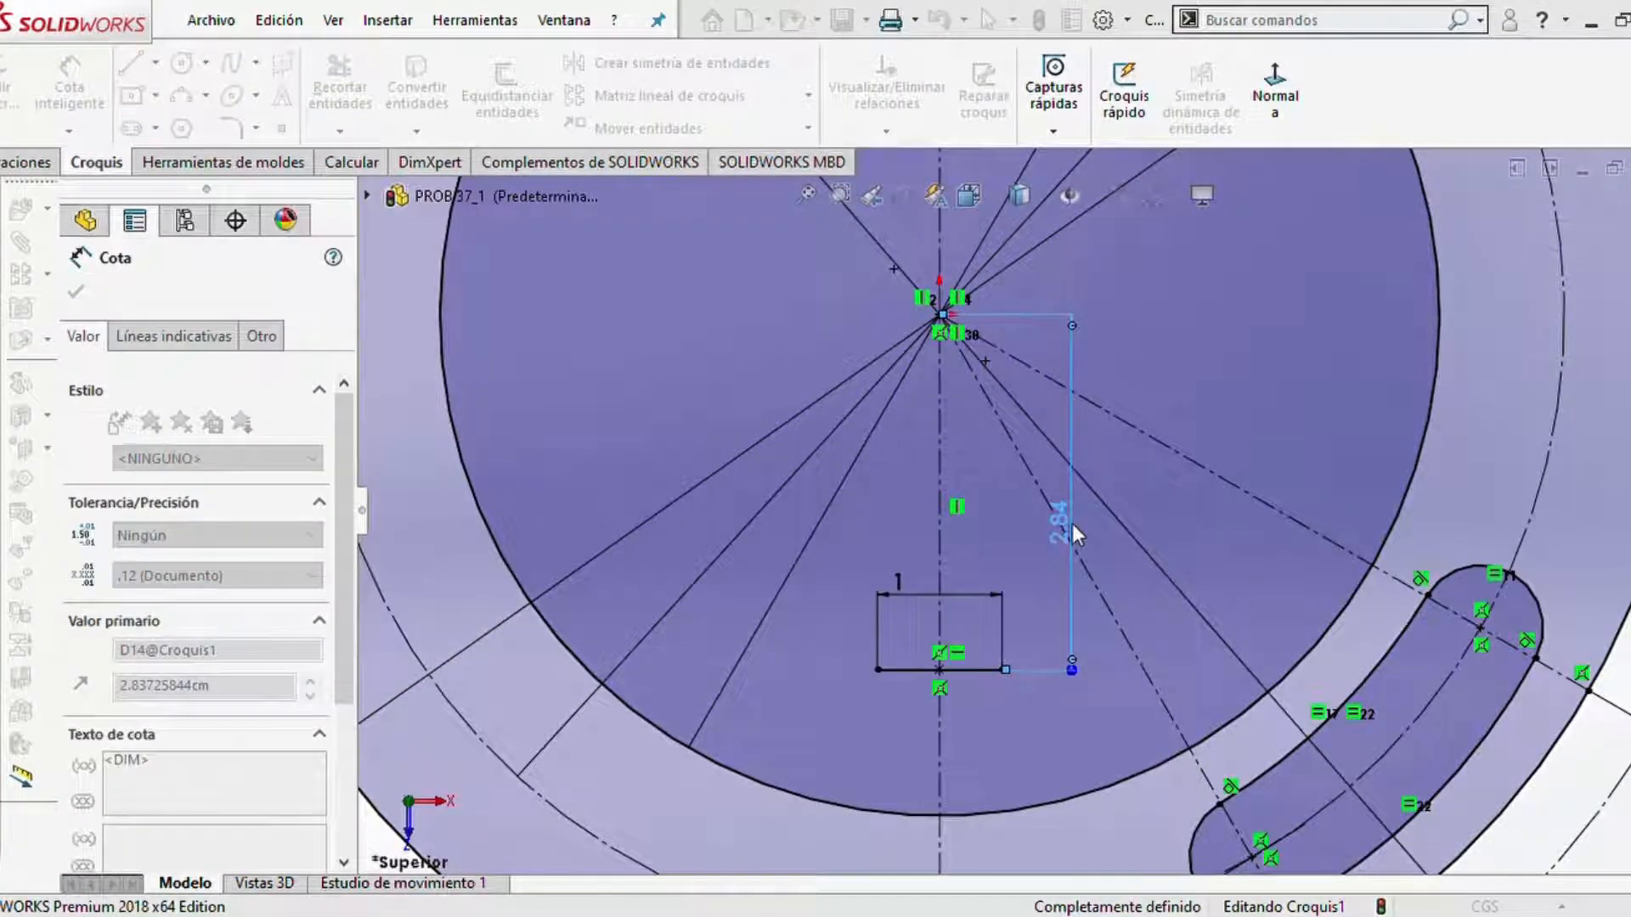
text(3.2)
key(Return)
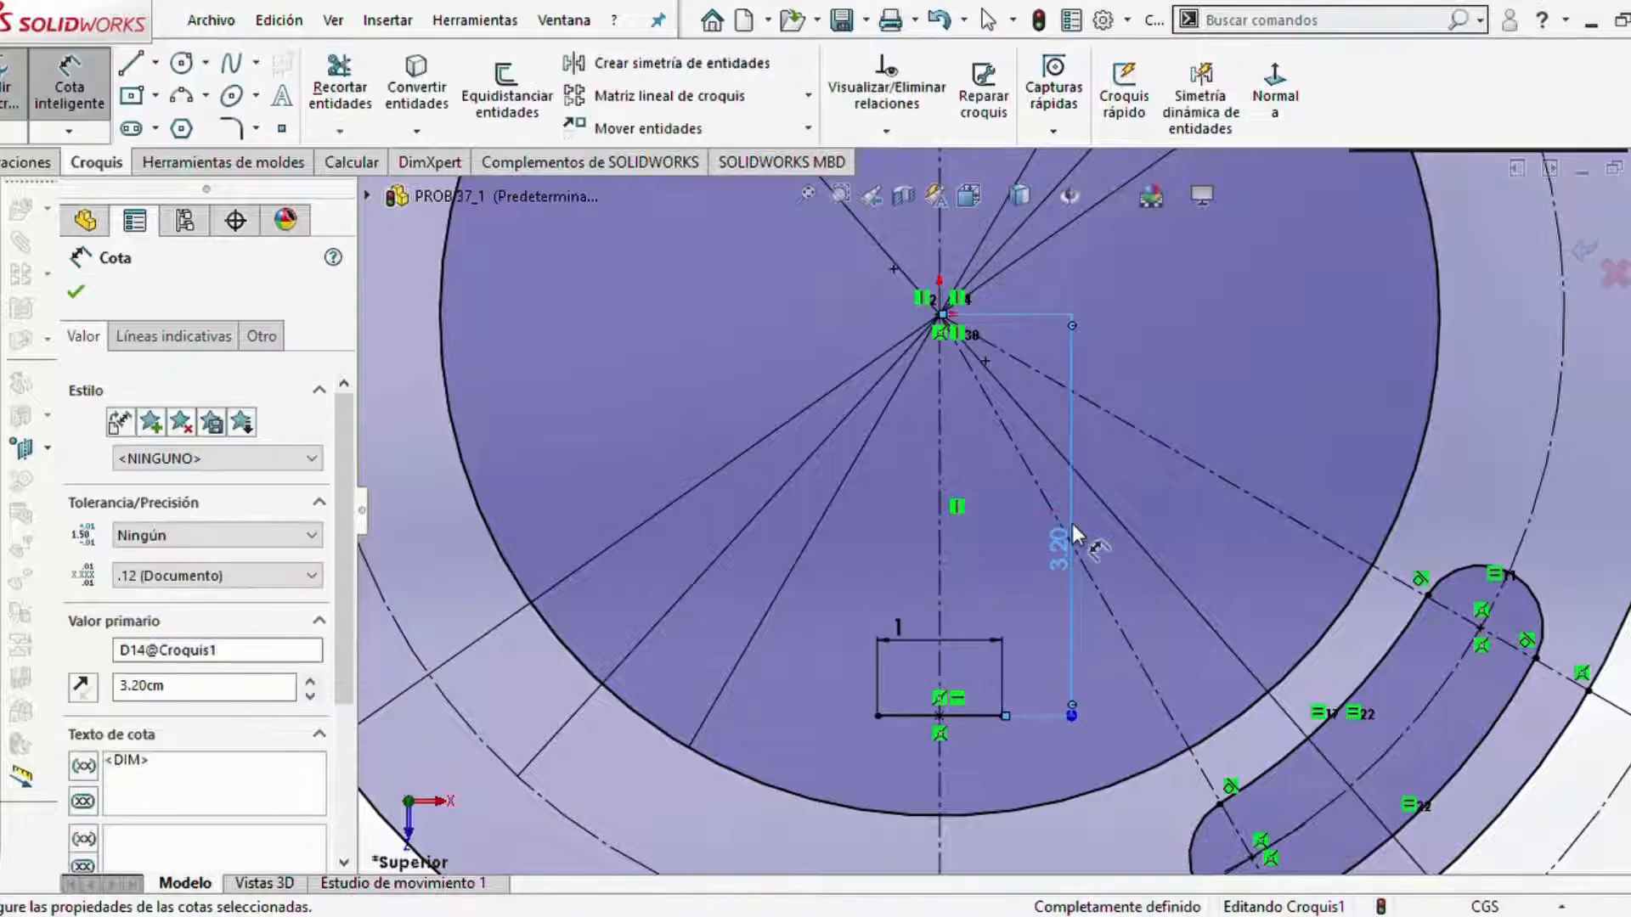
- Draw vertical lines from both ends of the 1 cm horizontal line down to the inner circle
scroll(1002, 594, up, 2)
scroll(1047, 535, down, 5)
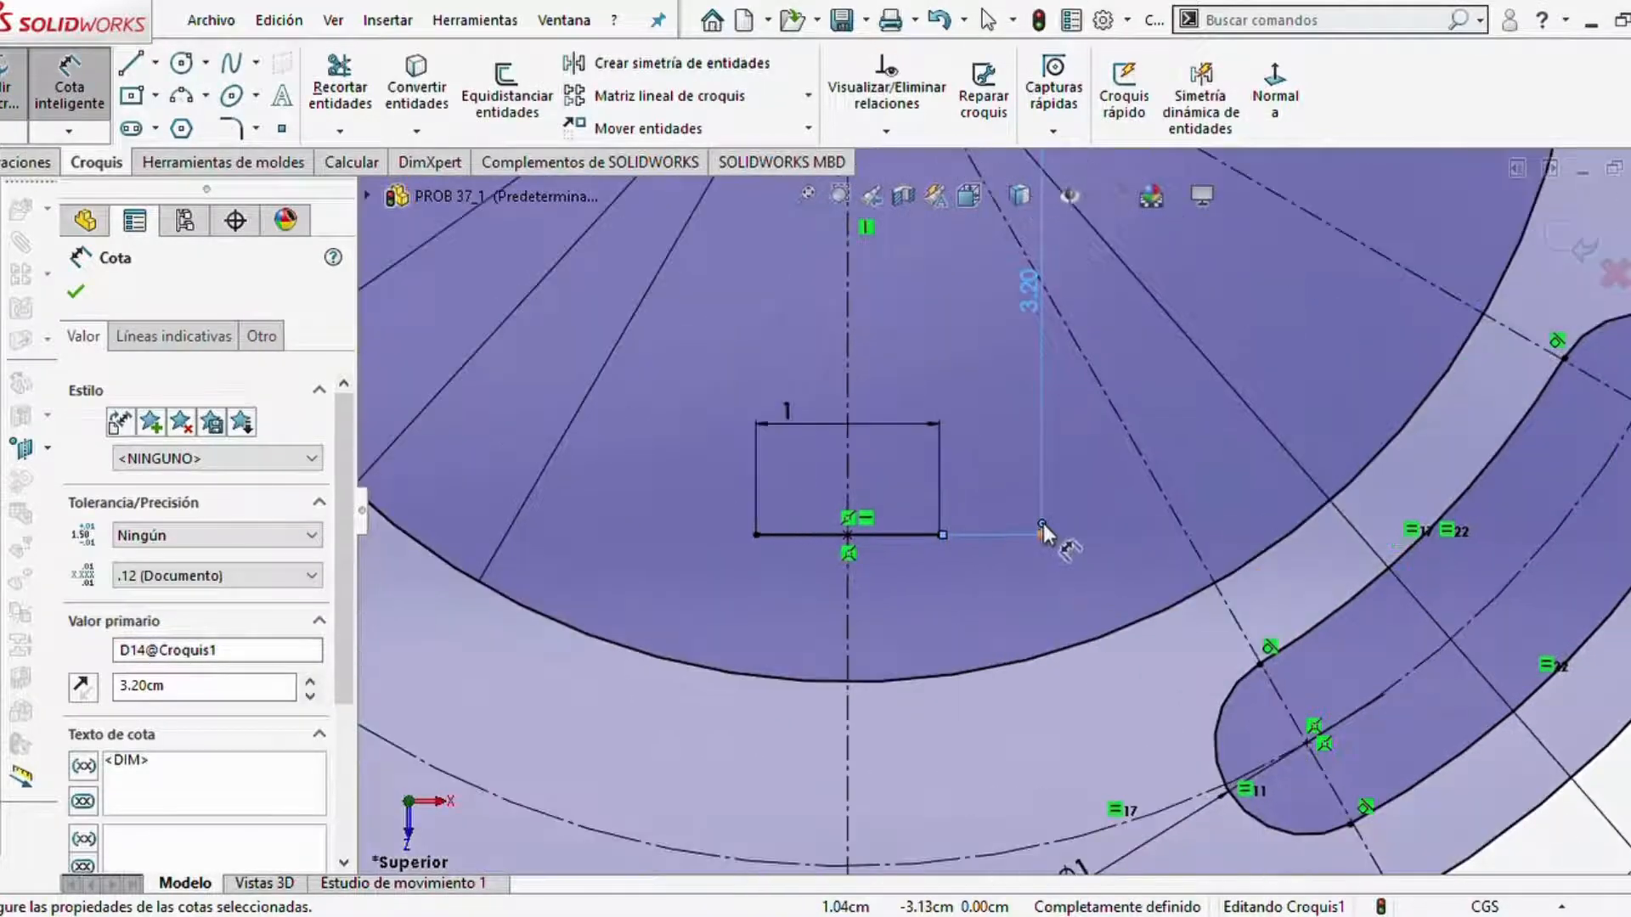
click(130, 62)
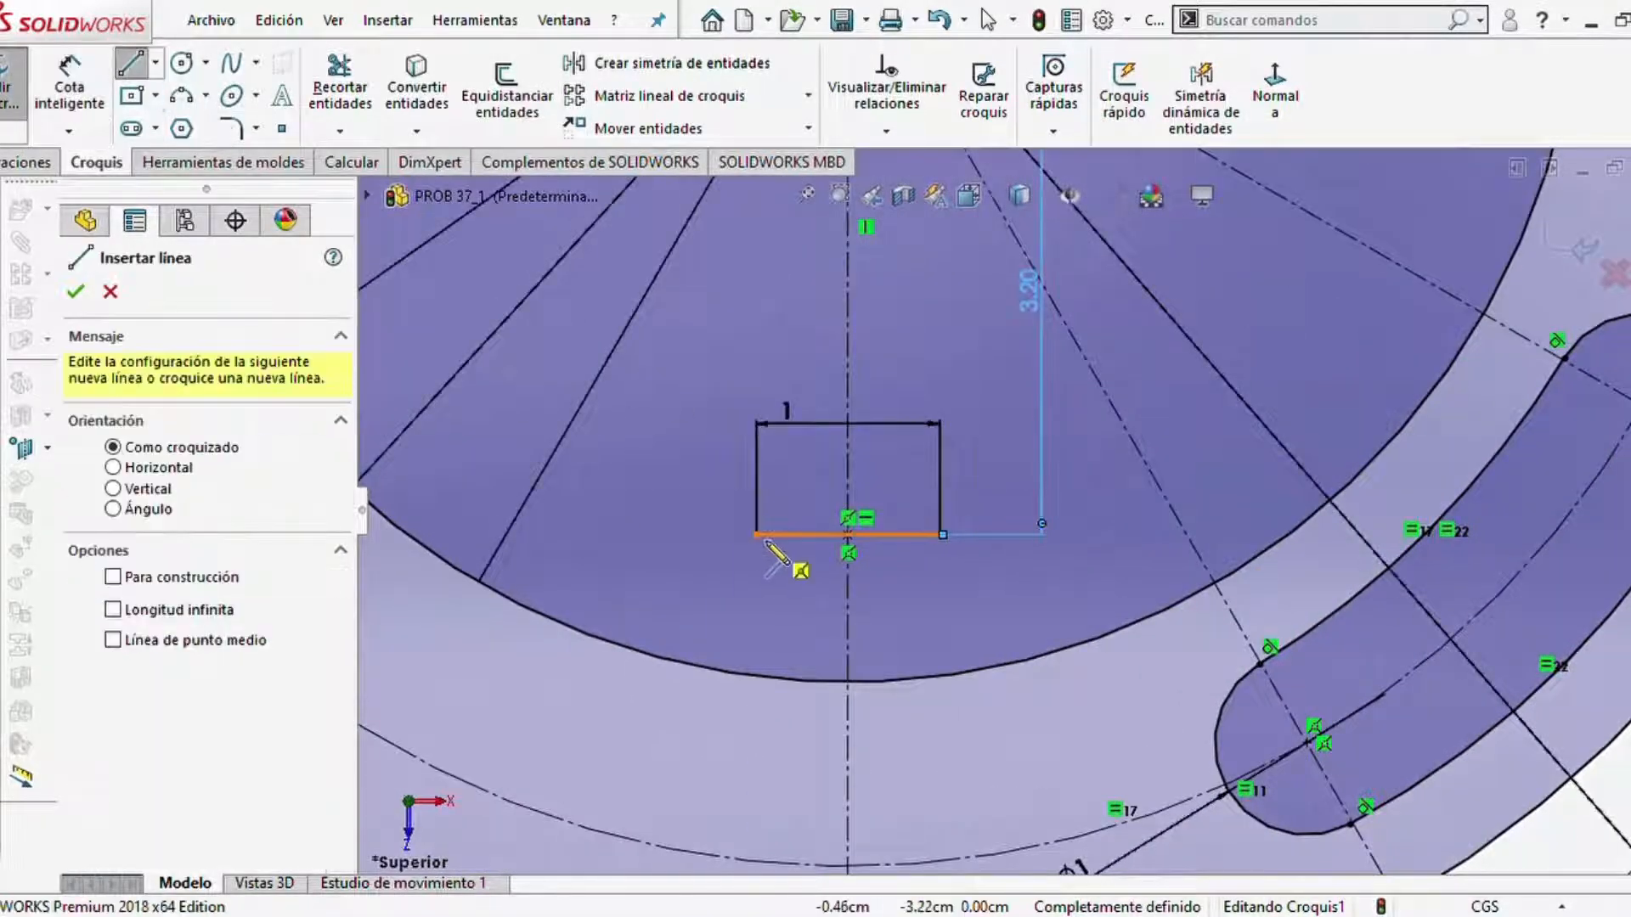
click(756, 536)
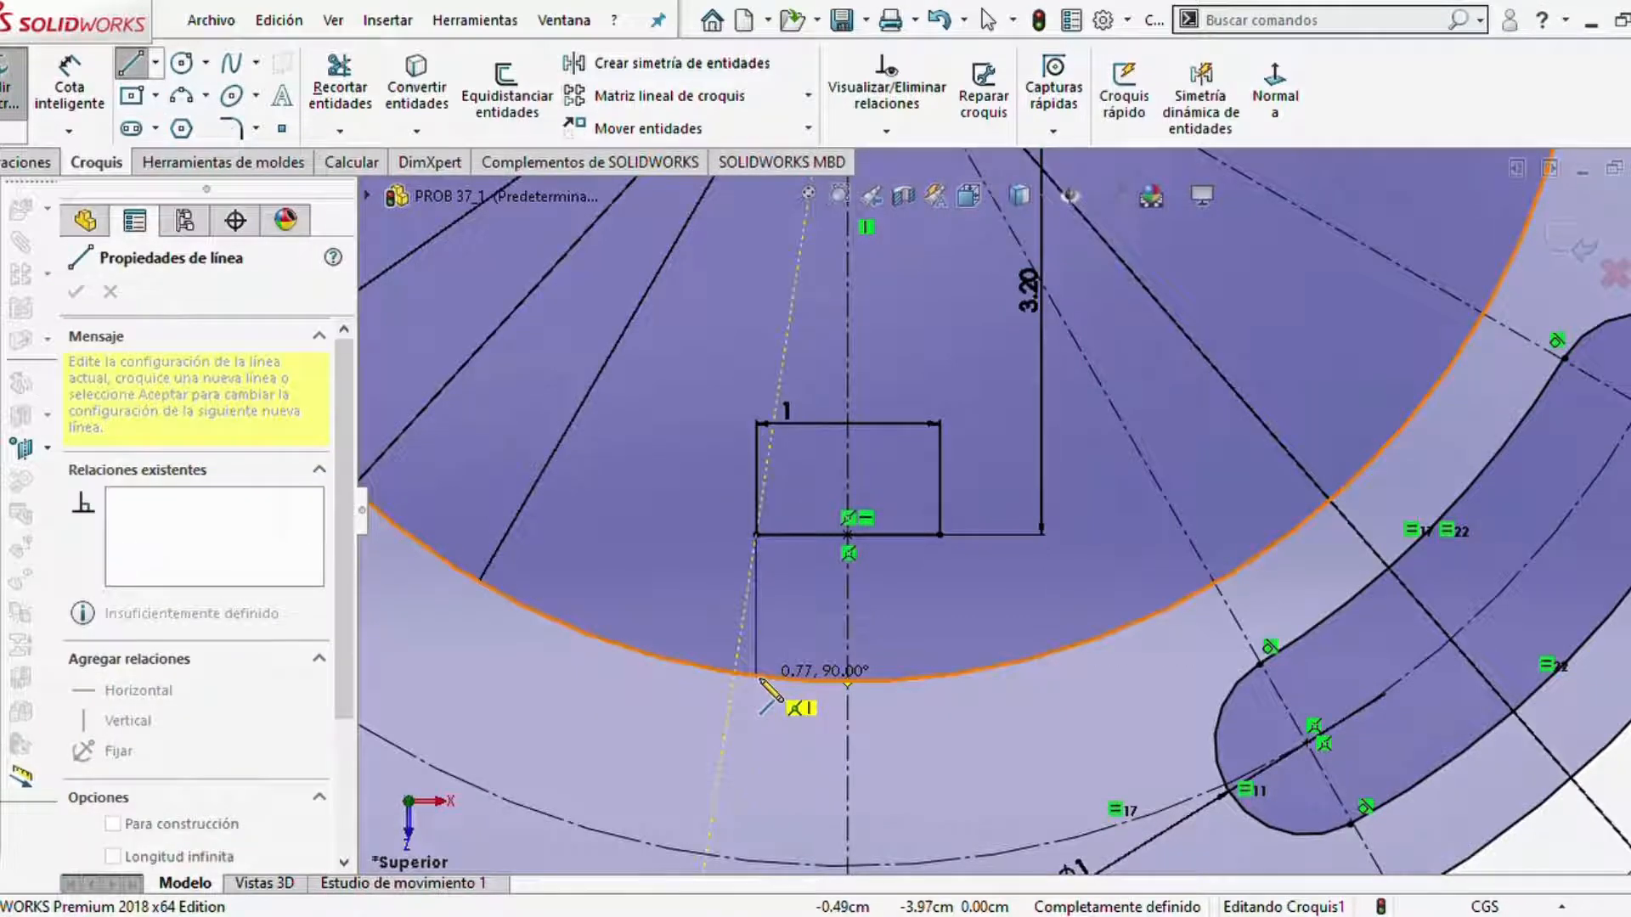
click(757, 678)
key(Escape)
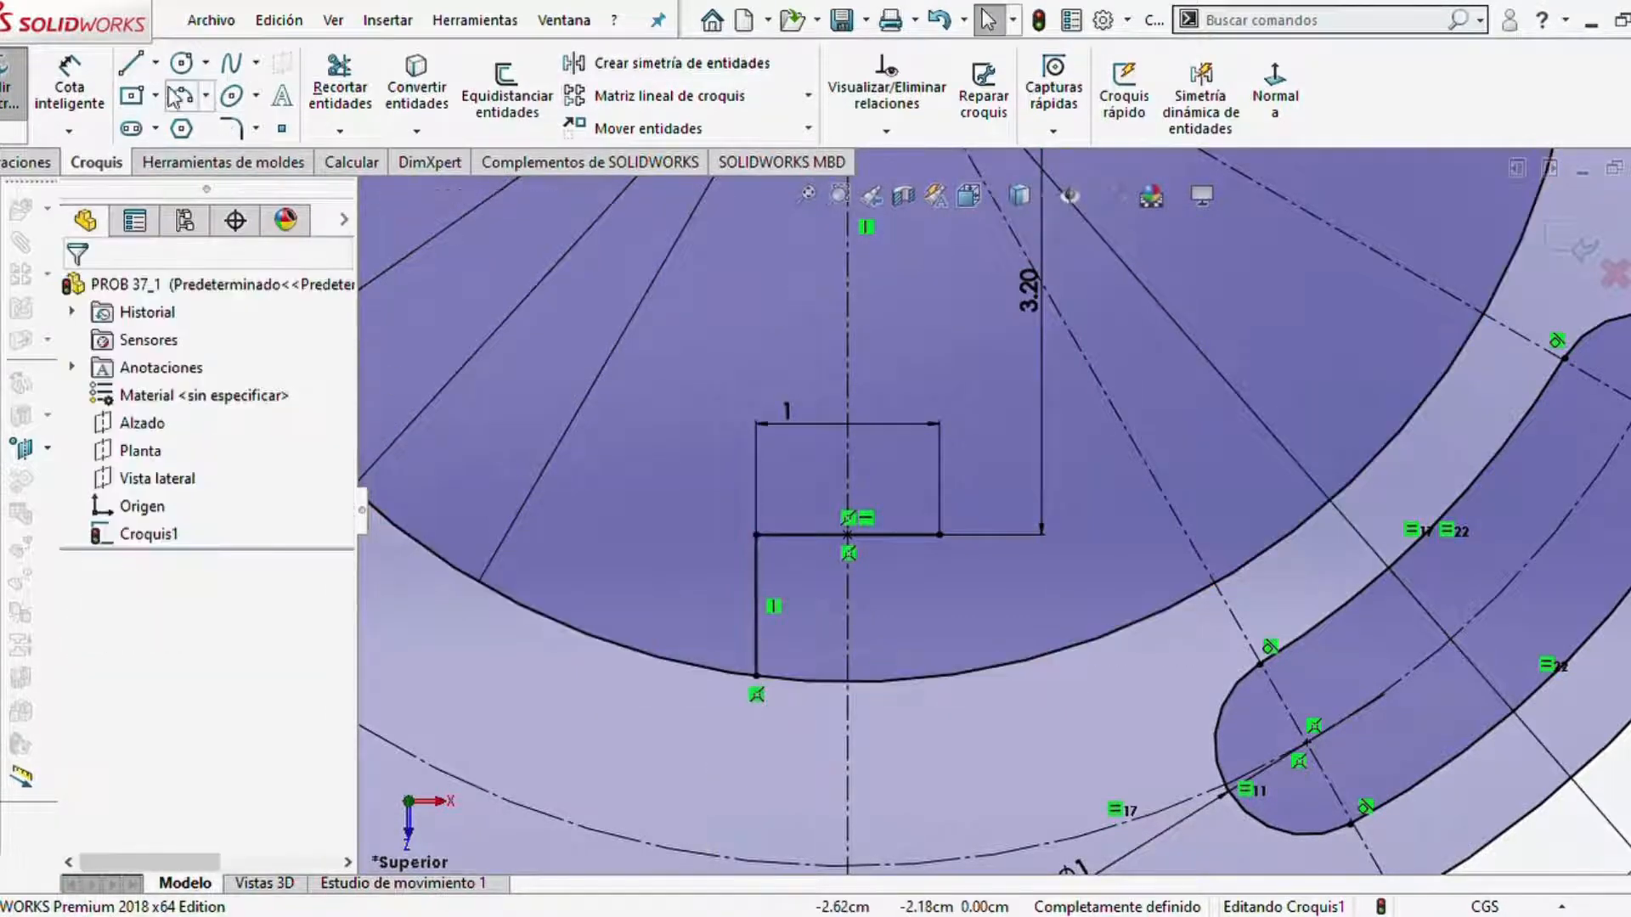
click(132, 62)
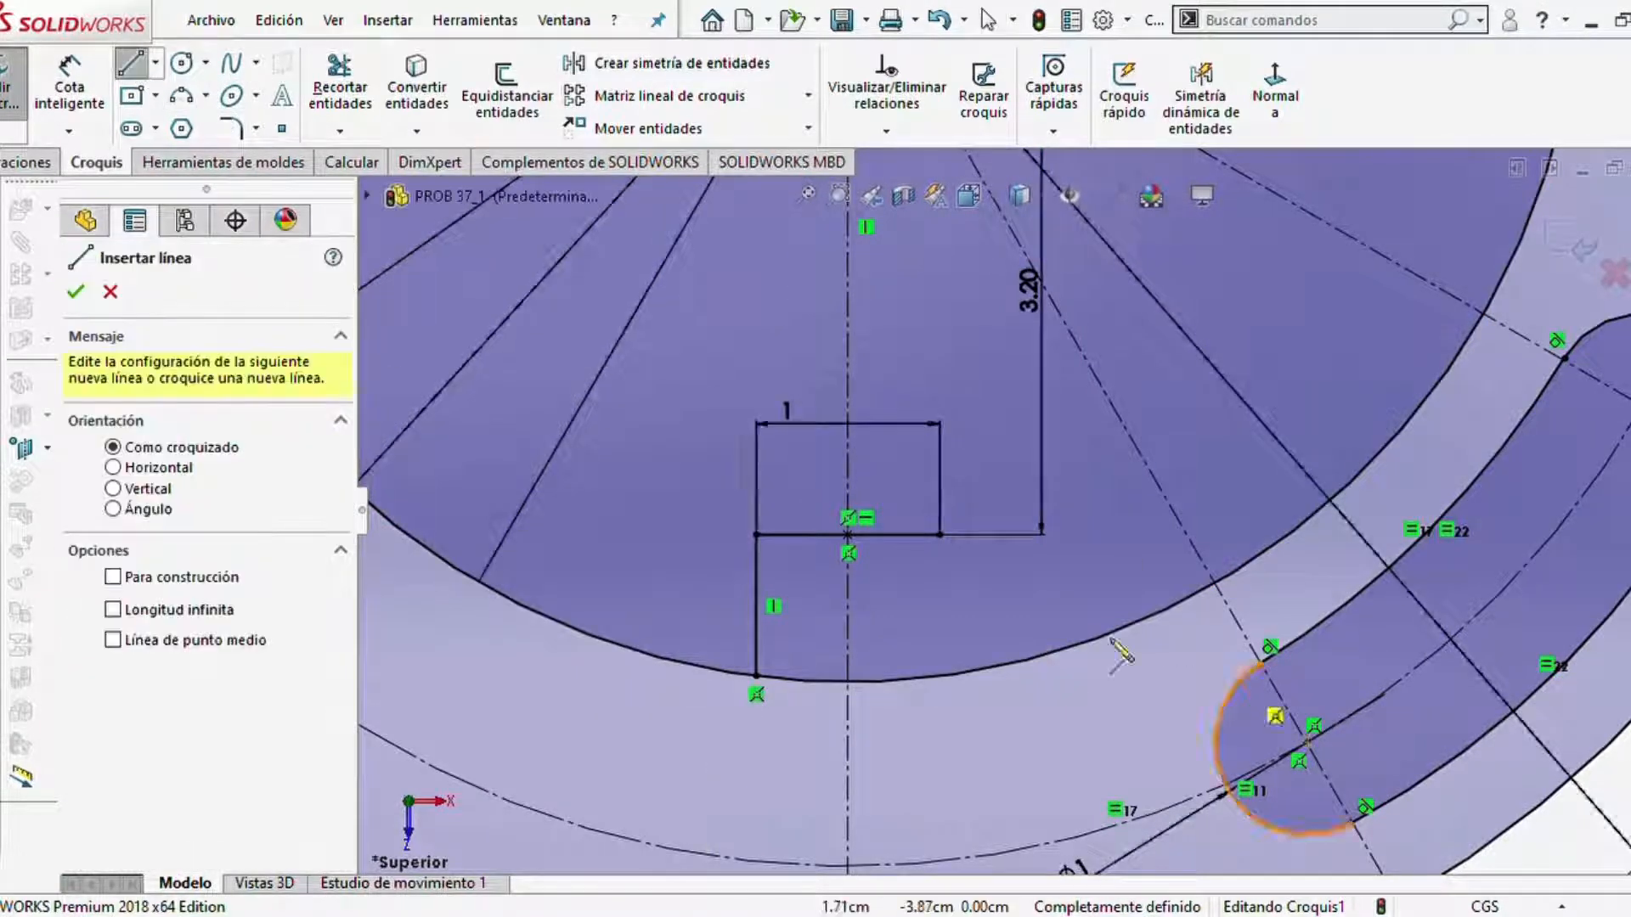
click(938, 535)
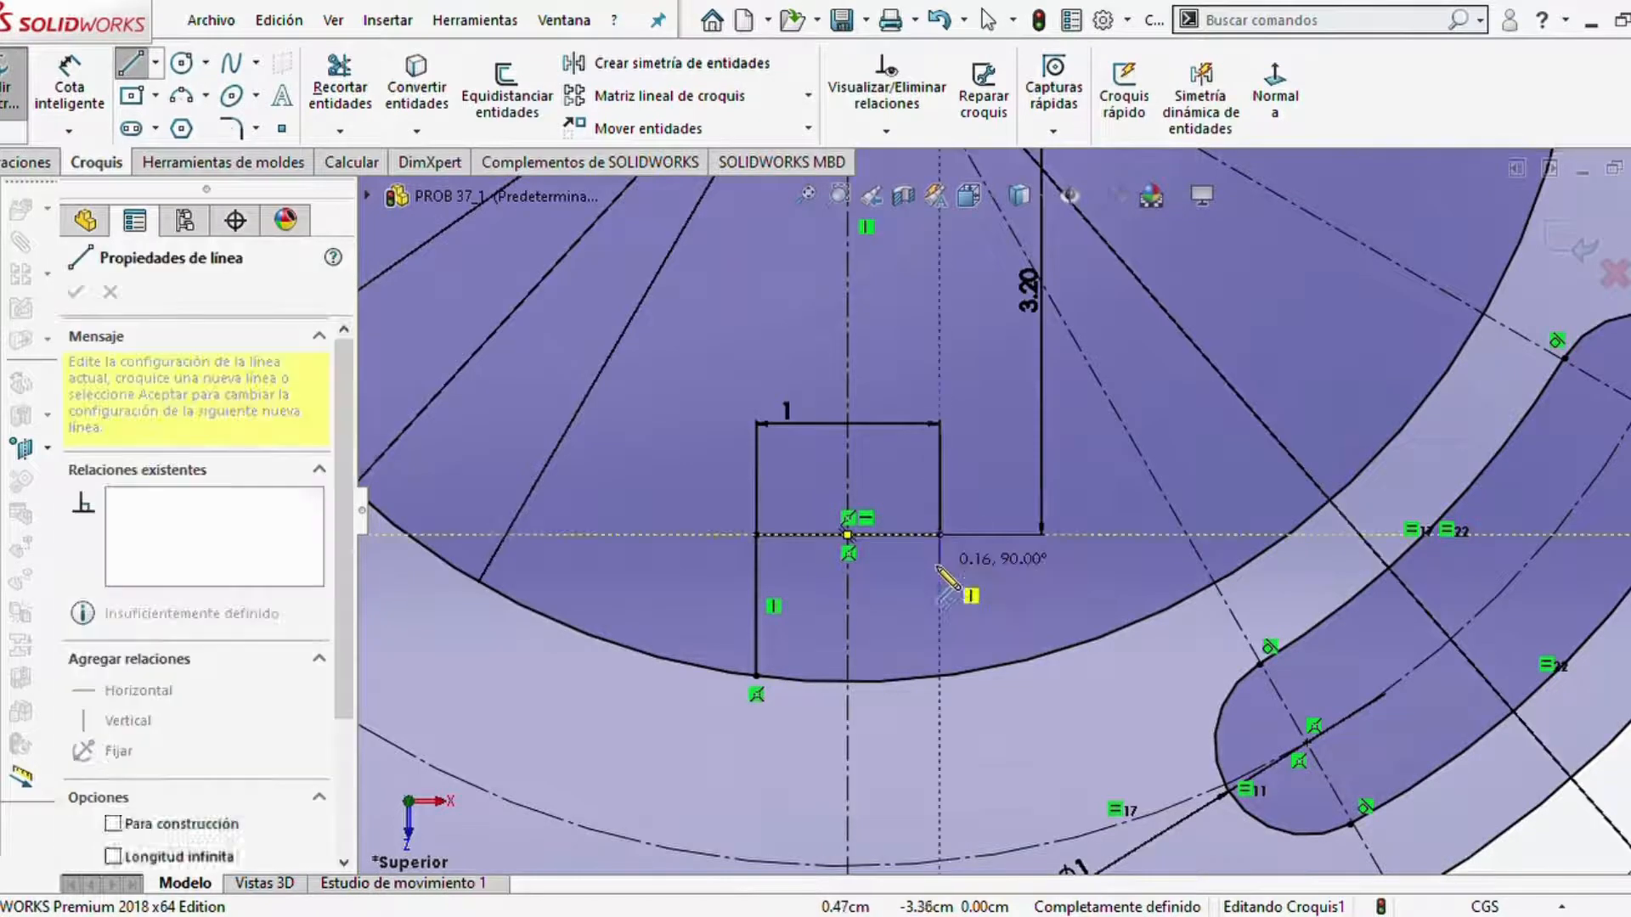
click(943, 680)
key(Escape)
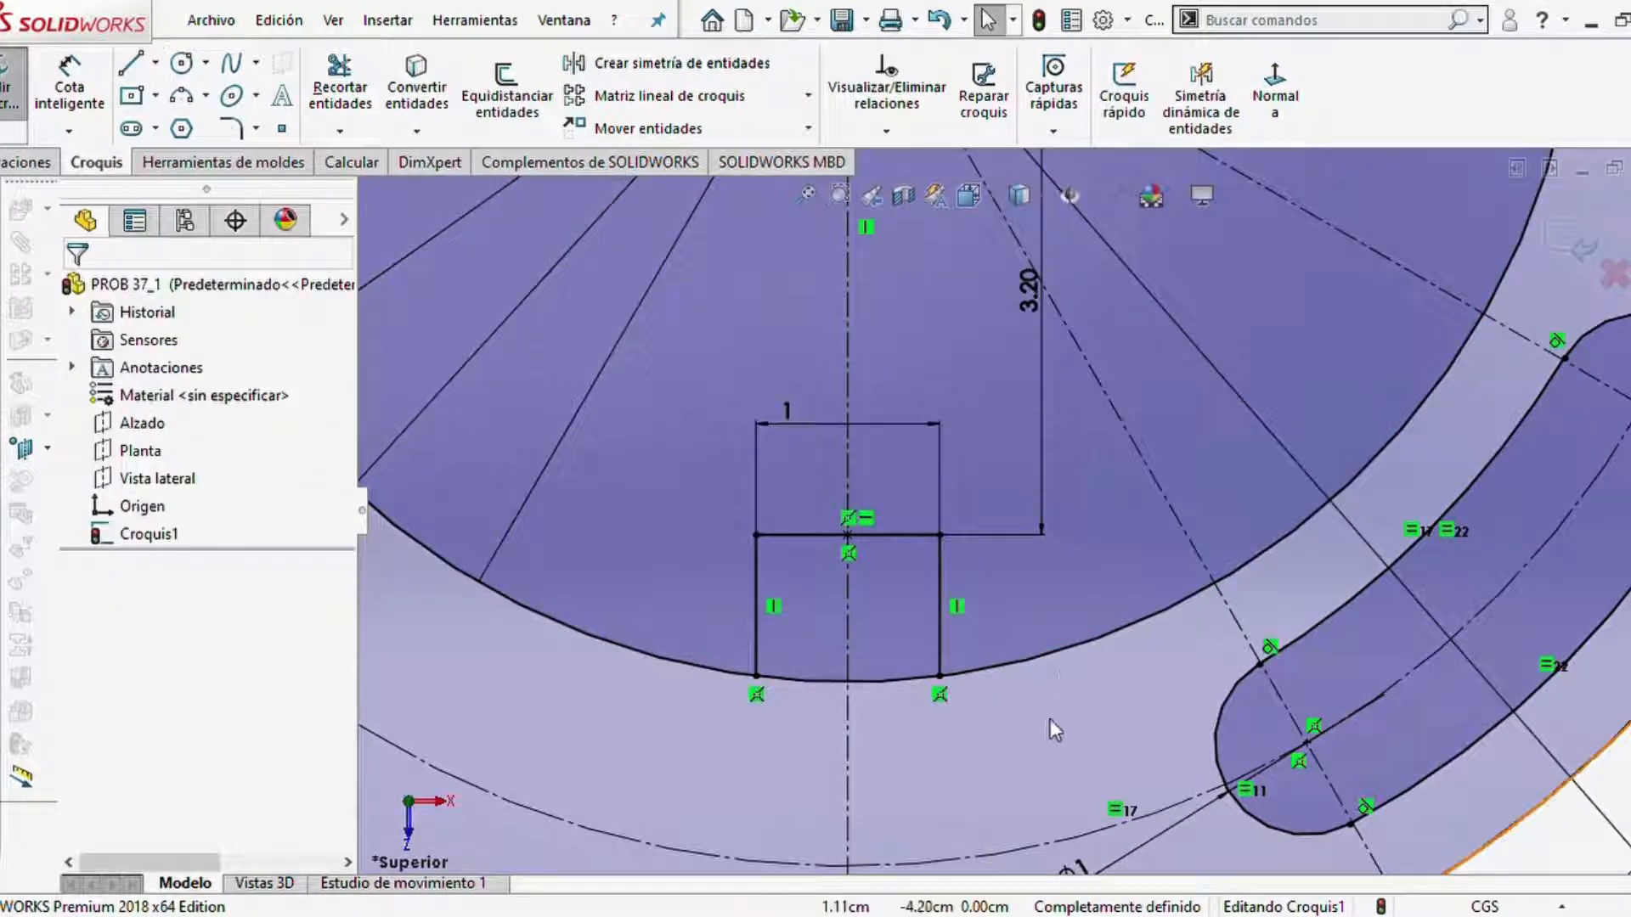
- Trim away the inner circle's arc between the two vertical lines to open the key tab into the ring
click(340, 85)
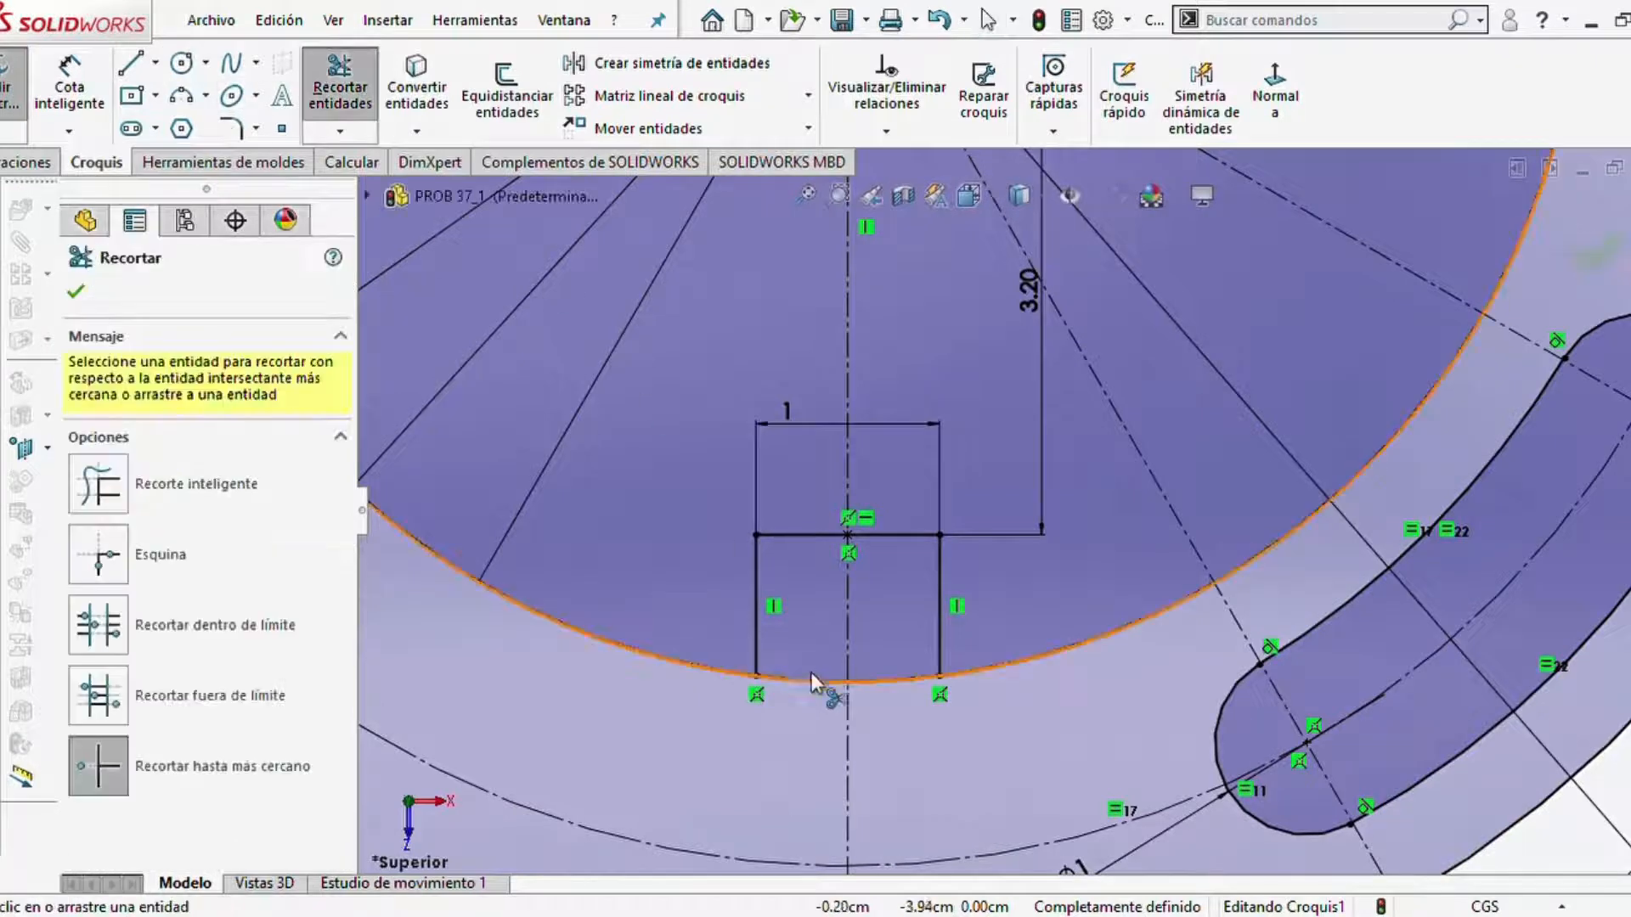
click(794, 680)
click(880, 676)
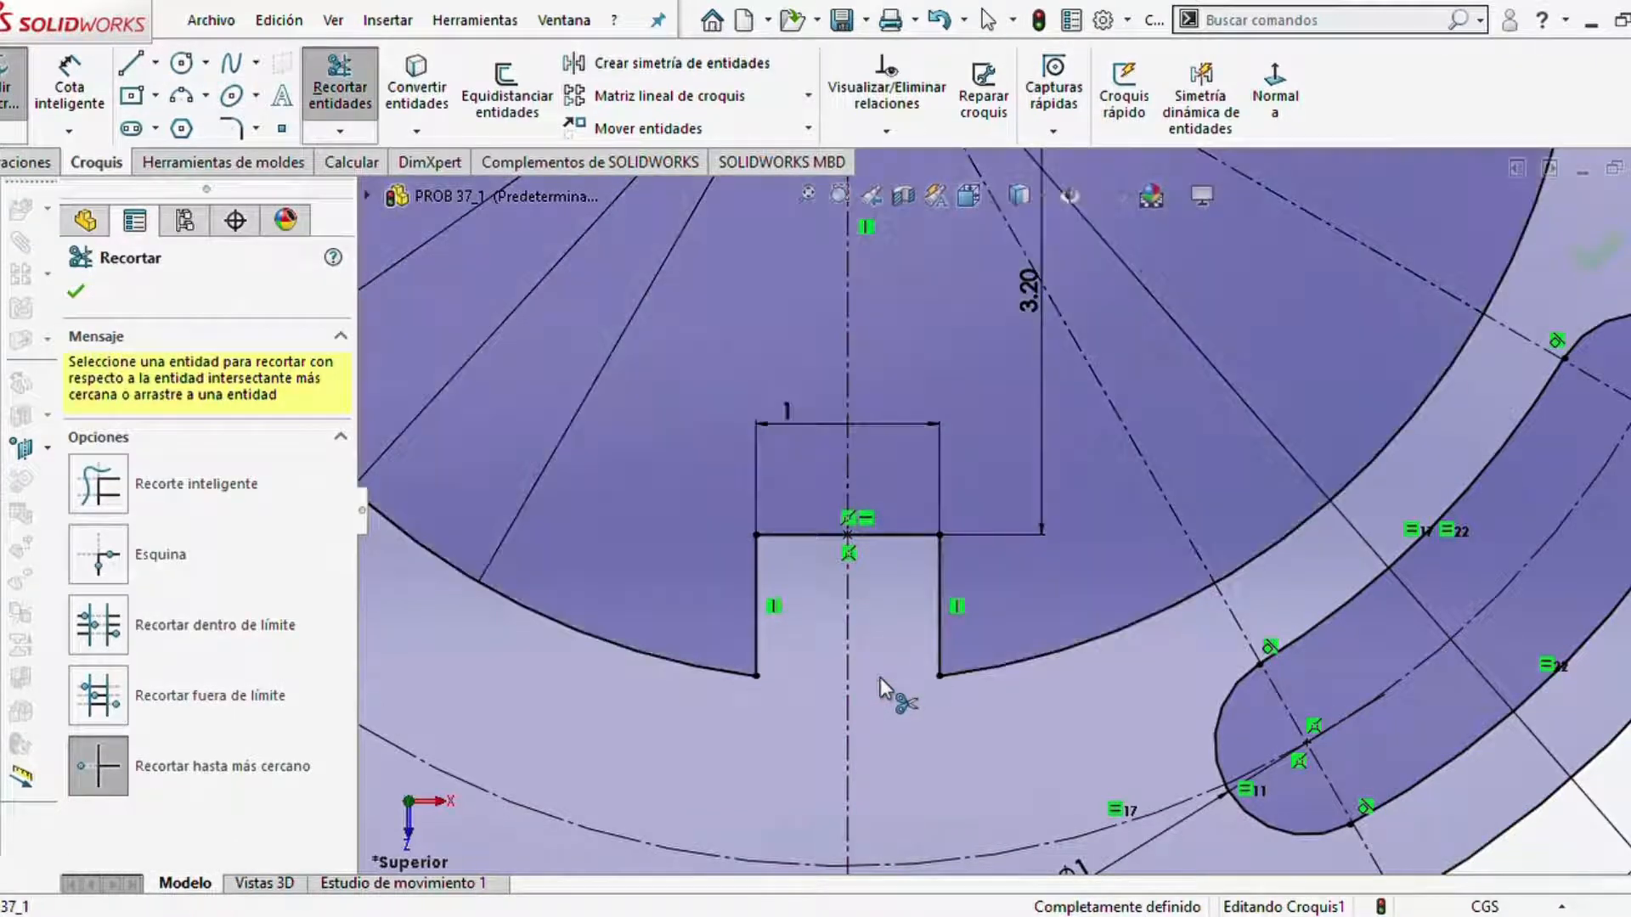
scroll(858, 679, up, 1)
scroll(844, 682, up, 4)
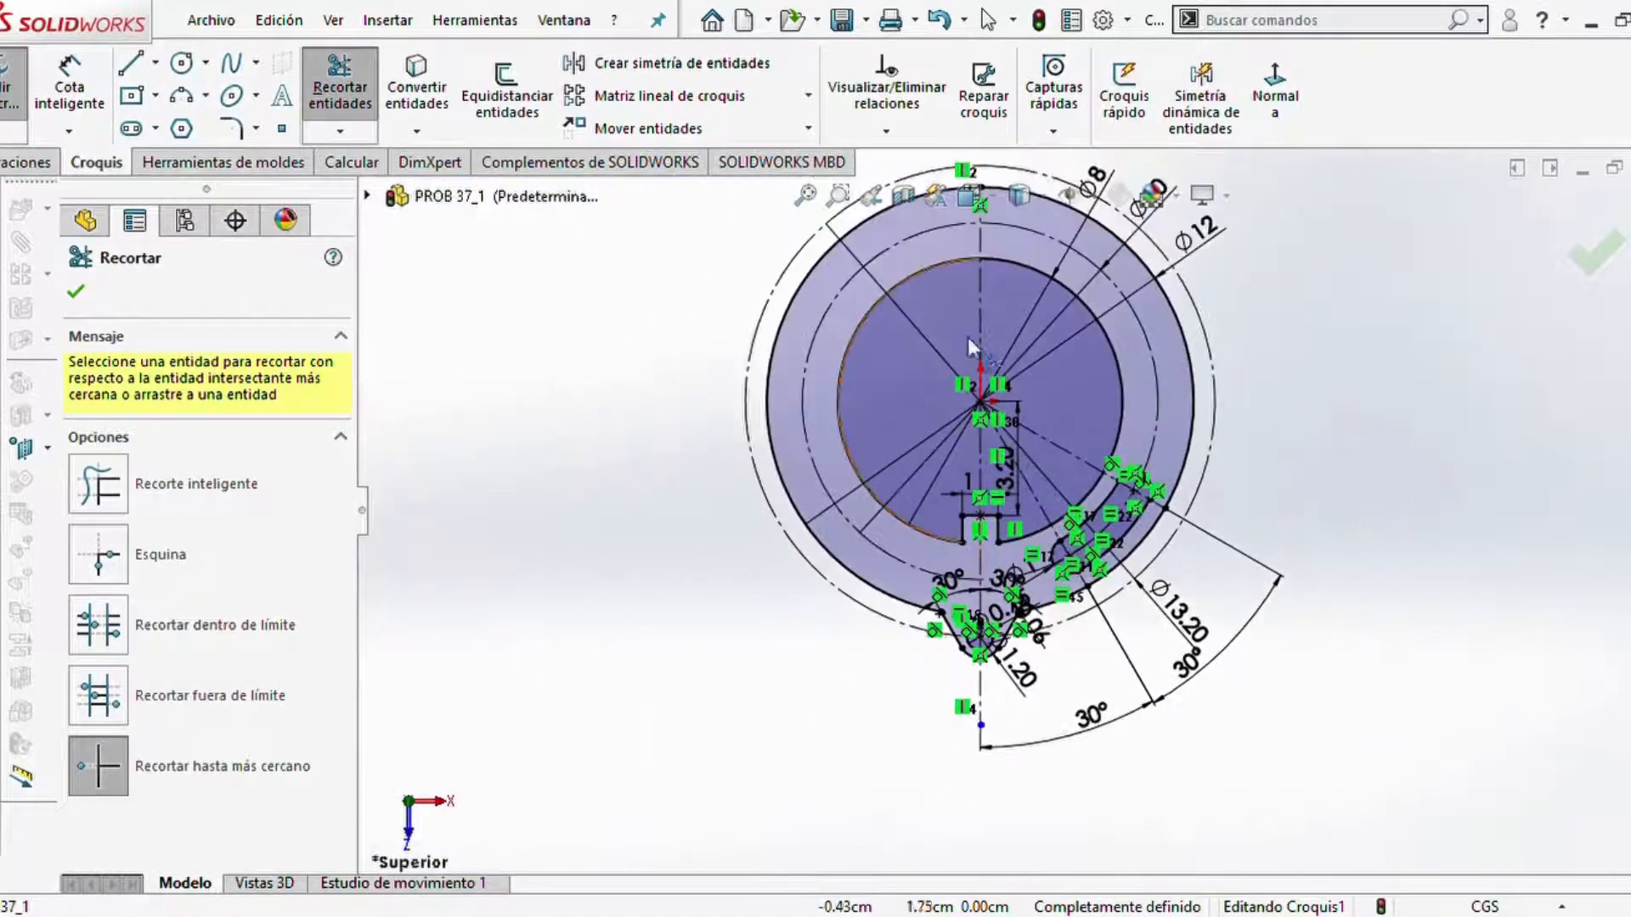
- Set up a circular sketch pattern centred on the origin with 4 equally spaced instances over 360°
scroll(1147, 412, down, 2)
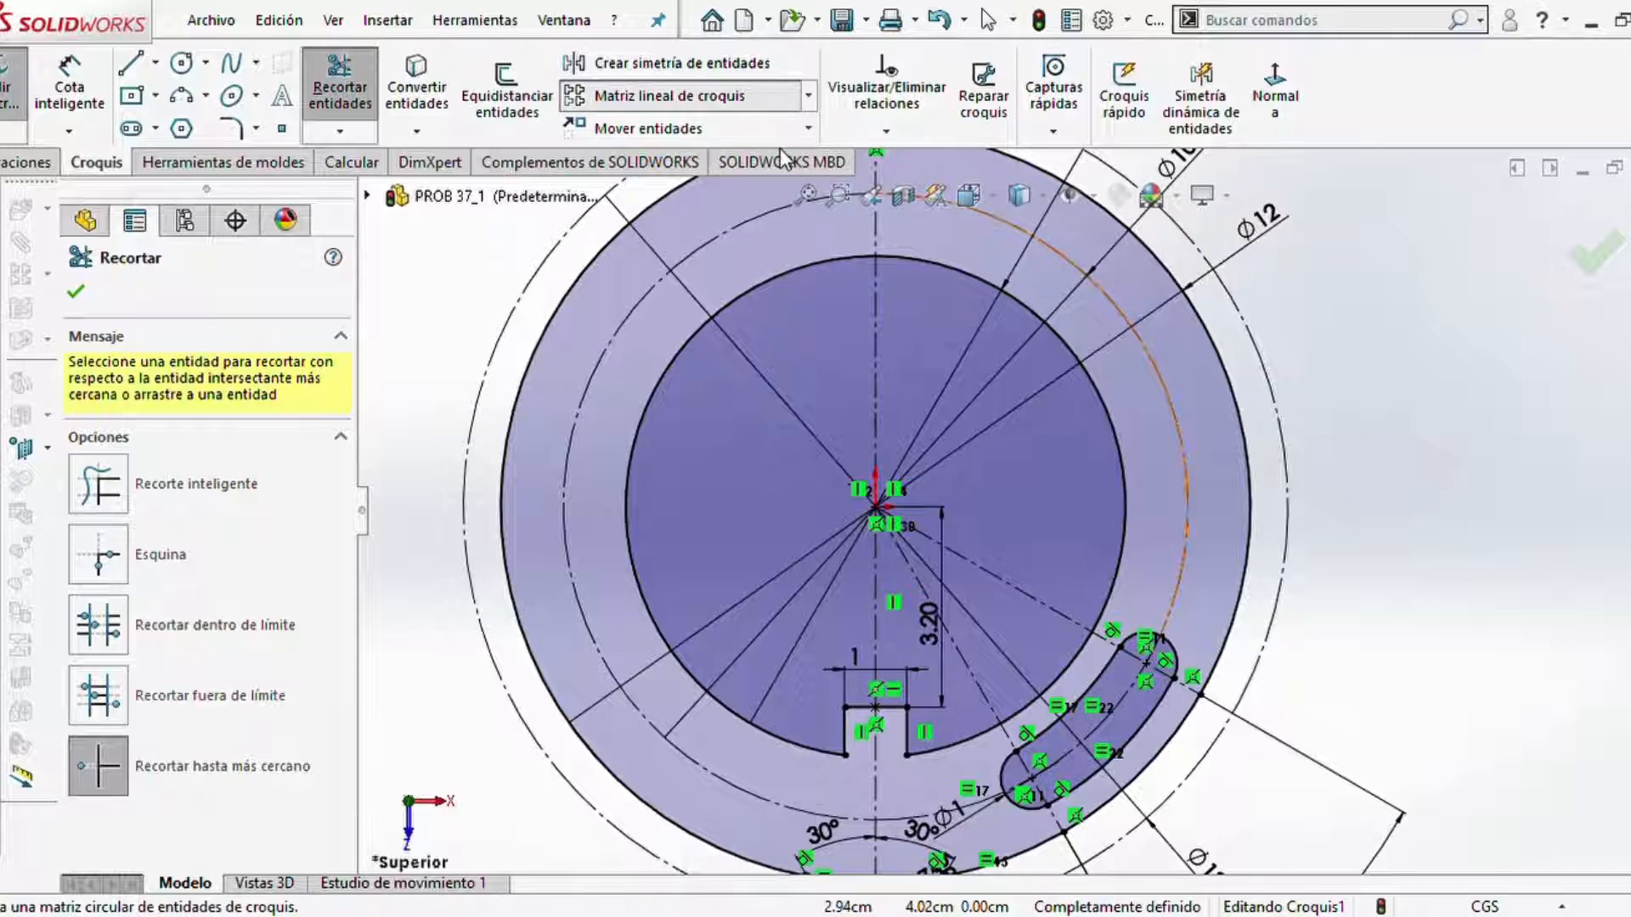
click(748, 158)
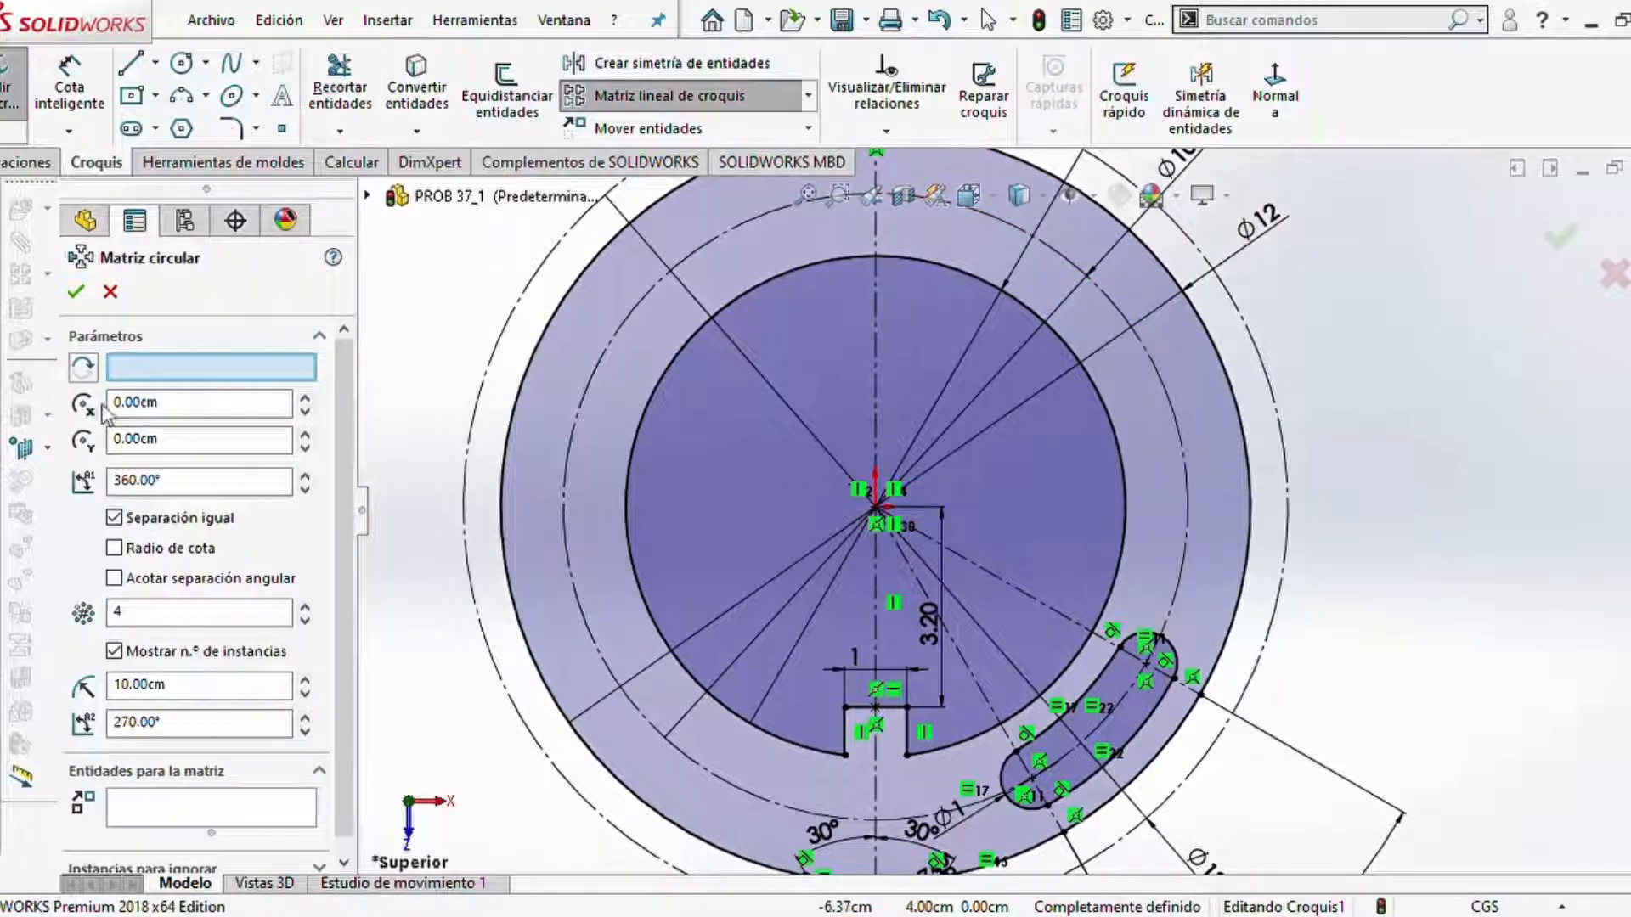
click(173, 372)
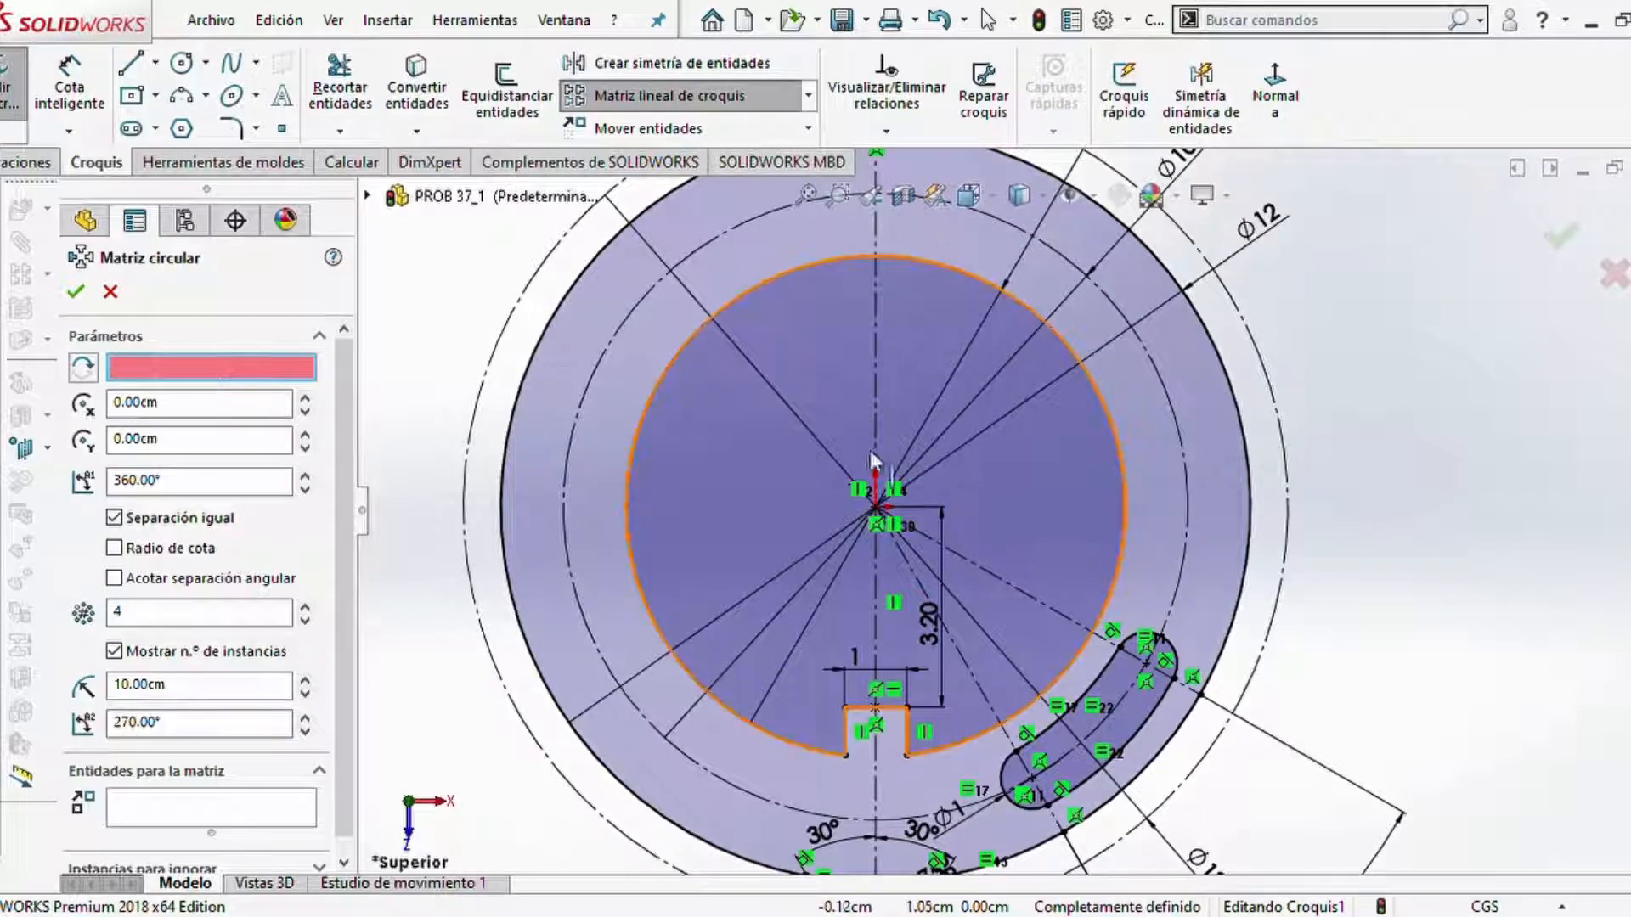
click(875, 508)
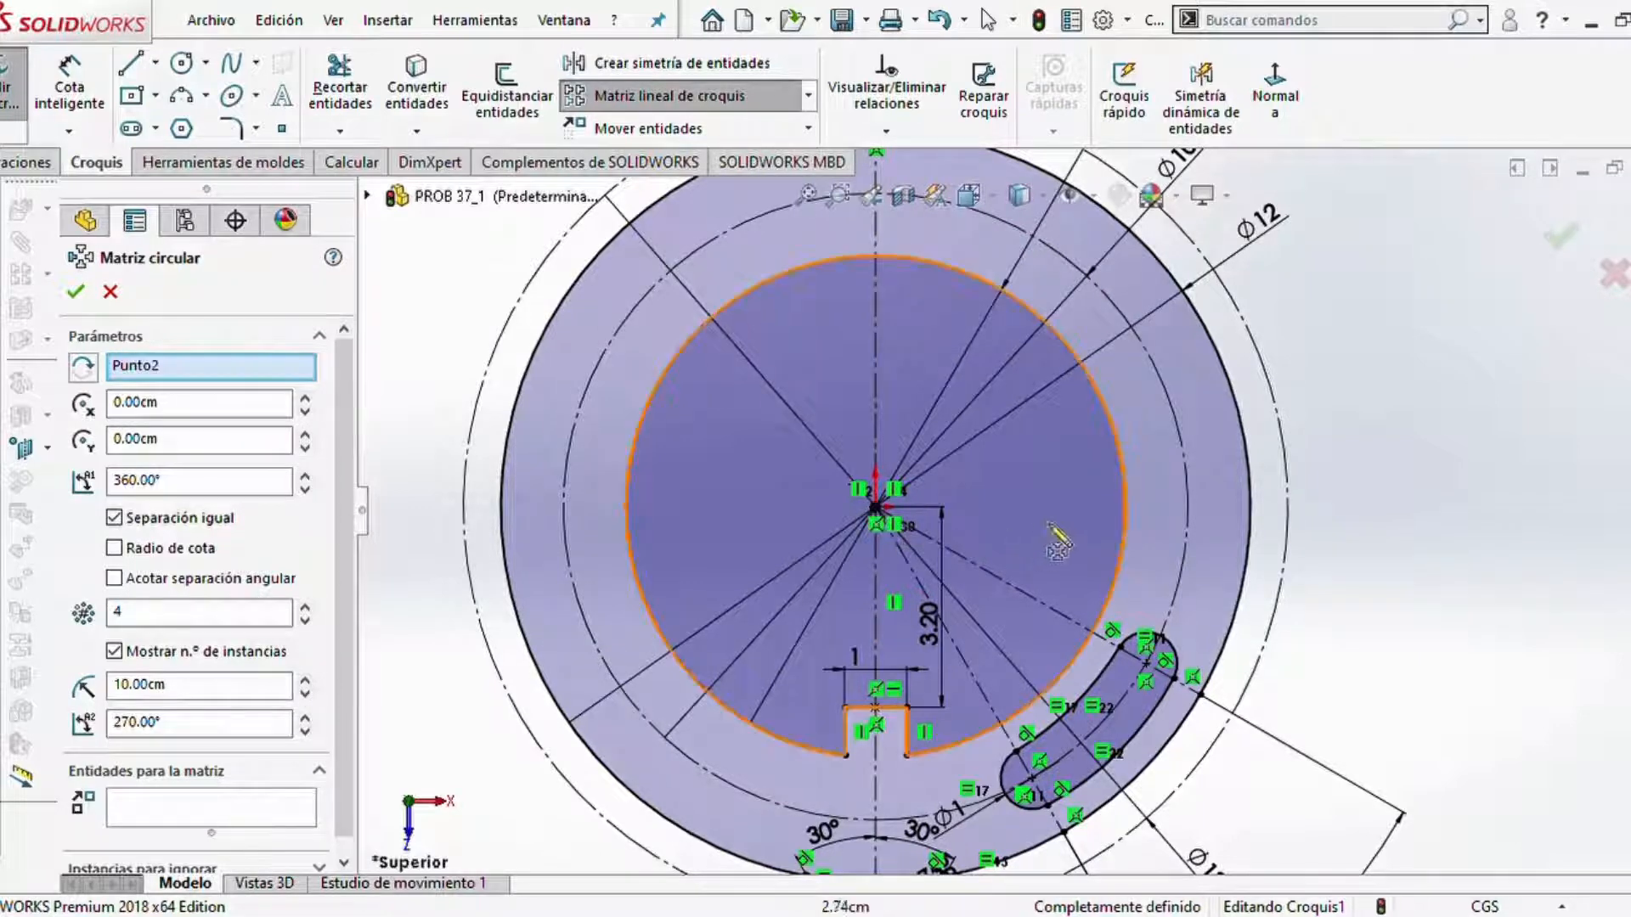
click(249, 476)
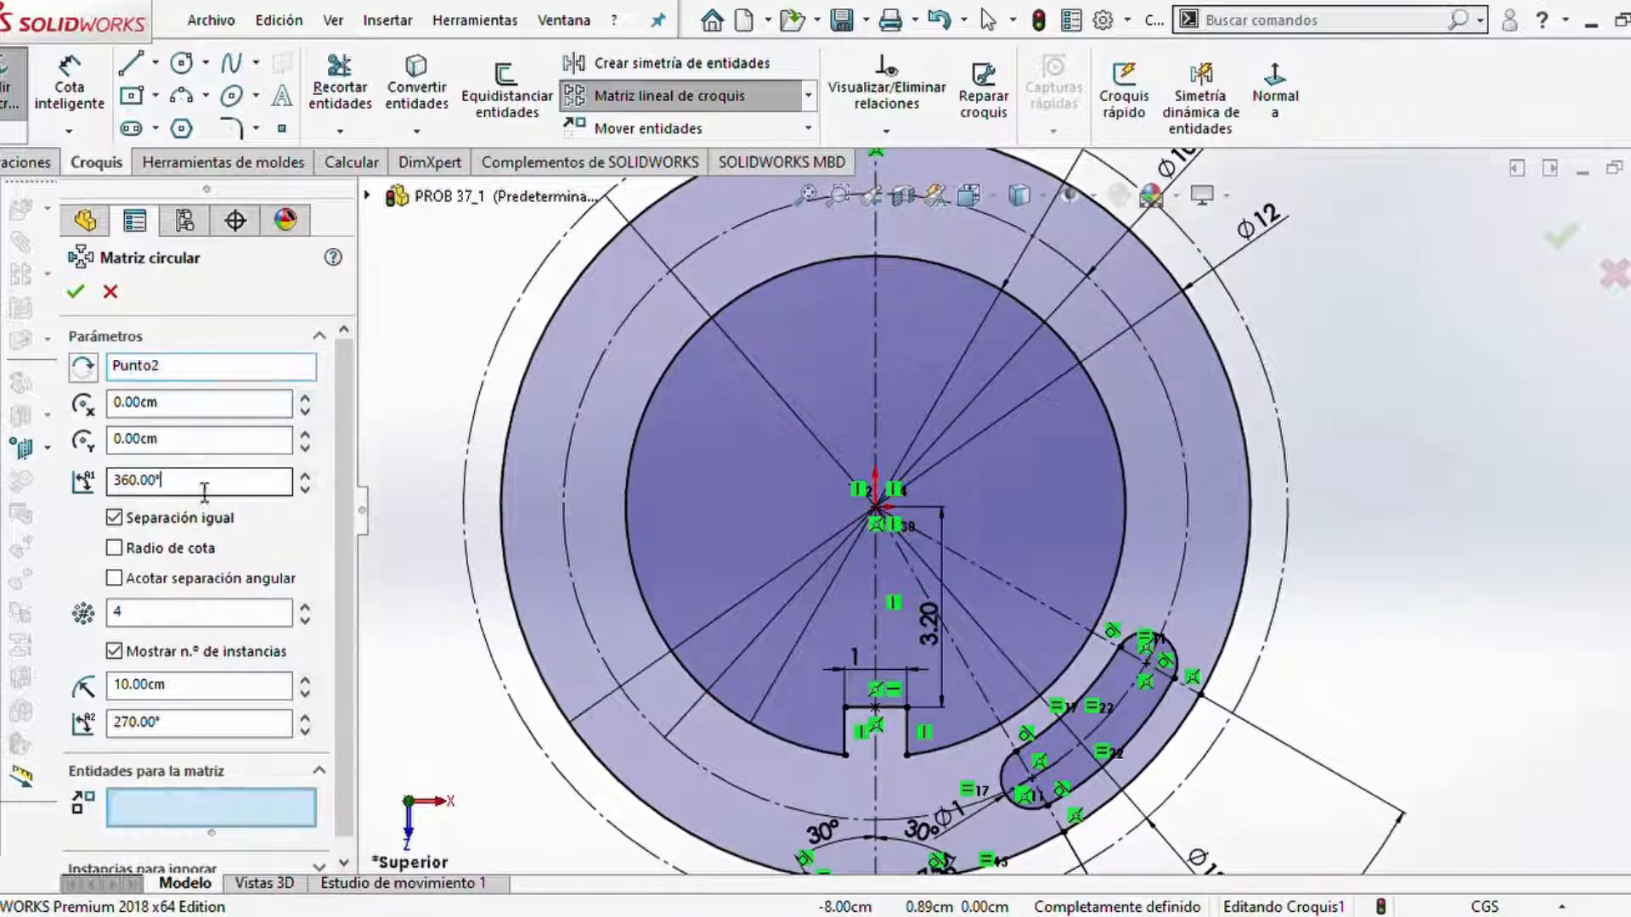
drag(161, 481, 102, 484)
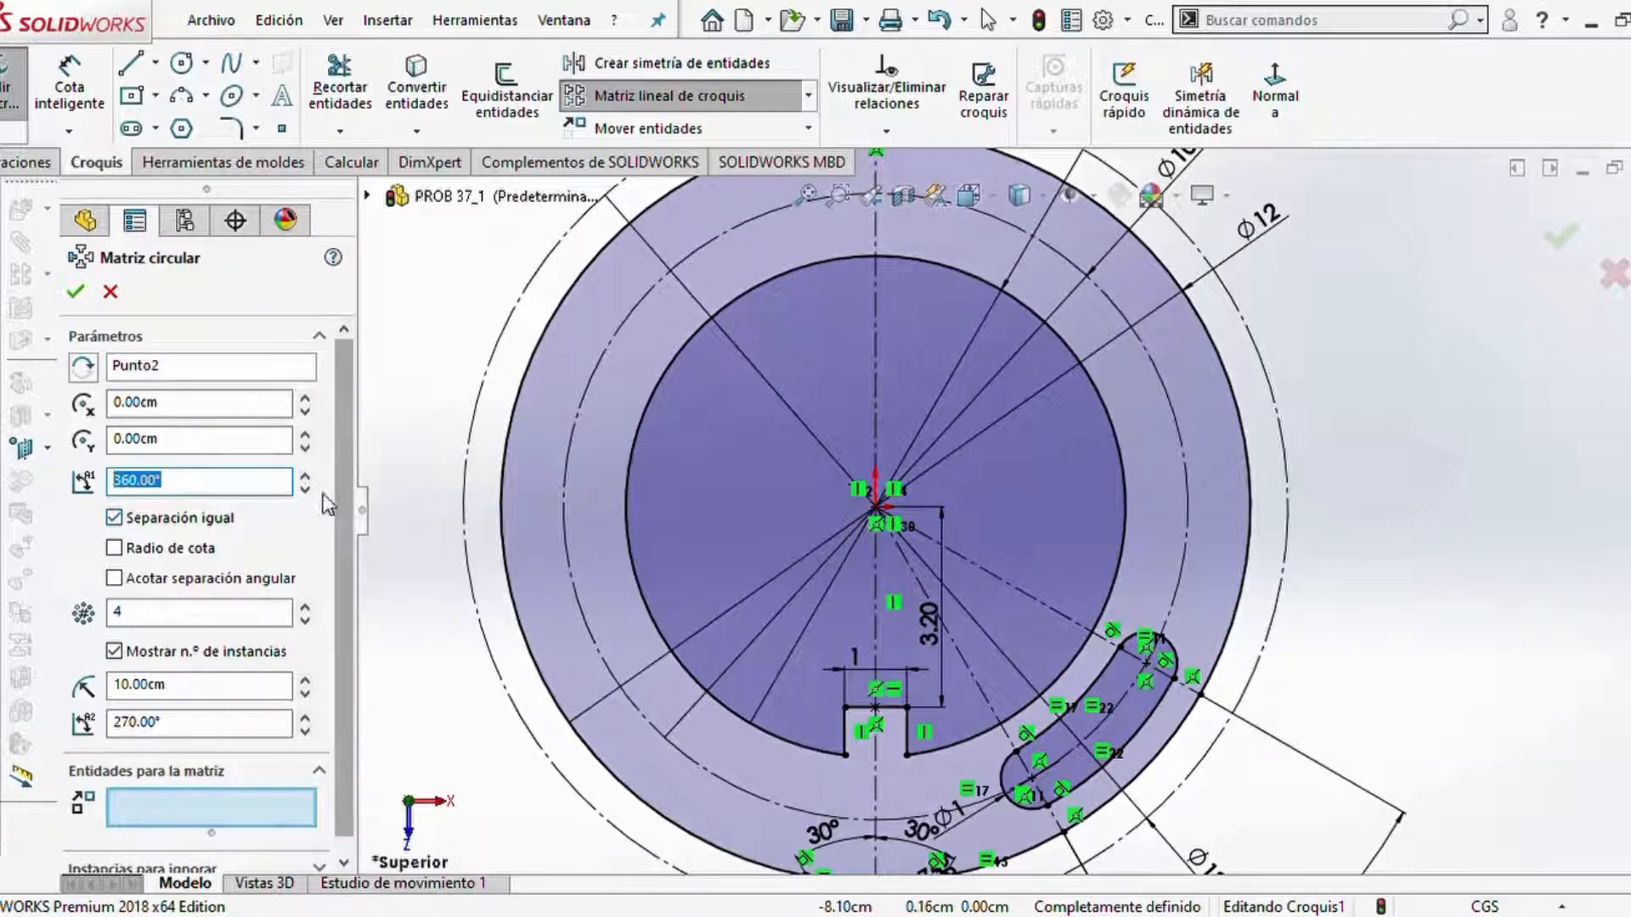
click(161, 627)
scroll(204, 599, down, 1)
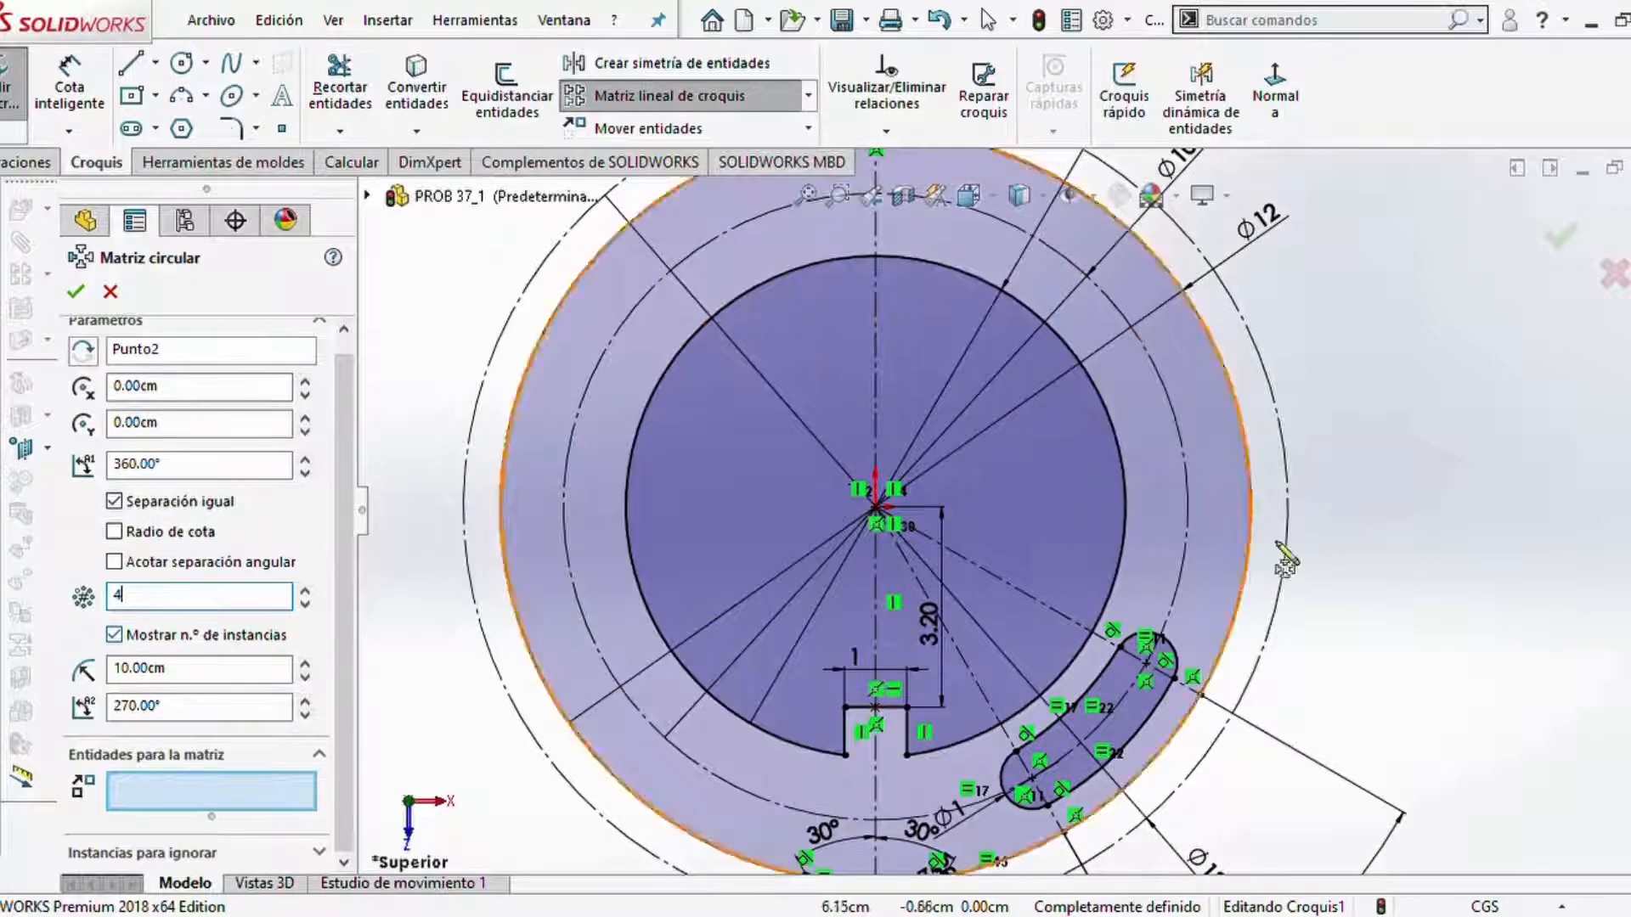
click(170, 805)
scroll(943, 730, down, 3)
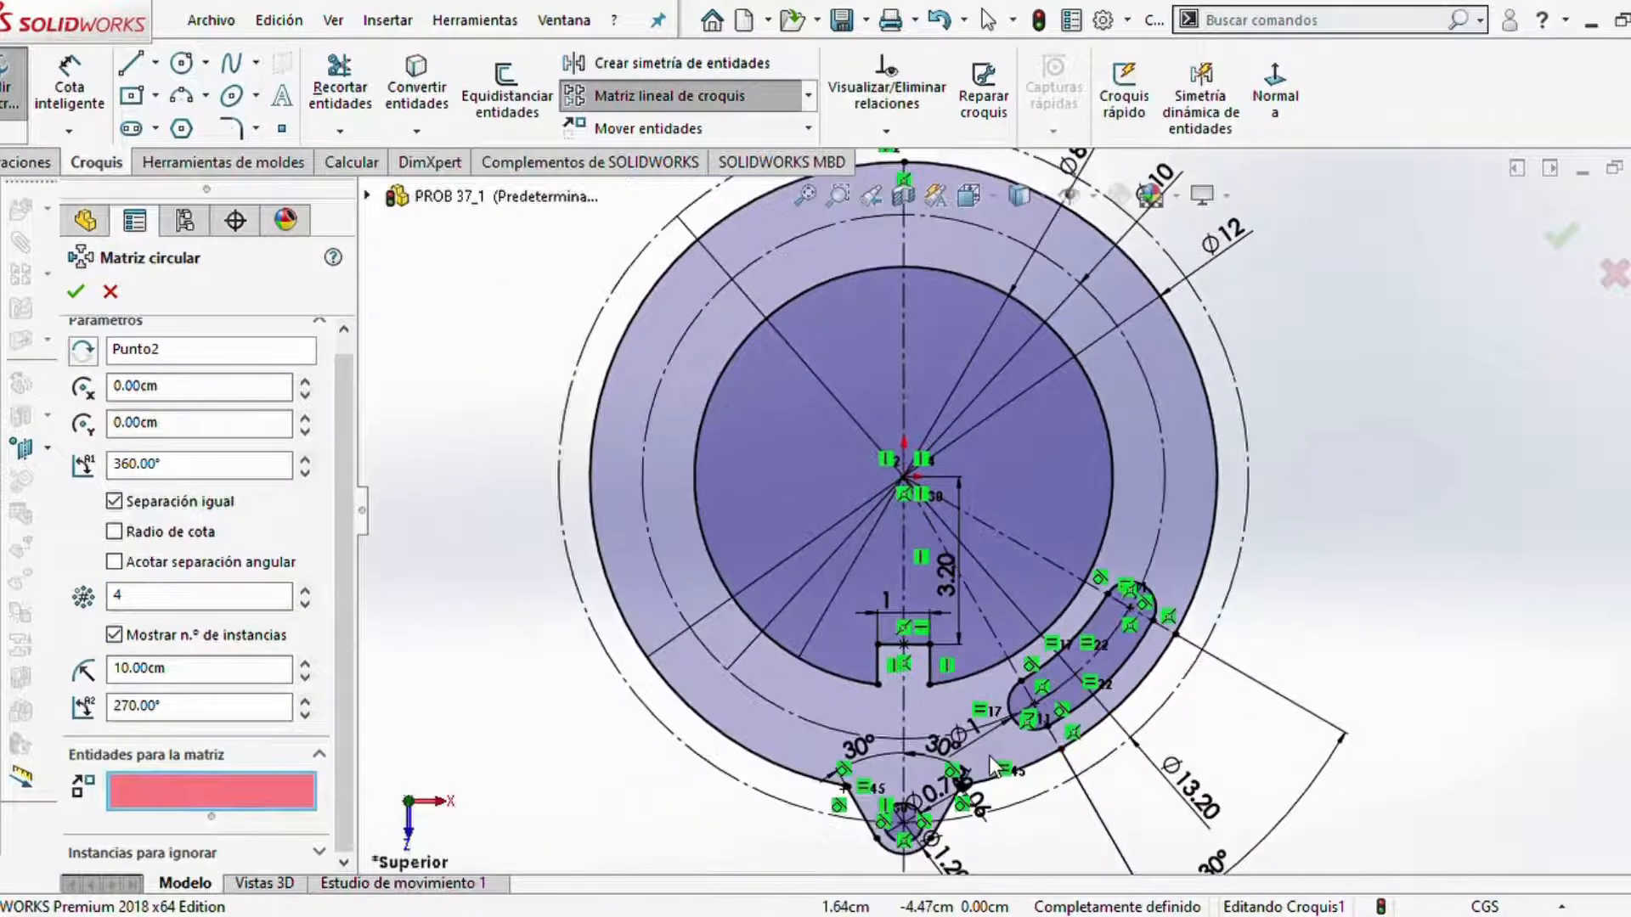
- Select the lower lug's two fillet arcs, two slanted sides, rounded end and hole as entities for the circular pattern
scroll(943, 671, down, 8)
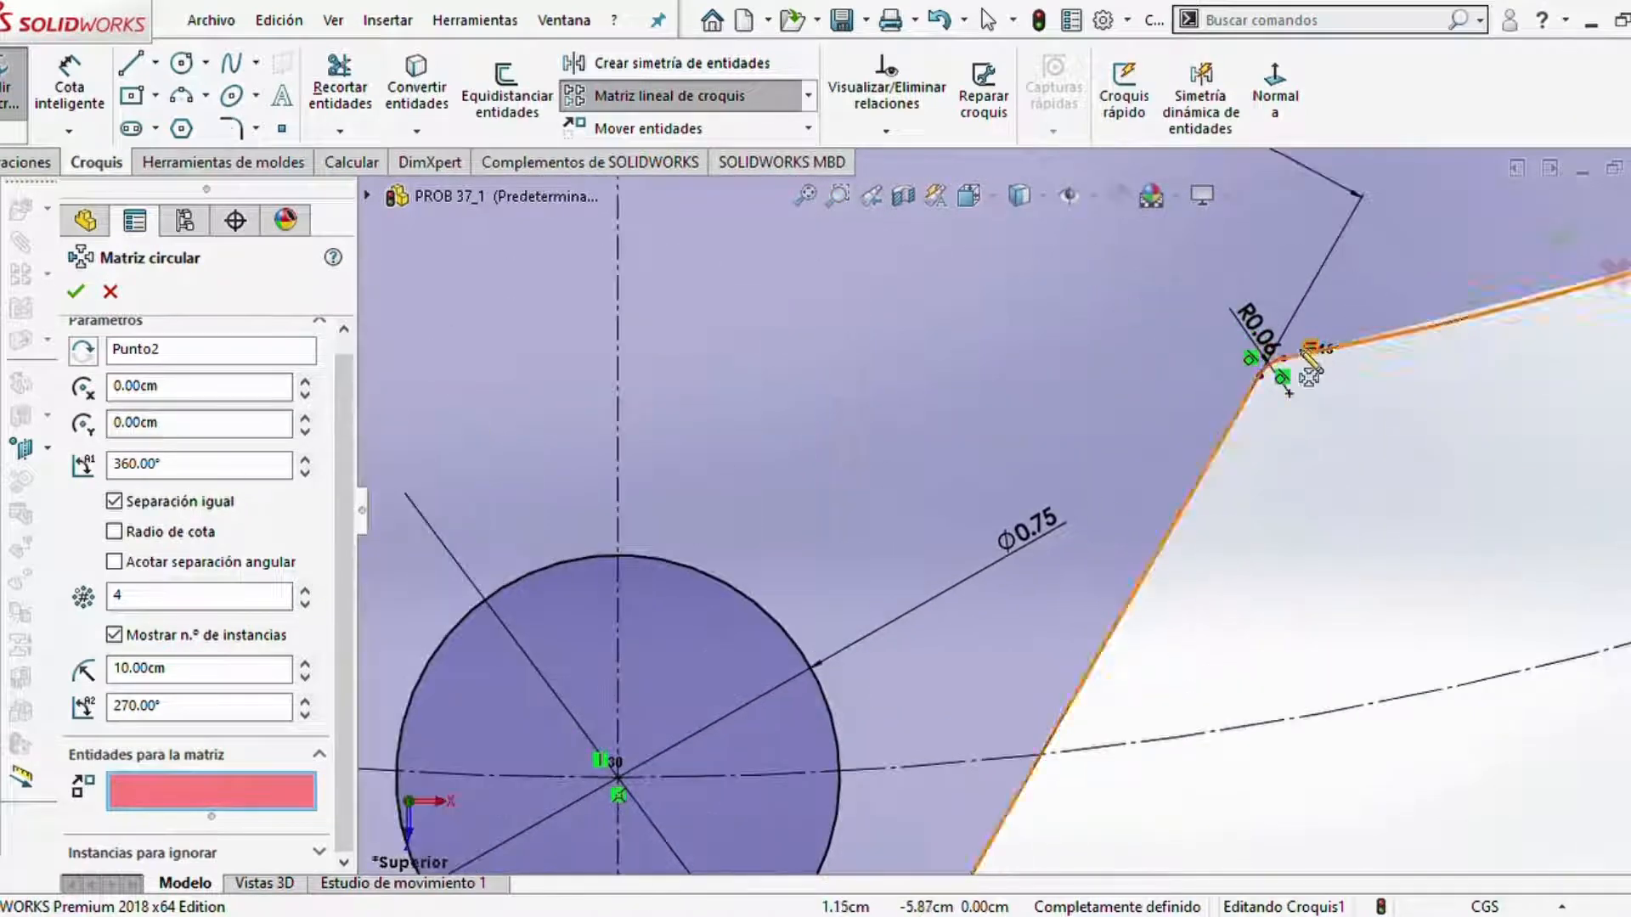
click(1263, 363)
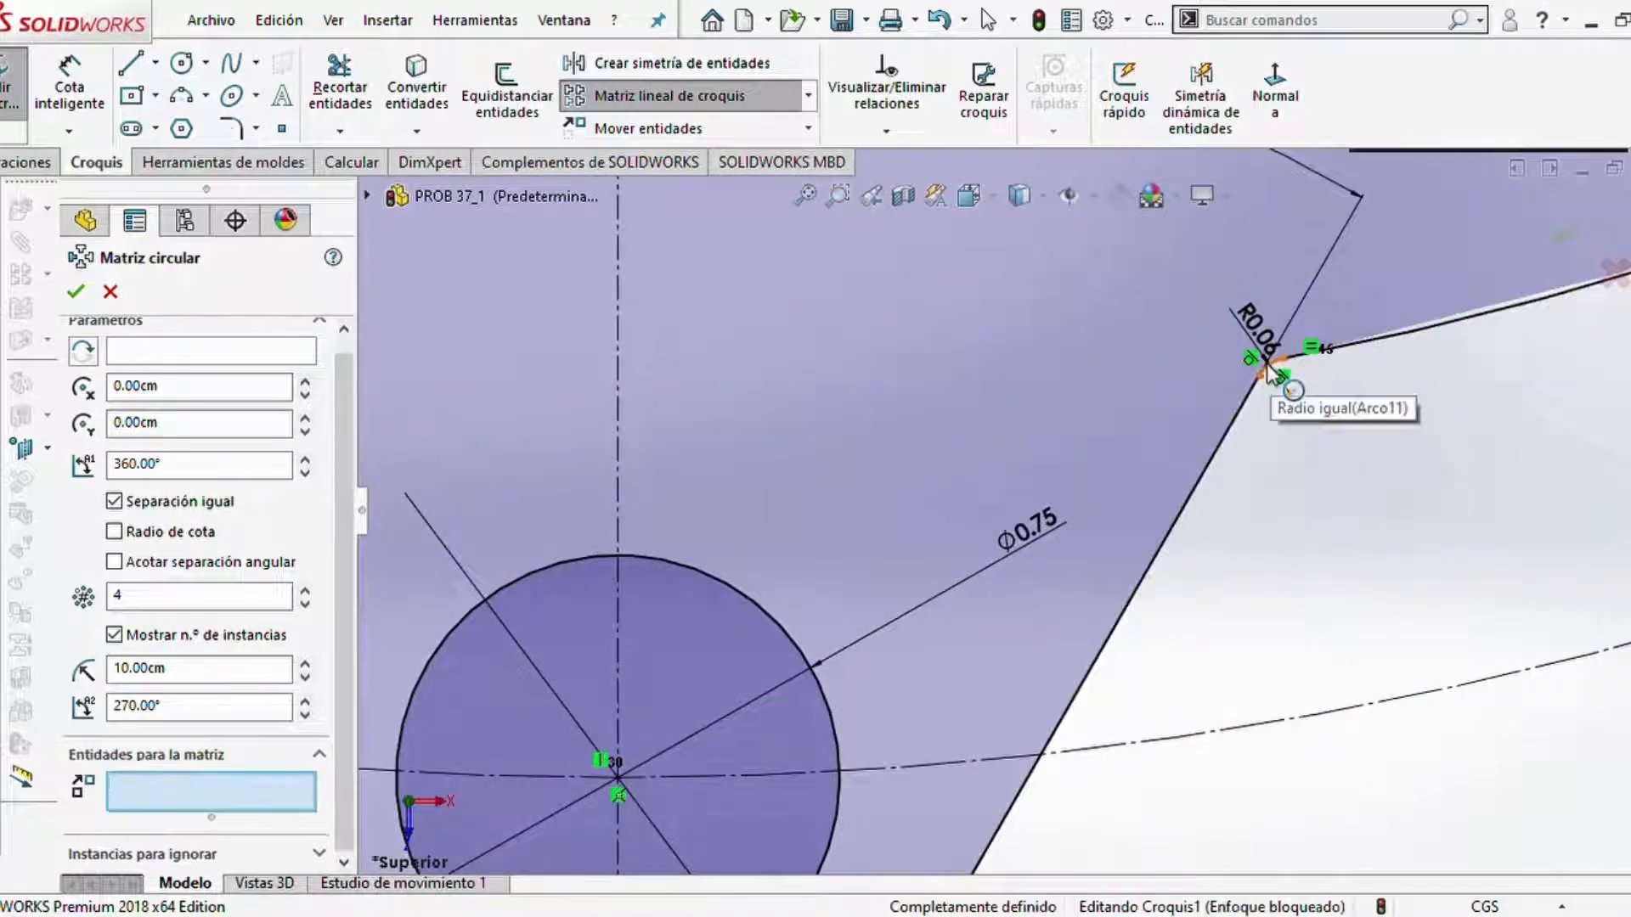
click(1221, 461)
scroll(1002, 763, up, 3)
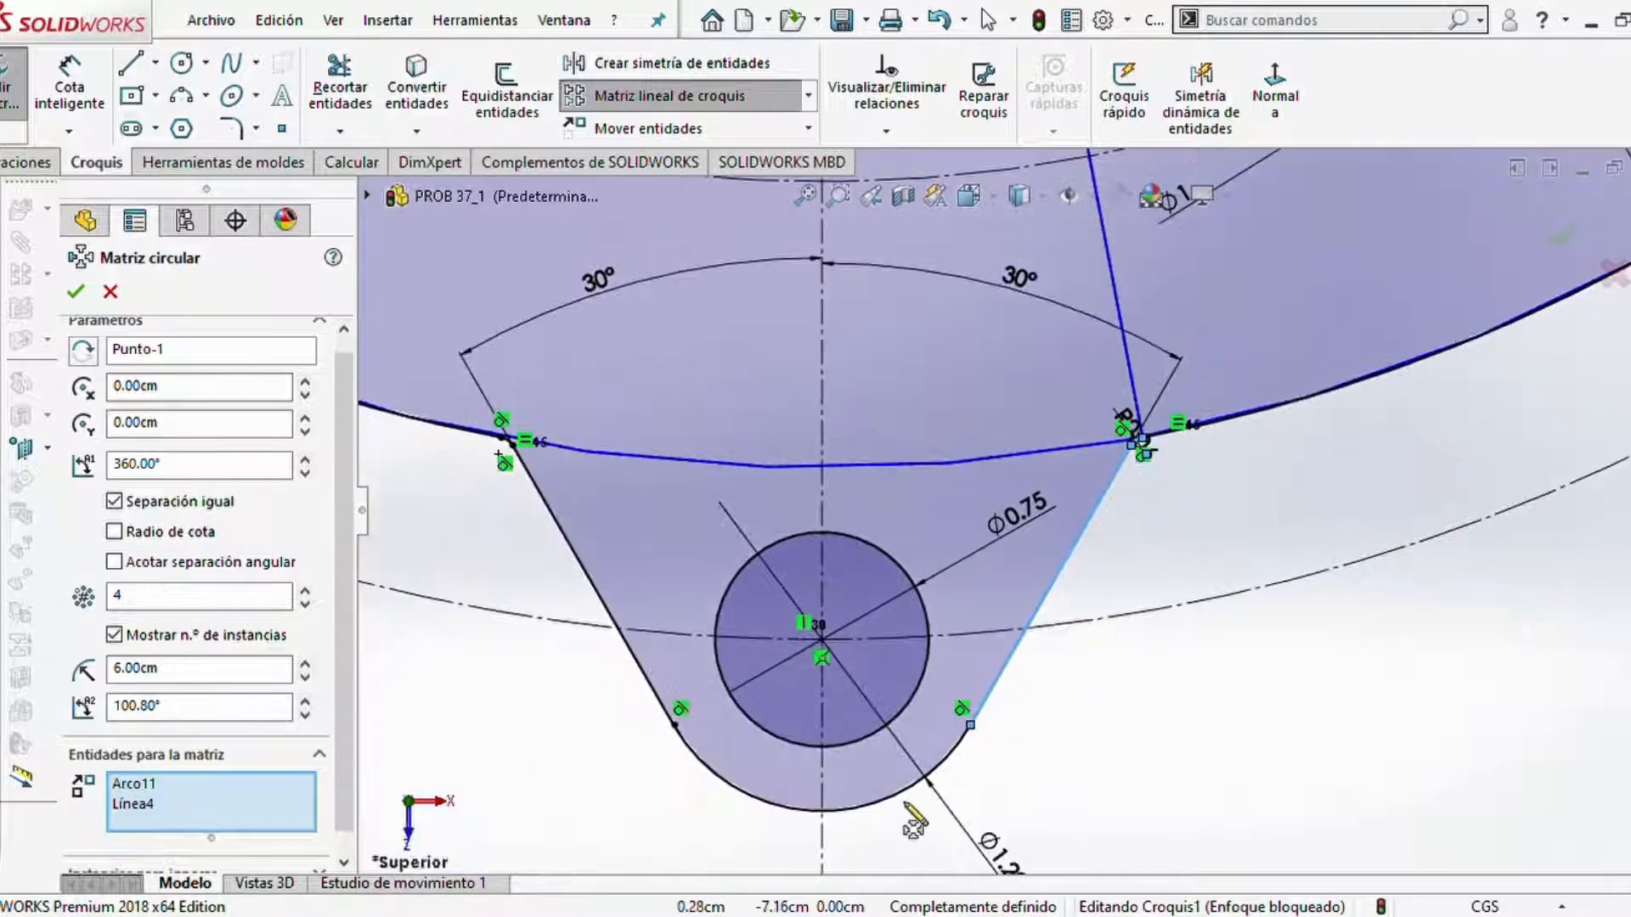
click(884, 798)
click(624, 637)
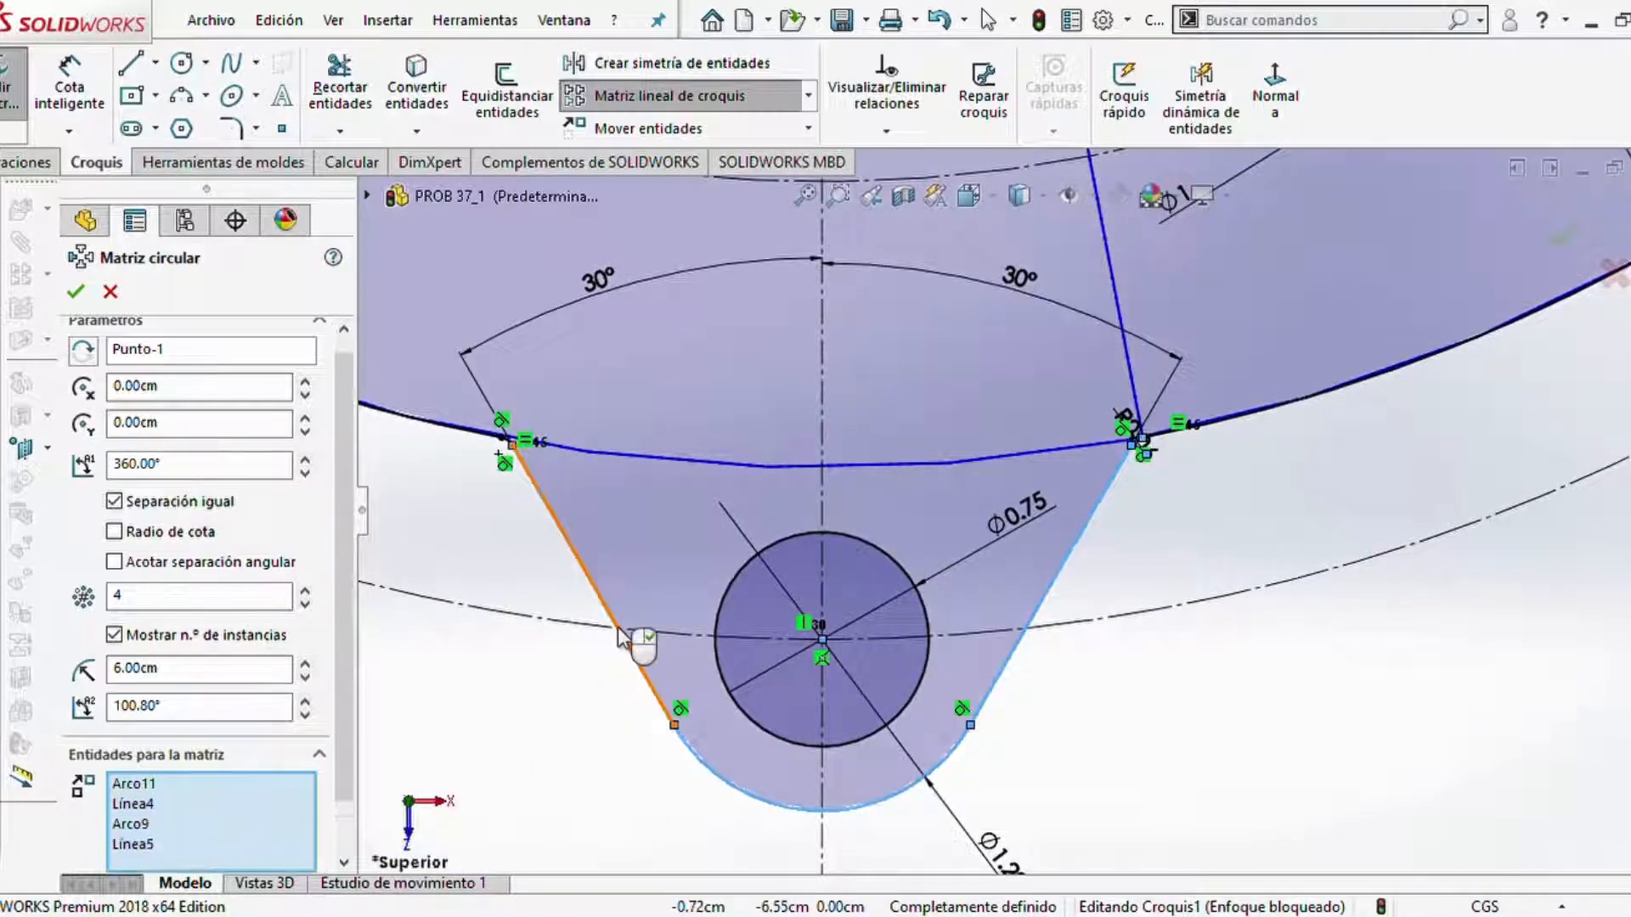
scroll(518, 444, down, 6)
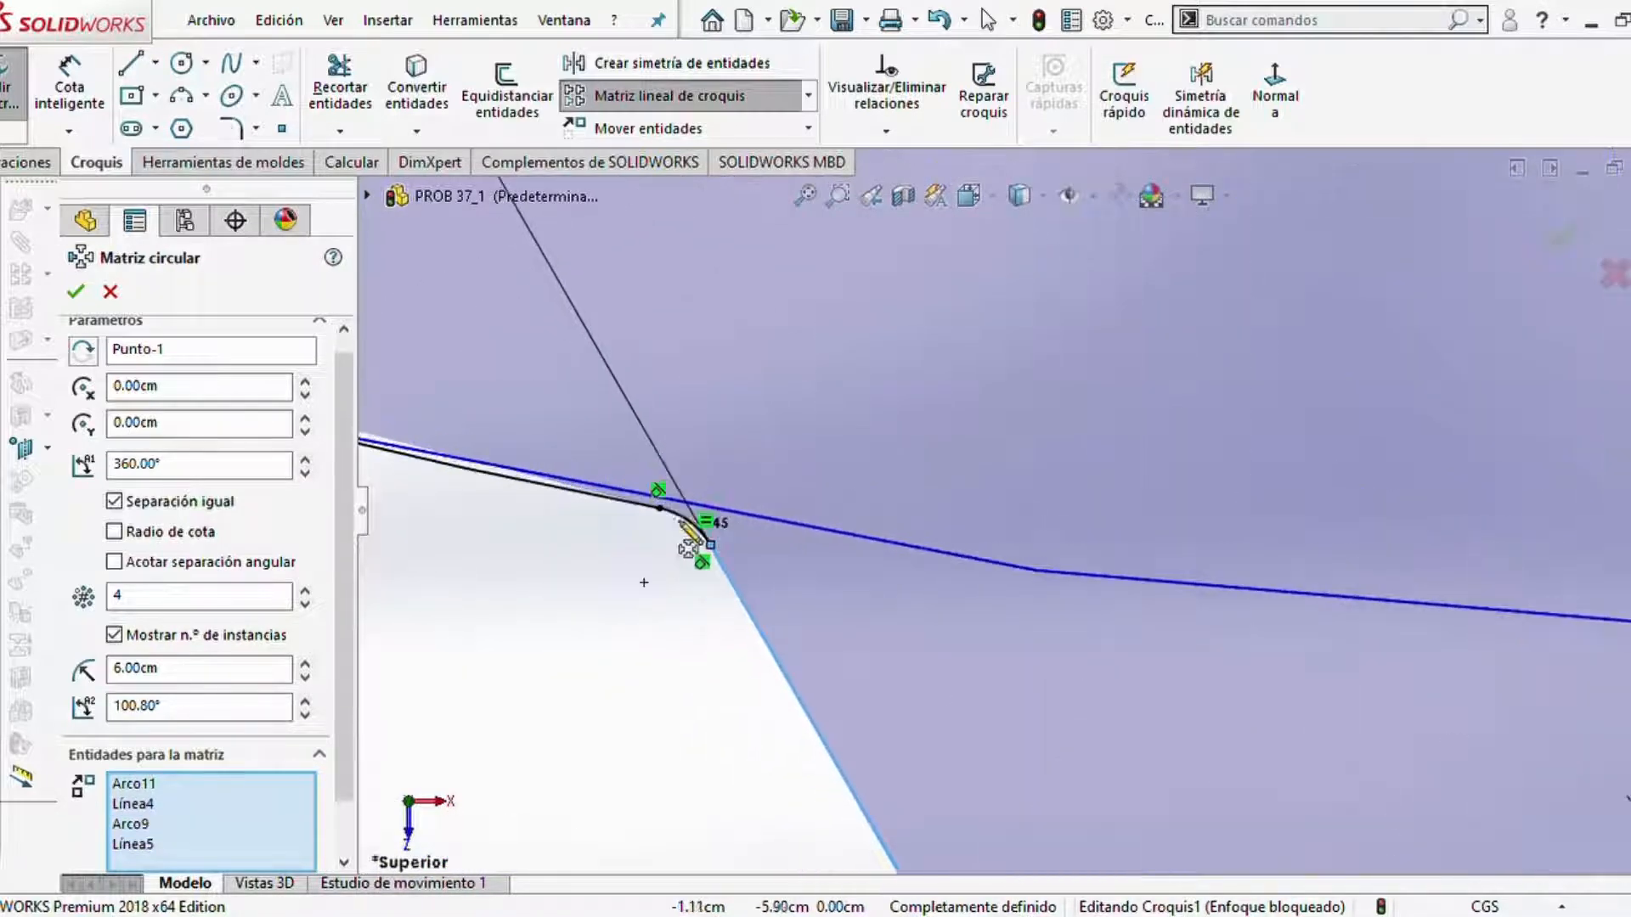
click(694, 531)
scroll(1181, 616, up, 3)
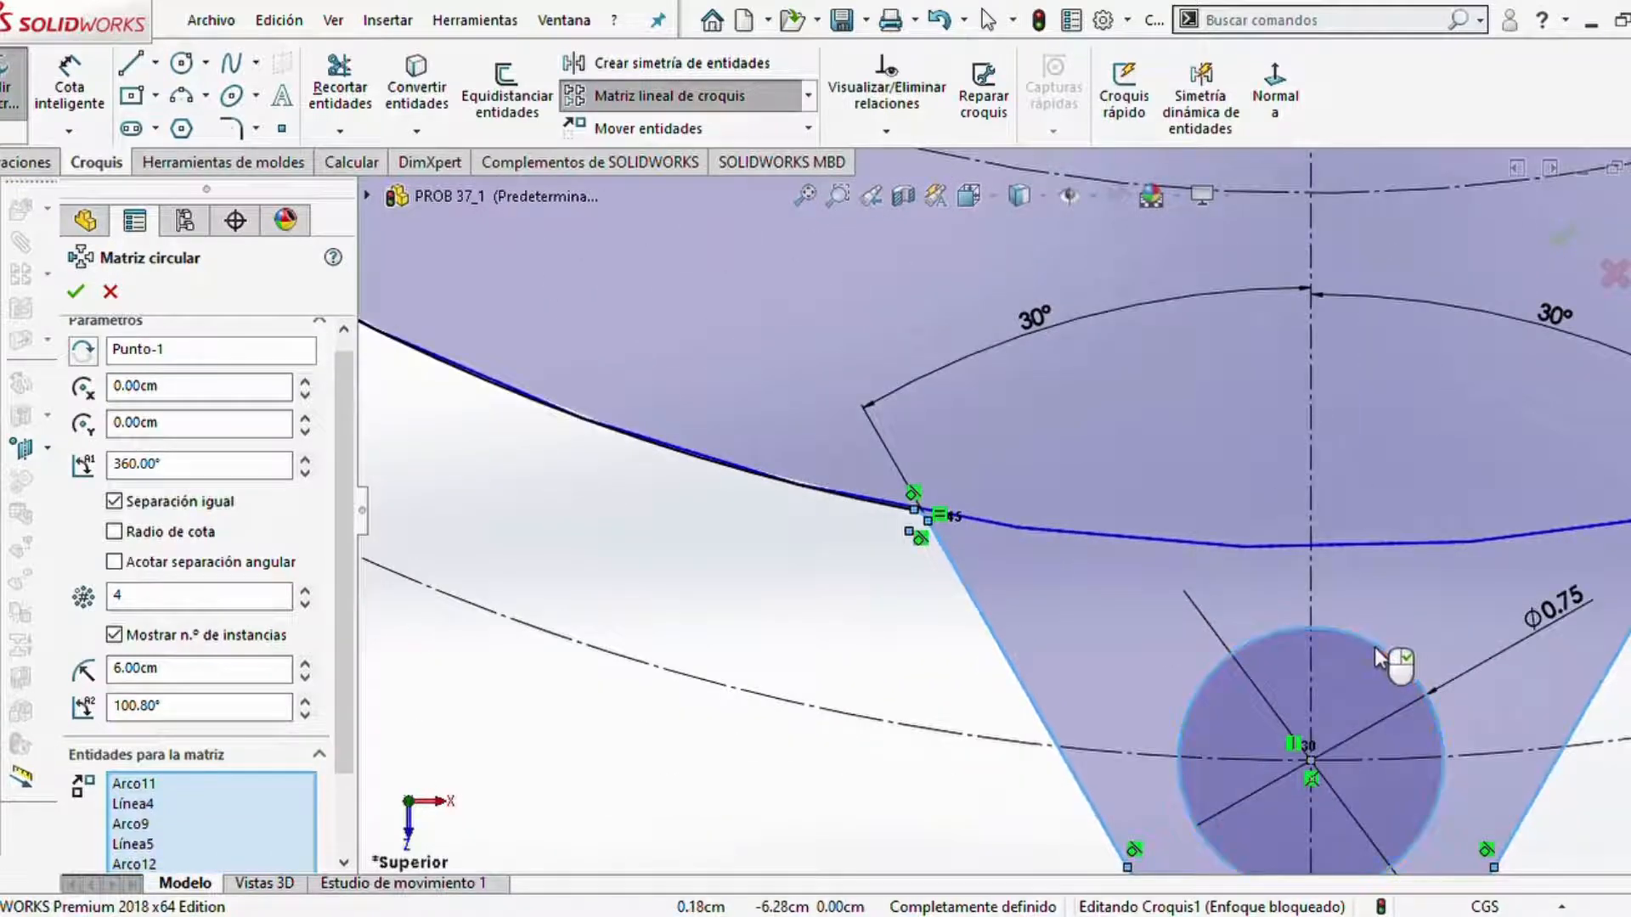
- Examine the preview of the patterned lugs around the ring, including a close look at the right-hand lug
scroll(1380, 649, up, 3)
scroll(1393, 663, up, 6)
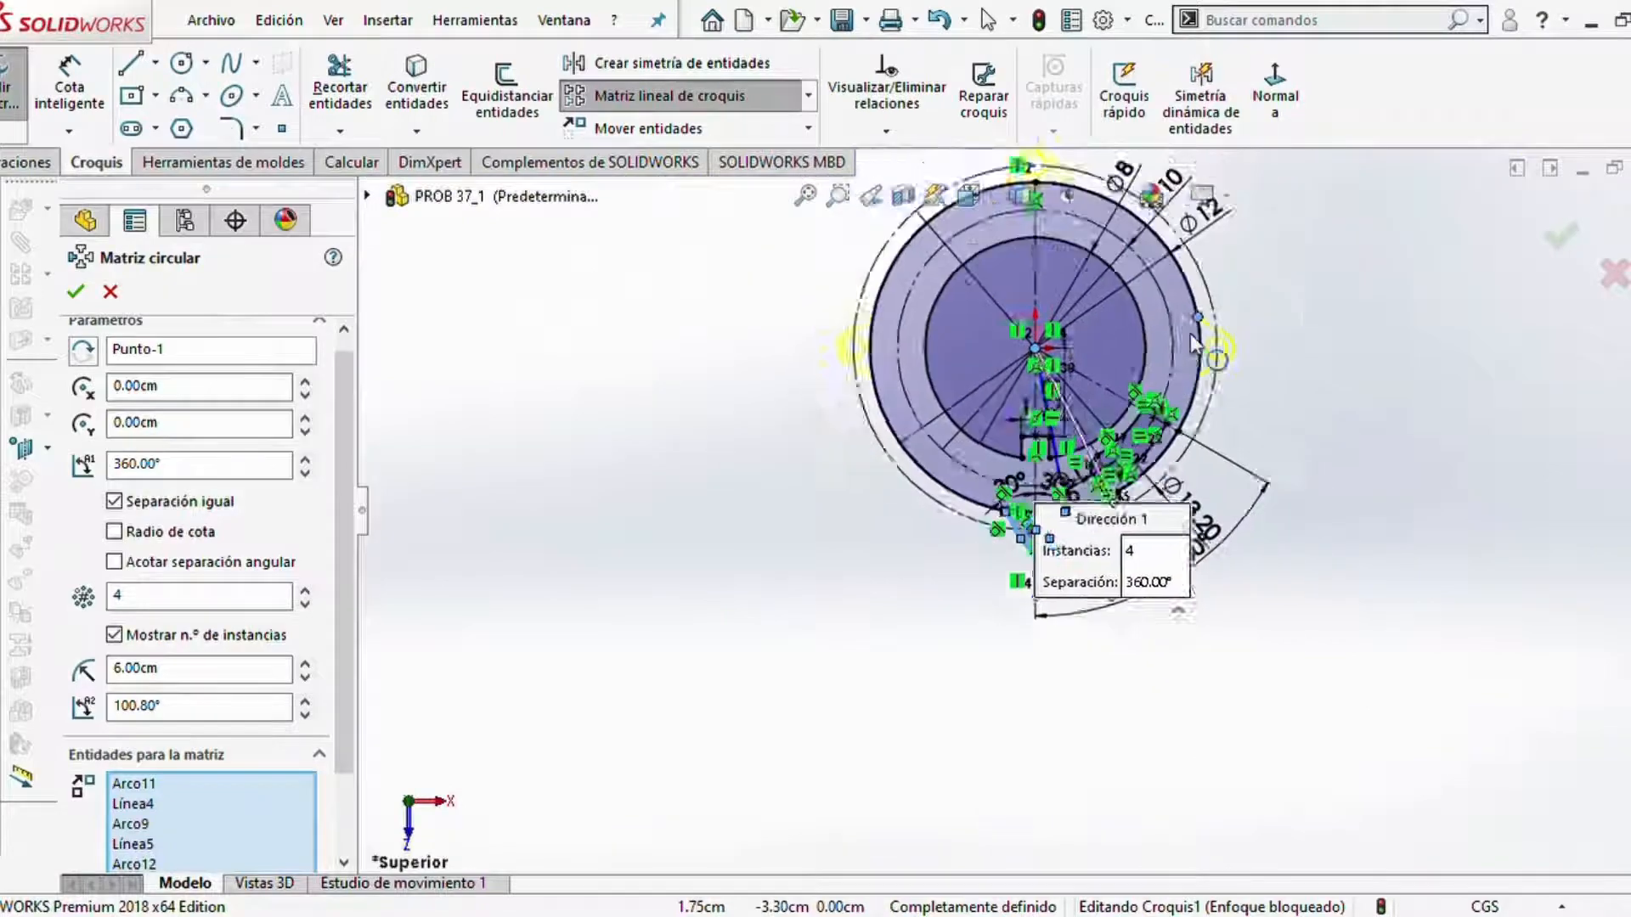
scroll(1207, 291, up, 3)
scroll(926, 276, down, 4)
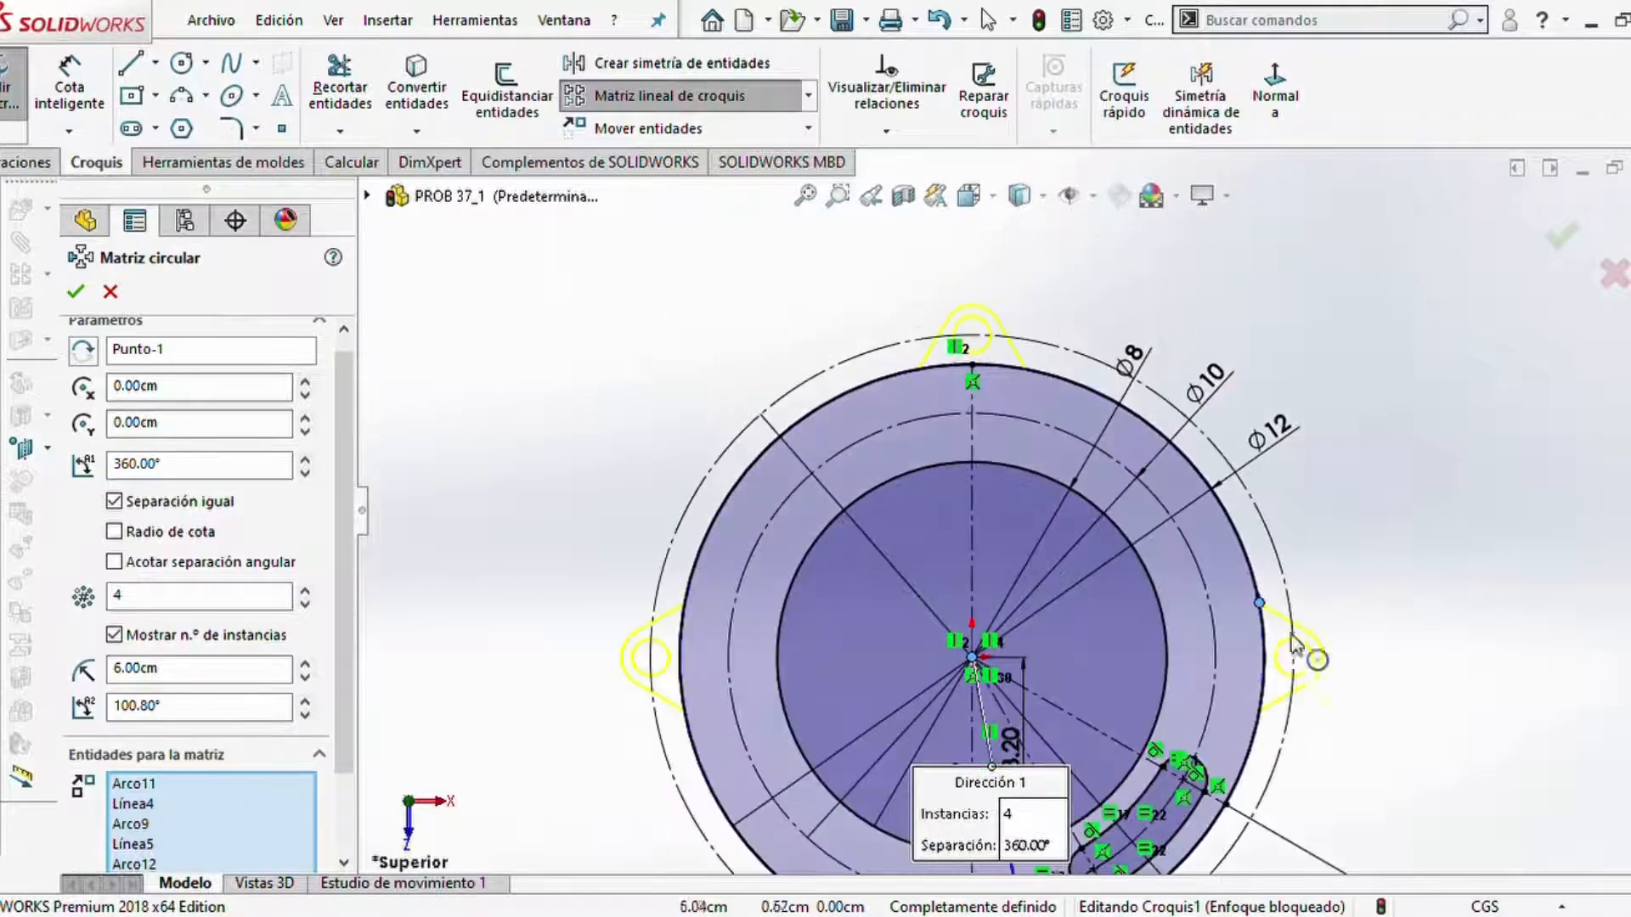
scroll(1293, 645, down, 3)
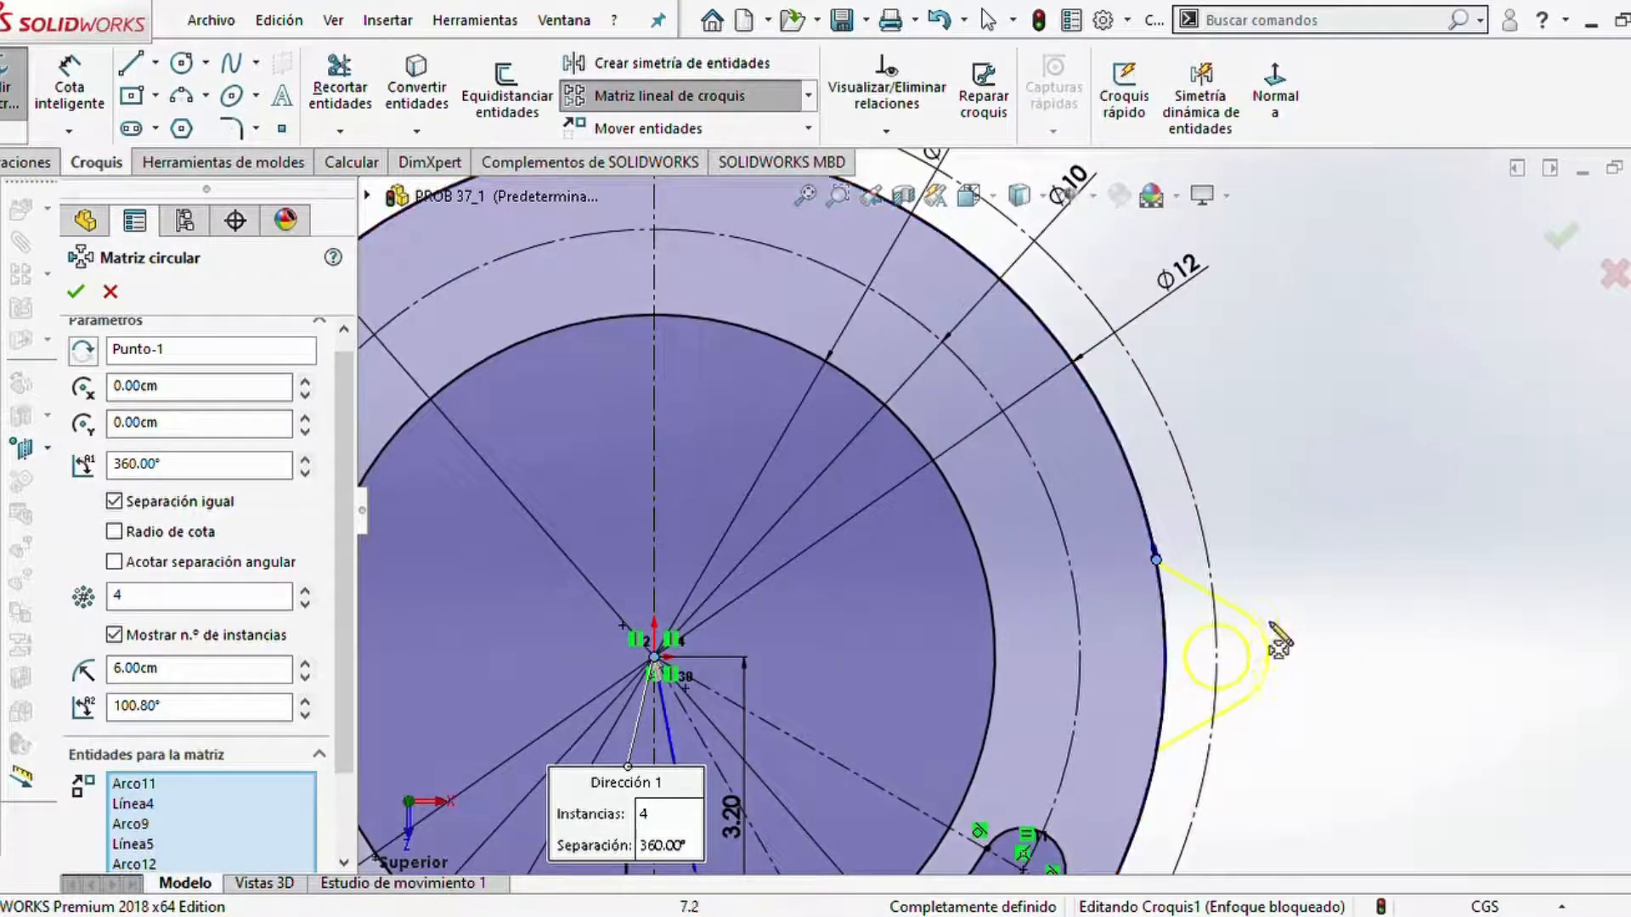
scroll(1206, 612, down, 4)
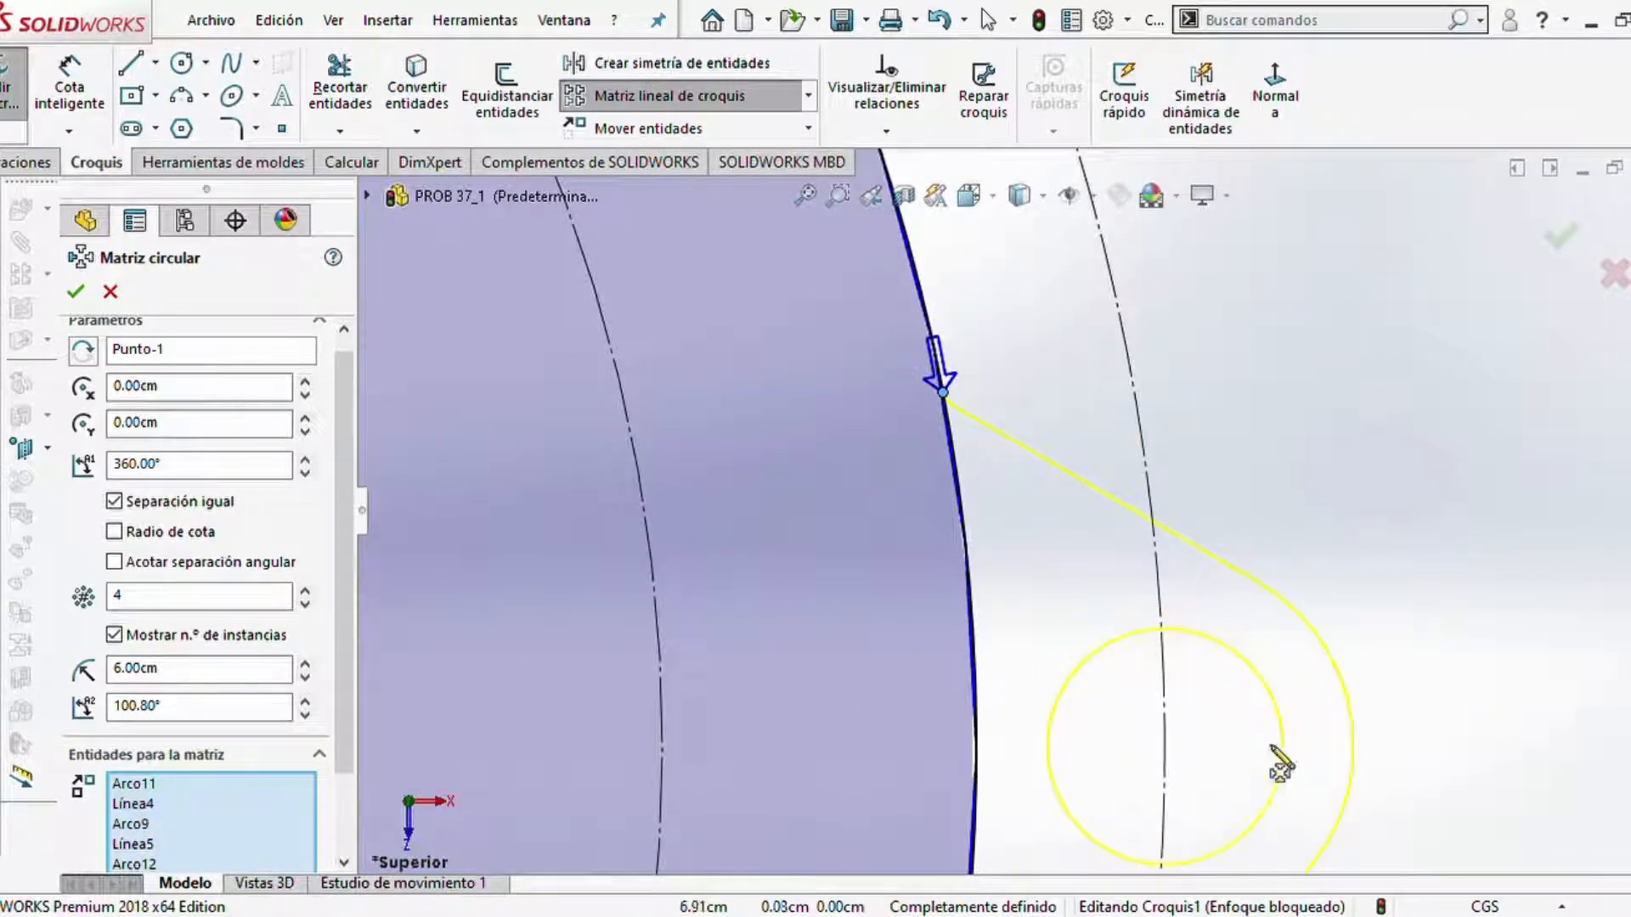
scroll(1246, 747, up, 5)
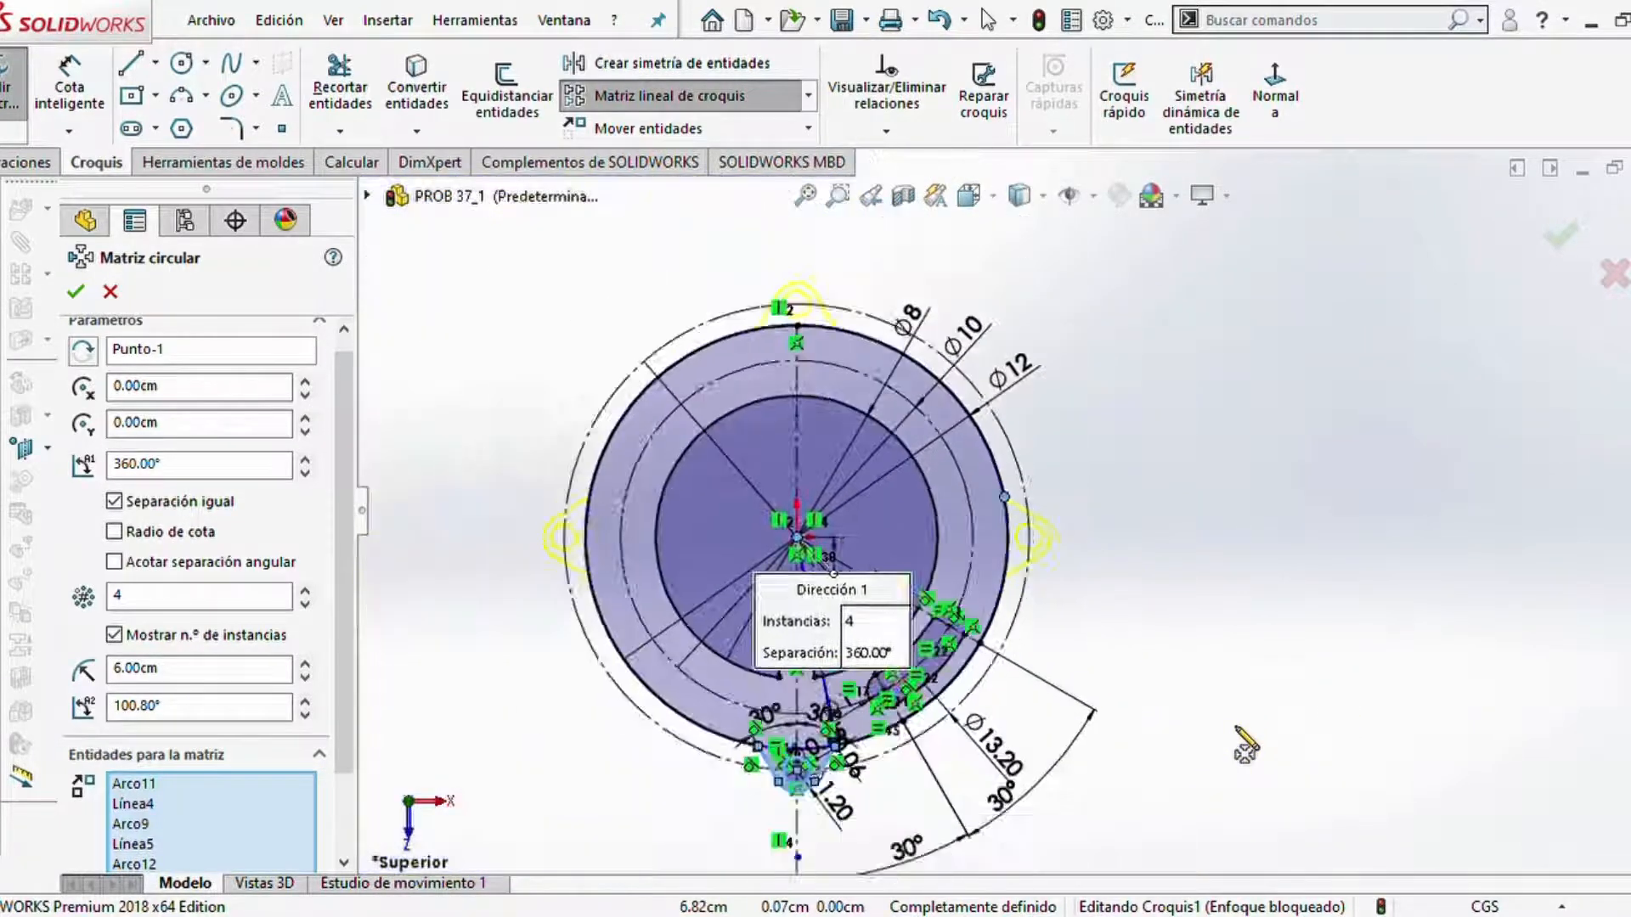
- Add the curved slot's two end arcs and two side arcs to the circular pattern and apply it
scroll(963, 649, down, 5)
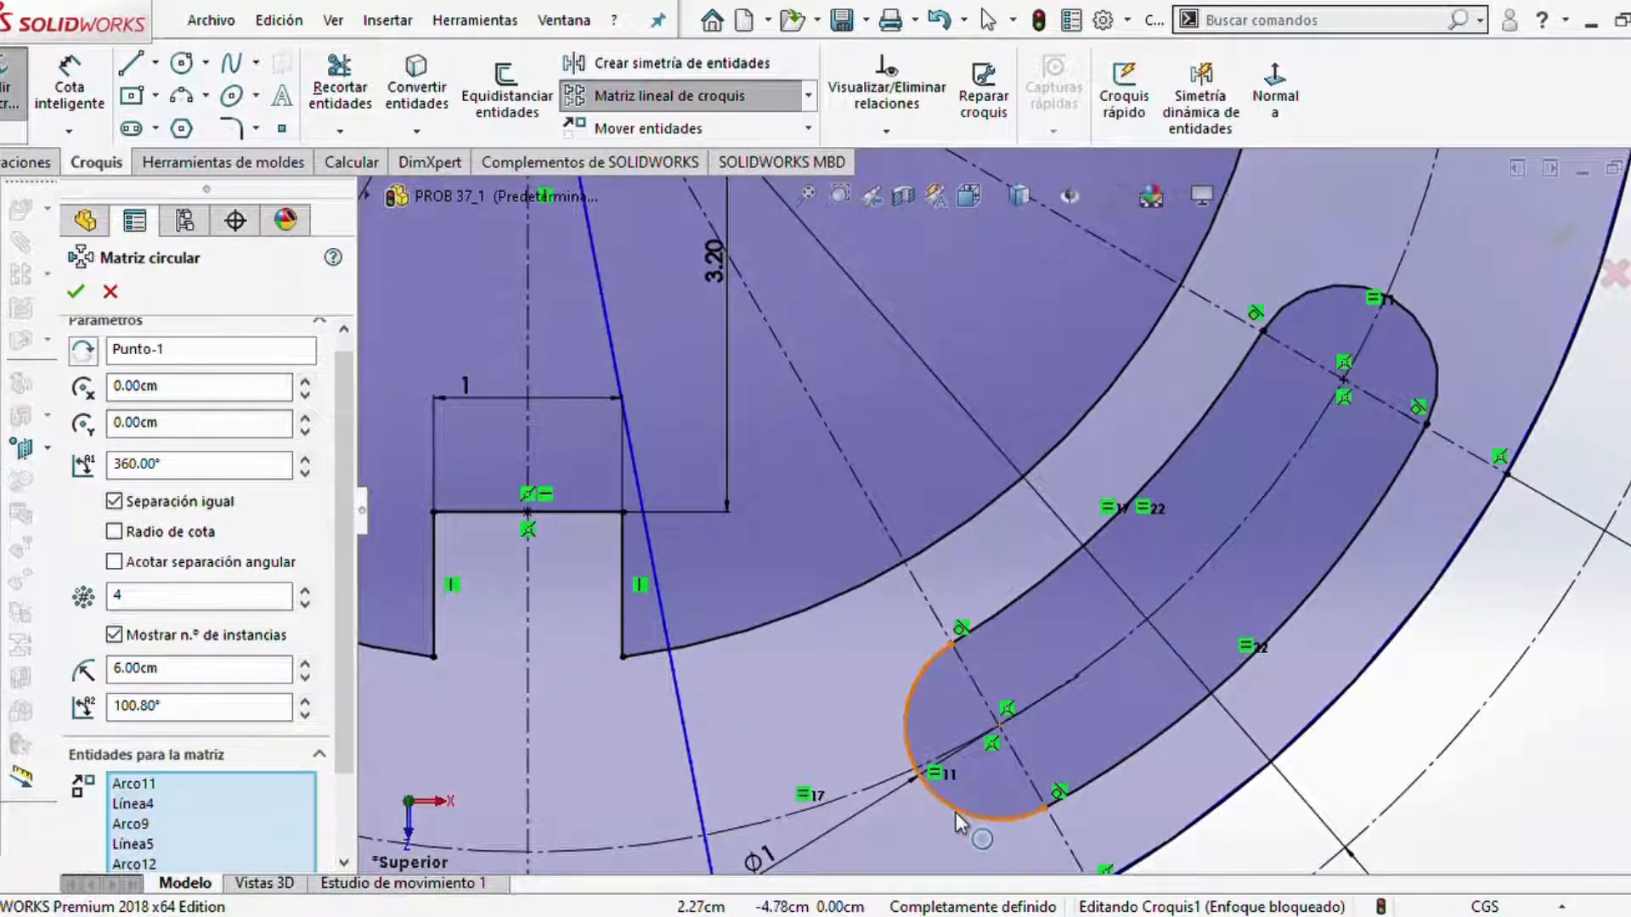
click(956, 812)
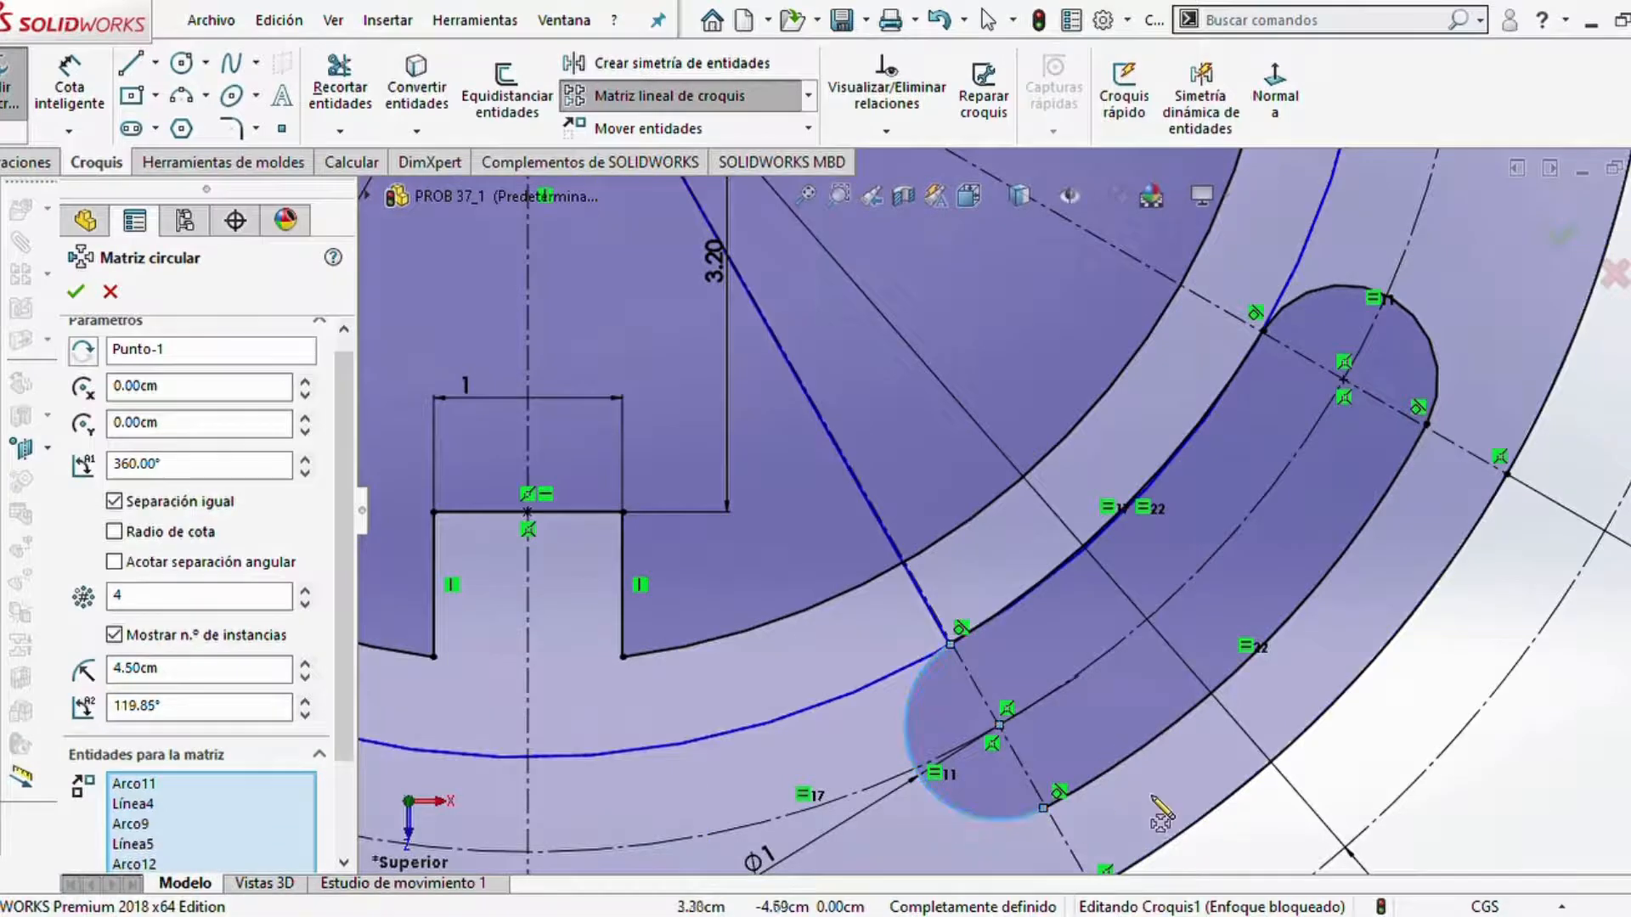
click(1134, 775)
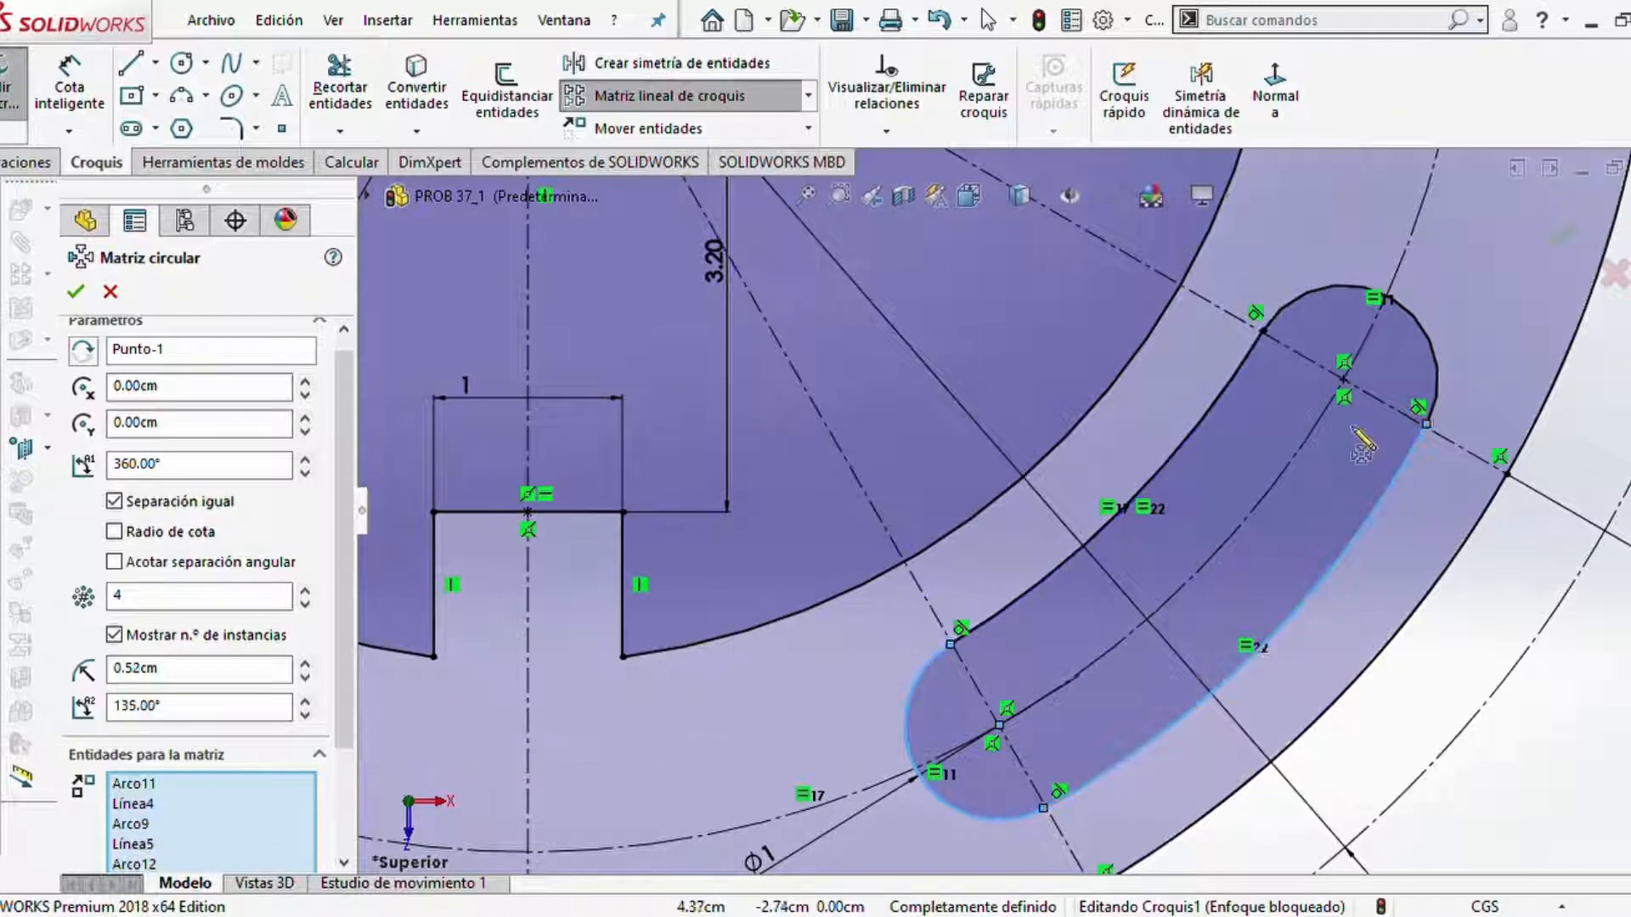
click(1433, 389)
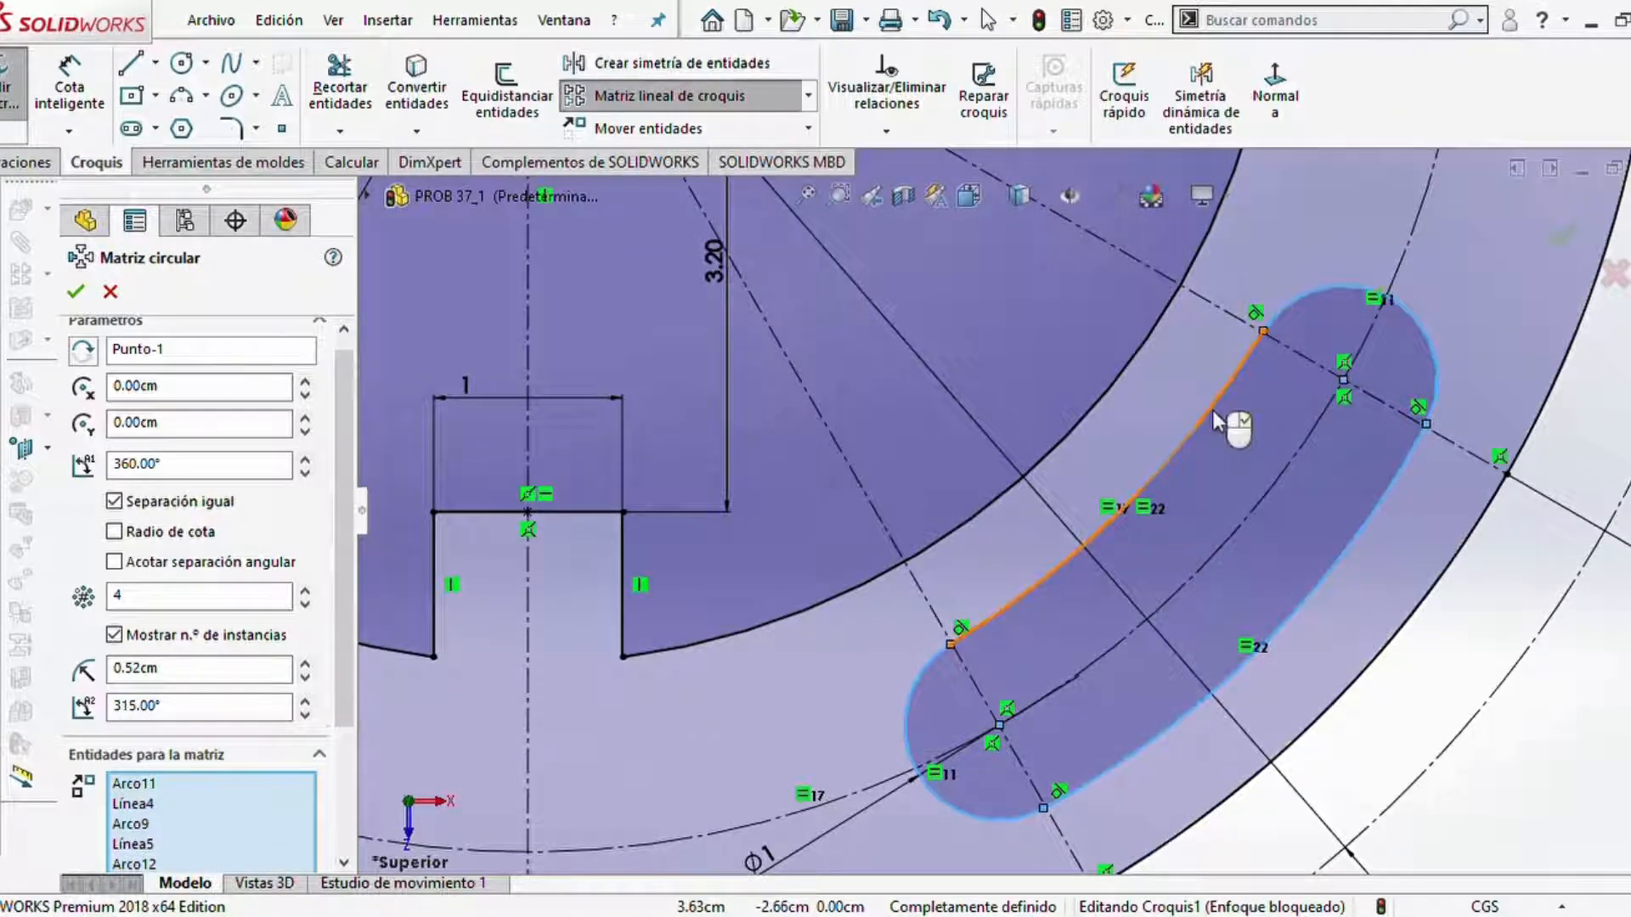
click(1215, 420)
scroll(1023, 410, up, 8)
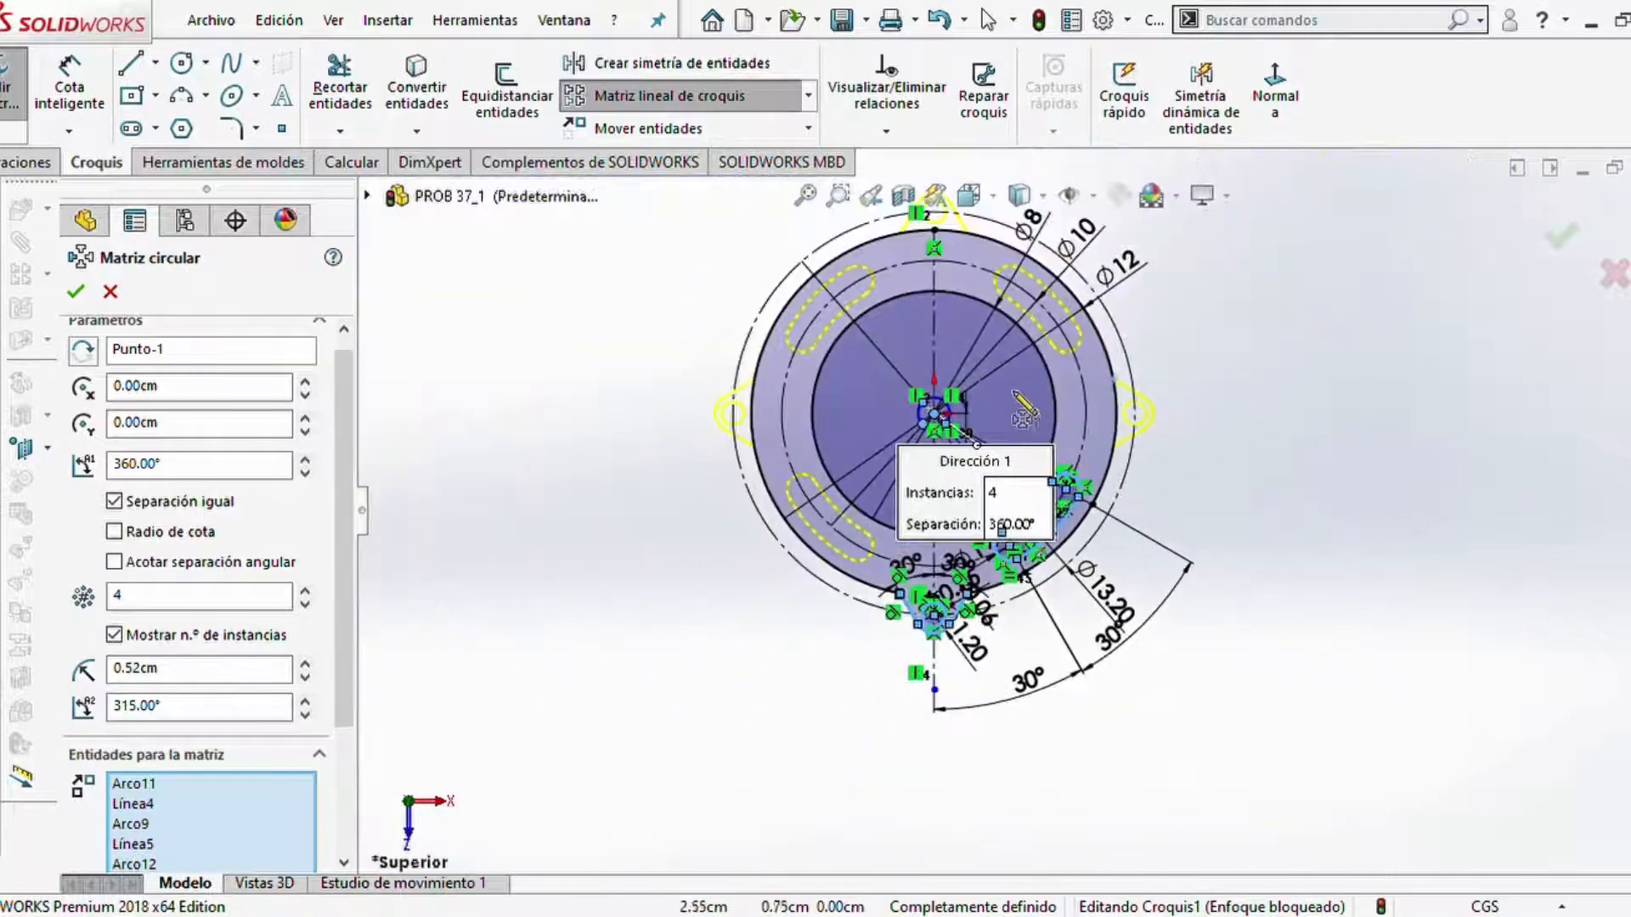
scroll(1017, 382, down, 2)
scroll(1012, 340, up, 1)
scroll(1007, 318, down, 1)
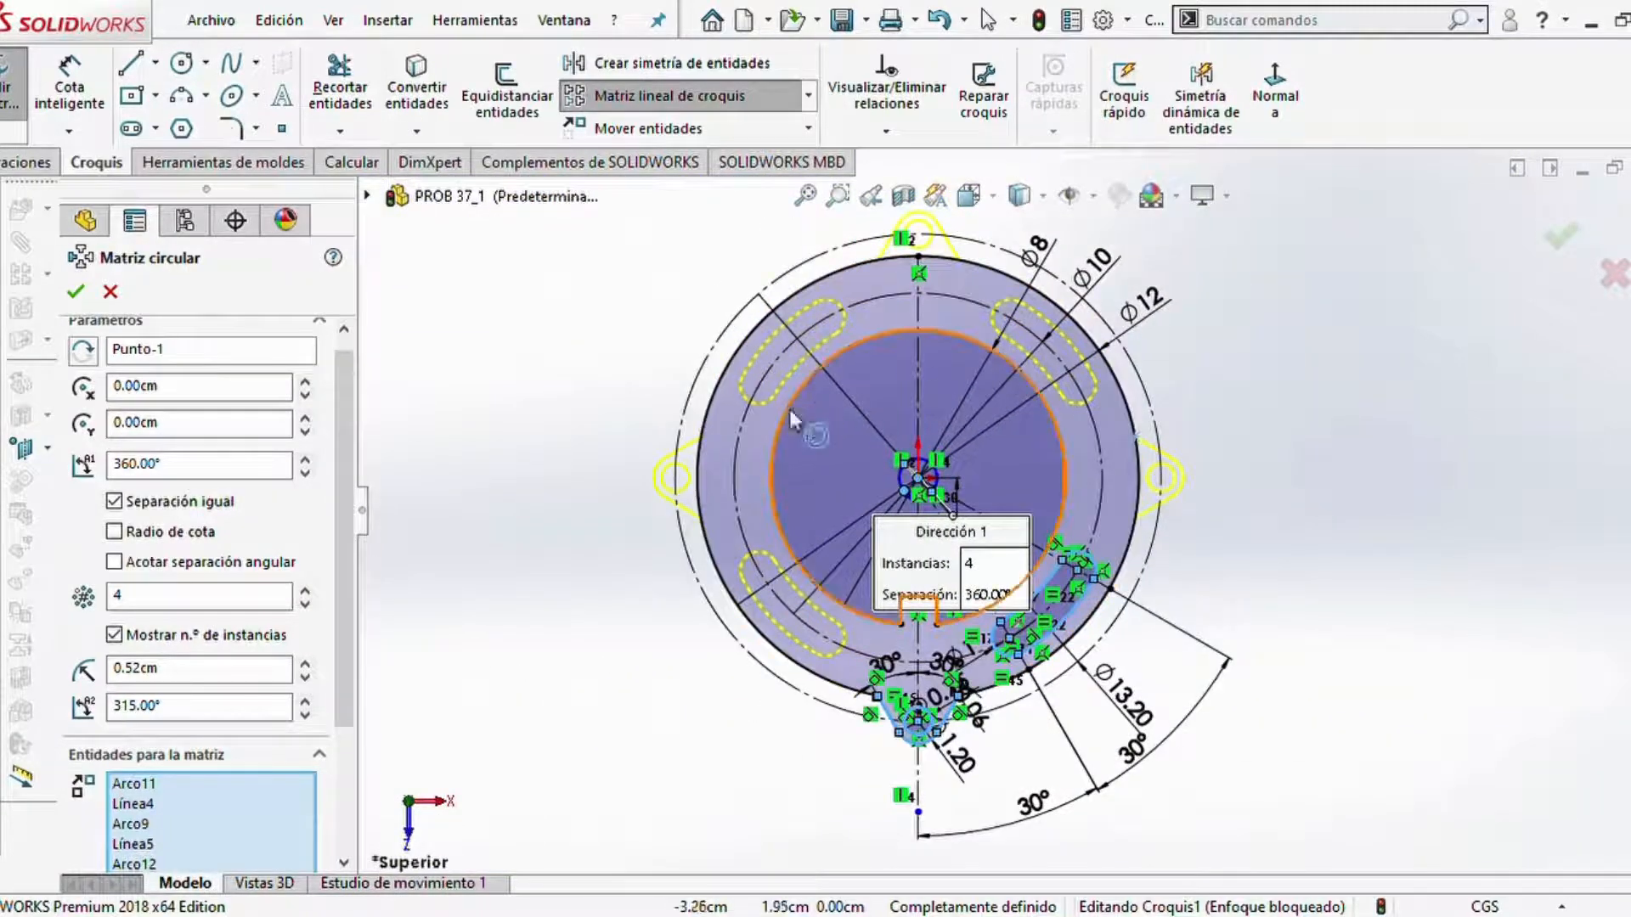
click(75, 293)
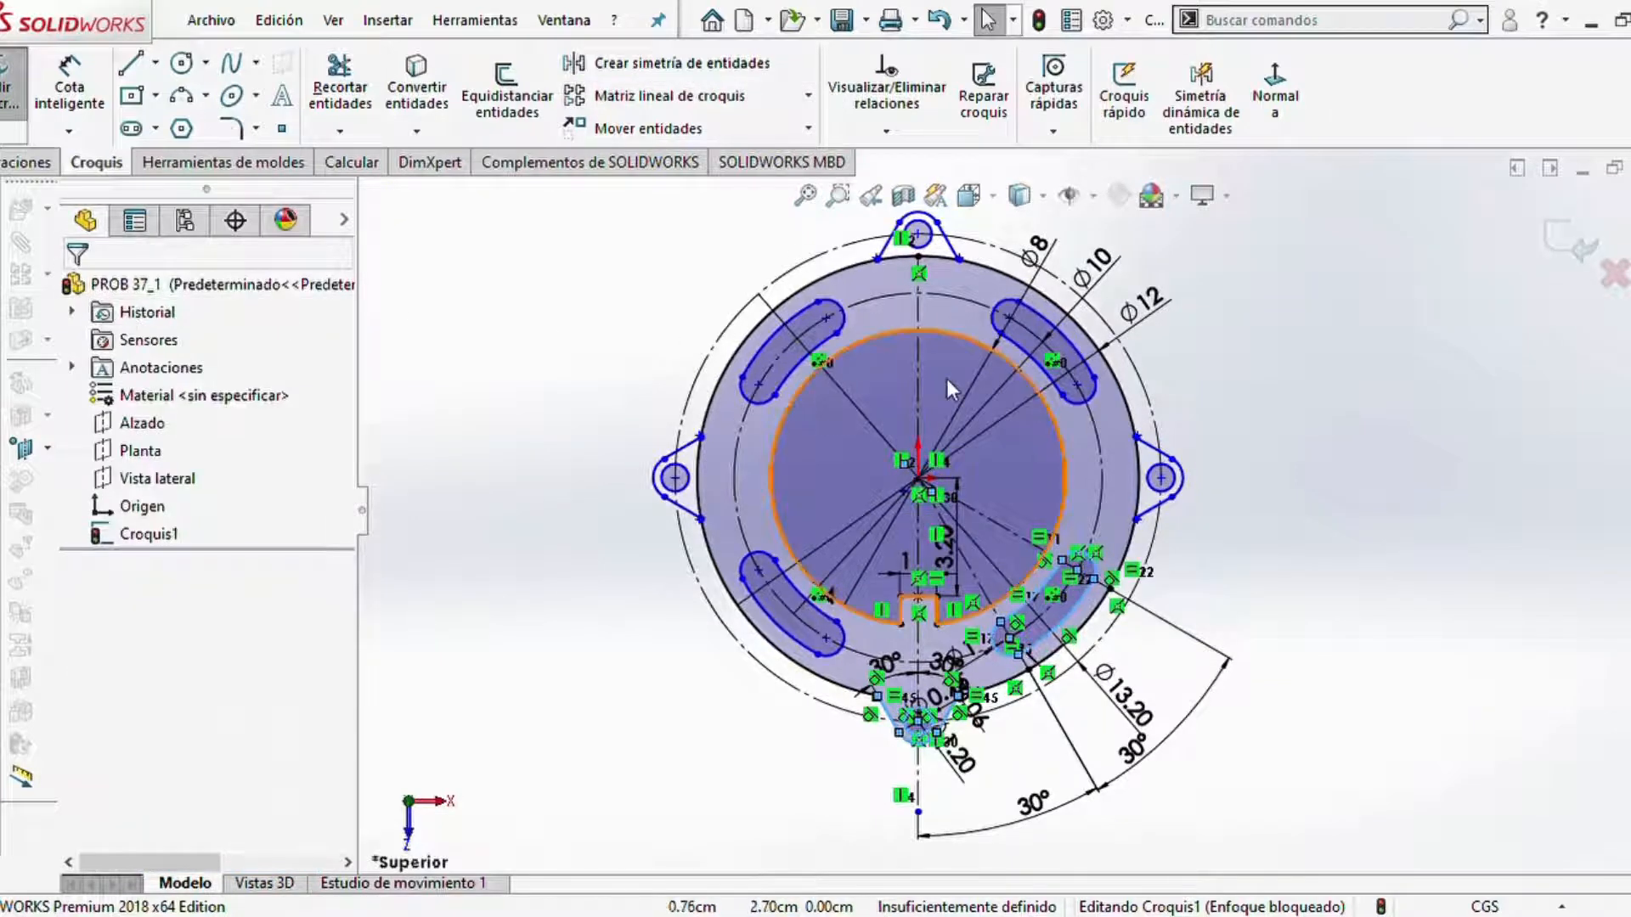
- Trim away the outer circle's arcs across the bases of the upper and right-hand lugs
scroll(1054, 510, down, 3)
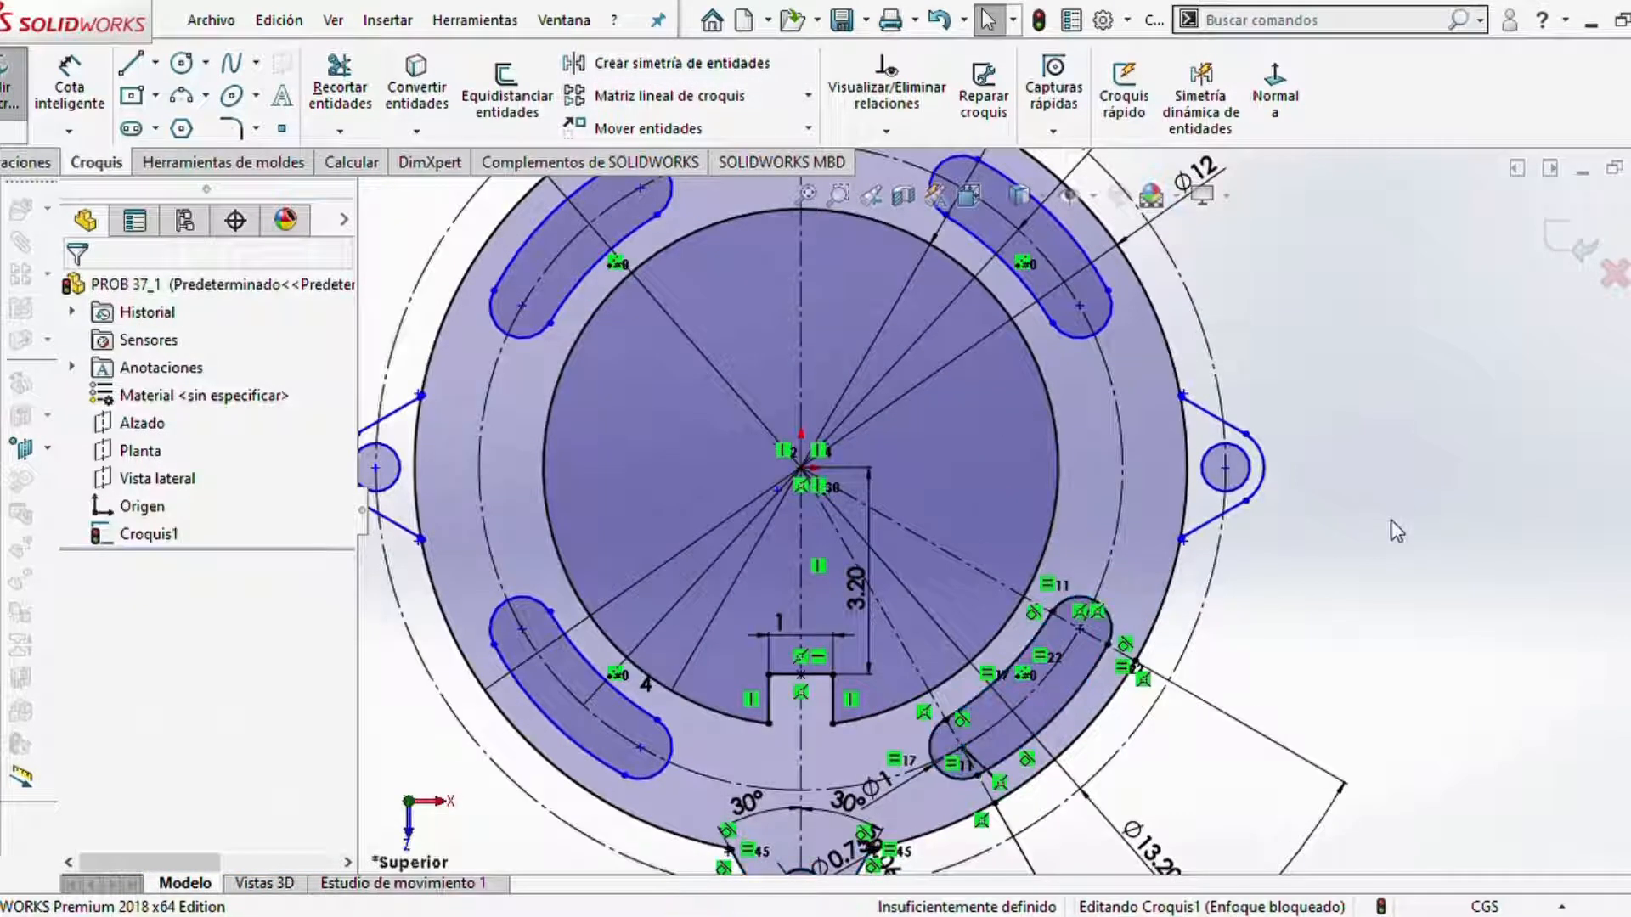
scroll(1003, 434, up, 2)
scroll(1039, 286, down, 2)
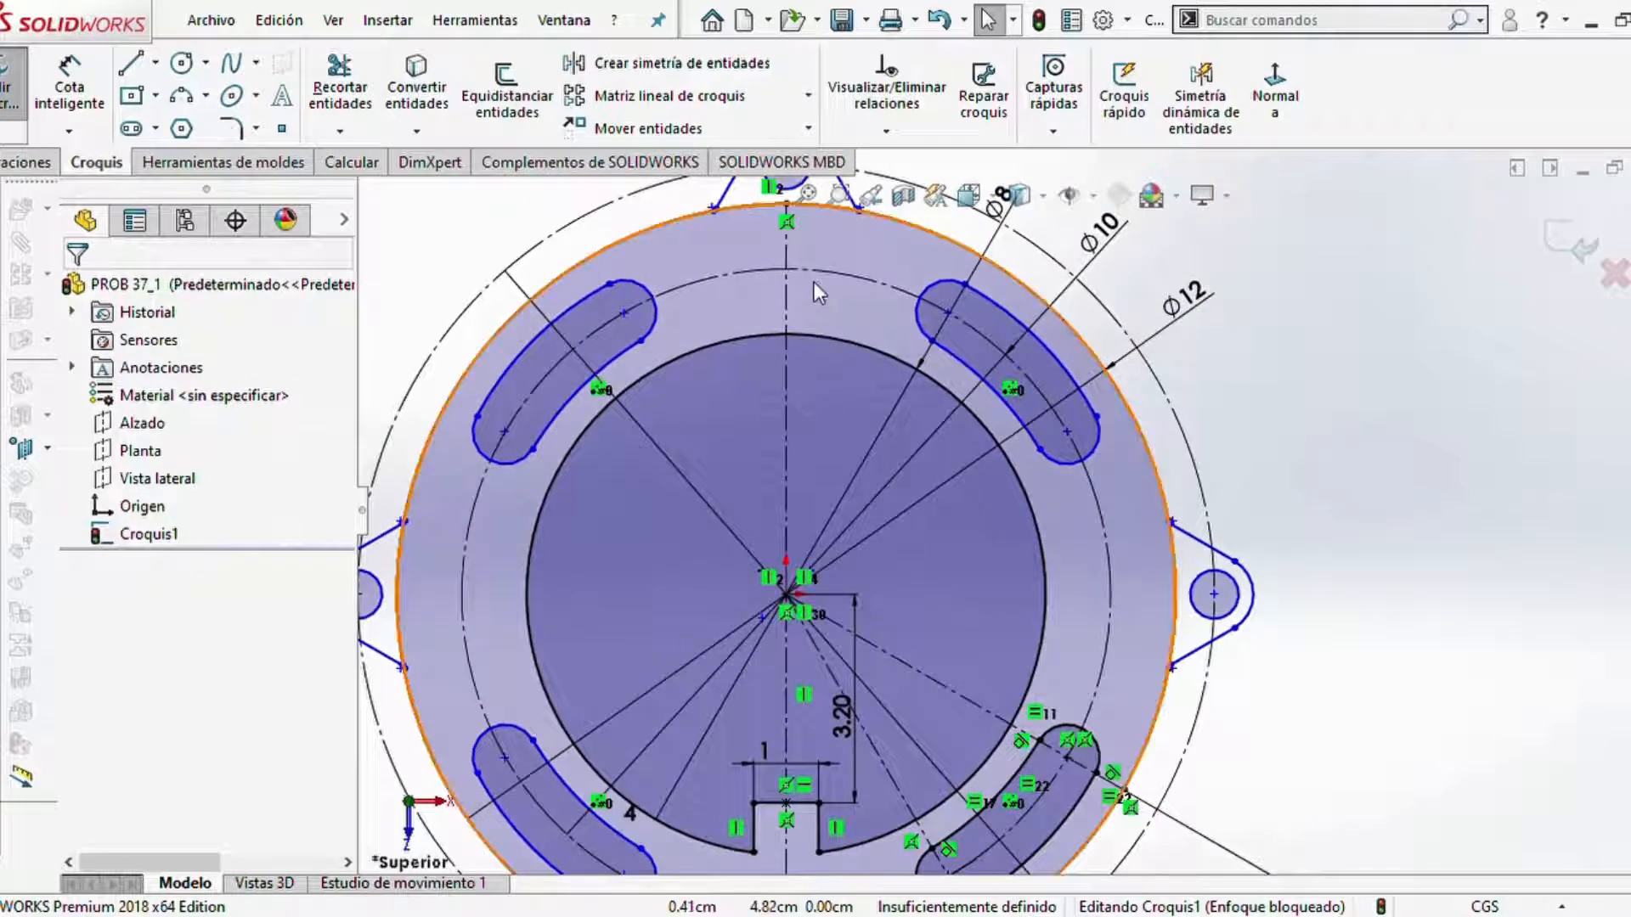
scroll(850, 288, up, 1)
scroll(894, 319, down, 1)
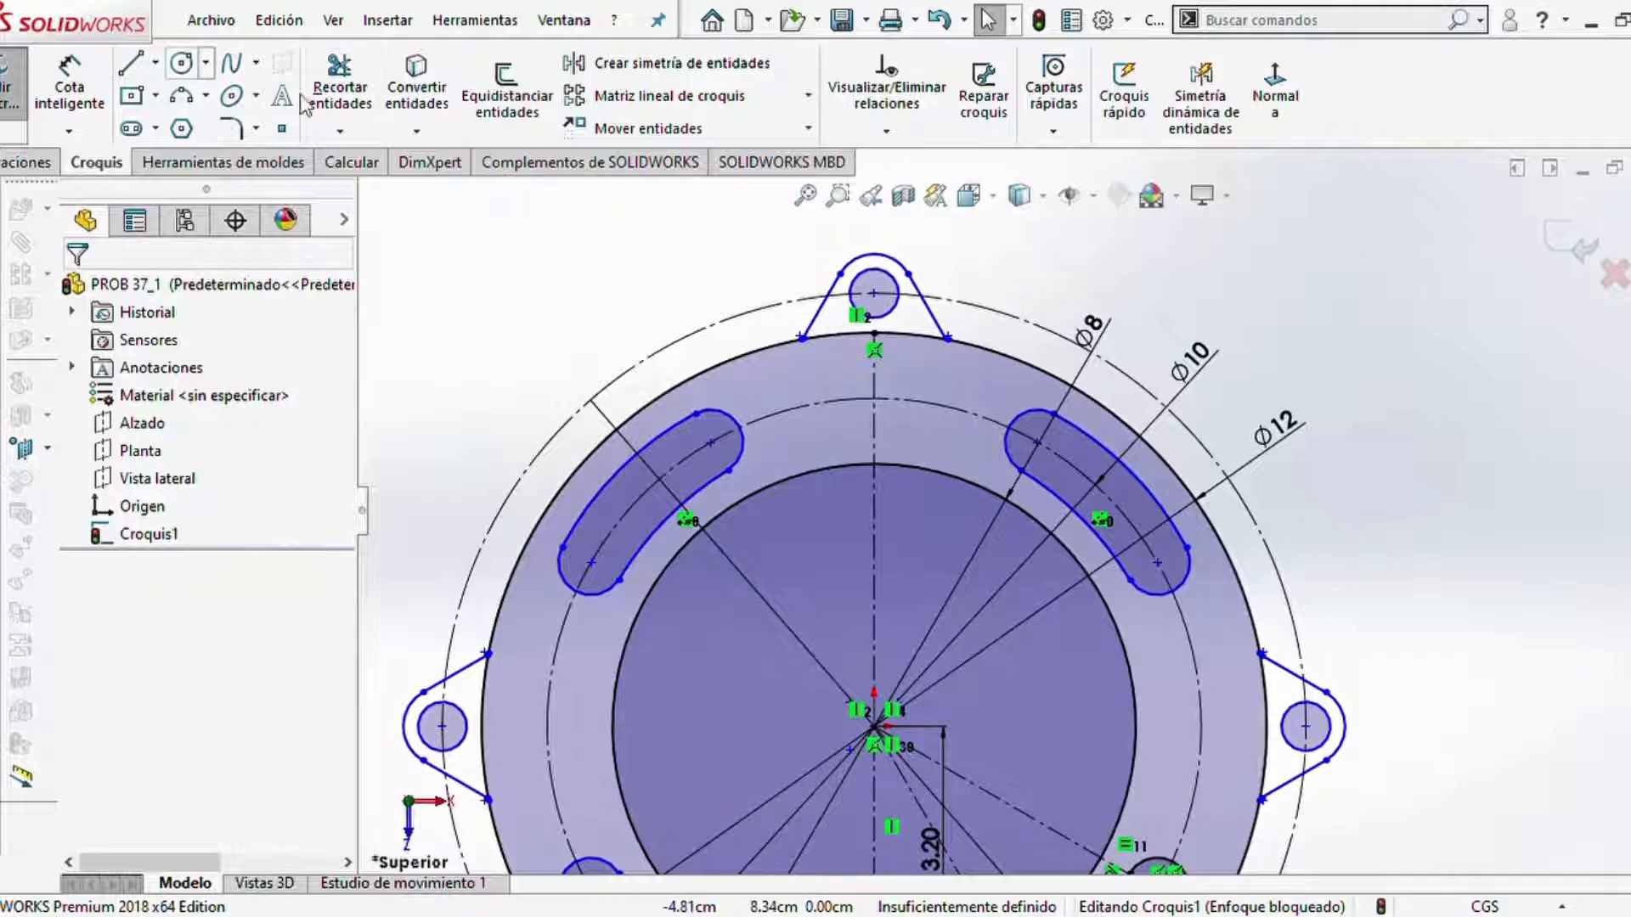
click(339, 85)
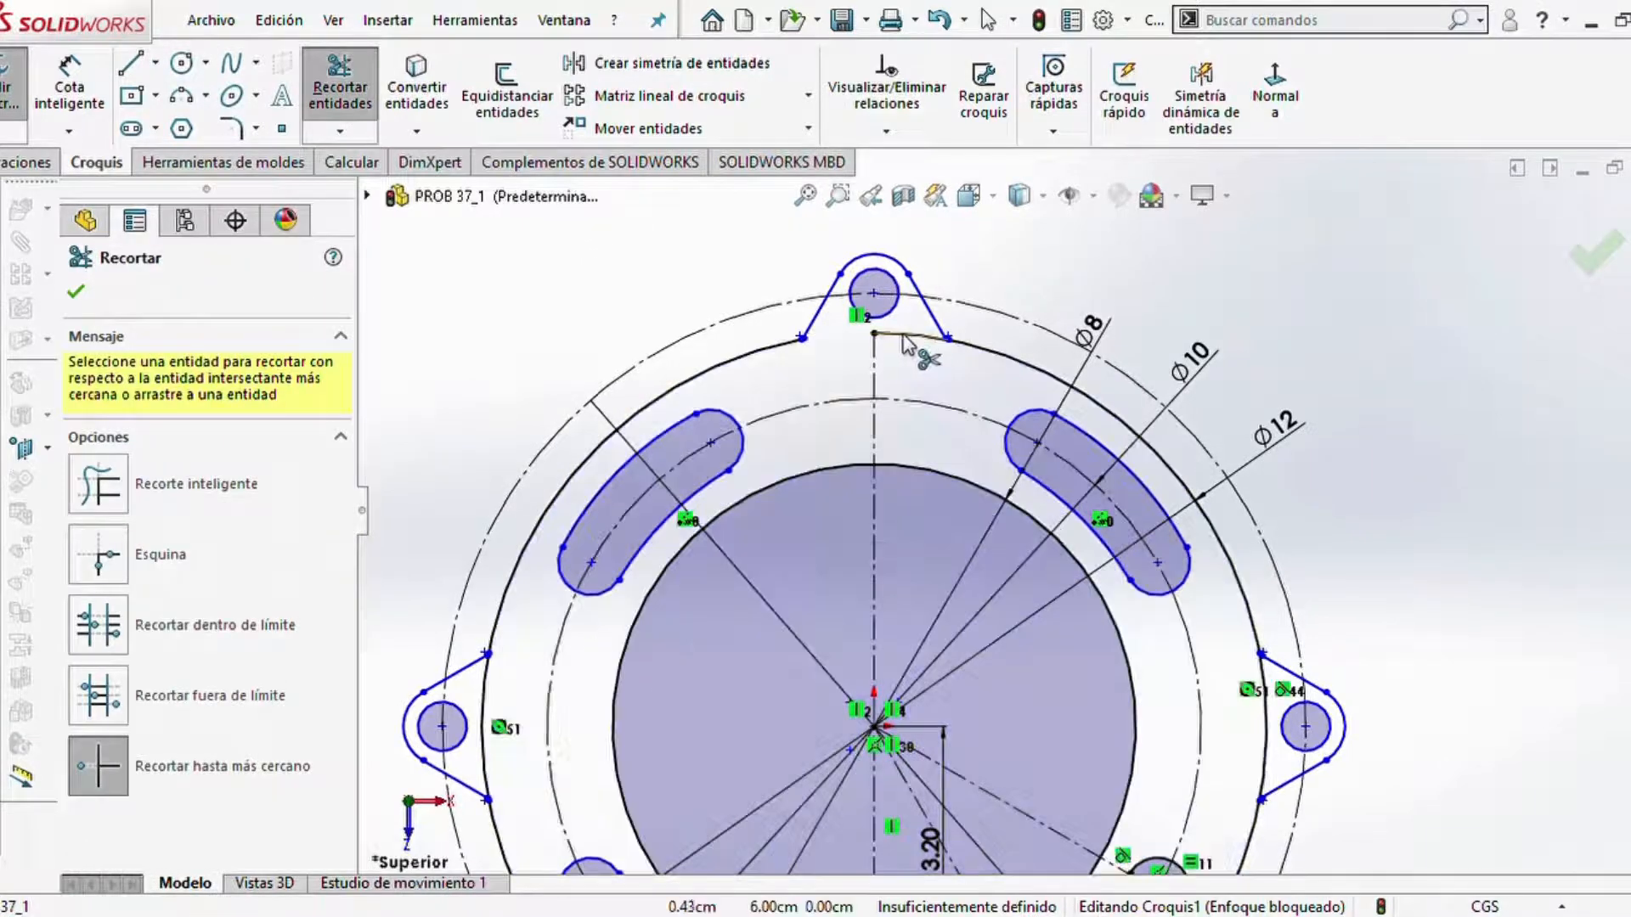
click(903, 333)
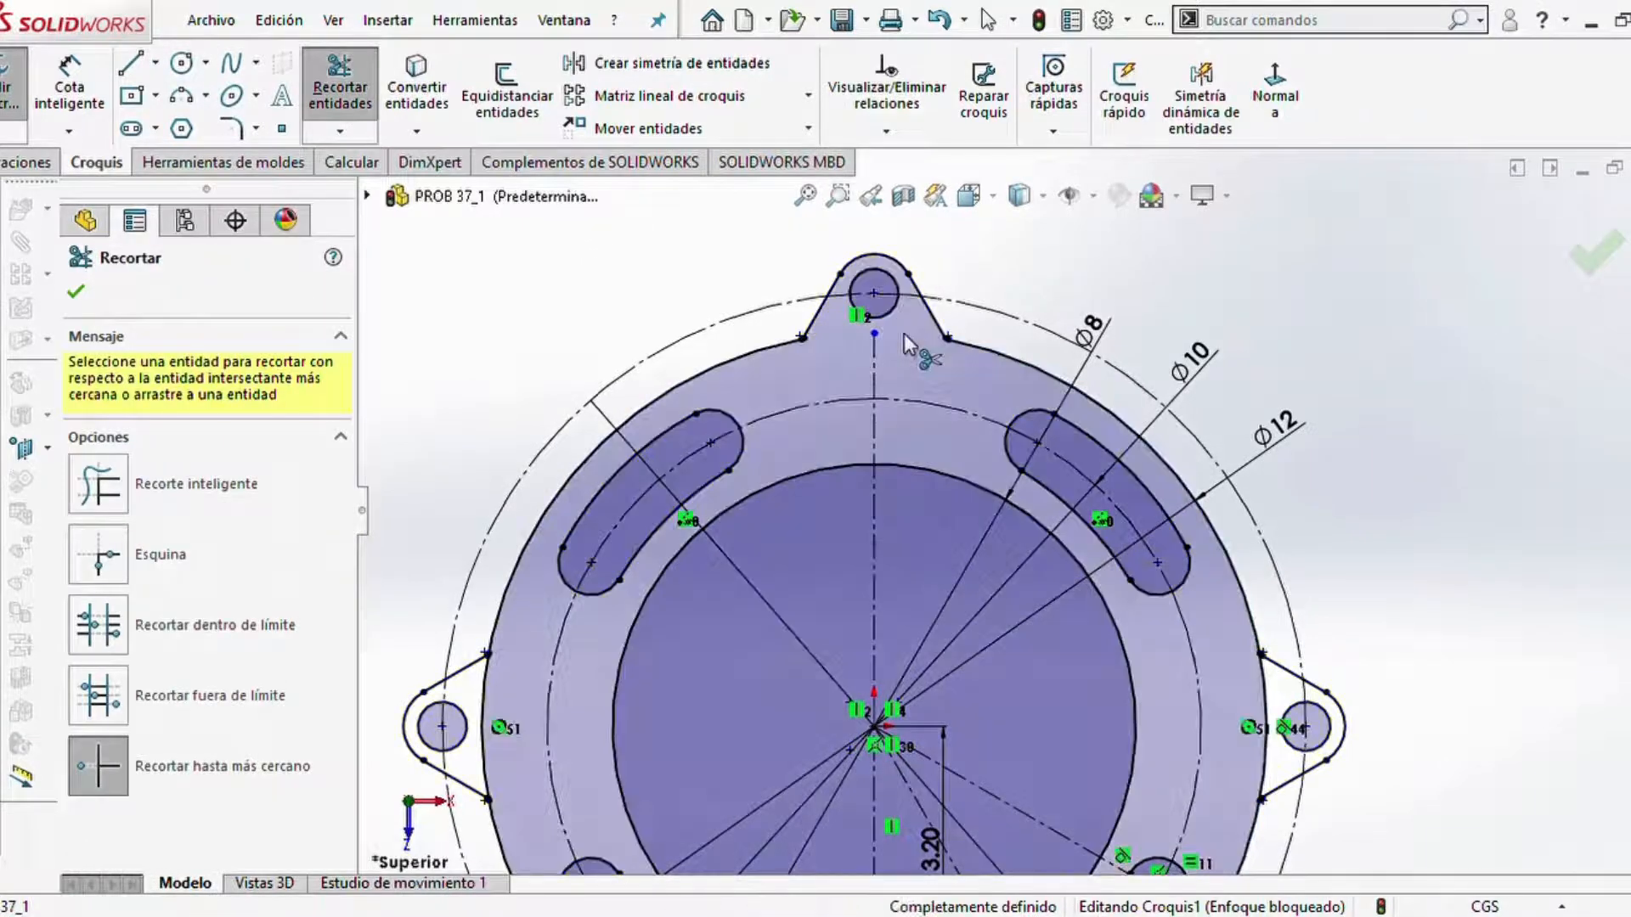
click(1263, 699)
- Trim away the outer circle's arc across the base of the left-hand lug and finish trimming
scroll(1183, 756, up, 3)
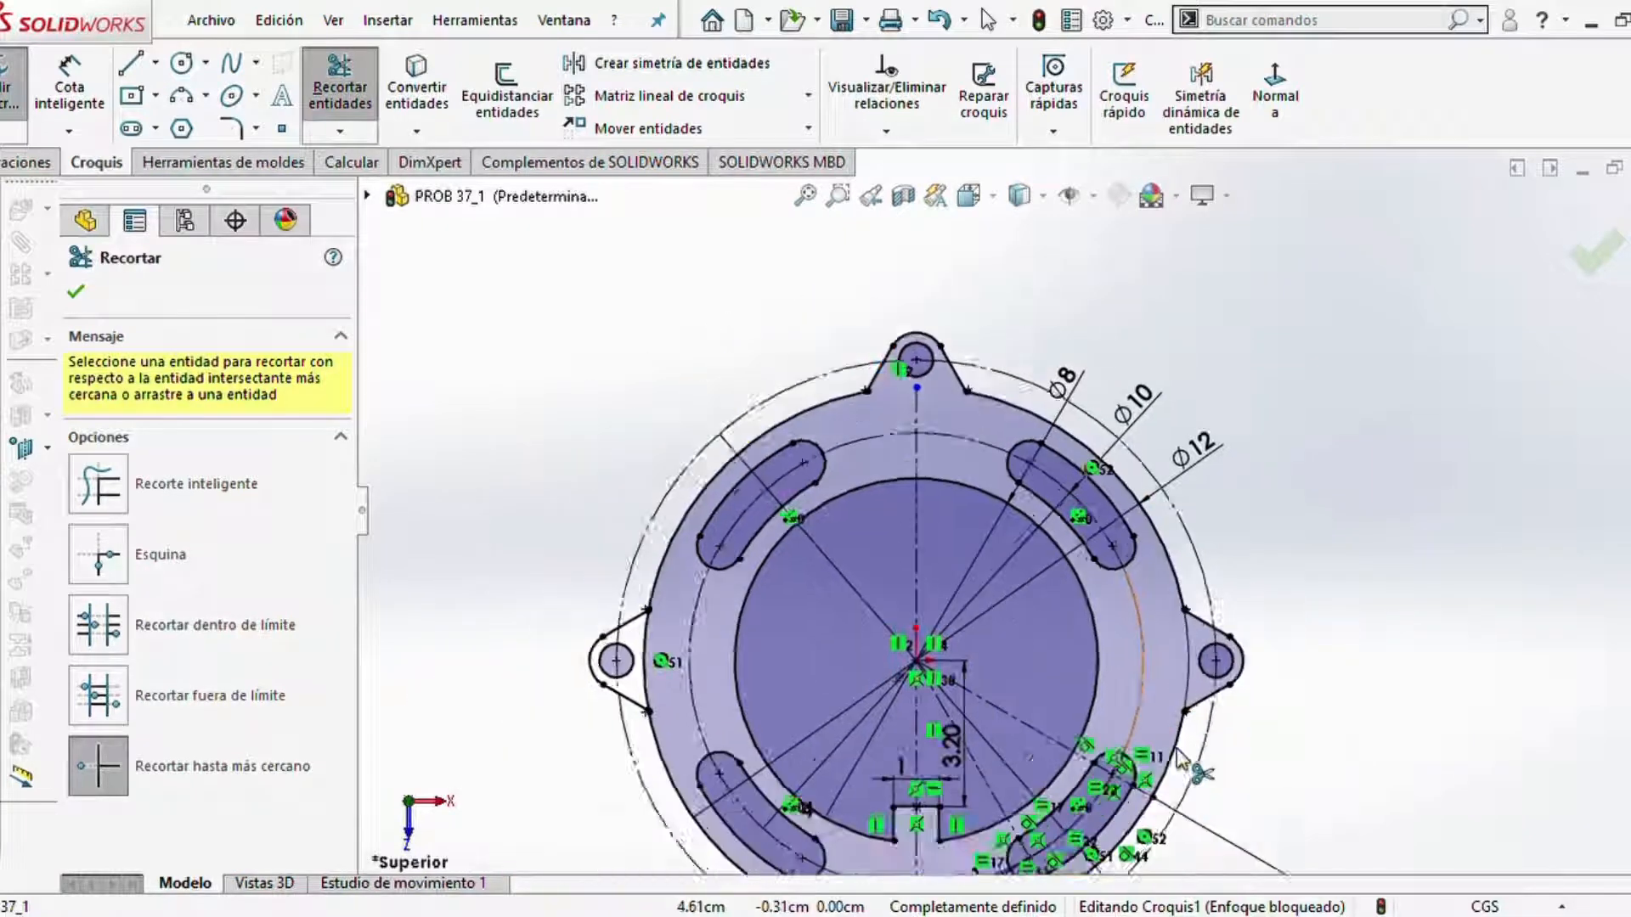
scroll(1164, 744, down, 4)
scroll(1126, 501, down, 2)
scroll(1187, 544, down, 1)
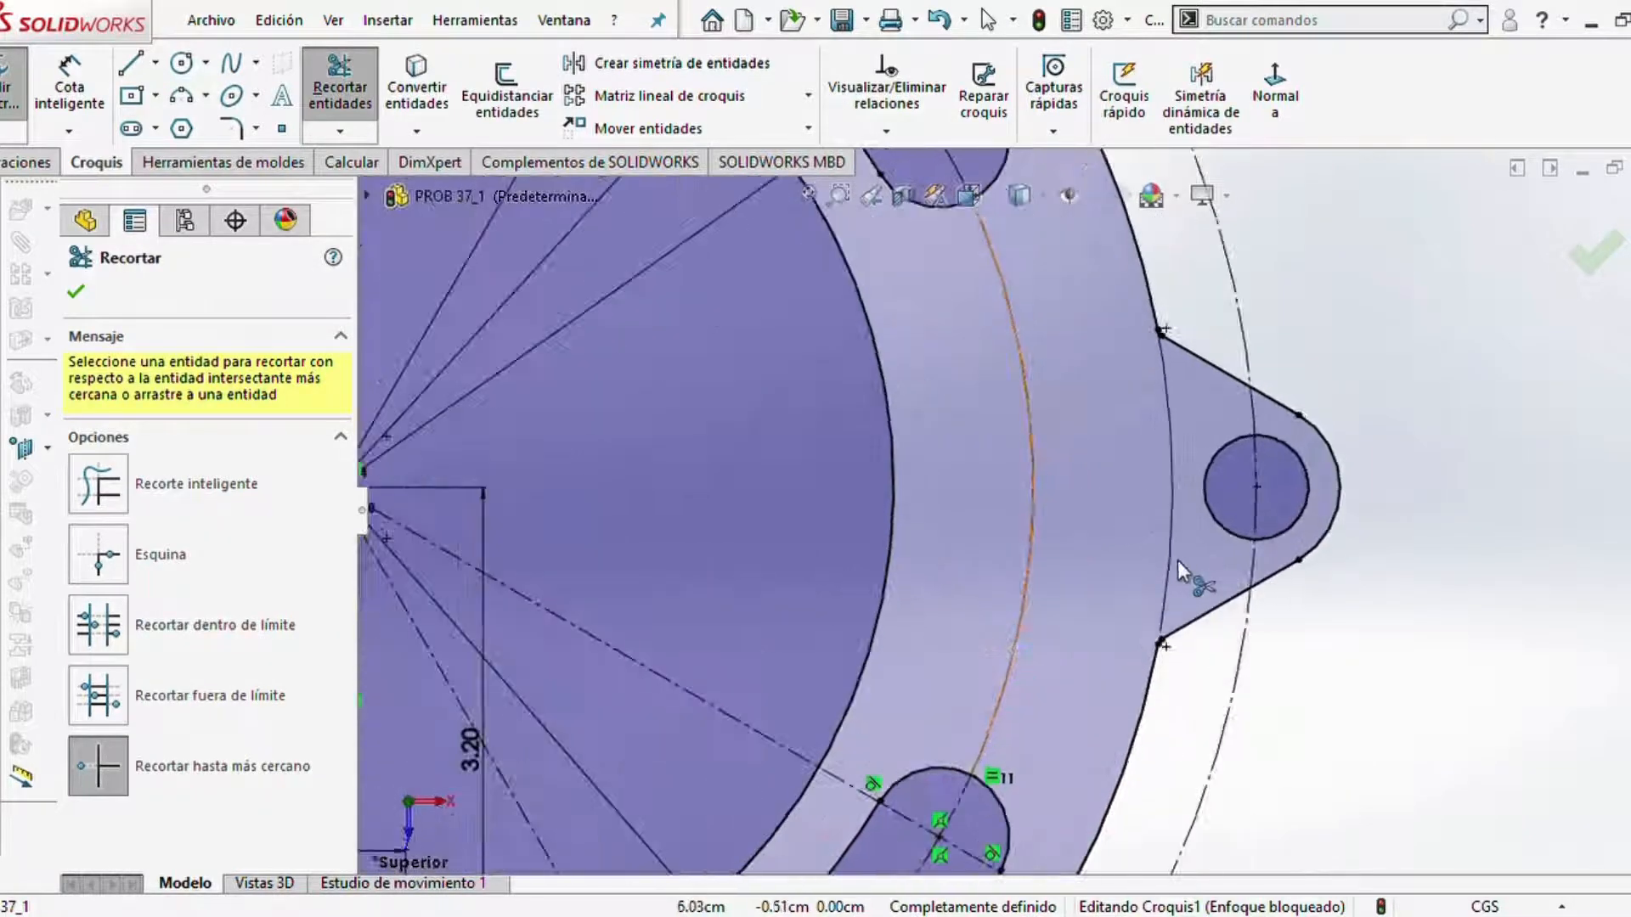
scroll(1135, 705, up, 1)
scroll(1133, 710, down, 1)
scroll(1133, 710, up, 4)
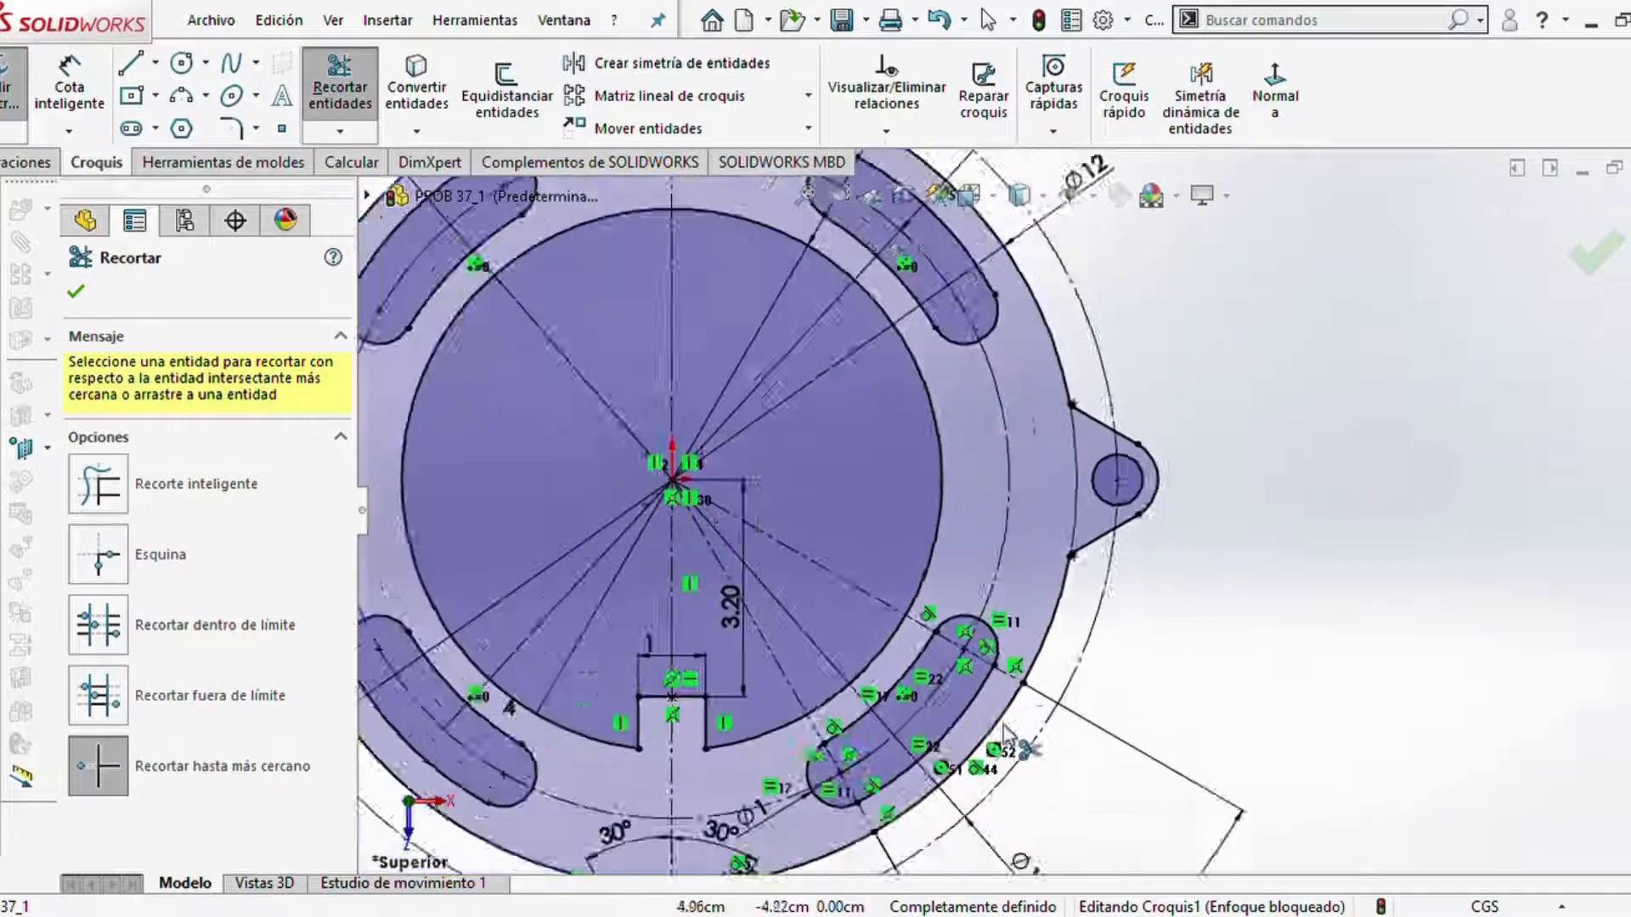
scroll(579, 401, down, 3)
scroll(579, 401, down, 2)
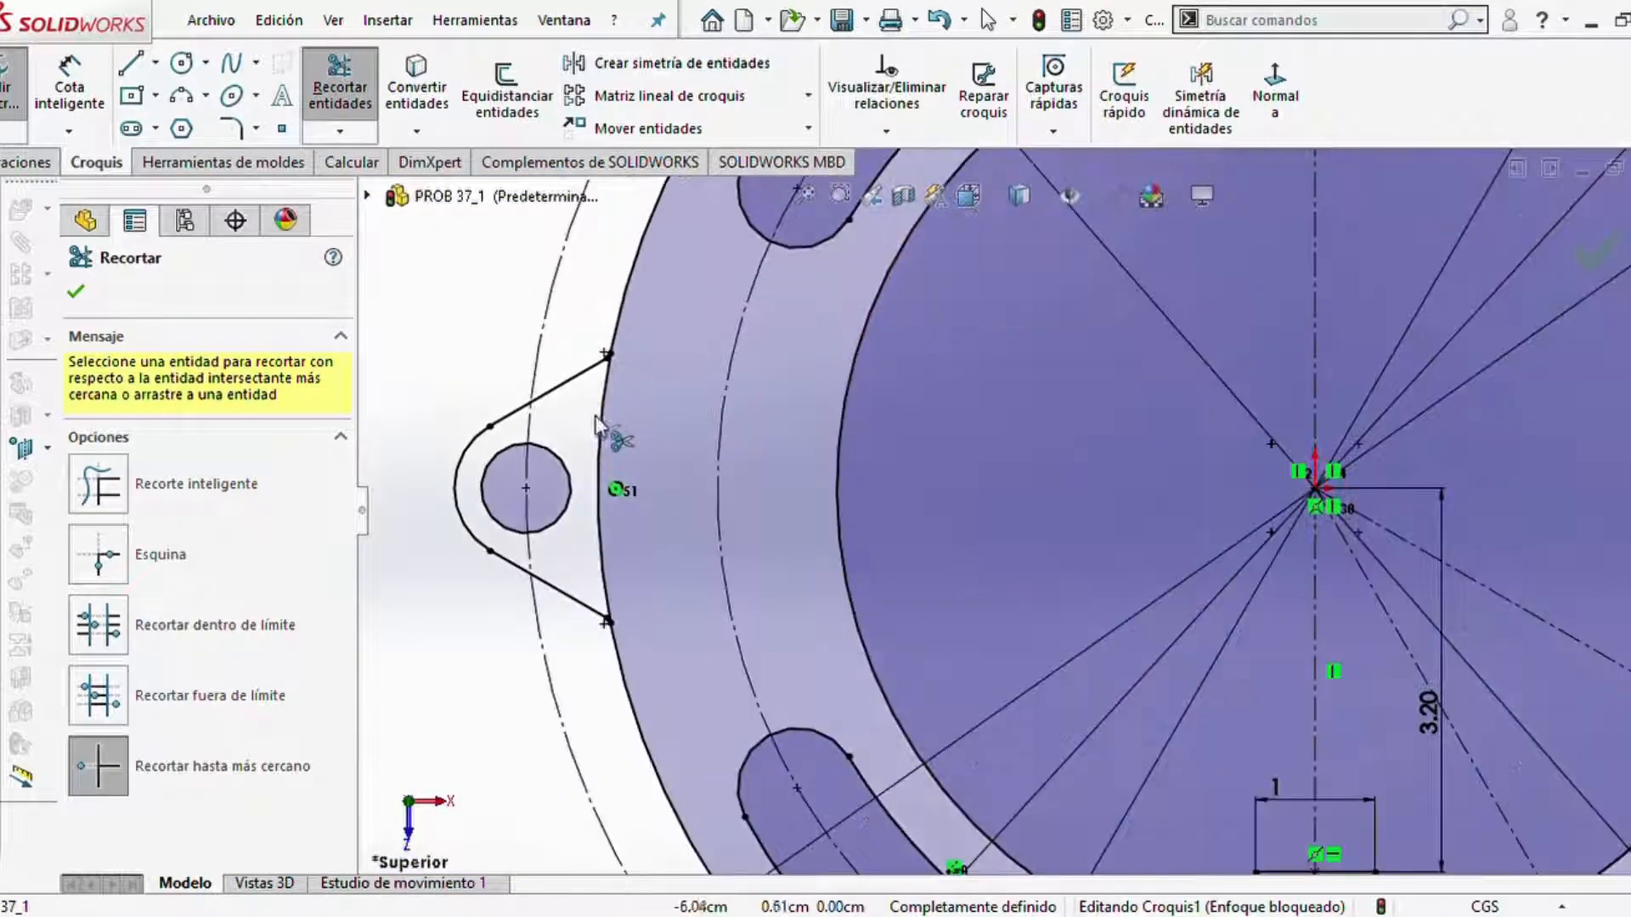
click(602, 422)
scroll(1222, 554, up, 4)
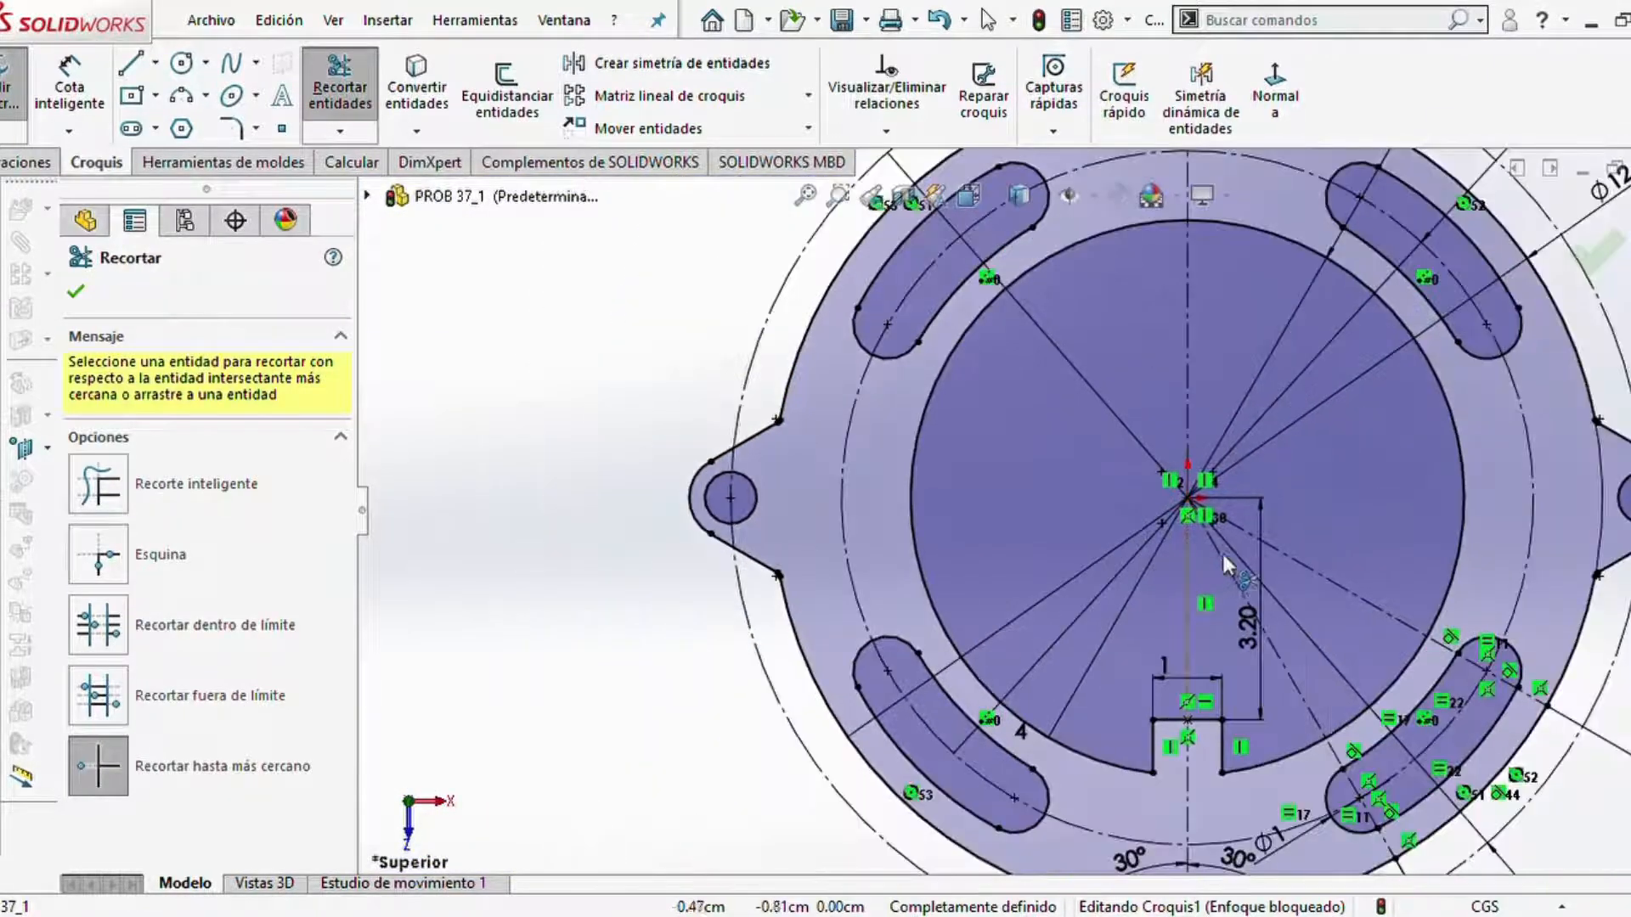
scroll(1292, 521, down, 3)
scroll(1292, 522, up, 2)
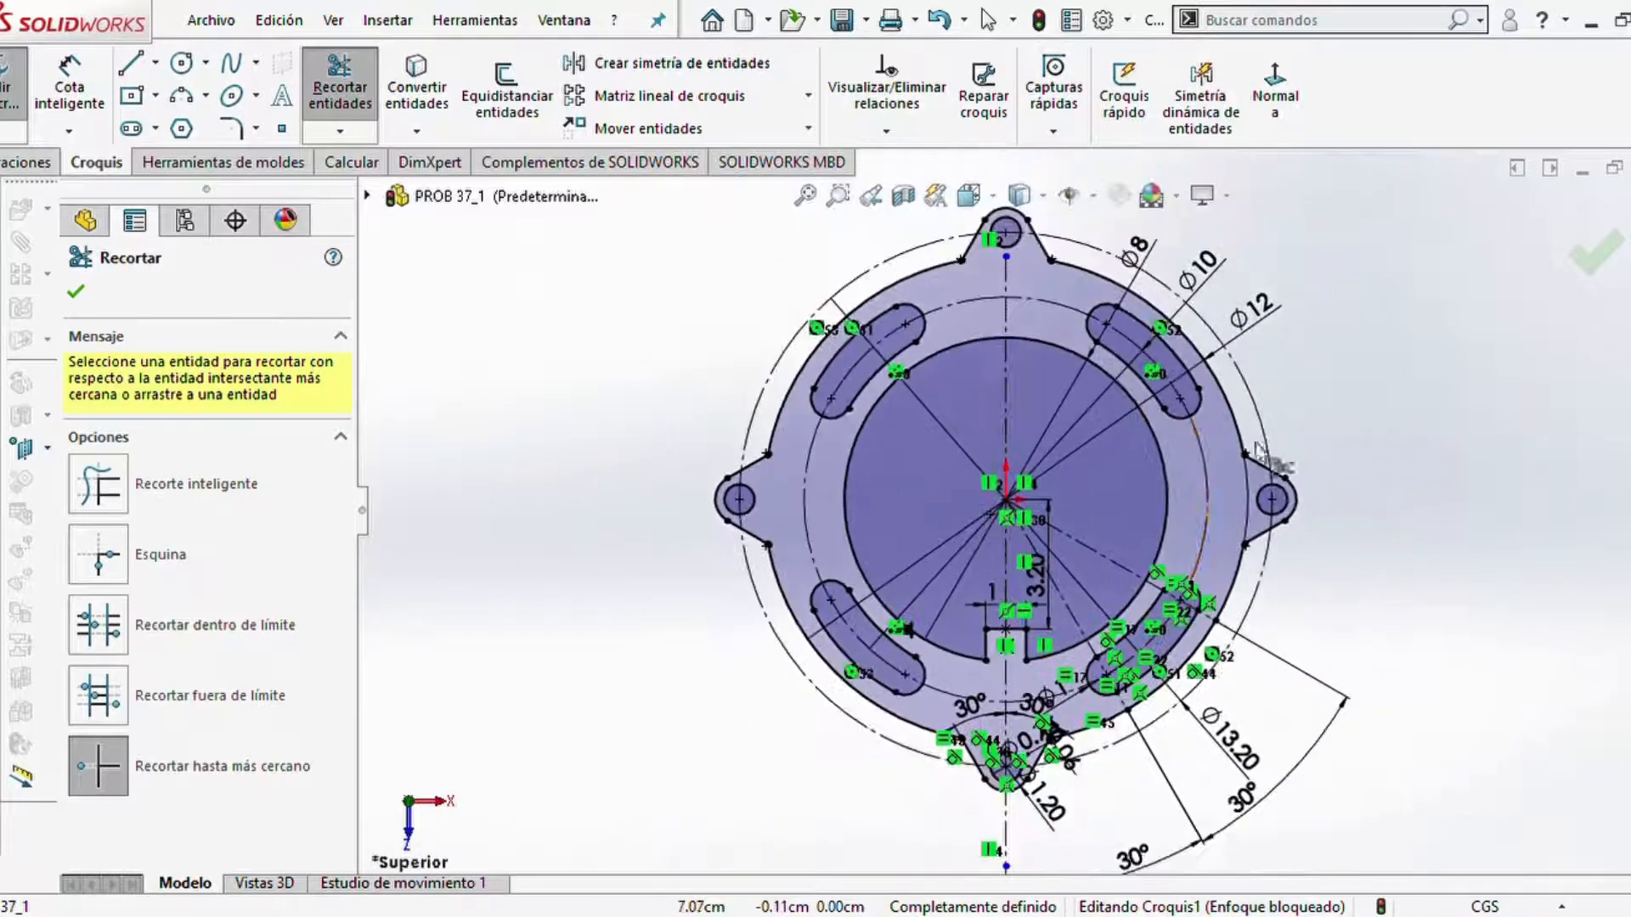
click(76, 291)
- Extend the upper end of the vertical centerline past the upper lug
scroll(1241, 252, up, 3)
scroll(1098, 278, down, 4)
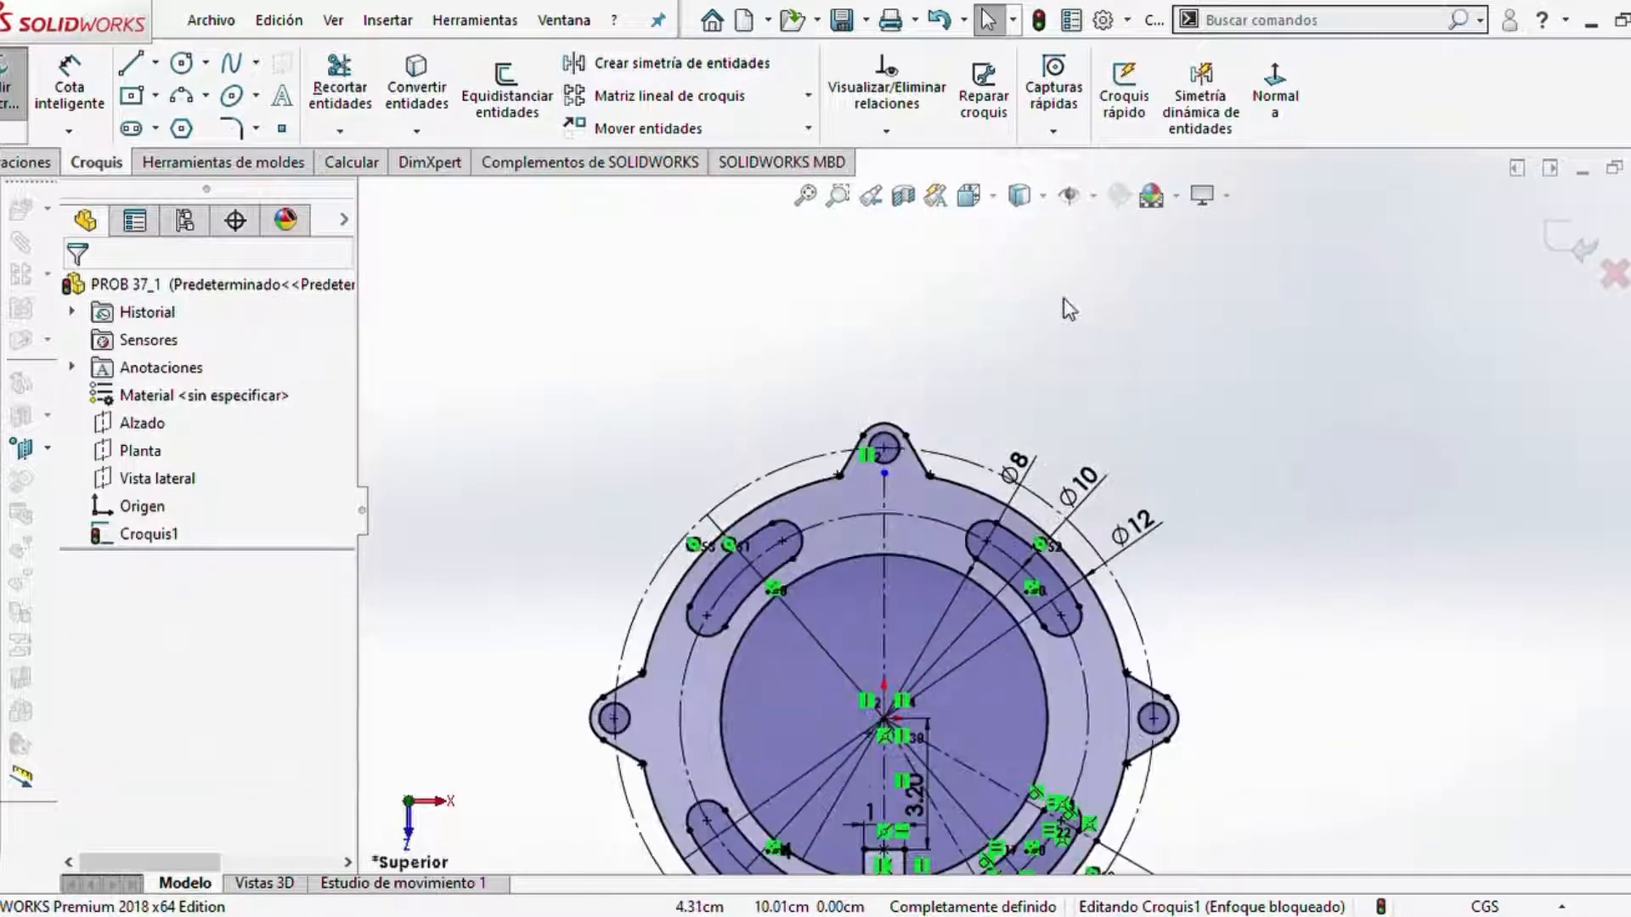
scroll(1069, 309, down, 2)
drag(845, 521, 845, 355)
click(986, 365)
- Hide the sketch relation symbols in the graphics area
scroll(946, 441, up, 2)
scroll(972, 615, down, 3)
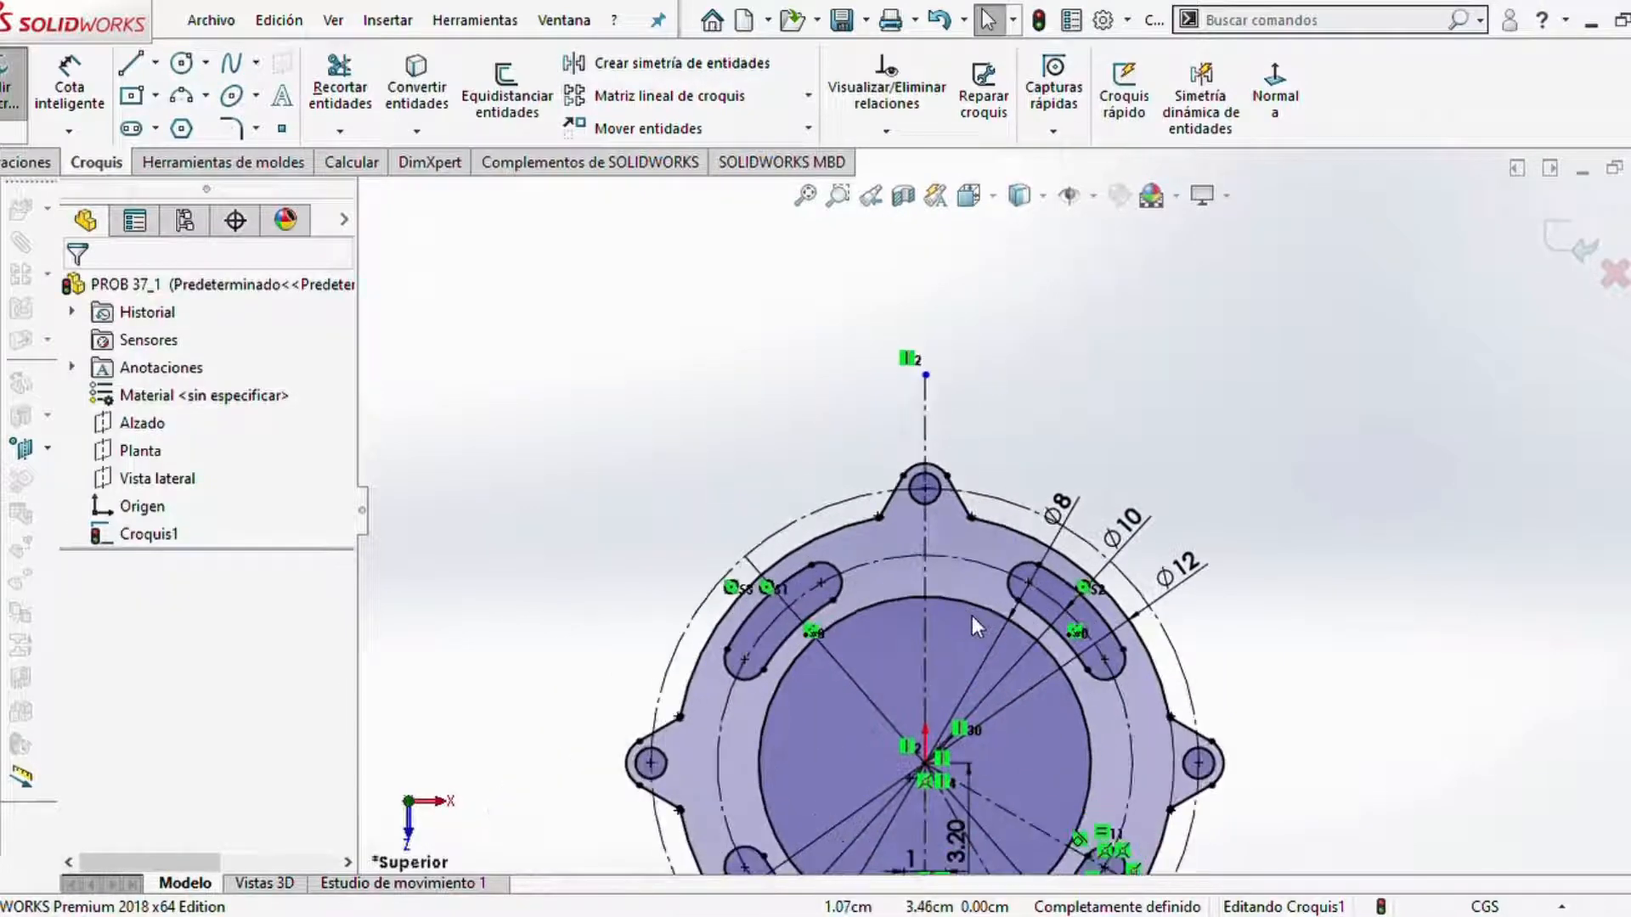
scroll(981, 707, up, 1)
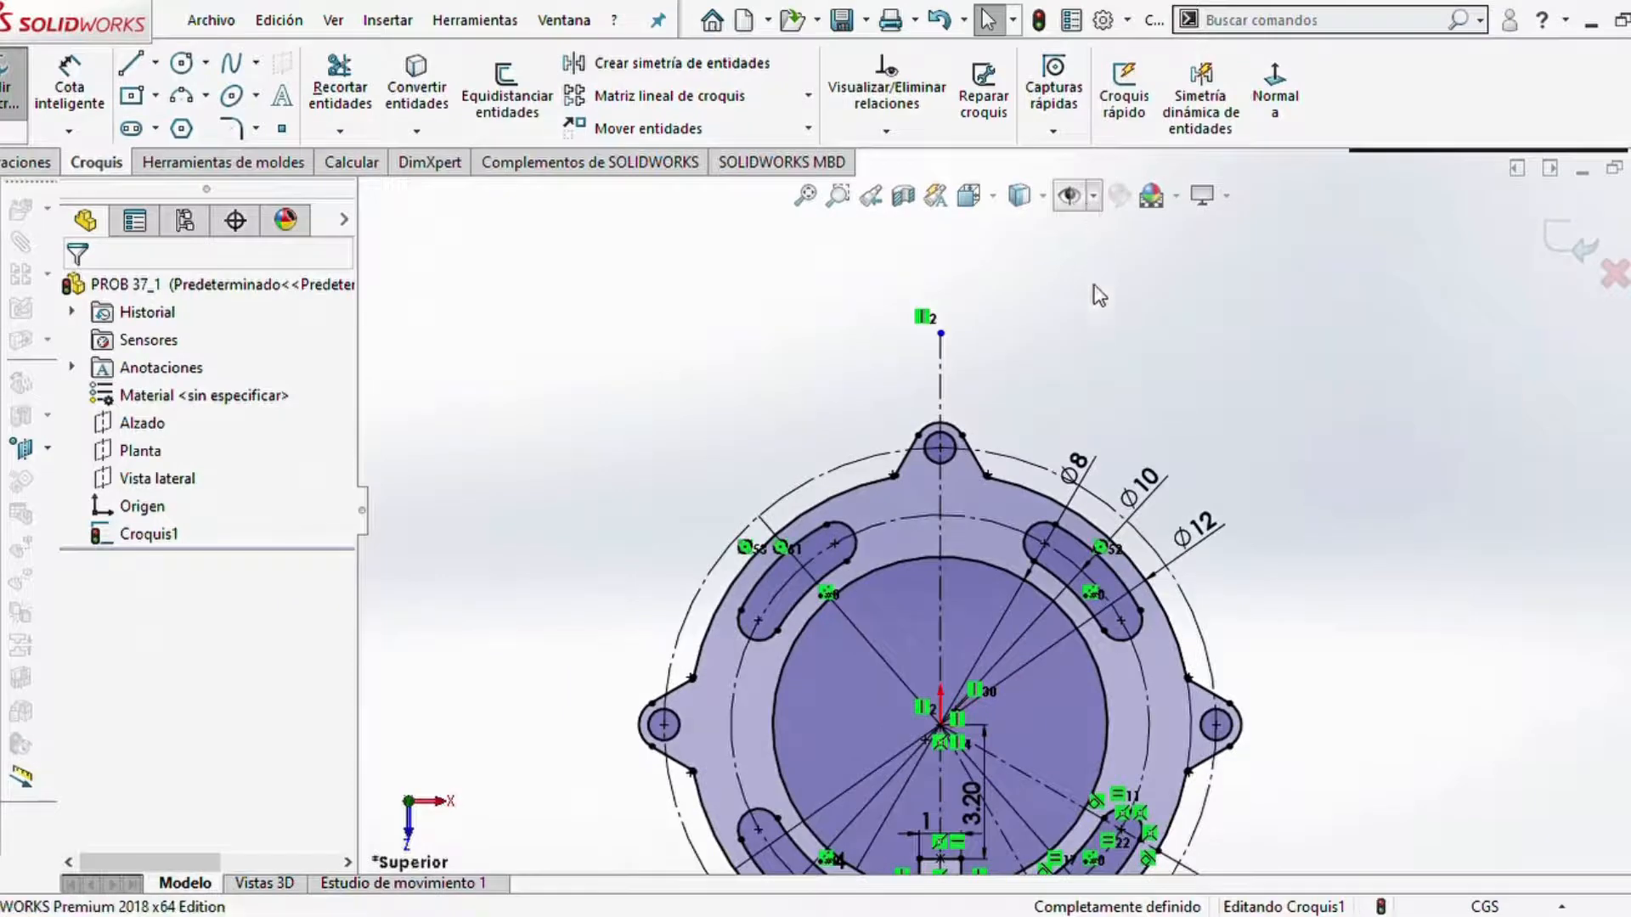
click(1071, 481)
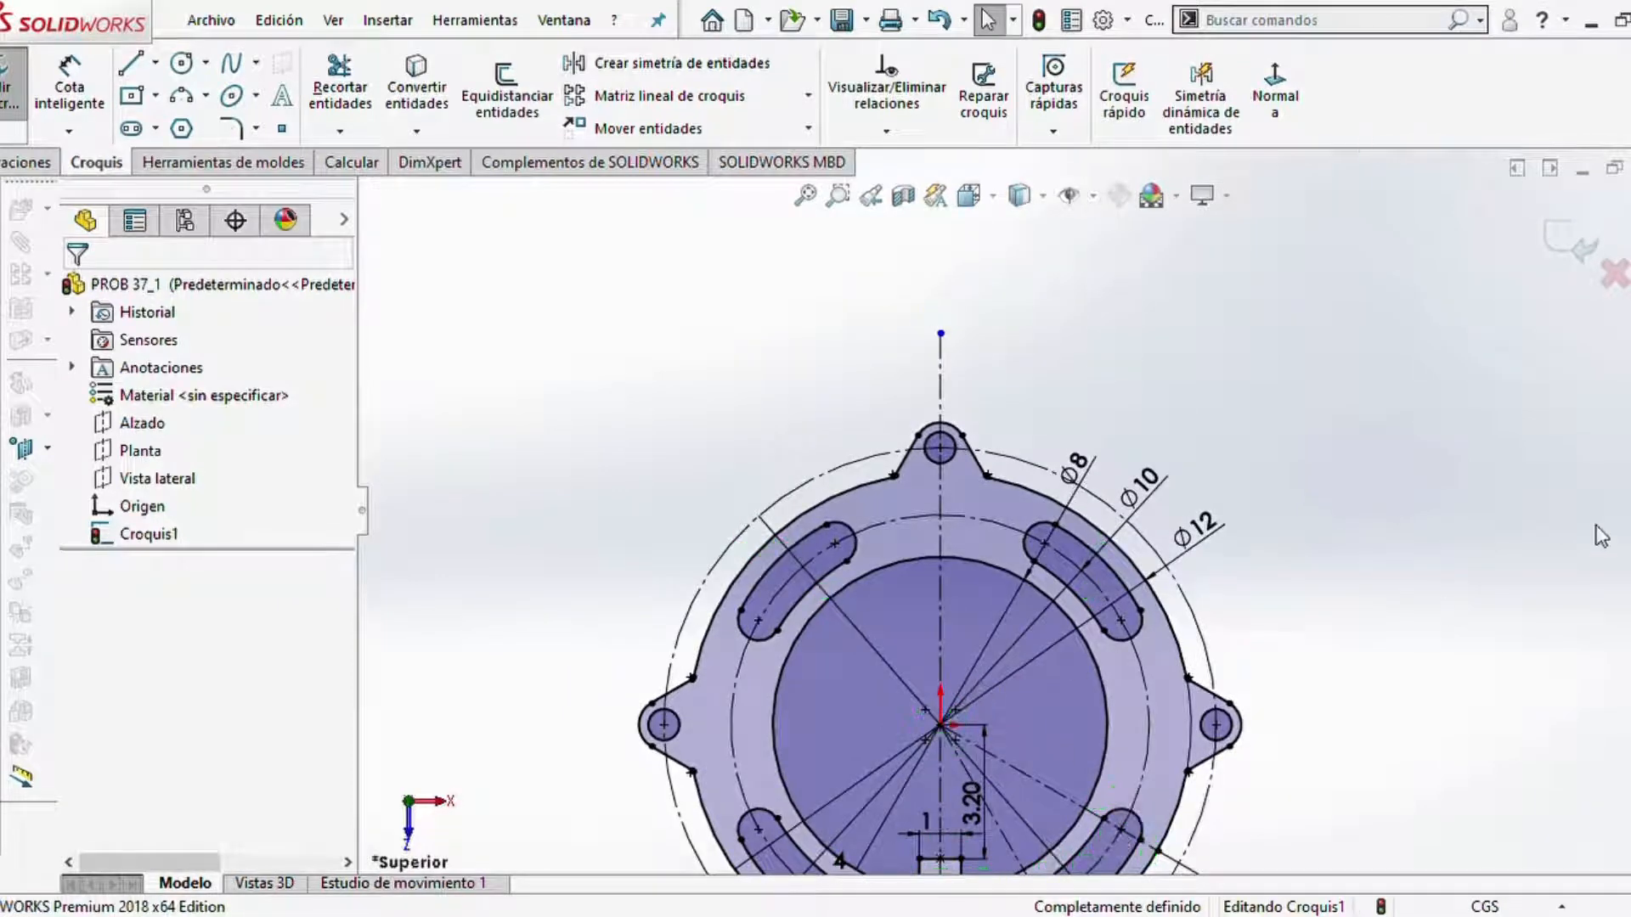
- Set up a circular sketch pattern about the ring's centre with 4 equally spaced instances over 360°
scroll(1300, 542, up, 1)
scroll(1118, 688, down, 3)
scroll(935, 722, up, 3)
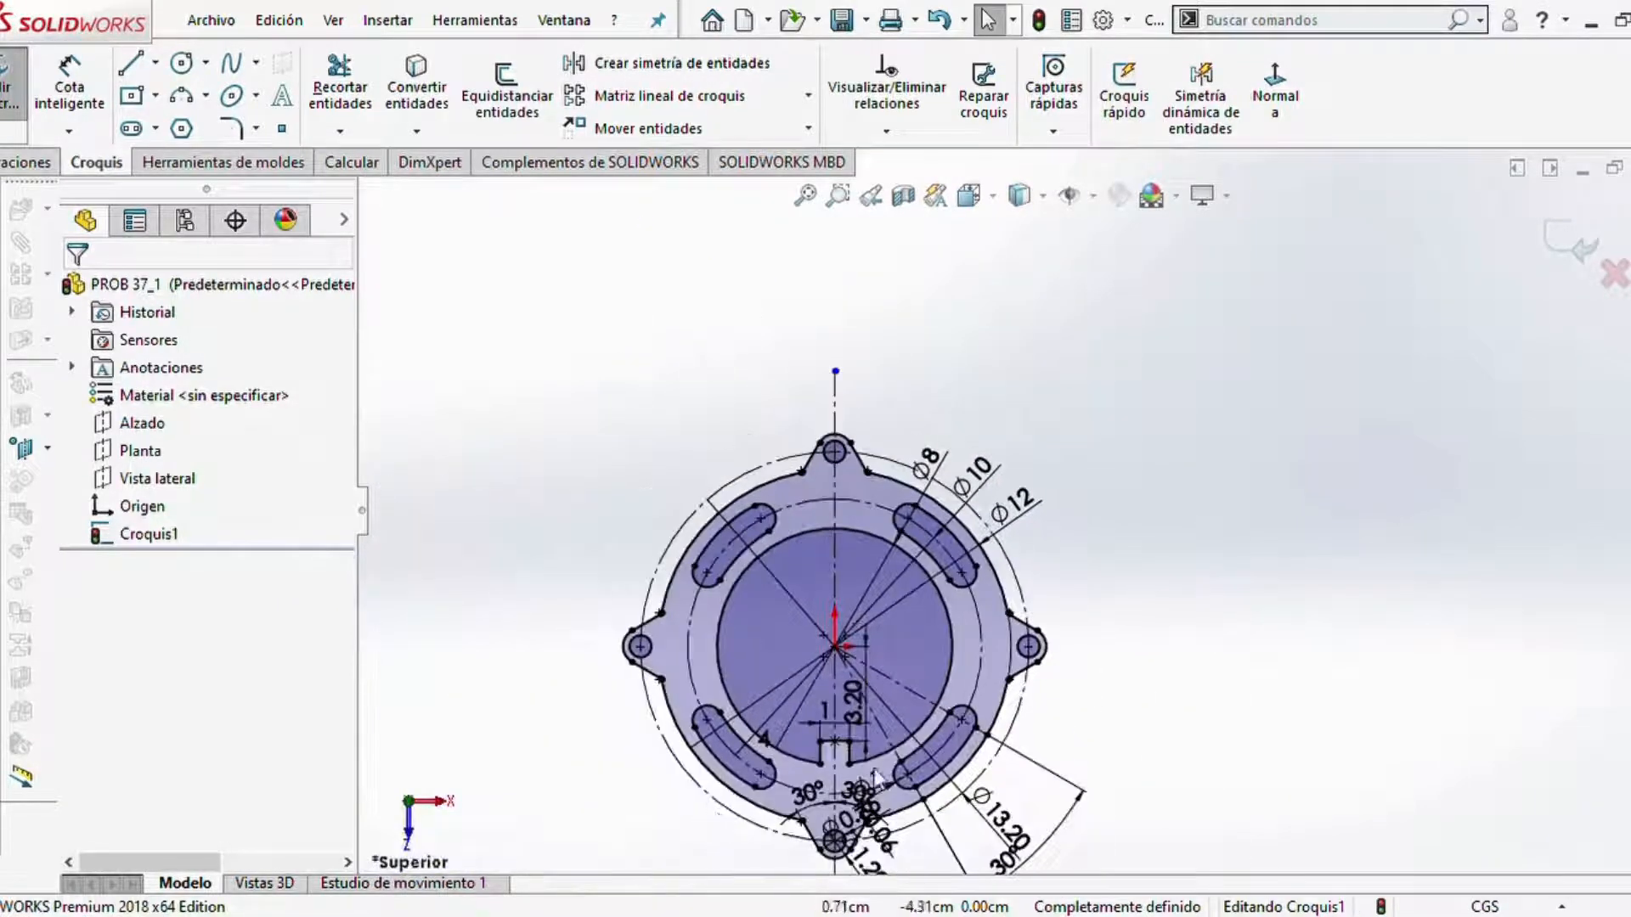
scroll(899, 759, down, 3)
scroll(846, 612, down, 1)
scroll(815, 654, down, 1)
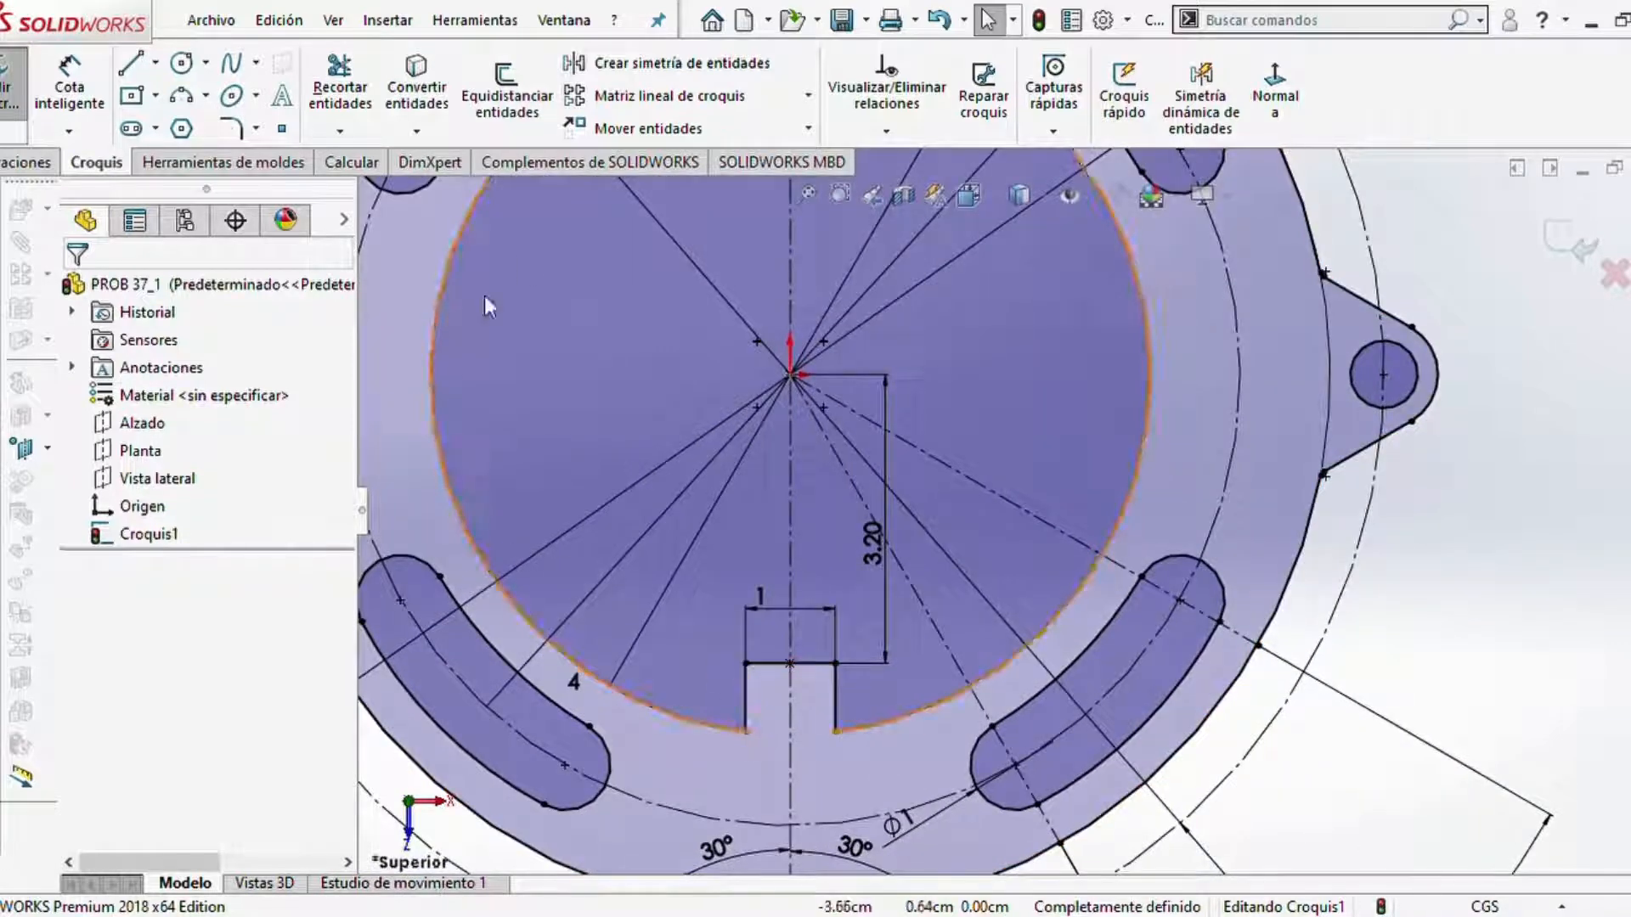
scroll(931, 423, up, 3)
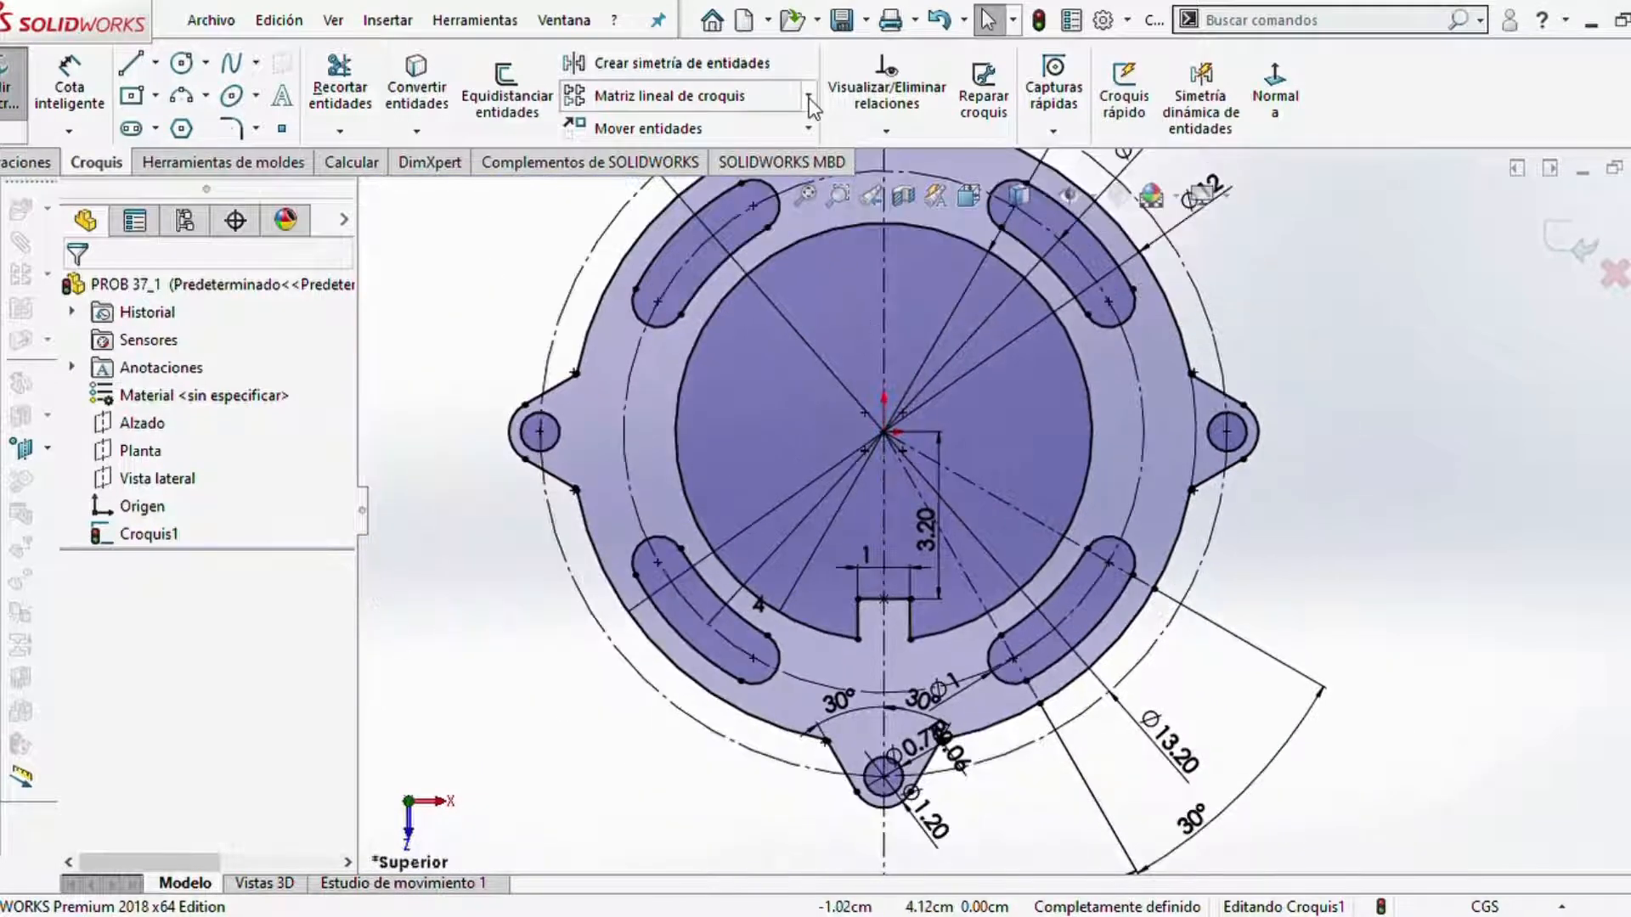
click(779, 161)
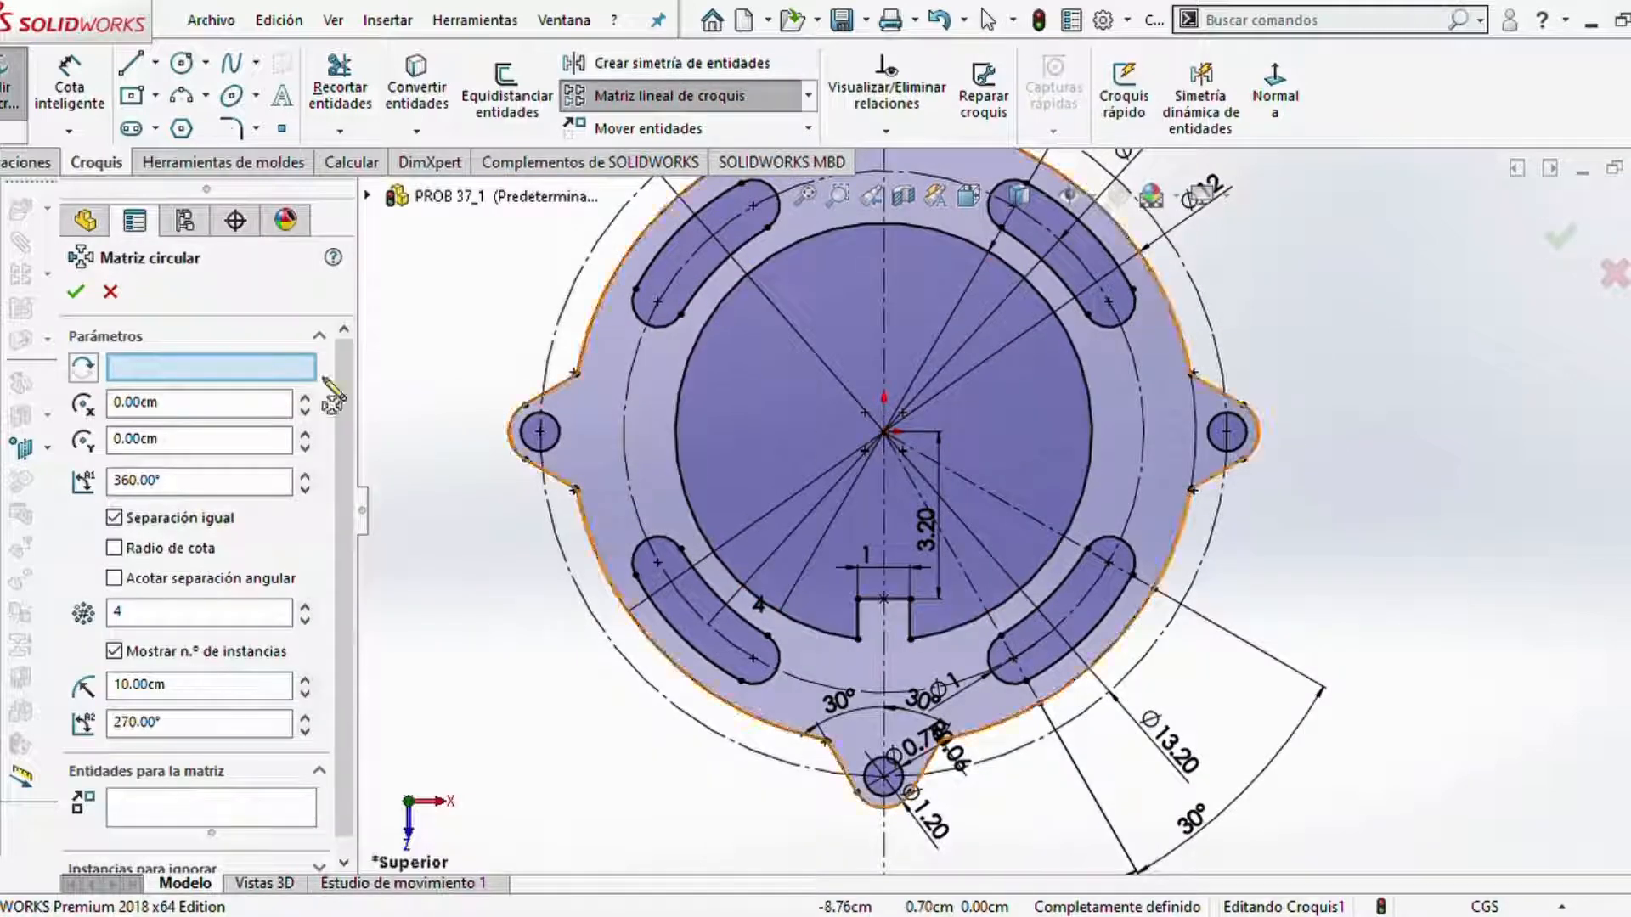
click(165, 361)
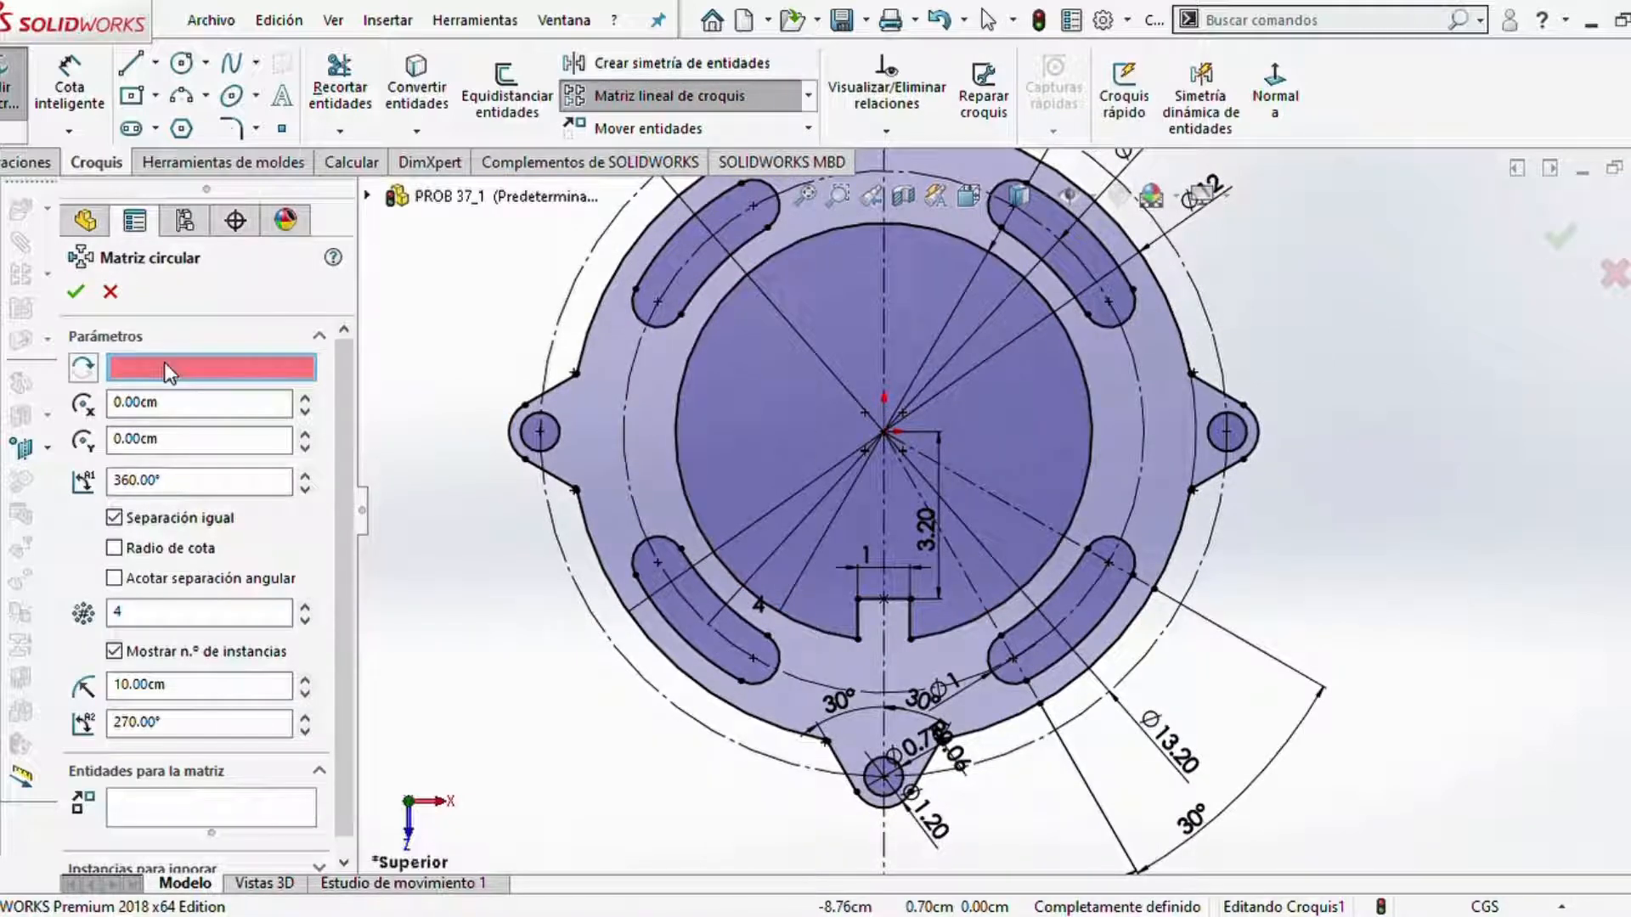
click(883, 432)
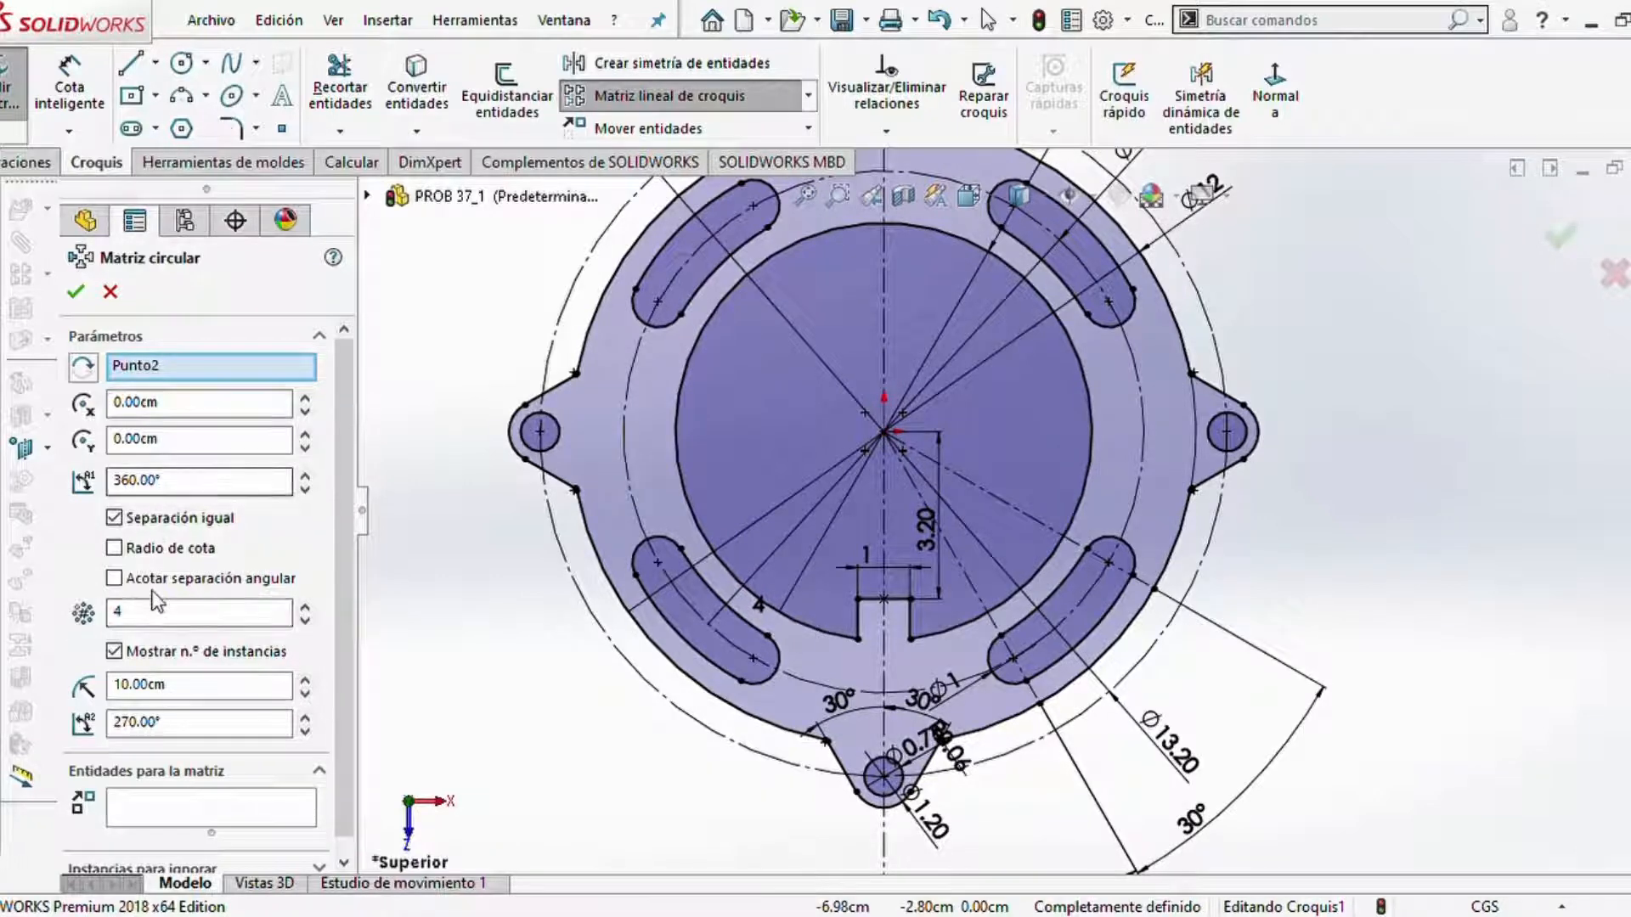
click(158, 623)
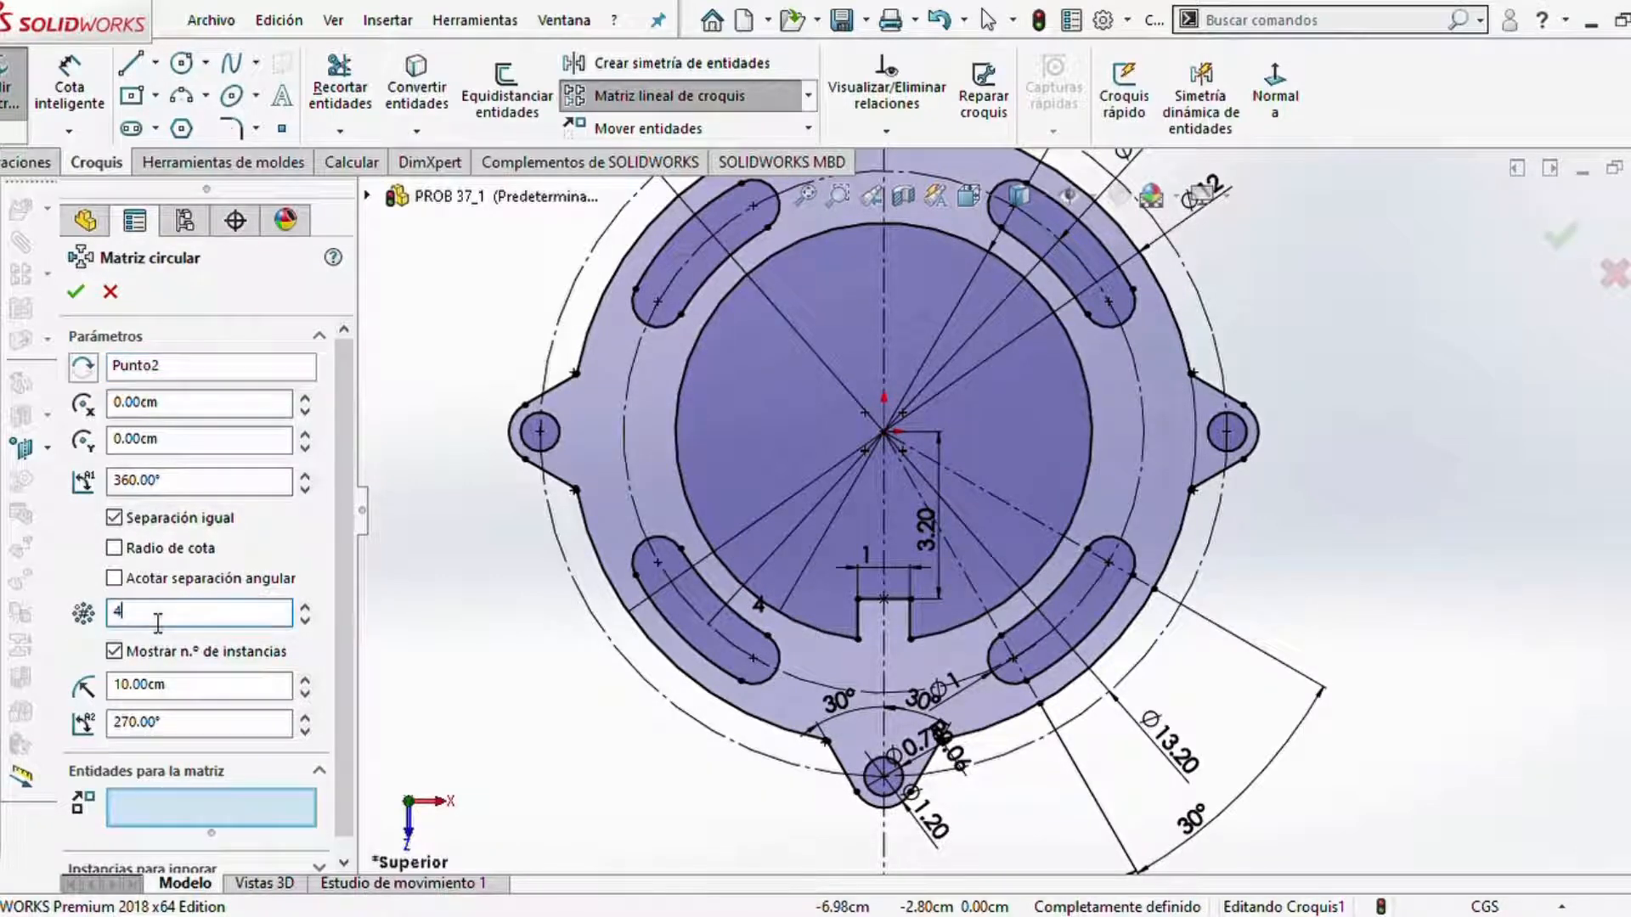
click(161, 823)
- Add the inner key tab's two sides and top edge to the circular pattern and apply it
scroll(940, 603, down, 4)
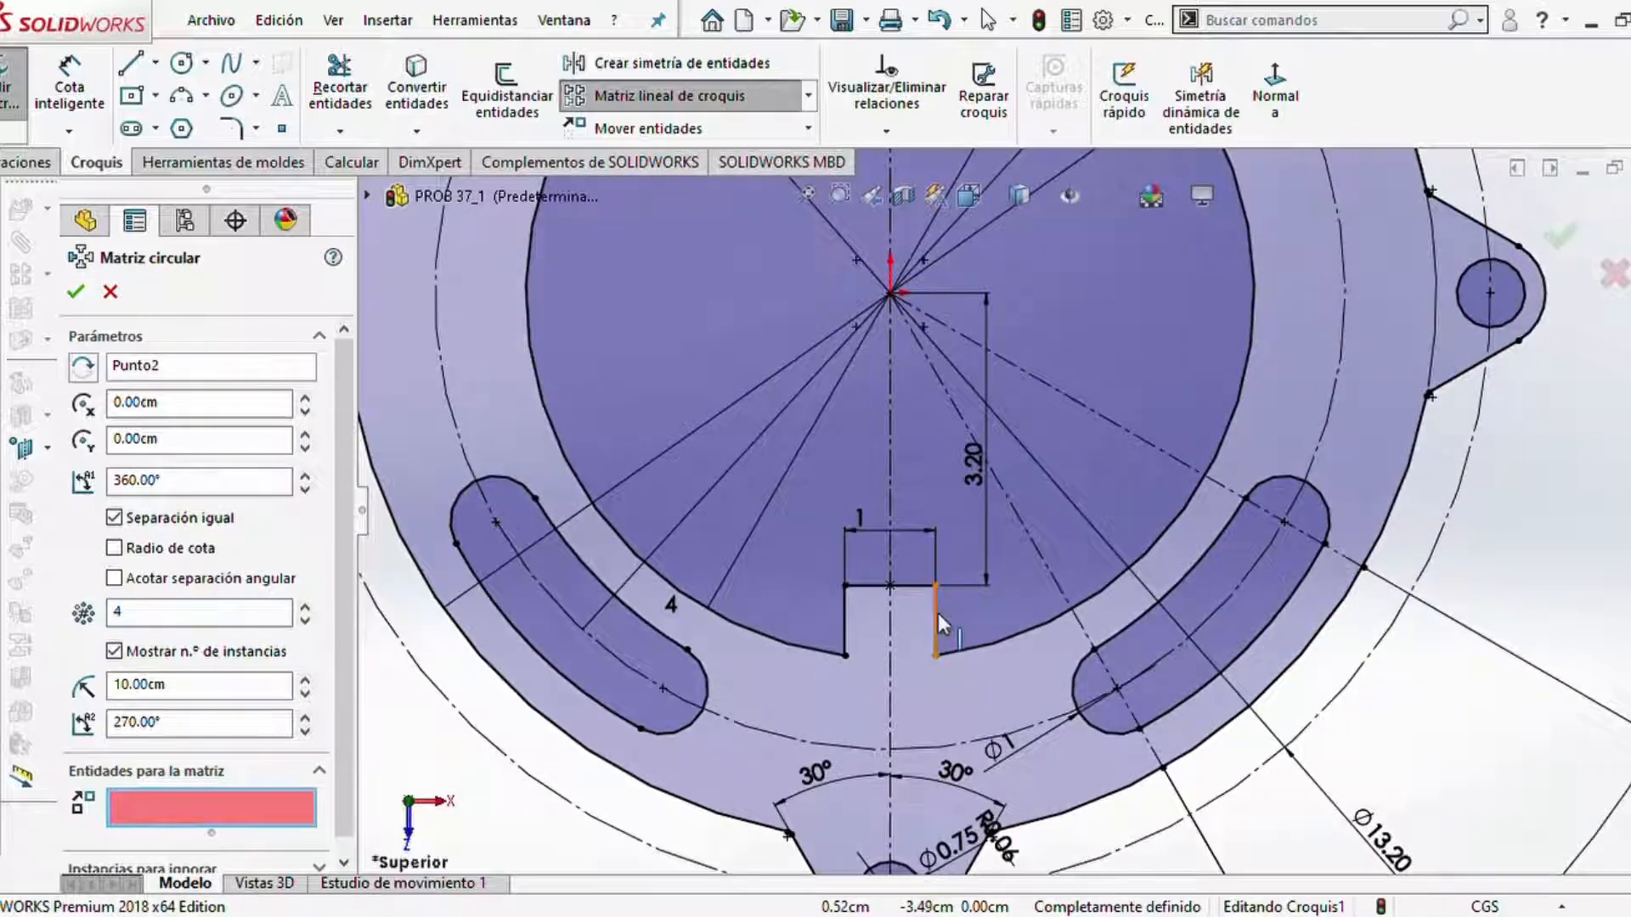
click(938, 613)
click(907, 587)
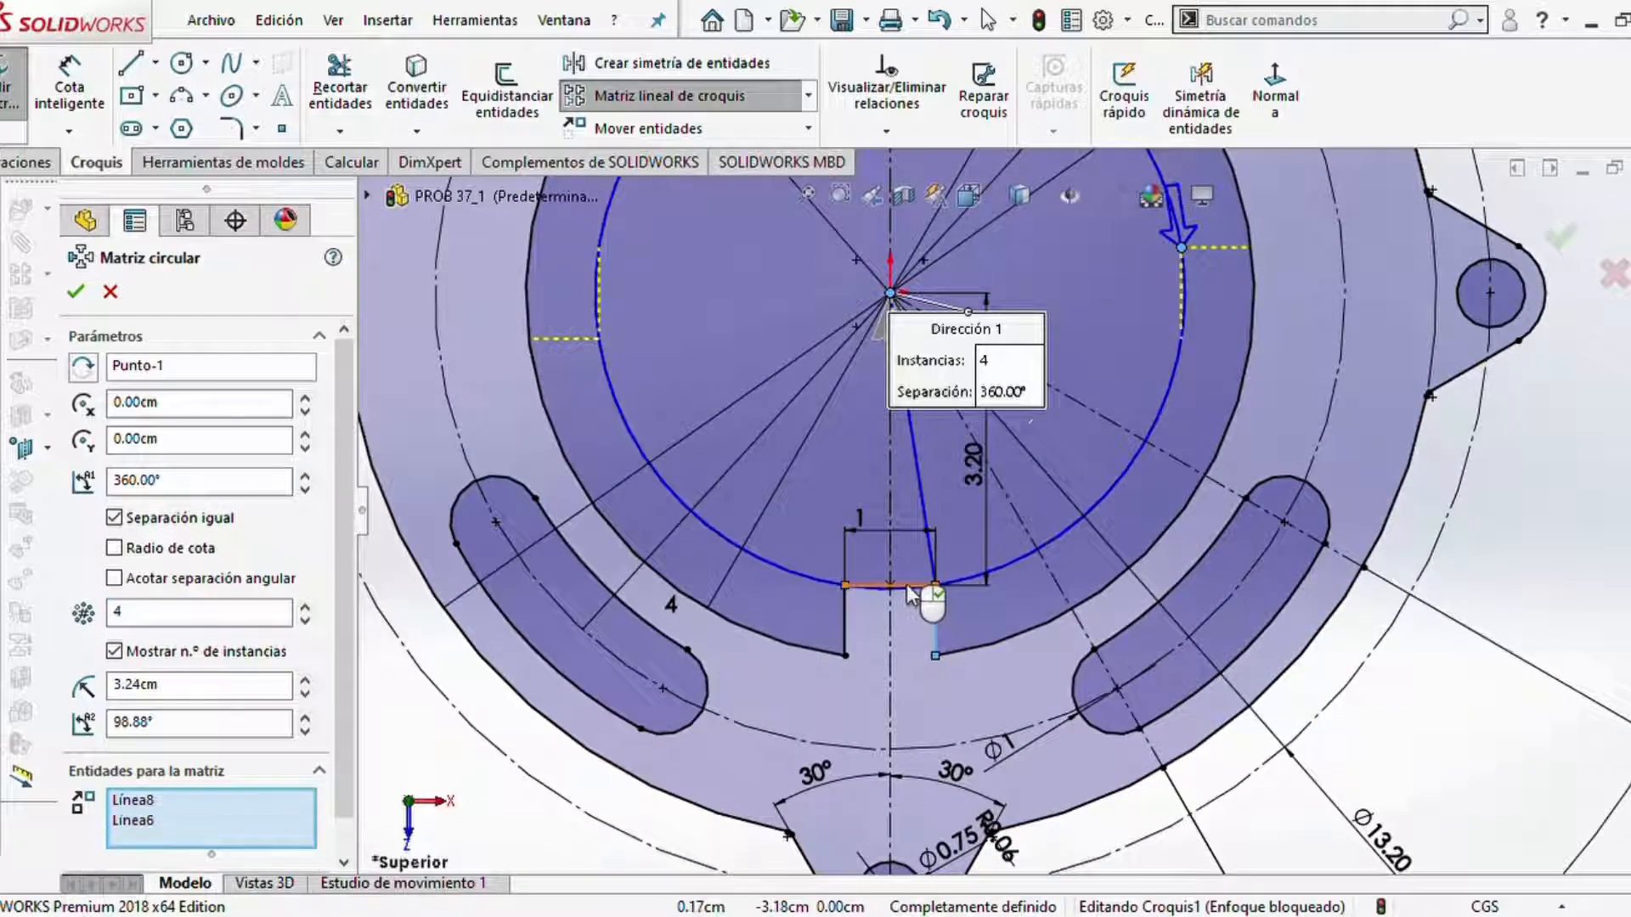
click(845, 628)
scroll(1017, 522, up, 3)
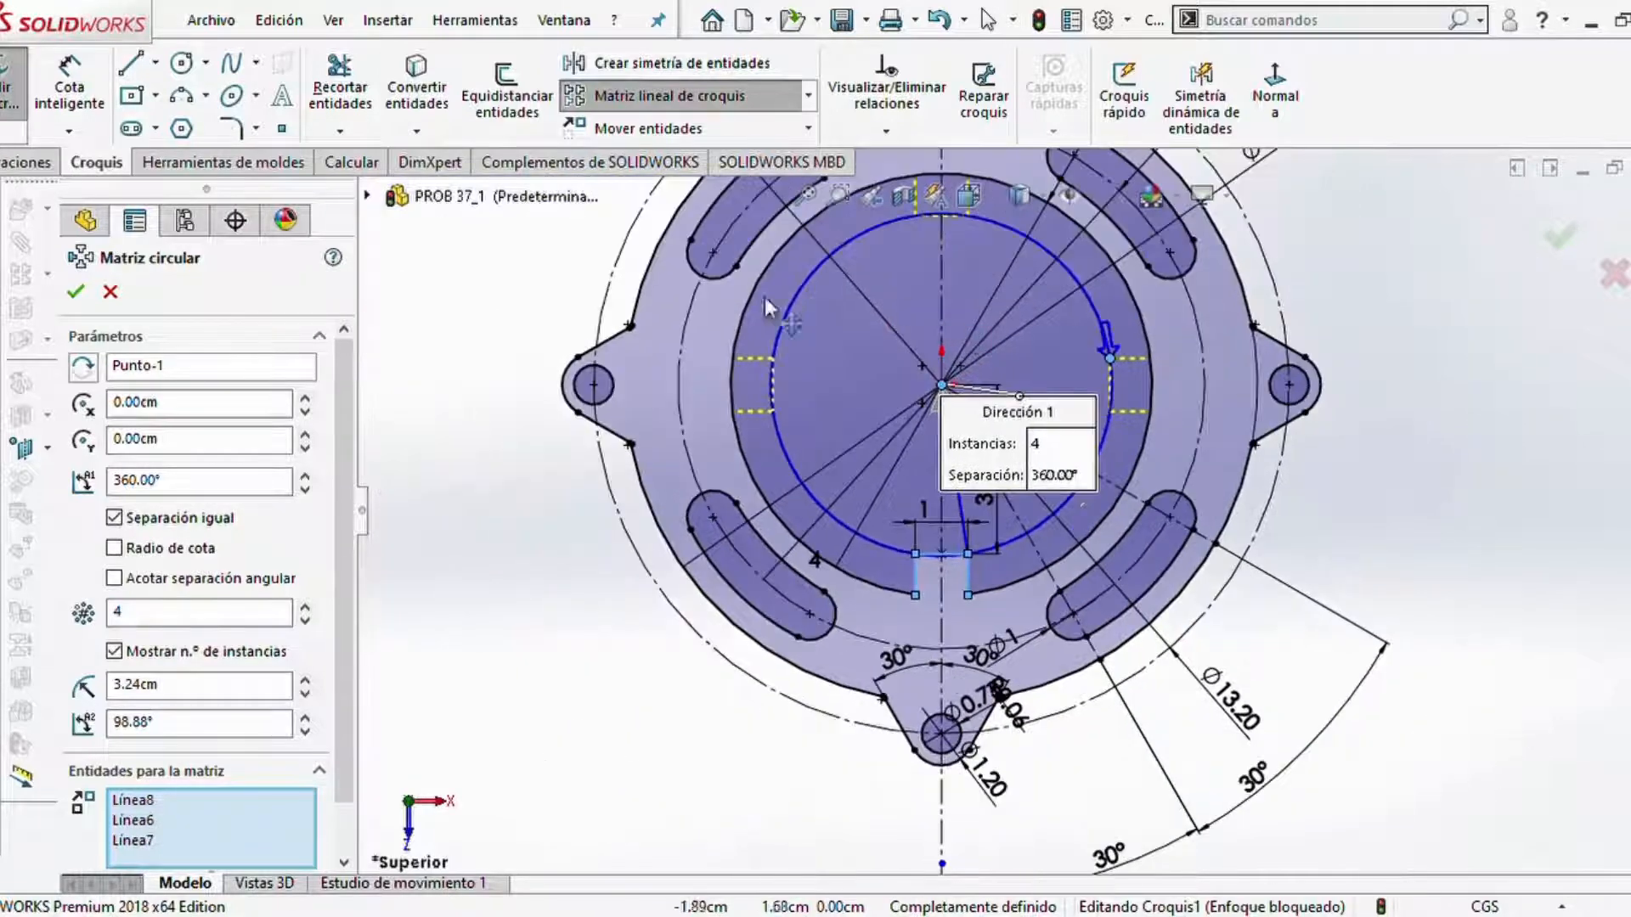
click(76, 291)
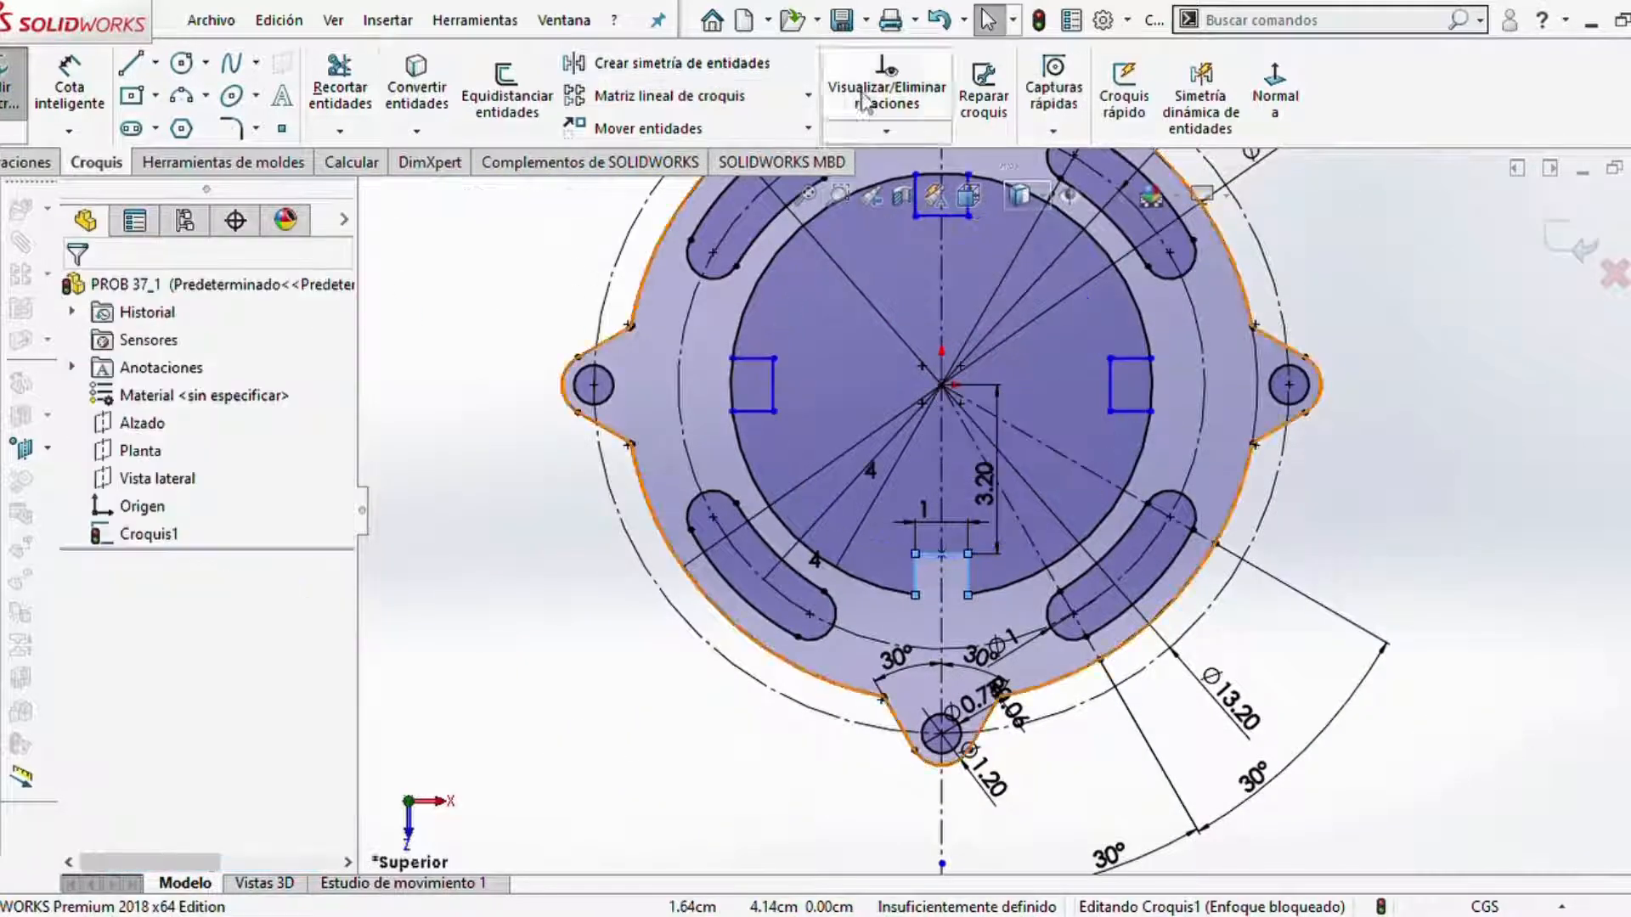
- Trim away the inner circle's arcs across the bases of the left, upper and right key tabs
click(339, 89)
scroll(567, 204, up, 2)
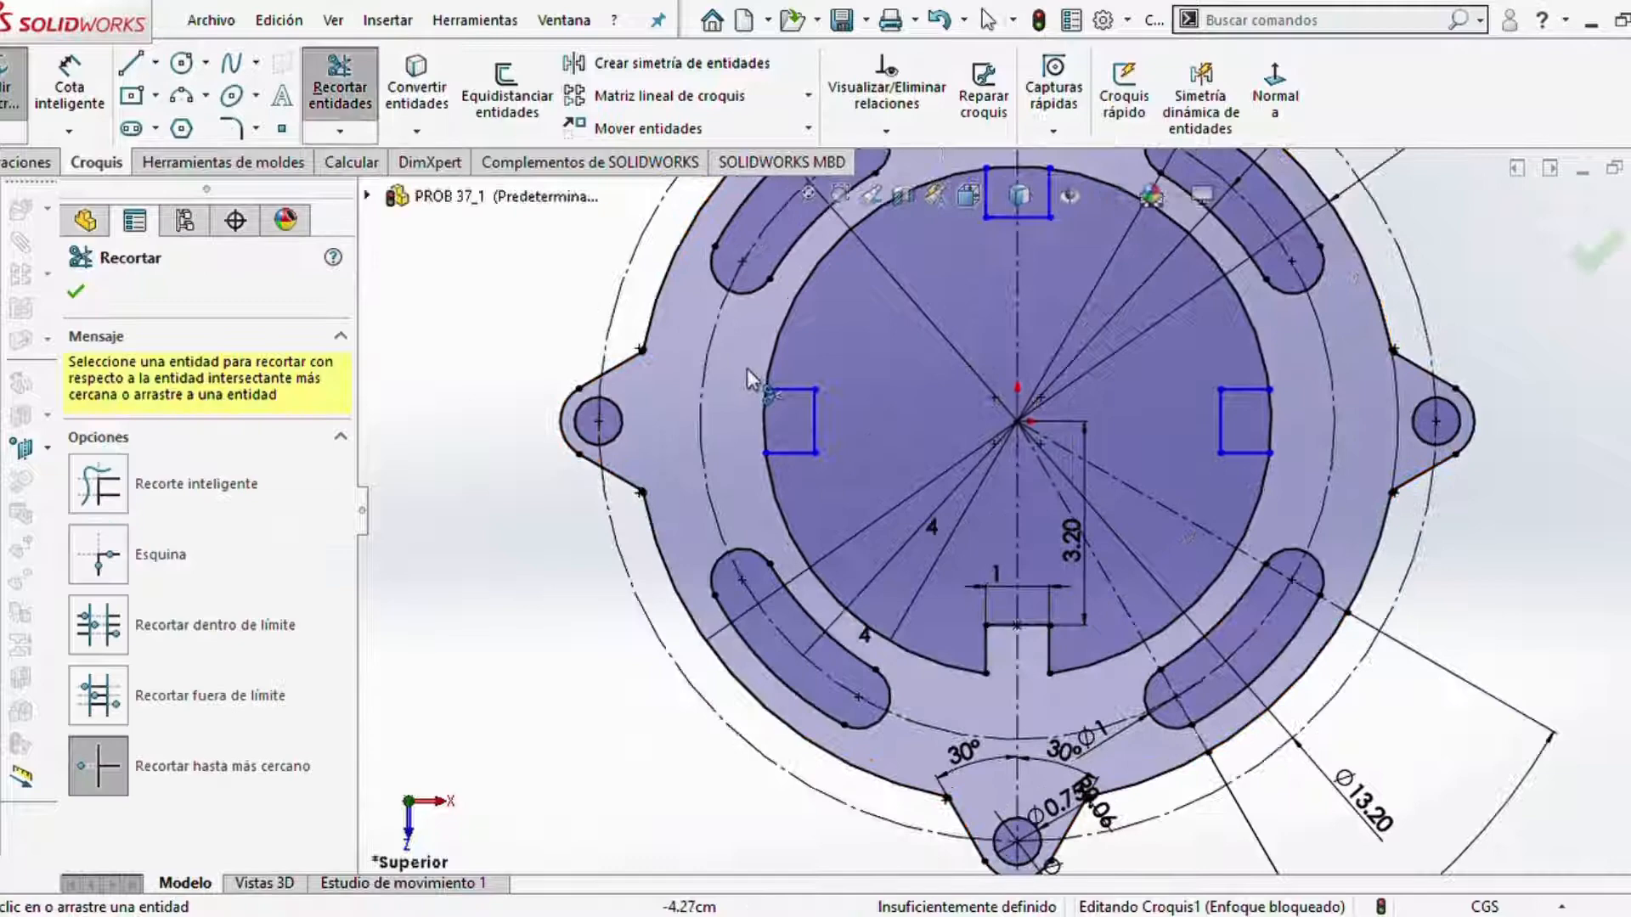
click(768, 421)
key(f)
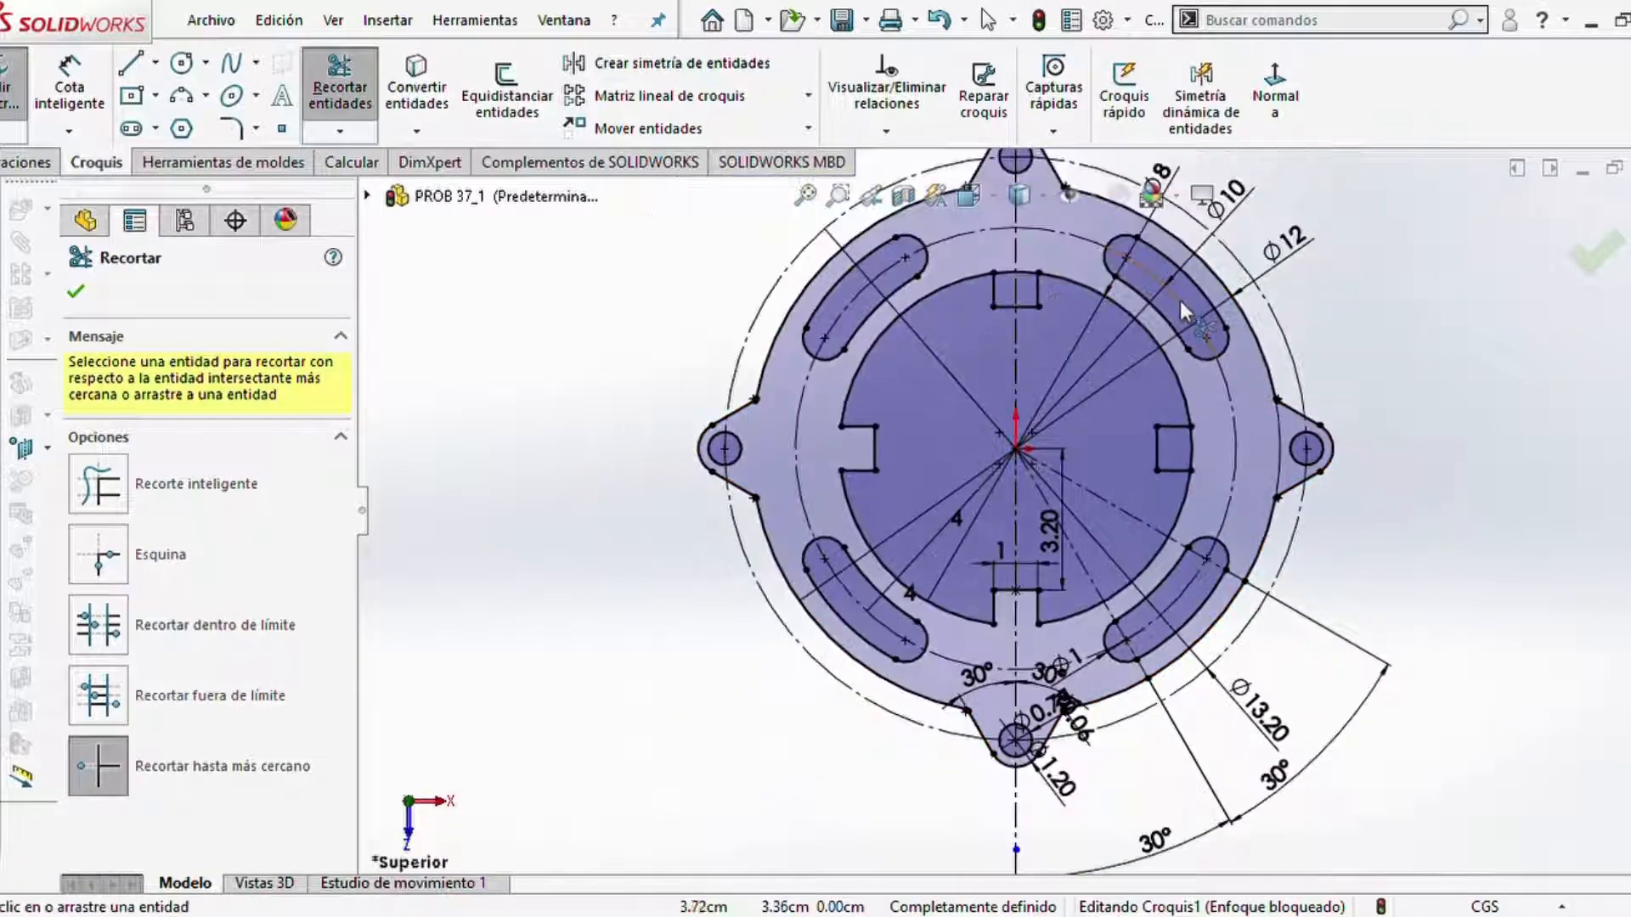
scroll(1070, 281, up, 2)
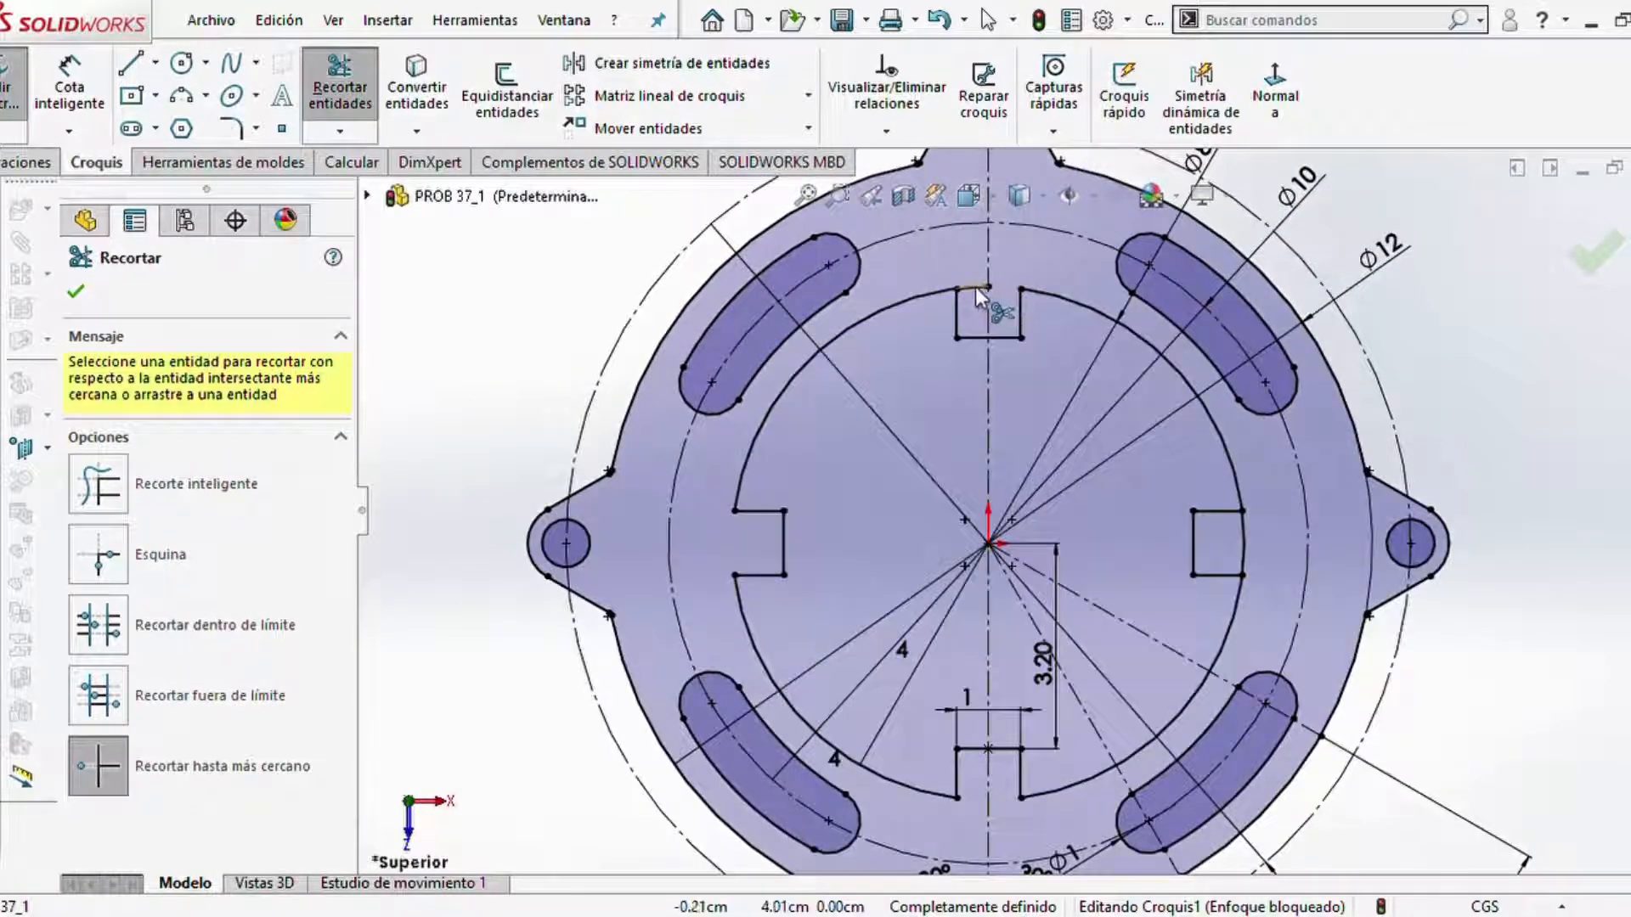
click(975, 287)
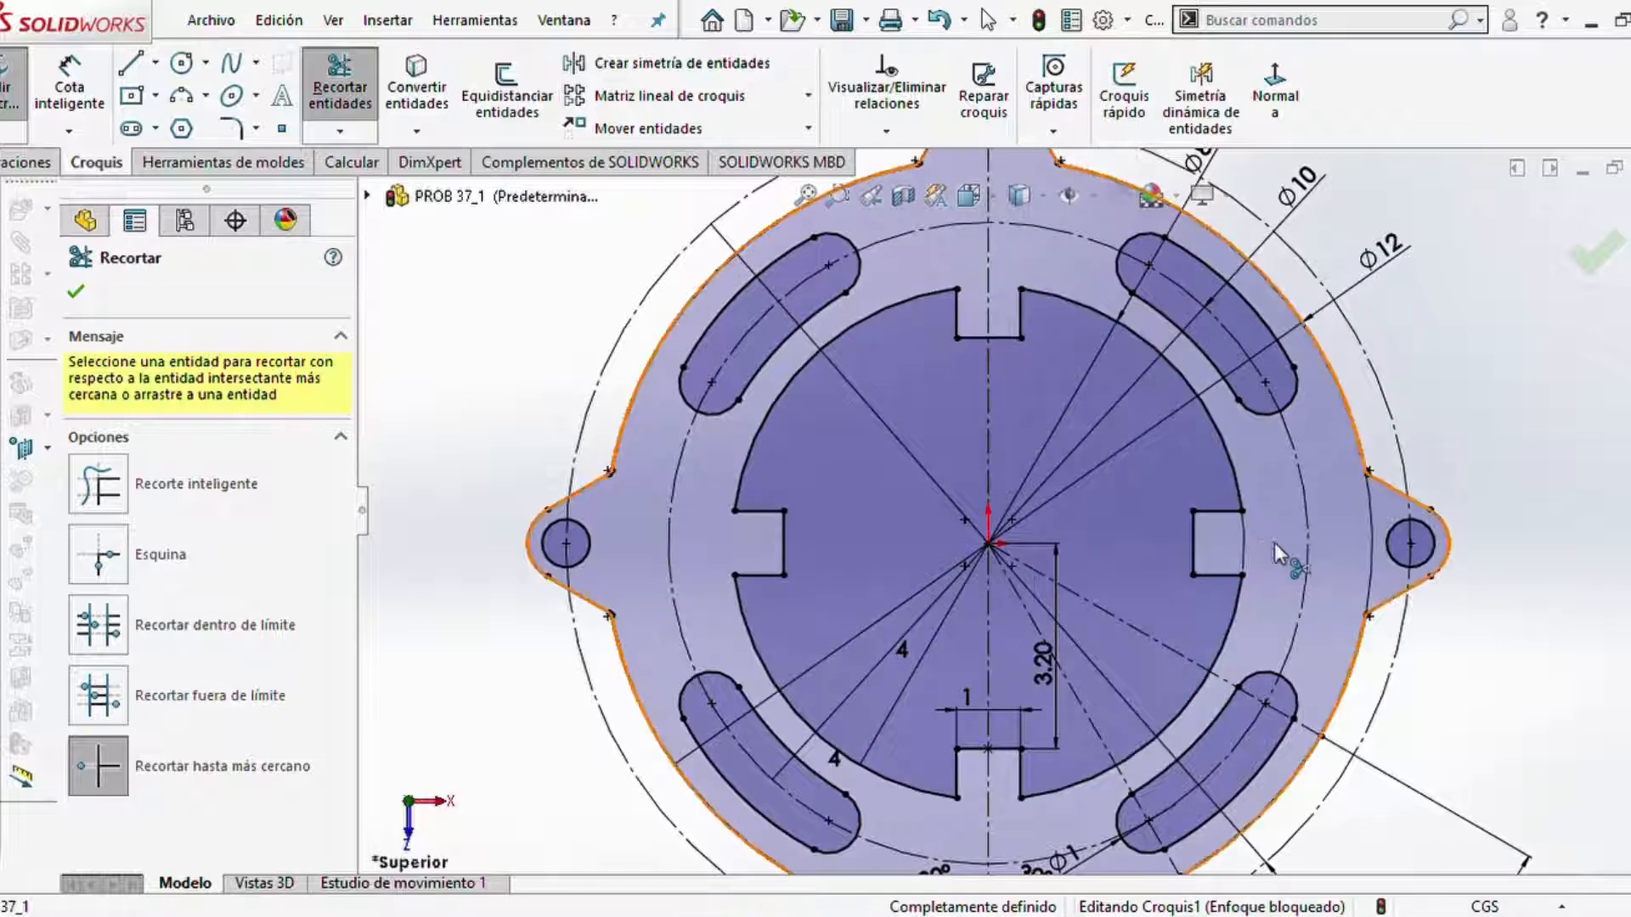
scroll(1215, 586, down, 2)
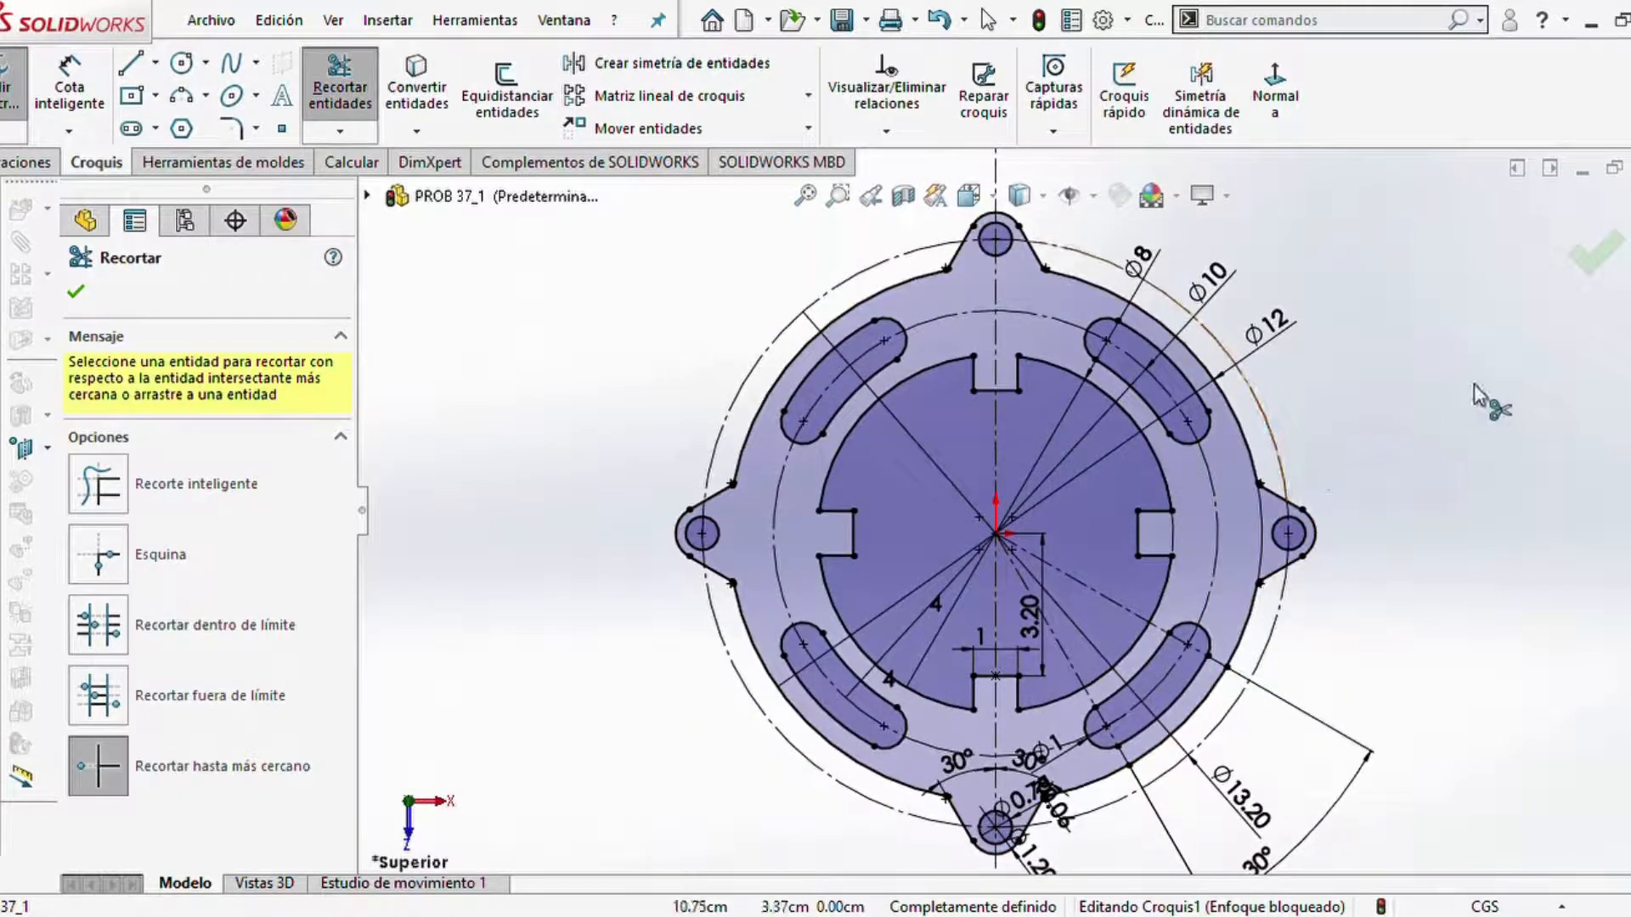
click(76, 292)
- Extrude the finished ring profile from the sketch plane to a depth of 1.00 cm
click(30, 161)
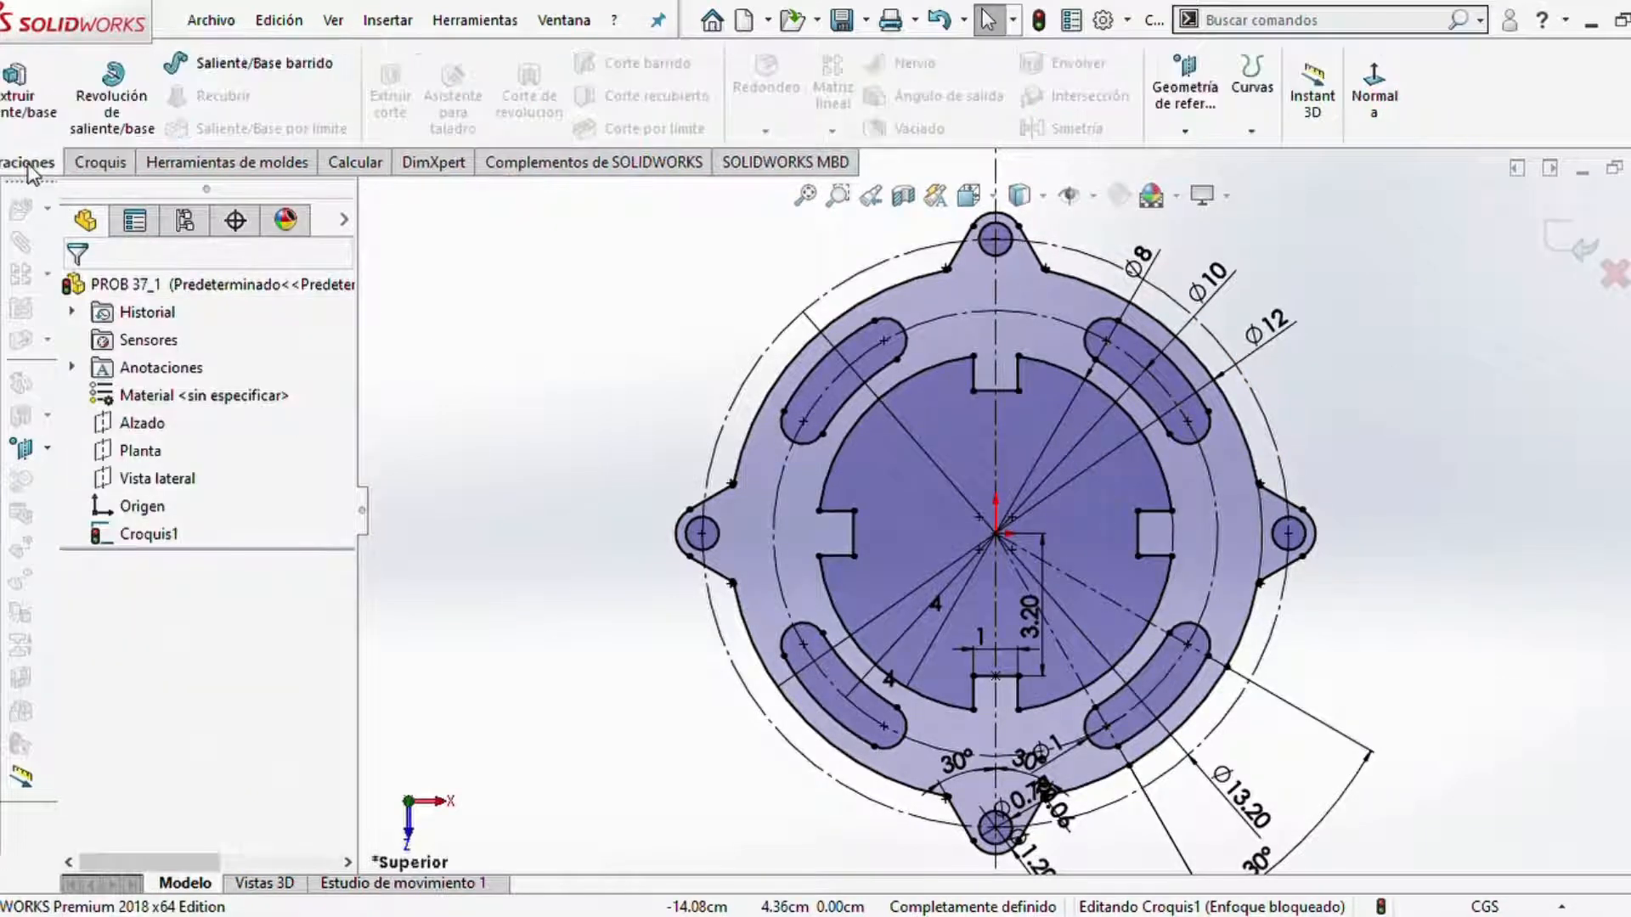
click(48, 116)
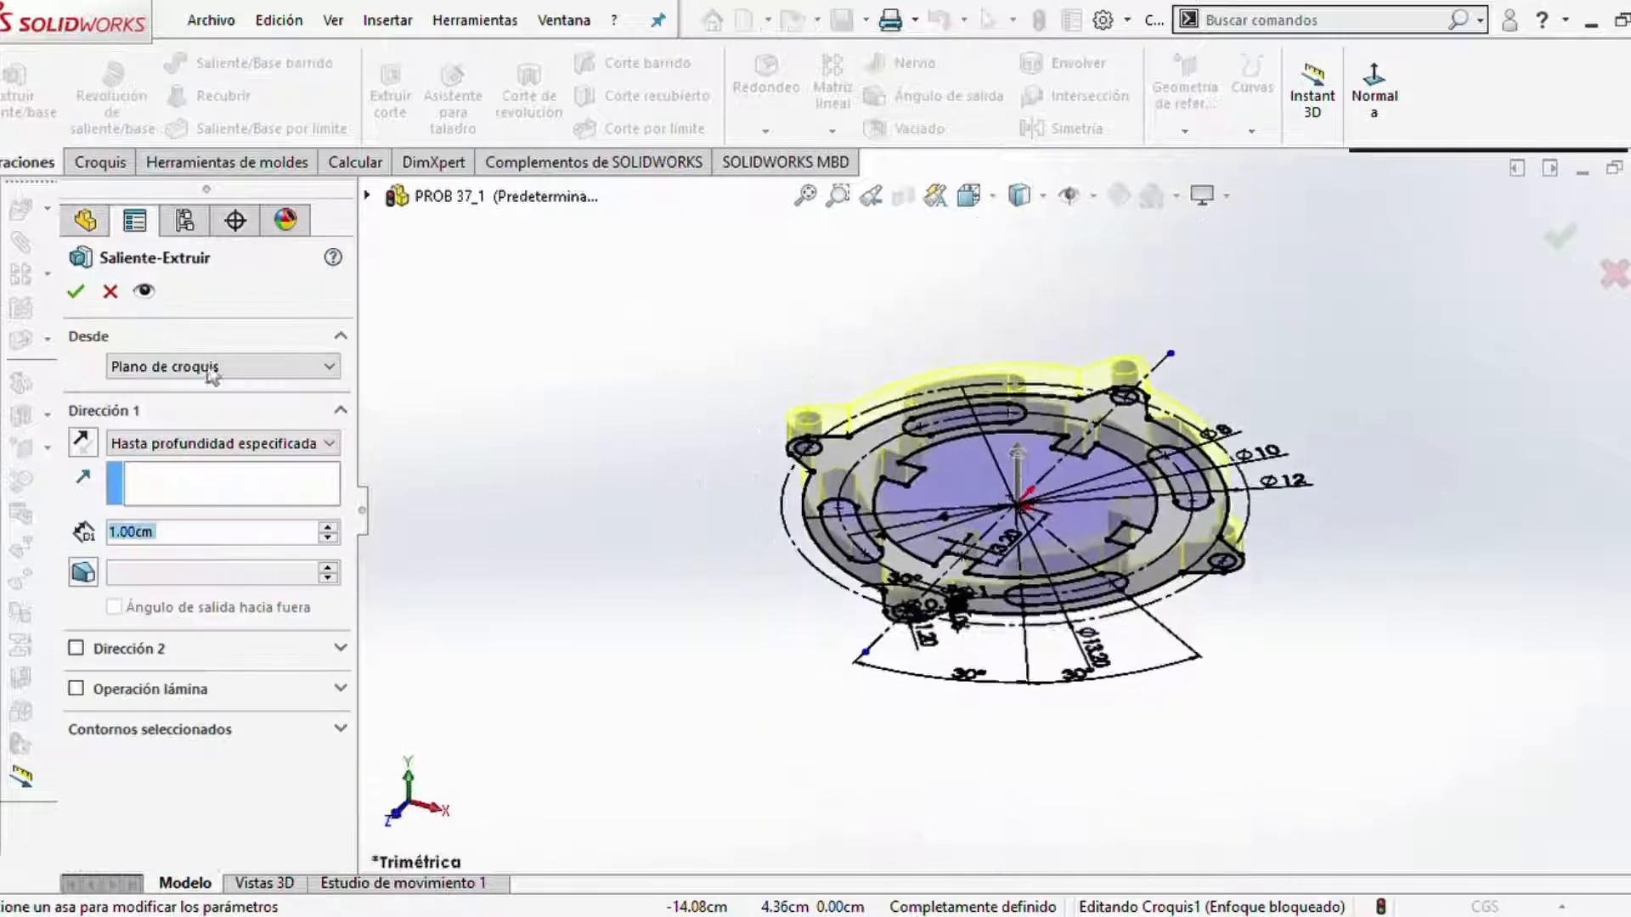
click(75, 301)
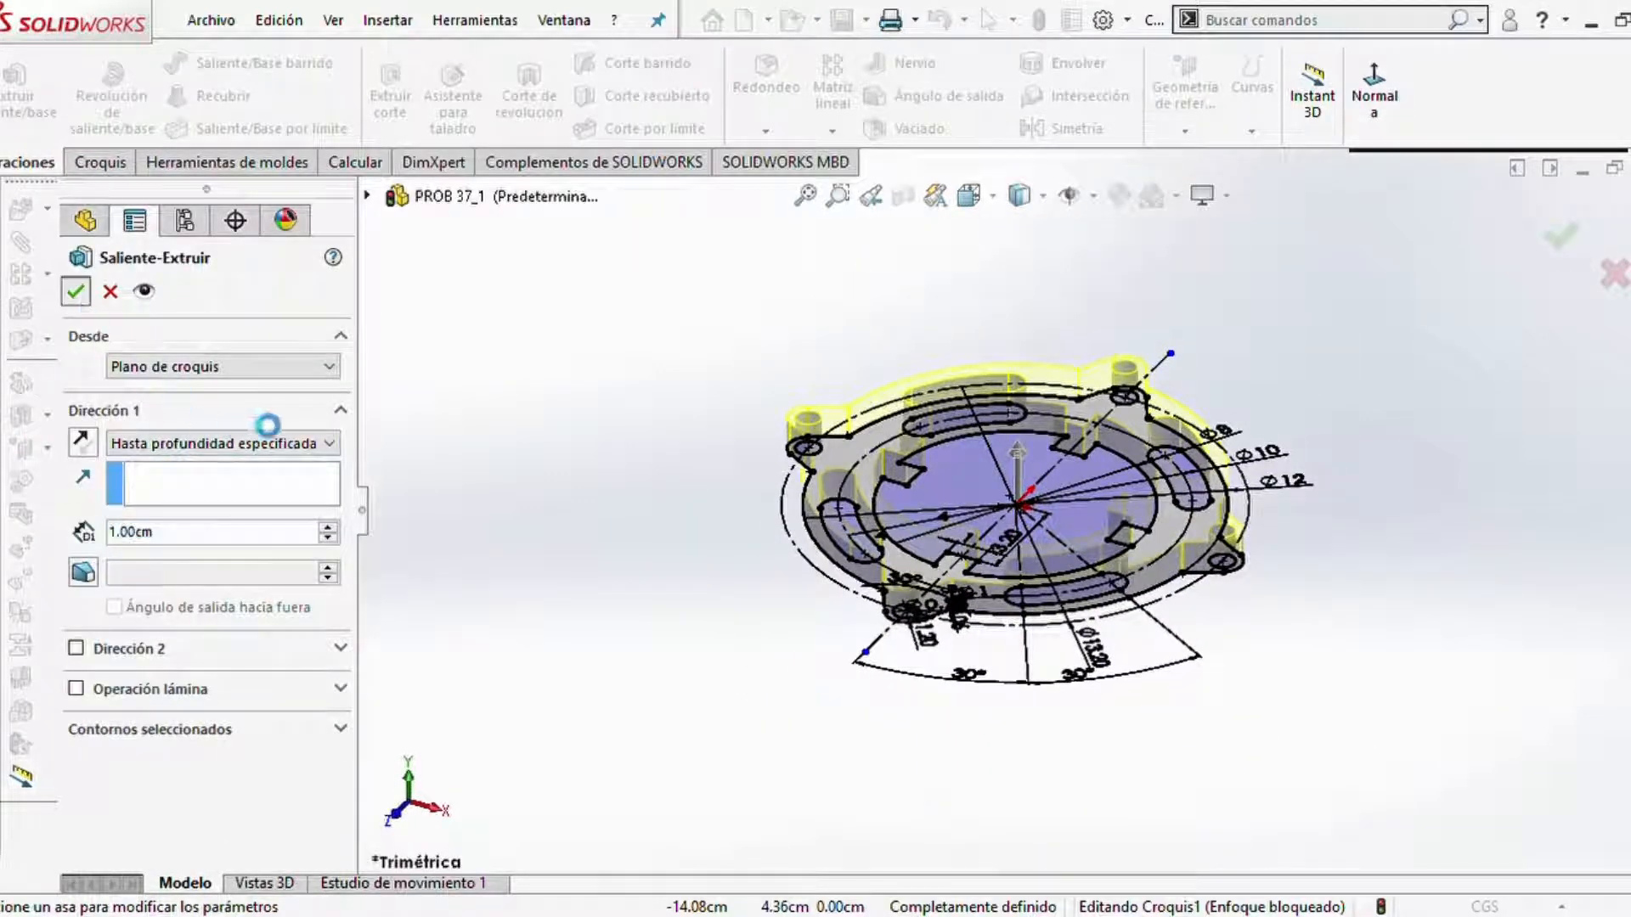
middle_drag(1042, 687, 1051, 877)
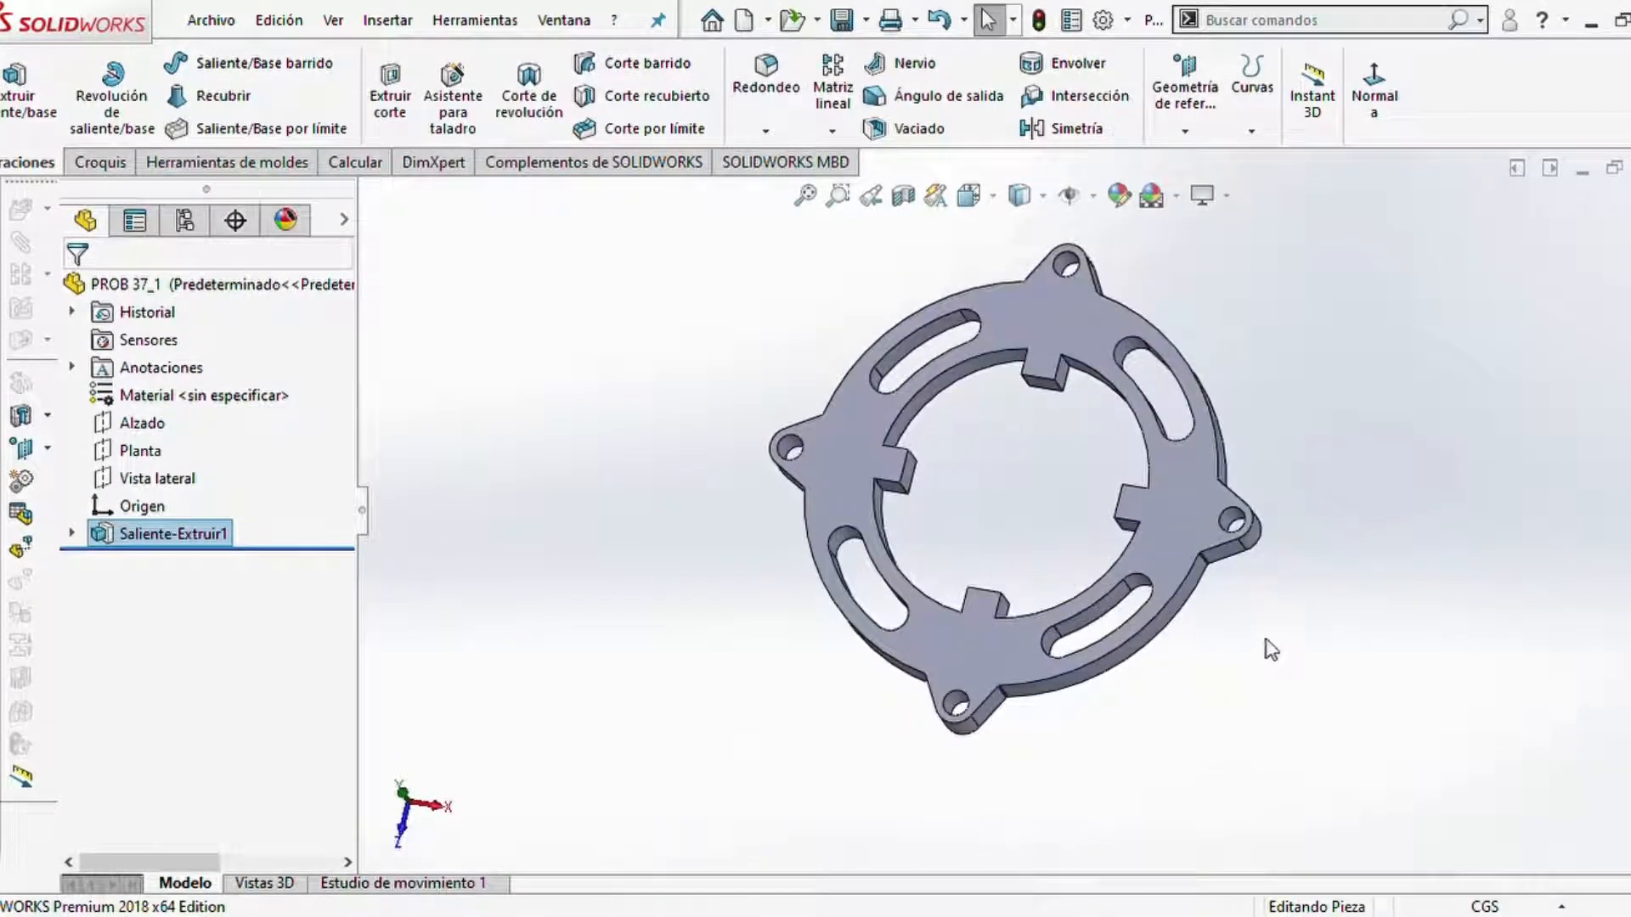